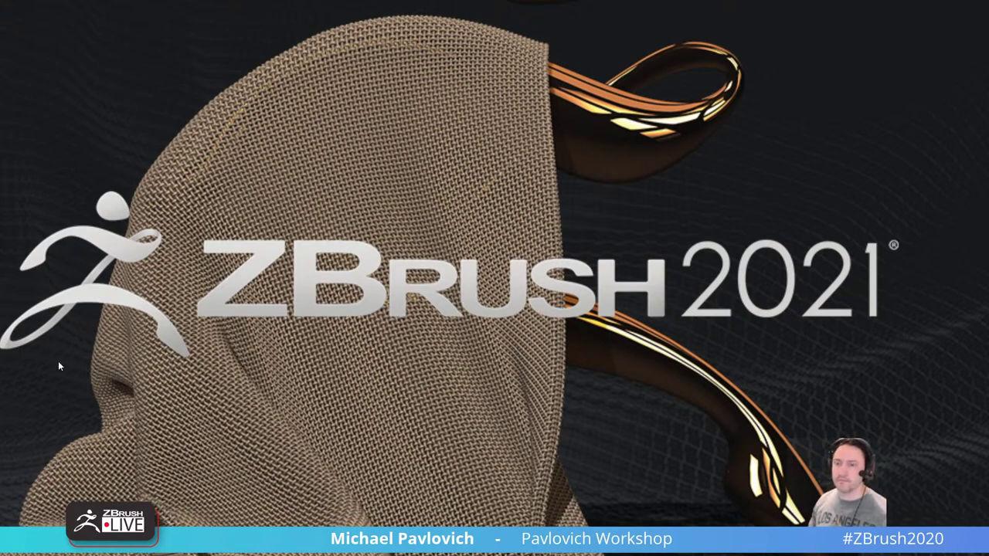
Open File Explorer and view the ZBrush 2021 program folder and the ZBrushData2021 folder.
key(super+e)
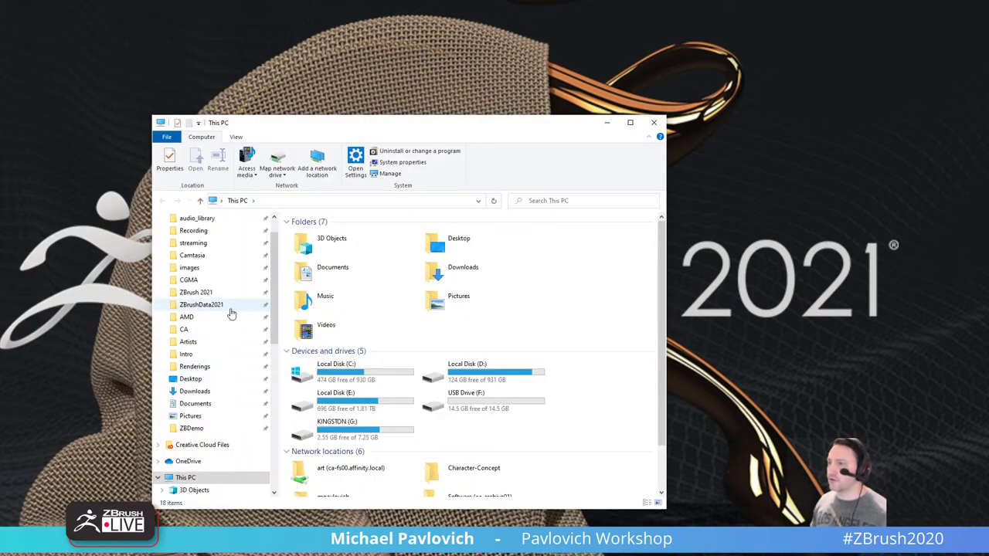
scroll(228, 353, up, 1)
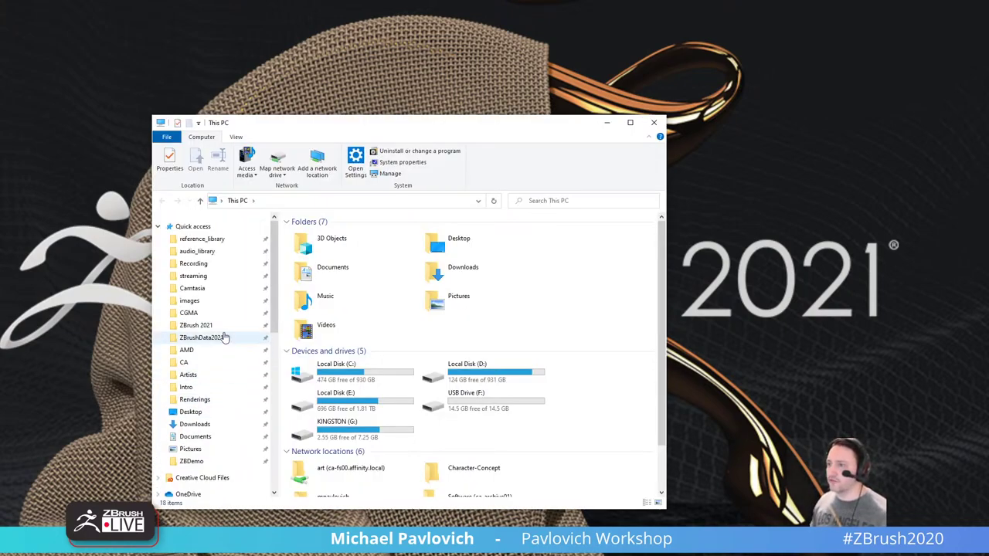
click(226, 328)
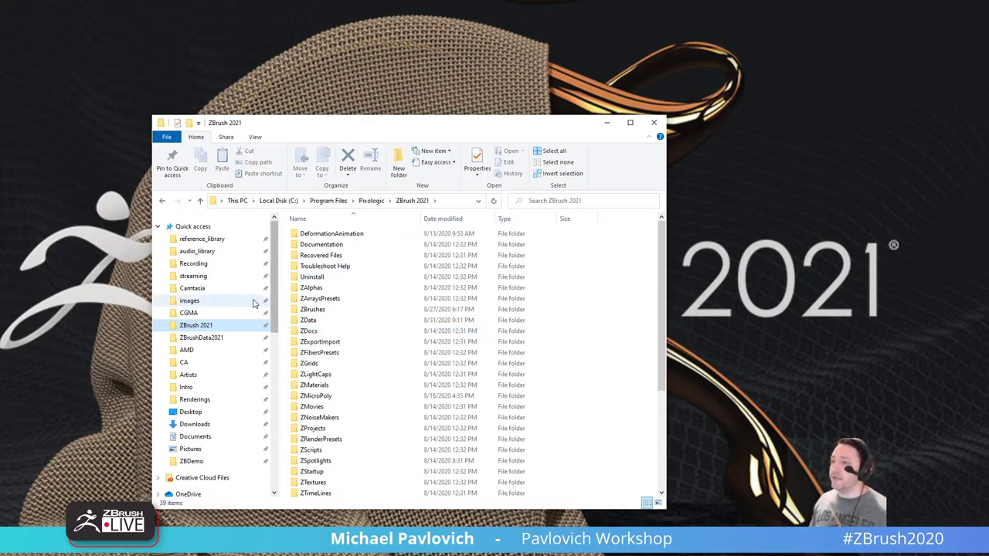
click(201, 338)
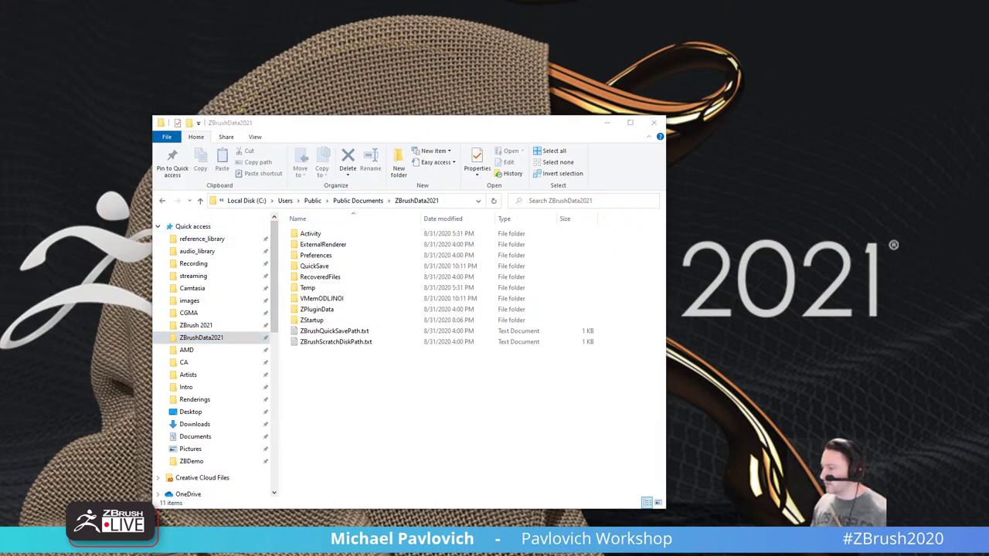
key(alt+Tab)
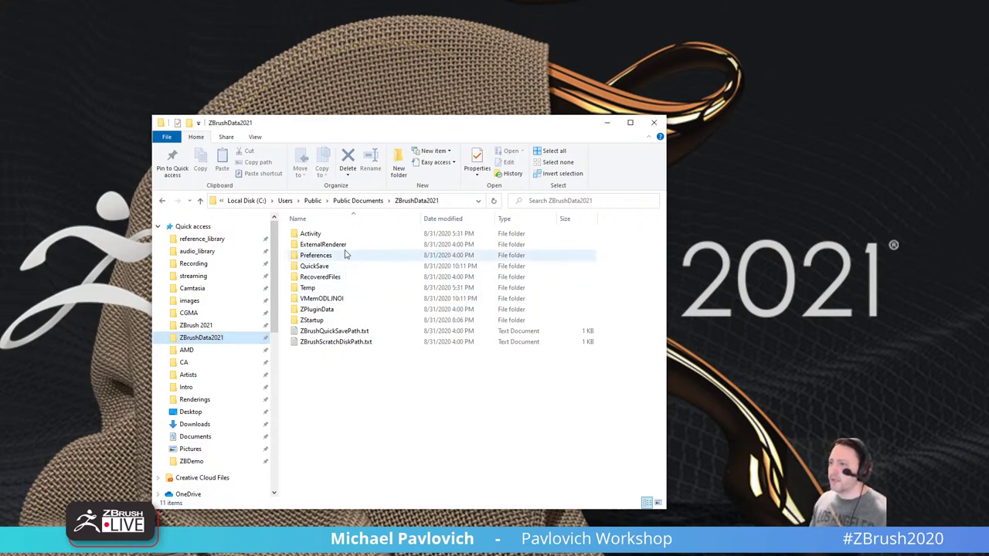
Locate the ZBrushData2021 folder in Public Documents and open its ZStartup subfolder.
click(361, 204)
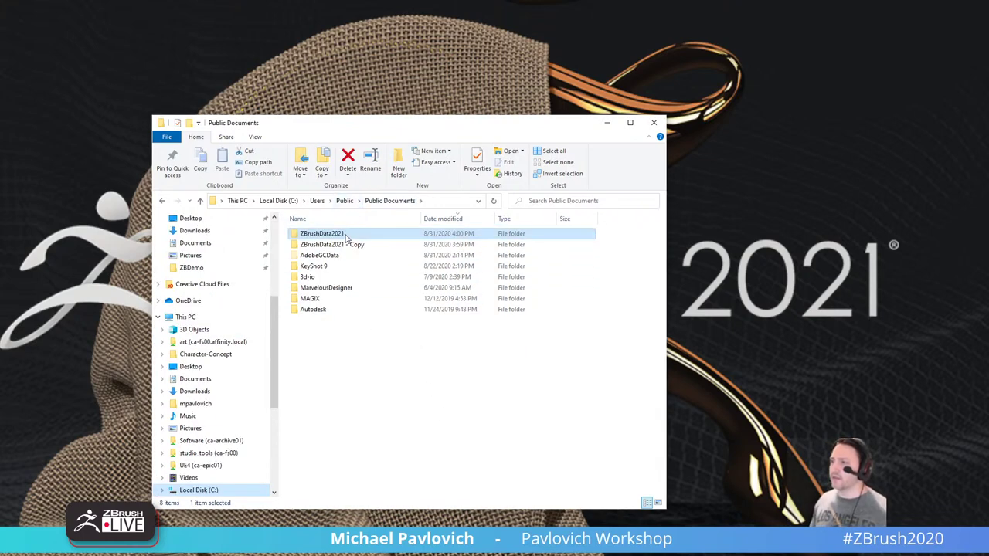
double_click(343, 234)
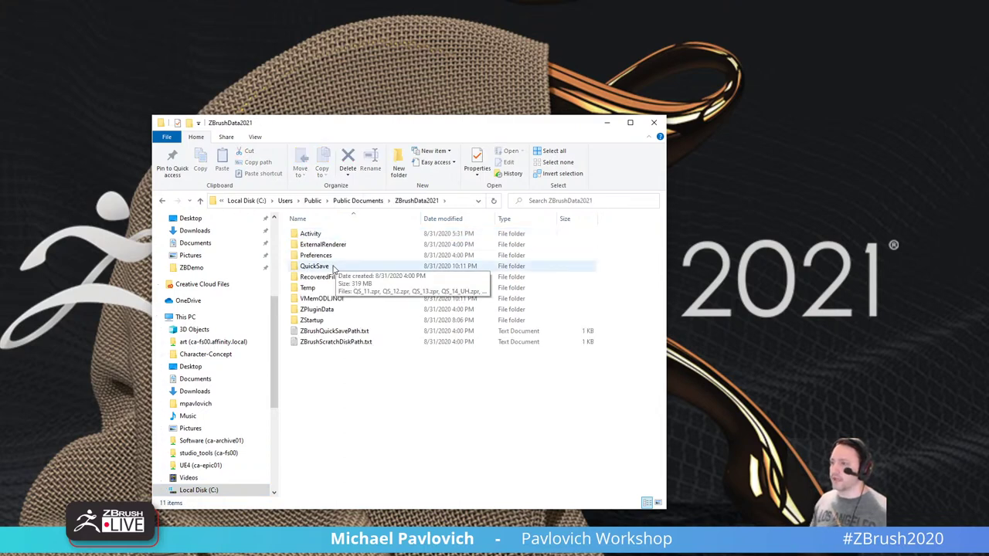
drag(332, 267, 319, 319)
double_click(317, 320)
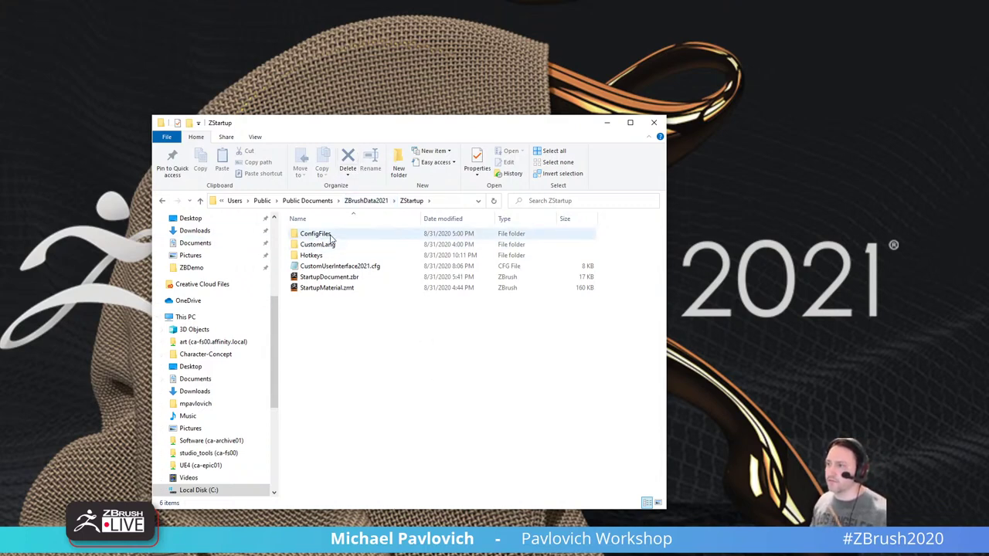
Examine the custom interface file and the ConfigFiles folder in ZStartup, and return to ZBrushData2021.
click(339, 267)
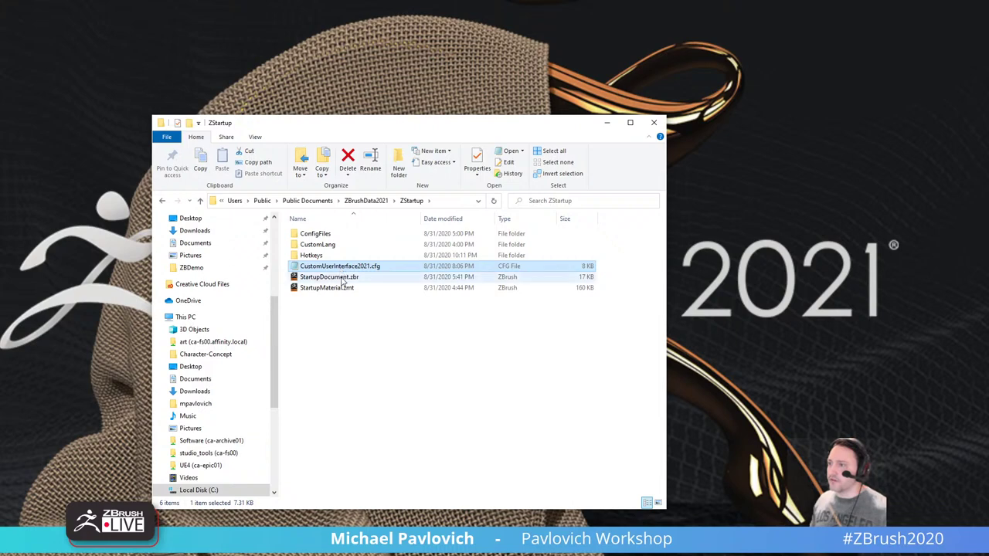
ctrl+click(343, 255)
double_click(317, 234)
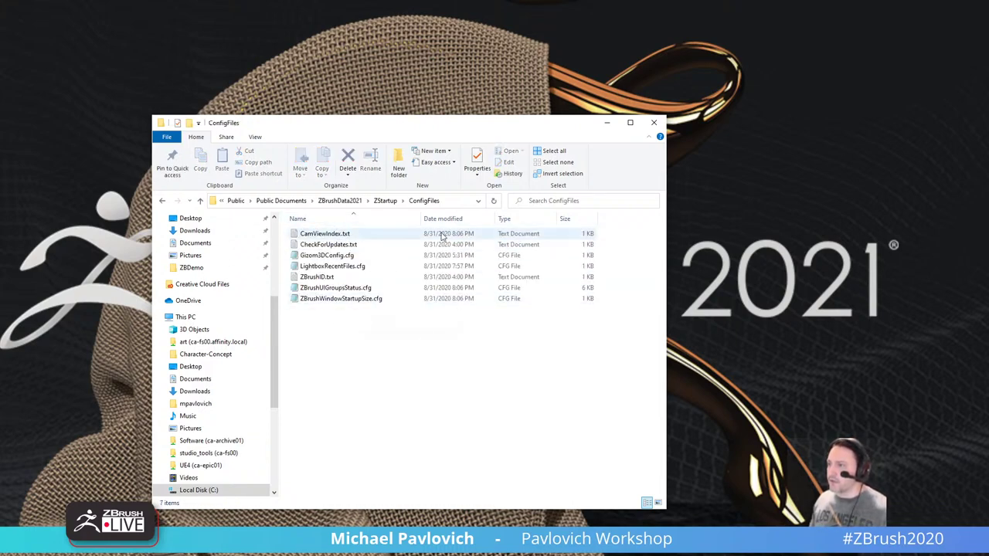
click(385, 201)
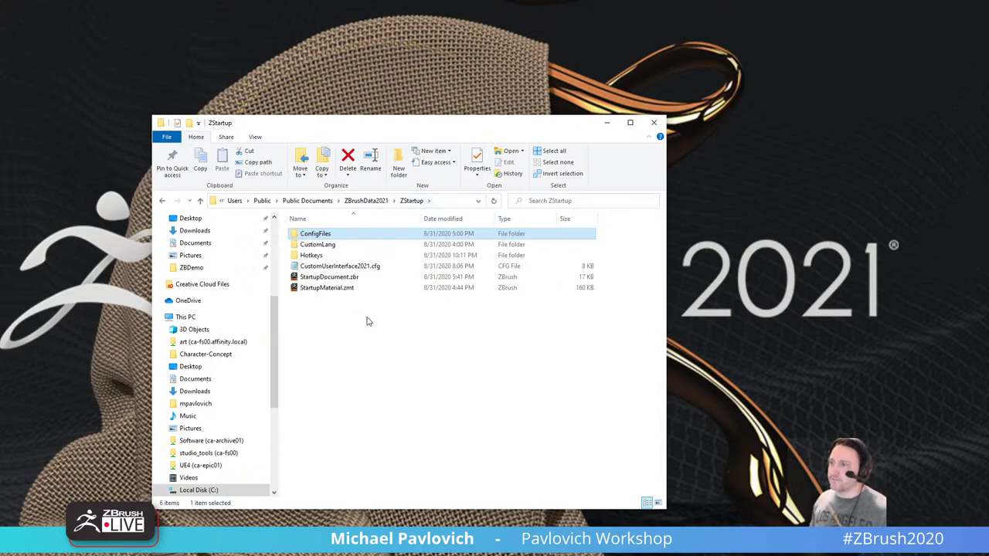
drag(366, 317, 301, 243)
click(369, 201)
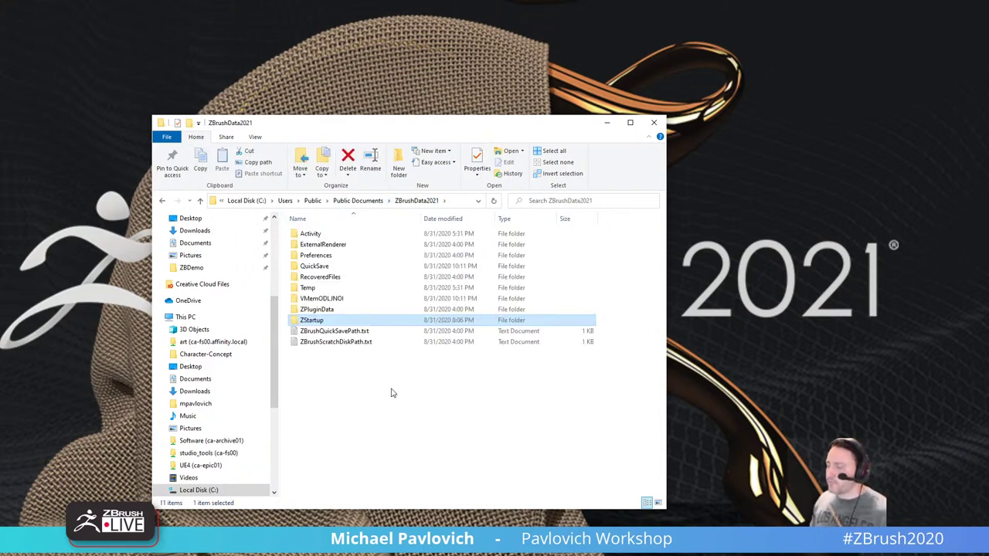
Rename the ZBrushData2021 folder in Public Documents as "ZBrushData2021 - Recording".
click(356, 201)
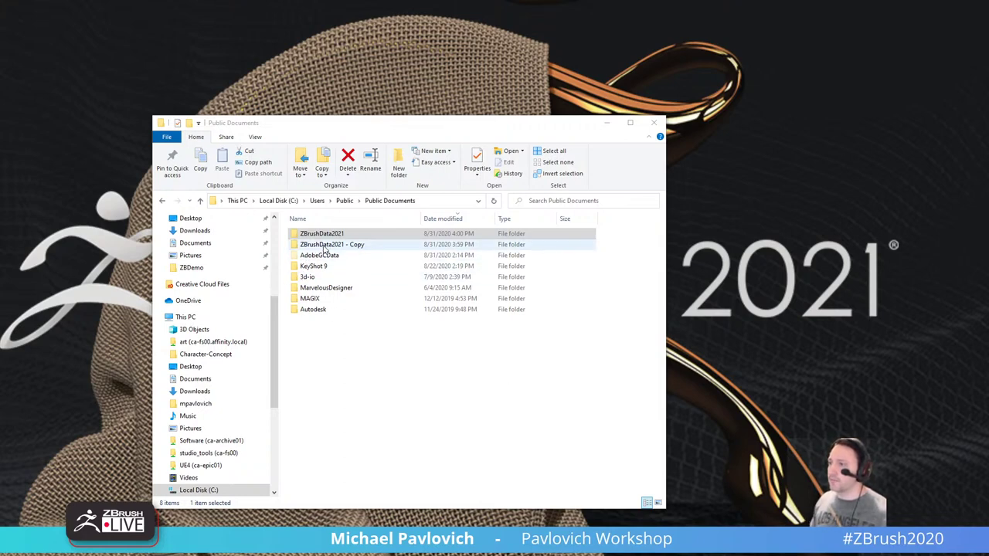
click(340, 245)
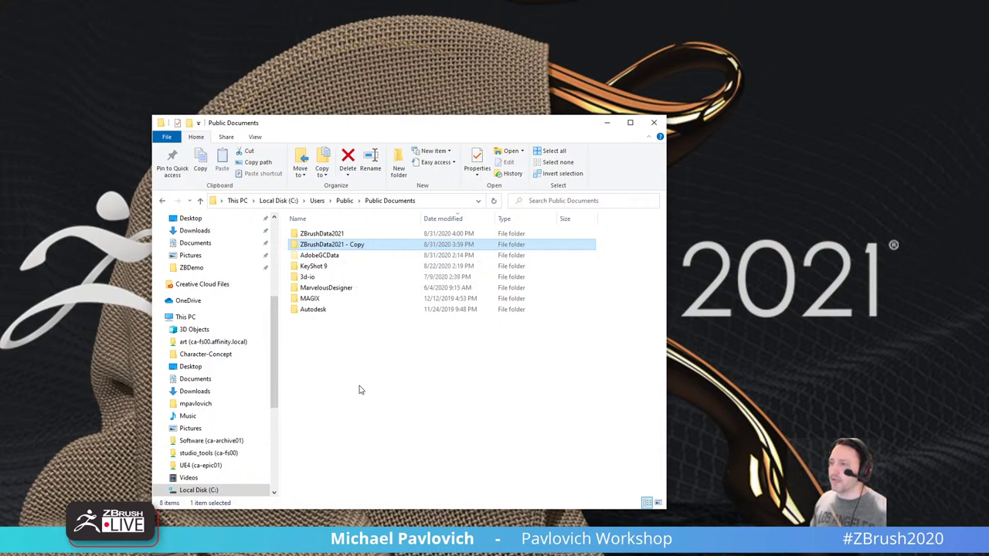
click(337, 234)
click(340, 236)
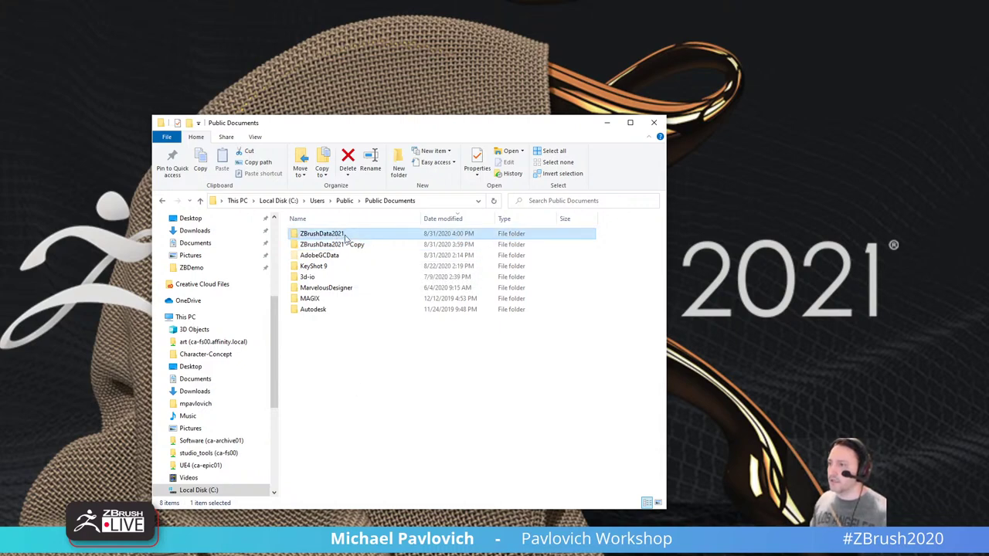
click(347, 236)
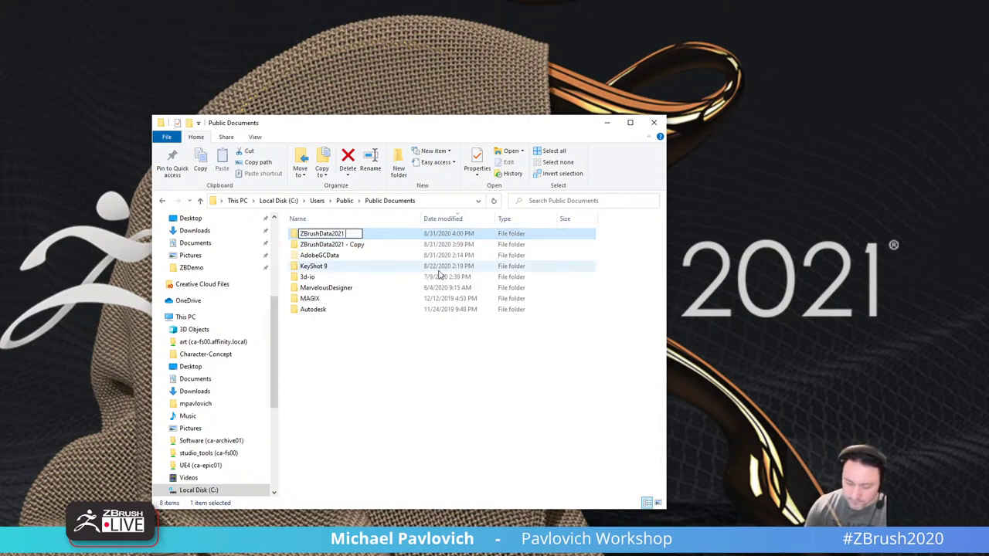
text(_ Ba)
key(BackSpace)
key(BackSpace)
key(BackSpace)
key(BackSpace)
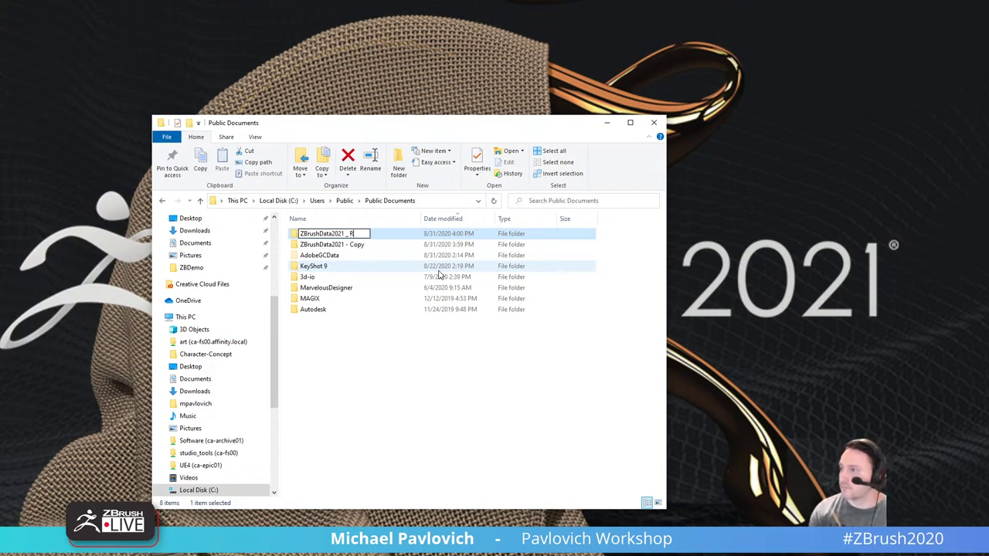
text(-)
key(BackSpace)
text(Recording)
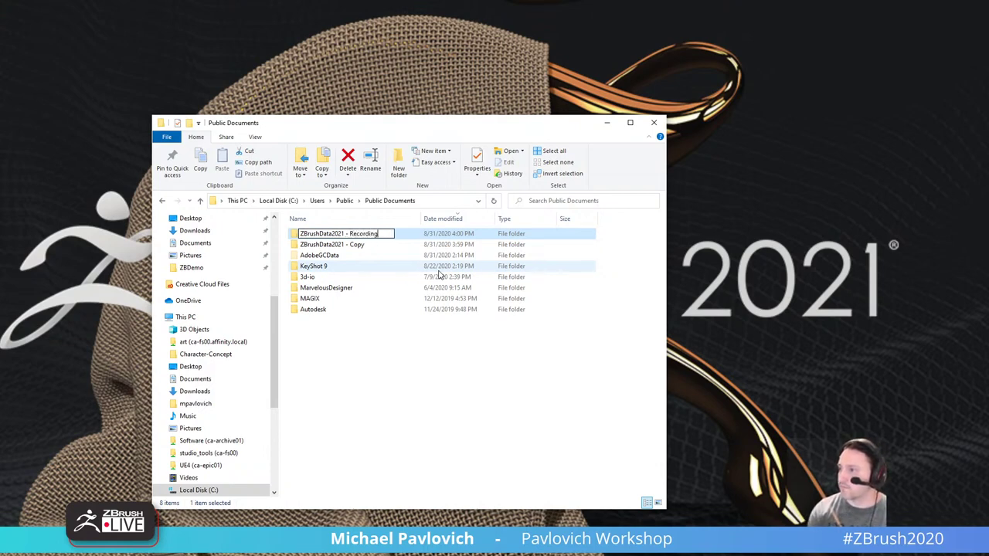
key(Return)
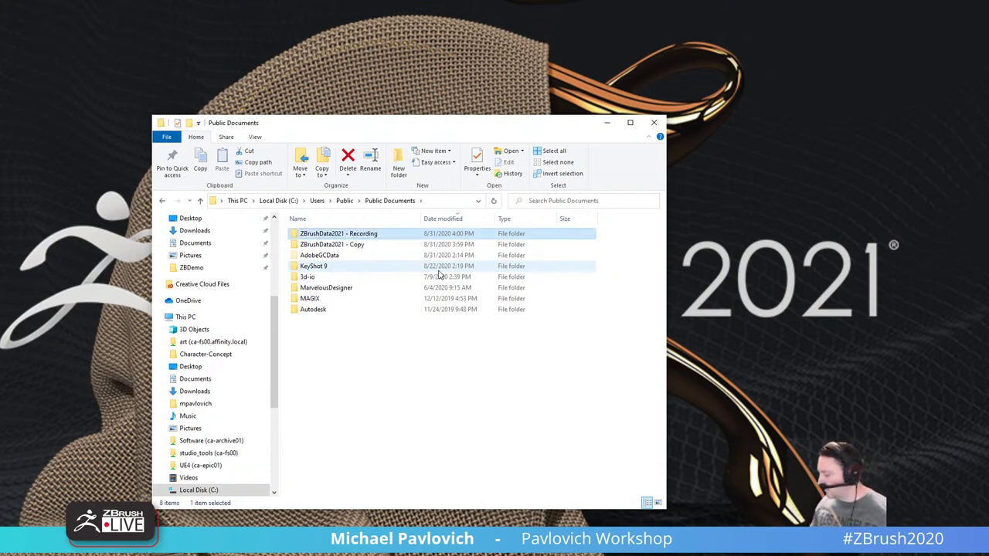
Remove " - Copy" from the name of the backup folder so it is called ZBrushData2021.
click(330, 245)
click(334, 245)
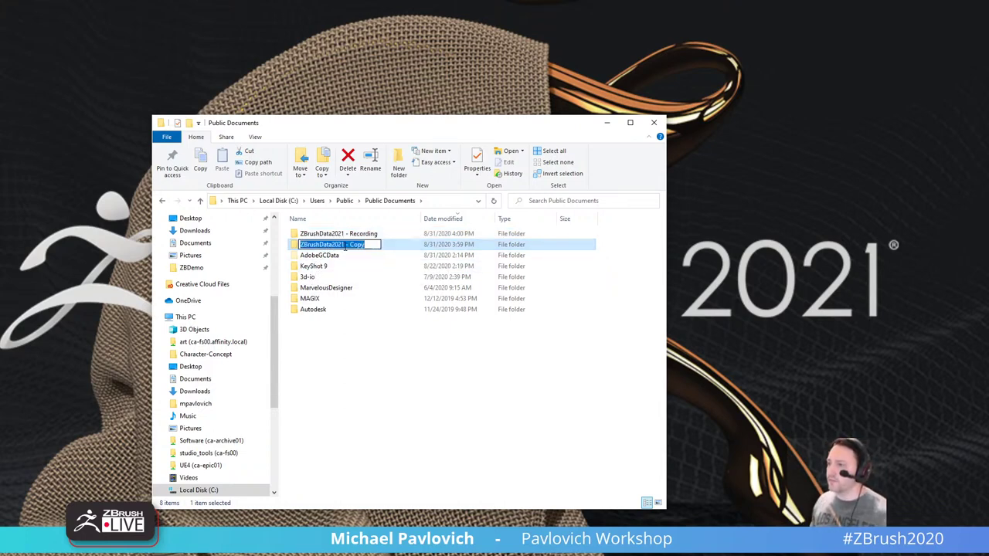
drag(344, 244, 377, 256)
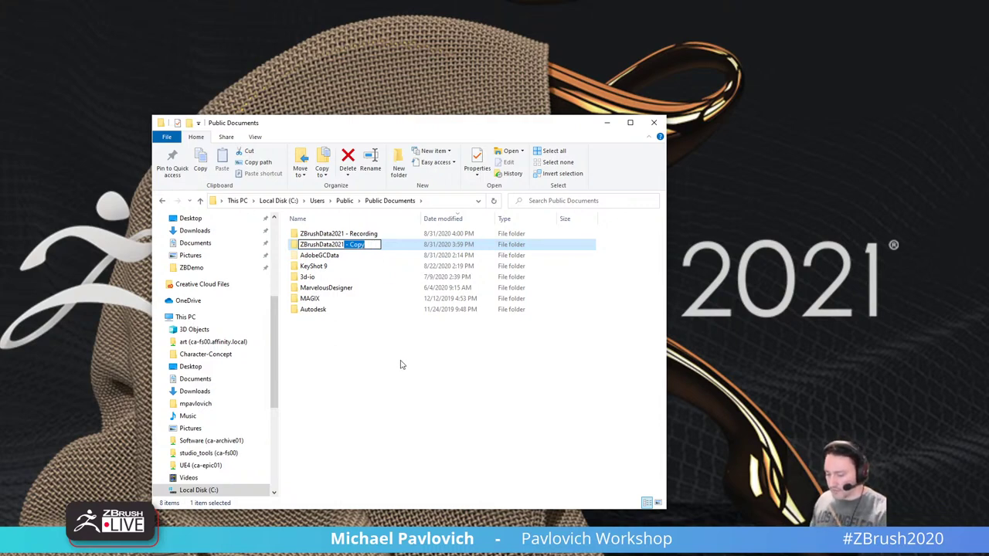
key(BackSpace)
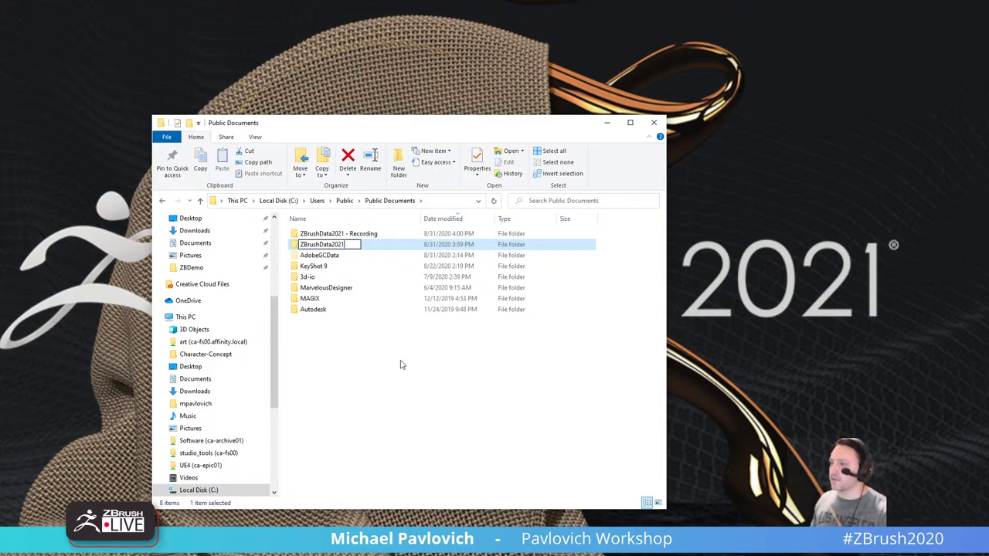
click(400, 365)
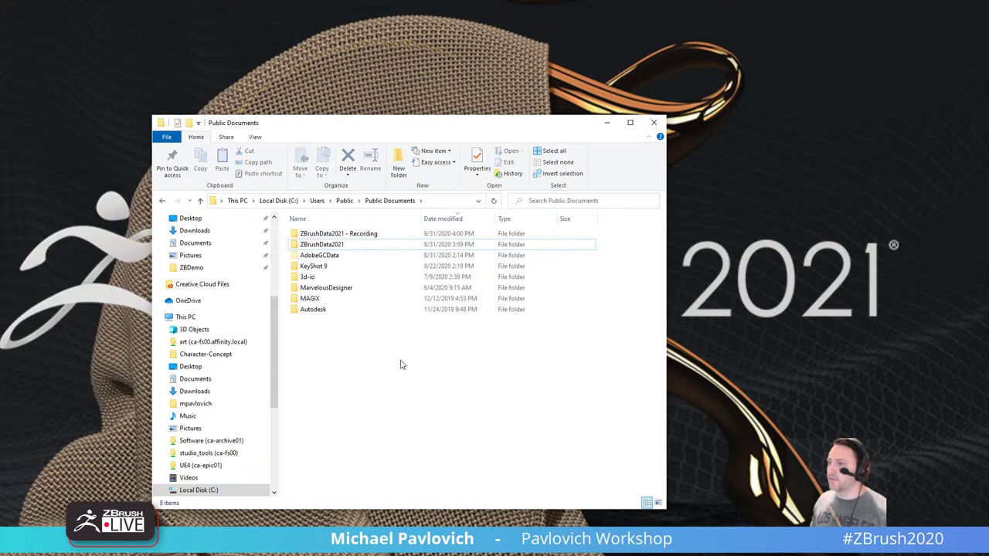
Rename the ZBrushData2021 folder back to "ZBrushData2021 - Copy".
click(344, 249)
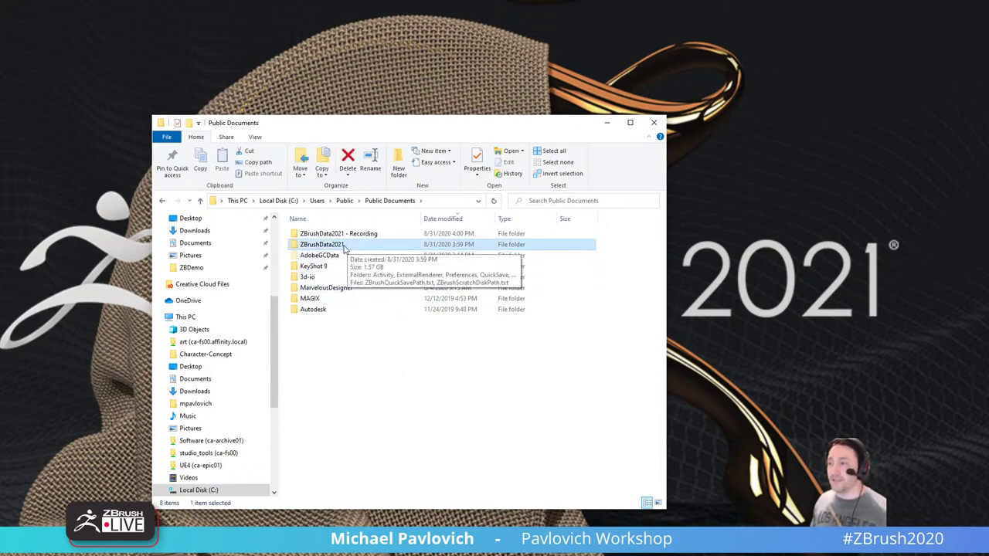
click(347, 249)
click(357, 245)
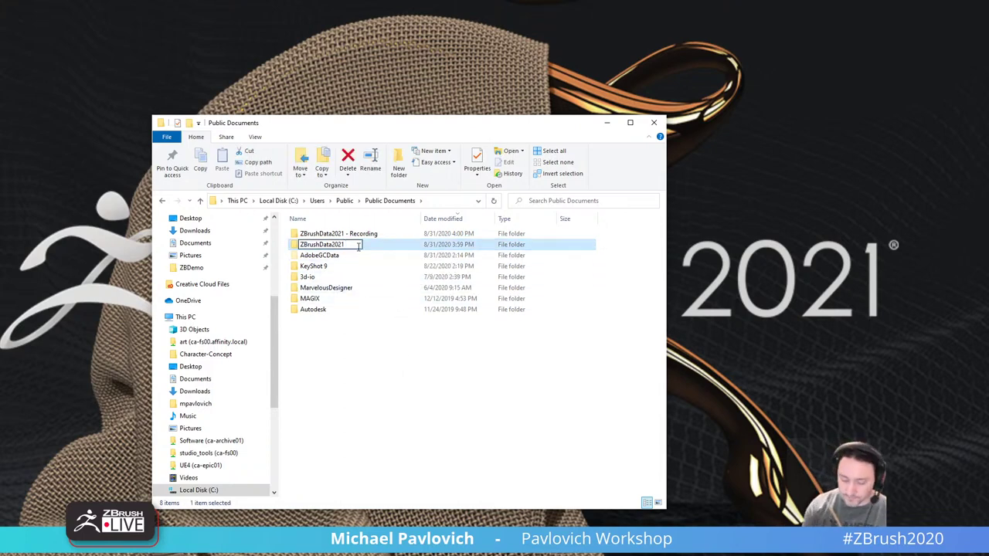
text(- Copy)
key(Return)
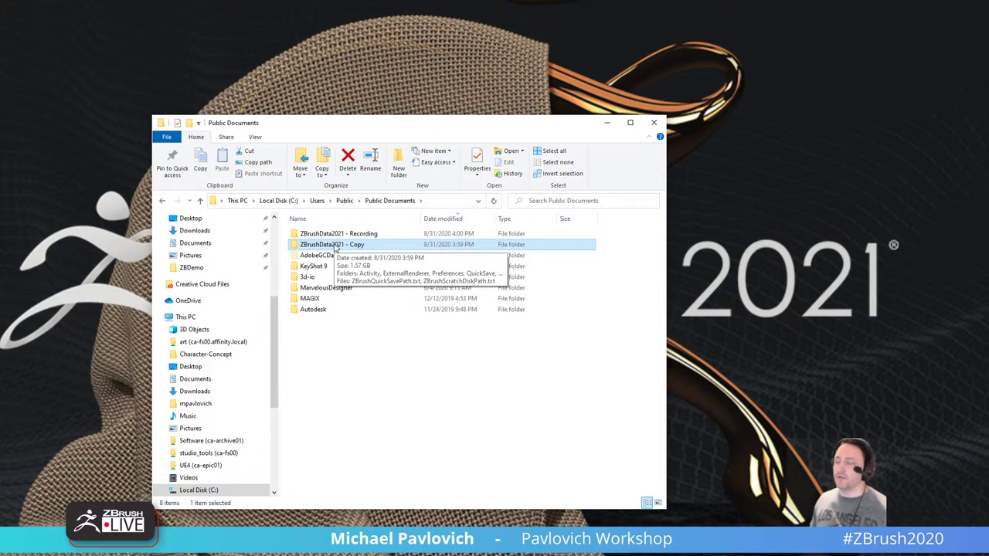
Rename the "ZBrushData2021 - Copy" folder as "ZBrushData2021".
click(336, 245)
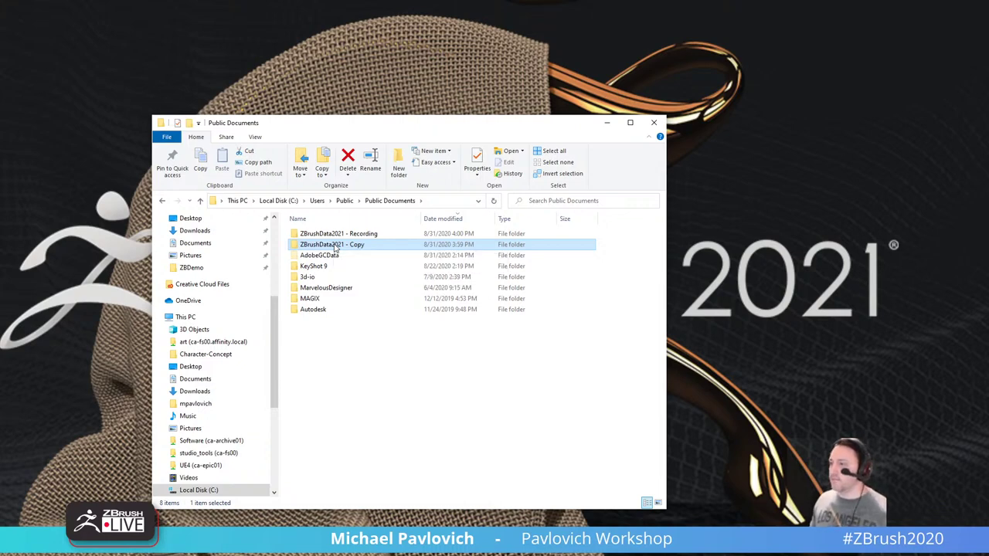
drag(344, 244, 366, 244)
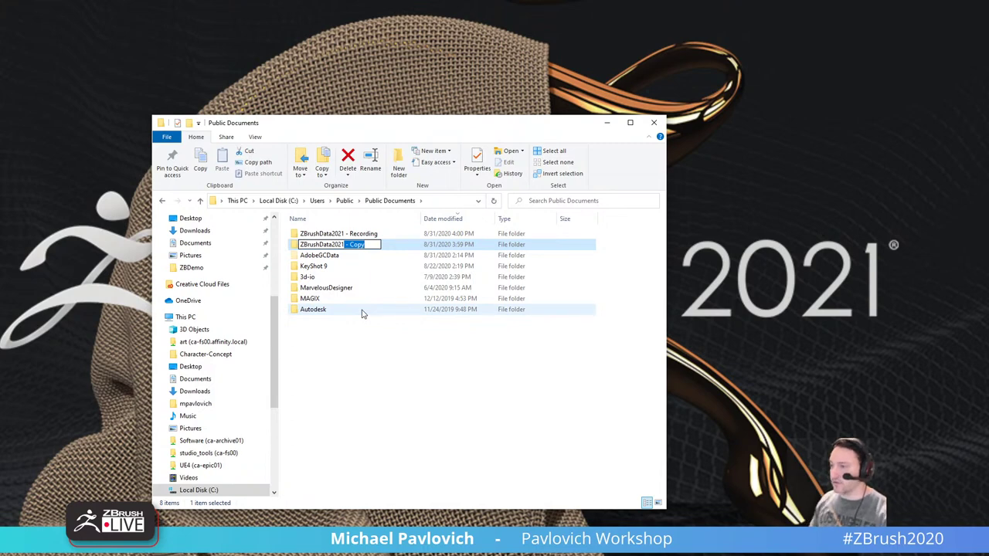
key(BackSpace)
key(Return)
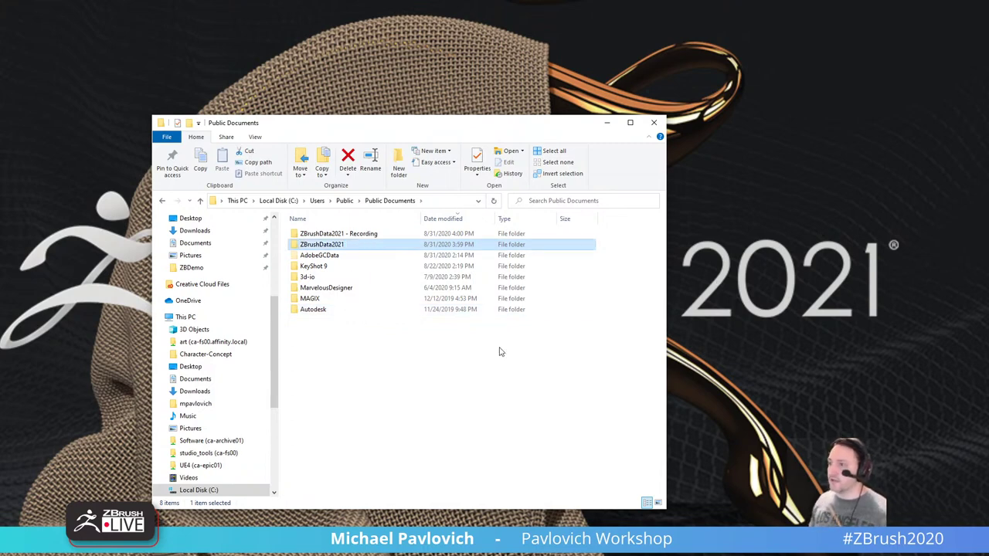
Open the ZStartup folder inside the ZBrush 2021 program folder and look through its BrushPresets subfolder.
scroll(172, 307, up, 3)
scroll(172, 308, up, 3)
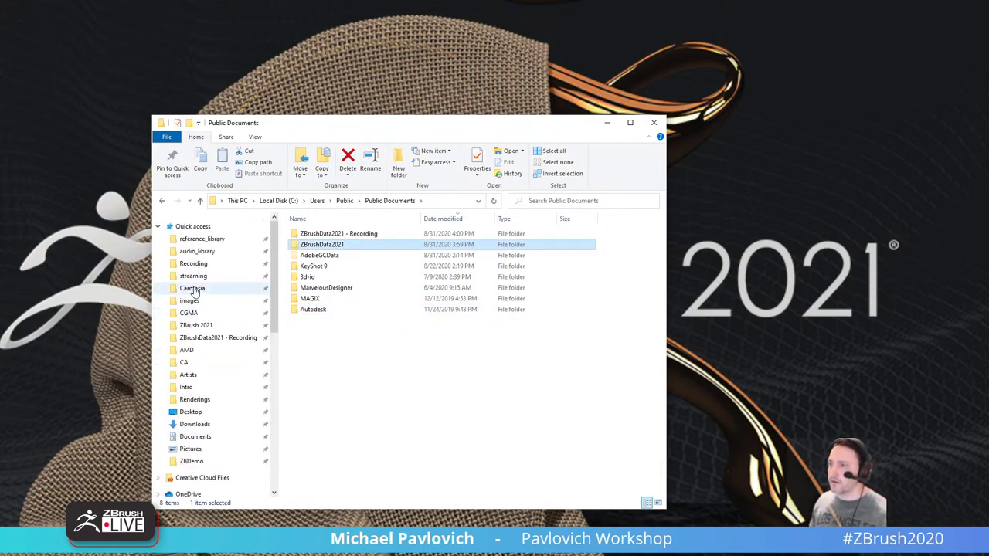
click(197, 325)
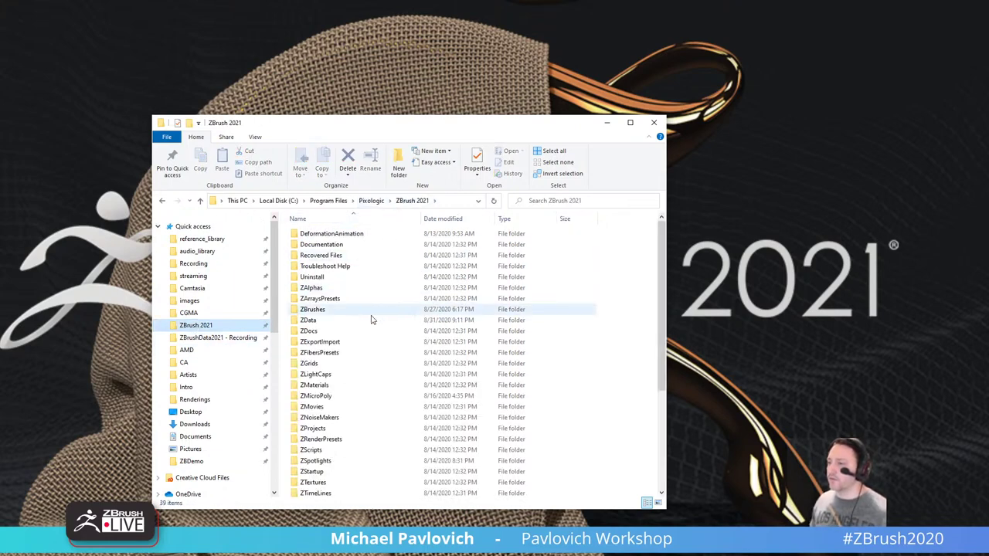
scroll(367, 347, down, 5)
scroll(344, 332, up, 5)
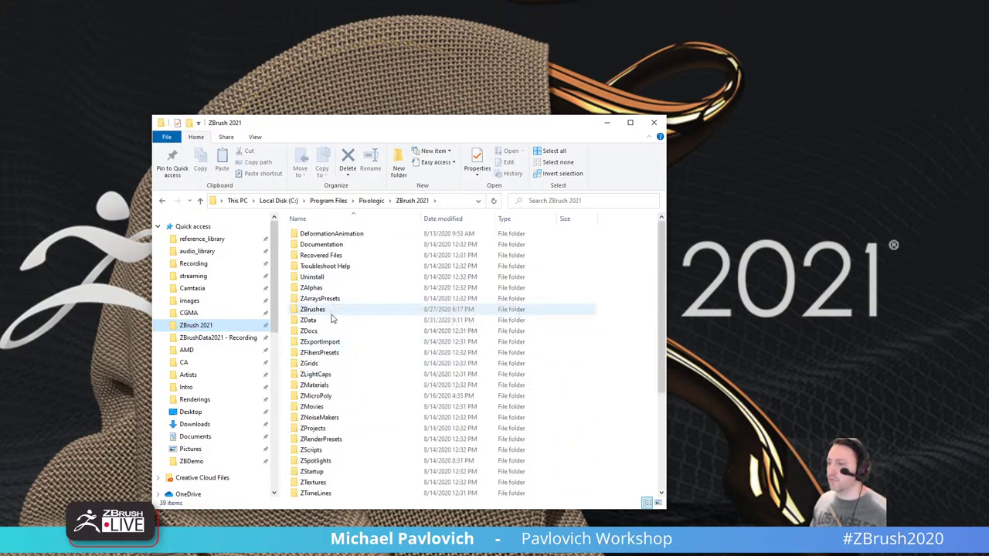
scroll(332, 329, down, 5)
double_click(333, 318)
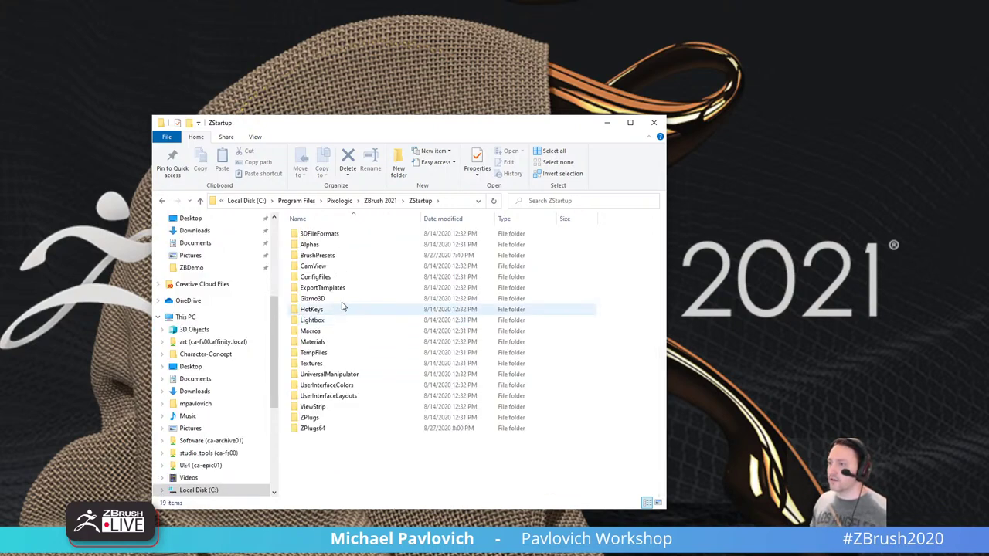
double_click(347, 260)
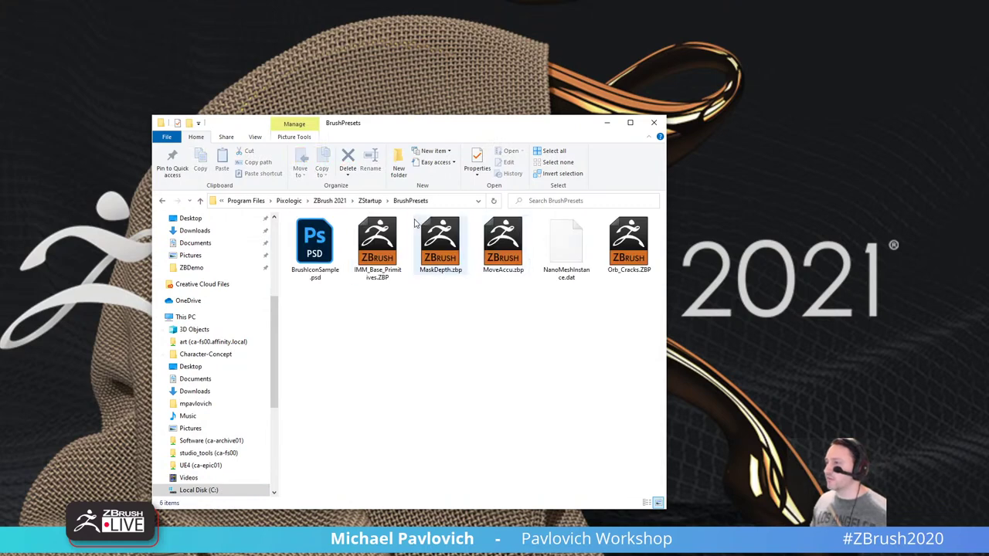
click(371, 201)
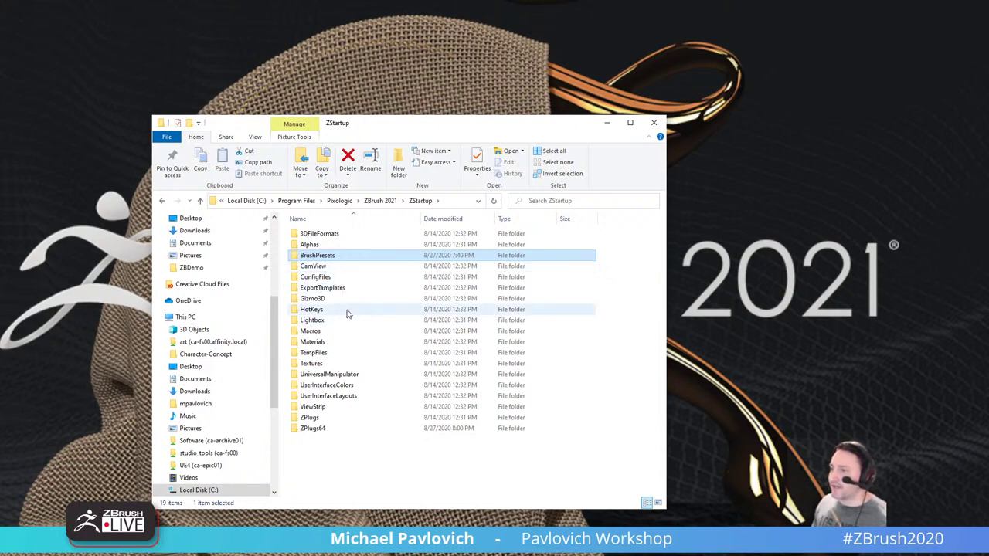
Check the contents of the HotKeys folder inside ZStartup and return to the ZBrush 2021 program folder.
double_click(325, 312)
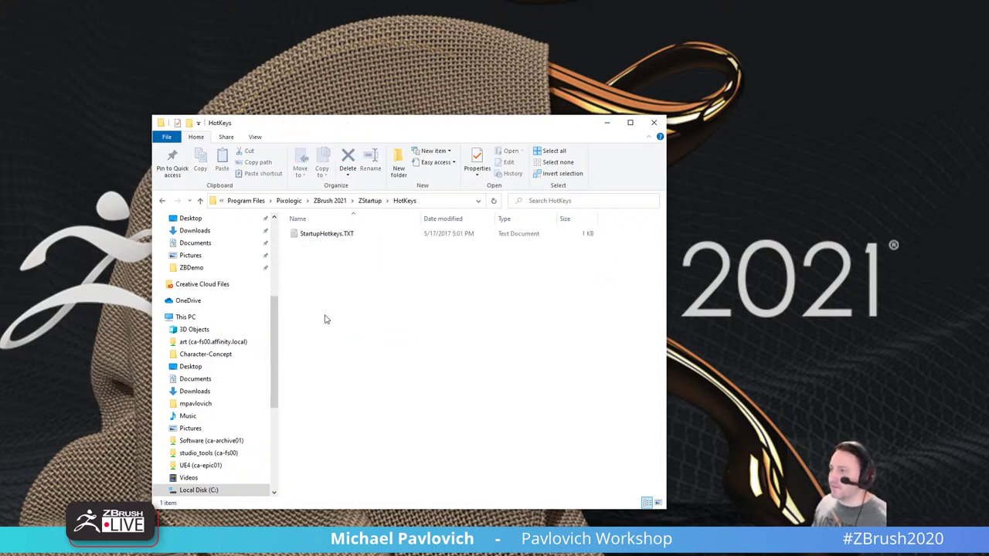
click(365, 203)
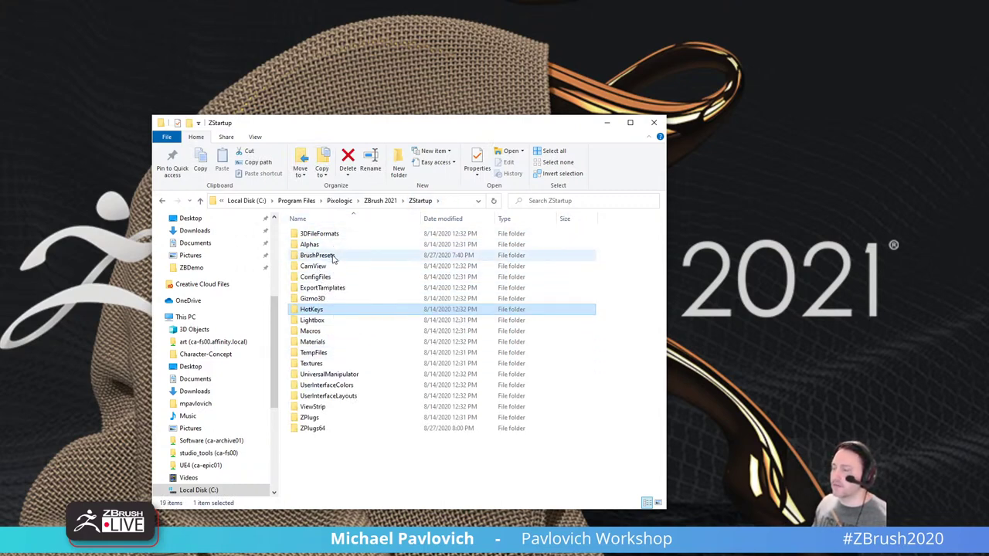
click(376, 201)
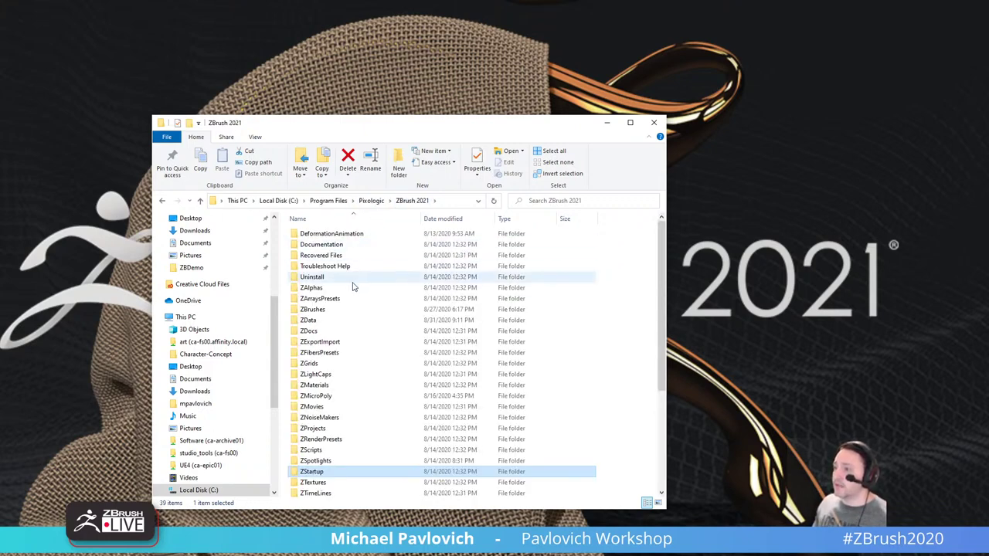
Open the BrushPresets folder inside ZBrush 2021's ZData folder and look through its brush files.
click(374, 201)
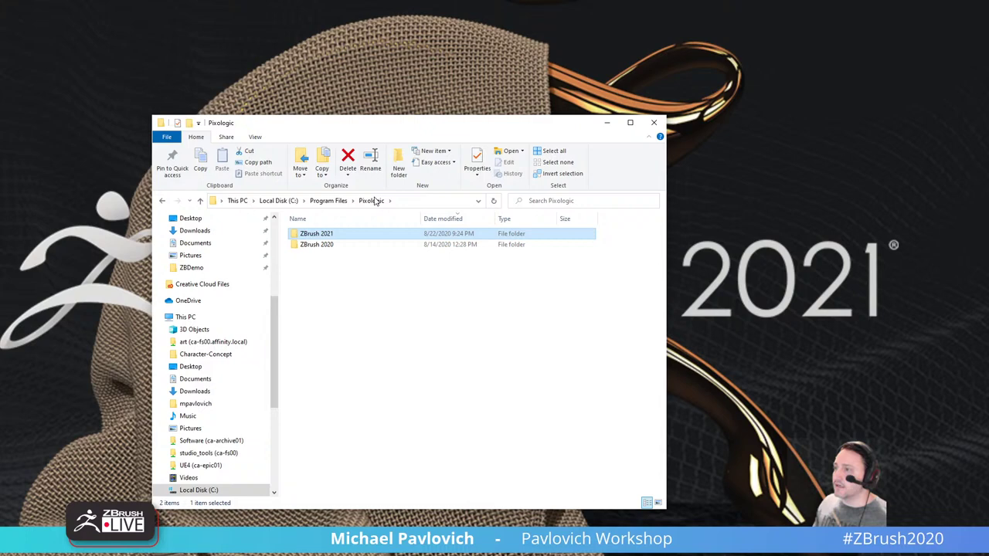
double_click(339, 237)
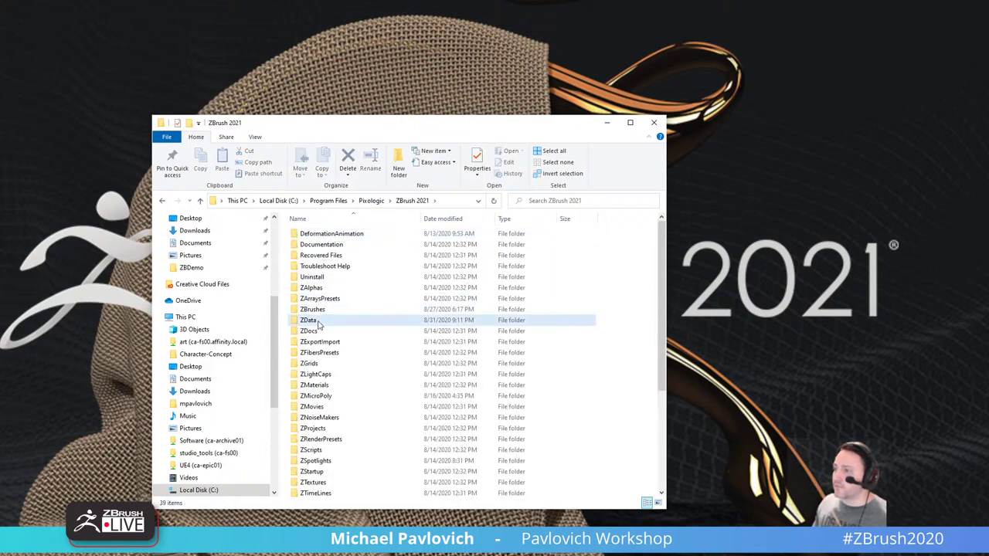
double_click(309, 320)
double_click(318, 256)
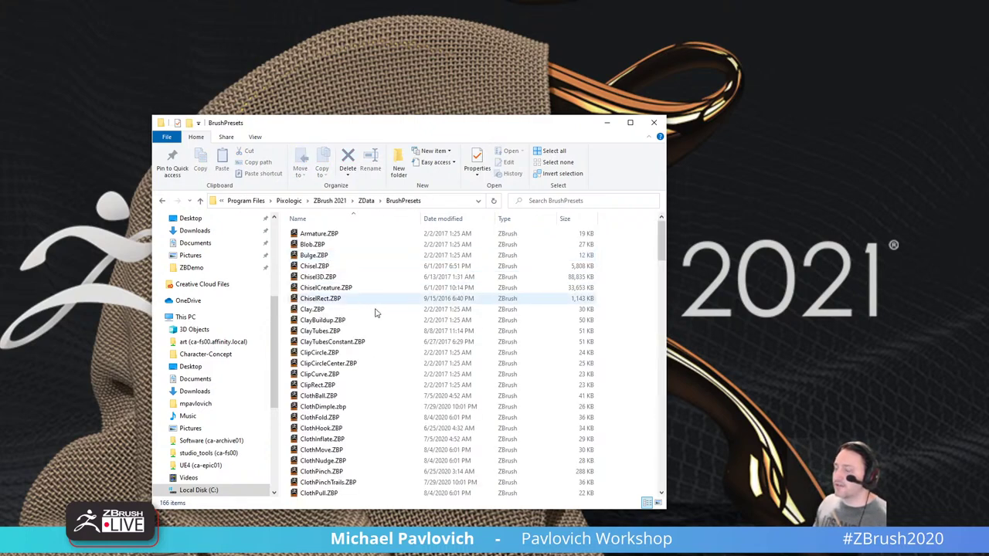
scroll(376, 324, down, 6)
scroll(376, 334, down, 20)
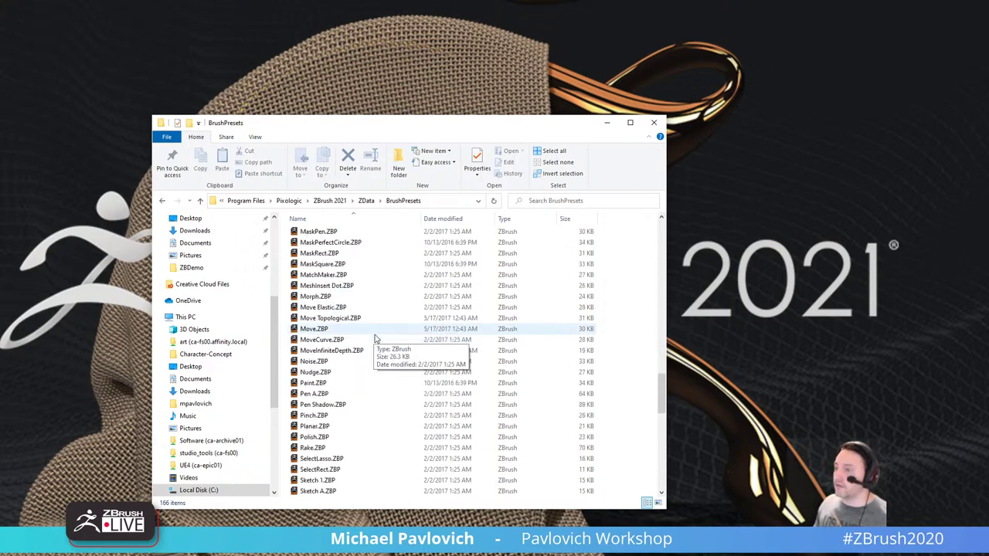
Examine the BrushPresets folder and its "BrushPresets - Copy" backup in ZData, and close the file window.
click(368, 201)
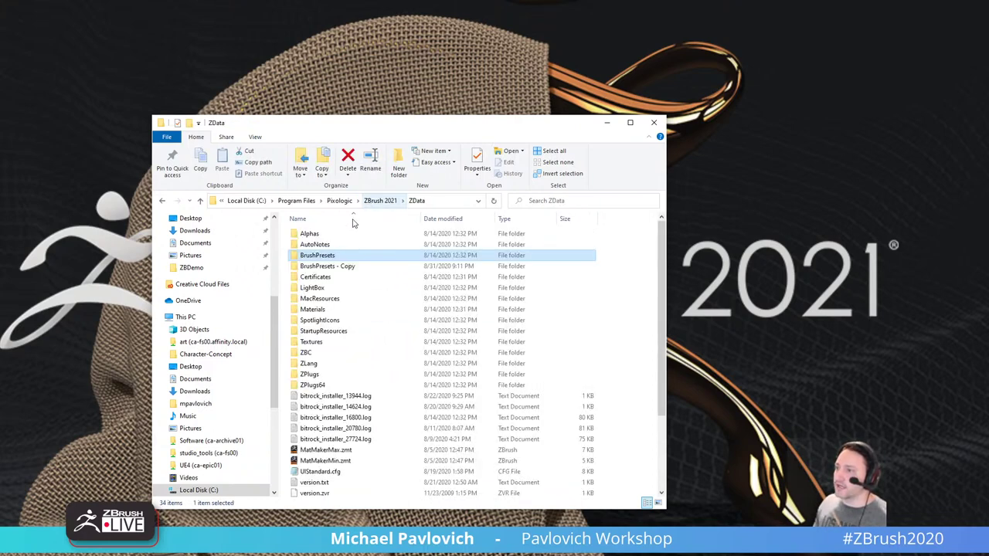
click(334, 266)
click(333, 257)
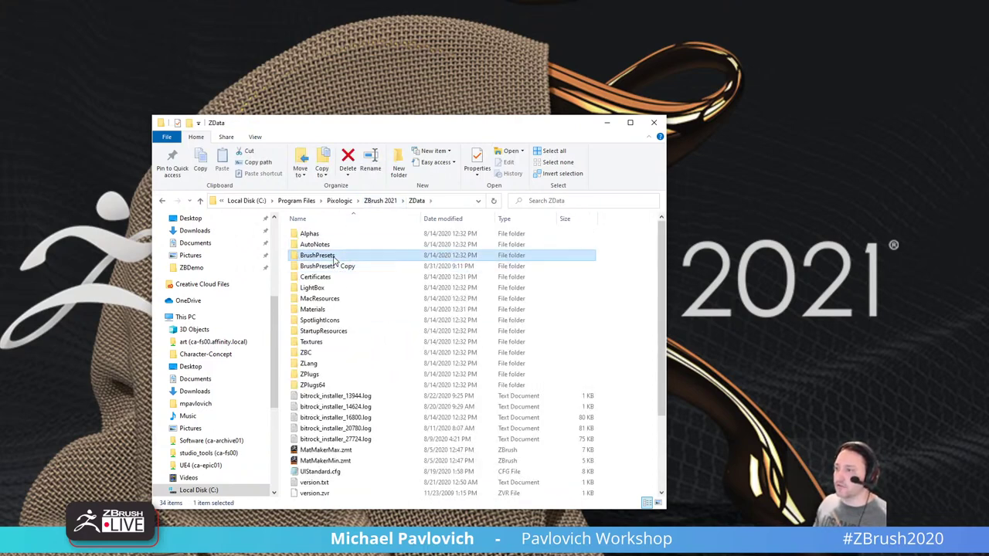
click(334, 268)
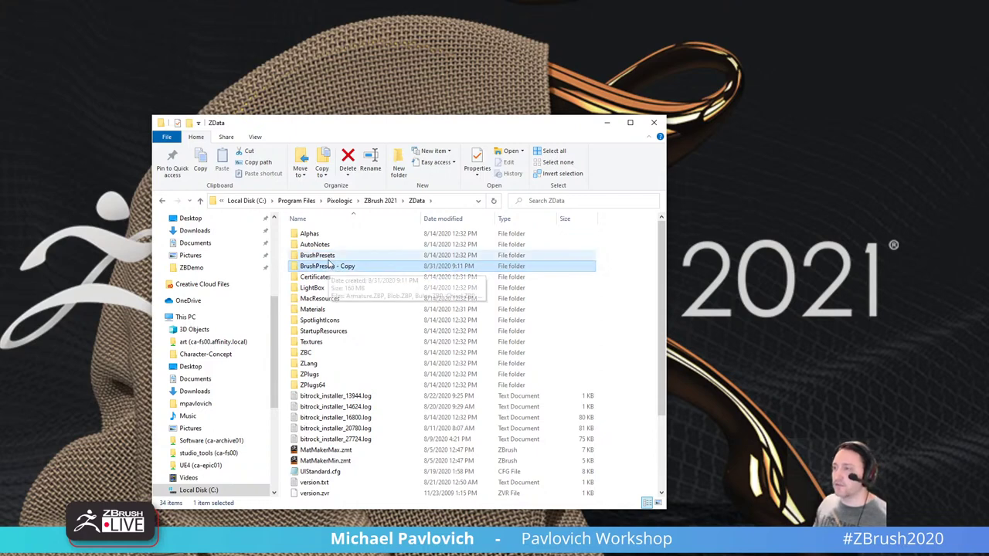
double_click(329, 258)
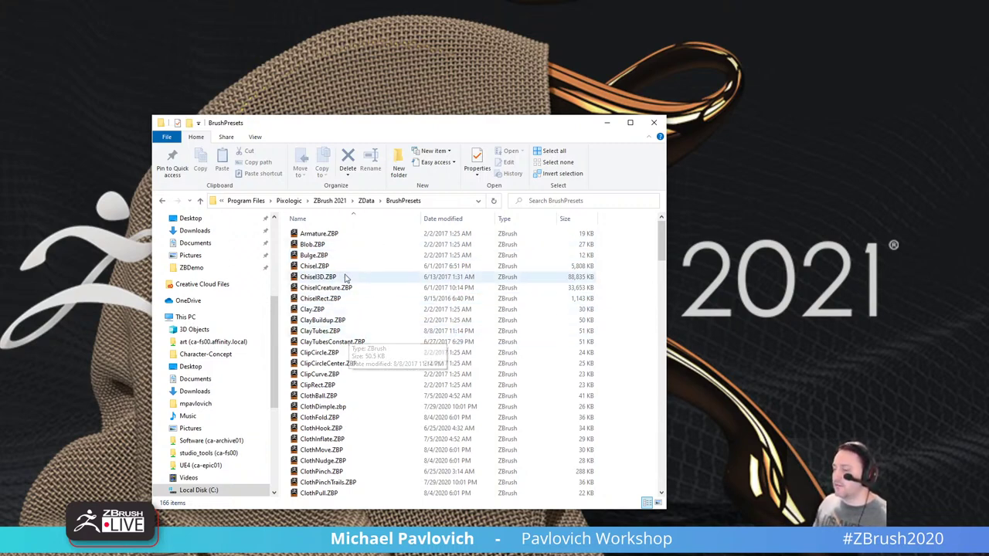
click(367, 201)
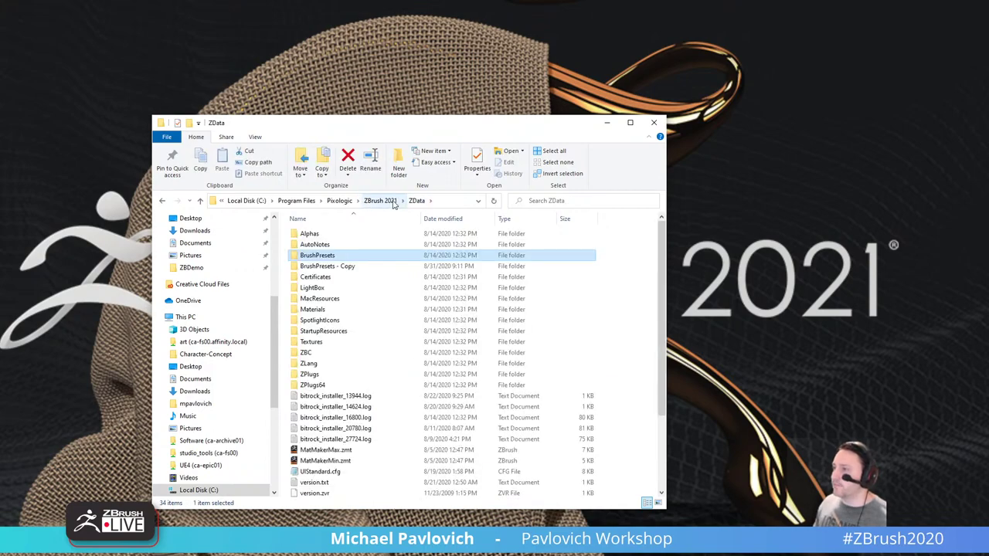
click(654, 124)
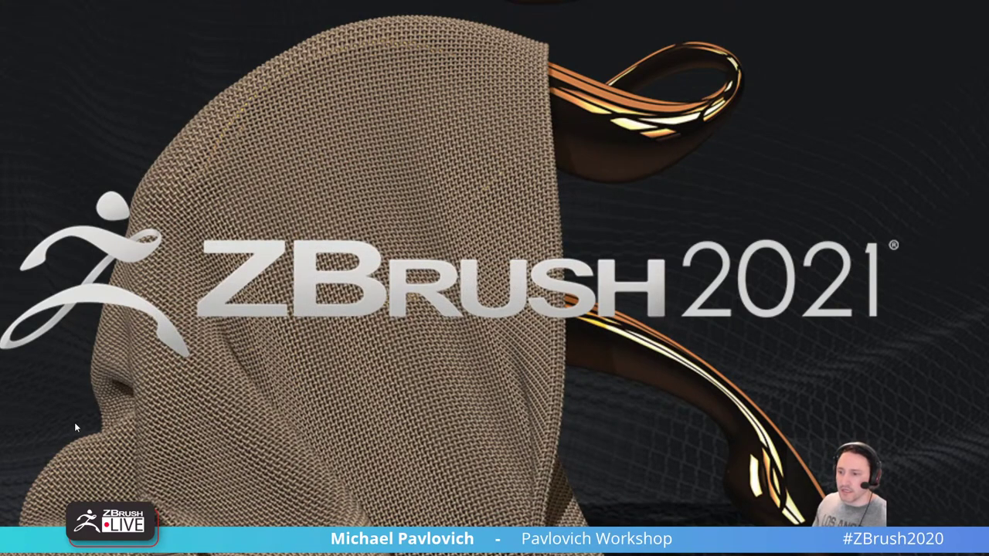
Open a new file window at the Public Documents folder and select the ZBrushData2021 folder.
key(super+e)
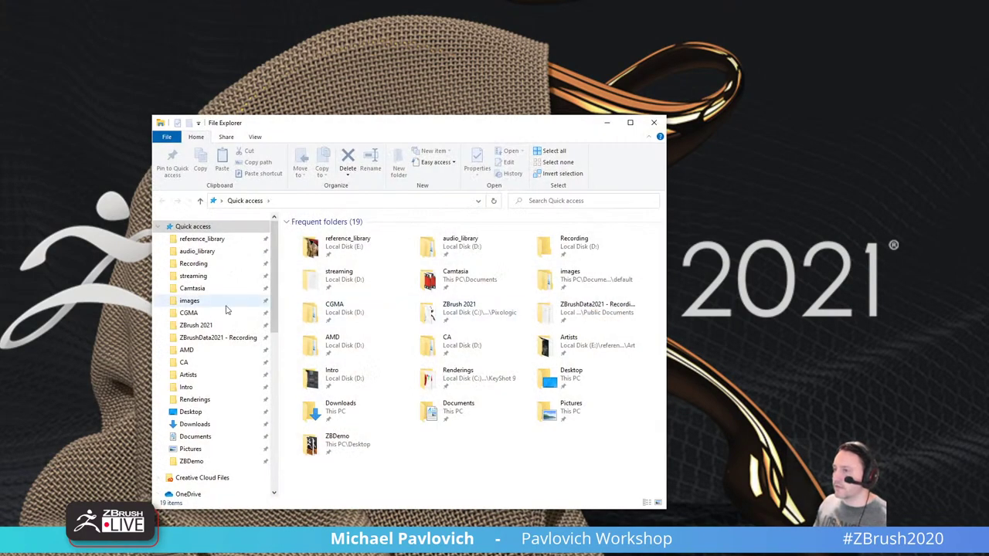
click(195, 339)
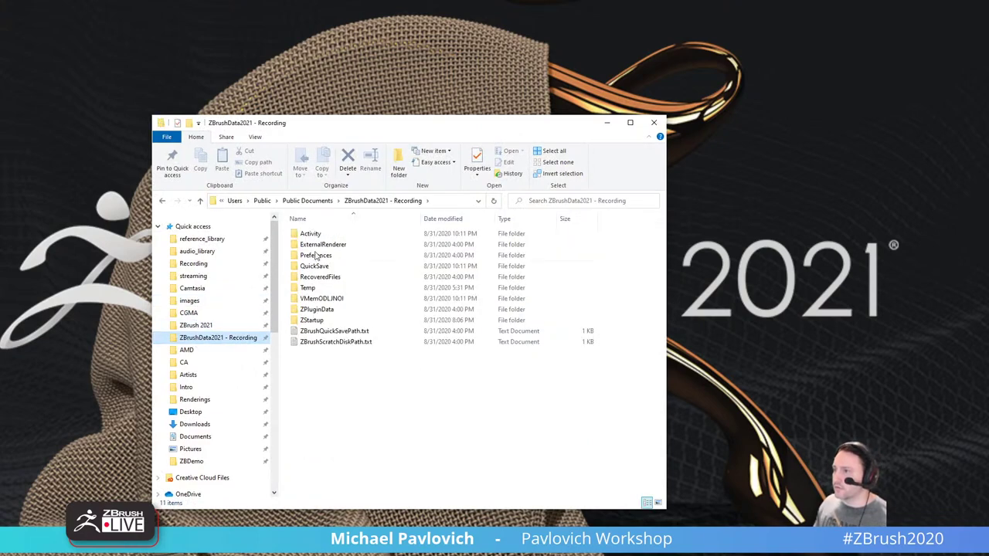
click(323, 203)
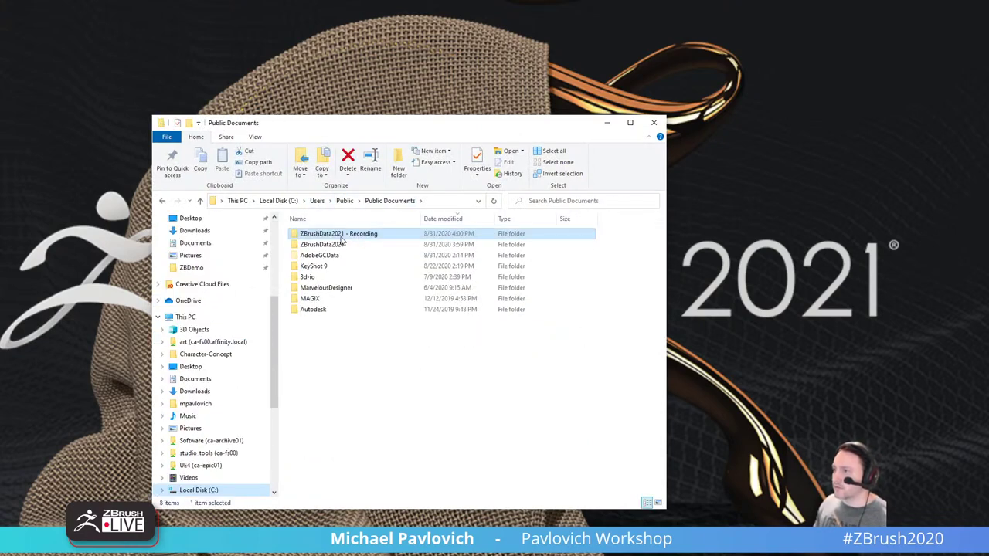
click(343, 244)
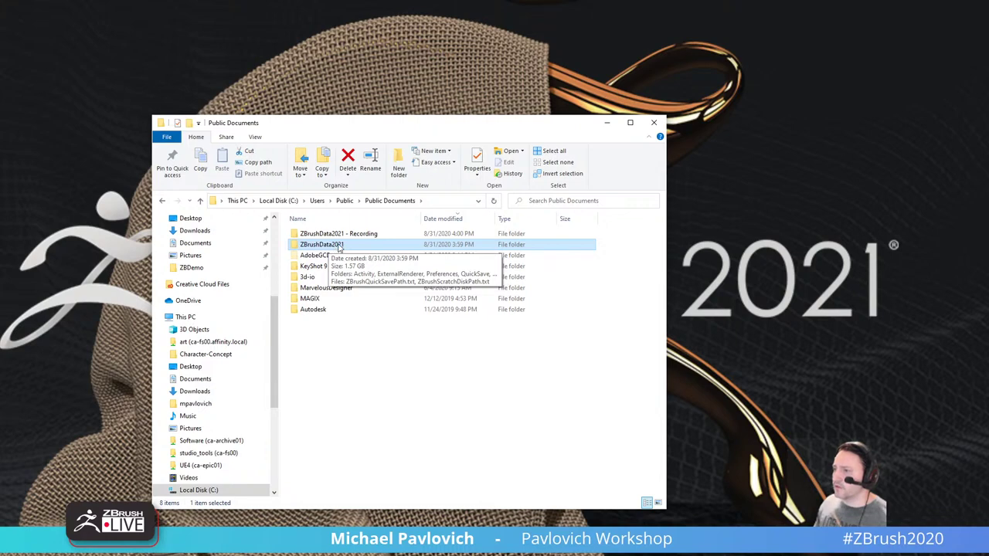
Replace the "ZBrushData2021 - Recording" shortcut in Quick access with the ZBrushData2021 folder and close the file window.
scroll(221, 309, up, 5)
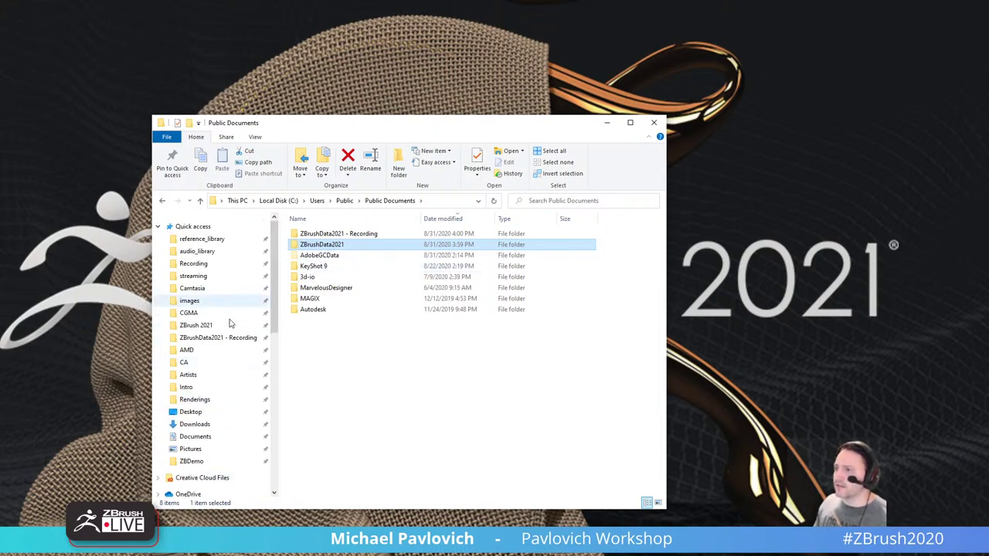
right_click(230, 338)
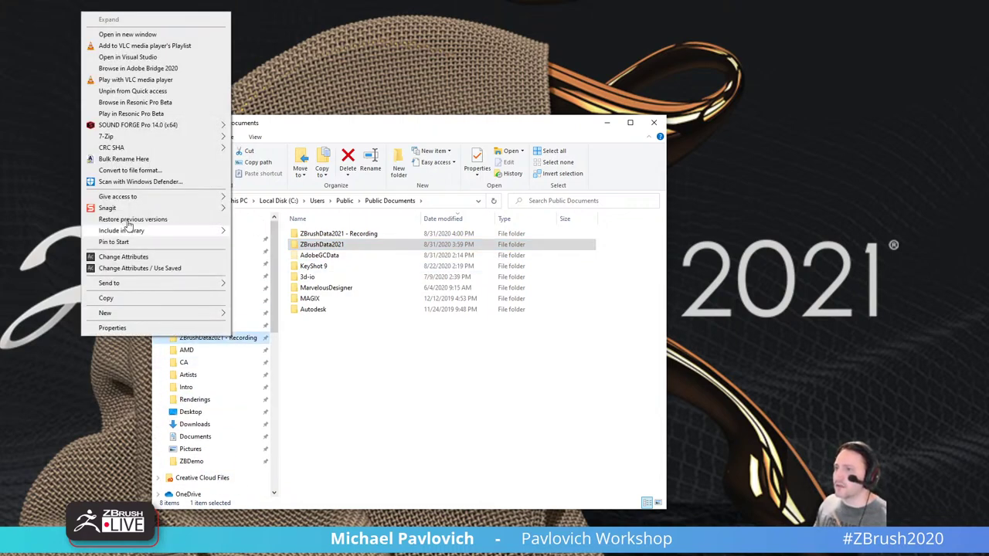
click(133, 91)
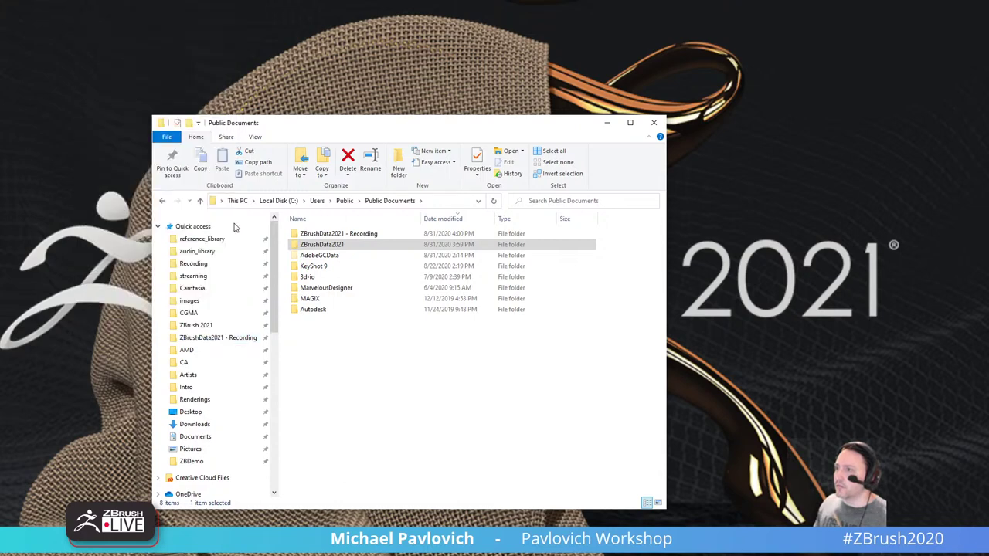
click(315, 246)
drag(321, 248, 199, 335)
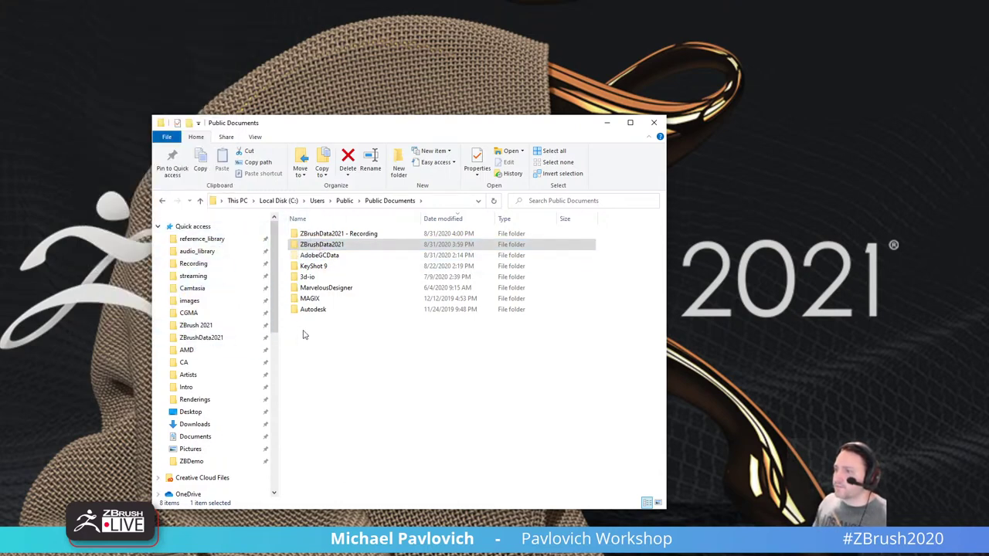
click(654, 122)
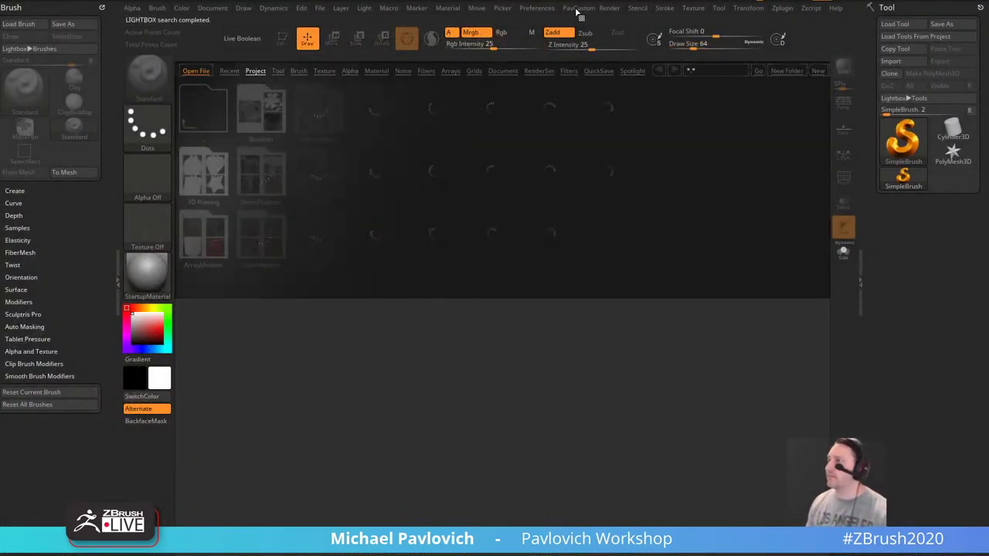
In ZBrush, set the brush draw size to 46 and toggle LightBox off and back on.
key(s)
drag(605, 376, 595, 367)
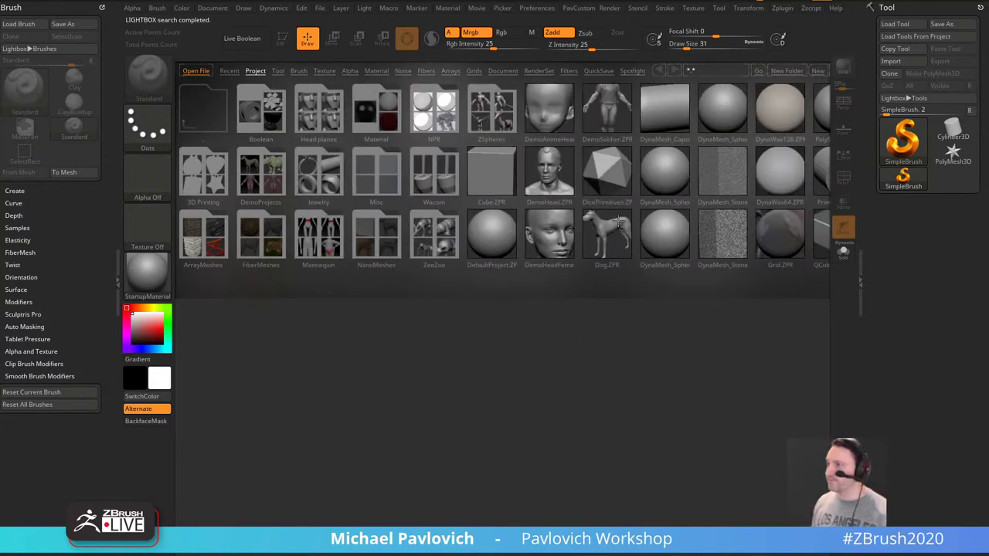
key(comma)
key(bracketright)
key(bracketright)
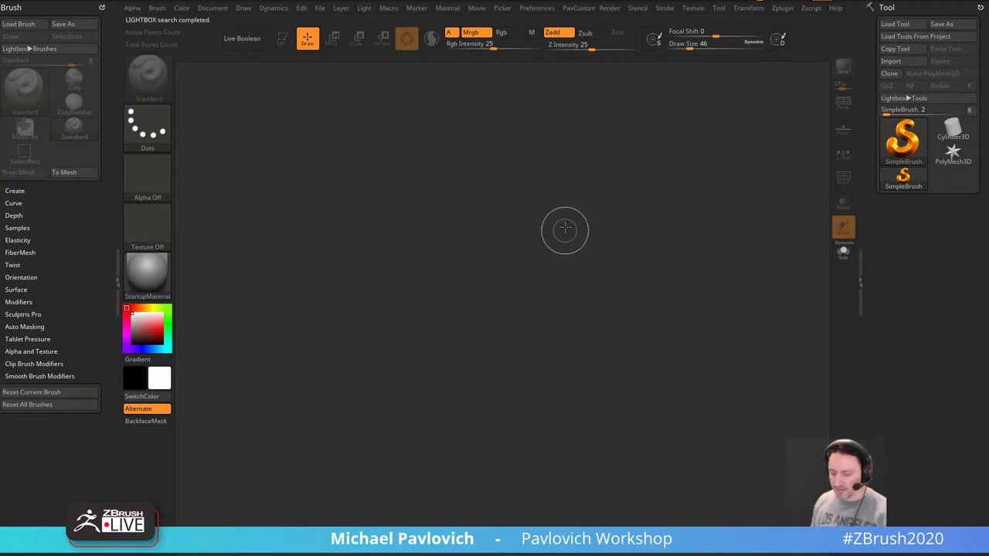
key(comma)
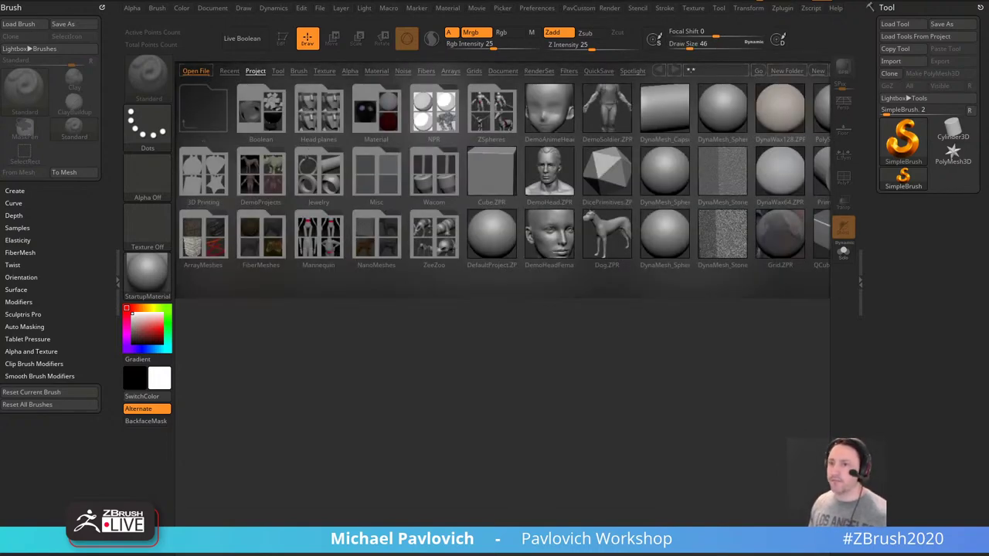
Open the ZBrushes folder of the ZBrush 2021 program folder in File Explorer and move its window off the ZBrush interface.
key(super+e)
scroll(214, 286, up, 6)
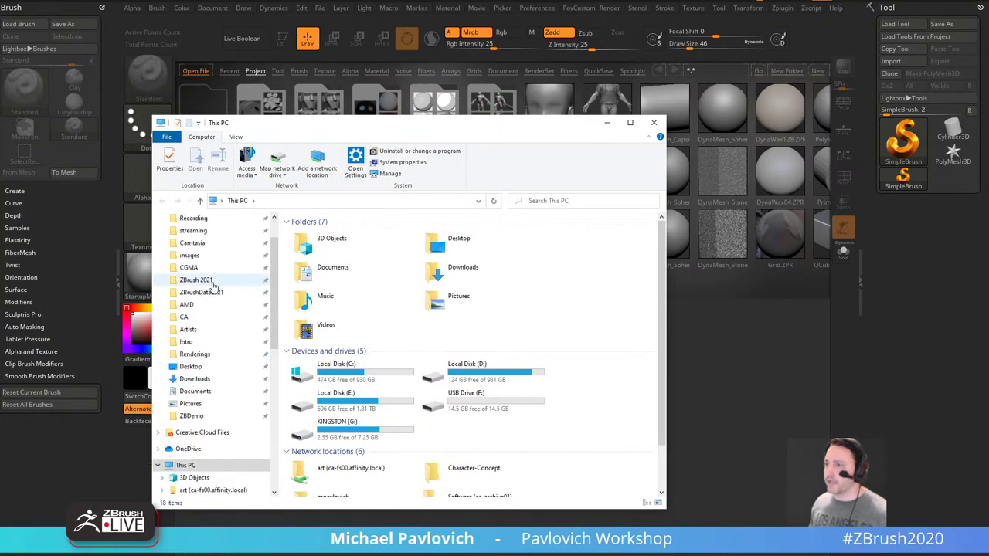
click(213, 282)
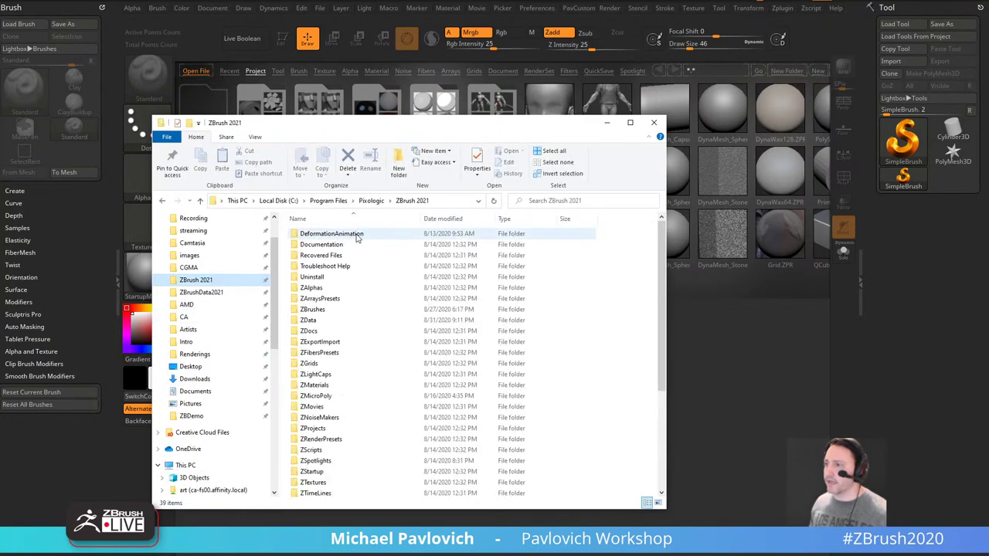
double_click(319, 309)
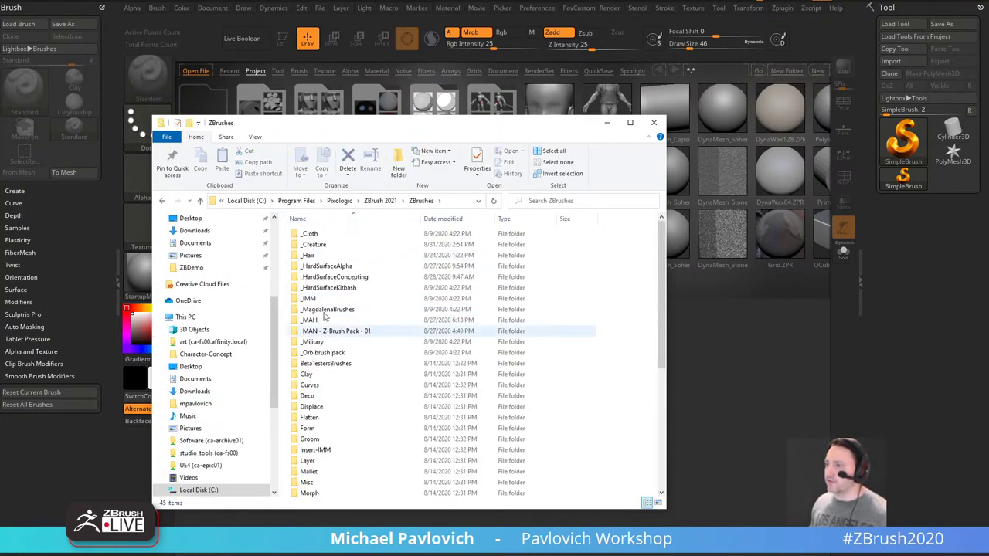
drag(347, 128, 0, 177)
Browse the project files in ZBrush's LightBox and look through its brush folders, including the custom ones.
drag(690, 160, 520, 166)
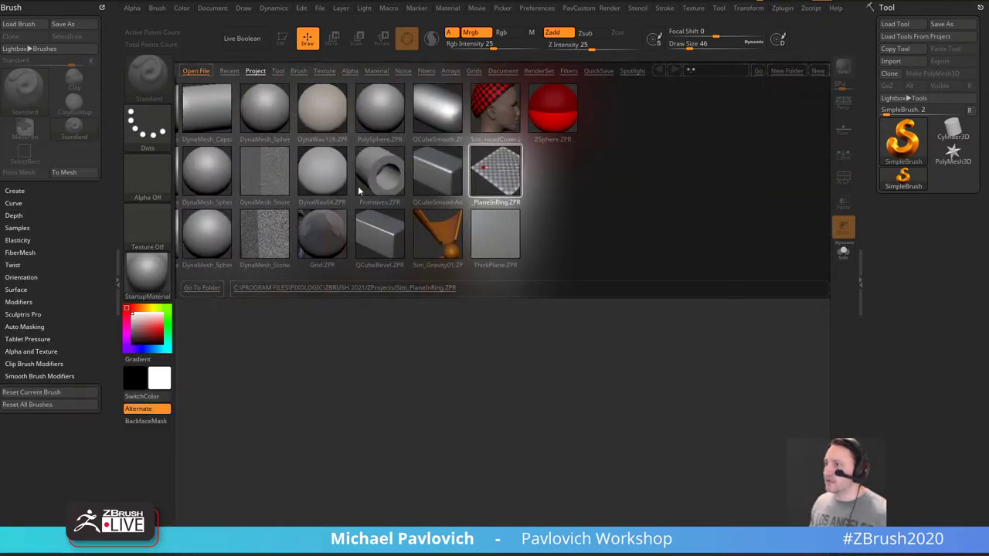
click(298, 70)
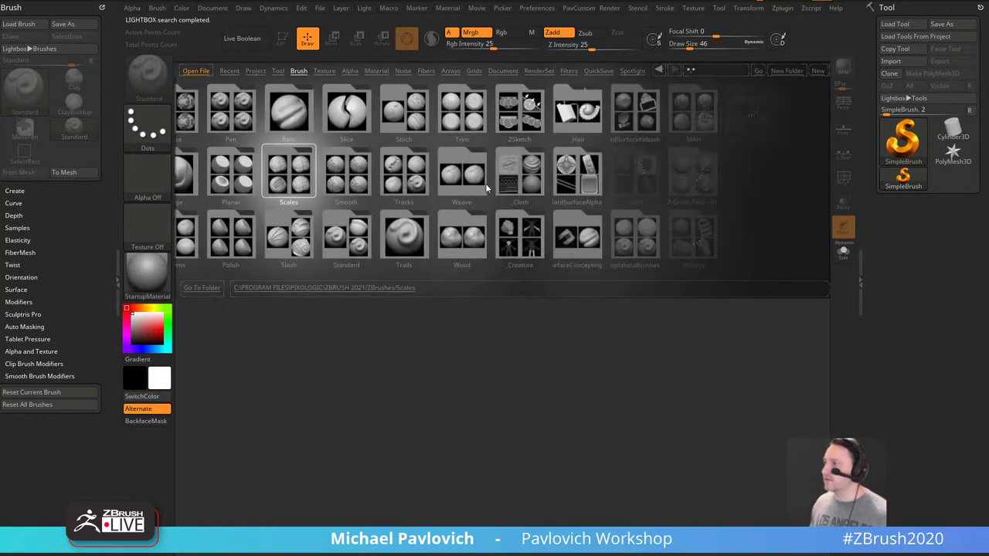
drag(367, 196, 686, 220)
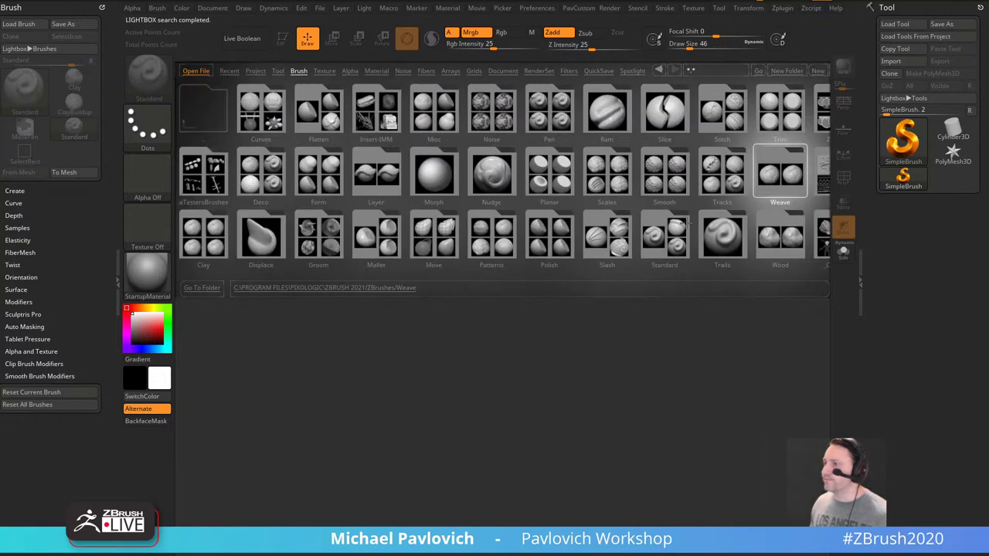
click(194, 173)
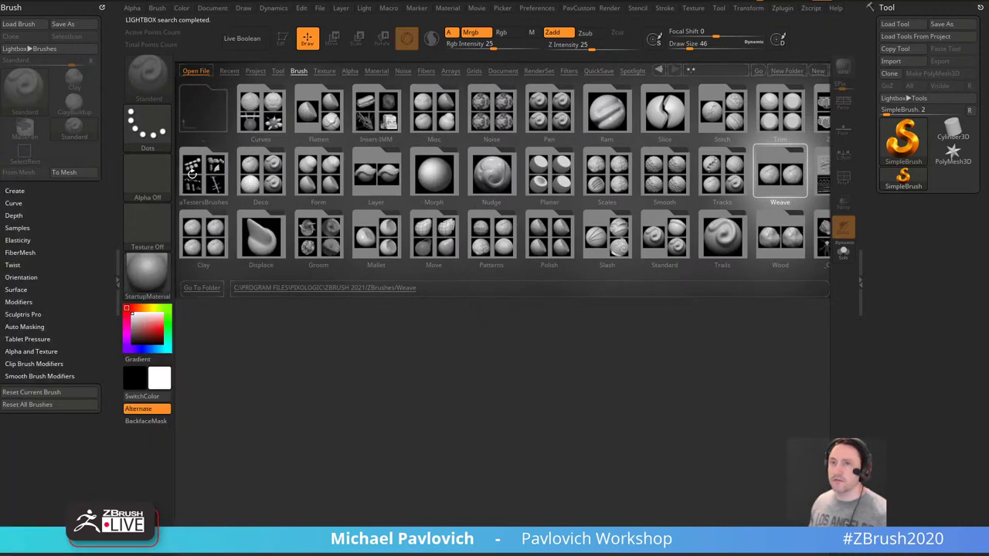
Hide LightBox and show it again with the brush folders.
key(comma)
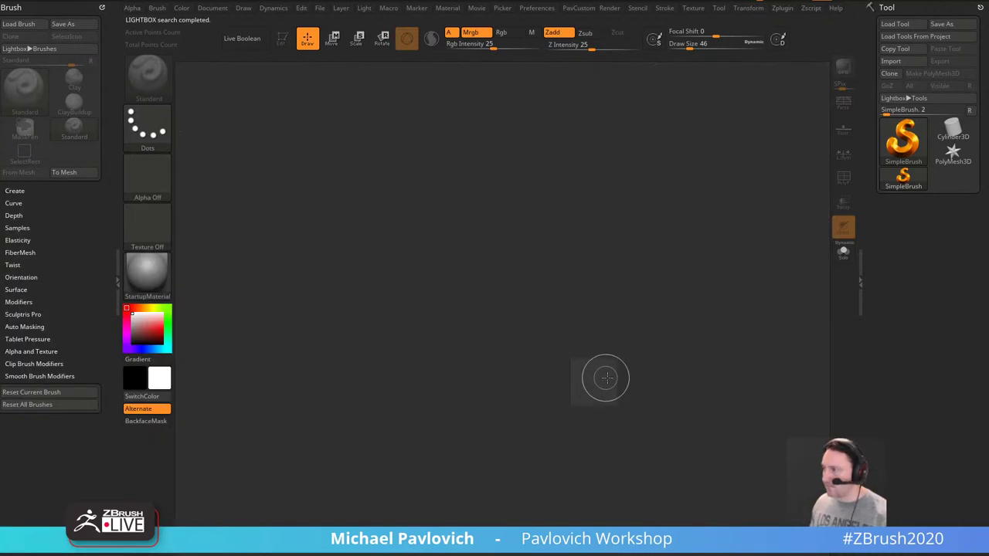
key(comma)
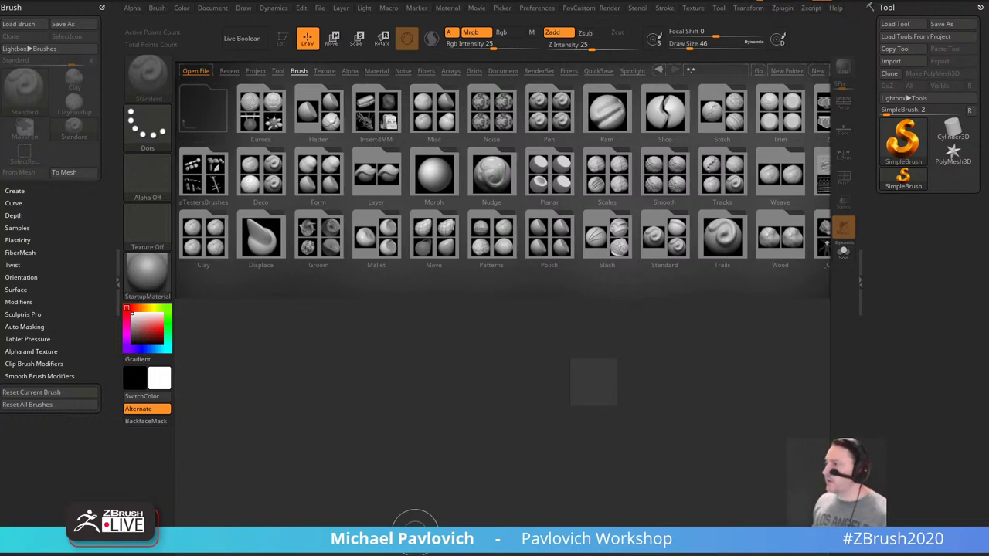
key(ctrl)
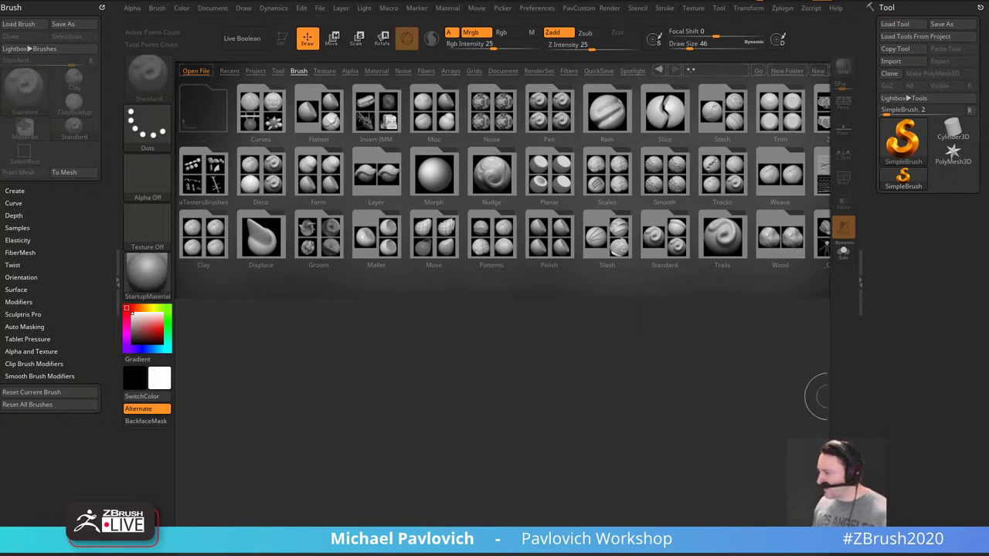
Switch to Chrome, open the YouTube channel's playlists page and narrow it to the created playlists.
key(alt+Tab)
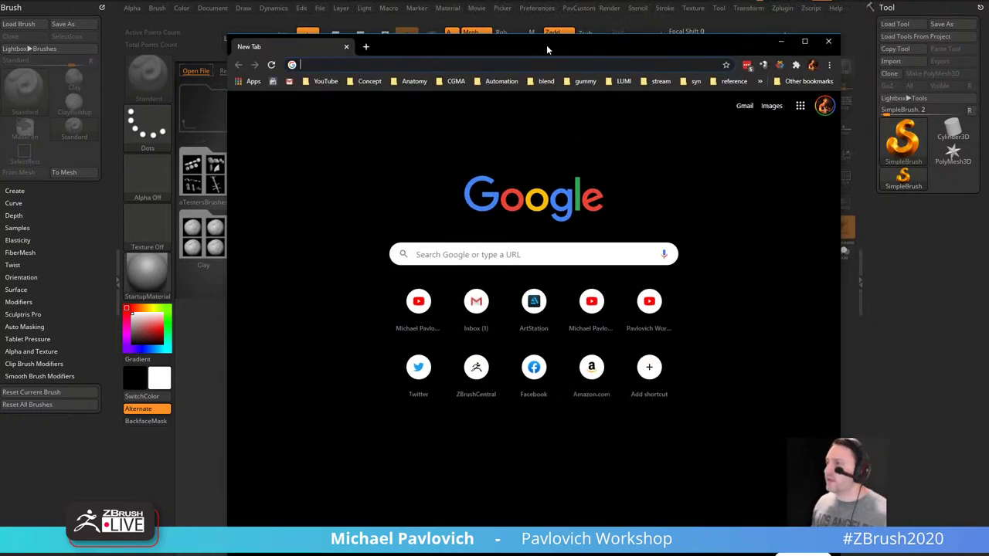
click(325, 81)
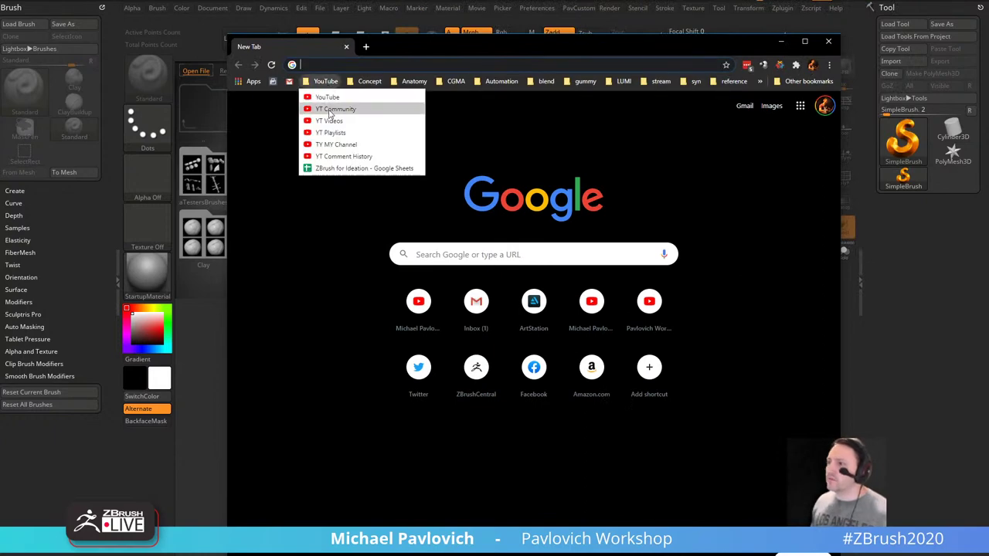
click(330, 133)
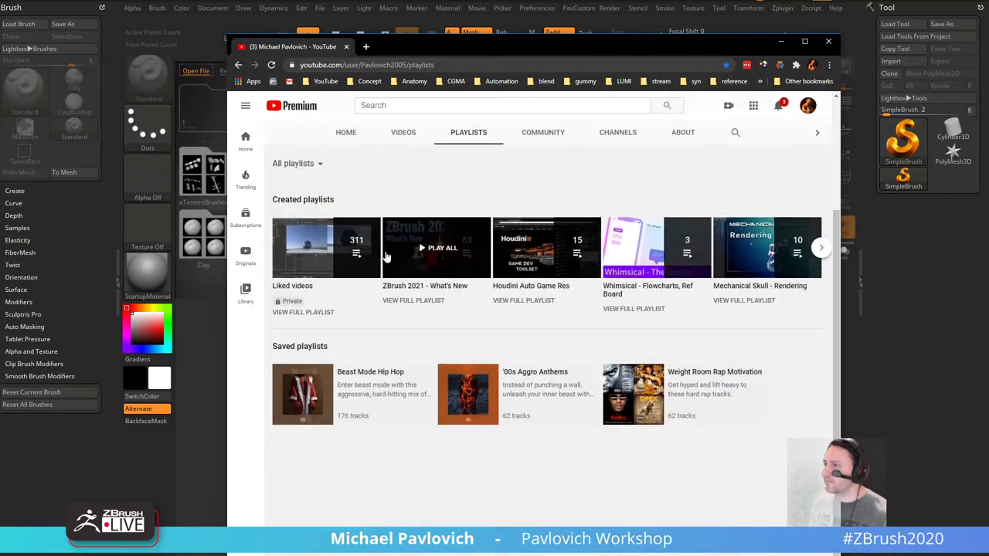
click(298, 314)
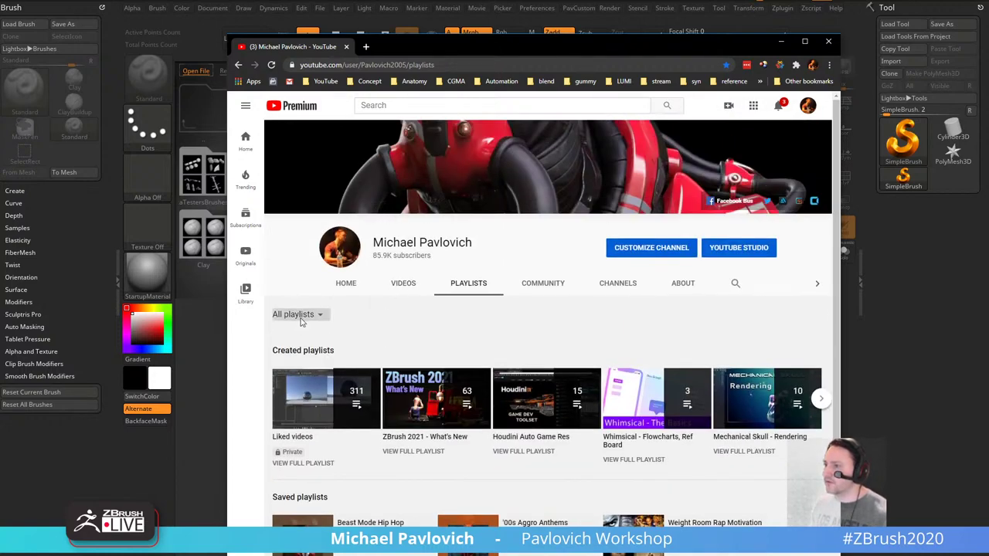
click(292, 323)
click(308, 352)
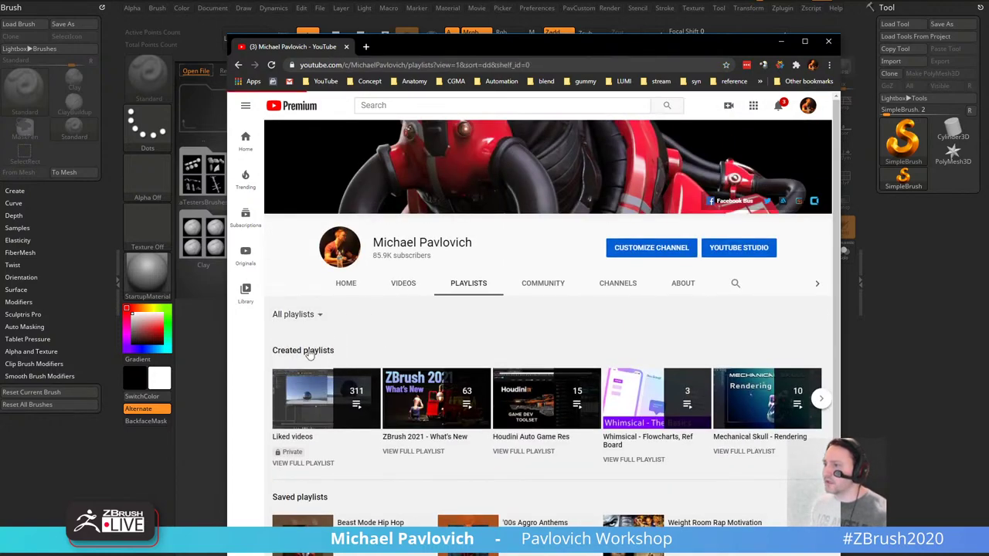
Open the full Livestream Full Episodes playlist and skim its video list.
scroll(414, 302, down, 5)
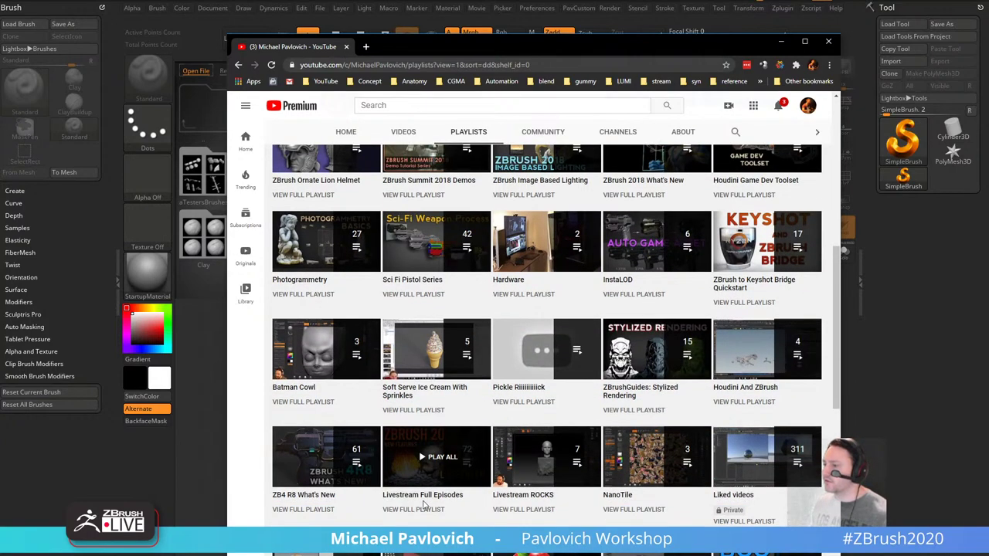
click(423, 510)
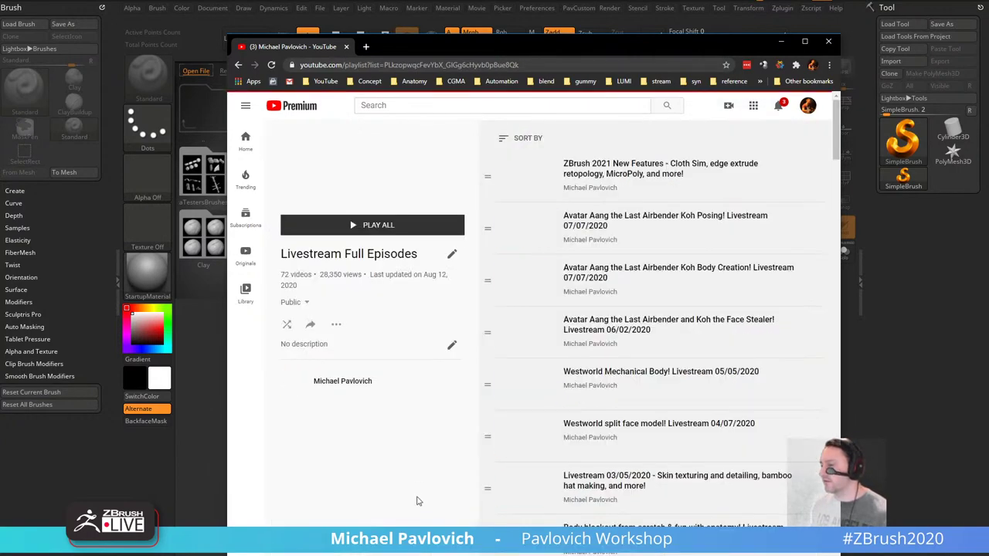
scroll(593, 306, down, 4)
scroll(595, 305, up, 4)
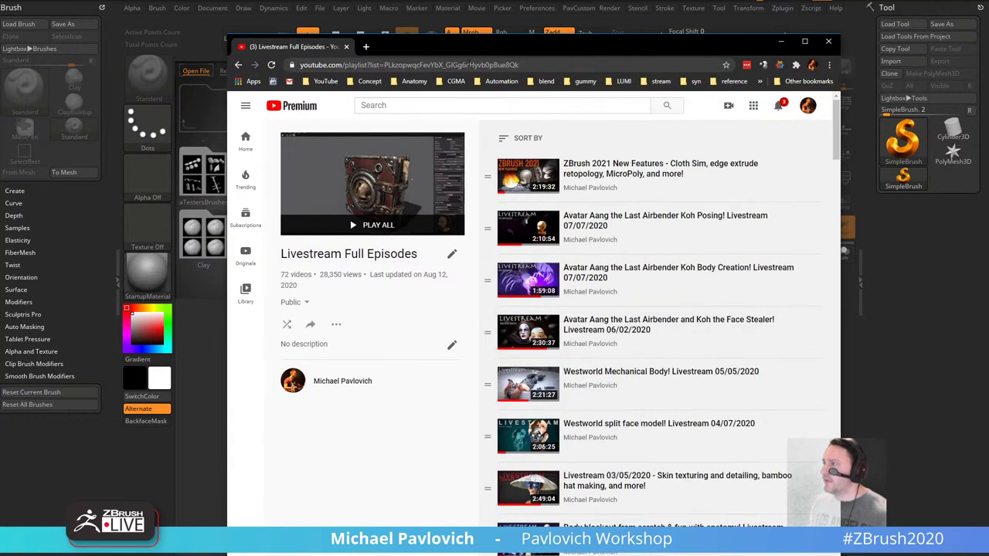
Open Pixologic ZBrush's playlist of past ZBrushLIVE broadcasts in a new browser tab and reposition the browser window.
click(365, 46)
click(658, 81)
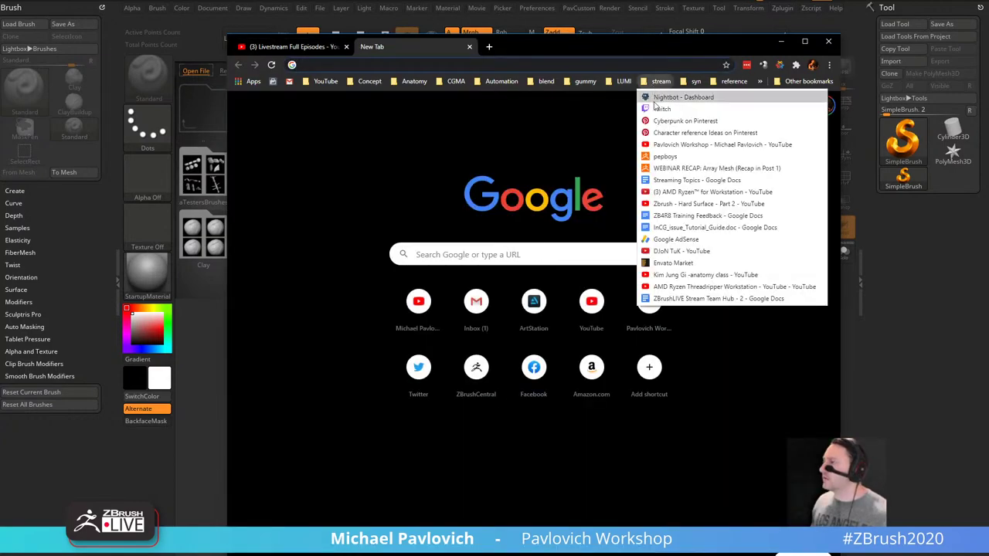
click(673, 147)
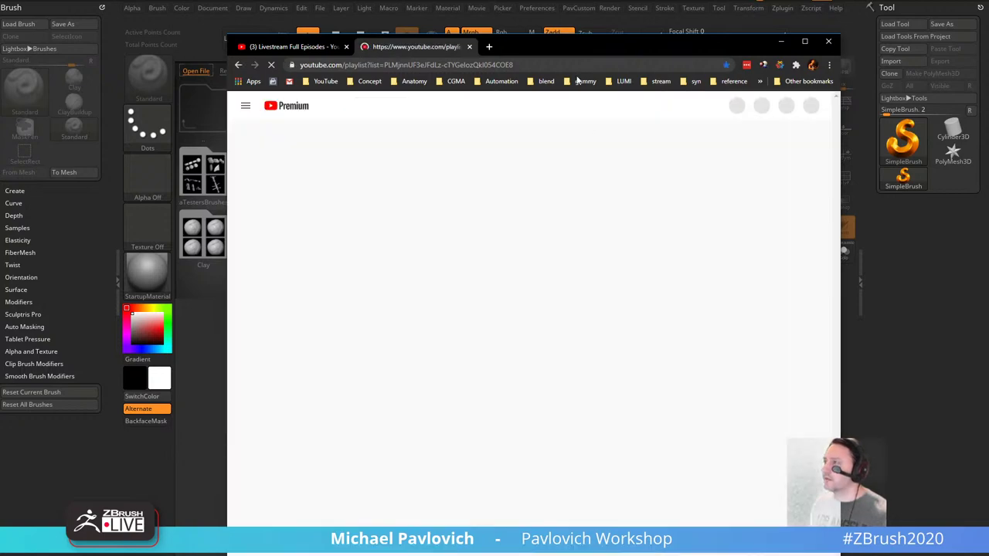
drag(576, 48, 525, 17)
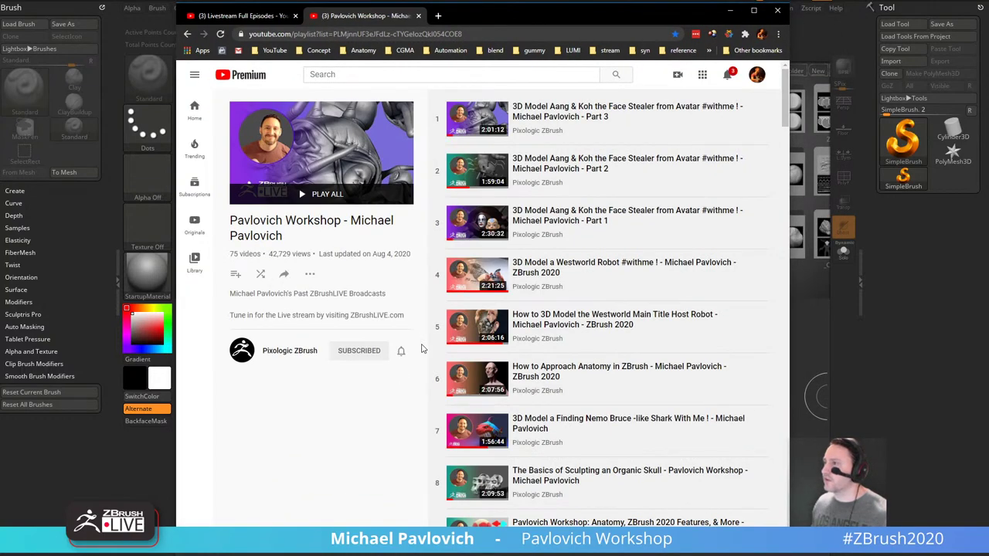
Return to the Livestream Full Episodes playlist, browse its older videos, and move the browser window off the ZBrush interface.
click(207, 15)
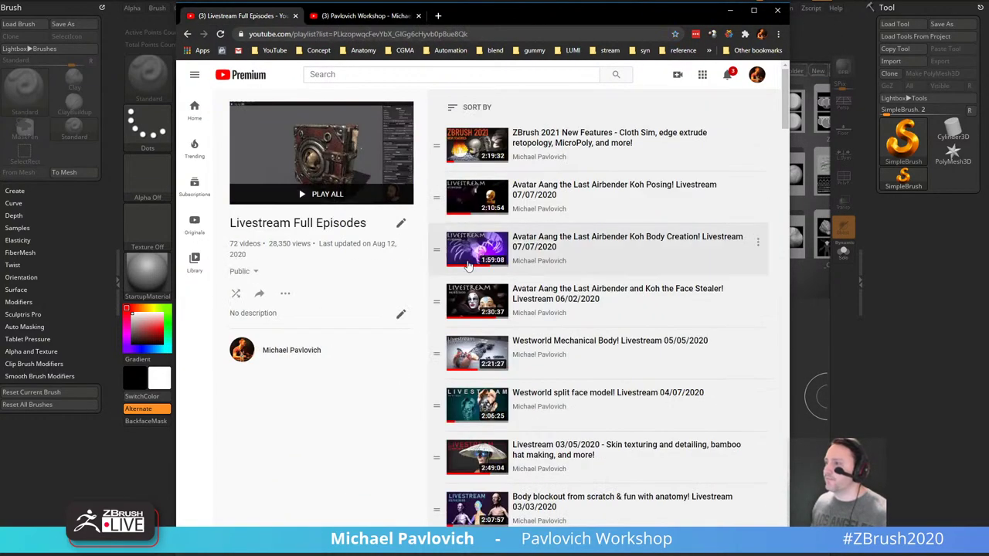
scroll(582, 302, down, 12)
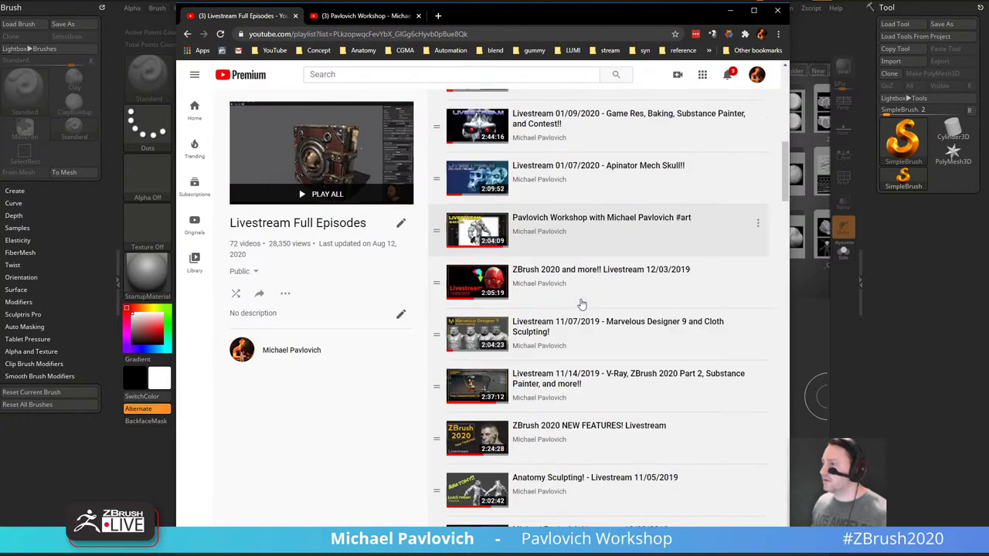
scroll(582, 304, down, 3)
scroll(578, 309, up, 2)
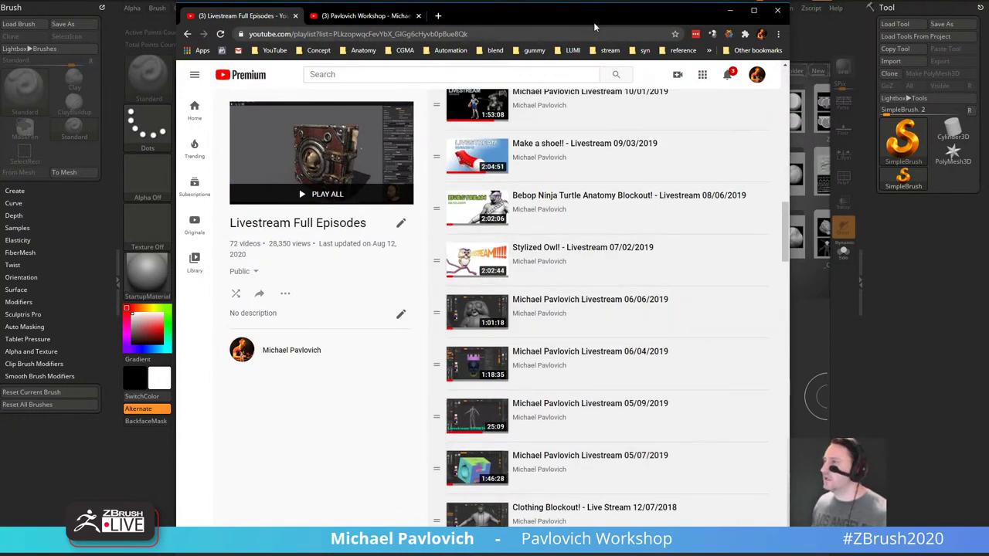
drag(595, 23, 602, 555)
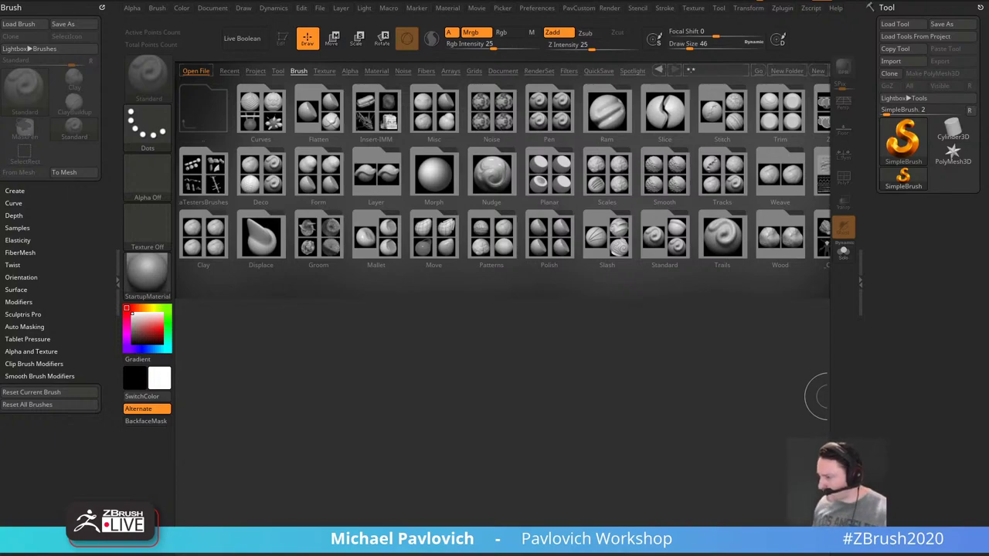
Bring in the bird feet image search, examine the Pinterest foot drawings and Getty Images talon photo, and move the window away.
drag(479, 552, 603, 51)
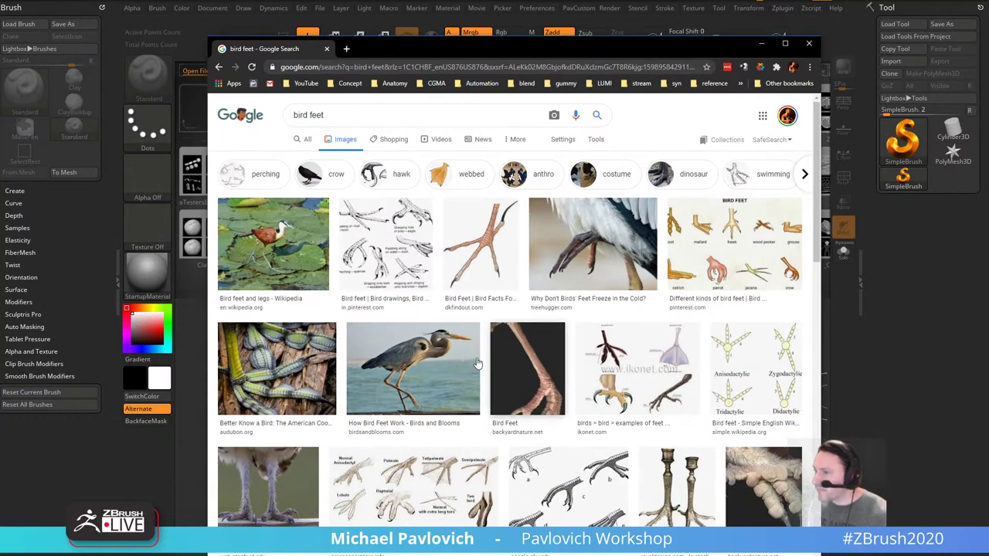
scroll(472, 362, down, 2)
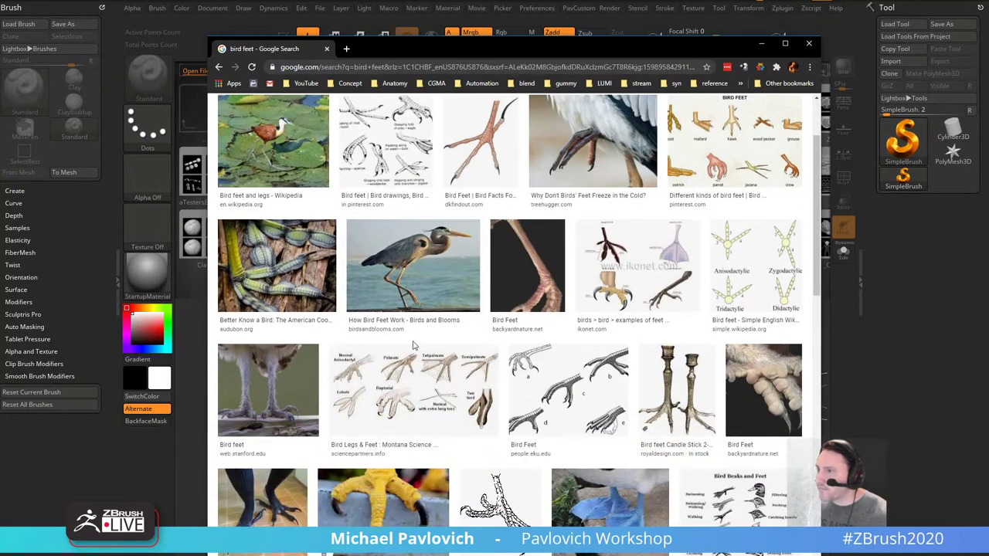
click(356, 136)
scroll(413, 241, down, 3)
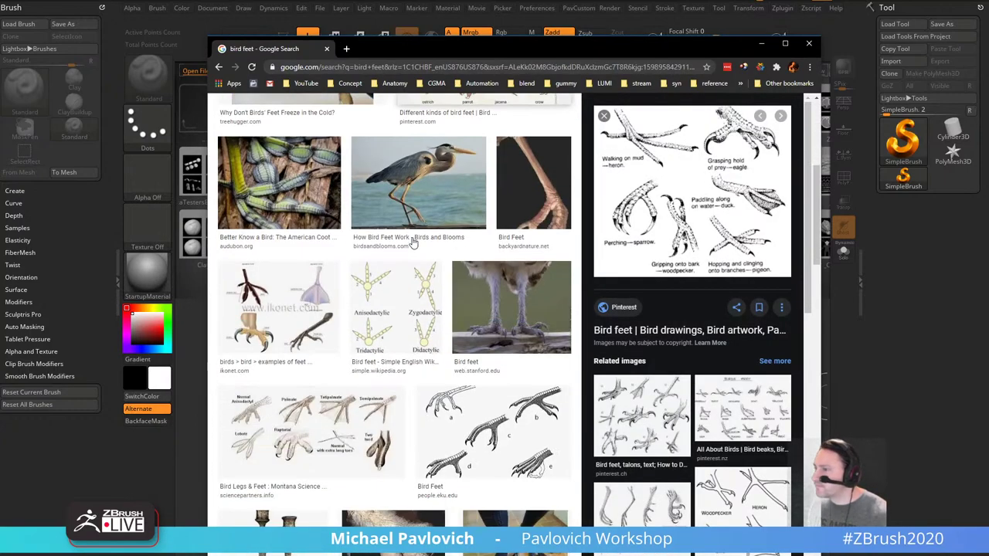
scroll(402, 274, down, 2)
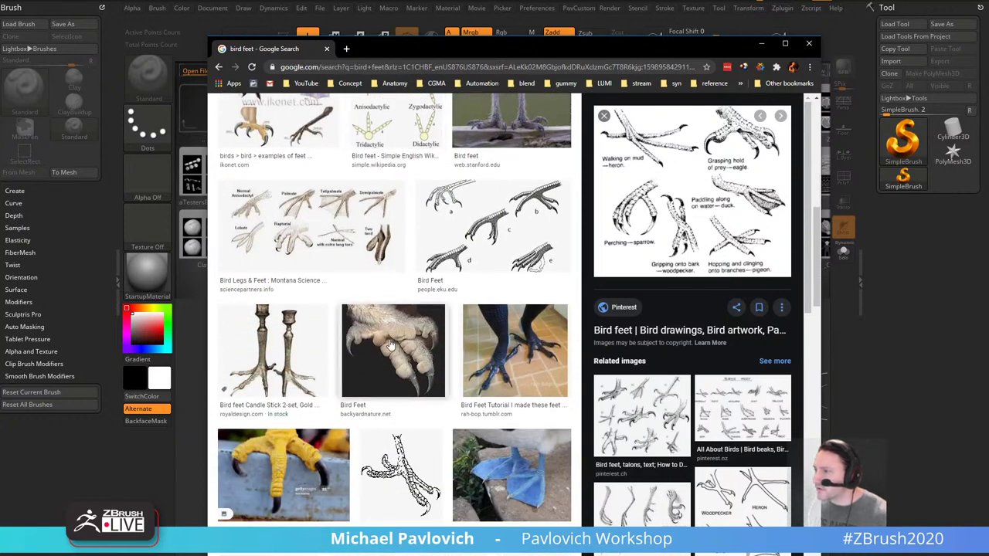
scroll(308, 350, down, 2)
click(308, 350)
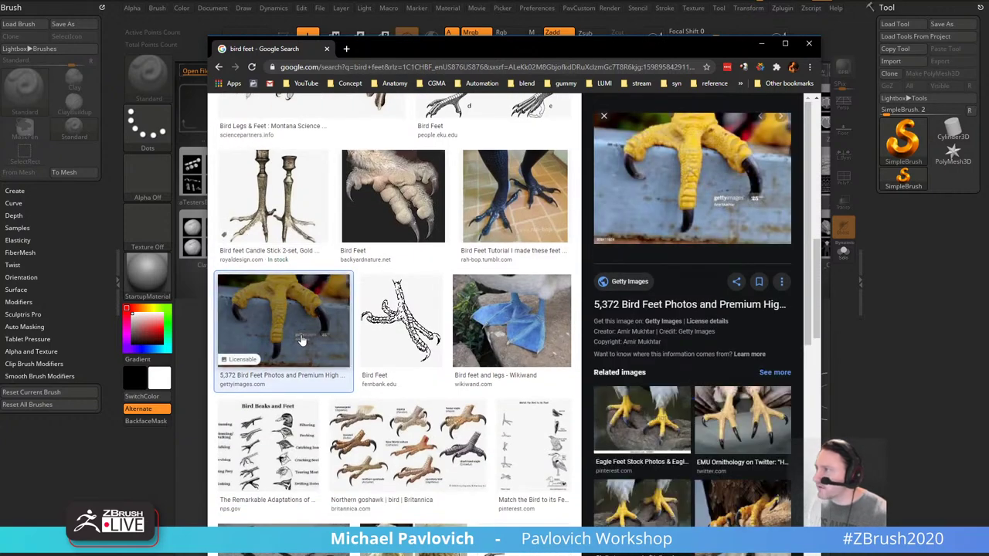
scroll(433, 310, up, 1)
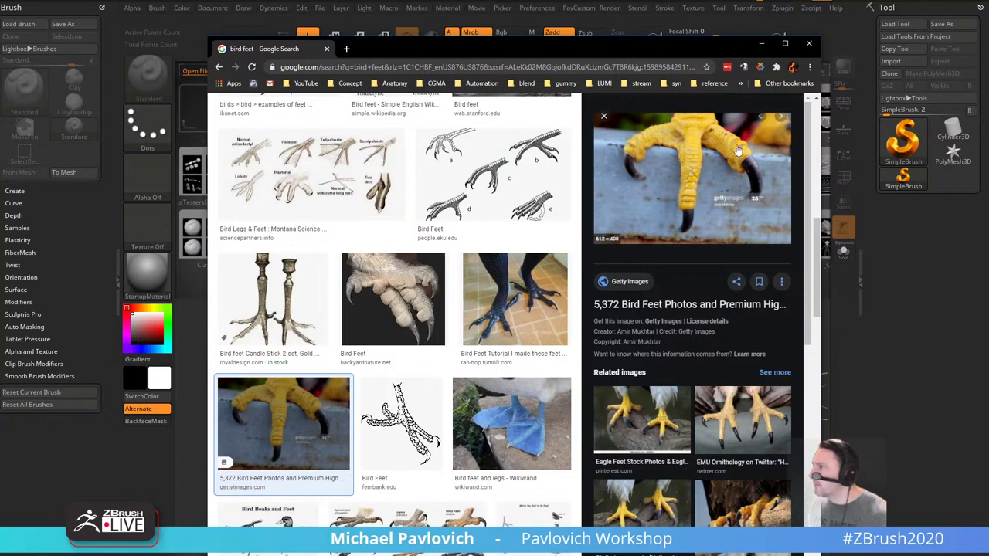
drag(690, 54, 804, 555)
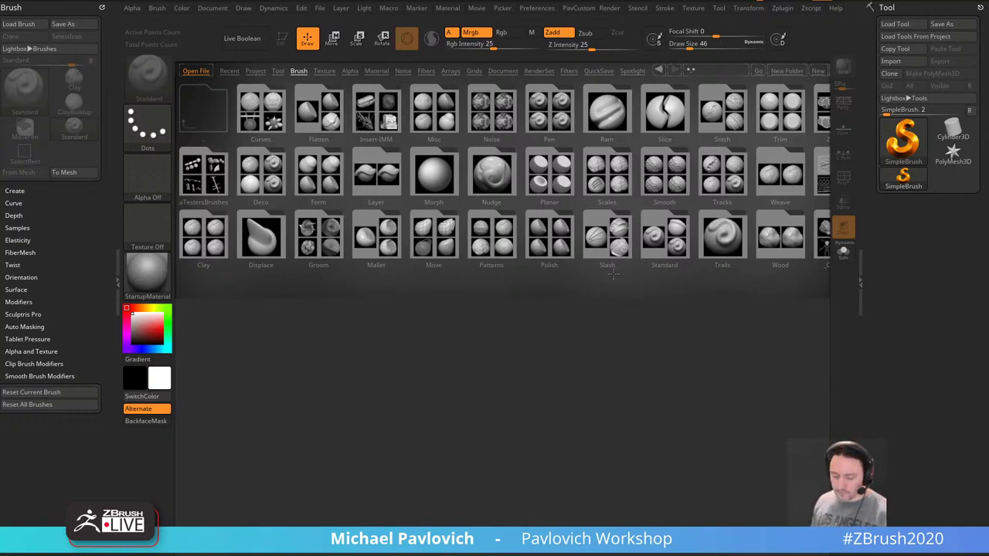
Hide LightBox in ZBrush and set the brush draw size to 25.
key(comma)
key(s)
drag(692, 251, 710, 236)
key(s)
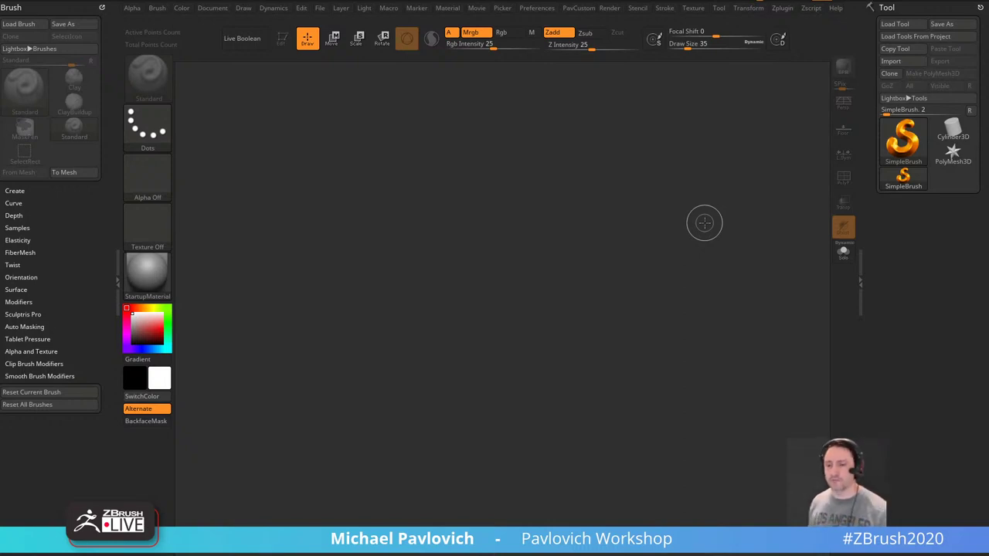
key(s)
drag(533, 228, 527, 233)
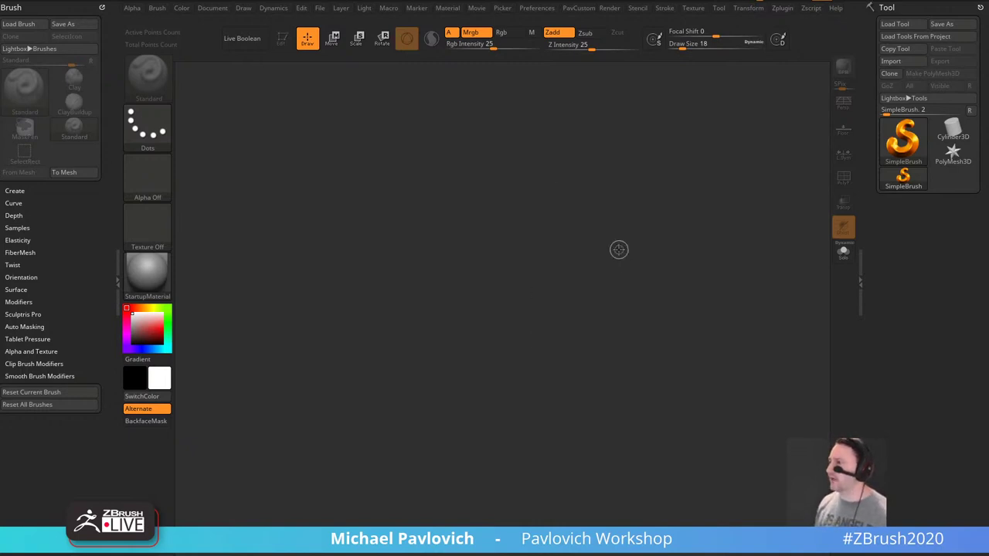
key(s)
drag(618, 250, 636, 249)
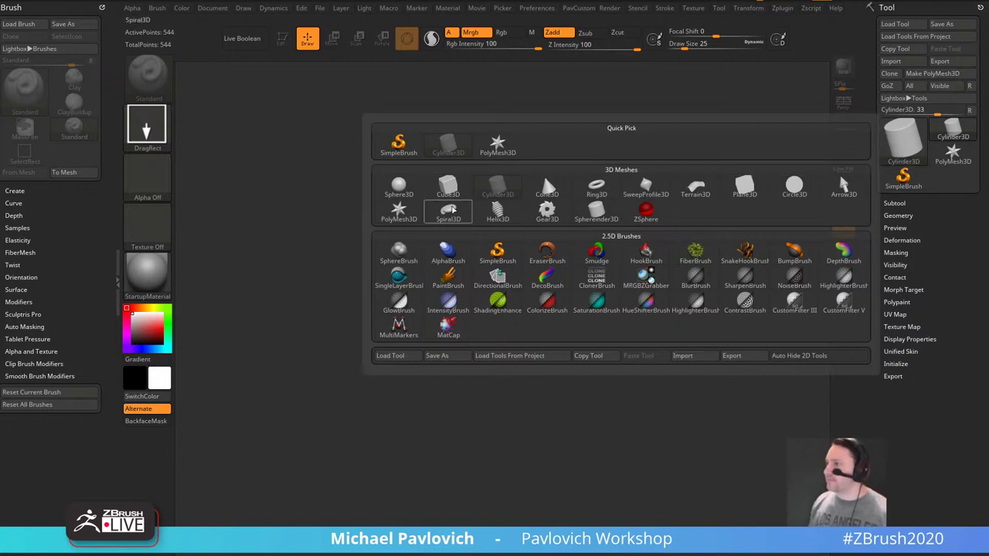
Convert a Sphere3D to a PolyMesh3D and turn on its polyframe display.
click(399, 188)
click(933, 73)
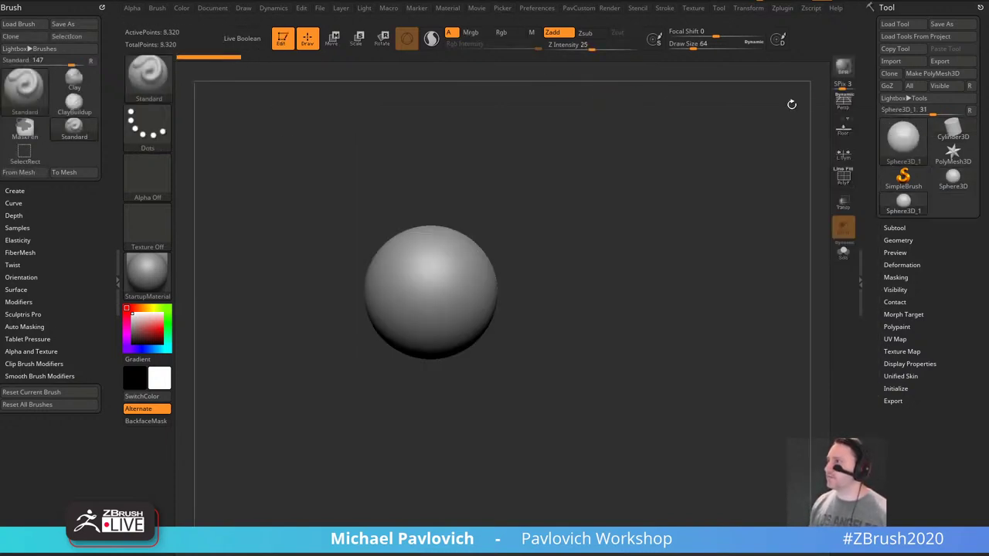
key(shift+f)
Slice the sphere twice crosswise with the SliceCurve brush and isolate the green middle band.
key(ctrl+shift+b)
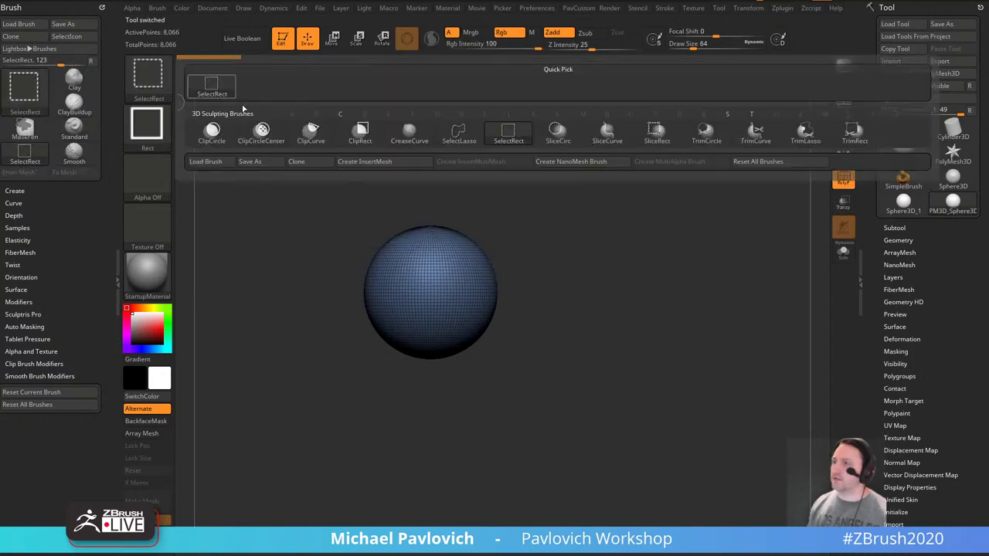
click(607, 133)
mouse_move(342, 194)
ctrl+shift+mouse_down()
mouse_move(393, 258)
mouse_move(720, 332)
ctrl+shift+mouse_up()
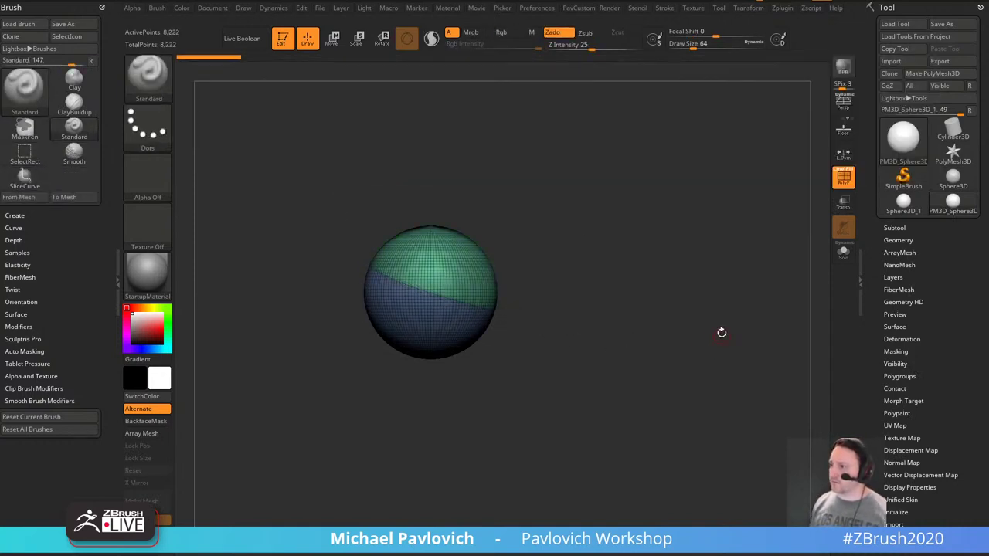
mouse_move(263, 286)
ctrl+shift+mouse_down()
mouse_move(417, 230)
mouse_move(618, 357)
ctrl+shift+mouse_up()
ctrl+shift+click(494, 267)
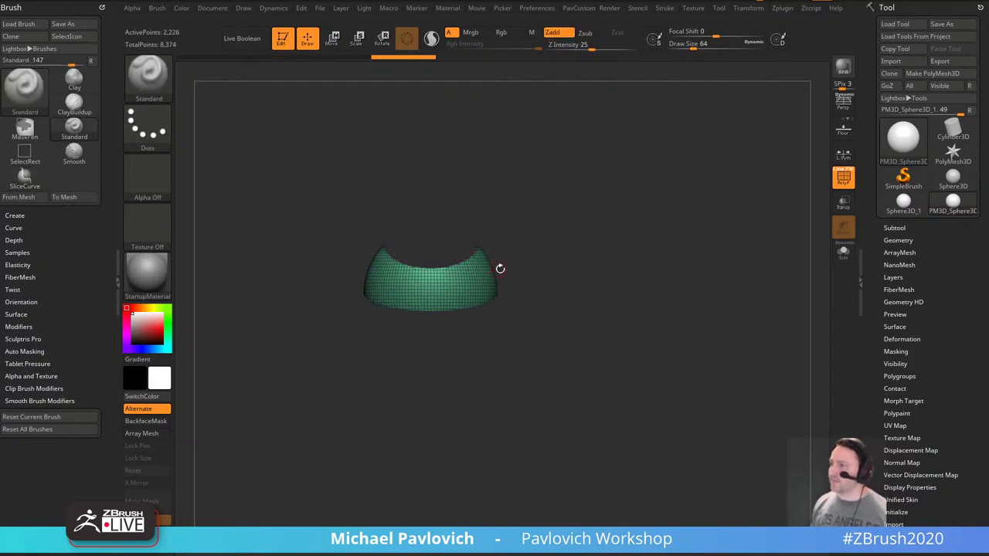
Slice the isolated band vertically and show only its green polygroup section.
mouse_move(487, 170)
ctrl+shift+mouse_down()
mouse_move(416, 240)
mouse_move(433, 408)
mouse_move(476, 472)
ctrl+shift+mouse_up()
drag(518, 412, 609, 232)
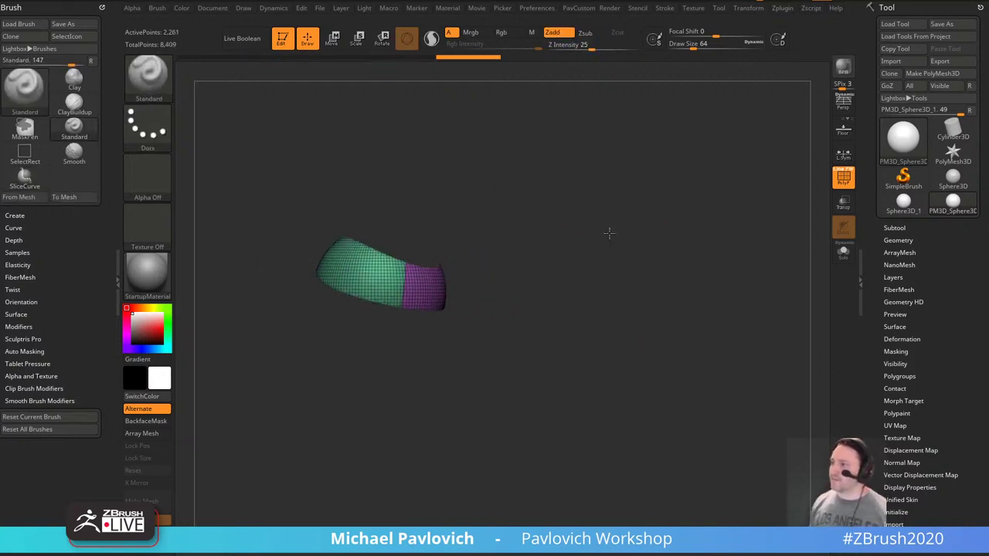
ctrl+shift+click(403, 280)
key(1)
ctrl+shift+click(412, 276)
ctrl+shift+click(412, 275)
key(1)
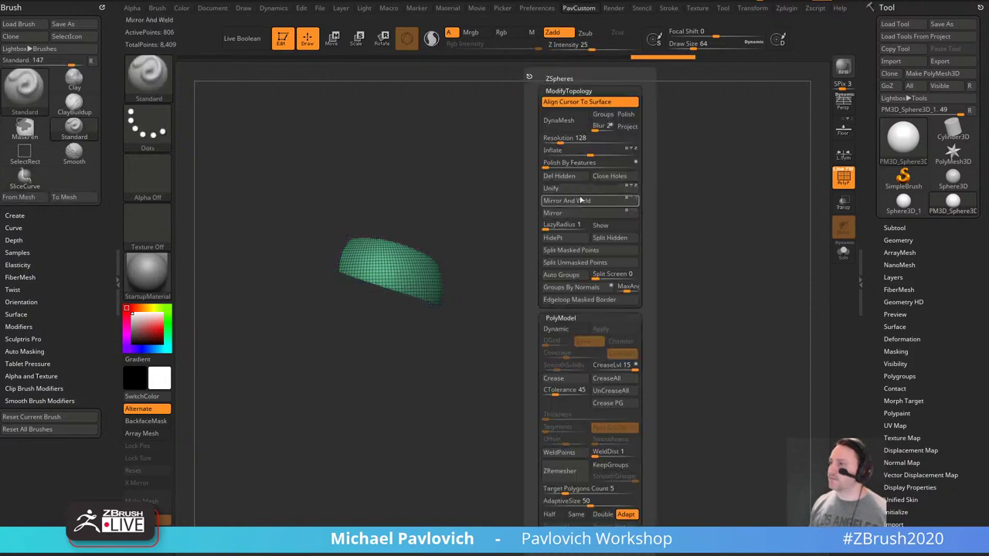
Delete the hidden geometry and ZRemesh the remaining curved patch with the Half option.
click(566, 178)
drag(627, 242, 649, 251)
key(1)
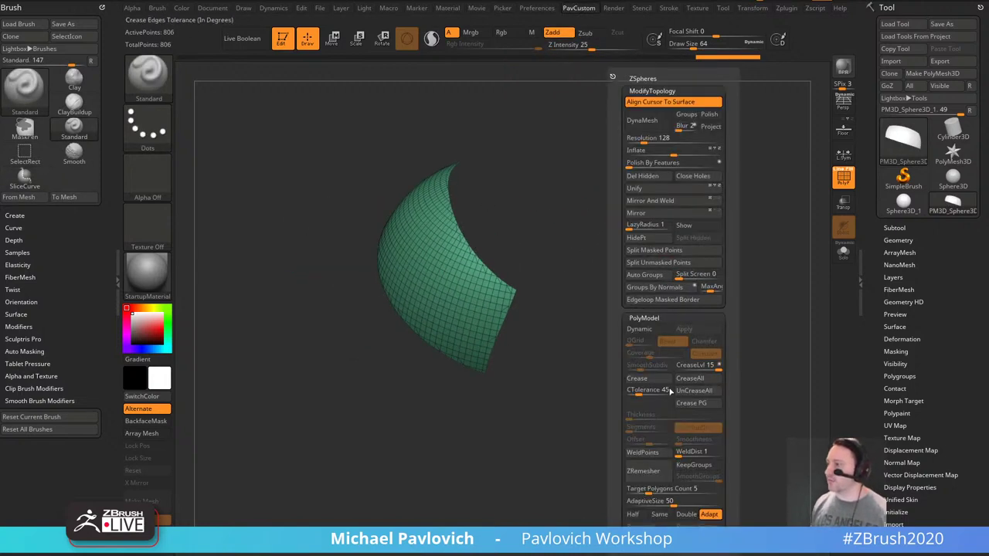
click(635, 513)
click(643, 471)
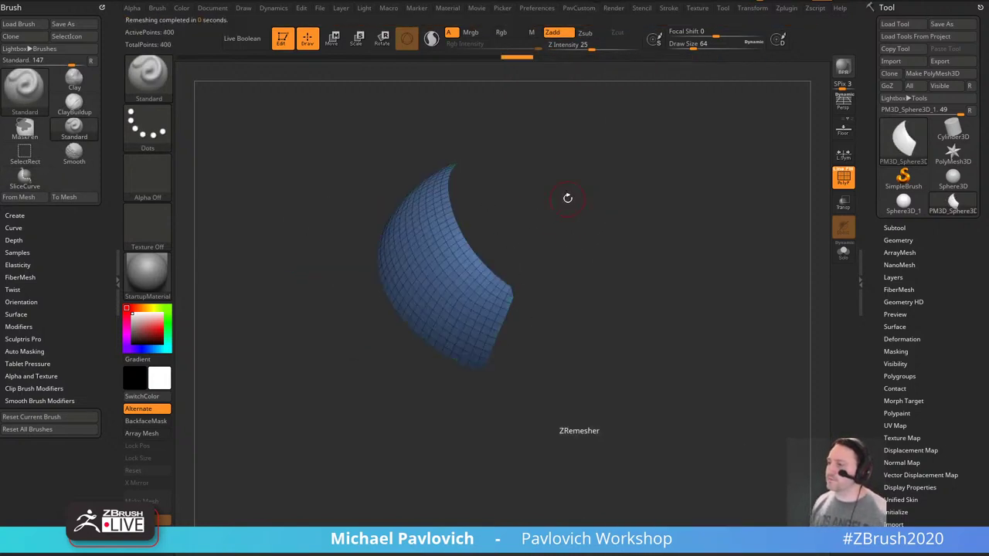
Run ZRemesher on the curved patch once more with Half enabled to reduce its polygons further.
ctrl+right_drag(586, 238, 628, 300)
key(1)
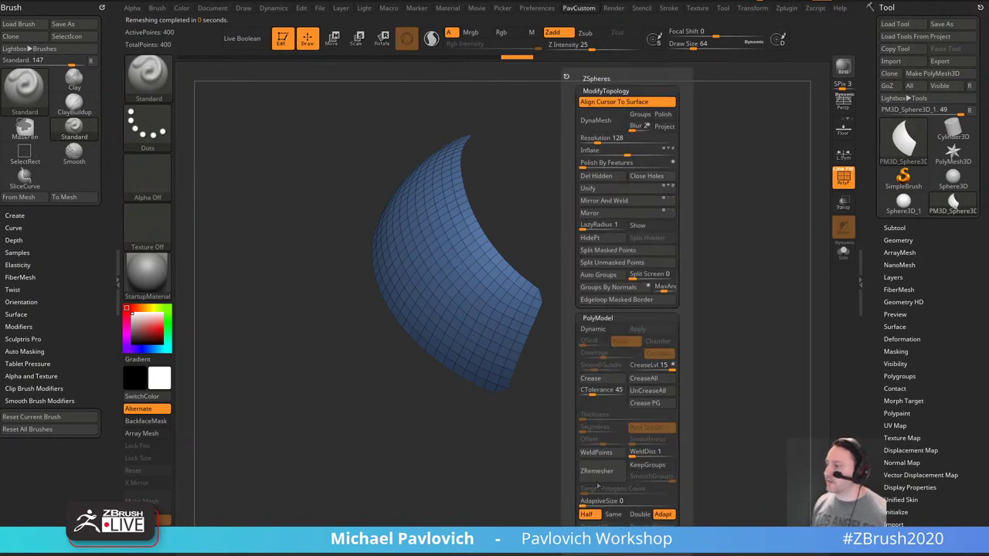
click(608, 470)
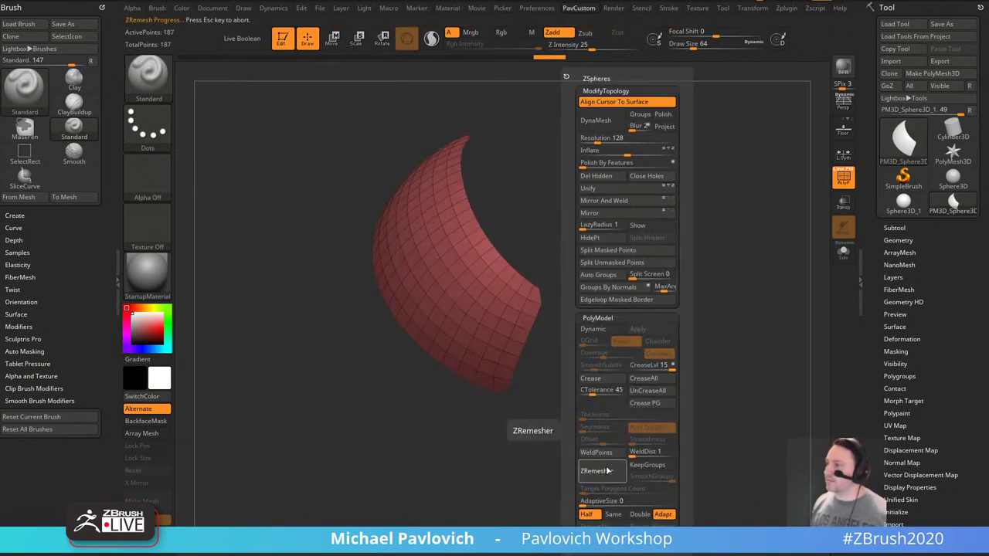
Thicken the curved patch into a shell with the ZModeler brush, using the polygon action QMesh targeting Polygroup All.
mouse_move(623, 258)
mouse_down()
mouse_move(617, 315)
mouse_move(649, 296)
mouse_move(524, 265)
mouse_up()
key(b)
key(z)
key(m)
key(space)
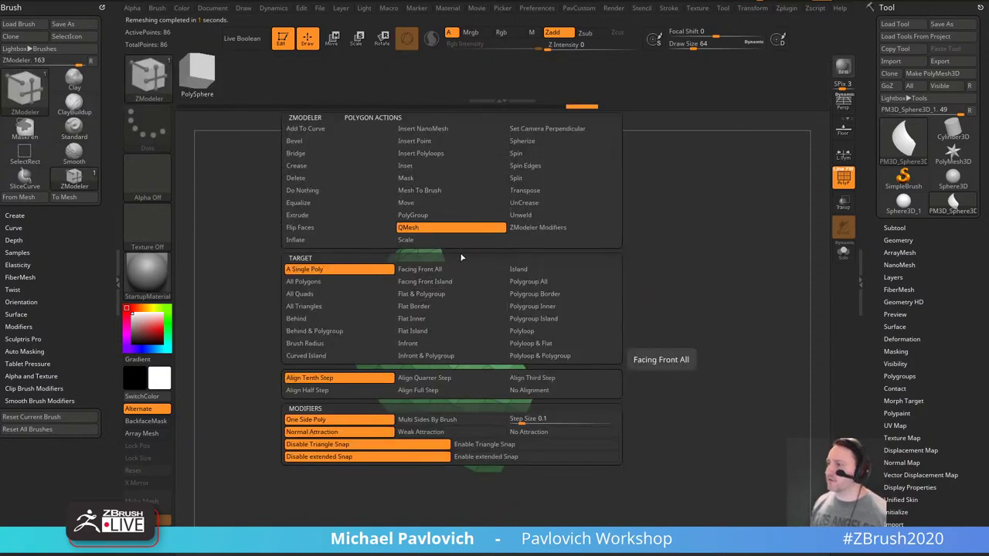
click(533, 282)
drag(602, 308, 578, 287)
drag(456, 304, 421, 282)
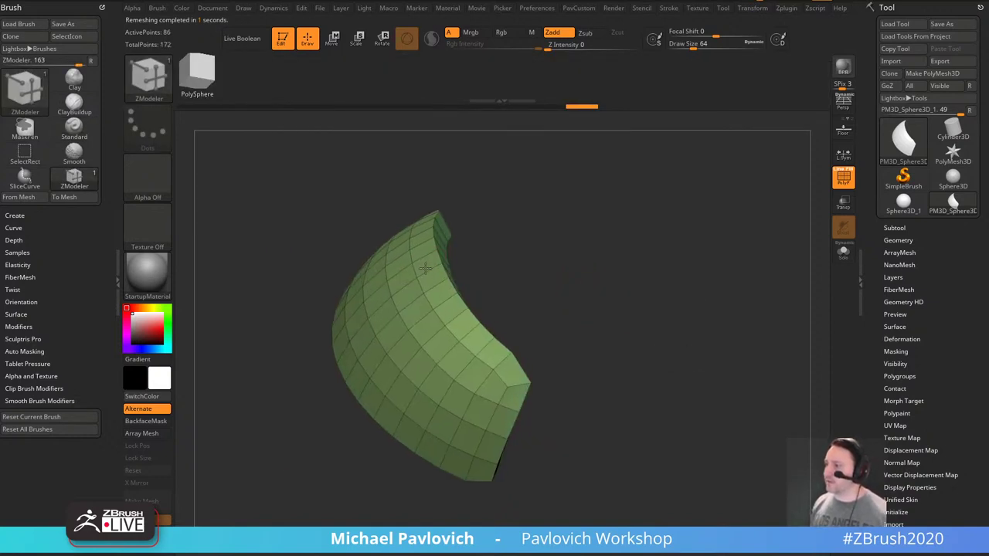
Reduce the draw size to 17, set the edge action to Insert Single EdgeLoop, and let Dynamic Subdiv always auto-activate.
drag(552, 282, 585, 292)
mouse_move(637, 338)
alt+mouse_down()
mouse_move(592, 316)
mouse_move(607, 353)
mouse_move(599, 353)
alt+mouse_up()
key(s)
click(592, 358)
key(space)
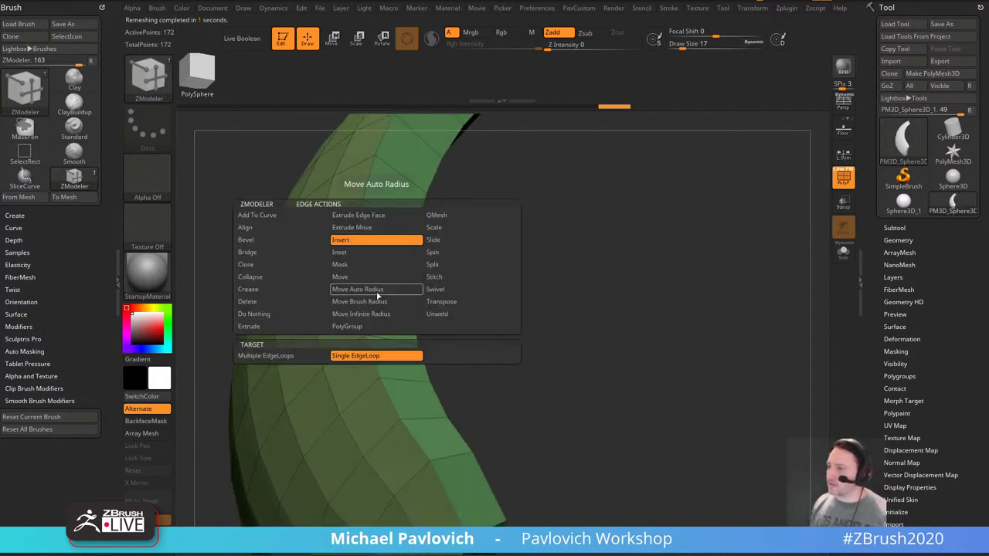
click(354, 239)
key(d)
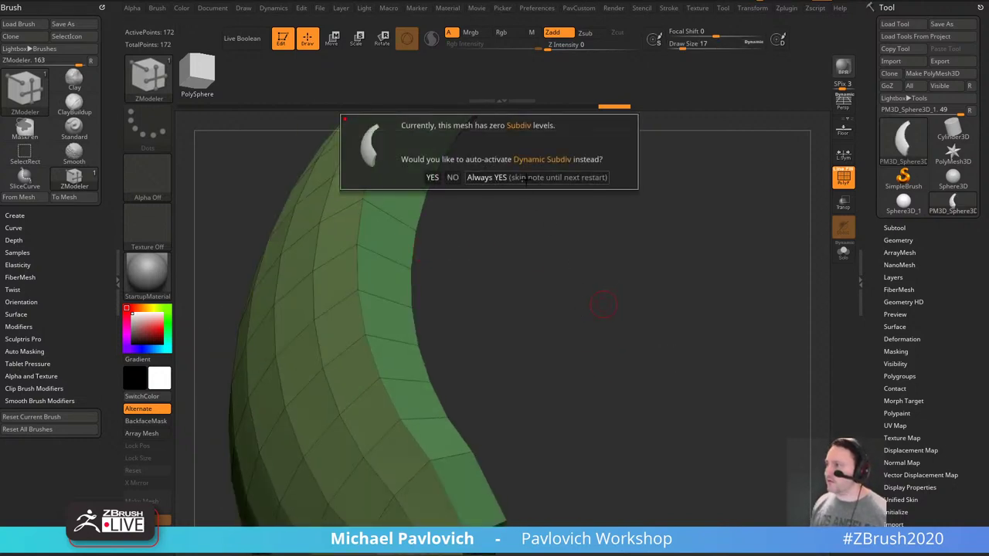
click(525, 178)
Try a supporting edge loop along the shell's rim under Dynamic Subdiv, and undo it with the smoothing preview off.
key(space)
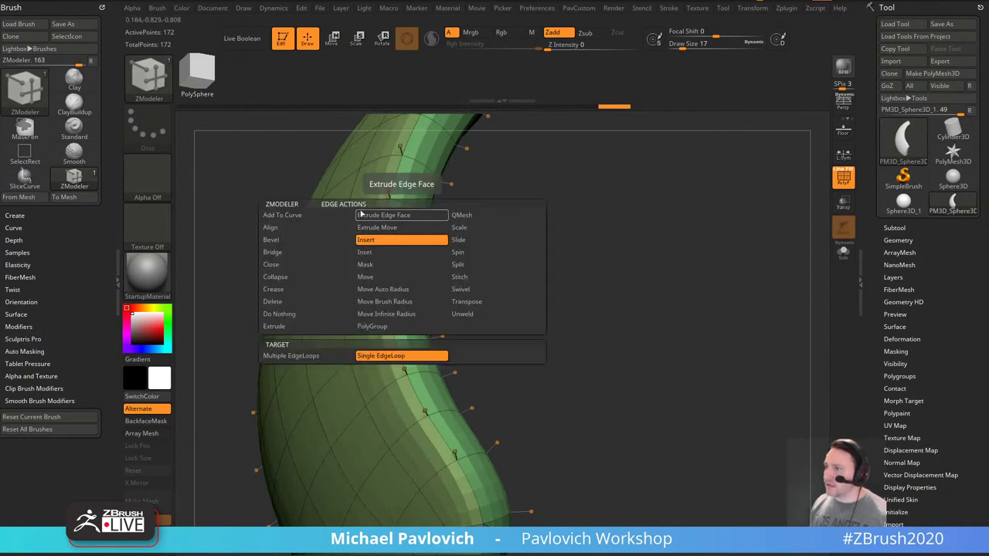
click(381, 236)
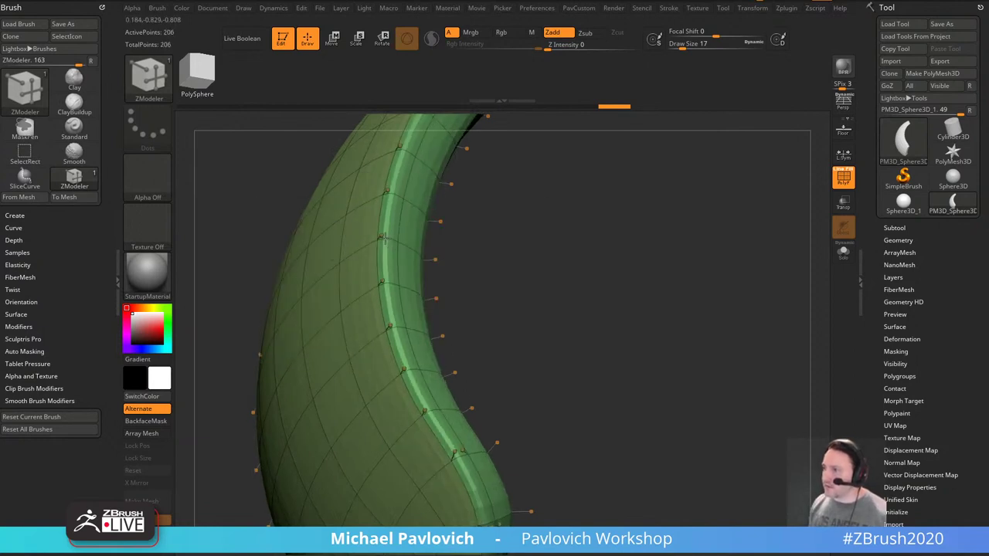
drag(385, 240, 391, 238)
key(shift+d)
key(ctrl+z)
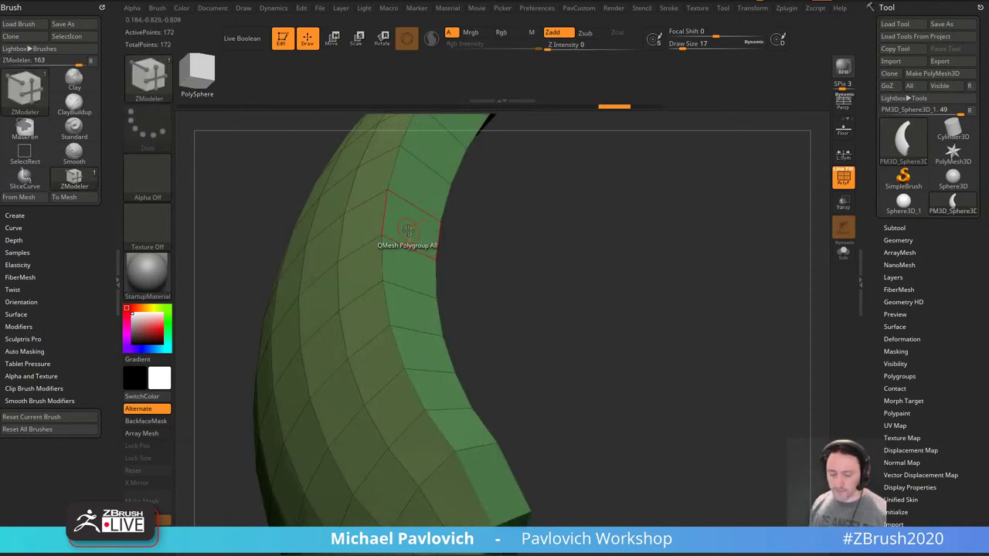
Inset the rim and outer face polygroups with Inset on Polygroup All in Legacy mode, previewing with Dynamic Subdiv.
key(space)
click(375, 170)
click(491, 286)
key(d)
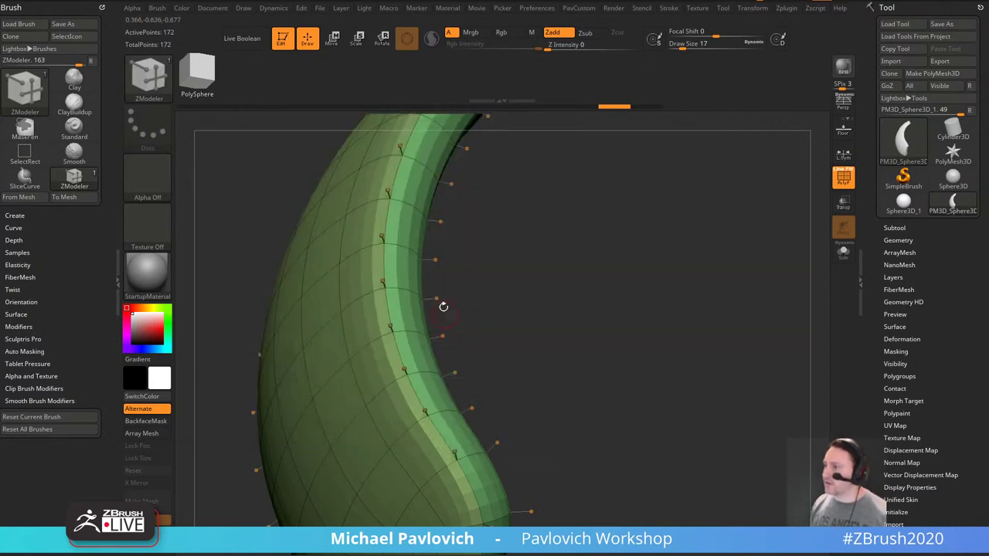
key(space)
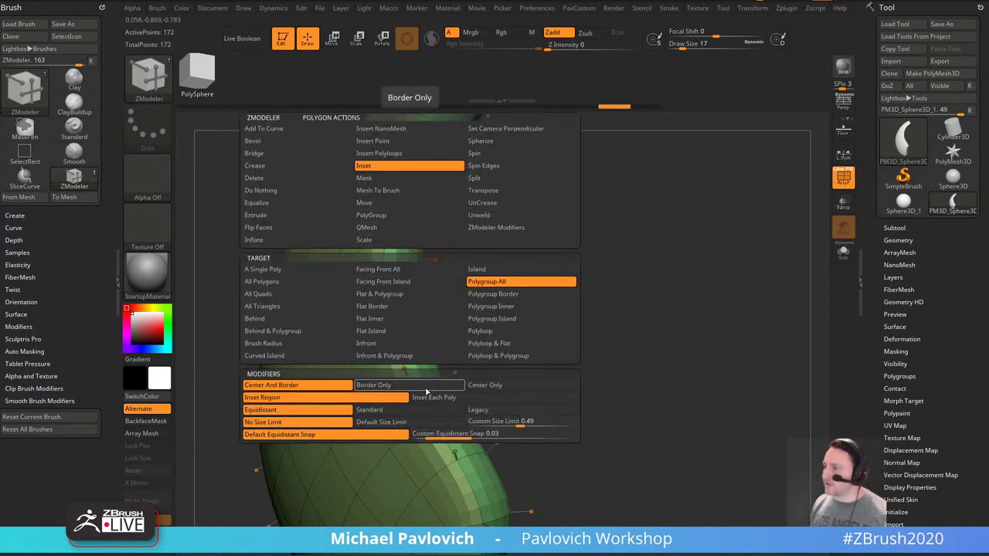
click(484, 411)
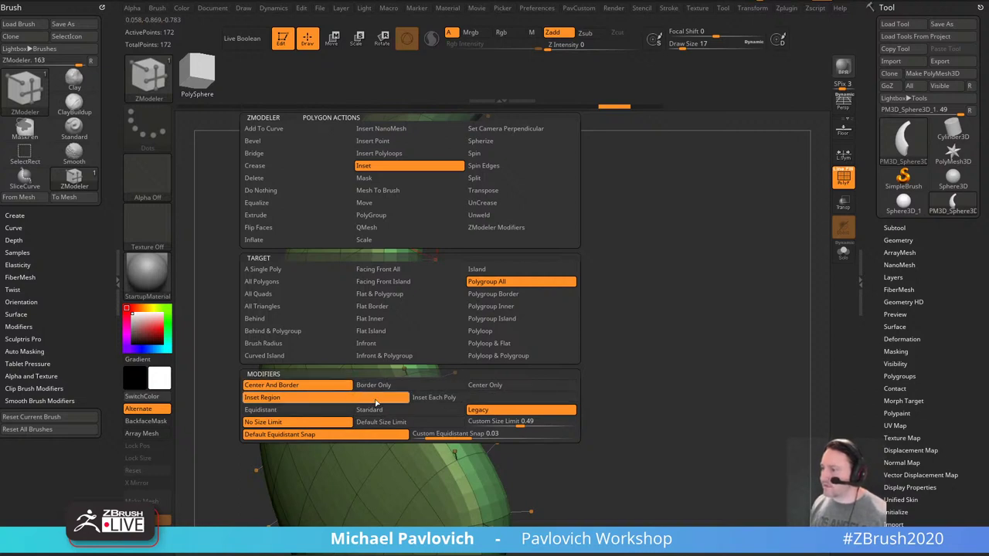
key(space)
click(401, 267)
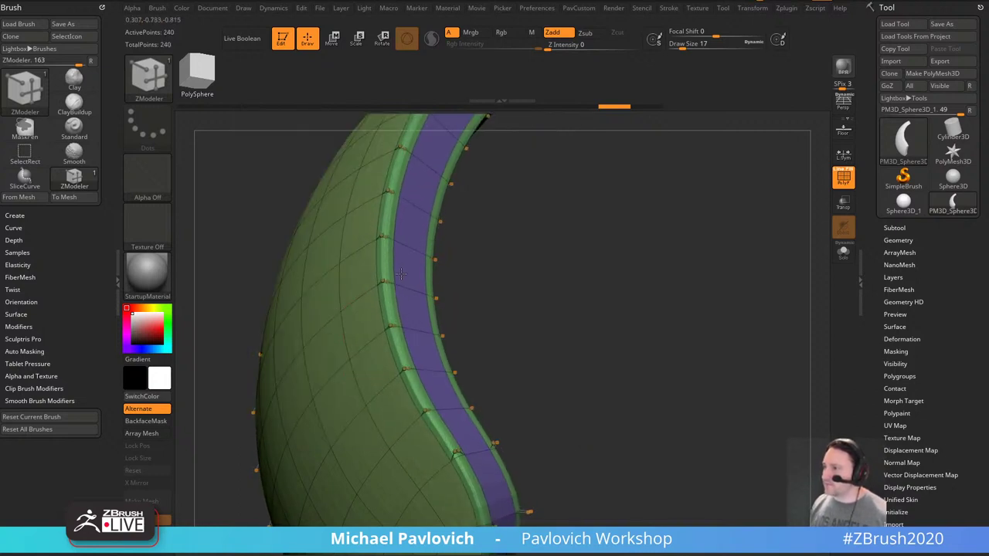
click(354, 283)
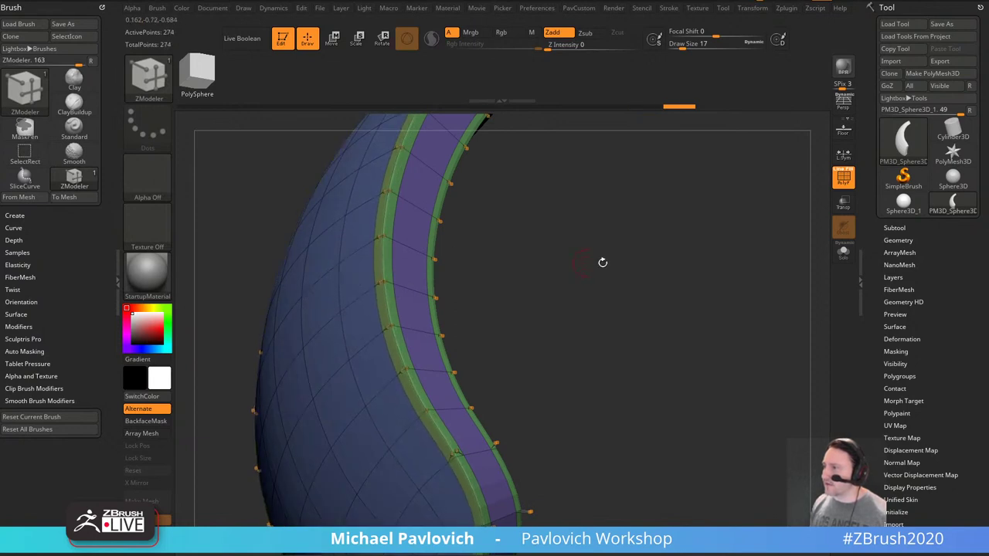
Examine the smoothed shell's edges without polyframe from another angle, and restore the polyframe display.
click(842, 181)
drag(704, 251, 486, 235)
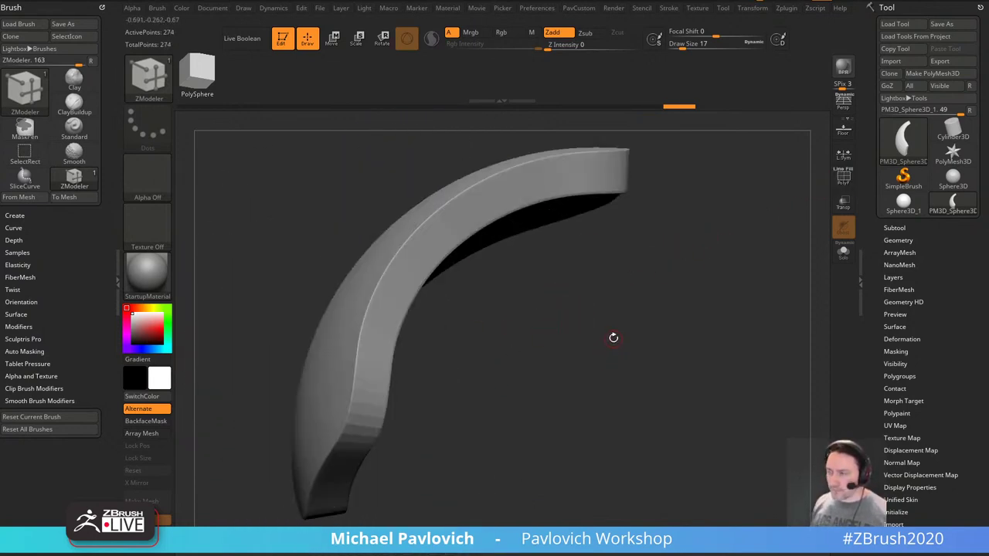
drag(601, 293, 568, 367)
key(shift+f)
Assign a new polygroup to a polyloop crossing the shell, using the edge action PolyGroup.
key(space)
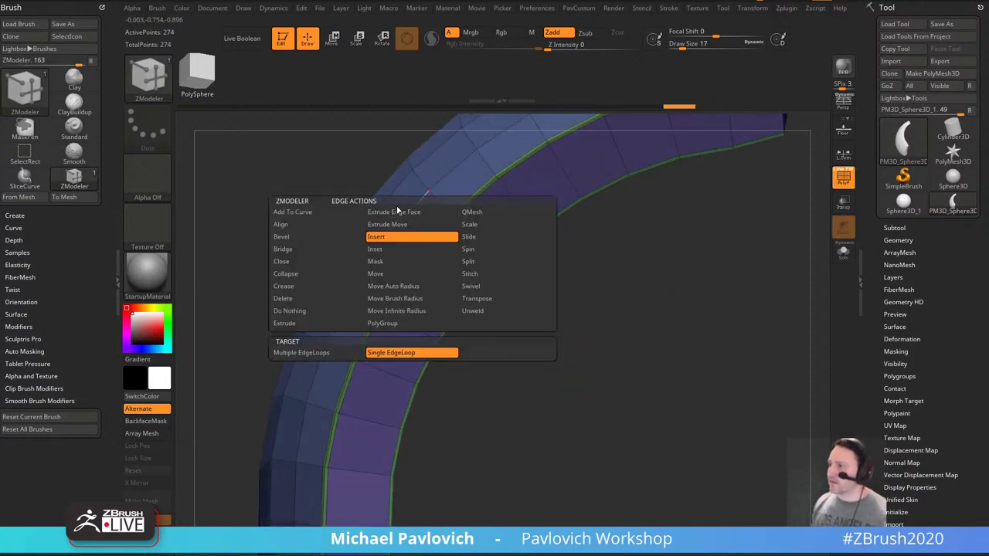
click(383, 324)
click(417, 219)
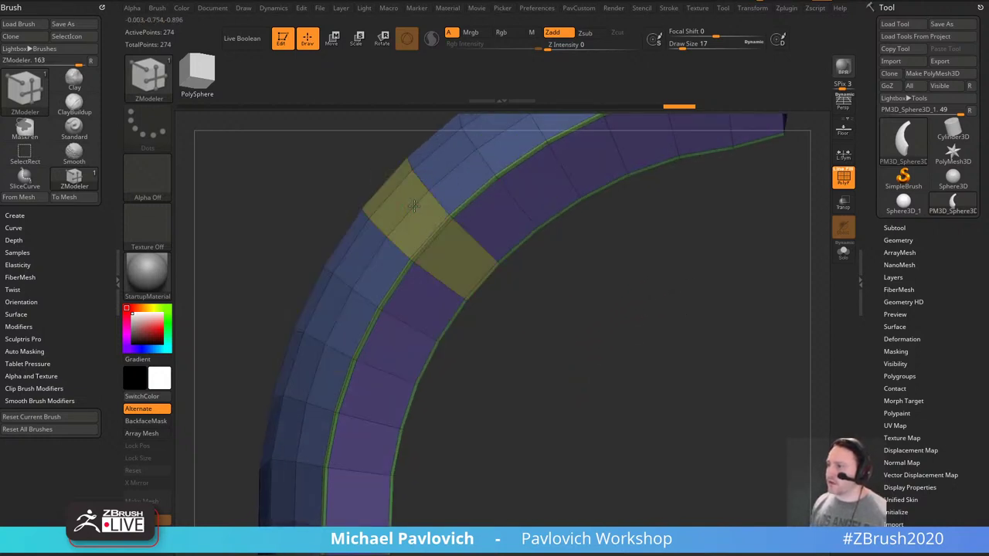
key(space)
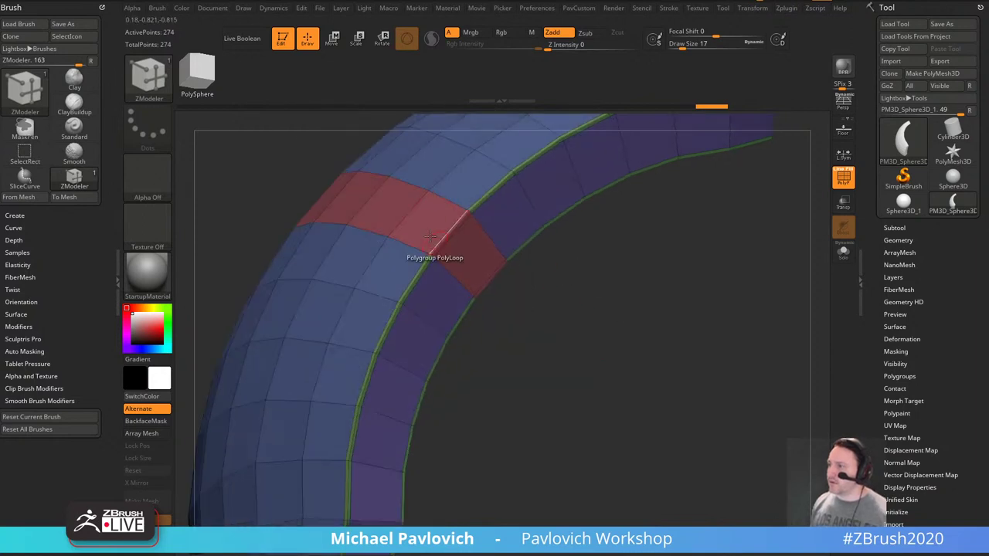
Try to offset the middle strip of the polygrouped band with QMesh, and undo the offset.
key(space)
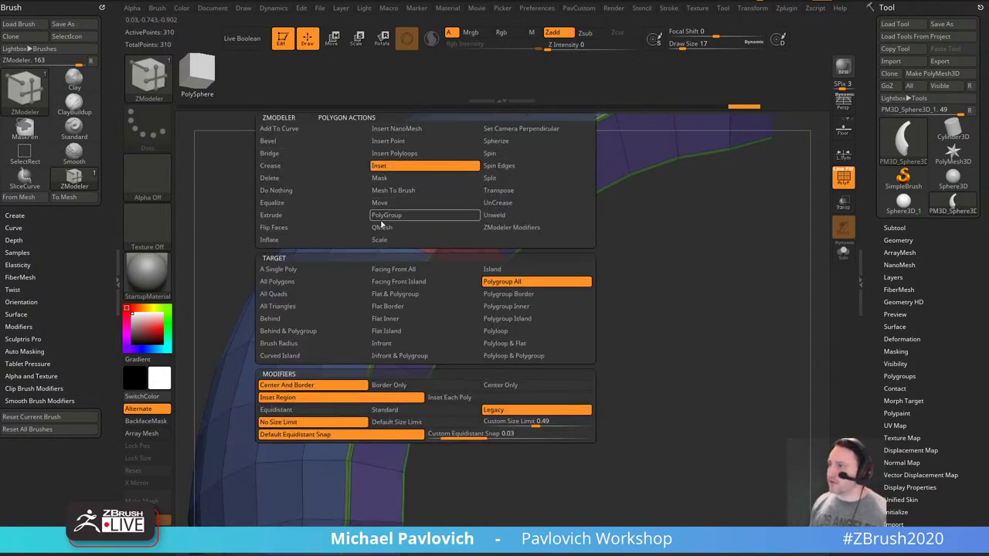
click(382, 227)
drag(424, 223, 452, 238)
drag(549, 275, 582, 327)
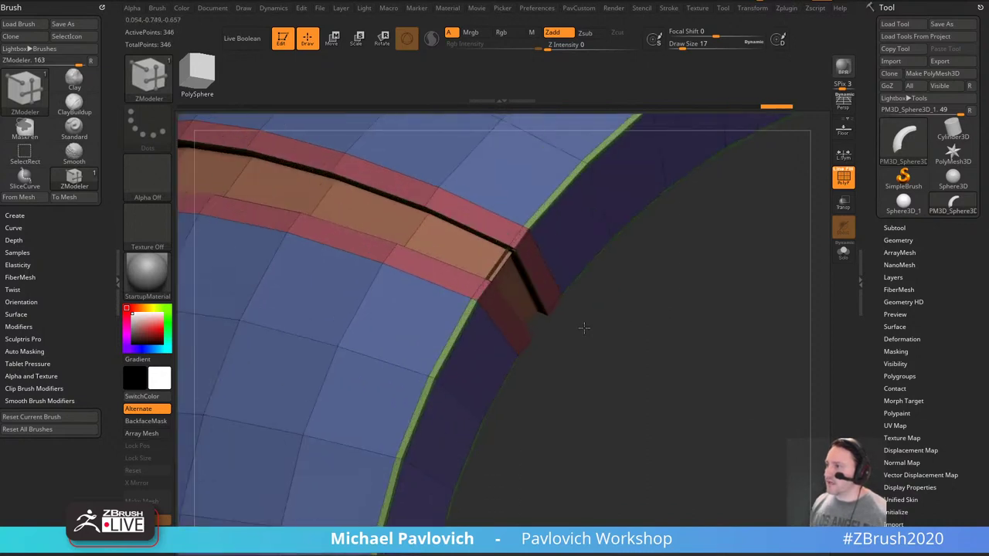
key(ctrl+z)
Undo the band and inset edits to return to the plain thickened shell.
alt+drag(702, 381, 569, 288)
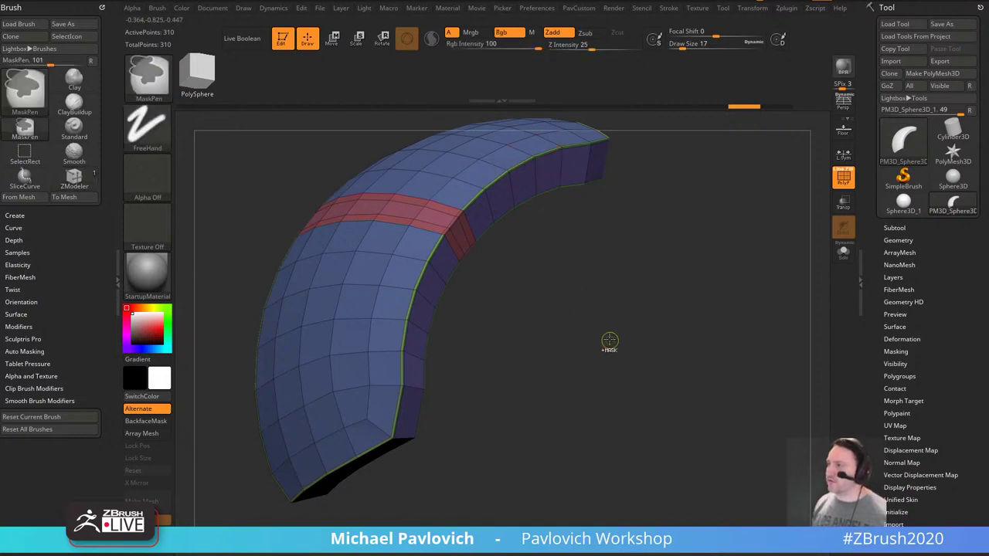
key(ctrl+z)
key(ctrl+z)
key(ctrl+z)
key(ctrl+z)
key(ctrl+z)
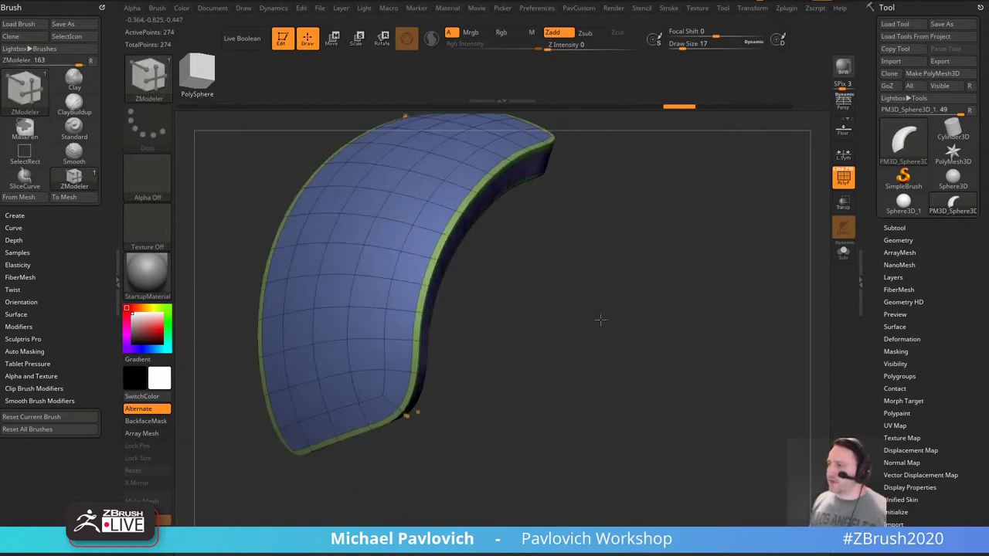
Set the crease level to 3 and turn on Dynamic Subdiv for the shell, with the polyframe hidden.
drag(601, 317, 629, 302)
key(grave)
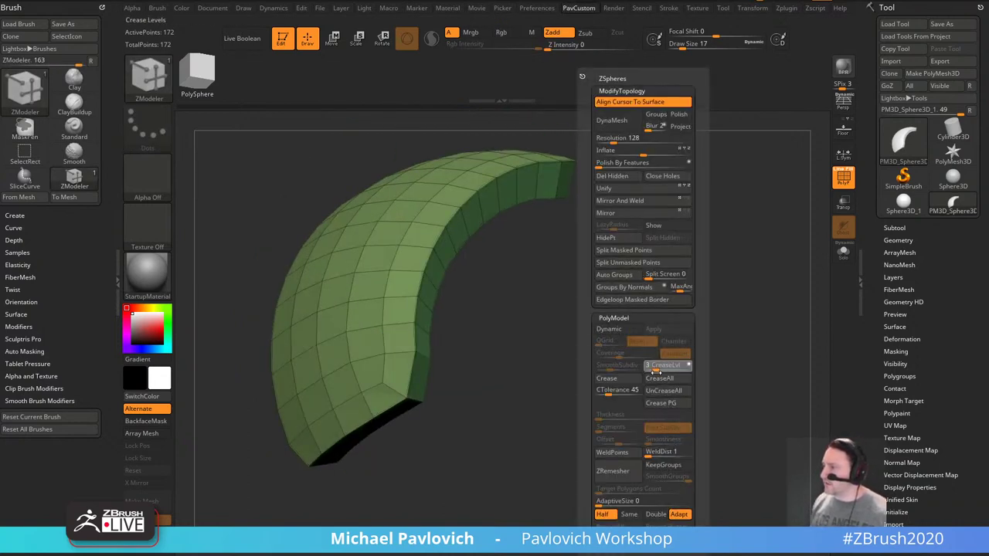
click(609, 330)
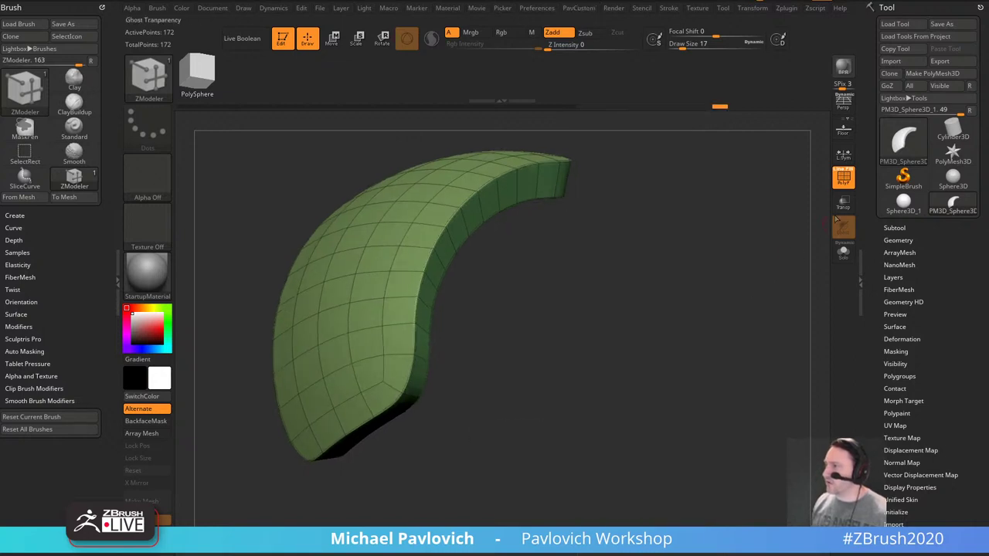
key(shift+f)
drag(747, 278, 720, 299)
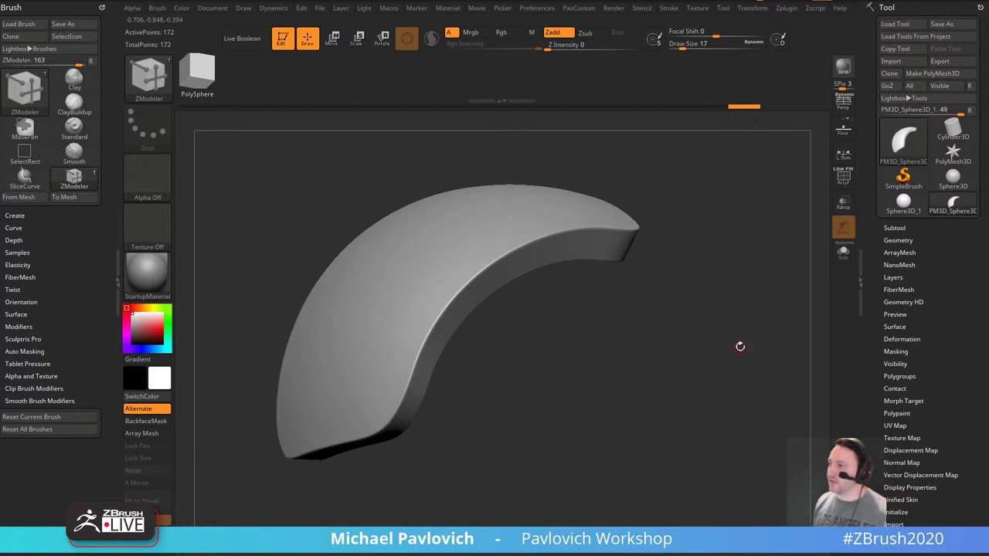
Apply Dynamic Subdiv to convert the smoothed shell into real geometry and check its wireframe.
key(space)
click(753, 330)
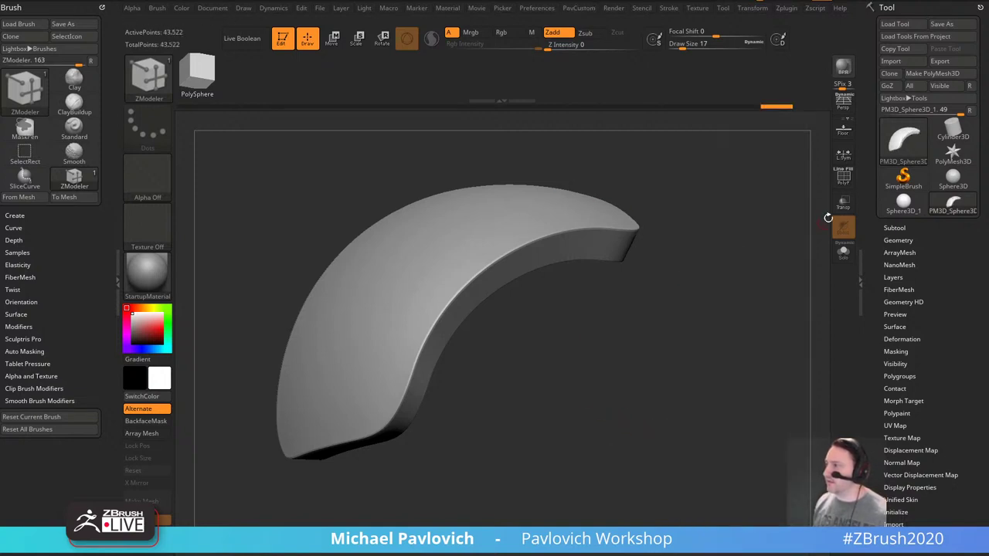
click(843, 177)
drag(704, 273, 726, 300)
click(844, 177)
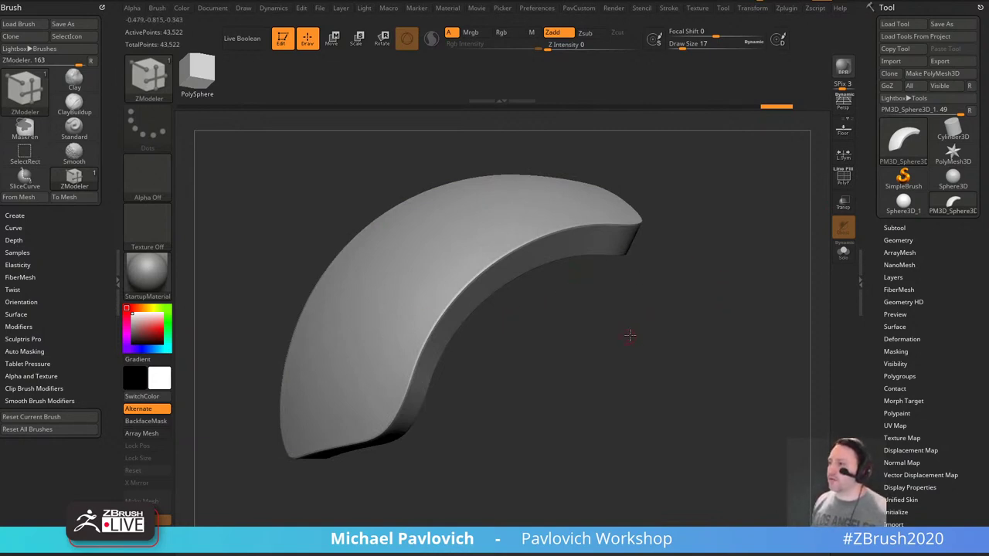
Examine the subdivided shell's surface, creased edges and wireframe density from several angles.
drag(630, 335, 623, 333)
drag(296, 313, 461, 320)
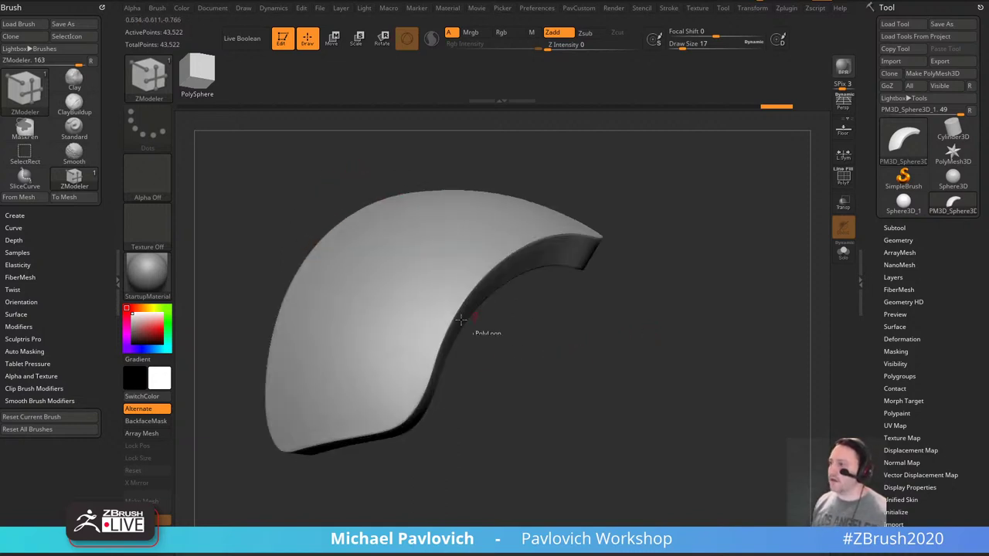
drag(607, 249, 727, 276)
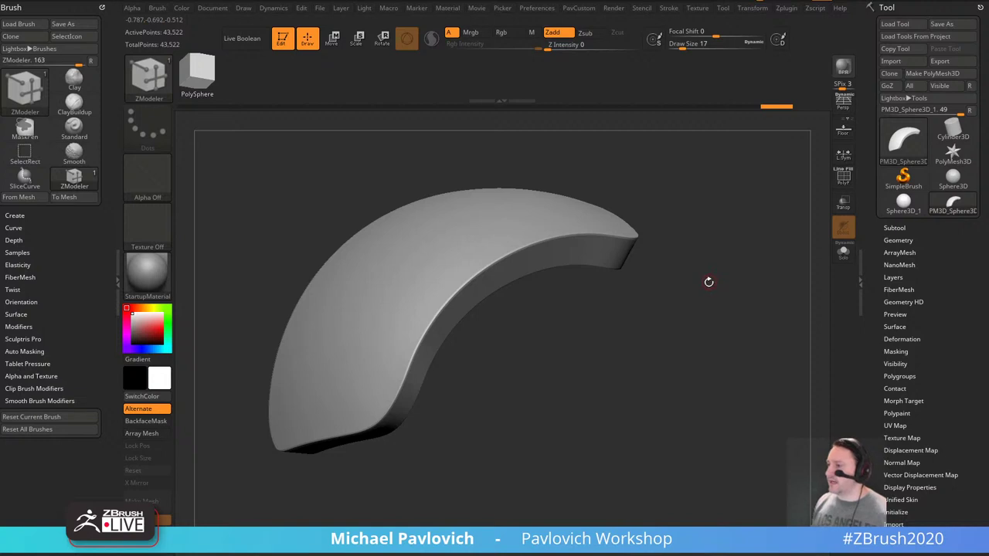
drag(367, 174, 320, 235)
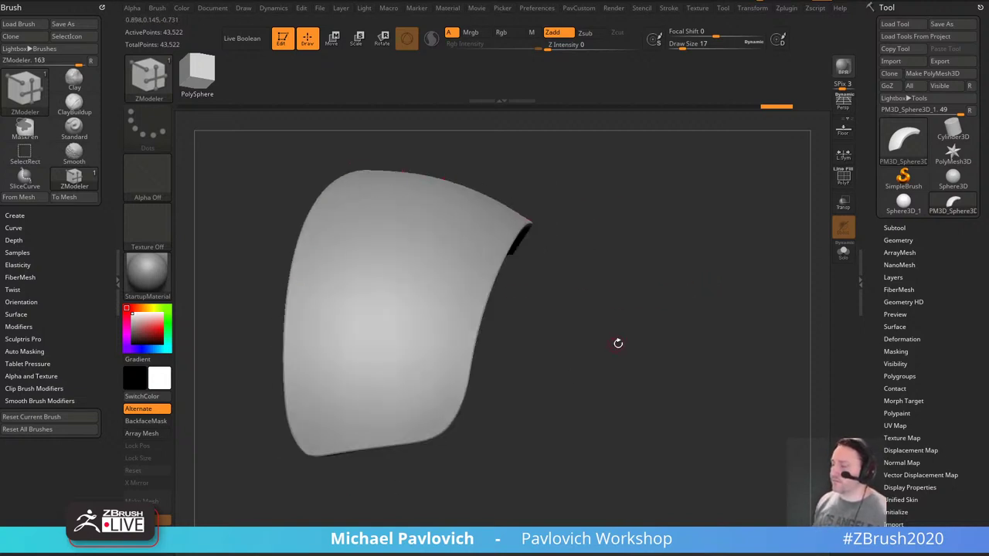
drag(619, 343, 592, 341)
key(shift+f)
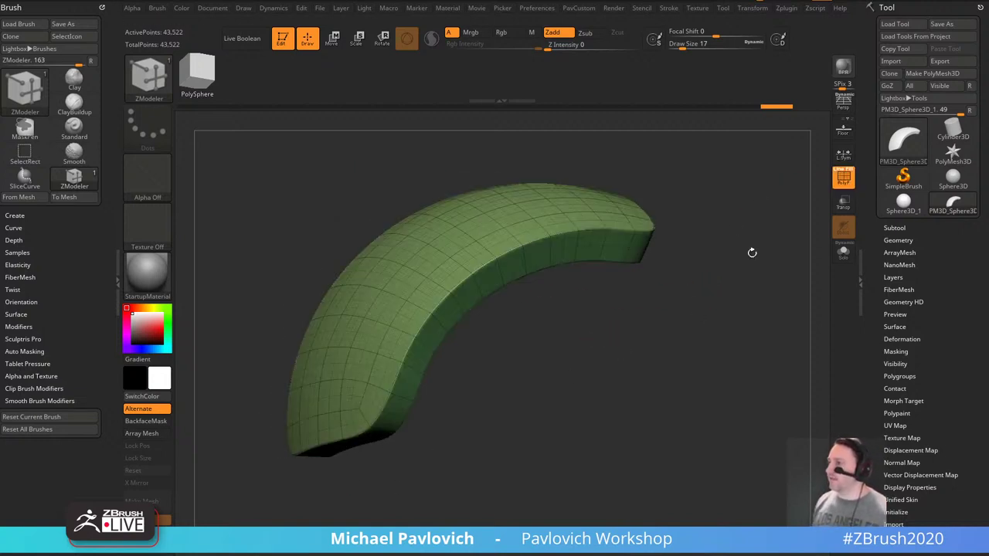
drag(753, 252, 736, 300)
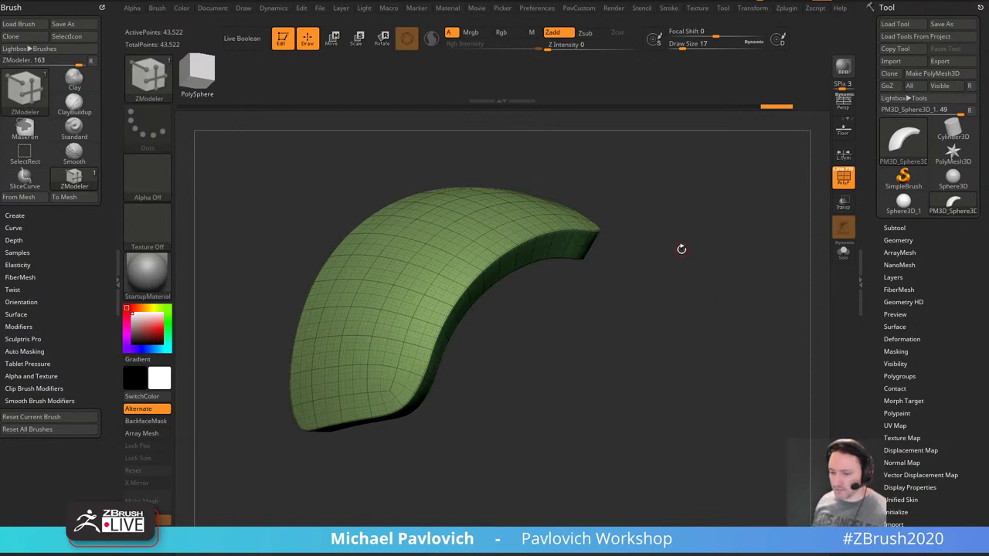
drag(618, 357, 602, 383)
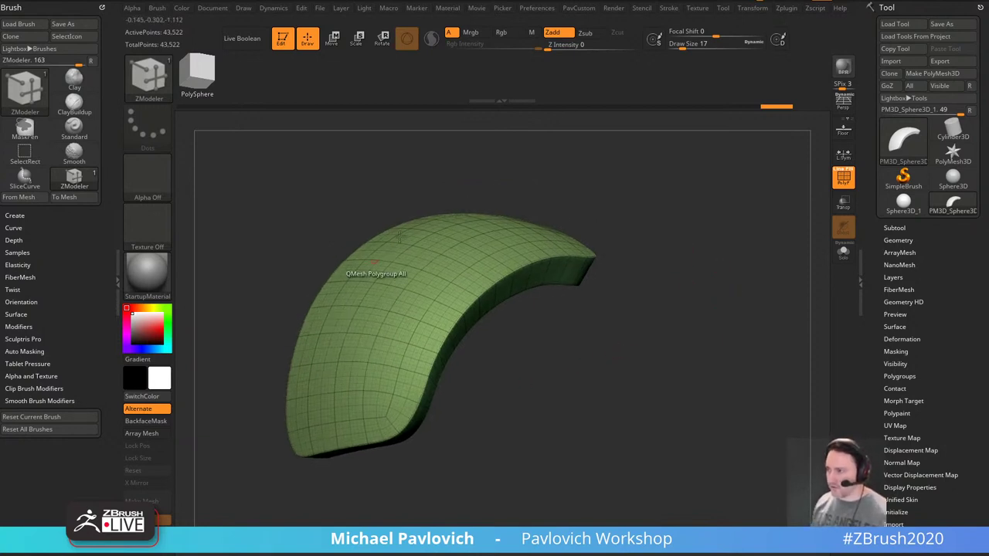
drag(500, 425, 623, 343)
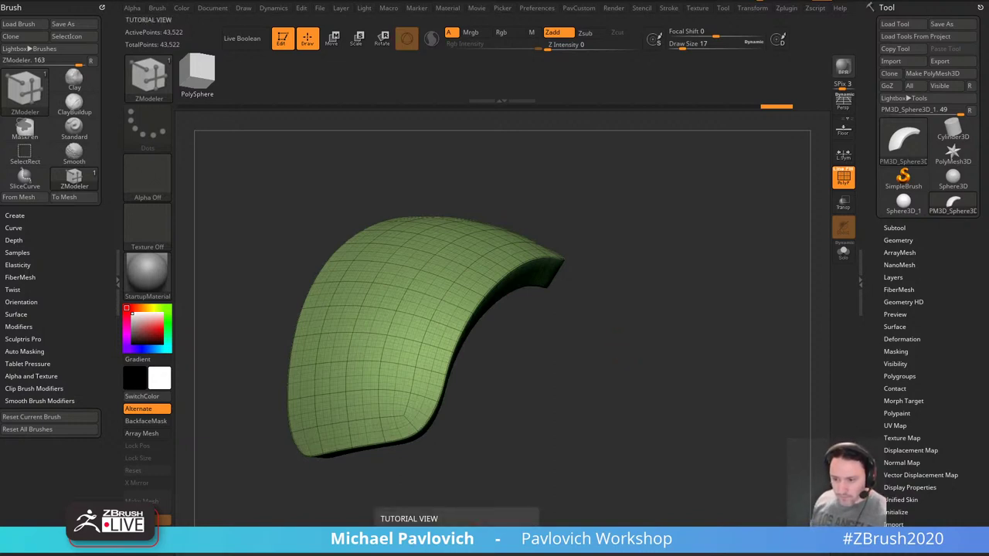
Return the shell to its unapplied Dynamic Subdiv state without polyframe and open the Dynamic Subdiv settings under Geometry.
click(843, 179)
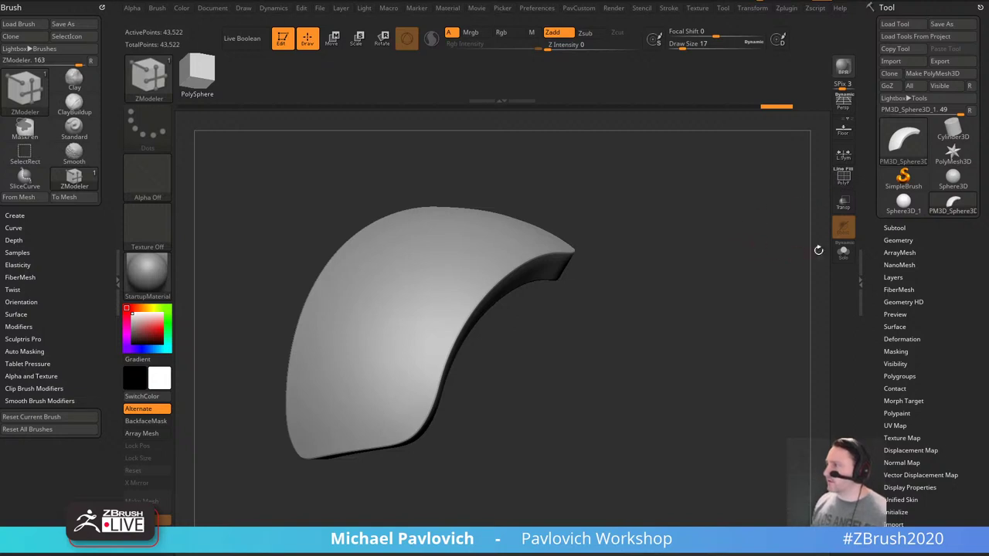
click(897, 241)
drag(773, 262, 782, 271)
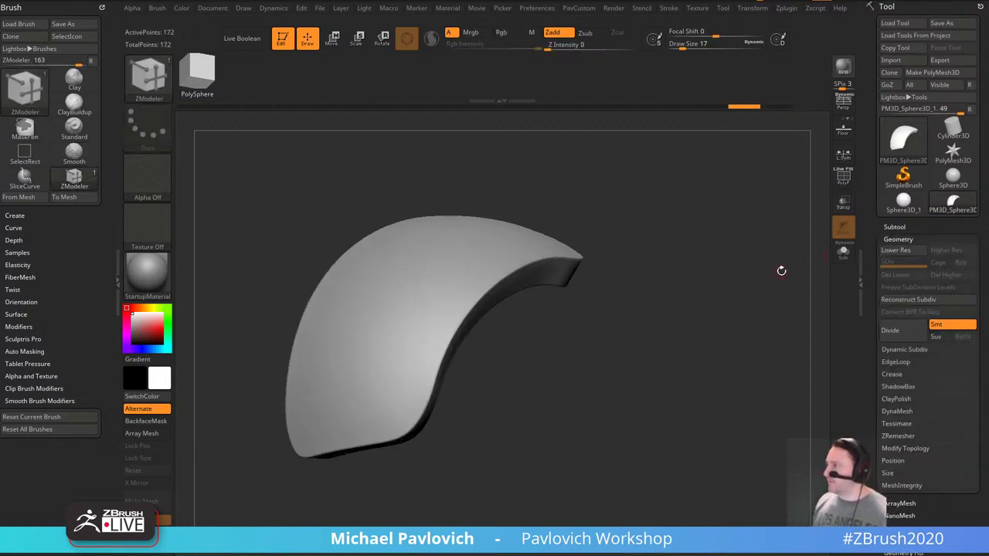
click(901, 350)
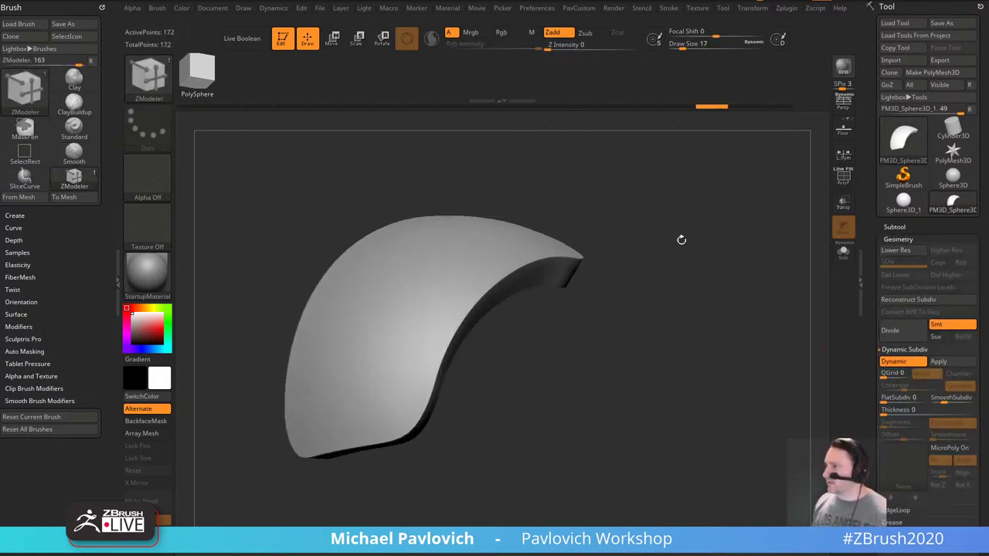
Adjust the SmoothSubdiv level of the shell's Dynamic Subdiv and check the smoothed surface.
key(space)
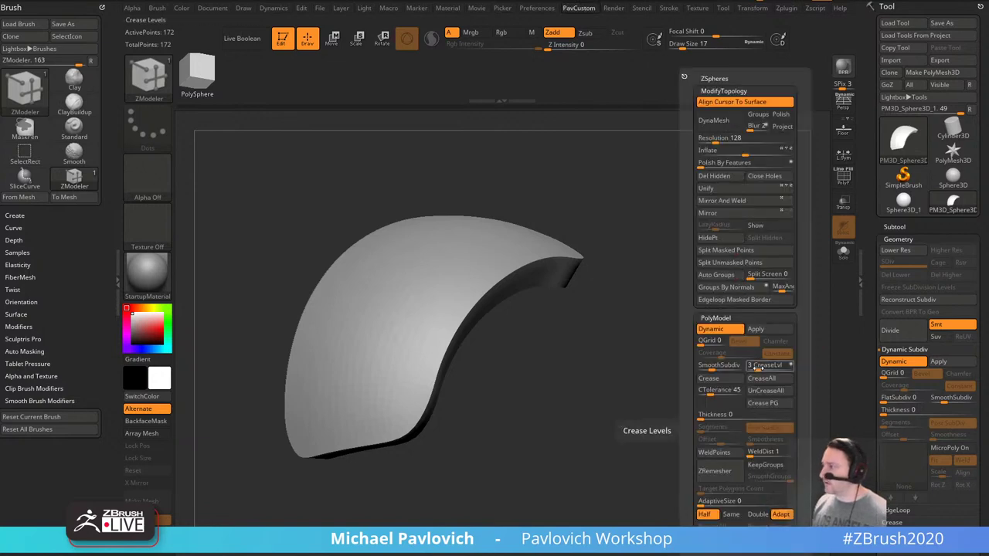
click(720, 367)
drag(719, 367, 724, 368)
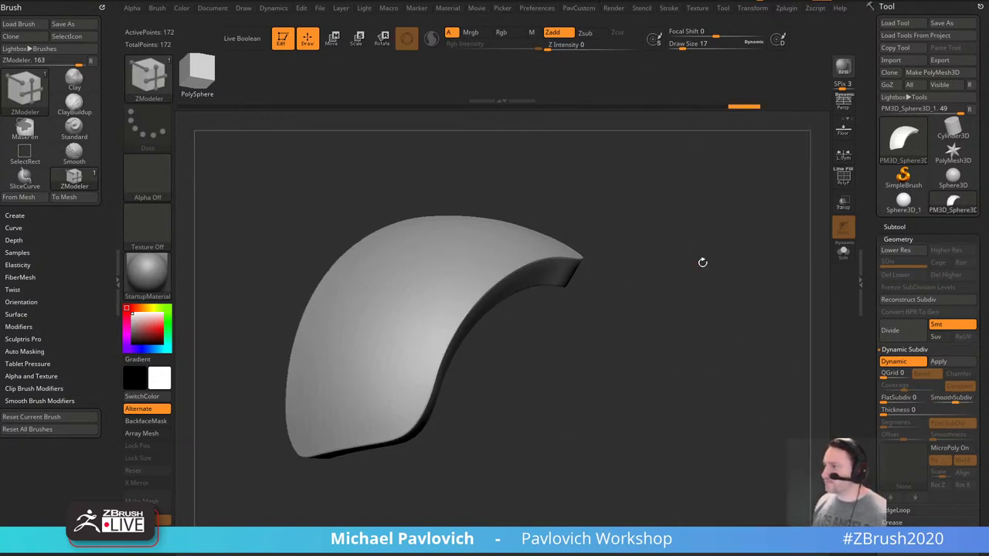
drag(703, 263, 735, 282)
Show the polyframe and switch Dynamic Subdiv off and on to compare the shell's low-poly and smoothed forms.
key(shift)
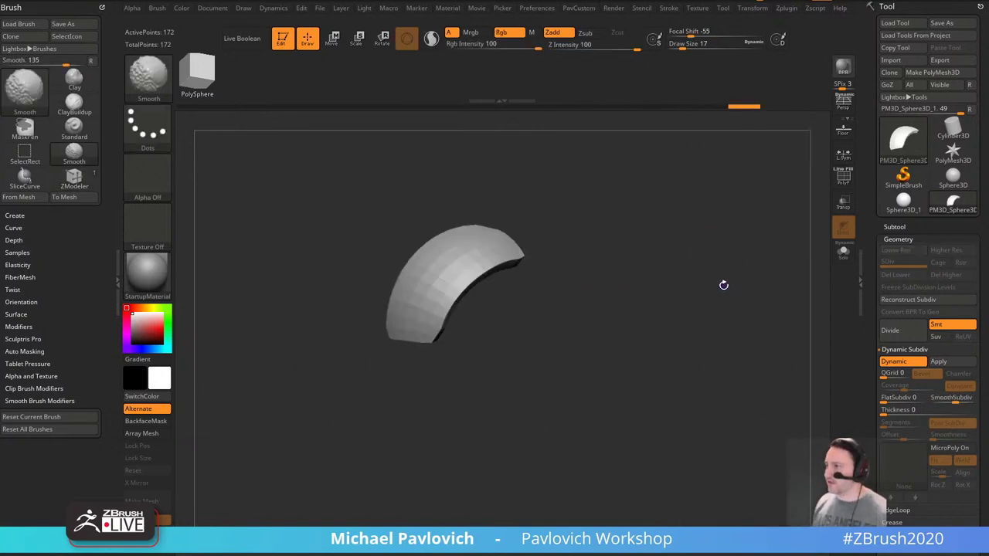
key(shift+d)
alt+drag(726, 247, 731, 207)
key(shift+f)
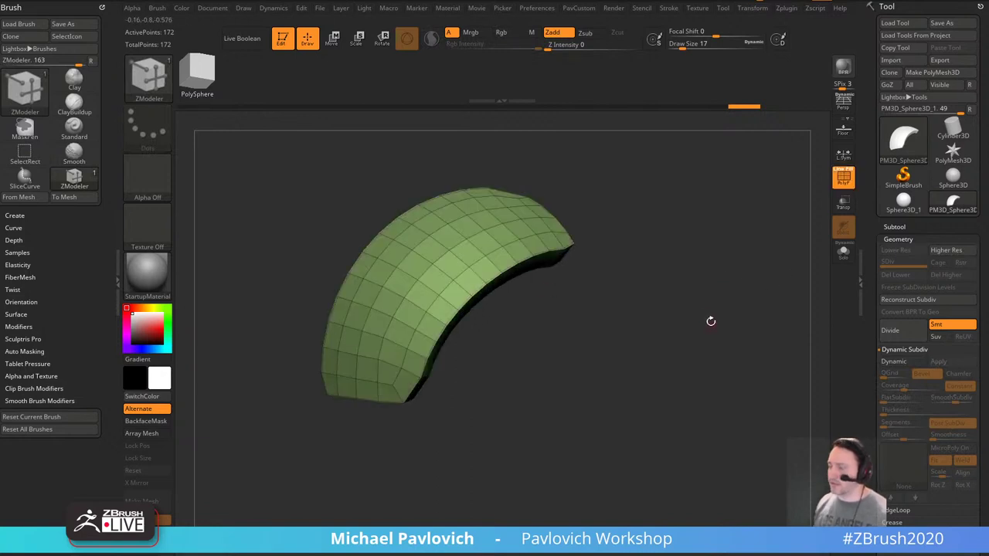
key(d)
drag(697, 309, 715, 343)
Give the polyloop across the shell's middle its own polygroup, inset it with Inset Polygroup All, and turn off Dynamic Subdiv.
key(space)
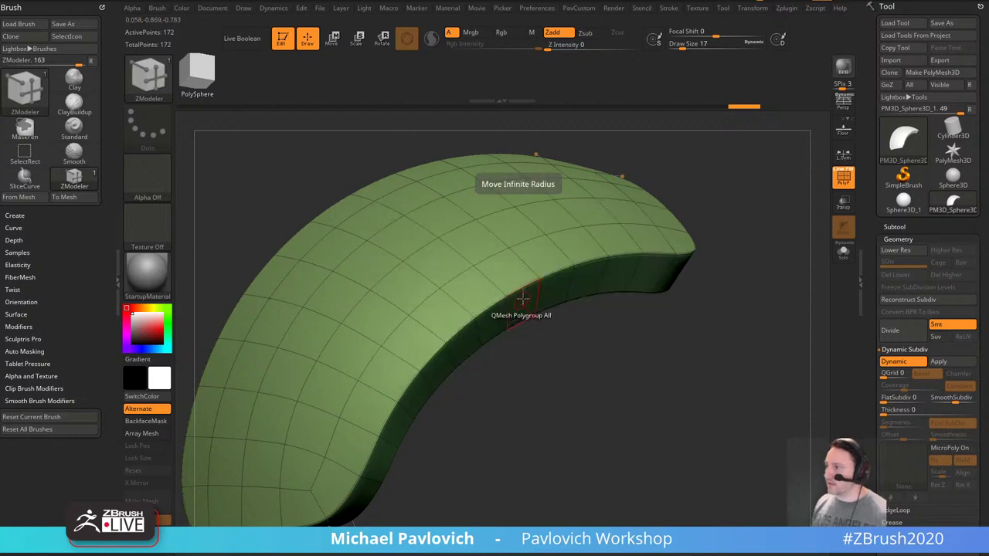
click(519, 287)
key(space)
click(479, 166)
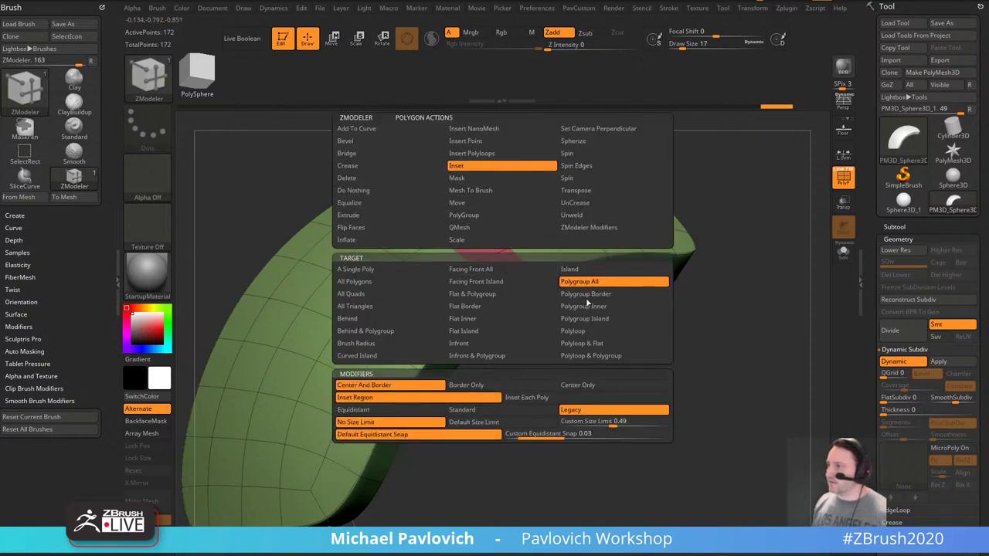
drag(506, 286, 502, 274)
key(shift+d)
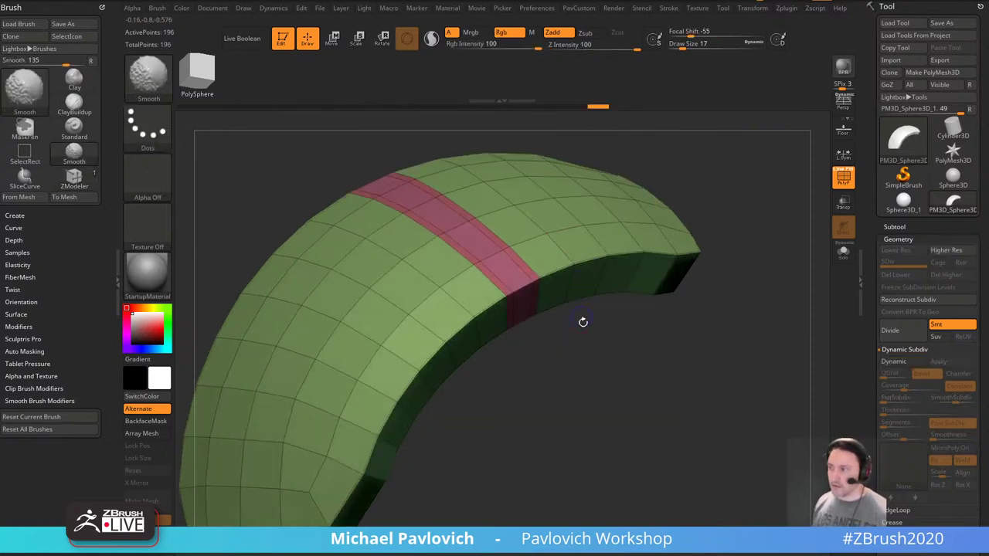
Raise the inset band outward with QMesh Polygroup All and crease the polygroup borders with Crease PG.
alt+drag(583, 322, 596, 354)
key(space)
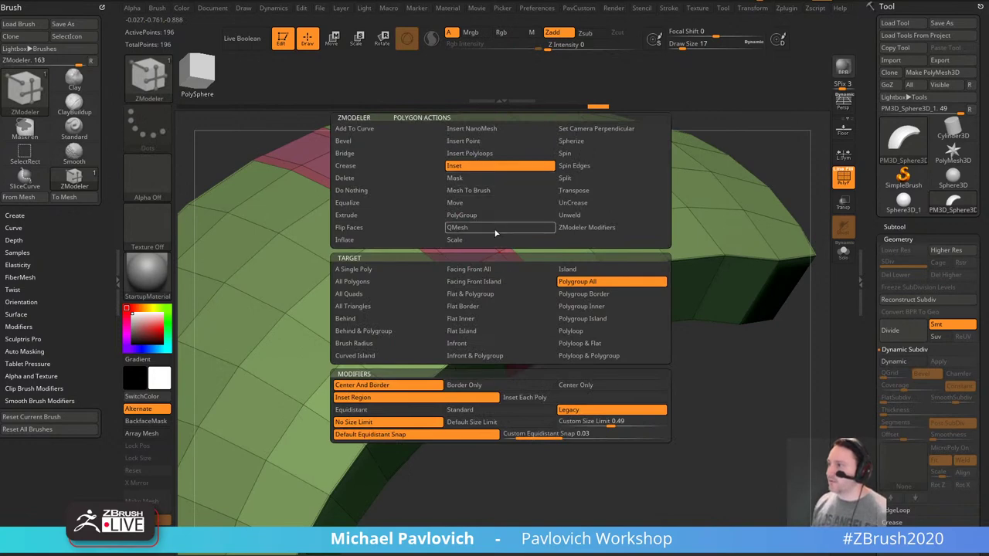
click(495, 223)
drag(508, 285, 509, 268)
key(grave)
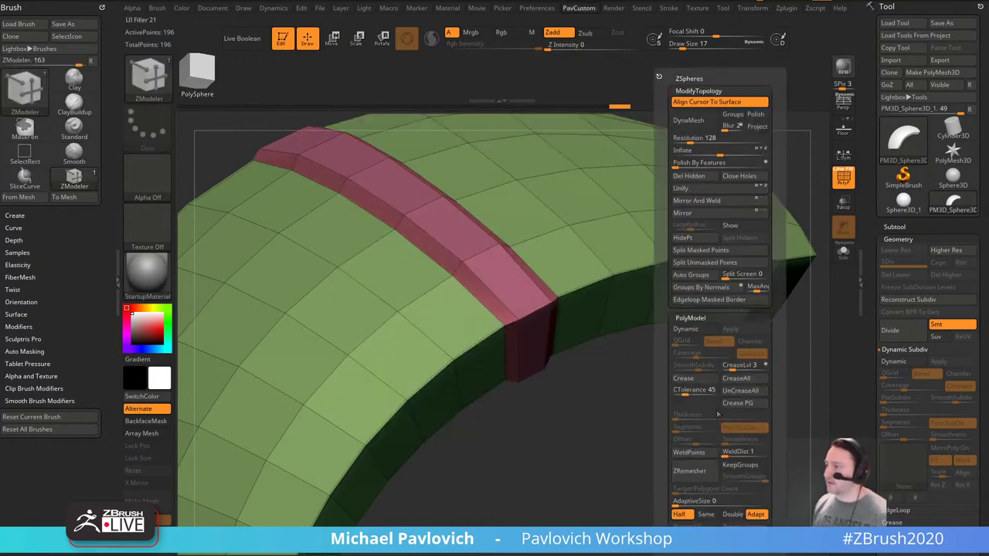
click(740, 403)
drag(376, 435, 647, 366)
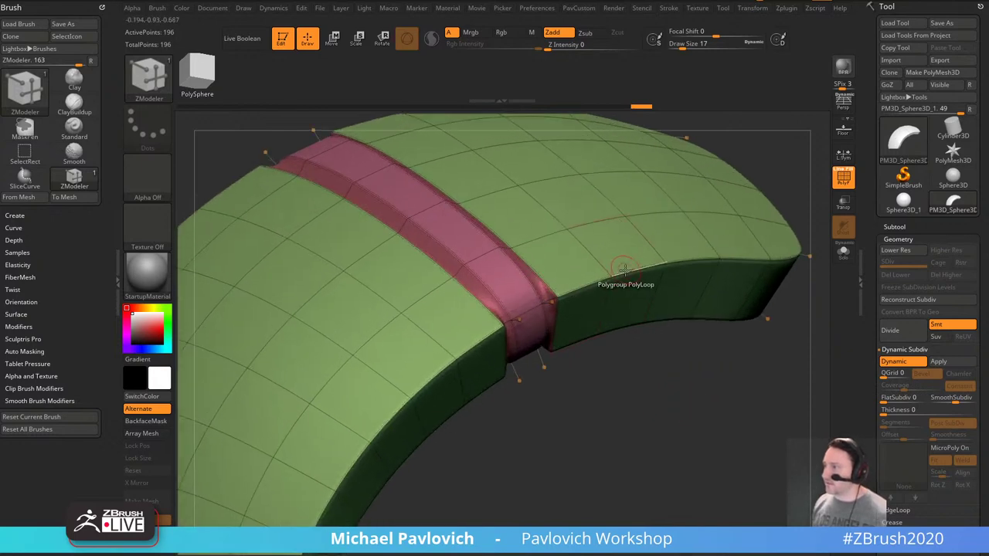
Crease the shell's outer and inner rim edges using the edge action Crease with EdgeLoop Complete.
key(space)
click(526, 290)
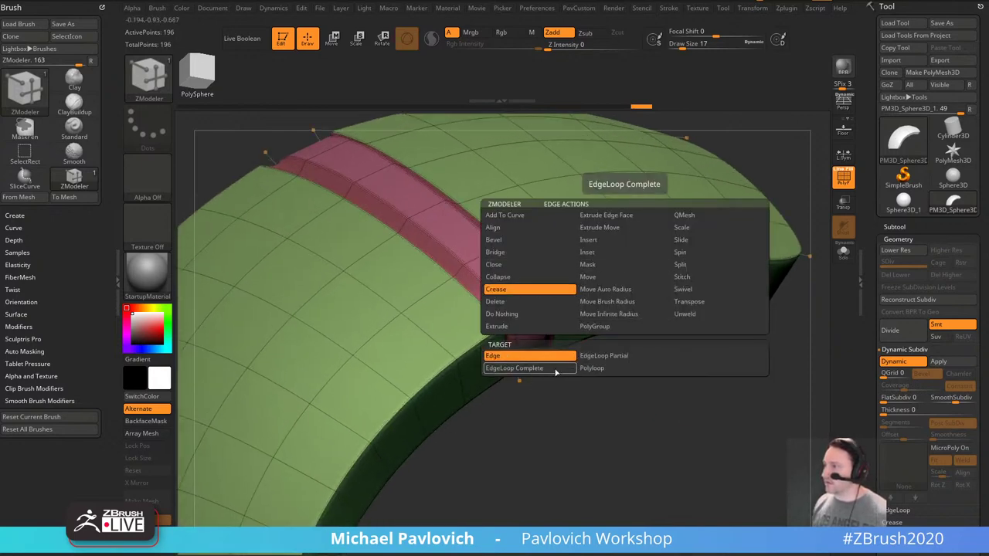
click(516, 368)
click(661, 288)
drag(698, 406, 657, 354)
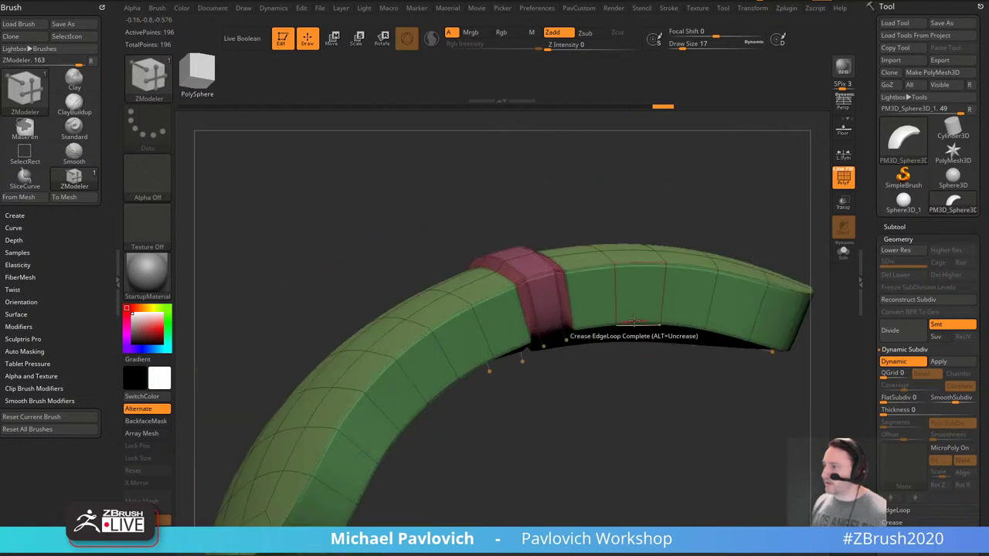
click(634, 329)
Hide the polyframe and compare the banded shell with Dynamic Subdiv off and on.
drag(646, 416, 669, 429)
click(843, 180)
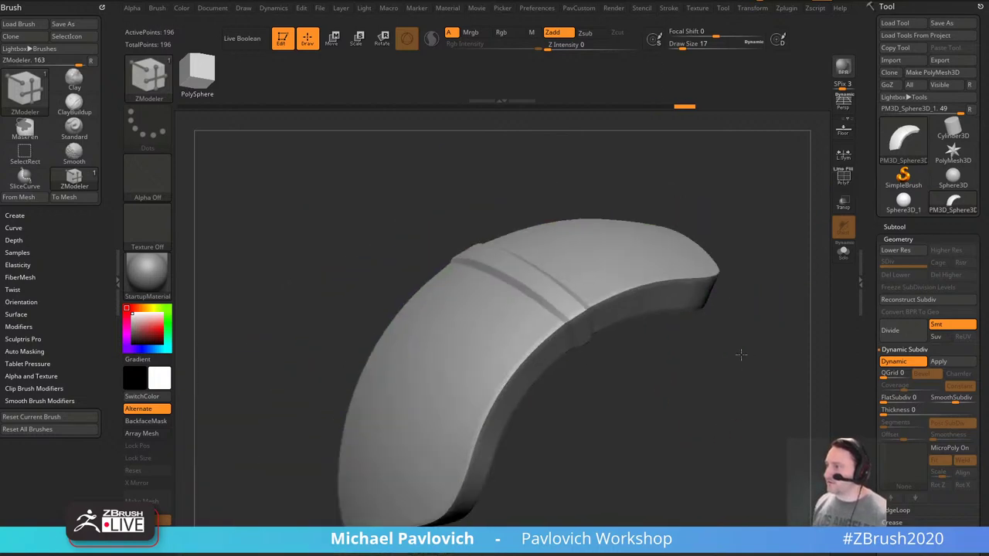
mouse_move(742, 353)
mouse_down()
mouse_move(775, 373)
mouse_move(694, 380)
mouse_move(733, 354)
mouse_move(711, 352)
mouse_move(738, 362)
mouse_up()
key(shift+d)
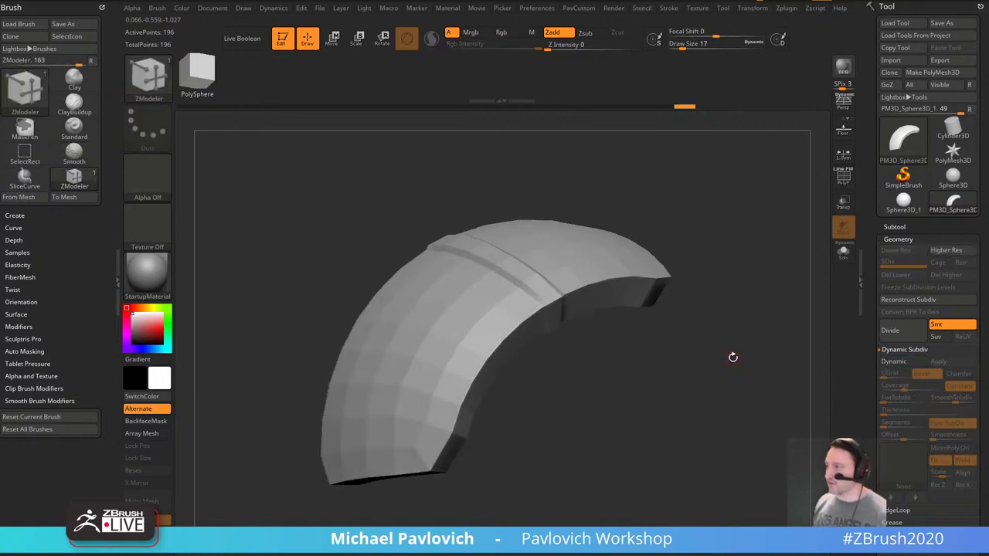
key(d)
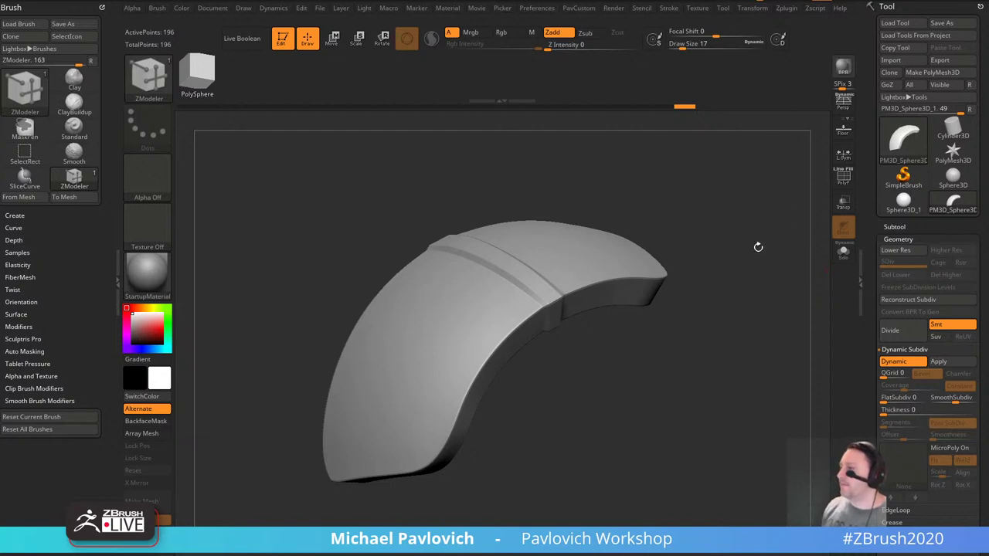
Examine the banded shell from another angle while switching Dynamic Subdiv off and on, leaving it off.
drag(758, 246, 755, 347)
click(893, 362)
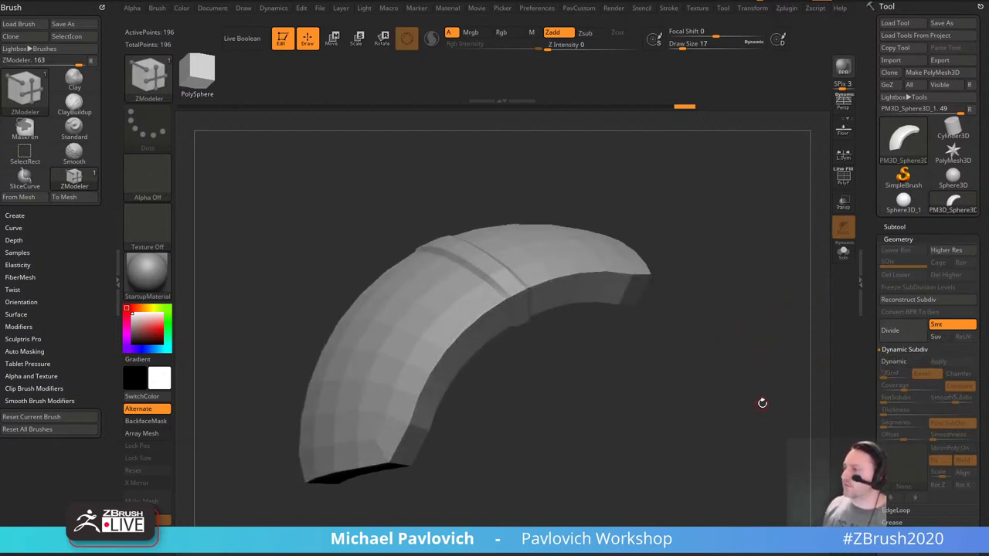
click(893, 363)
click(893, 363)
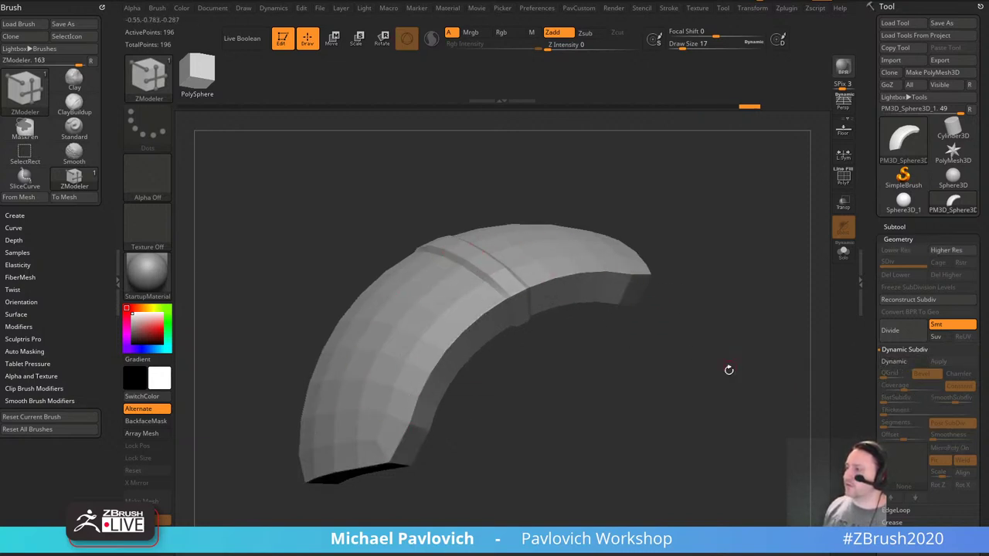
click(900, 362)
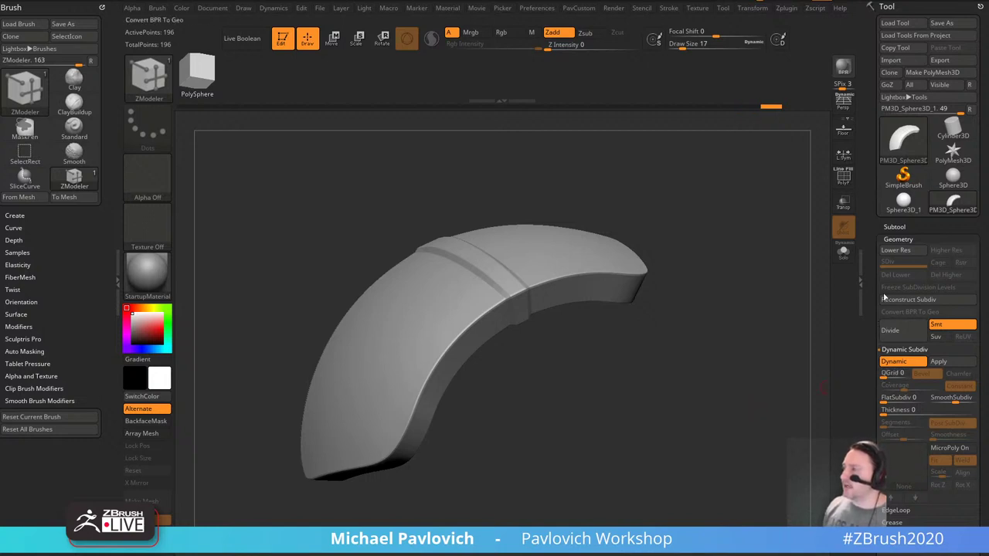
drag(720, 304, 723, 308)
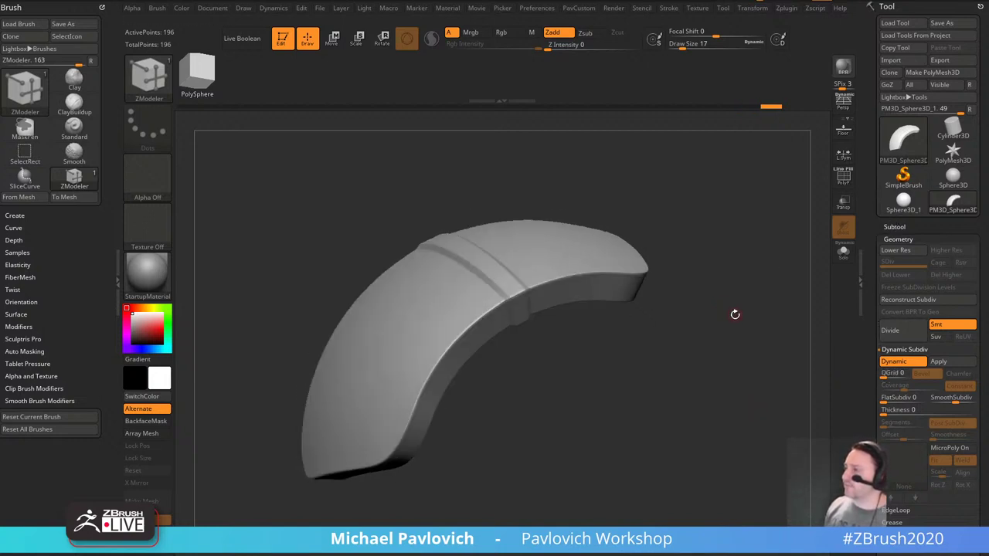
click(897, 362)
click(896, 362)
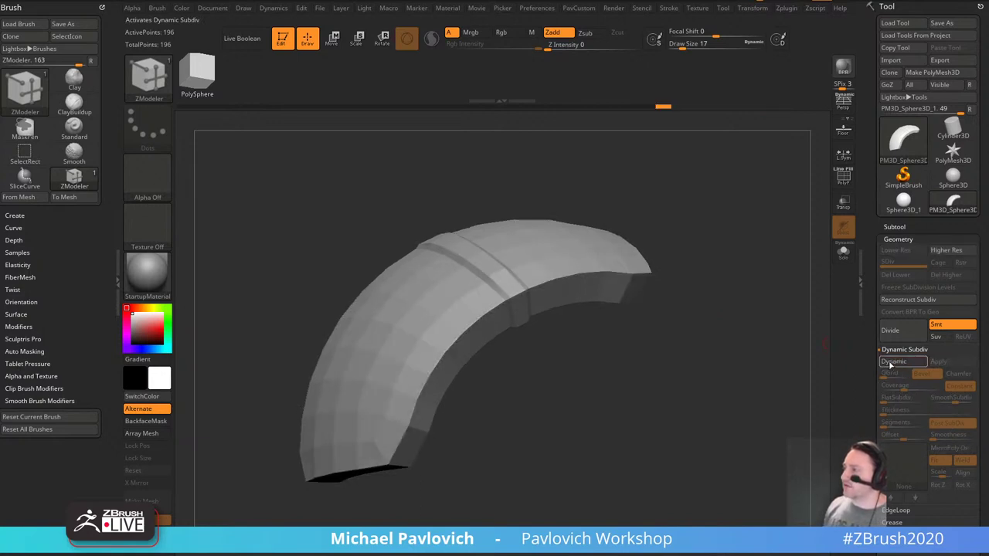
Divide the shell's real geometry up to subdivision level 5 and inspect the smoothing along its creased edges.
key(ctrl+d)
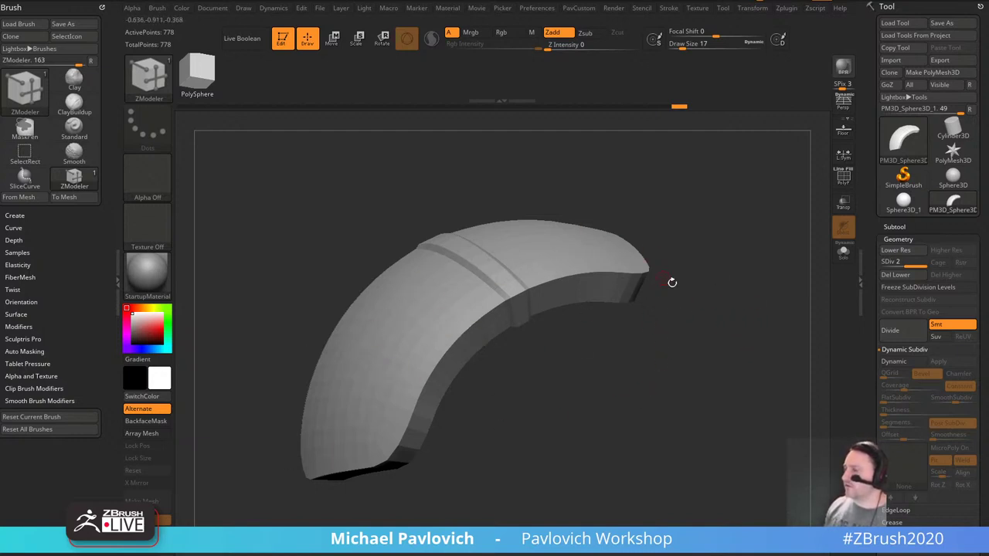
drag(669, 283, 719, 336)
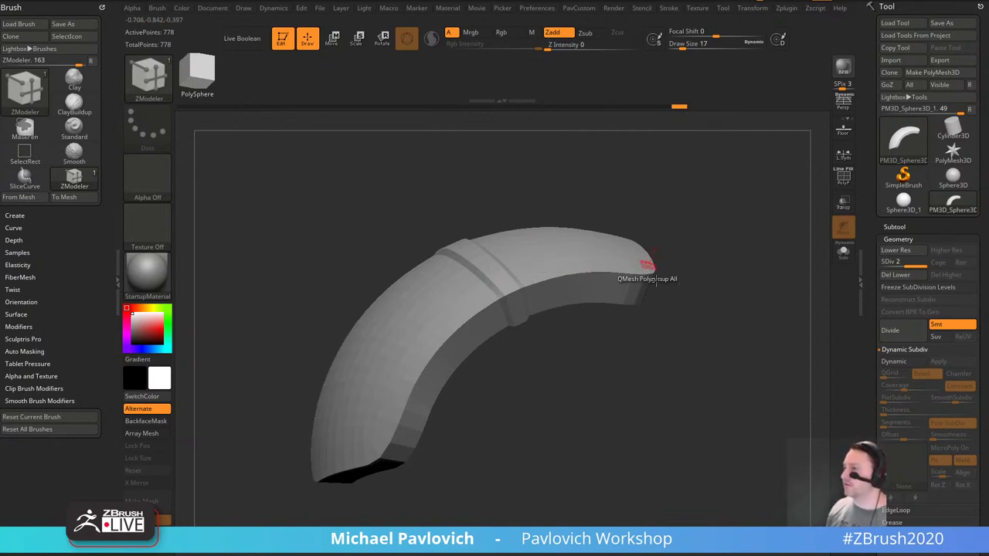
drag(658, 284, 710, 302)
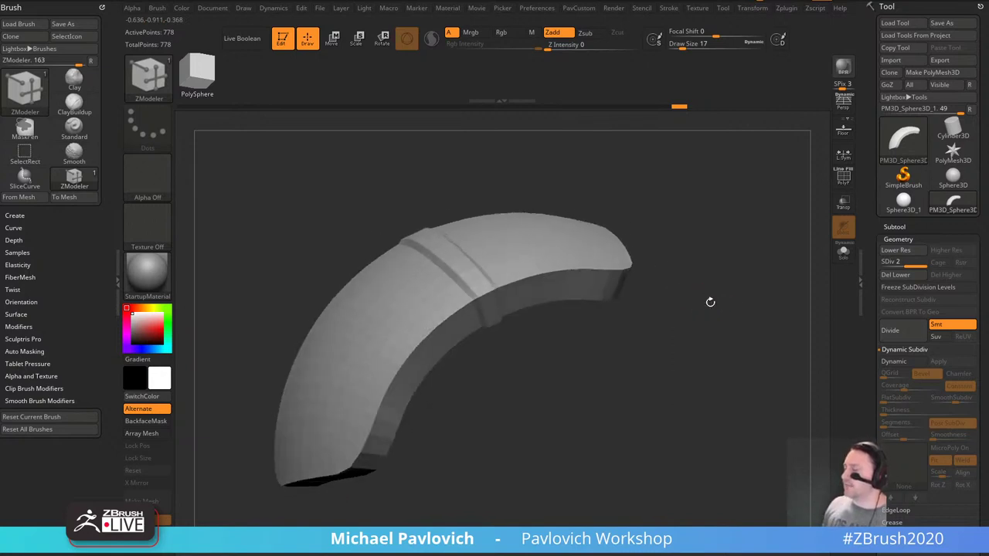
key(ctrl+d)
key(ctrl+d)
key(ctrl+d)
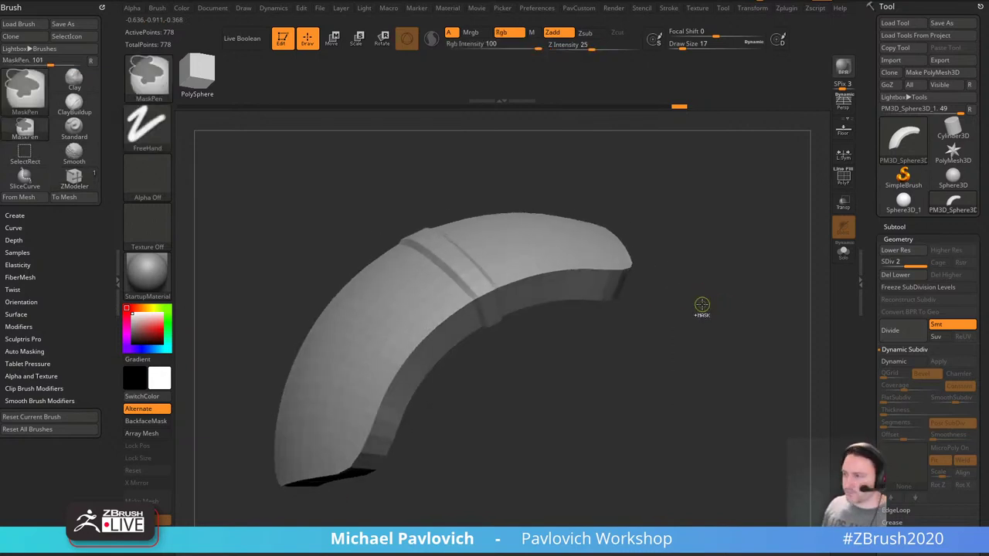
mouse_move(701, 307)
mouse_down()
mouse_move(724, 323)
mouse_move(700, 303)
mouse_up()
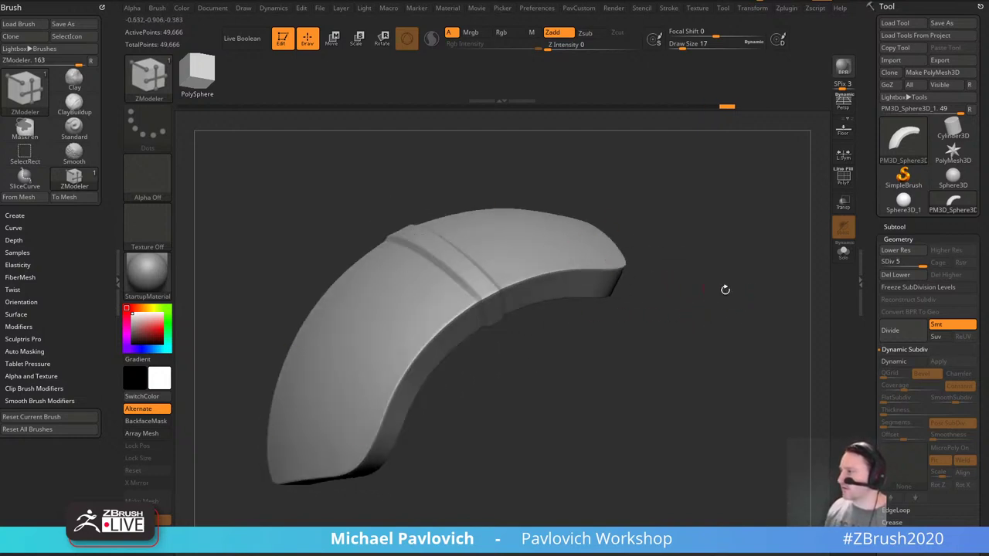
Undo the four real subdivisions of the shell.
drag(747, 227, 765, 288)
key(ctrl+z)
key(ctrl+z)
key(ctrl+z)
key(ctrl+z)
Compare the undivided low-poly shell with its Dynamic Subdiv preview, leaving the preview off.
click(896, 363)
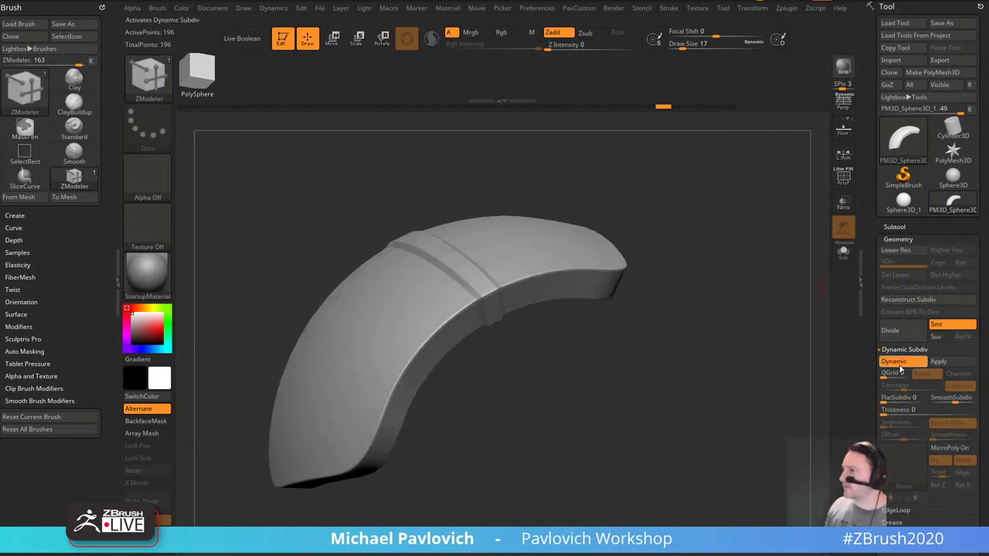
click(898, 363)
click(900, 364)
click(896, 363)
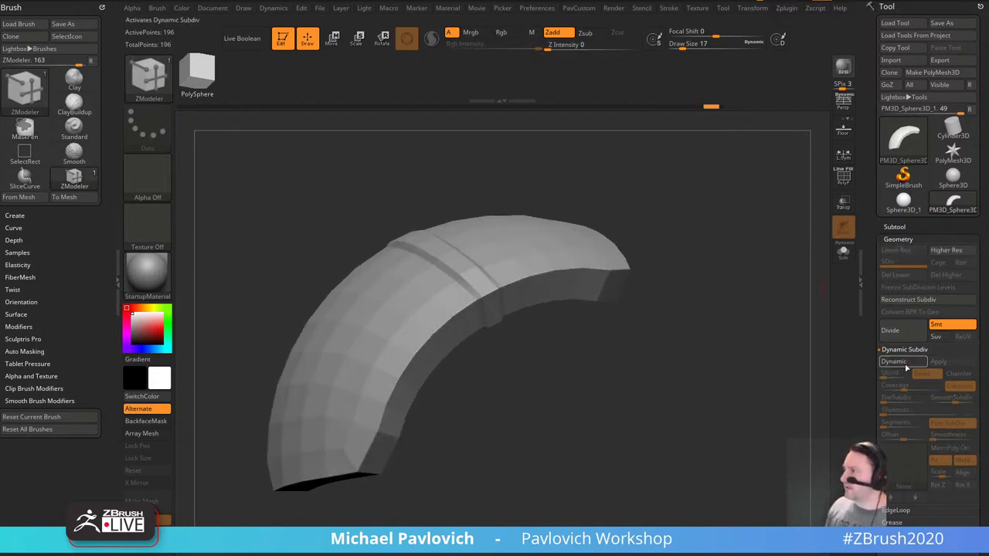
Show the polyframe, inspect the raised band's edges, and duplicate the shell as a second subtool.
click(845, 183)
ctrl+right_drag(664, 298, 636, 342)
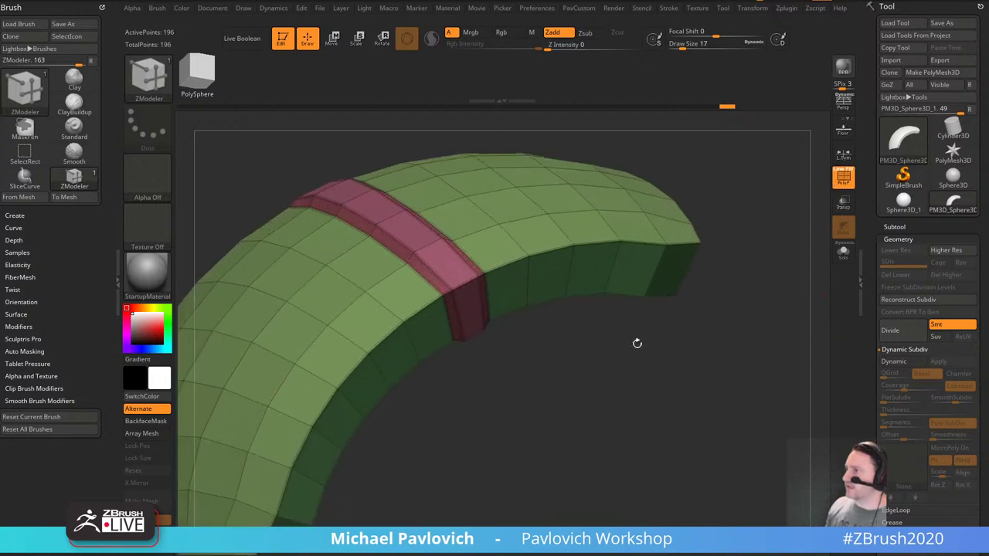
ctrl+right_drag(506, 368, 510, 421)
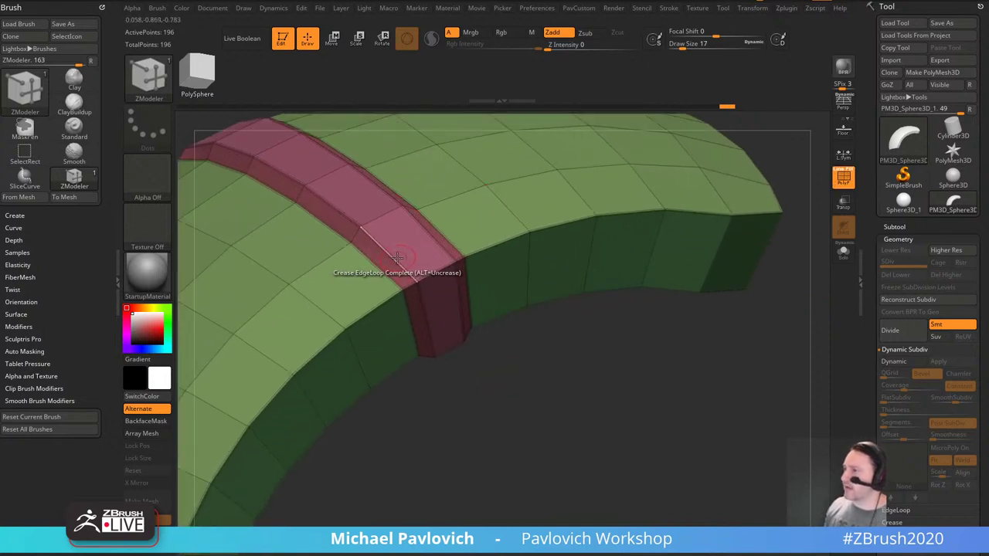
ctrl+right_drag(744, 342, 749, 284)
shift+click(893, 227)
drag(873, 238, 872, 231)
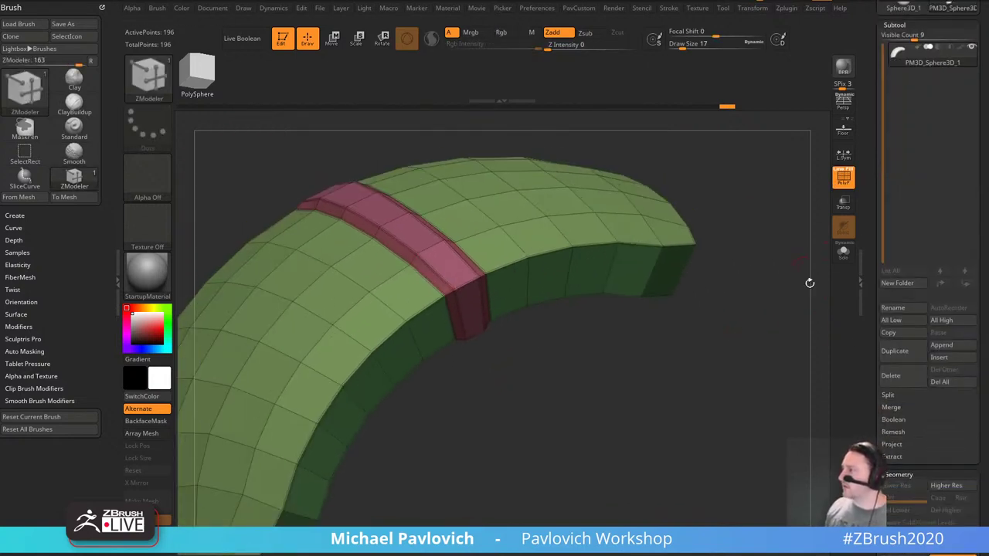
click(895, 351)
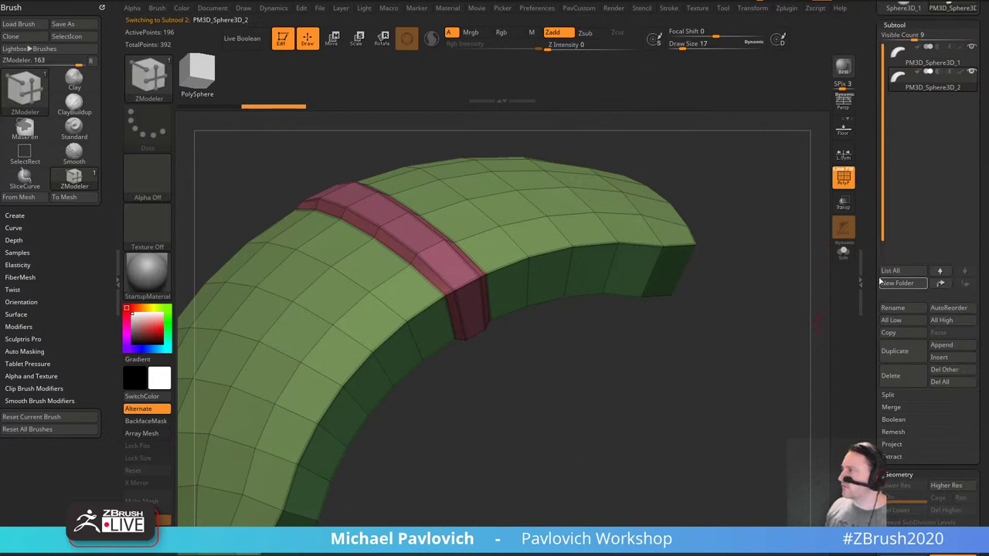
Collapse the two side polyloops of the duplicate's raised band using the edge action Collapse with the Polyloop target.
click(449, 292)
key(space)
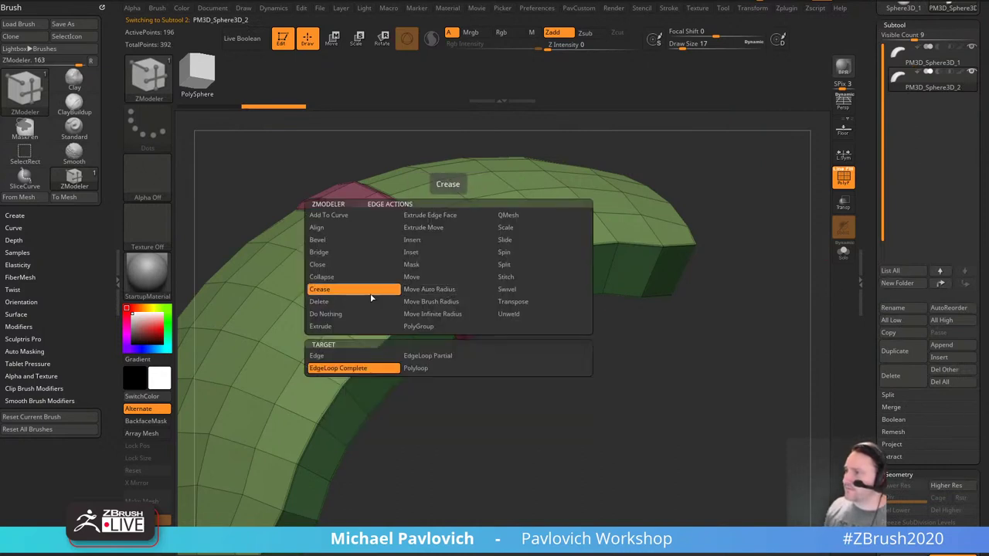
click(358, 276)
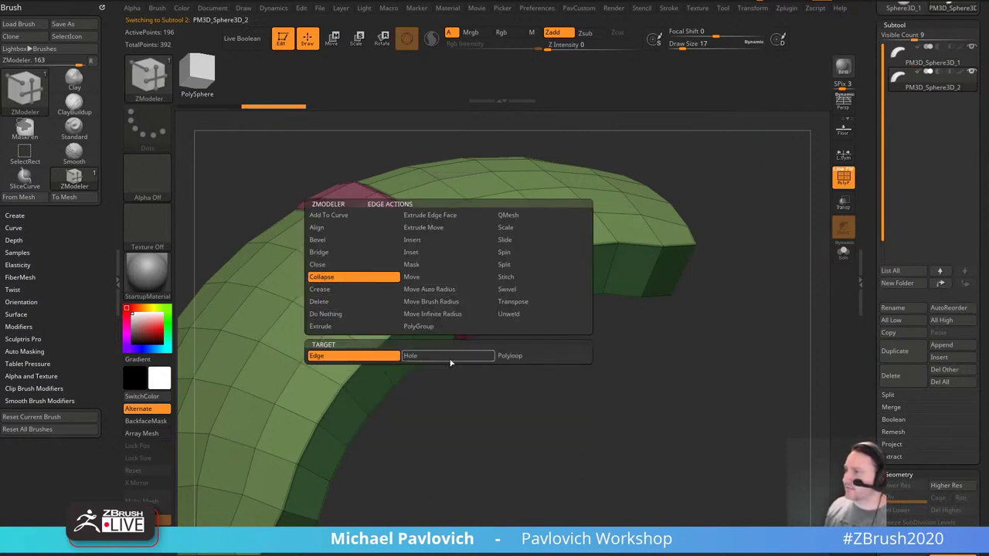
click(459, 289)
drag(563, 362, 487, 354)
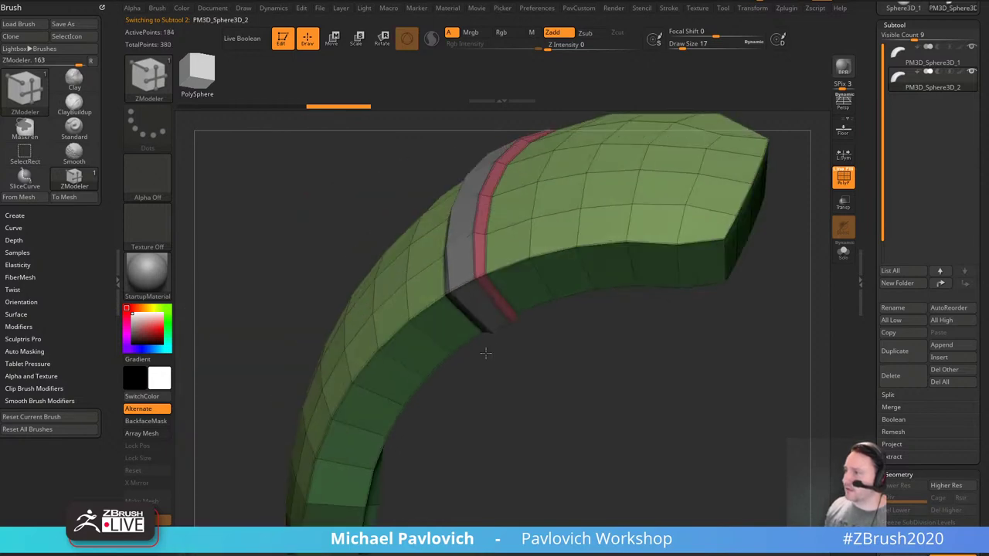
click(482, 270)
Isolate the duplicate with Solo, merge it into a single polygroup, and select the original shell subtool.
click(843, 254)
drag(699, 335, 727, 313)
key(ctrl+w)
click(929, 60)
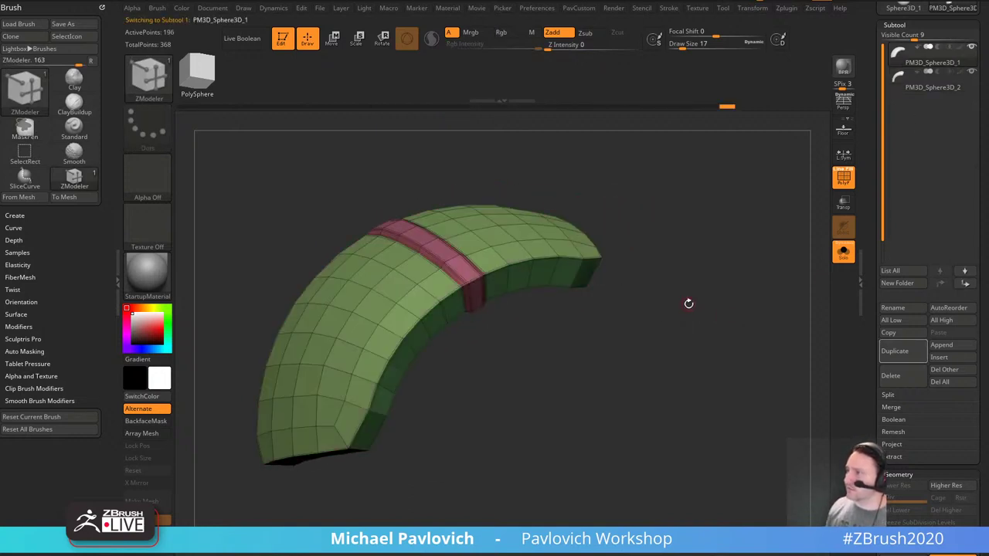
Turn on Dynamic Subdiv for the original shell, hide the polyframe, and apply the subdivision to the mesh.
key(d)
click(844, 184)
mouse_move(751, 267)
mouse_down()
mouse_move(740, 256)
mouse_move(739, 270)
mouse_up()
key(space)
click(763, 331)
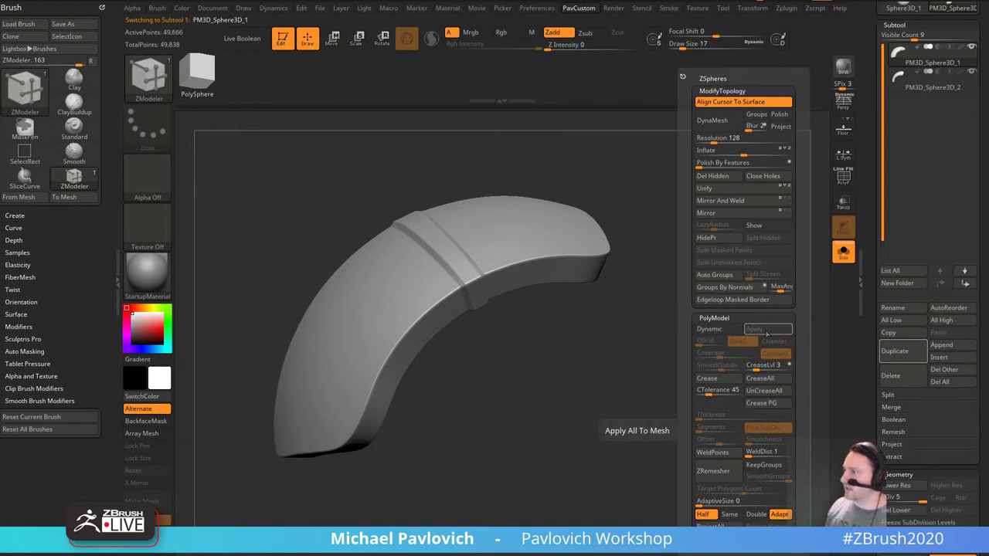
Compare the subdivided shell with the low-poly duplicate by selecting each subtool, ending on the original shell.
drag(871, 147, 869, 327)
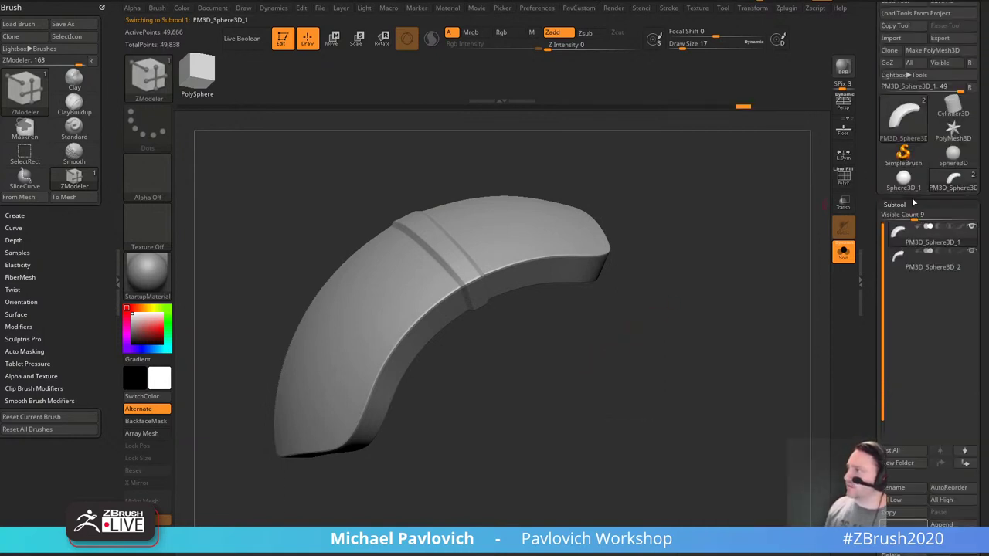
click(906, 261)
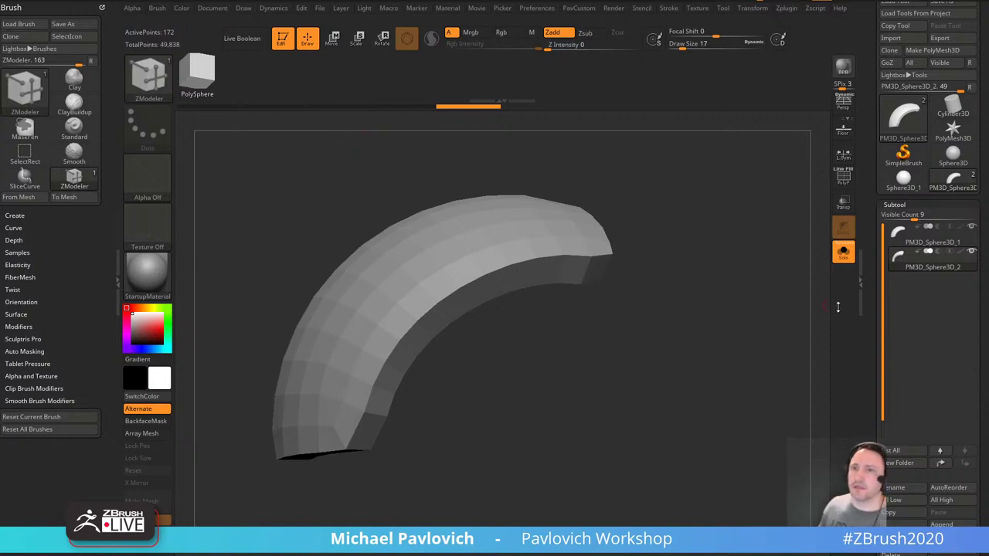
key(Up)
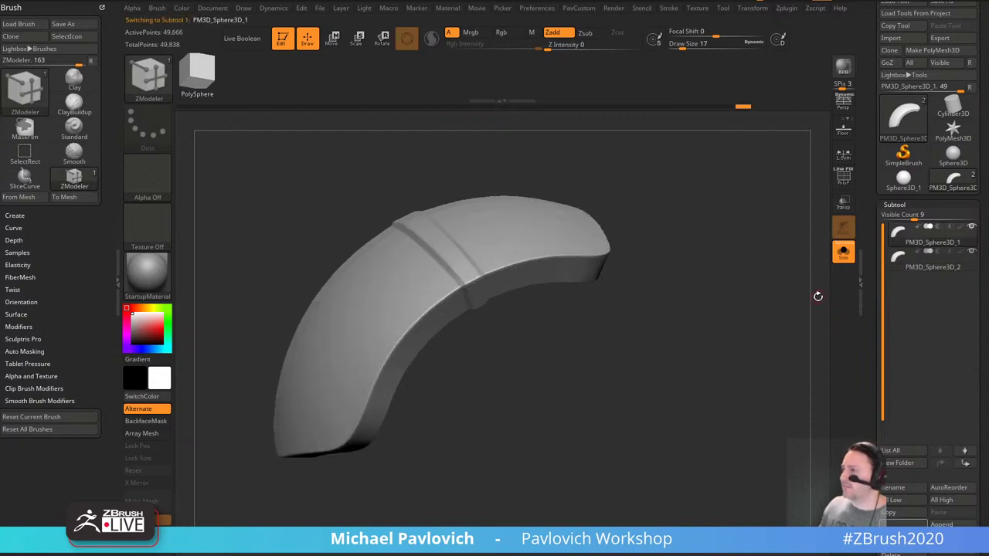
Undo the subdivision levels applied to the original shell, returning it to the low-poly mesh.
drag(875, 285, 864, 10)
key(shift+d)
key(shift+d)
key(shift+d)
key(shift+d)
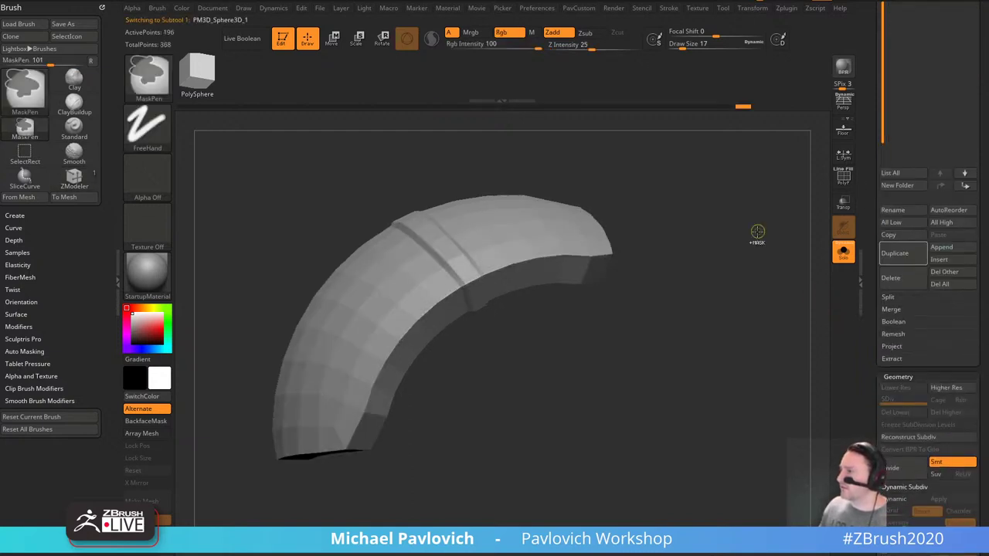
Toggle the shell's Dynamic Subdiv preview on and off to compare the smoothing, leaving it off.
key(d)
key(shift+d)
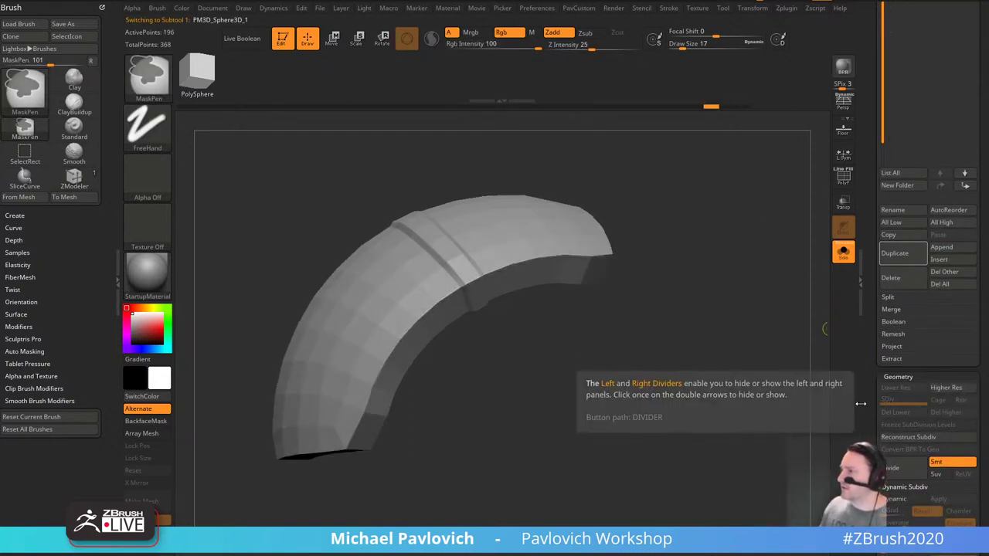
key(d)
key(shift+d)
key(d)
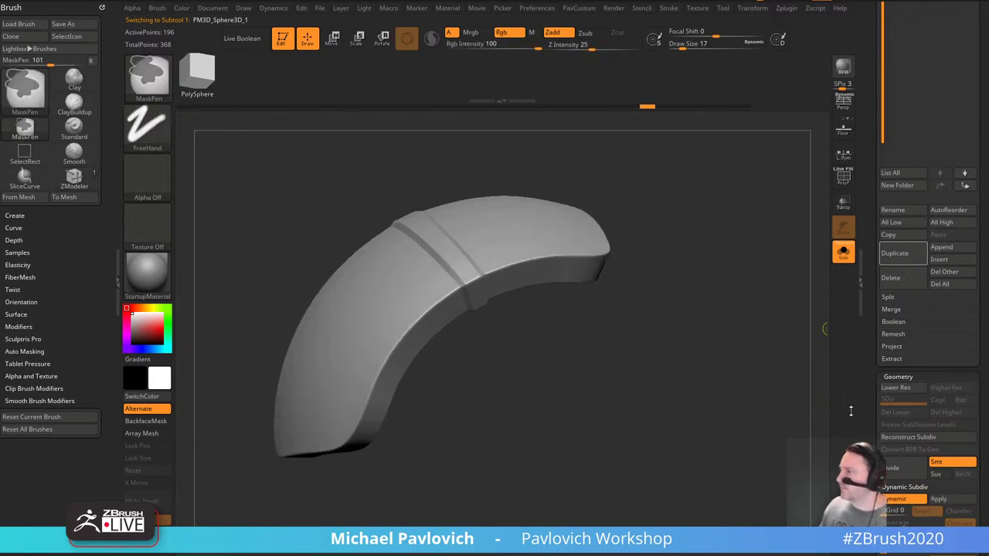
drag(870, 479, 870, 358)
click(888, 381)
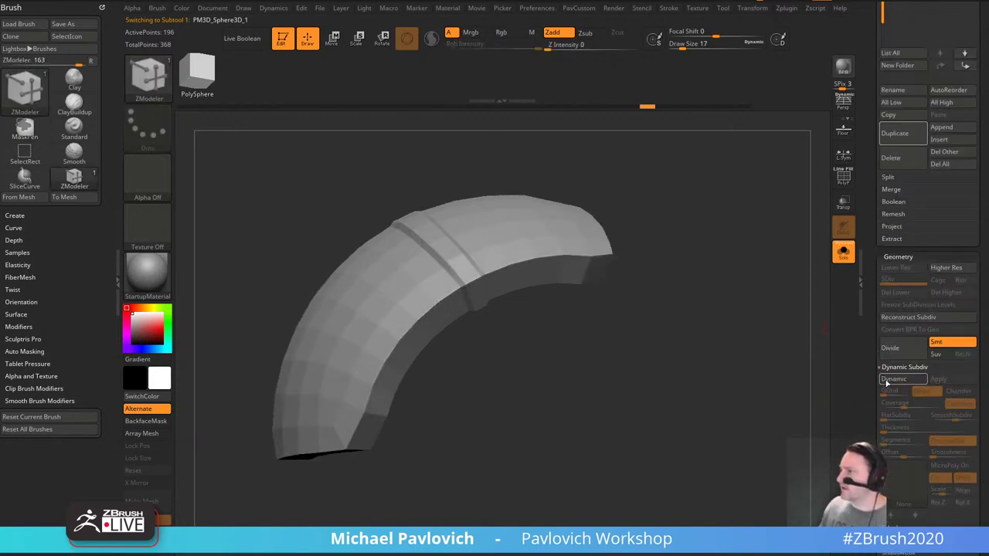
Switch off Smt, divide the shell four times, and inspect the unsmoothed subdivisions with the polyframe shown.
click(844, 177)
drag(742, 310, 723, 345)
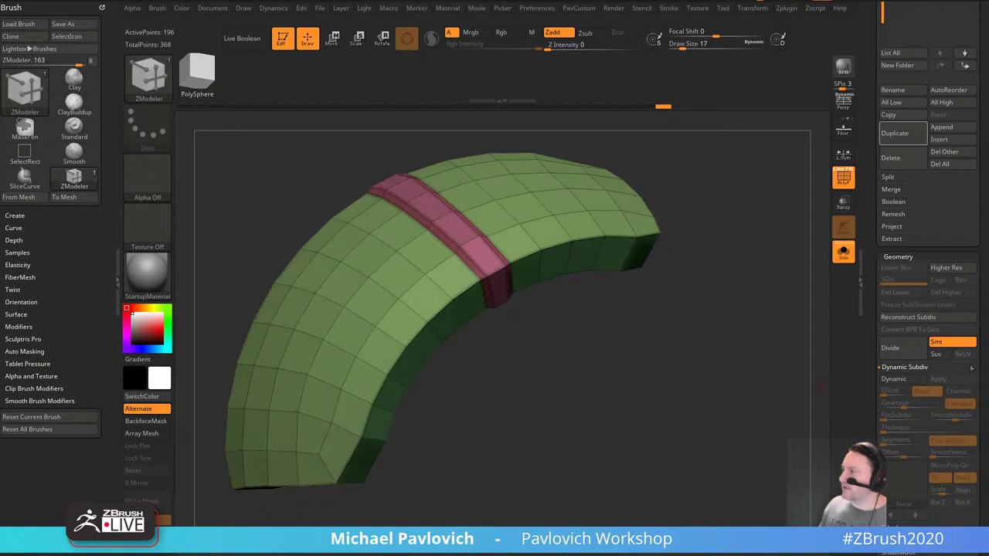
click(964, 344)
click(849, 184)
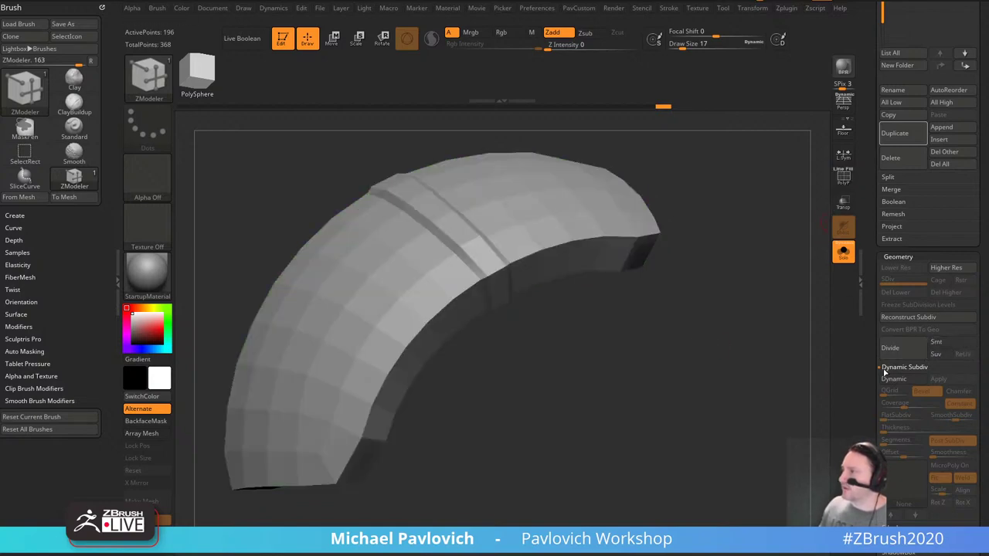
click(890, 347)
click(890, 347)
click(891, 348)
click(890, 348)
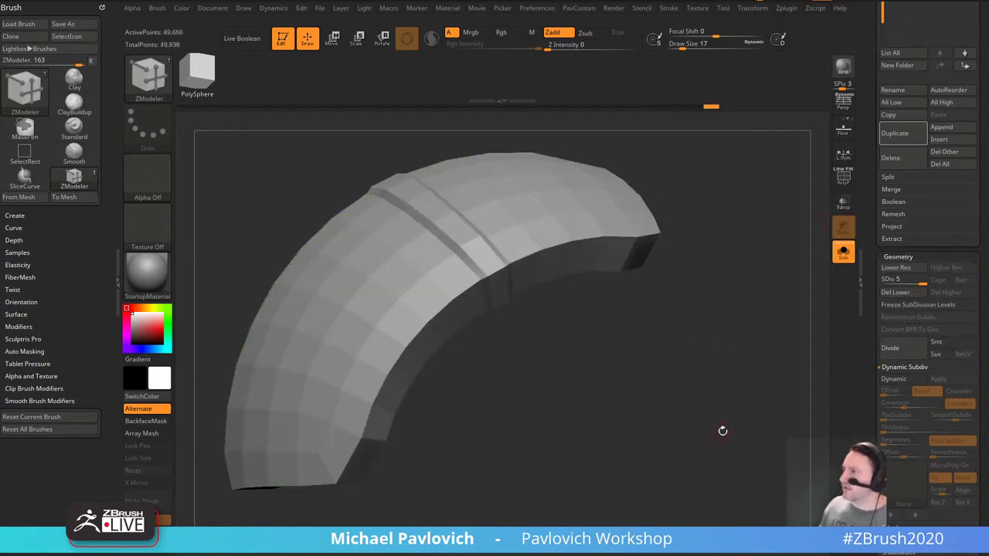
mouse_move(722, 430)
mouse_down()
mouse_move(734, 409)
mouse_move(725, 258)
mouse_up()
click(844, 176)
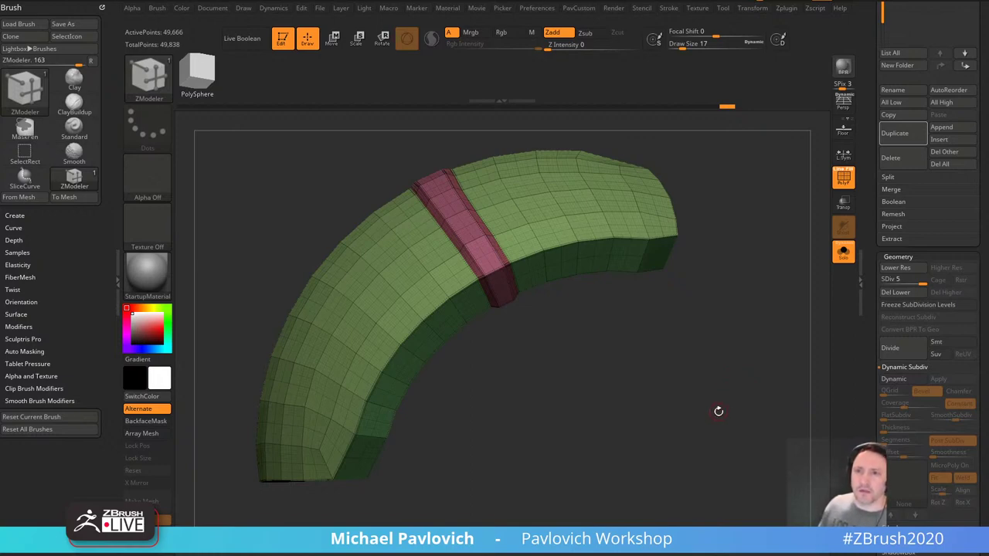
Undo the four unsmoothed divisions of the shell.
mouse_move(477, 455)
mouse_down()
mouse_move(548, 432)
mouse_move(559, 474)
mouse_up()
key(ctrl)
key(ctrl+z)
key(ctrl+z)
key(ctrl+z)
key(ctrl+z)
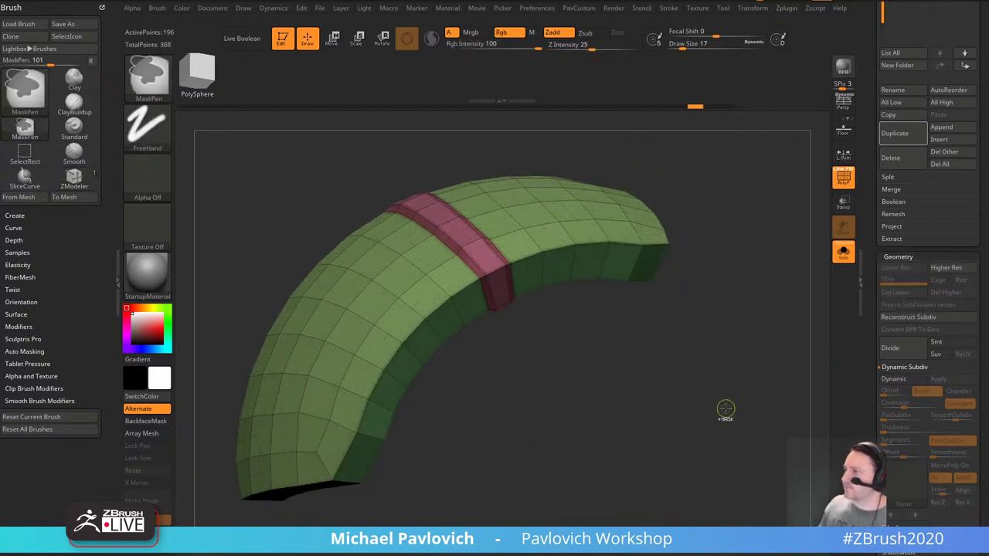
Switch Smt back on, divide the shell four times to SDiv 5, and hide the polyframe.
click(949, 342)
click(904, 354)
click(904, 354)
click(903, 354)
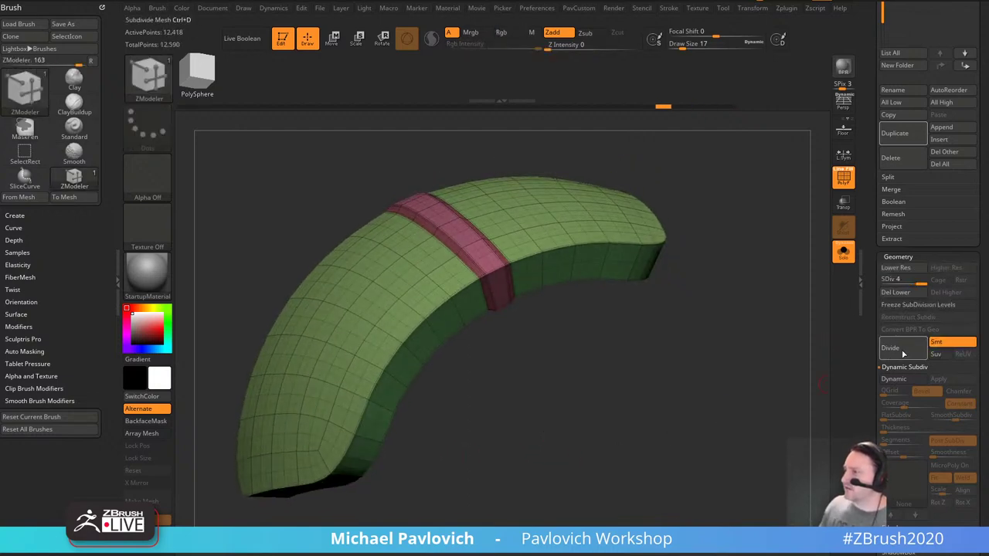
click(903, 354)
click(851, 187)
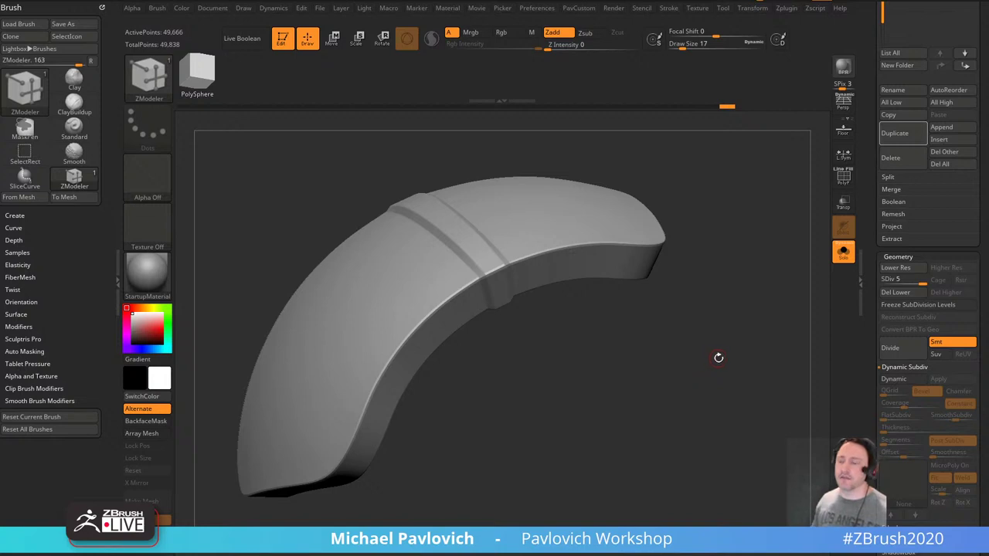
Dock the Zplugin palette in the side tray above the Brush palette and expand Scale Master.
click(787, 9)
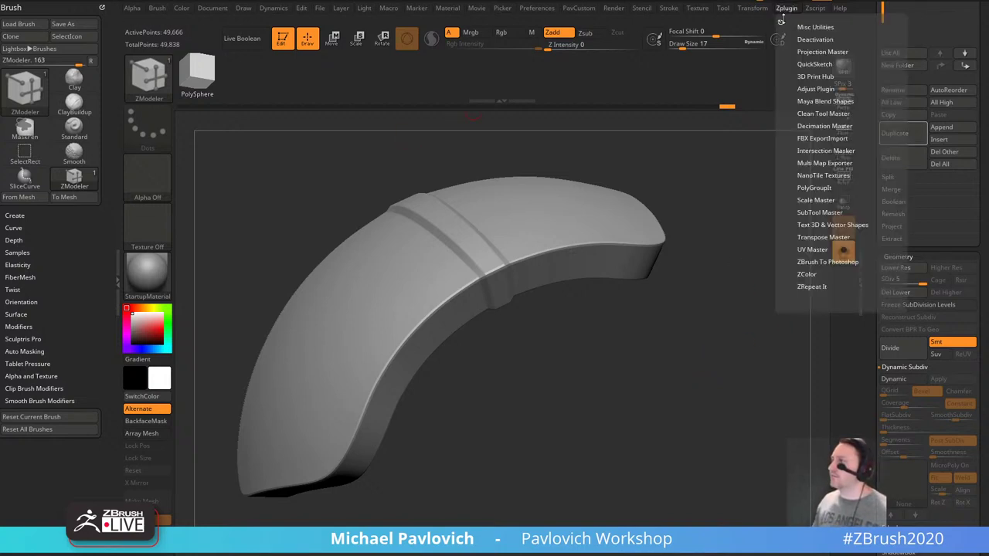
drag(14, 37, 12, 37)
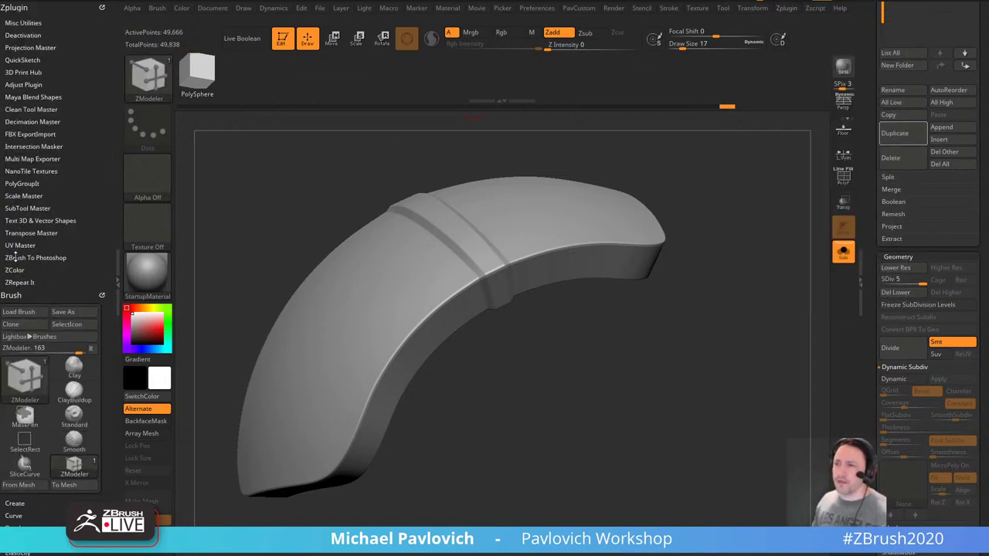
key(shift)
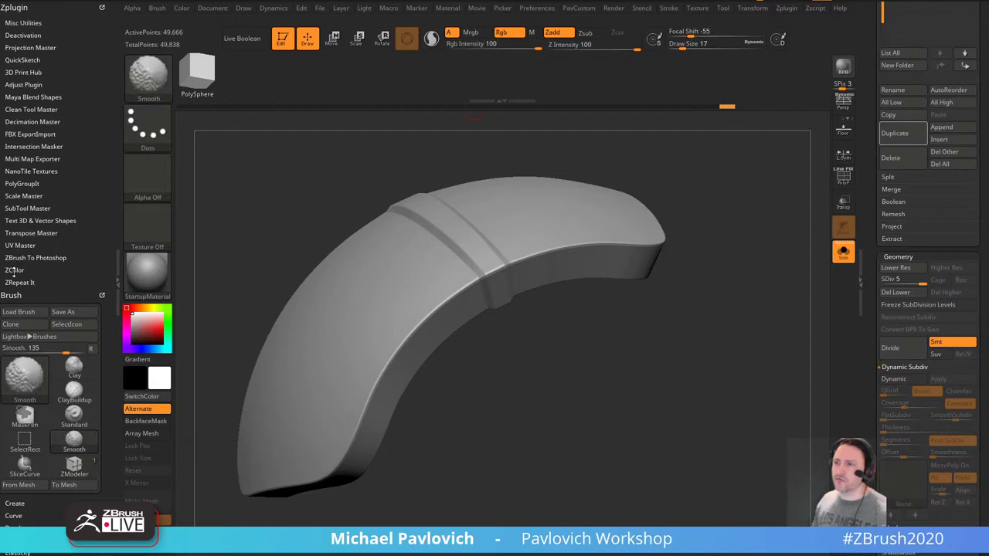
click(24, 196)
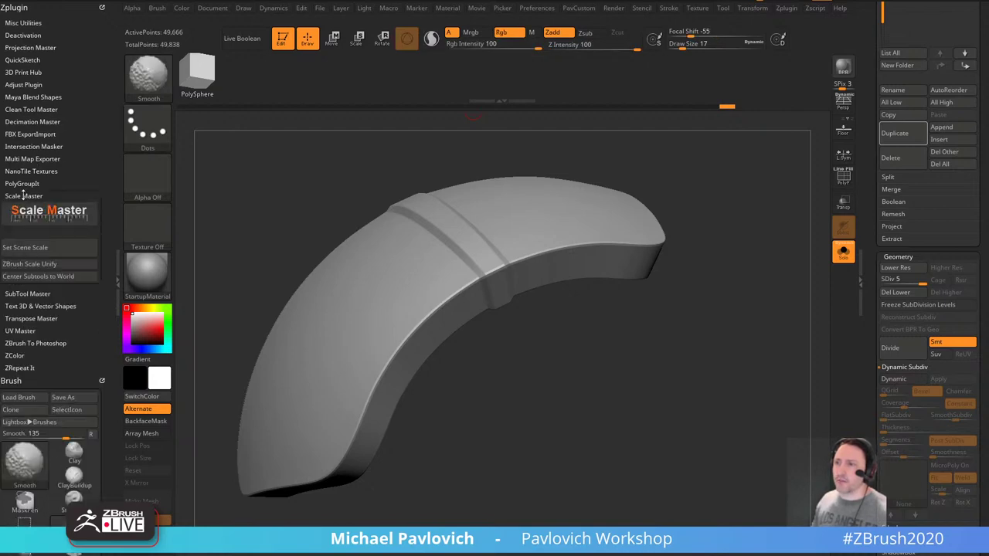
Open the Scale Master usage video from the plugin's About page, pause it, and close the browser page.
click(22, 210)
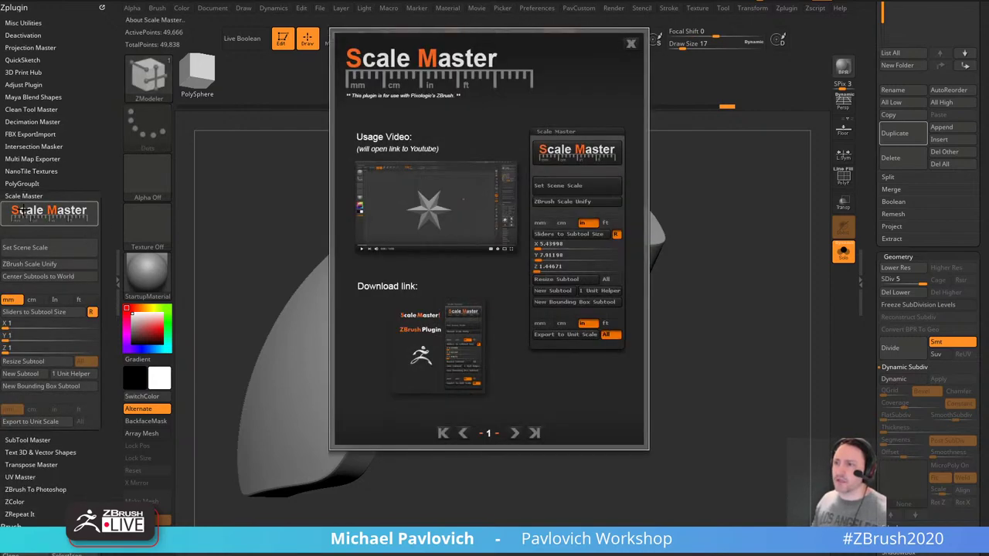
click(412, 179)
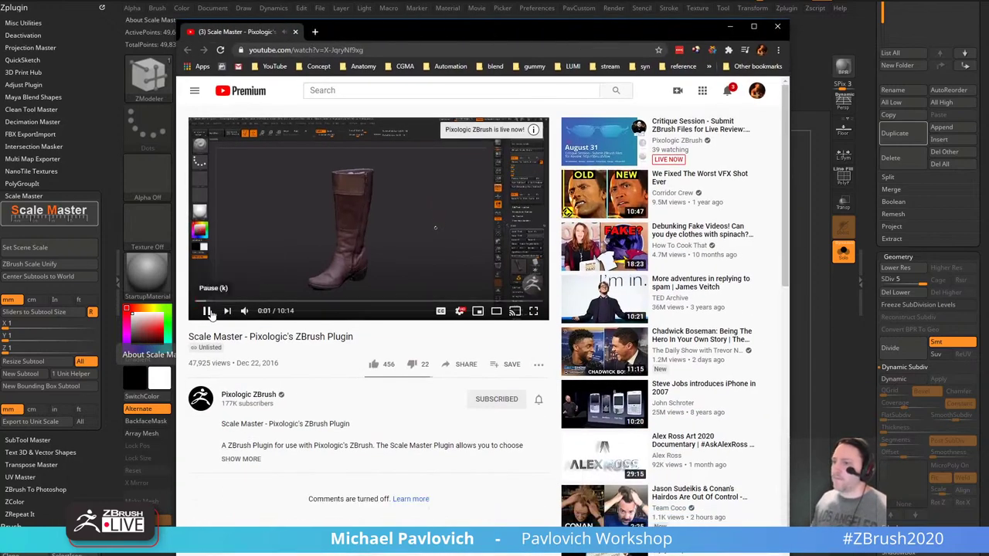
click(206, 311)
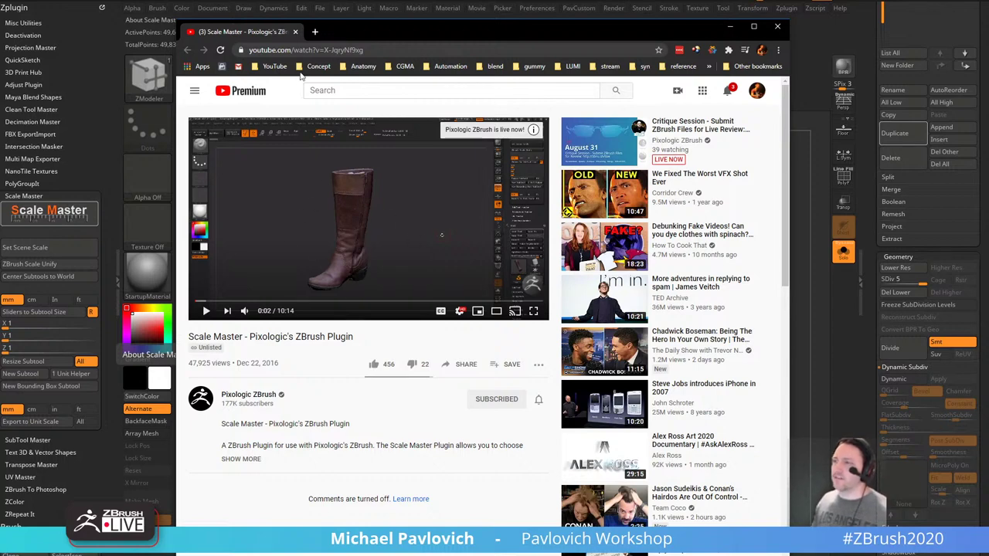
click(295, 31)
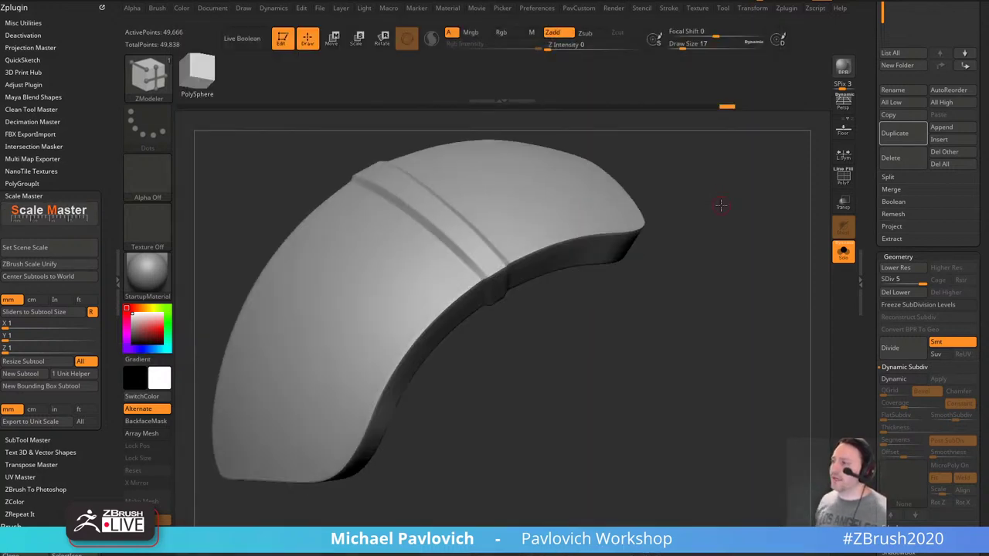
Set the Draw Size to 29 and import the multi-part mech with its BackPlate_high subtool.
key(s)
drag(705, 244, 724, 245)
click(880, 230)
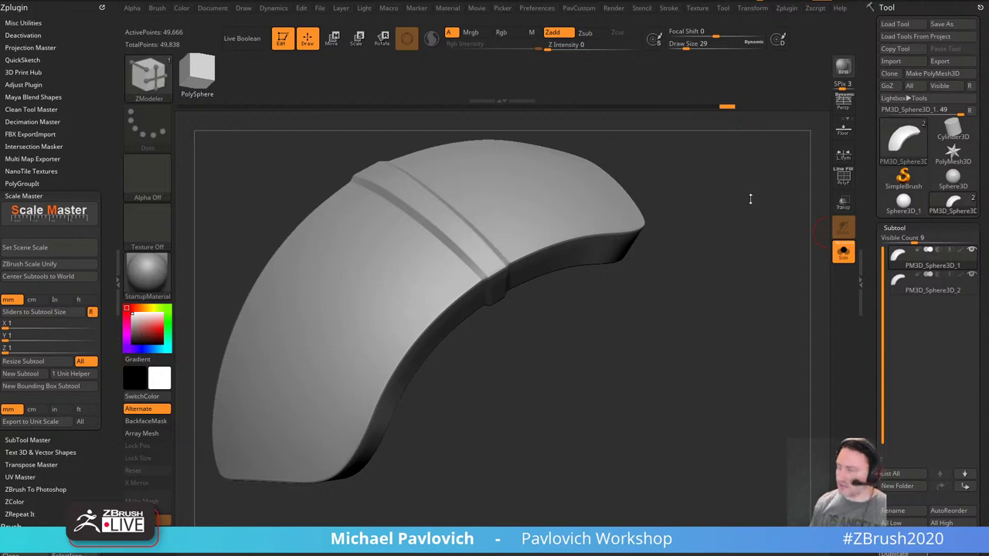
click(891, 61)
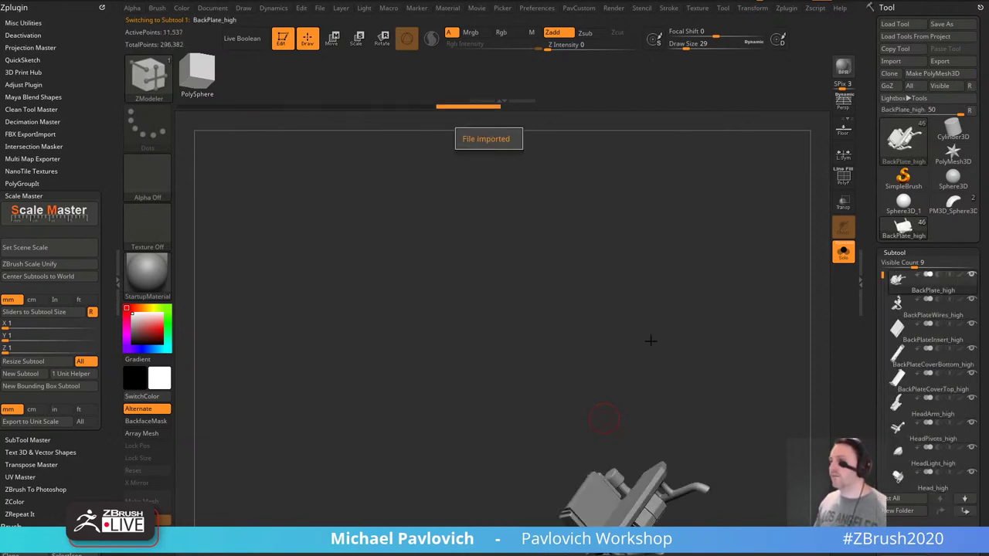
Leave Edit mode choosing Always Switch, clear the canvas, and redraw the mech in Edit mode with Solo off.
click(277, 41)
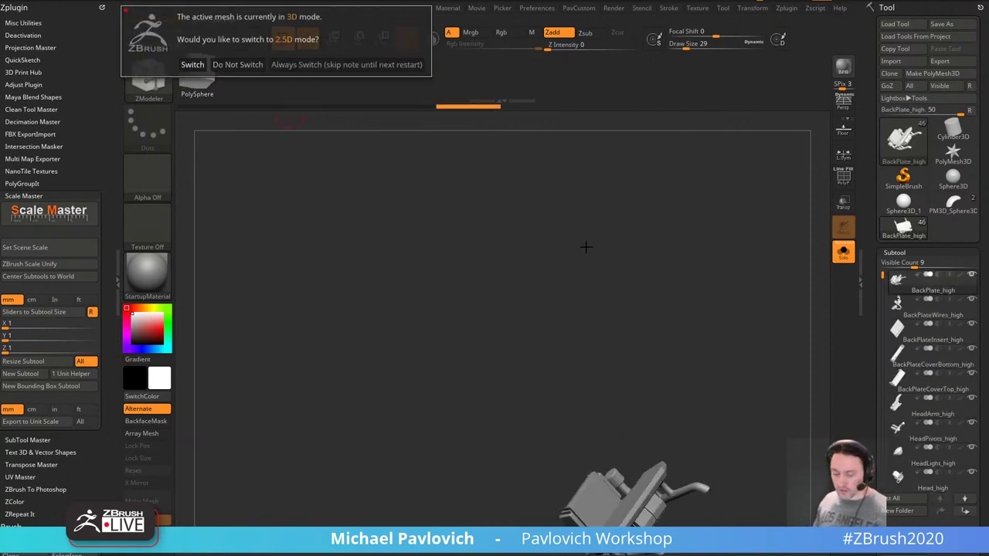
click(346, 64)
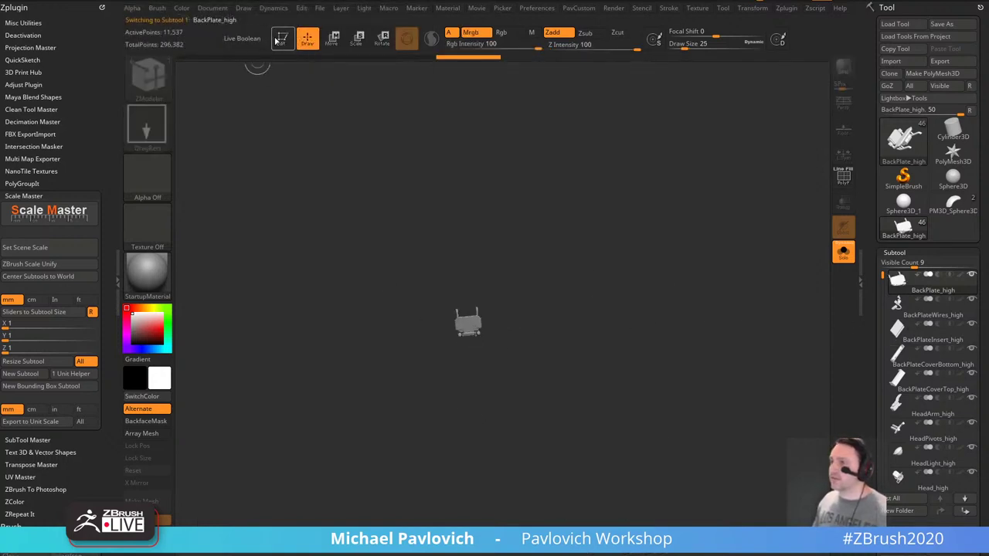
drag(824, 262, 704, 276)
Show the geometry Size values and check them for several mech subtools, ending on ArmorLower_high.
drag(879, 338, 881, 170)
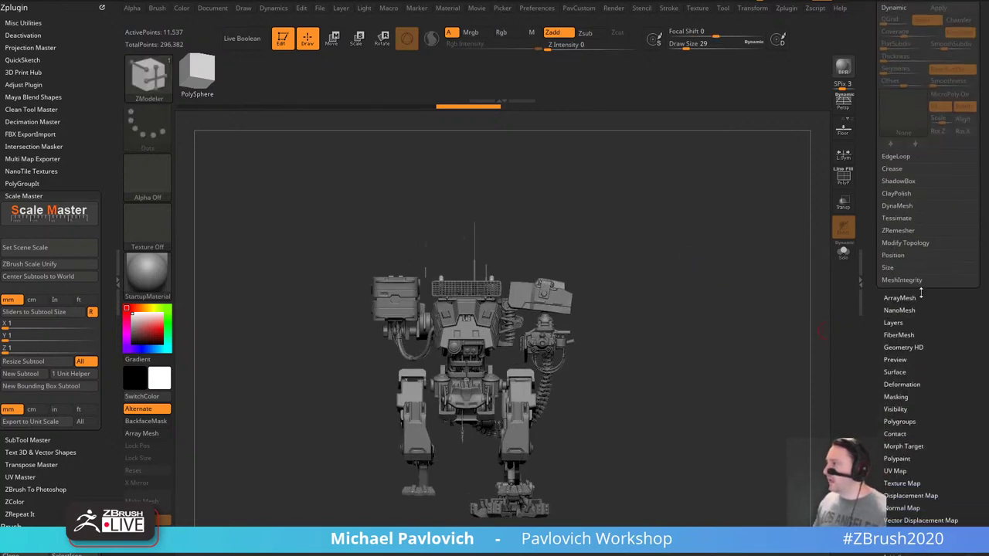
click(889, 269)
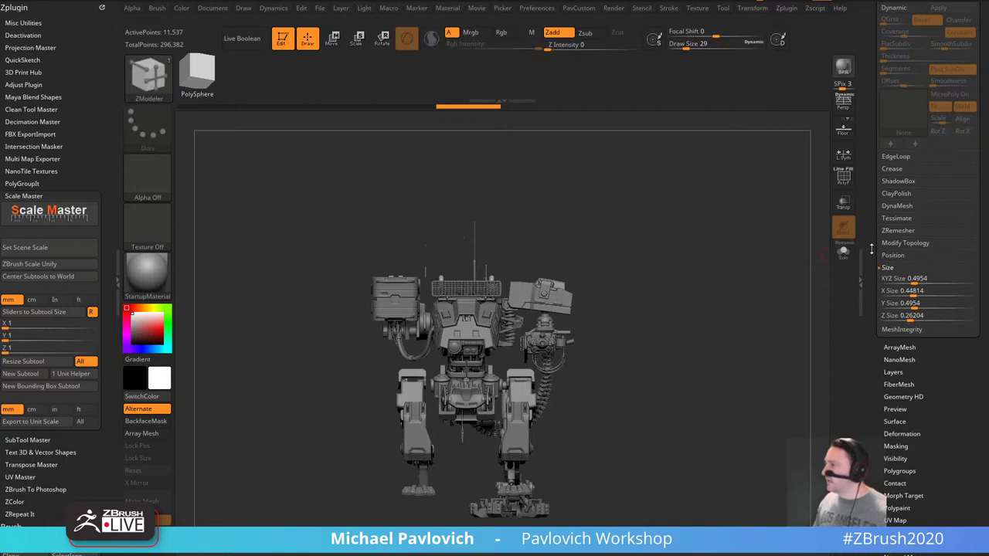
drag(735, 223, 674, 251)
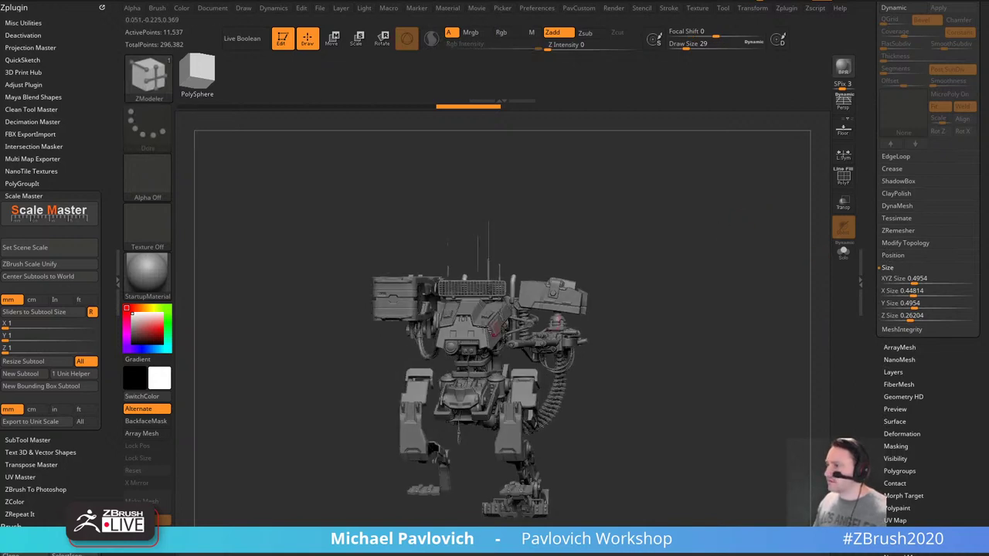
alt+click(473, 334)
alt+click(557, 326)
alt+click(490, 407)
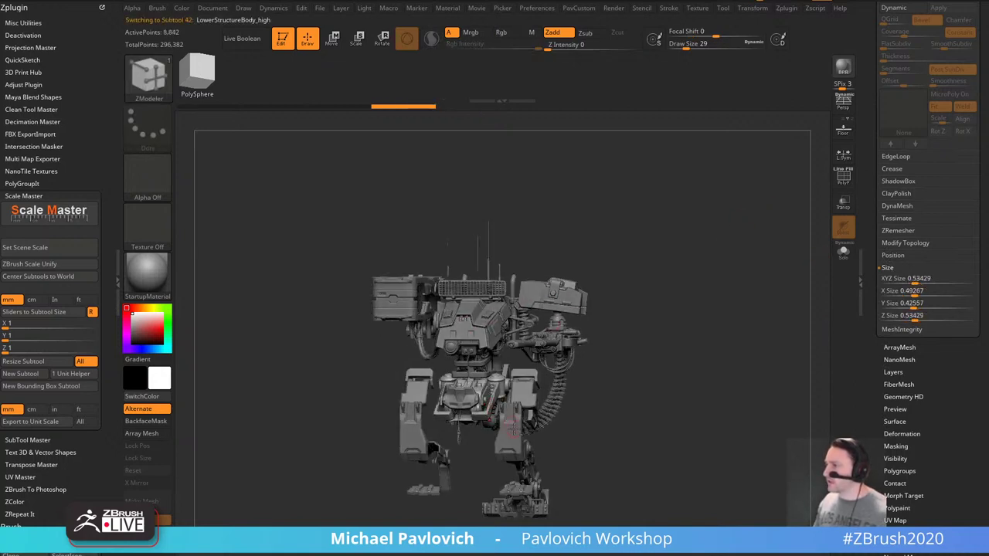
alt+click(512, 428)
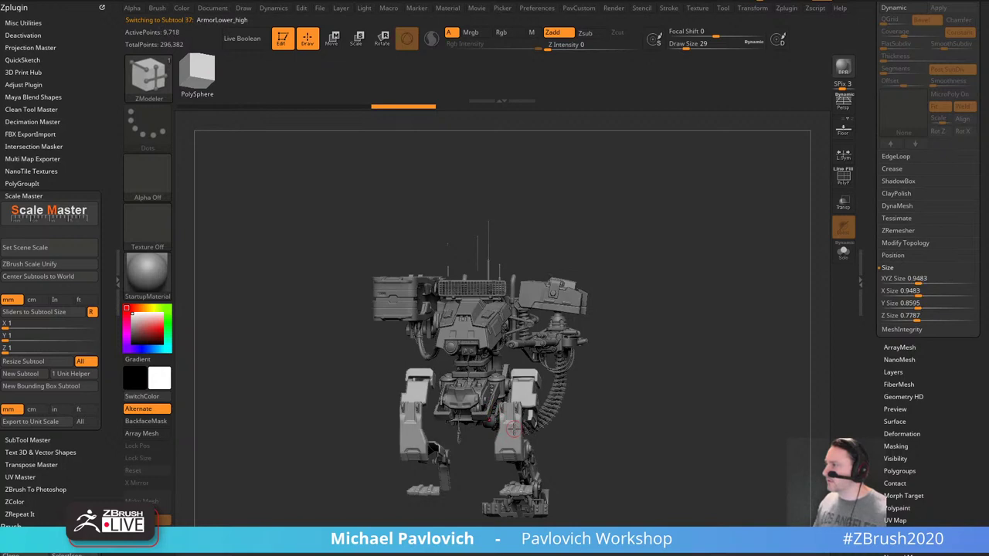
Leave Edit mode and clear the mech from the canvas.
click(291, 45)
key(ctrl+n)
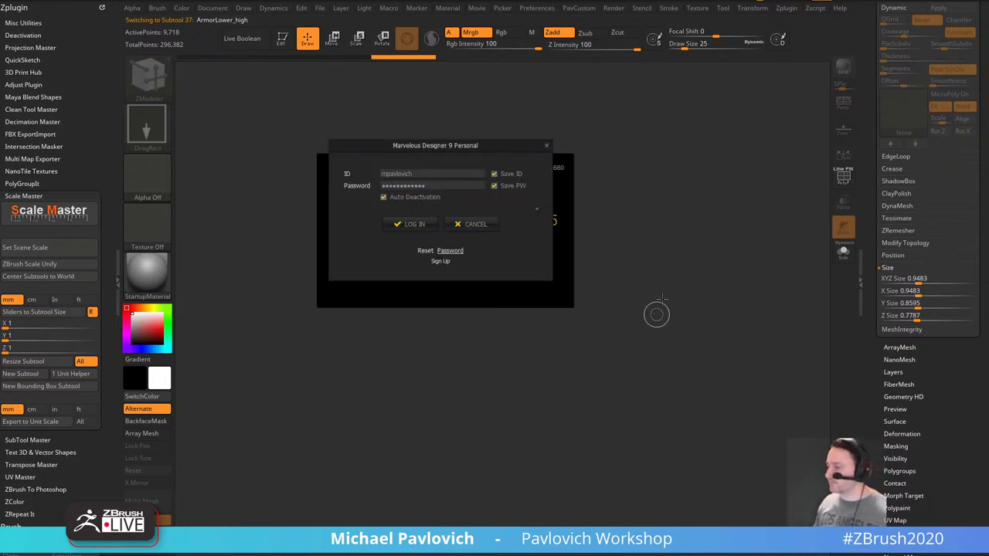
Switch to Marvelous Designer, log in with the saved credentials, and skip the offered software update.
click(413, 224)
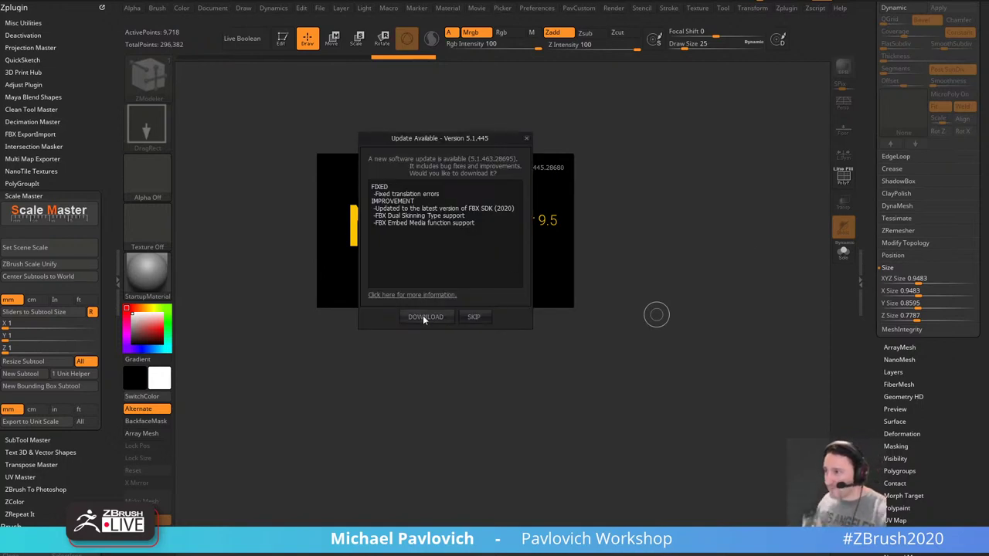
click(471, 316)
drag(871, 126, 872, 464)
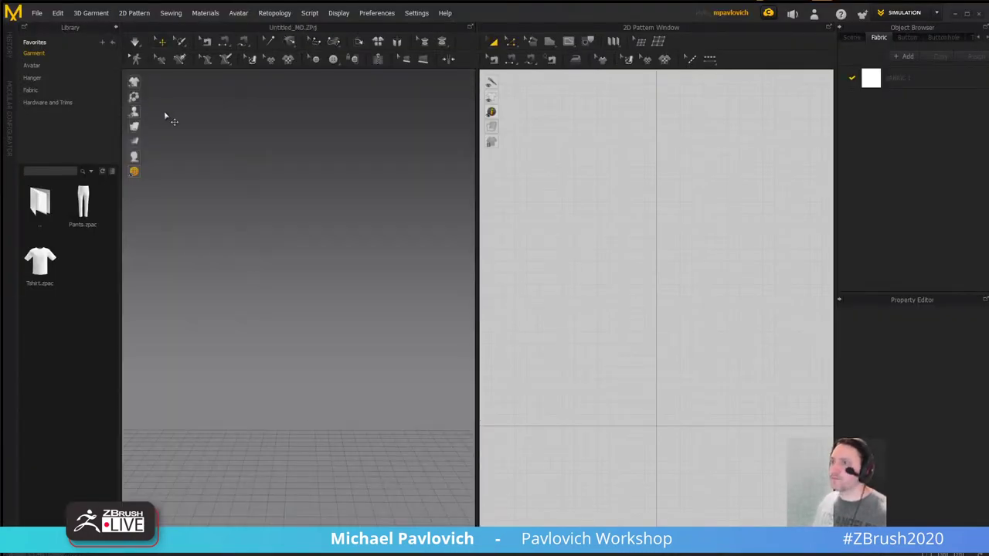
Load the male avatar whose file name starts with MV2_H from the Avatar library into the scene.
click(41, 67)
double_click(77, 265)
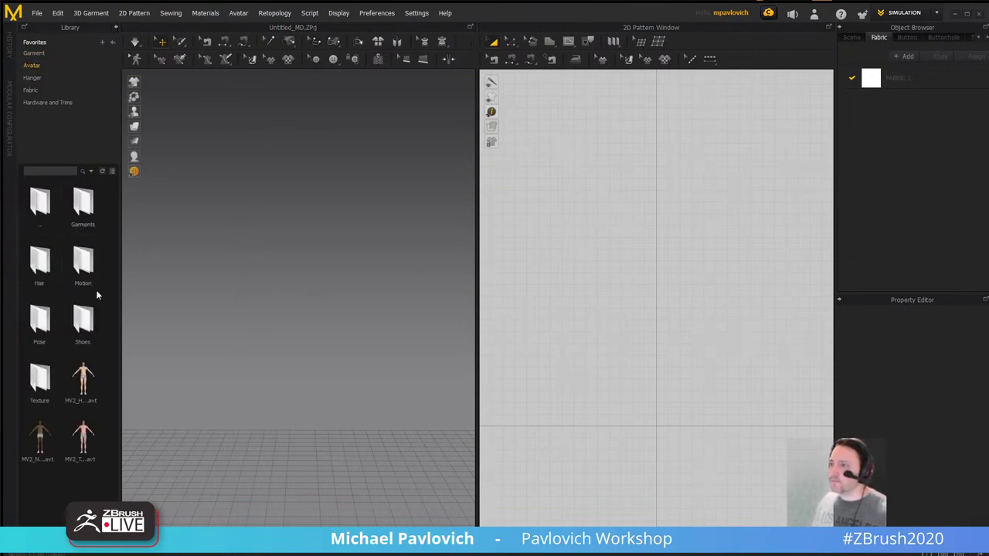
double_click(83, 379)
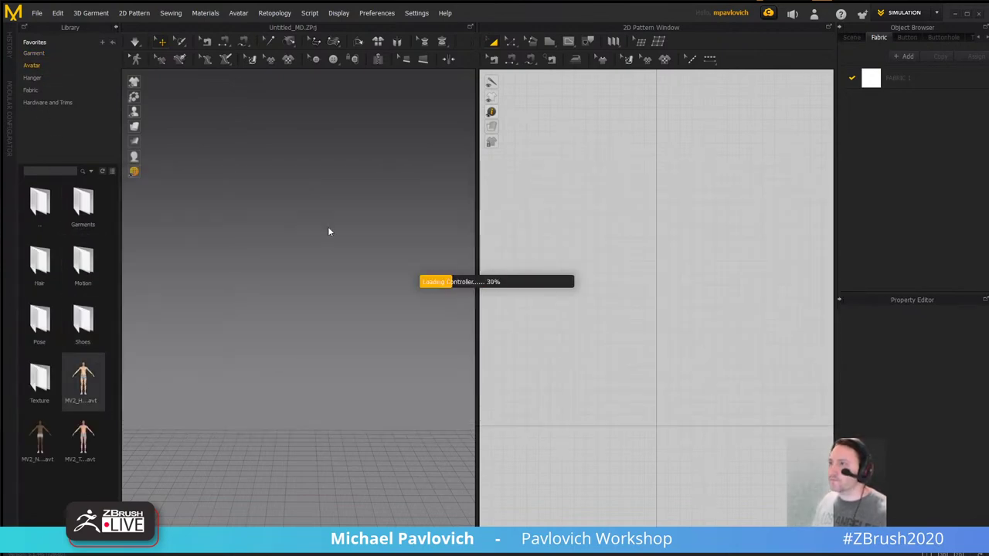
Export the avatar to the Desktop as an OBJ file named avatar, keeping the default mm scale.
click(38, 14)
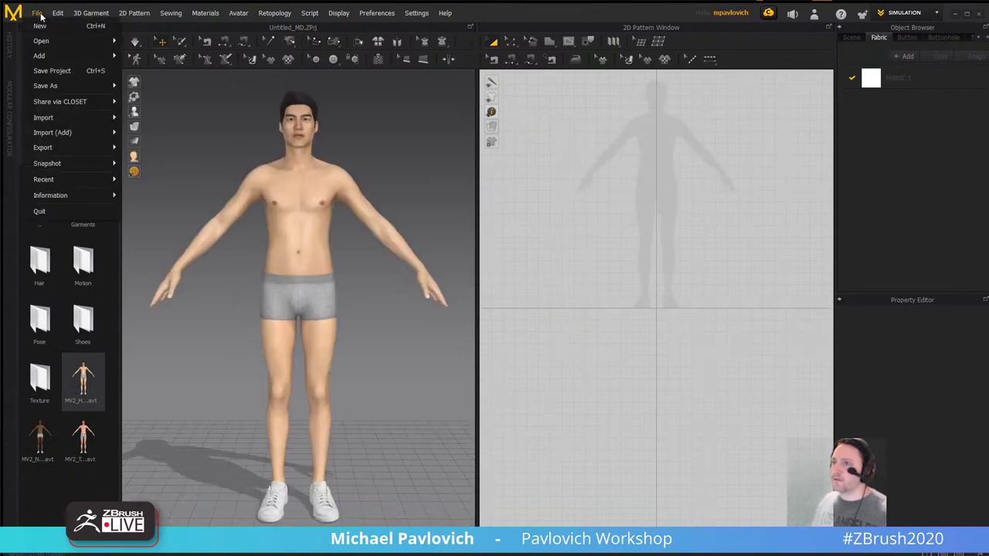
click(133, 151)
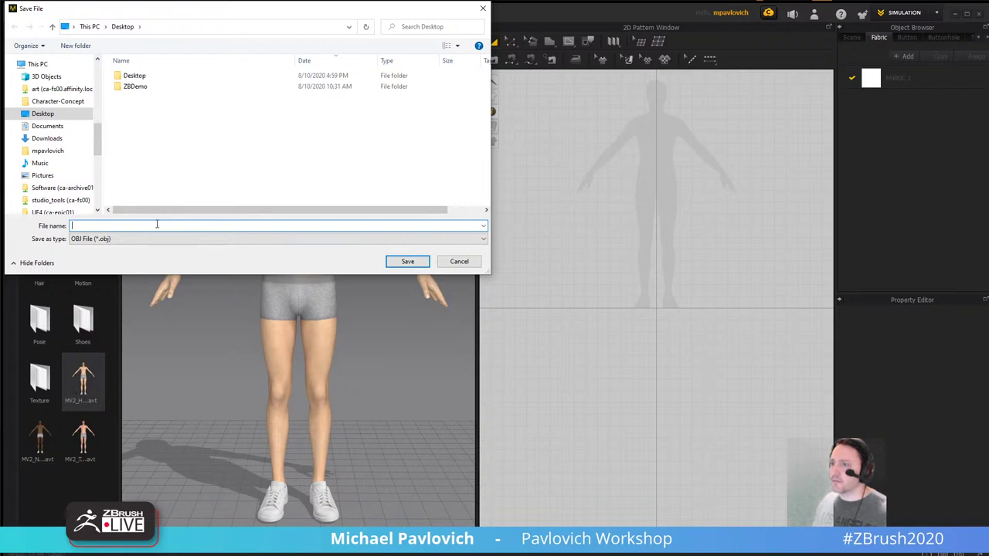
text(avatar)
key(Return)
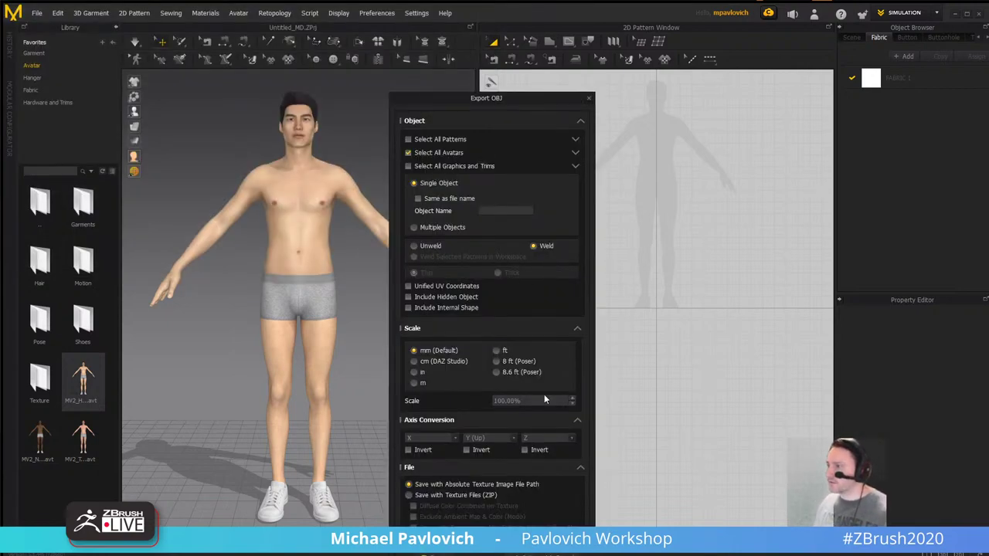
click(520, 554)
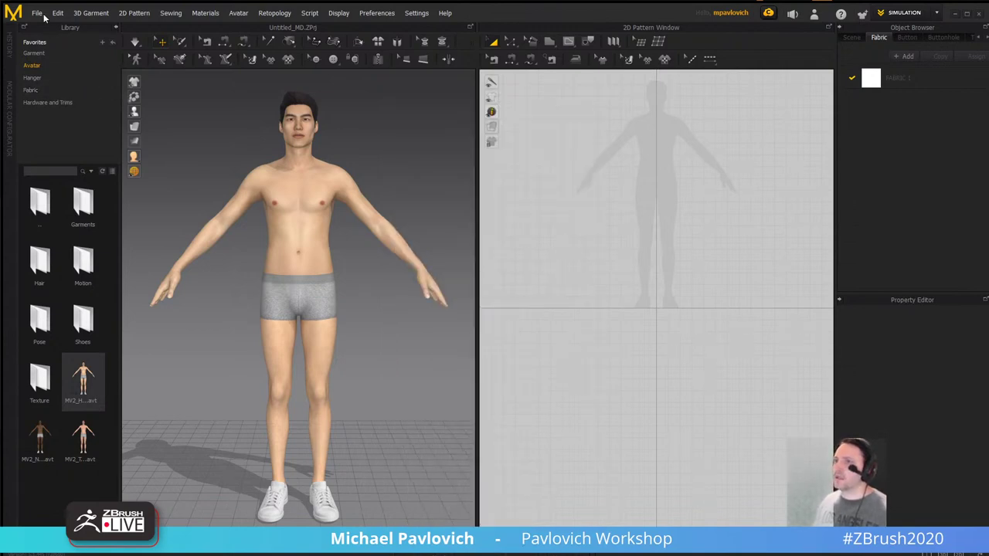
Switch back to ZBrush and delete all of the mech's subtools, confirming the non-undoable operation.
click(978, 15)
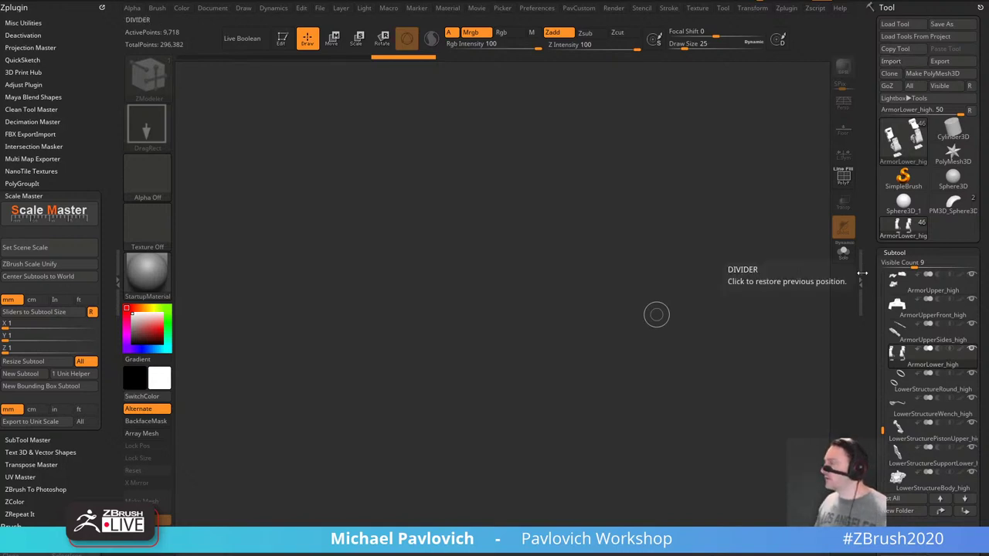
drag(869, 251, 871, 158)
click(962, 222)
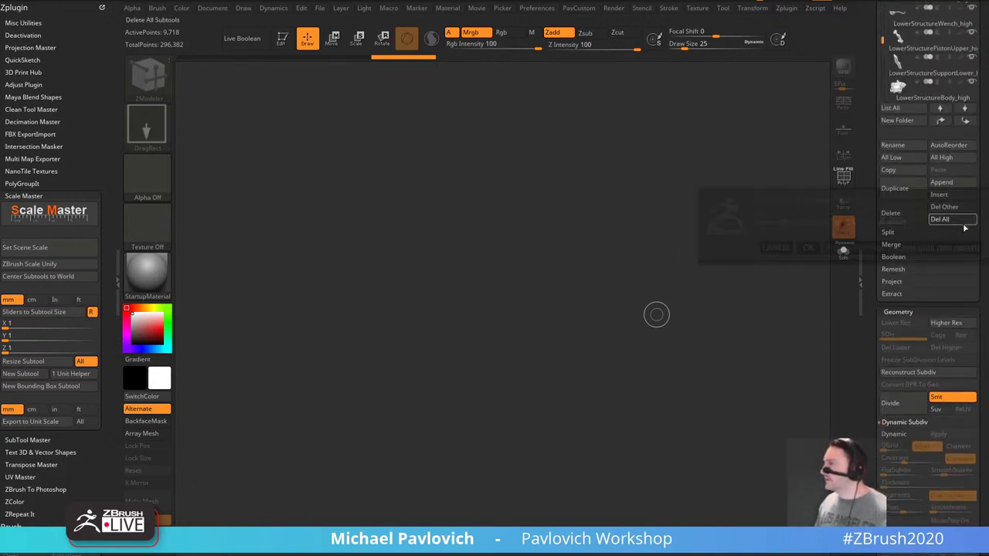
click(843, 247)
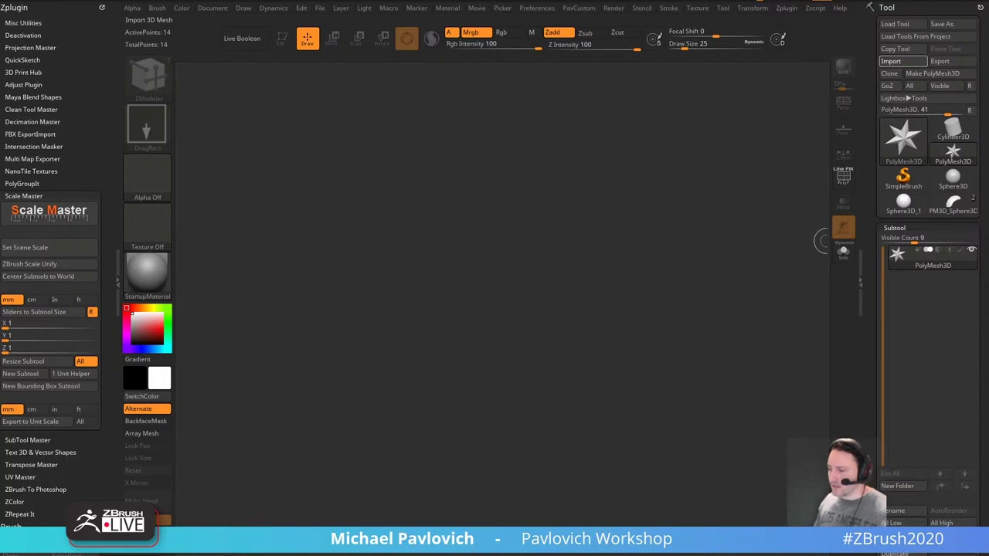
Import avatar.obj from the Desktop, draw it on the canvas in Edit mode, and reduce the draw size to 7.
click(891, 61)
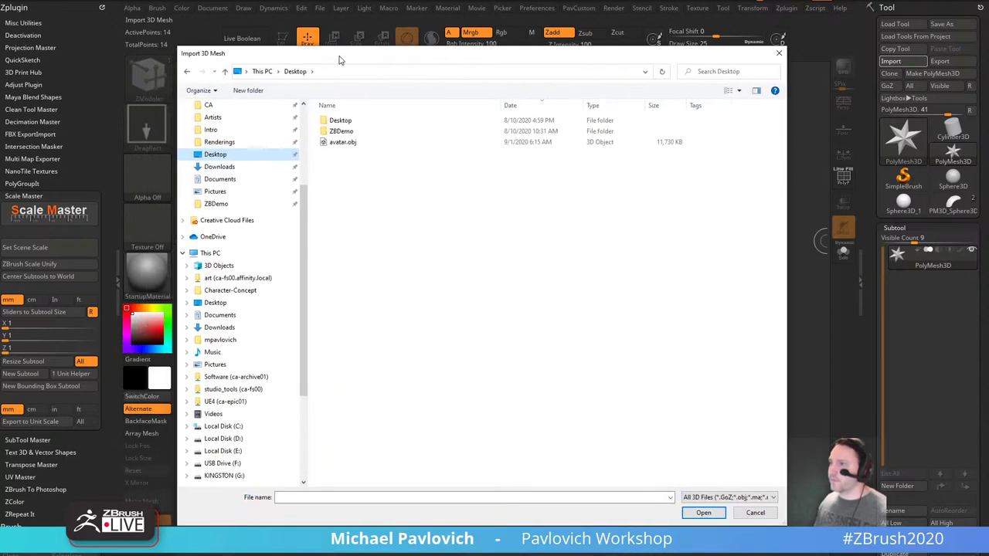
double_click(340, 145)
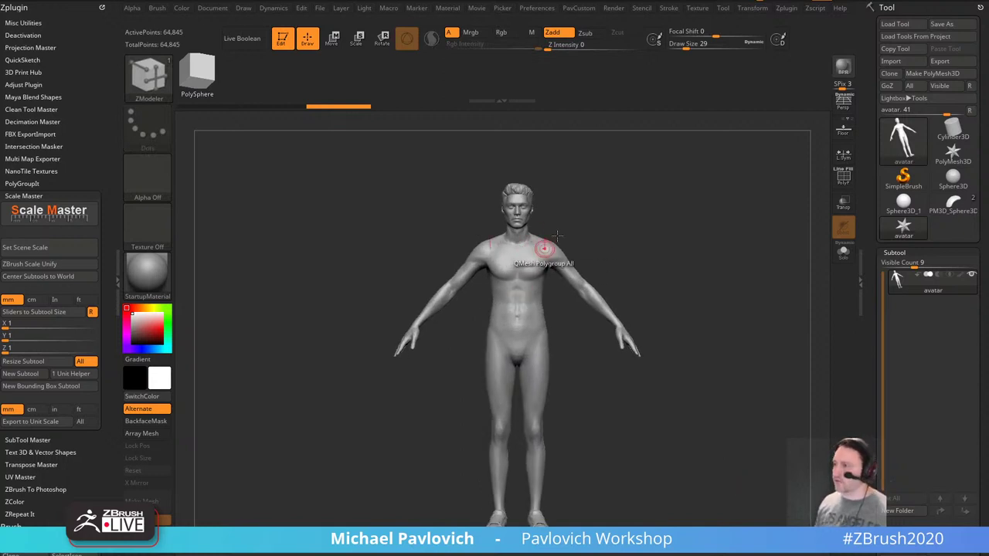
ctrl+right_drag(649, 236, 642, 267)
key(s)
mouse_move(570, 223)
mouse_down()
mouse_move(621, 226)
mouse_move(562, 227)
mouse_up()
alt+right_drag(584, 208, 569, 304)
key(s)
drag(603, 259, 624, 259)
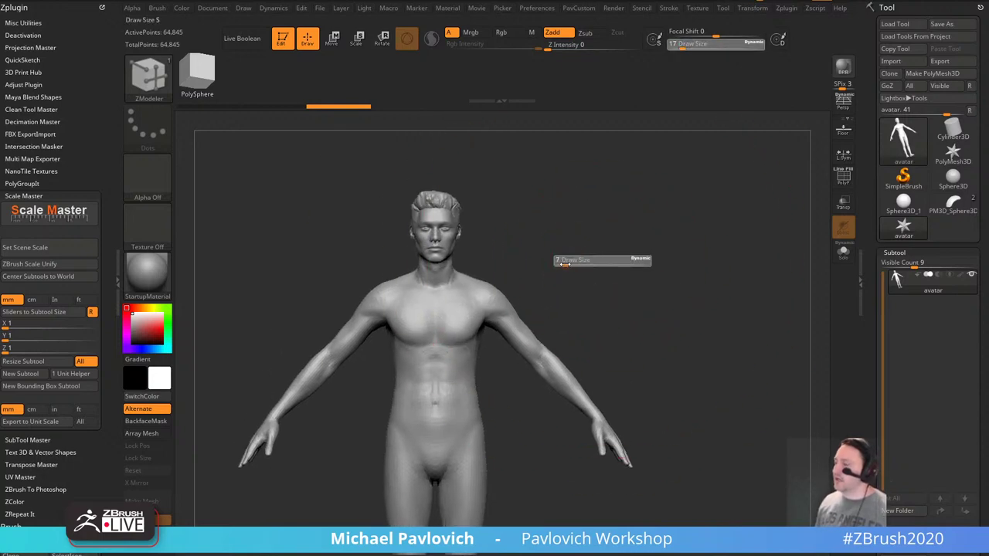
alt+right_drag(624, 259, 634, 230)
Examine the imported avatar's geometry Size values.
scroll(881, 301, down, 10)
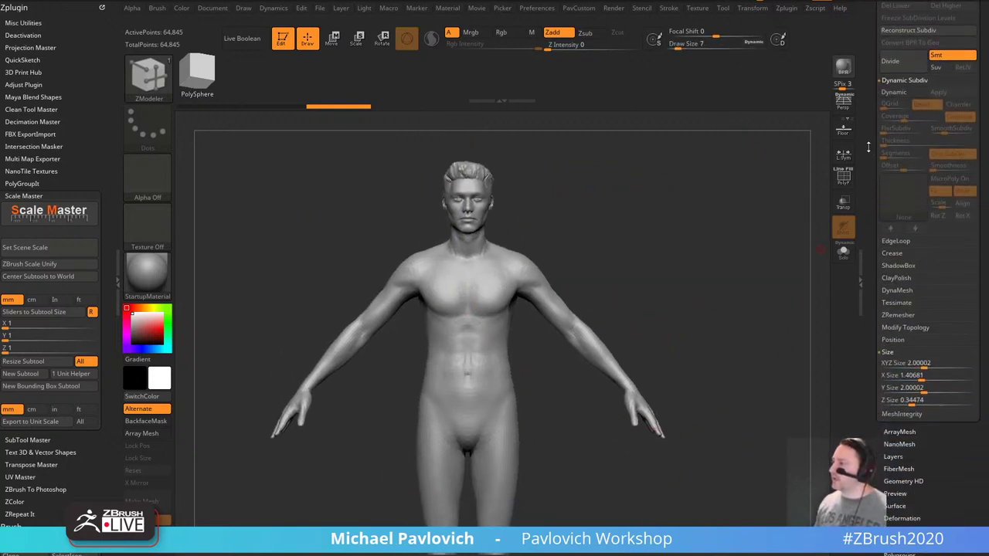
click(912, 294)
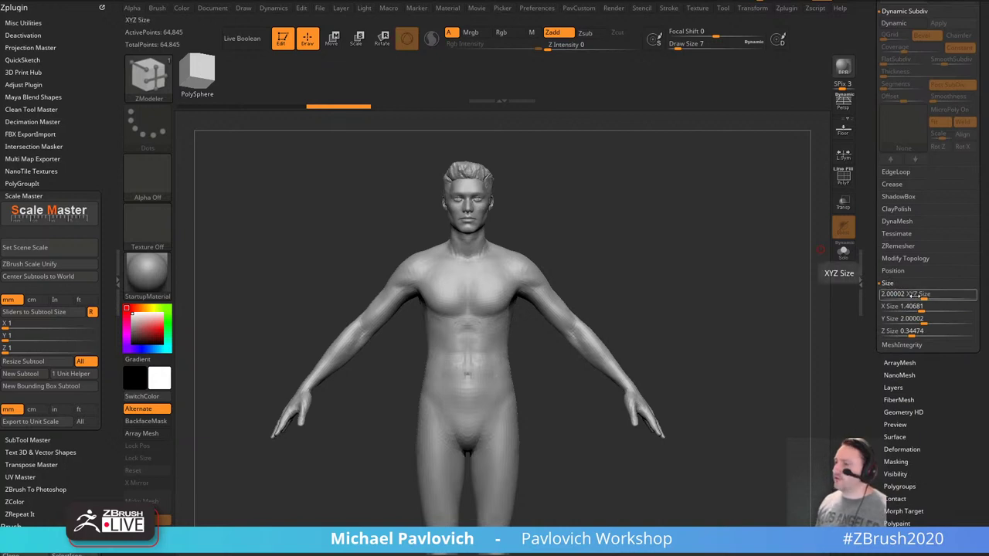
right_drag(701, 269, 693, 276)
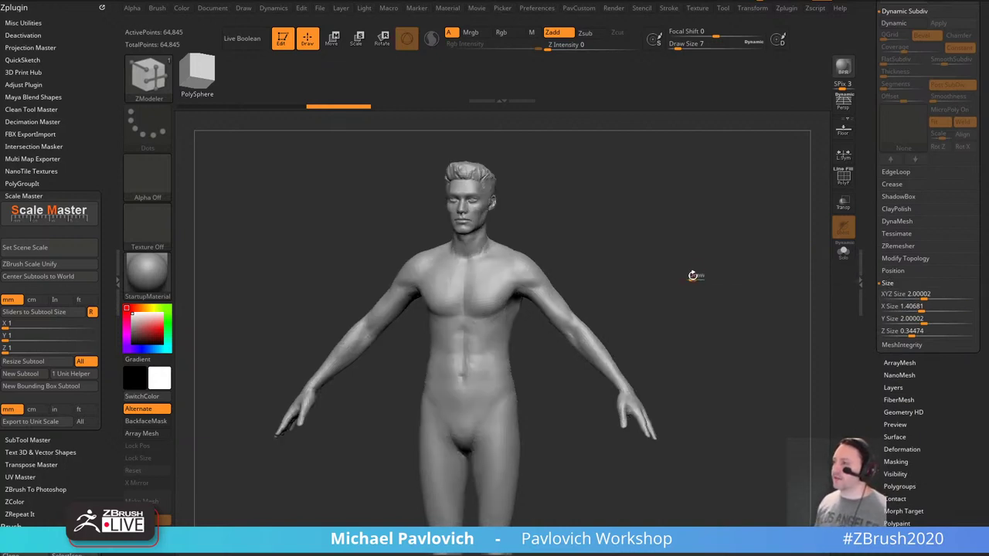
Set the draw size to 33, append a Cube3D subtool, and turn on transparency to compare it with the avatar.
key(s)
drag(693, 277, 702, 278)
ctrl+right_drag(735, 283, 743, 246)
scroll(928, 309, up, 10)
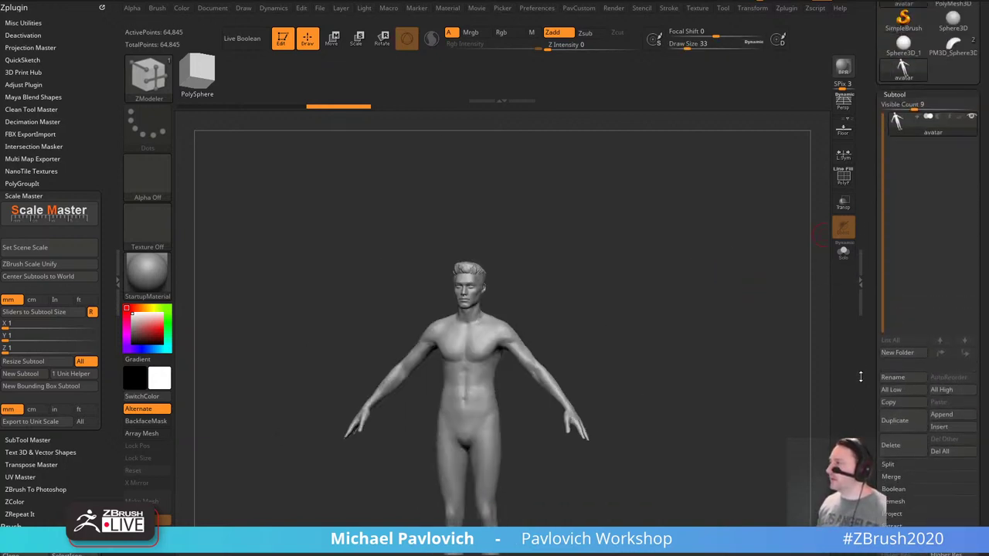
click(955, 415)
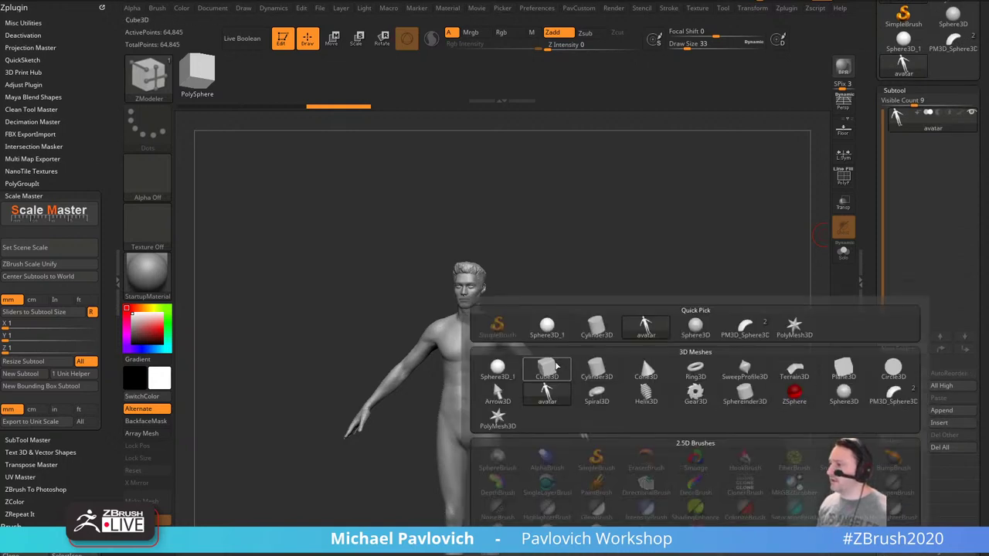
click(547, 369)
click(843, 204)
mouse_move(764, 269)
ctrl+right_down()
mouse_move(762, 252)
mouse_move(704, 268)
mouse_move(763, 257)
ctrl+right_up()
drag(764, 257, 647, 214)
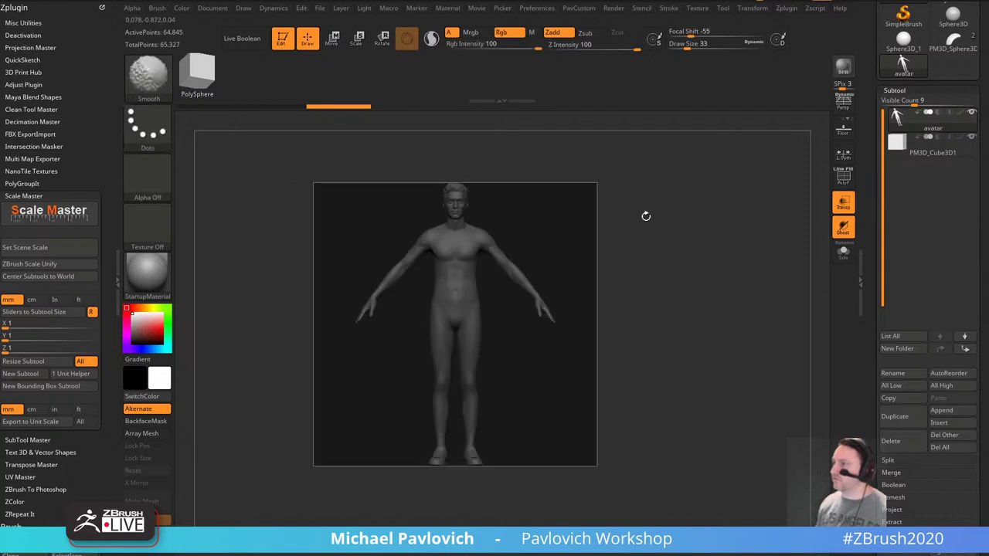
drag(744, 286, 747, 296)
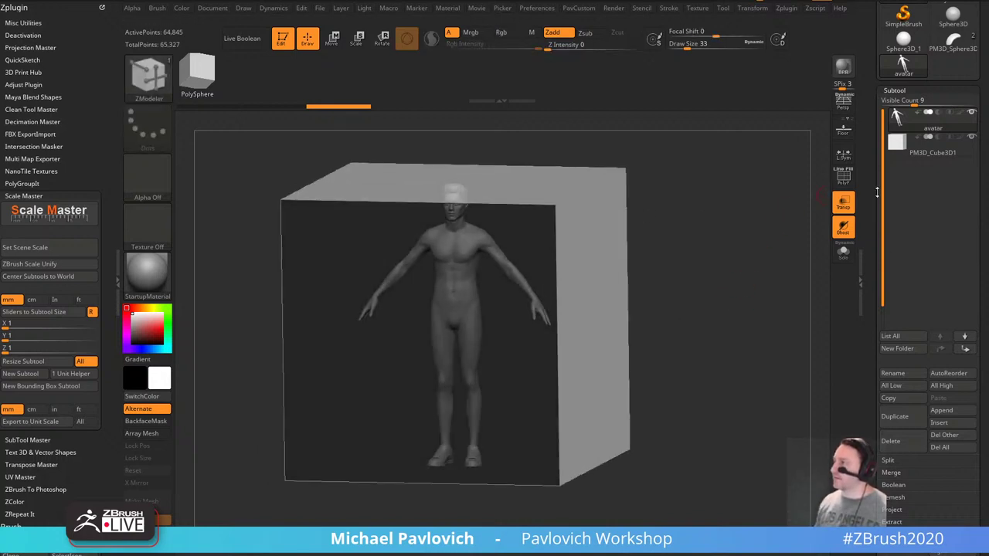
Delete the appended cube subtool and confirm the non-undoable operation.
click(918, 154)
drag(872, 185, 873, 151)
click(898, 410)
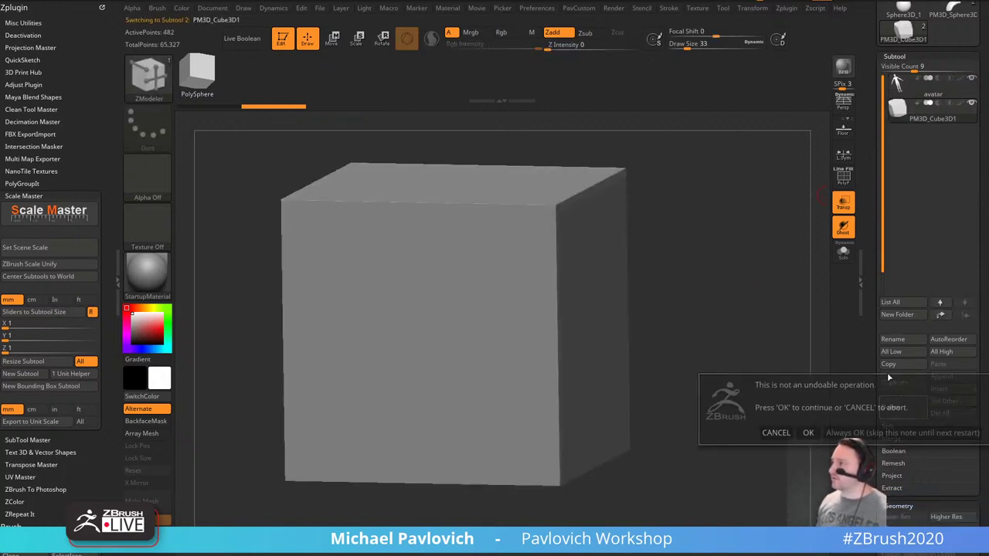
click(809, 433)
Inspect the avatar up close and as a whole, setting the draw size to 46.
alt+drag(700, 205, 701, 317)
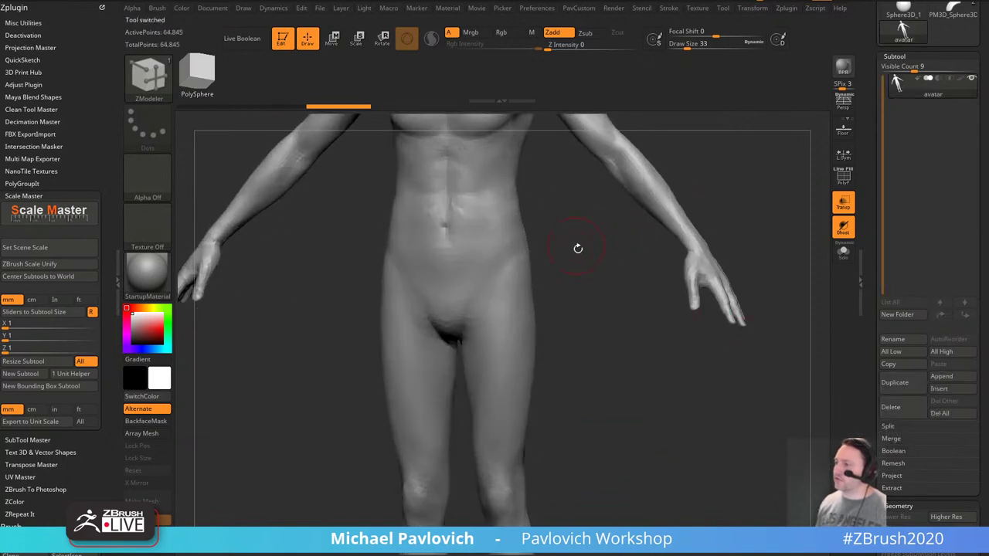
alt+drag(578, 247, 573, 425)
key(s)
drag(527, 285, 534, 285)
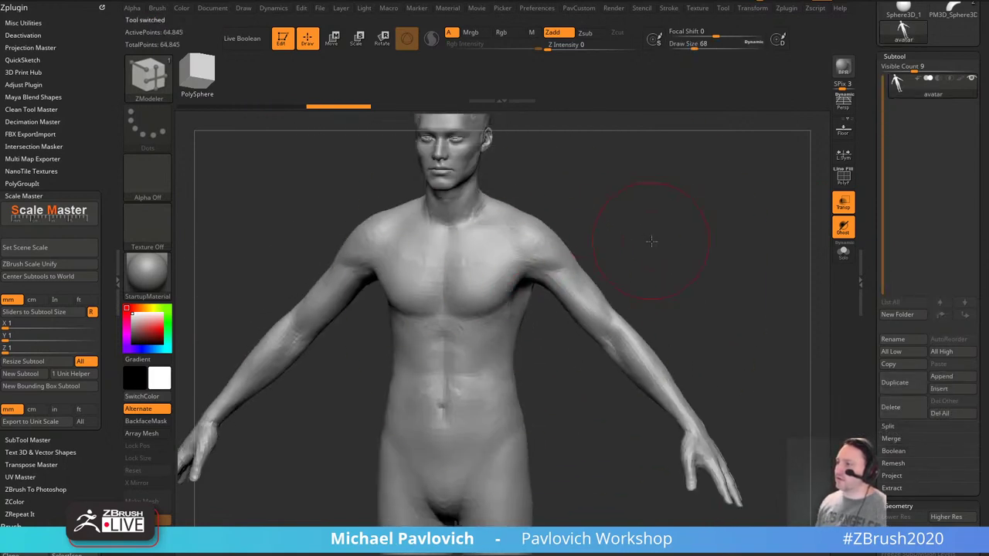
mouse_move(652, 239)
alt+mouse_down()
mouse_move(612, 225)
mouse_move(639, 187)
mouse_move(702, 258)
mouse_move(644, 289)
mouse_move(687, 286)
mouse_move(630, 371)
alt+mouse_up()
drag(620, 203, 629, 218)
key(s)
drag(629, 219, 644, 219)
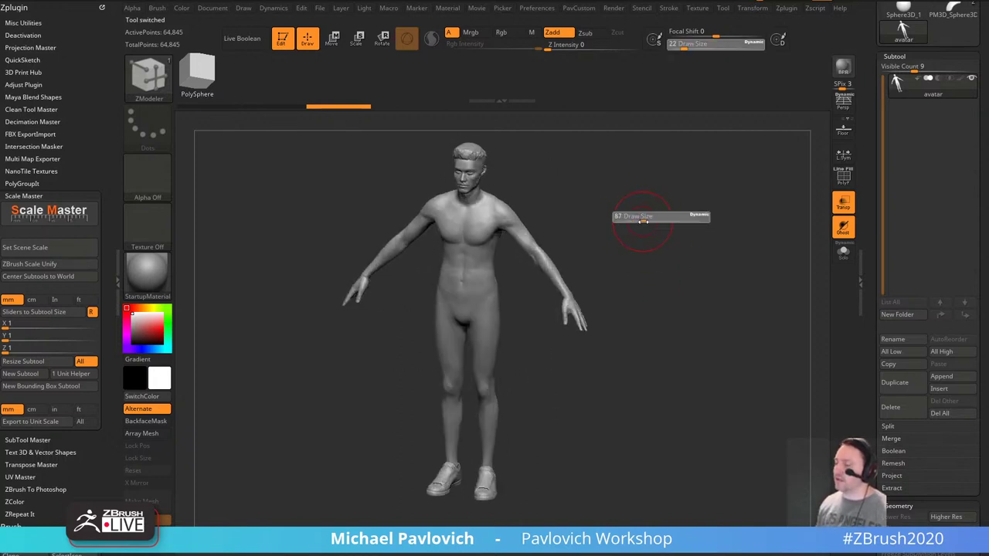
key(s)
drag(572, 198, 559, 198)
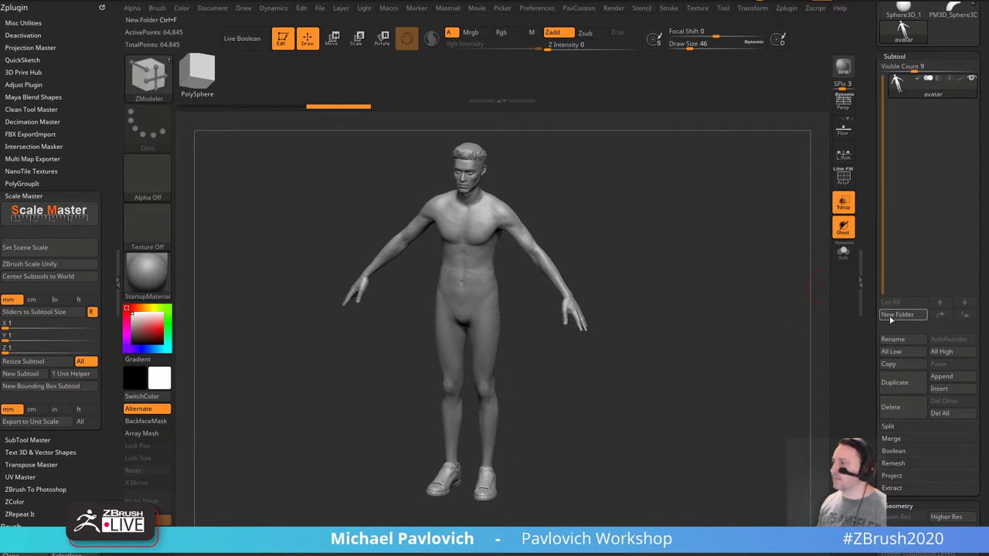
Compare the avatar's geometry Size values with its Export scale and offset values.
drag(883, 321, 885, 186)
scroll(884, 186, down, 1)
click(912, 260)
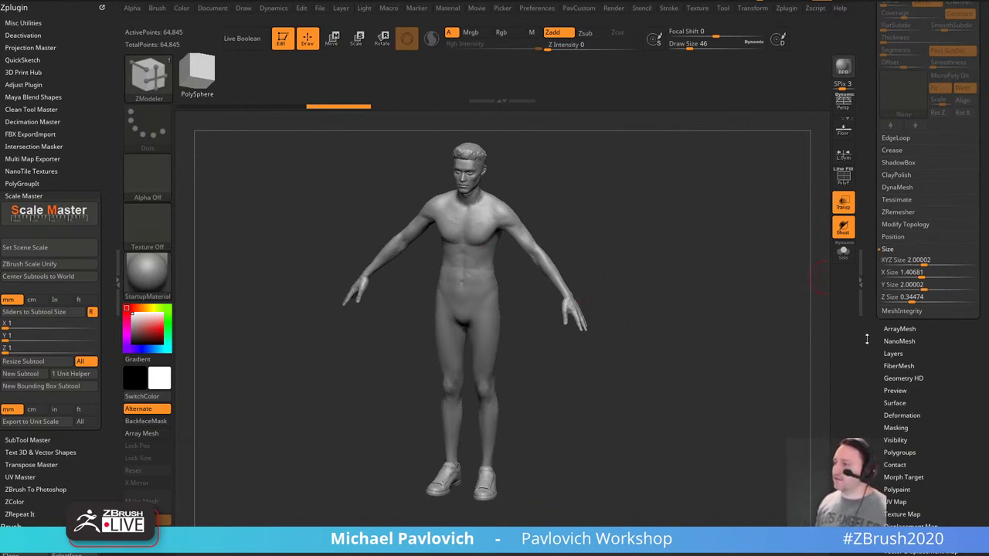
drag(870, 353, 864, 240)
click(896, 231)
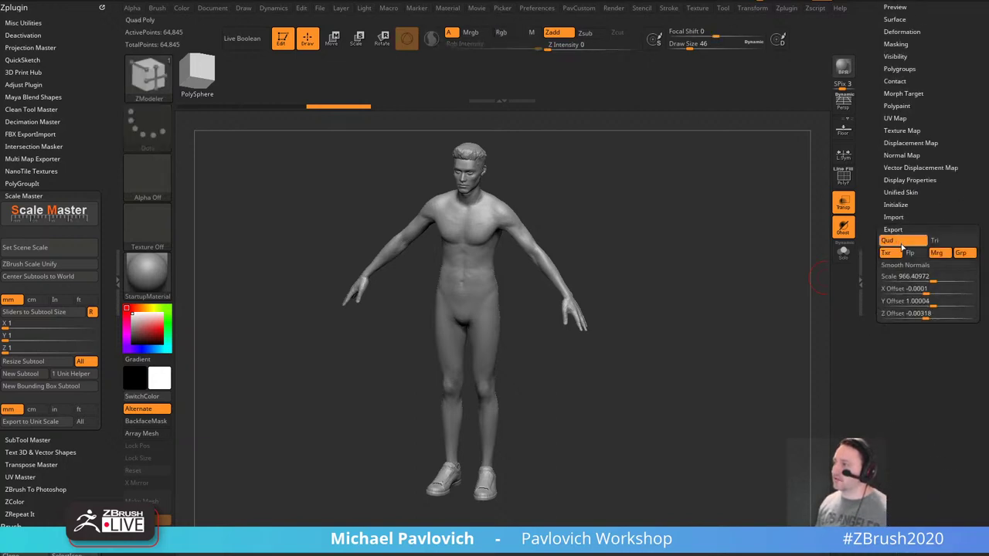
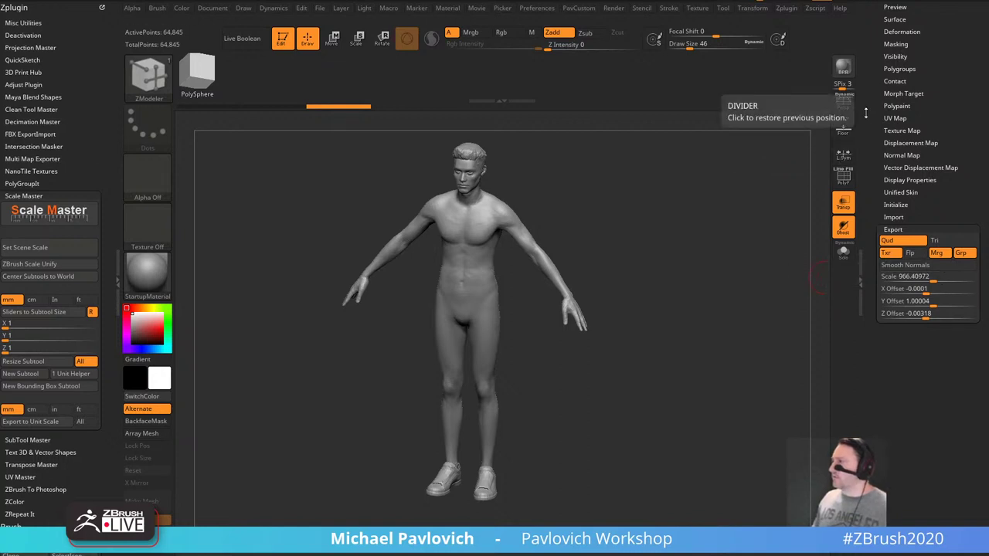
drag(872, 192, 872, 251)
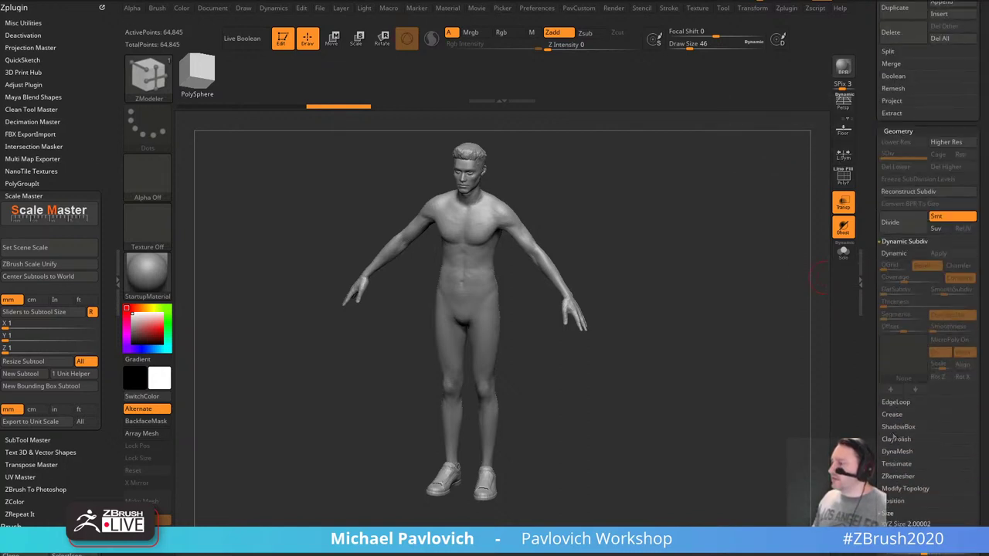
drag(876, 373, 875, 255)
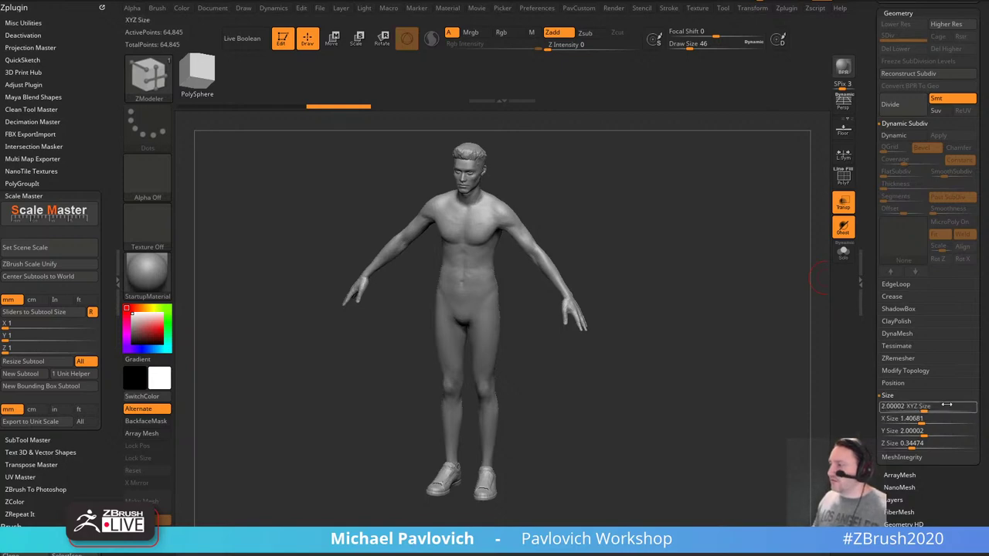
Load the Body_Male.ZTL tool from the CGMA base_bodies folder and show it facing front on the canvas.
scroll(865, 263, up, 10)
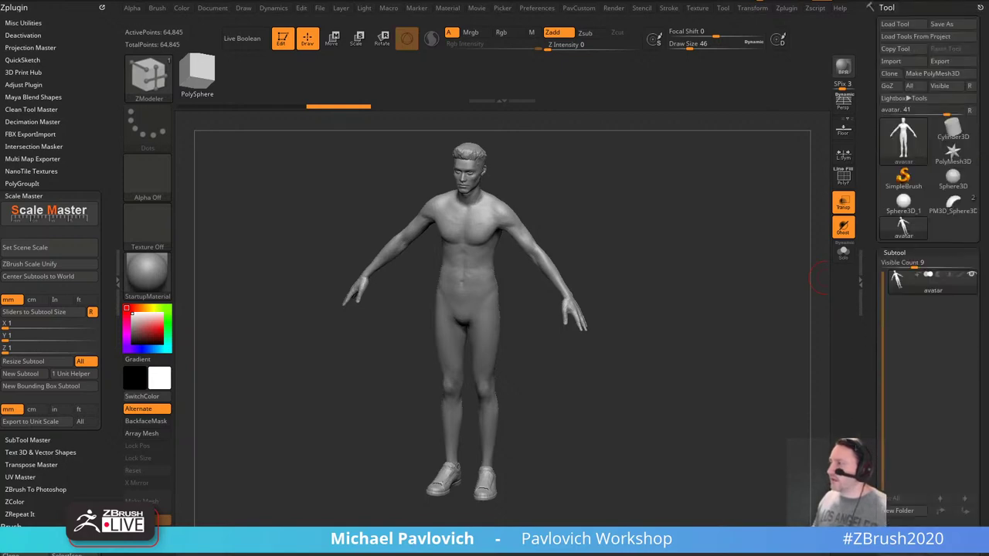
click(896, 24)
scroll(232, 222, up, 4)
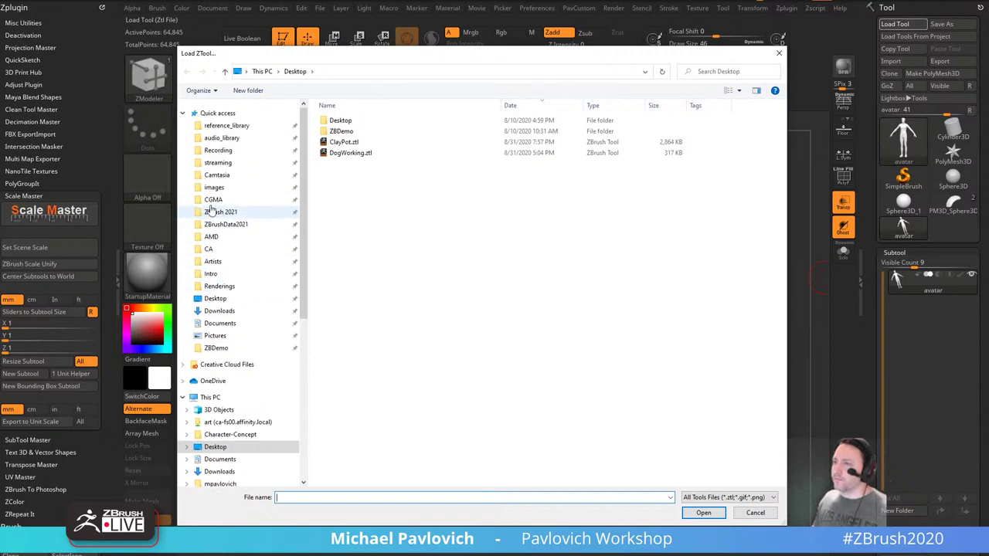
click(213, 199)
double_click(345, 143)
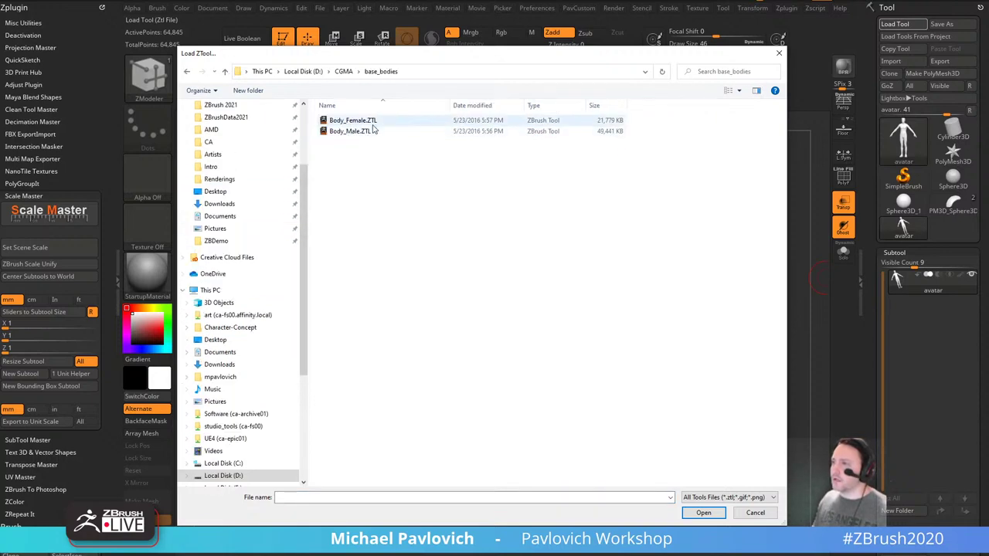
double_click(364, 131)
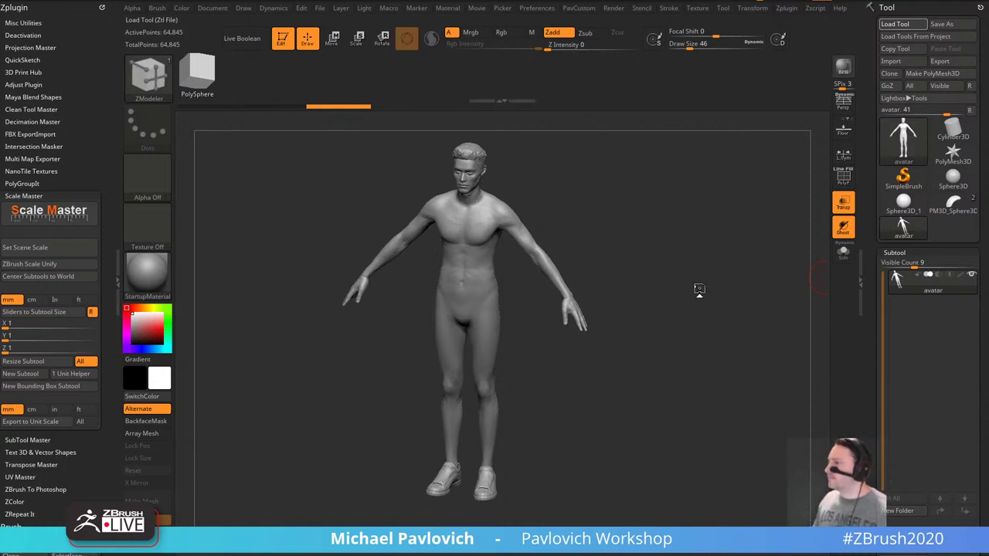
drag(688, 280, 763, 309)
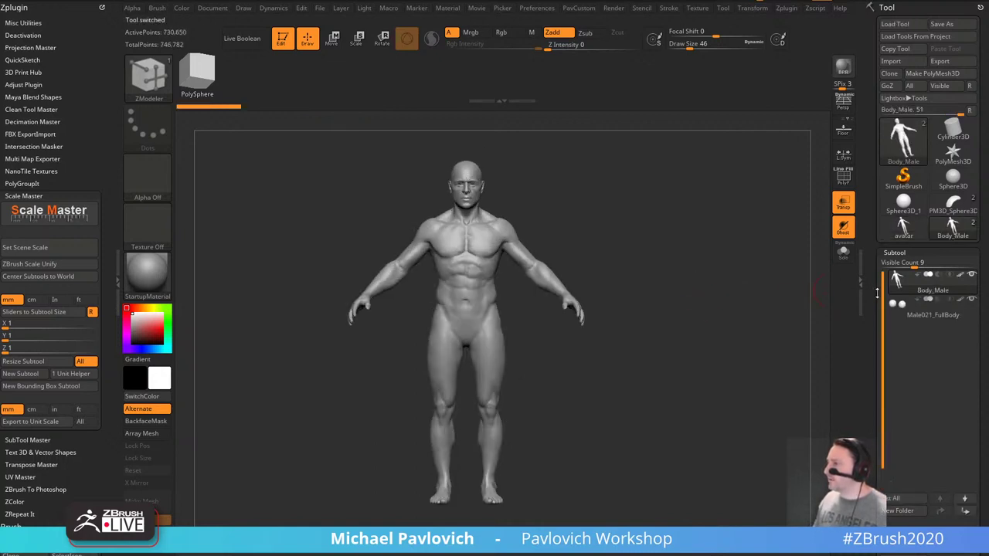
Check the Body_Male tool's geometry Size values and its Export scale and offset values.
drag(877, 292, 868, 131)
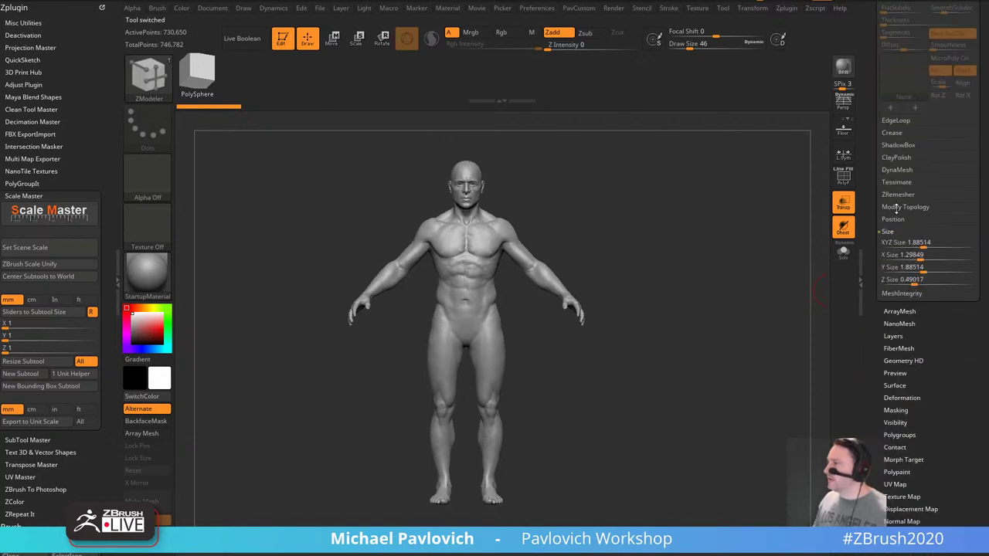
drag(864, 295, 863, 173)
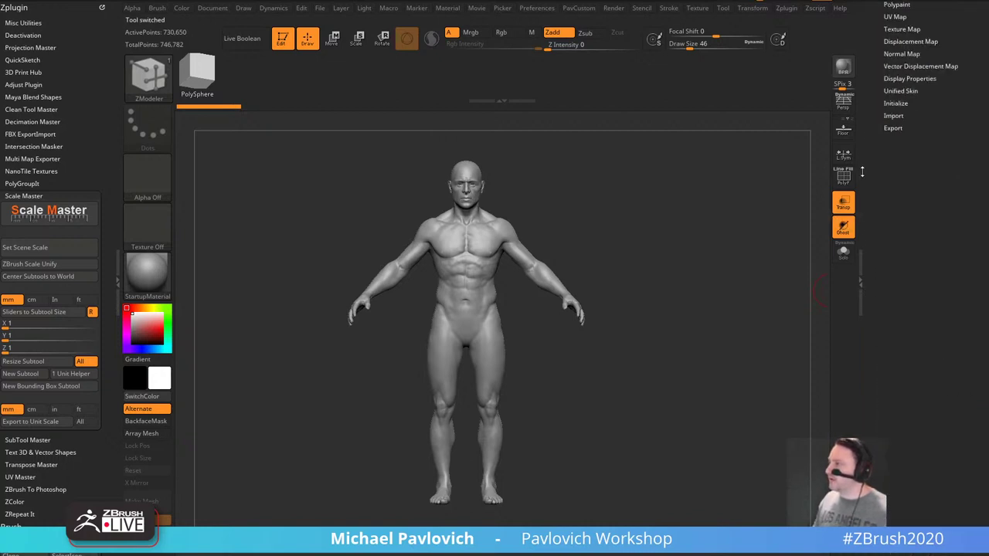
key(shift)
click(893, 129)
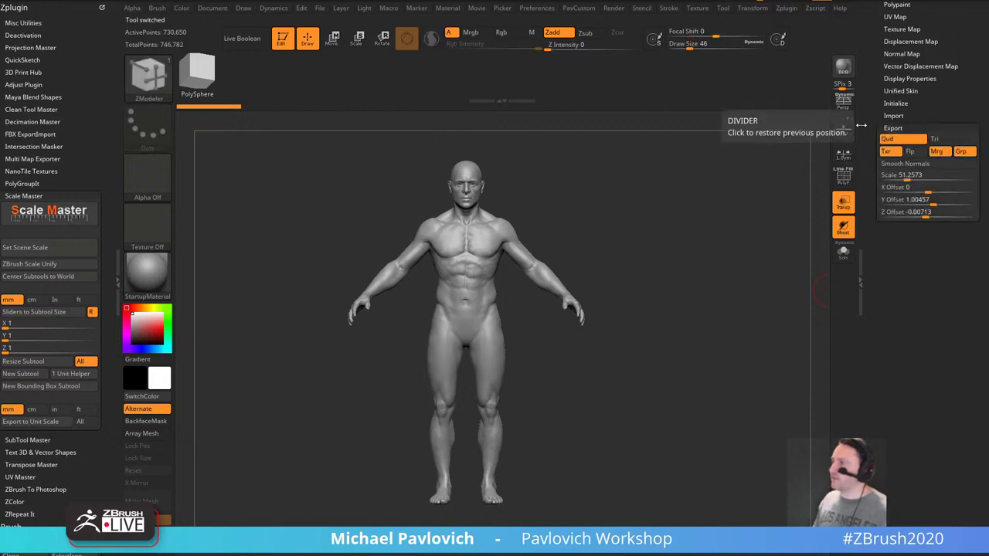
Switch to the avatar tool and append Body_Male to it as a subtool.
drag(864, 128, 872, 290)
click(900, 234)
click(939, 210)
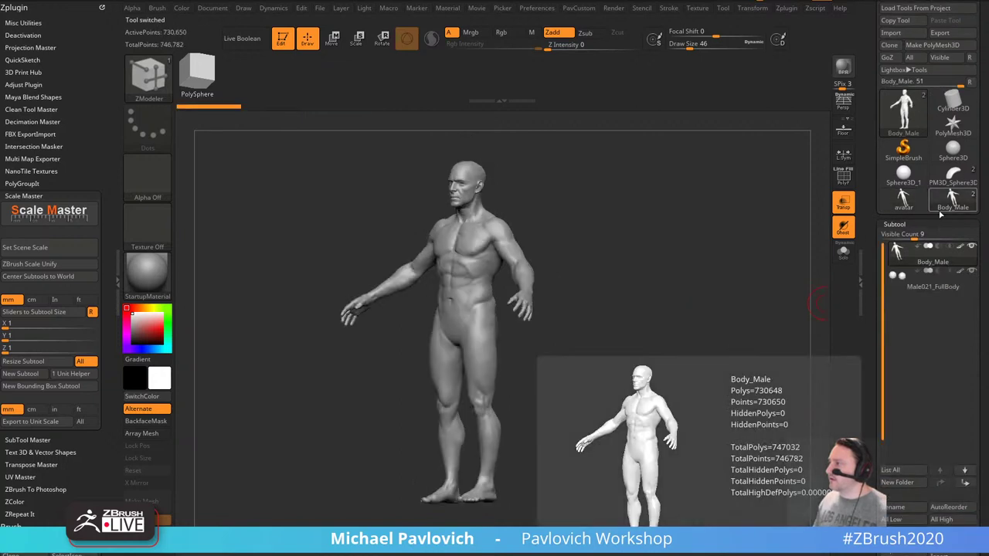
click(901, 204)
scroll(888, 255, down, 10)
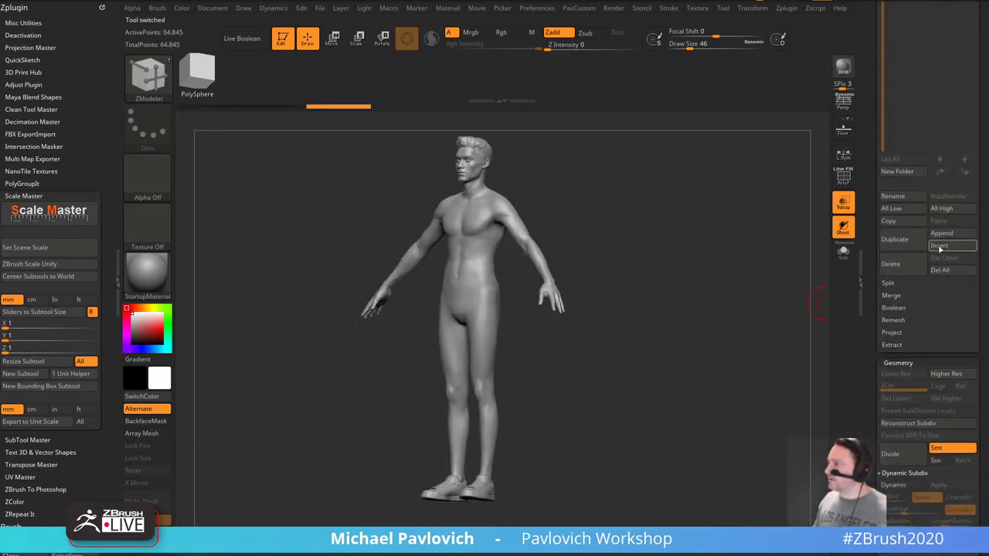
click(941, 234)
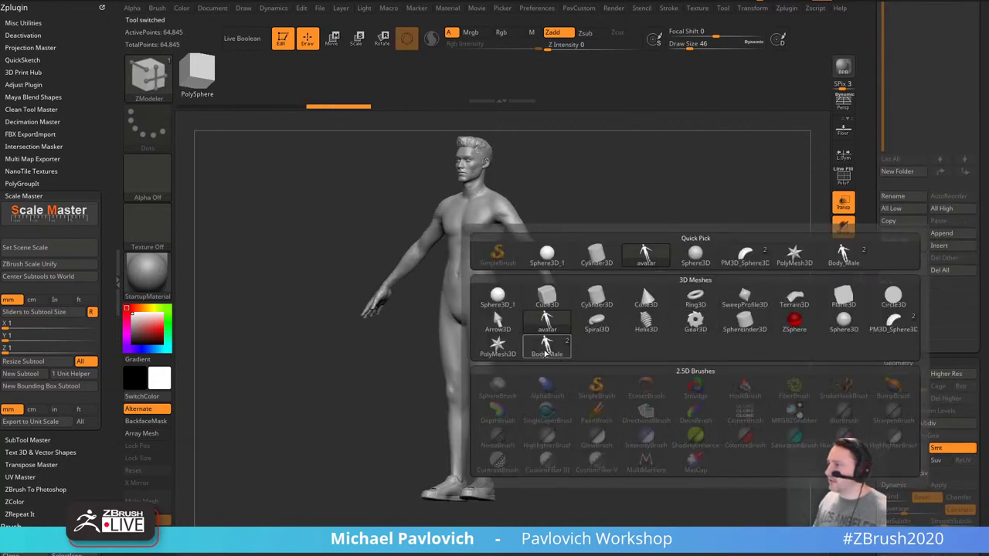
click(547, 345)
Turn off transparency and compare the tiny appended body with the full avatar from the front.
shift+drag(669, 342, 680, 355)
alt+drag(680, 355, 707, 452)
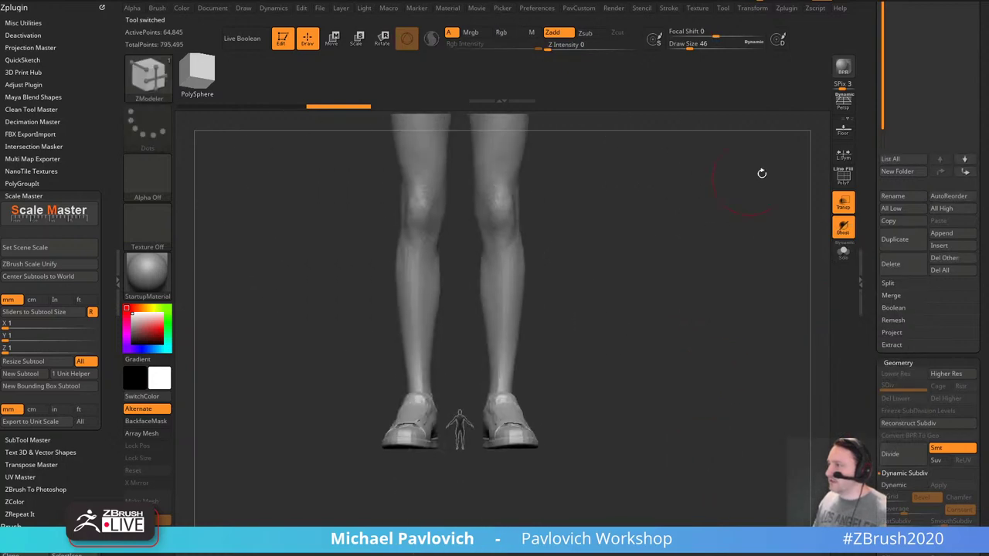
click(841, 204)
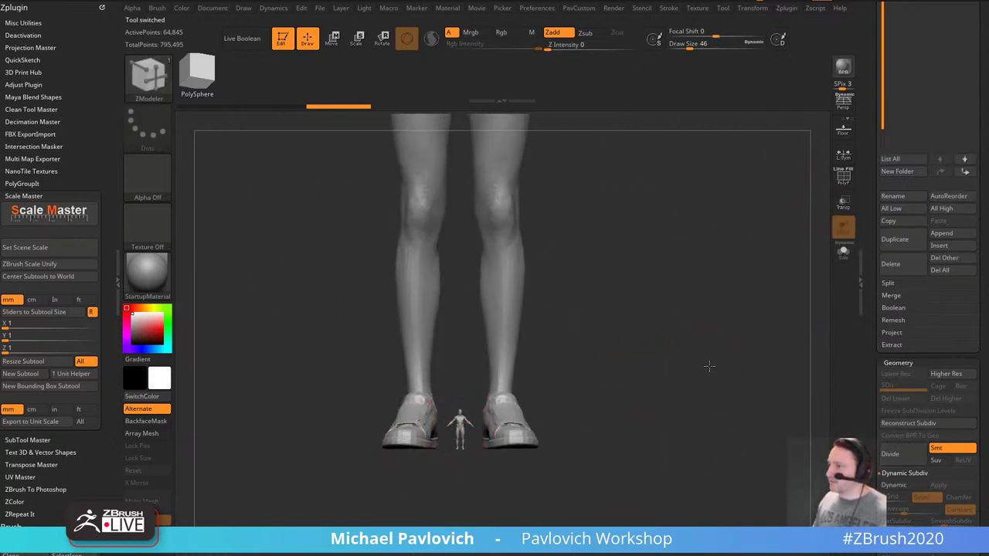
key(f)
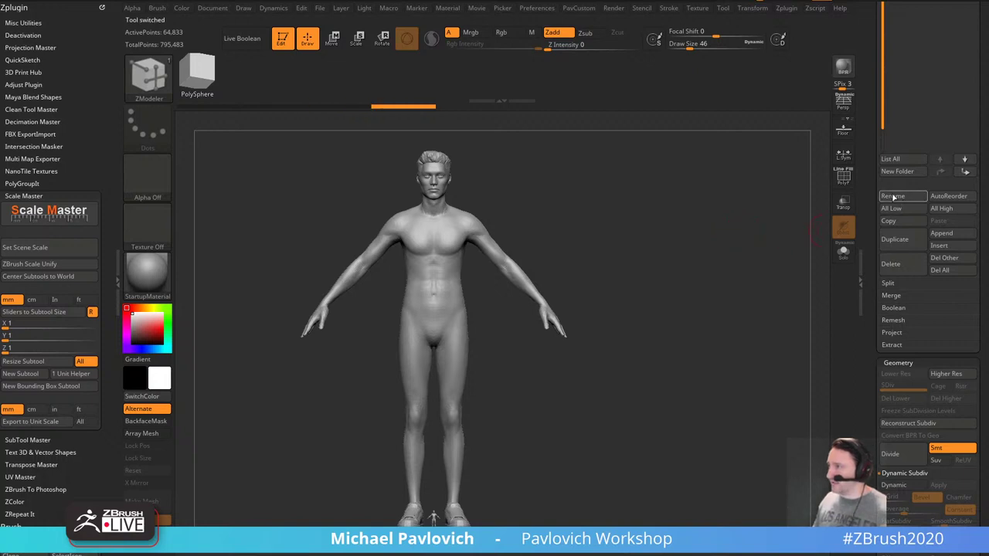
Switch to the Body_Male tool and set the draw size to 239.
drag(877, 171, 886, 310)
click(952, 226)
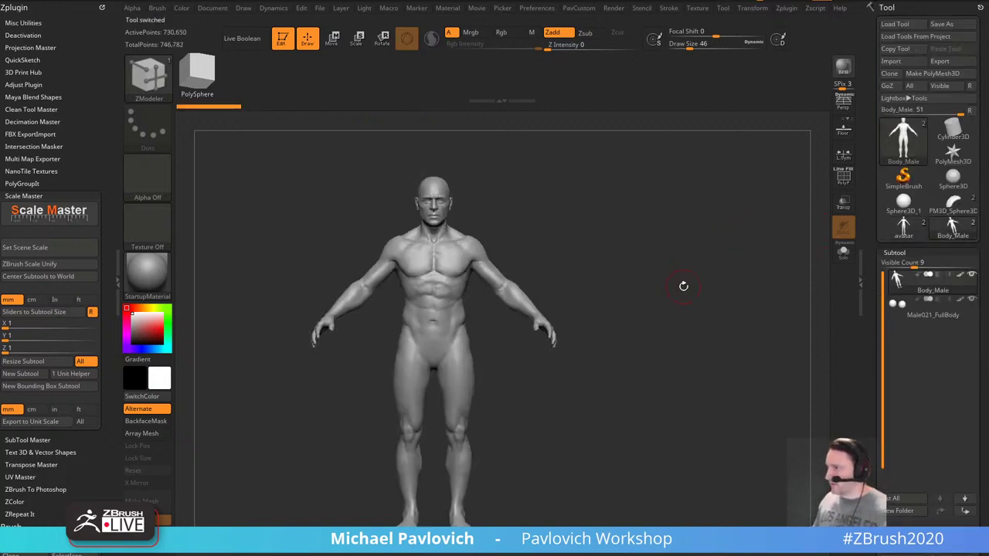
key(s)
mouse_move(495, 240)
mouse_down()
mouse_move(544, 244)
mouse_move(488, 247)
mouse_move(513, 246)
mouse_up()
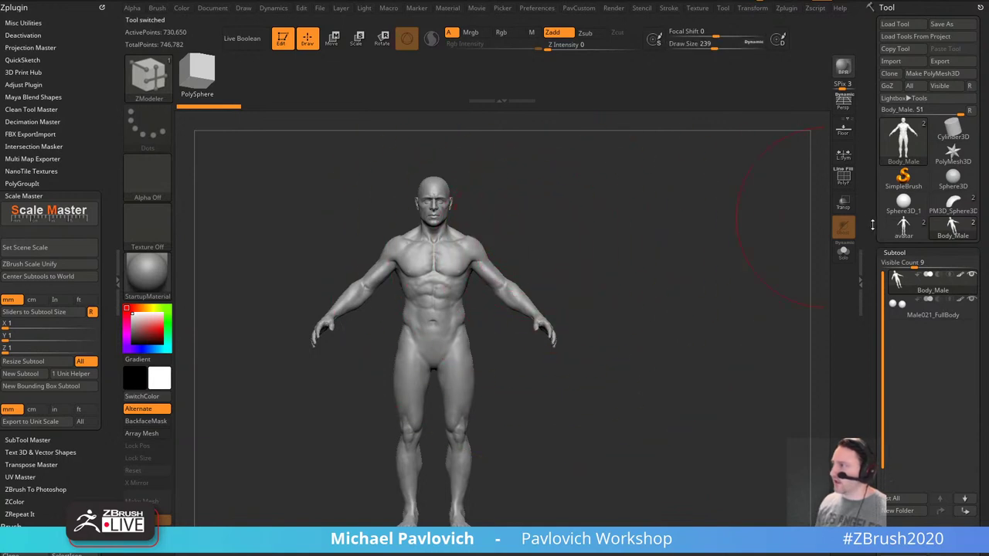
Switch back to the avatar tool and delete its avatar subtool, keeping only the small male body.
click(903, 225)
alt+drag(755, 340, 758, 292)
scroll(918, 451, down, 4)
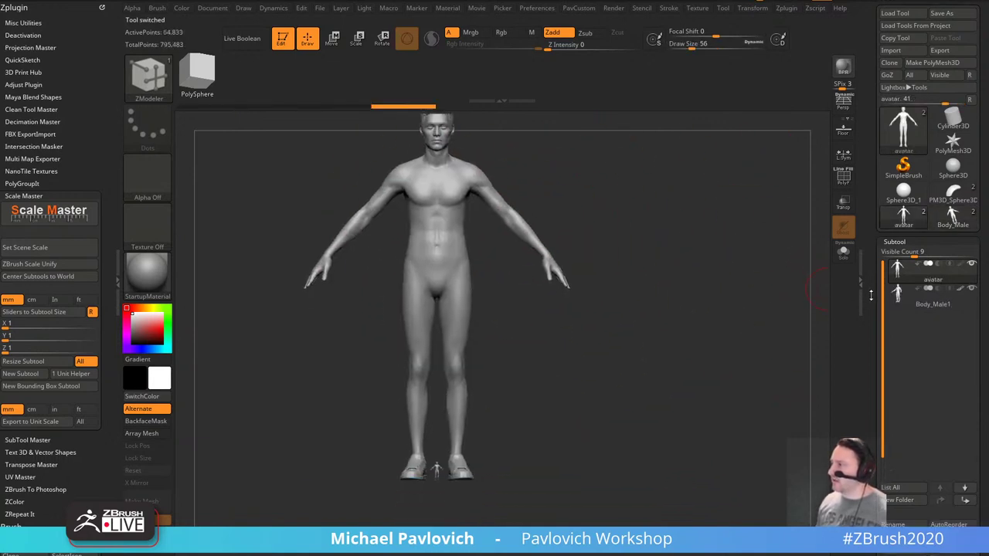
click(891, 513)
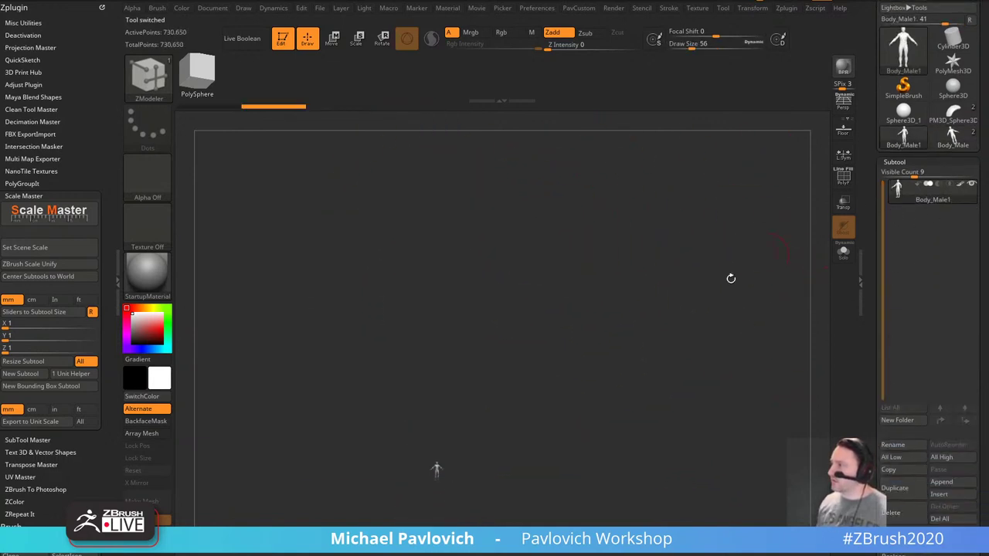
Frame the remaining small body and reduce the draw size to 1.
key(f)
key(s)
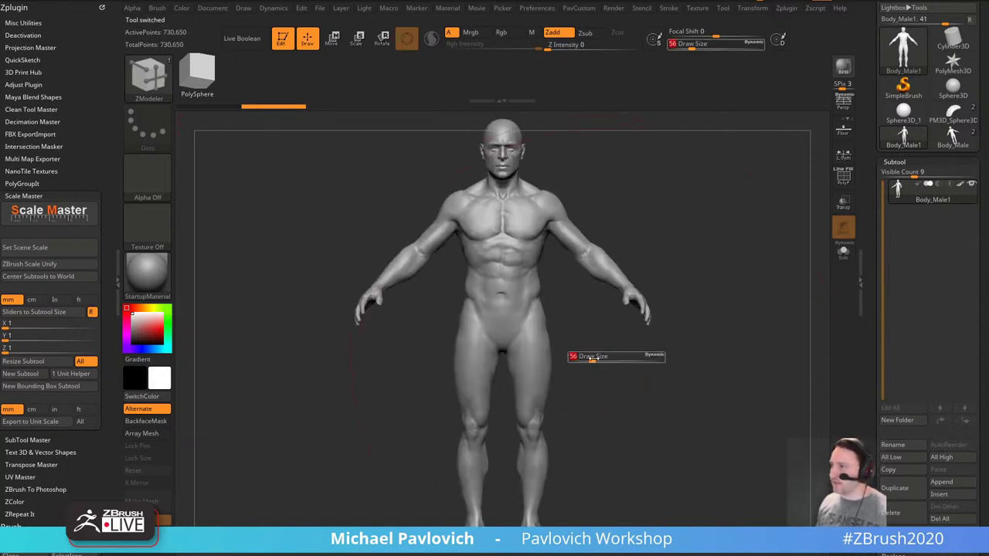
drag(592, 358, 547, 359)
alt+drag(627, 188, 679, 345)
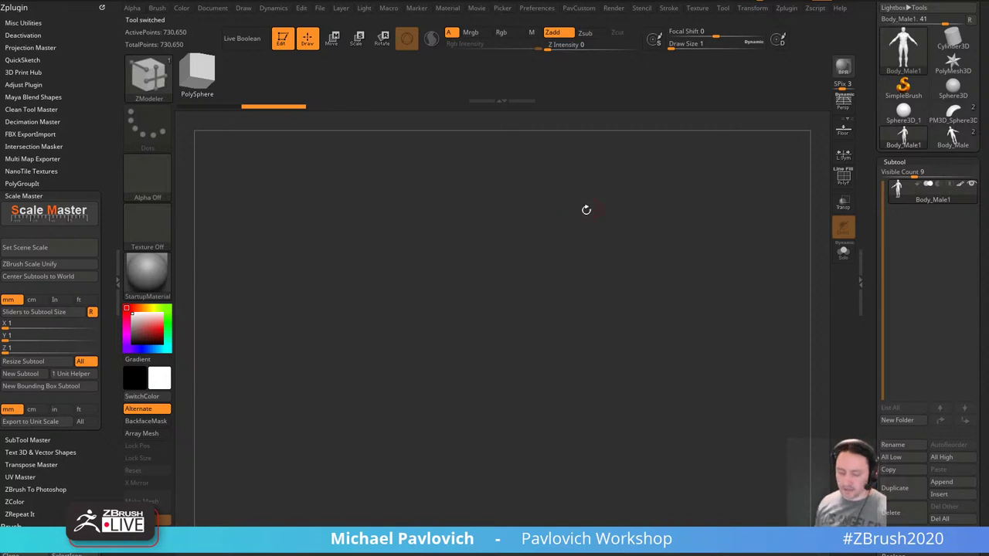
Select the Standard brush and bring the body's face into a close front view to judge the brush size.
key(f)
key(b)
key(s)
key(t)
key(s)
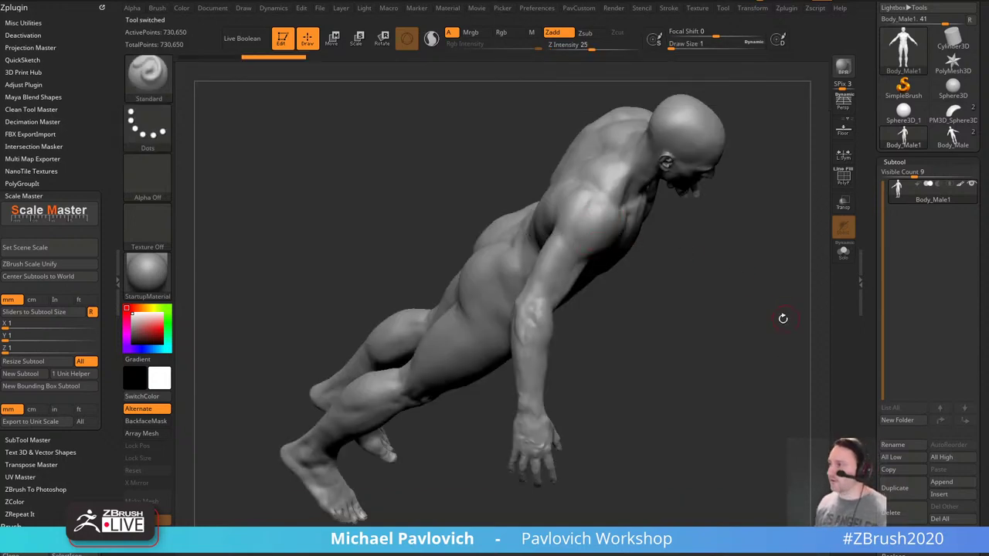
shift+drag(783, 319, 602, 237)
mouse_move(649, 187)
alt+mouse_down()
mouse_move(630, 271)
mouse_move(612, 257)
alt+mouse_up()
key(s)
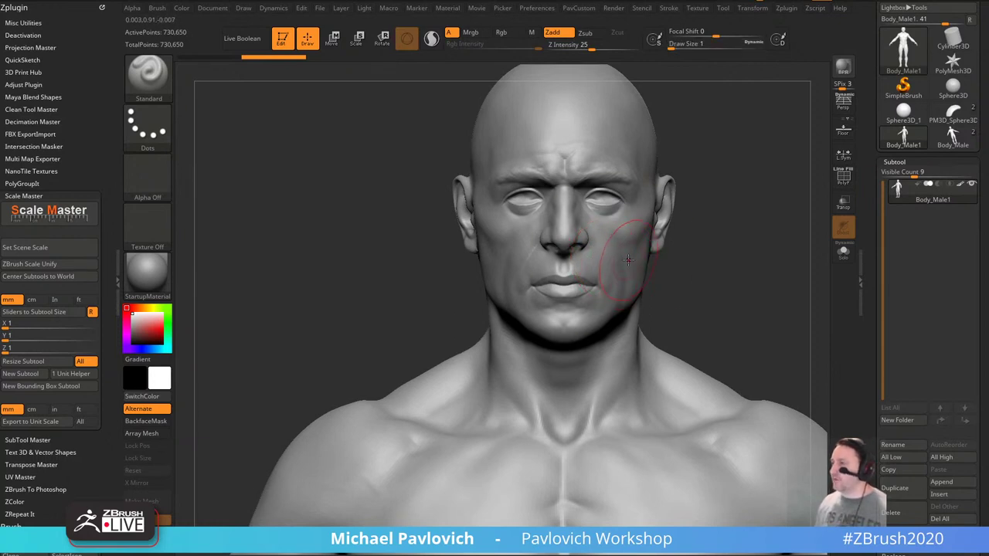
Expand the Draw section of the preferences.
click(537, 9)
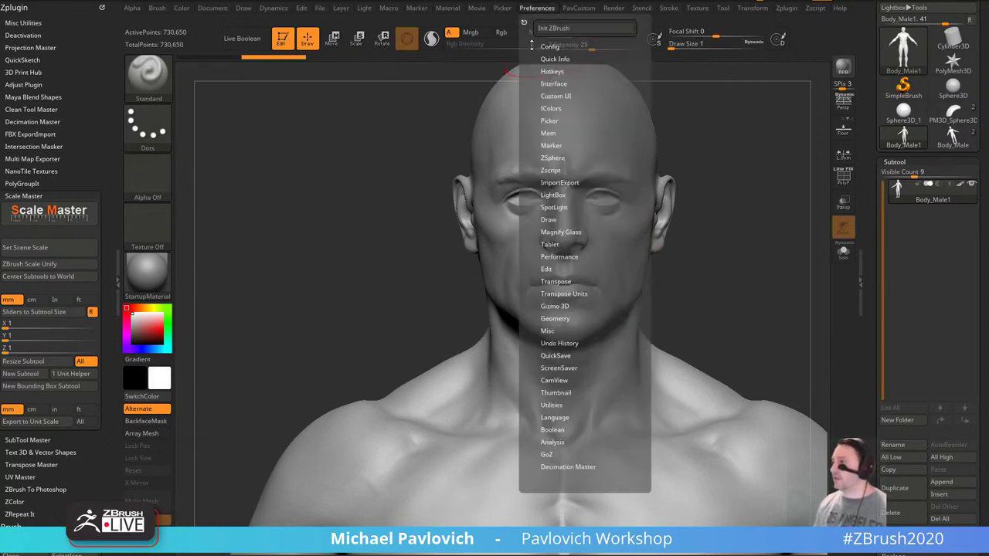
key(shift)
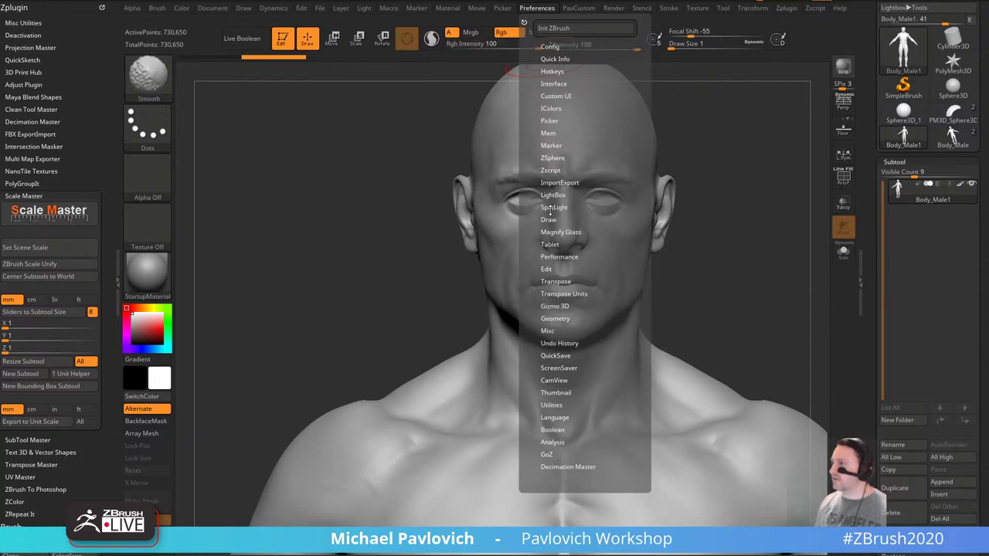
click(548, 220)
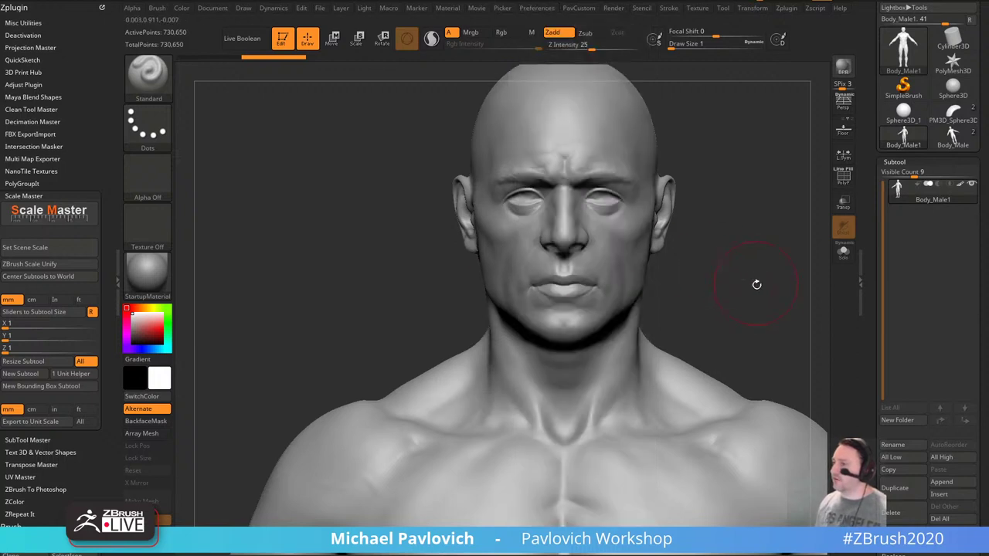
Set the draw size to 1 with the head and torso in view.
alt+drag(756, 283, 611, 238)
text(s)
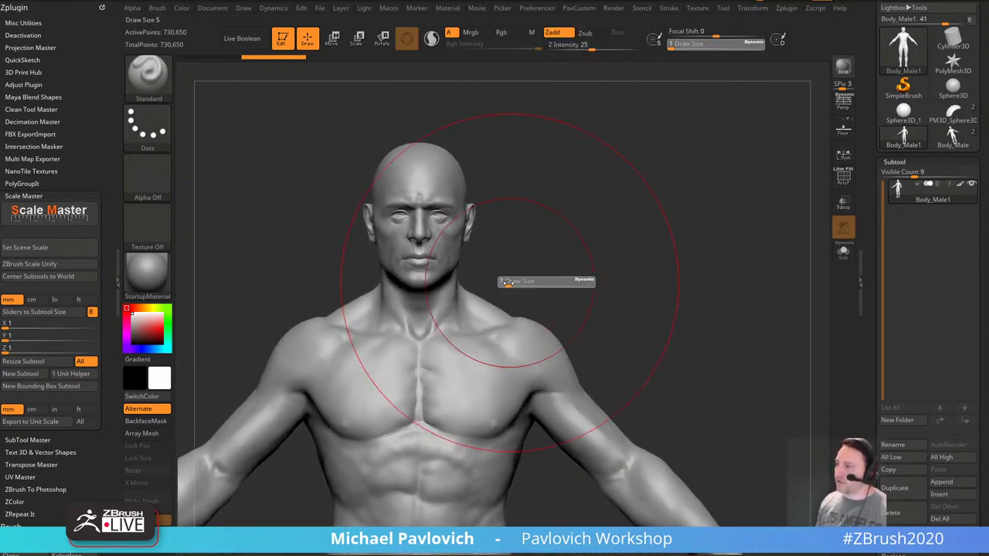
text(1)
key(Return)
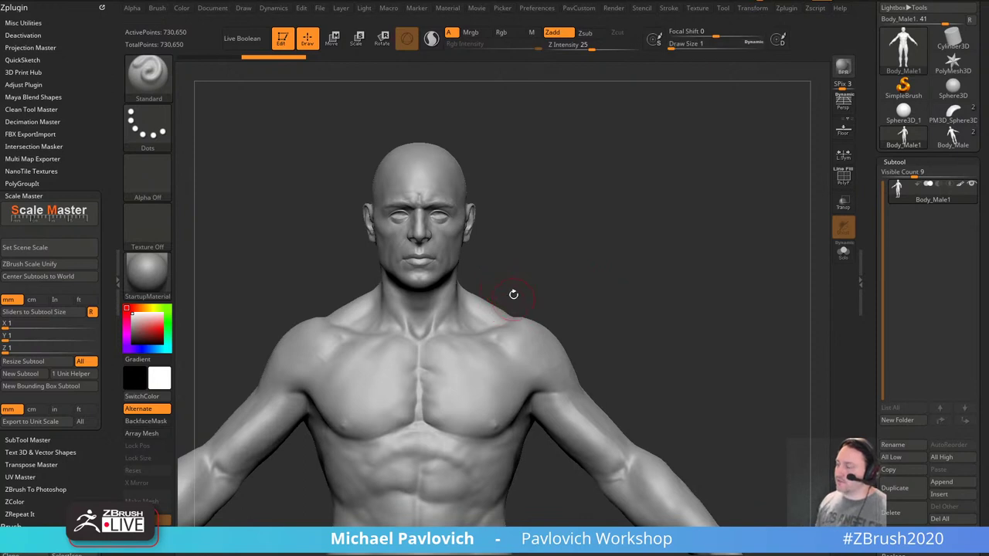
Set the Dynamic Brush Scale to 0.1 in the draw preferences.
click(533, 9)
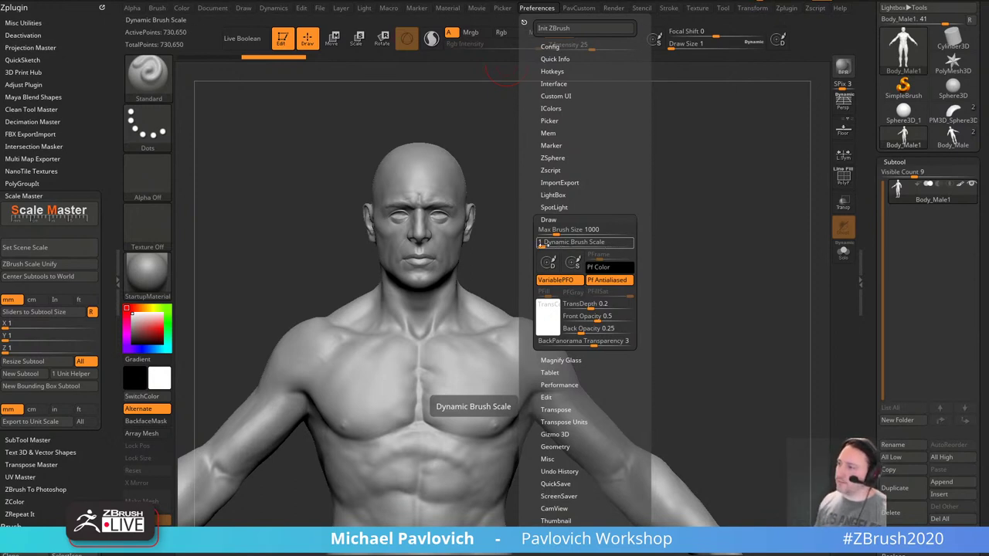
click(544, 246)
text(.1)
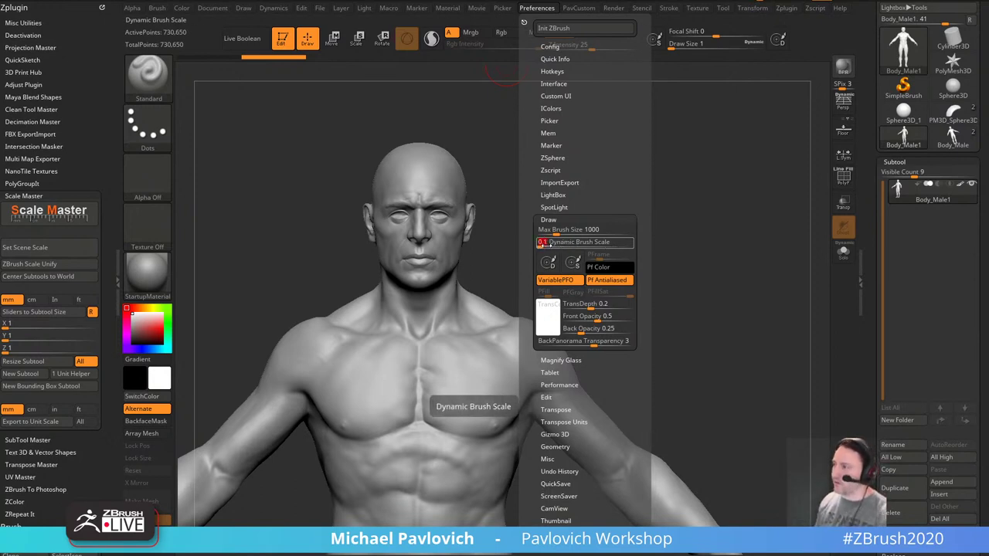
key(Return)
Check the rescaled brush cursor and its draw size against the face up close.
alt+drag(566, 209, 586, 286)
key(s)
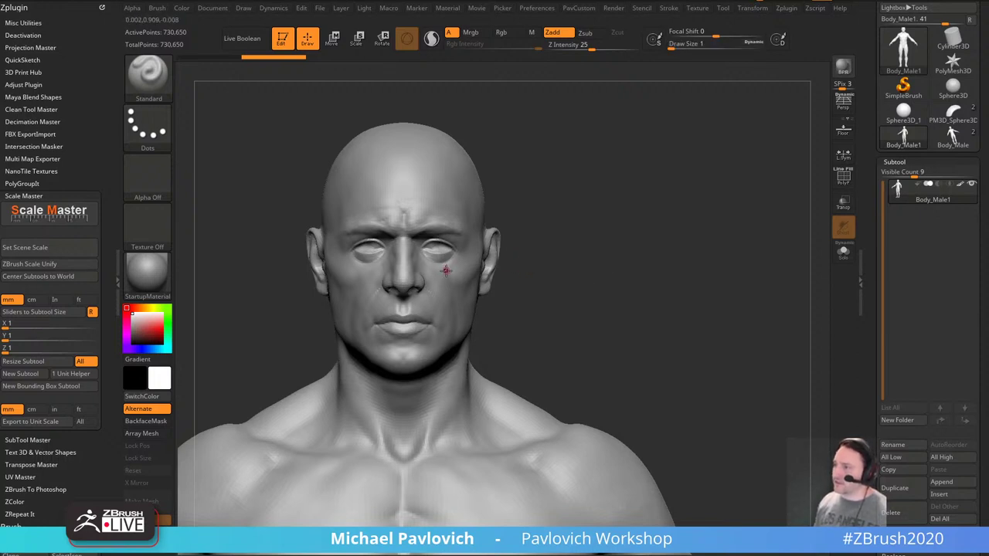
key(s)
mouse_move(446, 276)
mouse_down()
mouse_move(477, 277)
mouse_move(443, 278)
mouse_up()
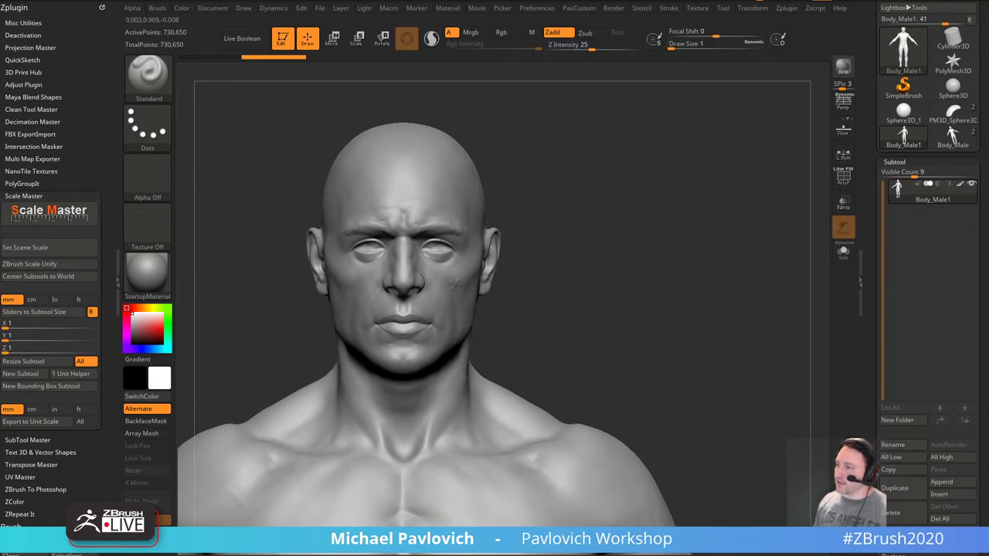
Check the small body's XYZ, X, Y and Z values in the geometry Size settings.
alt+drag(607, 278, 679, 171)
drag(871, 306, 862, 171)
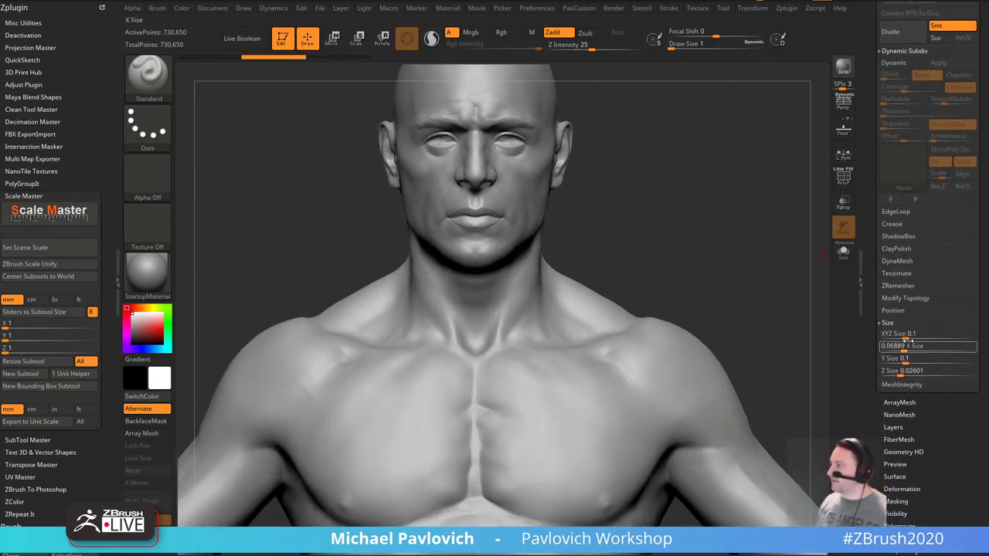
mouse_move(732, 272)
alt+mouse_down()
mouse_move(727, 287)
mouse_move(760, 278)
mouse_move(711, 267)
mouse_move(761, 301)
alt+mouse_up()
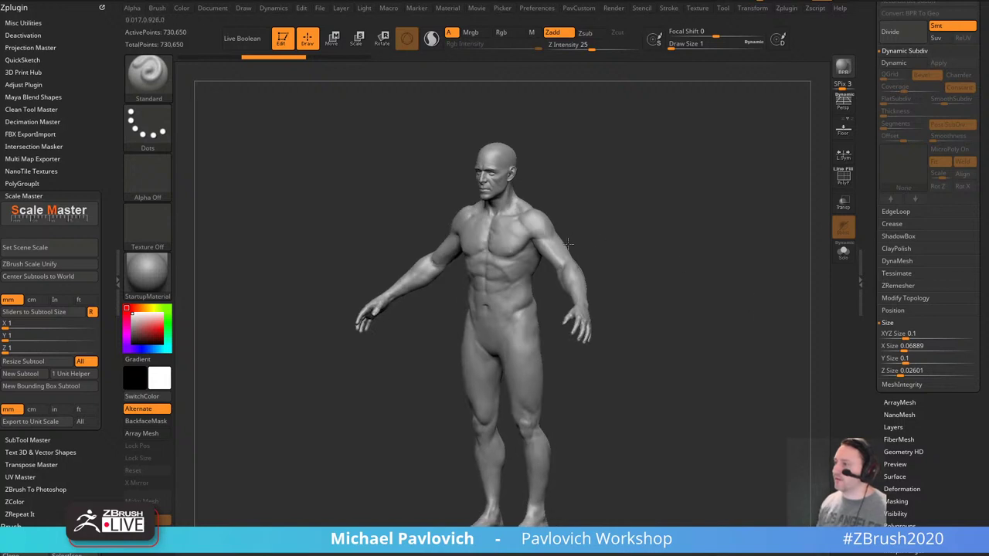
Set the draw size to 17 for the small body.
key(s)
mouse_move(586, 246)
mouse_down()
mouse_move(641, 248)
mouse_move(616, 253)
mouse_up()
key(s)
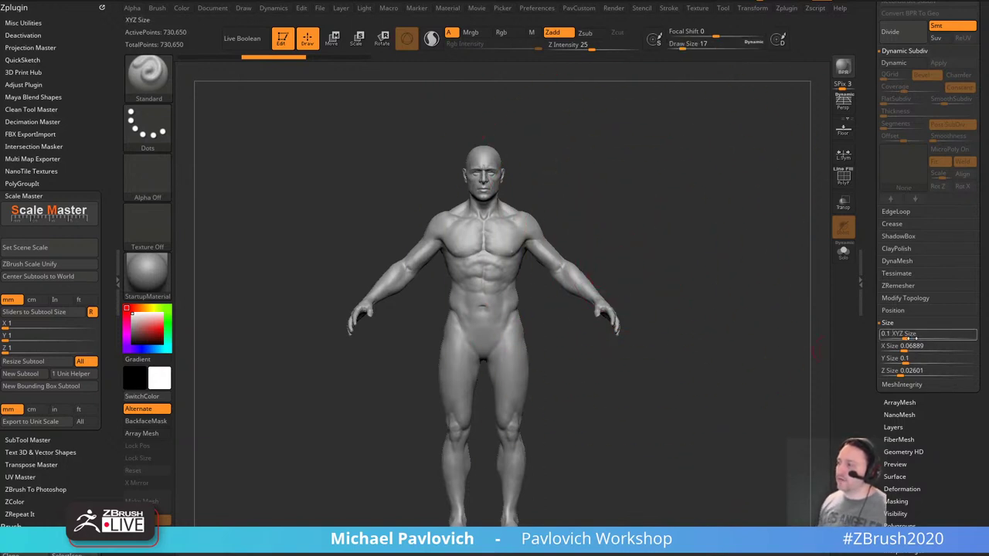
Apply the Unify deformation to the small male body.
drag(762, 392, 759, 399)
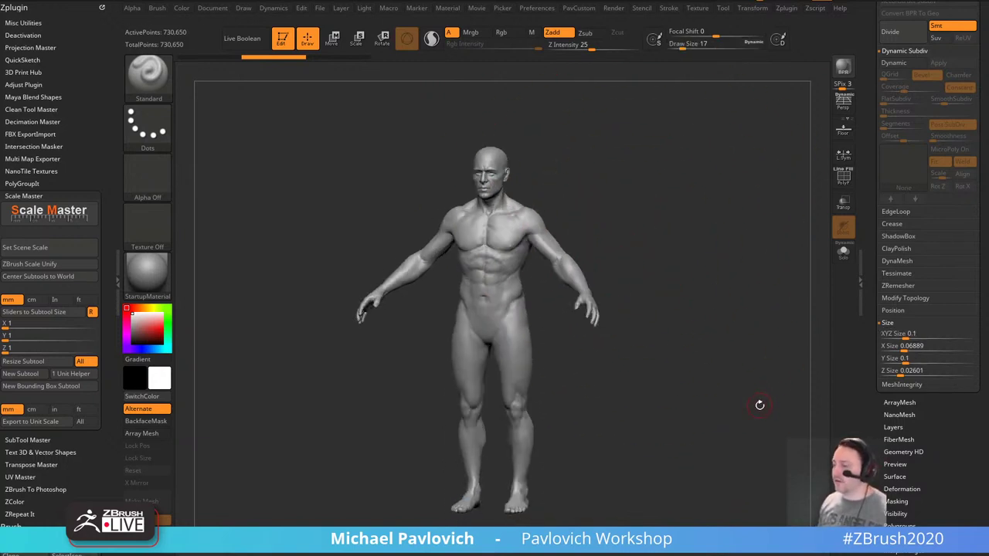
shift+drag(655, 270, 744, 263)
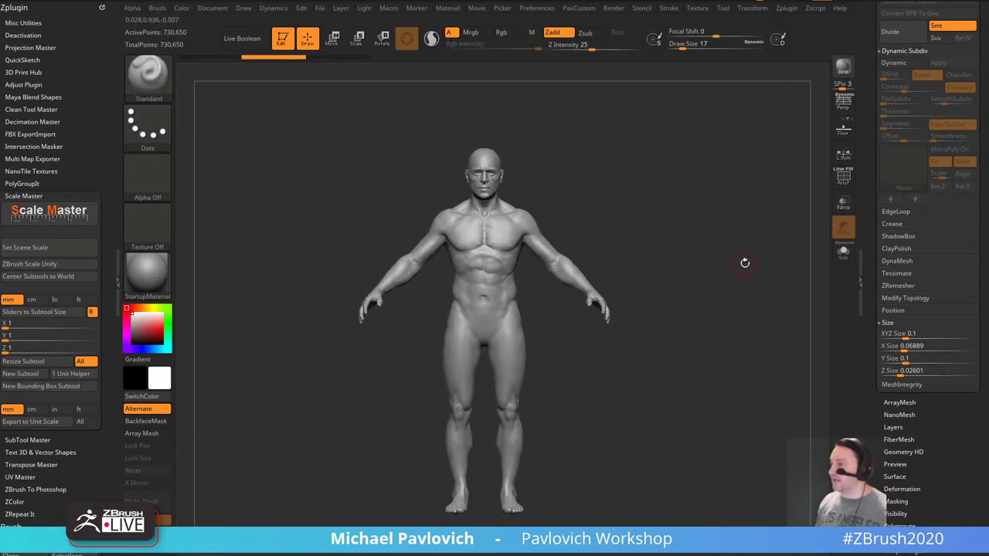
click(902, 489)
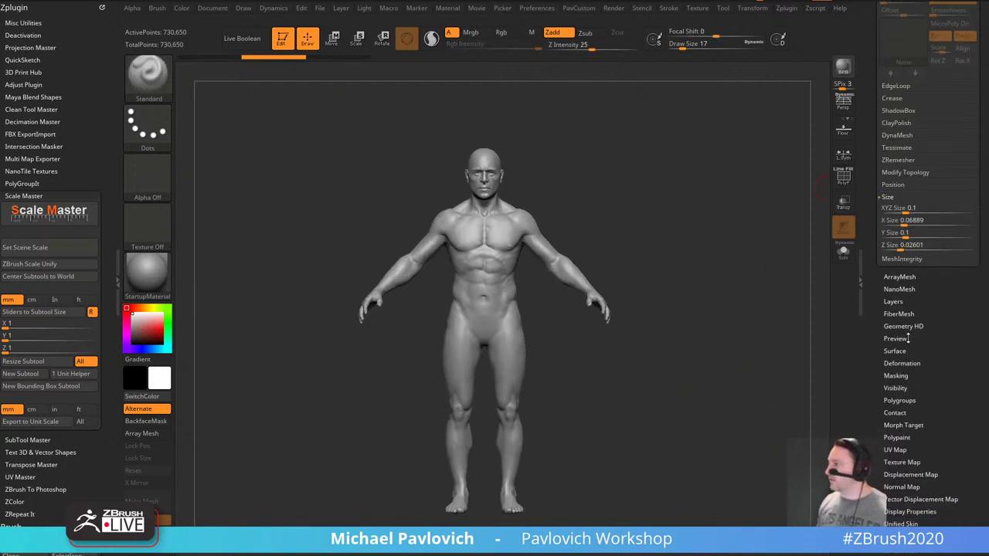
click(890, 374)
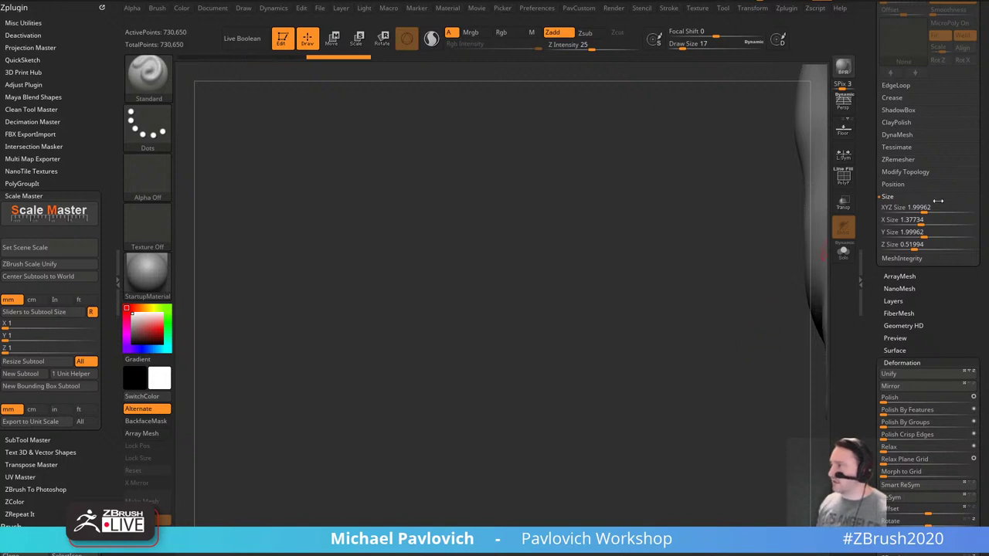
Frame the unified body and raise the draw size to 1000 to test the brush range.
key(s)
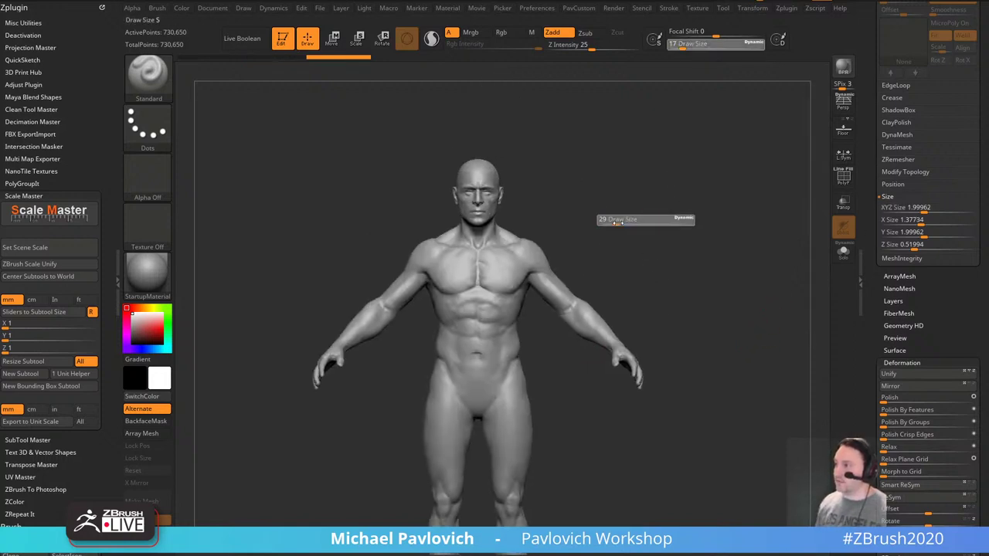
mouse_move(666, 231)
mouse_down()
mouse_move(696, 234)
mouse_move(701, 170)
mouse_move(667, 275)
mouse_up()
key(s)
drag(541, 267, 599, 268)
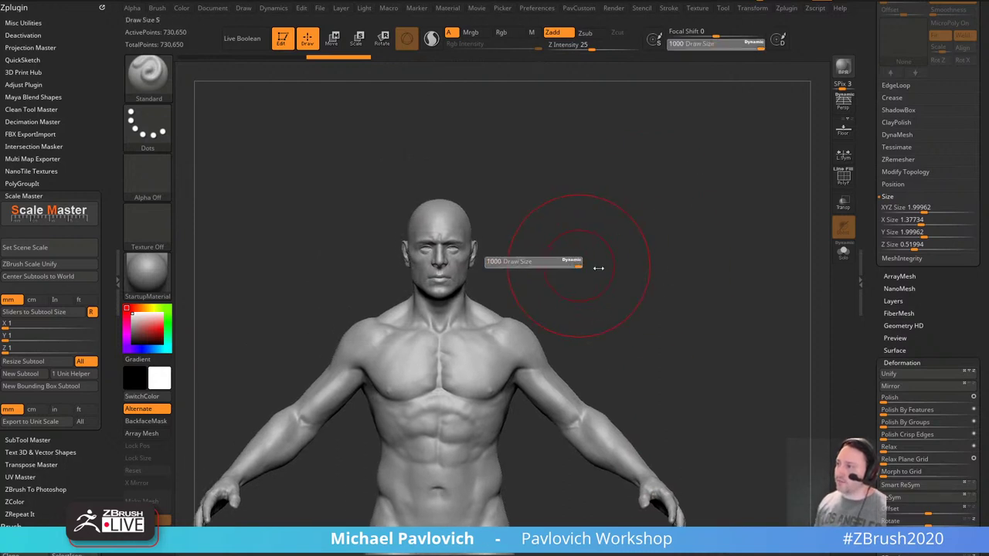
Set the Dynamic Brush Scale preference to 1 and reduce the draw size to 29.
alt+drag(560, 316, 563, 241)
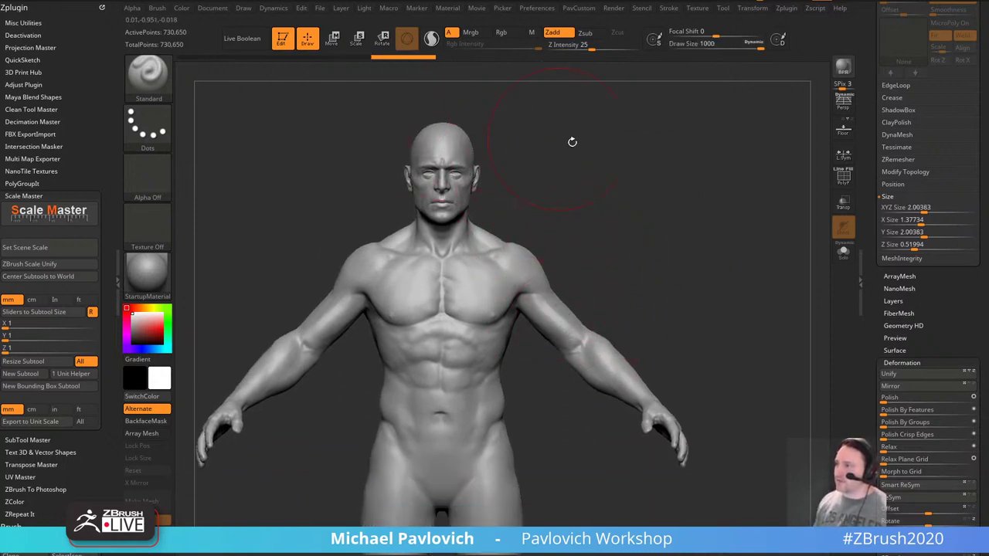
alt+drag(623, 170, 628, 282)
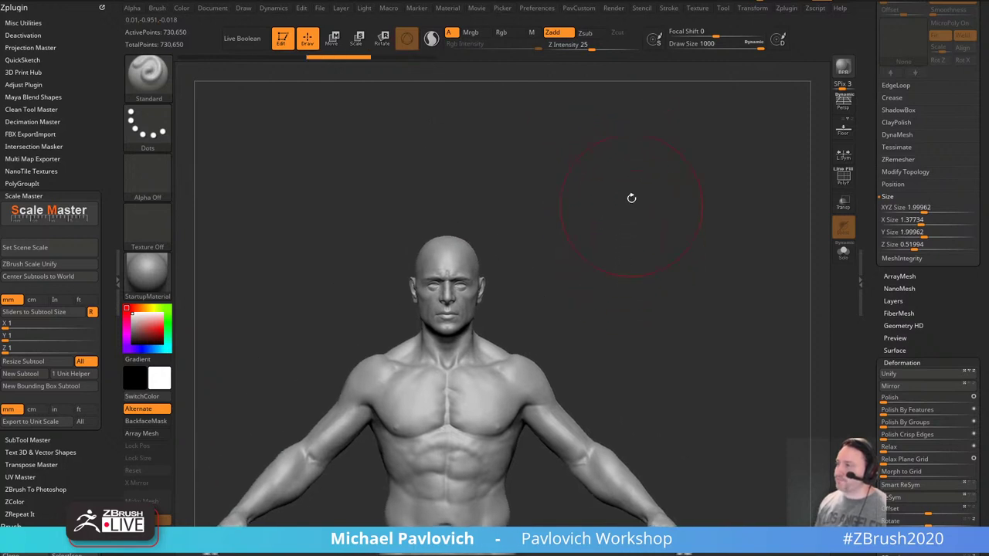
click(539, 8)
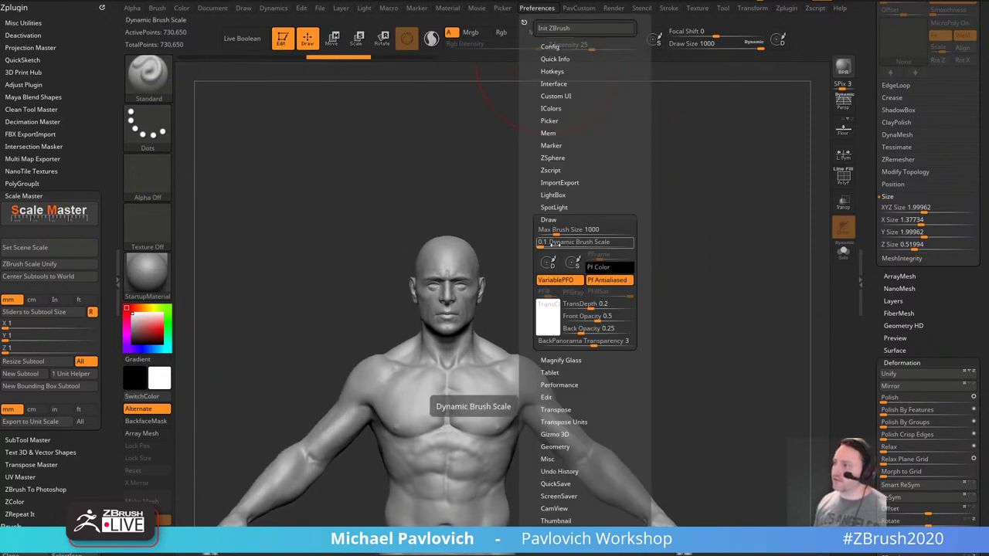
click(562, 243)
text(1)
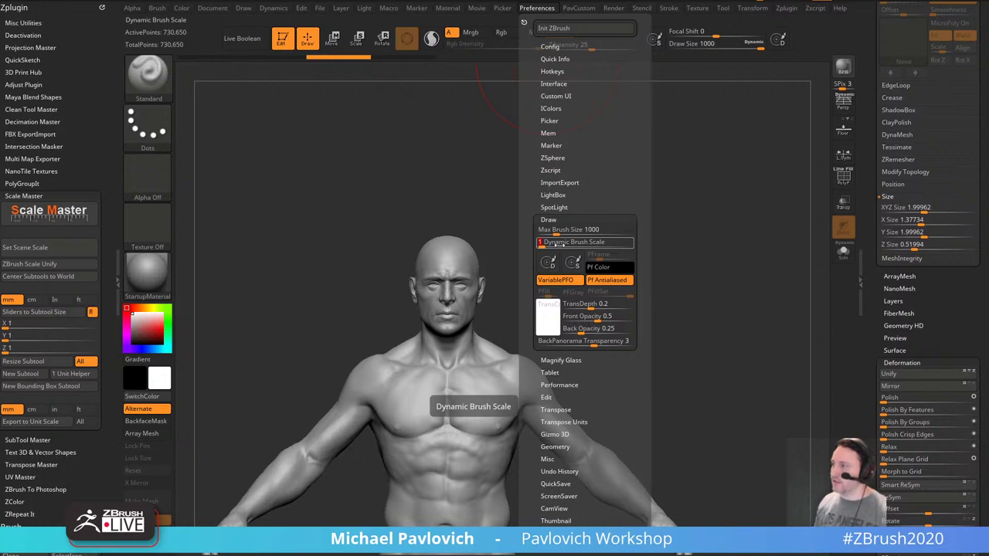
key(Return)
key(s)
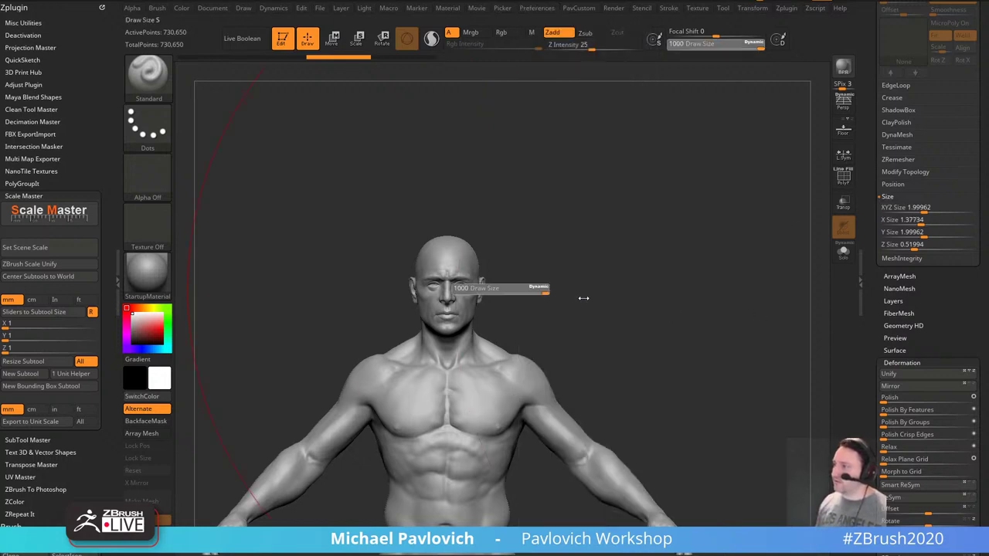
drag(583, 298, 470, 293)
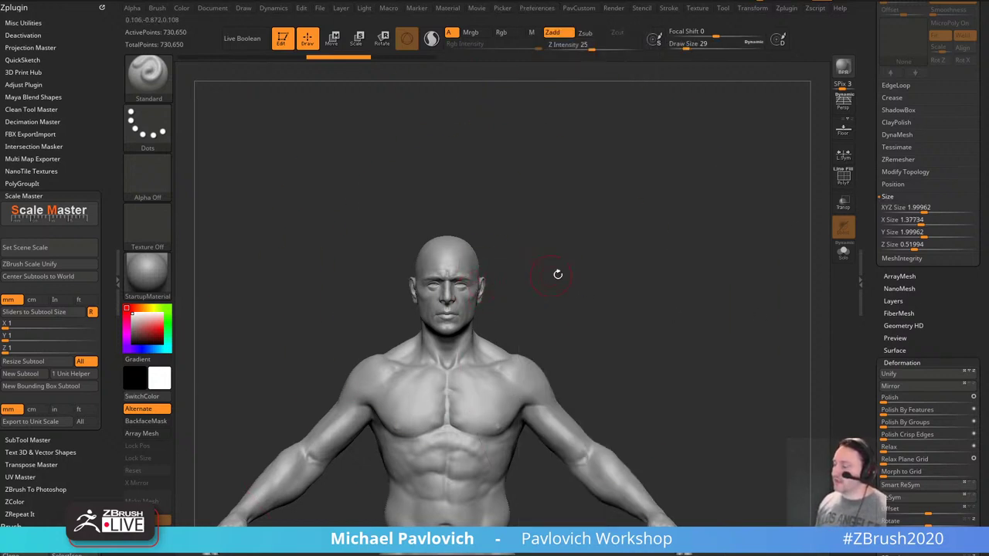
Scale the male body up uniformly with the gizmo to an XYZ size of about 47.
alt+drag(613, 326, 566, 205)
key(w)
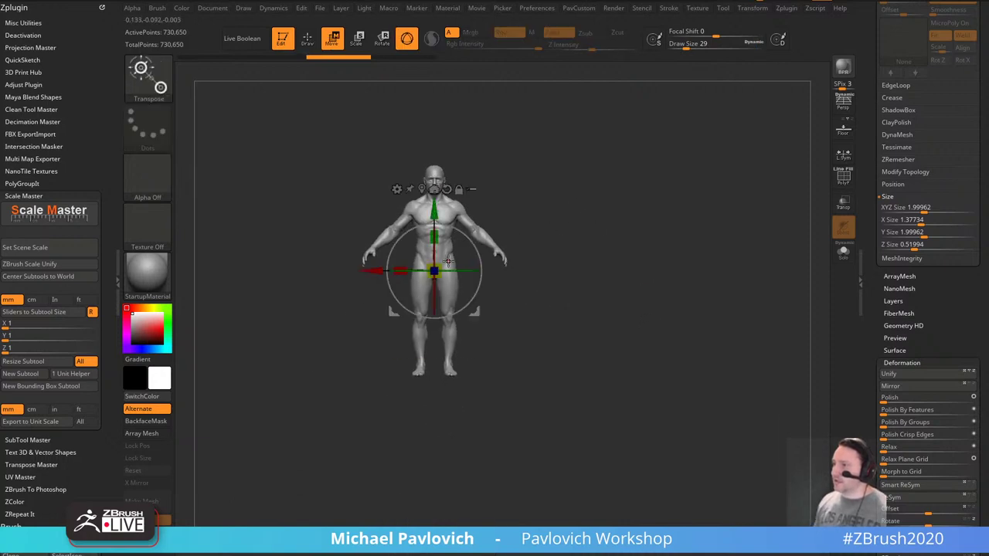
drag(435, 270, 579, 219)
drag(440, 267, 552, 246)
alt+drag(607, 316, 581, 237)
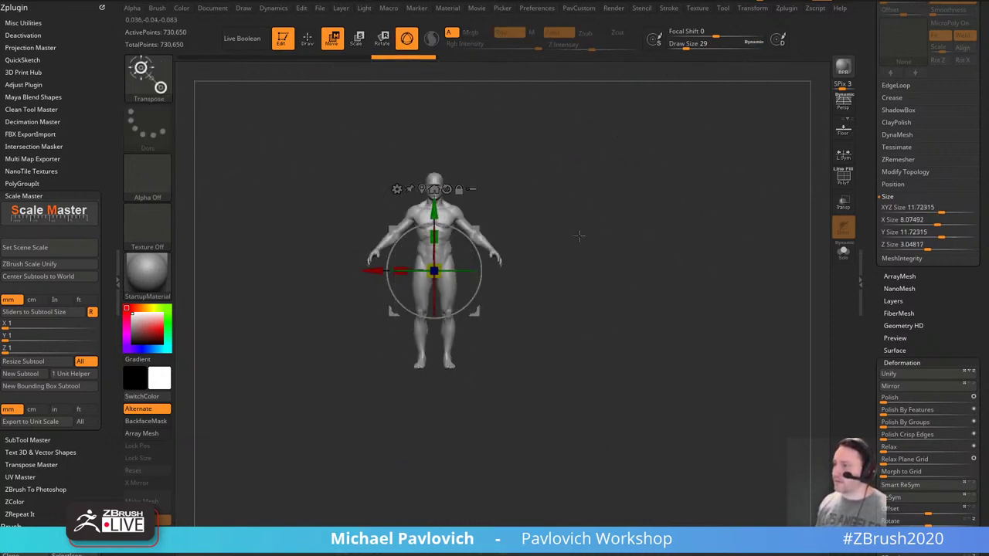
drag(441, 266, 616, 221)
ctrl+click(443, 267)
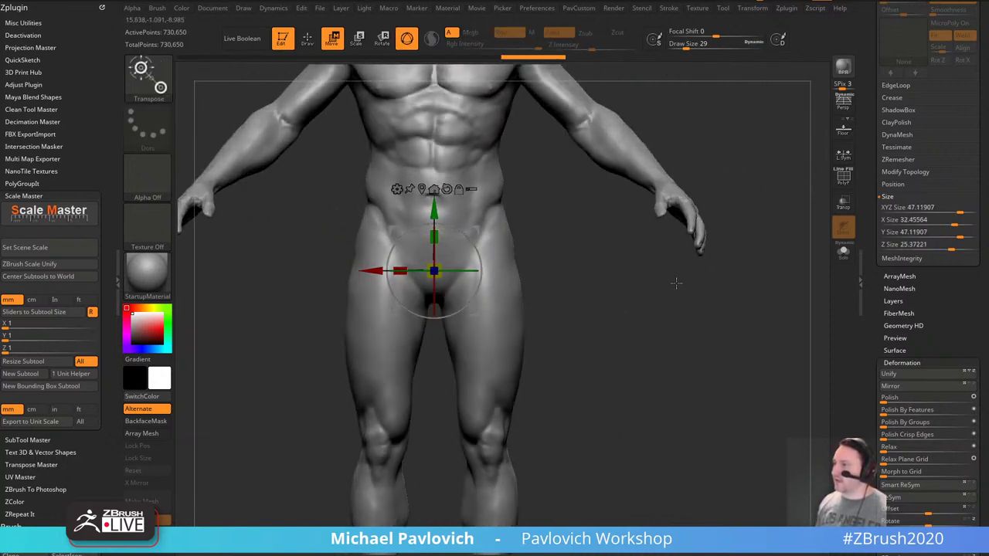
ctrl+drag(678, 283, 685, 250)
alt+drag(753, 245, 748, 301)
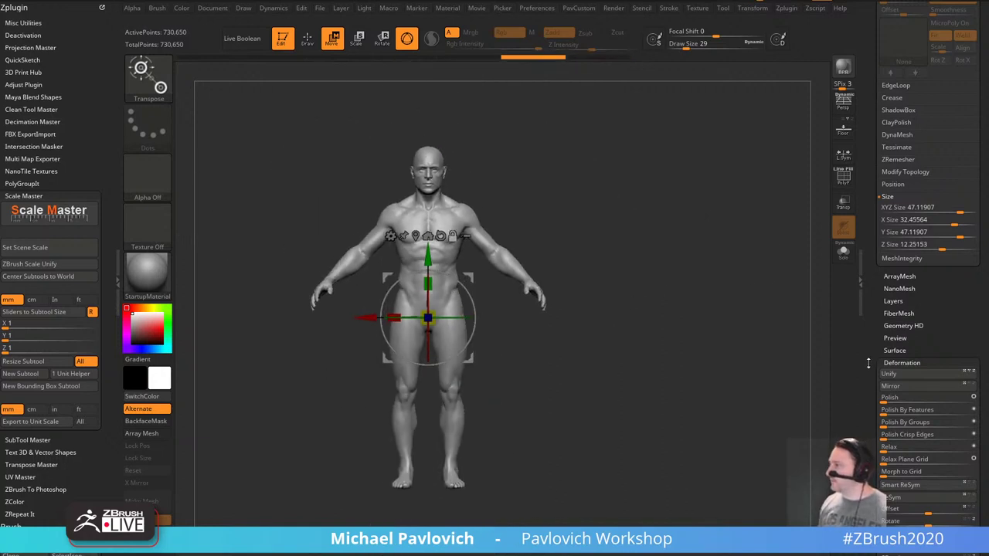
Set the body's XYZ size to 100 in the geometry Size settings and return to Draw mode.
drag(871, 365, 873, 309)
click(943, 153)
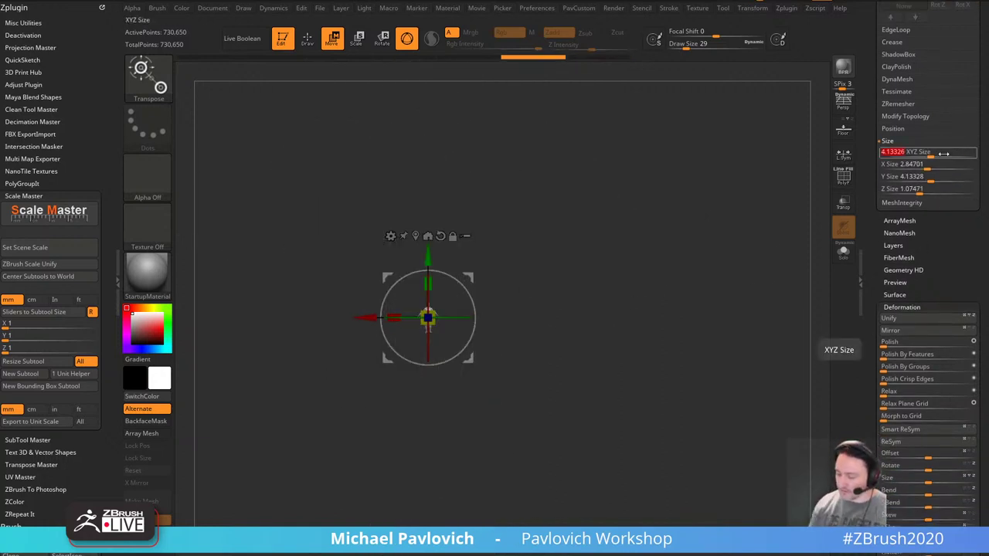
text(200)
key(Return)
key(q)
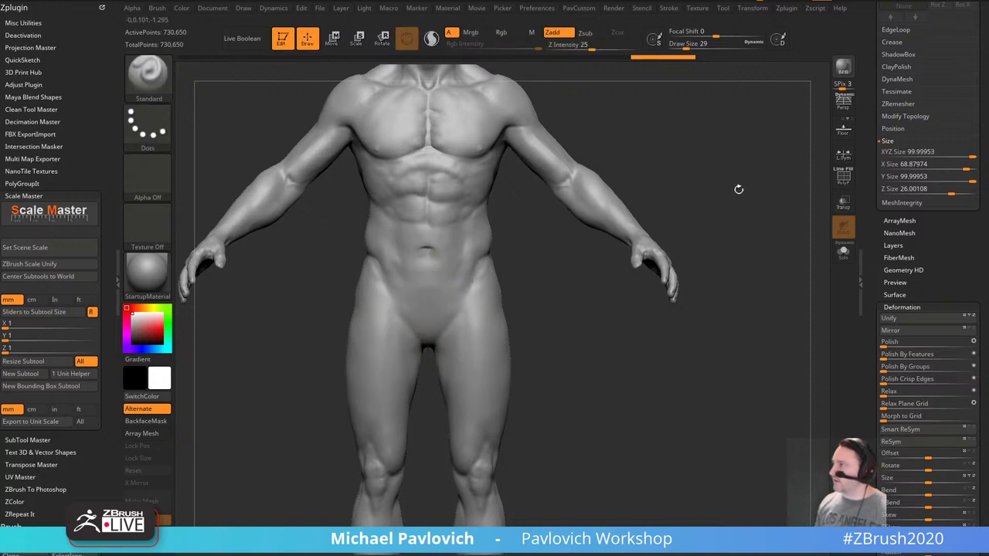
mouse_move(757, 161)
alt+mouse_down()
mouse_move(780, 207)
mouse_move(717, 236)
alt+mouse_up()
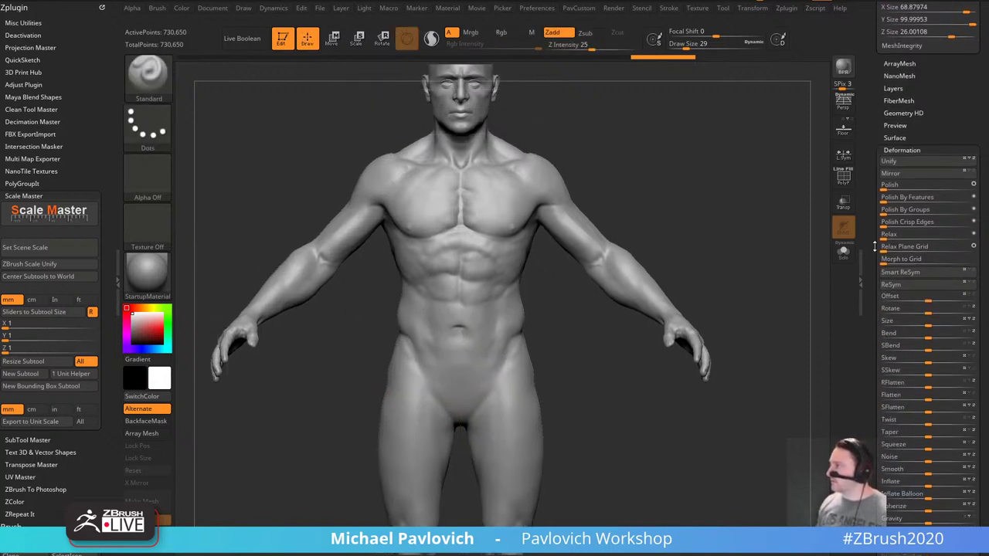
Enlarge the body with the Size deformation to an XYZ size of about 1600, frame it and check its dimensions.
scroll(868, 320, down, 5)
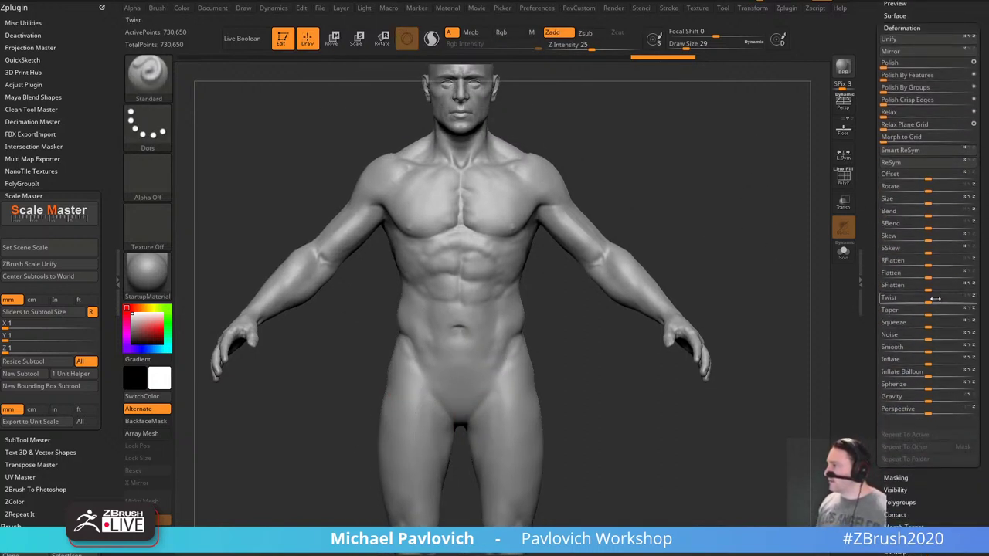
drag(931, 201, 983, 207)
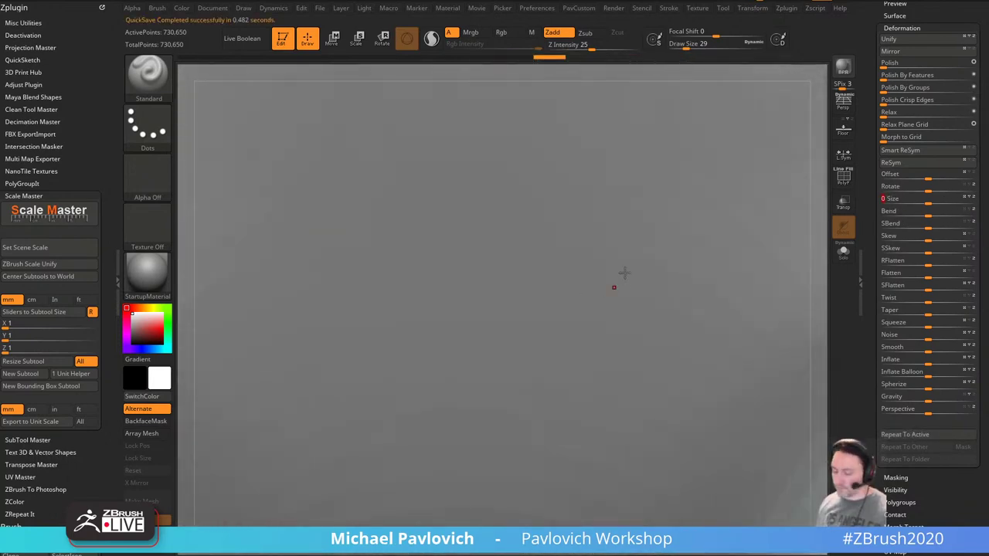
key(f)
alt+drag(757, 214, 713, 209)
drag(867, 256, 881, 288)
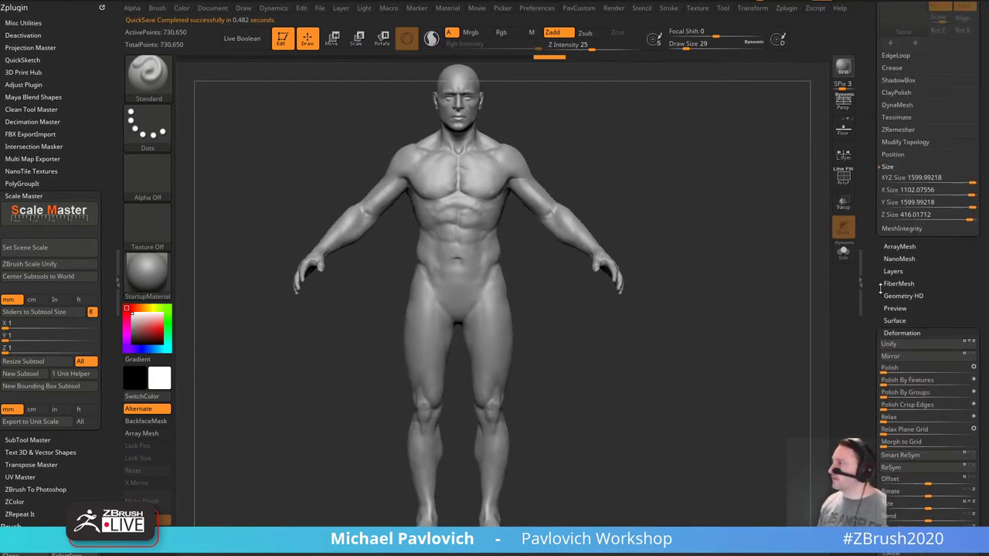
click(921, 178)
drag(868, 290, 880, 188)
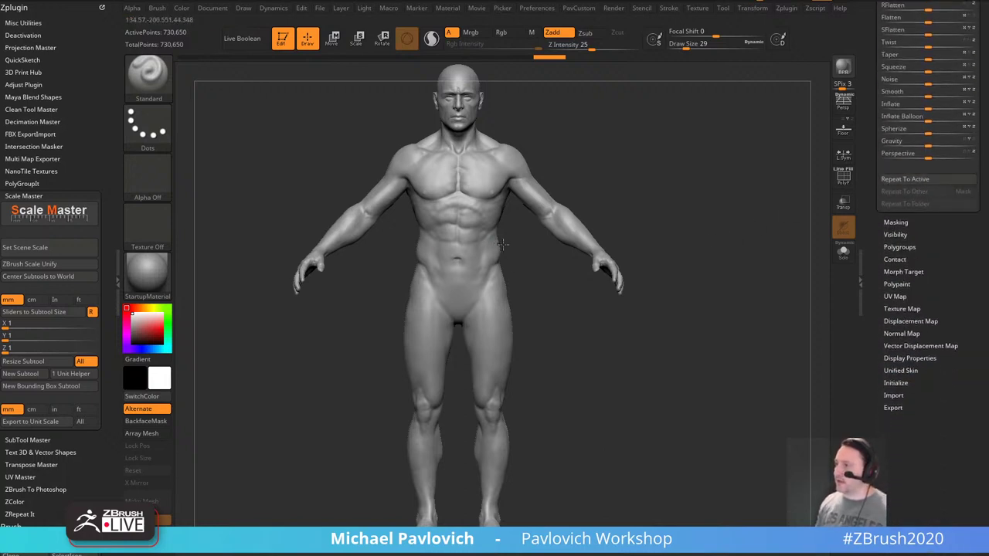
Raise the draw size to 1000 and compare the brush with the enlarged body's torso.
key(s)
drag(576, 264, 610, 266)
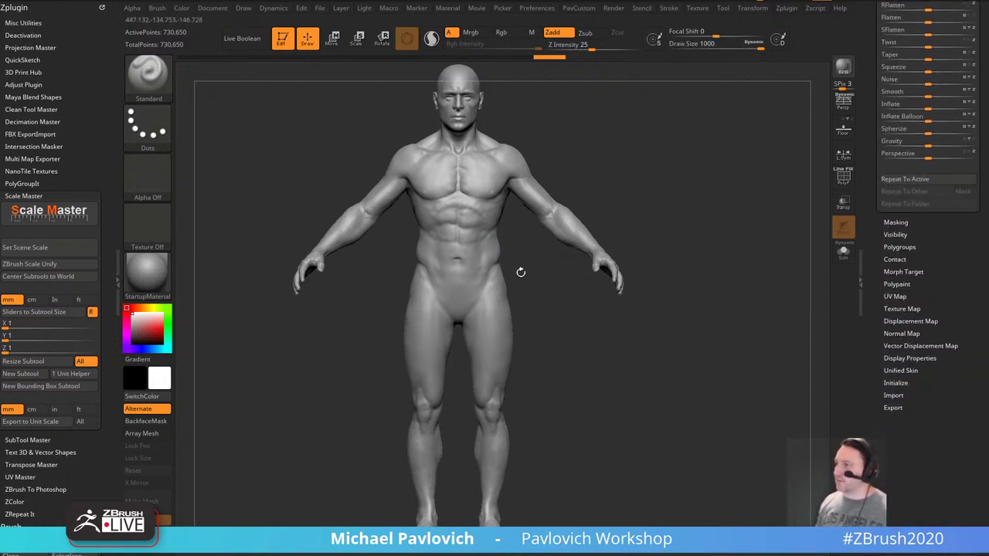
mouse_move(531, 262)
alt+mouse_down()
mouse_move(570, 335)
mouse_move(554, 418)
alt+mouse_up()
key(s)
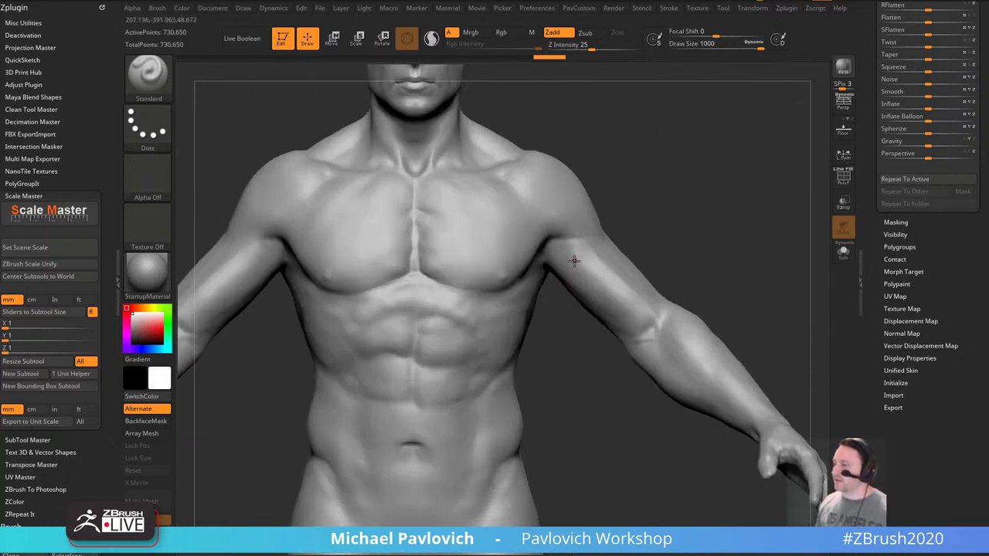
Set the Max Brush Size preference to 5000 and raise the draw size to 5000.
click(536, 8)
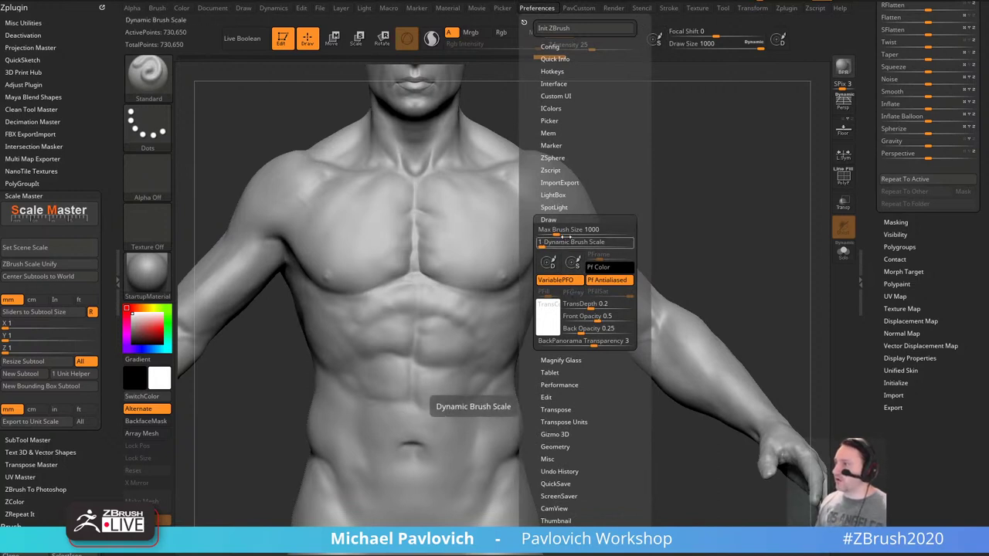
drag(587, 229, 612, 229)
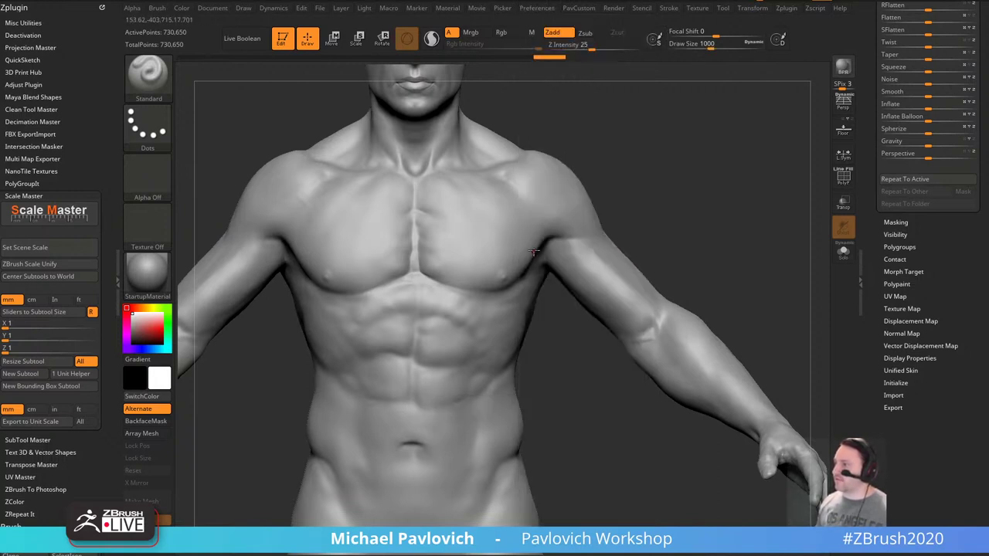
key(s)
drag(584, 253, 588, 246)
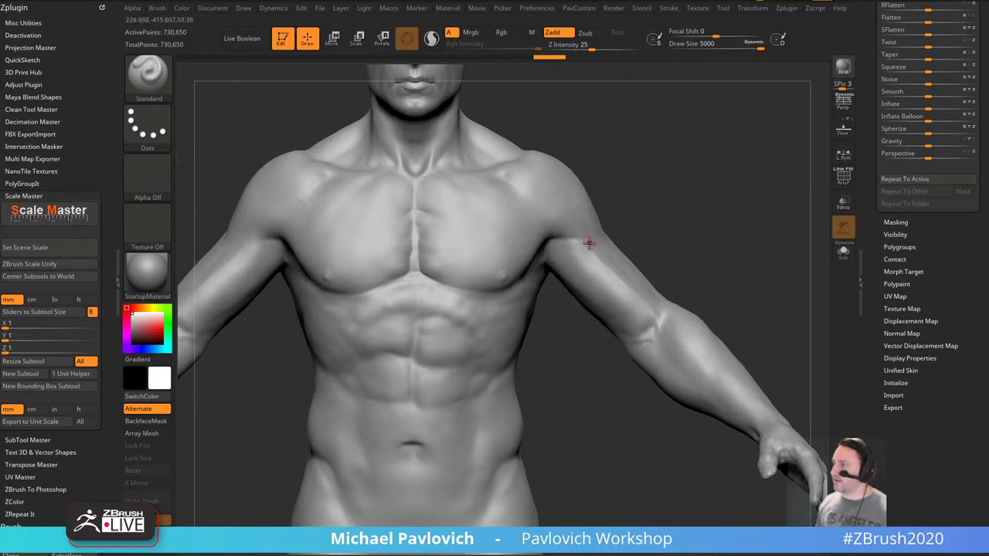
key(s)
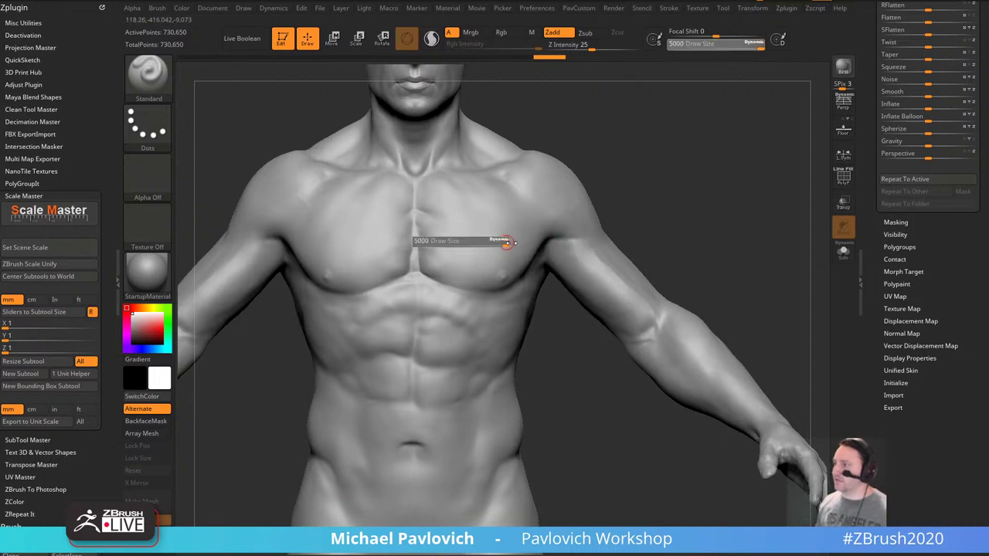
Set the Dynamic Brush Scale preference to 10 and test the 5000 draw size on the enlarged body.
click(537, 9)
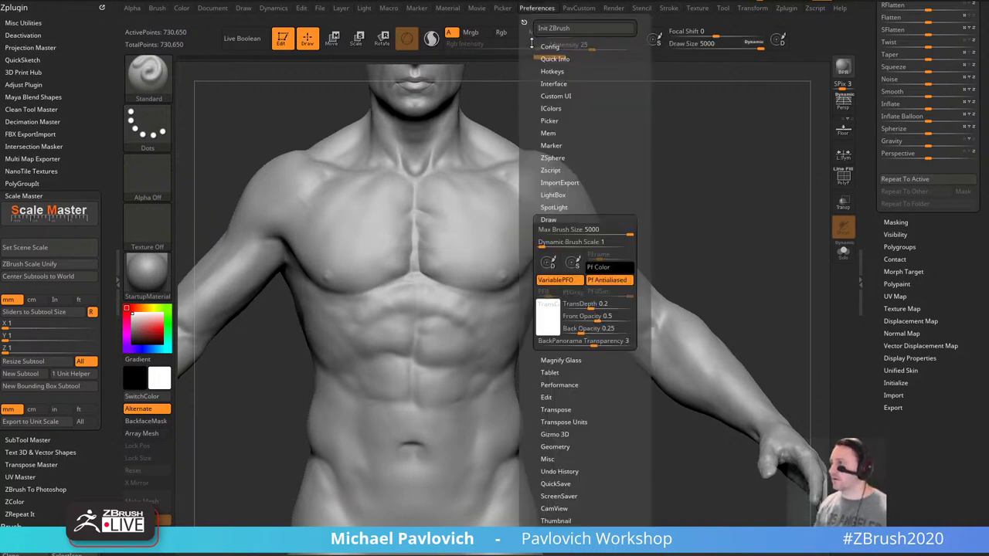
click(544, 244)
text(10)
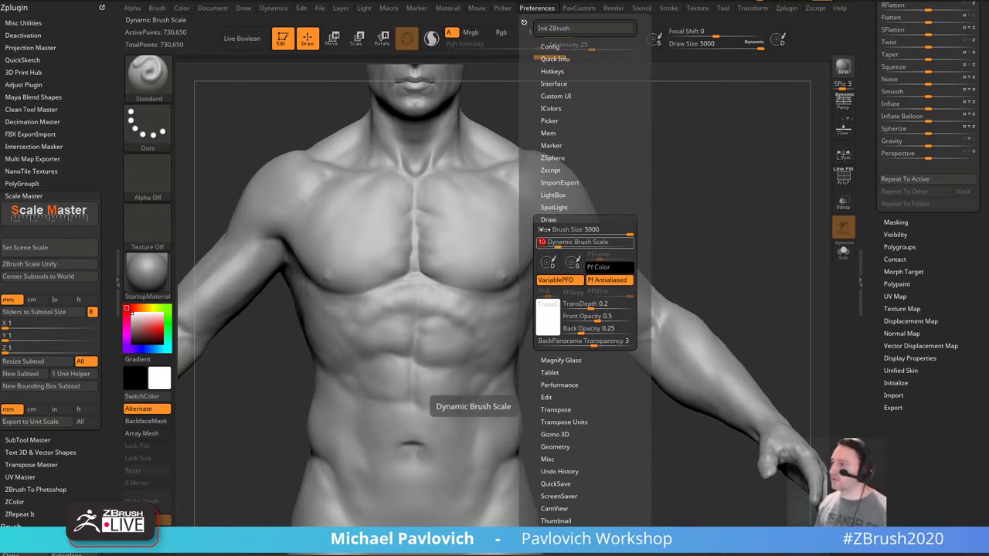
key(Return)
key(s)
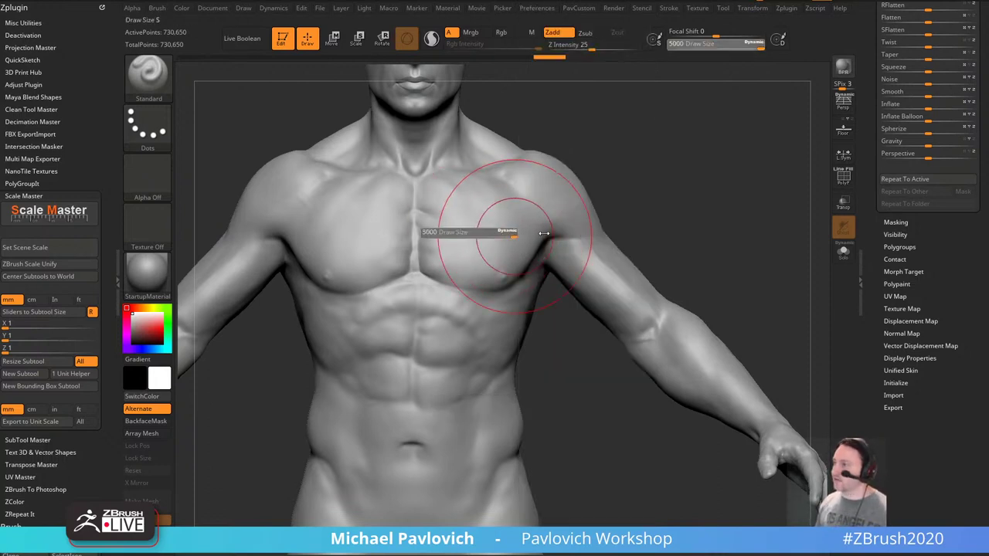
mouse_move(516, 234)
mouse_down()
mouse_move(503, 232)
mouse_move(699, 221)
mouse_up()
ctrl+right_drag(748, 257, 701, 260)
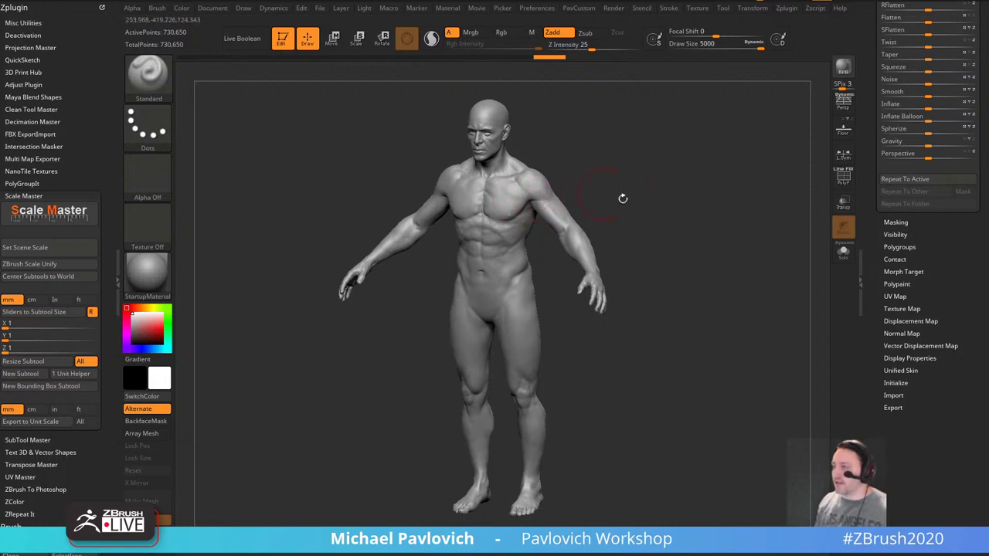
Apply the Unify deformation to the enlarged body and frame it.
scroll(883, 334, up, 10)
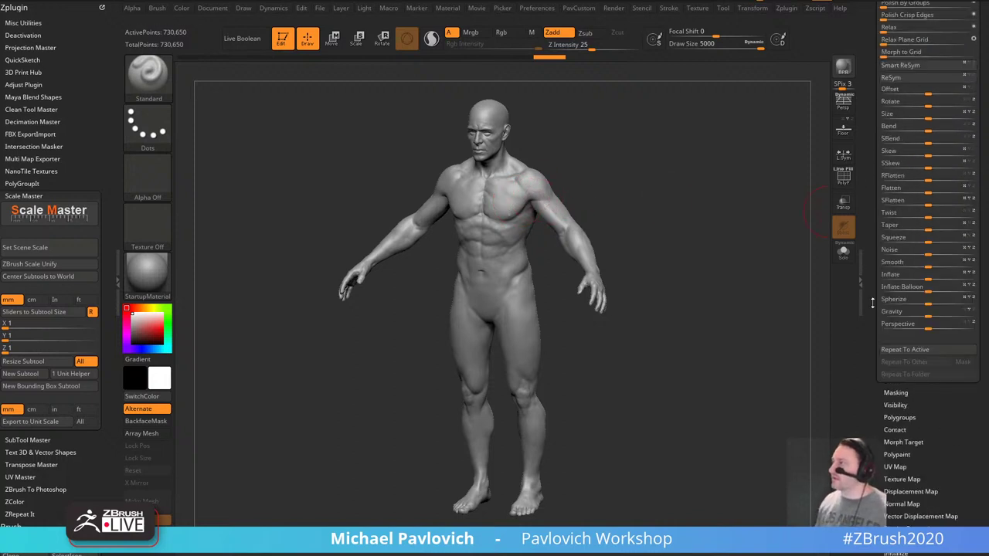
click(888, 283)
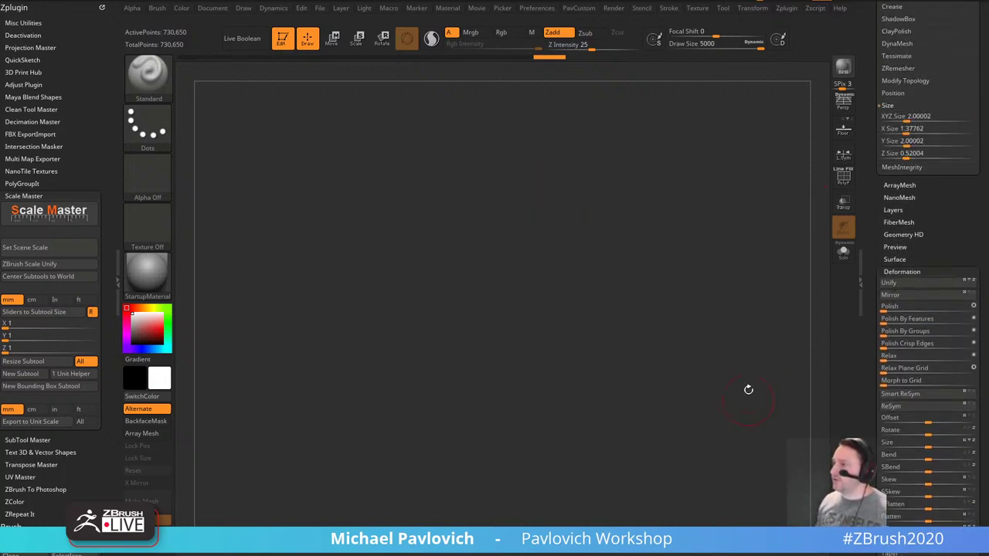
key(f)
Test several draw sizes on the unified body, including 1309 and 3237.
key(s)
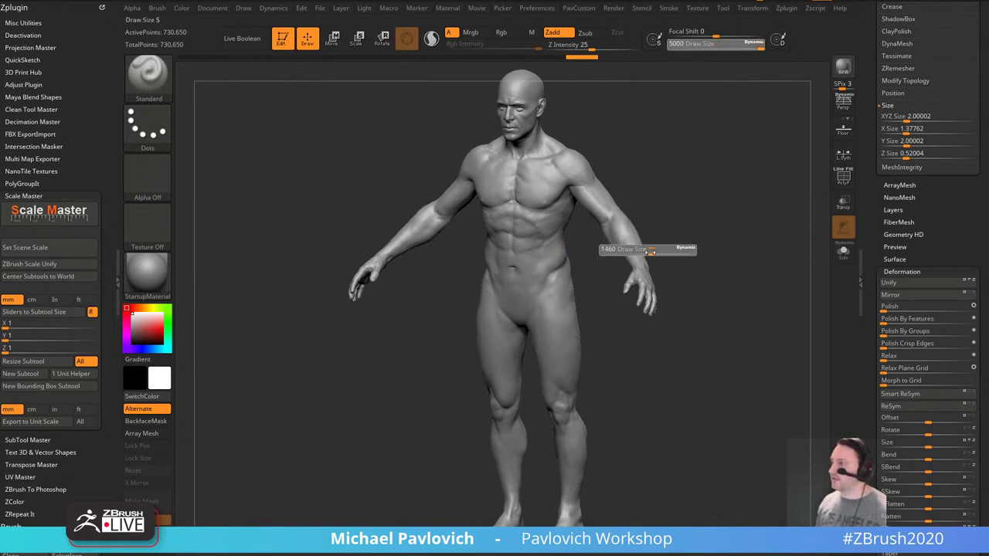
drag(650, 252, 648, 252)
drag(680, 249, 777, 253)
drag(892, 226, 892, 293)
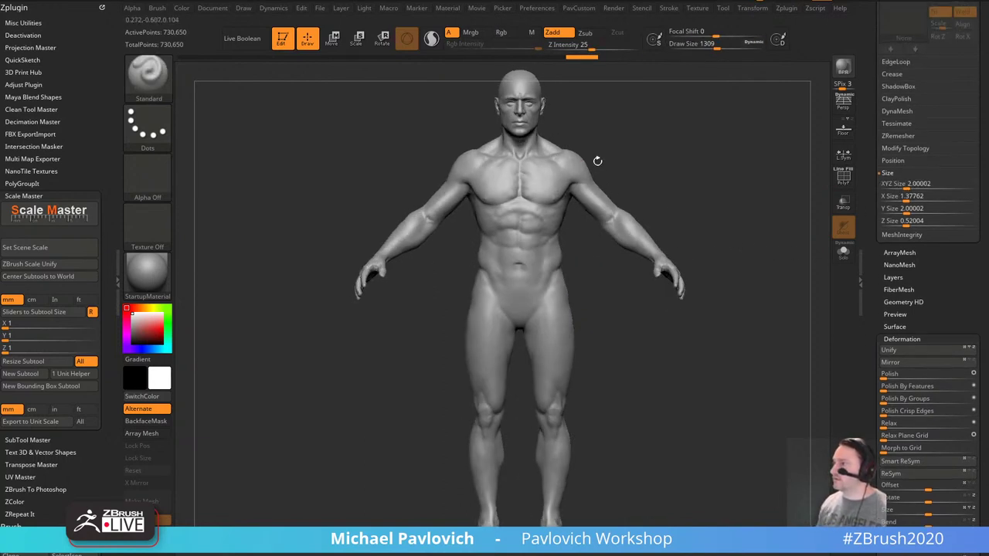
key(s)
drag(598, 161, 623, 161)
Set the Dynamic Brush Scale preference to 0.02 and the Max Brush Size to 1000.
click(535, 9)
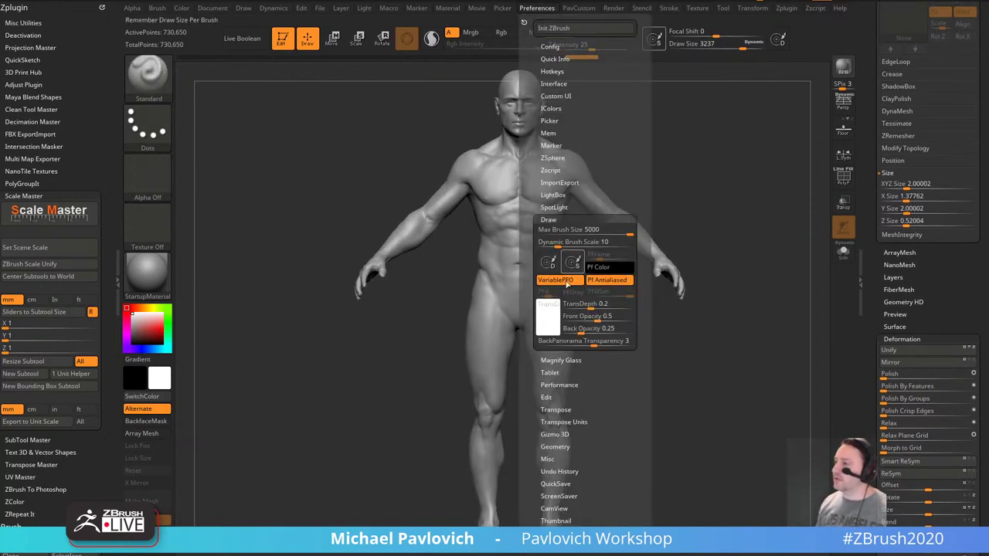
click(577, 244)
text(.02)
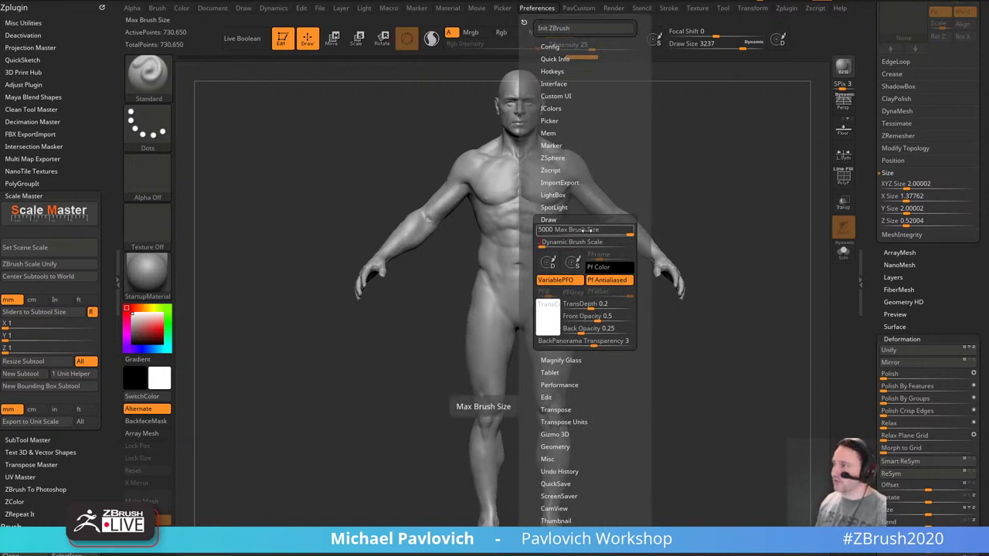
click(587, 232)
text(10)
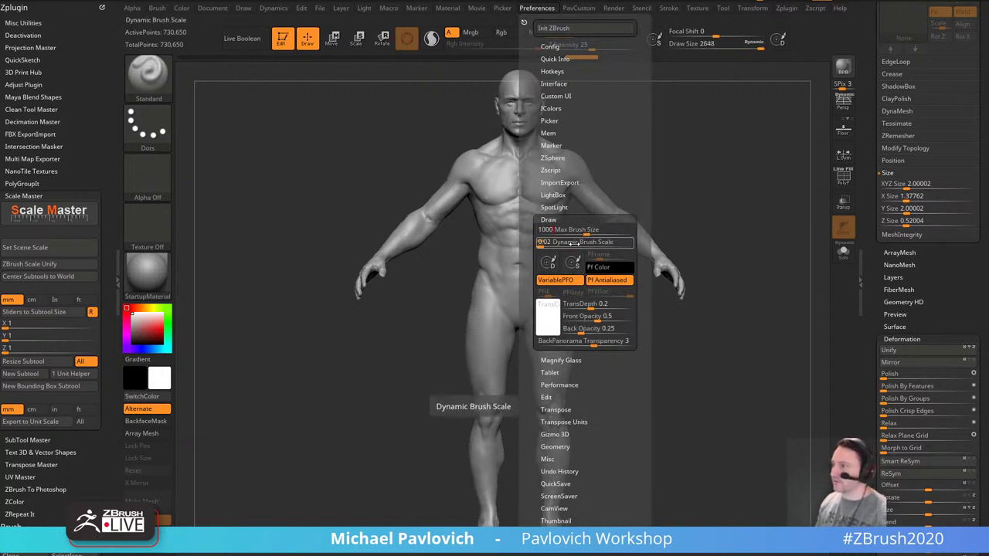
key(Return)
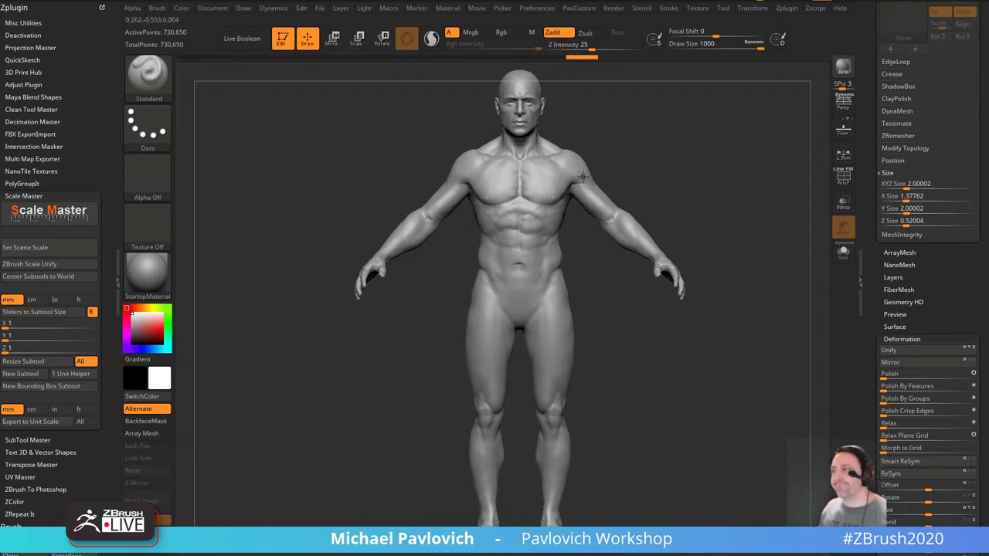
Review the Max Brush Size and Dynamic Brush Scale preferences, and check the body's XYZ Size.
click(547, 13)
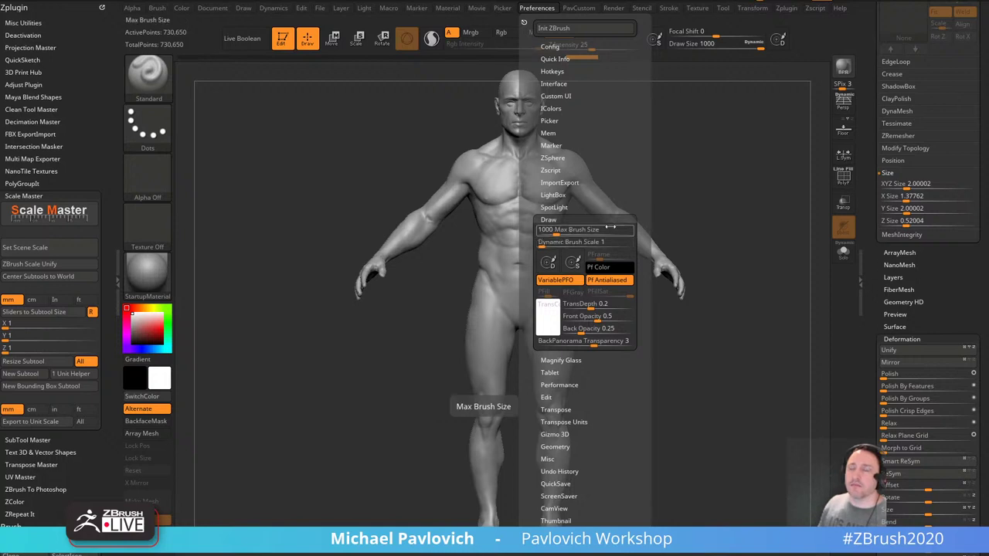
alt+drag(792, 152, 784, 203)
click(913, 183)
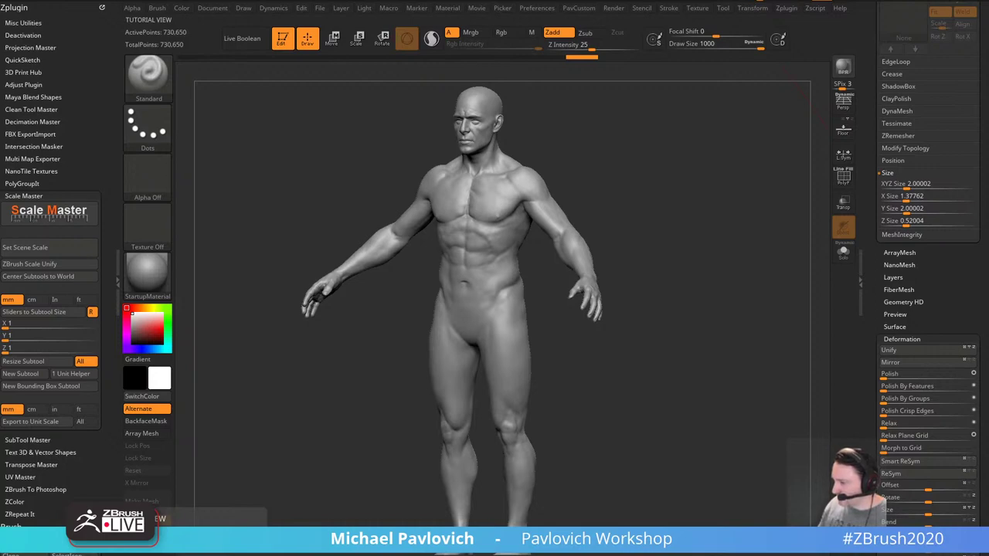
Switch to the web browser and look through the playlists of the tutorial channel on YouTube.
key(alt+Tab)
scroll(629, 386, down, 20)
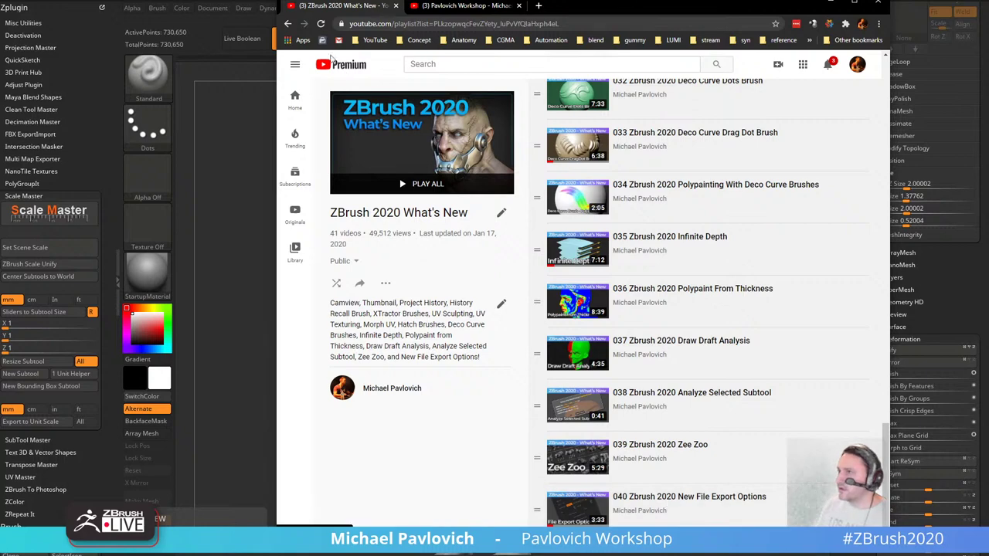
click(288, 24)
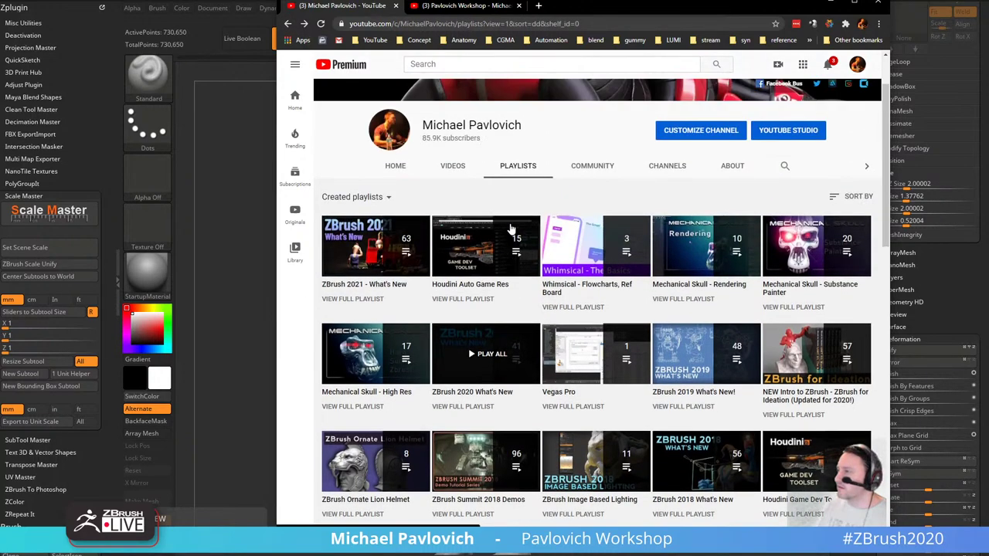
scroll(510, 230, down, 2)
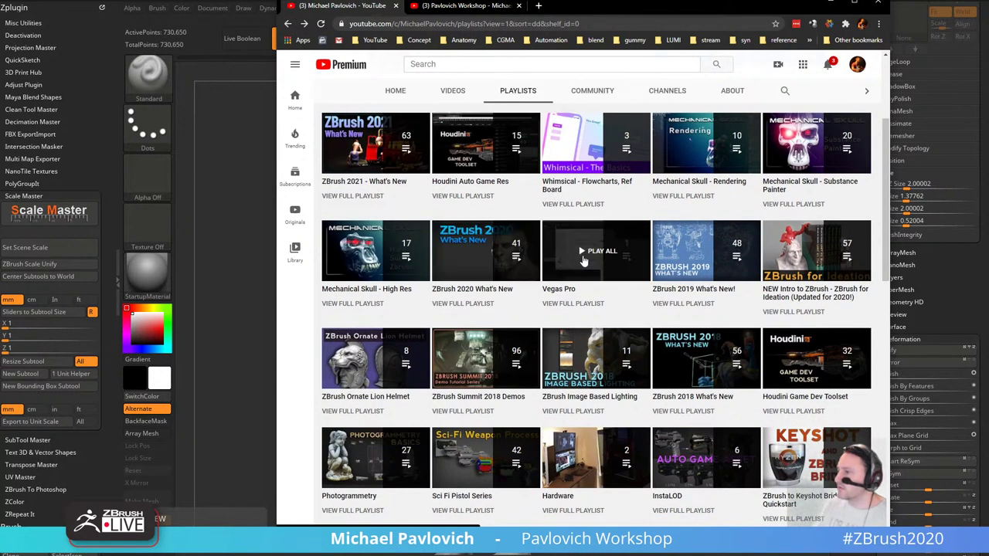
scroll(584, 261, up, 3)
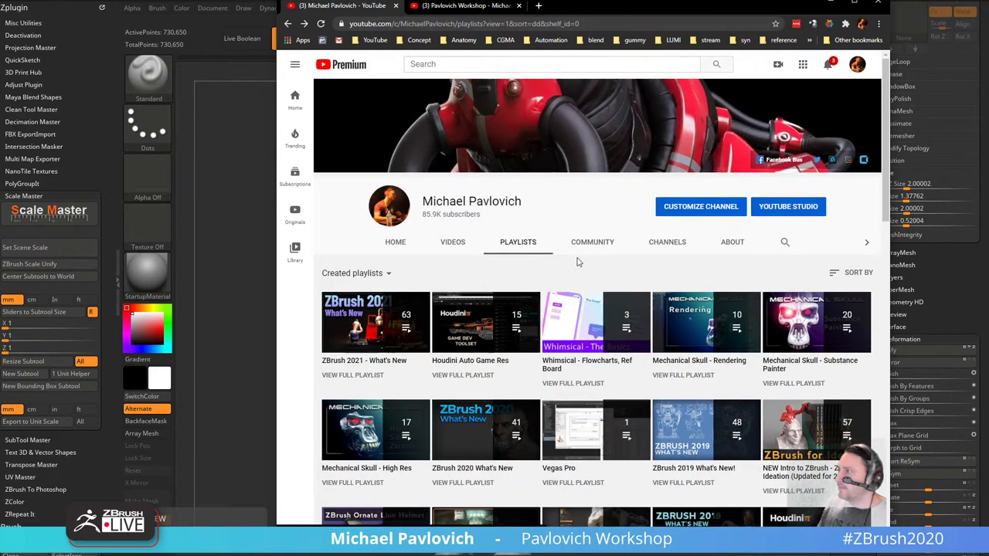
Search within the YouTube channel for "imm transpose".
click(784, 242)
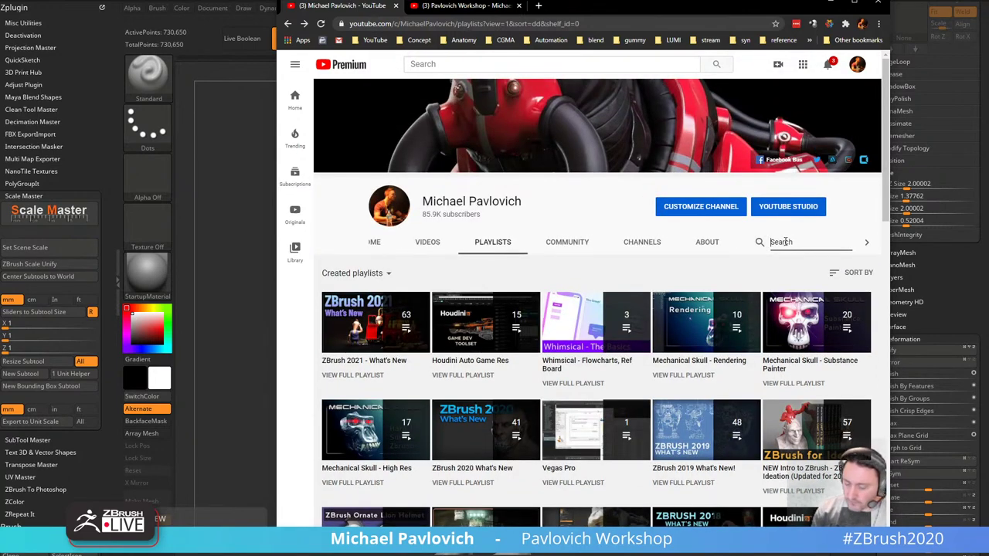
text(imm transpose)
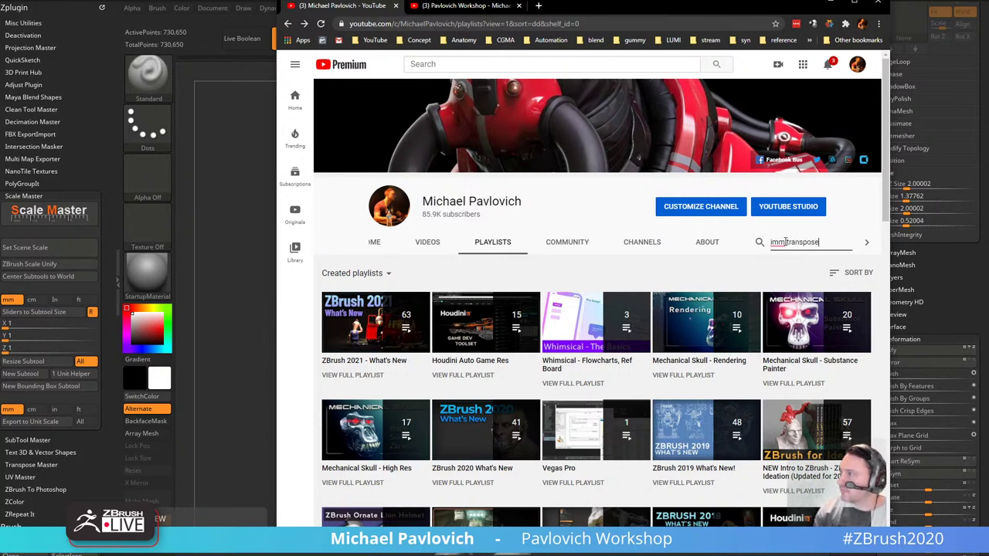
key(Return)
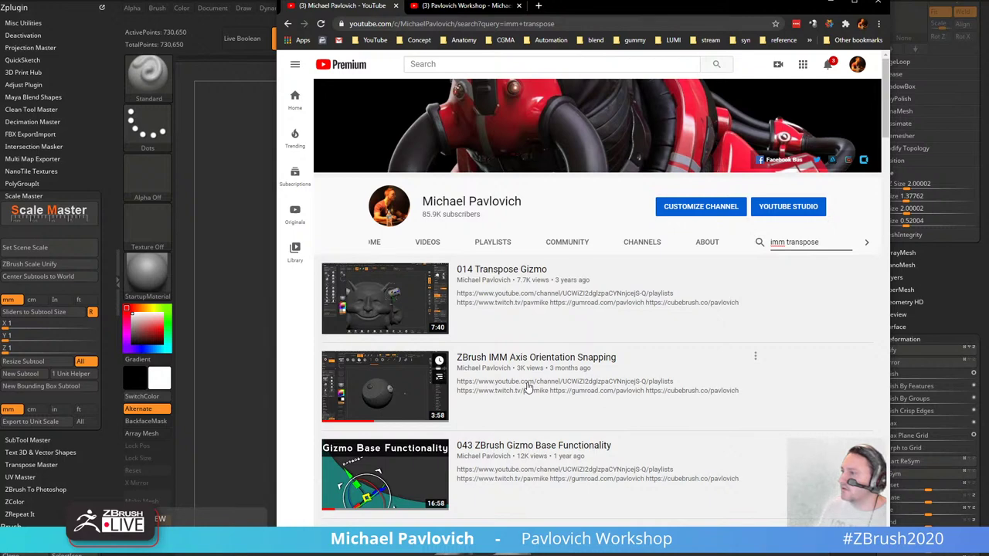
Open the video "ZBrush IMM Axis Orientation Snapping" and skim ahead through it to the part past 2:28.
click(547, 359)
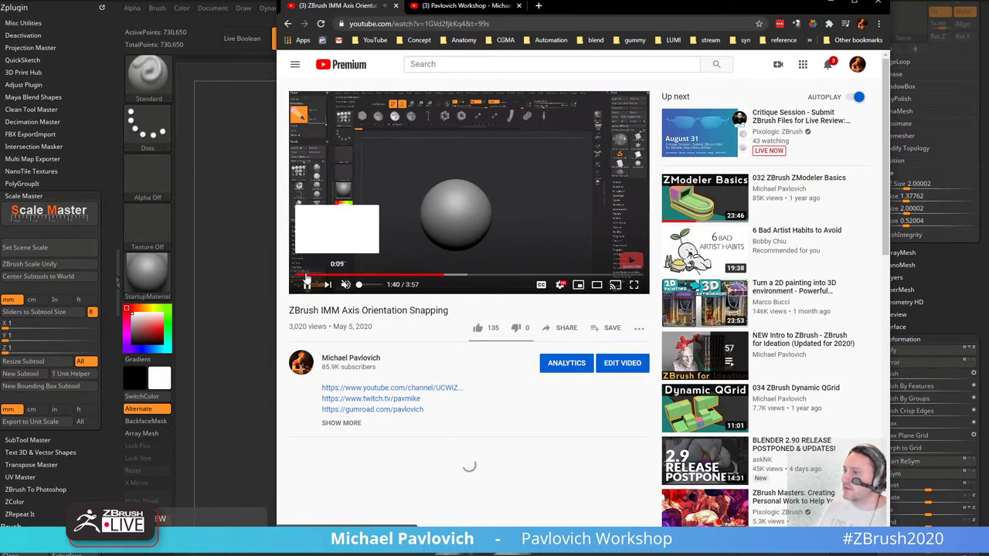
click(374, 275)
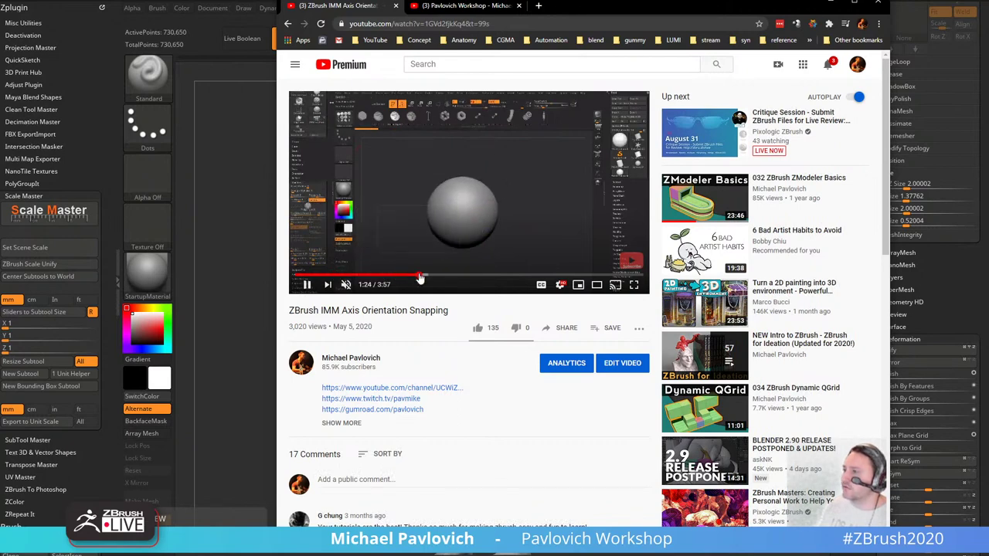
click(447, 275)
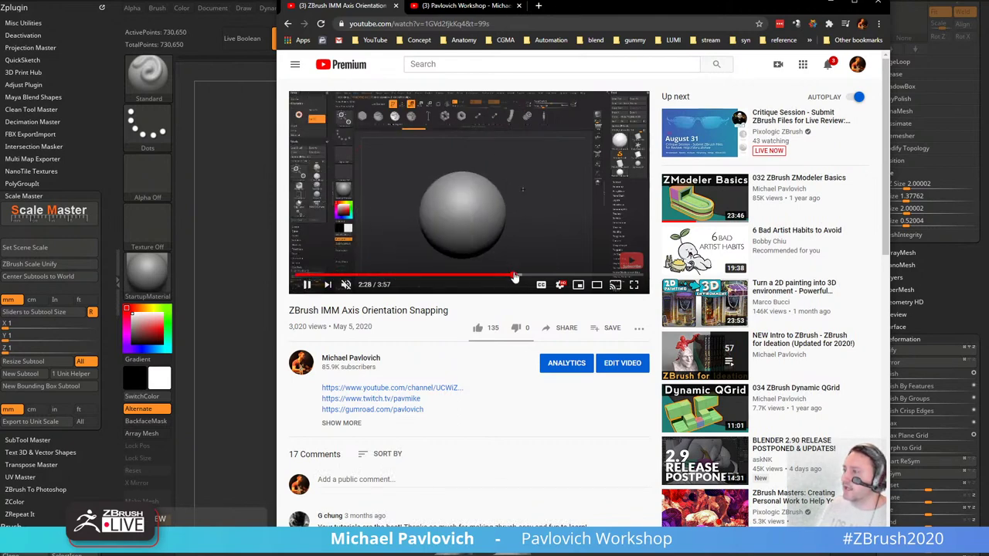
click(528, 275)
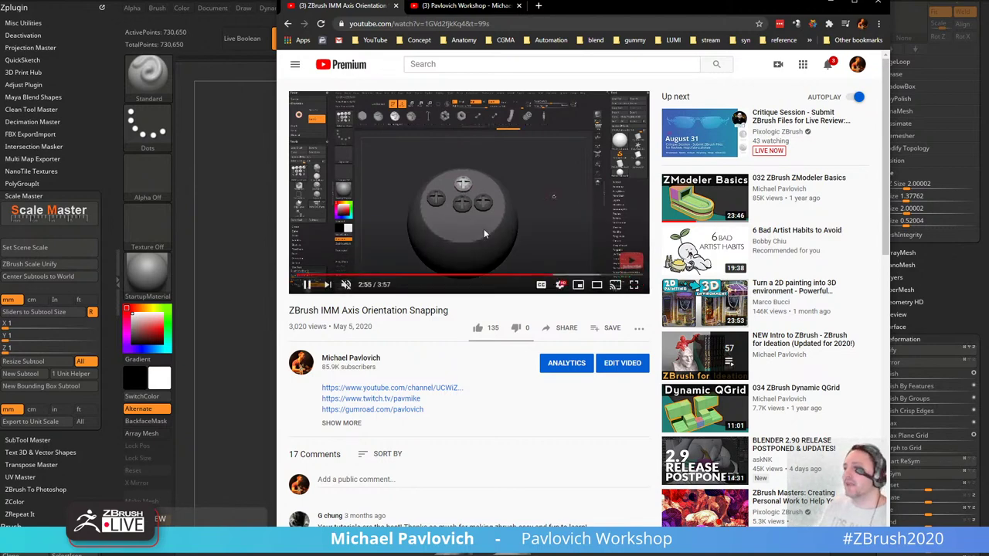
Select the video's web address, and move the browser window away to return to ZBrush.
click(462, 24)
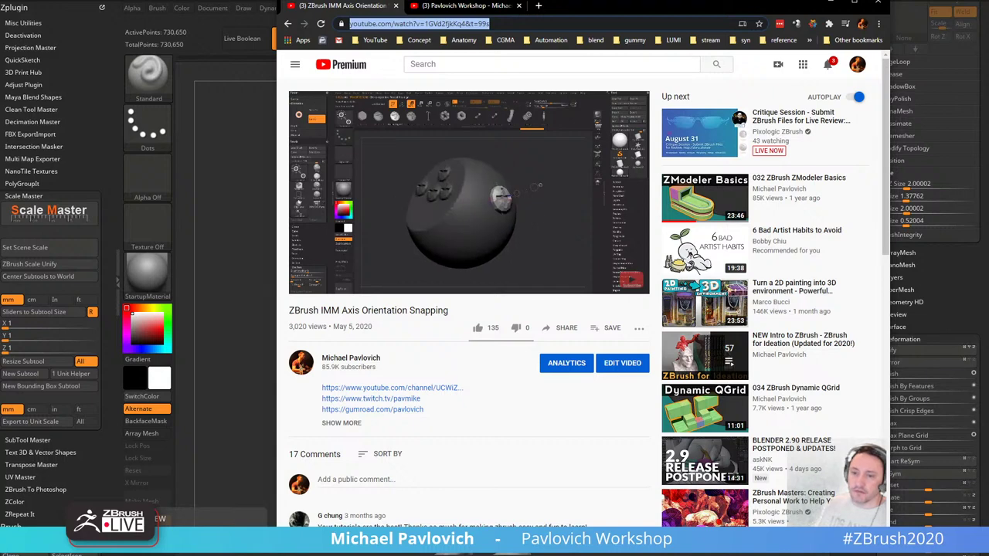
key(alt+Tab)
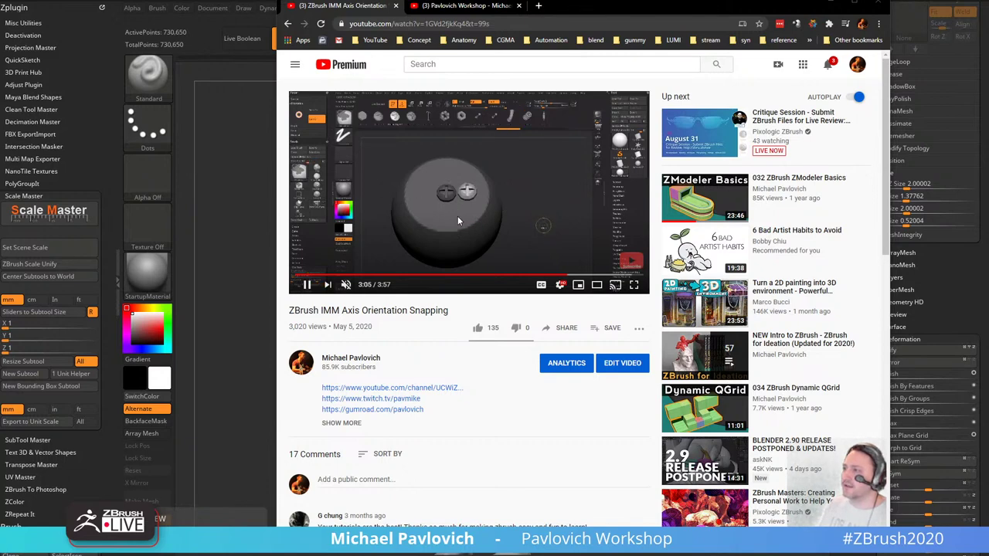
drag(571, 9, 988, 10)
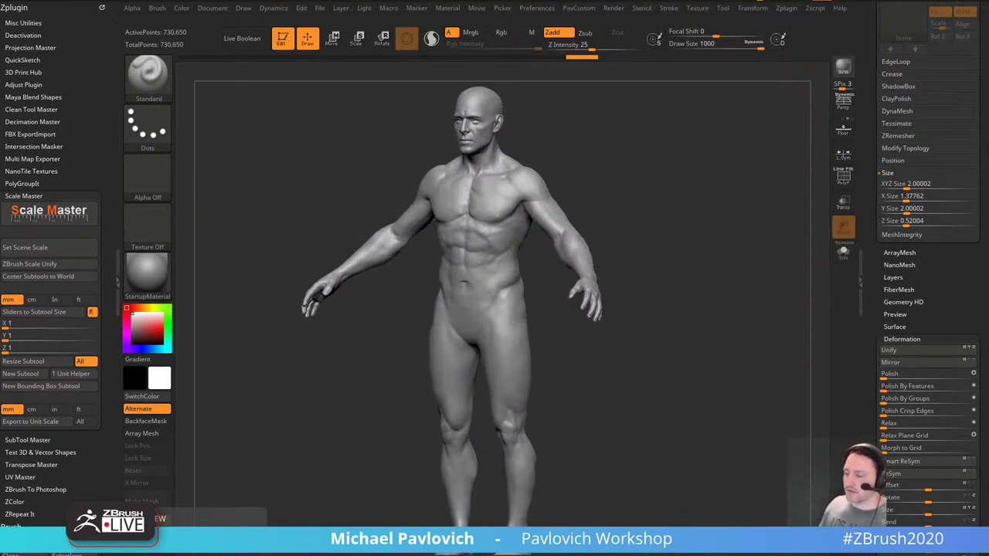
Leave Edit mode on the male body and clear the canvas.
drag(709, 233, 698, 217)
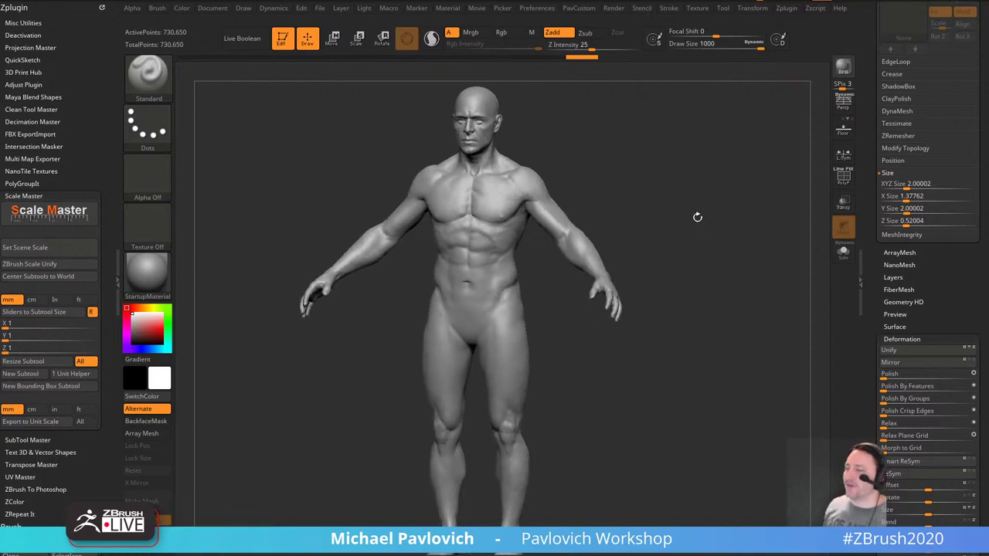
click(283, 41)
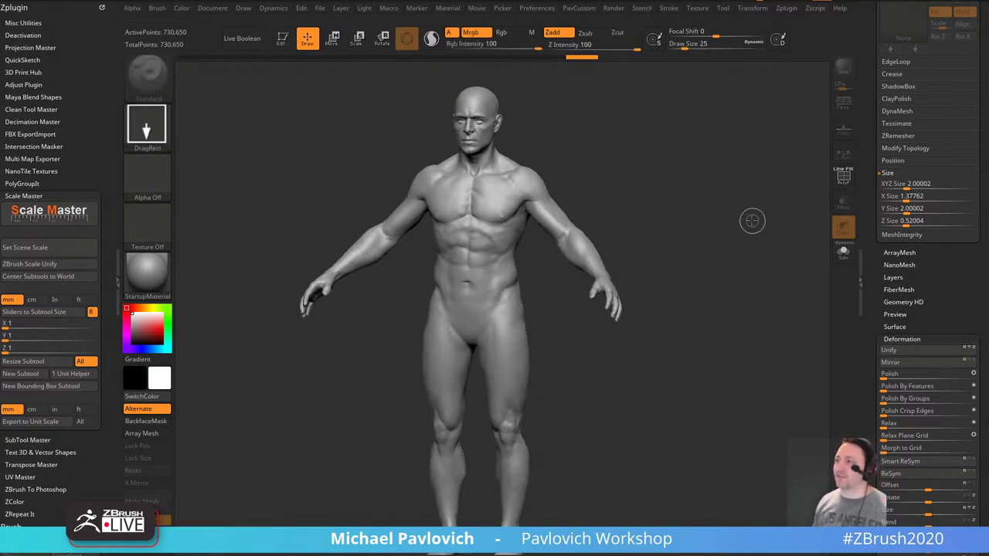
key(ctrl+n)
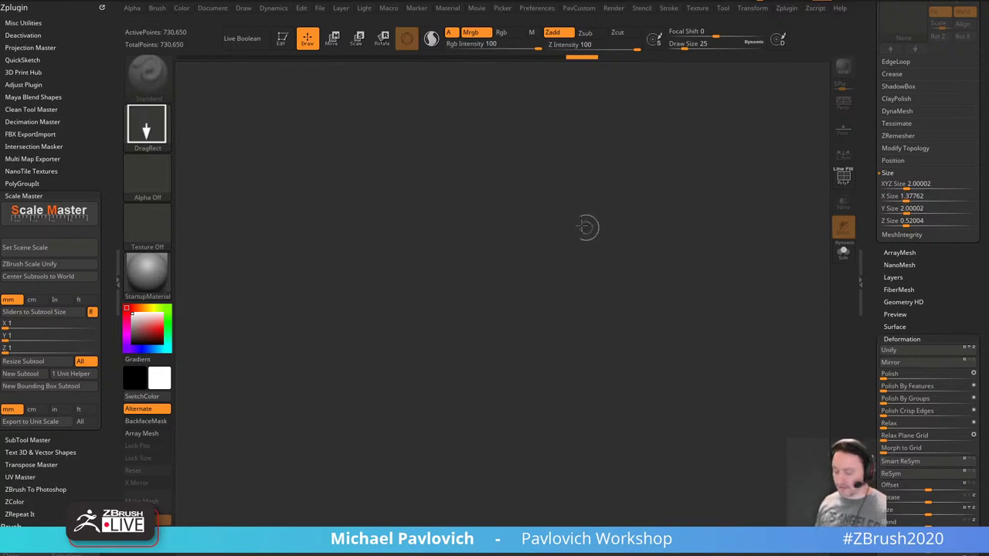
Look through the brush folders in LightBox, including the custom brush packs, and close it.
key(comma)
click(297, 71)
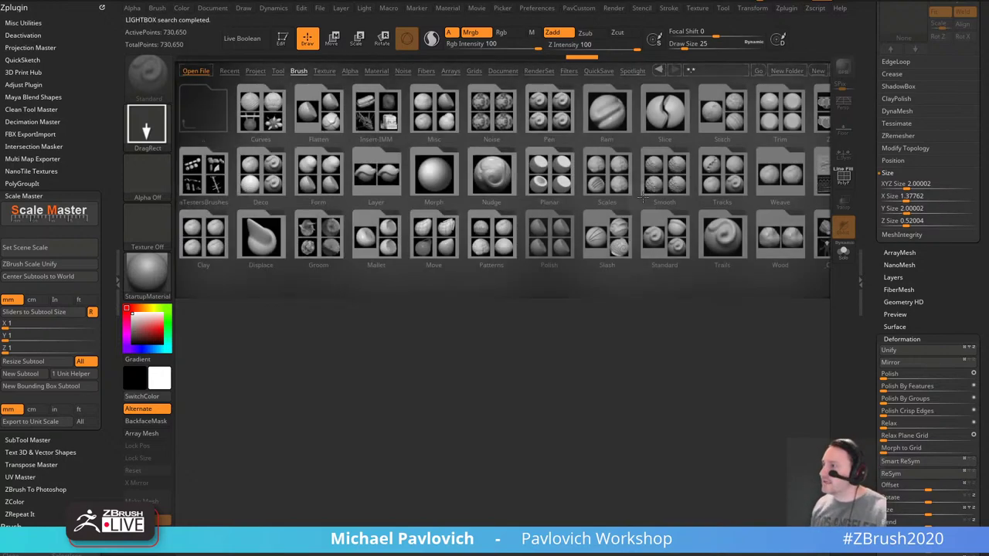
drag(621, 197, 507, 199)
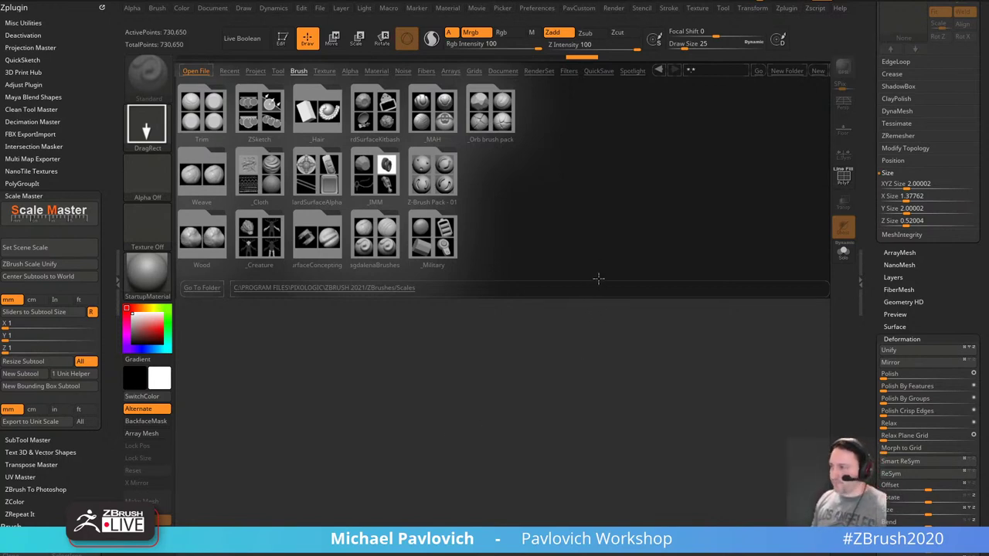
key(comma)
Set the draw size to 33 on the empty canvas.
drag(869, 212, 878, 441)
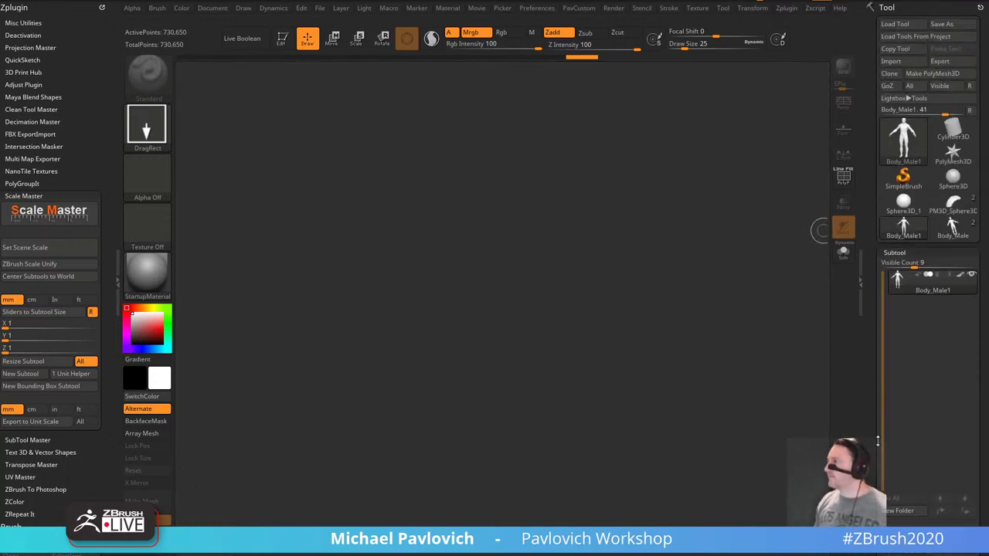
mouse_move(940, 242)
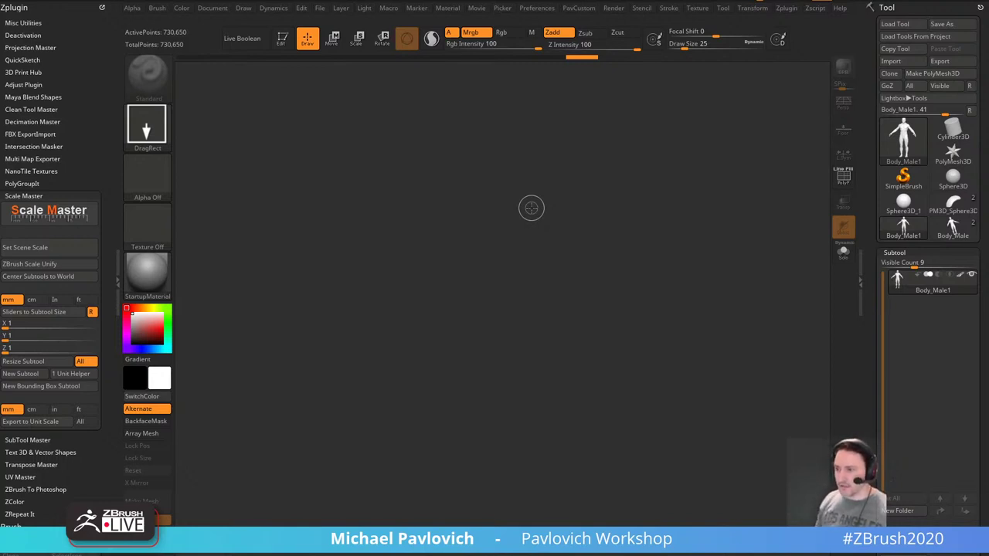
key(s)
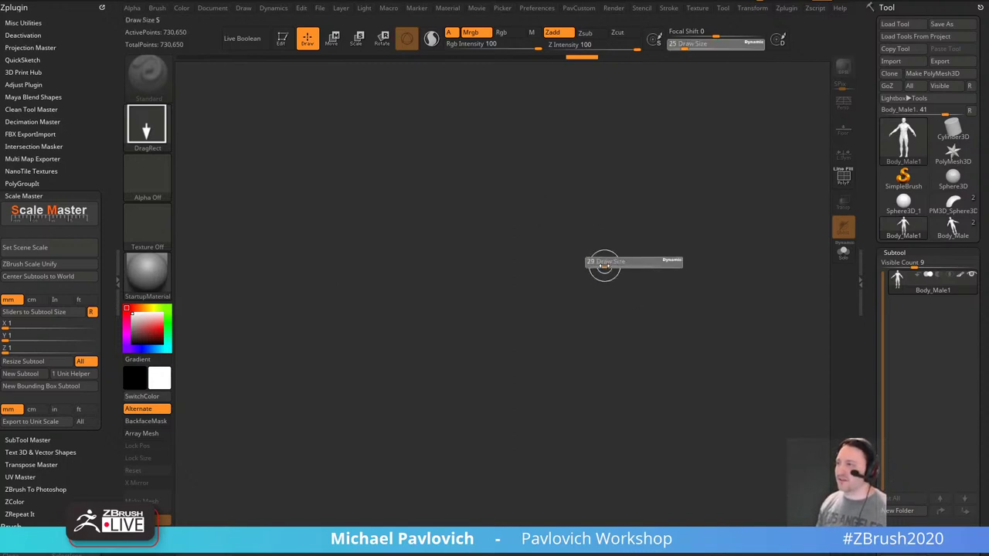
drag(604, 267, 607, 267)
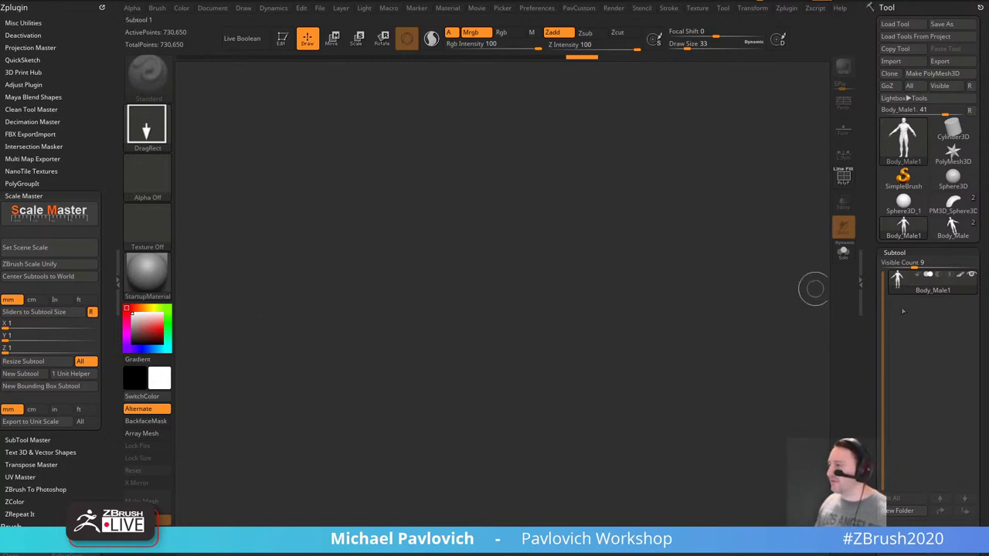
Draw a Sphere3D on the canvas, enter Edit mode and convert it to a PolyMesh3D.
drag(871, 314, 876, 92)
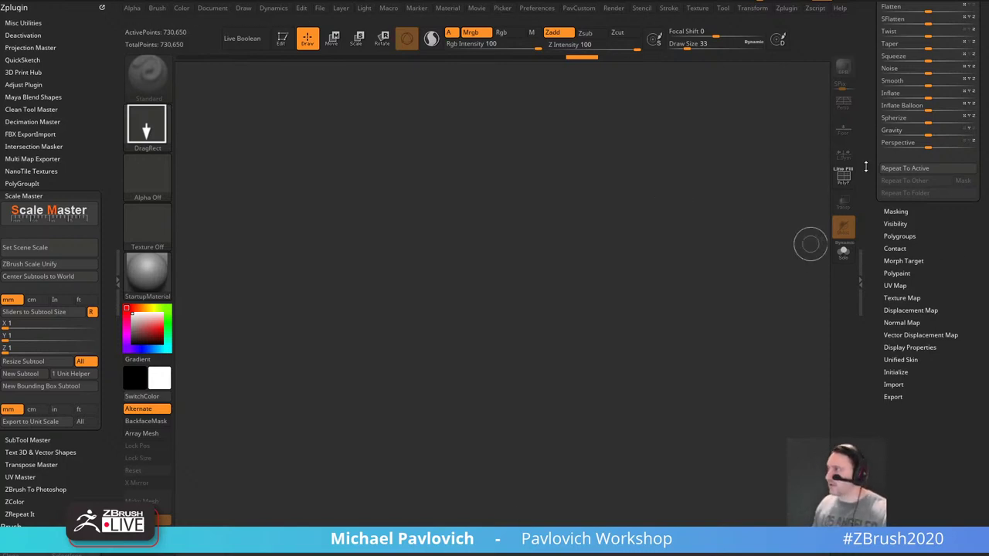
drag(867, 166, 888, 469)
click(953, 179)
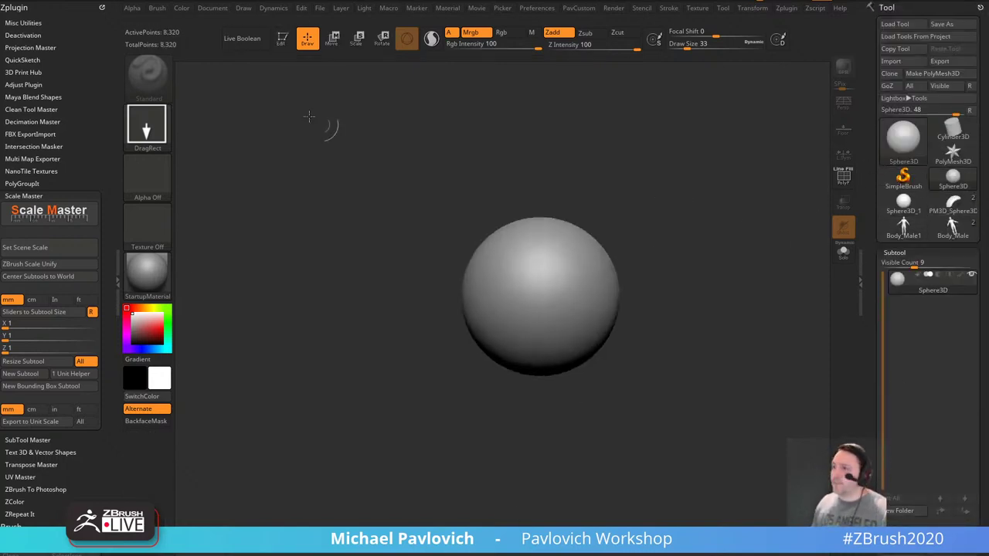
click(282, 41)
click(932, 74)
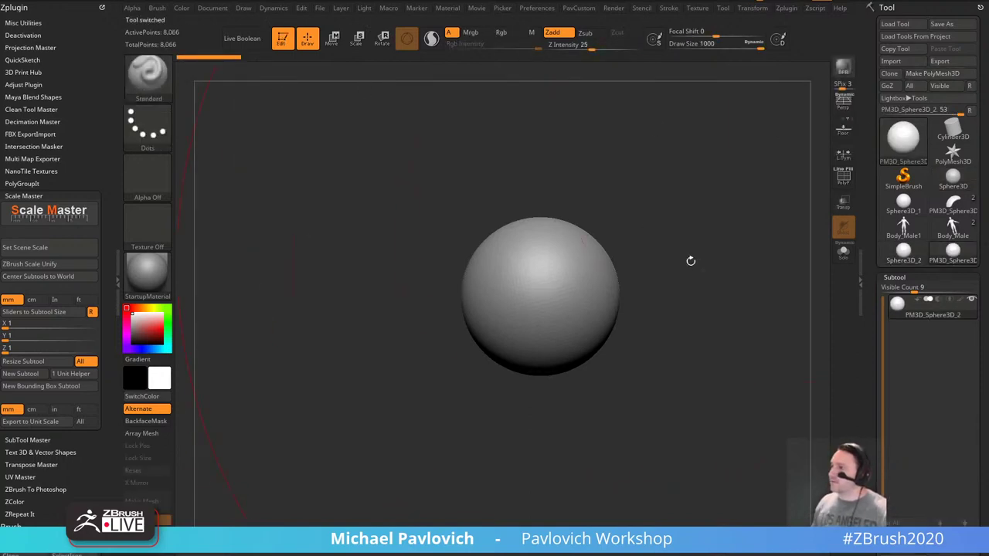
Scale the sphere down with the gizmo and duplicate it within the same subtool, offset up and to the left.
key(e)
drag(541, 297, 430, 283)
ctrl+drag(580, 256, 500, 188)
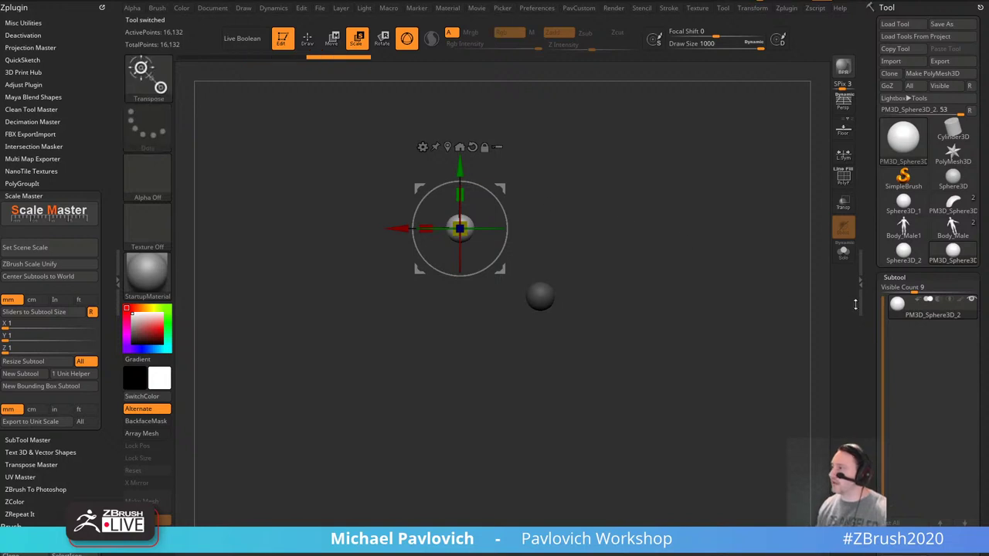
Split the masked points so that the two spheres become separate subtools, and activate the Move transform.
drag(857, 303, 862, 200)
key(space)
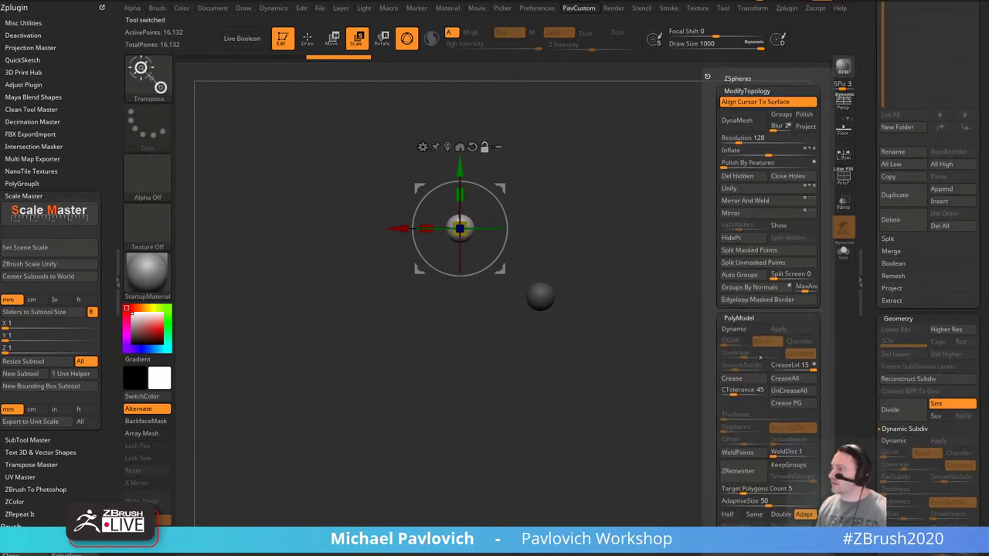
click(754, 252)
alt+drag(713, 283, 703, 325)
key(w)
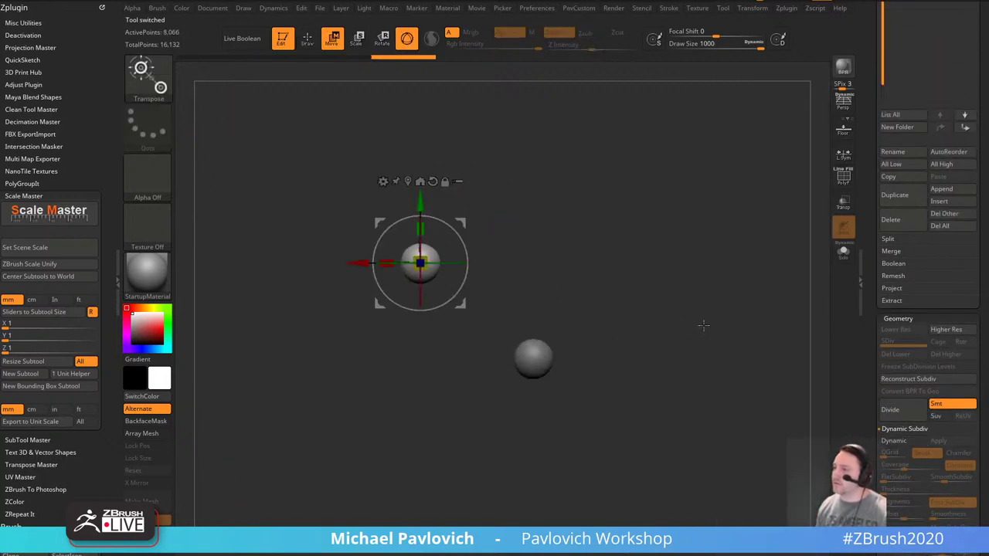
alt+drag(519, 246, 457, 243)
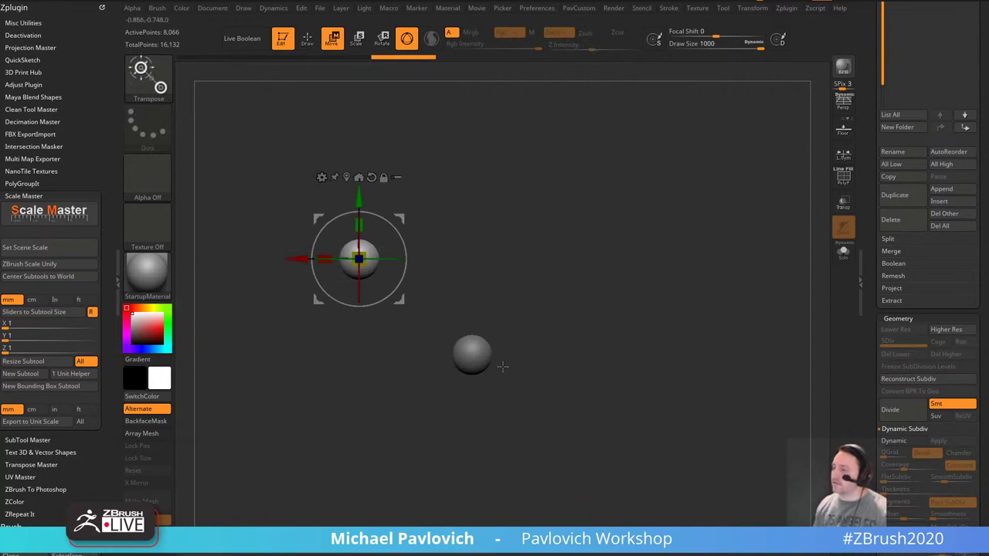
Make the lower sphere the active subtool, and undo a trial manipulation of it with the gizmo.
alt+click(473, 353)
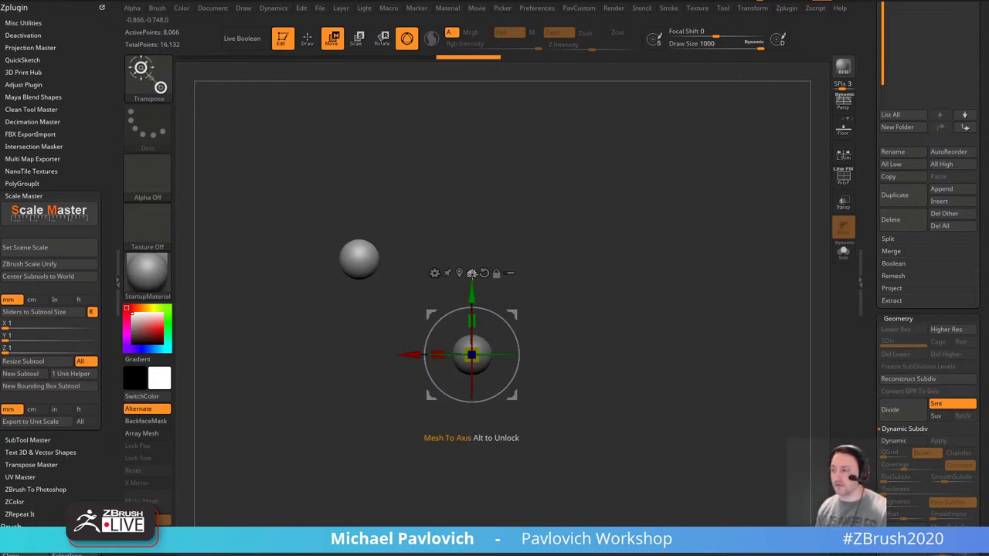
drag(591, 279, 552, 278)
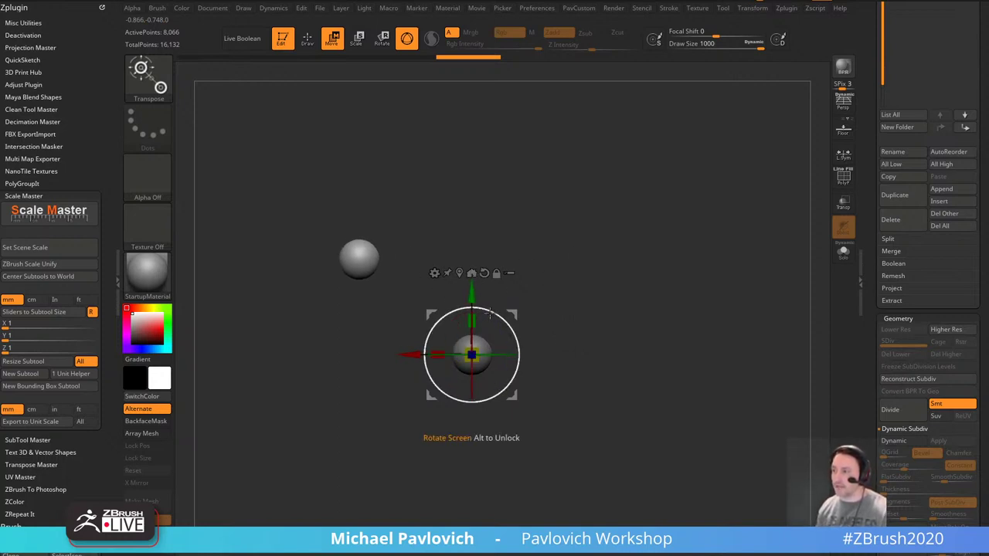
drag(495, 314, 544, 388)
key(ctrl+z)
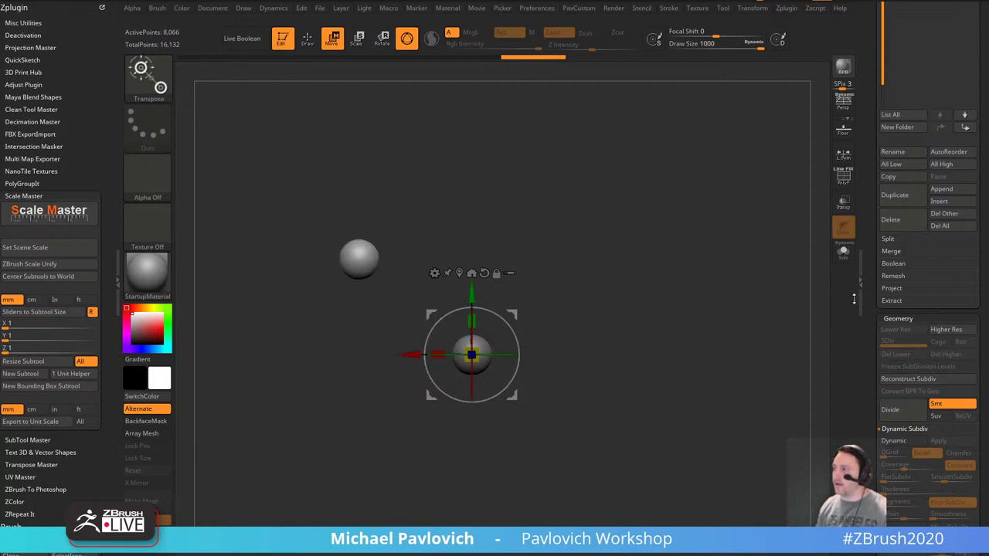
Make the upper sphere, PM3D_Sphere3D_3, the active subtool and send its gizmo to the home position at the lower sphere.
drag(868, 301, 870, 378)
mouse_move(934, 228)
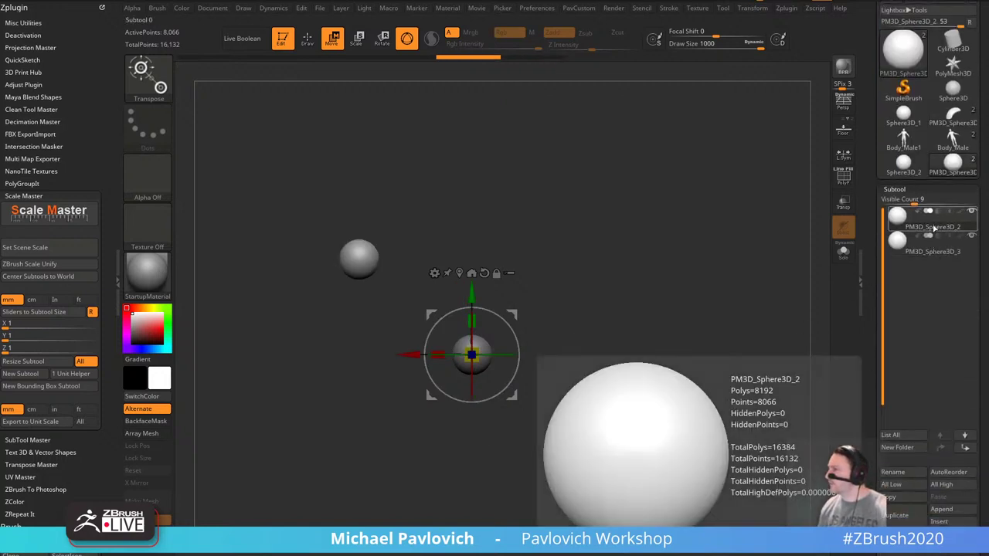
click(933, 247)
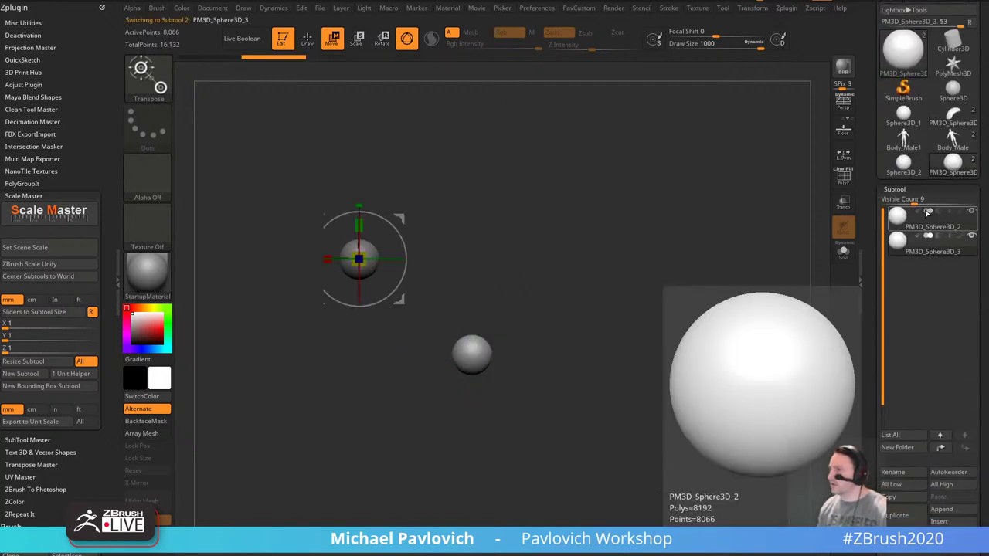
alt+drag(678, 293, 707, 269)
click(389, 151)
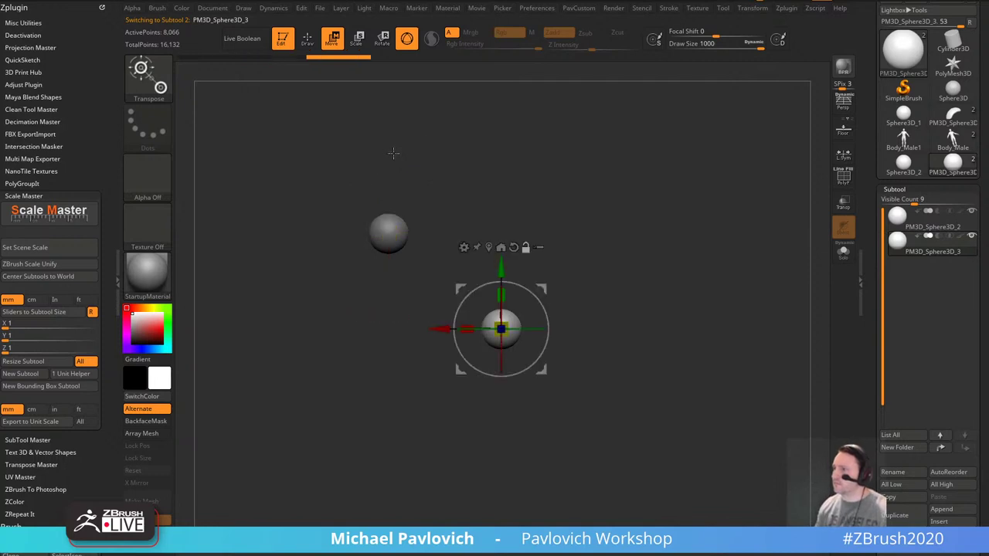
Make the PM3D_Sphere3D_2 subtool active and locate the Set Pivot Point command among the transform commands.
click(931, 225)
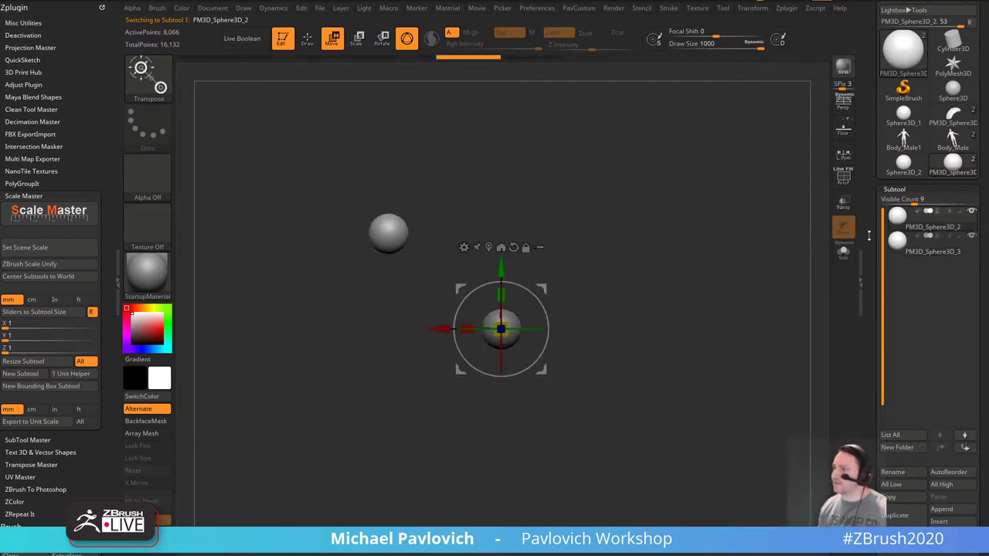
drag(536, 296, 666, 312)
key(ctrl+z)
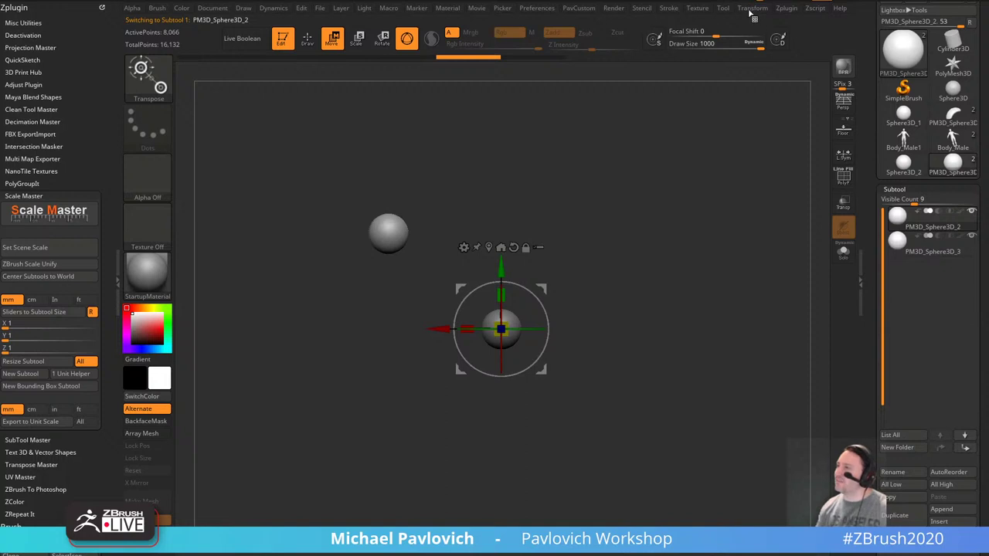
click(751, 9)
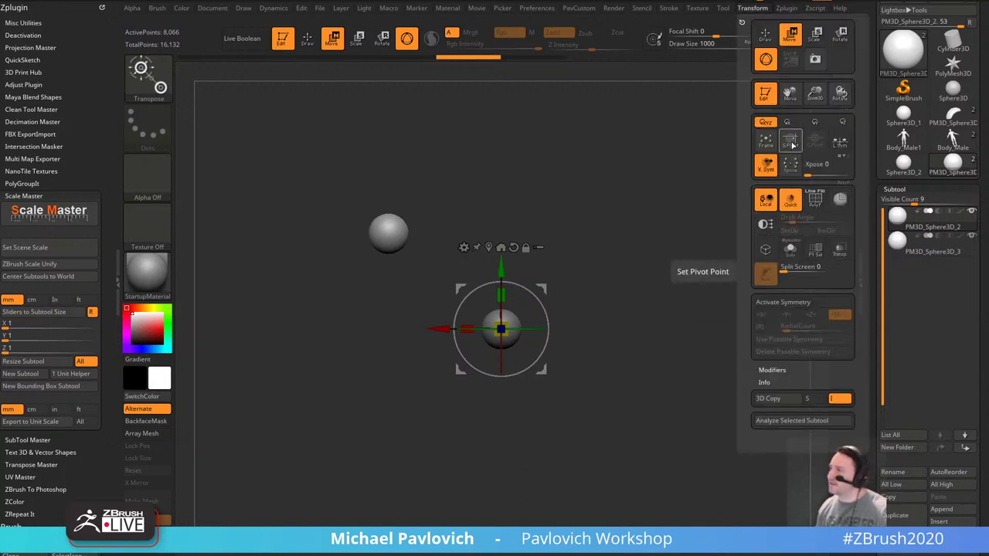
key(ctrl)
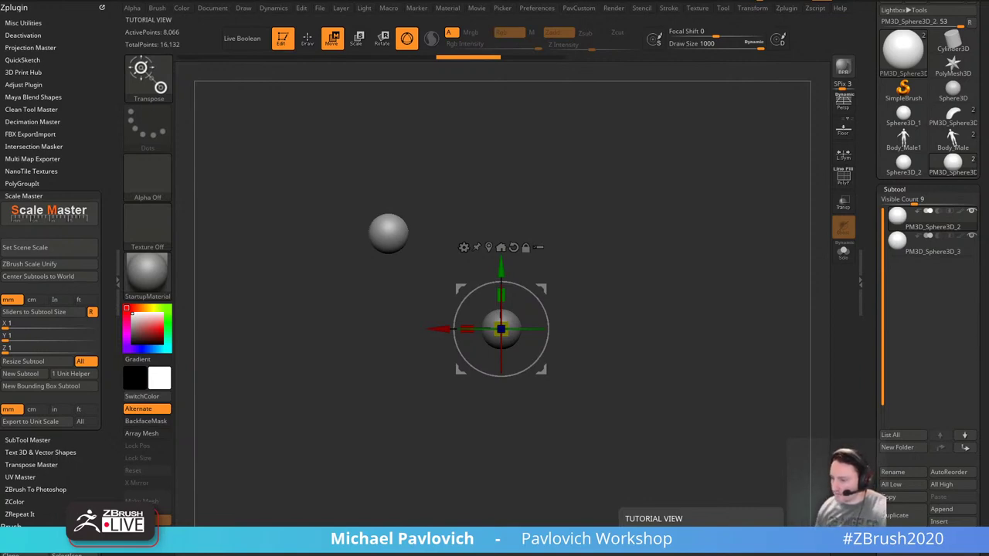
Switch to the browser with the #AskZBrush S.Pivot video and play it with sound at a playback speed of 2.
drag(513, 553, 508, 13)
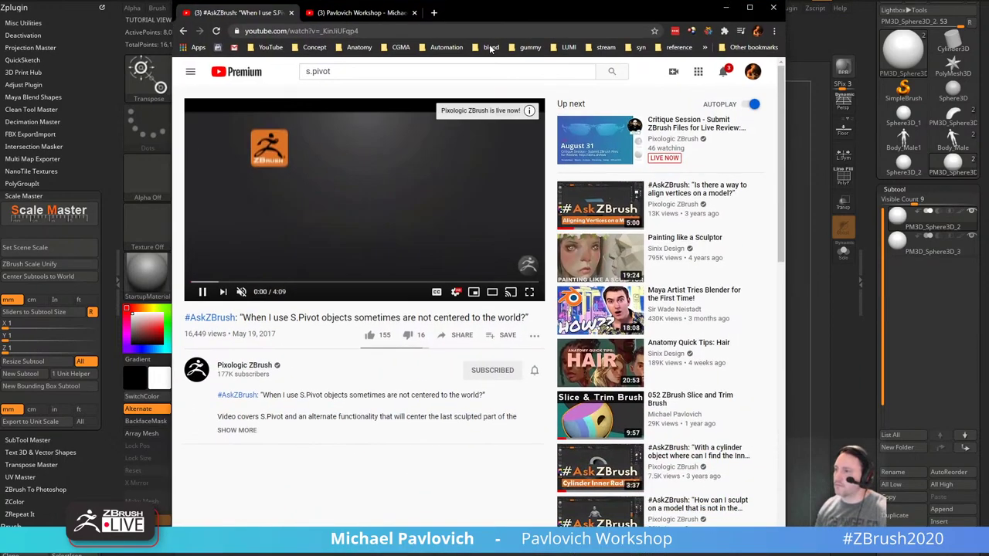
click(265, 294)
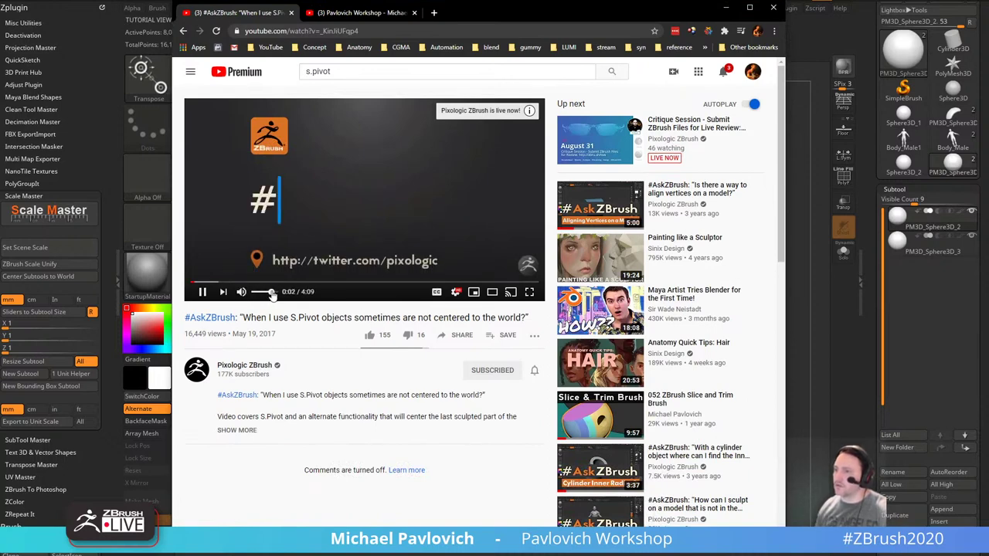
click(455, 291)
click(457, 231)
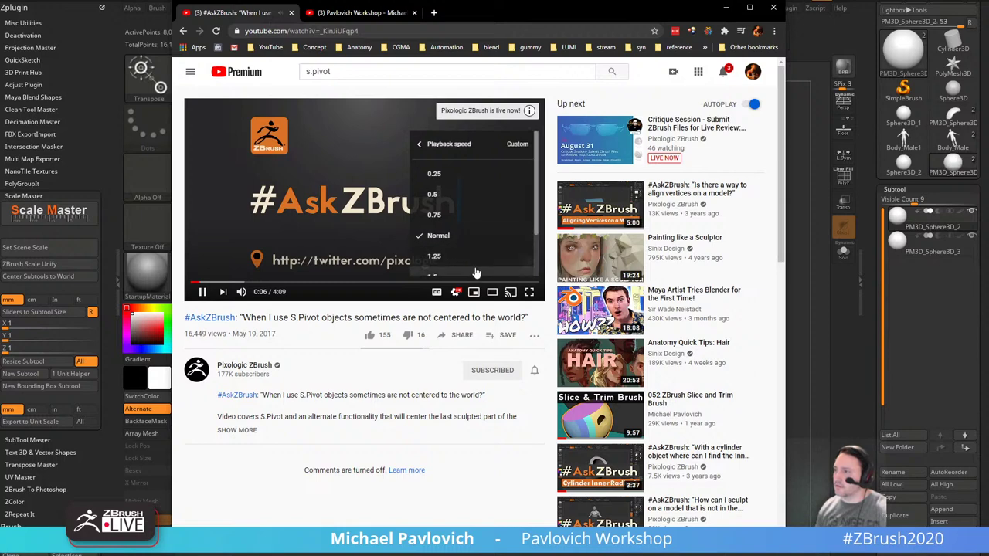
scroll(462, 265, down, 2)
click(462, 265)
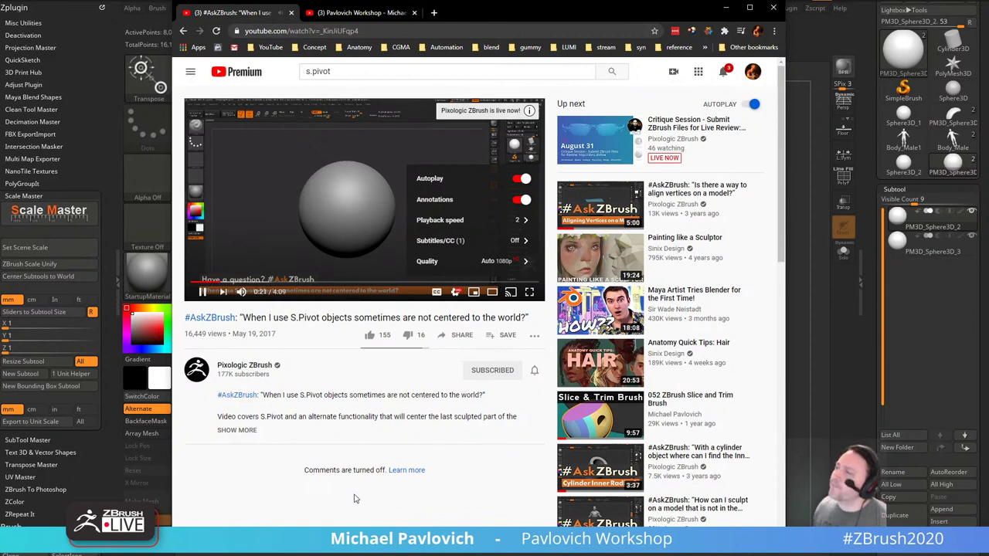
Skip ahead in the S.Pivot video to about 1:04 and select its web address.
click(239, 283)
click(260, 283)
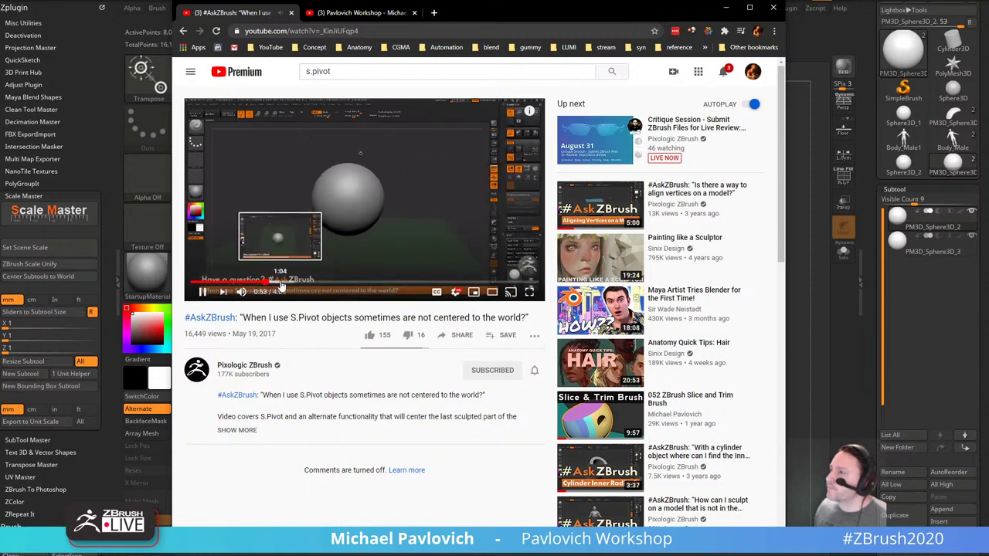
click(282, 286)
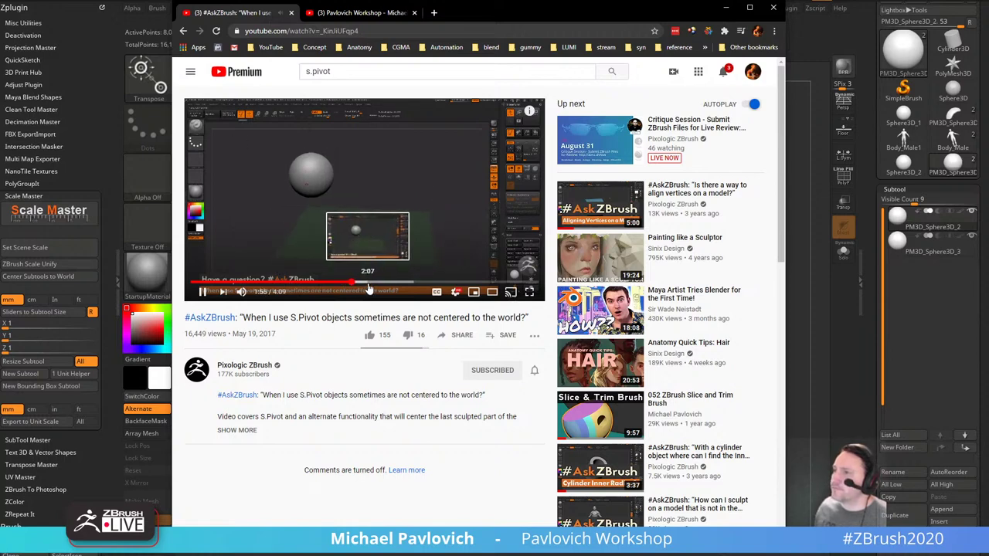
click(412, 31)
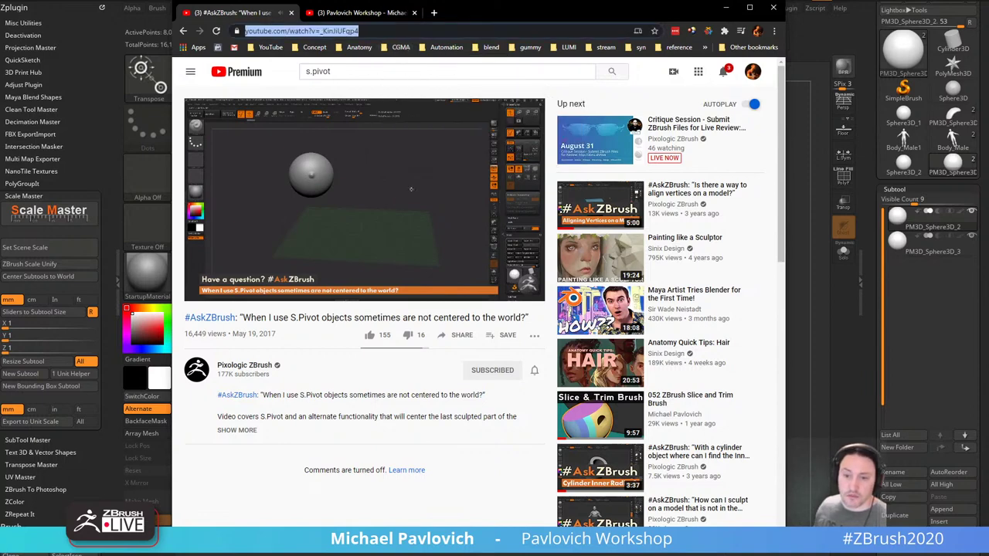
key(alt+Tab)
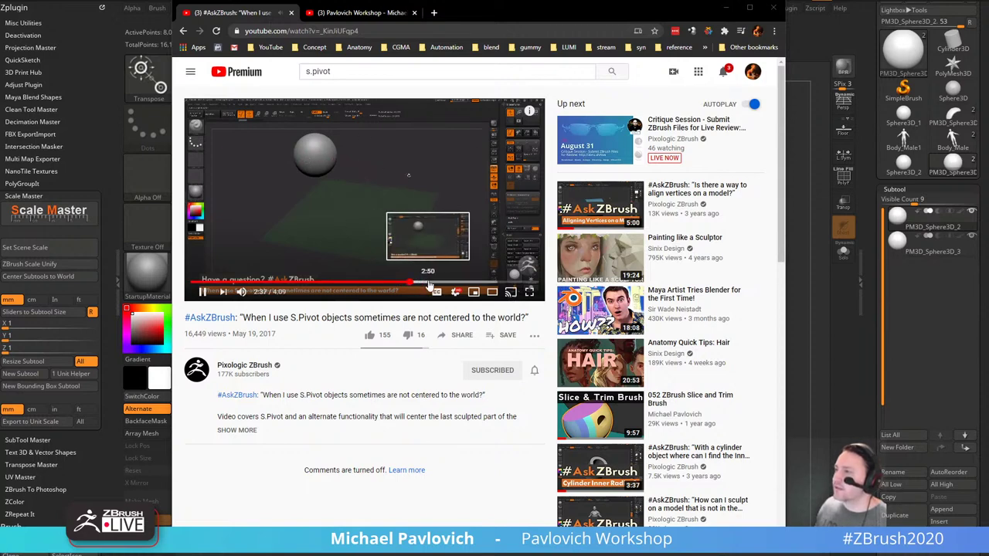
Skim the S.Pivot video forward to about 3:17, pause it and return to ZBrush.
click(428, 284)
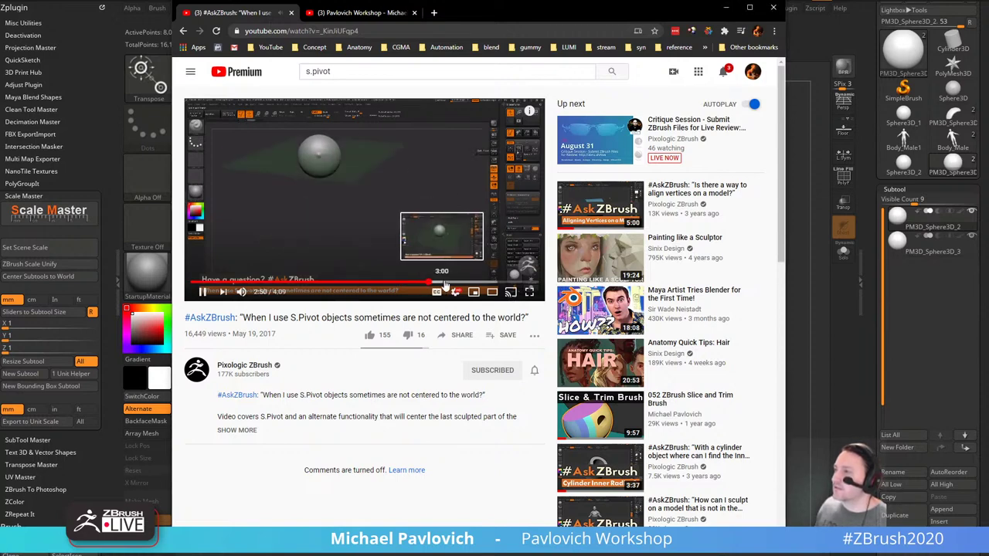
click(444, 284)
click(466, 283)
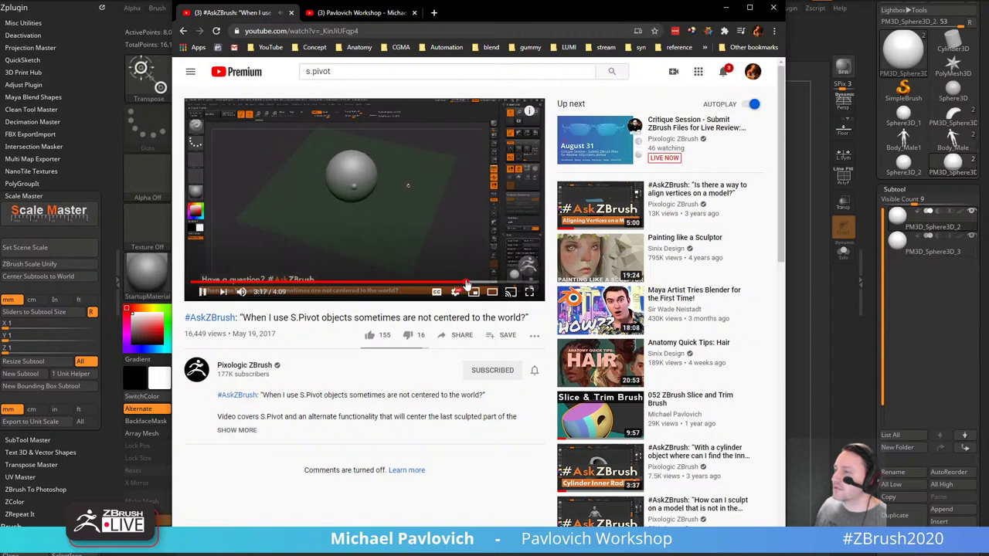
click(204, 292)
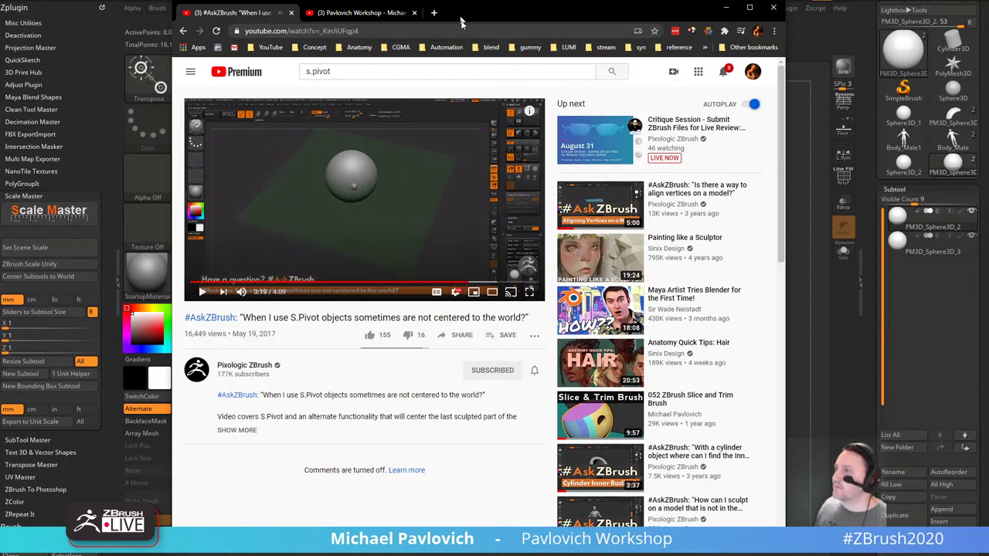
drag(462, 16, 463, 0)
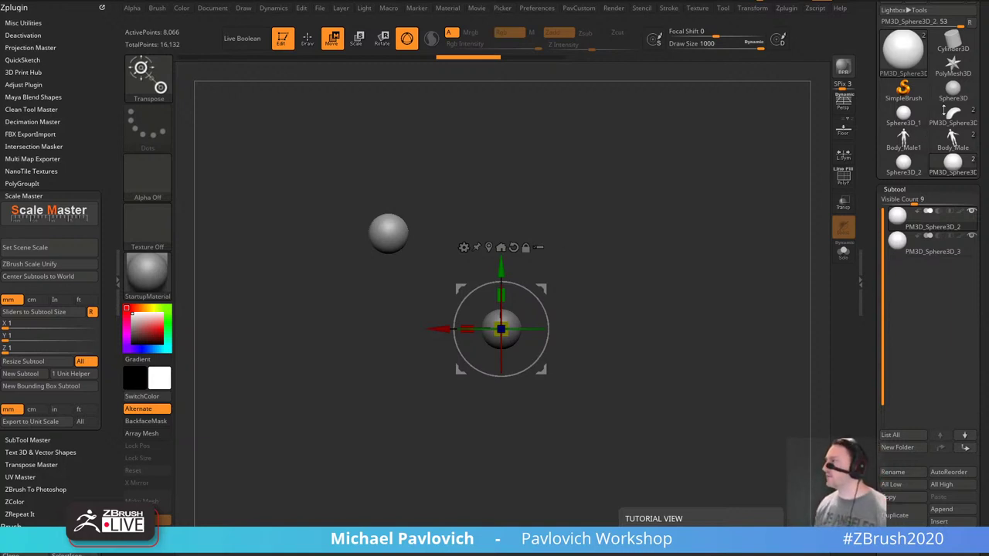
Switch to the curved strap-like PM3D_Sphere3D_1 tool, isolate its active subtool with Solo and show the polyframe.
click(950, 113)
drag(718, 235, 756, 267)
click(843, 252)
click(843, 178)
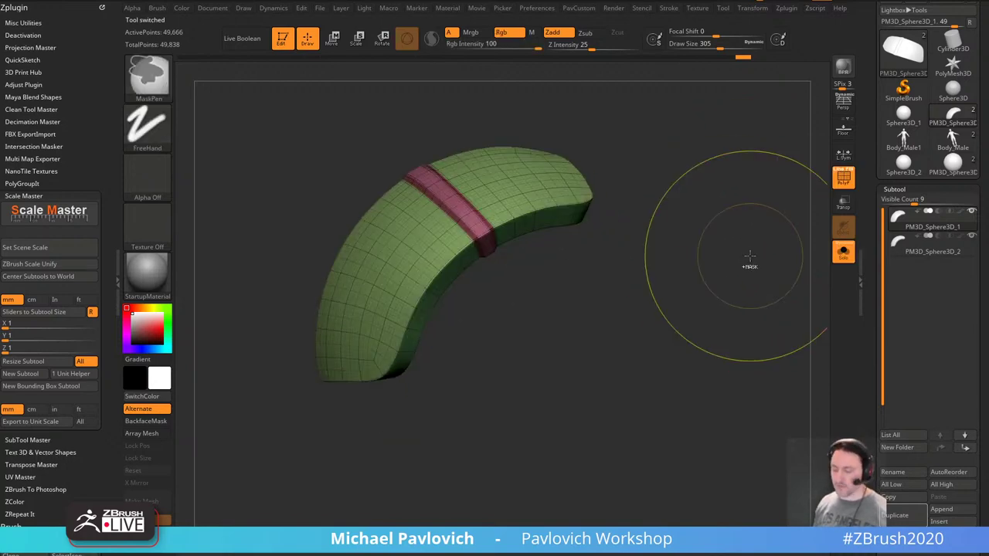
key(ctrl+s)
click(753, 514)
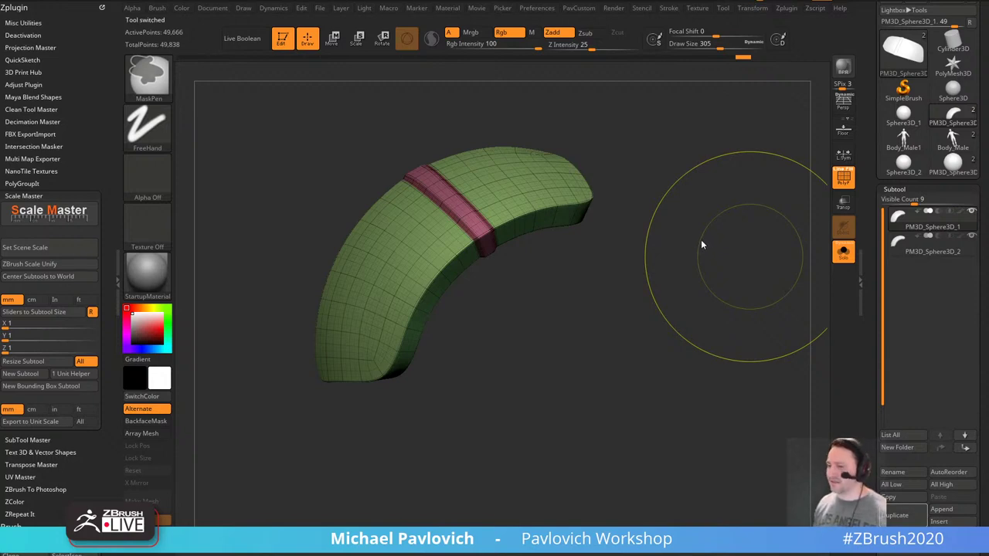
Bring up the curved mesh's Dynamic Subdiv settings and undo its subdivisions back to the base geometry.
mouse_move(634, 242)
mouse_down()
mouse_move(686, 225)
mouse_move(650, 252)
mouse_up()
key(s)
drag(872, 261, 859, 124)
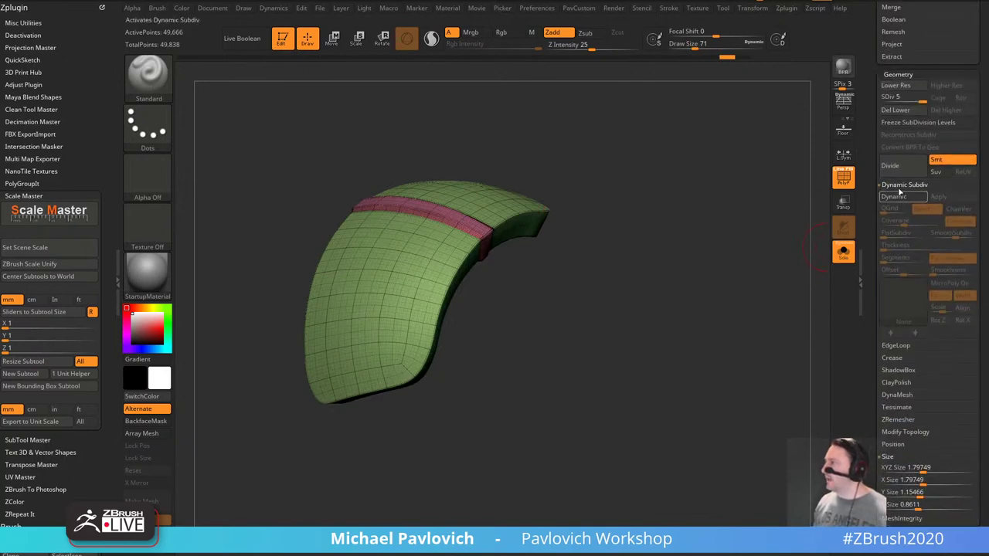
key(shift+d)
key(ctrl)
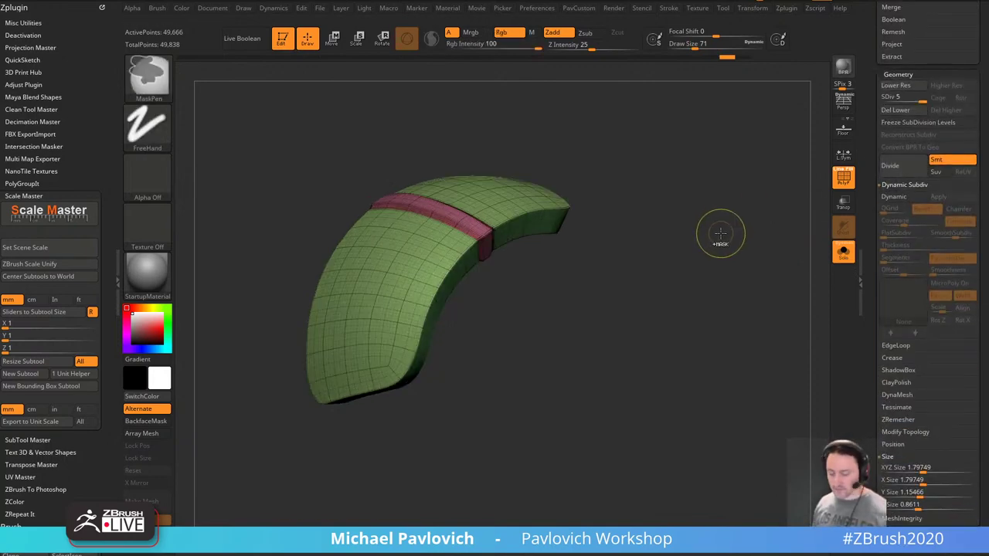
key(ctrl+z)
key(ctrl+z)
key(ctrl+z)
key(ctrl+z)
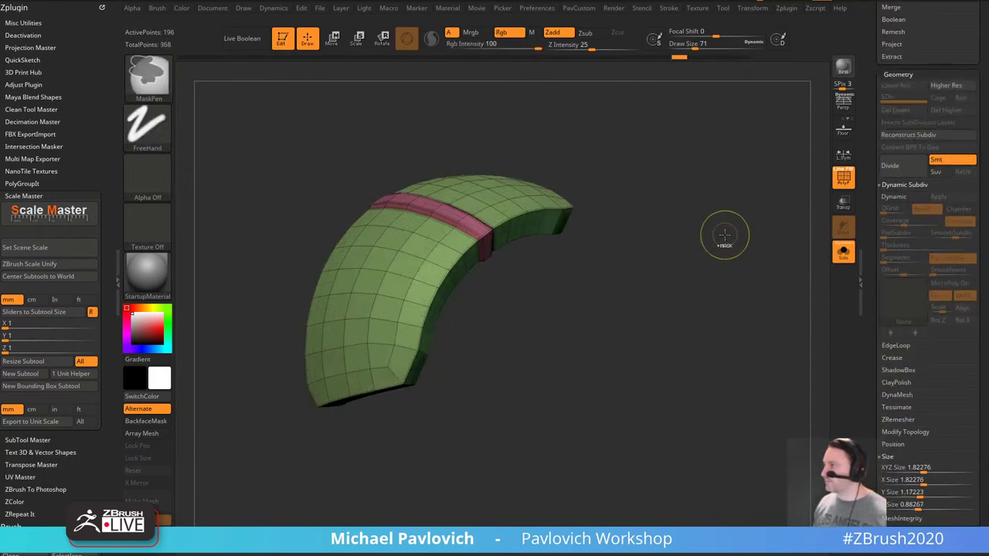
Enable Dynamic subdivision on the curved mesh, compare it off and on, and hide the polyframe.
mouse_move(718, 236)
mouse_down()
mouse_move(770, 234)
mouse_move(748, 255)
mouse_move(775, 248)
mouse_move(751, 257)
mouse_up()
key(s)
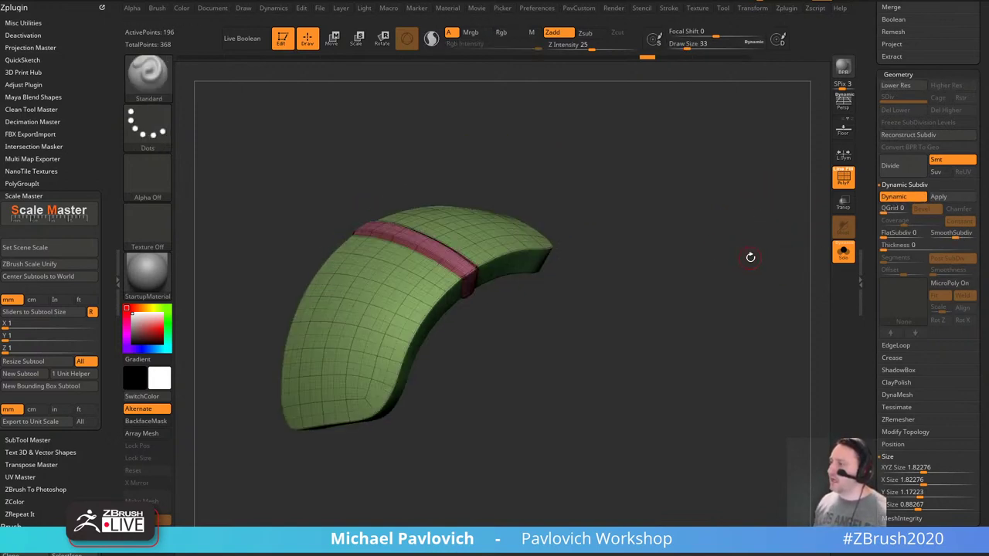
click(895, 196)
click(895, 196)
click(844, 178)
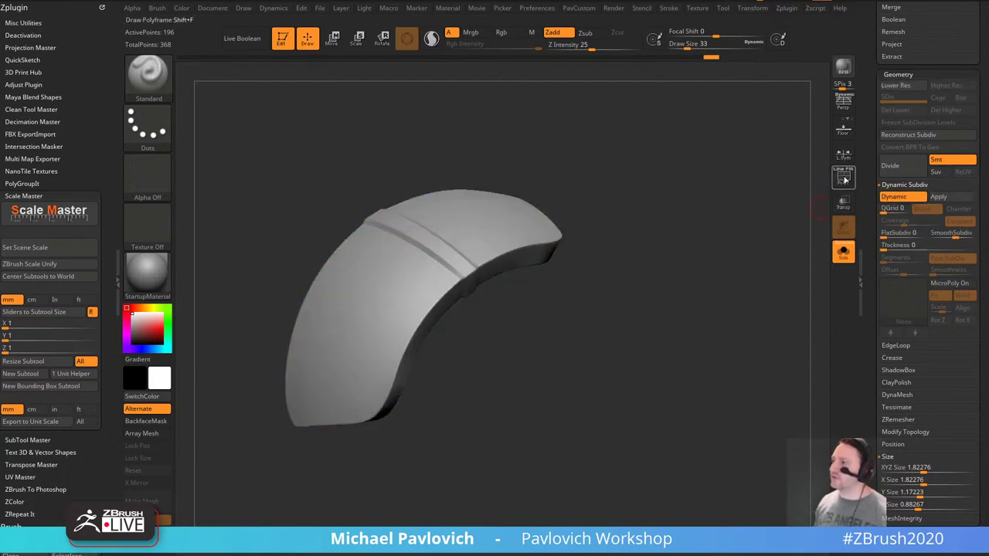
Try DynaMesh on the curved mesh at resolution 128 with Blur set to 0, and undo it.
key(1)
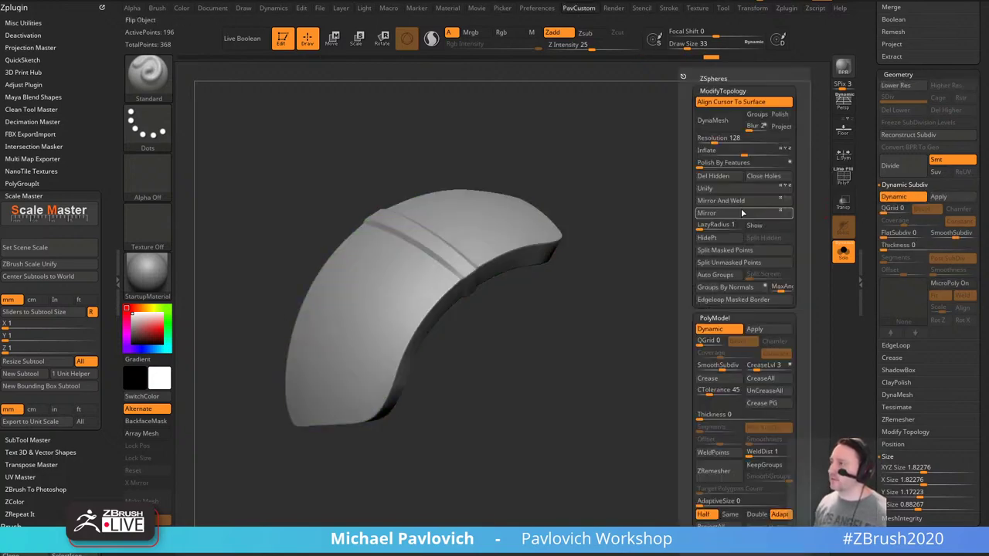
drag(749, 127, 737, 122)
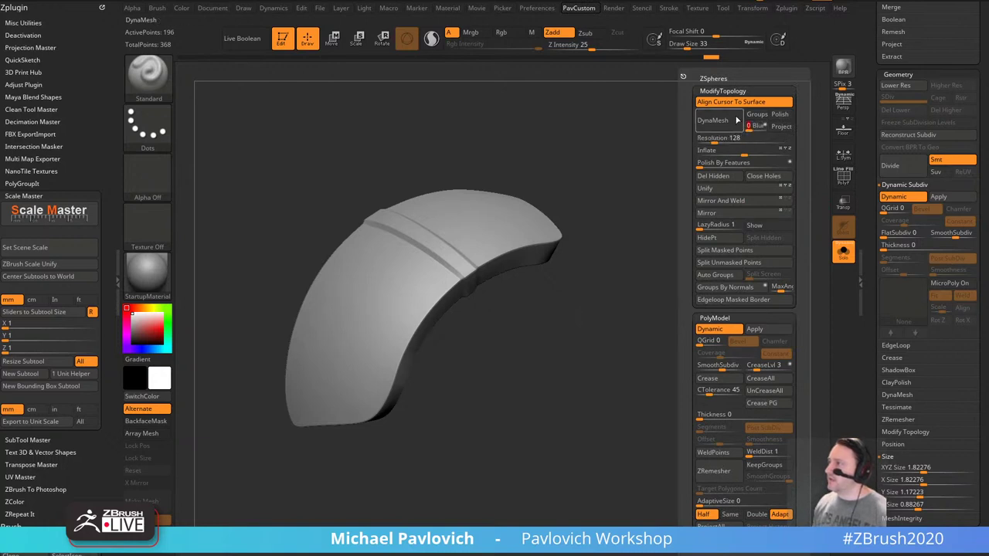
click(719, 121)
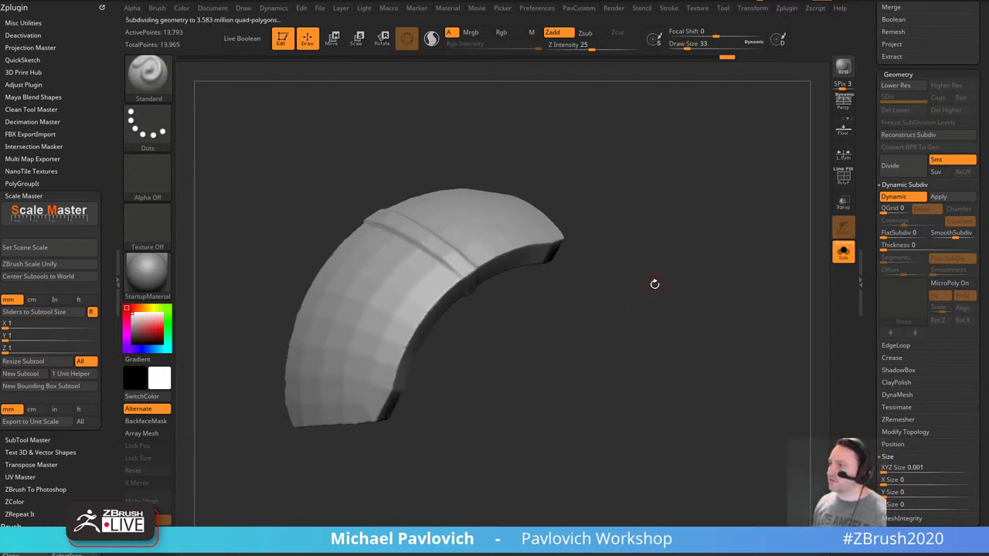
mouse_move(658, 279)
mouse_down()
mouse_move(628, 330)
mouse_move(666, 273)
mouse_move(652, 295)
mouse_up()
key(ctrl+z)
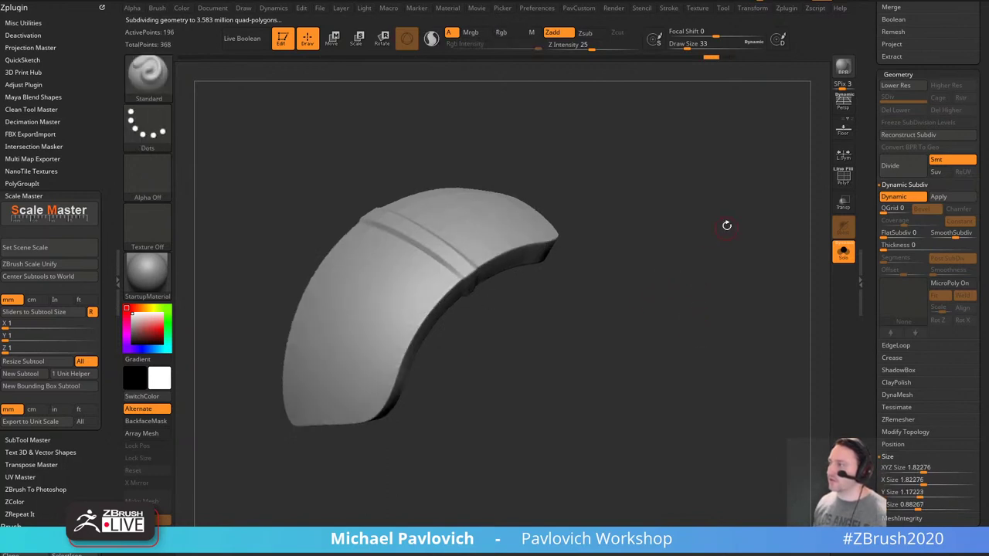
Apply dynamic subdivision to the curved armour piece at subdivision level 5 and convert it to a DynaMesh.
click(943, 197)
mouse_move(908, 98)
mouse_down()
mouse_move(892, 96)
mouse_move(926, 98)
mouse_up()
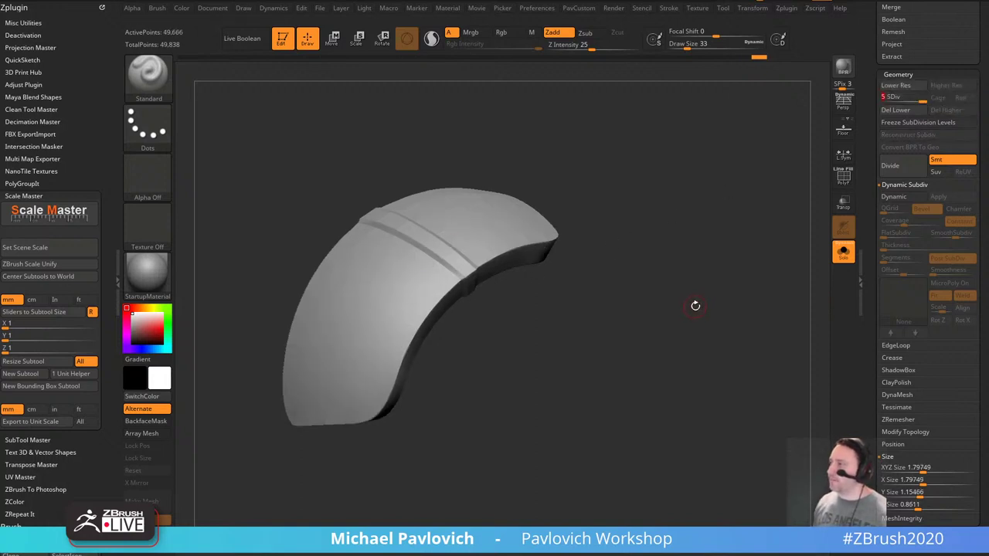
key(2)
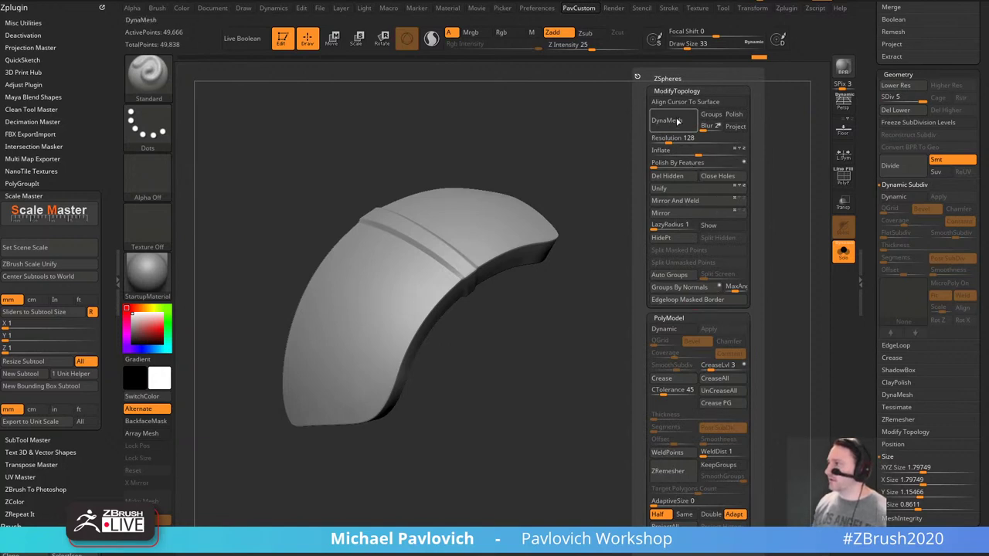
click(678, 122)
click(666, 141)
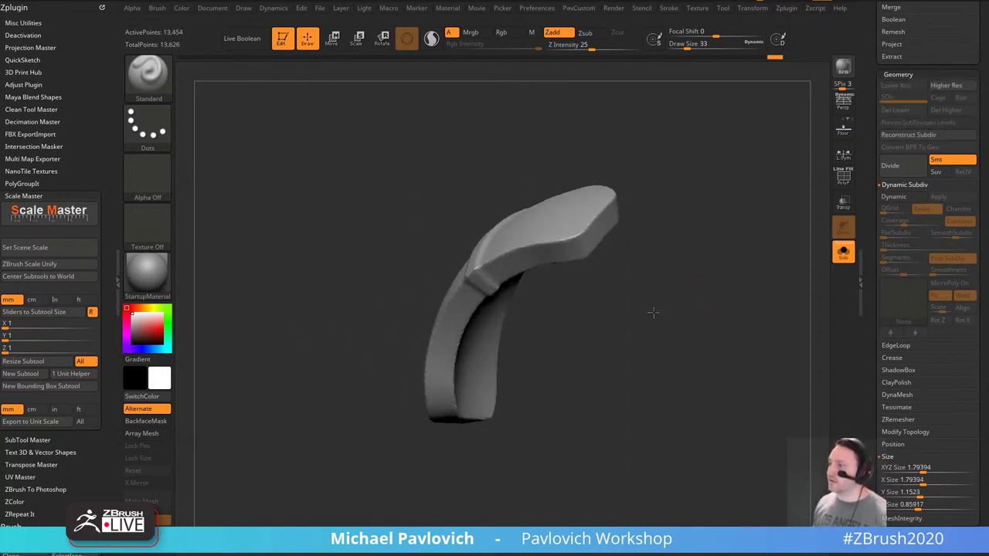
drag(708, 297, 691, 293)
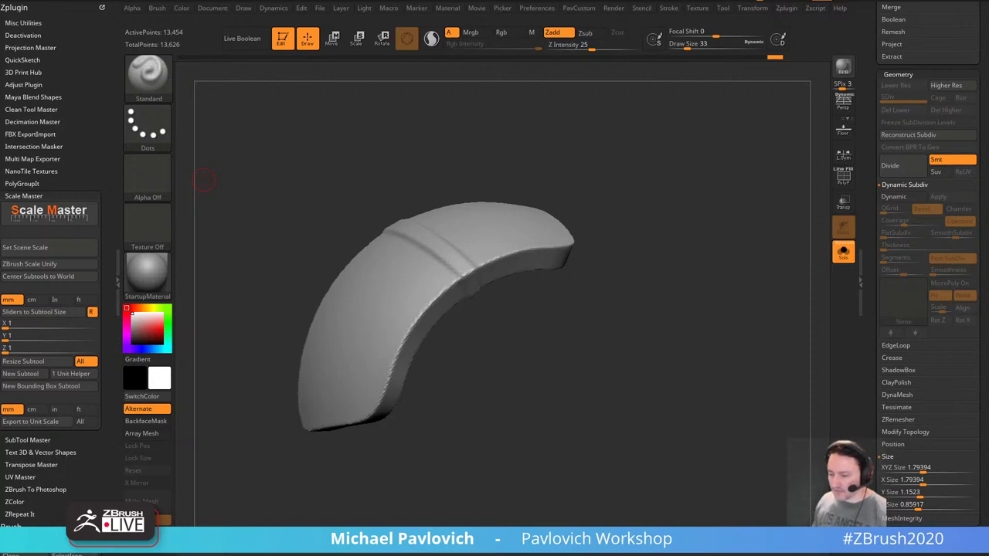
Clear the canvas of the curved piece and place a Cylinder3D primitive in edit mode.
key(t)
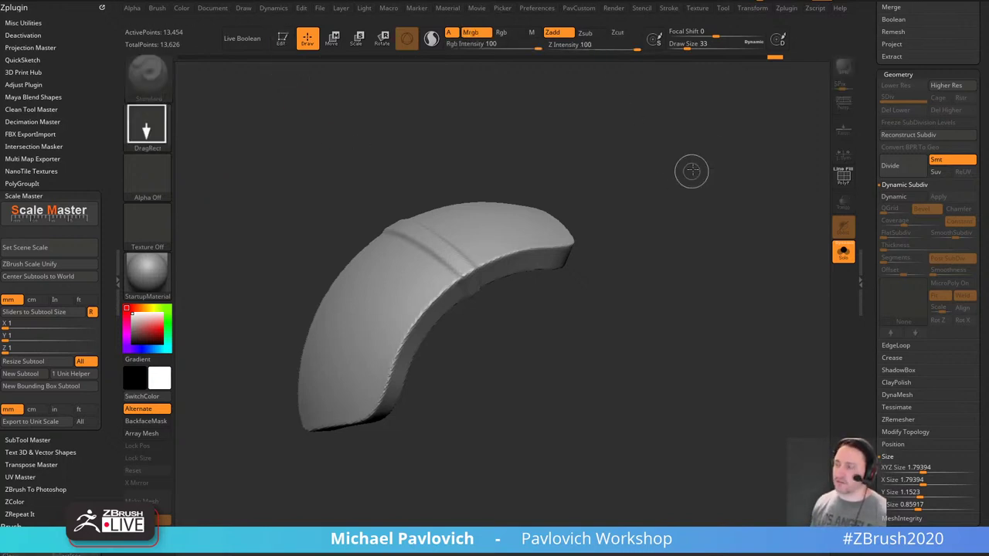
key(ctrl+n)
drag(873, 189, 874, 495)
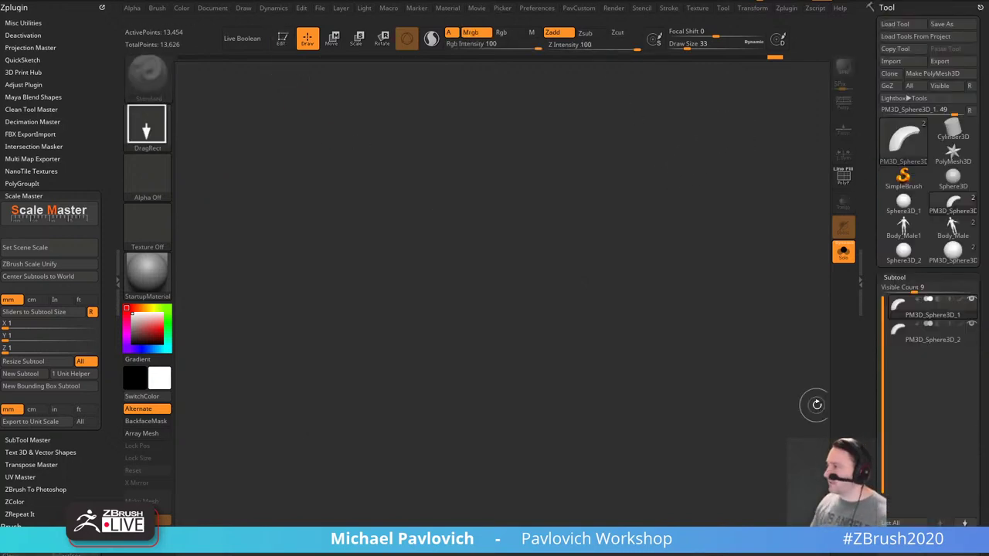
click(954, 132)
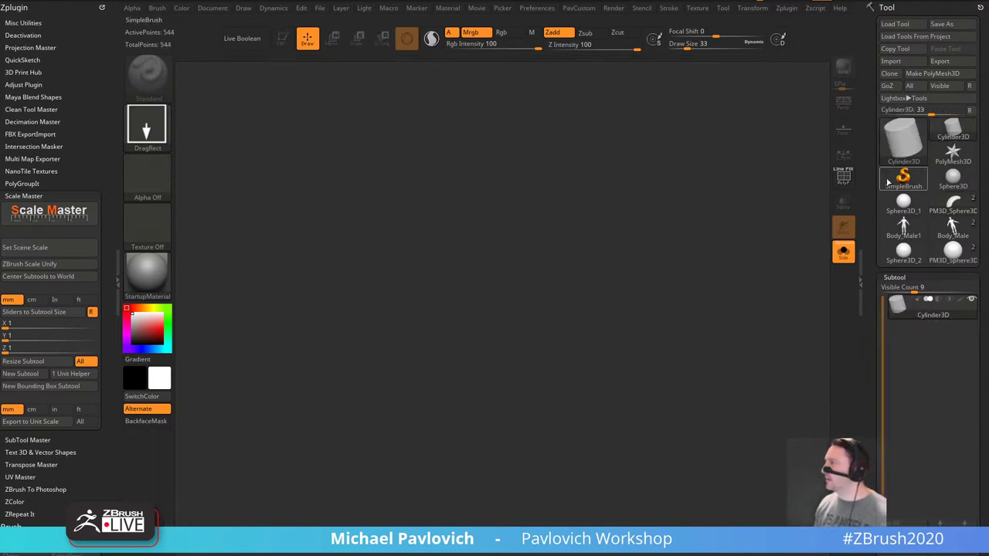
drag(530, 328, 571, 441)
click(283, 40)
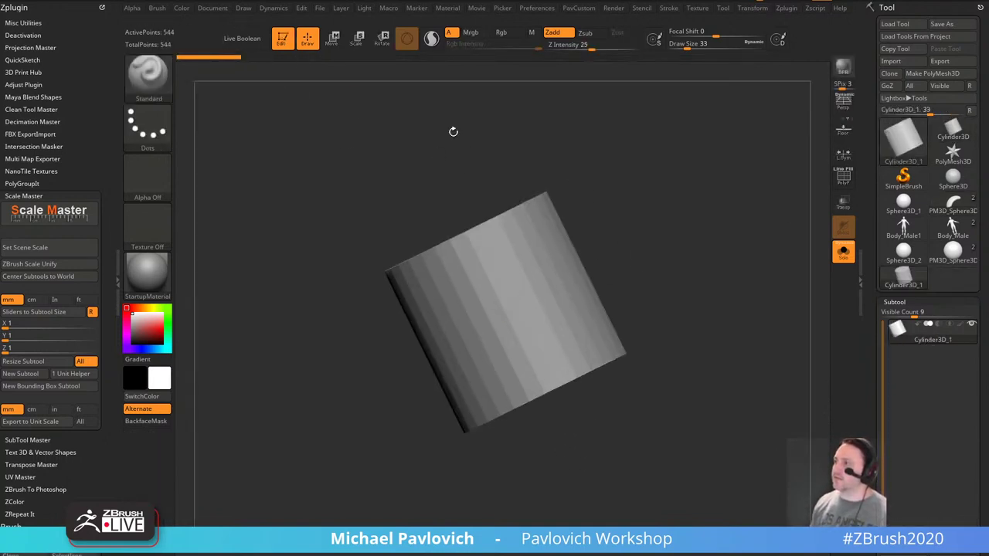
Show the polyframe and convert the cylinder primitive to a PolyMesh3D.
click(844, 179)
drag(685, 214, 708, 231)
click(936, 76)
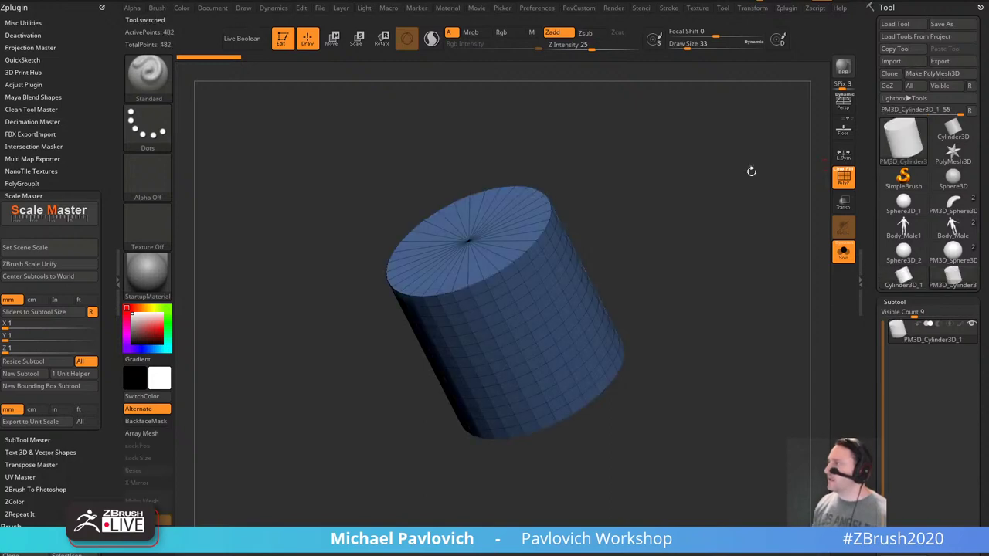
drag(750, 168, 425, 164)
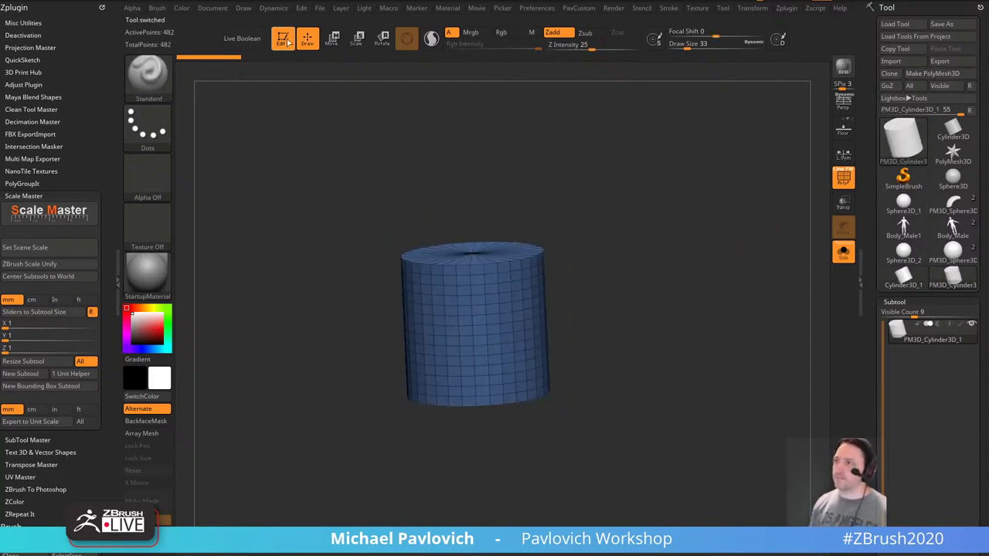
Leave the cylinder for SimpleBrush and load the Cone3D primitive as a tool.
click(904, 180)
click(919, 159)
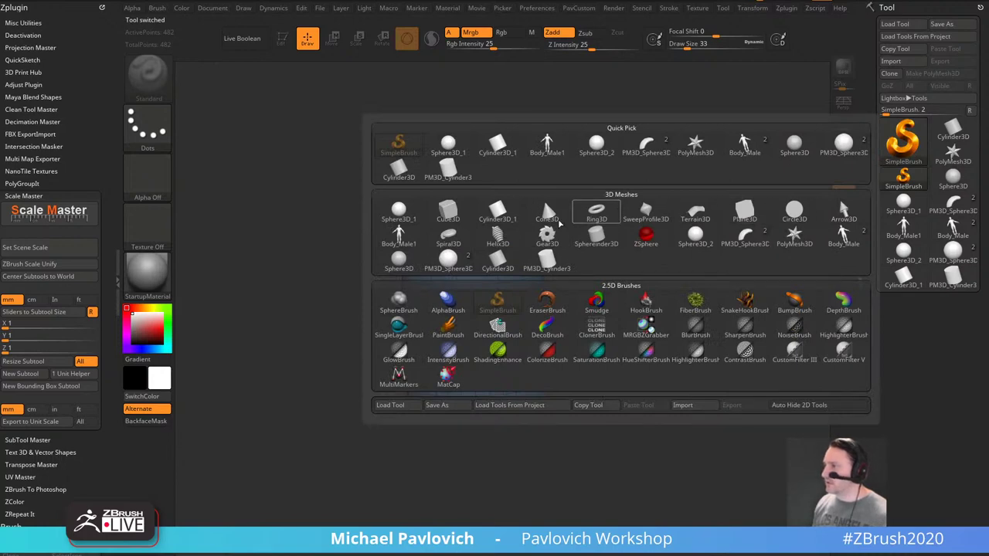
click(547, 214)
click(895, 327)
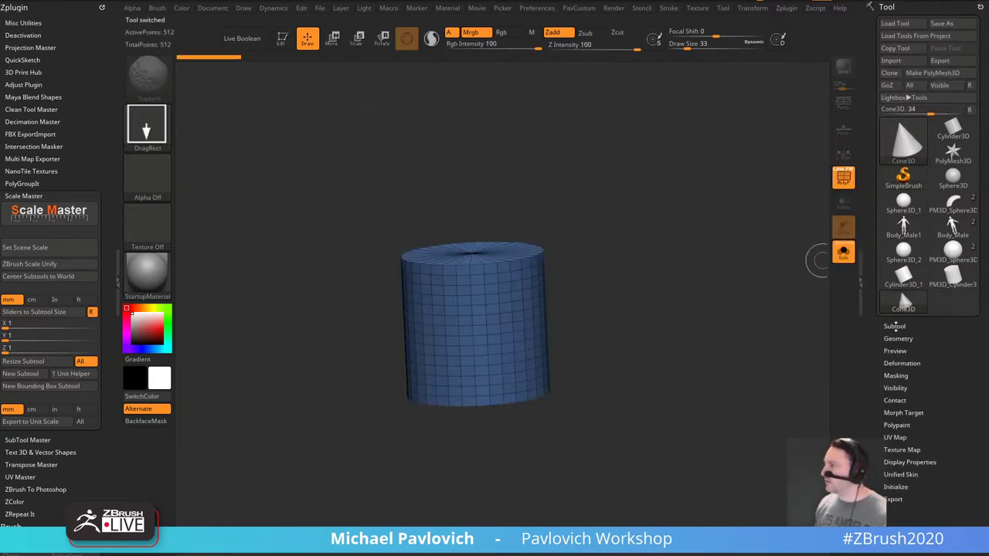
Return to the polymesh cylinder tool, append Cone3D as a second subtool and make it active.
click(946, 43)
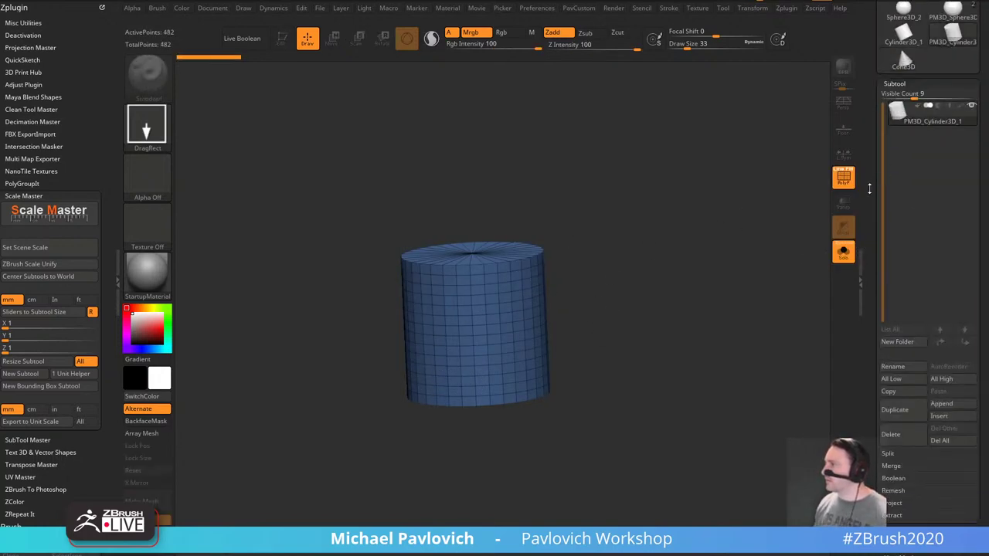
drag(869, 189, 869, 111)
click(947, 329)
click(939, 338)
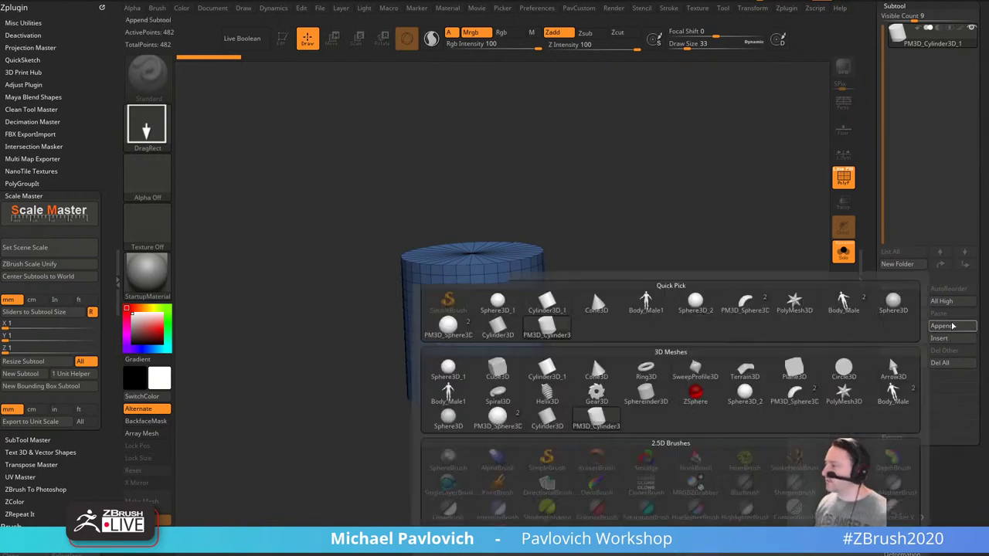
click(644, 303)
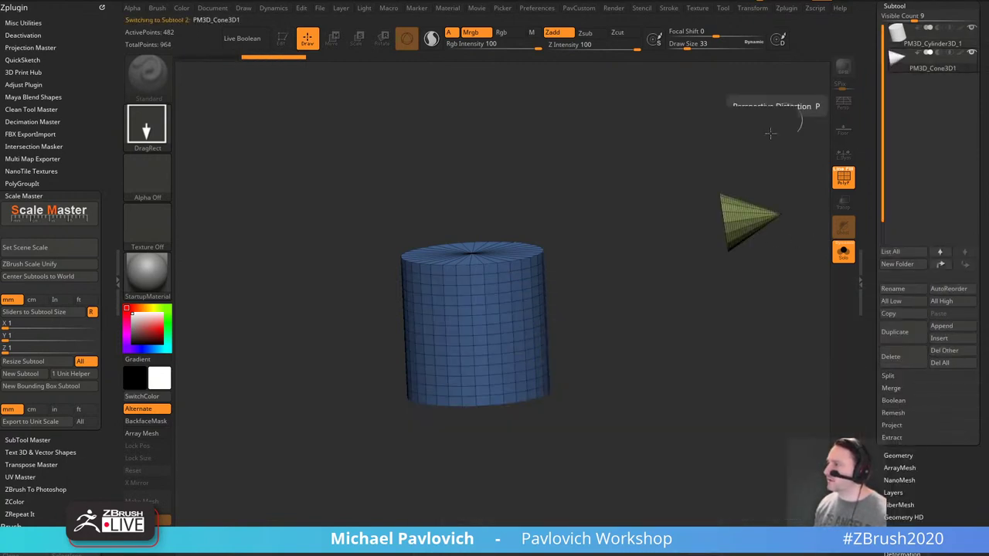
Clear the canvas and redraw the cylinder-and-cone tool in edit mode, squared to an orthogonal view.
key(ctrl+n)
drag(495, 303, 532, 410)
click(283, 39)
shift+drag(678, 190, 706, 233)
alt+drag(706, 234, 630, 235)
Move the cone up and away from the cylinder, tilt it sideways, and turn off Solo.
key(w)
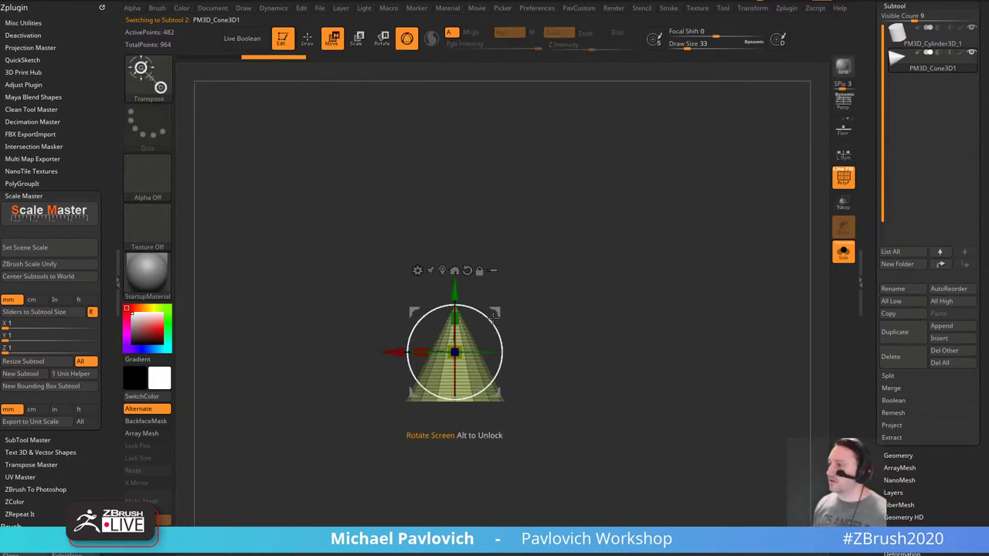
drag(491, 326, 720, 188)
click(843, 256)
click(842, 256)
mouse_move(734, 308)
alt+mouse_down()
mouse_move(686, 349)
mouse_move(695, 386)
alt+mouse_up()
Make the cylinder the active subtool and place its gizmo at the centre of its top cap.
alt+click(410, 386)
key(q)
drag(678, 340, 668, 325)
key(w)
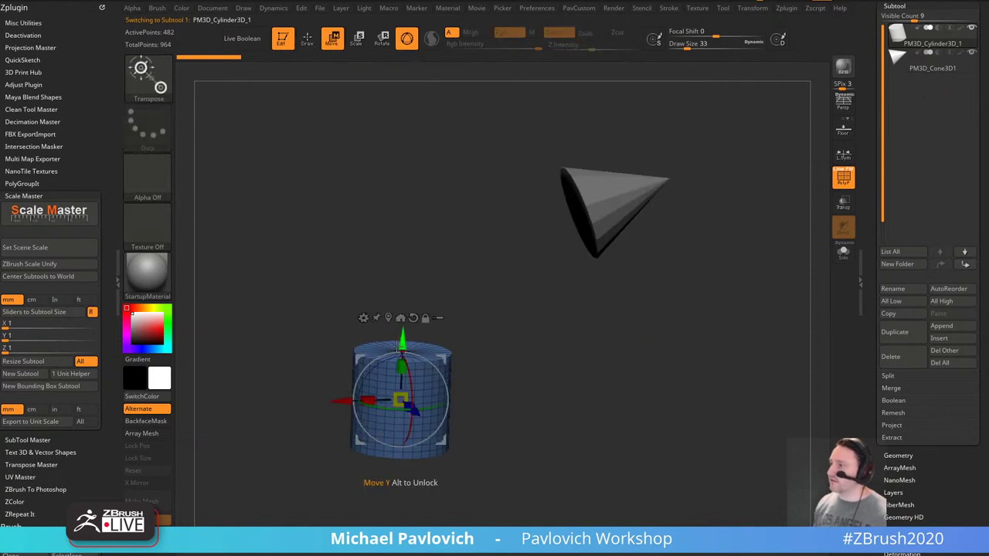
click(611, 205)
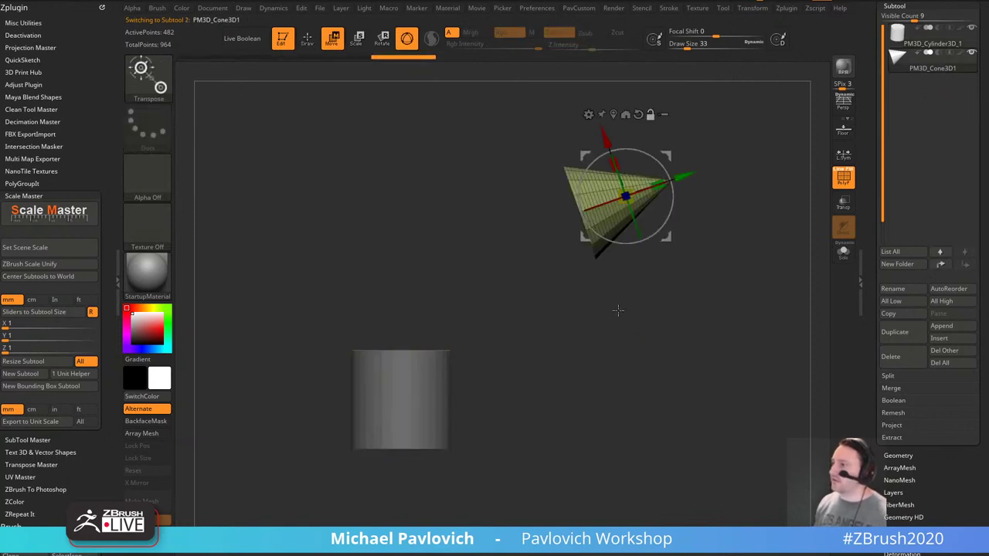
drag(618, 332, 568, 322)
click(474, 384)
alt+drag(473, 334, 370, 415)
alt+click(436, 337)
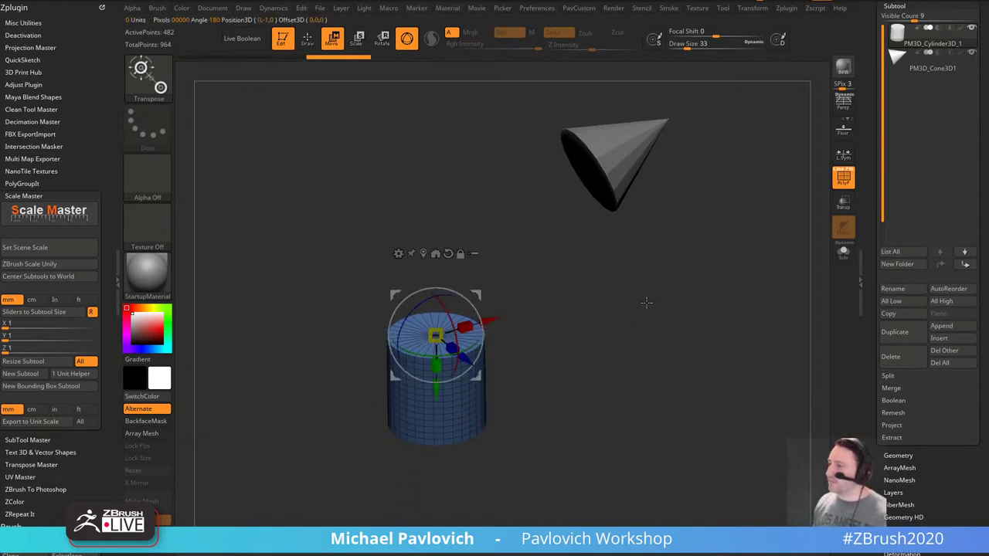
Create a new InsertMesh brush from the cylinder subtool.
key(q)
drag(583, 294, 605, 294)
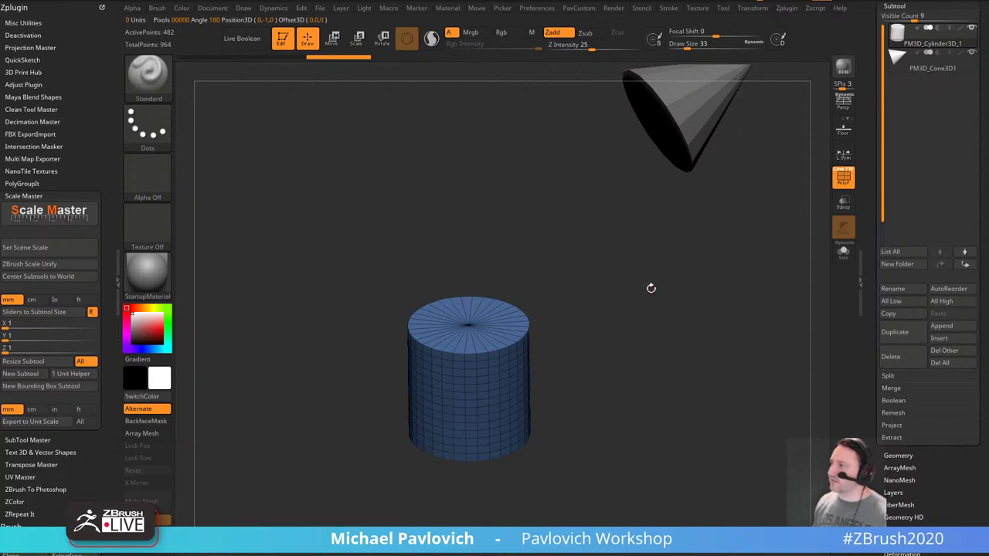
shift+drag(670, 286, 648, 336)
key(b)
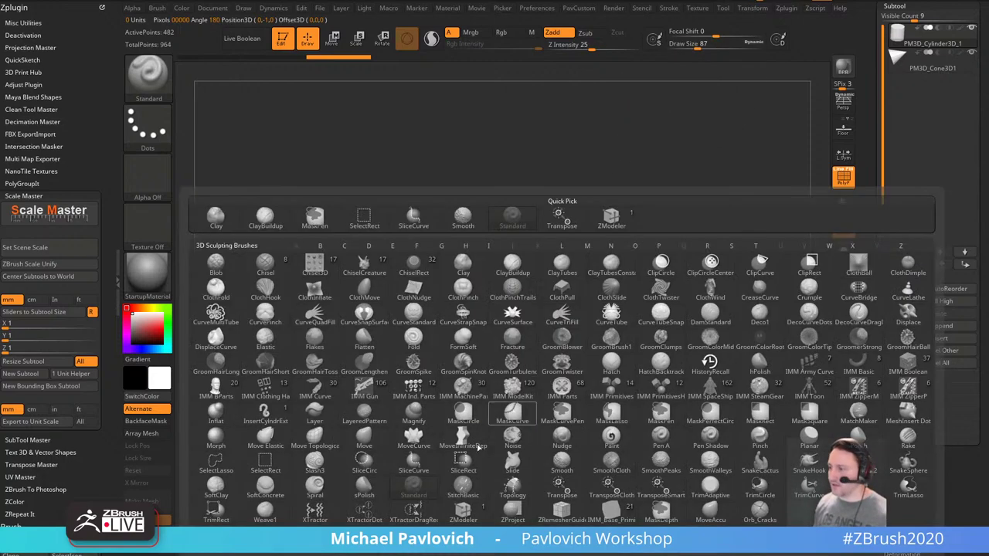
click(466, 543)
click(435, 183)
Try to insert the cylinder mesh against the cone while the cylinder subtool is active, and undo the insertion.
mouse_move(666, 401)
mouse_down()
mouse_move(724, 364)
mouse_move(702, 397)
mouse_up()
mouse_move(702, 398)
alt+mouse_down()
mouse_move(532, 335)
mouse_move(539, 226)
mouse_move(572, 282)
alt+mouse_up()
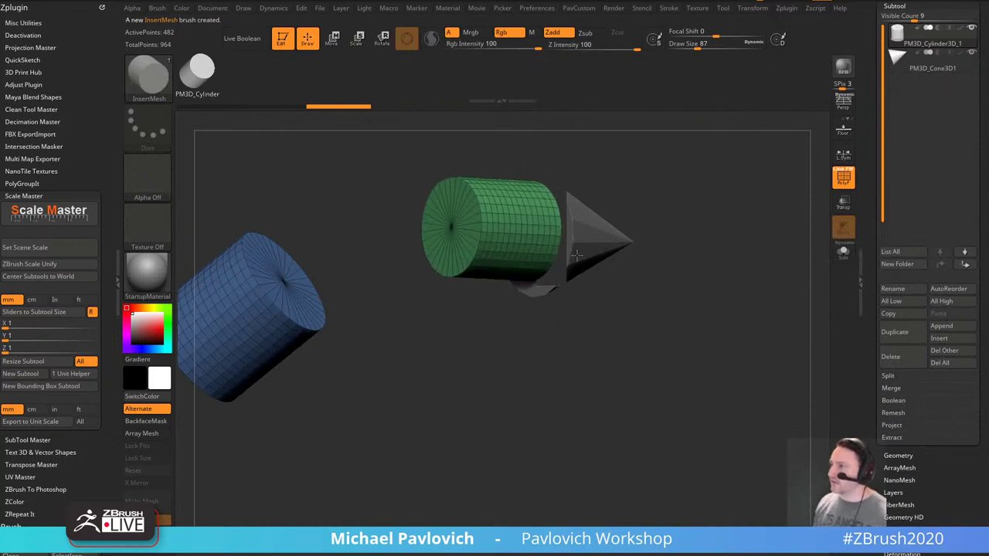
drag(764, 330, 795, 336)
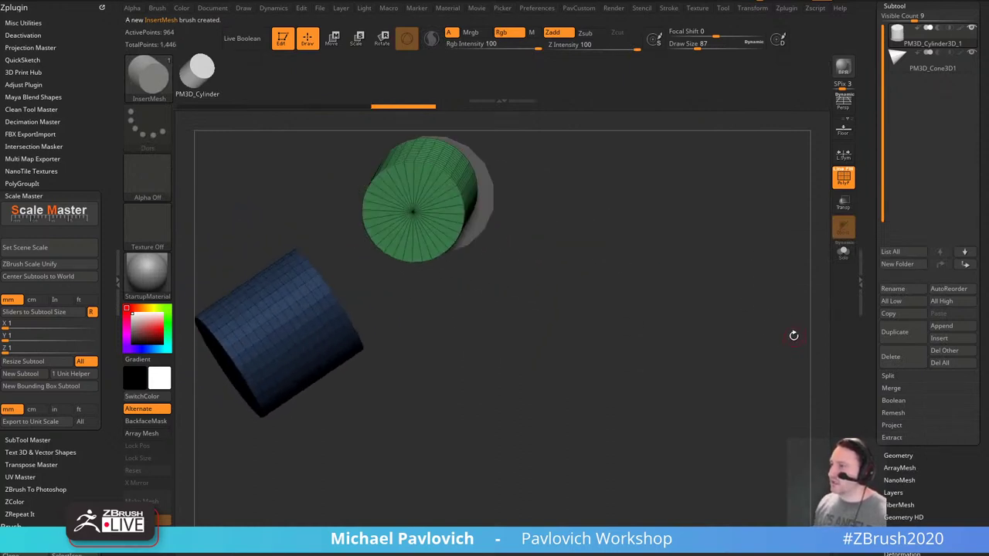
key(ctrl+z)
Switch to the cone subtool, insert a cylinder roughly as wide as the cone's base onto it, and undo the insertion.
alt+click(477, 207)
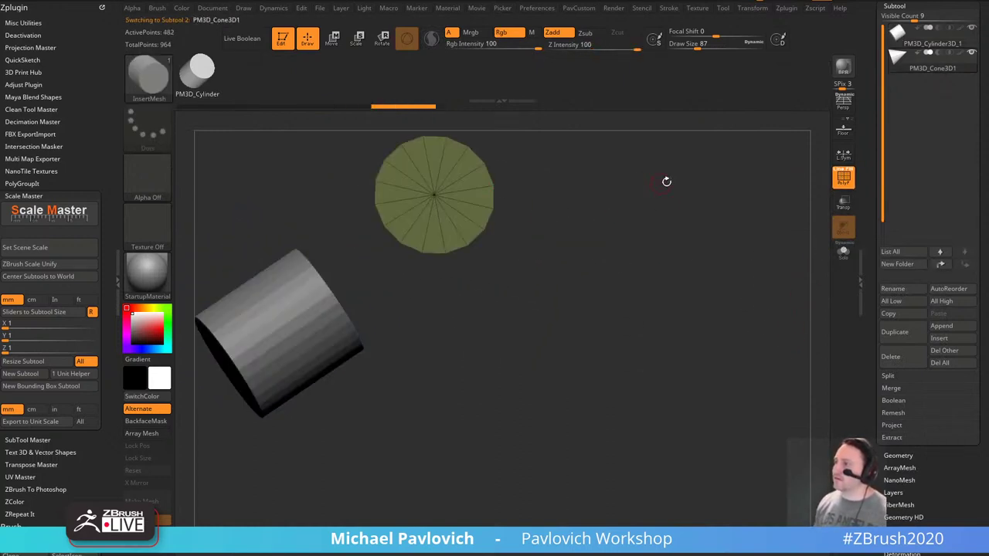
alt+drag(667, 182, 696, 260)
drag(502, 270, 700, 296)
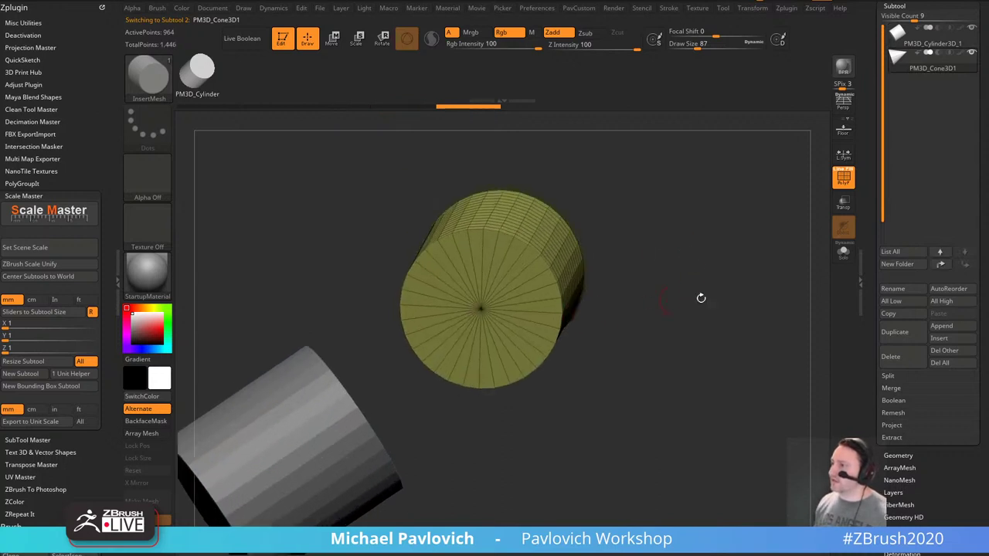
drag(780, 304, 729, 242)
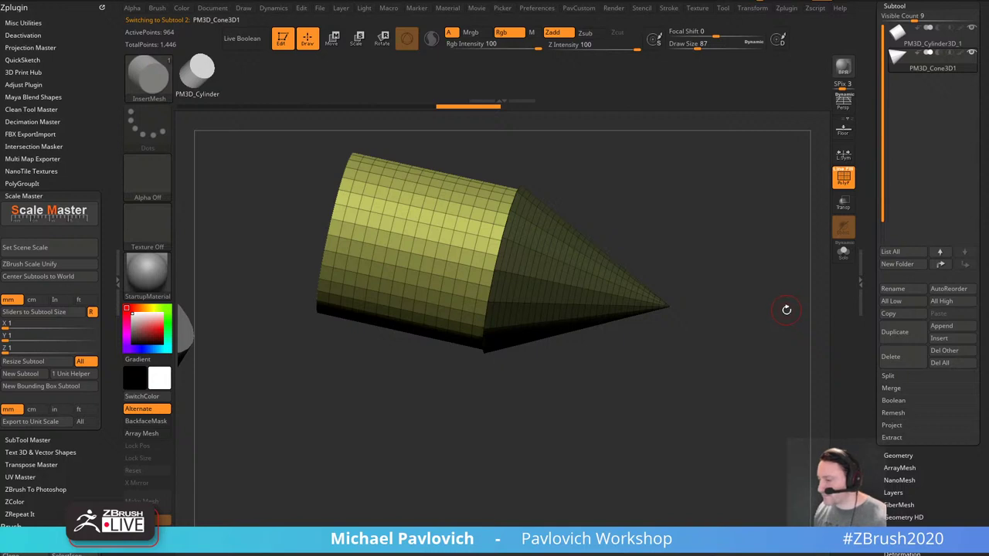
drag(743, 269, 416, 300)
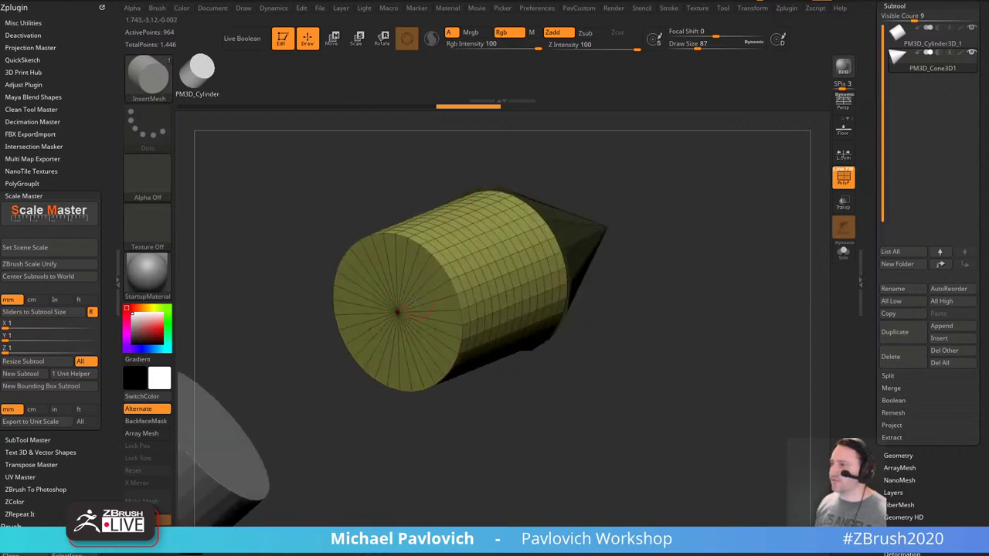
drag(684, 304, 764, 275)
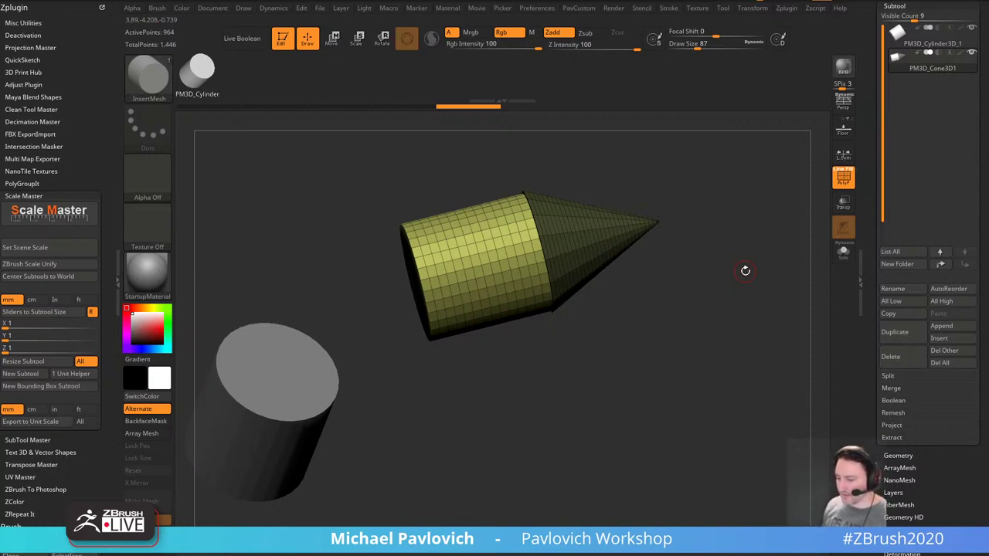
drag(621, 278, 674, 278)
key(ctrl+z)
Insert a cylinder narrower than the cone's base onto it, and undo the insertion.
drag(412, 289, 409, 313)
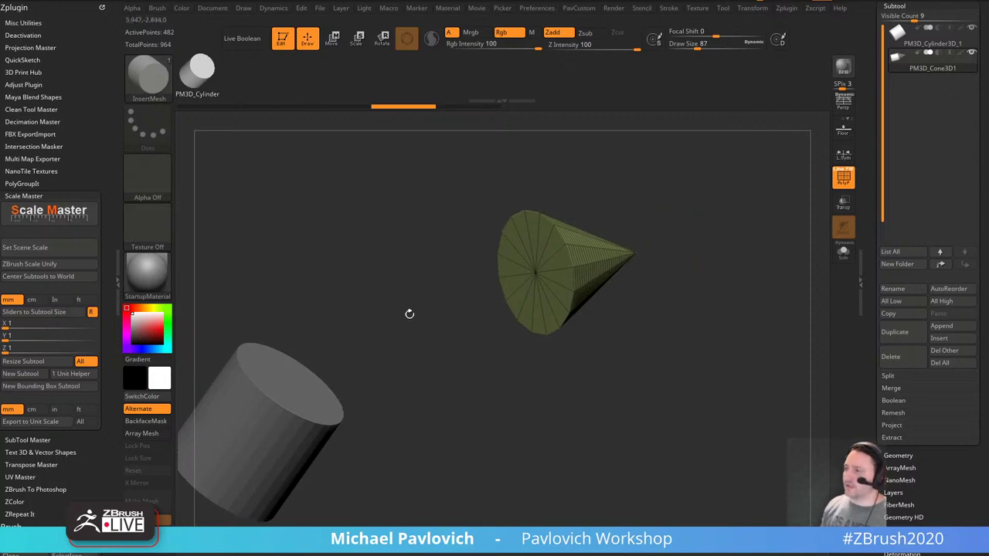
mouse_move(676, 291)
mouse_down()
mouse_move(709, 283)
mouse_move(692, 284)
mouse_up()
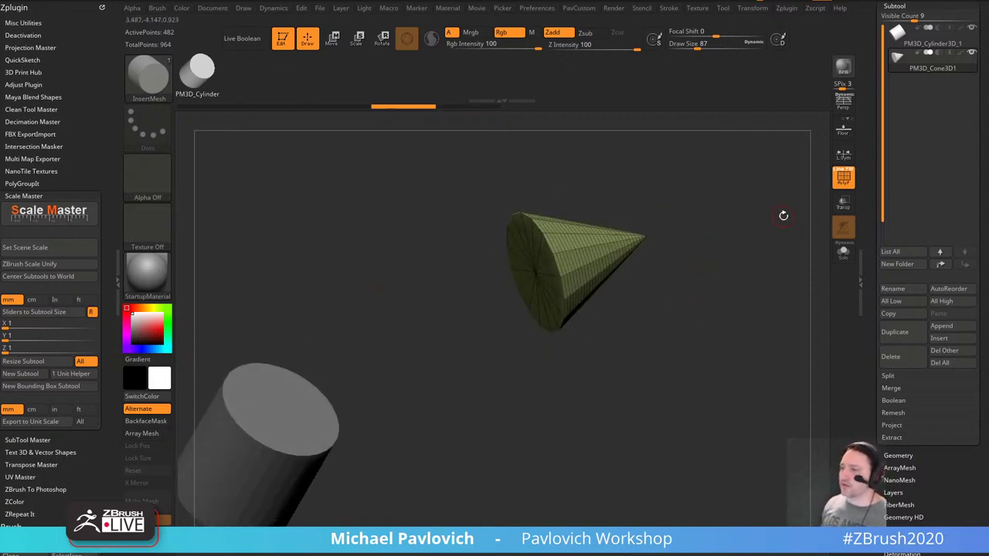
drag(709, 330, 732, 325)
drag(538, 278, 566, 319)
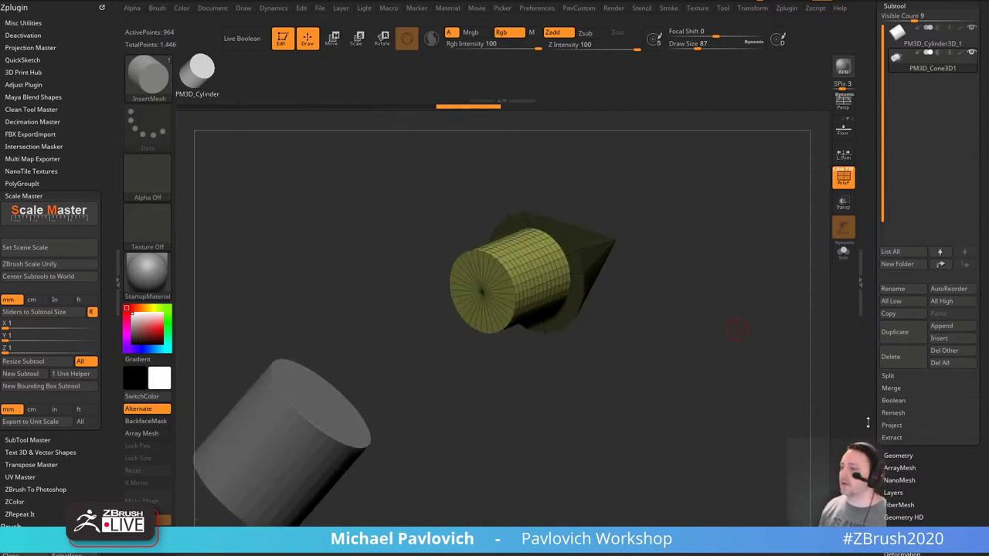
drag(727, 240, 729, 251)
key(ctrl+z)
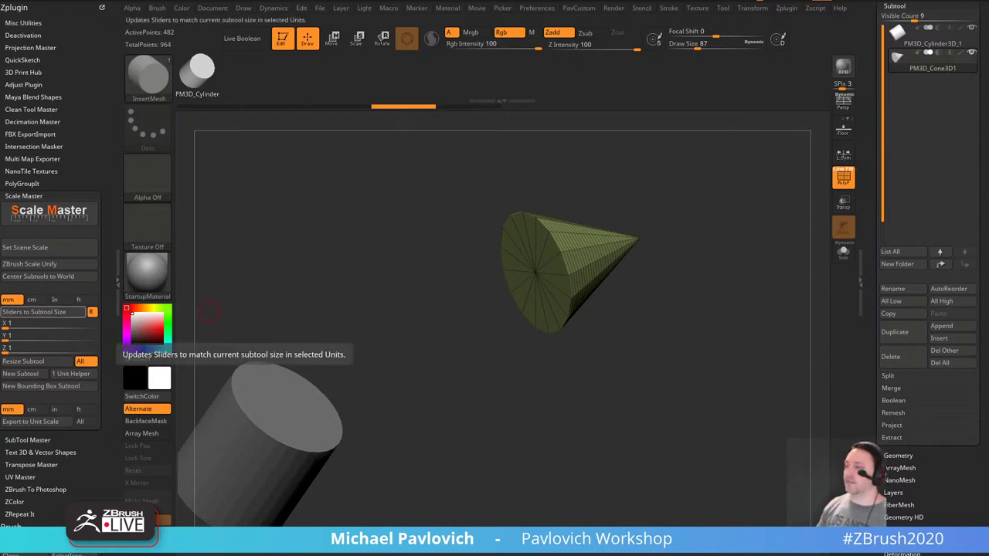
Switch between the cylinder and cone subtools, ending on the cone, and insert the cylinder mesh on the cone's flat base.
alt+click(286, 433)
alt+click(540, 290)
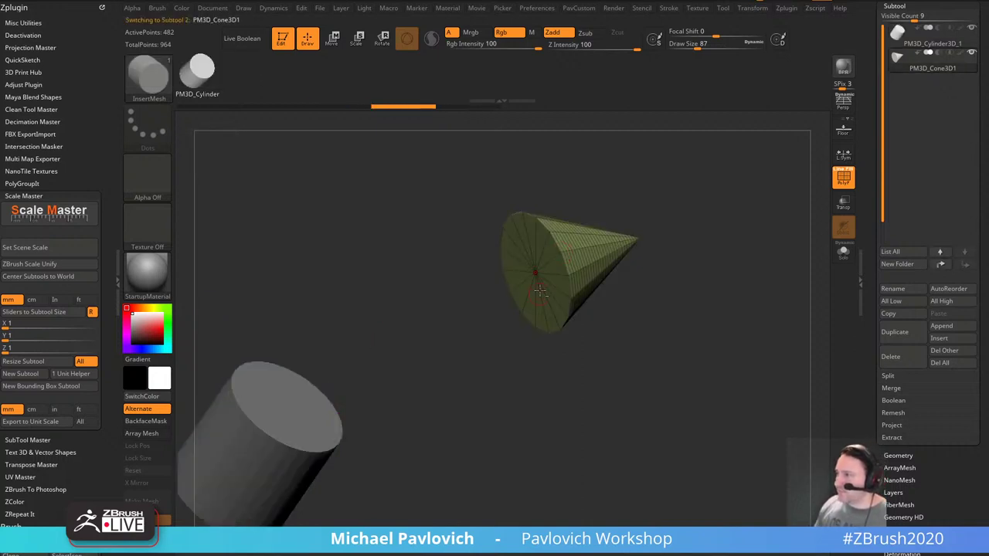
alt+click(281, 390)
alt+click(547, 281)
drag(673, 378, 683, 346)
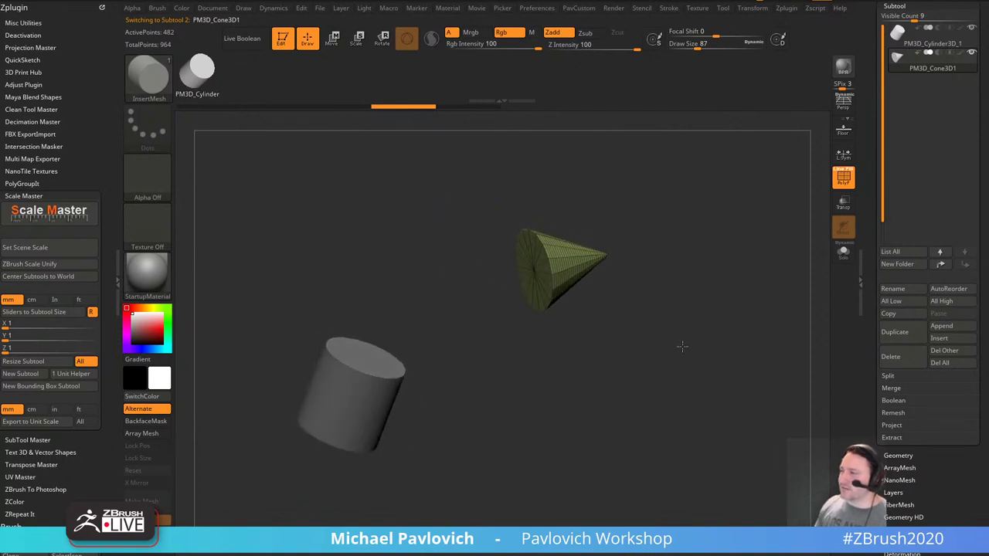
drag(633, 288, 576, 292)
drag(699, 282, 655, 276)
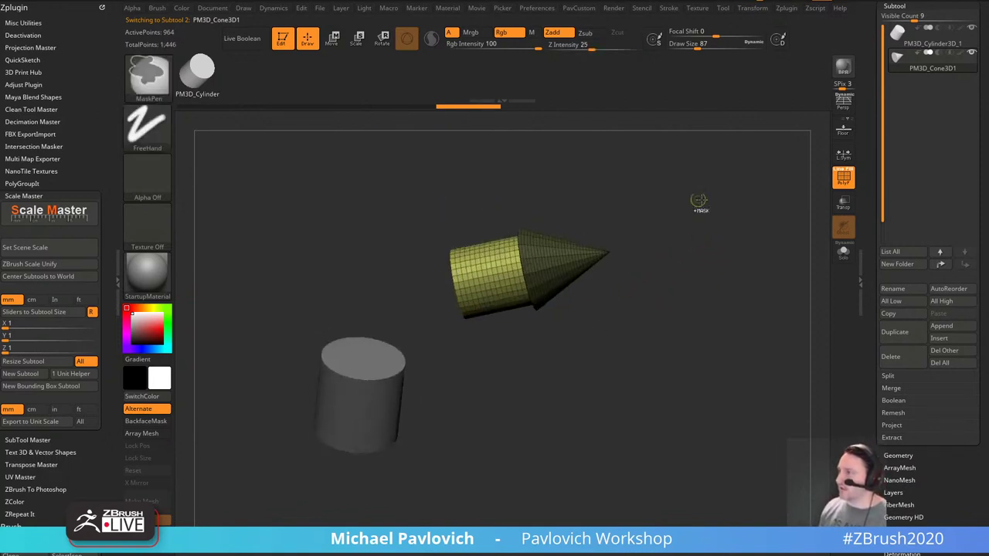
Clear the mask on the cone subtool and DynaMesh it with the inserted cylinder at resolution 128.
ctrl+drag(699, 204, 743, 343)
key(space)
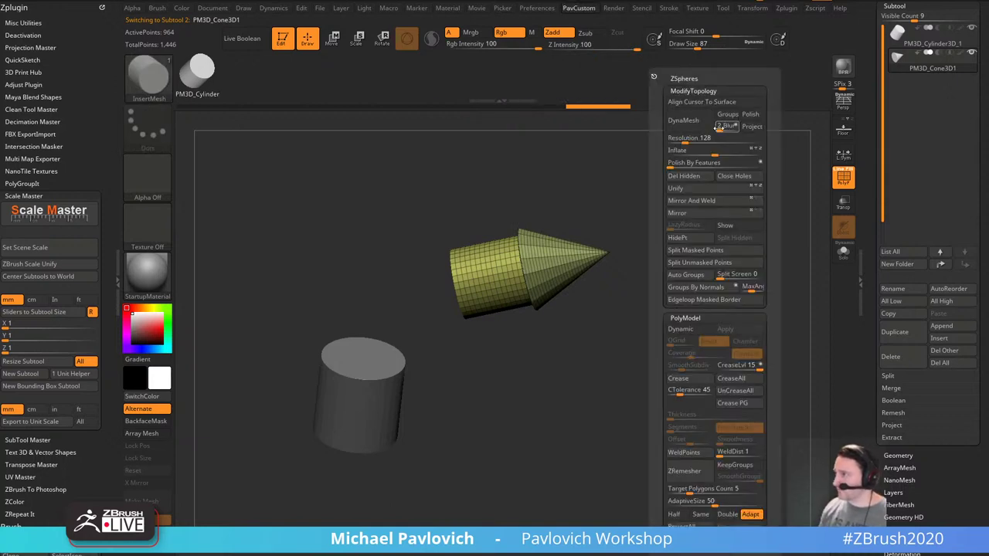
click(689, 122)
alt+drag(697, 188, 655, 266)
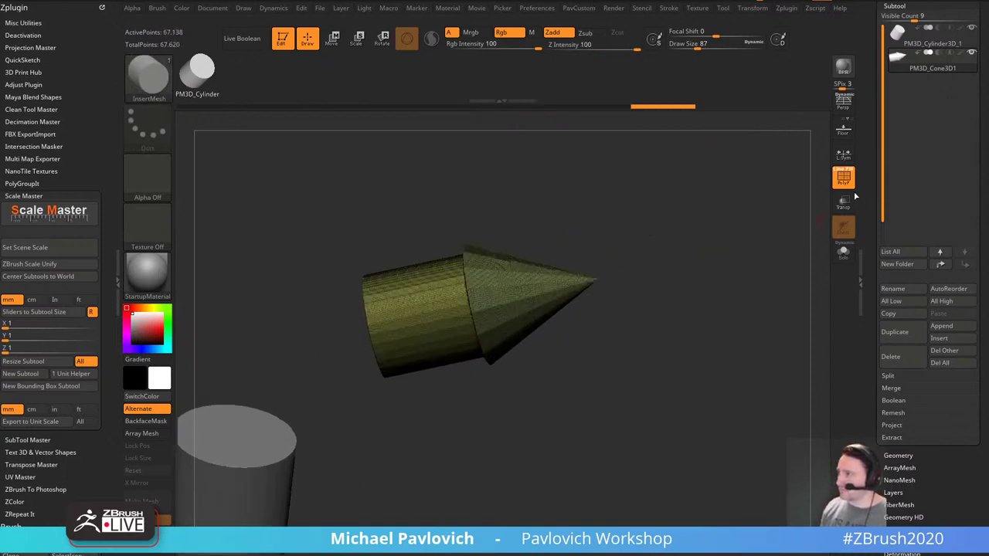
Hide the polyframe and smooth the joint between cylinder and cone with the TrimDynamic brush at draw size 212.
click(849, 184)
mouse_move(736, 221)
mouse_down()
mouse_move(721, 268)
mouse_move(700, 253)
mouse_up()
key(b)
key(t)
key(d)
key(s)
click(465, 271)
right_drag(464, 280, 466, 256)
mouse_move(466, 256)
mouse_down()
mouse_move(471, 249)
mouse_move(469, 292)
mouse_move(476, 259)
mouse_up()
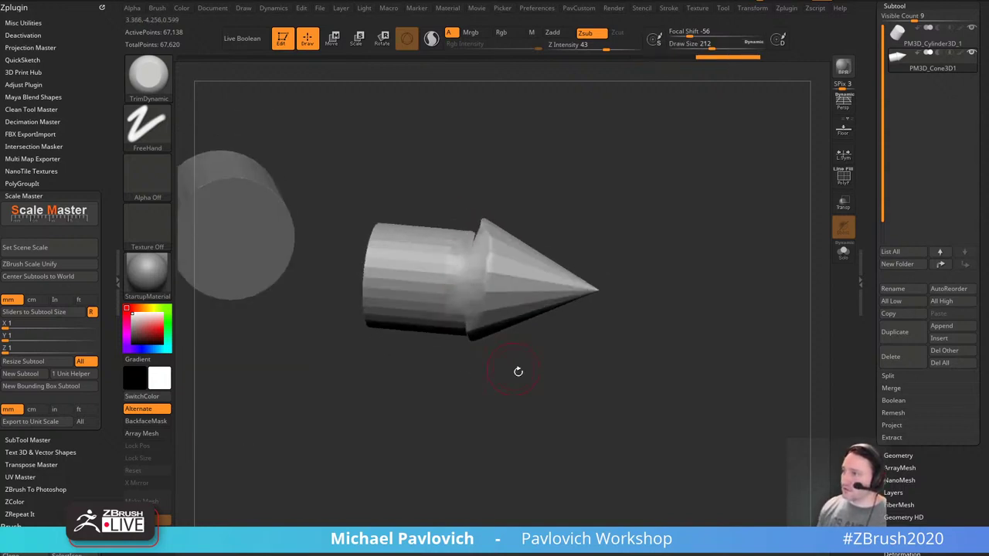
drag(518, 371, 540, 363)
mouse_move(457, 242)
mouse_down()
mouse_move(477, 228)
mouse_move(485, 258)
mouse_up()
drag(593, 236, 665, 261)
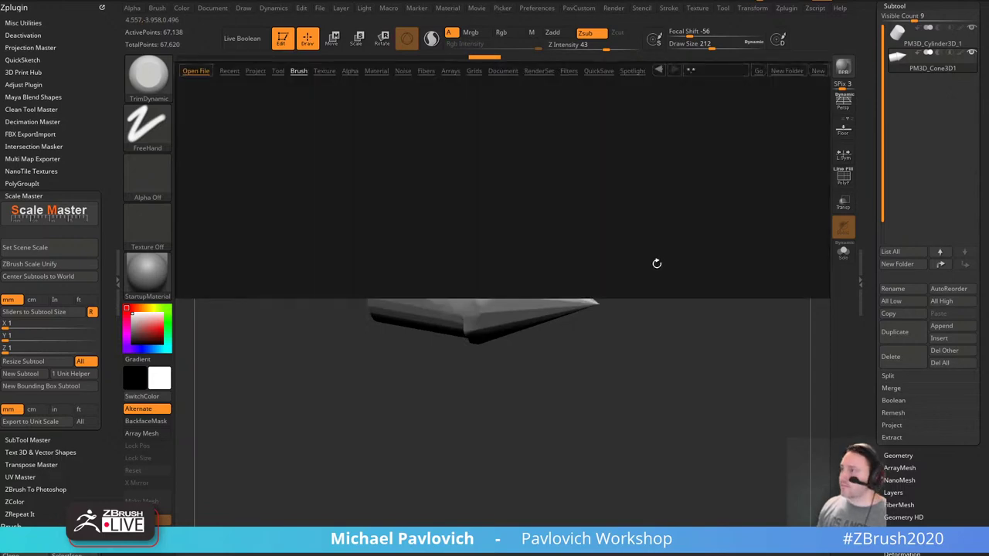
Trim more of the joint all around the cone and cylinder with TrimDynamic at smaller draw sizes, ending at 124.
key(s)
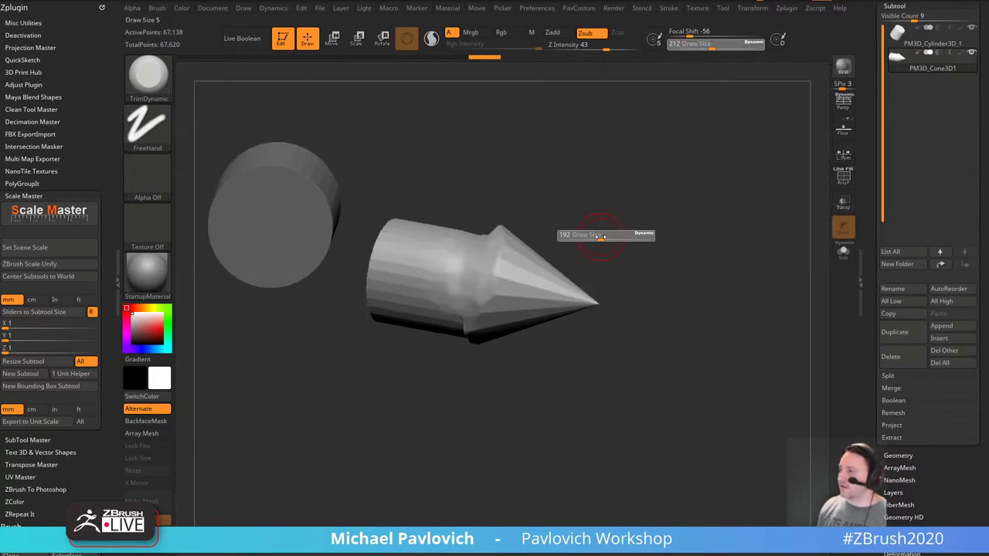
click(600, 238)
drag(607, 246, 620, 182)
mouse_move(456, 328)
mouse_down()
mouse_move(486, 405)
mouse_move(498, 385)
mouse_move(499, 403)
mouse_up()
key(s)
click(509, 385)
drag(592, 394, 516, 378)
mouse_move(455, 378)
mouse_down()
mouse_move(483, 394)
mouse_move(498, 387)
mouse_up()
mouse_move(541, 329)
mouse_down()
mouse_move(518, 343)
mouse_move(533, 283)
mouse_up()
mouse_move(557, 415)
mouse_down()
mouse_move(675, 395)
mouse_move(593, 332)
mouse_move(638, 402)
mouse_move(722, 358)
mouse_move(670, 329)
mouse_up()
key(s)
click(661, 330)
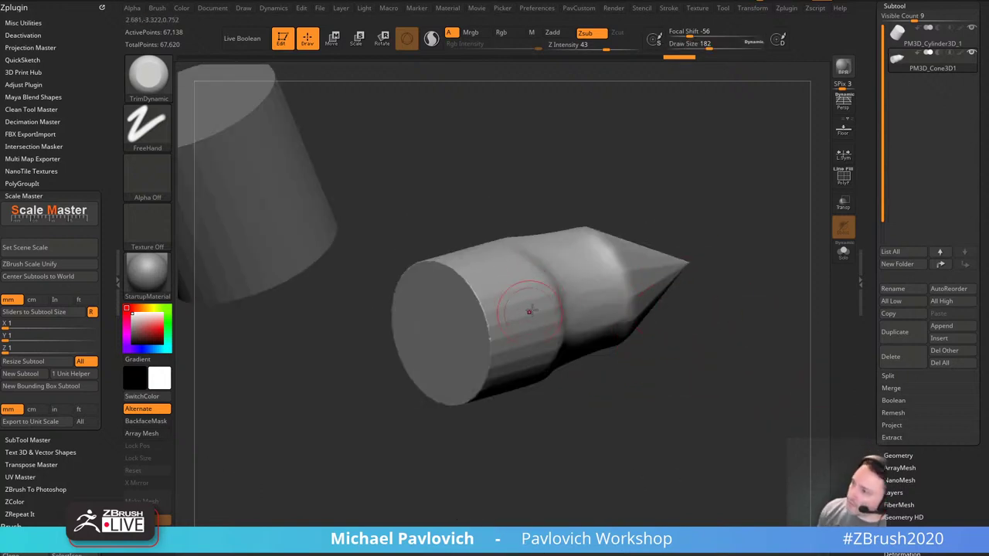
key([)
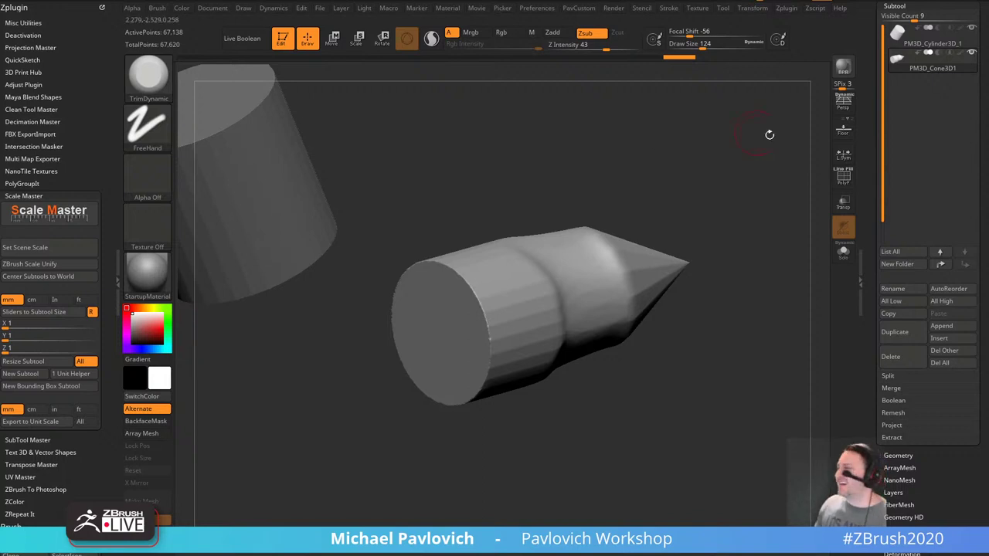
Open the geometry size settings and examine the dimensions of the cone and cylinder subtools.
drag(869, 164, 868, 72)
shift+click(899, 123)
drag(746, 130, 779, 231)
drag(784, 400, 760, 443)
drag(869, 531, 892, 319)
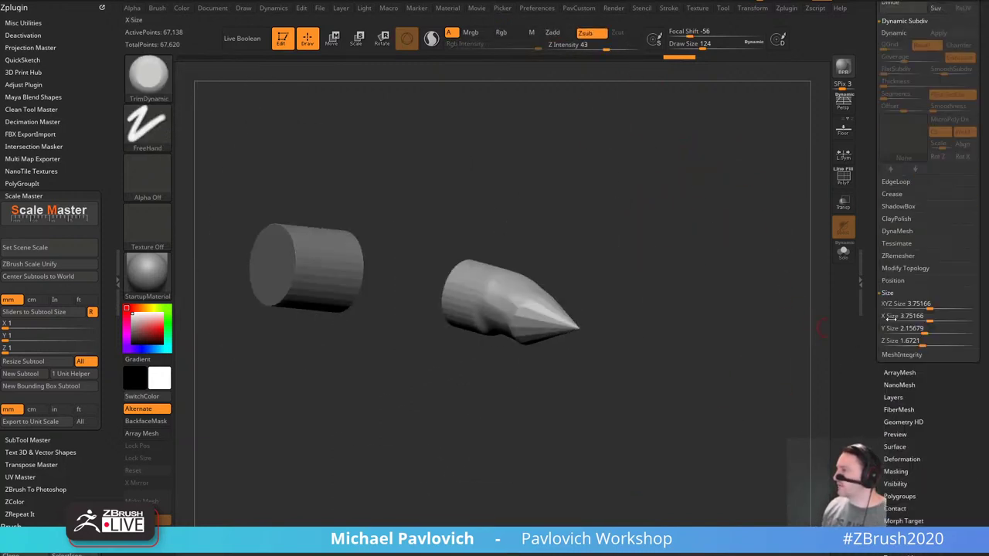
alt+click(336, 274)
drag(629, 238, 674, 276)
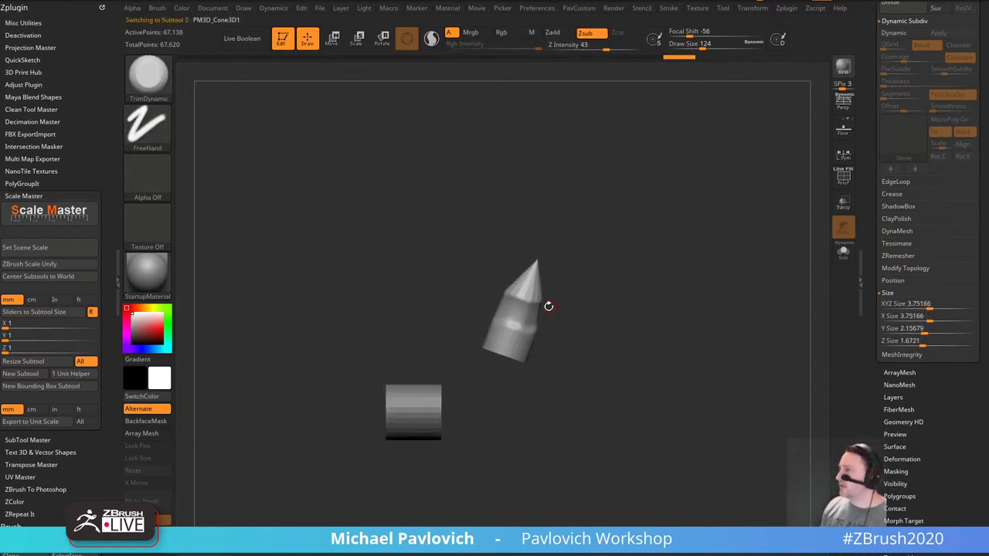
Move the cone subtool close above the cylinder and rotate it to a diagonal angle with the gizmo.
key(w)
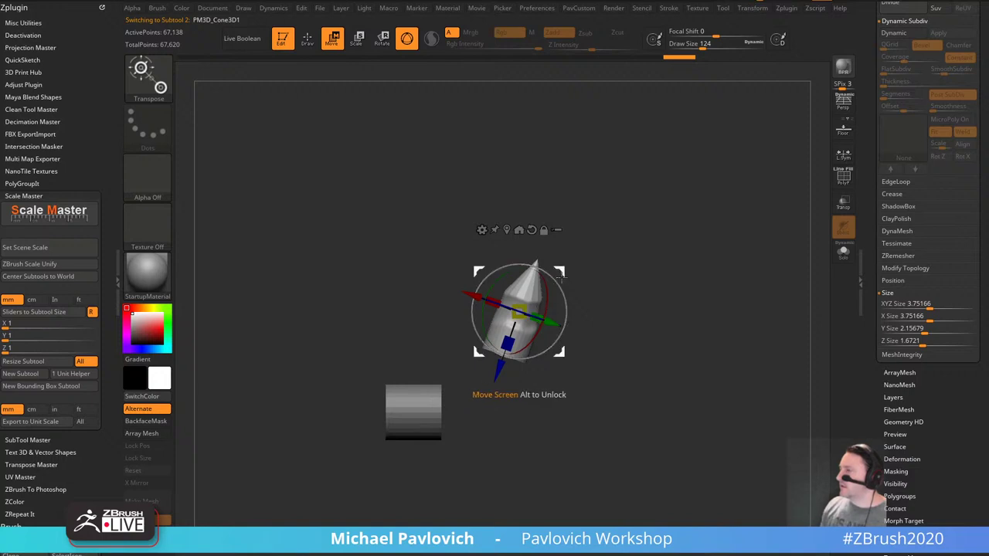
drag(561, 271, 465, 342)
drag(578, 315, 544, 313)
drag(465, 340, 394, 286)
drag(492, 241, 687, 299)
shift+drag(644, 292, 608, 292)
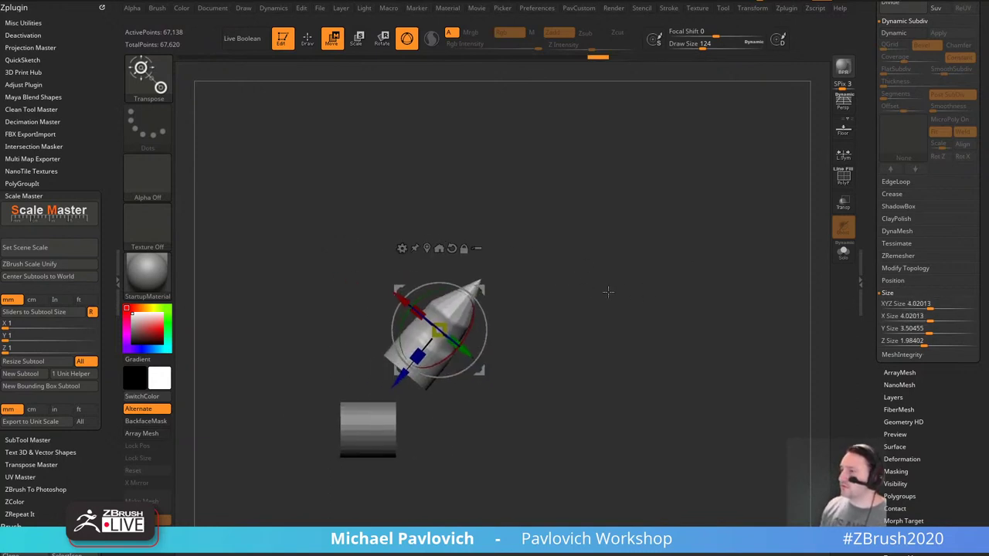
Scale the cone subtool up, then shrink it to an XYZ size of about 3.18 and stand it upright over the cylinder.
click(916, 306)
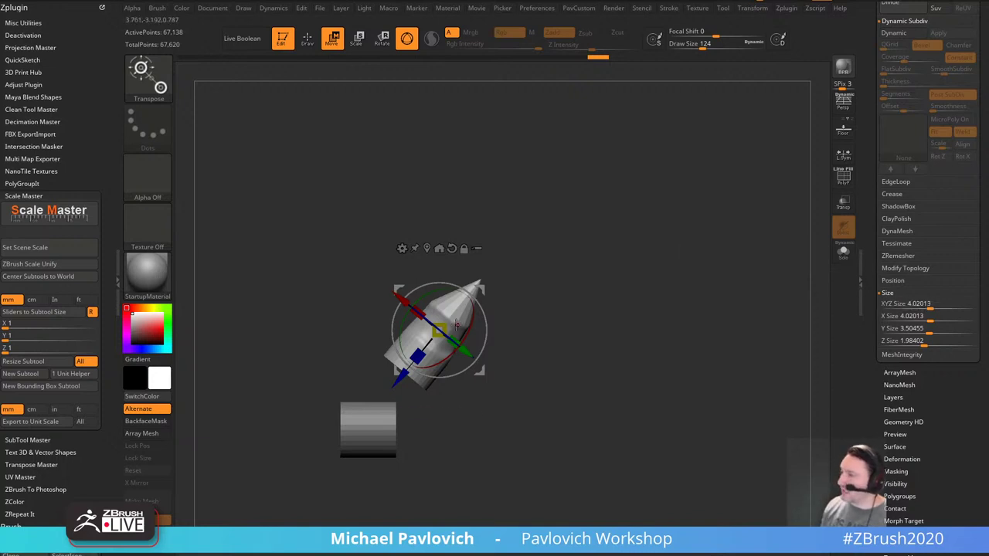
drag(440, 330, 570, 296)
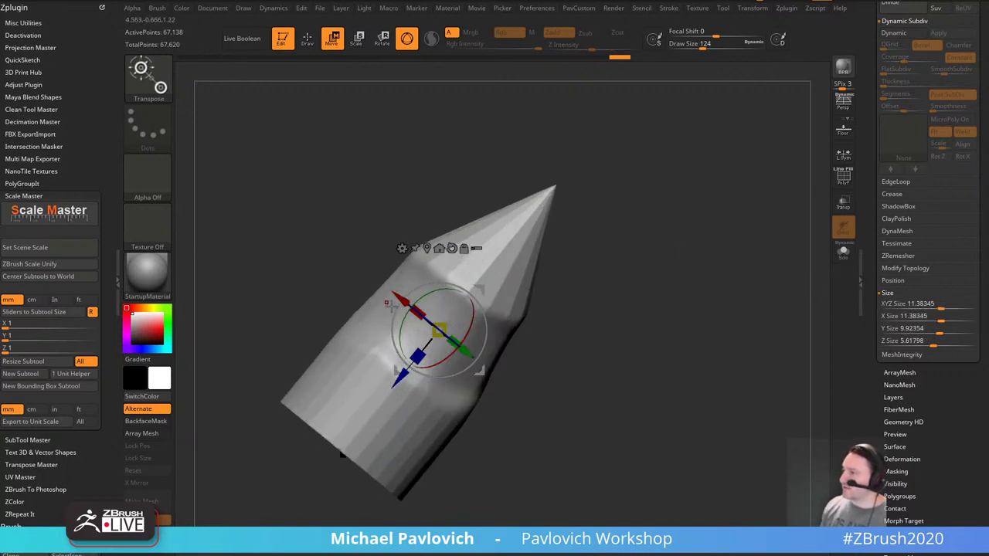
mouse_move(438, 330)
mouse_down()
mouse_move(433, 339)
mouse_move(465, 315)
mouse_move(462, 284)
mouse_move(410, 362)
mouse_move(432, 378)
mouse_up()
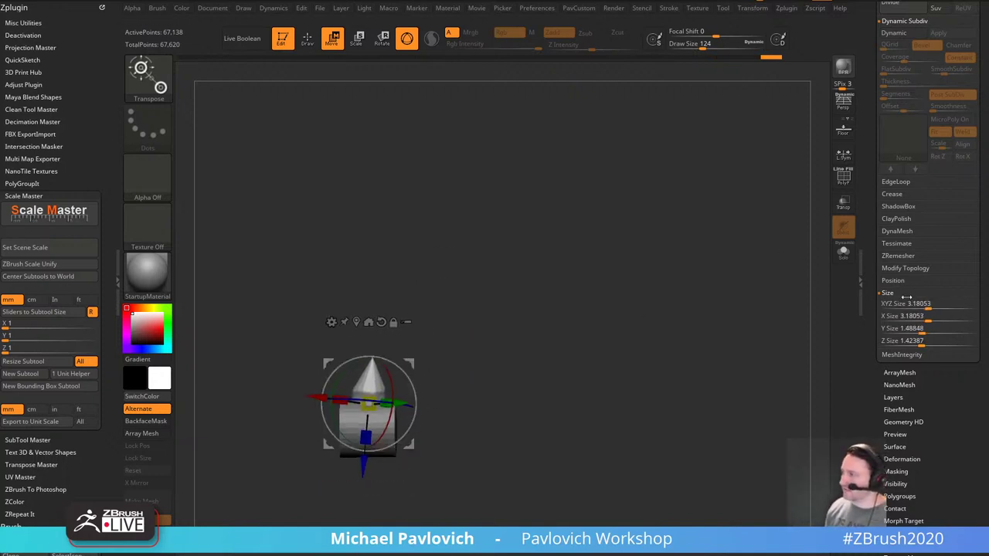
click(893, 305)
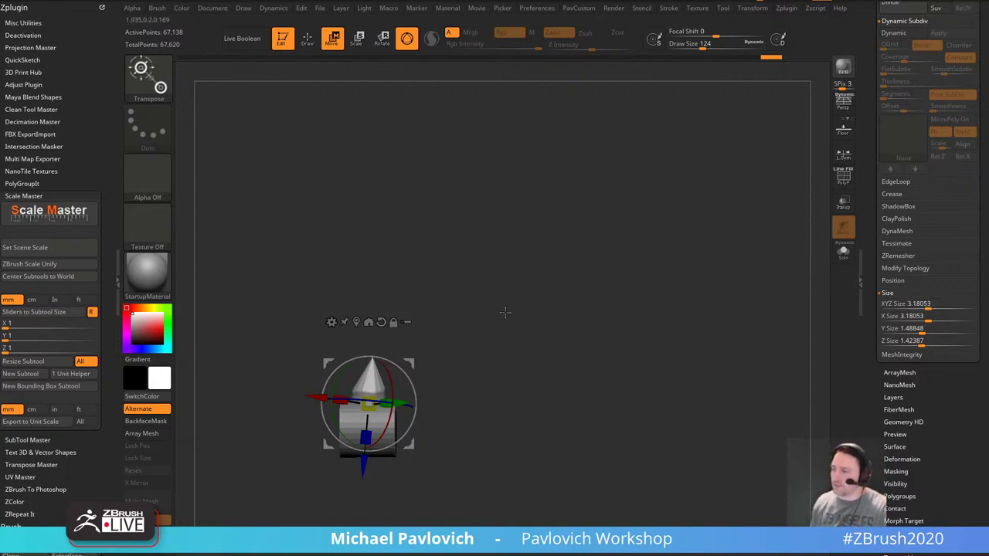
right_drag(500, 319, 562, 358)
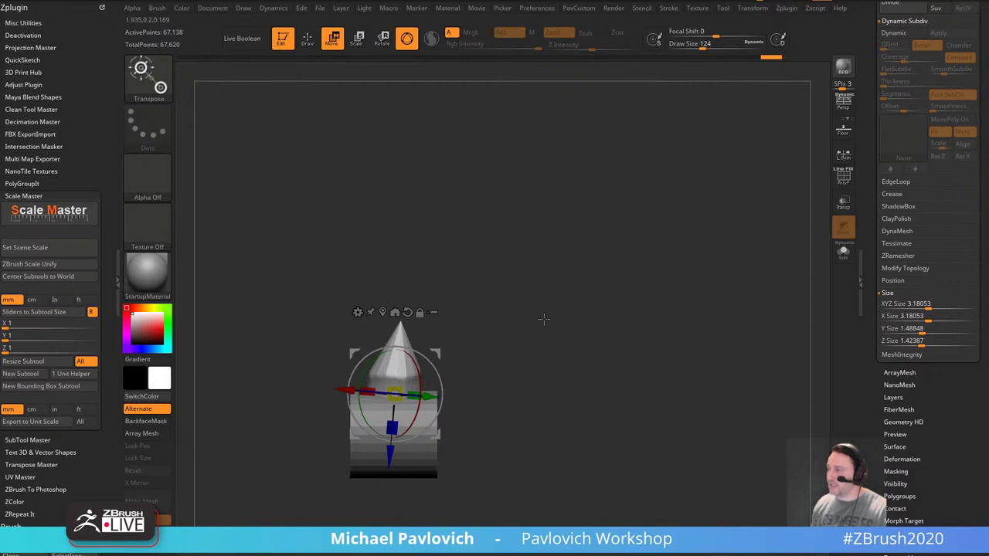
Clear the canvas, draw a new ZSphere and put it into edit mode.
click(283, 48)
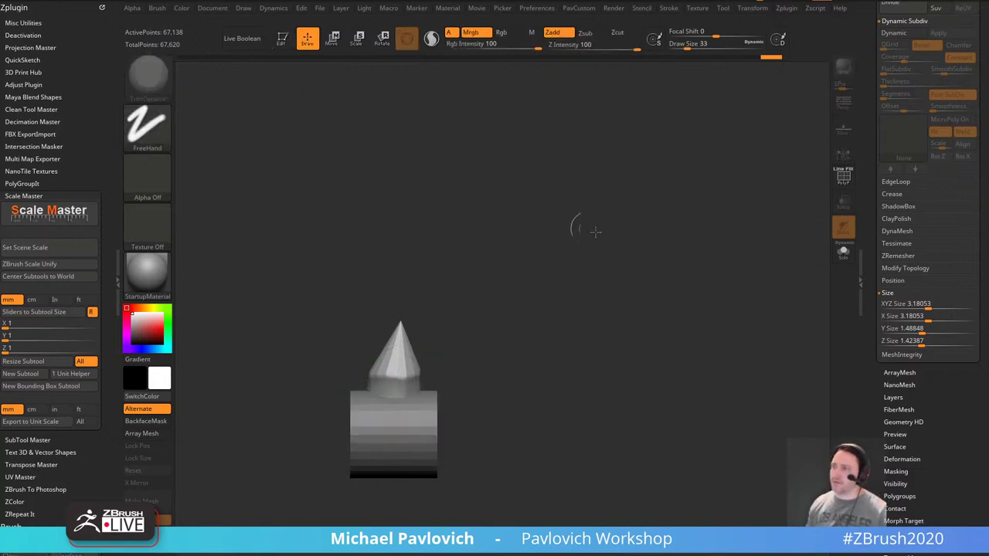
key(ctrl+n)
drag(872, 247, 874, 460)
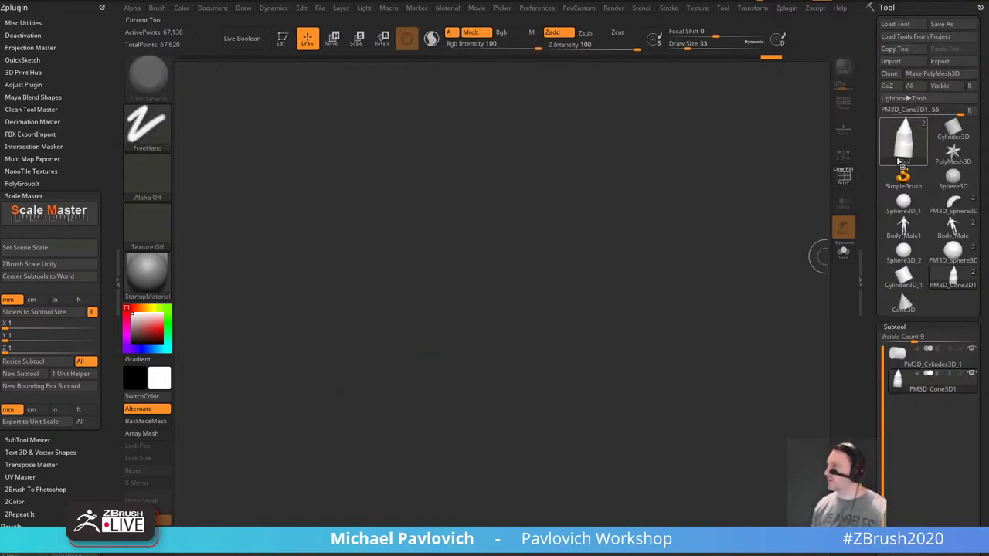
click(903, 178)
click(903, 141)
click(645, 242)
drag(508, 358, 532, 440)
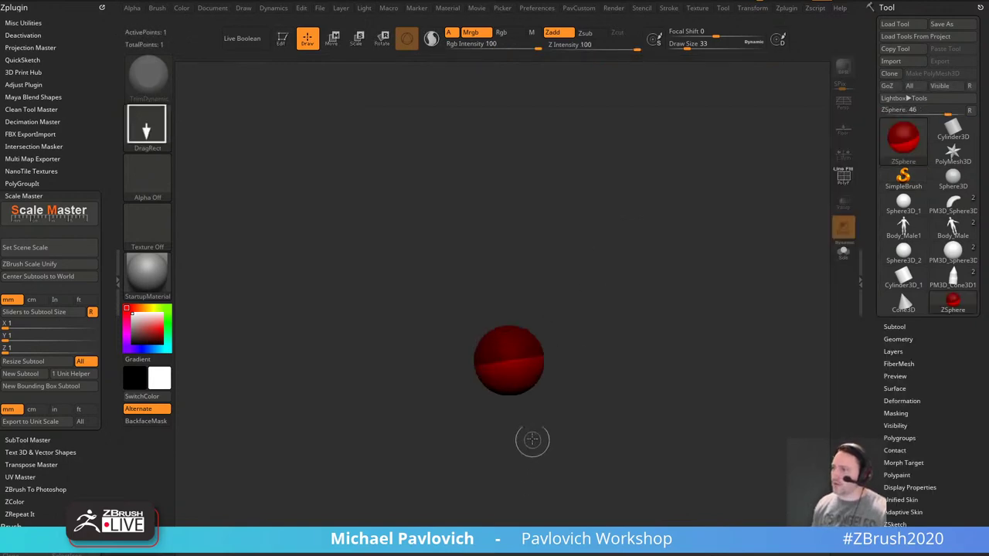
click(282, 39)
Bring up the geometry size settings of the ZSphere and examine its dimensions.
drag(872, 331, 896, 211)
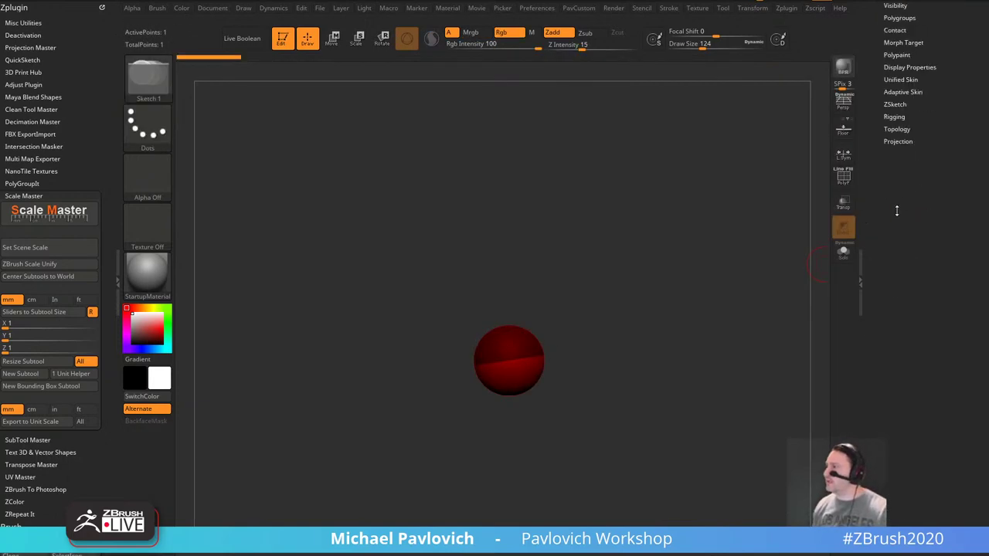
drag(874, 117, 883, 178)
shift+click(906, 193)
shift+click(898, 193)
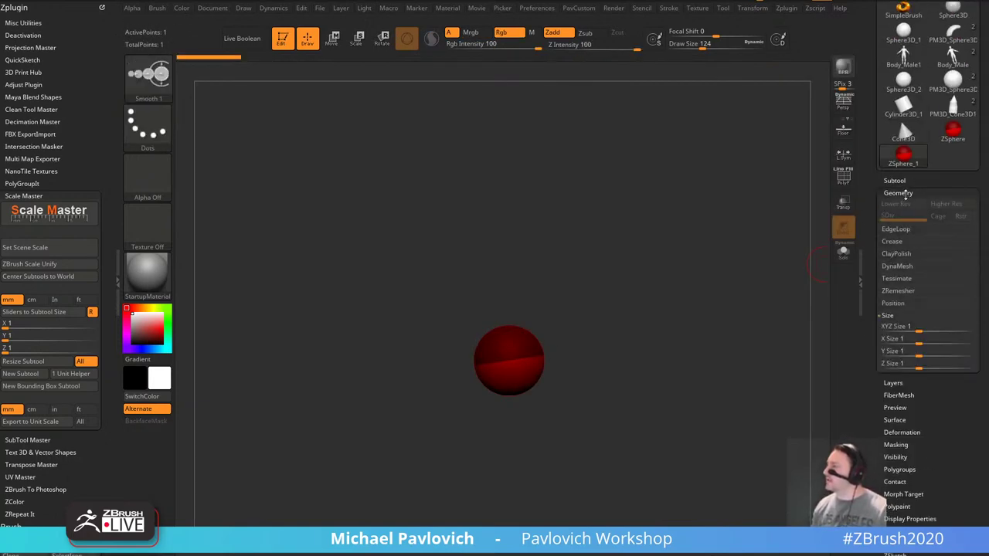
shift+click(898, 192)
shift+click(898, 192)
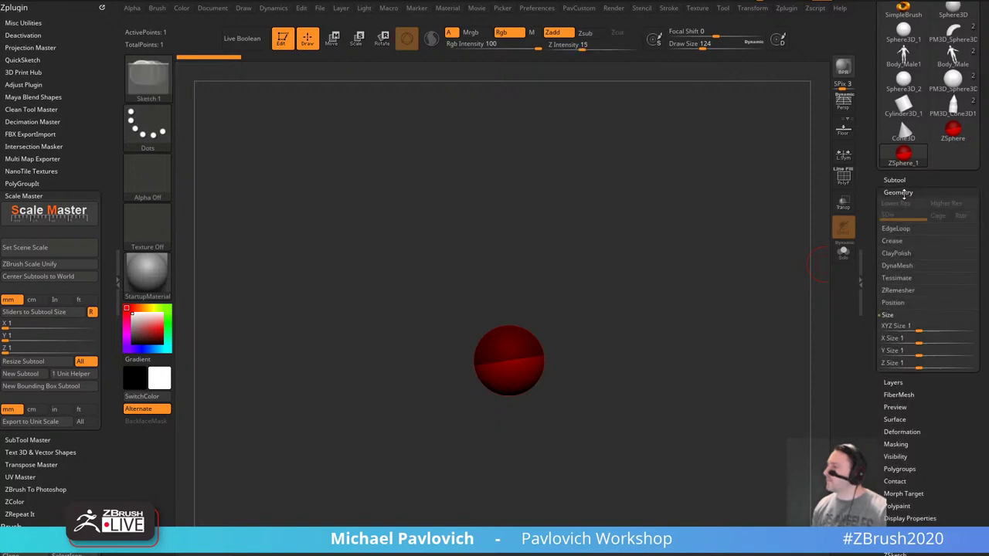
Build a short vertical chain of ZSpheres as the torso, undoing a misplaced branch along the way.
mouse_move(634, 310)
mouse_down()
mouse_move(585, 296)
mouse_move(607, 312)
mouse_up()
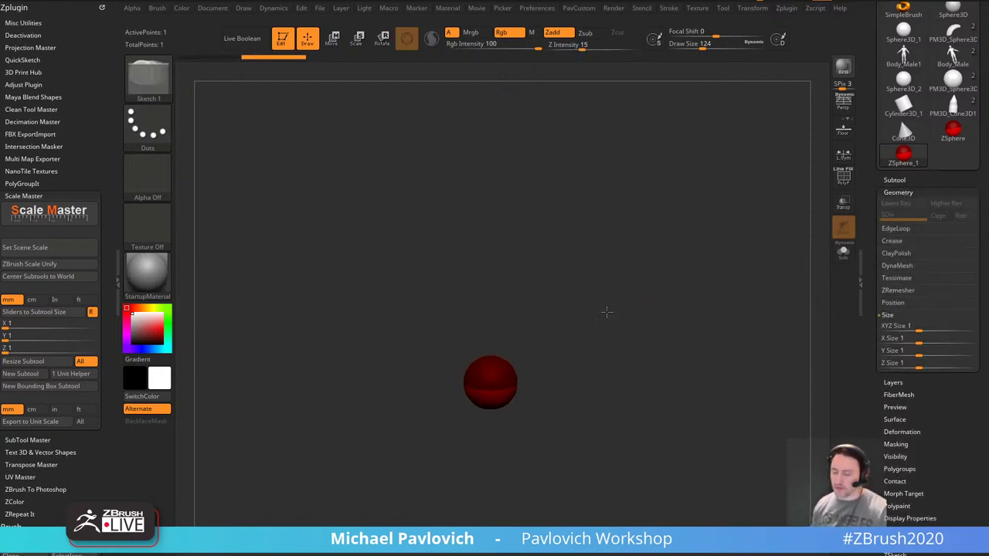
key(shift+a)
click(490, 356)
key(shift+a)
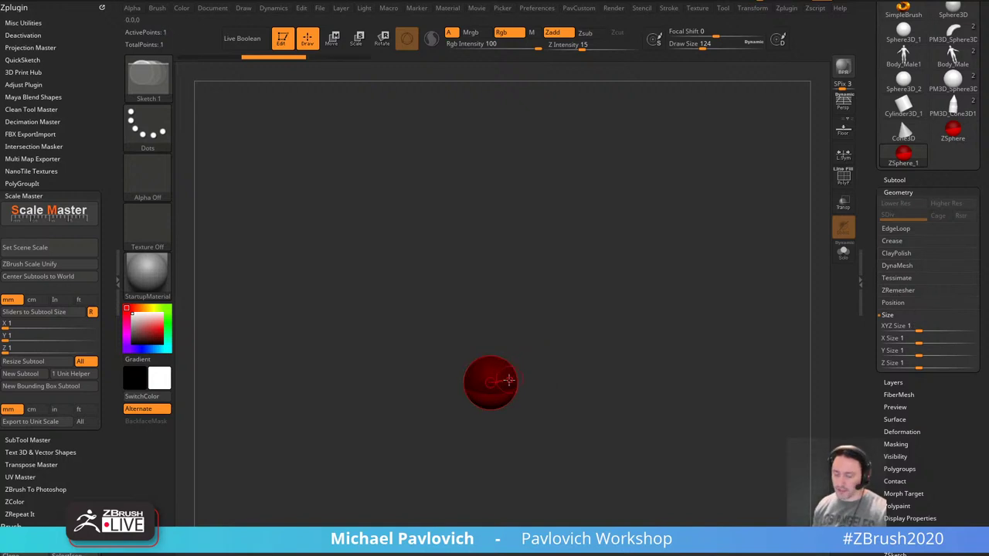
mouse_move(490, 361)
mouse_down()
mouse_move(554, 347)
mouse_move(490, 370)
mouse_move(485, 324)
mouse_up()
key(w)
alt+drag(559, 403, 560, 357)
key(q)
mouse_move(484, 349)
mouse_down()
mouse_move(589, 341)
mouse_move(589, 329)
mouse_move(492, 346)
mouse_move(539, 329)
mouse_move(612, 356)
mouse_up()
key(ctrl+z)
key(ctrl+z)
key(w)
mouse_move(524, 367)
mouse_down()
mouse_move(501, 371)
mouse_move(540, 358)
mouse_up()
Show the floor grid and reposition the lowest ZSphere under the torso.
click(843, 129)
drag(658, 320, 616, 332)
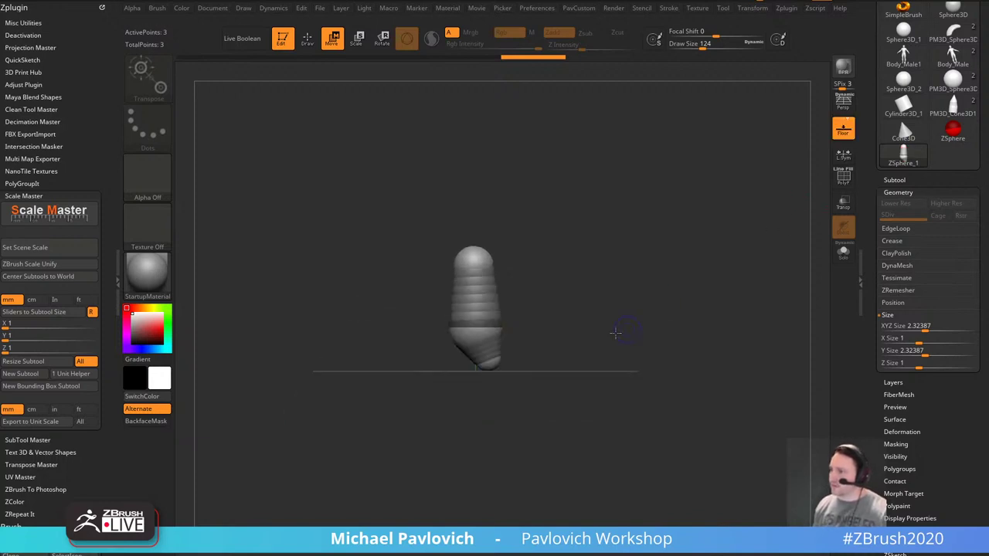
drag(495, 365, 470, 375)
drag(550, 340, 606, 289)
mouse_move(606, 289)
alt+mouse_down()
mouse_move(603, 314)
mouse_move(570, 332)
alt+mouse_up()
Add symmetrical shoulder ZSpheres at the upper torso and extend them into straight hanging arms.
key(q)
mouse_move(475, 283)
mouse_down()
mouse_move(535, 276)
mouse_move(536, 397)
mouse_up()
key(w)
drag(501, 309, 511, 290)
key(q)
mouse_move(597, 313)
mouse_down()
mouse_move(483, 380)
mouse_move(576, 381)
mouse_up()
key(w)
key(q)
Add symmetrical hip ZSpheres at the pelvis and pull them down into long straight legs.
drag(491, 380, 521, 388)
drag(493, 385, 538, 409)
key(ctrl+z)
key(w)
drag(493, 386, 487, 446)
drag(487, 449, 485, 541)
drag(488, 392, 495, 319)
Insert knee ZSpheres midway down the legs, offset them to bend the legs, and adjust the ankle position.
drag(537, 363, 595, 367)
key(q)
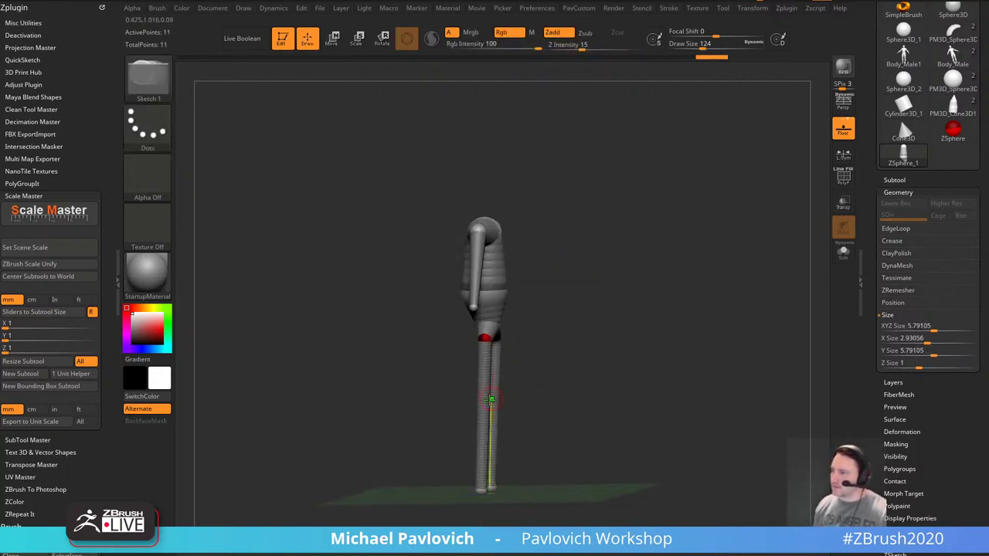
click(488, 401)
key(w)
drag(483, 401, 466, 398)
drag(473, 490, 489, 495)
shift+drag(535, 439, 568, 439)
alt+drag(554, 356, 566, 395)
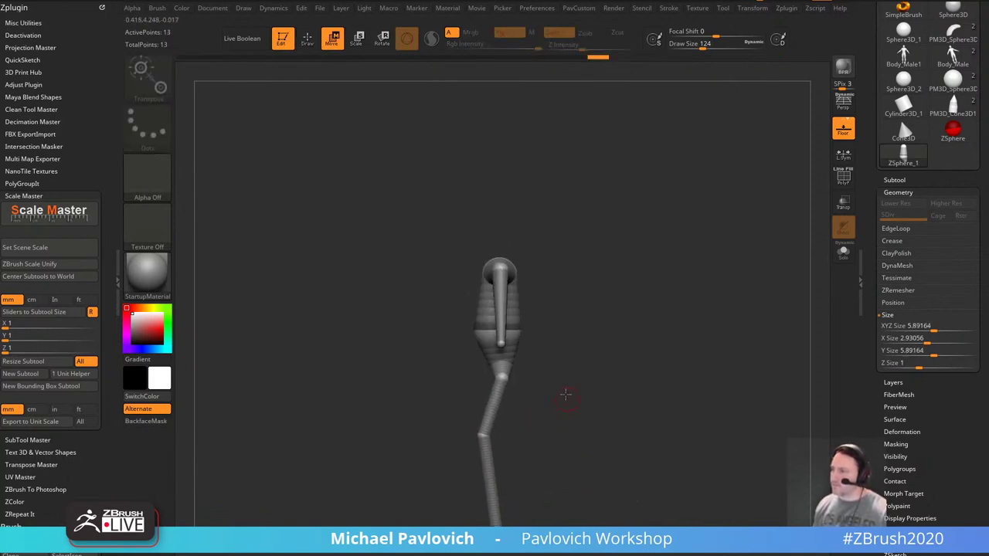
Insert elbow ZSpheres midway along the arms and offset them to bend the arms slightly.
key(q)
click(502, 301)
key(w)
drag(503, 301, 626, 336)
key(q)
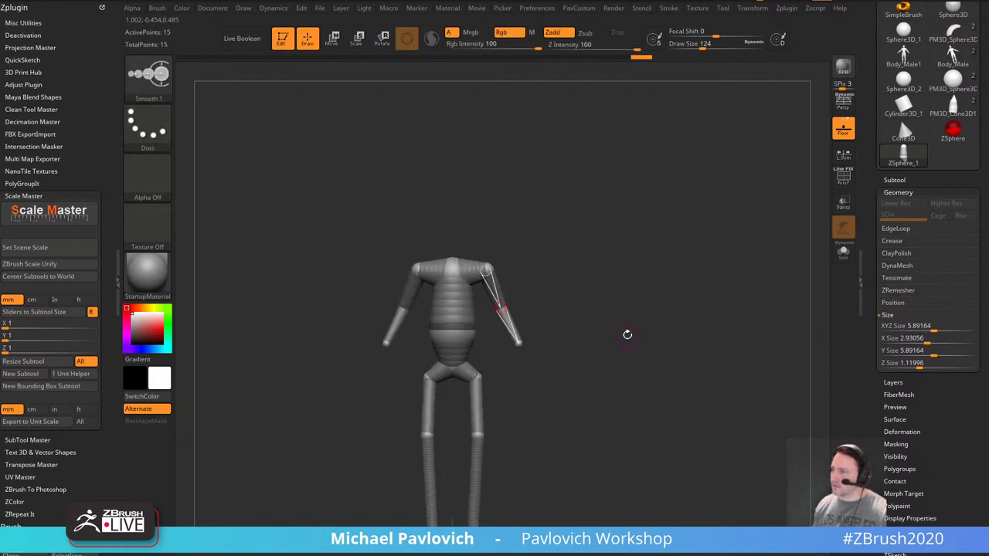
Add neck and head ZSpheres above the shoulders and raise the head into position.
alt+drag(546, 218, 570, 267)
click(482, 309)
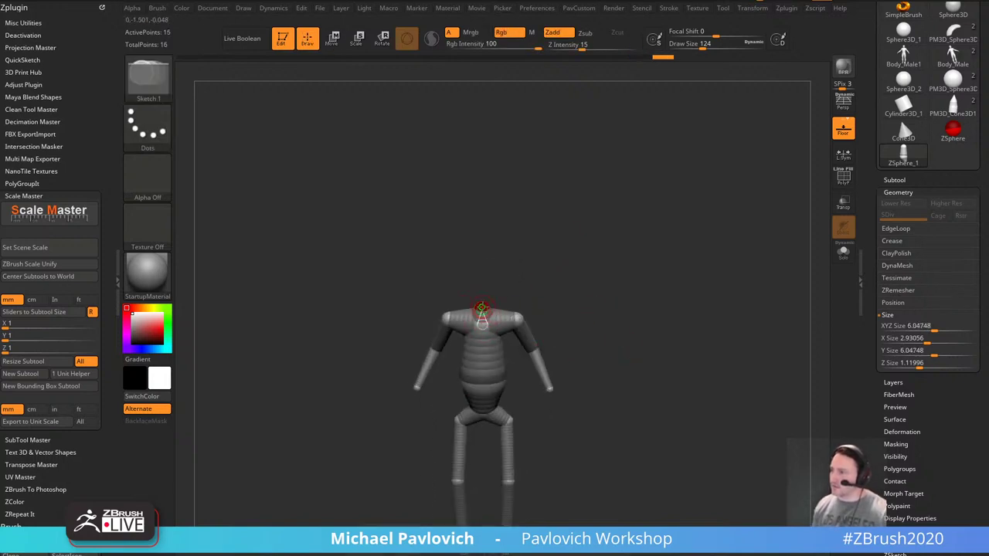
click(484, 304)
right_drag(485, 304, 483, 298)
key(w)
drag(485, 299, 476, 274)
right_drag(480, 303, 538, 273)
drag(538, 272, 585, 309)
Reposition the torso ZSpheres from the side to refine the figure's posture.
drag(480, 330, 472, 363)
right_drag(489, 354, 475, 357)
drag(472, 365, 449, 352)
right_drag(498, 252, 596, 254)
Make an adaptive skin of the ZSphere figure with density 1 and DynaMesh resolution 0, and switch to the skin mesh.
drag(883, 380, 884, 156)
click(903, 319)
drag(938, 331, 930, 331)
drag(890, 345, 881, 347)
click(910, 466)
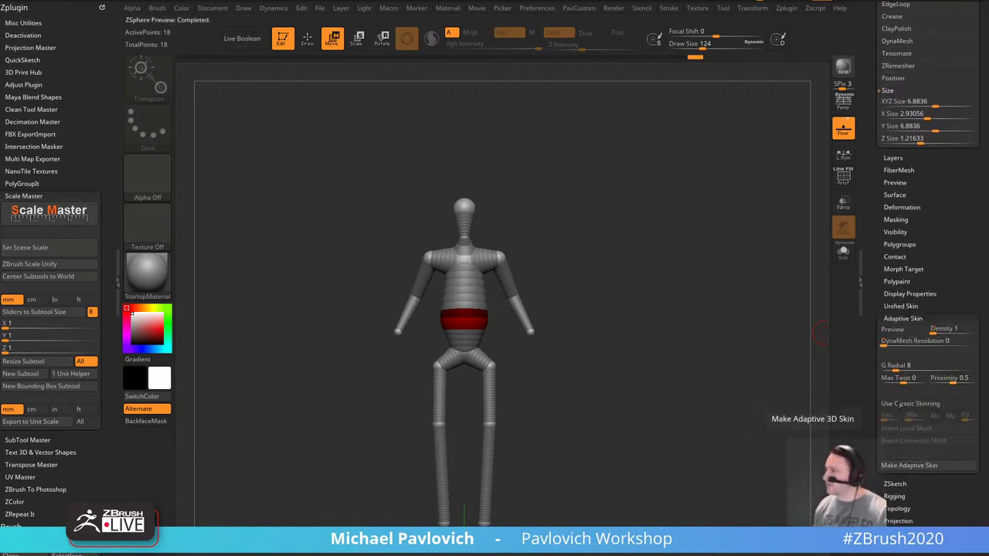
click(904, 328)
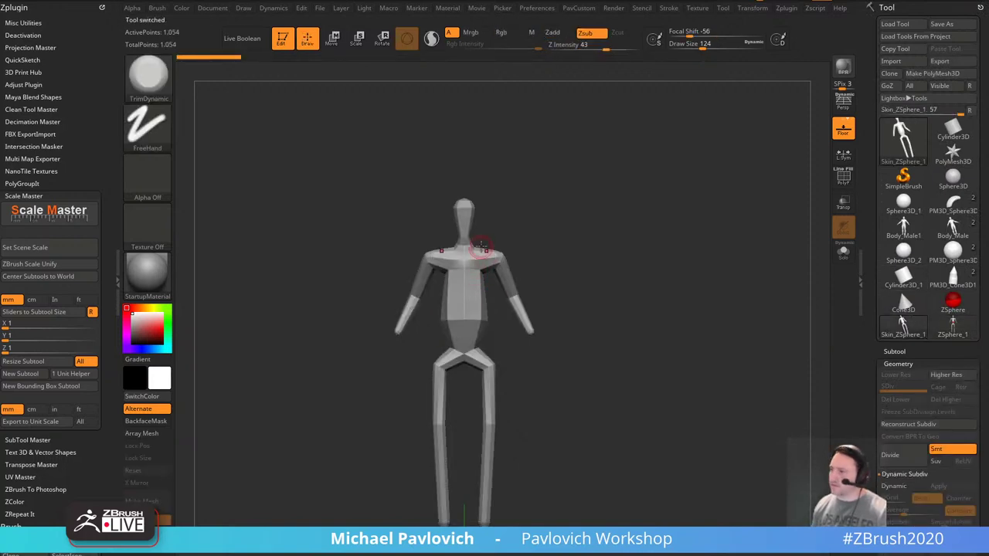
DynaMesh the skinned figure at resolution 128 with the polyframe shown, and bring up its geometry size settings.
ctrl+right_drag(615, 217, 667, 268)
click(849, 178)
alt+right_drag(719, 193, 725, 278)
key(3)
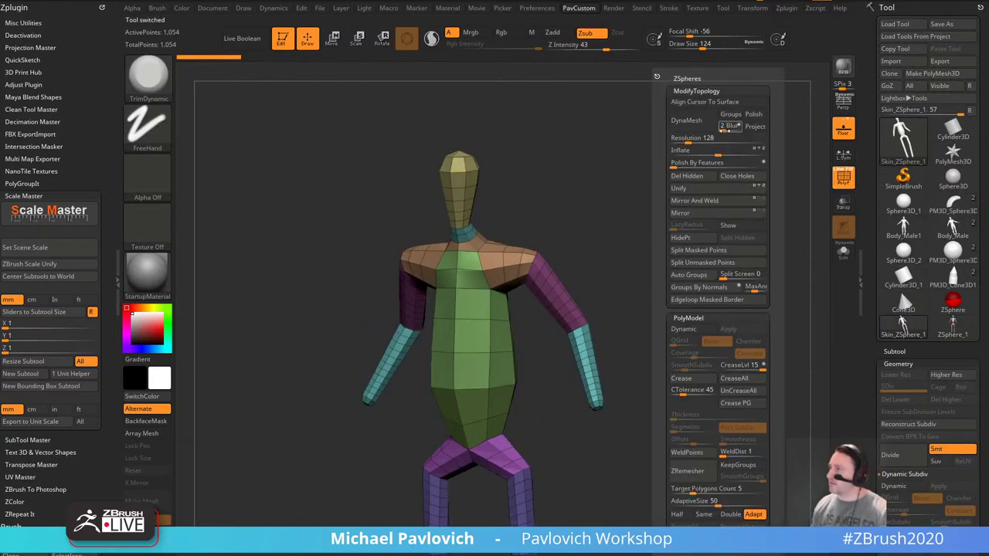
click(690, 123)
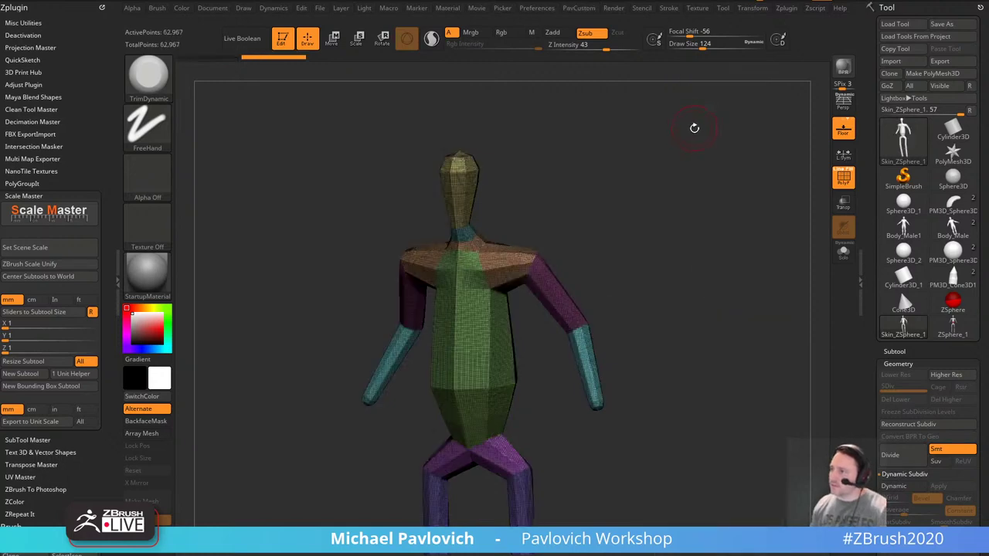
ctrl+right_drag(635, 184, 674, 218)
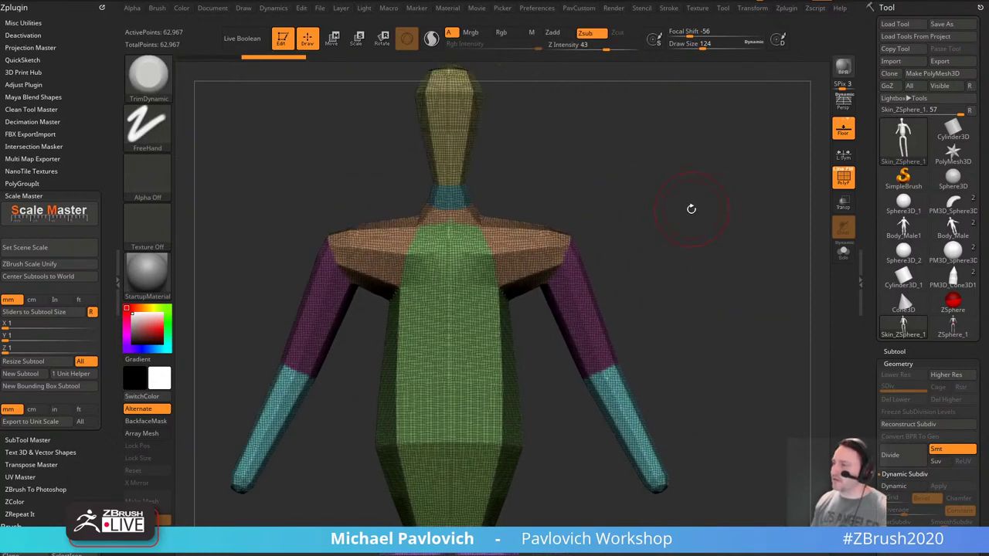
drag(869, 305, 859, 170)
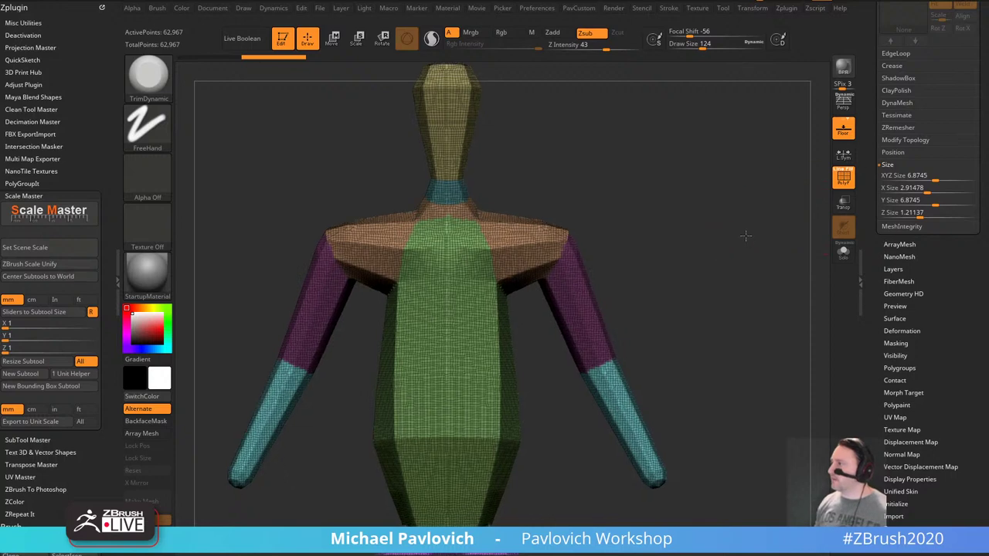
Examine the DynaMeshed figure's scale against the floor grid from the front and at an angle, with and without the polyframe.
ctrl+right_drag(745, 237, 707, 238)
alt+right_drag(707, 239, 726, 212)
ctrl+right_drag(726, 212, 610, 251)
shift+drag(549, 176, 531, 269)
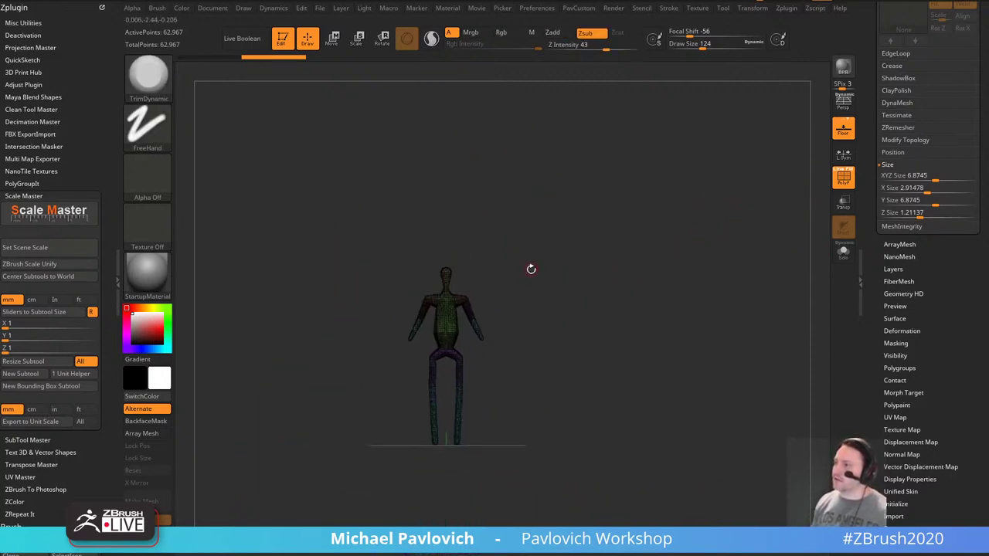
alt+right_drag(495, 432, 475, 214)
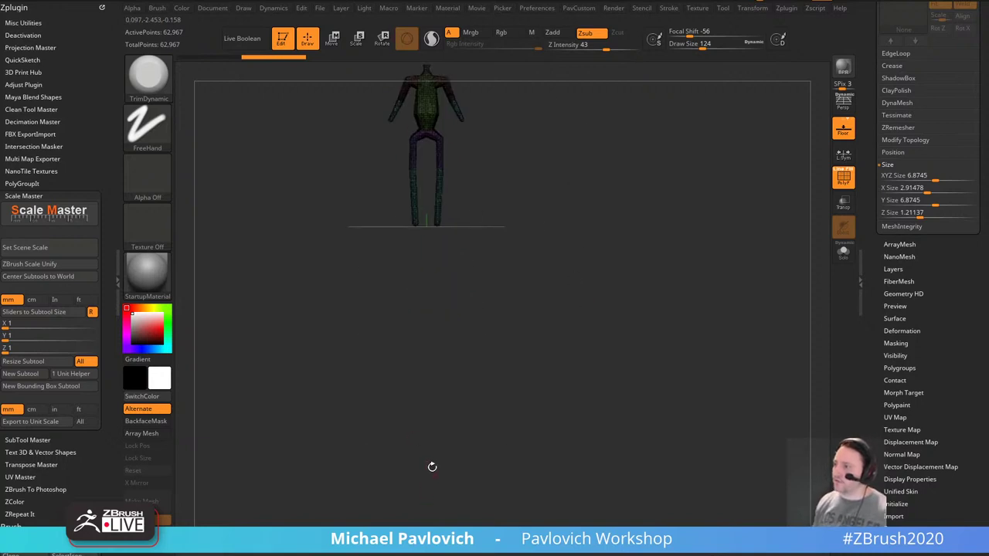
alt+right_drag(552, 166, 558, 409)
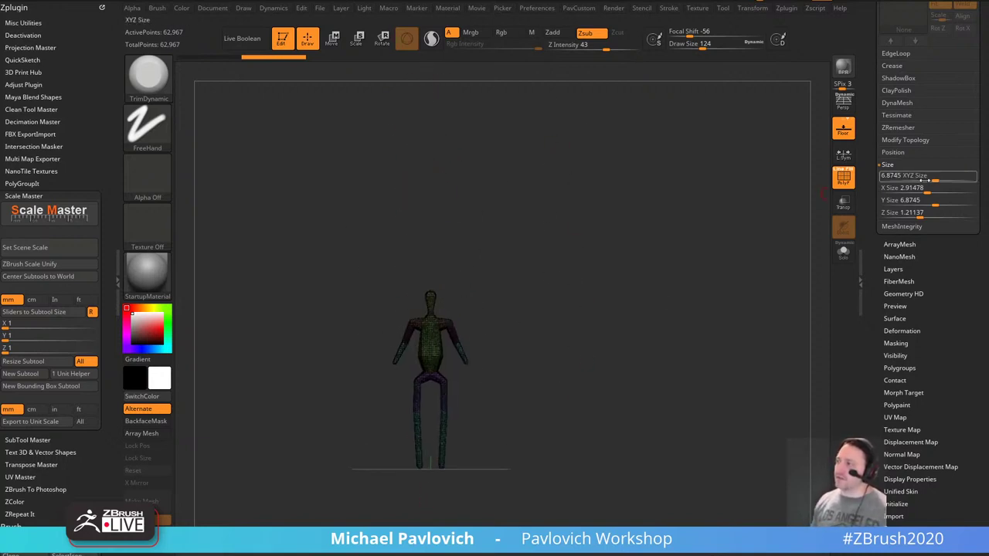
right_drag(648, 267, 615, 290)
click(851, 180)
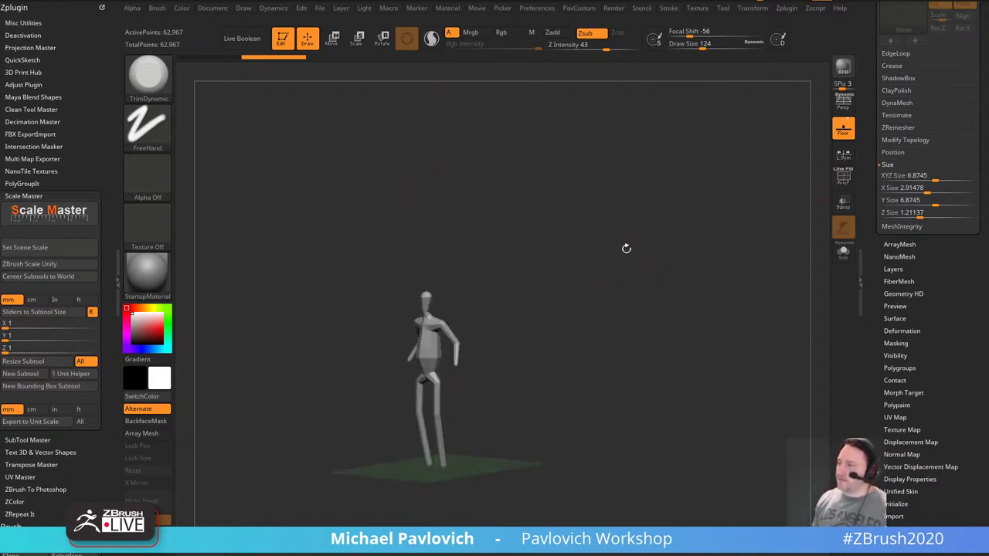
alt+right_drag(626, 249, 666, 263)
key(shift+f)
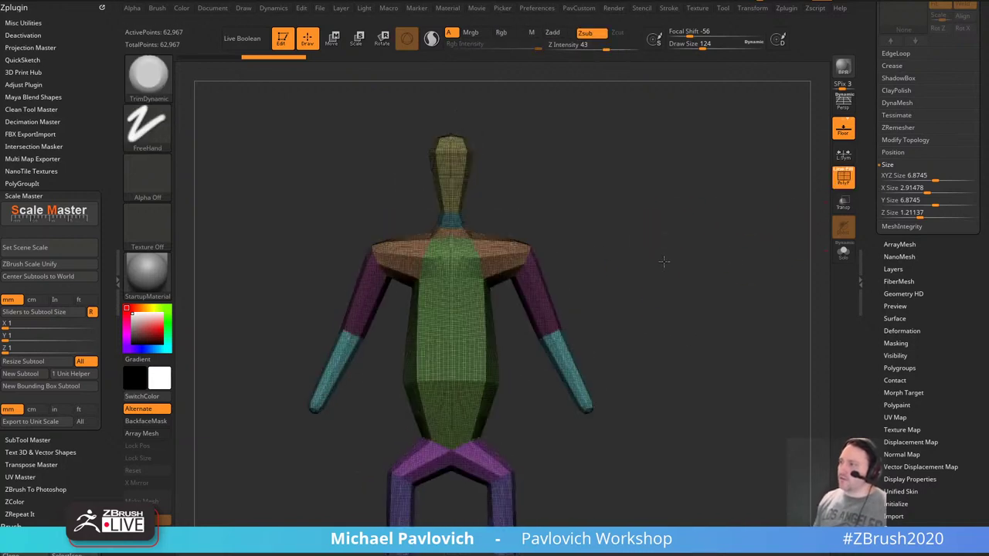
drag(664, 262, 394, 288)
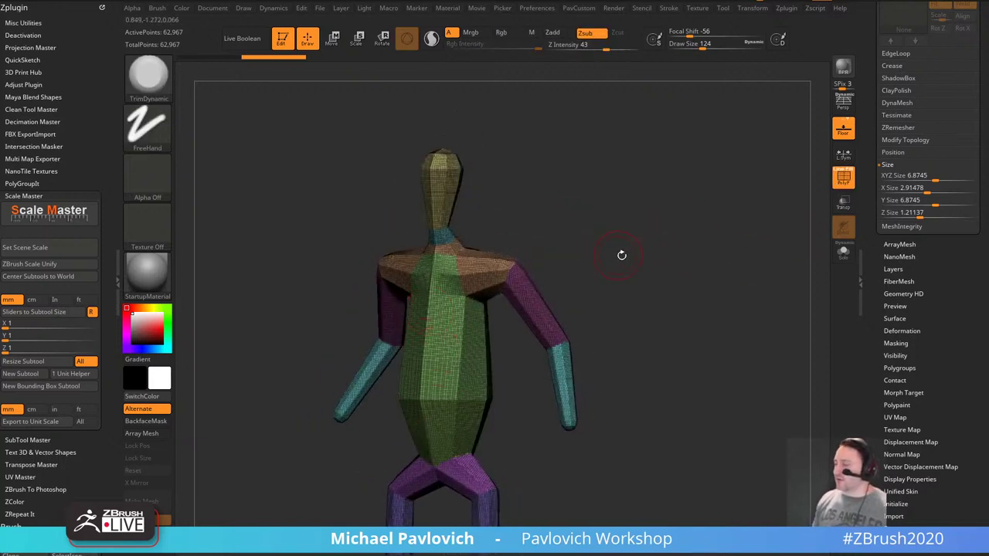
Unify the figure's scale and re-DynaMesh it at resolution 128.
key(2)
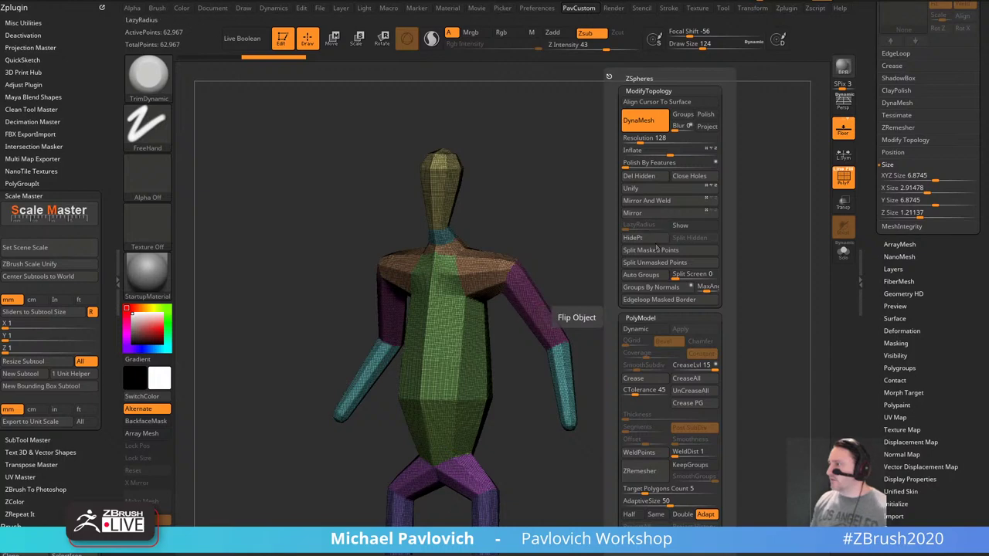
click(631, 188)
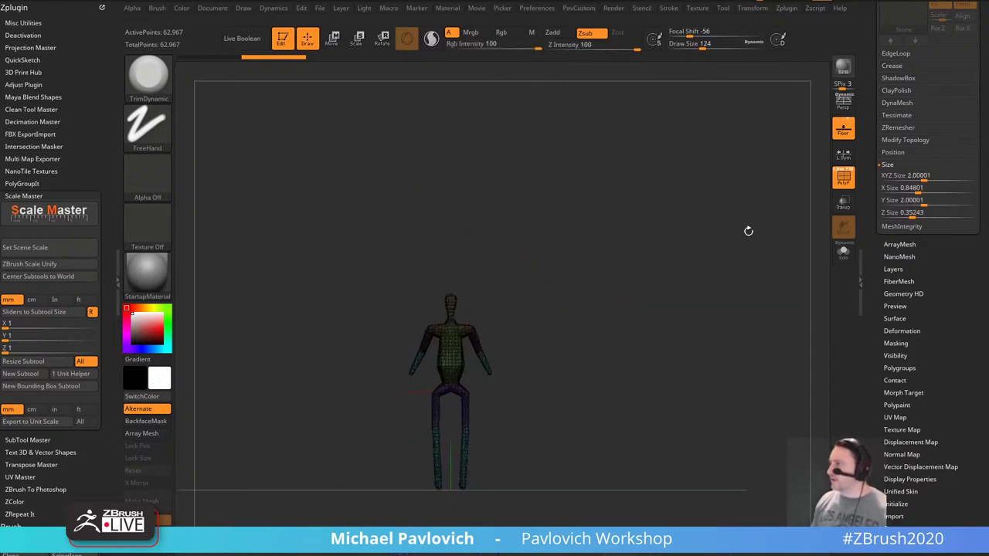
key(f)
key(Tab)
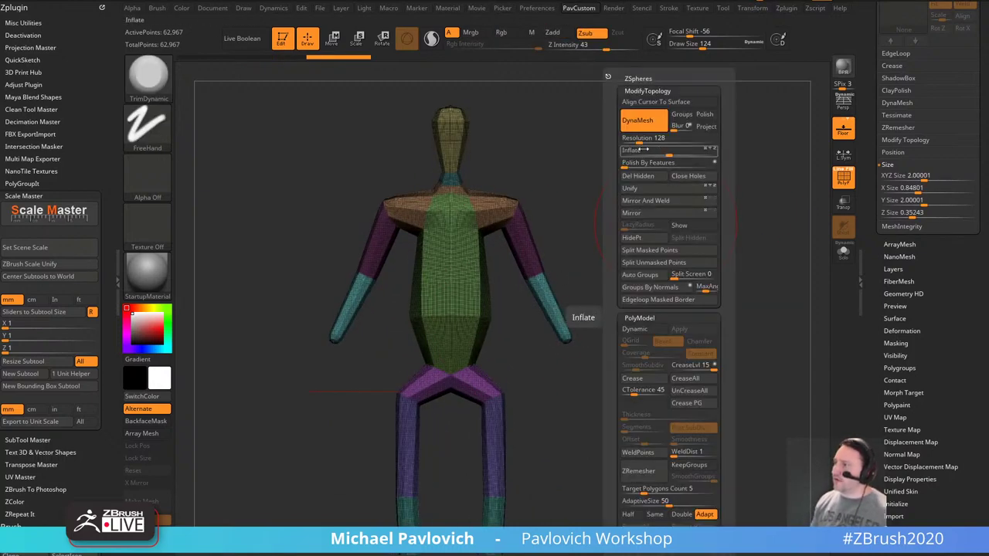
click(646, 161)
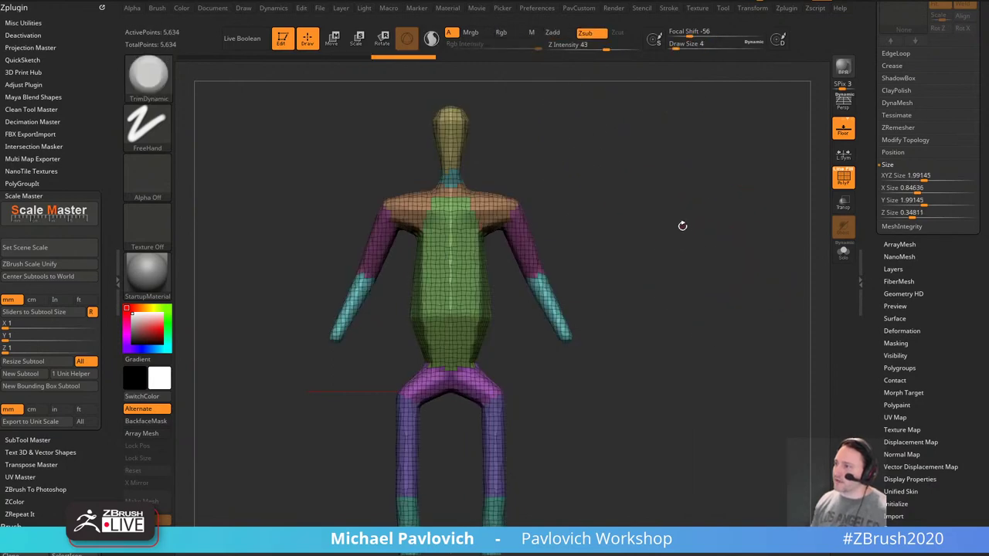
drag(682, 224, 507, 334)
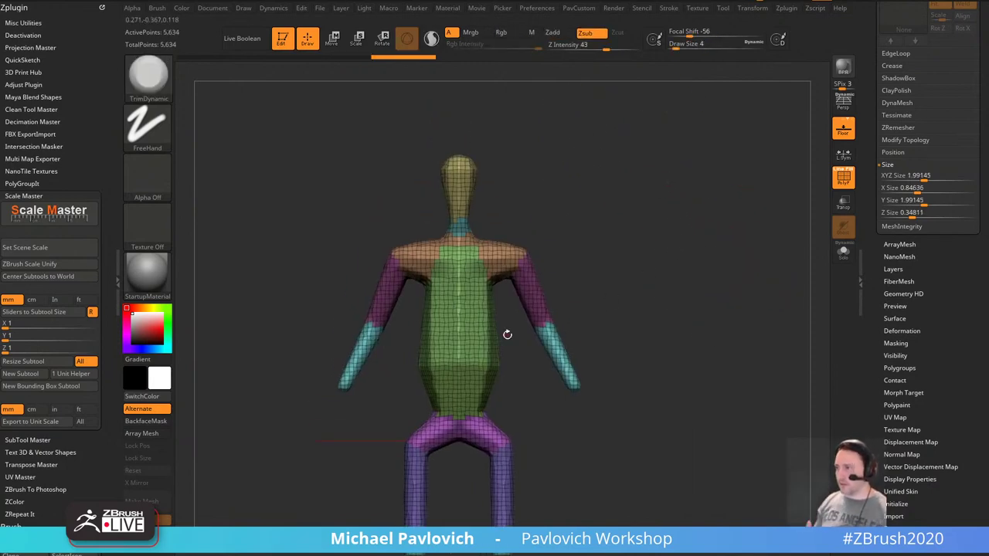
Mirror and weld the figure to make both halves match.
key(Tab)
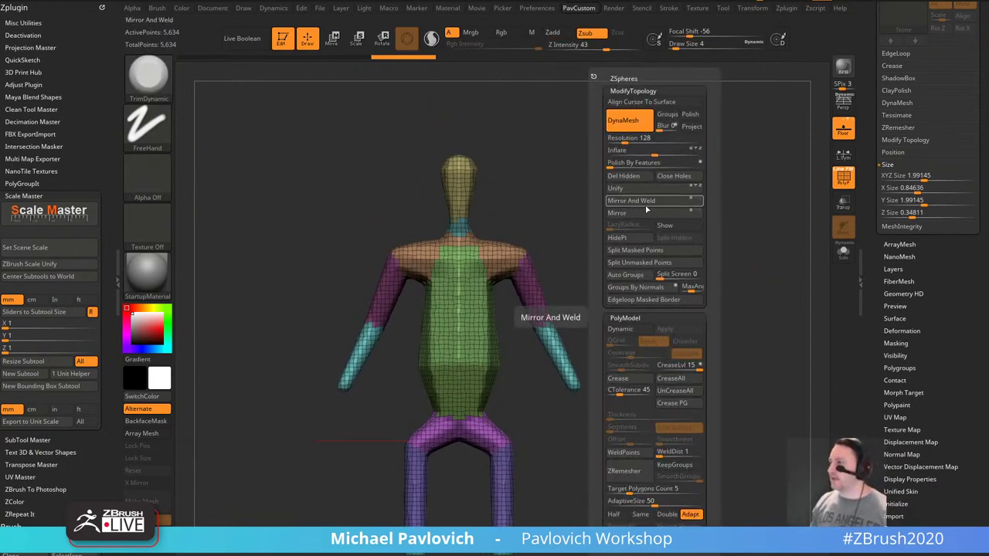
click(646, 201)
drag(576, 243, 656, 216)
Raise the DynaMesh resolution above 128 and remesh the figure.
key(Tab)
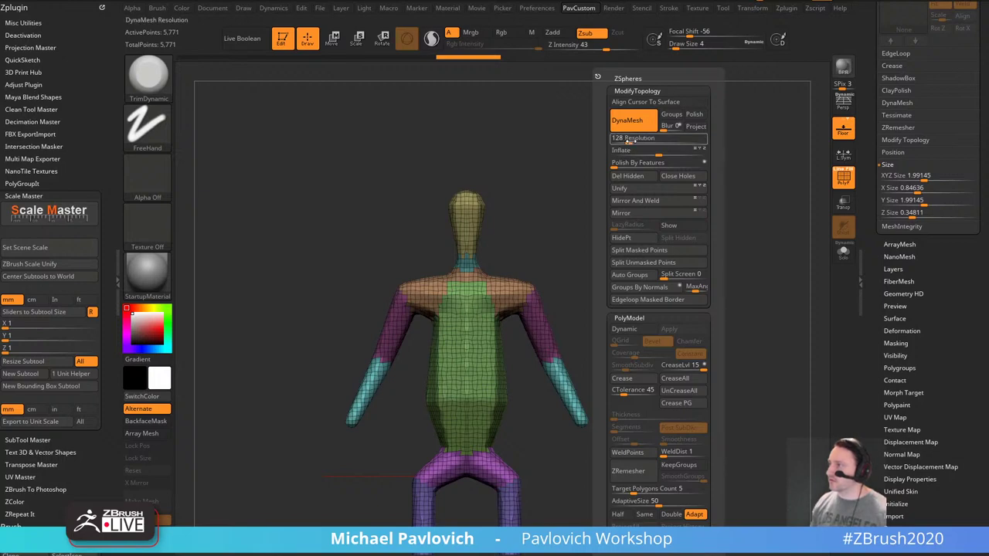
click(631, 139)
key(shift)
ctrl+drag(611, 183, 655, 239)
ctrl+right_drag(655, 239, 674, 289)
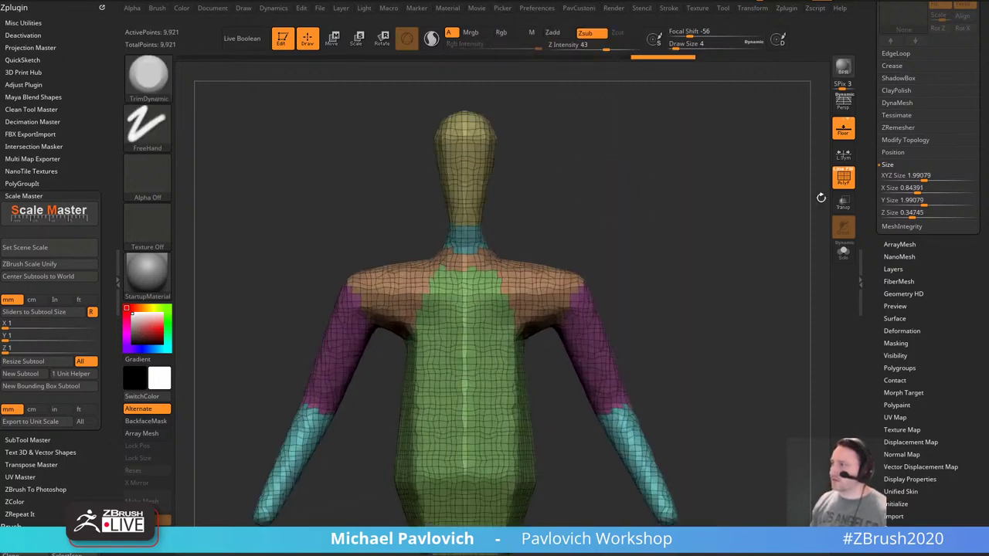
Hide the polyframe and carve two horizontal grooves across the front of the head with the DamStandard brush at draw size 20.
click(842, 178)
alt+drag(654, 147, 652, 232)
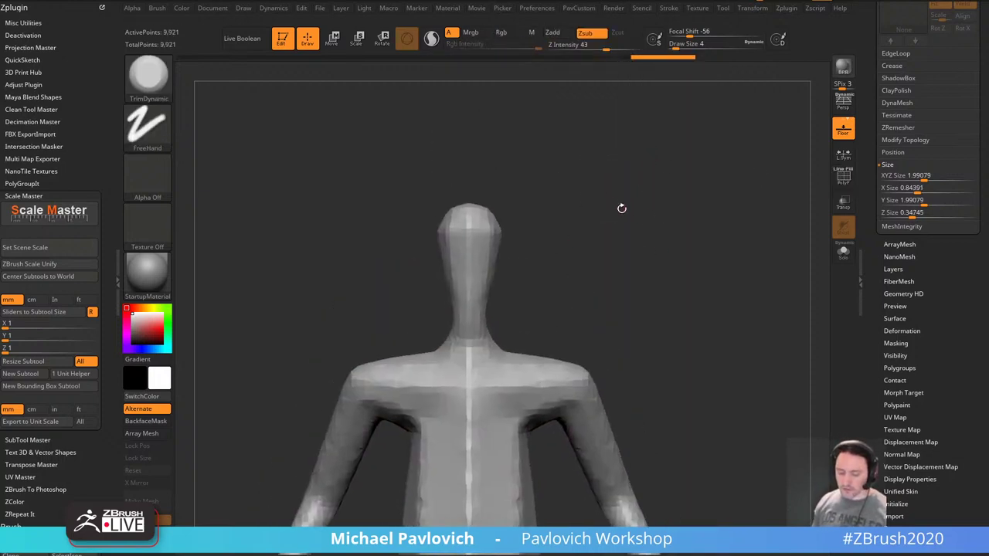
key(b)
key(d)
key(s)
key(s)
mouse_move(468, 268)
mouse_down()
mouse_move(449, 268)
mouse_move(462, 252)
mouse_move(444, 246)
mouse_move(456, 255)
mouse_up()
key(bracketright)
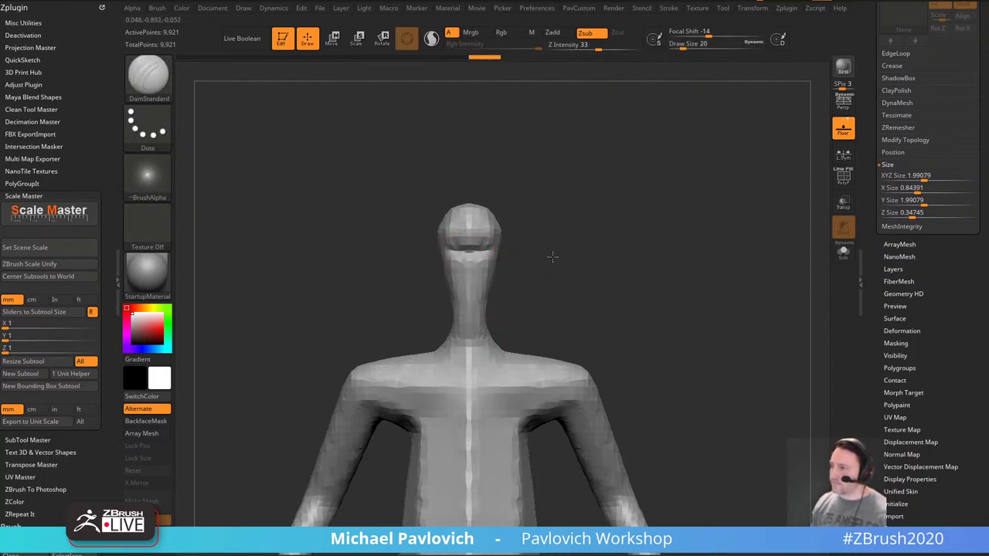
drag(553, 256, 528, 258)
mouse_move(462, 247)
mouse_down()
mouse_move(625, 258)
mouse_move(564, 276)
mouse_move(630, 260)
mouse_up()
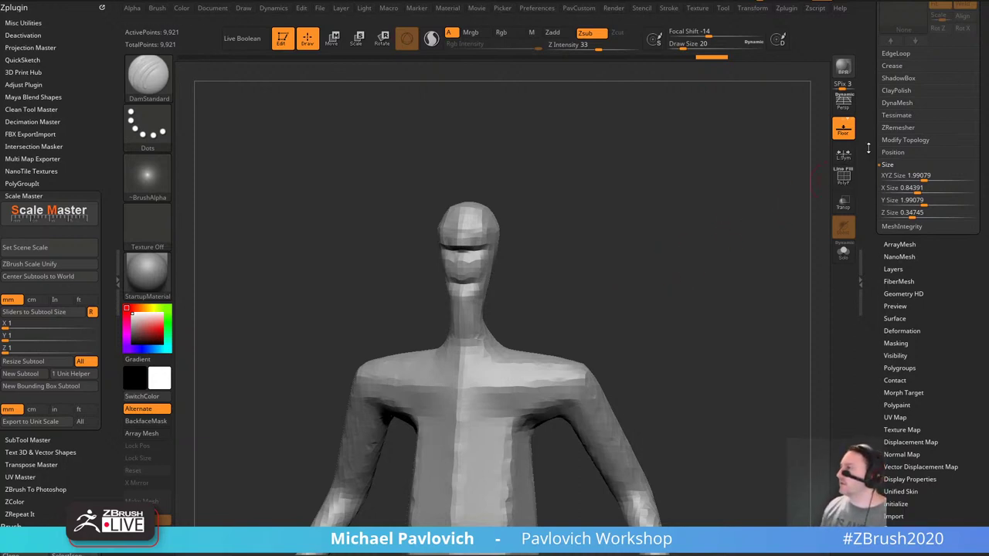
Try exporting the figure as Skin_ZSphere_1.fbx in FBX format, reviewing the smoothed normals option.
drag(871, 177, 874, 464)
click(939, 61)
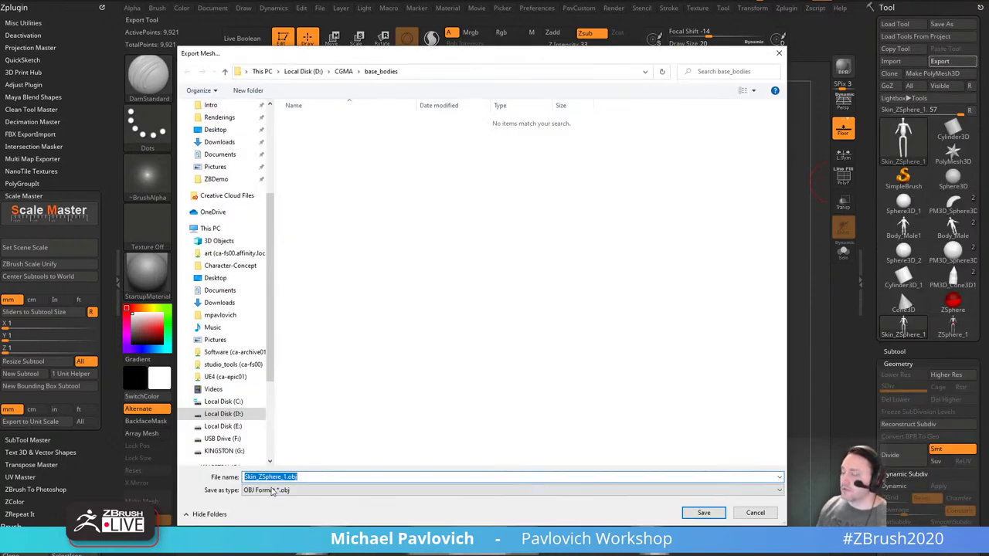
click(273, 491)
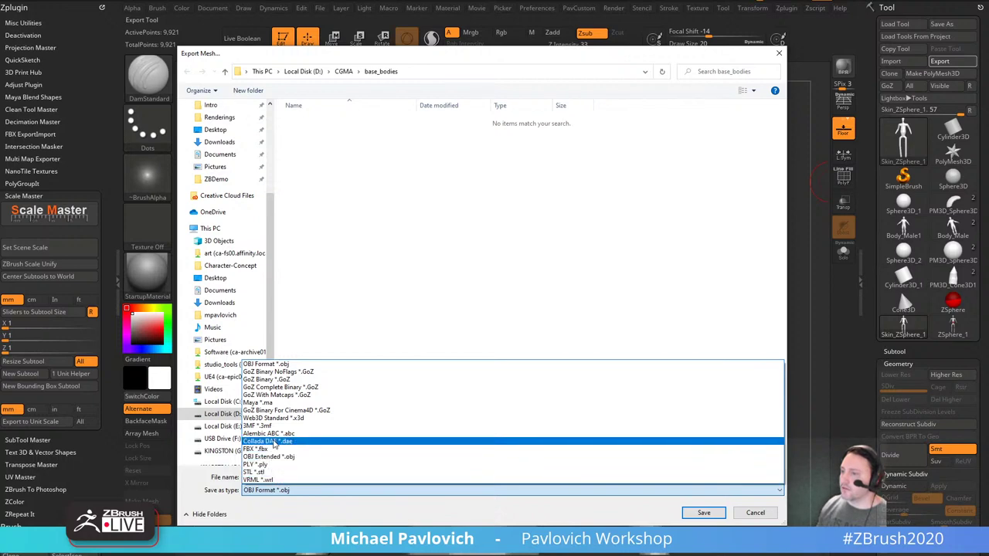
click(267, 449)
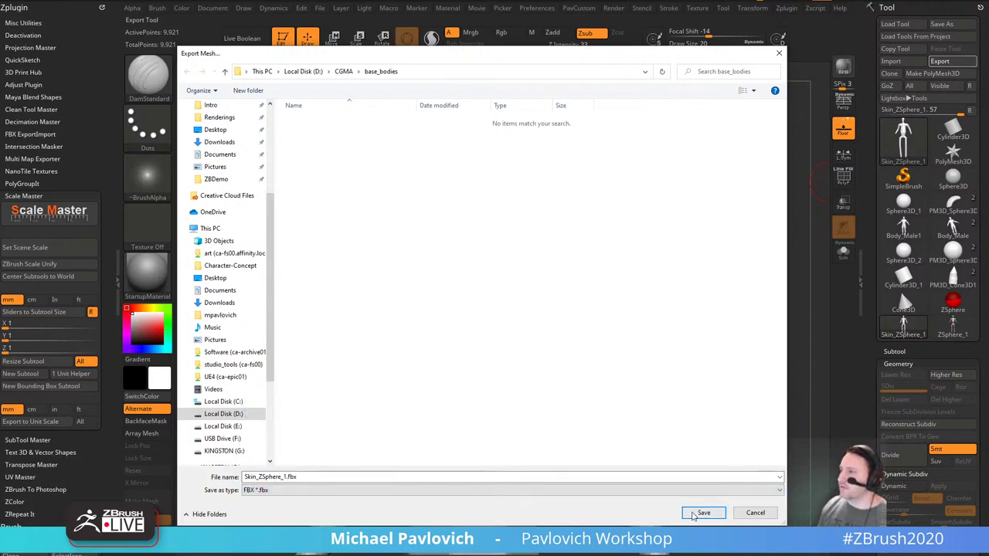
click(702, 513)
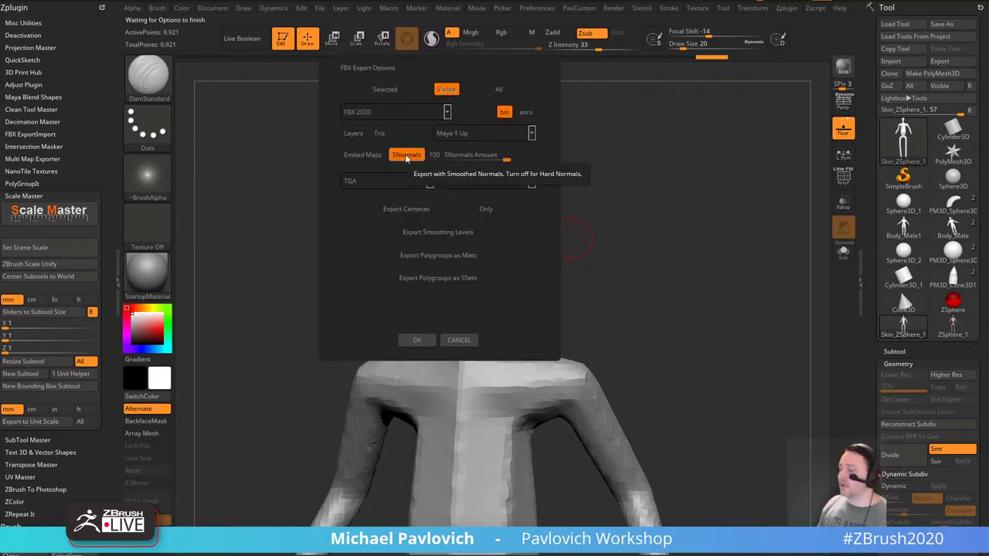
click(406, 155)
click(407, 155)
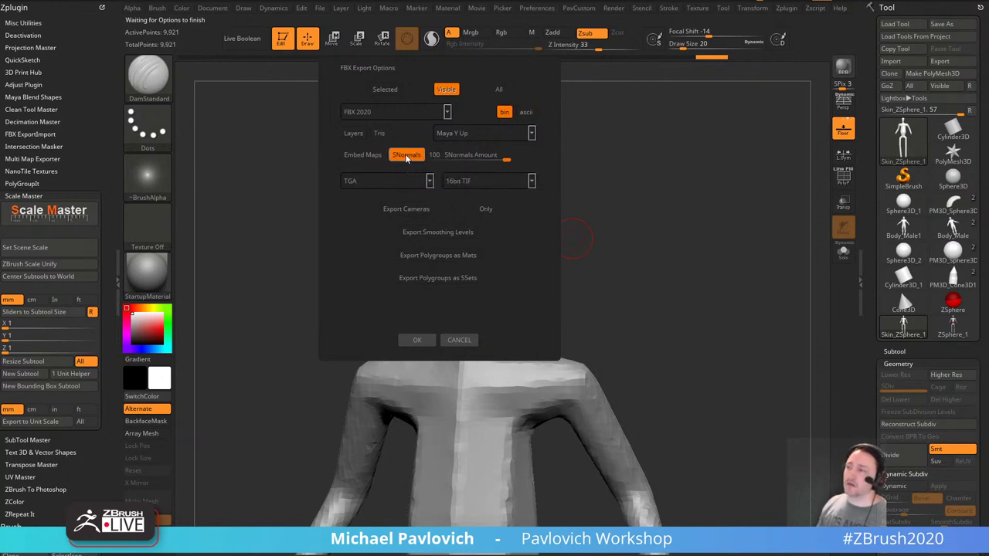
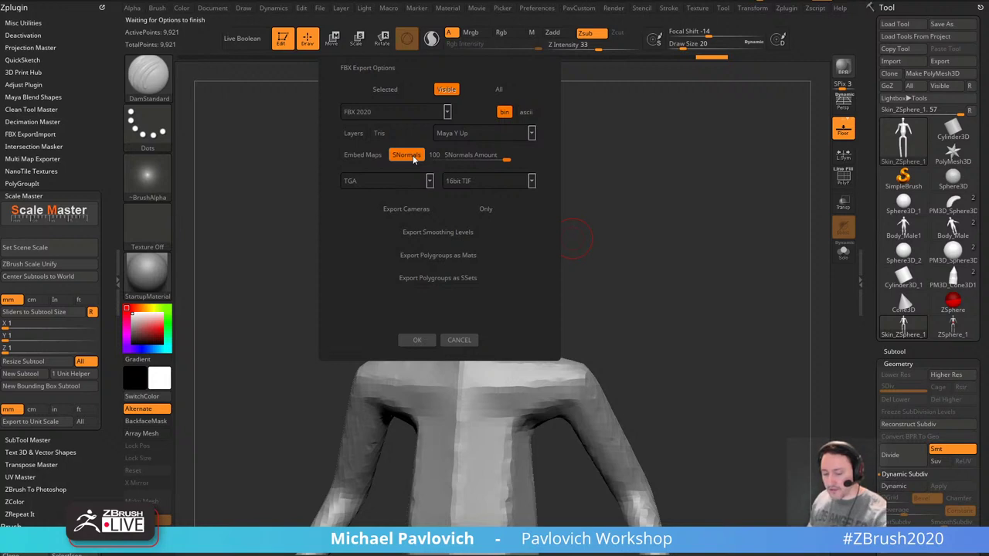
click(459, 340)
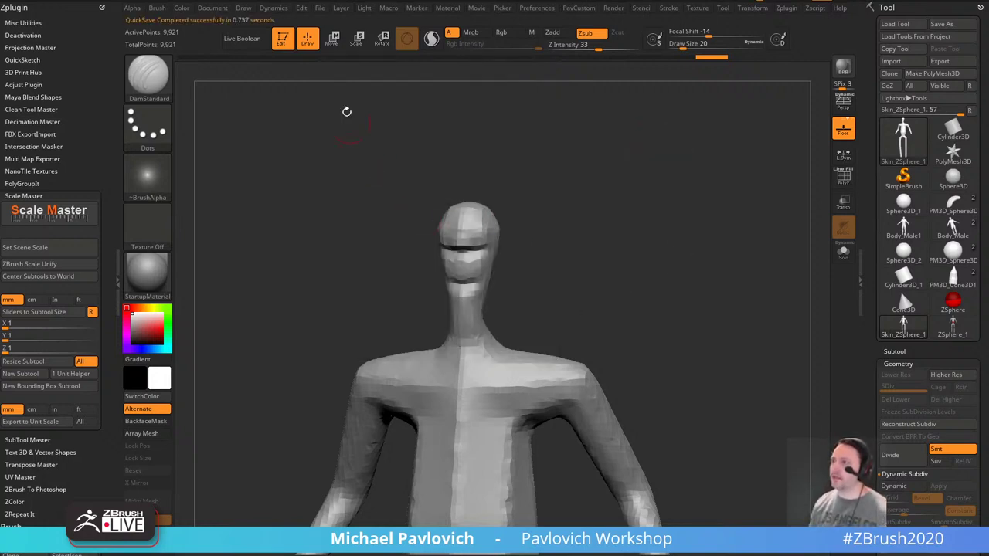
Clear the canvas, draw a new Cylinder3D in edit mode and convert it to a PolyMesh3D.
click(282, 38)
key(ctrl+n)
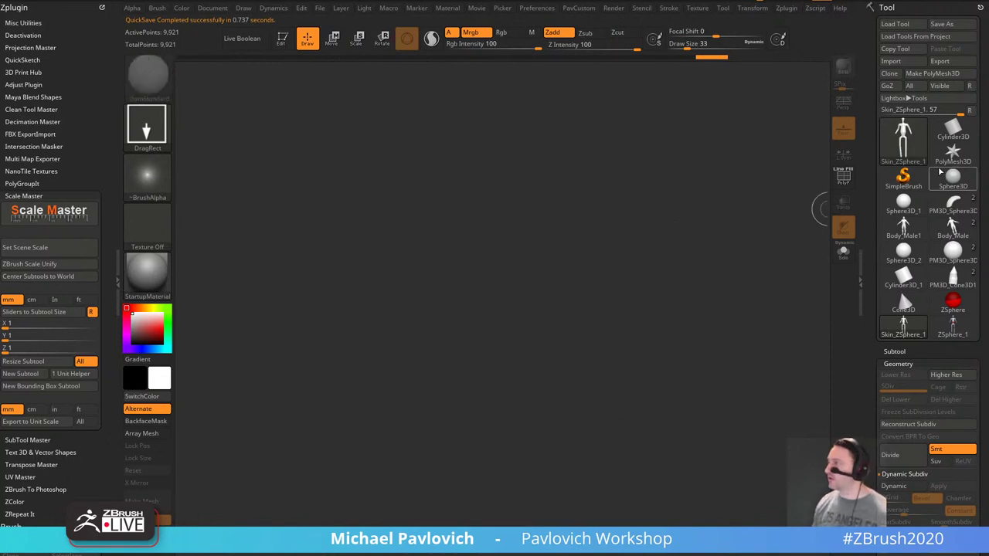
click(950, 133)
drag(504, 317, 567, 404)
click(282, 39)
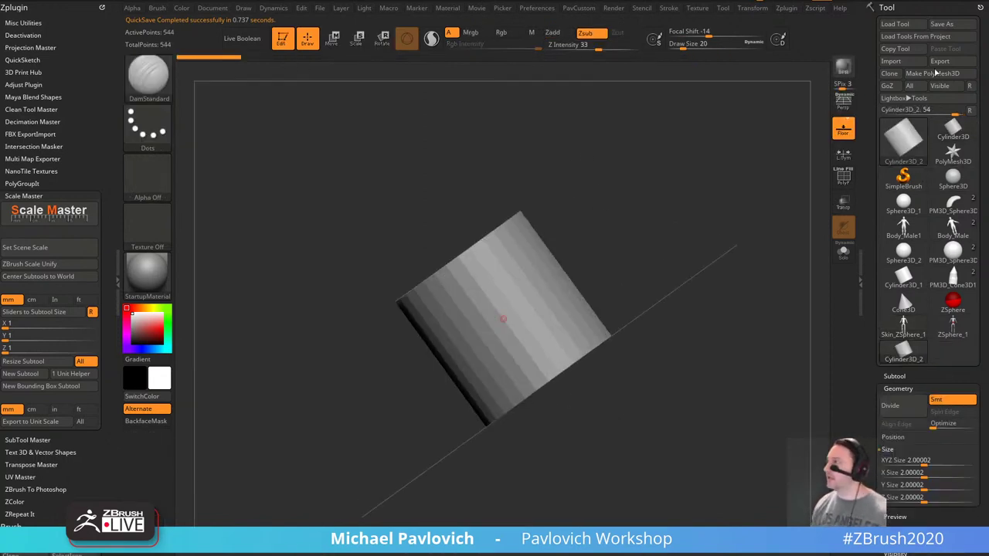
click(937, 73)
Show the polyframe and split the cylinder into polygroups with Groups By Normals.
key(shift+f)
shift+drag(774, 218, 707, 273)
key(space)
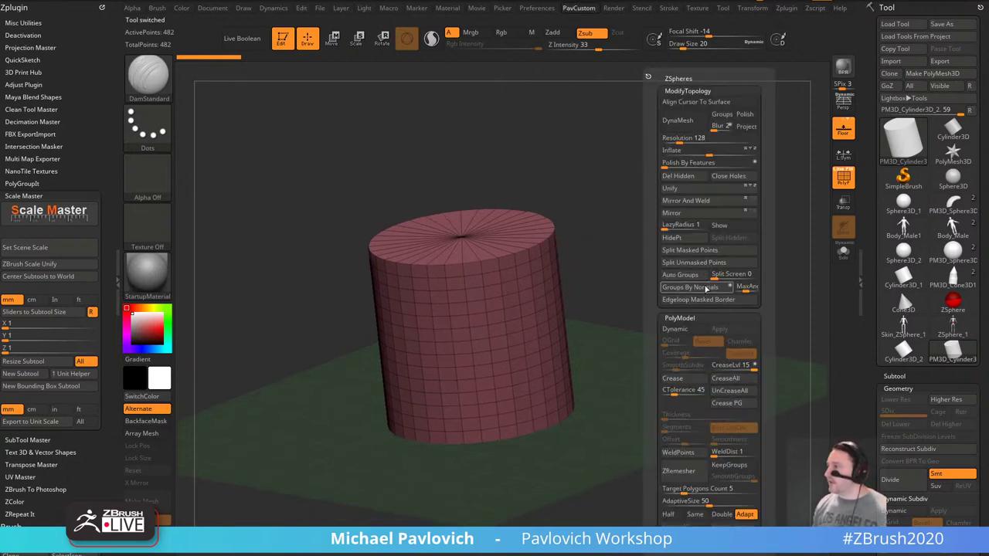
click(700, 288)
Examine the cylinder's cap and side polygroups and the edges between them from several angles.
mouse_move(623, 272)
mouse_down()
mouse_move(592, 290)
mouse_move(652, 288)
mouse_move(625, 254)
mouse_up()
key(s)
key(s)
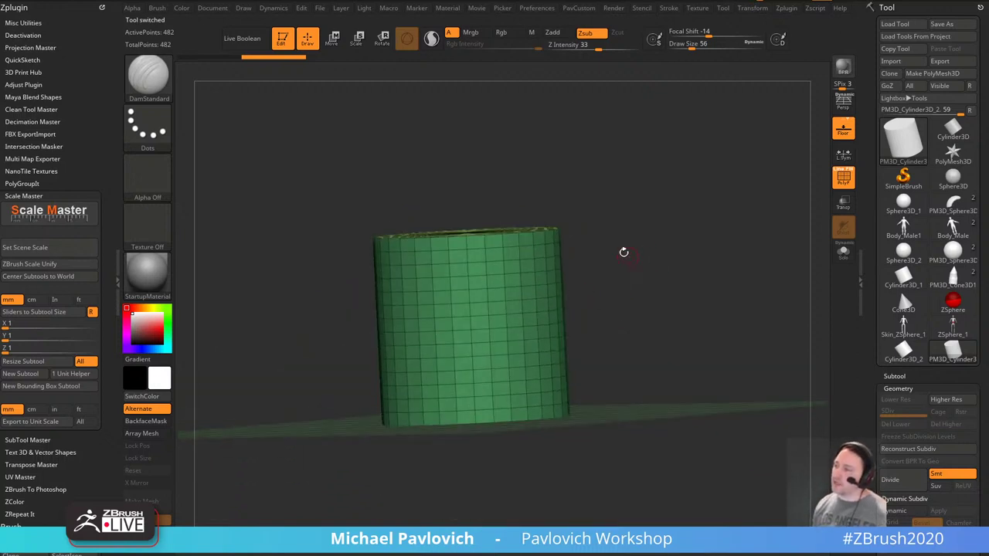
drag(681, 298, 662, 290)
key(shift+f)
click(843, 178)
mouse_move(711, 249)
mouse_down()
mouse_move(721, 231)
mouse_move(703, 245)
mouse_up()
drag(592, 283, 652, 274)
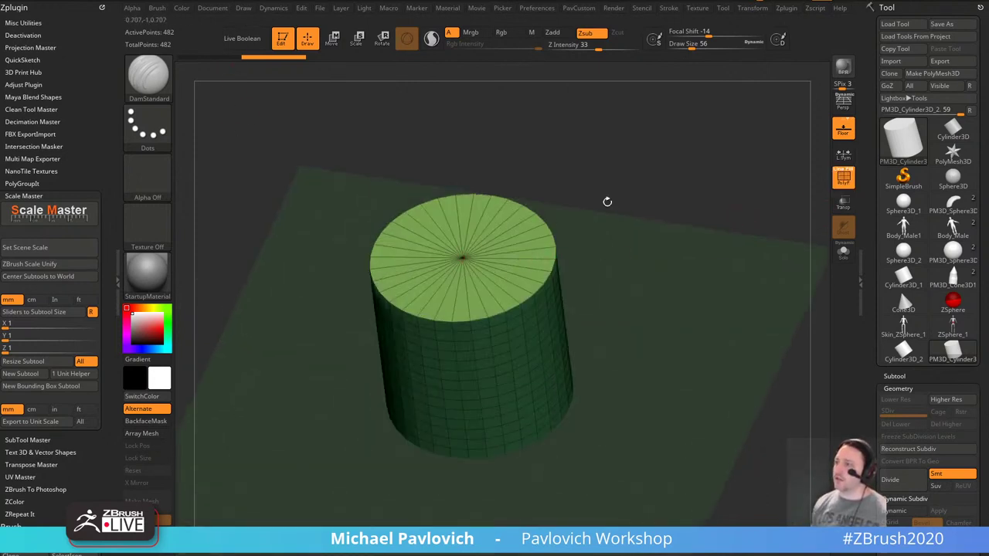
drag(591, 267, 564, 216)
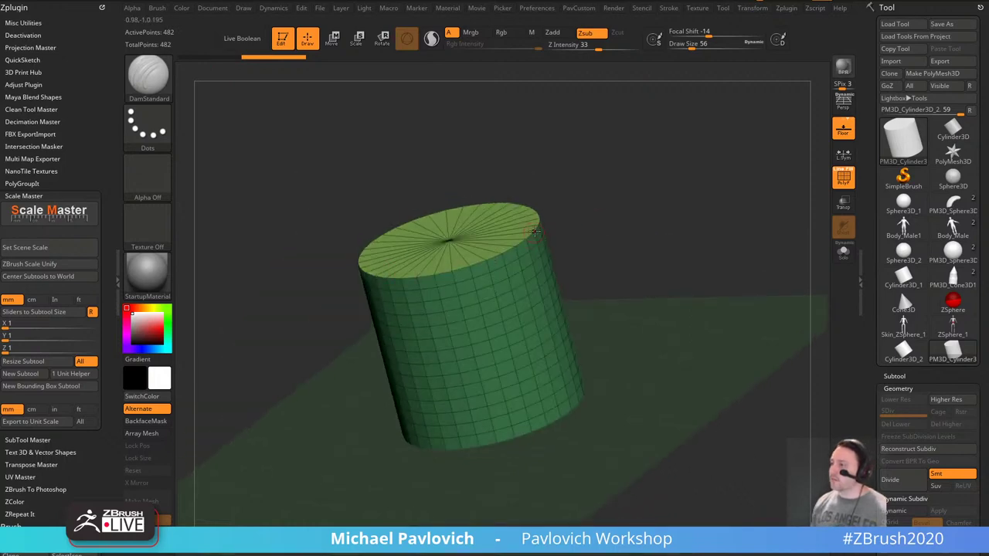
drag(623, 297, 626, 294)
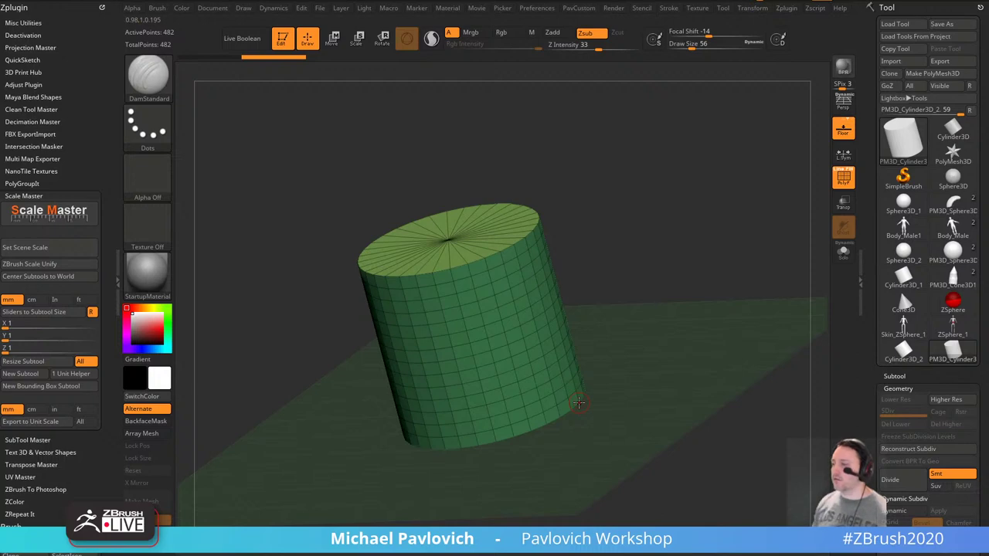
mouse_move(563, 206)
mouse_down()
mouse_move(607, 185)
mouse_move(605, 228)
mouse_move(622, 242)
mouse_move(616, 266)
mouse_up()
key(s)
key(s)
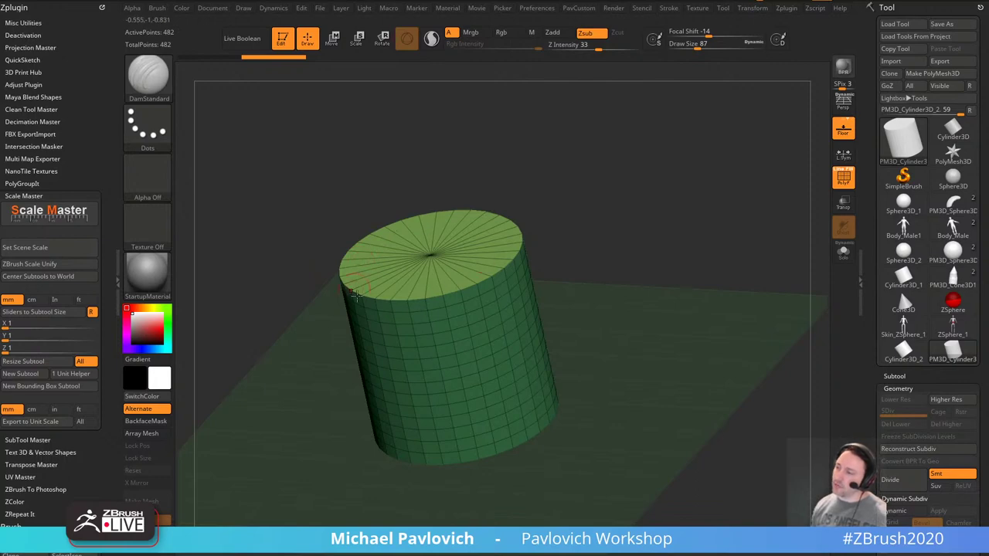
Isolate the cylinder's side polygroup and bring the whole cylinder back into view.
drag(636, 270, 671, 257)
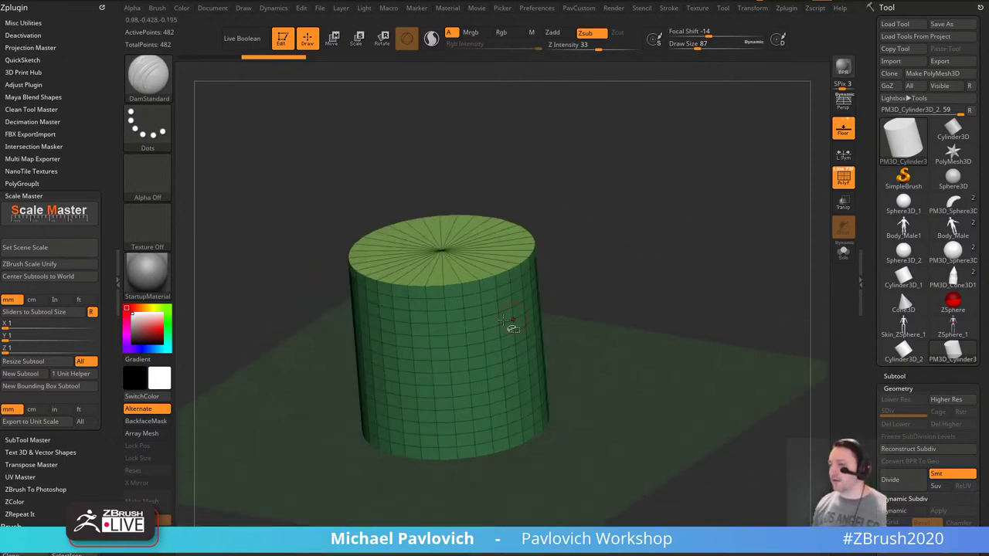
ctrl+shift+click(510, 323)
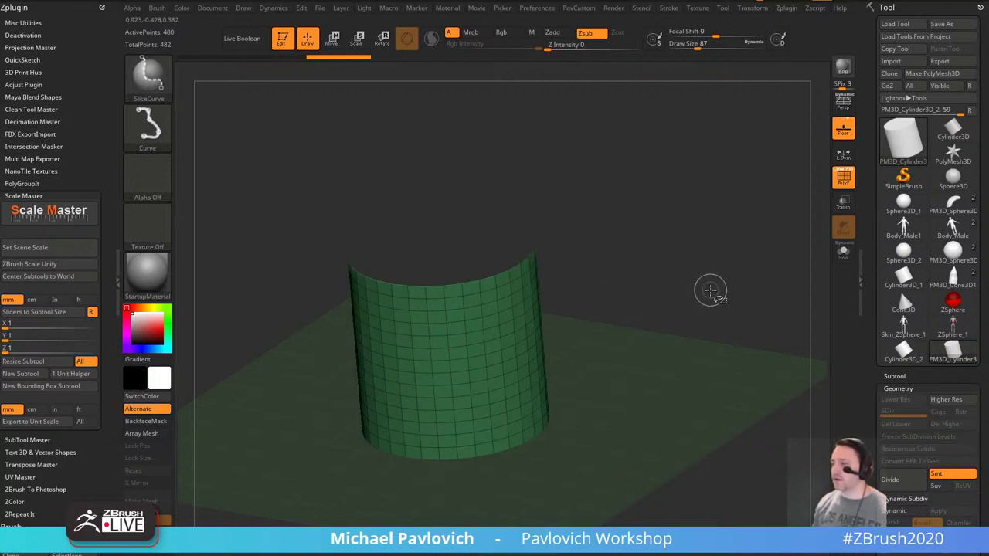
ctrl+shift+click(680, 278)
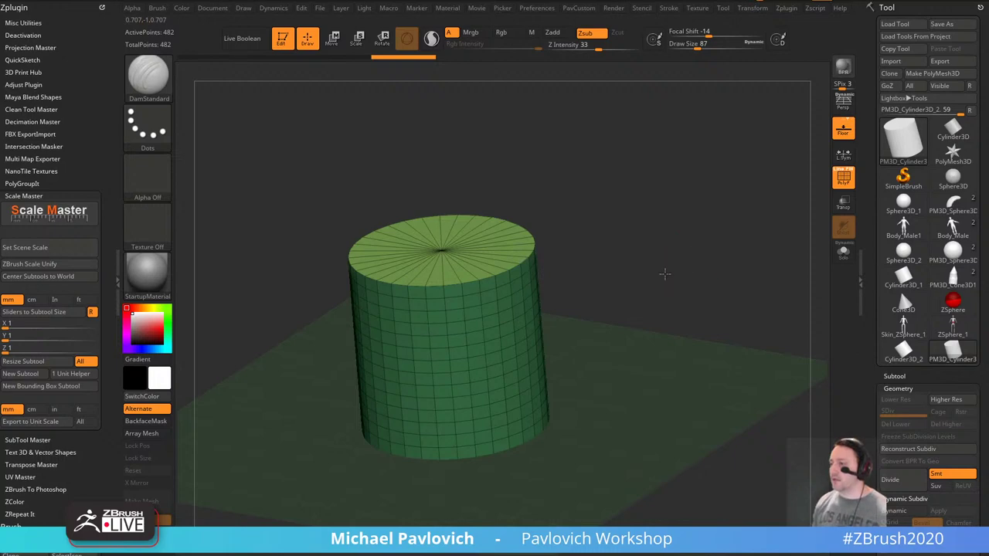
Hide the polyframe and look over the plain shaded cylinder.
drag(663, 276, 585, 270)
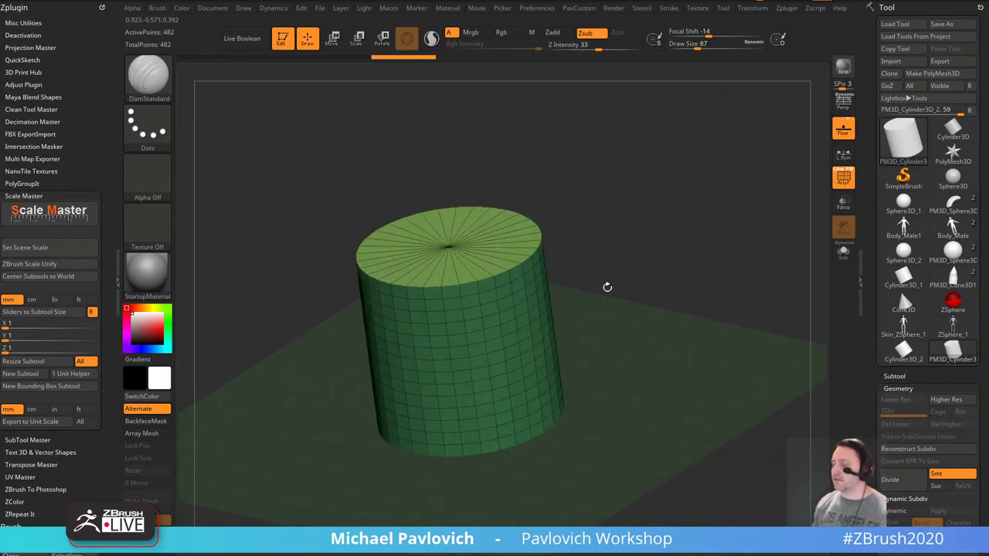
drag(683, 298, 723, 274)
click(843, 177)
drag(808, 197, 748, 249)
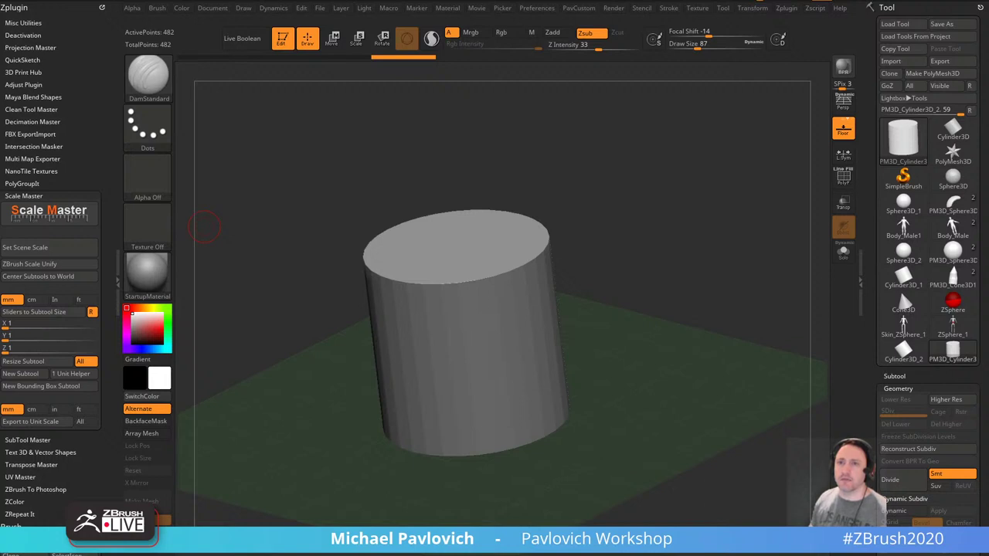
Collapse the Size settings in the cylinder's geometry options and expand its Modify Topology settings.
drag(873, 245, 880, 135)
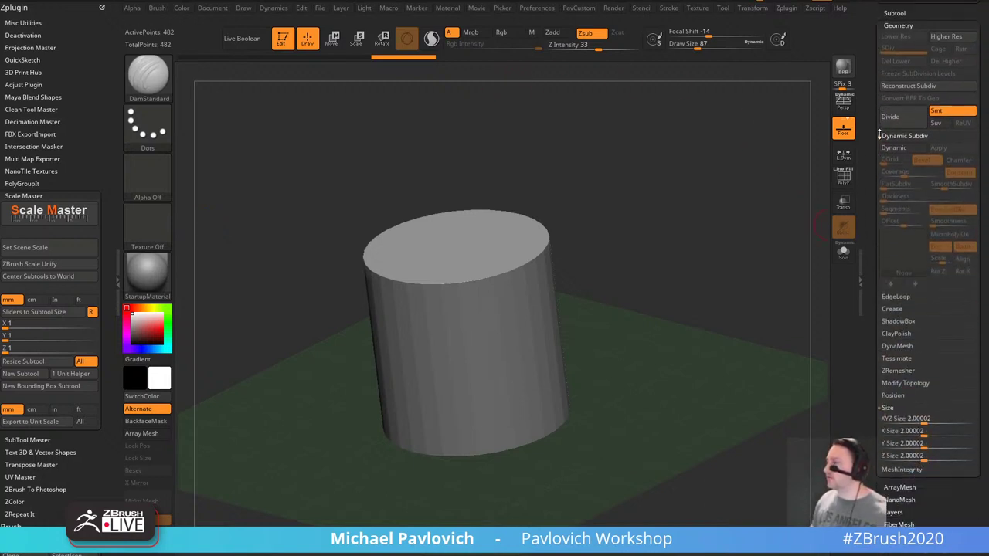
scroll(879, 135, down, 1)
shift+click(888, 386)
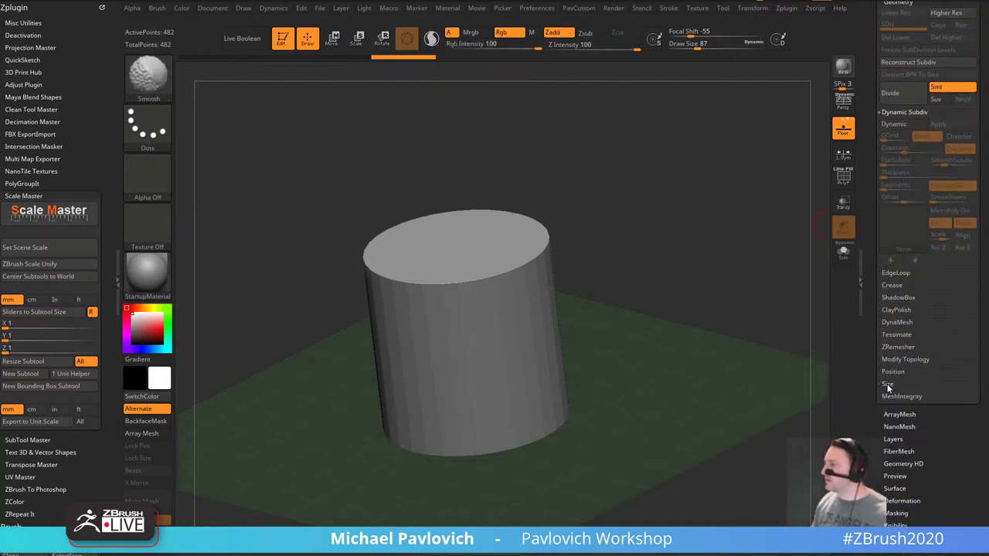
scroll(868, 352, up, 3)
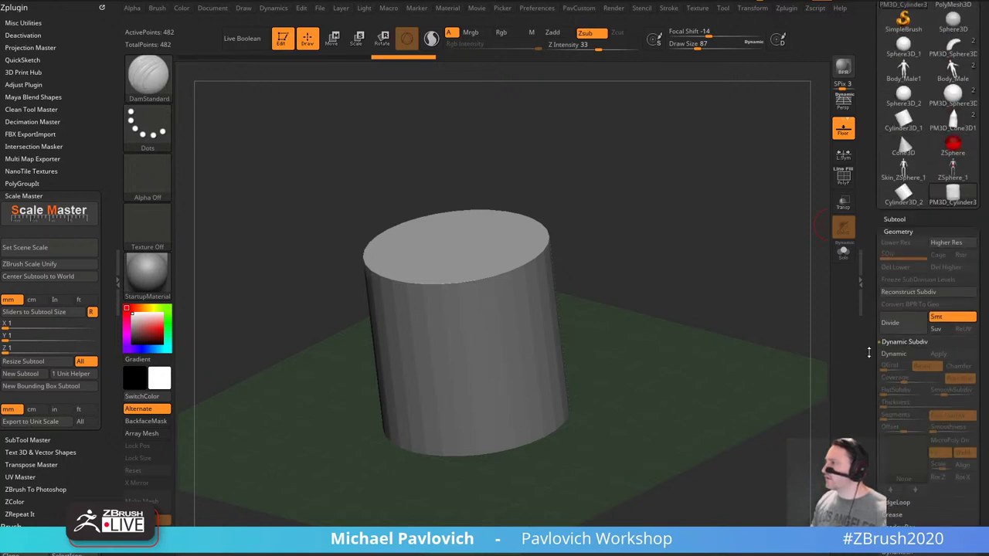
scroll(869, 353, up, 2)
scroll(867, 255, down, 8)
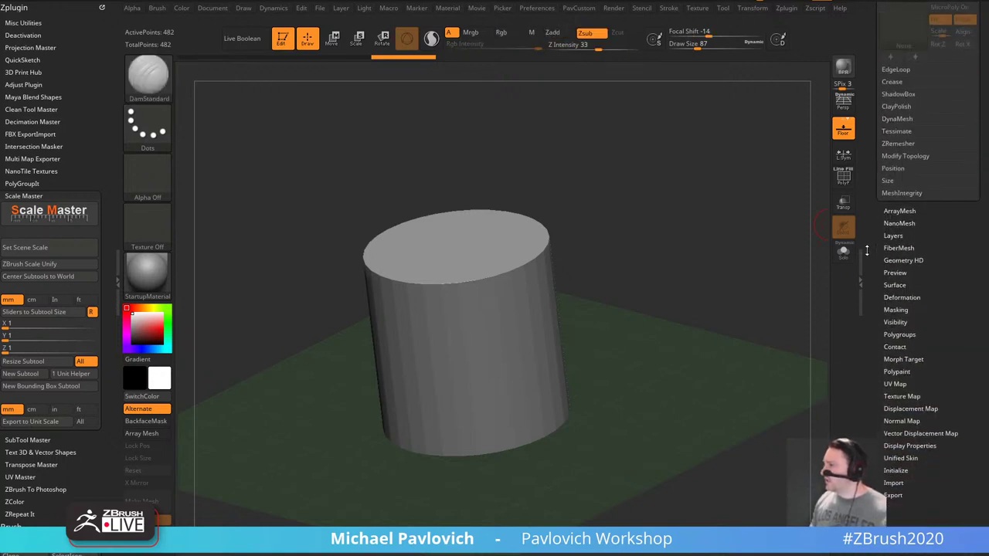
click(904, 156)
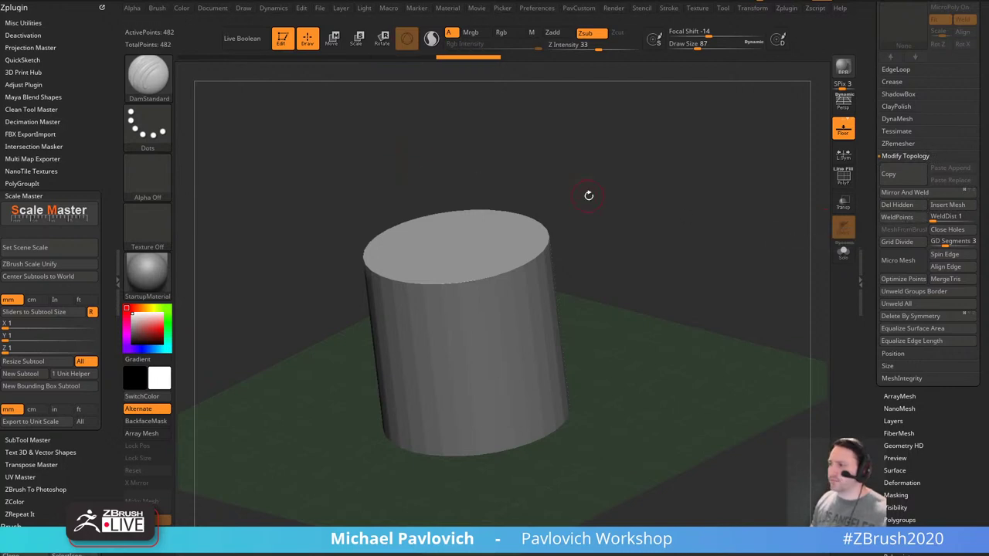
Show the polyframe, isolate the cylinder's side polygroup and split the hidden caps into a separate subtool.
key(shift+f)
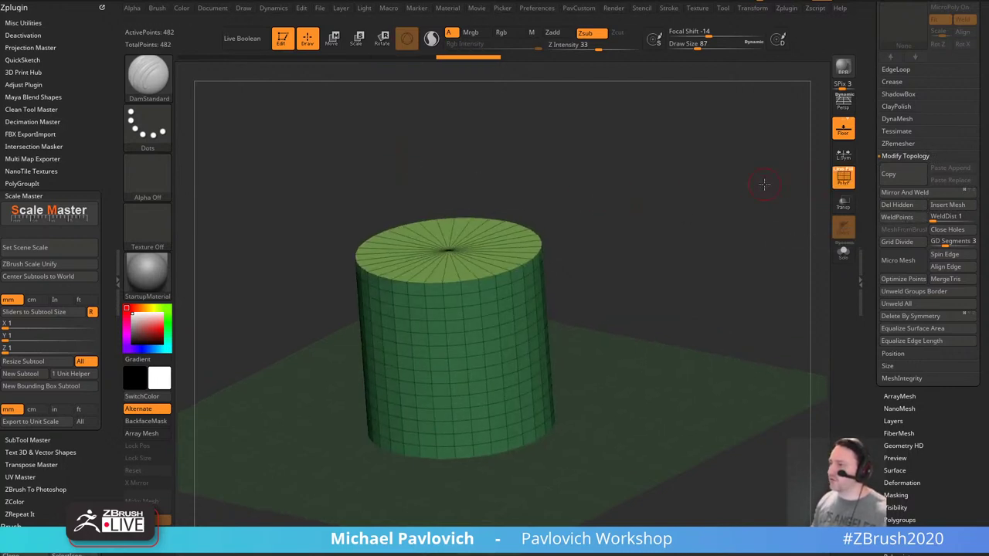
ctrl+shift+click(464, 298)
drag(687, 305, 720, 272)
key(grave)
click(743, 238)
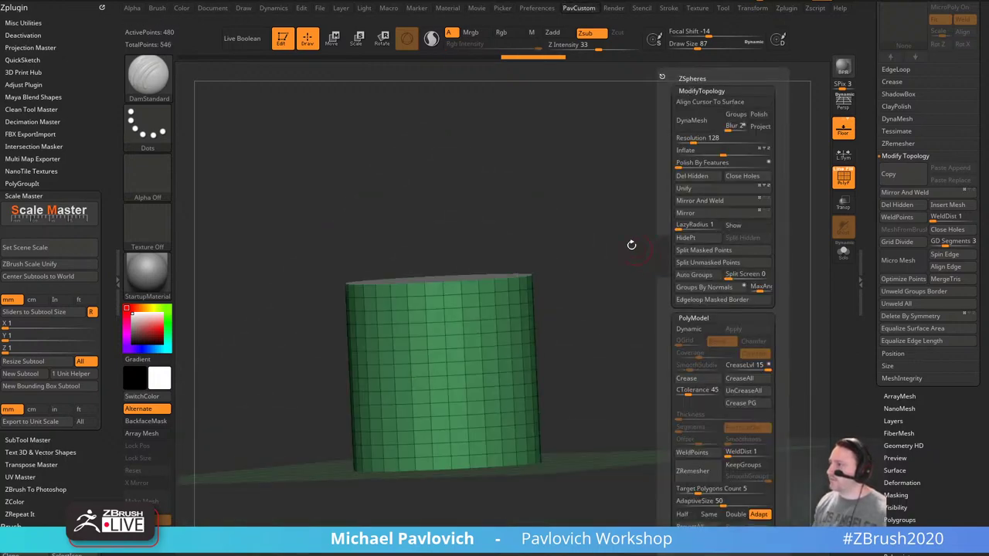
drag(619, 207, 631, 236)
Merge the cylinder's side subtool down with the caps subtool and skip the undo warning until the next restart.
drag(868, 207, 872, 554)
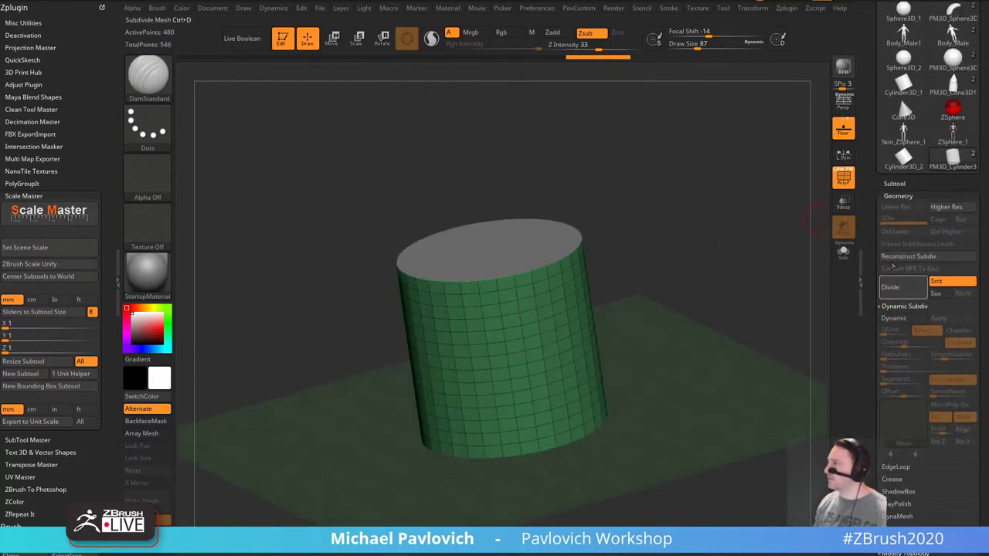
click(894, 183)
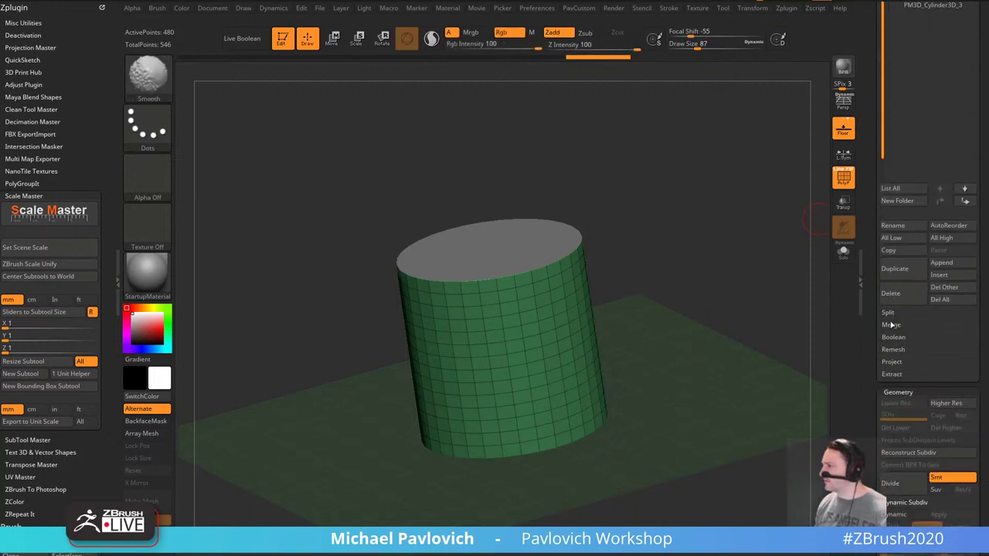
click(891, 324)
scroll(871, 330, up, 2)
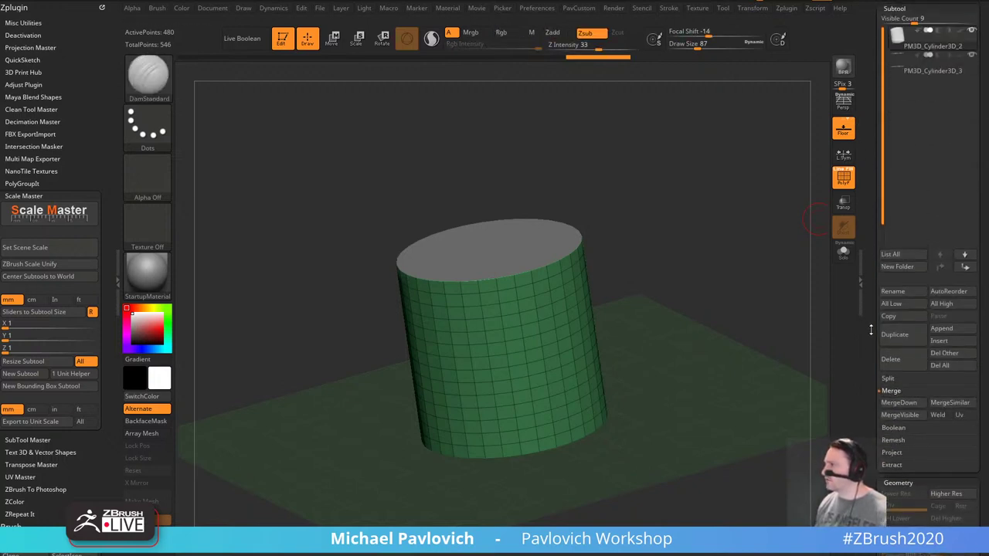
key(ctrl+e)
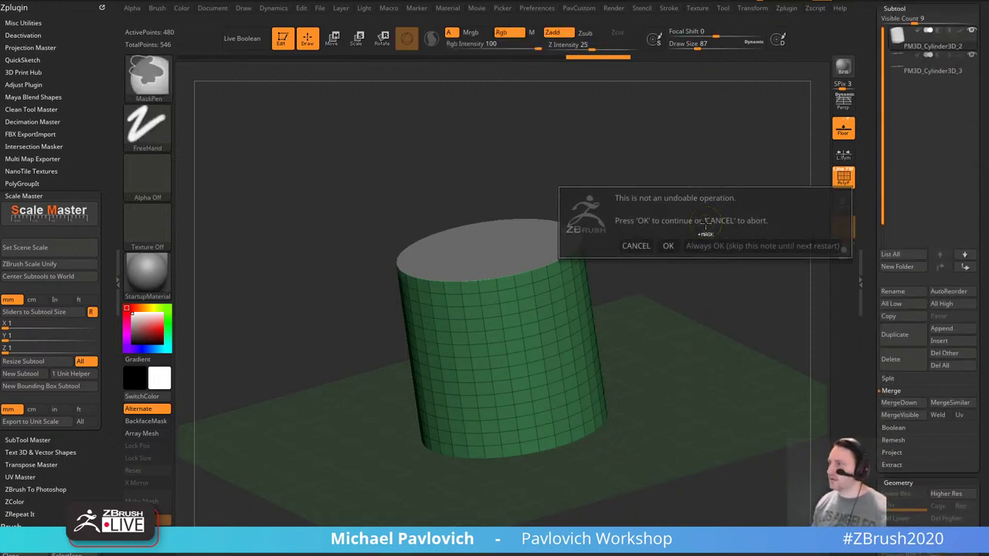
click(705, 245)
Try subdividing the merged, unwelded cylinder and return it to its base mesh.
mouse_move(729, 292)
mouse_down()
mouse_move(755, 278)
mouse_move(722, 287)
mouse_move(742, 276)
mouse_move(718, 198)
mouse_move(755, 293)
mouse_move(715, 283)
mouse_up()
key(ctrl+d)
key(ctrl+d)
key(shift+d)
key(shift+d)
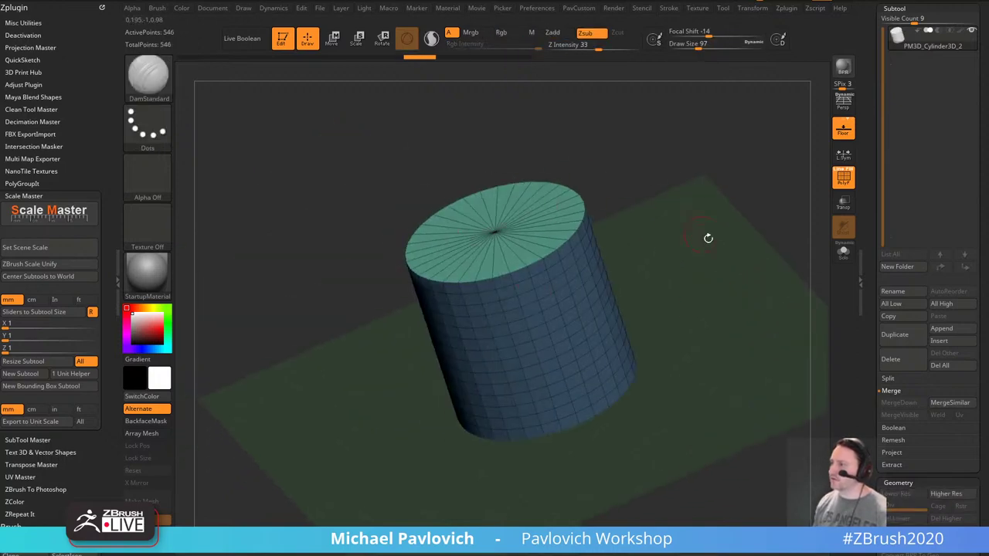
Weld the merged cylinder's points with WeldPoints in the Modify Topology settings.
drag(708, 238, 773, 265)
scroll(928, 278, down, 5)
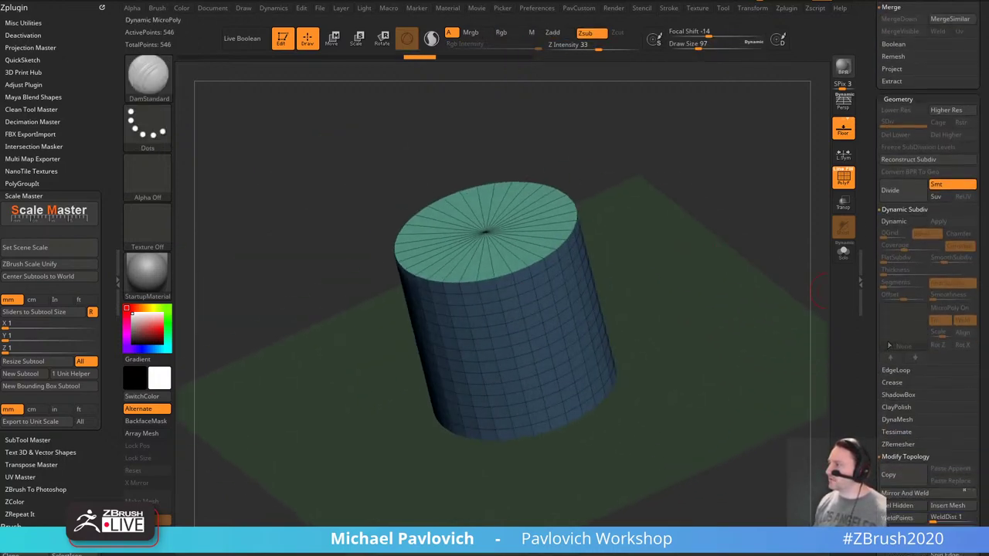
scroll(895, 356, down, 5)
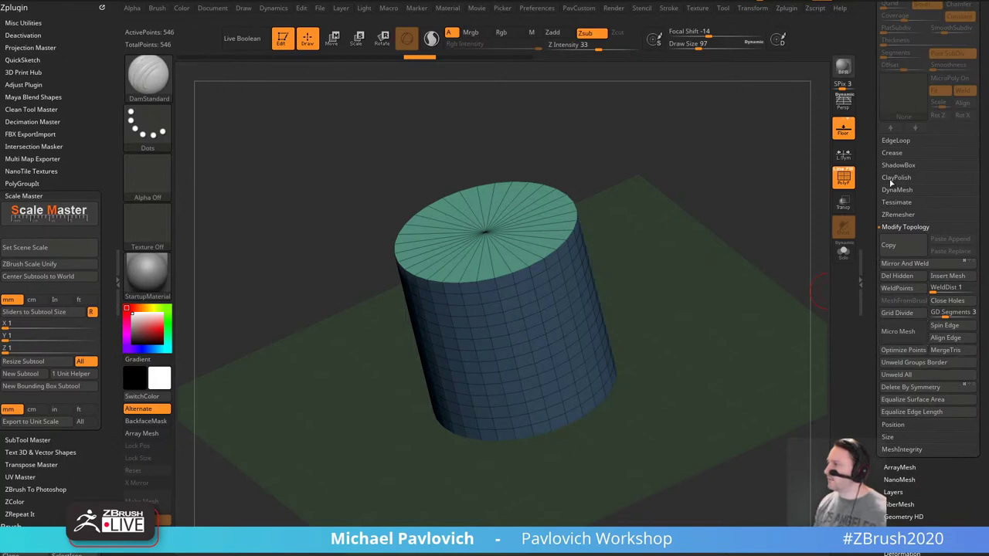
drag(874, 176, 878, 495)
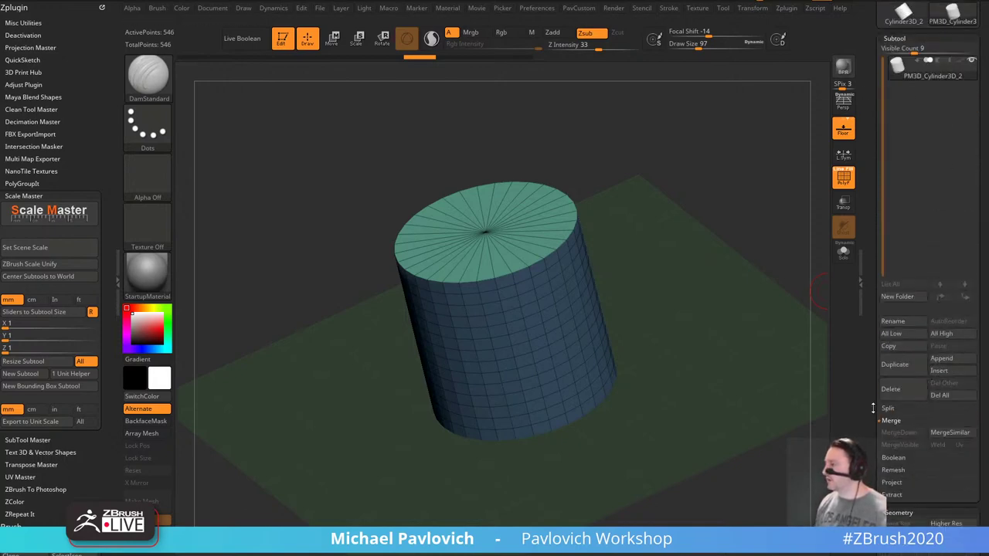
scroll(873, 408, down, 10)
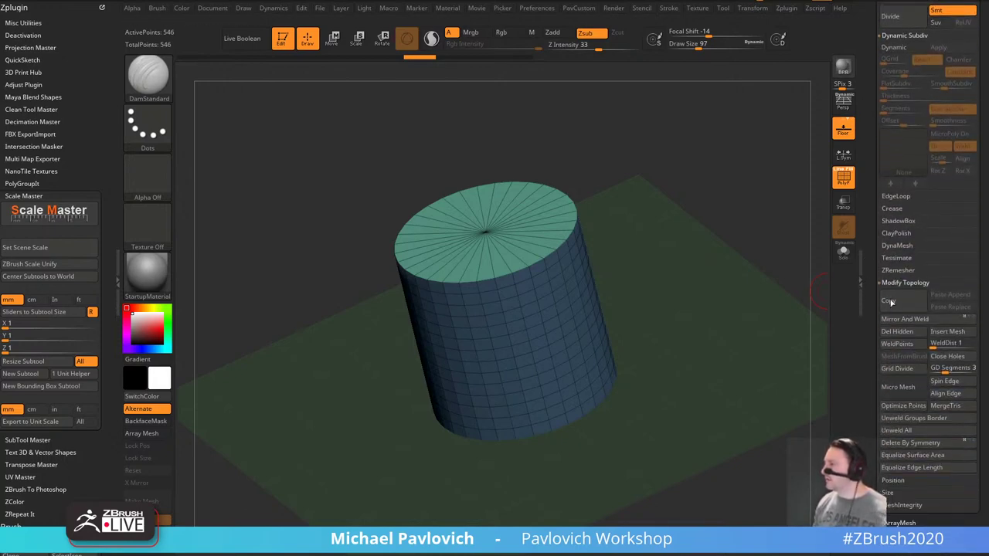
click(905, 347)
drag(676, 228, 706, 222)
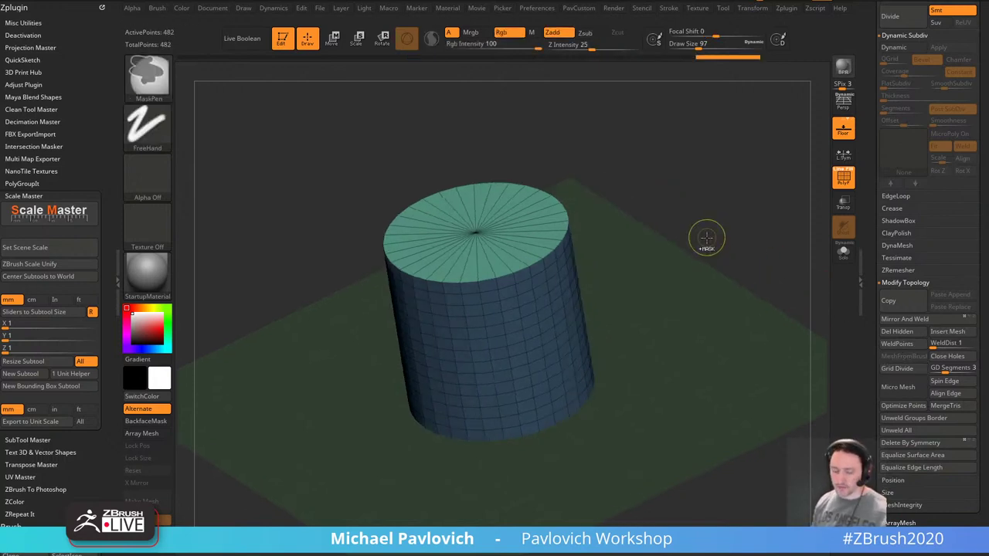
Divide the welded cylinder up to subdivision level 5.
key(d)
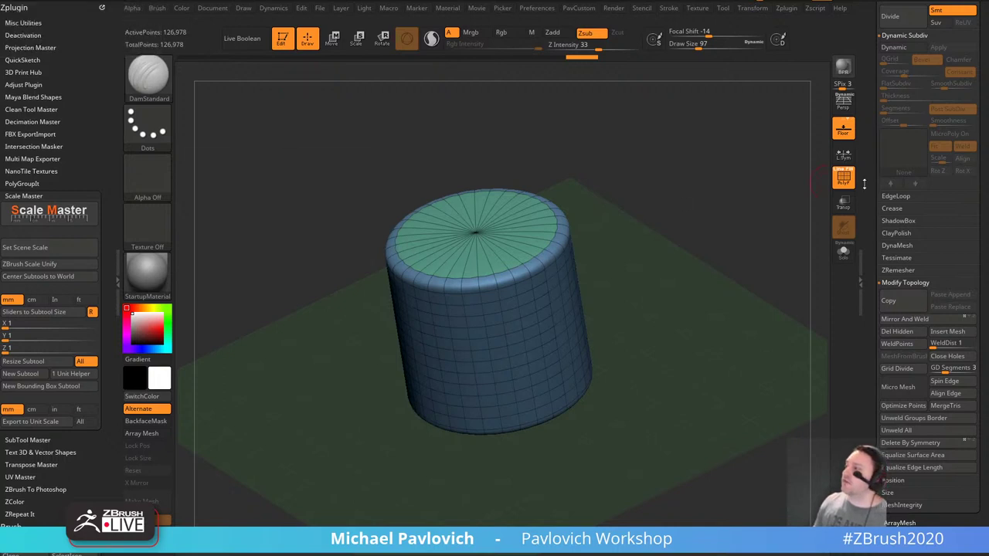
scroll(873, 248, up, 5)
scroll(873, 255, up, 5)
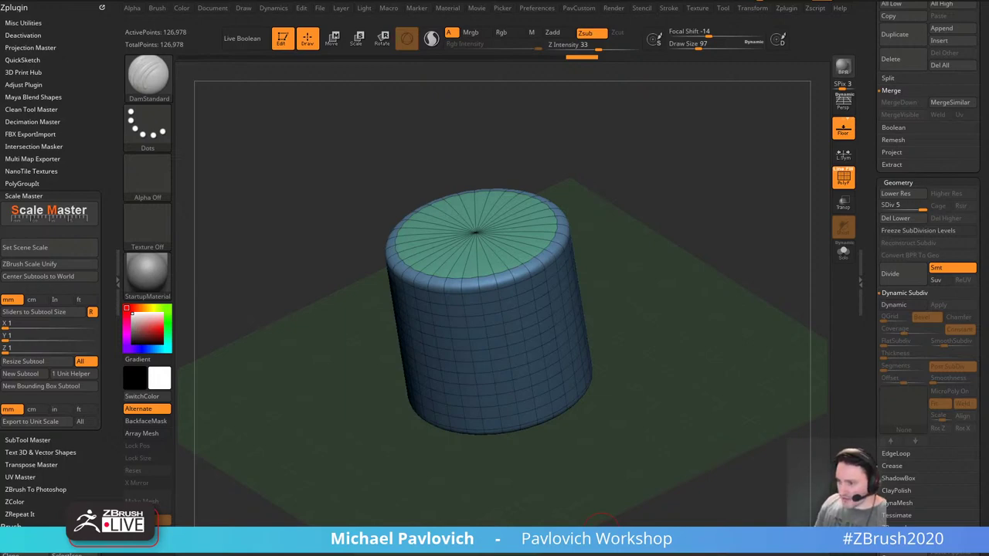
drag(513, 555, 505, 65)
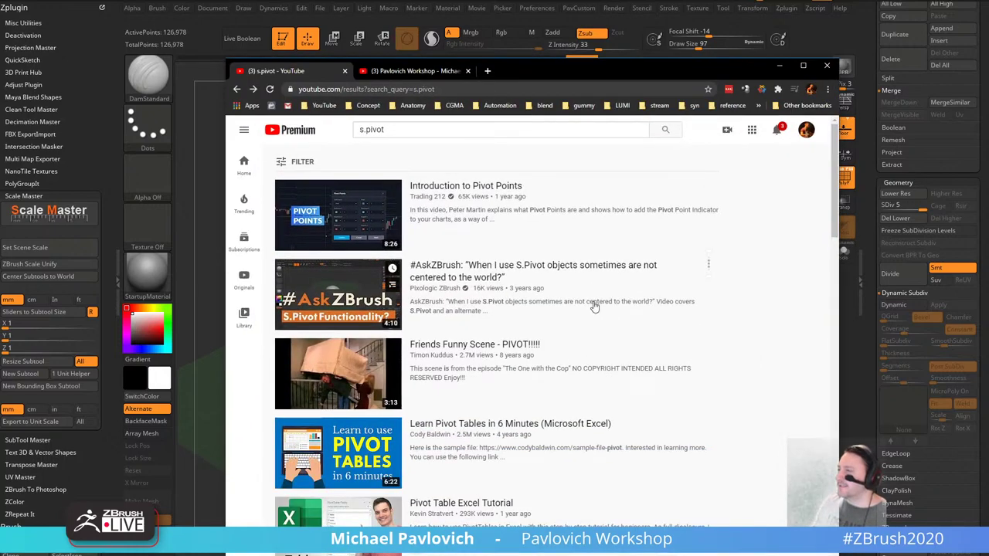
key(alt+Tab)
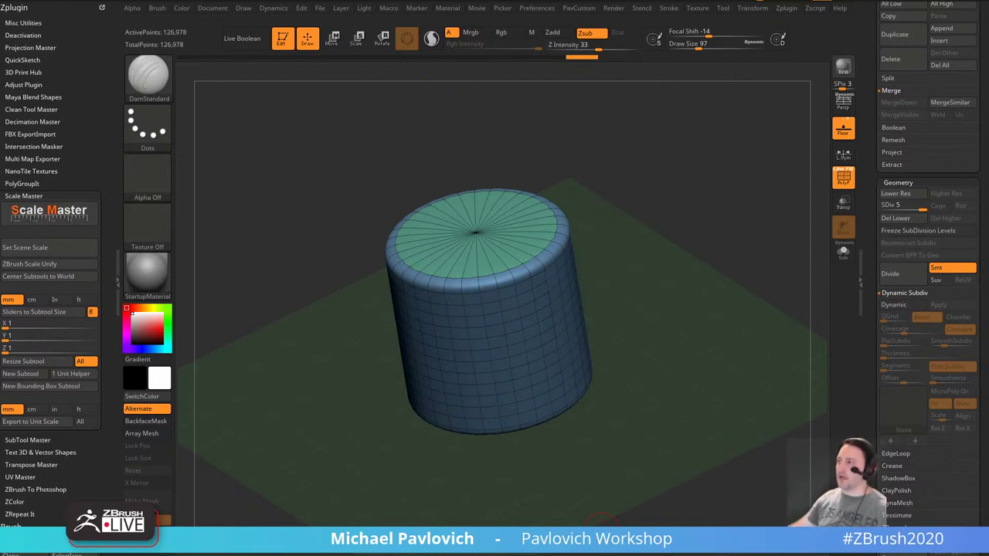
drag(877, 1, 877, 287)
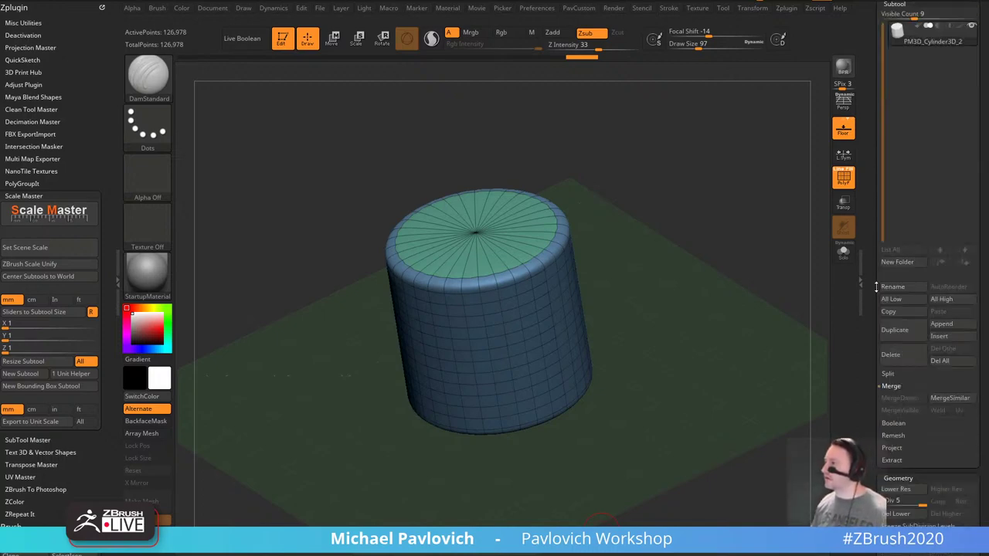
scroll(874, 283, down, 3)
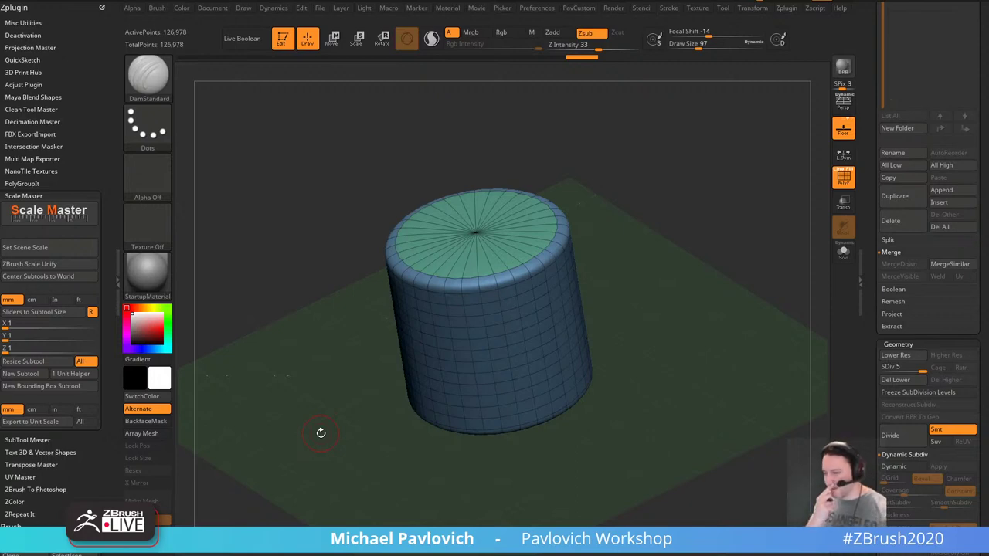
Hide the polyframe, switch to the Body_Male1 tool and frame the figure from the front.
drag(695, 147, 848, 371)
click(844, 178)
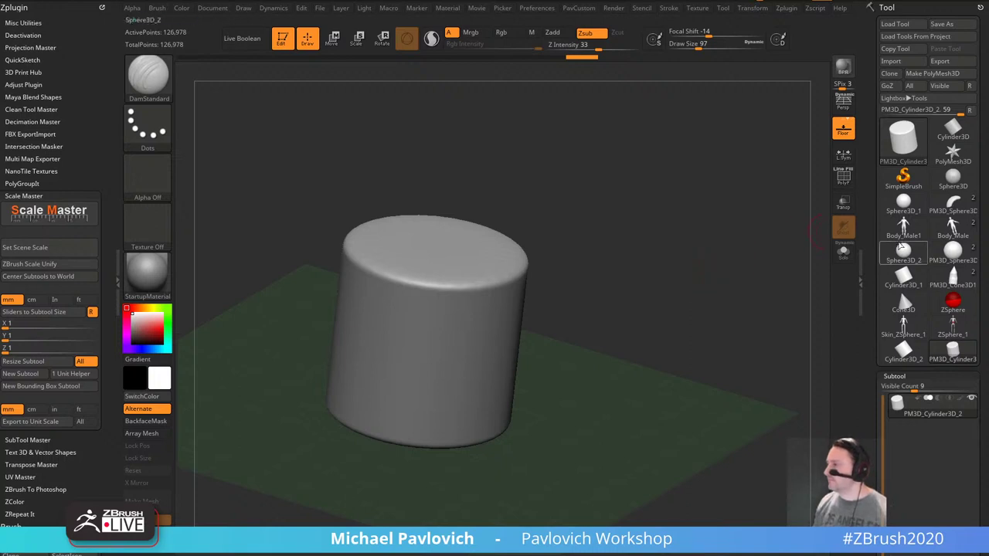
click(903, 226)
key(2)
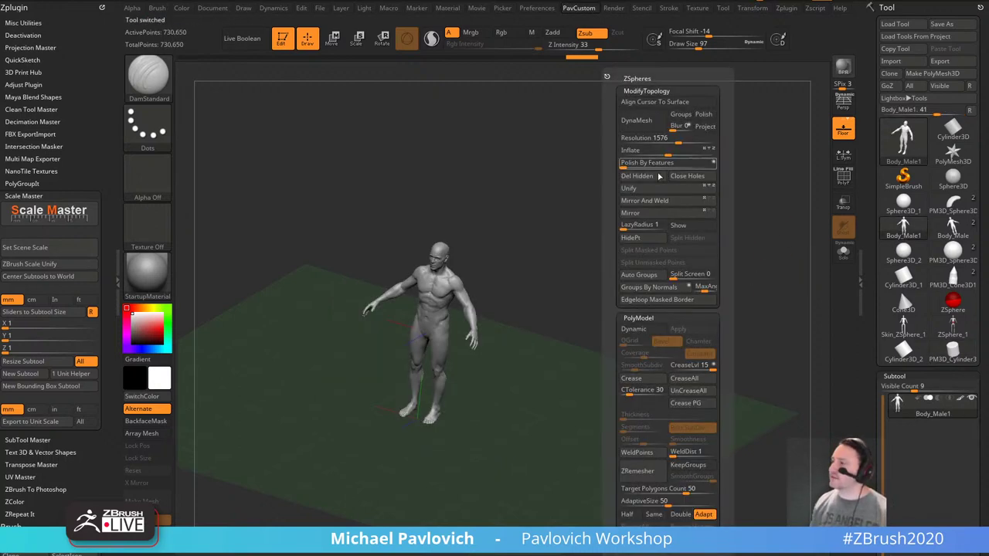
shift+drag(506, 270, 624, 232)
ctrl+right_drag(625, 232, 642, 165)
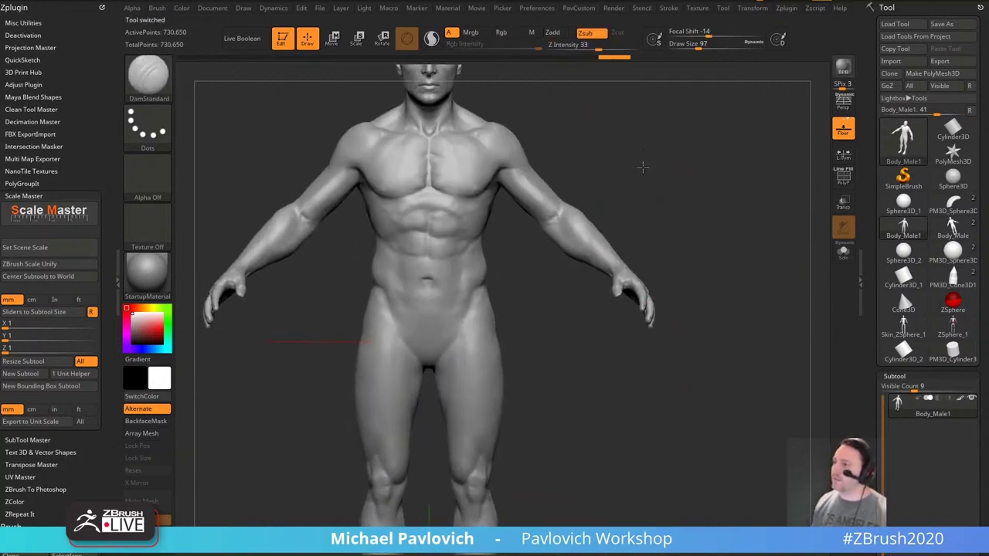
alt+drag(642, 166, 648, 417)
Choose the Standard brush and reduce its draw size to 7 for the male body.
key(b)
key(s)
key(t)
key(s)
drag(507, 309, 483, 309)
mouse_move(586, 252)
alt+mouse_down()
mouse_move(597, 250)
mouse_move(603, 186)
alt+mouse_up()
Delete the male body's lower subdivision levels to try Mirror And Weld, and undo both operations.
key(3)
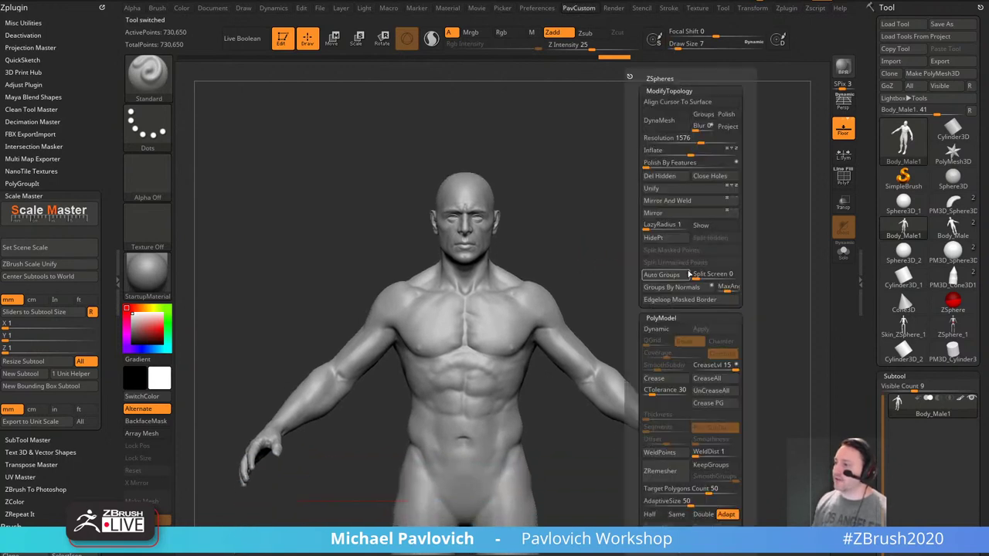
click(684, 202)
drag(871, 281, 870, 142)
click(897, 287)
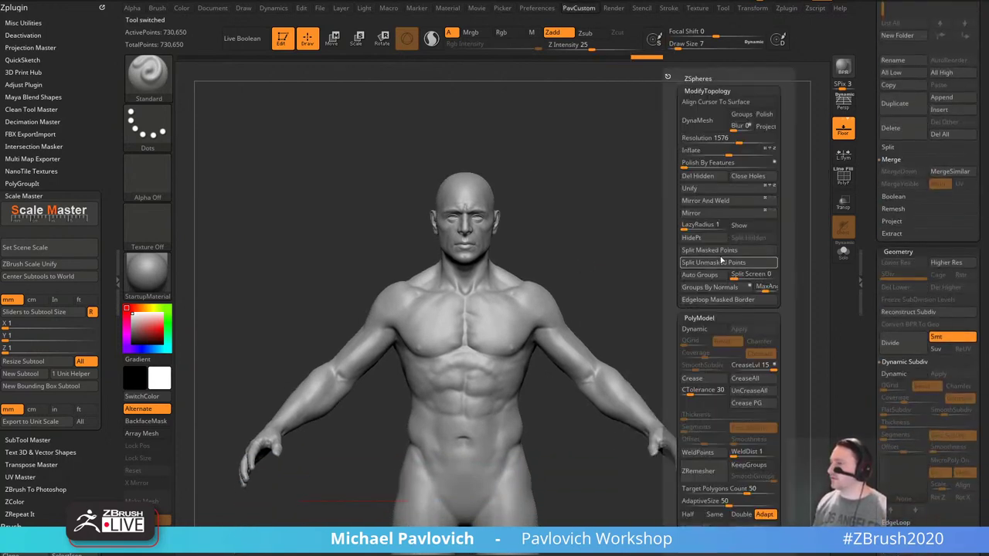
key(space)
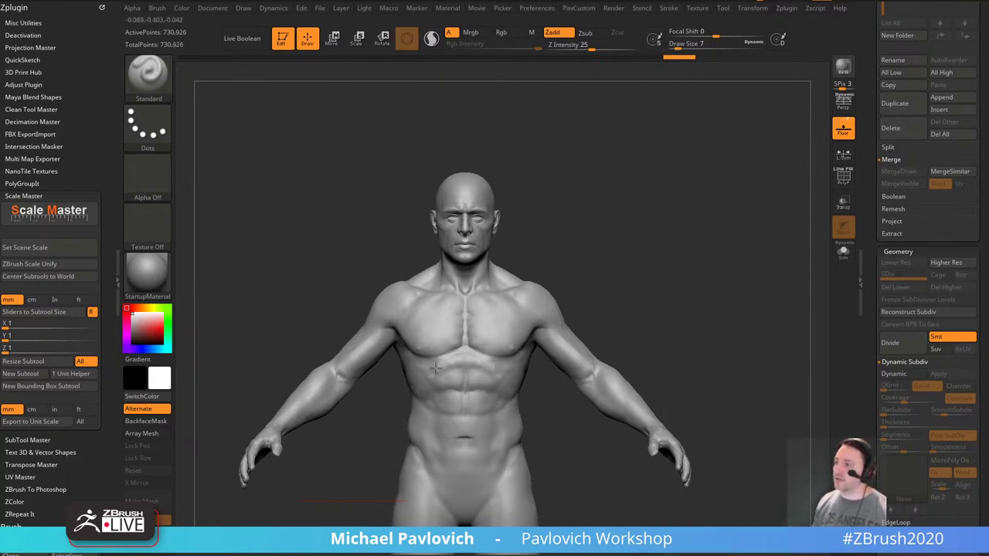
key(ctrl+z)
key(ctrl+z)
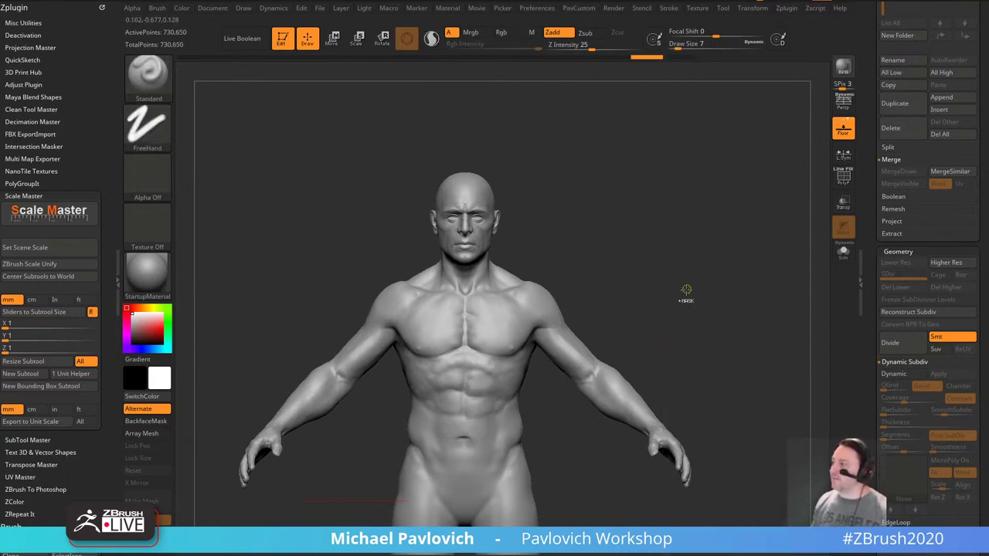
Set the draw size to 18 and switch to the Clay brush with the figure's head framed.
key(s)
mouse_move(687, 289)
mouse_down()
mouse_move(700, 290)
mouse_move(665, 298)
mouse_up()
key(s)
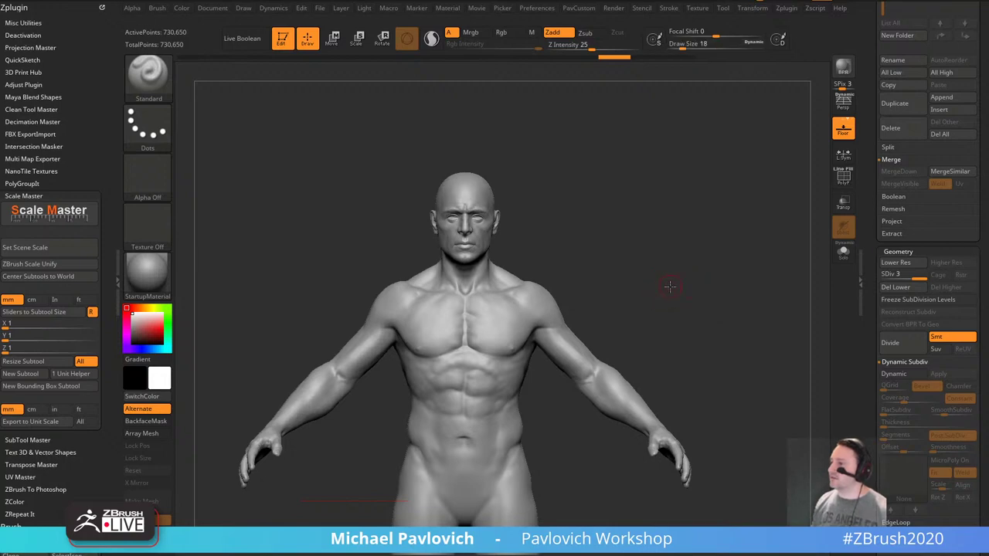
ctrl+right_drag(673, 284, 701, 291)
alt+right_drag(727, 144, 751, 472)
key(2)
Try a short Clay stroke on the figure's forehead with a draw size of 16 and undo it.
right_drag(564, 214, 585, 216)
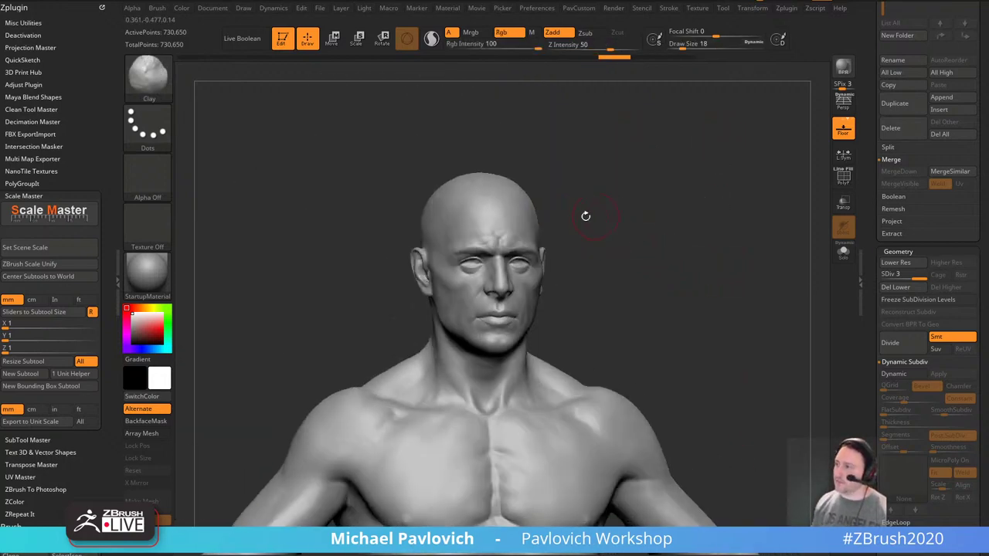
key(s)
drag(535, 230, 533, 230)
mouse_move(457, 224)
mouse_down()
mouse_move(459, 209)
mouse_move(459, 219)
mouse_up()
key(ctrl+z)
Switch to the Standard brush and raise a small bump on one side of the figure's forehead.
key(b)
key(s)
key(t)
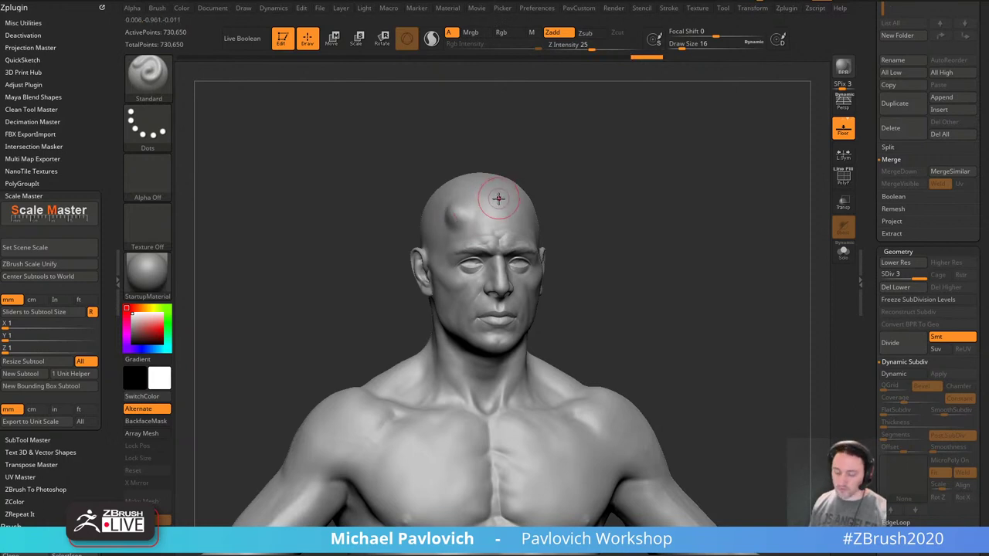
Lower the male body to subdivision level 1 with the whole figure framed.
right_drag(699, 248, 723, 258)
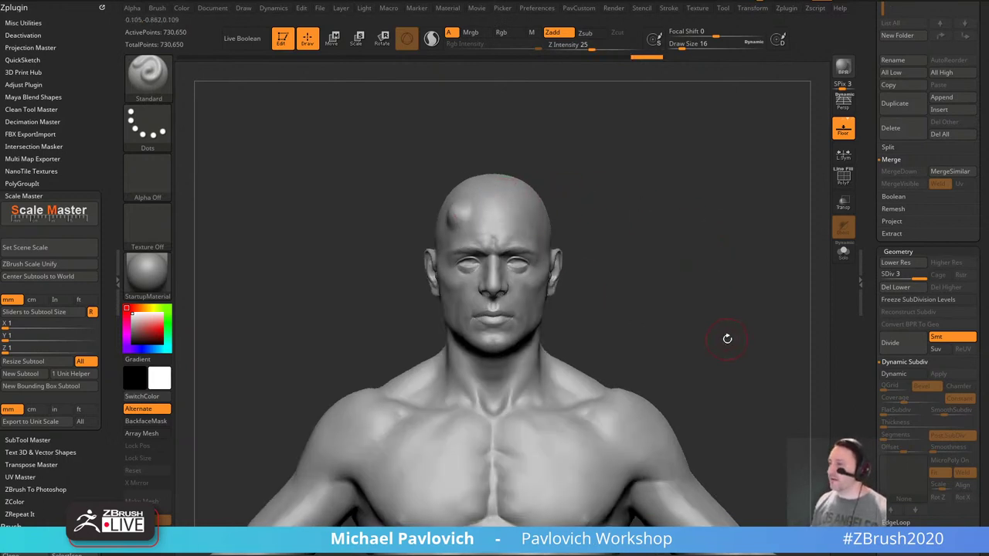
alt+drag(726, 340, 722, 378)
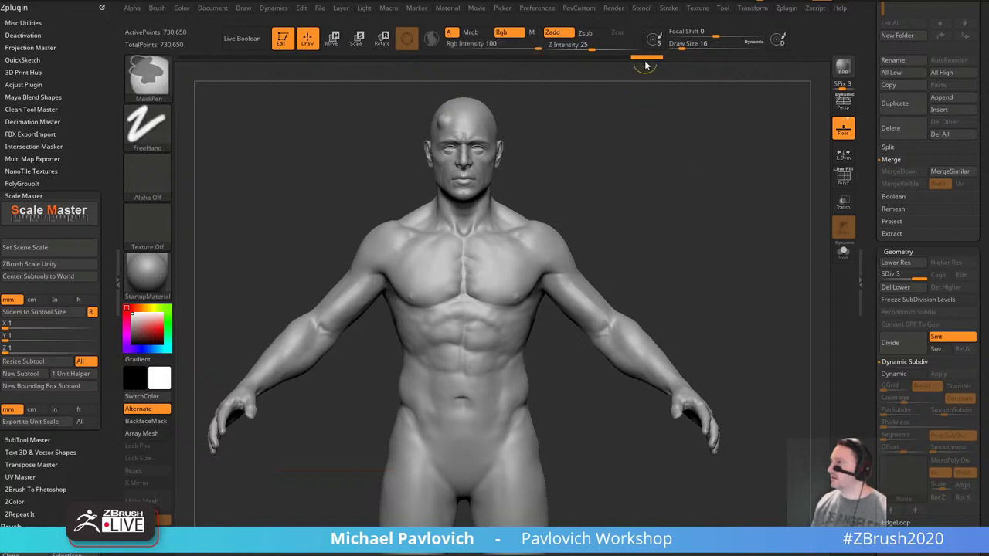
drag(875, 299, 870, 249)
click(888, 189)
ctrl+right_drag(774, 284, 768, 243)
key(f)
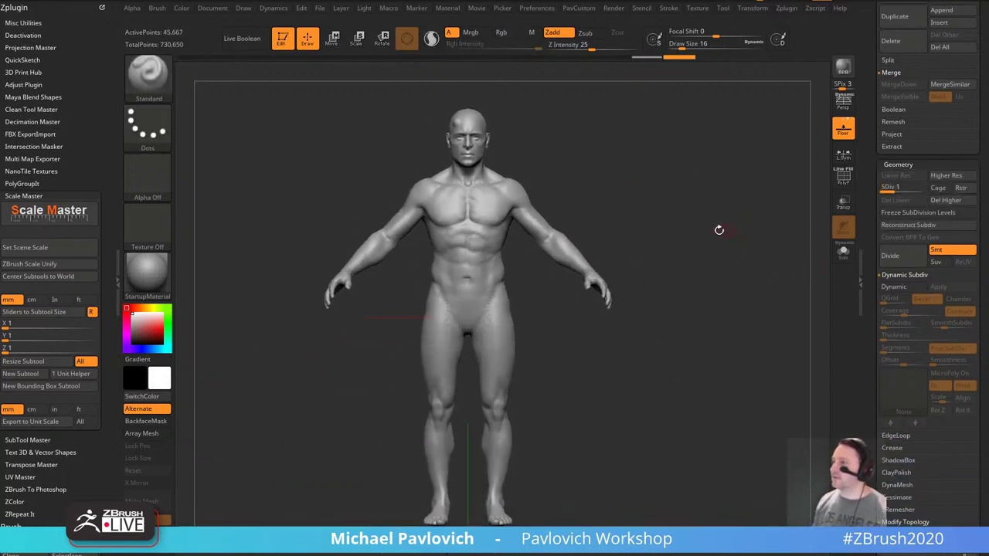
Try masking the bumped half of the body, clear that mask, and mask the opposite half up to the centre line instead.
ctrl+drag(277, 98, 374, 322)
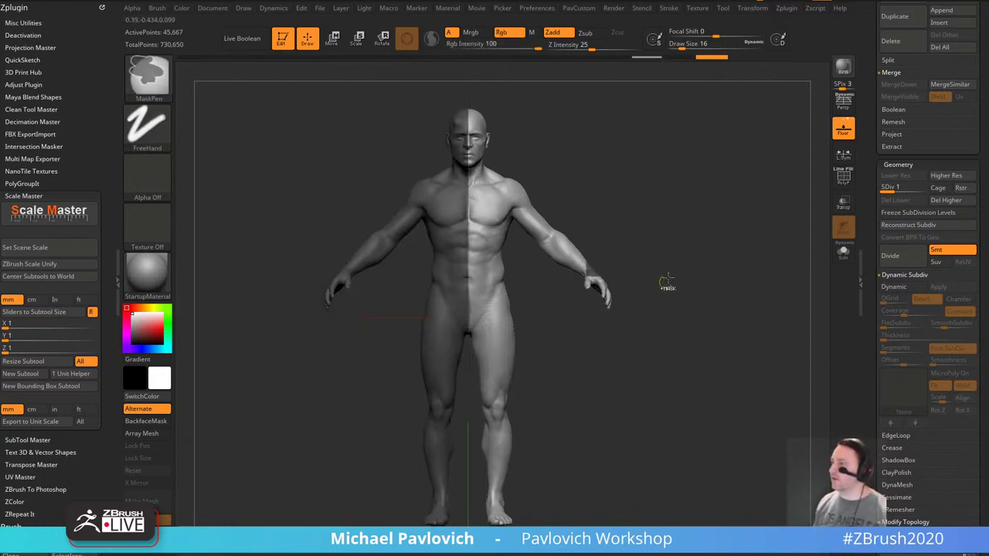
ctrl+drag(689, 128, 635, 288)
ctrl+drag(697, 93, 467, 553)
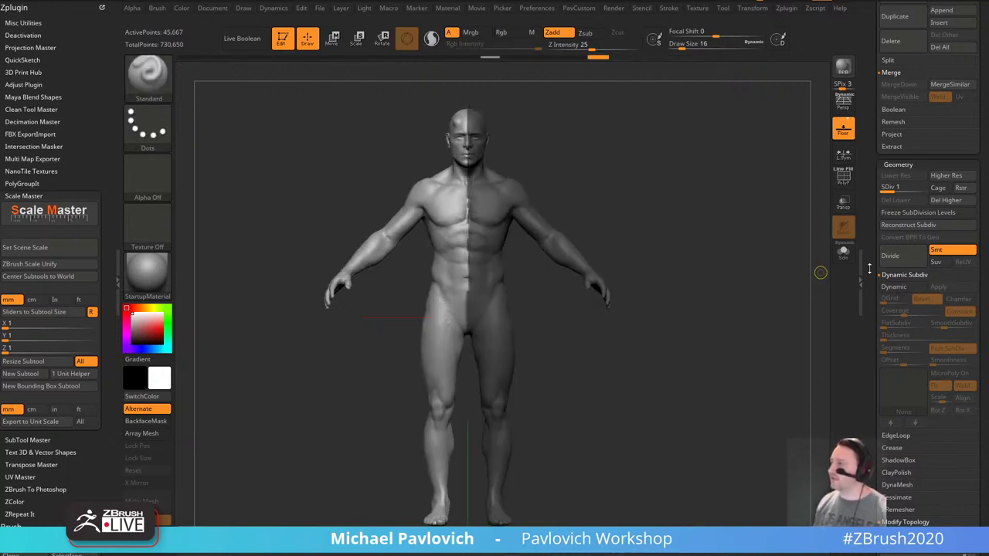
Apply the Smart ReSym deformation to the half-masked body at subdivision level 1.
drag(874, 249, 865, 153)
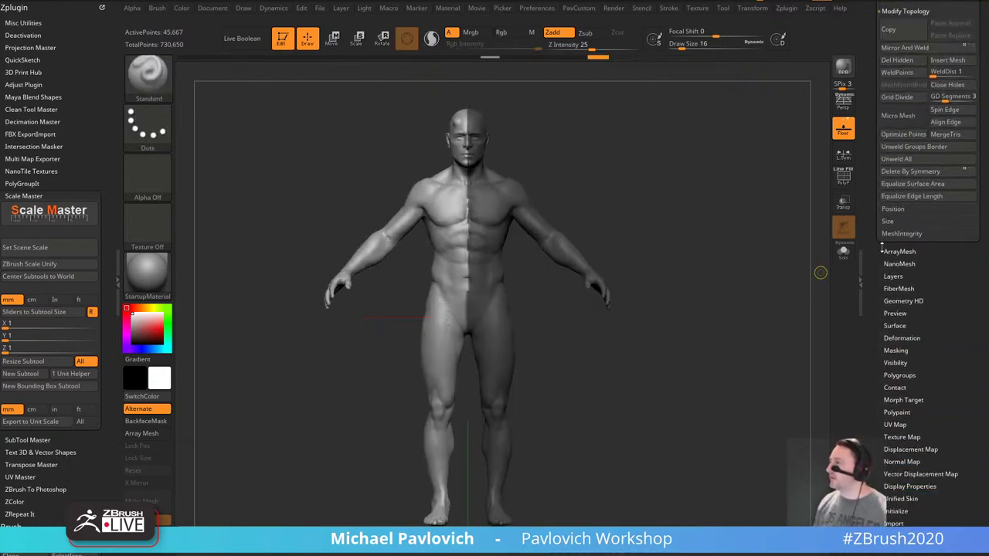
click(891, 337)
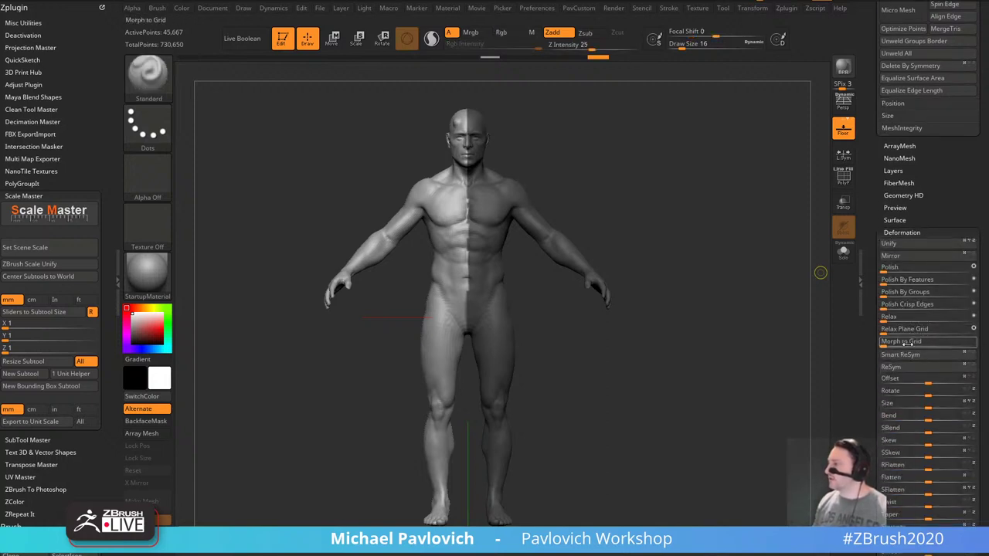
click(908, 355)
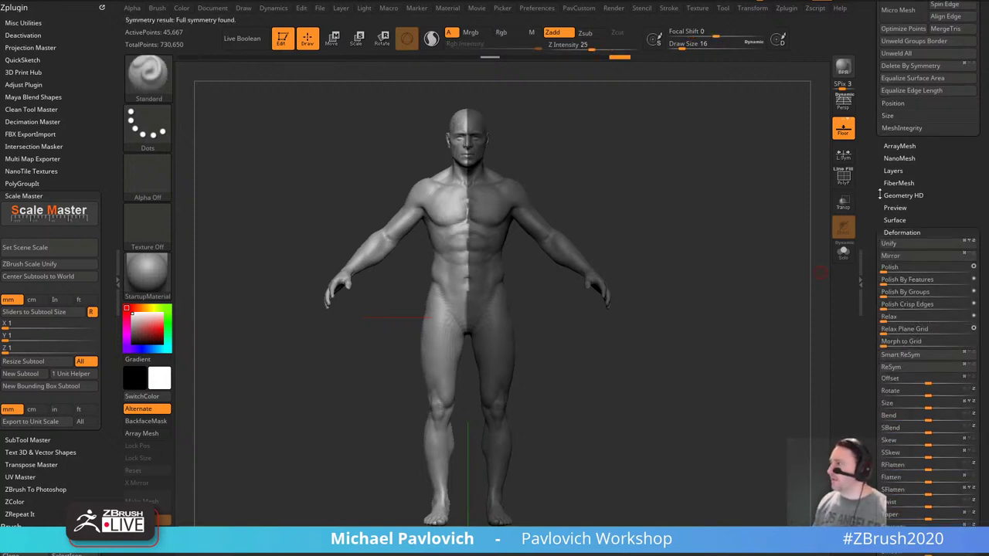
Collapse the Dynamic Subdiv and Modify Topology settings and return the body to subdivision level 3.
drag(875, 203, 874, 303)
click(903, 269)
key(shift)
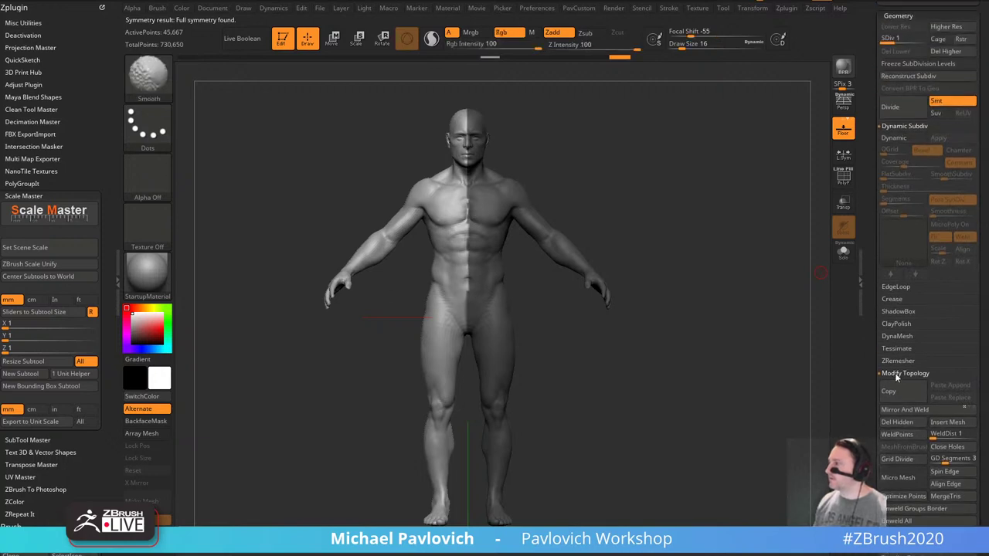
shift+click(901, 128)
drag(870, 134, 869, 148)
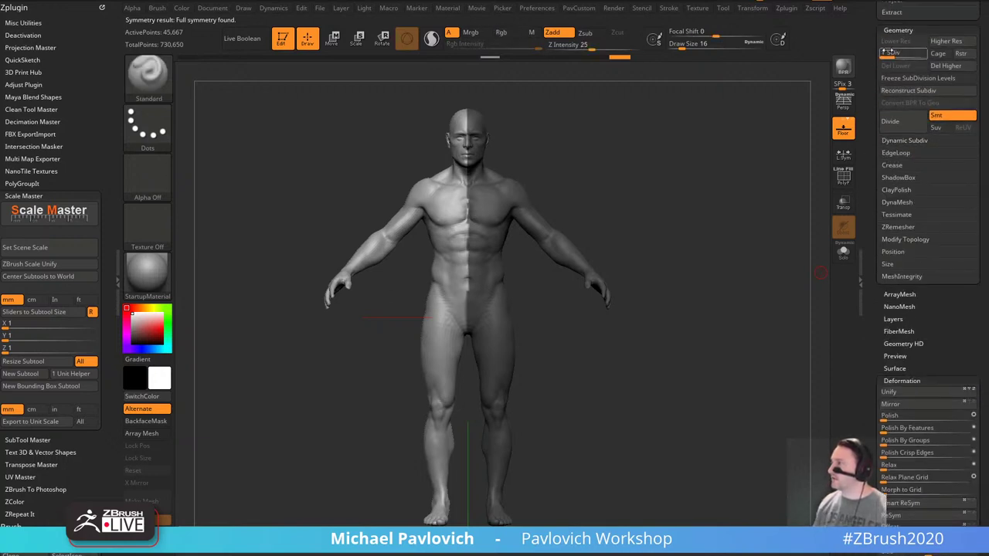
click(902, 55)
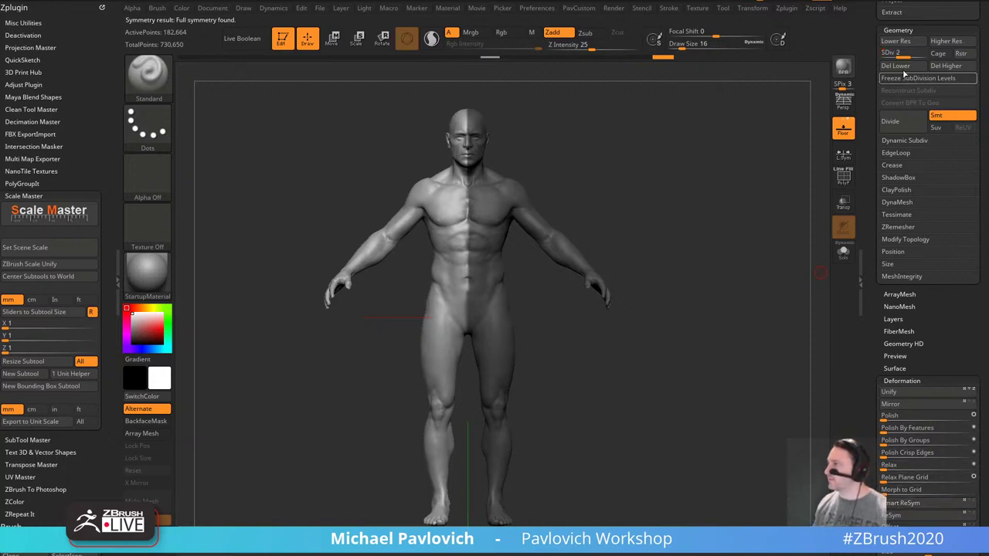
key(d)
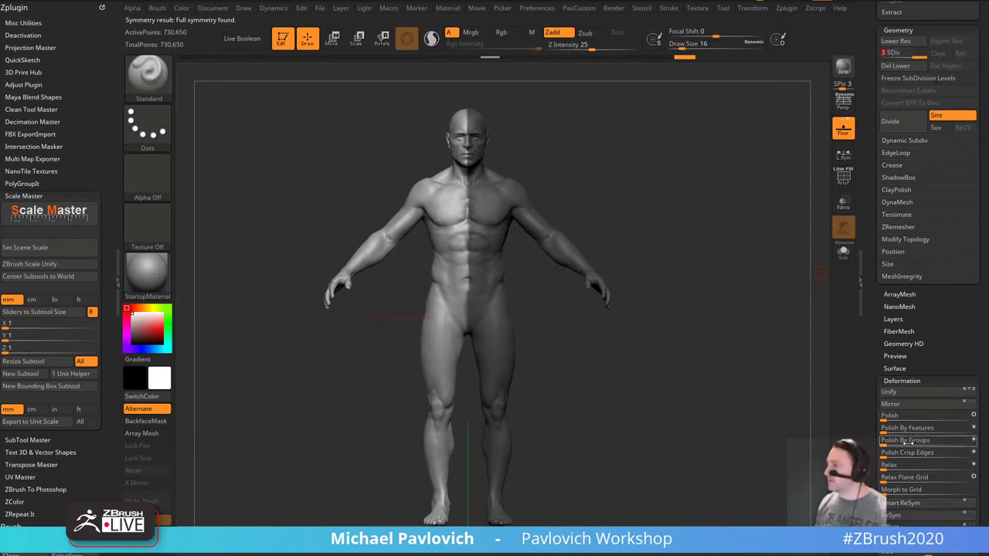
Apply Smart ReSym to the body at subdivision level 3 and clear the mask.
click(901, 504)
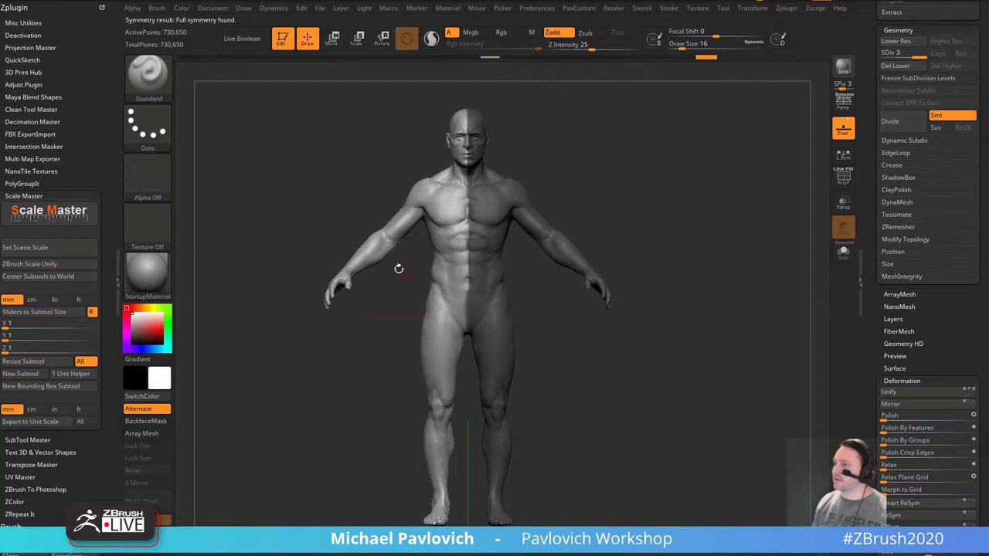
mouse_move(719, 256)
mouse_down()
mouse_move(777, 229)
mouse_move(711, 251)
mouse_up()
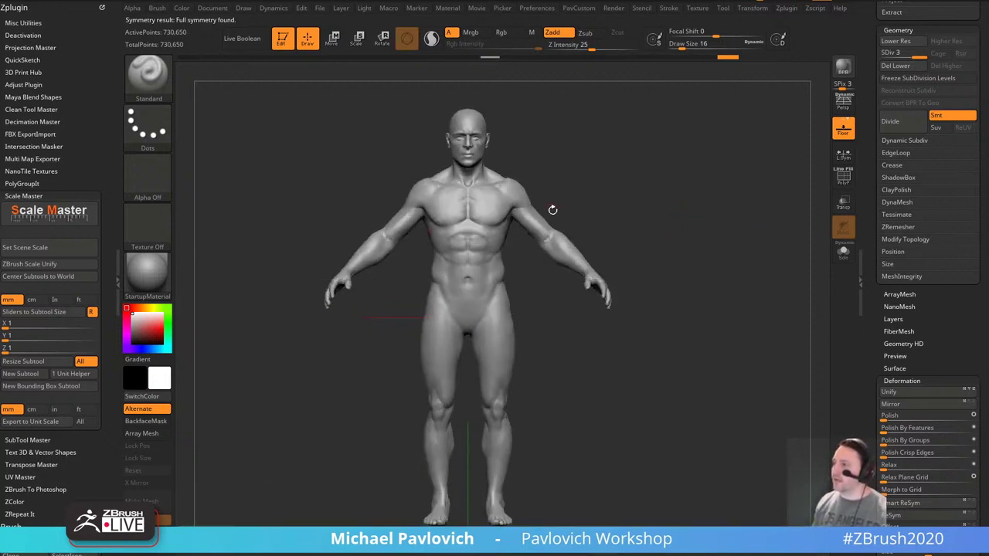
alt+drag(633, 161, 615, 247)
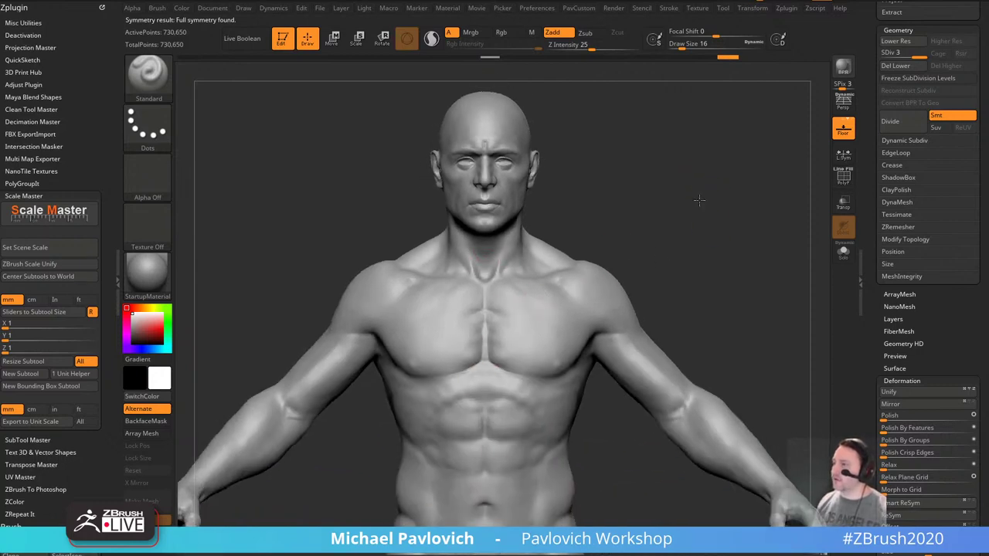
alt+drag(701, 201, 688, 335)
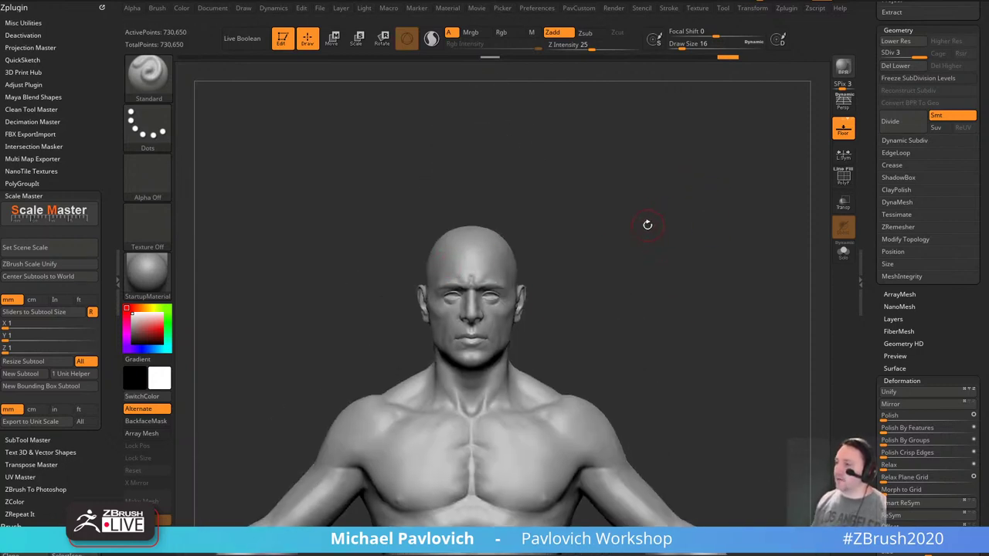
Switch to the HistoryRecall brush and paint the earlier bump back onto one side of the forehead.
key(b)
key(h)
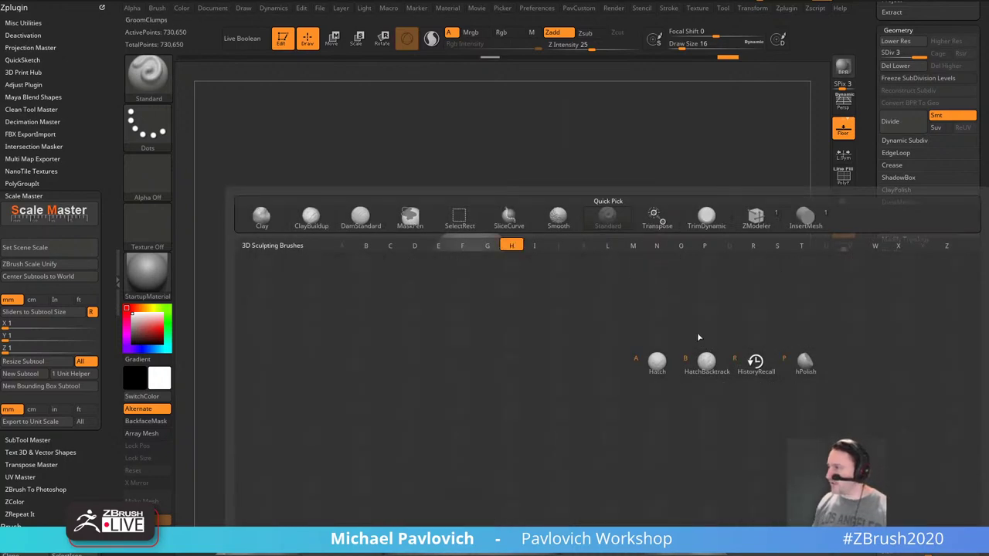
key(r)
drag(760, 358, 659, 264)
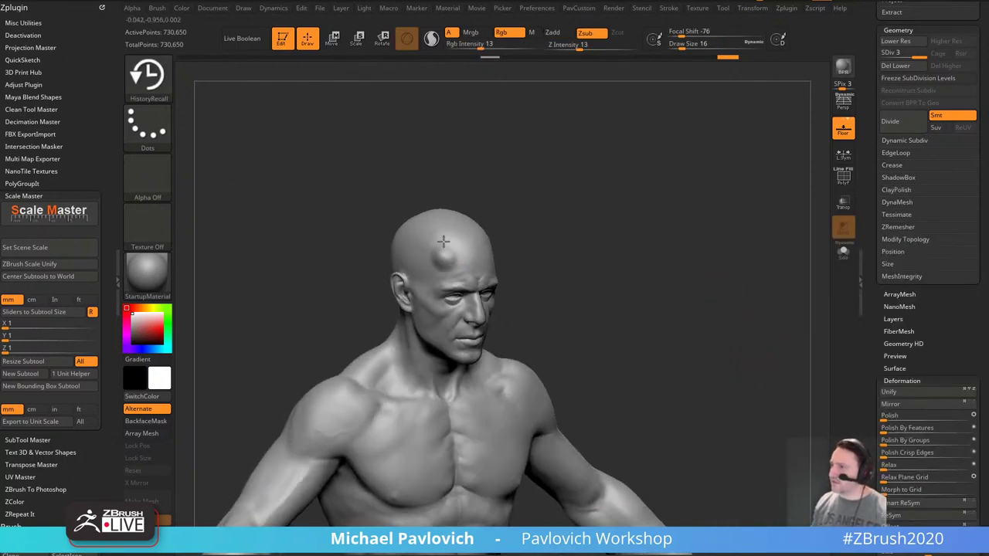
shift+drag(564, 226, 563, 293)
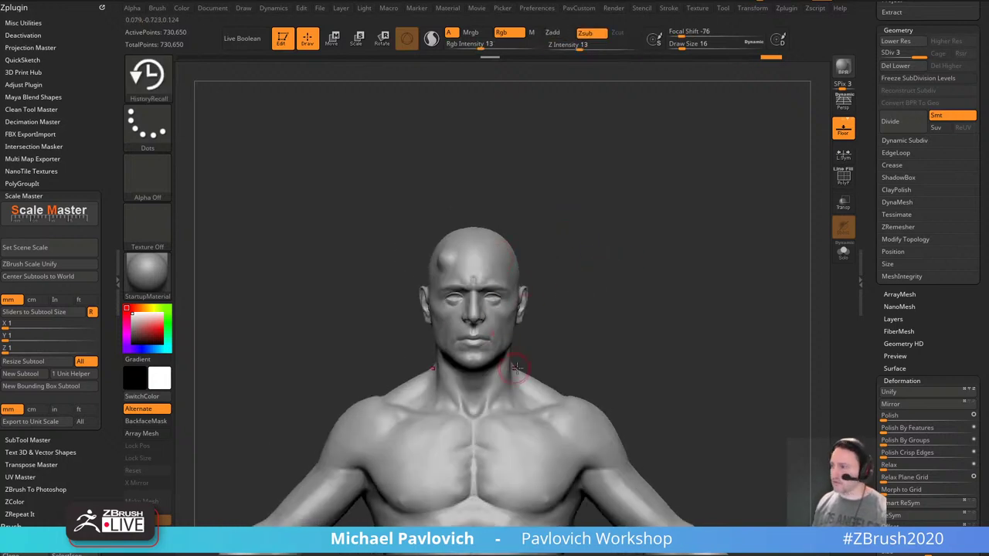
Reduce the HistoryRecall brush's draw size to 8.
key(s)
drag(667, 300, 659, 299)
key(s)
mouse_move(519, 376)
mouse_down()
mouse_move(541, 378)
mouse_move(494, 389)
mouse_up()
key(s)
drag(867, 220, 869, 333)
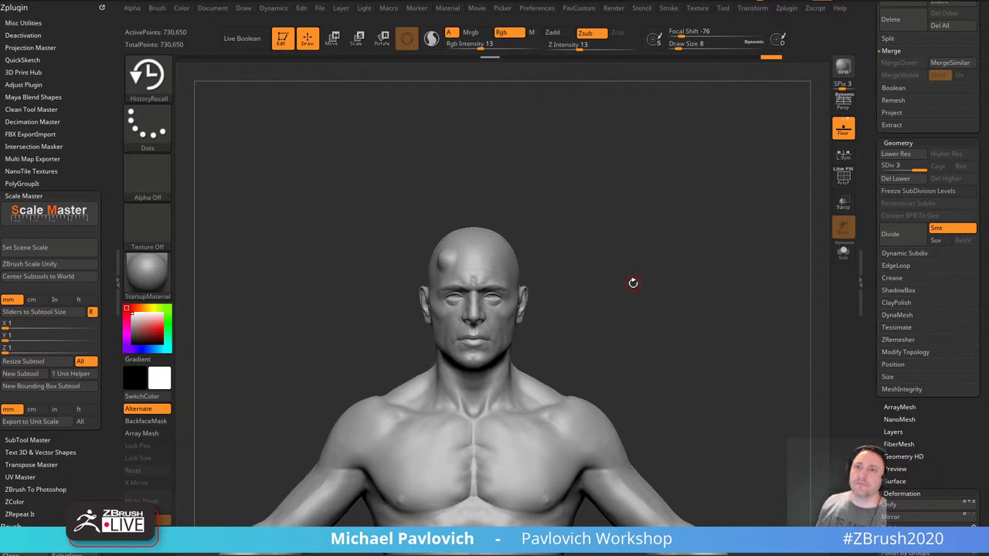
Frame the full figure with the floor grid in view and set the draw size to 27.
drag(662, 258, 666, 266)
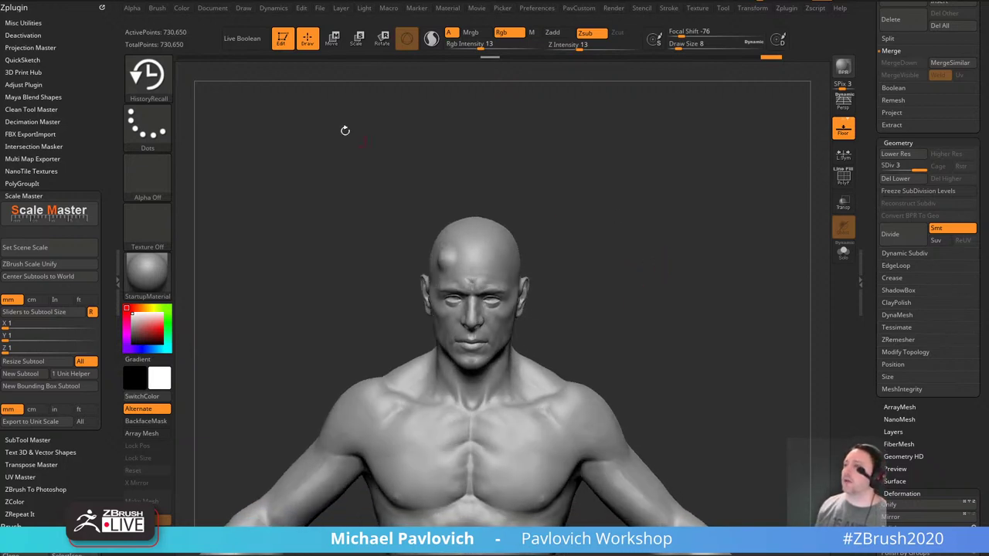
key(f)
drag(608, 214, 565, 431)
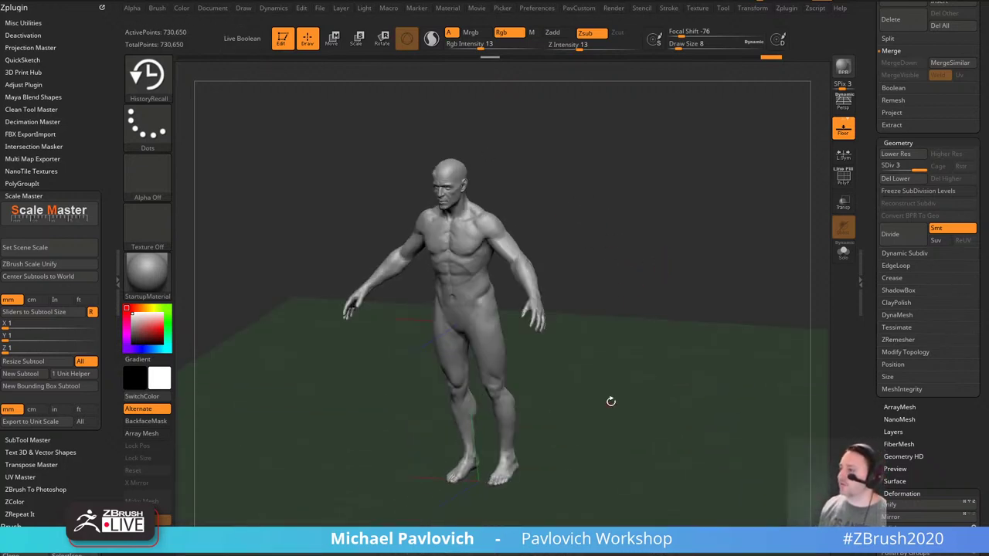
shift+drag(610, 401, 645, 399)
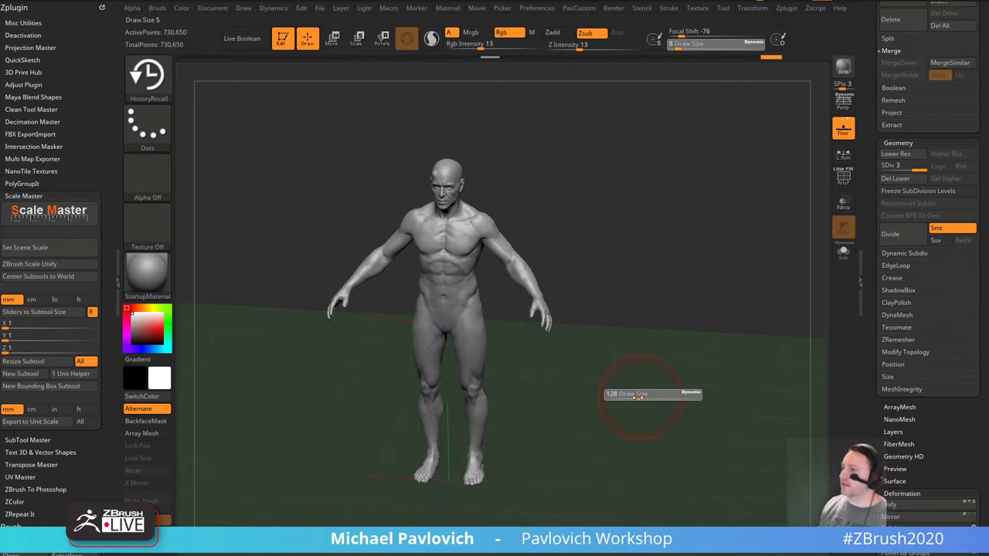
Set the floor grid elevation to 0 and check how the floor crosses the figure.
click(244, 11)
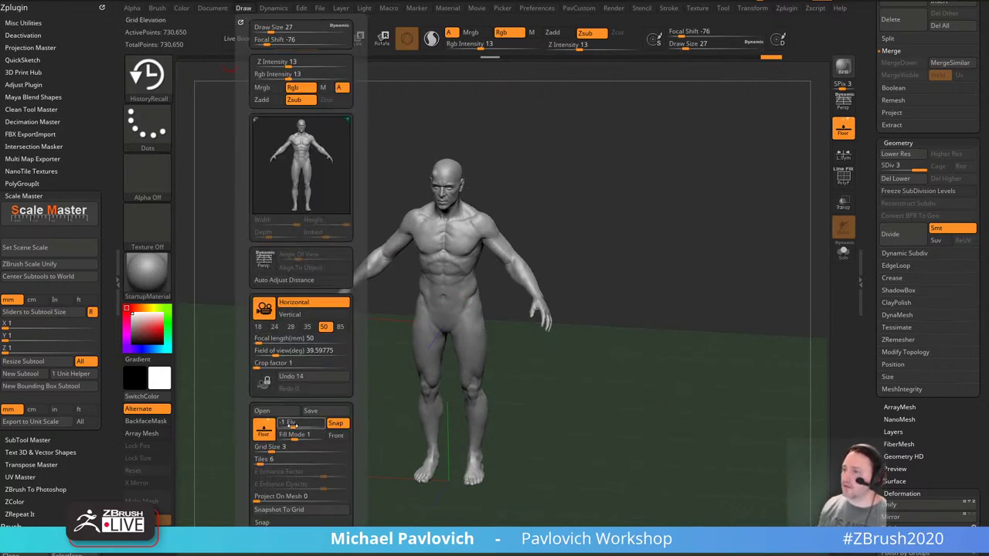
click(300, 422)
shift+drag(491, 224, 649, 280)
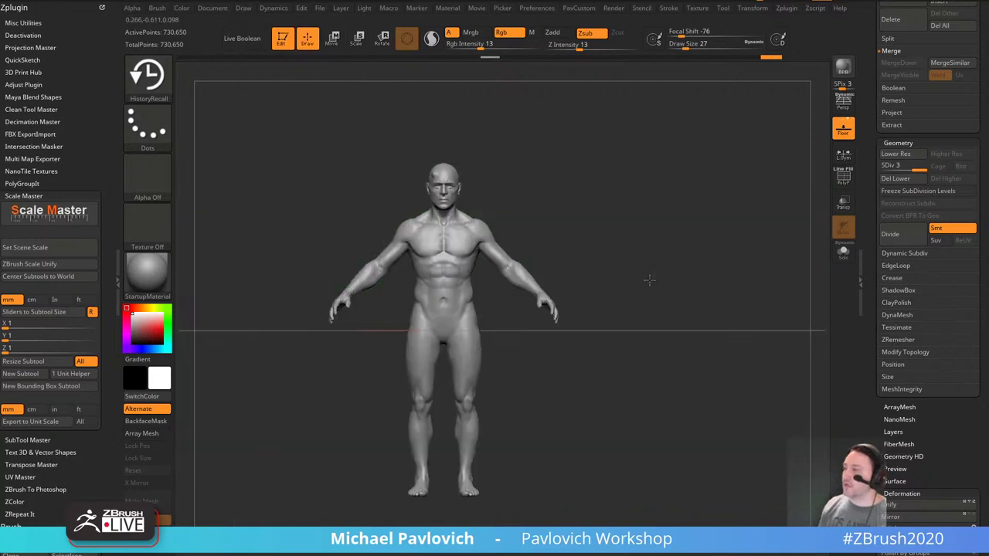
drag(710, 235, 690, 260)
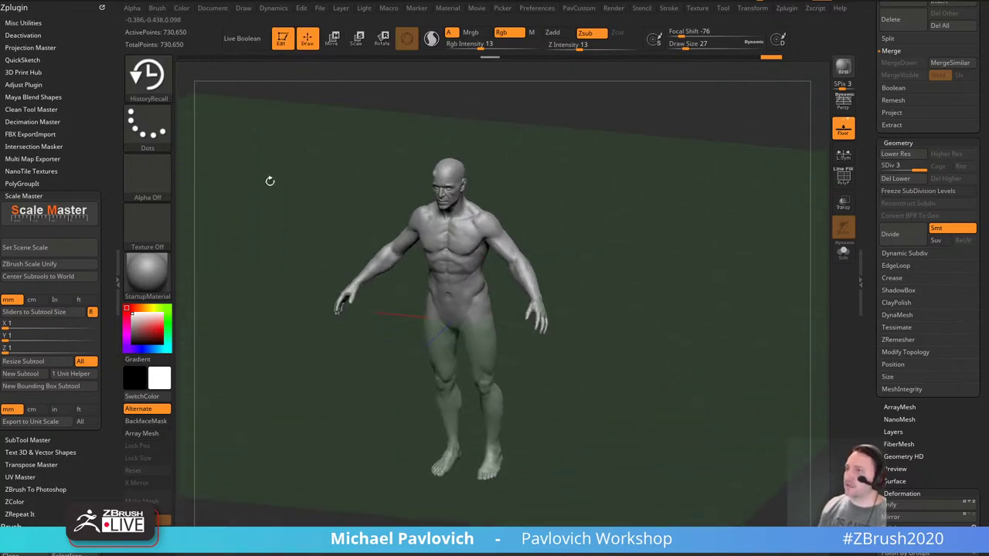
Set the floor grid elevation to -1 so the floor sits under the figure's feet.
click(244, 7)
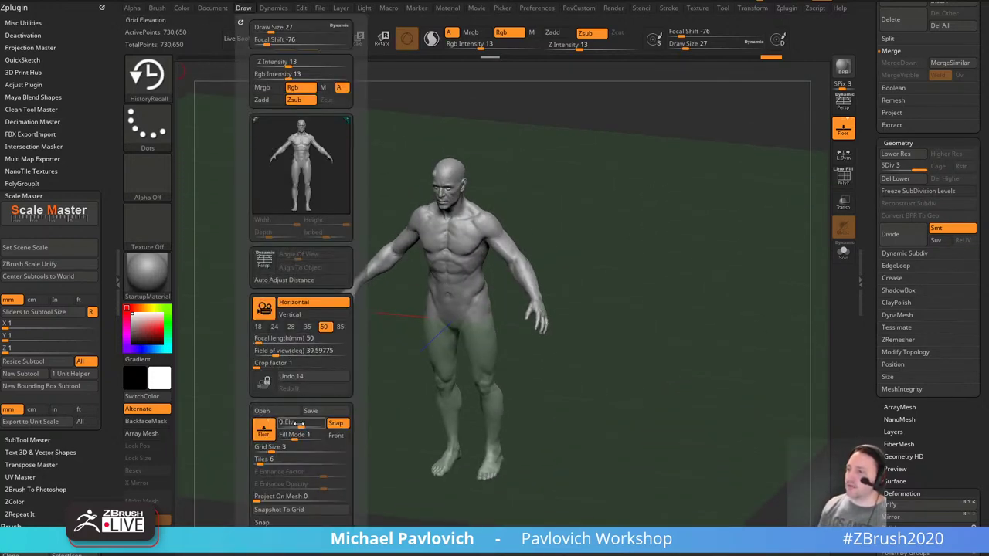
text(-1)
key(Return)
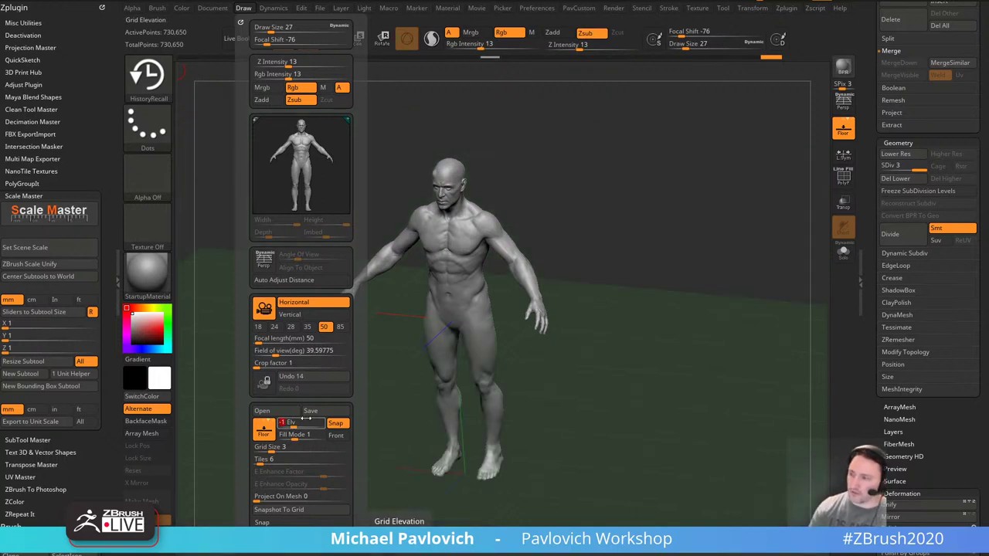
mouse_move(661, 222)
mouse_down()
mouse_move(703, 282)
mouse_move(668, 259)
mouse_up()
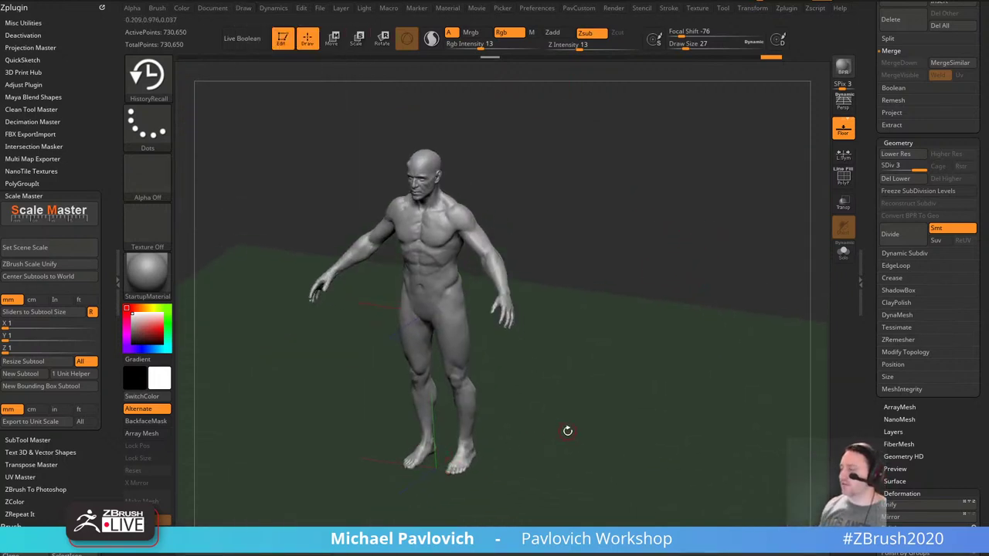
Render a BPR preview of the figure standing on the floor and return to the working view.
click(843, 68)
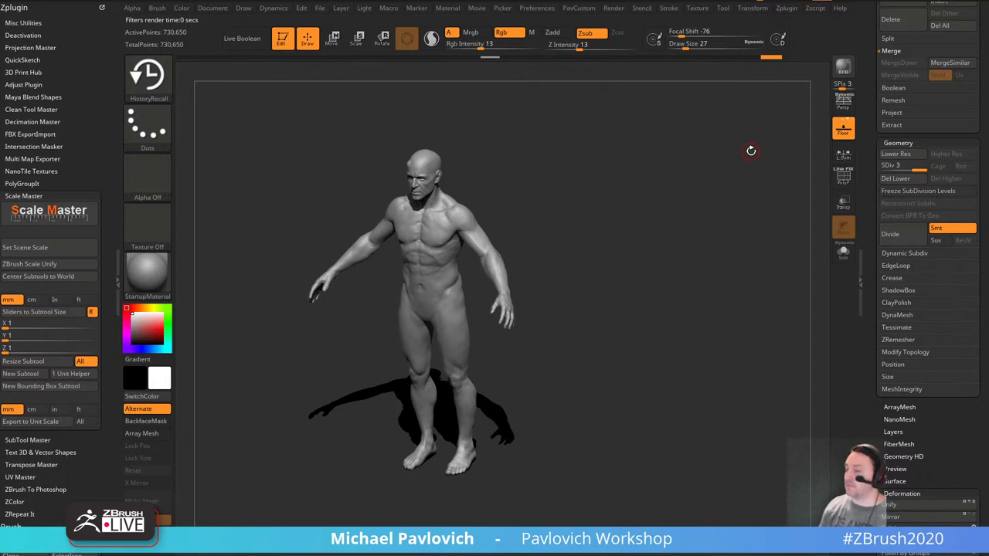
mouse_move(643, 280)
mouse_down()
mouse_move(647, 268)
mouse_move(634, 263)
mouse_move(632, 286)
mouse_up()
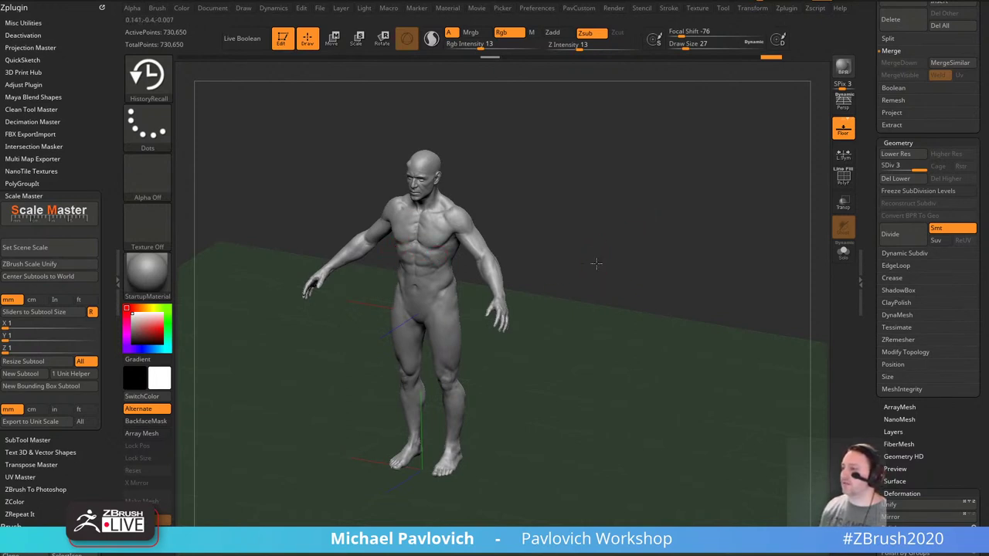
drag(596, 263, 495, 414)
drag(595, 394, 620, 374)
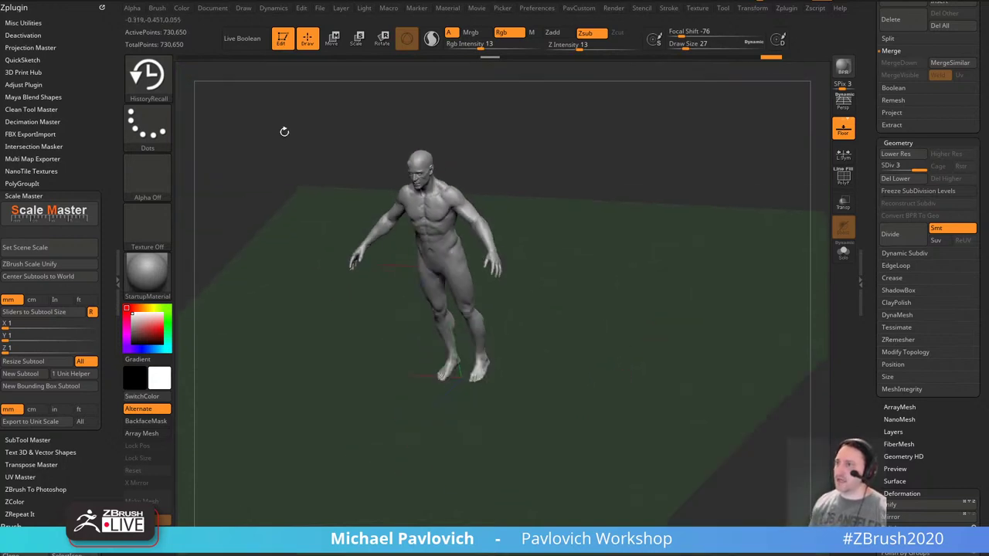
click(244, 8)
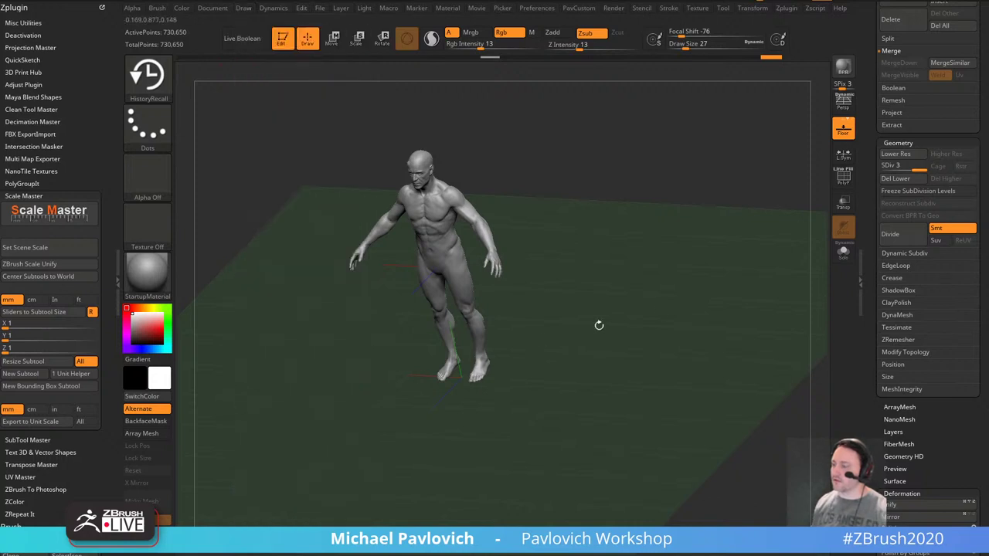
mouse_move(597, 326)
mouse_down()
mouse_move(702, 305)
mouse_move(714, 287)
mouse_move(691, 313)
mouse_move(638, 244)
mouse_up()
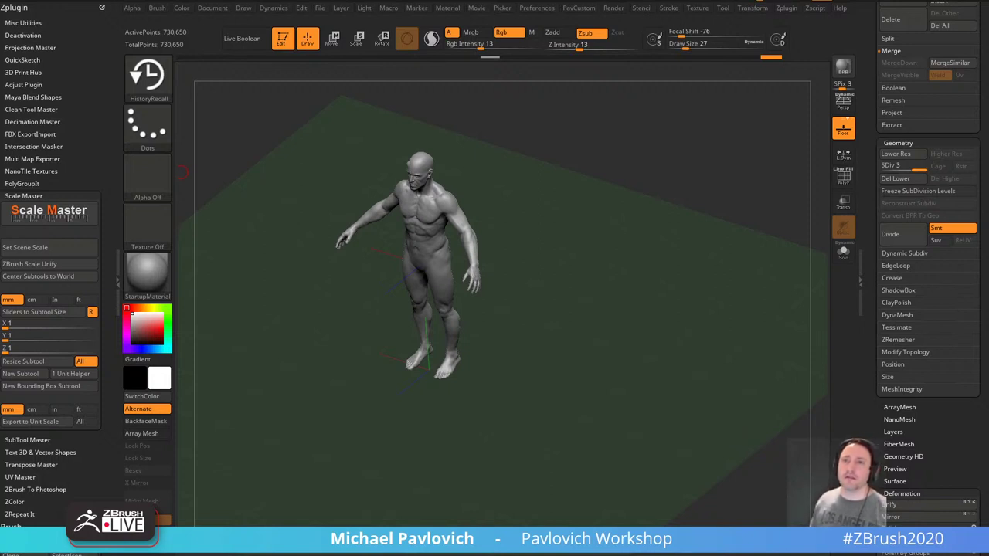
click(843, 206)
click(843, 205)
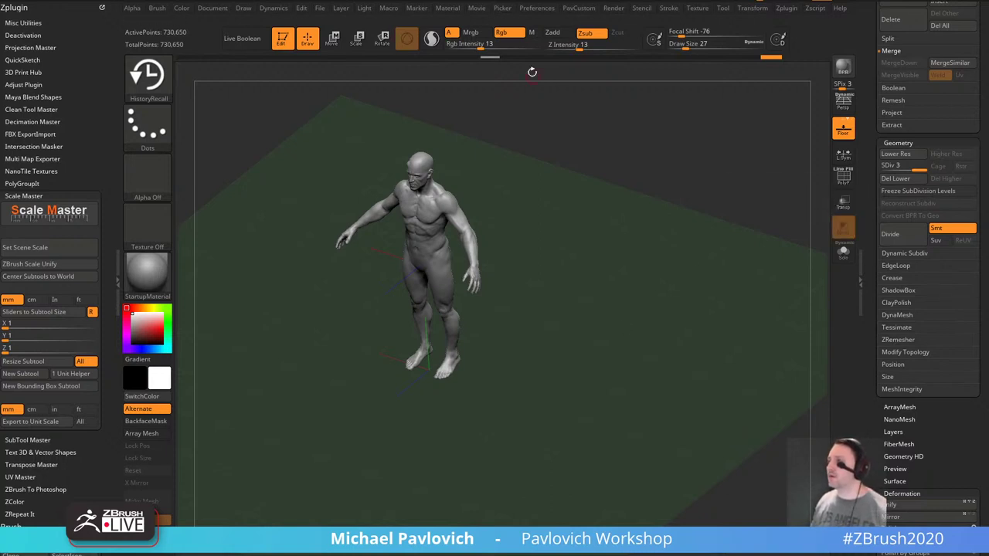
Set the transparency depth to 0.23015, front opacity to 0.62698 and back opacity to 0.69047 in the drawing preferences.
click(537, 9)
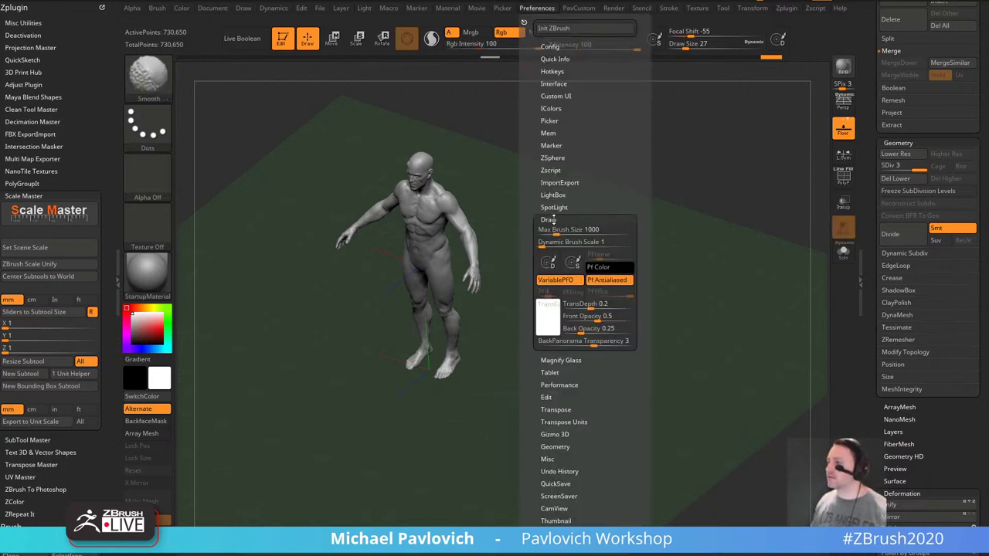
drag(596, 306, 593, 344)
click(594, 344)
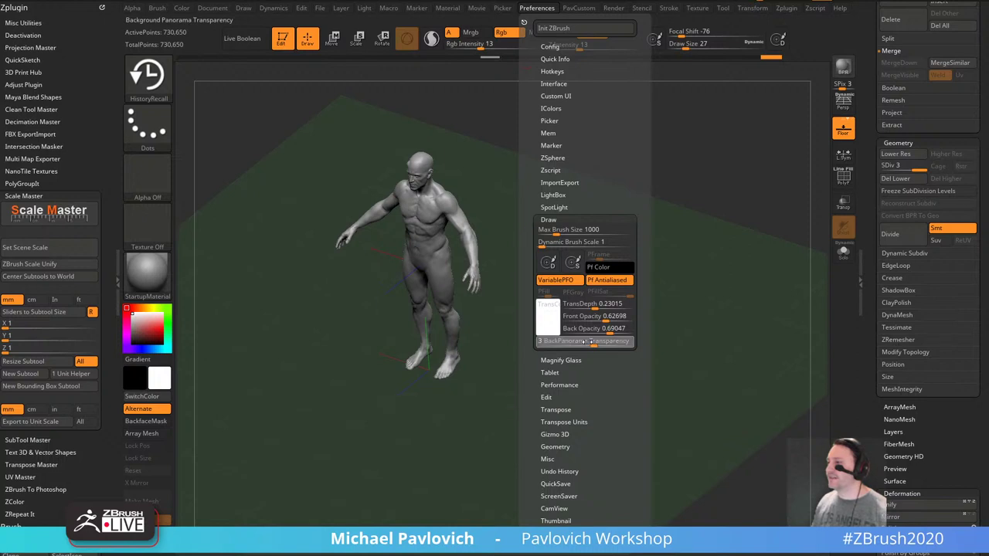
Append a cylinder as a new subtool alongside the male body.
drag(463, 155, 634, 198)
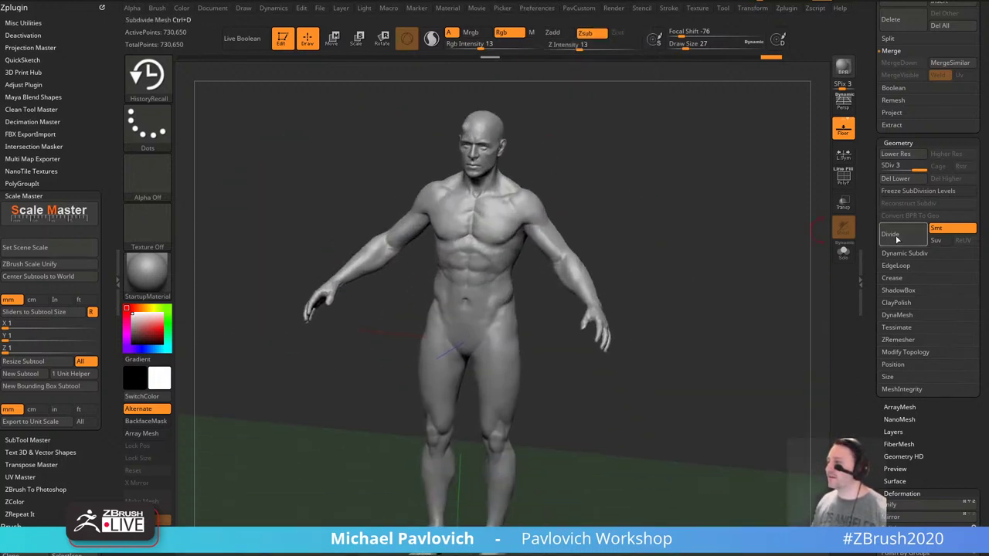
drag(881, 222, 897, 337)
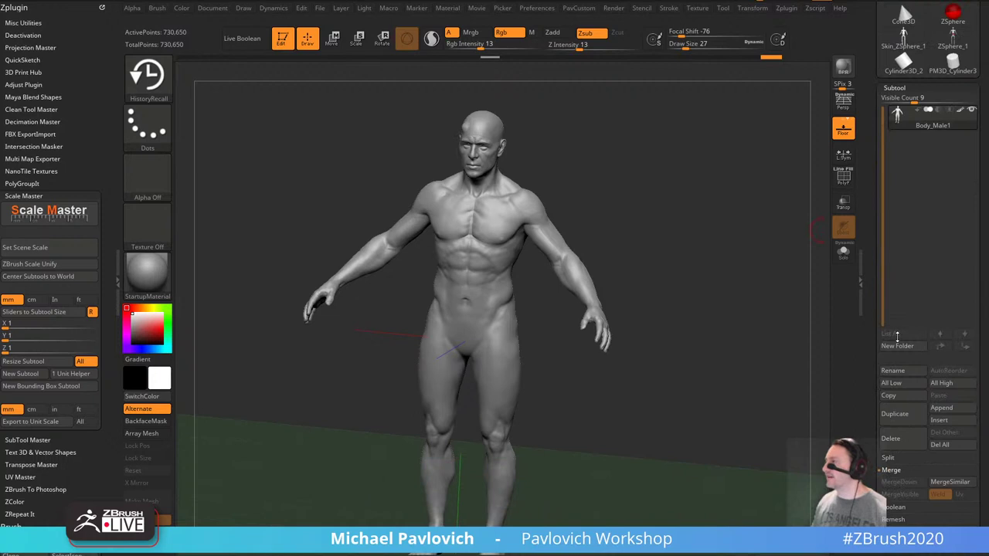
click(942, 408)
click(541, 303)
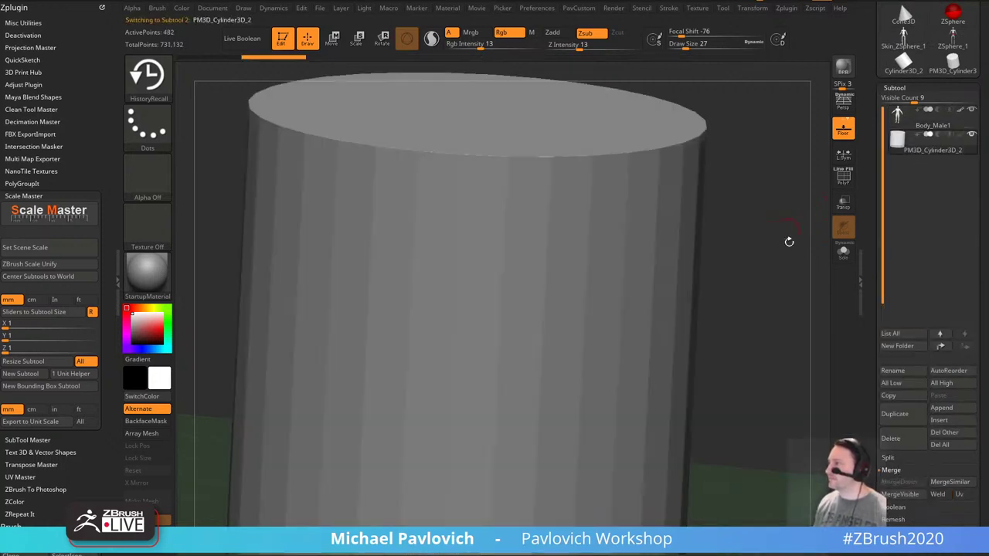
Scale the cylinder down uniformly, return to Draw mode and frame it together with the figure.
drag(791, 239, 710, 198)
key(w)
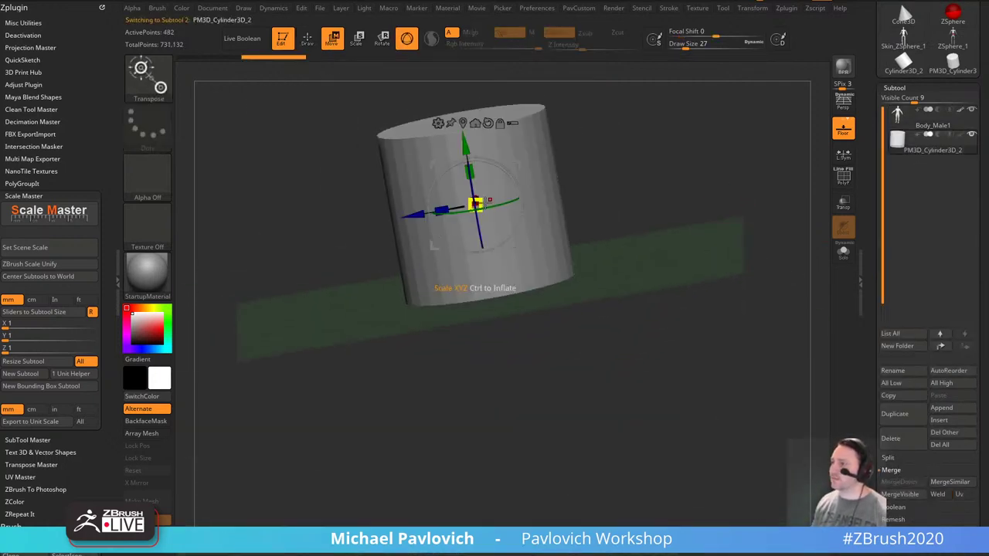
drag(476, 204, 475, 177)
drag(528, 159, 610, 129)
key(q)
mouse_move(663, 176)
shift+mouse_down()
mouse_move(749, 196)
mouse_move(721, 265)
mouse_move(724, 240)
mouse_move(766, 208)
mouse_move(821, 250)
mouse_move(780, 259)
shift+mouse_up()
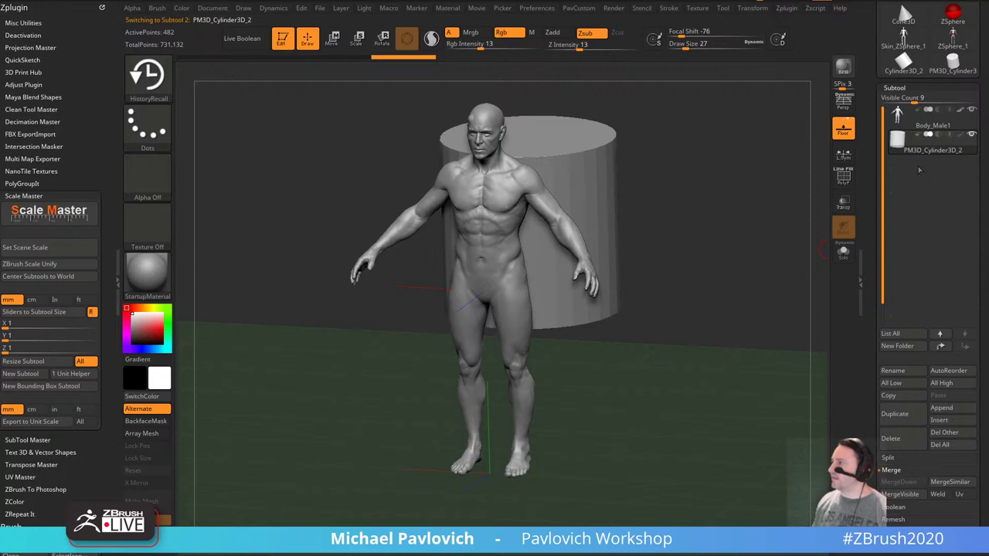
Turn on transparency in Ghost mode for the inactive subtools.
click(843, 203)
click(846, 232)
click(846, 232)
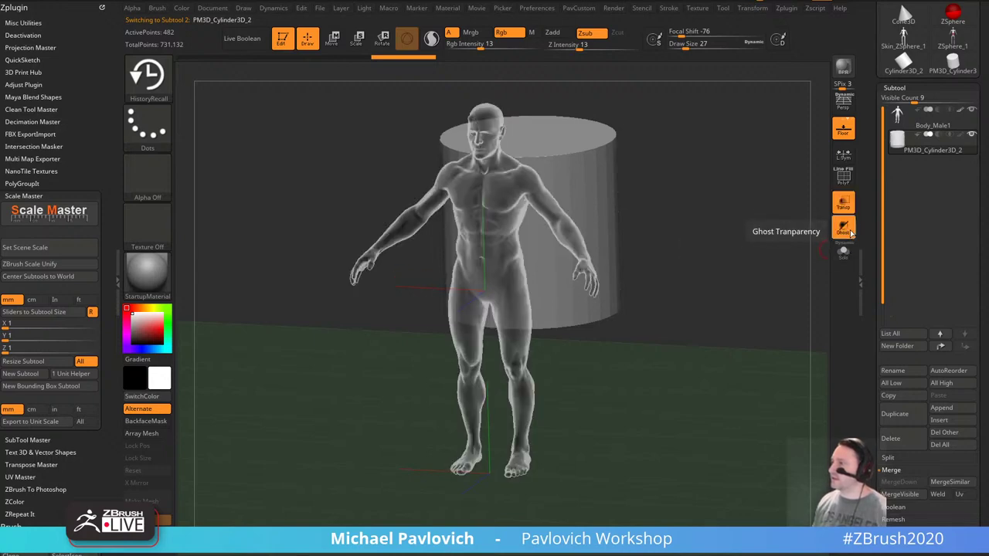
Dock the preferences beside the canvas and set transparency depth to about 0.13 and back opacity to 0.84127.
click(531, 10)
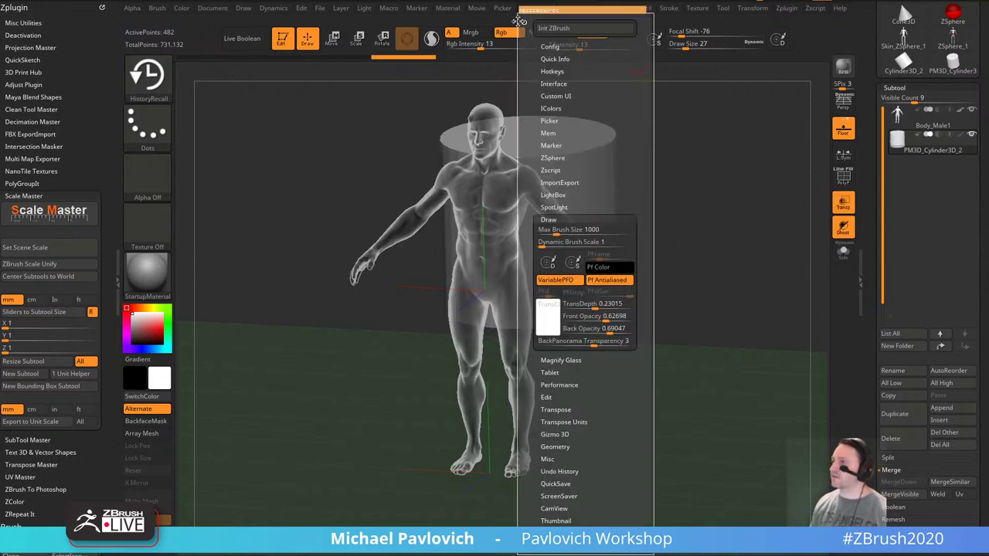
drag(519, 14, 48, 57)
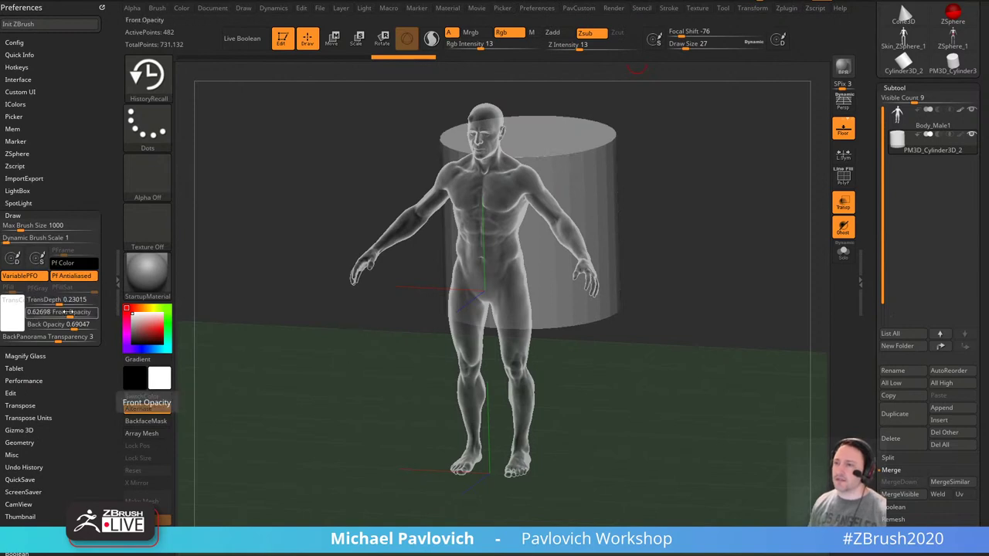
mouse_move(65, 312)
mouse_down()
mouse_move(80, 312)
mouse_move(66, 312)
mouse_move(85, 326)
mouse_move(66, 325)
mouse_move(79, 314)
mouse_move(58, 314)
mouse_move(85, 304)
mouse_move(26, 305)
mouse_move(69, 308)
mouse_move(45, 308)
mouse_up()
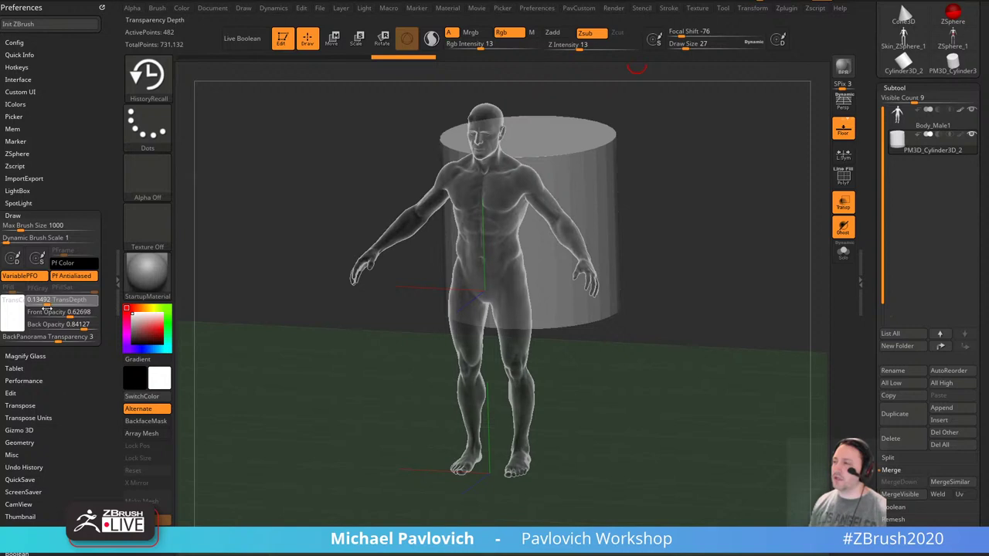
Switch between the body and cylinder subtools to compare their transparency, ending with Body_Male1 active.
drag(632, 246, 702, 186)
click(927, 121)
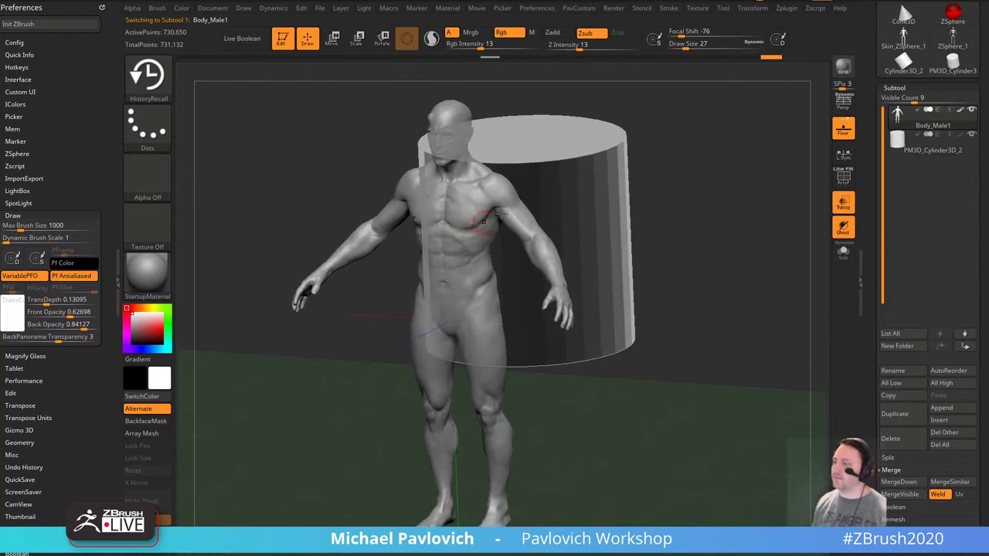
click(921, 152)
click(926, 120)
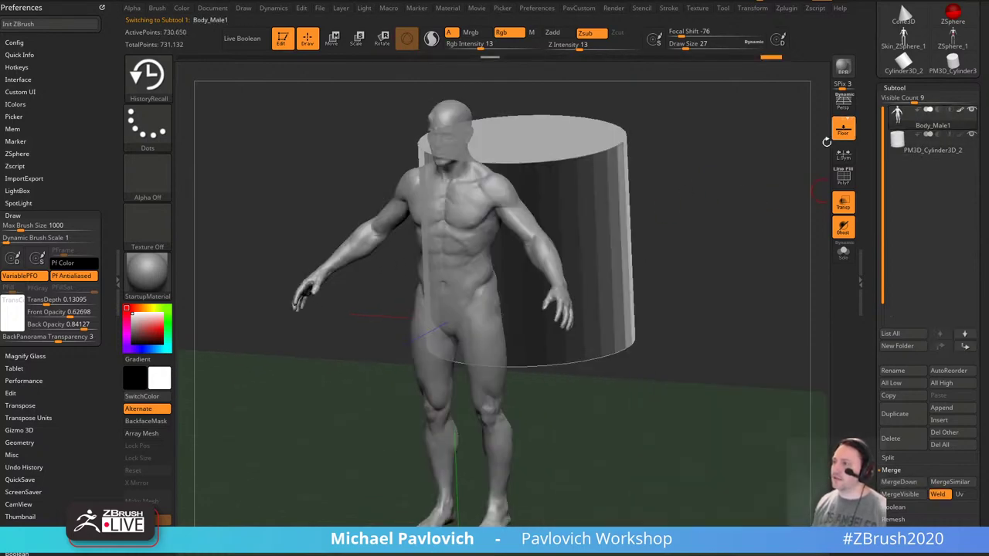
Set the front opacity to 0.61904 and the back opacity to 0.64285.
mouse_move(80, 314)
mouse_down()
mouse_move(69, 315)
mouse_move(71, 327)
mouse_up()
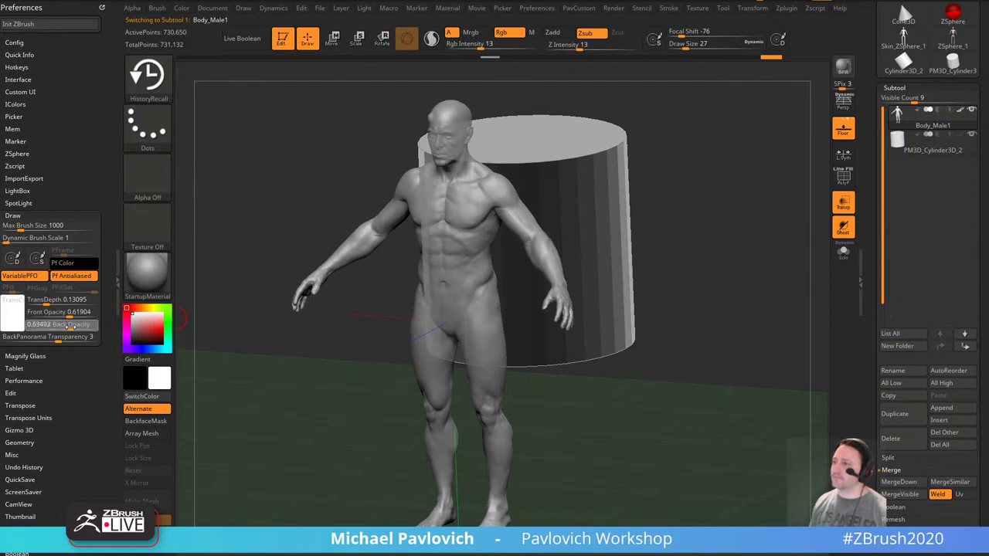
mouse_move(720, 245)
mouse_down()
mouse_move(734, 226)
mouse_move(714, 239)
mouse_up()
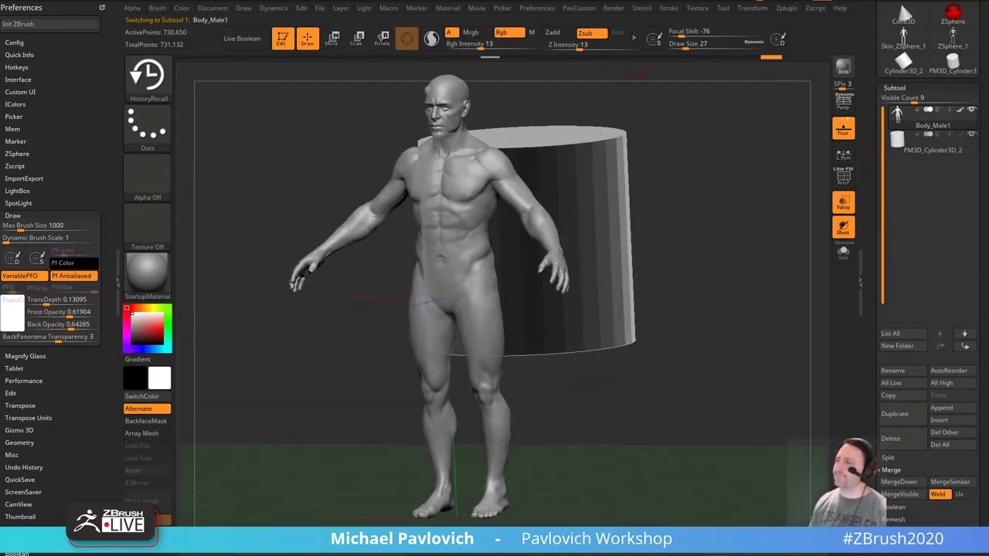
click(539, 9)
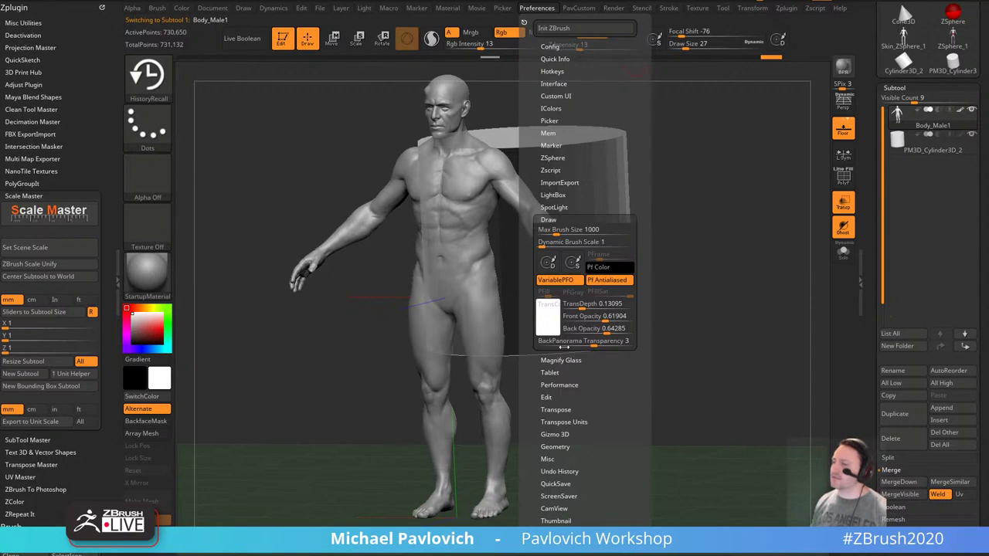
mouse_move(537, 384)
mouse_down()
mouse_move(536, 325)
mouse_move(536, 381)
mouse_up()
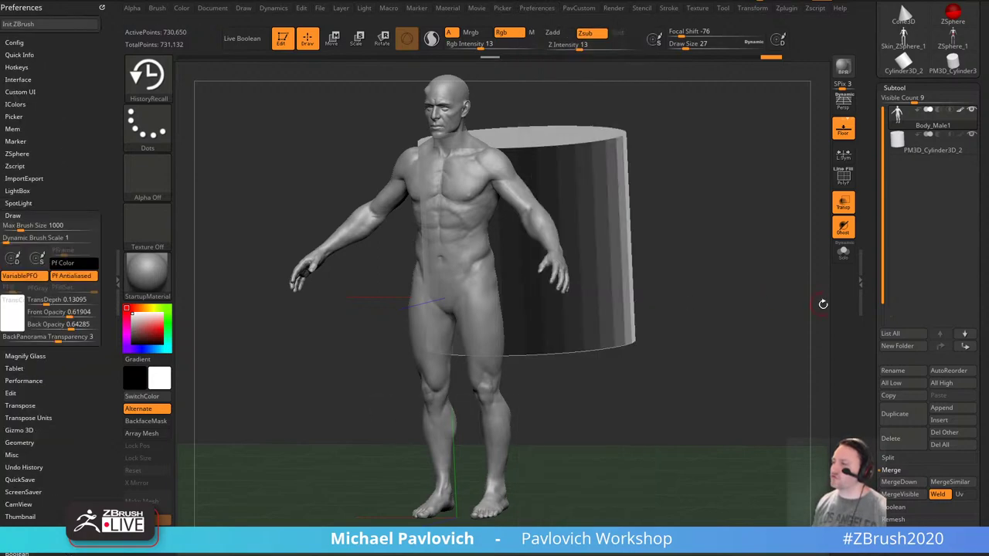
Enable BPR Transparent Shading for the body with BPR Shadows at 0 and render a BPR preview.
scroll(901, 255, down, 10)
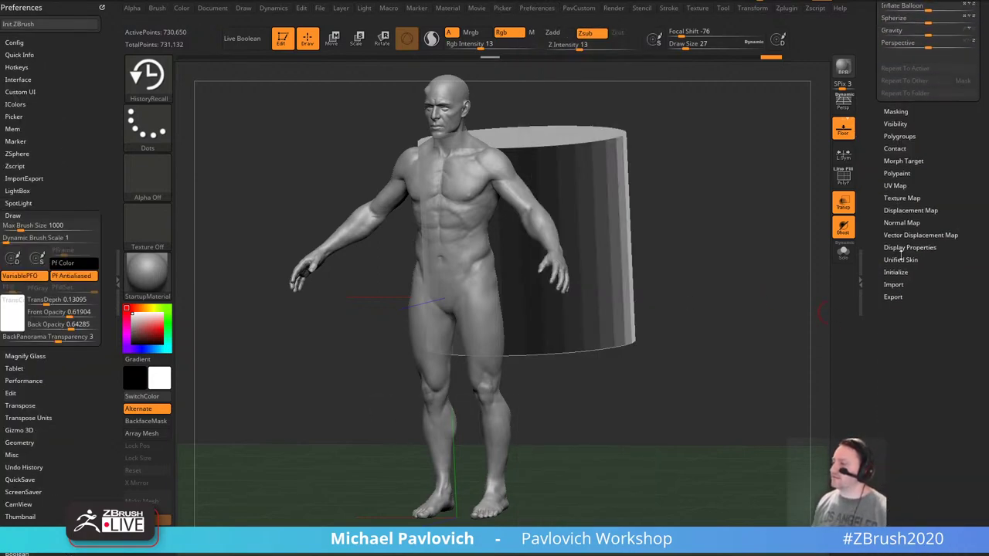
click(902, 247)
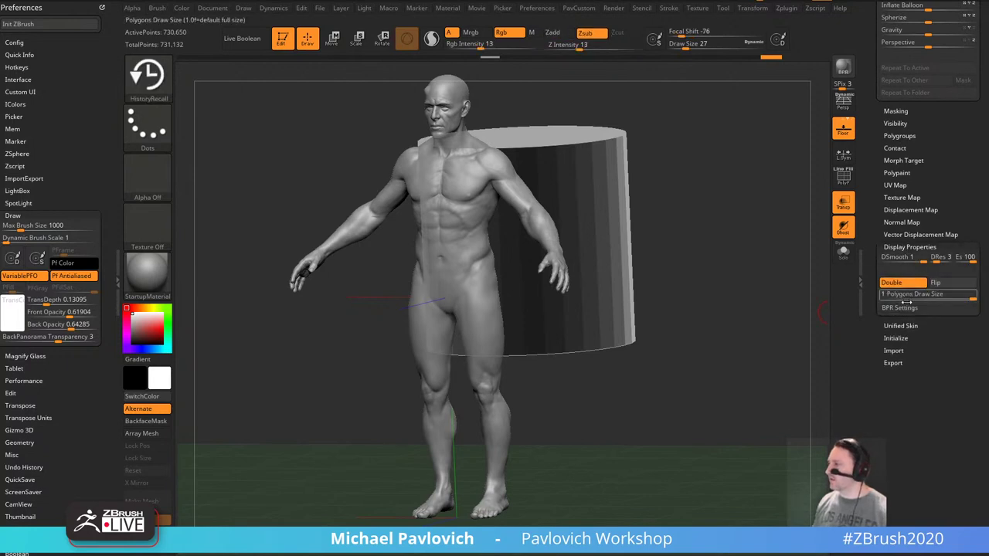
click(899, 308)
click(920, 319)
click(886, 343)
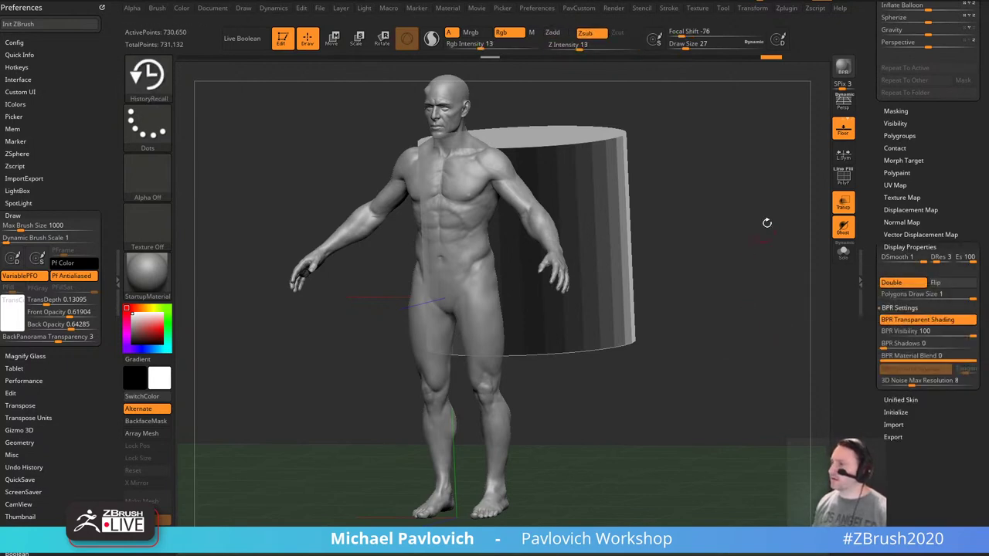
click(844, 68)
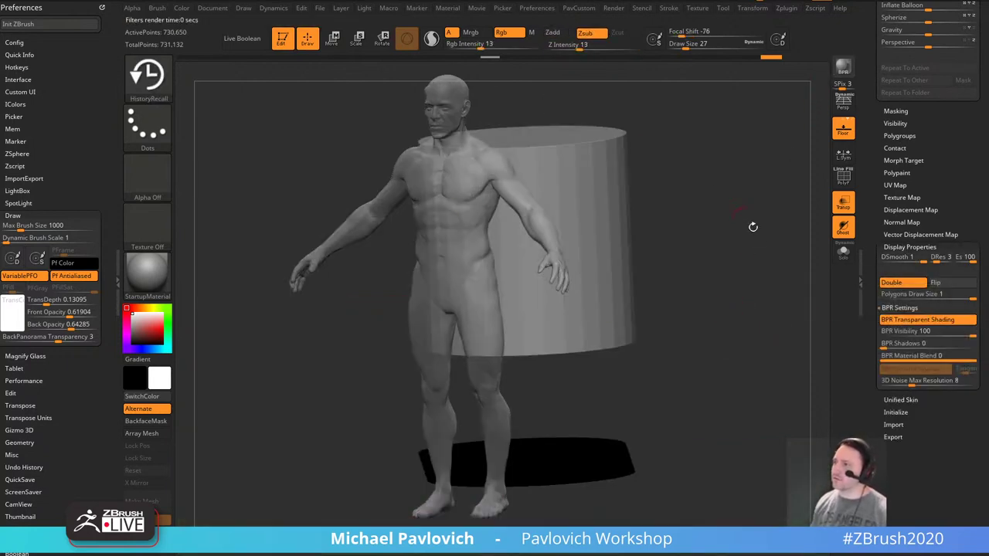
drag(795, 323, 783, 322)
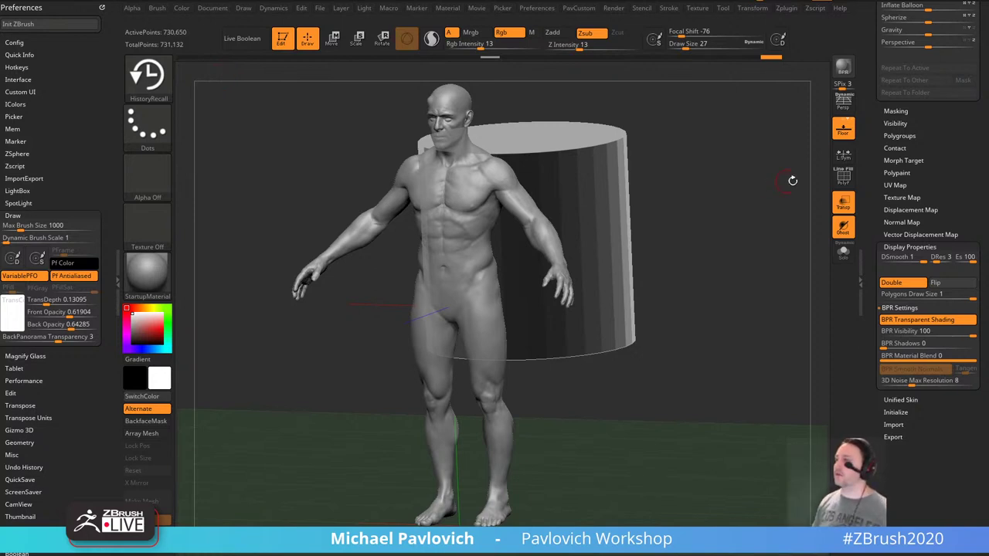
Turn off transparency, view the figure from the front and try to mirror it.
drag(770, 191, 810, 195)
click(846, 210)
shift+drag(778, 246, 749, 232)
key(2)
click(729, 205)
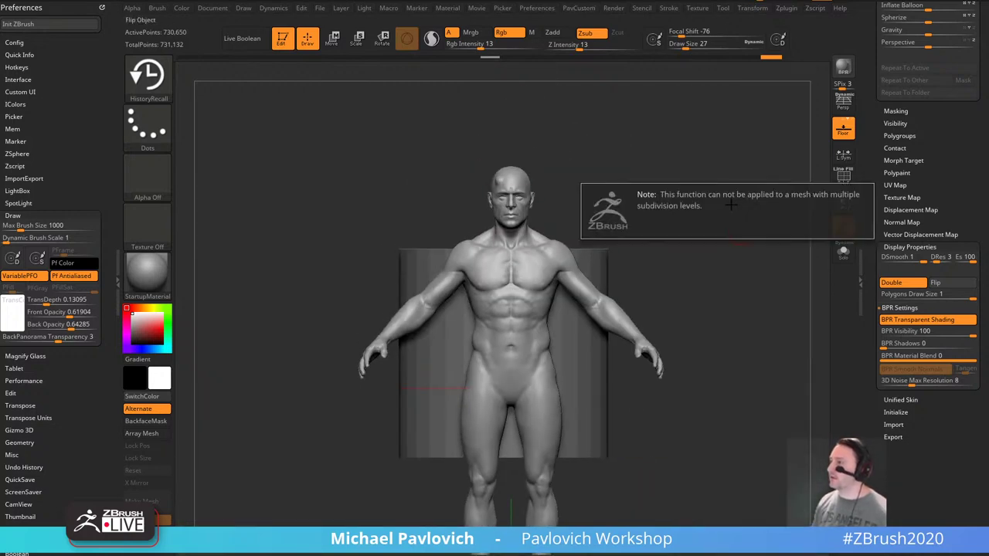
Delete the body's lower subdivision levels and apply Mirror And Weld to it.
drag(872, 143, 871, 311)
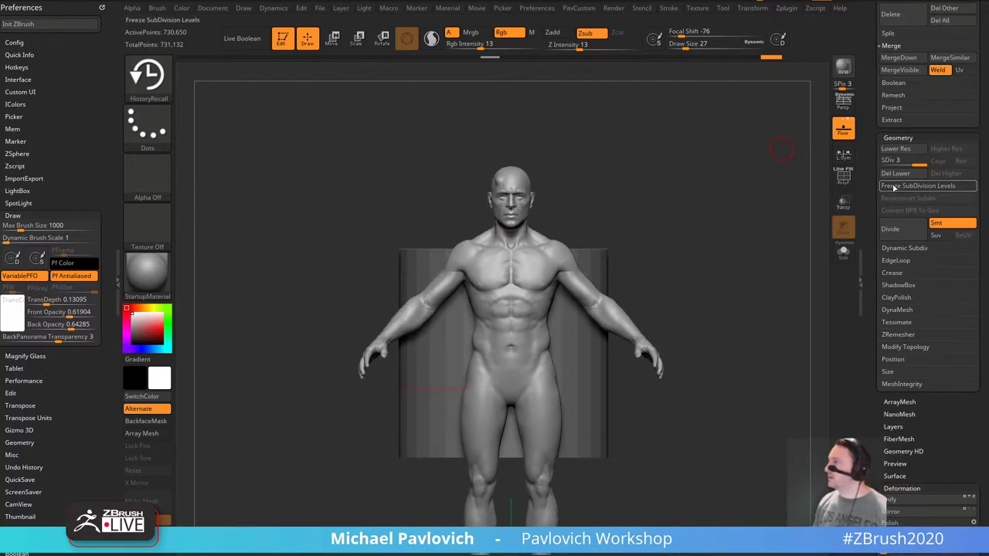
click(894, 187)
key(space)
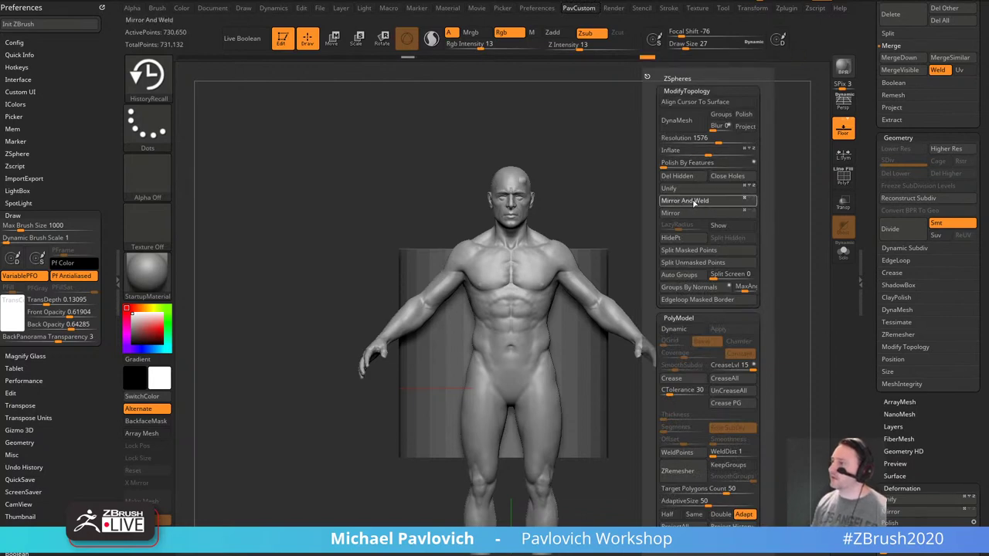
click(694, 203)
Sculpt a bump on one side of the forehead with the Standard brush at draw size 17.
mouse_move(596, 192)
alt+mouse_down()
mouse_move(675, 274)
mouse_move(704, 150)
mouse_move(740, 193)
mouse_move(666, 160)
alt+mouse_up()
key(s)
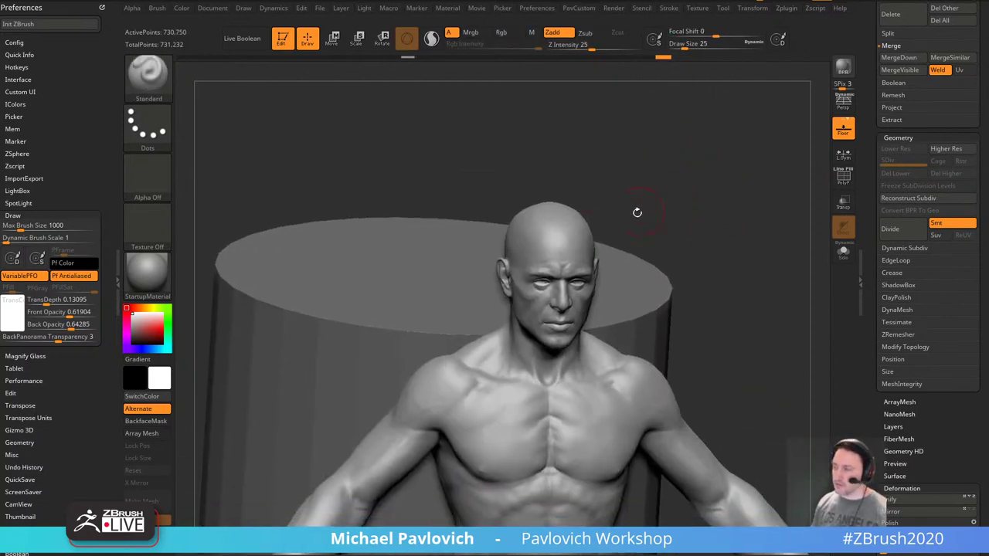
key(s)
click(536, 238)
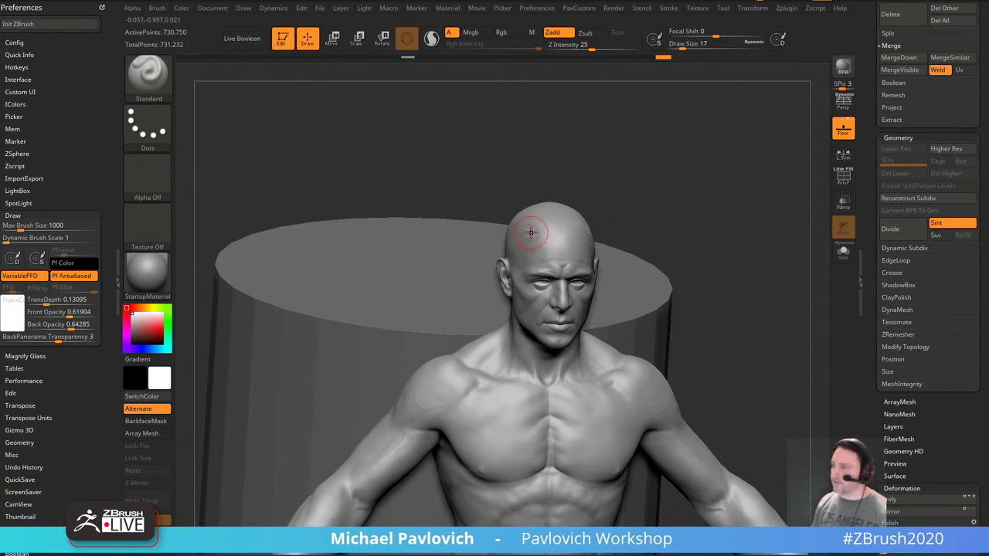
drag(531, 232, 535, 235)
shift+drag(695, 221, 711, 226)
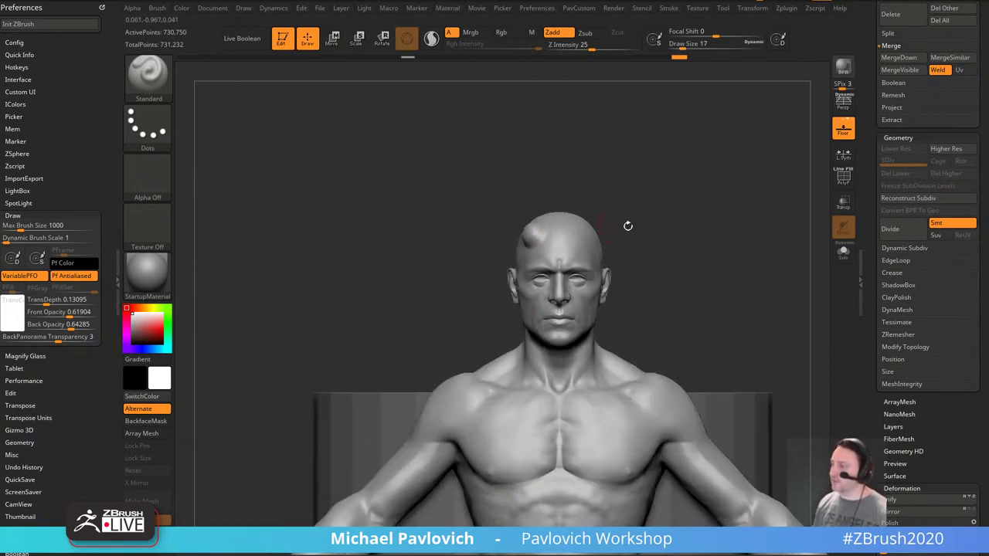
Apply Mirror And Weld to the body from the front view and flip it with Mirror.
alt+drag(628, 226, 664, 225)
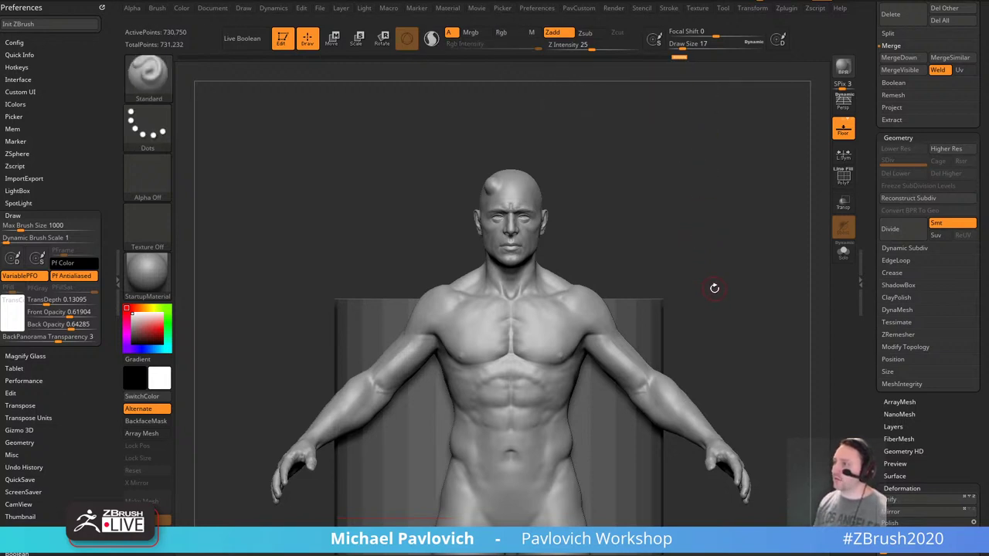
key(grave)
click(707, 203)
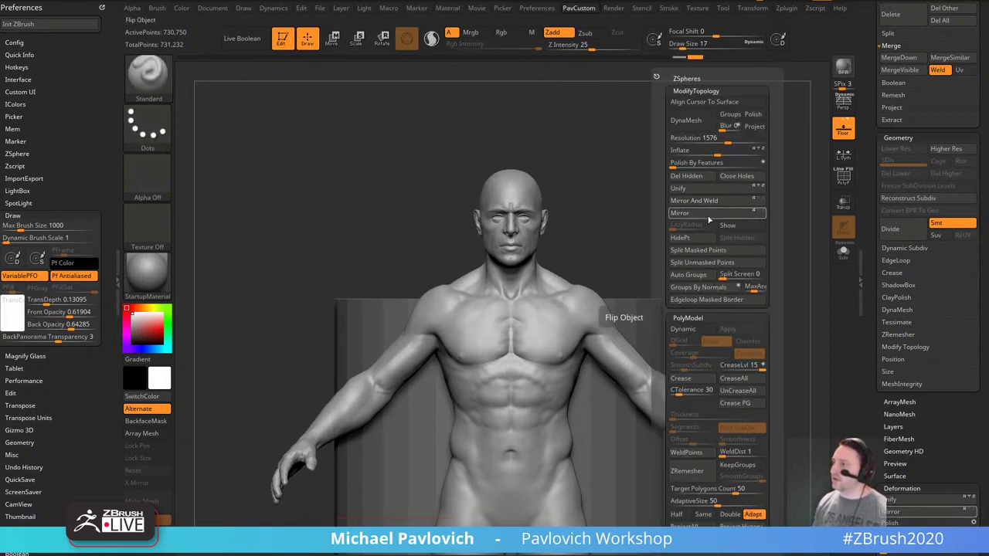
click(708, 219)
Paint the bump back onto the forehead with the HistoryRecall brush and return to the front view.
drag(630, 175, 662, 188)
key(b)
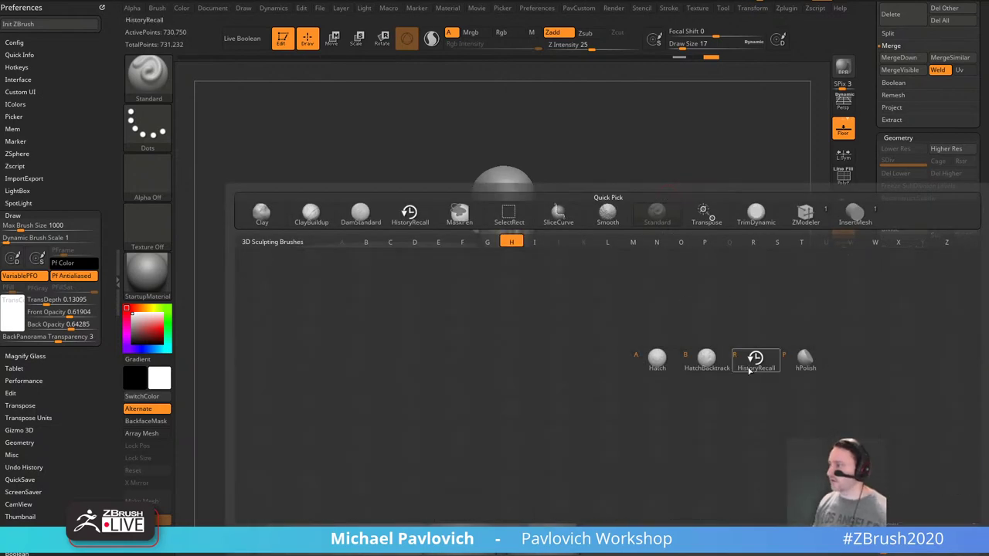
click(754, 359)
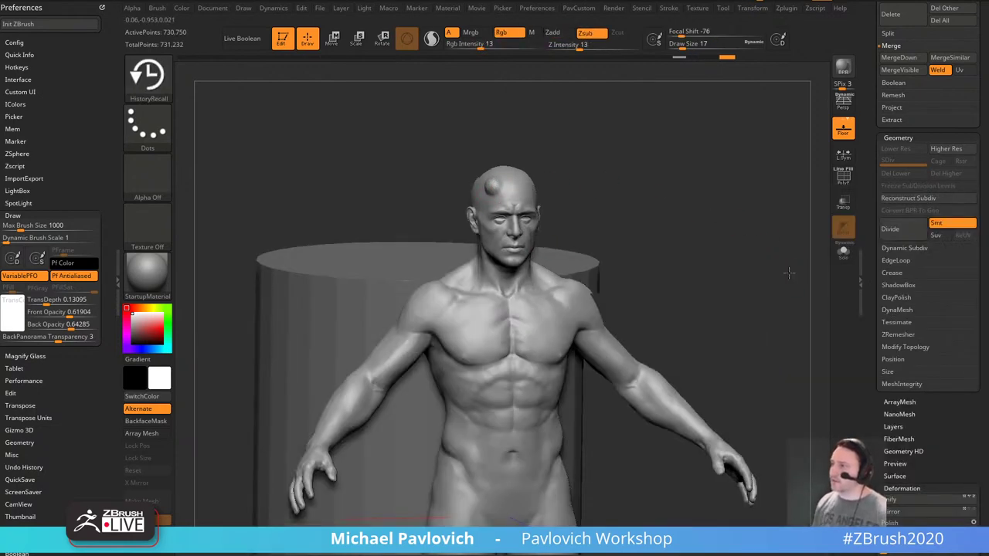
shift+drag(788, 273, 792, 251)
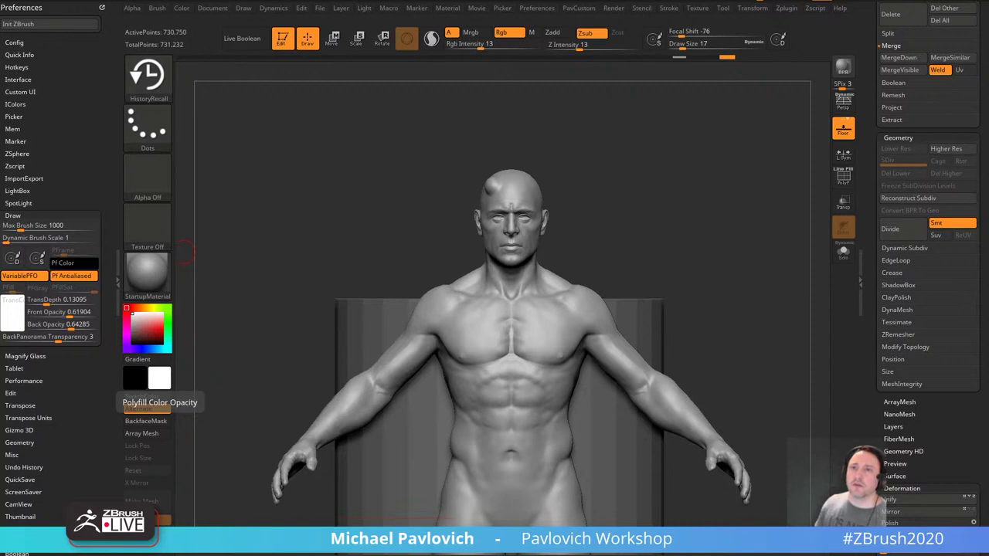
Isolate one shoulder of the body with the SelectLasso brush and split the hidden geometry off with Split Hidden.
mouse_move(671, 209)
mouse_down()
mouse_move(680, 227)
mouse_move(725, 180)
mouse_move(702, 199)
mouse_move(680, 200)
mouse_up()
ctrl+shift+click(154, 81)
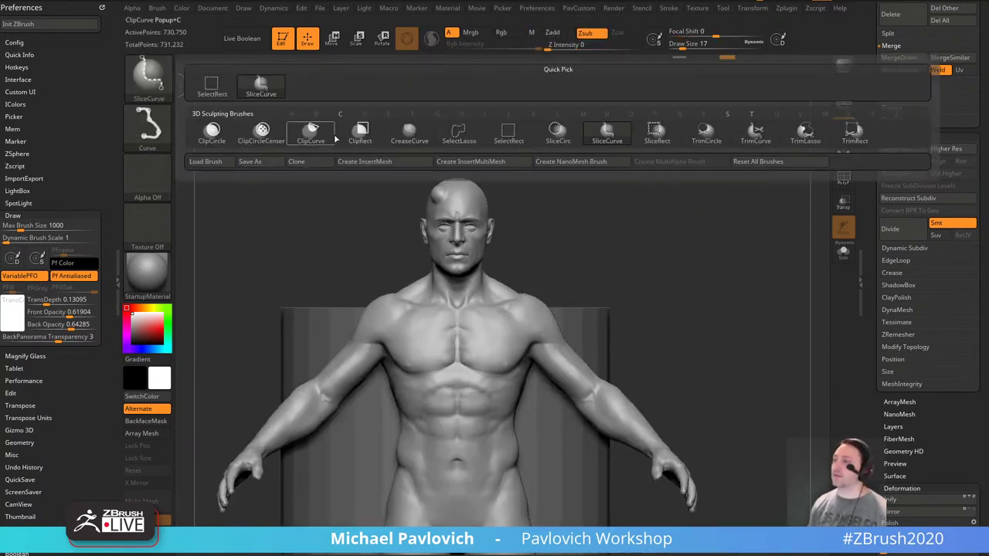
ctrl+shift+click(479, 140)
ctrl+shift+drag(644, 303, 603, 376)
key(2)
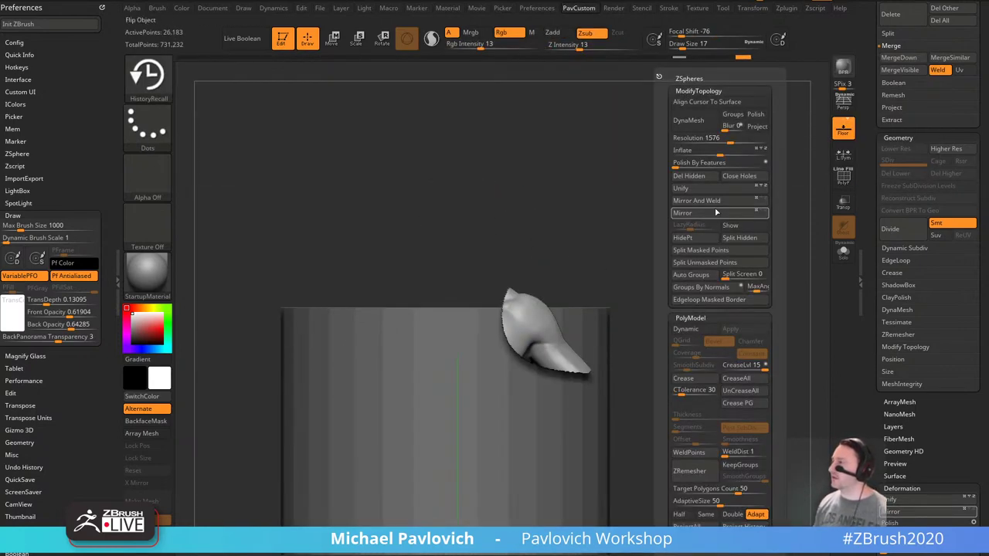
click(731, 226)
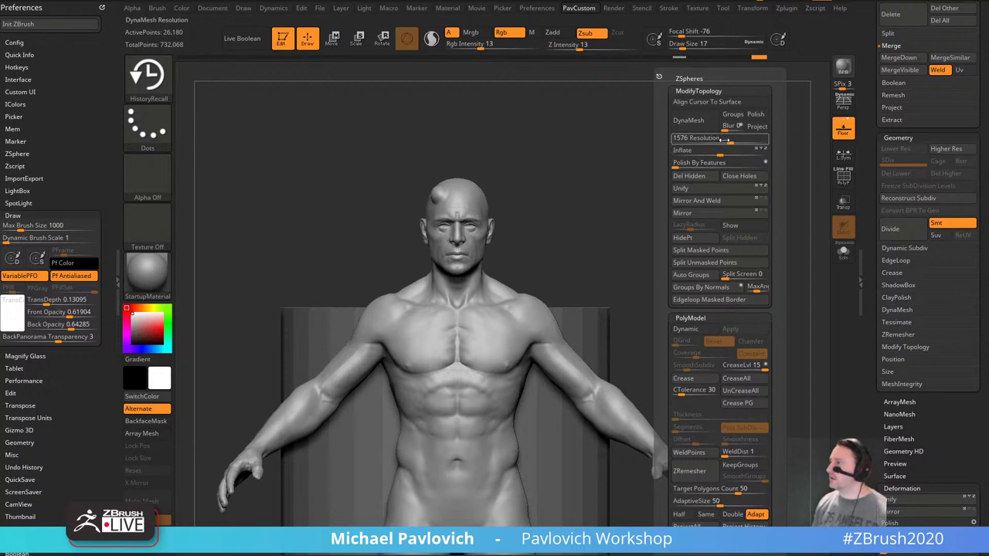
Solo the shoulder piece, enable Sculptris Pro and smooth over its cut openings and edges.
click(843, 252)
drag(763, 258, 726, 255)
alt+drag(772, 270, 726, 243)
mouse_move(435, 281)
shift+mouse_down()
mouse_move(423, 261)
mouse_move(356, 249)
mouse_move(396, 385)
shift+mouse_up()
click(431, 39)
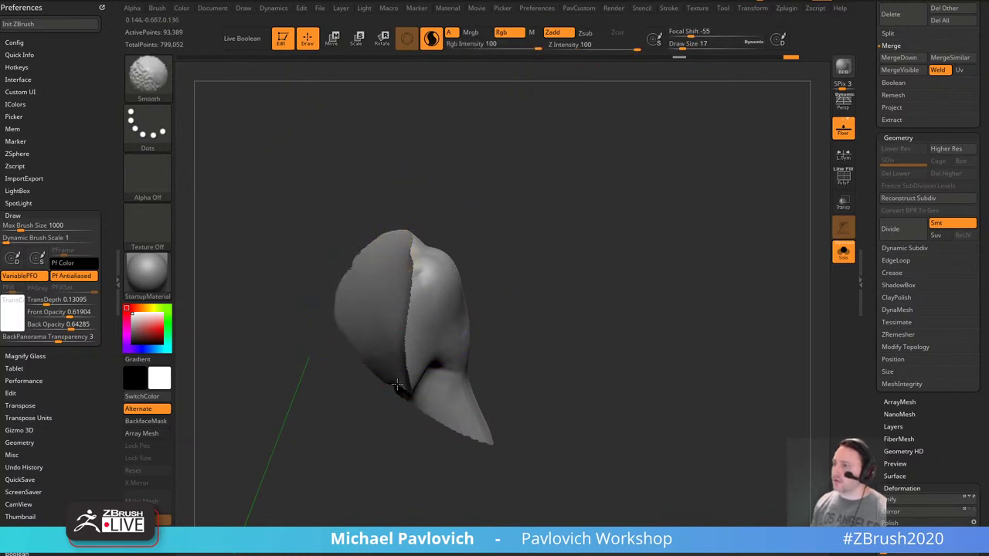
shift+drag(507, 256, 343, 305)
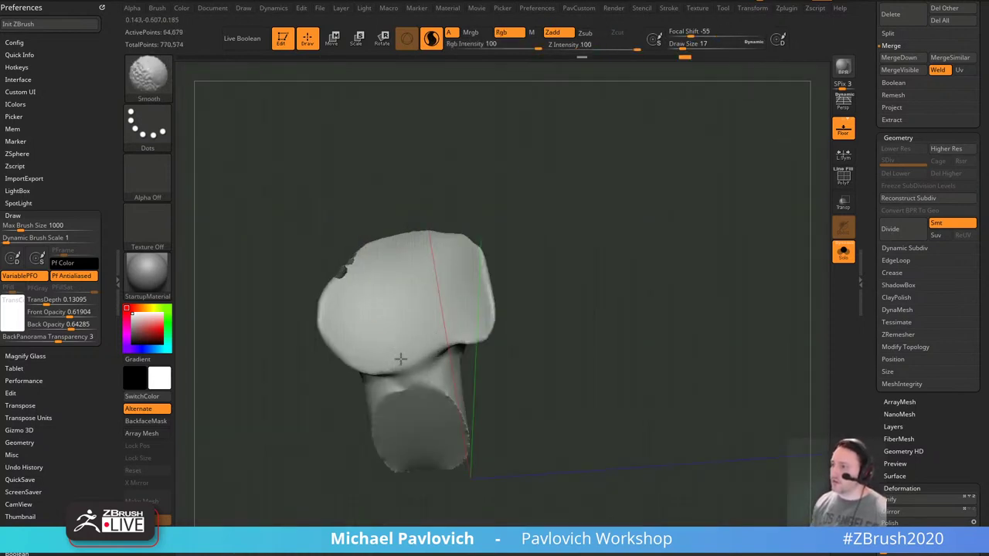
drag(699, 274, 571, 265)
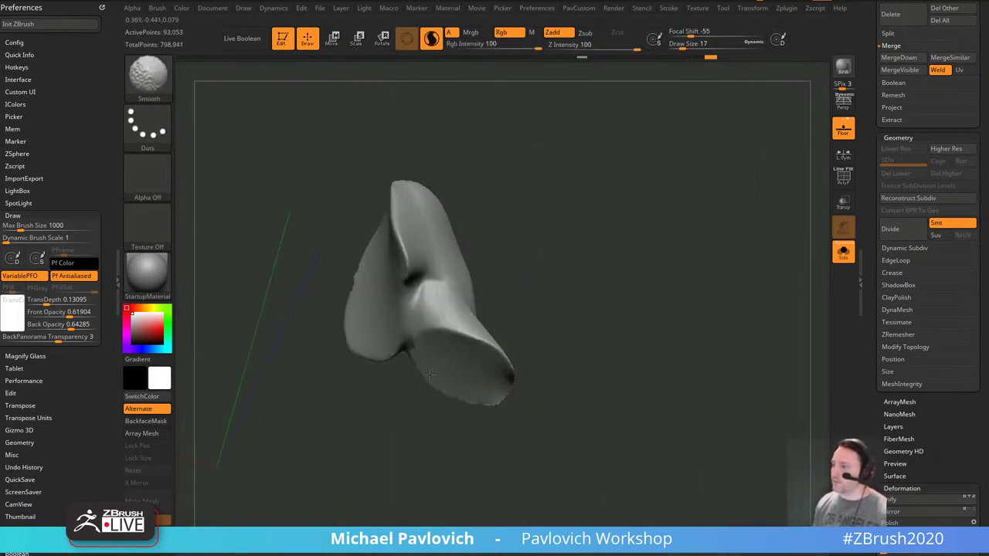
Hide the floor grid, return to the Standard brush and turn Sculptris Pro off.
click(843, 129)
drag(735, 192, 654, 286)
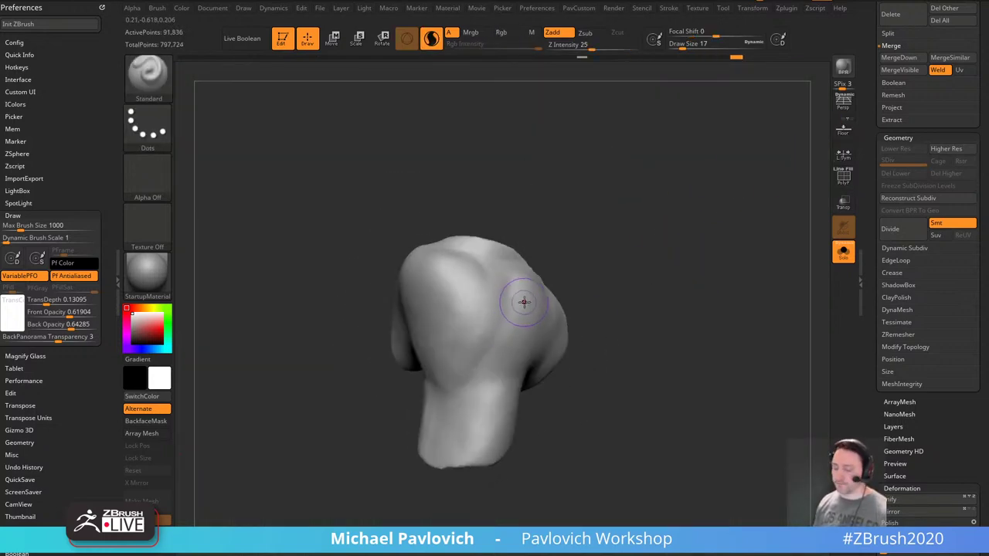
click(432, 38)
mouse_move(687, 328)
alt+mouse_down()
mouse_move(669, 309)
mouse_move(680, 332)
alt+mouse_up()
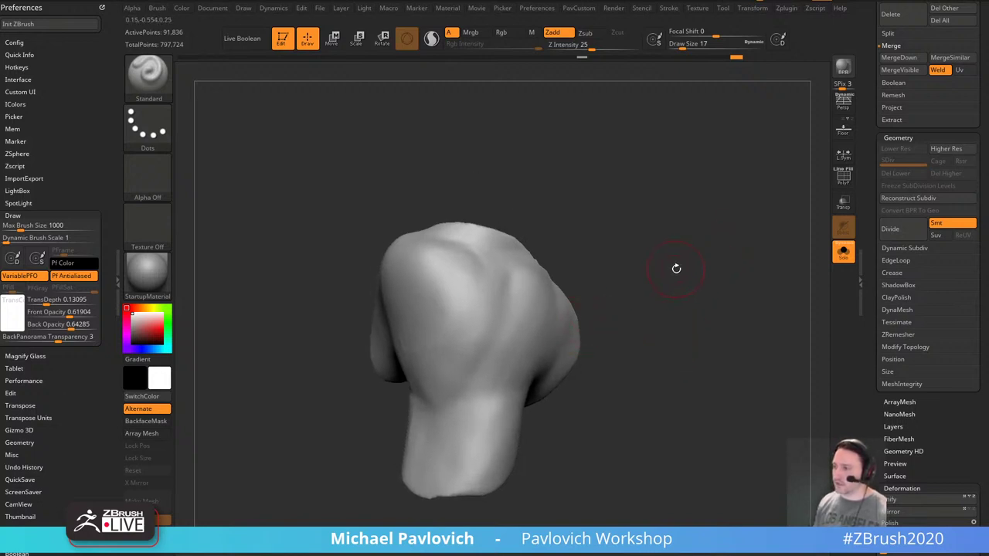
Clone the Standard brush and collapse the Draw preferences.
key(b)
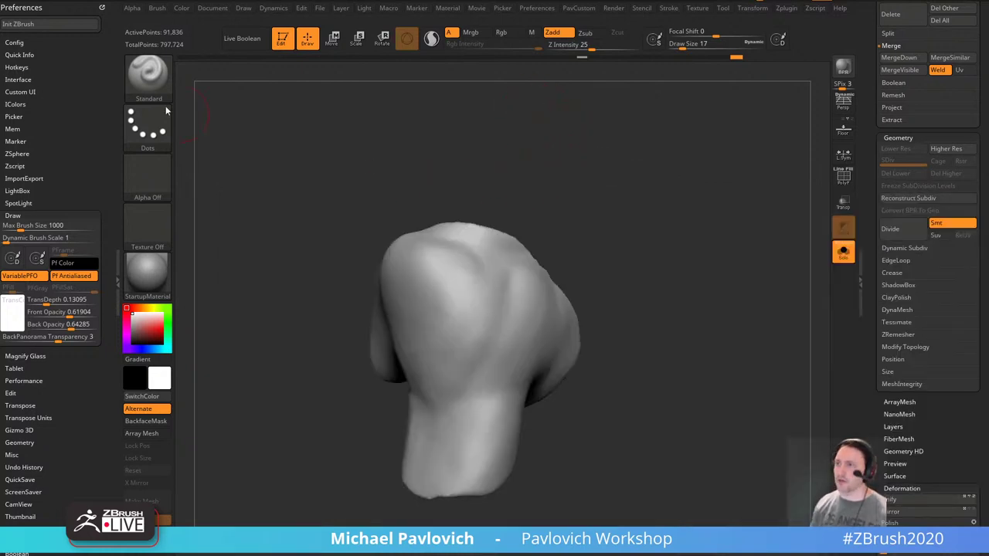
click(148, 77)
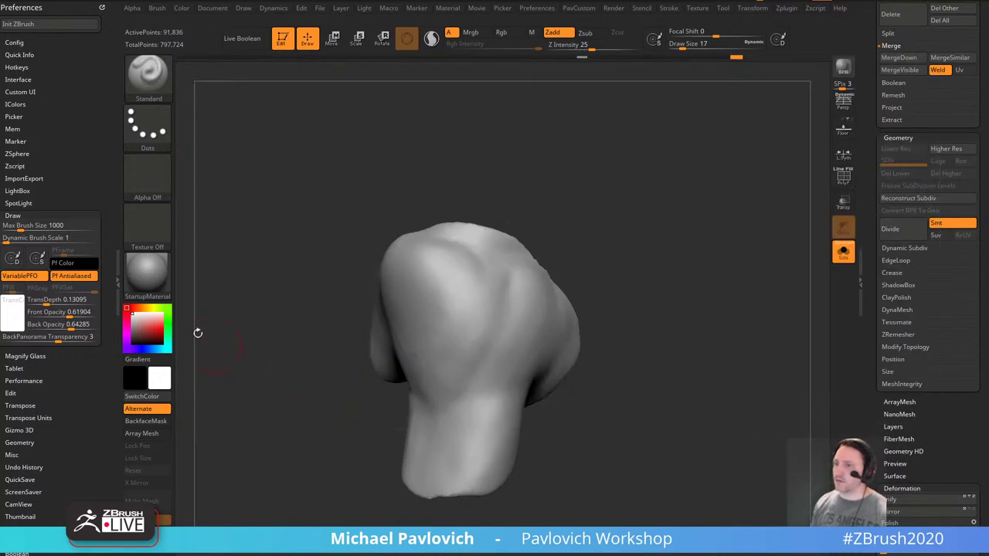
click(31, 215)
drag(34, 281, 70, 256)
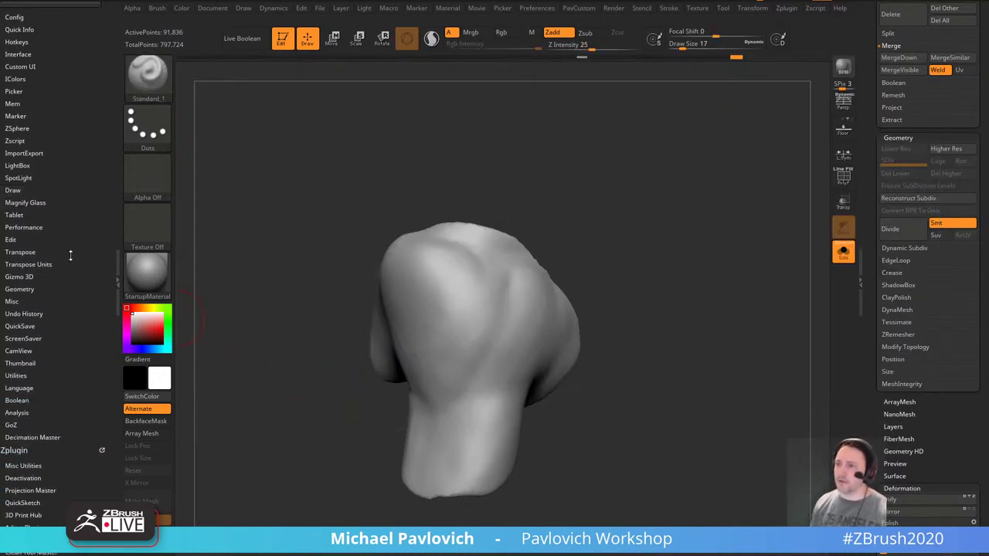
Set the cloned brush's Brush Imperfection to 0.94252 and sculpt a textured stroke down the front of the shoulder.
click(670, 10)
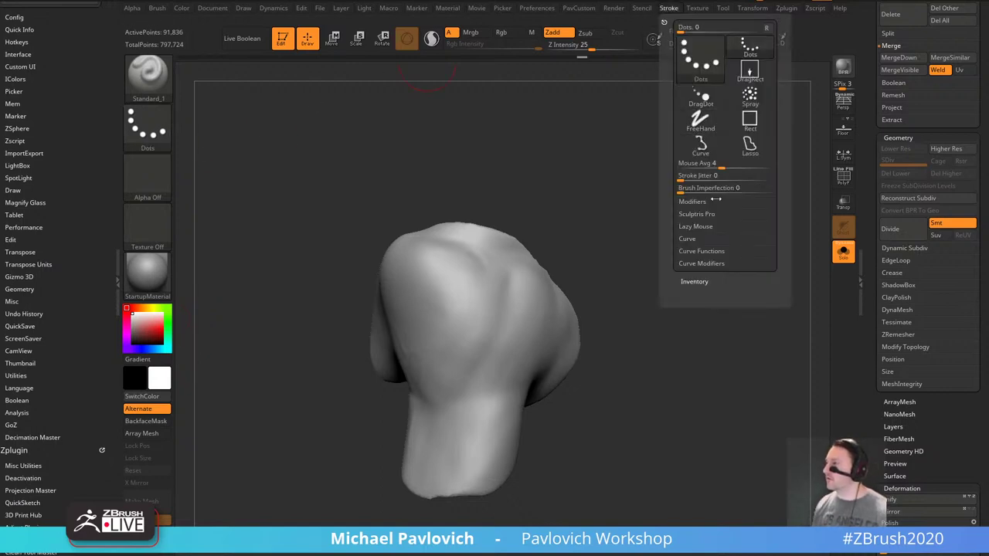
drag(690, 189, 776, 191)
mouse_move(431, 269)
mouse_down()
mouse_move(442, 331)
mouse_move(460, 340)
mouse_up()
key(ctrl+z)
mouse_move(456, 265)
mouse_down()
mouse_move(470, 302)
mouse_move(459, 340)
mouse_up()
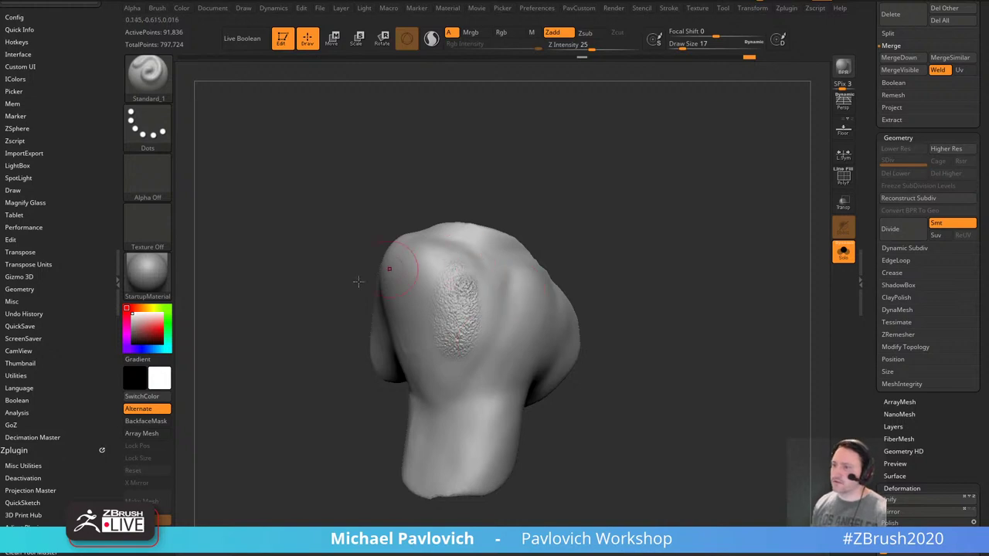
Enable surface Noise on the cloned brush and accept a NoiseMaker curve reshaped with a peak and a dip.
scroll(54, 348, up, 2)
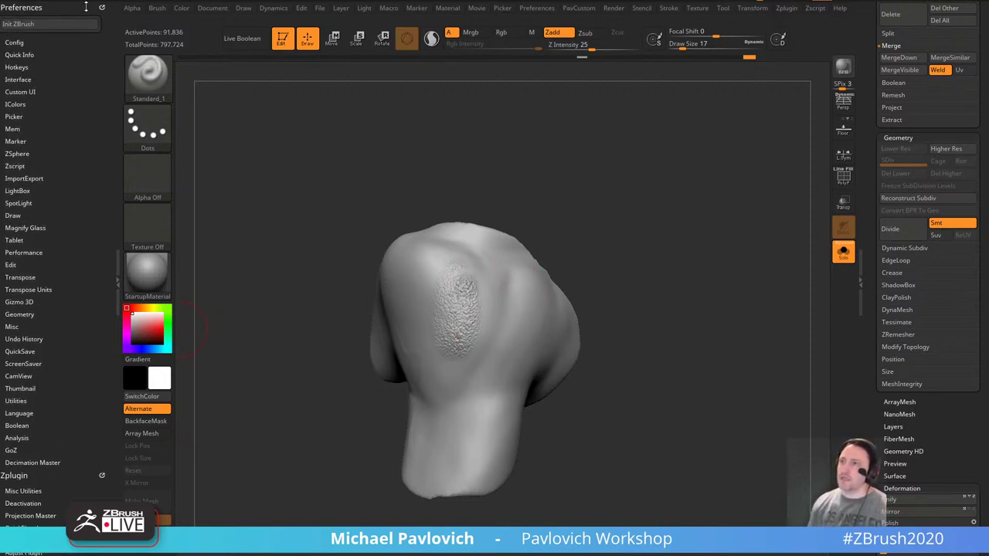
click(102, 7)
click(102, 7)
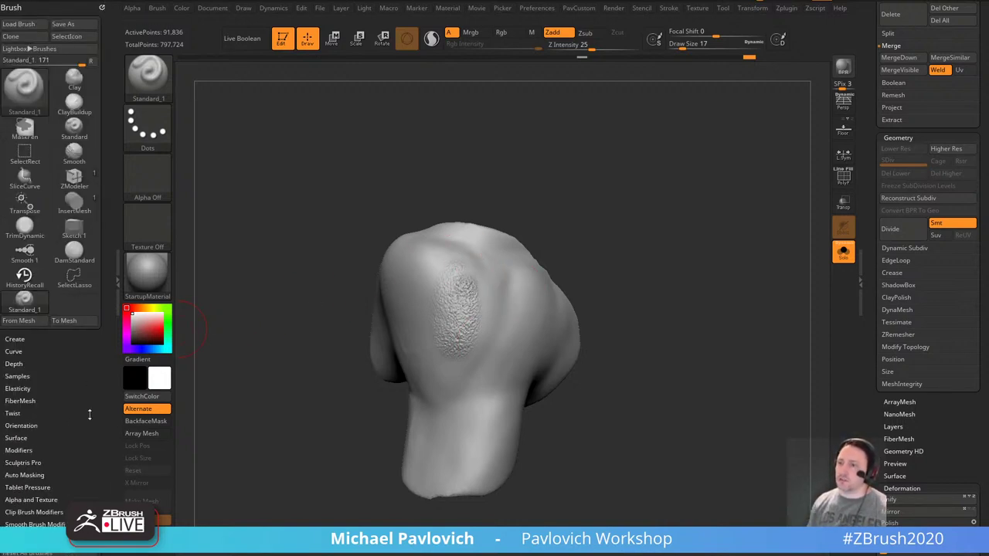
mouse_move(89, 415)
mouse_down()
mouse_move(89, 353)
mouse_move(62, 311)
mouse_up()
click(19, 374)
click(14, 345)
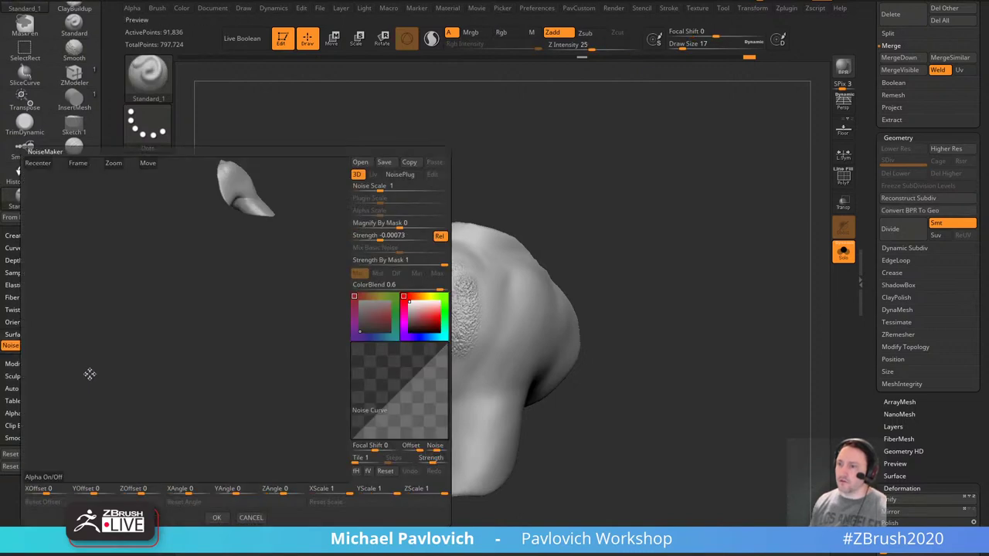
drag(212, 255, 321, 336)
drag(377, 413, 414, 424)
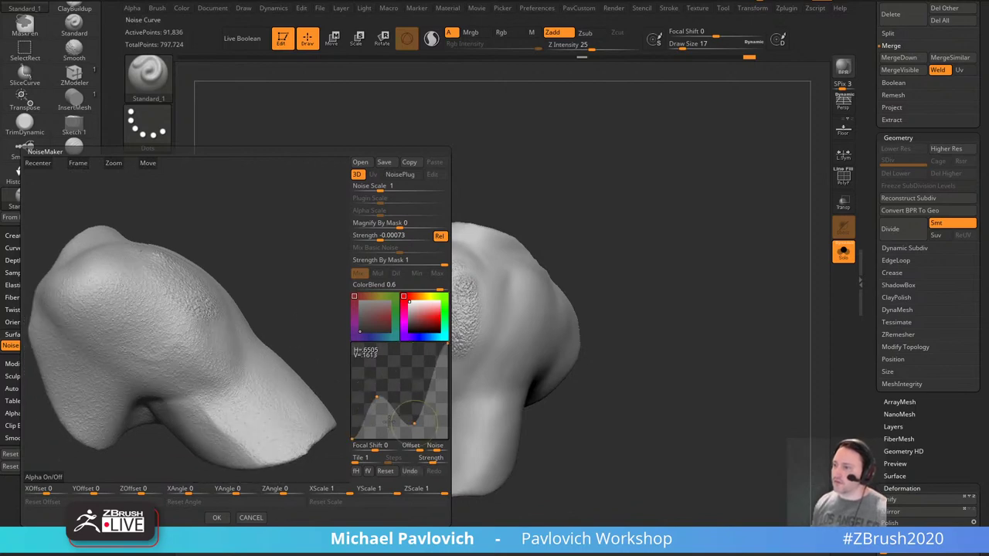
click(217, 518)
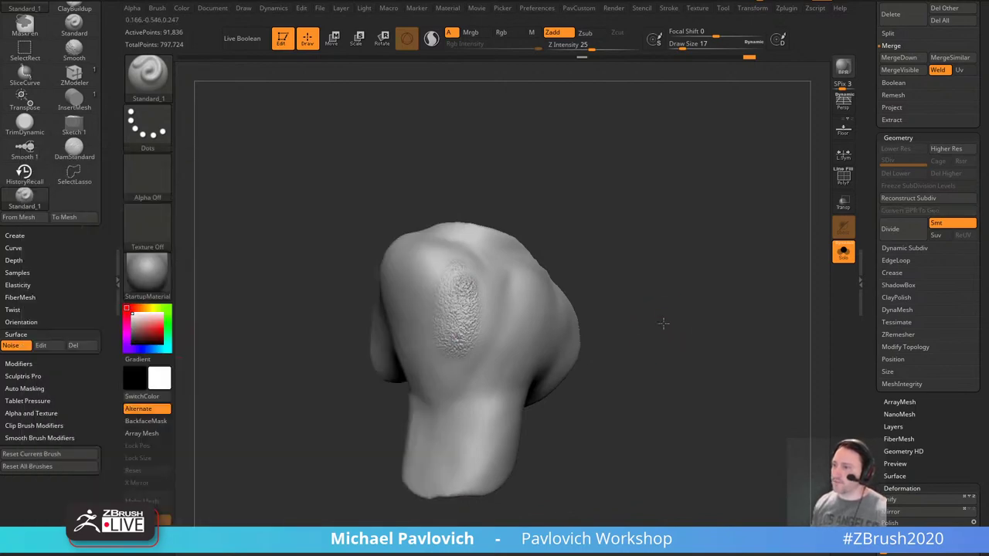
Sculpt a noisy diagonal stroke beside the first textured patch, undoing the first attempt.
click(669, 7)
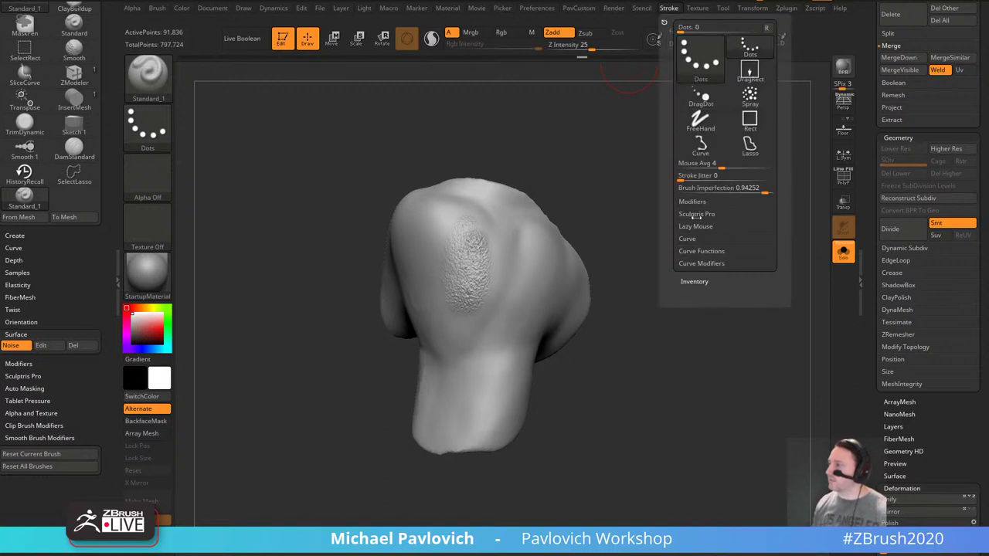
drag(527, 272, 484, 372)
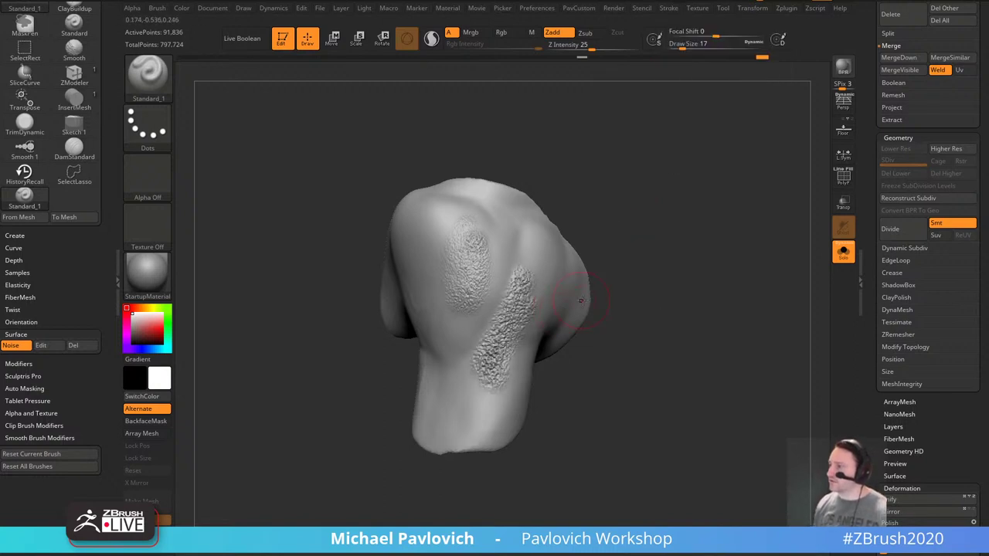
key(ctrl+z)
drag(513, 313, 511, 352)
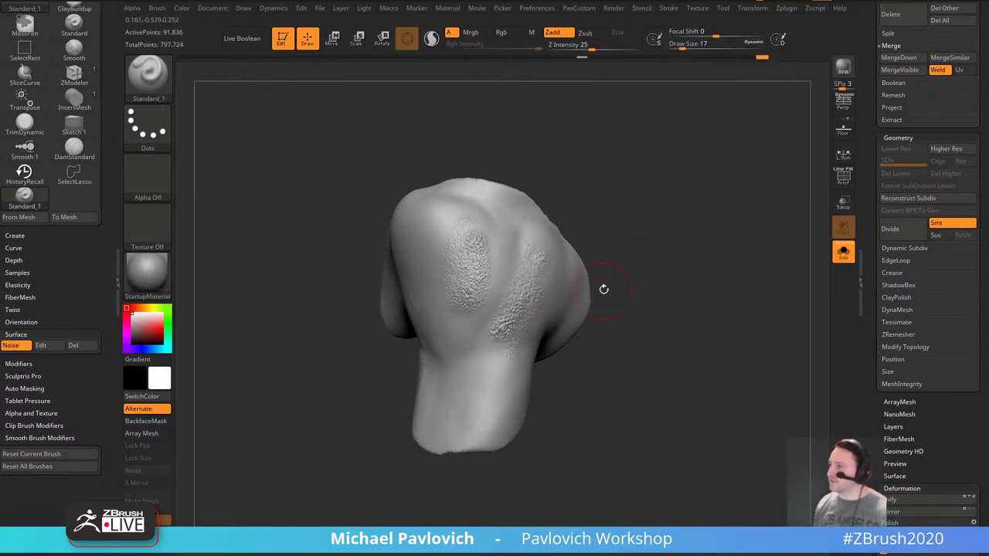
Add noisy strokes on the arm stub and, at draw size 13, between the upper textured patches.
click(669, 8)
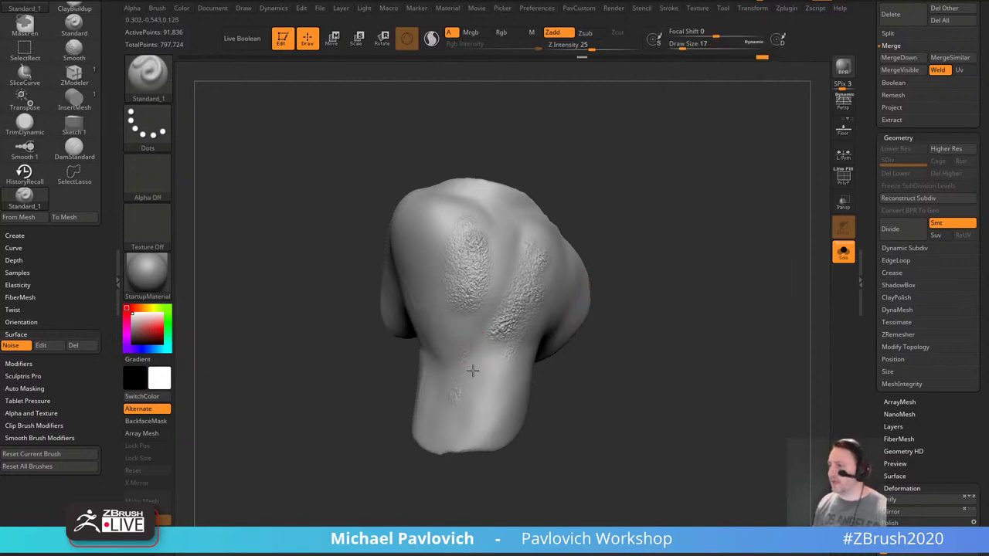
drag(459, 404, 541, 382)
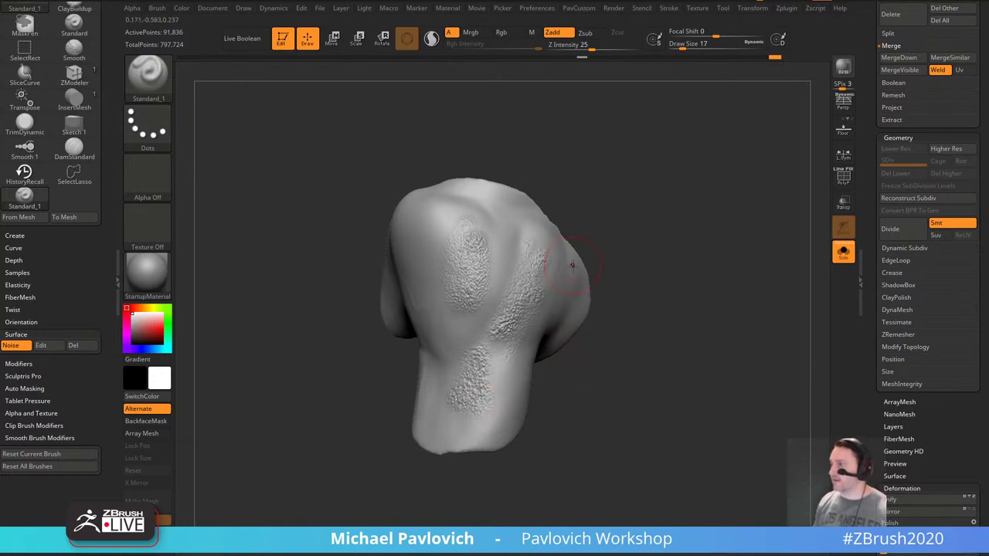
drag(674, 287, 703, 298)
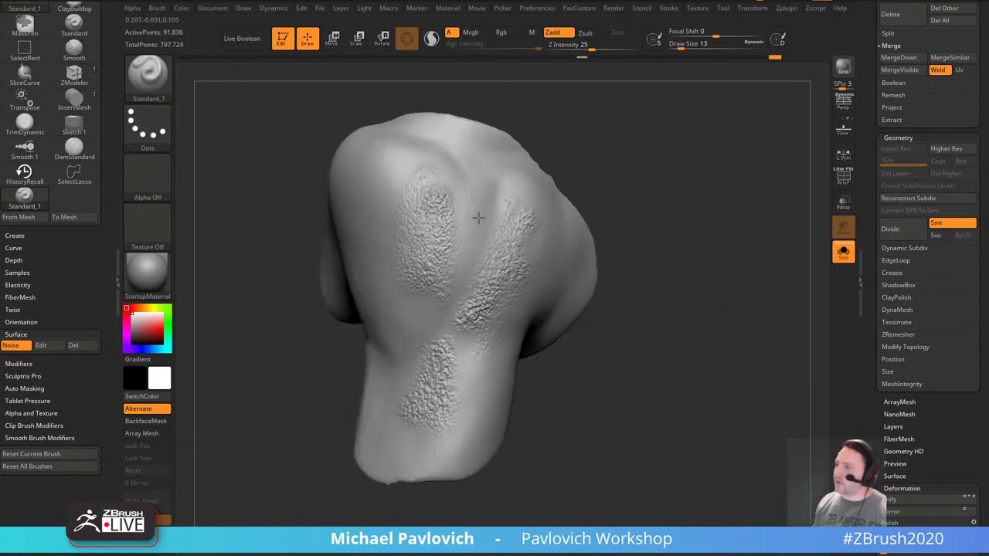
drag(462, 262, 445, 299)
mouse_move(665, 274)
mouse_down()
mouse_move(646, 250)
mouse_move(688, 262)
mouse_up()
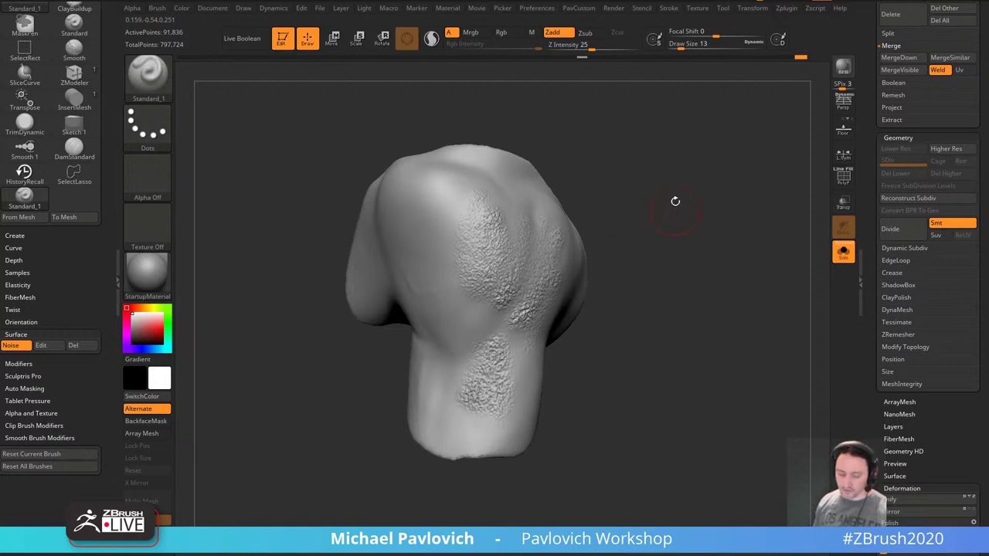
Switch to the DamStandard brush and set its draw size to 7.
key(b)
key(d)
key(s)
drag(636, 230, 673, 230)
key(s)
Try cutting a diagonal groove across the smooth part of the shoulder with DamStandard.
drag(460, 265, 453, 266)
drag(404, 292, 489, 197)
drag(489, 197, 419, 278)
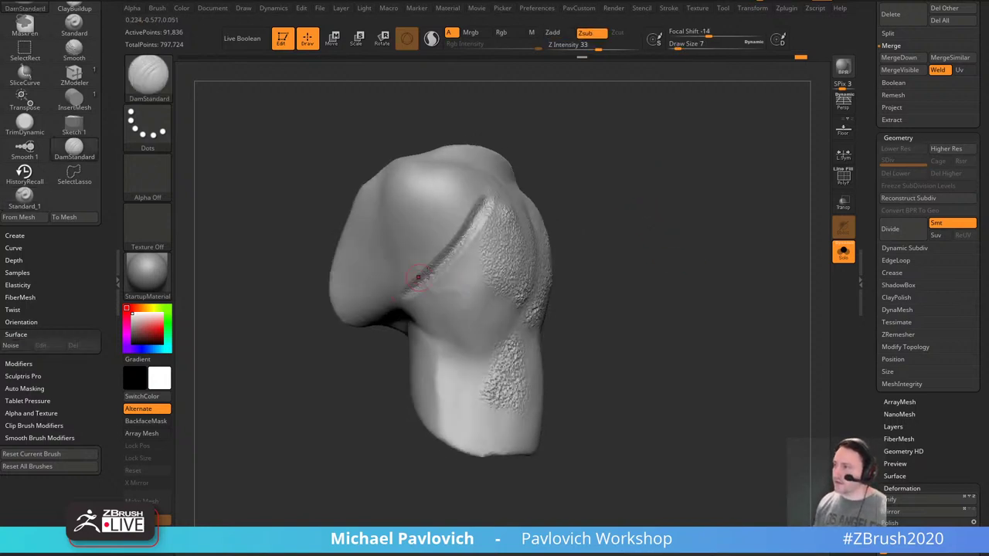
key(ctrl+z)
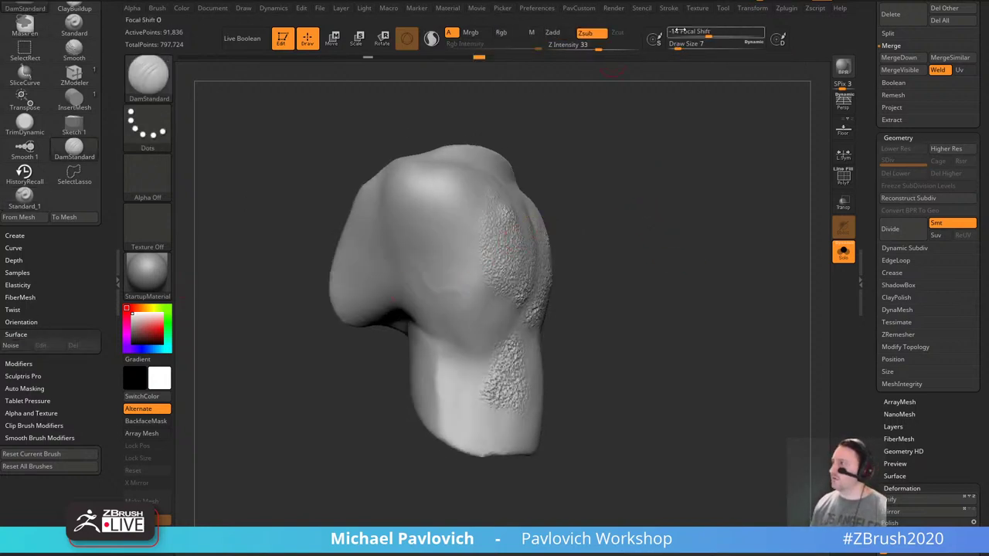
Raise the Brush Imperfection of DamStandard and try rough grooves down the shoulder, undoing each stroke.
click(669, 8)
alt+drag(633, 202, 645, 235)
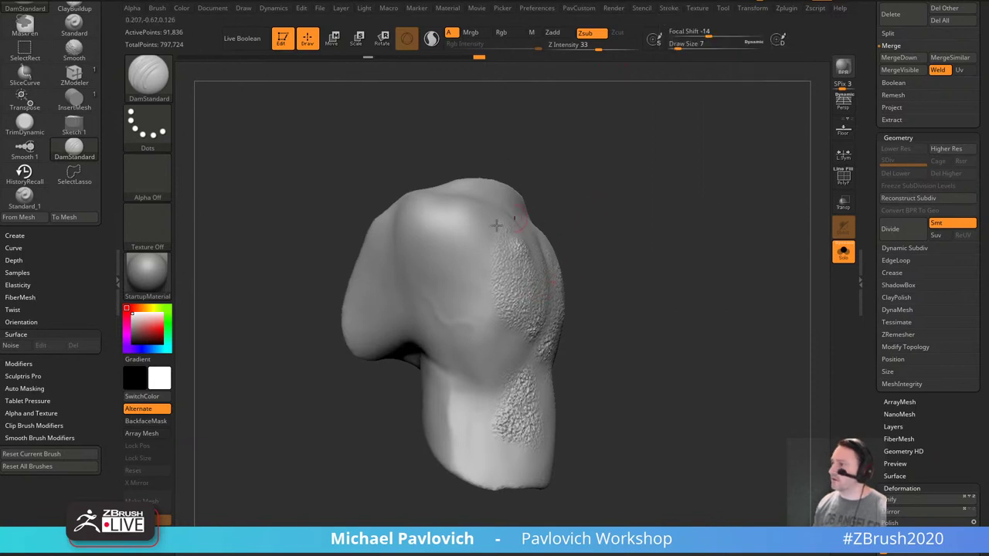
click(670, 8)
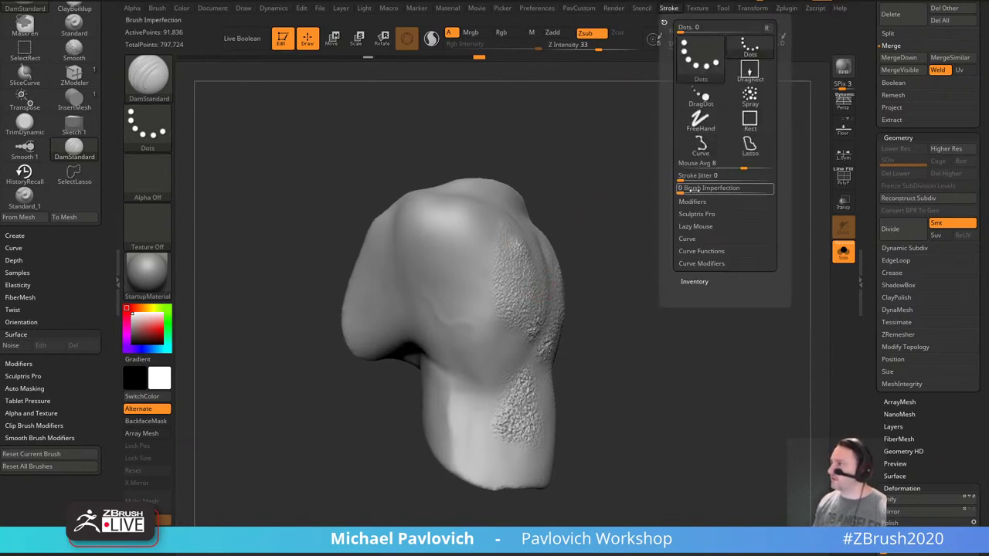
mouse_move(462, 207)
mouse_down()
mouse_move(449, 258)
mouse_move(473, 317)
mouse_up()
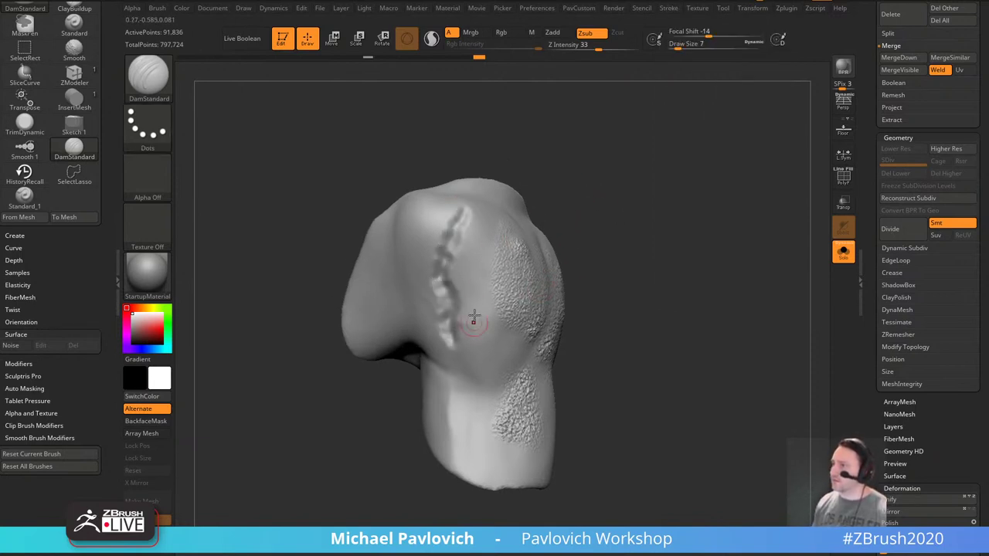
key(ctrl+z)
mouse_move(466, 221)
mouse_down()
mouse_move(433, 263)
mouse_move(444, 321)
mouse_move(450, 289)
mouse_up()
key(ctrl+z)
Set the DamStandard draw size to 6 and test another short groove on the shoulder, undoing the stroke.
key(s)
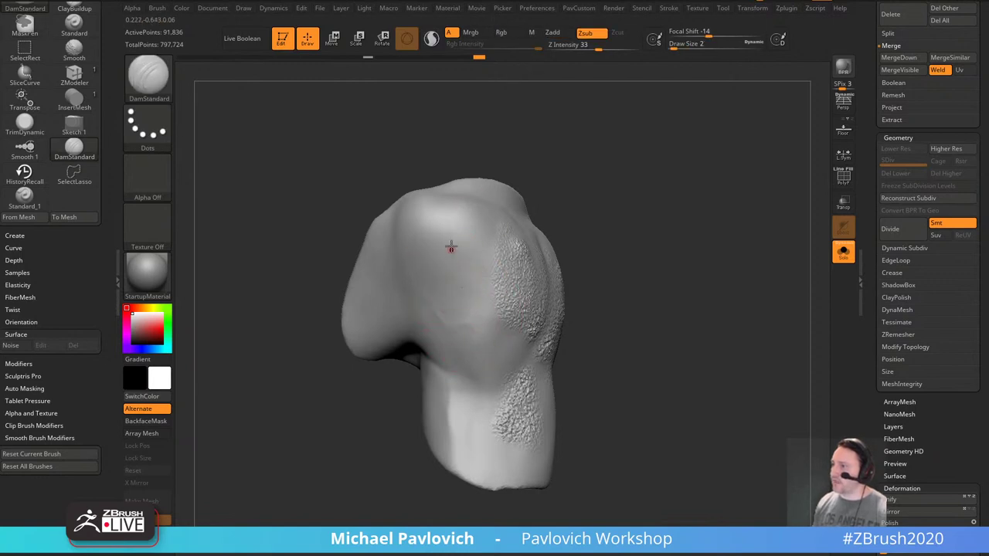
click(670, 8)
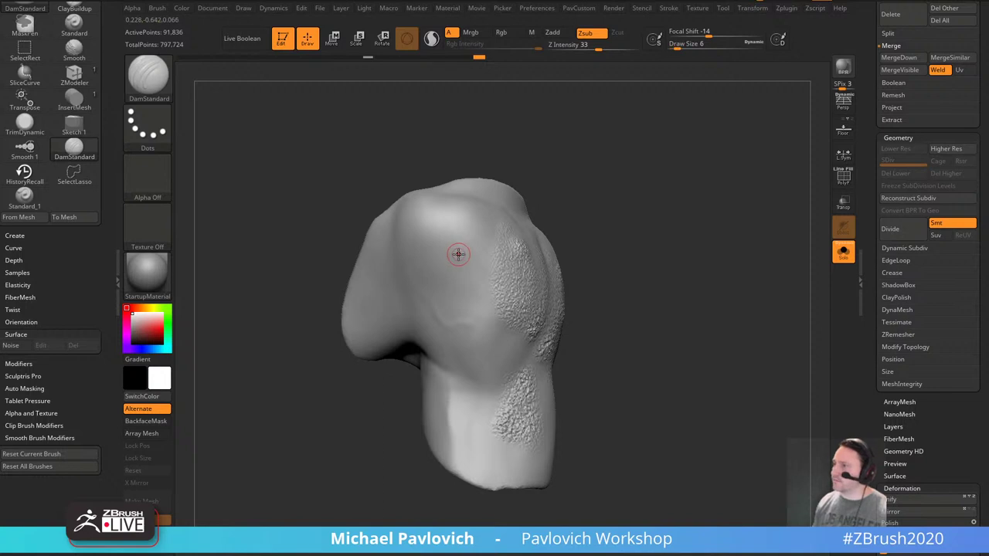
drag(437, 258, 452, 300)
key(ctrl+z)
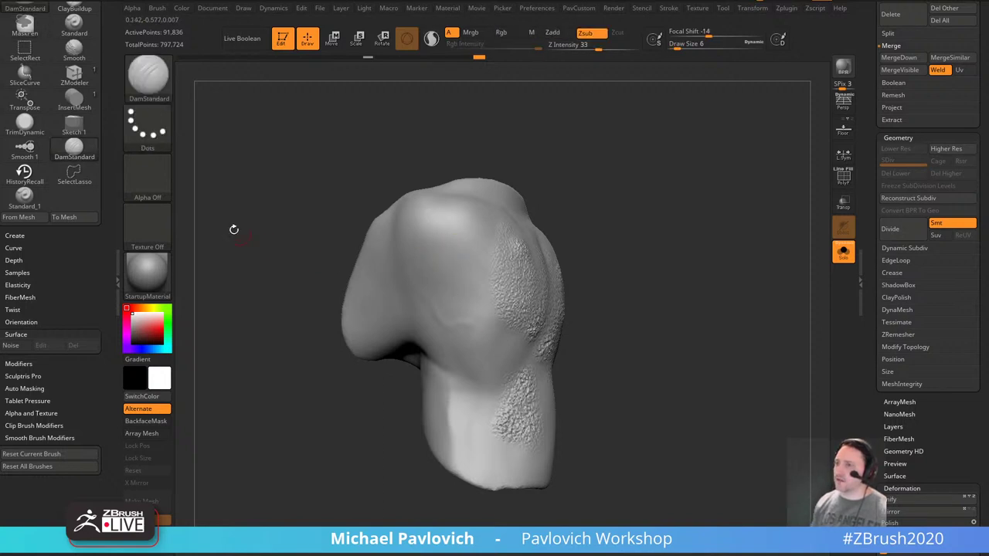
click(153, 7)
drag(157, 462, 157, 187)
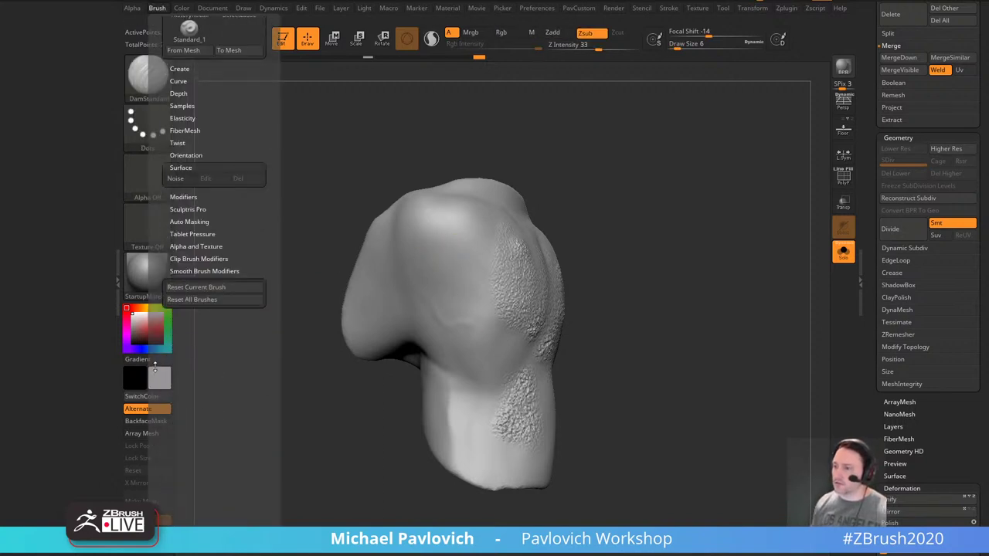
click(153, 23)
click(155, 7)
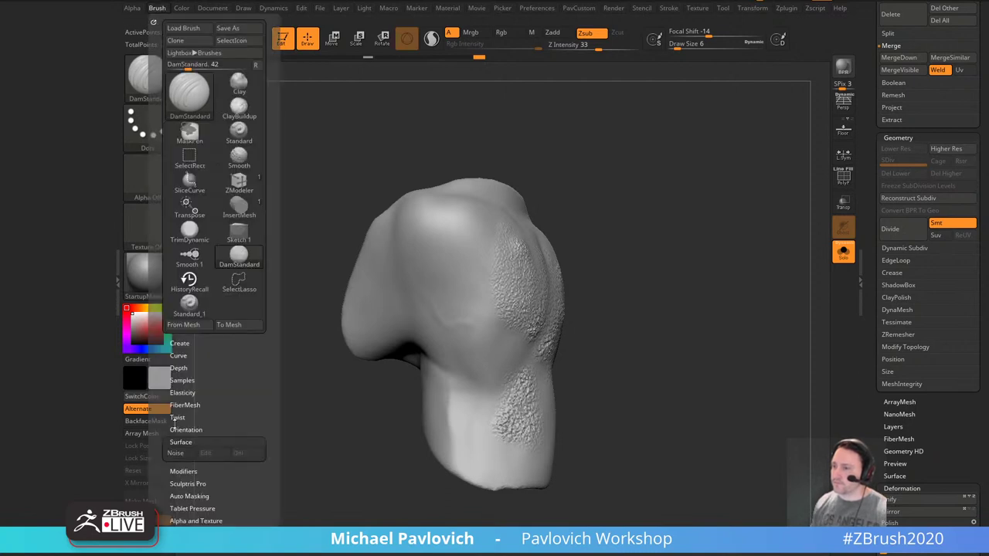
Switch to the DamStandard brush and cut a curved groove diagonally across the smooth side of the shoulder.
drag(175, 423, 175, 186)
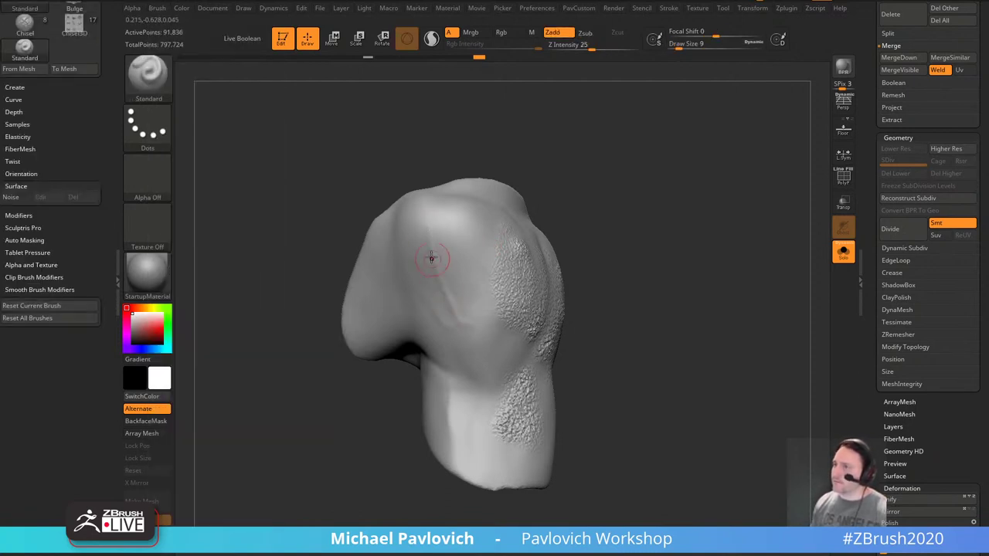
key(b)
key(d)
key(s)
mouse_move(425, 272)
mouse_down()
mouse_move(471, 352)
mouse_move(560, 344)
mouse_up()
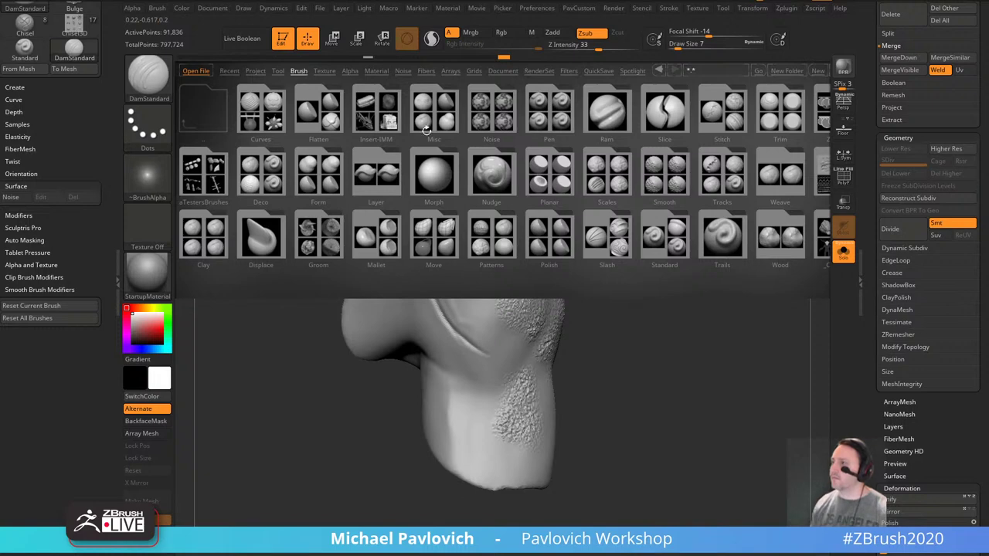
Load the Dam_Standard brush from the _Creature folder of the brush library and enlarge its draw size to 8.
drag(684, 196, 476, 194)
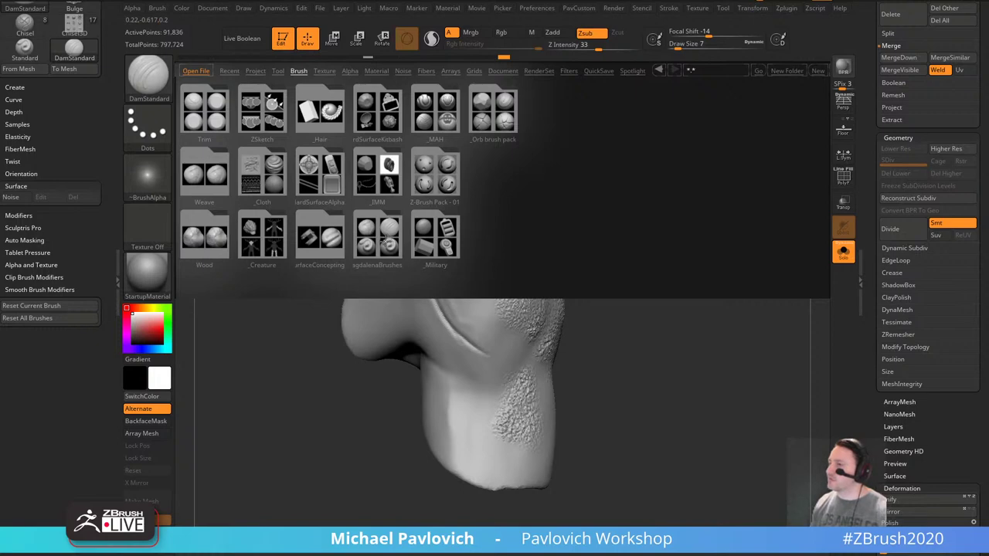
click(387, 242)
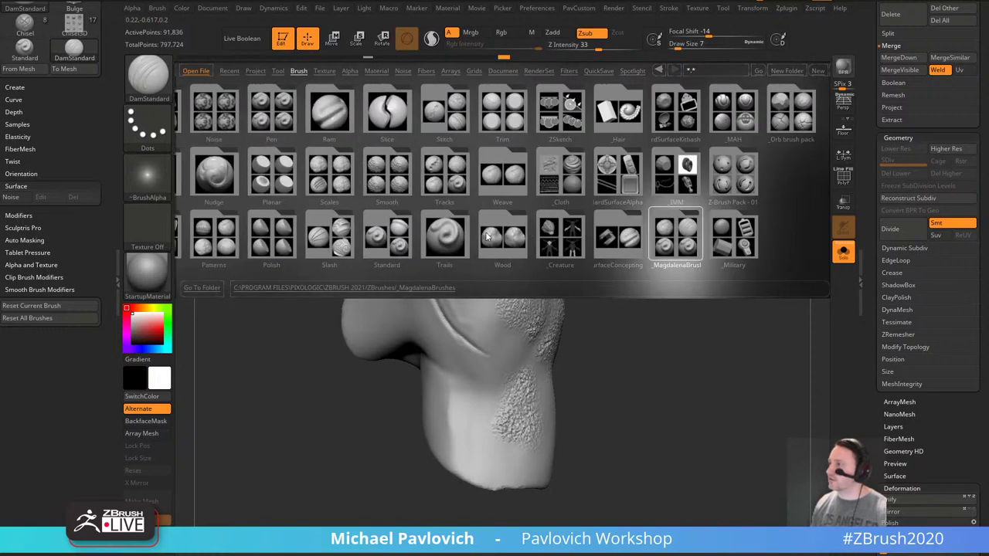
double_click(560, 242)
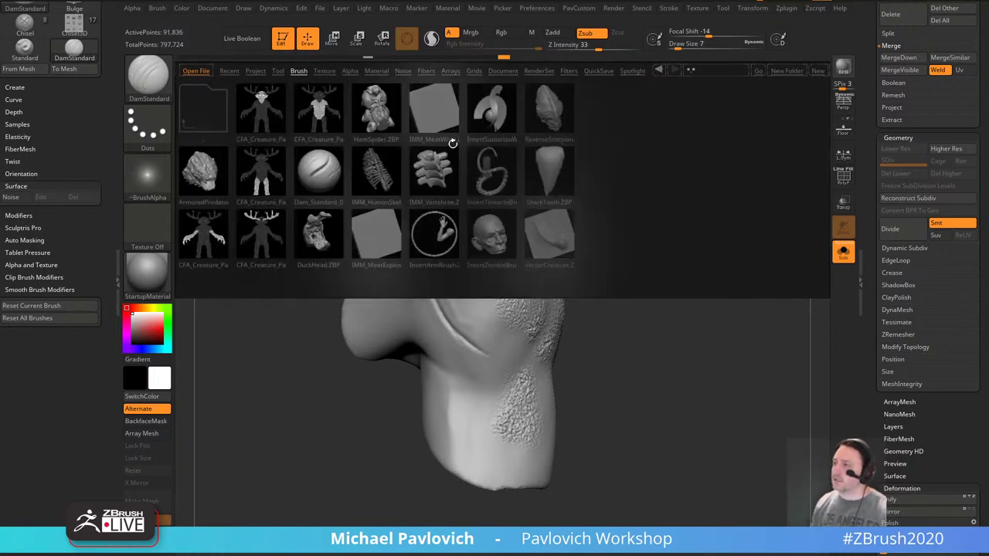
double_click(317, 176)
key(bracketright)
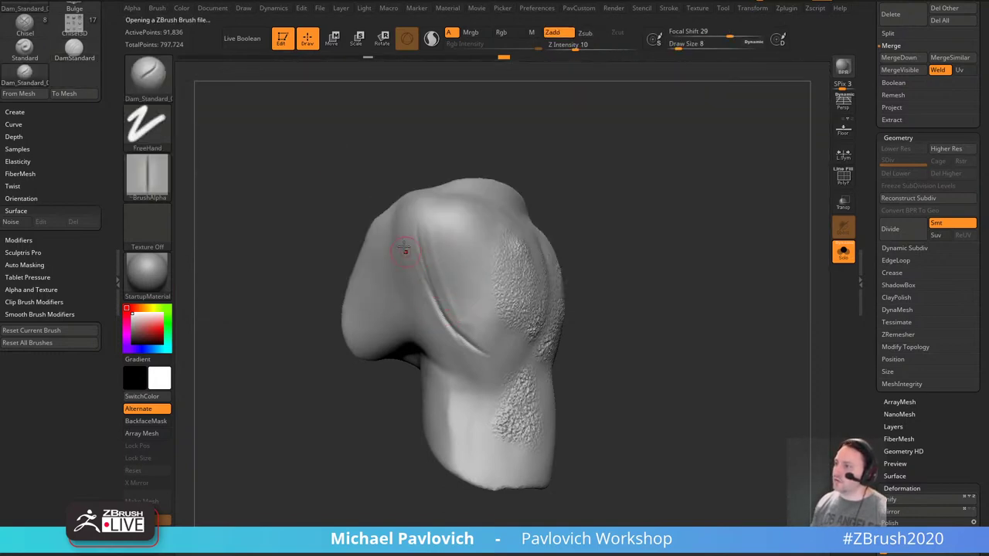
Set the draw size to 35 and sculpt long skin folds running down the shoulder and converging at the armpit.
alt+drag(573, 266, 561, 274)
key(s)
drag(451, 299, 466, 301)
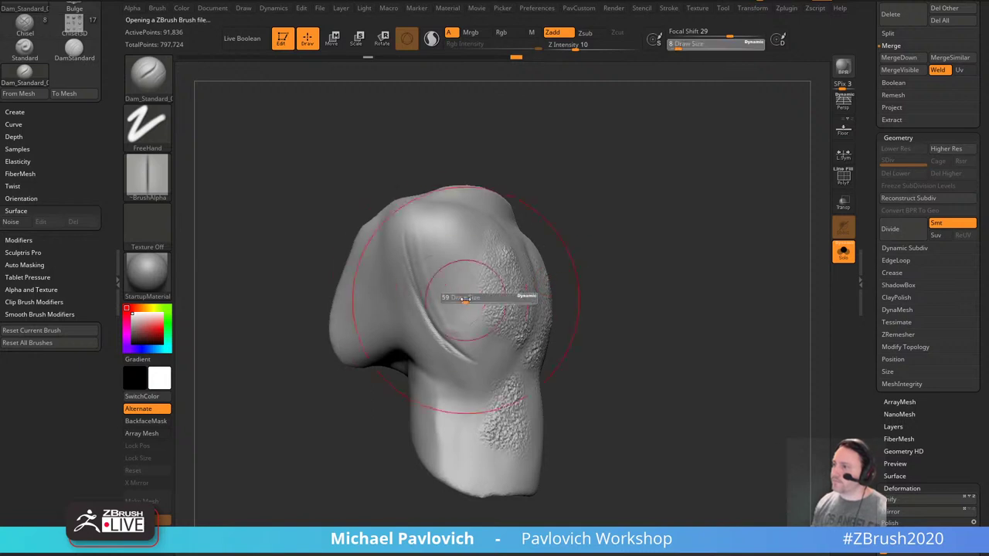
drag(386, 248, 479, 360)
key(s)
drag(453, 298, 479, 365)
mouse_move(423, 221)
mouse_down()
mouse_move(442, 315)
mouse_move(482, 364)
mouse_up()
drag(430, 224, 484, 357)
drag(379, 291, 475, 361)
drag(416, 377, 499, 371)
drag(443, 399, 490, 382)
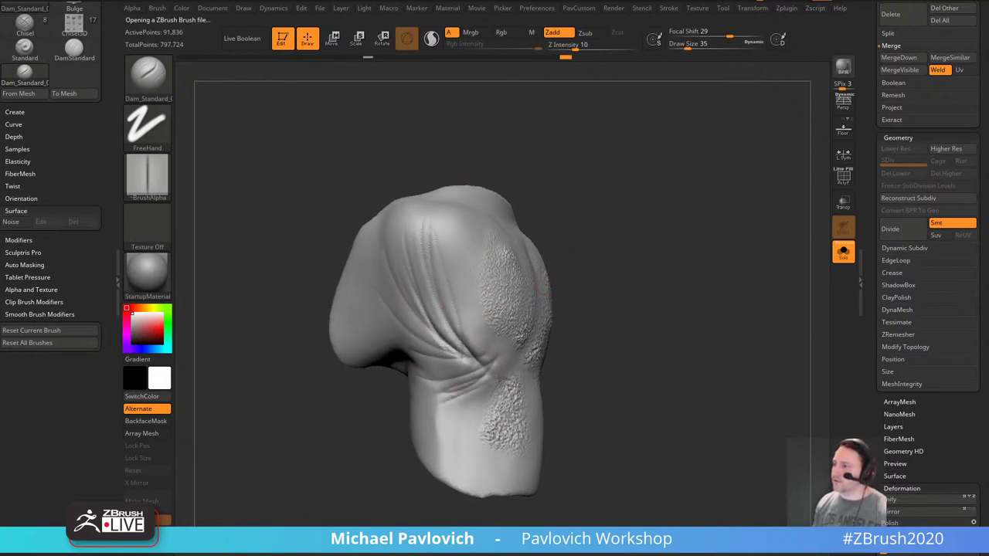
Sculpt crossing creases below the armpit and down the upper arm stump.
alt+right_drag(468, 372, 470, 329)
mouse_move(425, 352)
mouse_down()
mouse_move(478, 357)
mouse_move(485, 385)
mouse_up()
mouse_move(416, 385)
mouse_down()
mouse_move(495, 416)
mouse_move(493, 435)
mouse_up()
drag(440, 433, 499, 448)
drag(570, 376, 533, 385)
drag(444, 335, 506, 355)
drag(431, 357, 498, 333)
Deepen the creases at the armpit and extend the folds across the smooth chest side of the shoulder.
drag(615, 270, 651, 274)
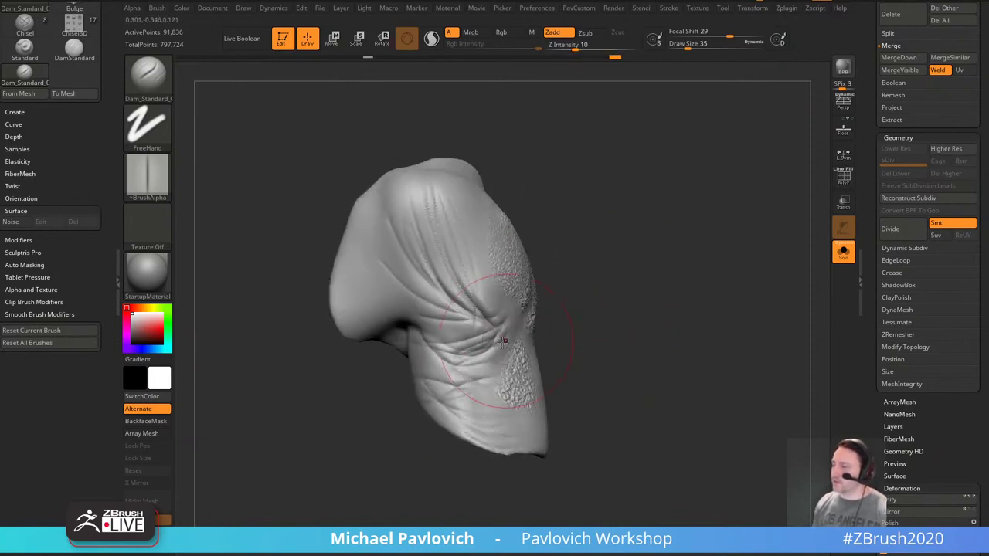
drag(461, 354, 506, 339)
drag(598, 329, 569, 330)
drag(464, 370, 530, 348)
drag(431, 371, 486, 349)
drag(599, 330, 356, 274)
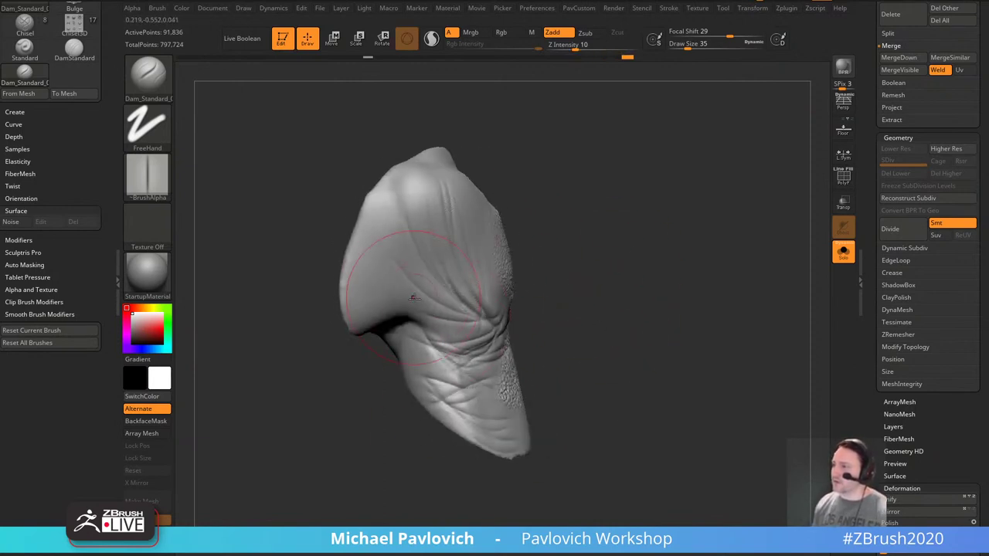
drag(582, 292, 357, 240)
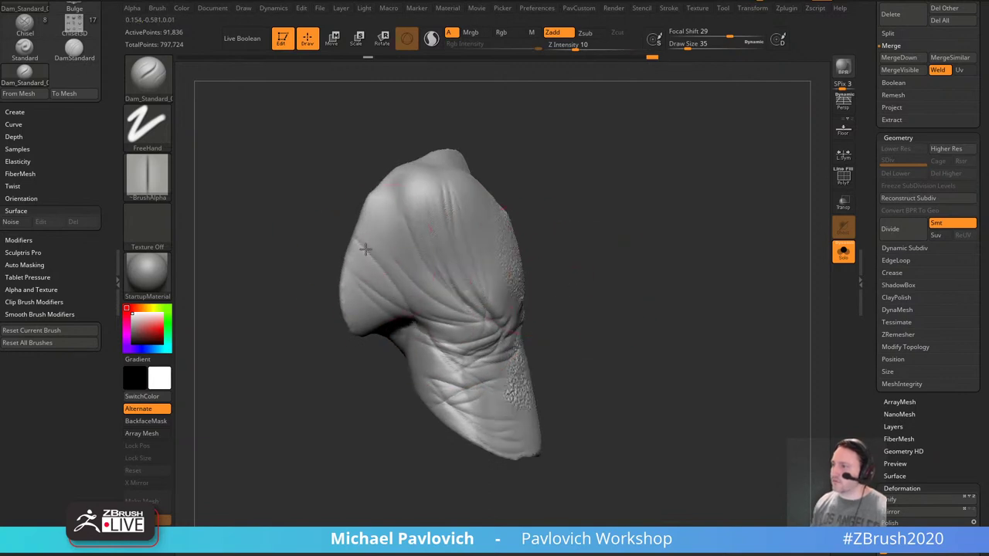
drag(607, 266, 570, 254)
Set the draw size to 7 and run the Enhance Details macro on the shoulder.
mouse_move(664, 288)
mouse_down()
mouse_move(636, 289)
mouse_move(649, 234)
mouse_move(638, 287)
mouse_move(657, 258)
mouse_up()
key(s)
mouse_move(657, 258)
mouse_down()
mouse_move(640, 272)
mouse_move(653, 250)
mouse_move(599, 282)
mouse_up()
key(s)
drag(600, 283, 589, 295)
click(393, 9)
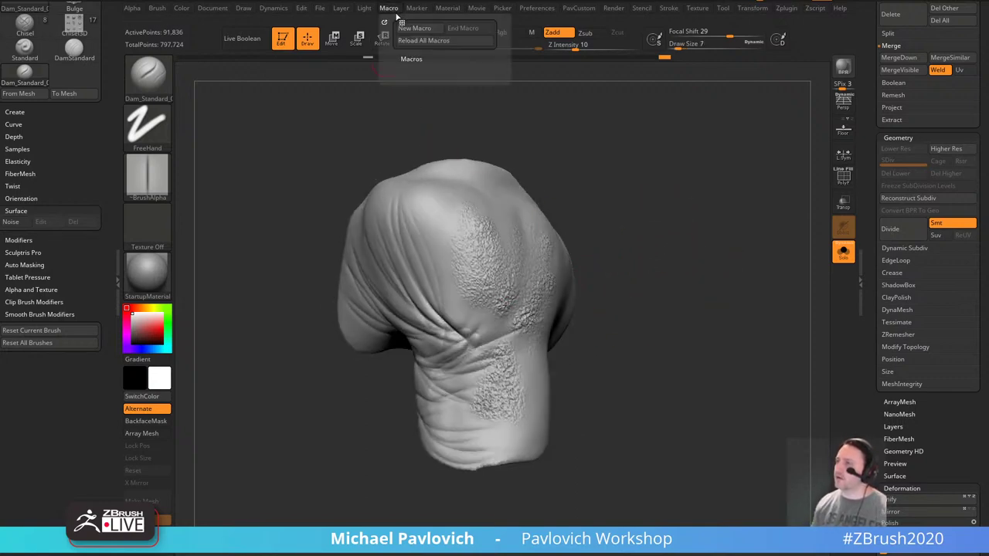
click(417, 68)
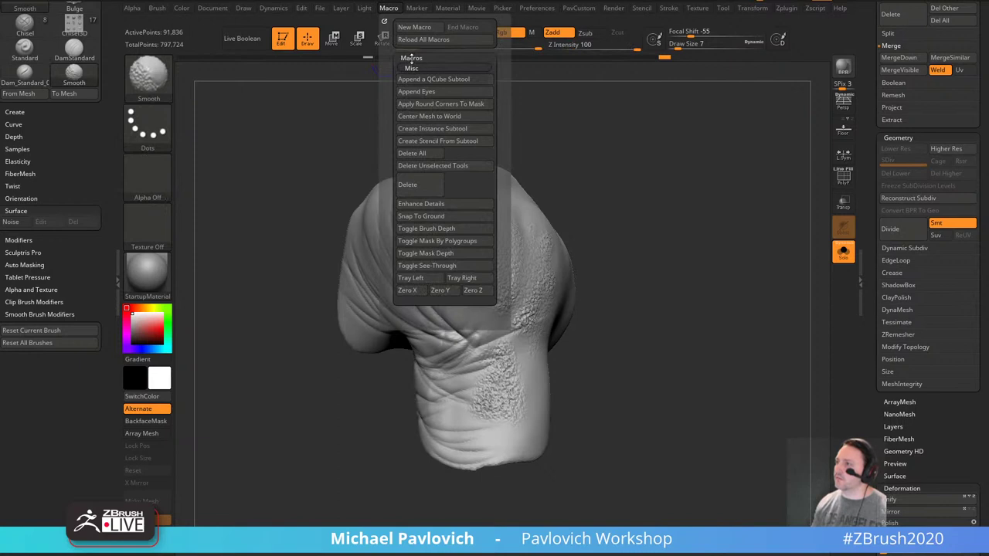
click(432, 204)
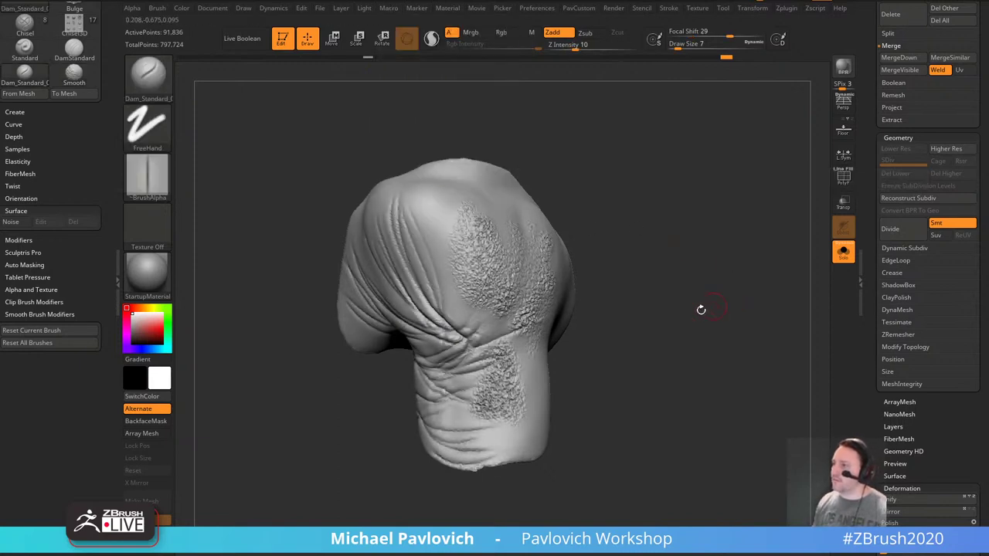
Open the Layers settings and raise the Original layer's intensity to 5.
drag(871, 311, 866, 225)
shift+click(894, 281)
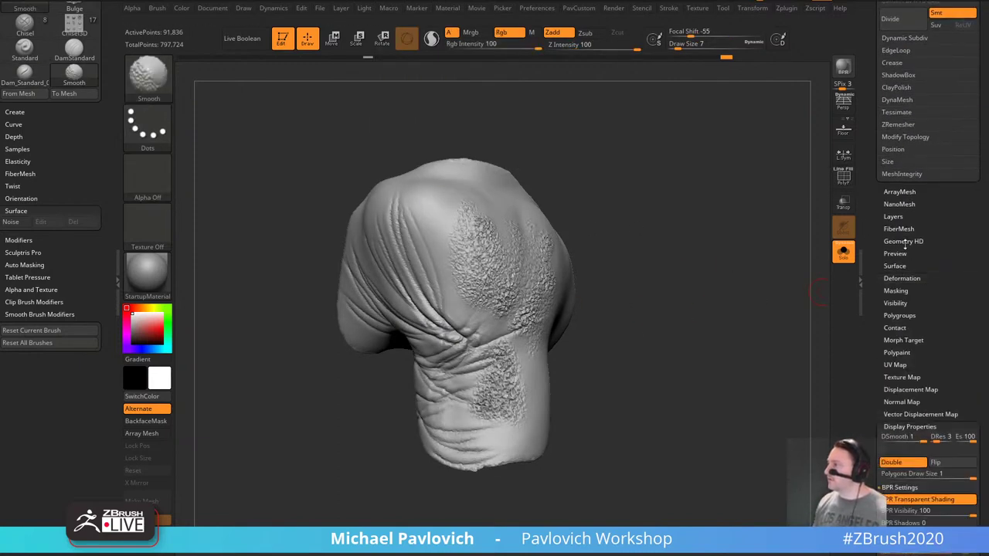
click(893, 217)
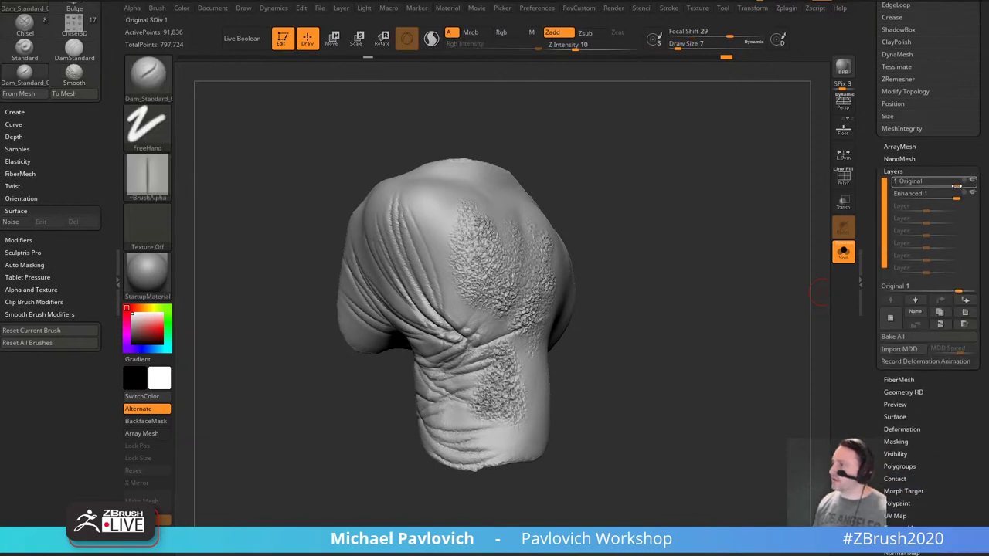
drag(958, 187, 958, 187)
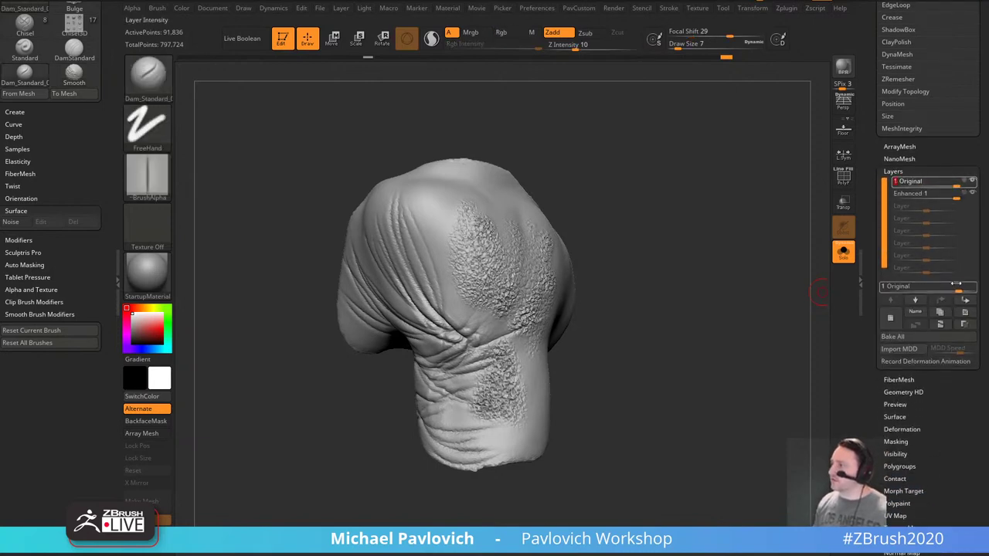
mouse_move(957, 288)
mouse_down()
mouse_move(965, 289)
mouse_move(893, 288)
mouse_move(976, 289)
mouse_up()
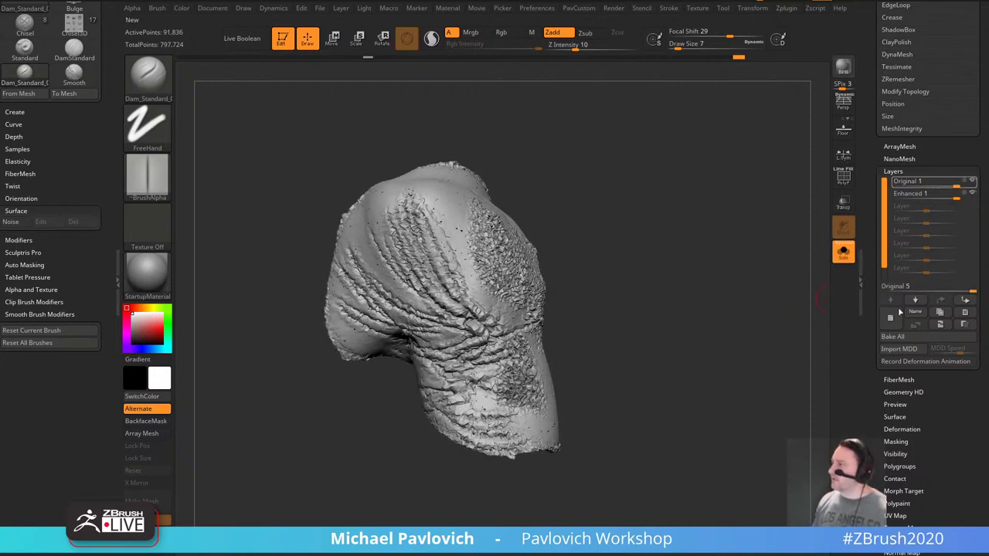
Delete the Original layer, then try deleting the Enhanced layer too and undo that second deletion.
click(965, 312)
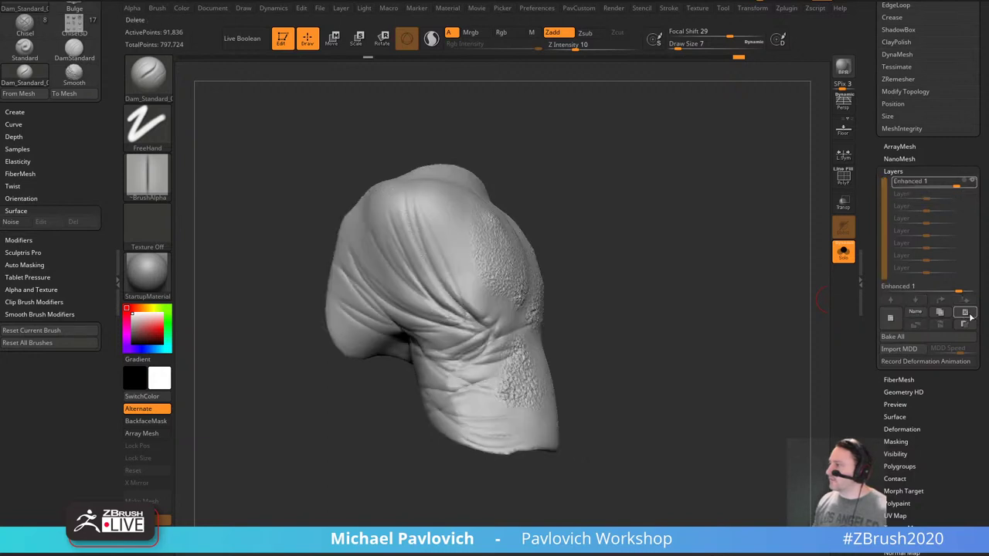
click(965, 312)
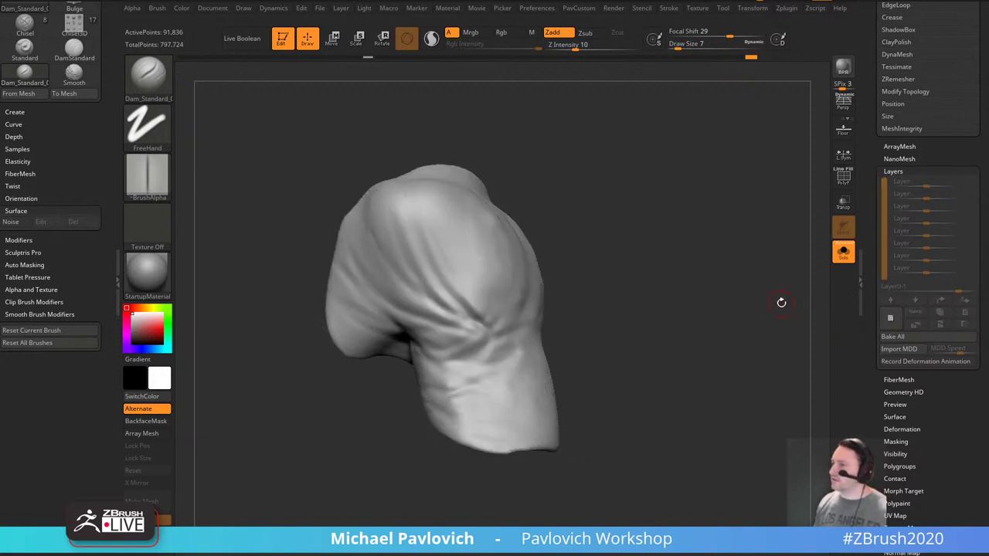
key(ctrl+z)
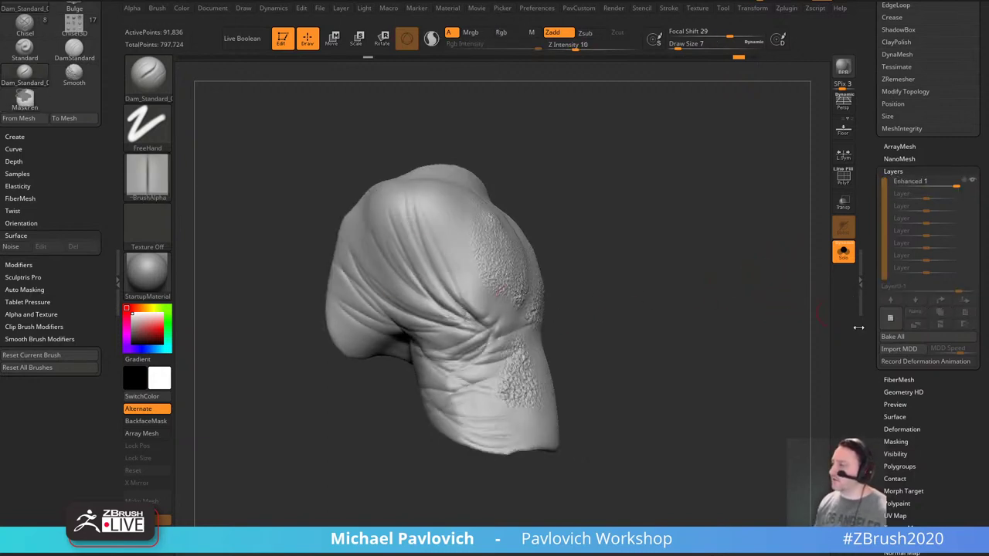
Open the Deformation settings, try an intensity of about -0.1 on the Enhanced layer, and undo the change.
drag(871, 339, 875, 184)
shift+click(899, 230)
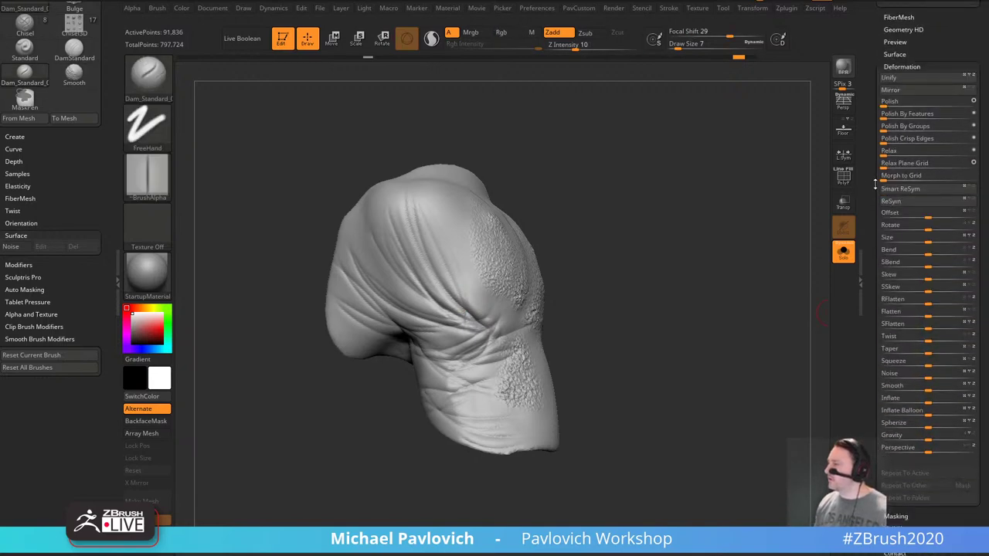
drag(875, 262, 880, 352)
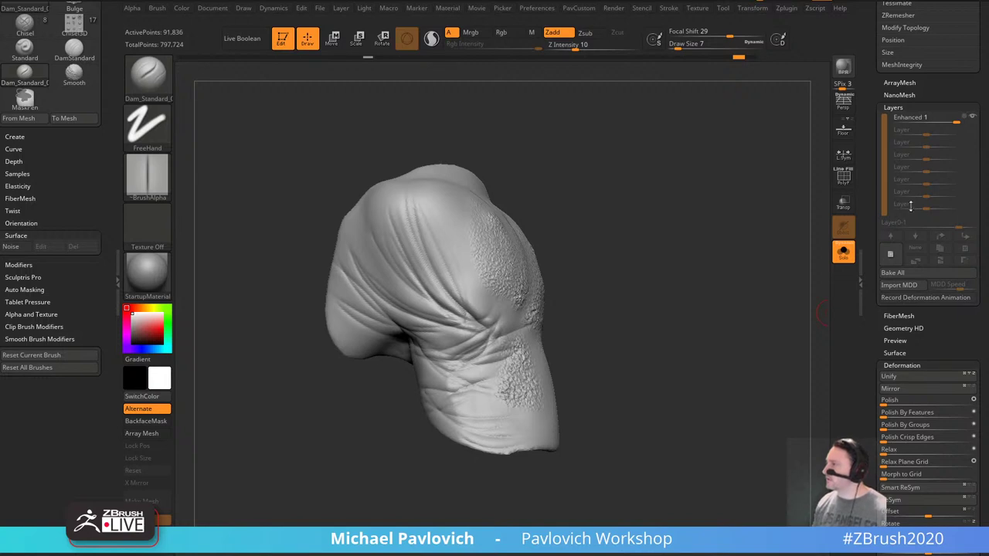
drag(956, 118, 943, 131)
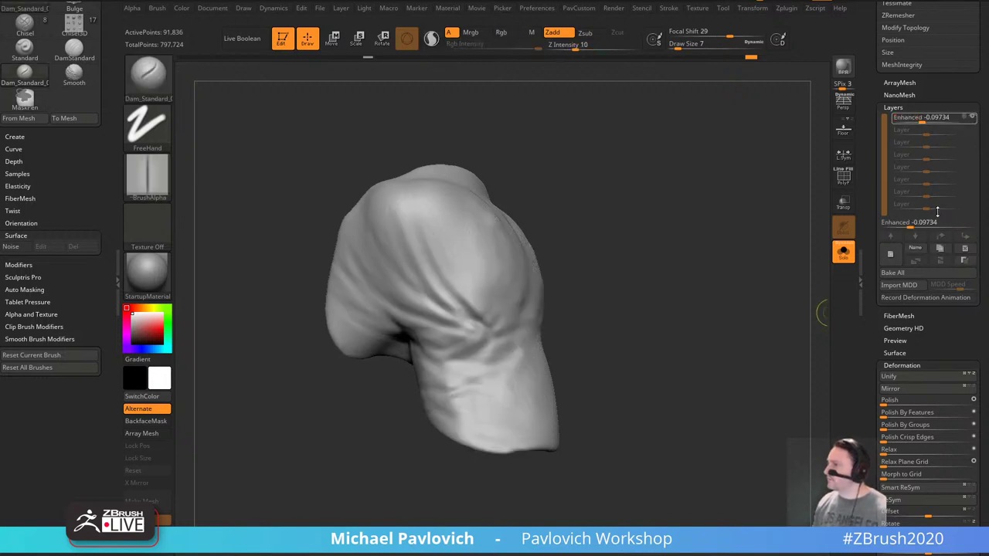
drag(776, 210, 753, 216)
key(ctrl+z)
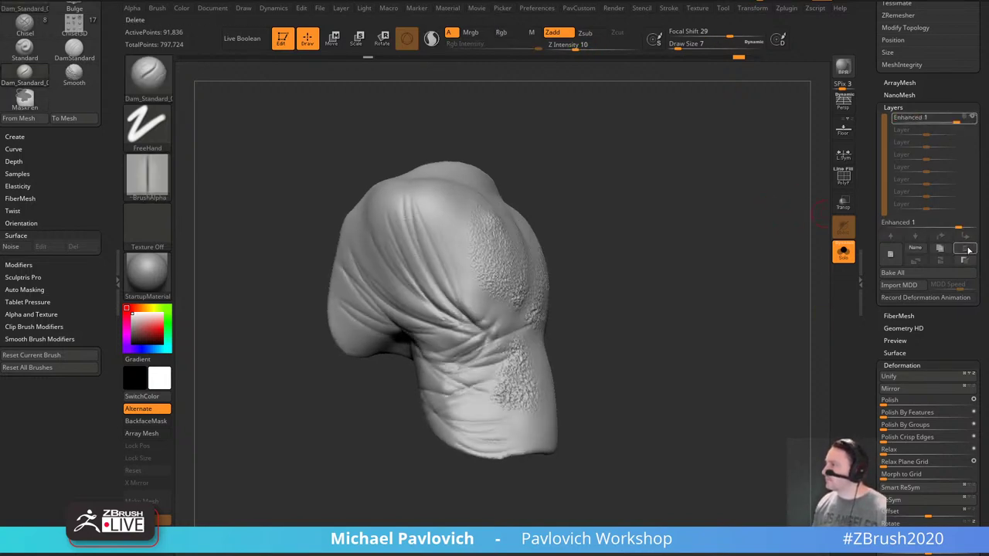
Try deleting the Enhanced layer, inspect the shoulder and the Deformation options, and undo the deletion.
click(964, 248)
scroll(886, 263, down, 10)
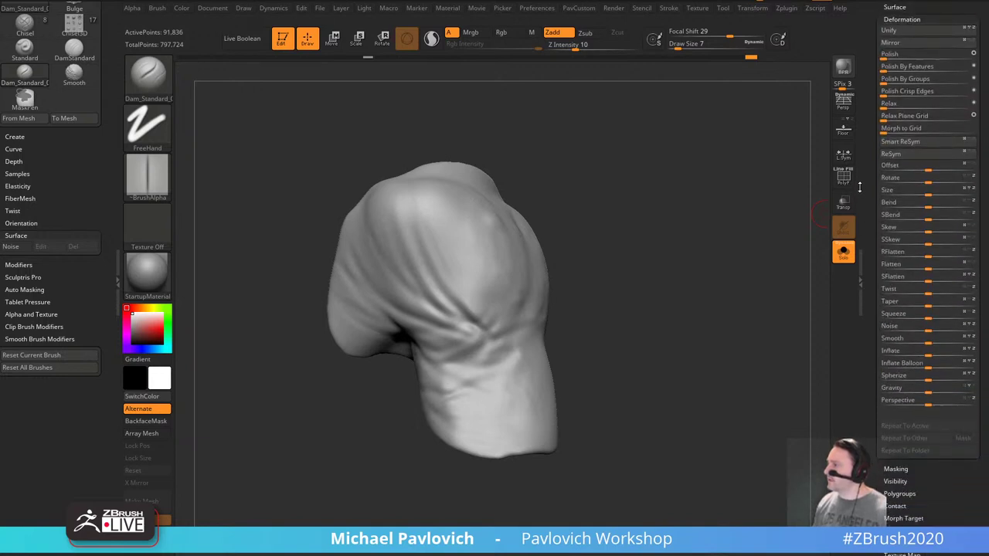
scroll(878, 255, up, 6)
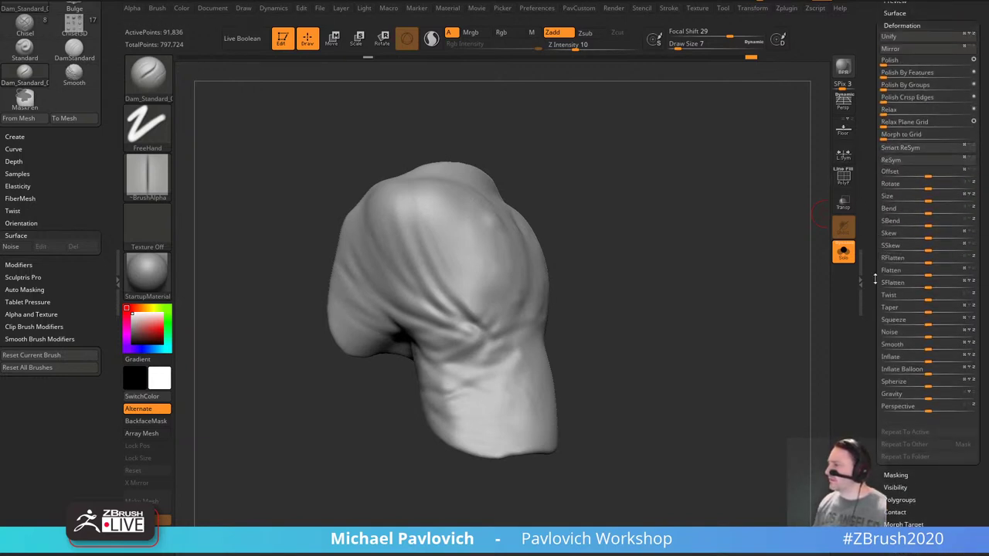
drag(795, 262, 796, 267)
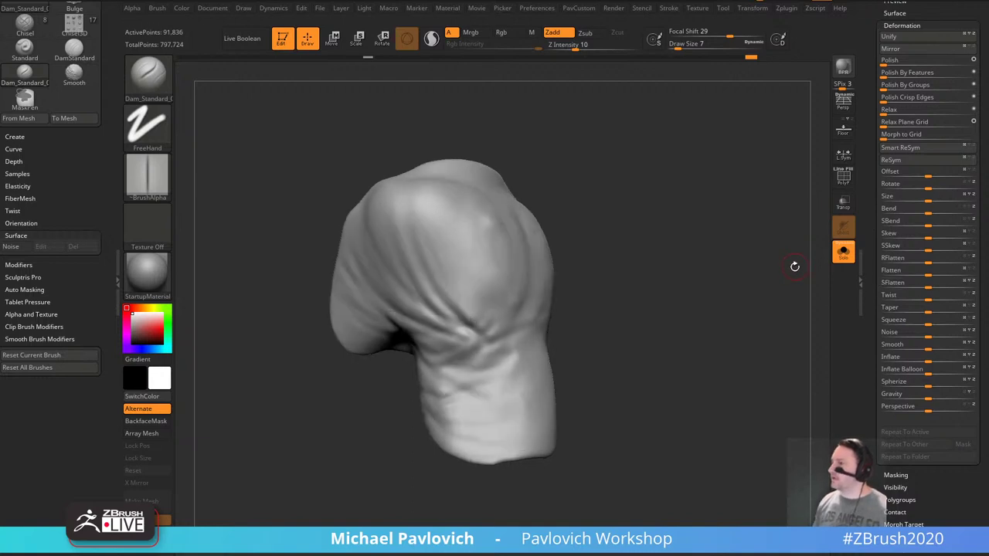
drag(797, 159, 798, 167)
drag(872, 161, 871, 244)
key(ctrl+z)
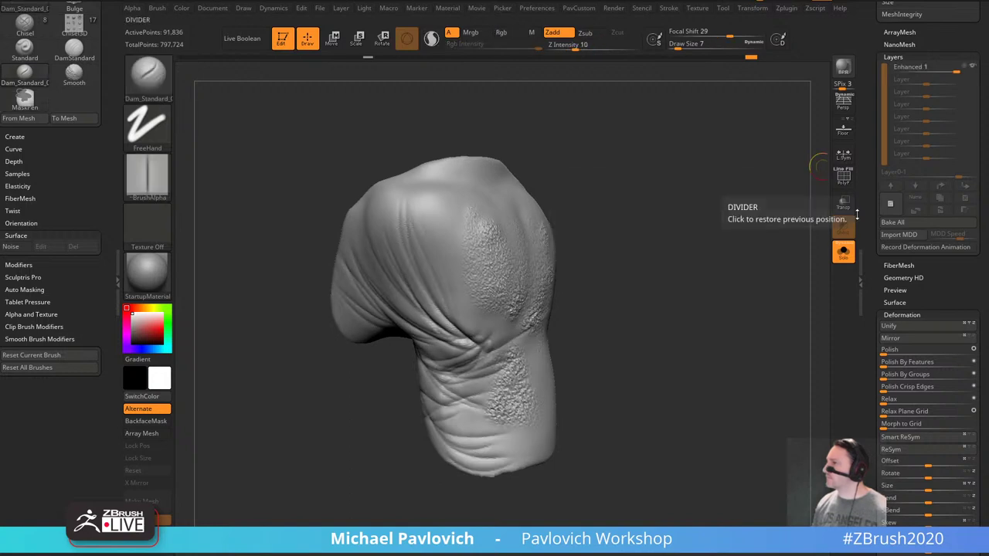
Bake all layers into the shoulder mesh and view the result from the side.
click(900, 222)
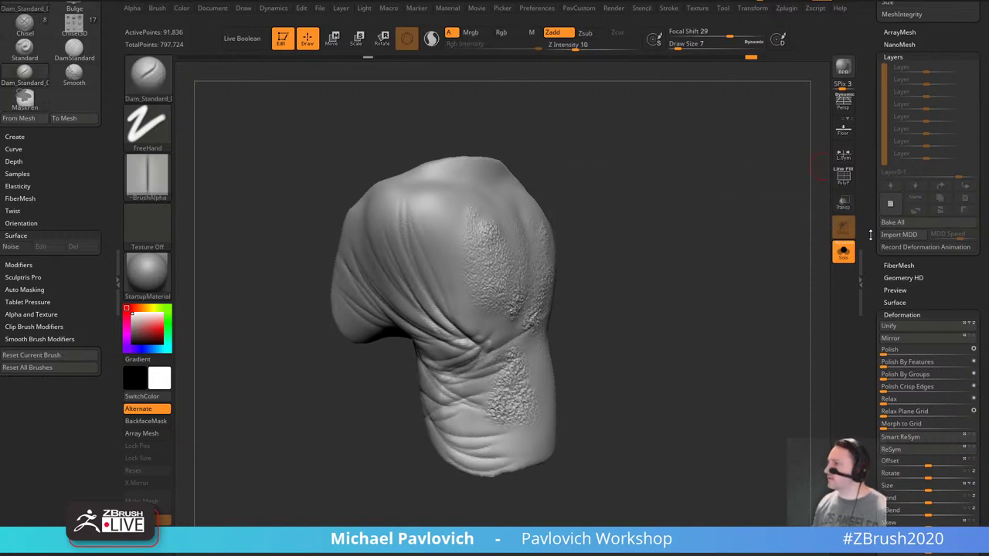
scroll(920, 231, down, 5)
drag(750, 223, 771, 183)
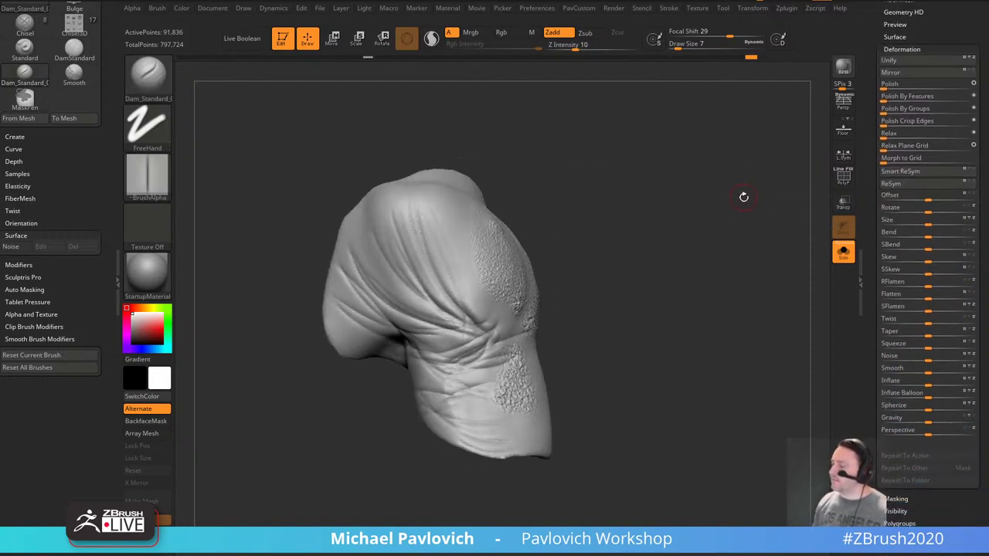
Add a new layer and soften the shoulder's surface detail with the Smooth deformation.
scroll(867, 274, up, 5)
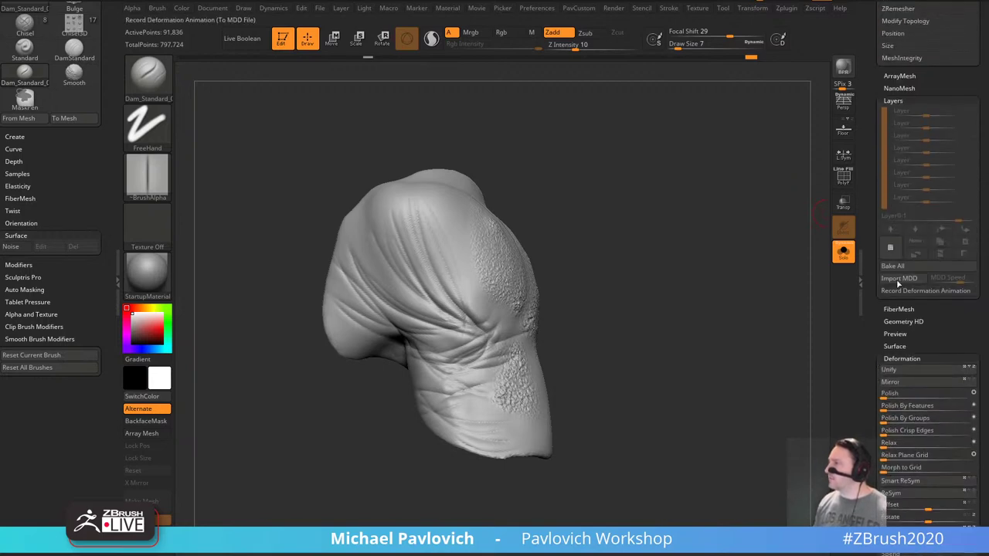
scroll(872, 293, down, 6)
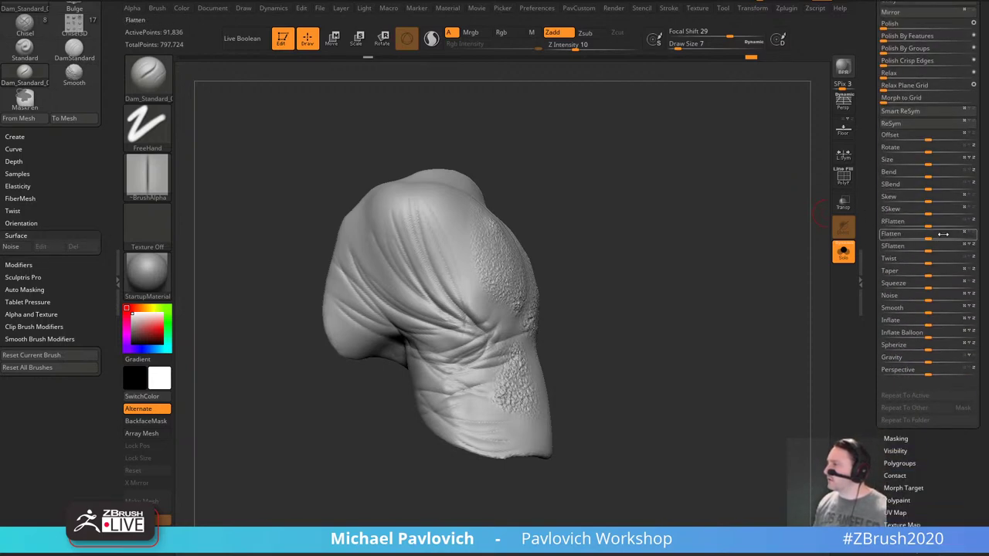
click(940, 310)
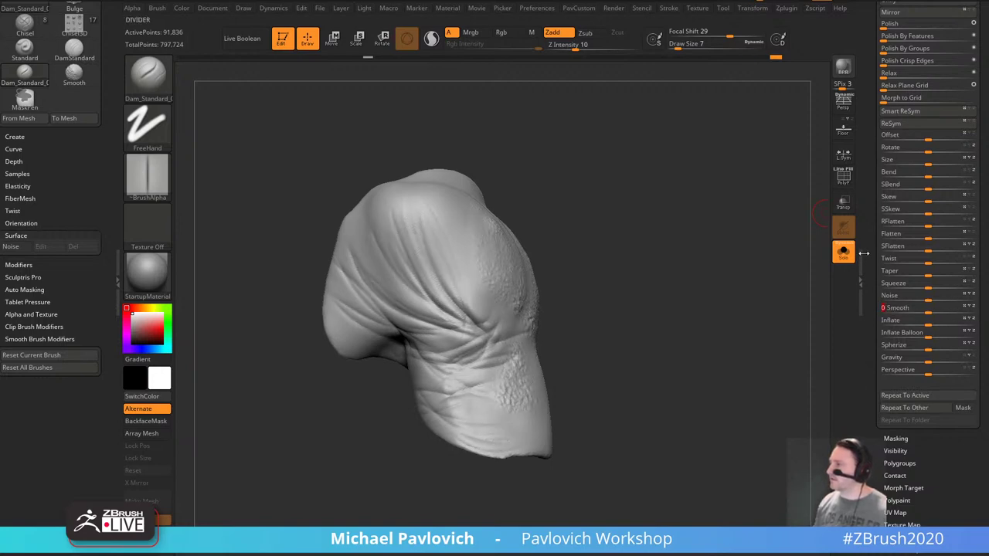
scroll(927, 255, up, 10)
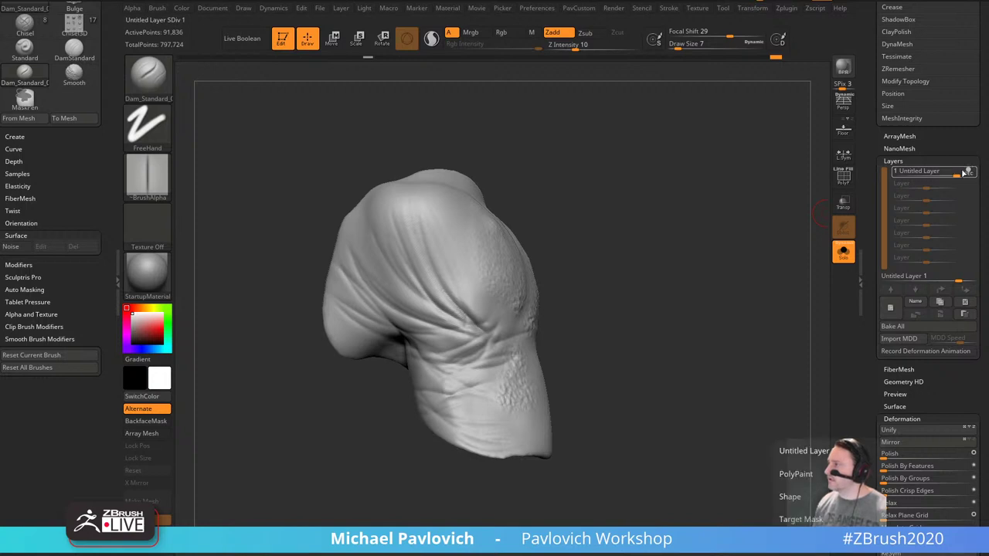
Stop recording on the layer, set its intensity to about -1.15, and inspect the shoulder's surface detail.
click(968, 171)
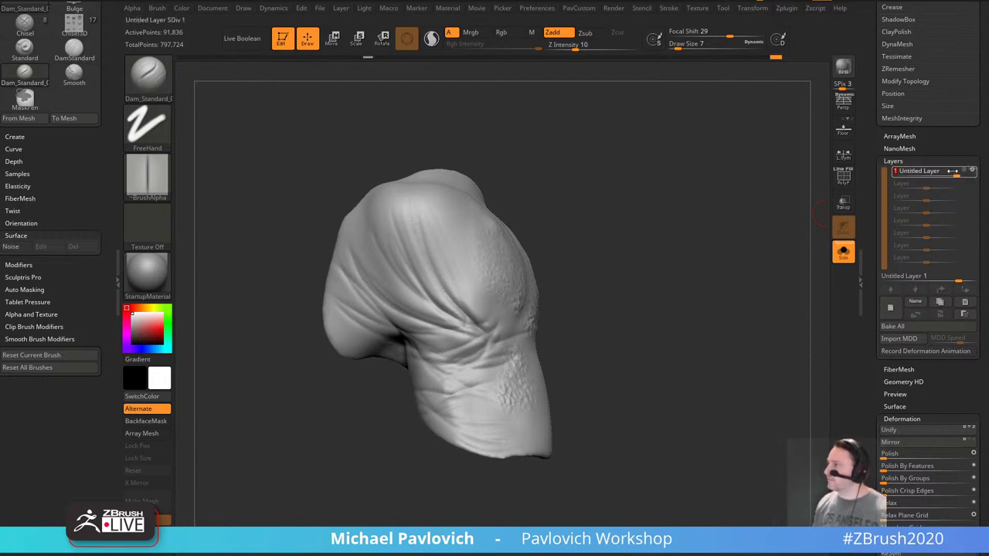
drag(956, 176, 893, 190)
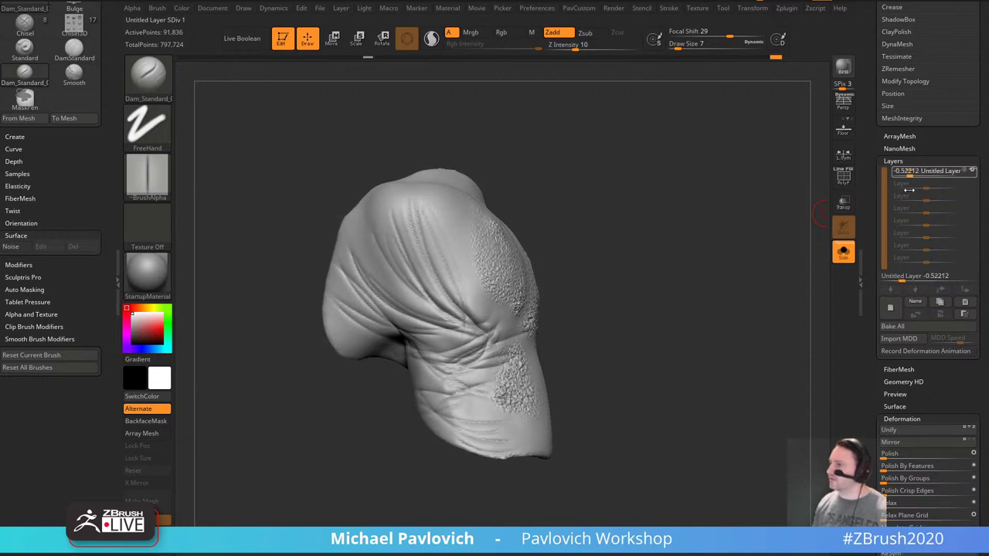
mouse_move(897, 279)
mouse_down()
mouse_move(913, 276)
mouse_move(729, 307)
mouse_move(552, 312)
mouse_up()
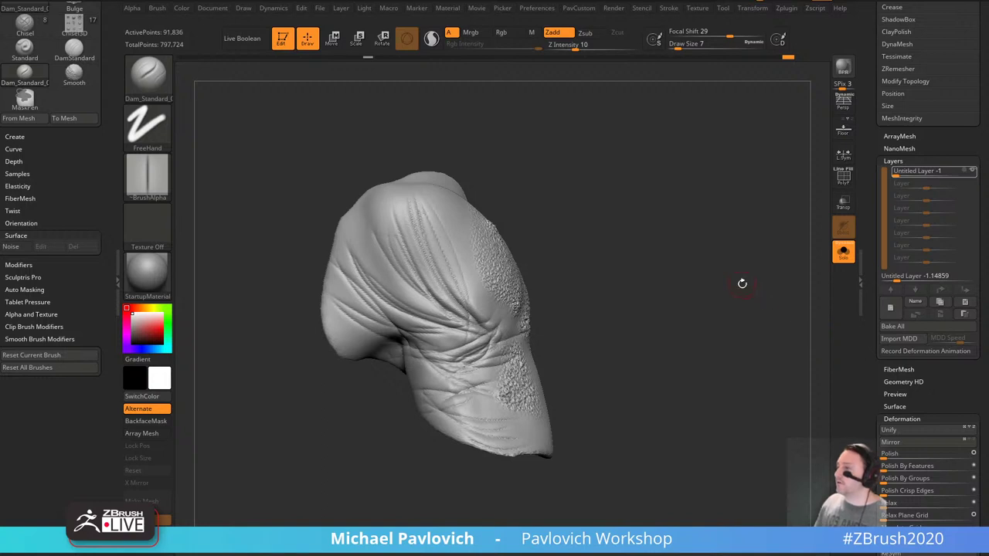
drag(741, 284, 736, 280)
drag(646, 207, 773, 230)
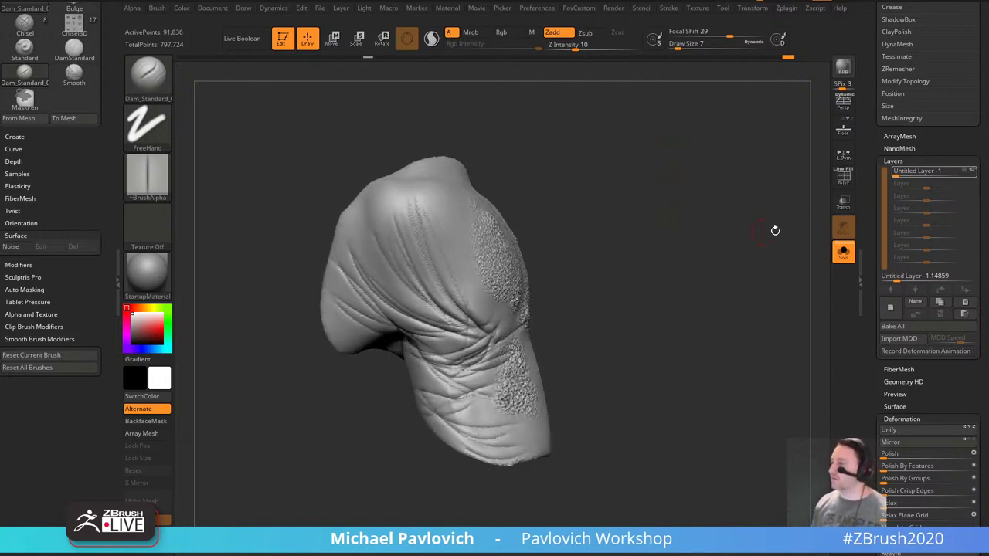
click(843, 252)
click(843, 251)
drag(792, 283, 783, 276)
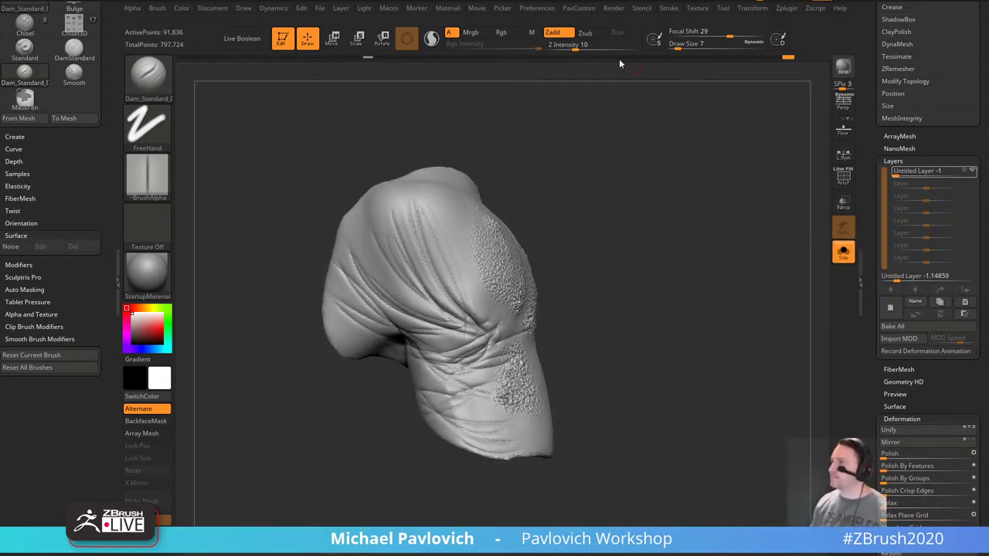
Roll the undo history back to the full torso, exit Solo mode, and show polygroups in a front view.
mouse_move(779, 62)
mouse_down()
mouse_move(311, 85)
mouse_move(352, 82)
mouse_up()
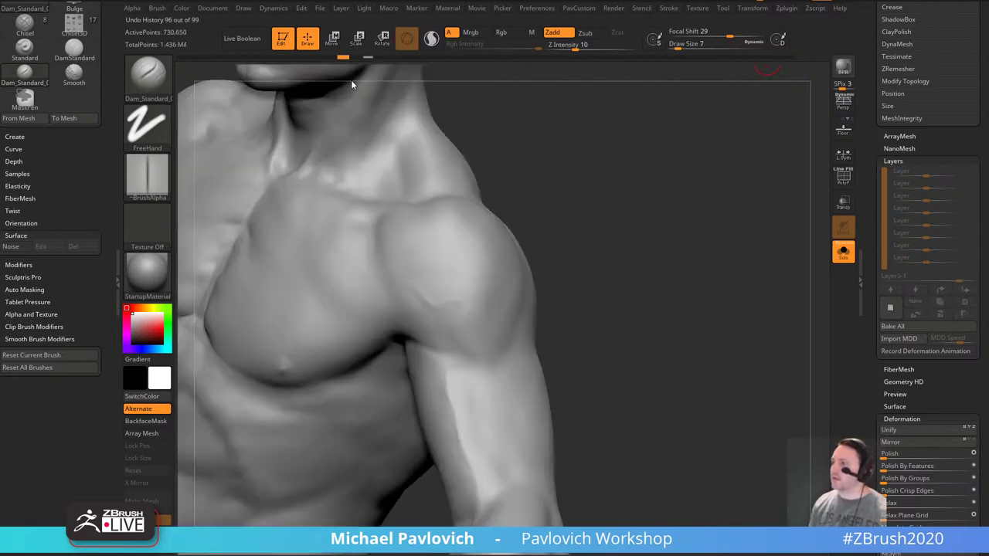
click(844, 251)
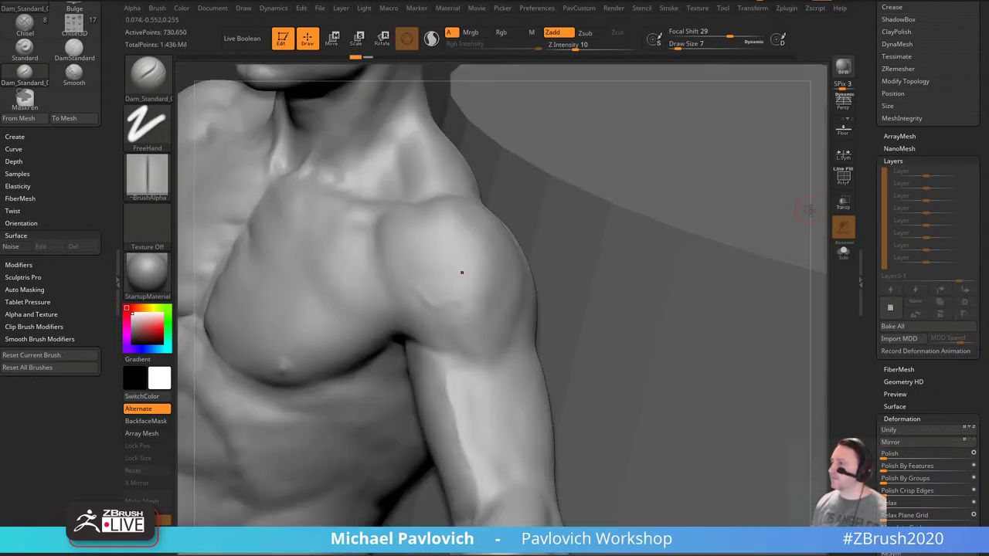
drag(801, 209, 827, 161)
click(843, 177)
shift+drag(750, 146, 734, 203)
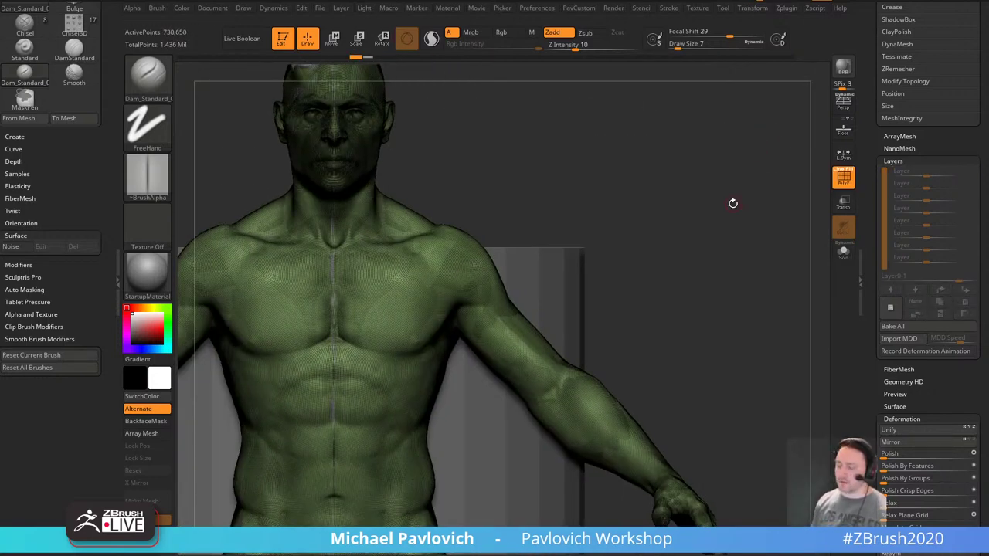
Slice around the shoulder and upper arm with SliceCurve and split that section into its own subtool.
ctrl+shift+click(148, 78)
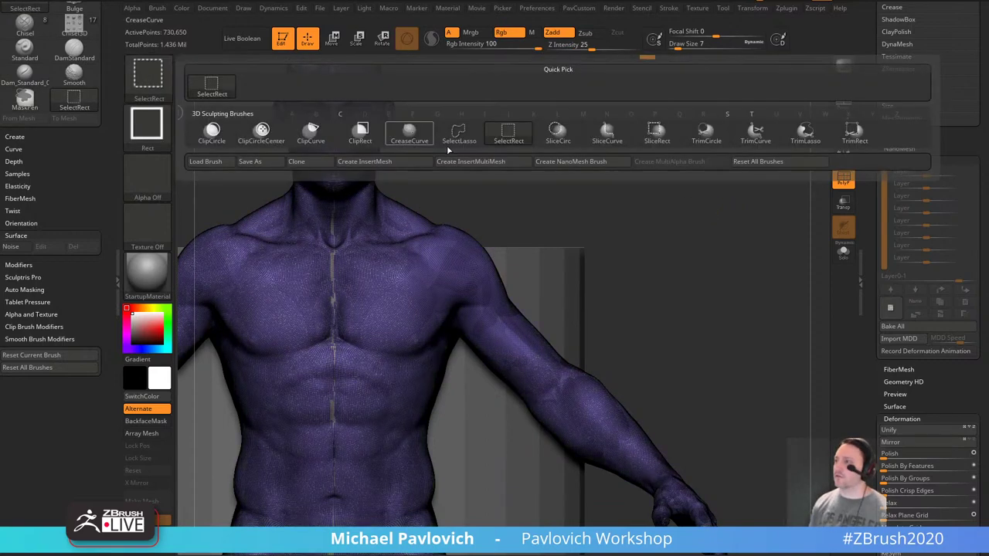
click(608, 135)
mouse_move(430, 153)
ctrl+shift+mouse_down()
mouse_move(412, 255)
mouse_move(572, 368)
mouse_move(680, 311)
ctrl+shift+mouse_up()
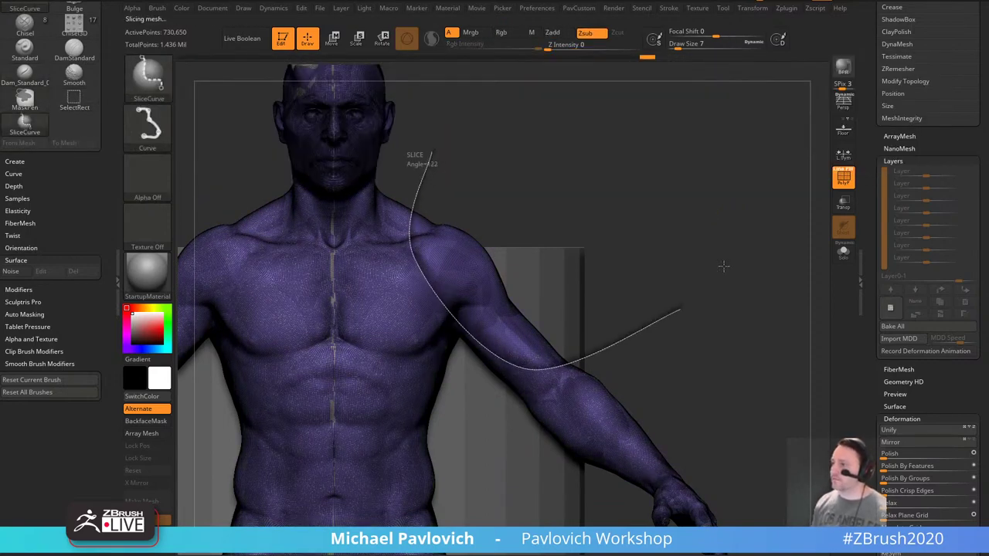
drag(747, 219, 749, 227)
key(space)
click(723, 178)
DynaMesh the shoulder section at a resolution of 1576 and isolate it in Solo mode with polyframe hidden.
key(space)
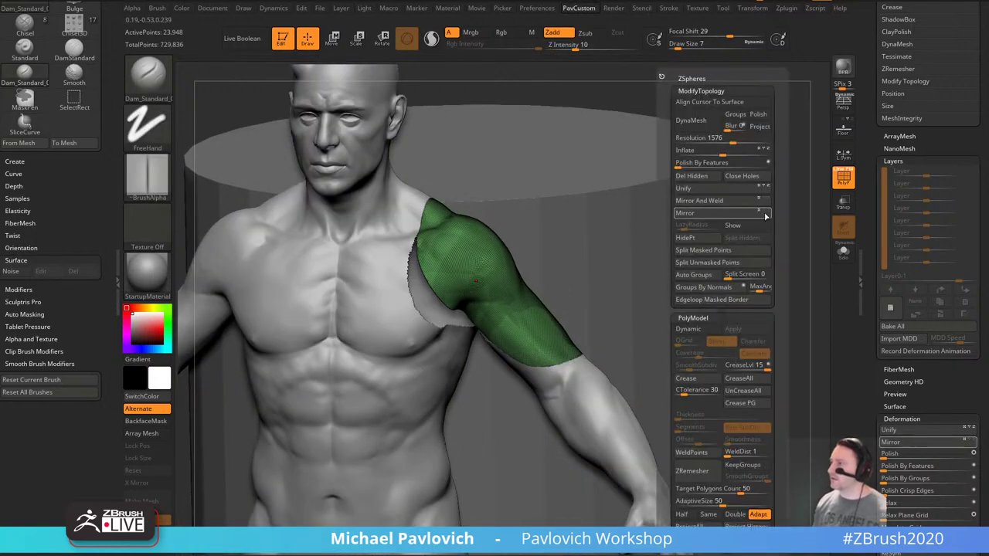
click(714, 128)
key(shift+f)
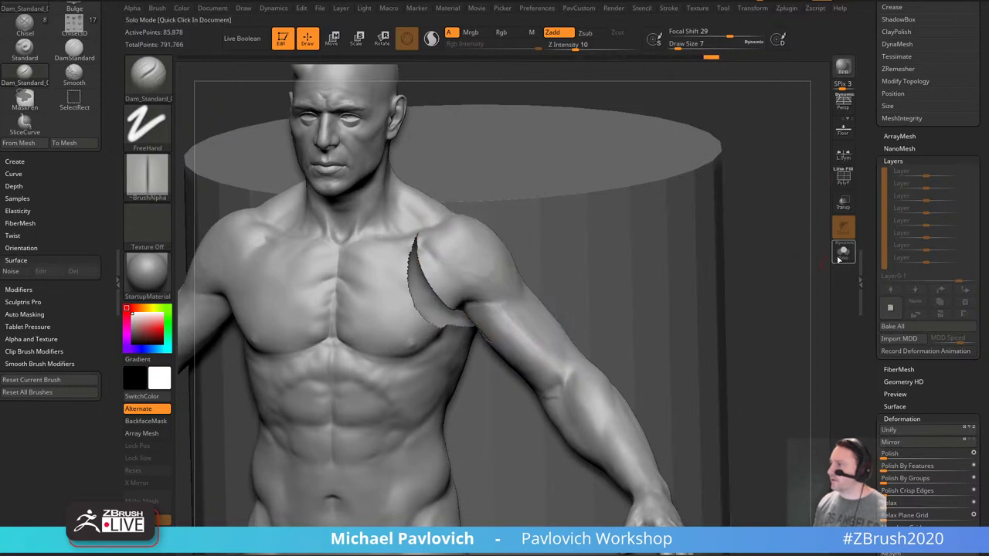
click(843, 252)
drag(748, 255, 727, 276)
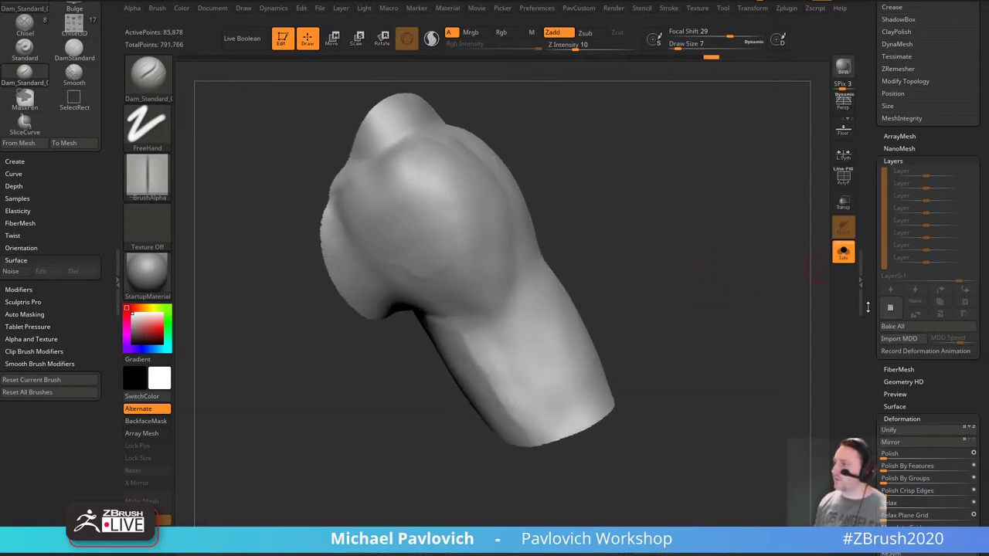
Add surface noise to the shoulder mesh and frame the shoulder in the NoiseMaker preview.
drag(869, 338, 868, 247)
scroll(869, 247, down, 10)
key(shift)
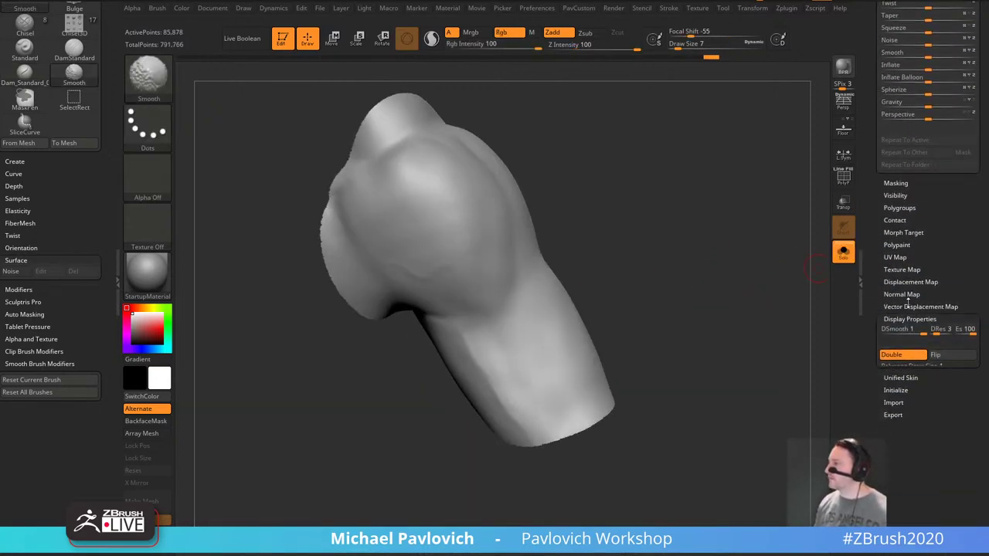
drag(879, 130, 887, 410)
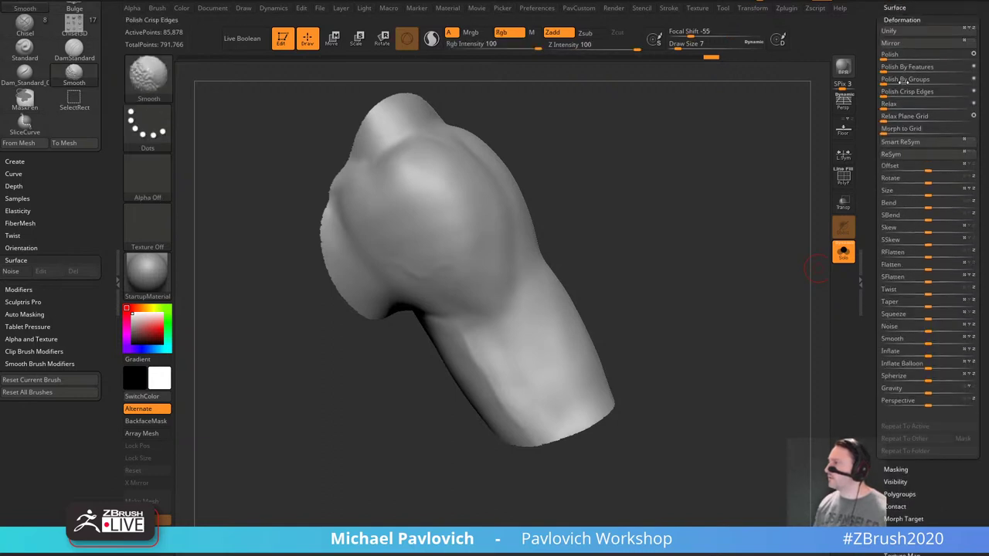
shift+click(891, 10)
click(891, 21)
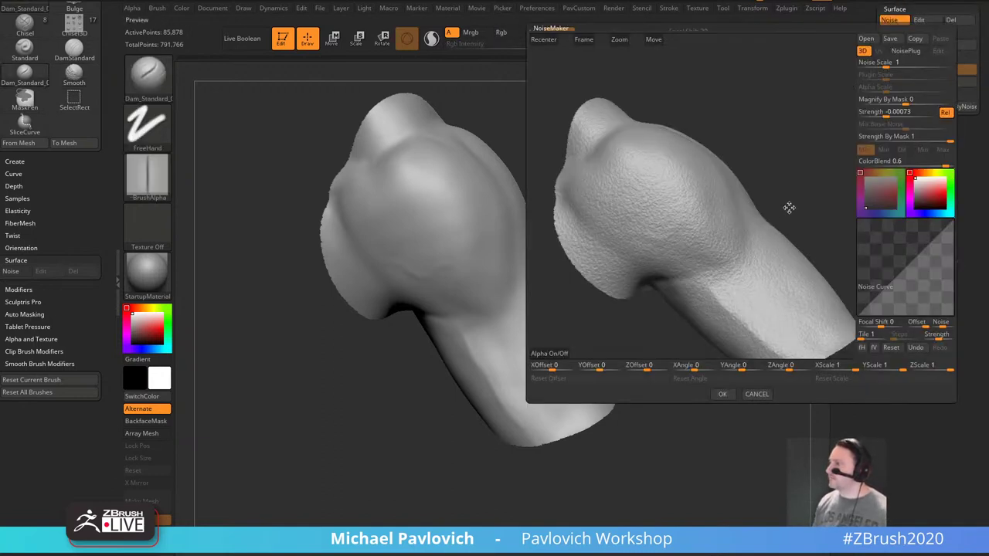
drag(789, 207, 789, 205)
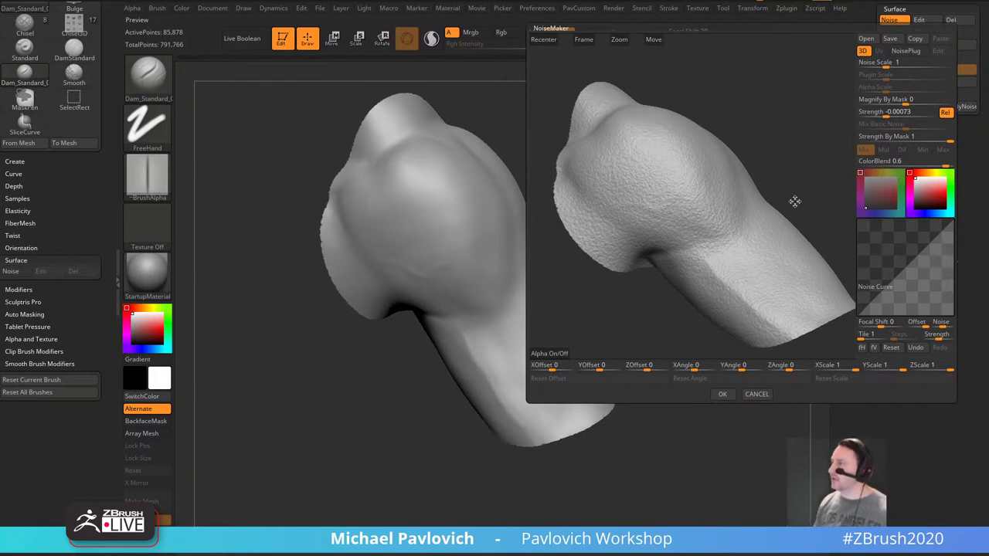
Shape the noise curve with a peak and a dip, set the noise strength to -0.00093, and accept the noise.
click(882, 275)
click(916, 305)
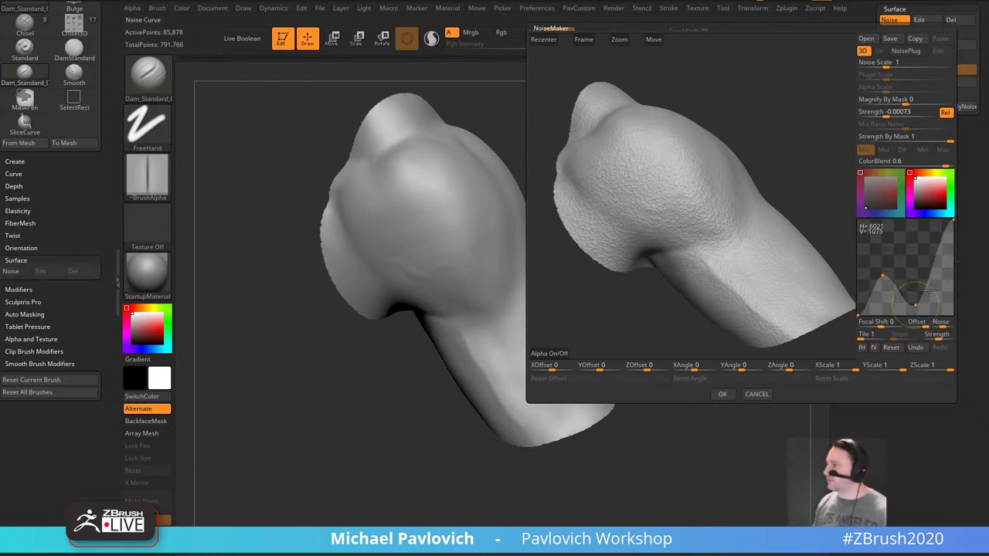
click(889, 112)
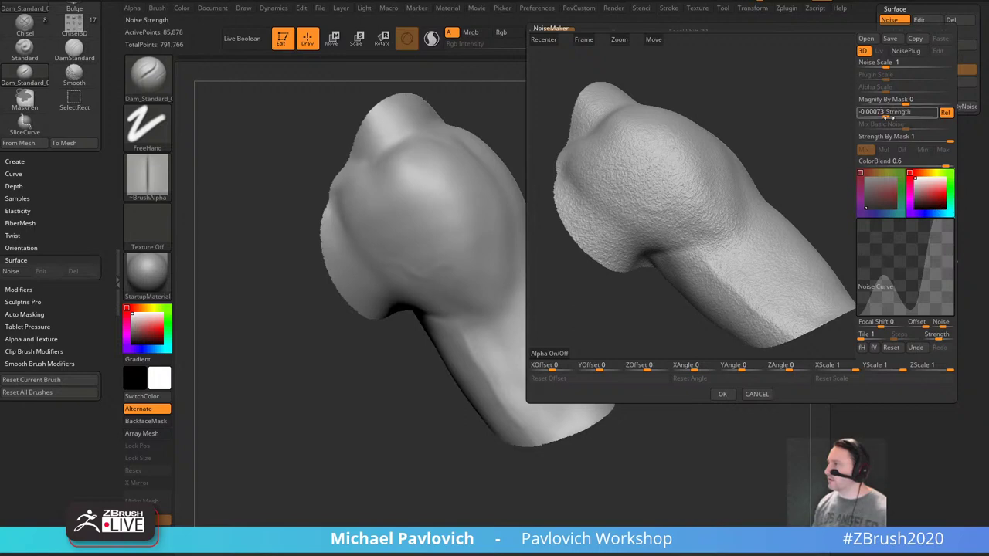
drag(888, 118, 886, 113)
click(881, 113)
click(887, 112)
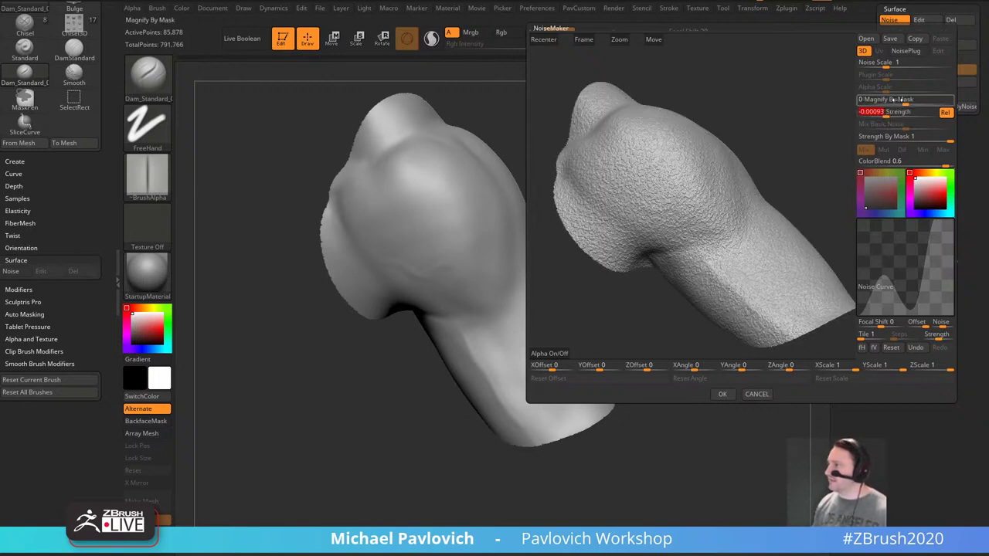
click(723, 398)
Replace the shoulder's stored morph target with a fresh one and add a new layer.
drag(689, 459, 767, 376)
mouse_move(874, 176)
mouse_down()
mouse_move(876, 371)
mouse_move(868, 215)
mouse_up()
shift+click(891, 121)
click(891, 305)
shift+click(907, 250)
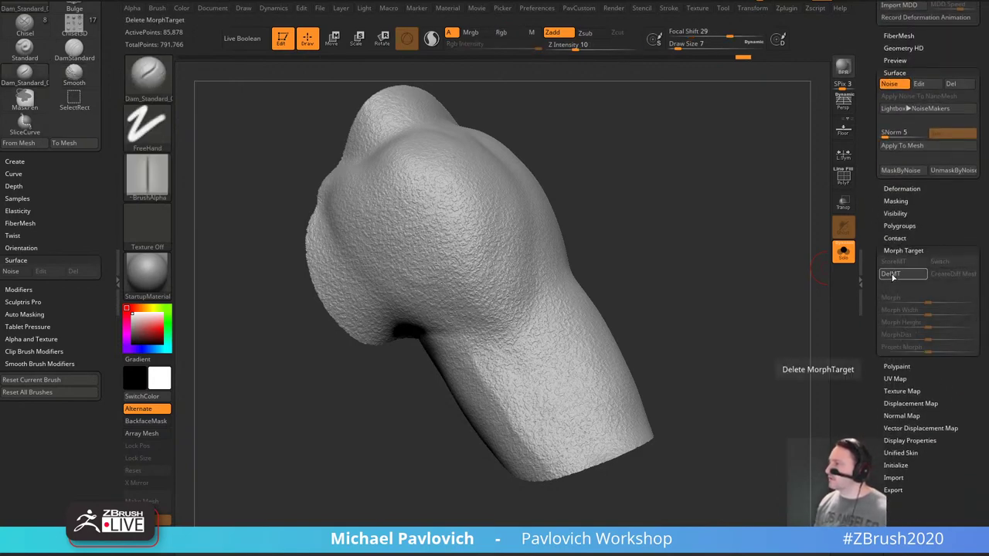
click(894, 275)
click(898, 264)
mouse_move(876, 229)
mouse_down()
mouse_move(881, 311)
mouse_move(874, 243)
mouse_up()
drag(875, 290, 875, 251)
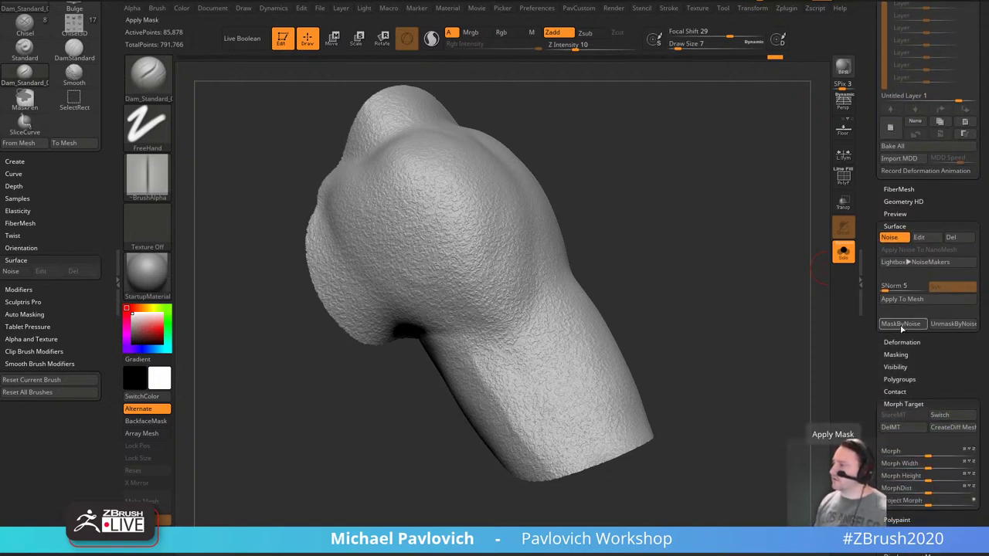
Mask the shoulder by its surface noise and hide the mask display.
click(903, 323)
key(2)
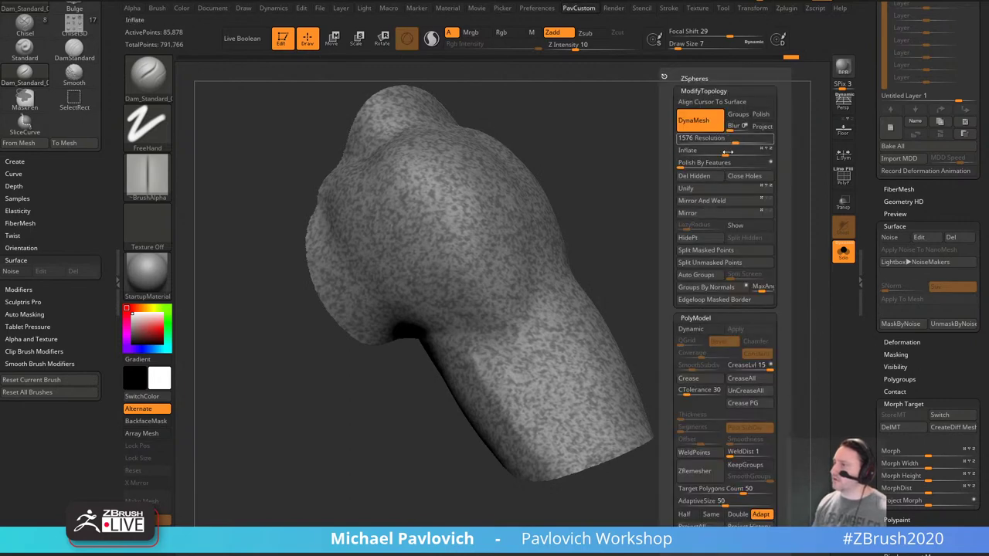
drag(890, 228, 893, 218)
shift+click(893, 217)
shift+click(898, 242)
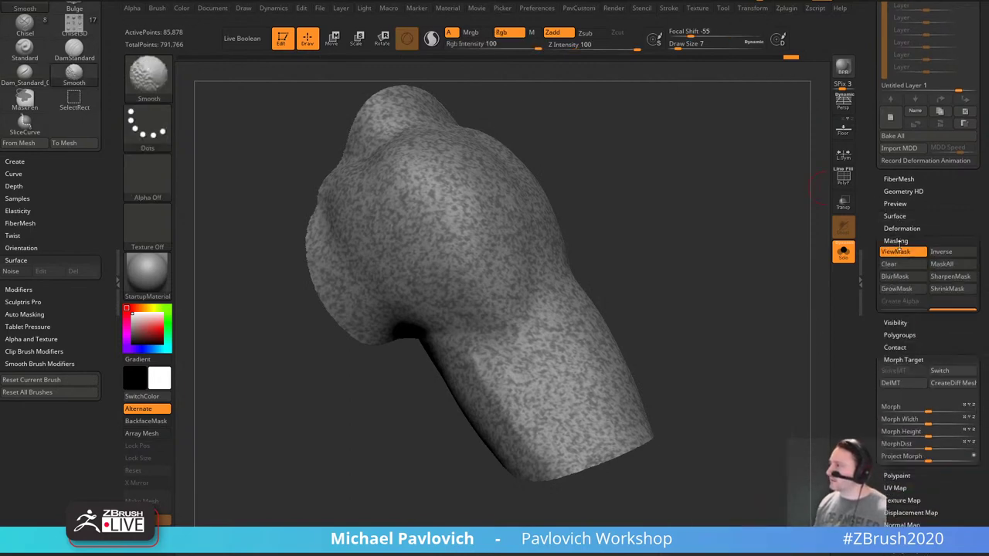
click(895, 252)
Try inflating the unmasked areas by 2, compare the shoulder before and after, and undo the inflation.
key(2)
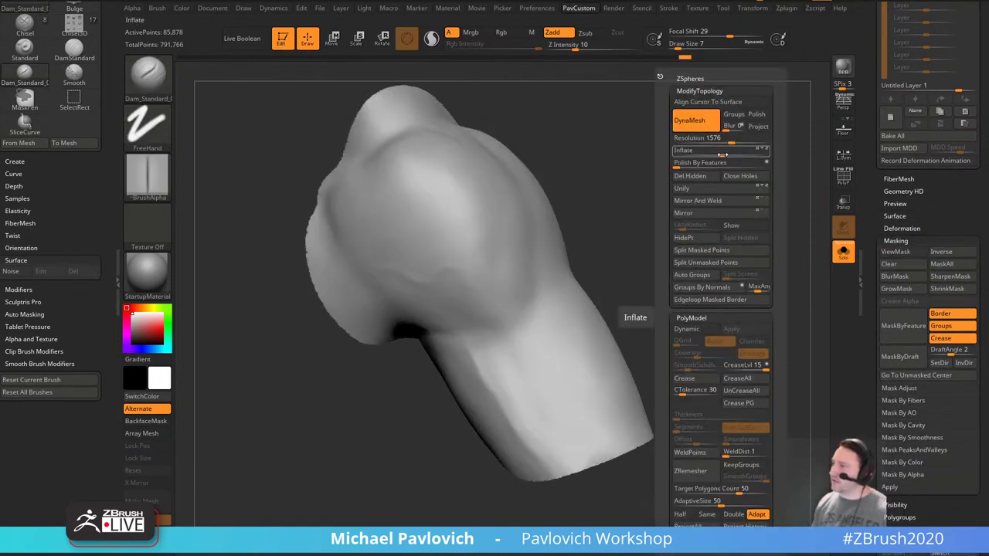
click(724, 152)
mouse_move(728, 150)
mouse_down()
mouse_move(744, 152)
mouse_move(723, 155)
mouse_up()
key(ctrl+z)
key(ctrl+shift+z)
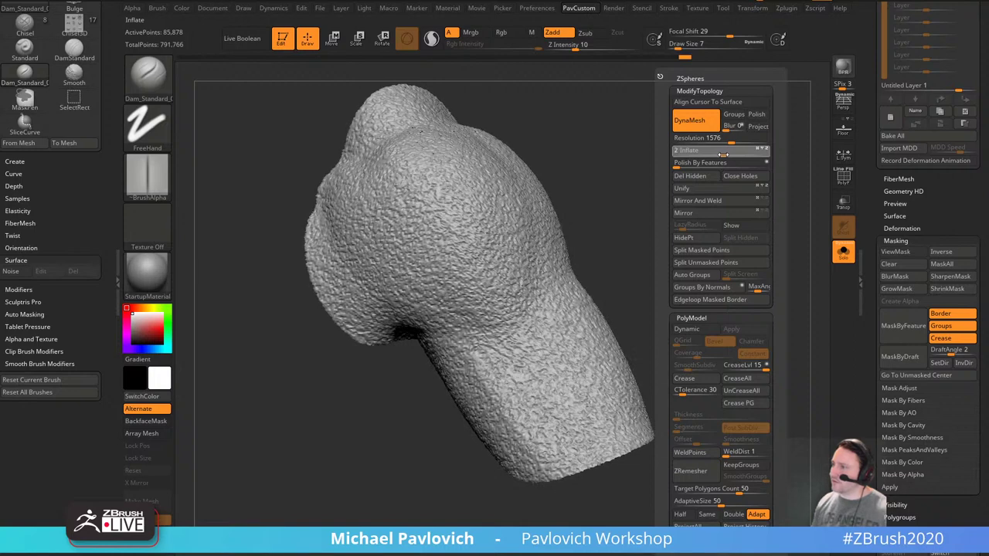
key(ctrl+z)
key(ctrl+shift+z)
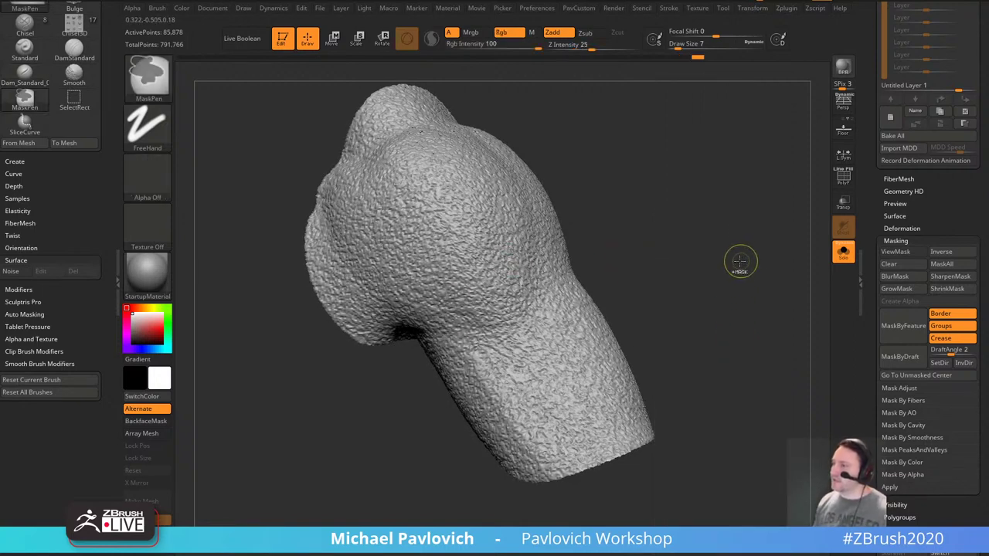
key(ctrl+z)
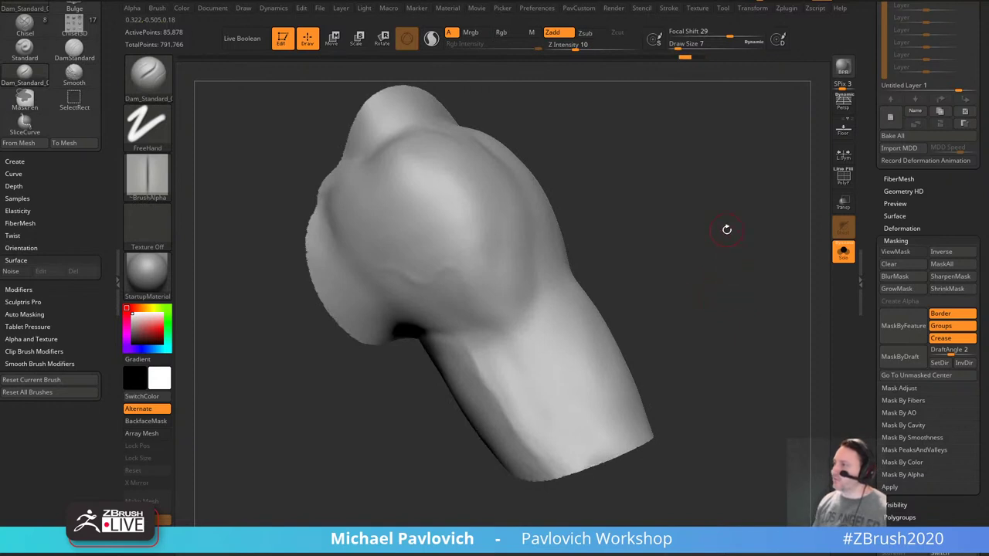
Inflate the unmasked areas of the shoulder again and inspect the raised skin texture.
key(2)
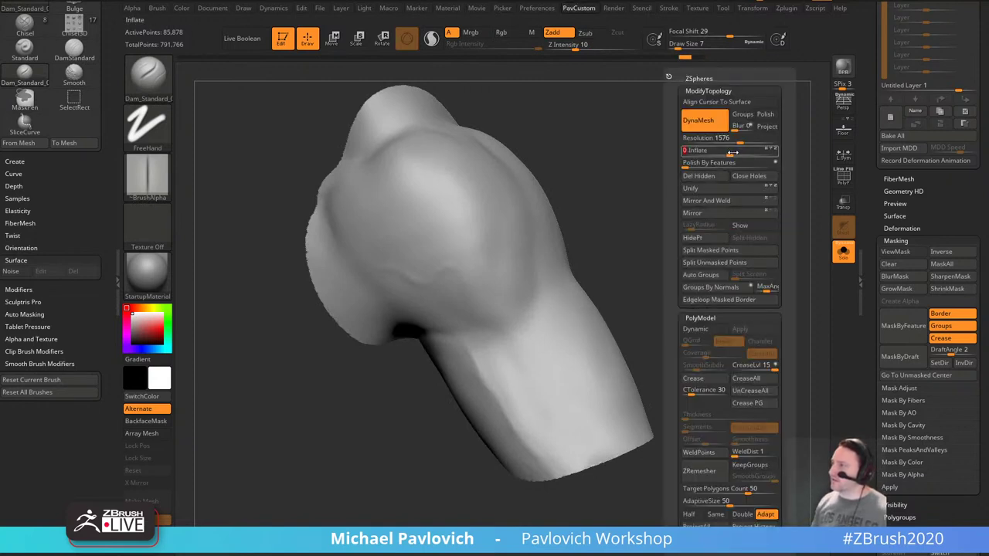
key(ctrl+z)
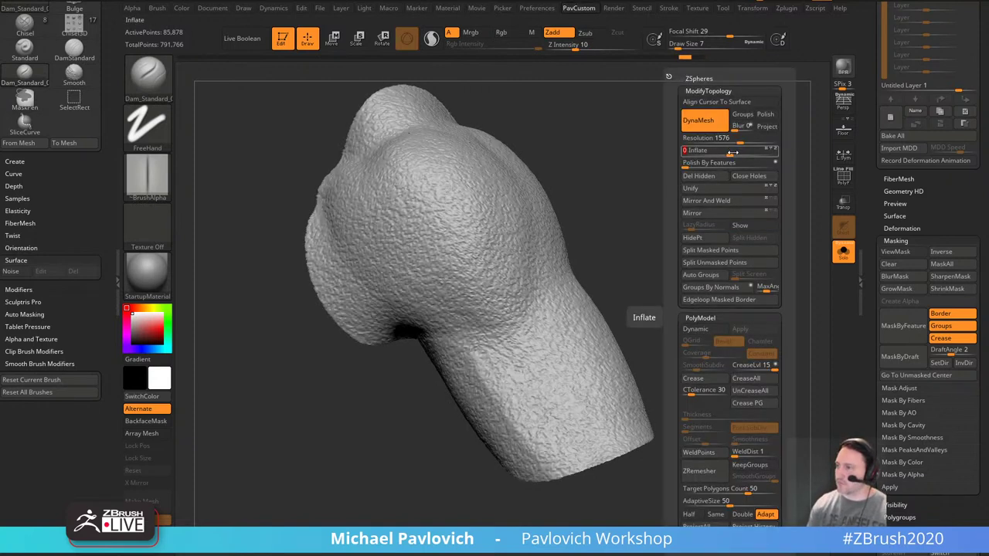
drag(572, 194, 684, 195)
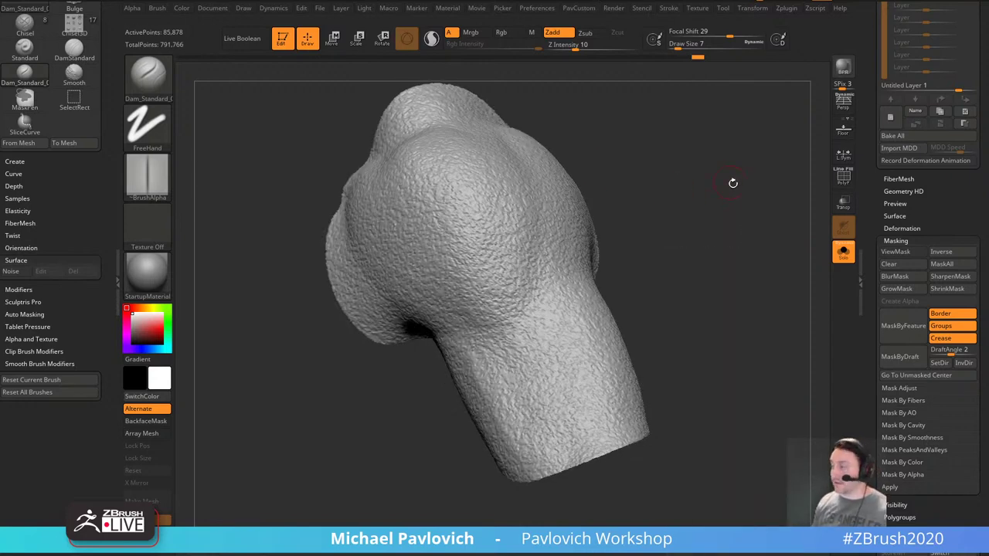
Stop recording, set the texture layer's intensity to about 1.07, and bake it into the shoulder mesh.
drag(868, 162, 874, 231)
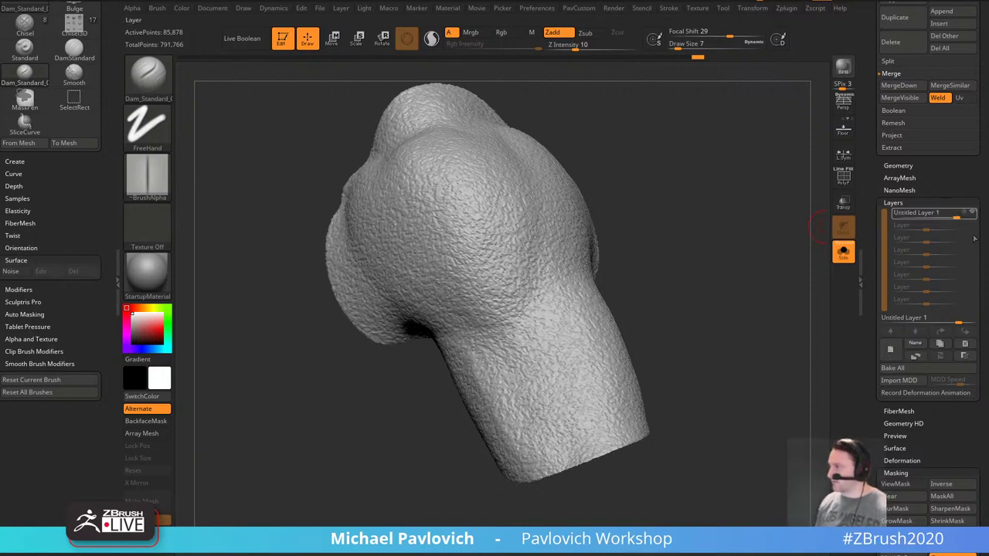
click(970, 214)
mouse_move(955, 217)
mouse_down()
mouse_move(900, 222)
mouse_move(958, 218)
mouse_up()
drag(960, 320, 957, 321)
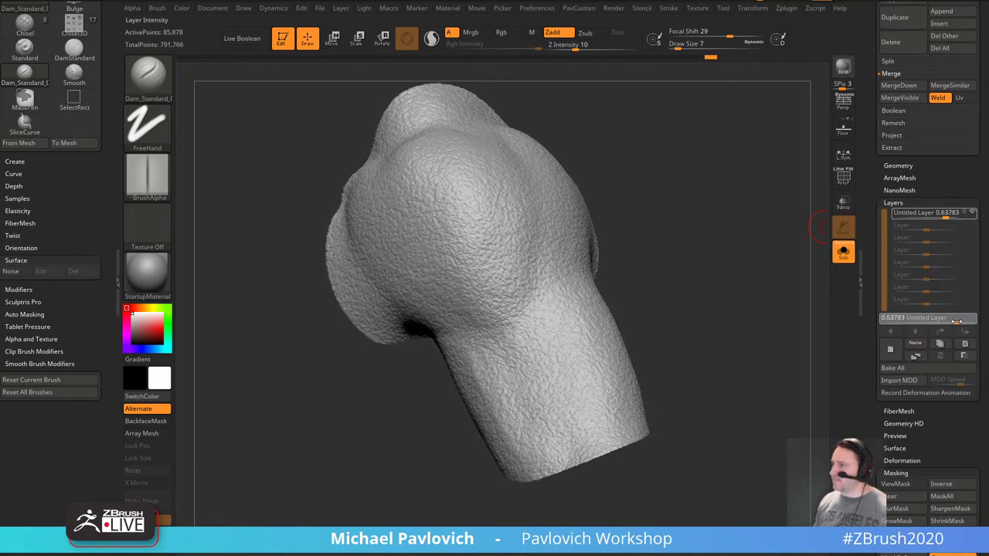
scroll(904, 340, down, 2)
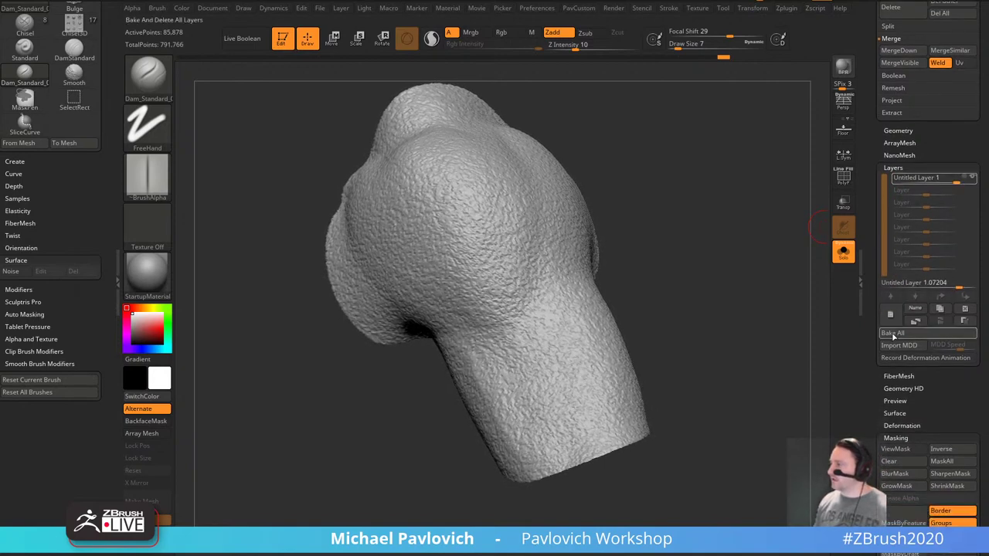
click(905, 337)
drag(634, 305, 601, 294)
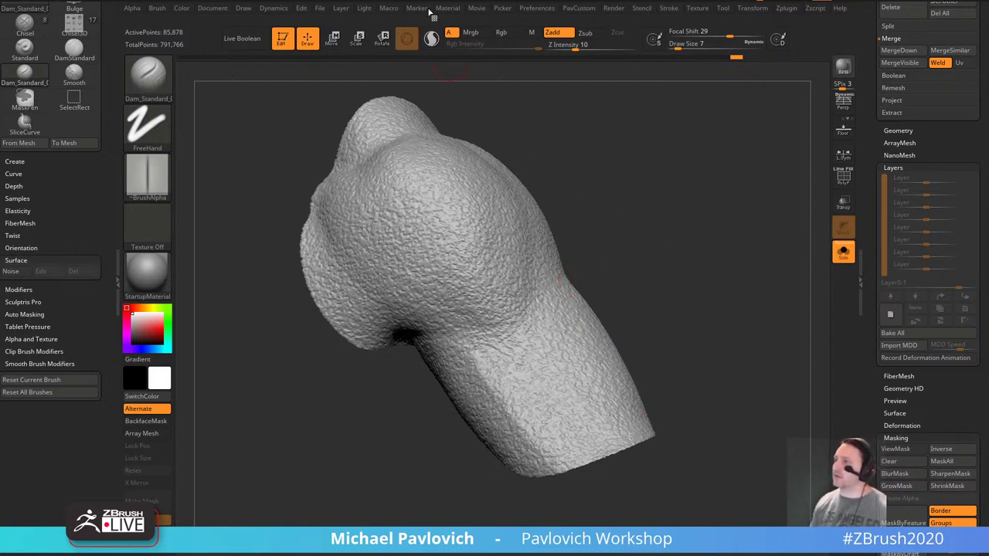
Try the Enhance Details macro on the shoulder and step back through the undo history.
click(398, 12)
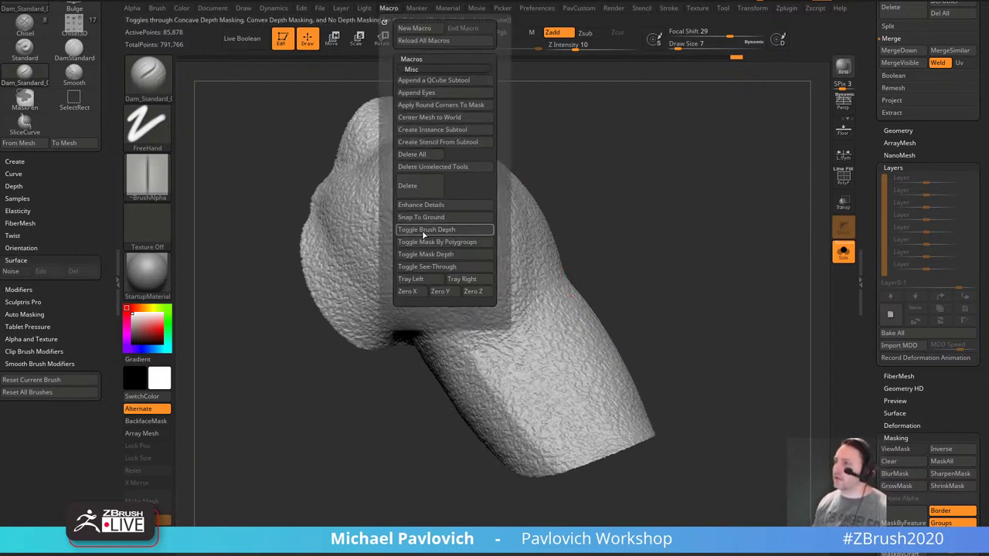
click(428, 210)
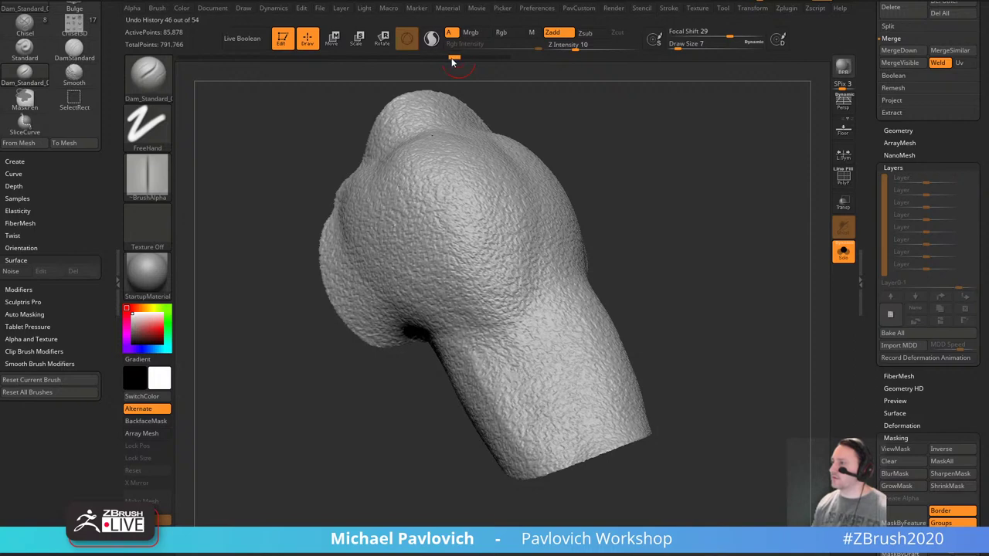
mouse_move(452, 59)
mouse_down()
mouse_move(418, 62)
mouse_move(471, 65)
mouse_move(456, 72)
mouse_up()
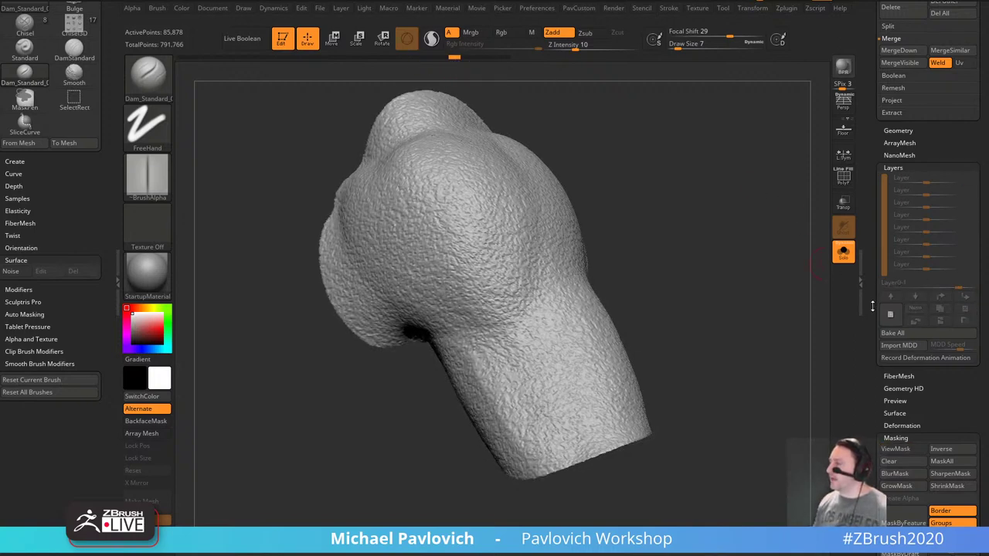
Open the shoulder's morph target settings and add a new recording layer.
drag(873, 306, 872, 217)
shift+click(894, 167)
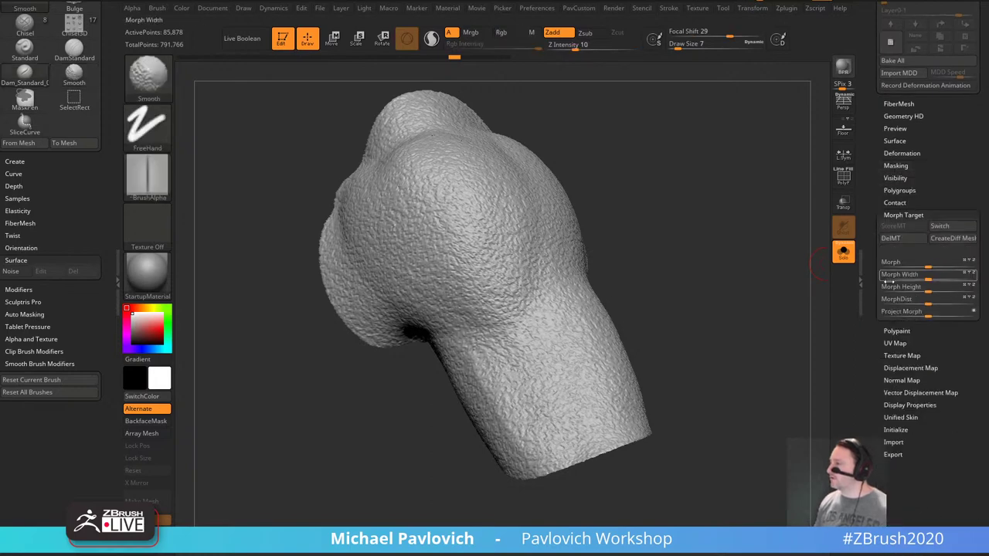
drag(875, 205, 893, 236)
click(892, 235)
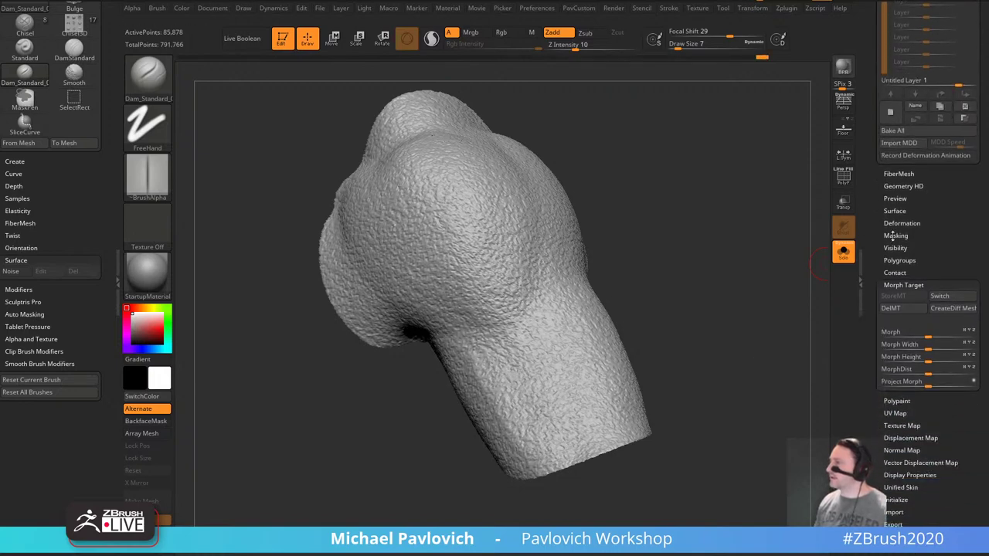
Smooth the shoulder's surface with the Smooth deformation on the layer and set the layer's intensity to -1.
click(898, 224)
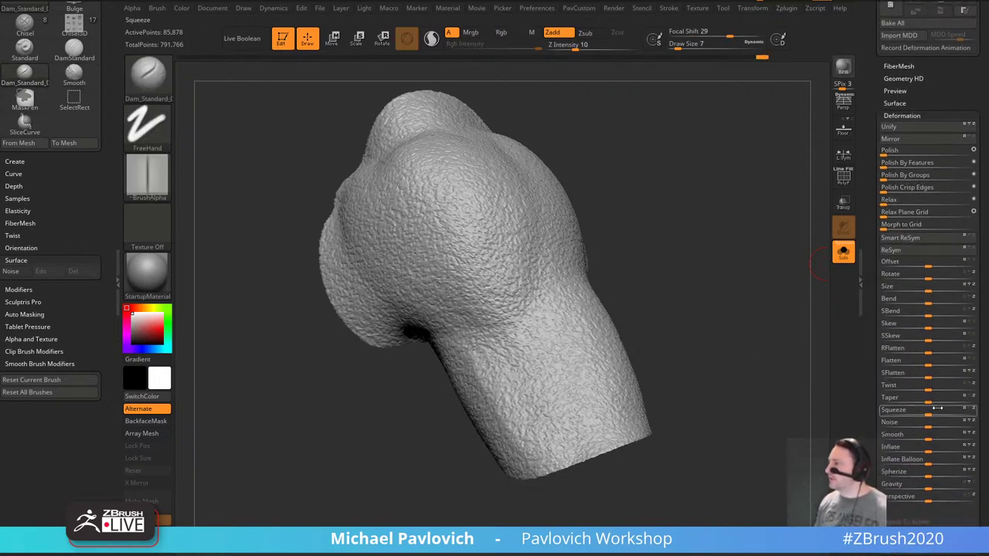
drag(933, 439, 987, 439)
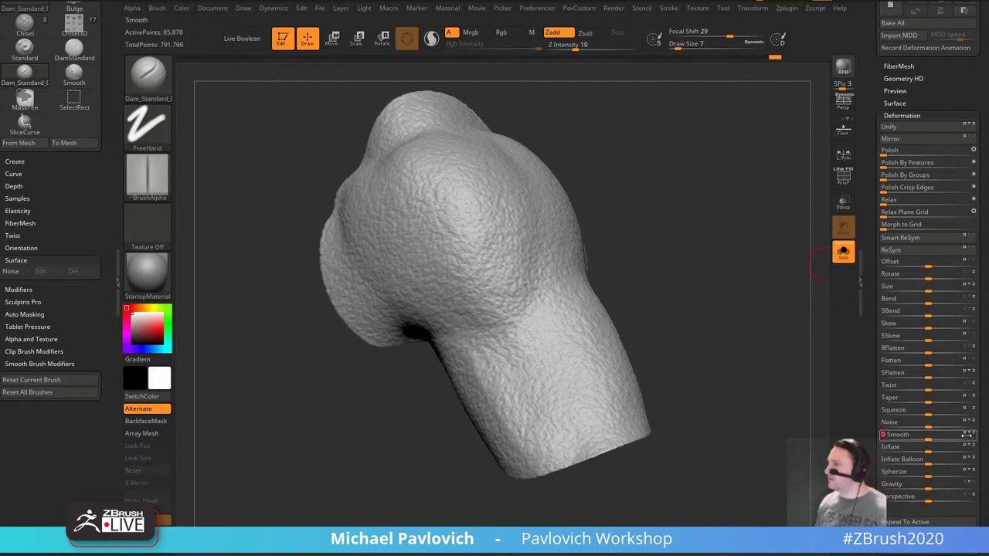
scroll(927, 309, up, 10)
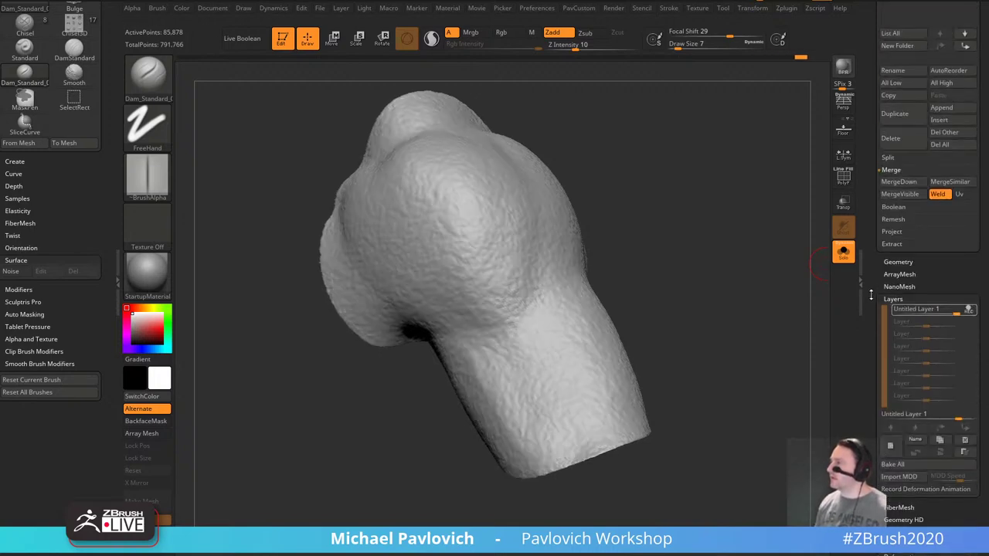
drag(968, 325, 894, 331)
drag(906, 332, 797, 351)
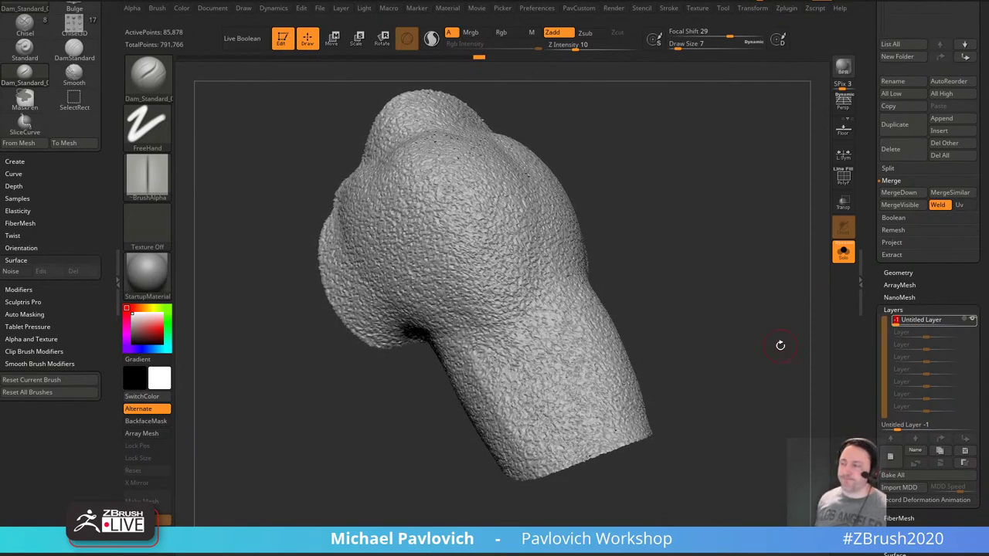
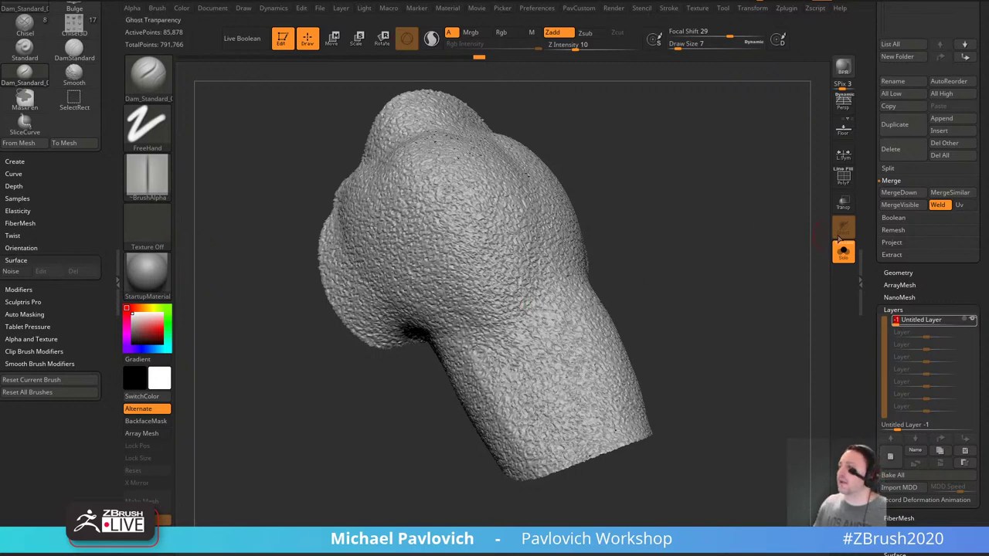
drag(875, 210, 877, 479)
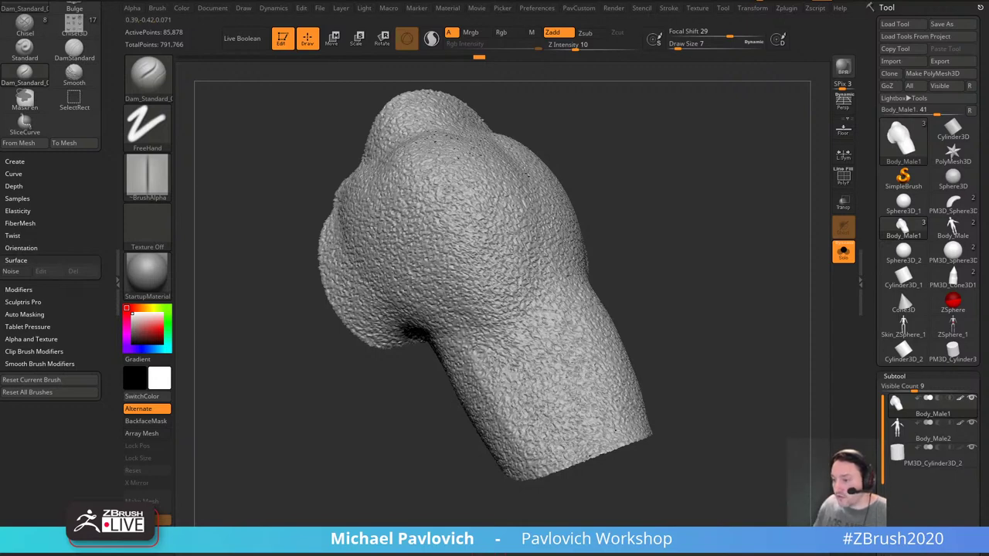
Switch to the web browser and browse the "NEW Intro to ZBrush - ZBrush for Ideation" playlist on YouTube.
drag(464, 553, 498, 35)
click(181, 78)
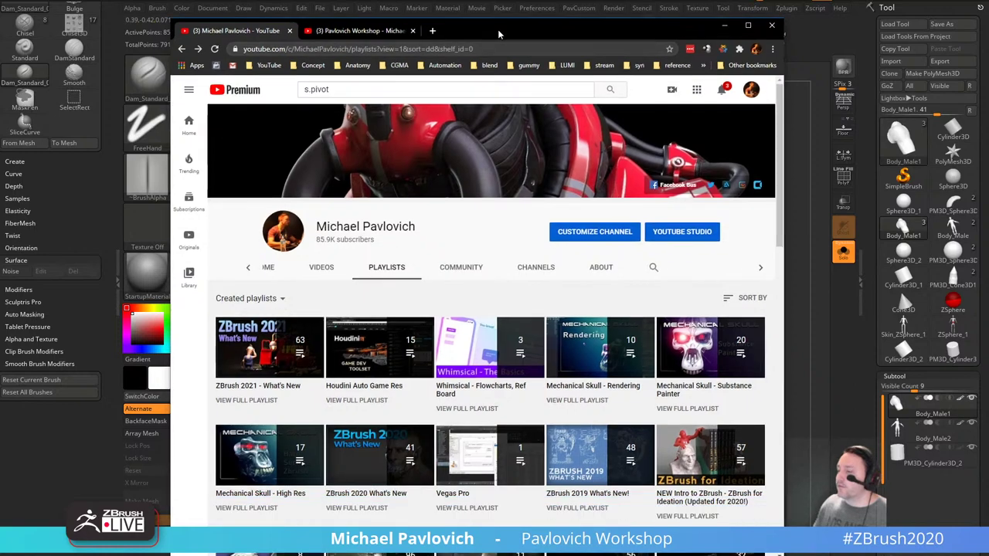
scroll(456, 363, down, 5)
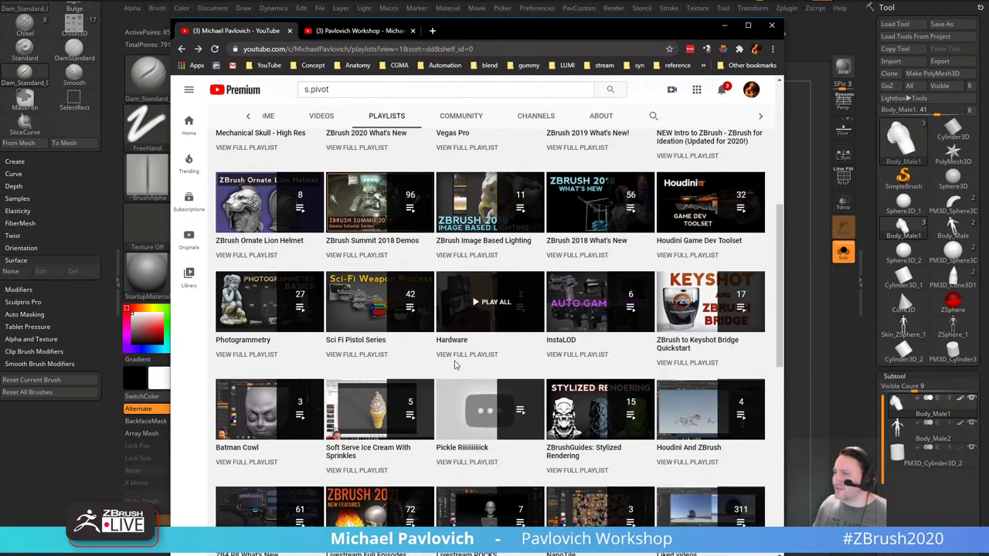
scroll(456, 365, up, 3)
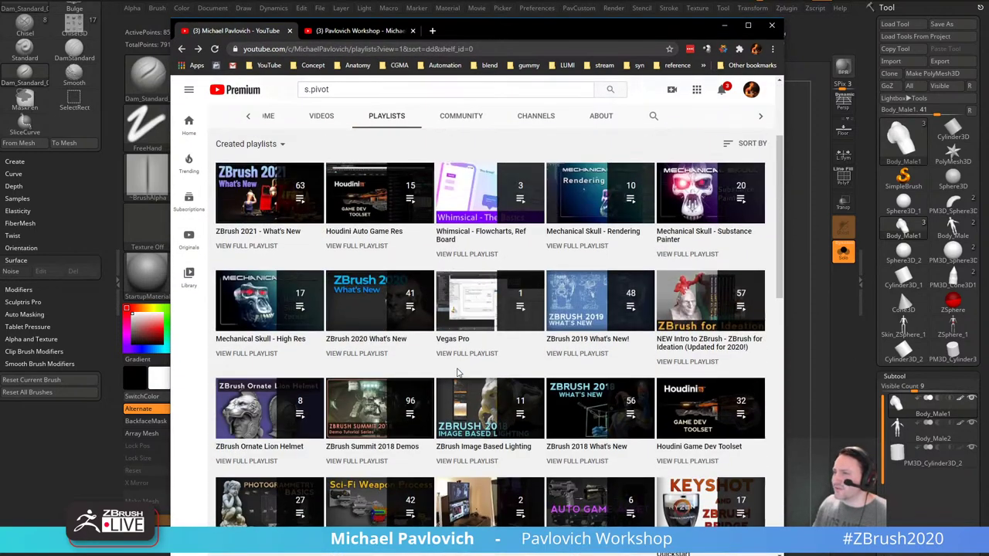
click(708, 363)
scroll(710, 365, down, 20)
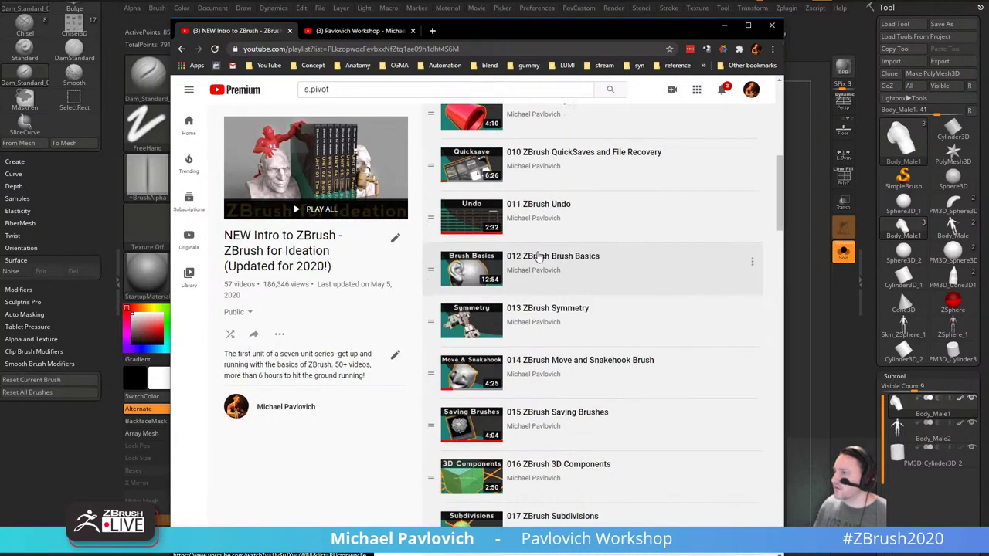
Return to the channel's playlists and look through the videos in "ZBrush 2021 - What's New".
click(182, 49)
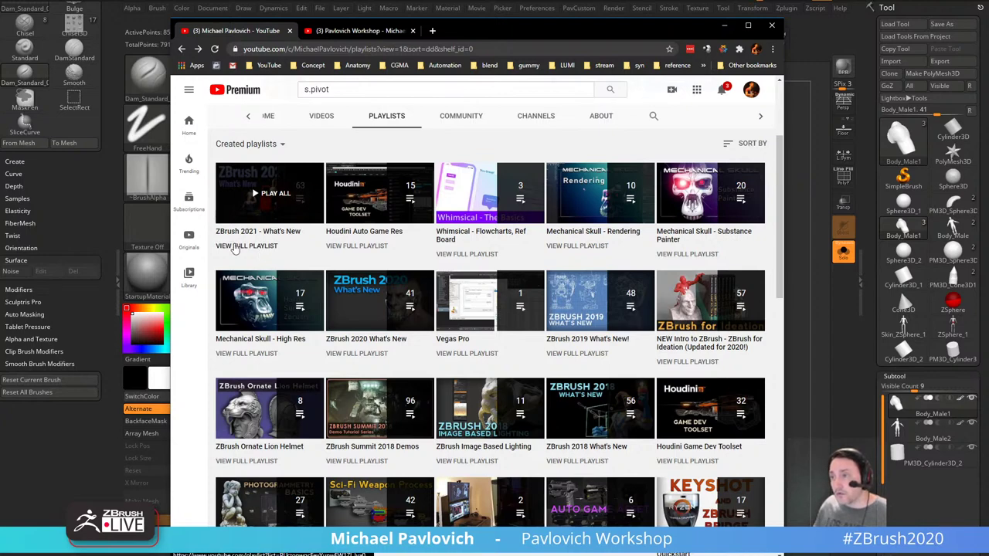
click(236, 246)
scroll(610, 218, down, 4)
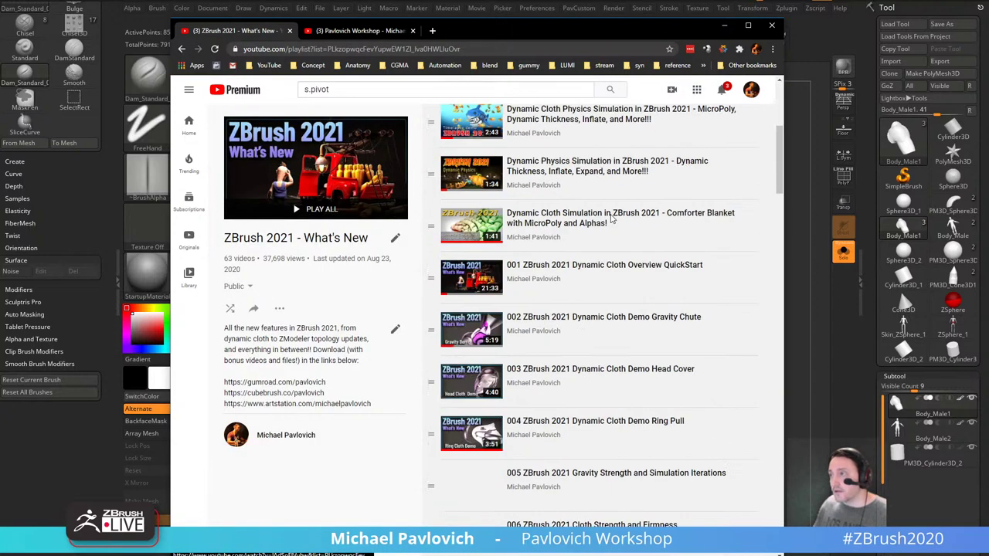
scroll(611, 219, down, 20)
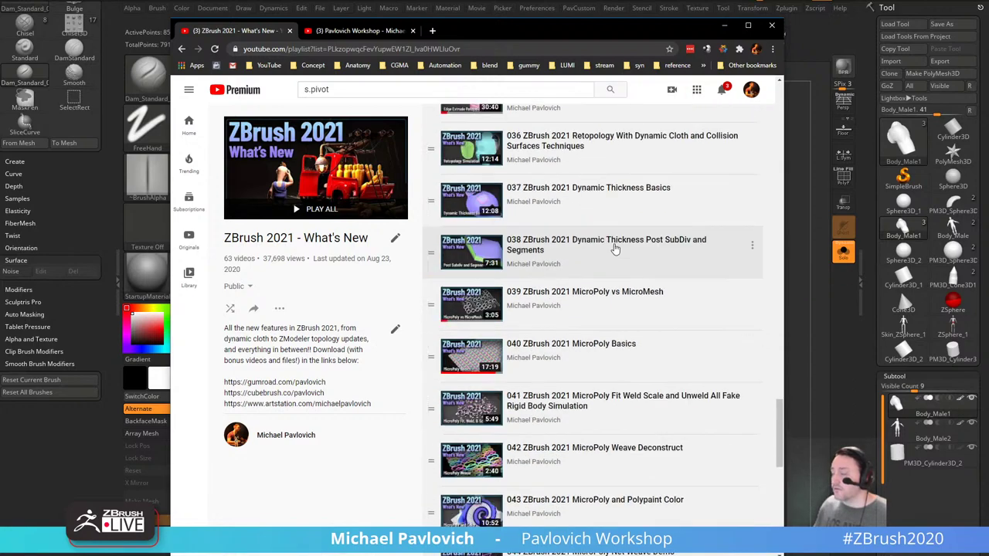
scroll(615, 249, up, 9)
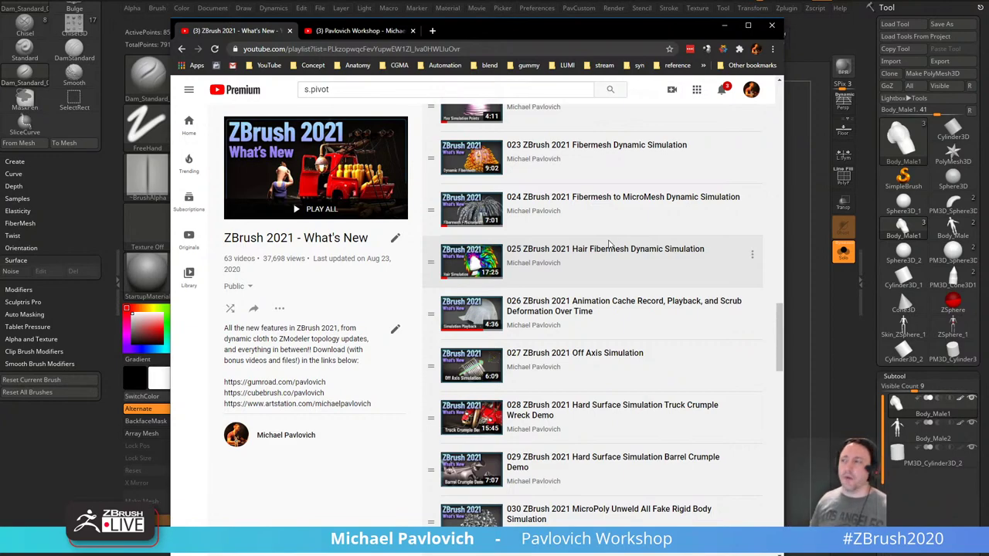
scroll(634, 232, up, 9)
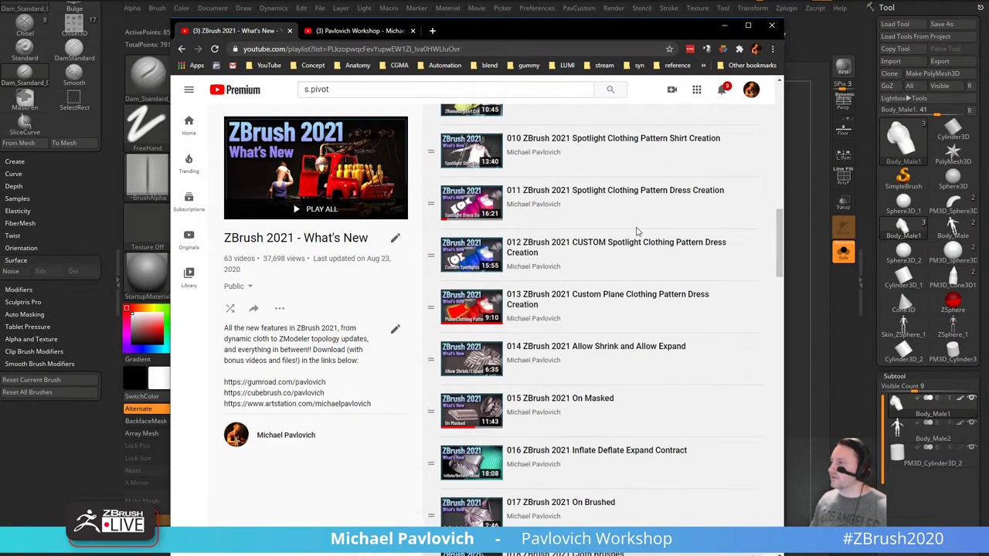
scroll(637, 231, up, 10)
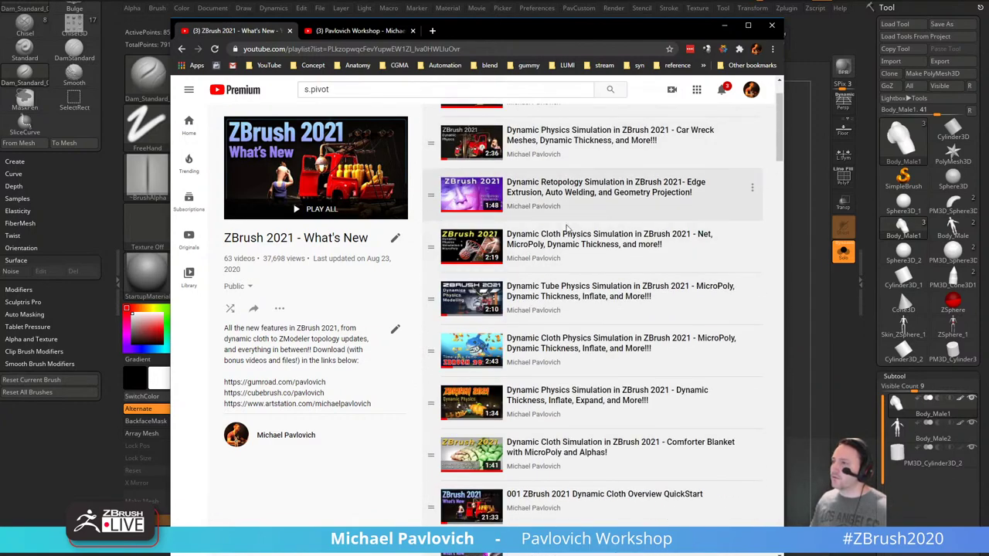
scroll(567, 230, up, 2)
scroll(496, 394, down, 1)
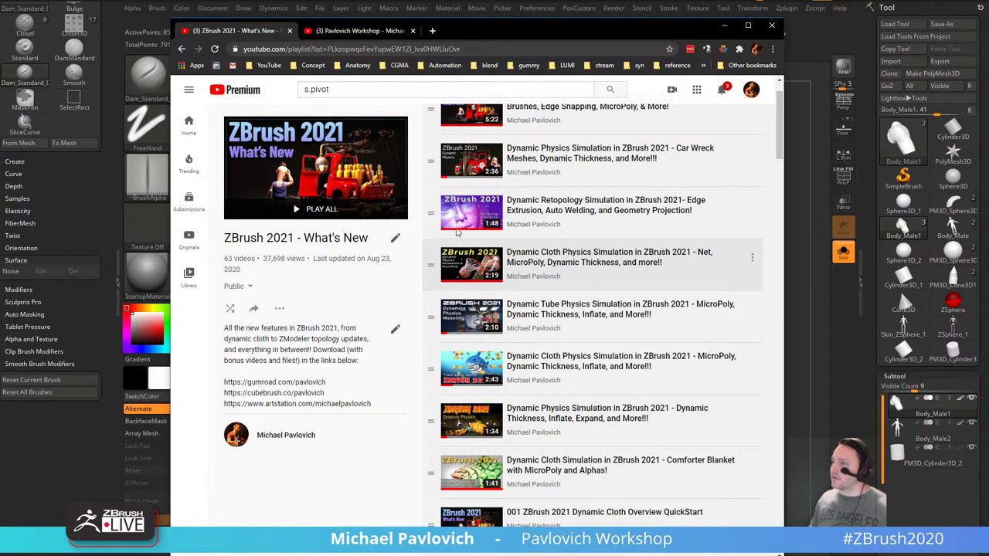
Open the Car Wreck Meshes dynamic physics video, mute it, skim through its modelling scenes and pause it.
click(468, 164)
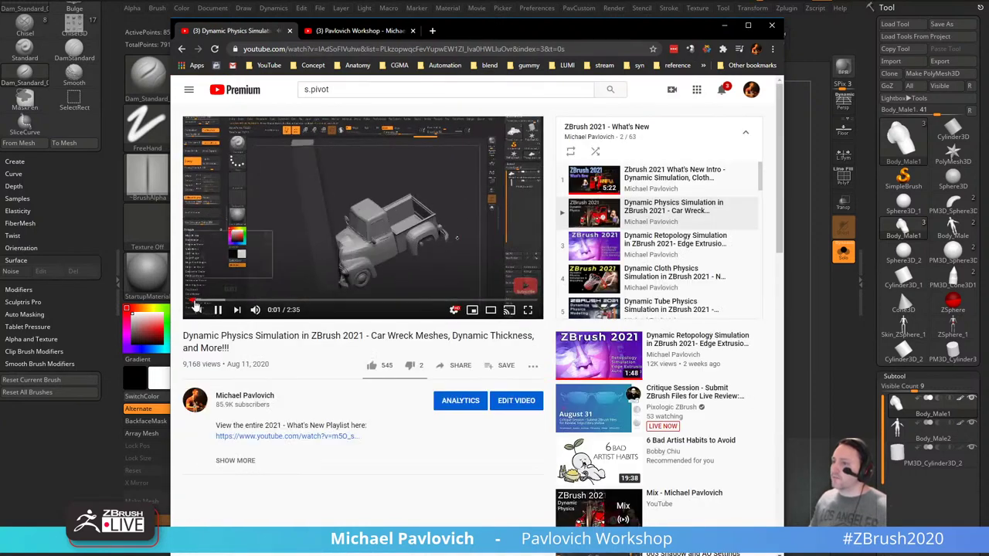
click(257, 311)
click(234, 301)
click(268, 301)
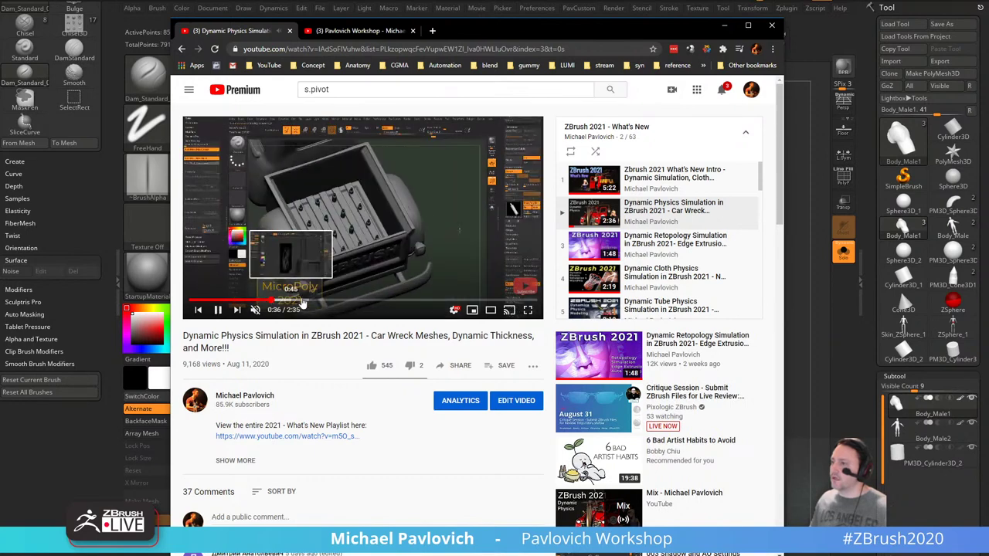
click(328, 302)
click(374, 301)
click(410, 301)
click(431, 300)
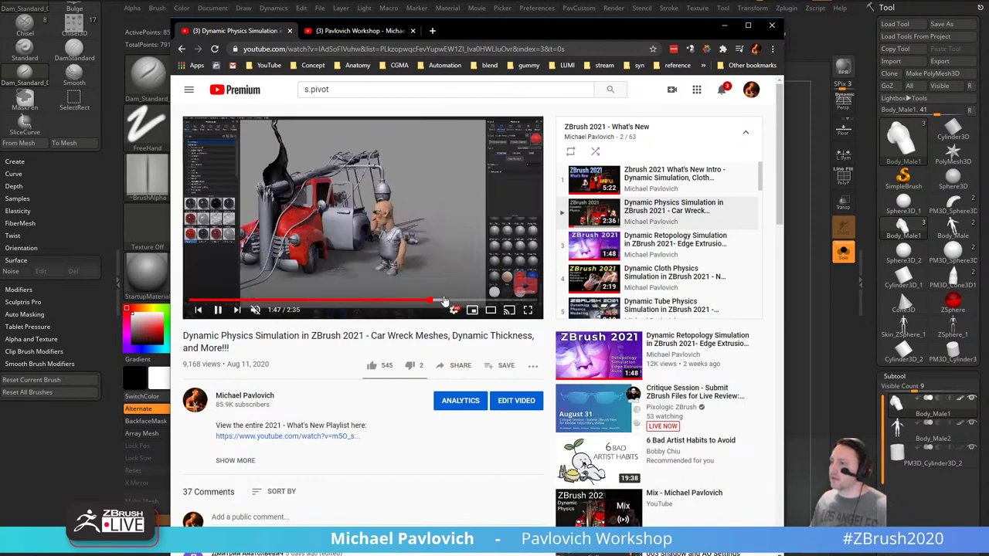
drag(444, 301, 410, 301)
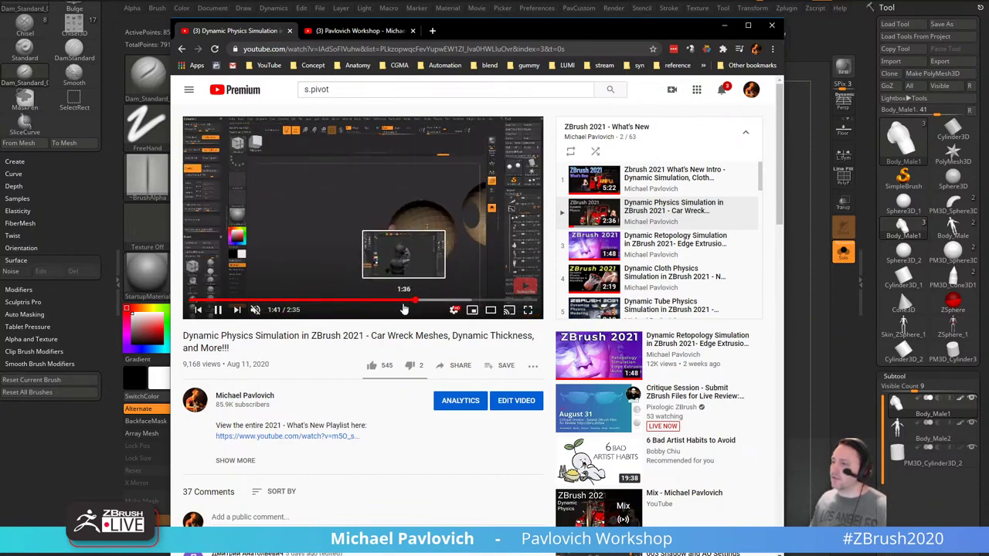
click(218, 311)
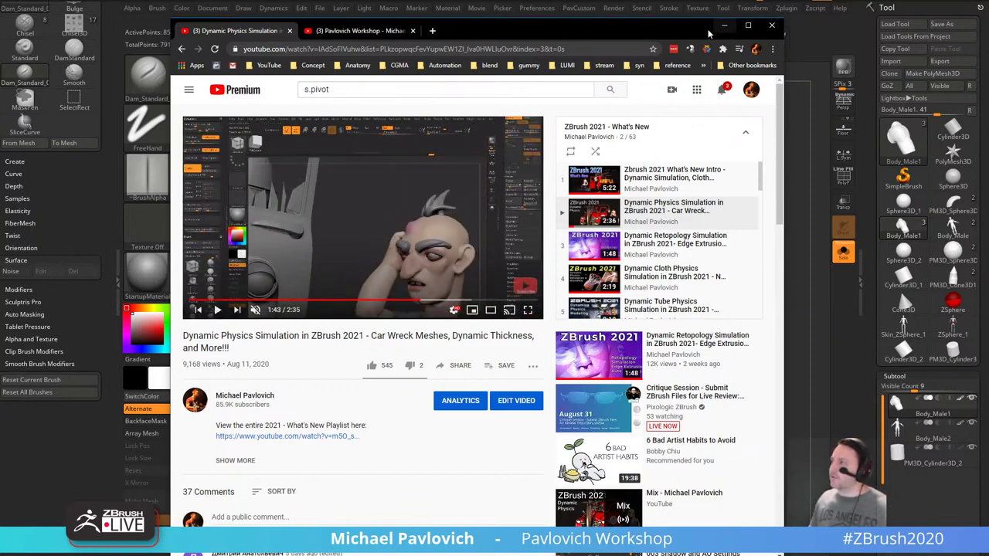
Switch back to ZBrush, clear the shoulder off the canvas and select the SimpleBrush tool.
click(724, 25)
click(282, 37)
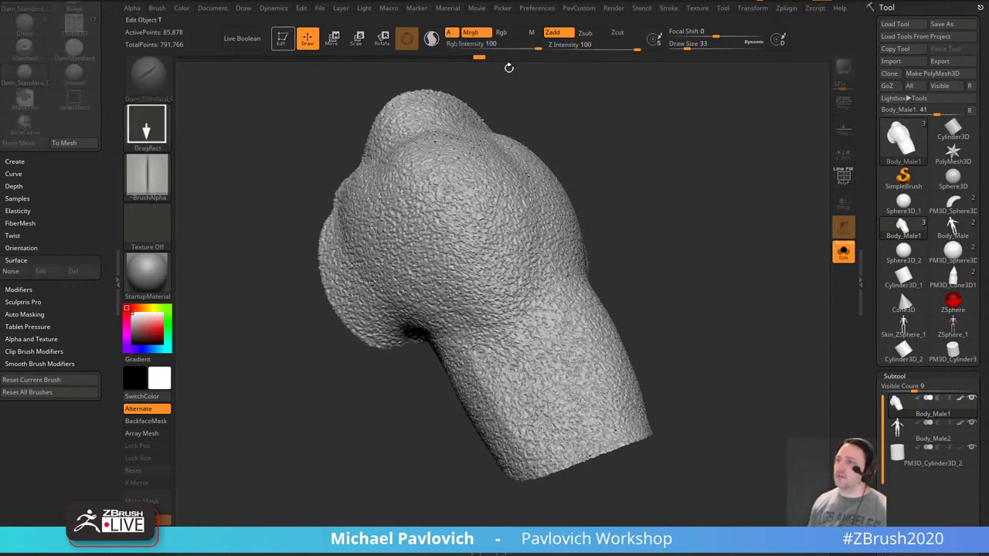
key(ctrl+n)
click(903, 177)
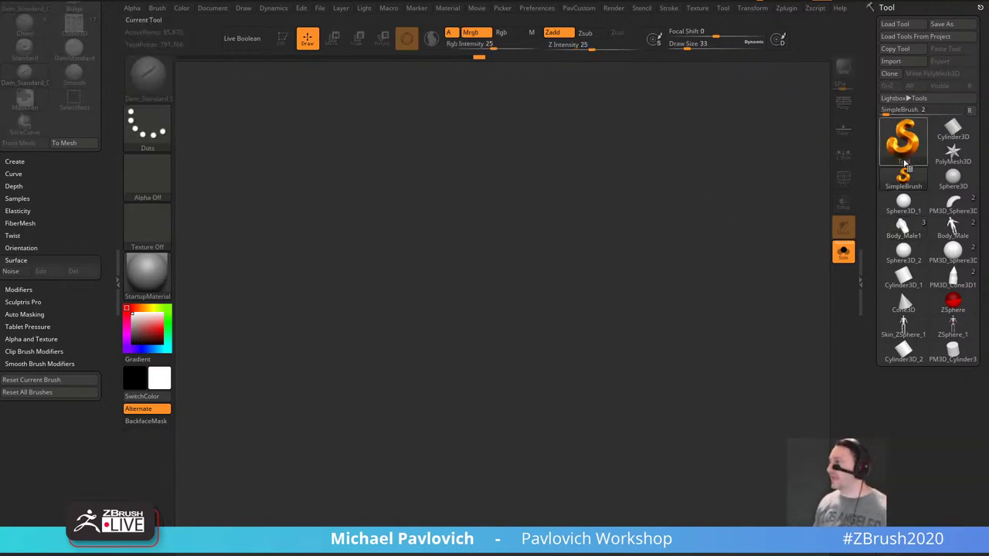
Open the file dialog for loading a ZTL tool.
click(895, 24)
scroll(242, 151, up, 2)
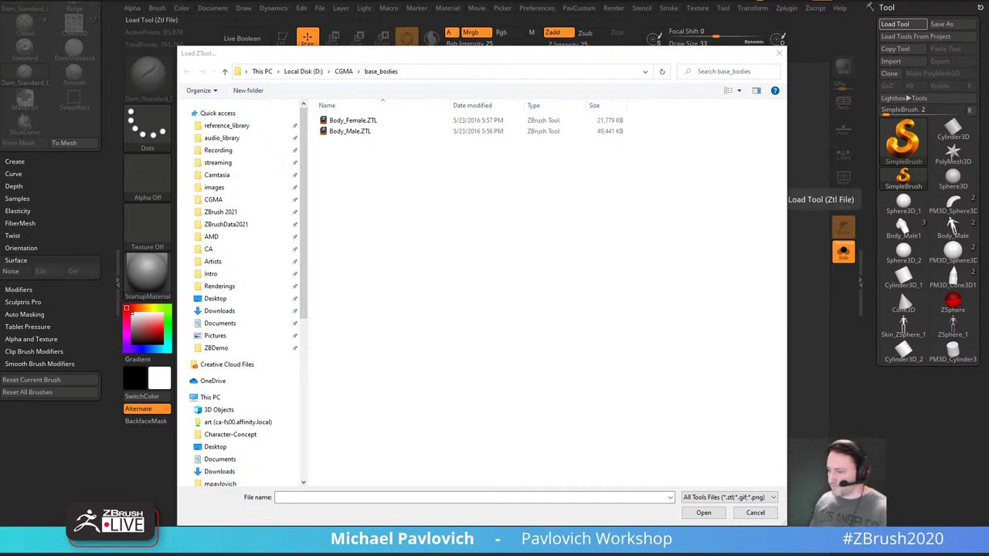
Switch to the browser, select the What's New Intro video's address and look through its ZBrush 2021 playlist.
drag(676, 83, 595, 25)
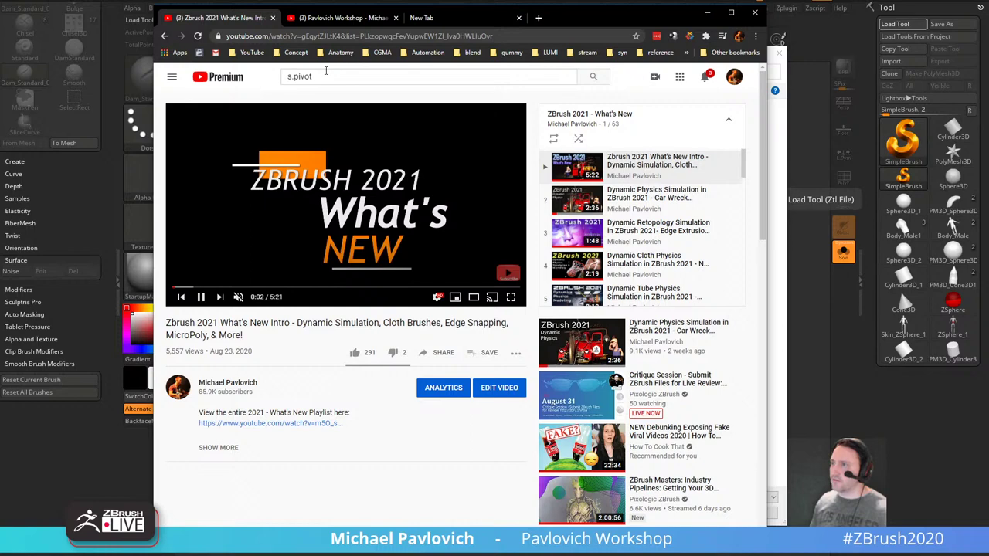
click(437, 35)
scroll(655, 236, down, 15)
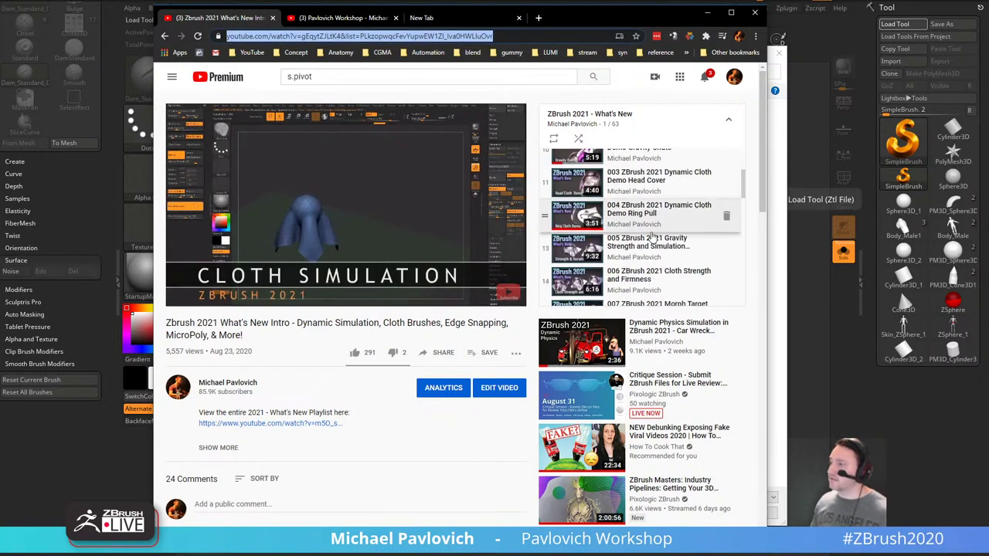
scroll(655, 235, down, 8)
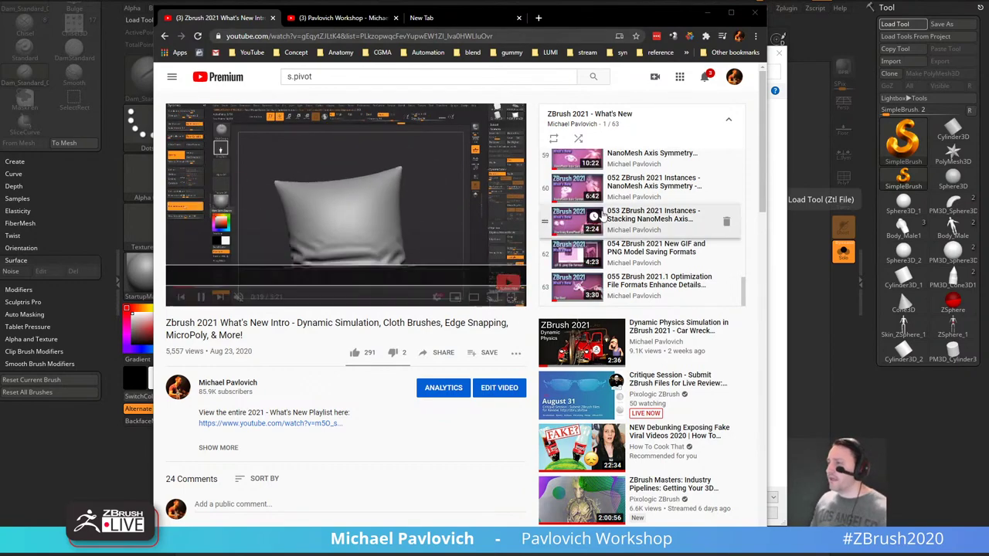
scroll(609, 214, up, 8)
scroll(608, 214, up, 15)
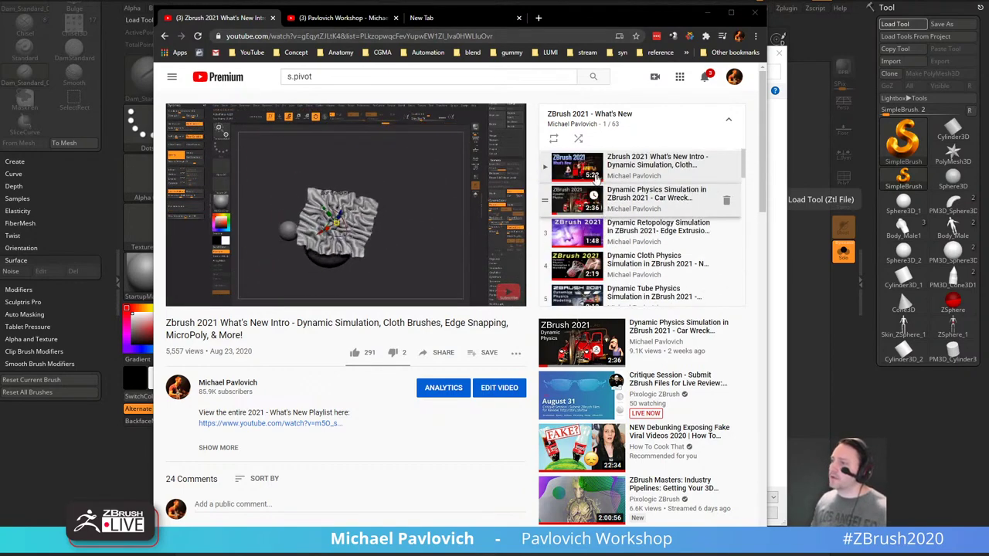
Open the playlist's Dynamic Cloth Physics Simulation video about Net and MicroPoly and skip ahead to 1:55.
scroll(575, 234, down, 1)
scroll(576, 234, down, 1)
click(575, 217)
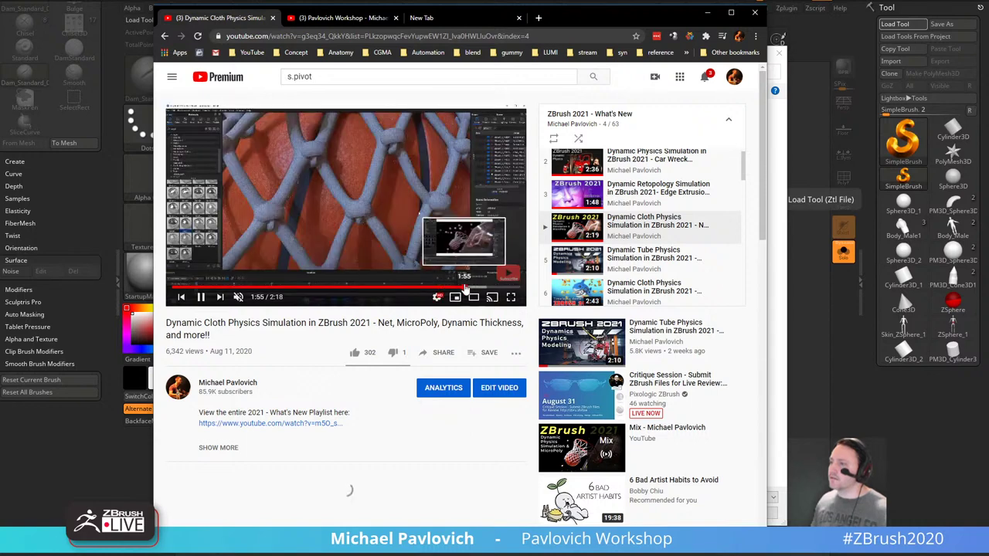
Search the web in the blank browser tab for the artist's Gumroad store.
click(423, 17)
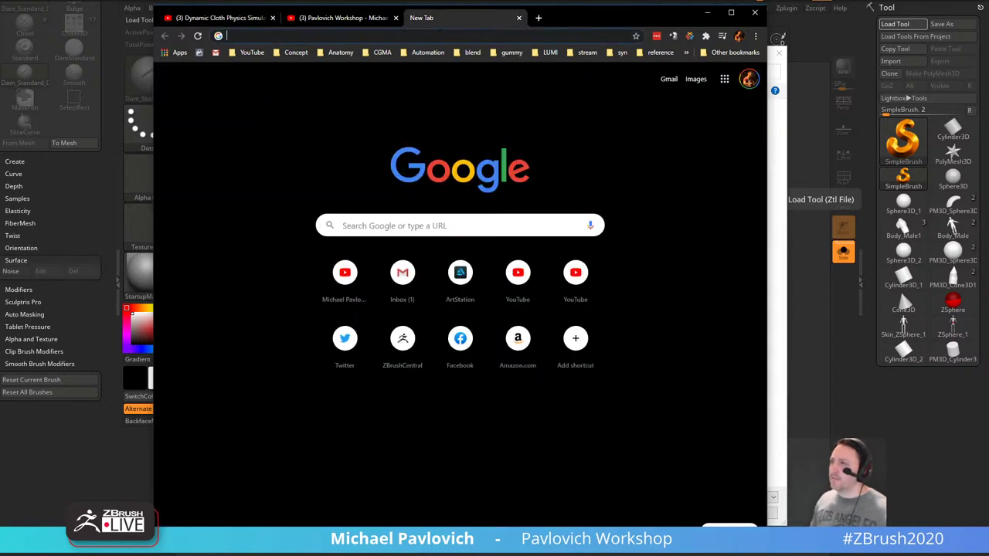
click(439, 37)
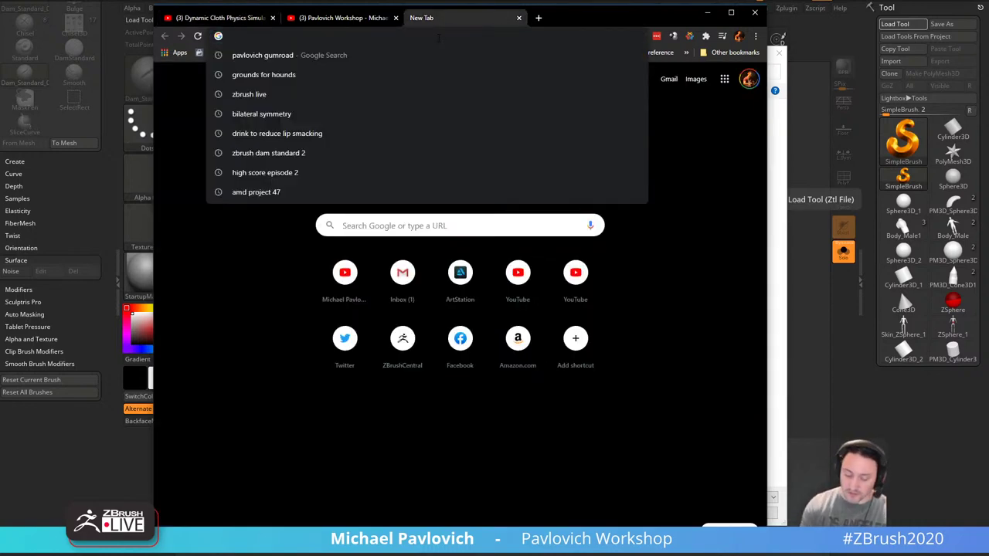
text(pavlo)
key(Return)
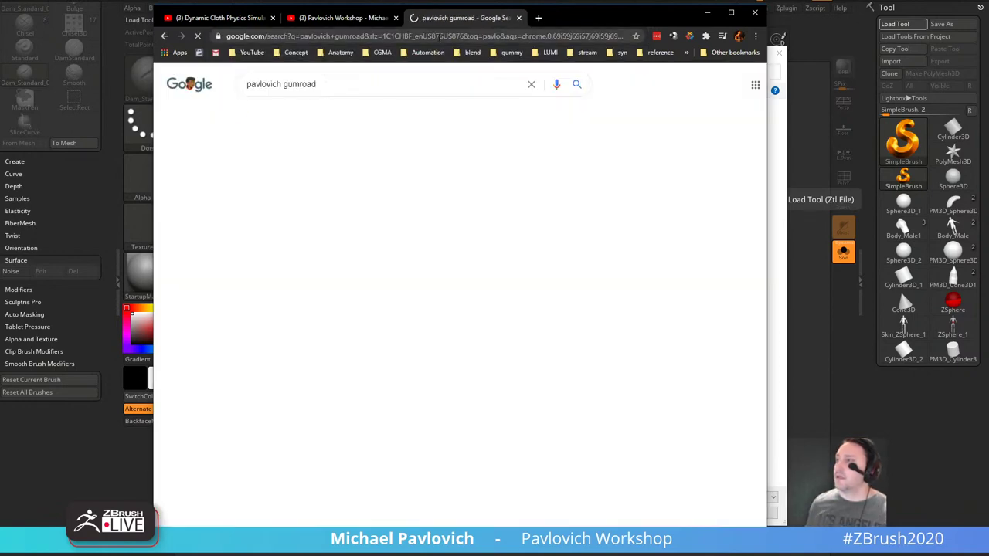
Open ArtStation in a new tab, go to the account's own profile and view the What's New ZBrush 2021 post.
click(539, 17)
text(art)
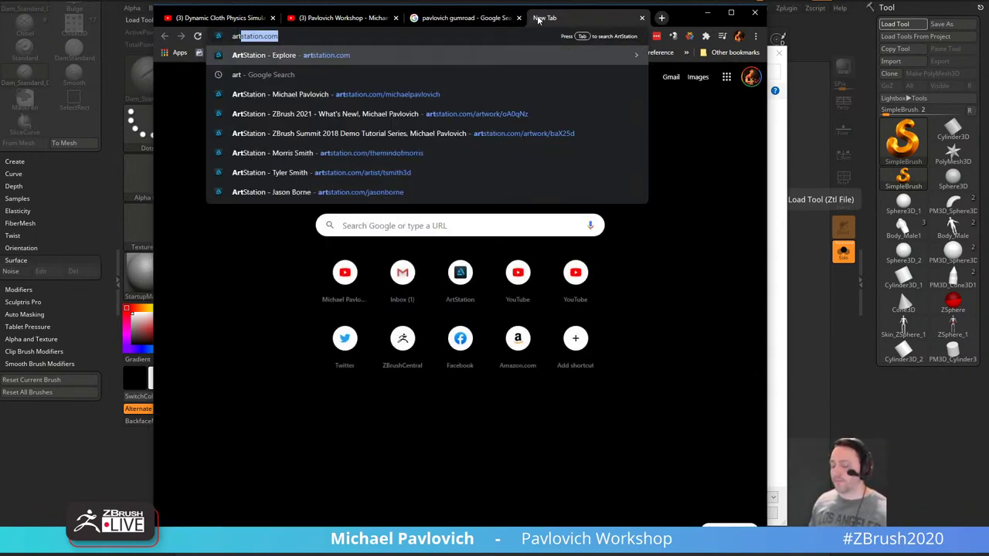
key(Return)
click(723, 76)
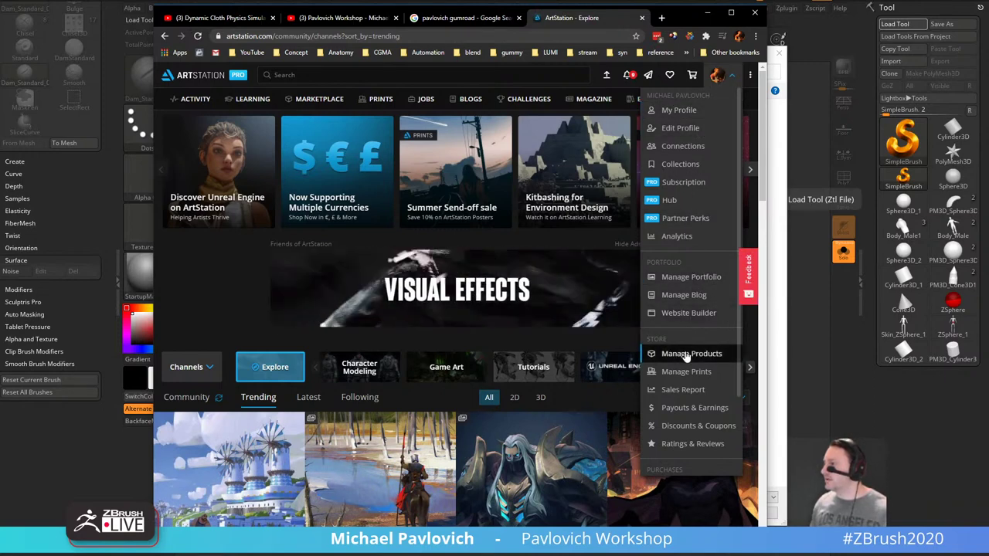
click(673, 110)
scroll(362, 334, down, 3)
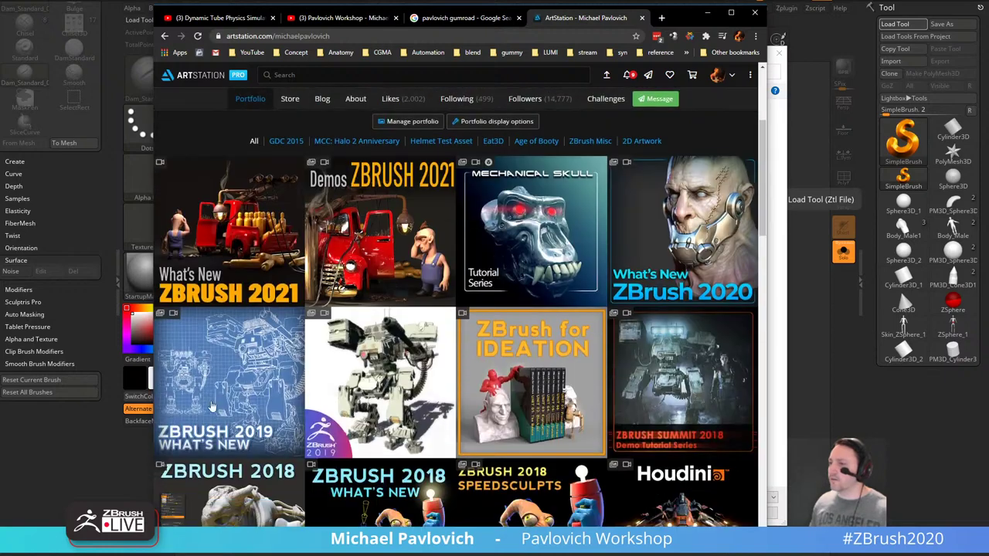
click(250, 237)
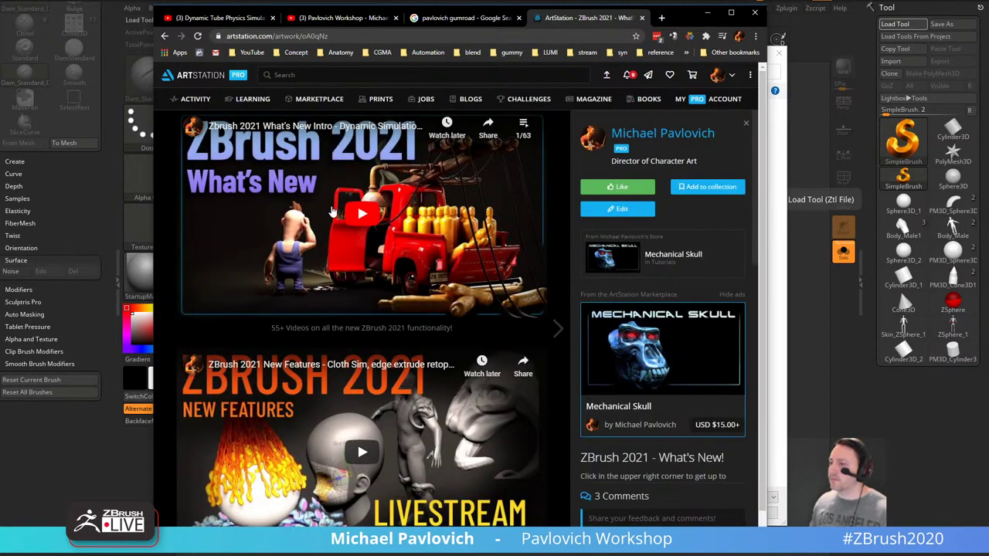
Return to the Gumroad store, look through its products to the ZBrush 2021 What's New item, and minimize the browser.
click(463, 17)
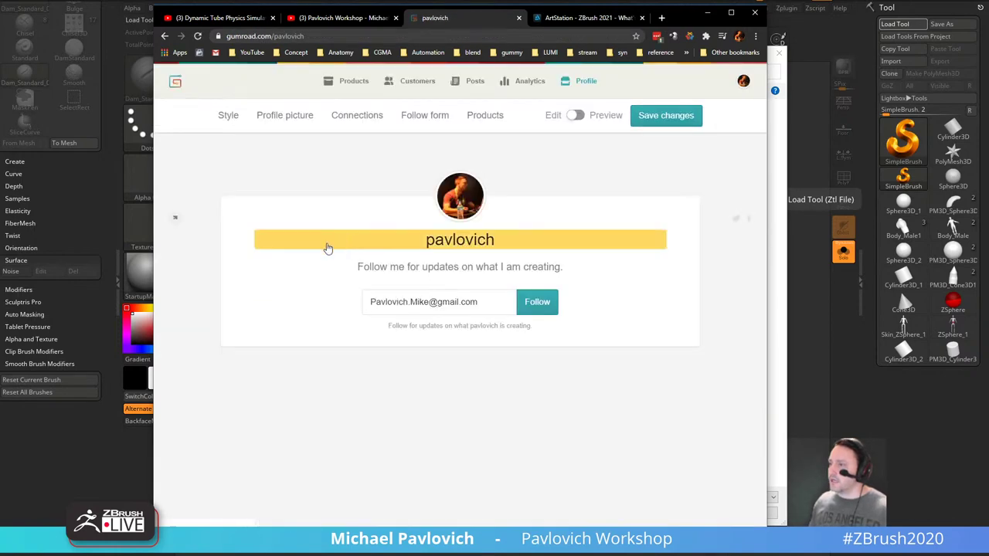
scroll(223, 247, down, 3)
scroll(197, 247, down, 5)
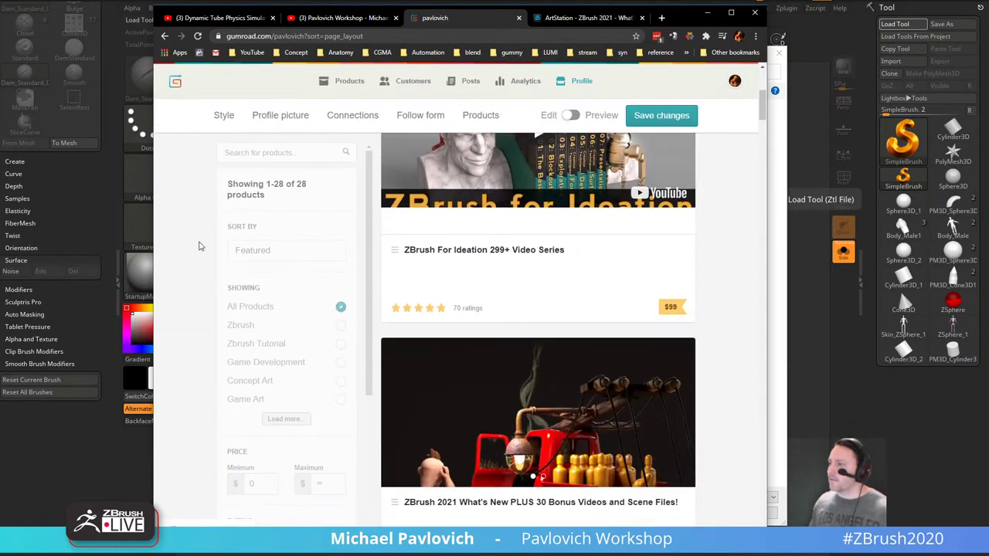
scroll(326, 295, up, 5)
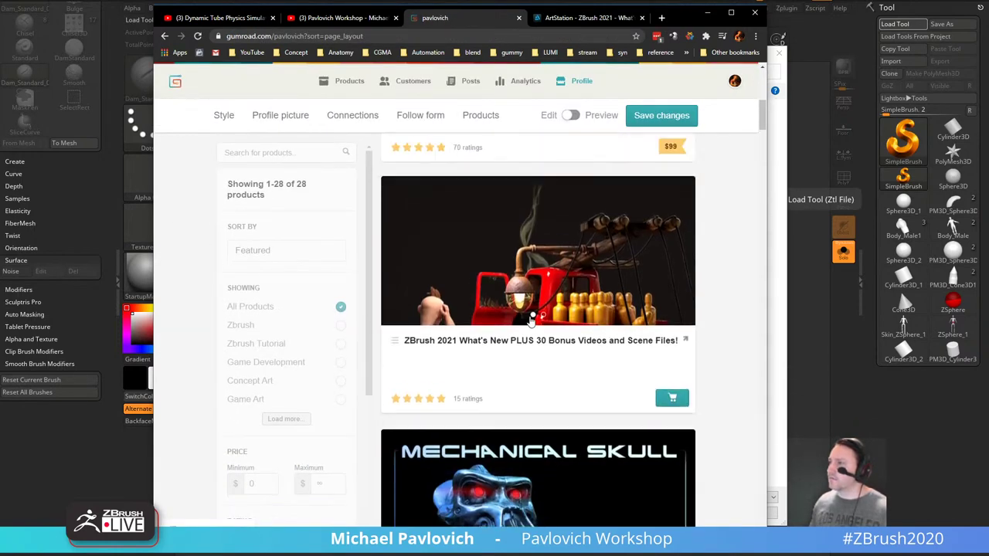
click(707, 13)
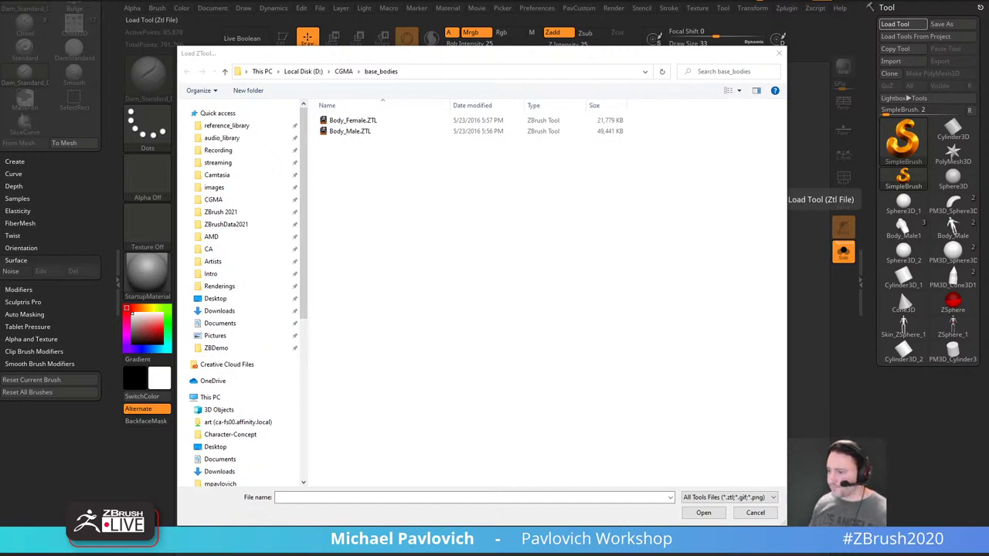
Switch to the incognito Gumroad store window, widen it and open the ZBrush 2021 What's New PLUS 30 Bonus Videos product.
drag(310, 555, 338, 1)
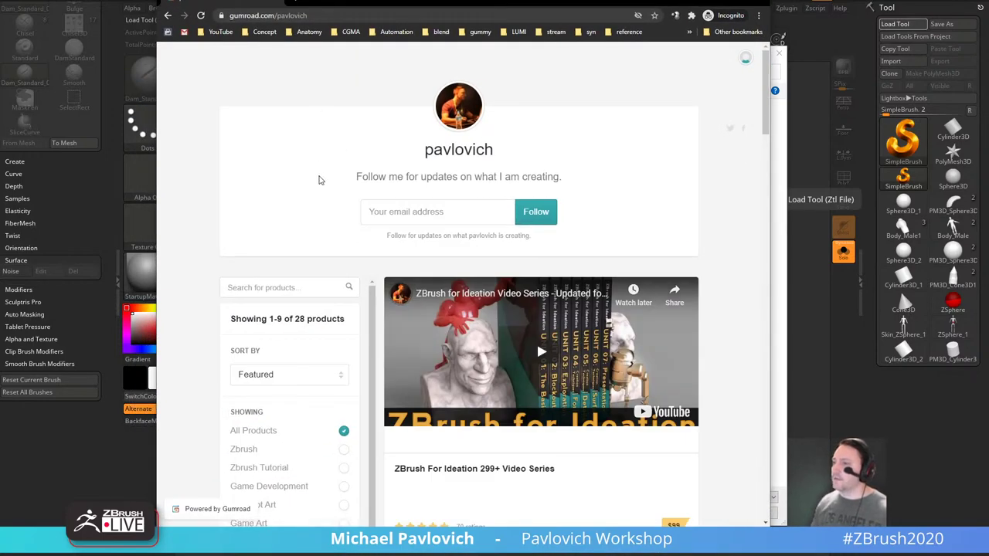
drag(779, 234, 939, 214)
scroll(669, 261, down, 2)
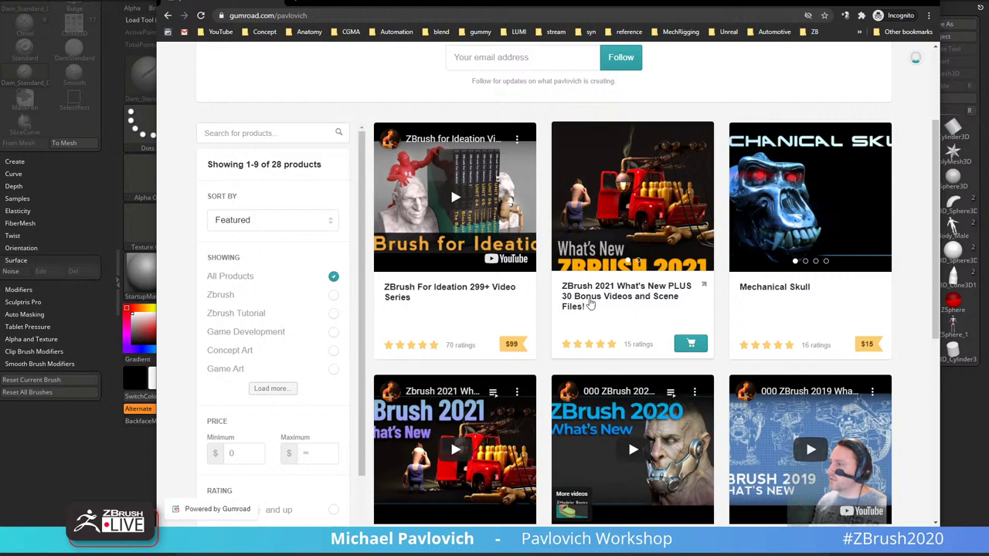
click(703, 284)
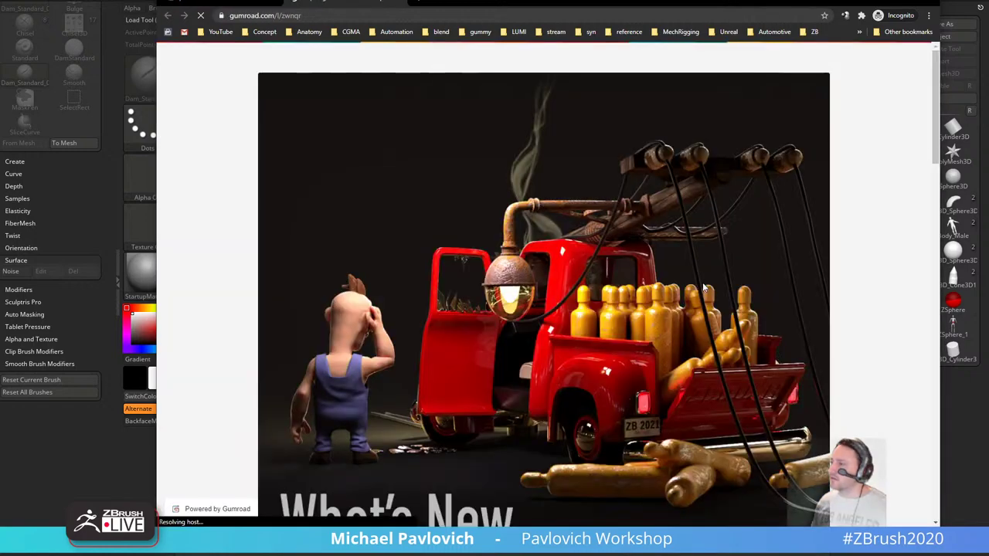
Review the product page's feature list, bonus videos and included ZTL files, and return to ZBrush's tool loading dialog.
scroll(401, 290, down, 10)
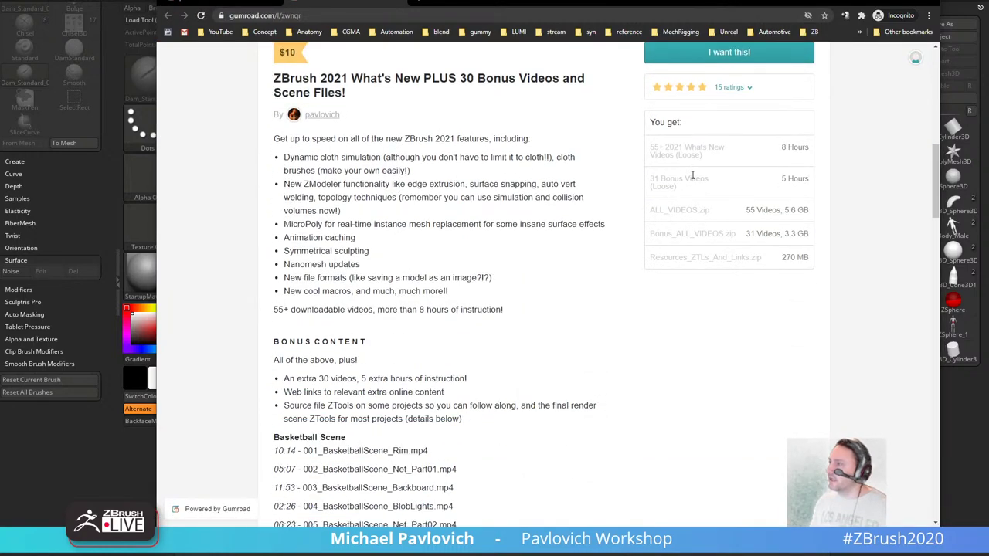
scroll(404, 296, down, 6)
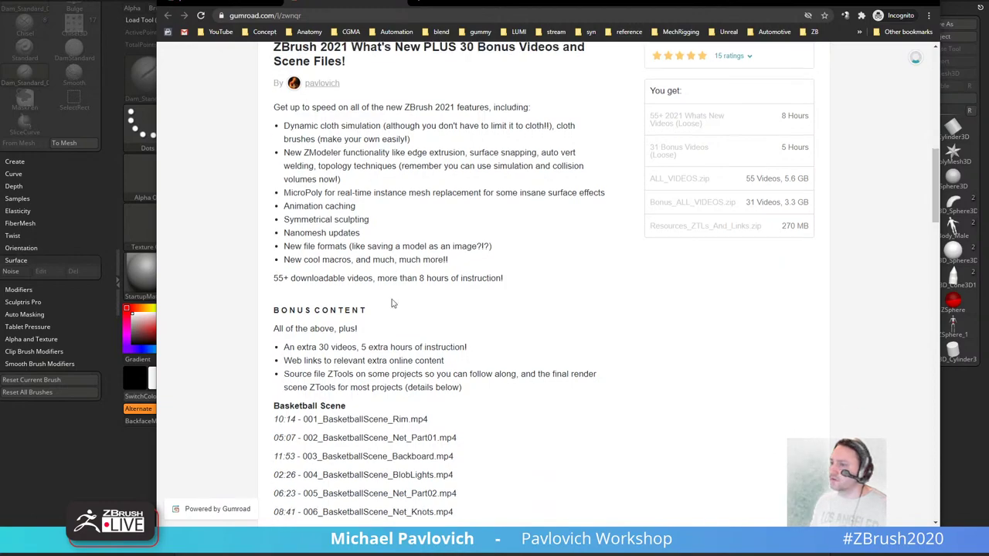
scroll(435, 259, down, 15)
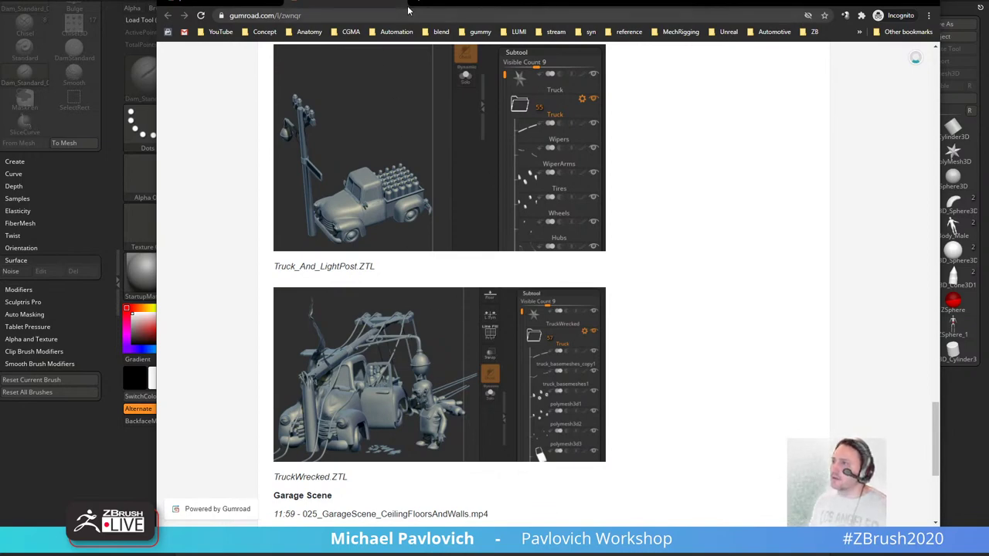
drag(442, 2, 448, 0)
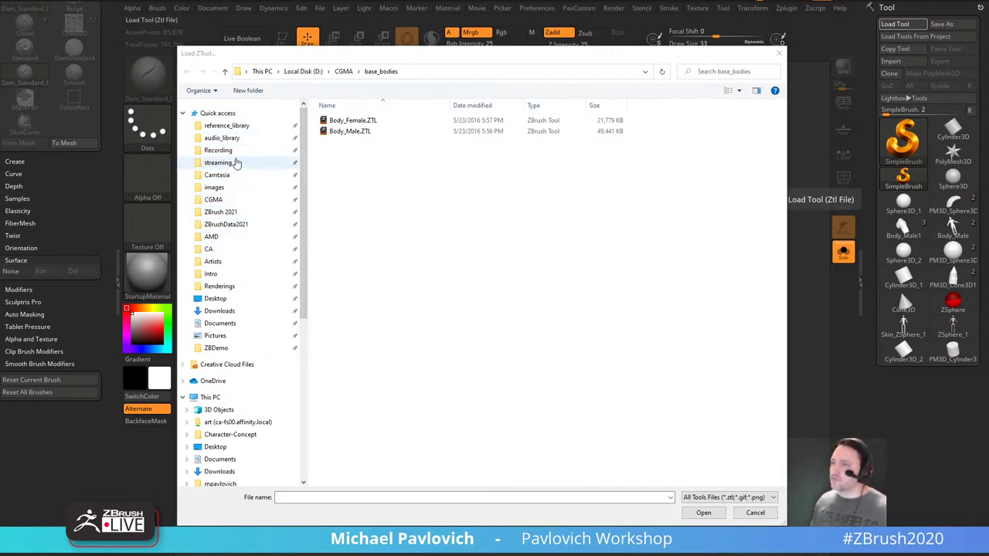
Load the merged_farmer002_017 tool, place it on the canvas in Edit mode and turn off Solo to show the whole truck scene.
click(235, 150)
drag(428, 58, 427, 0)
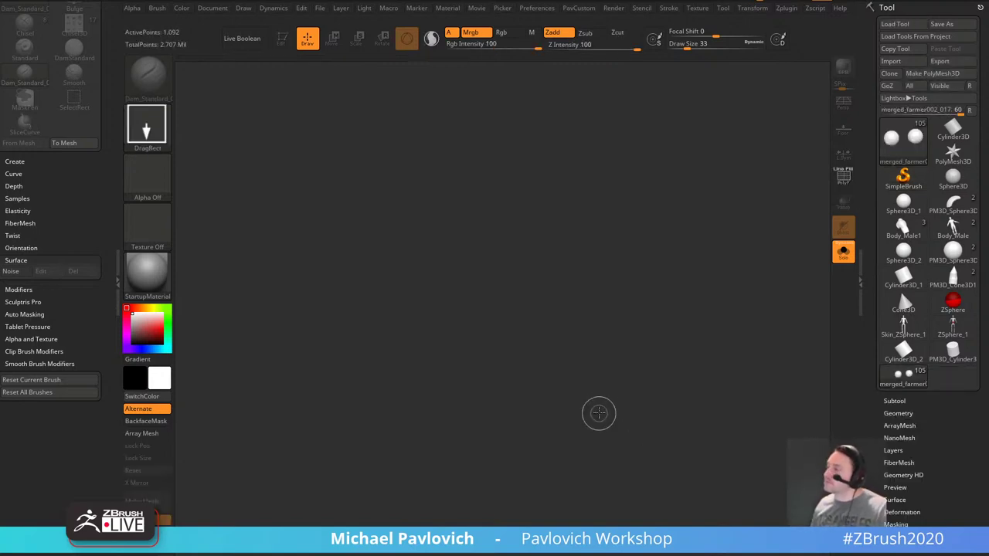
drag(534, 358, 532, 402)
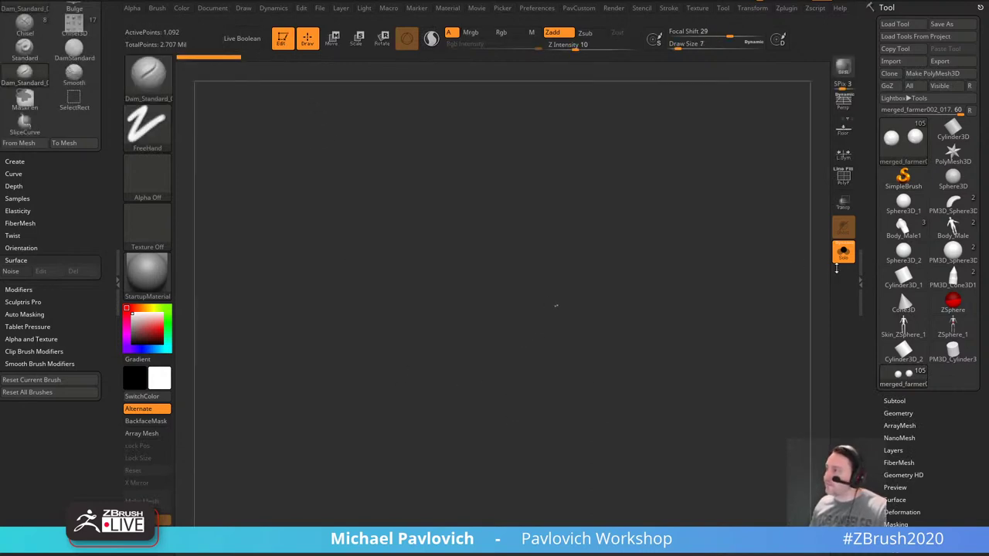
click(843, 251)
shift+drag(698, 272, 630, 351)
alt+drag(579, 238, 606, 234)
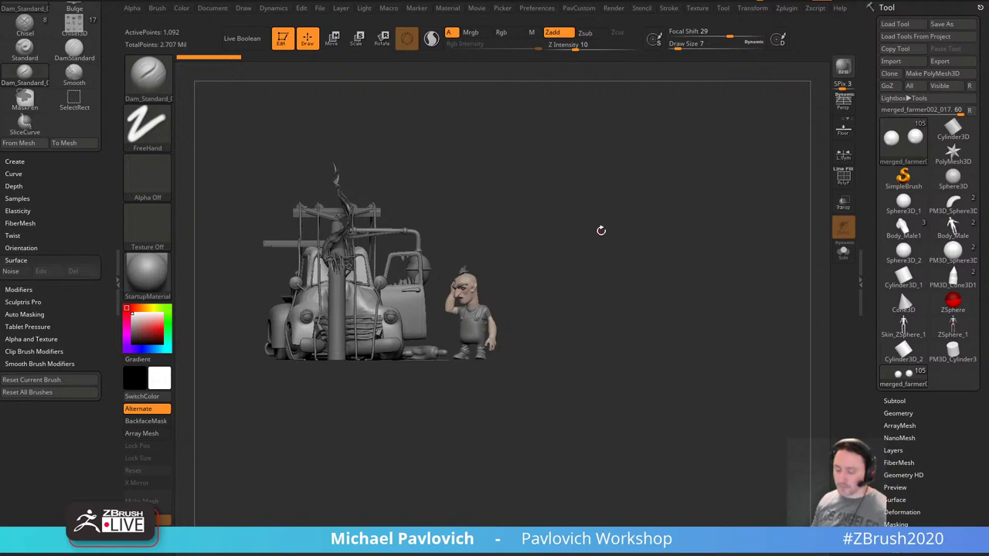
Enable multi-subtool transpose on the Move gizmo and choose SelectRect as the selection brush.
key(w)
click(509, 195)
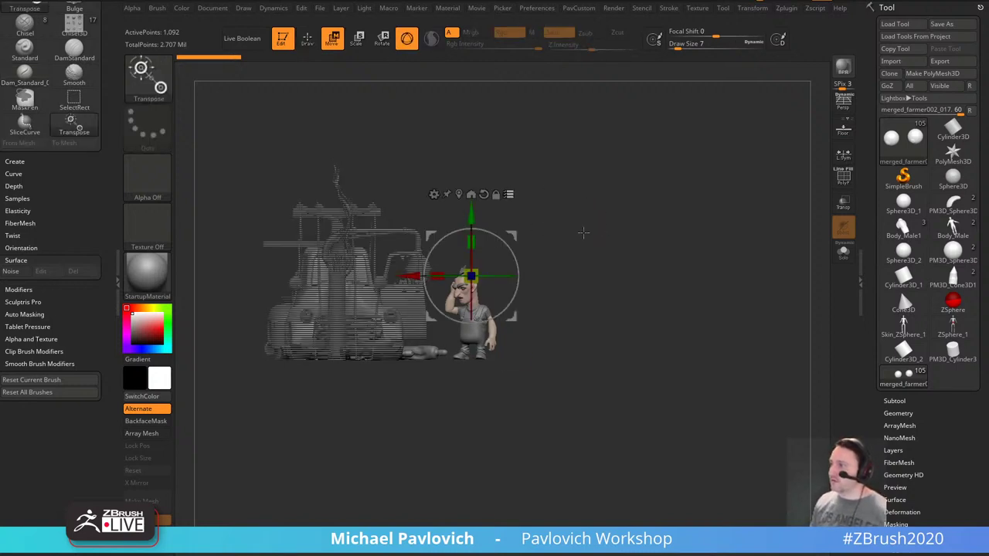
drag(618, 234, 629, 250)
mouse_move(630, 249)
alt+mouse_down()
mouse_move(682, 235)
mouse_move(640, 260)
mouse_move(632, 224)
mouse_move(622, 253)
alt+mouse_up()
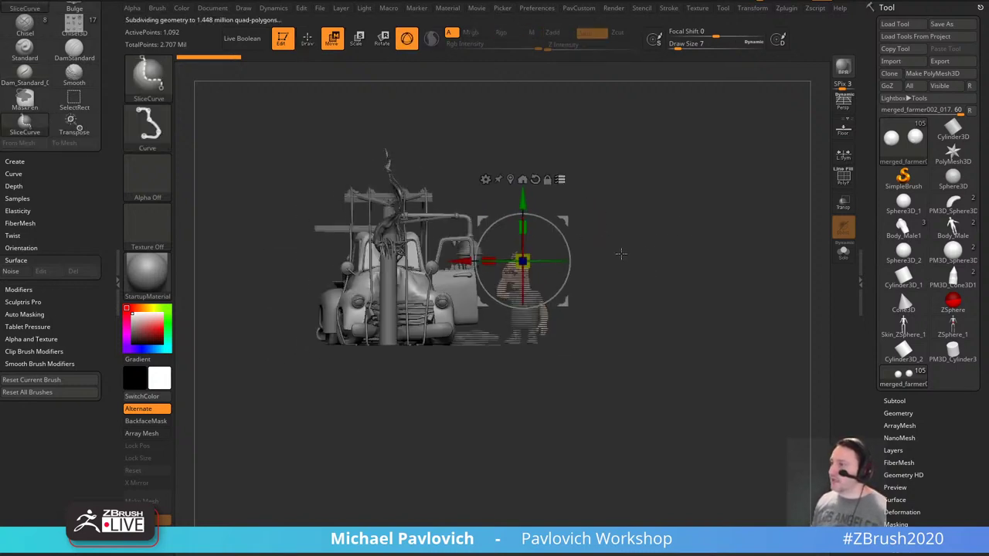
ctrl+shift+click(148, 79)
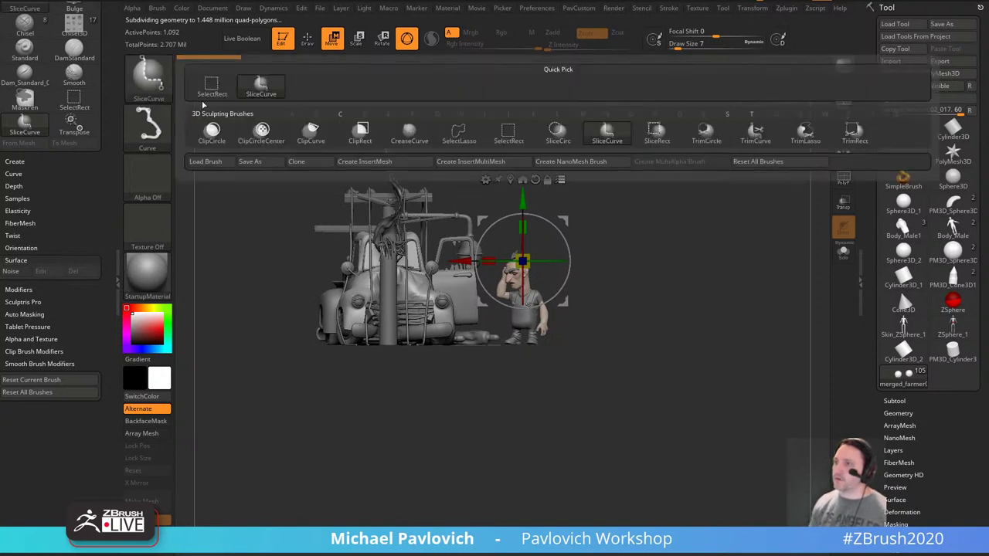
ctrl+shift+click(213, 87)
Select only the farmer's subtools for multi-transpose and group them in a new folder named "farmer".
mouse_move(671, 228)
ctrl+shift+mouse_down()
mouse_move(554, 354)
mouse_move(506, 373)
ctrl+shift+mouse_up()
ctrl+shift+drag(634, 212, 498, 387)
ctrl+shift+drag(644, 193, 497, 375)
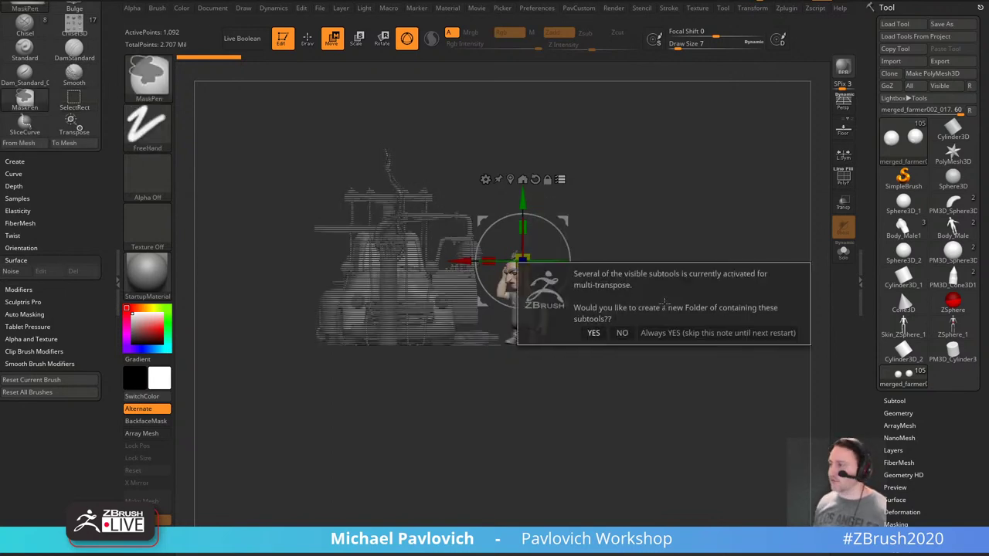
click(593, 333)
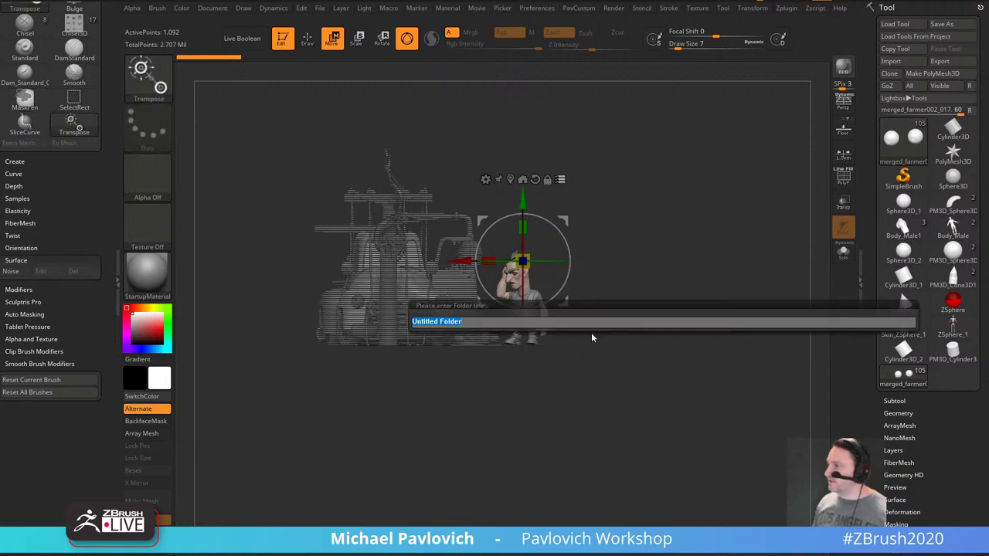
text(farmer)
key(Return)
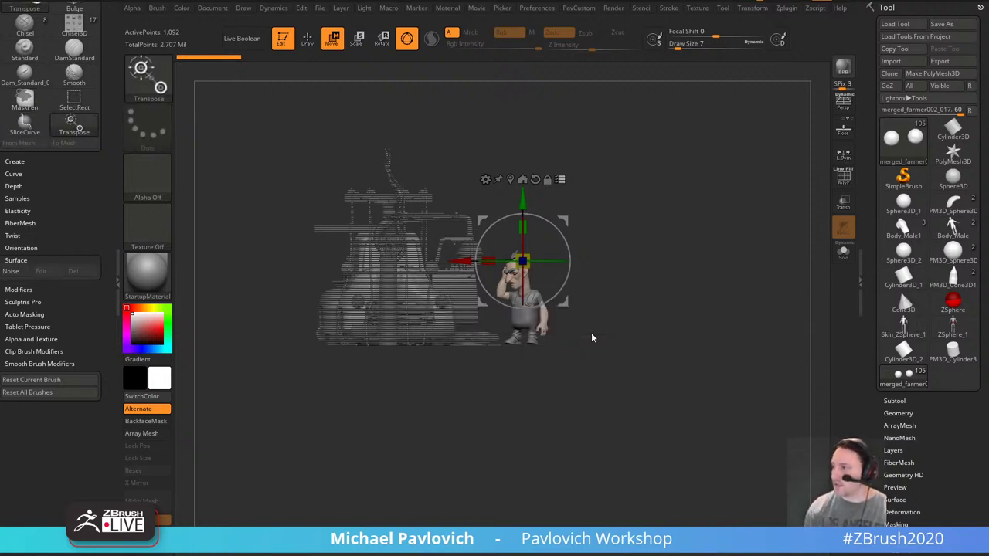
Expand the Subtool list and open the folder actions of the Truck folder.
click(894, 401)
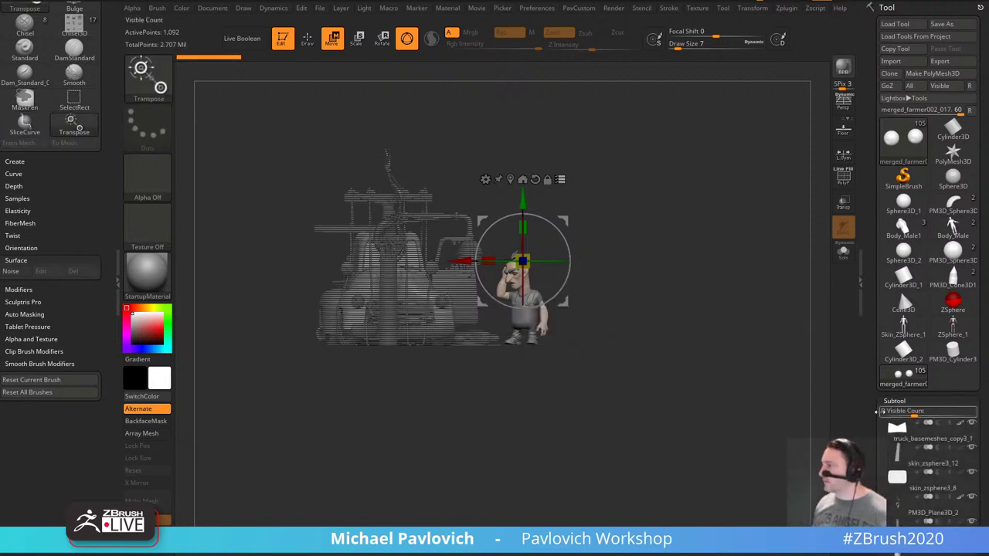
drag(880, 393, 868, 108)
click(895, 89)
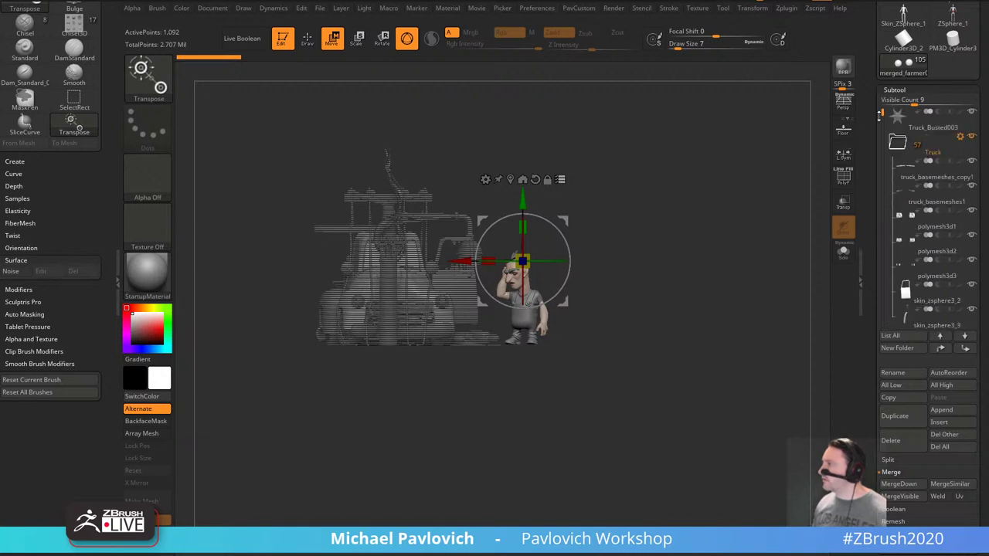
click(961, 137)
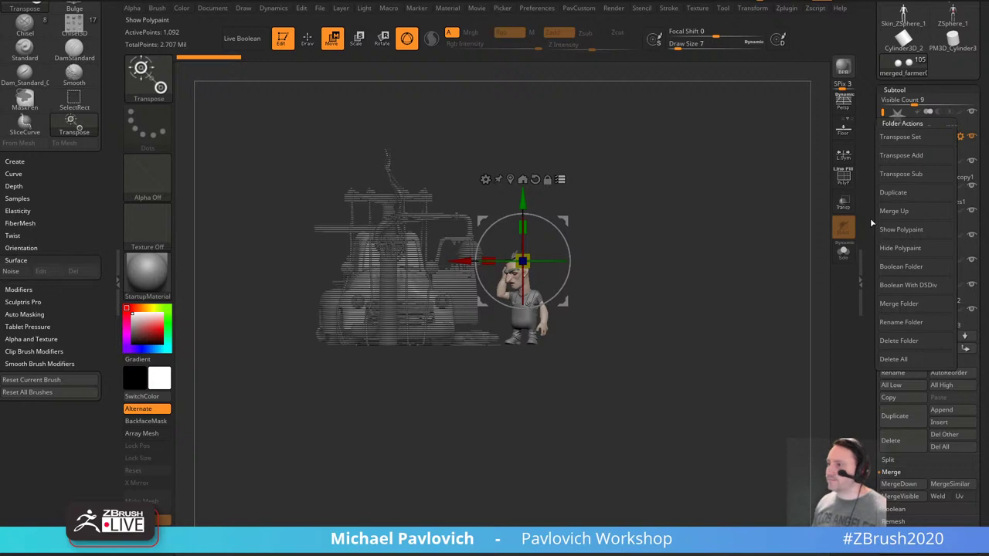
Turn off transposing of all selected subtools on the gizmo and return to Draw mode.
right_drag(690, 263, 717, 325)
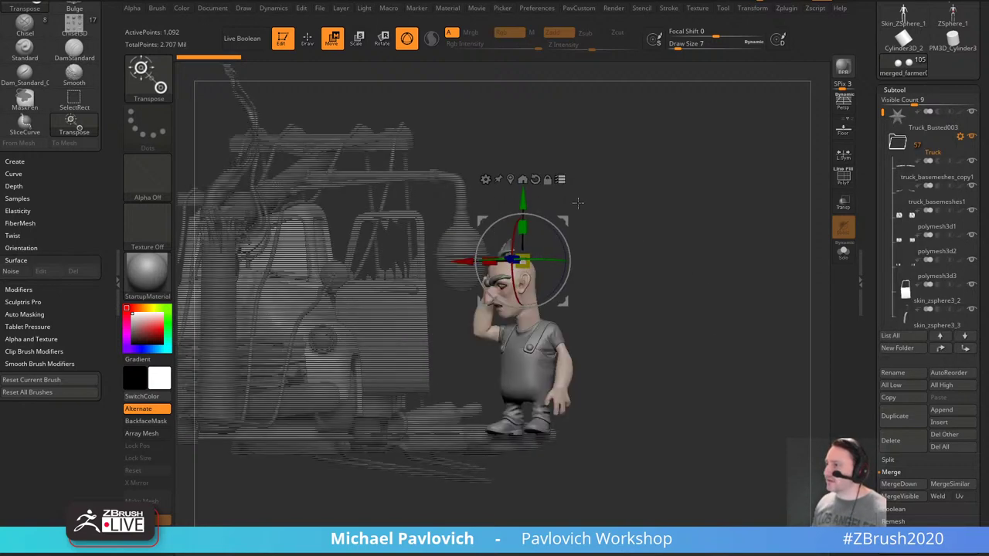
click(562, 180)
right_drag(618, 200, 796, 230)
key(q)
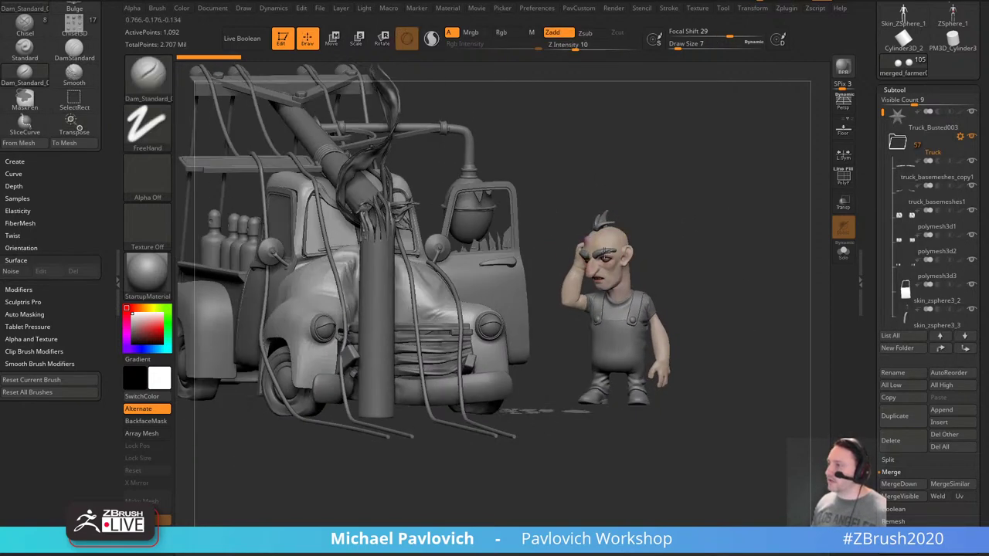
Angle the view on the crashed truck and farmer and reveal the External Renderer and Render Properties settings for sending the scene to KeyShot.
drag(690, 254, 757, 170)
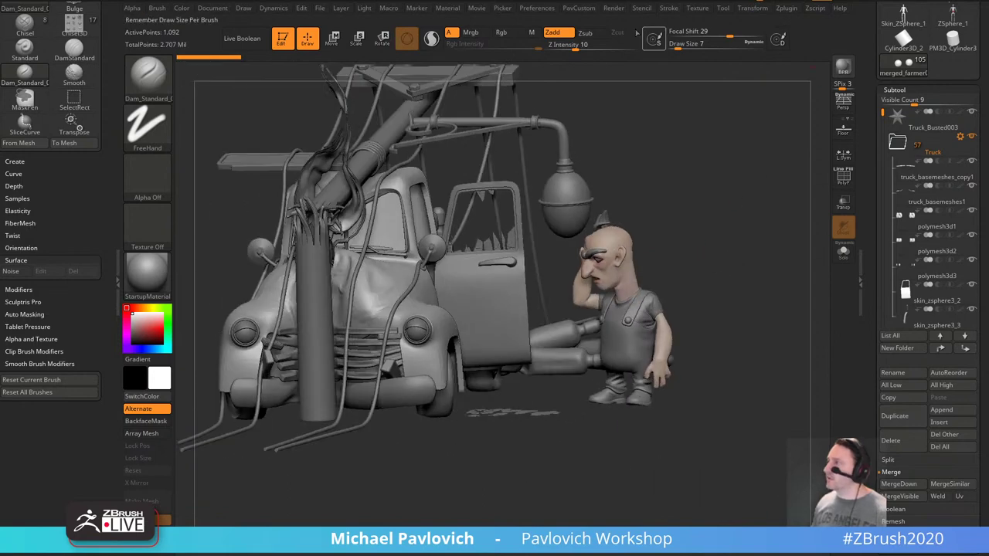
click(614, 8)
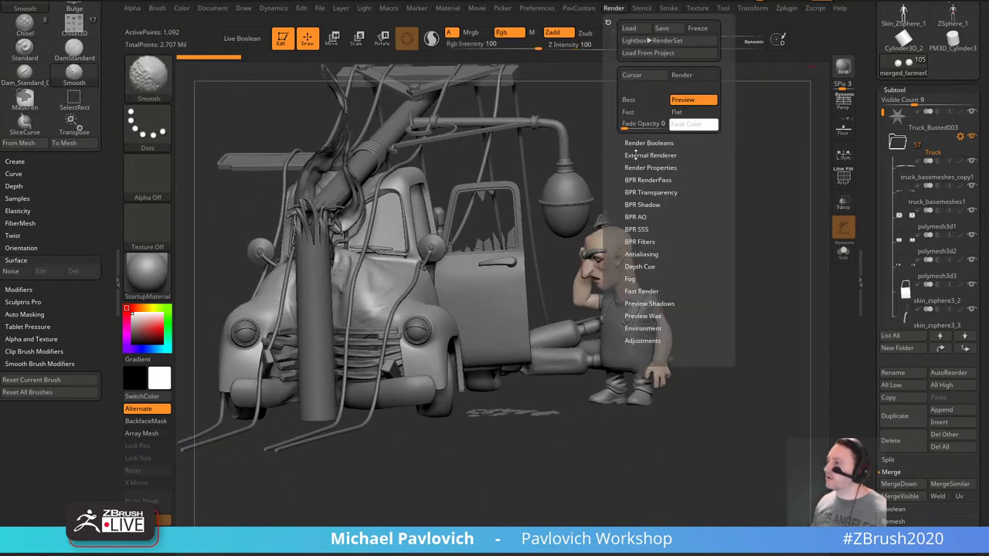
shift+click(634, 155)
click(634, 167)
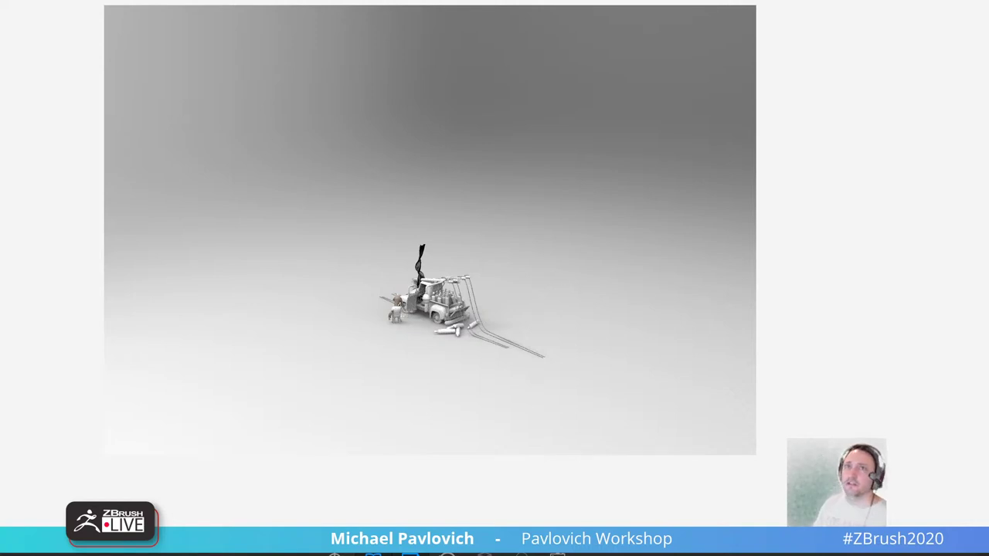
Leave the full-screen render view in KeyShot and pause the real-time render.
key(f)
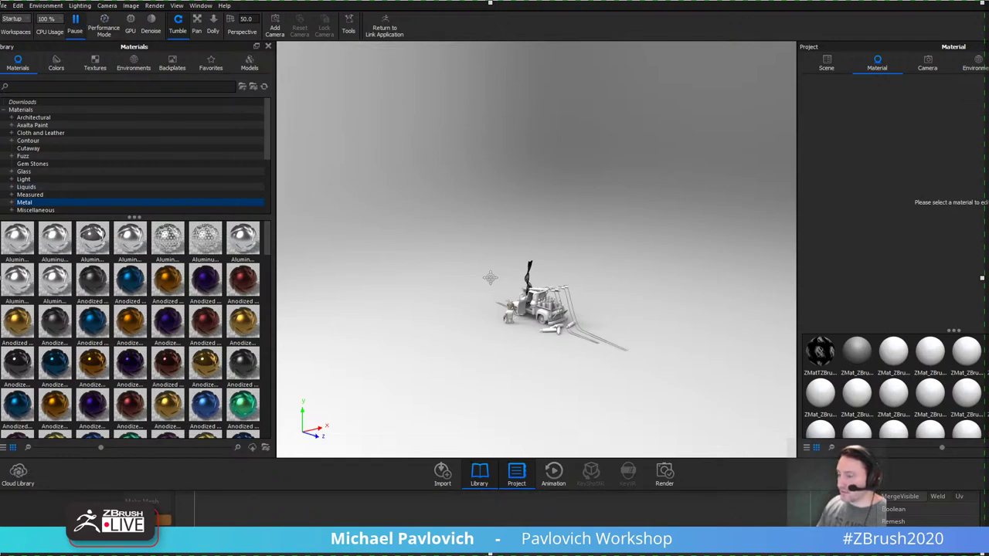
key(p)
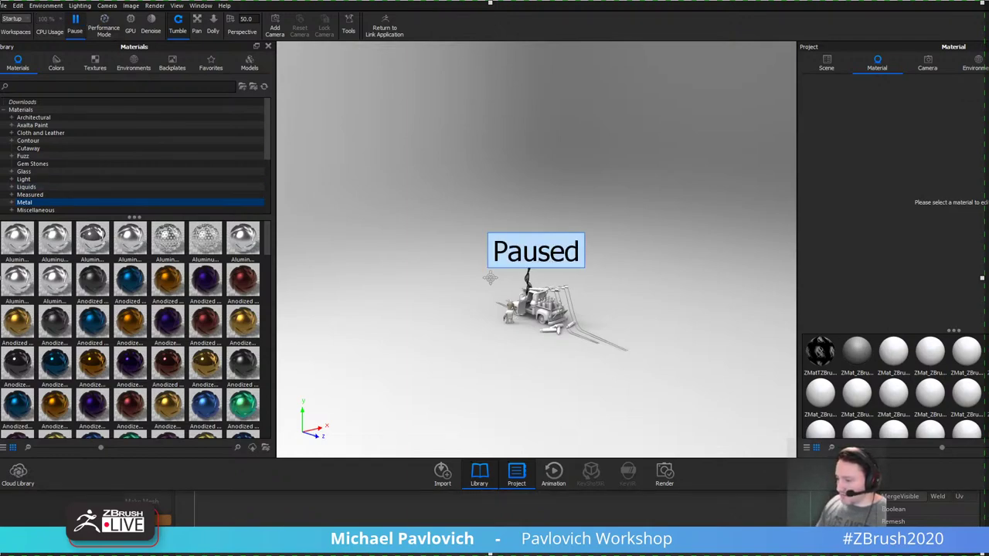
Switch to the browser, open the Official Pixologic ZBrush 2021 Stream Event full broadcast, and skip ahead to the Dynamics Basics chapter.
drag(719, 554, 742, 8)
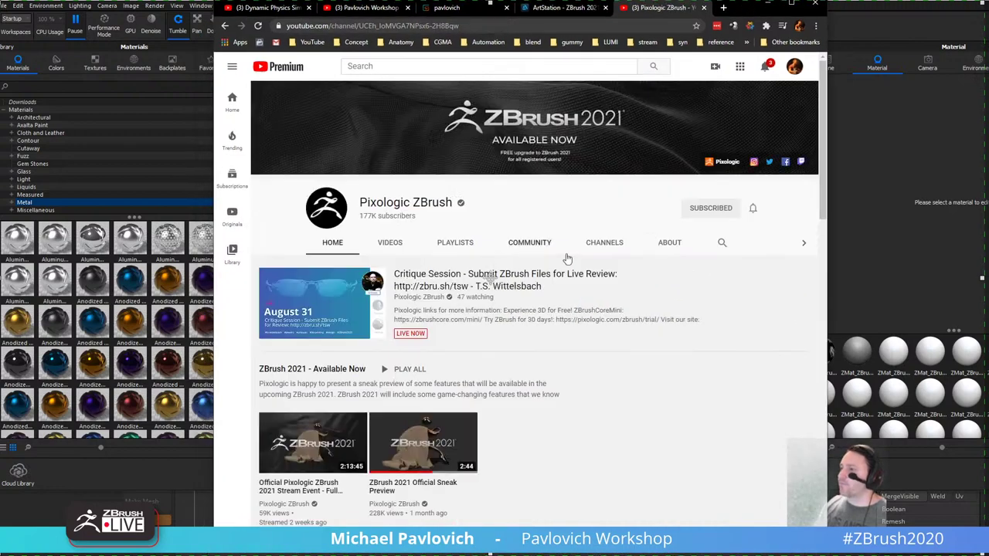
scroll(496, 230, down, 2)
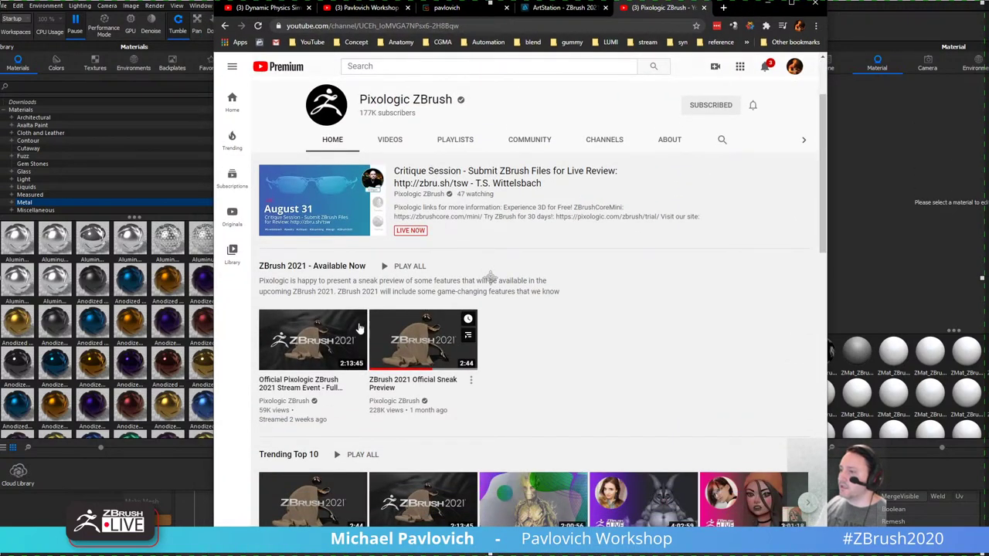
click(314, 332)
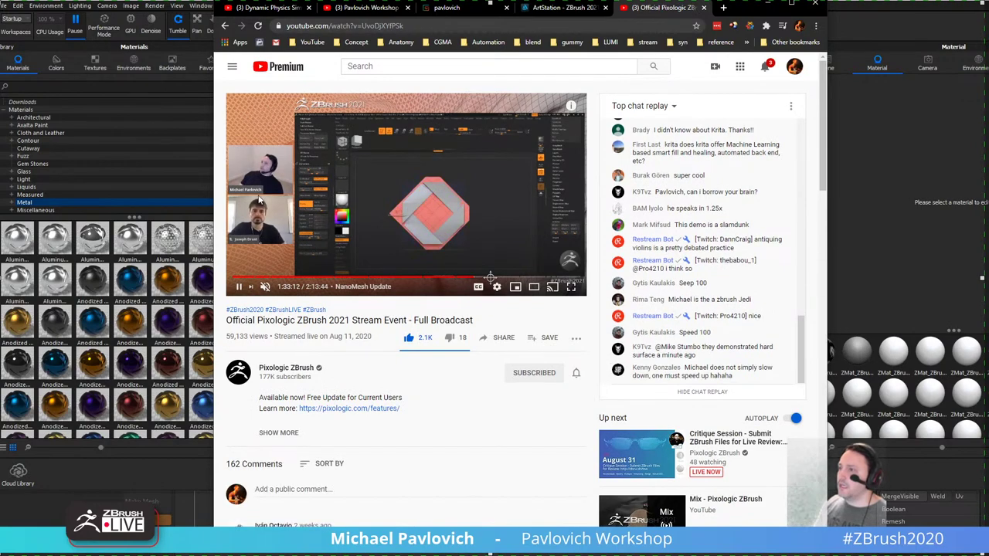
click(291, 277)
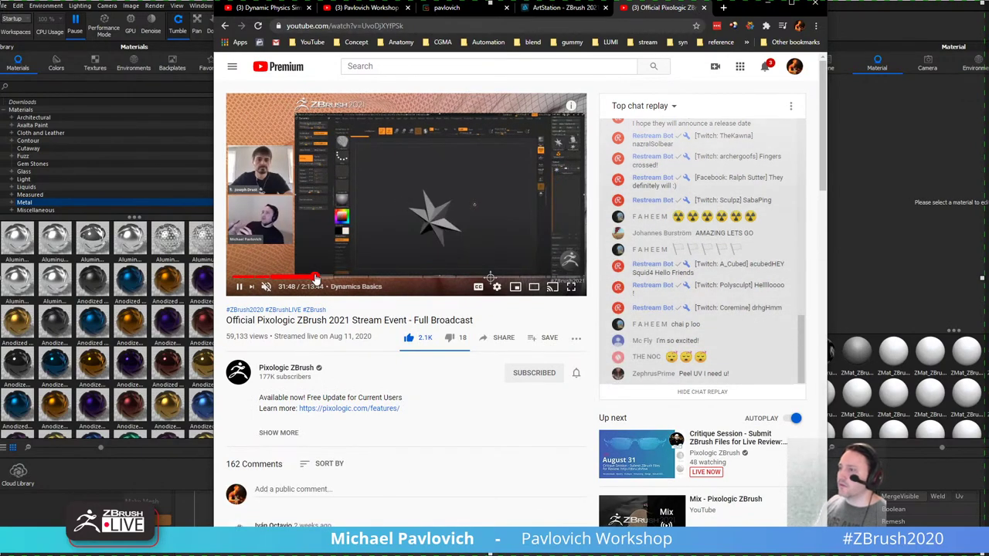
Copy the stream event video's share link and go back to KeyShot.
click(499, 339)
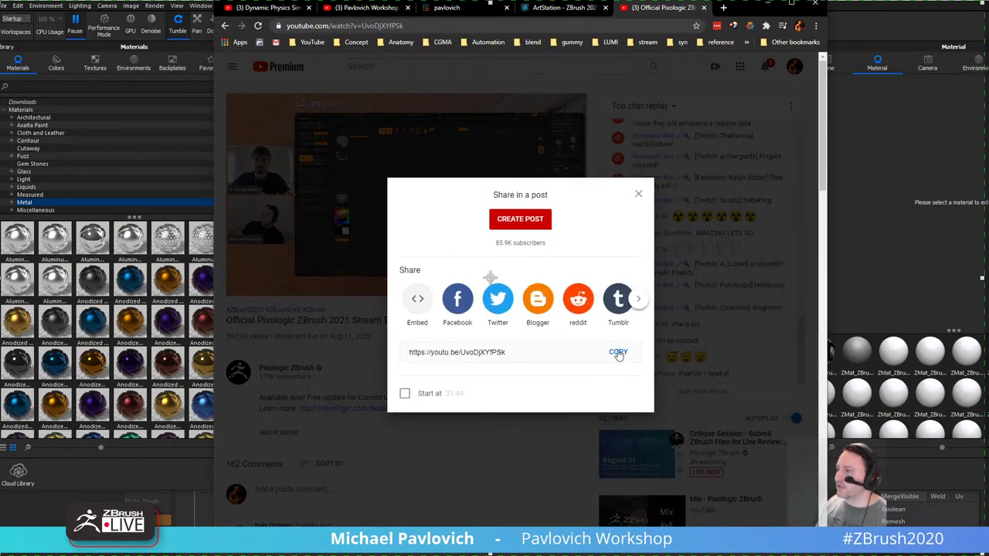
click(619, 349)
click(640, 193)
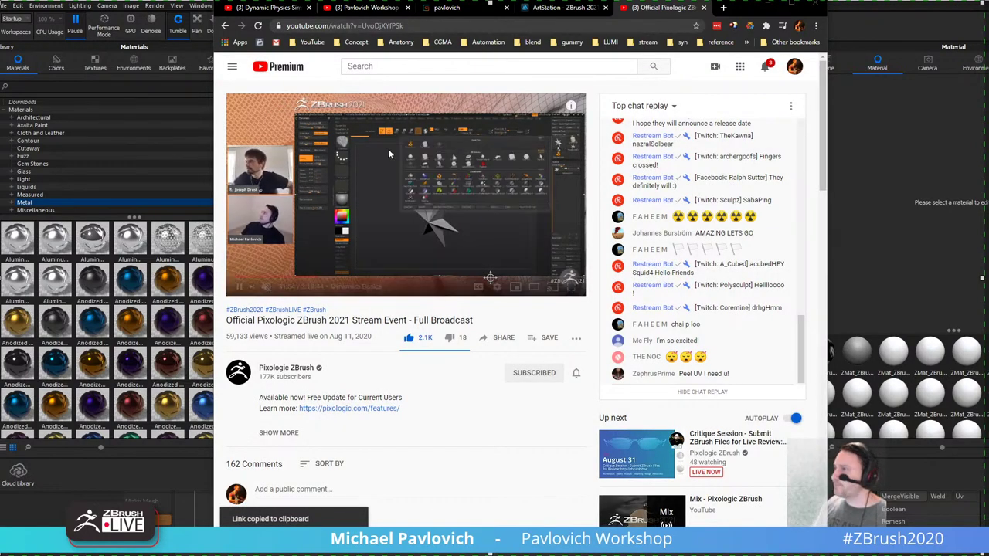
click(769, 3)
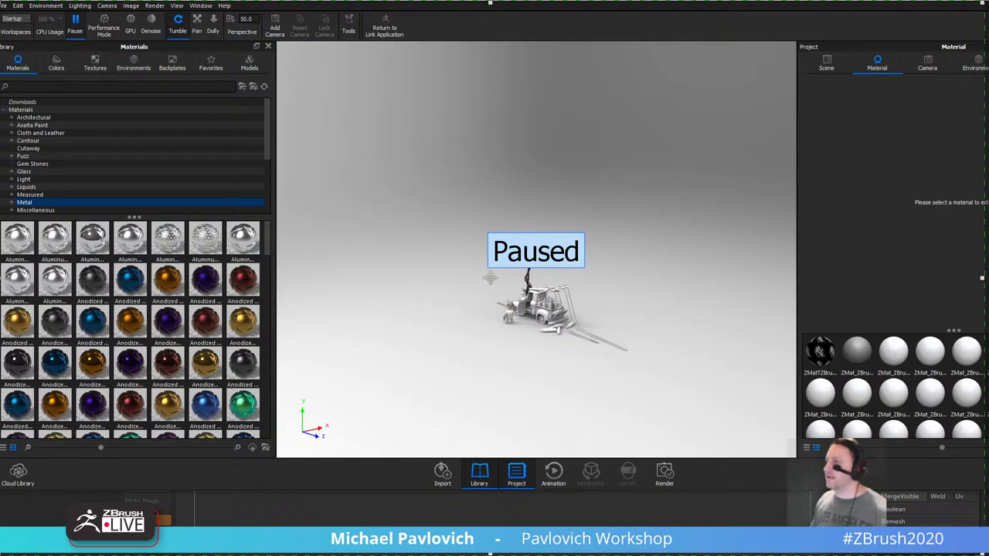
Resume the real-time render and enlarge the KeyShot window to show the full project panel.
click(75, 21)
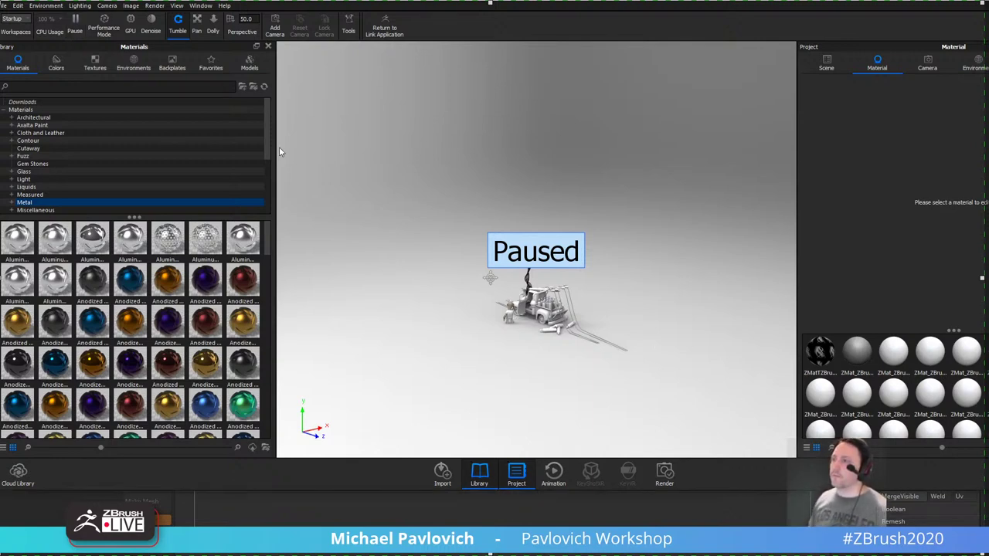
click(18, 5)
click(39, 88)
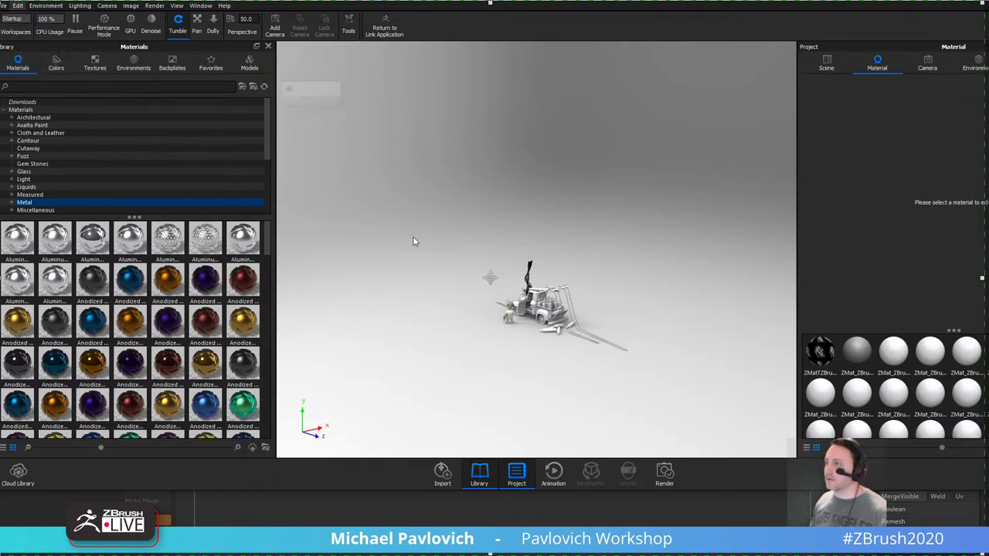
click(685, 375)
drag(638, 174, 837, 312)
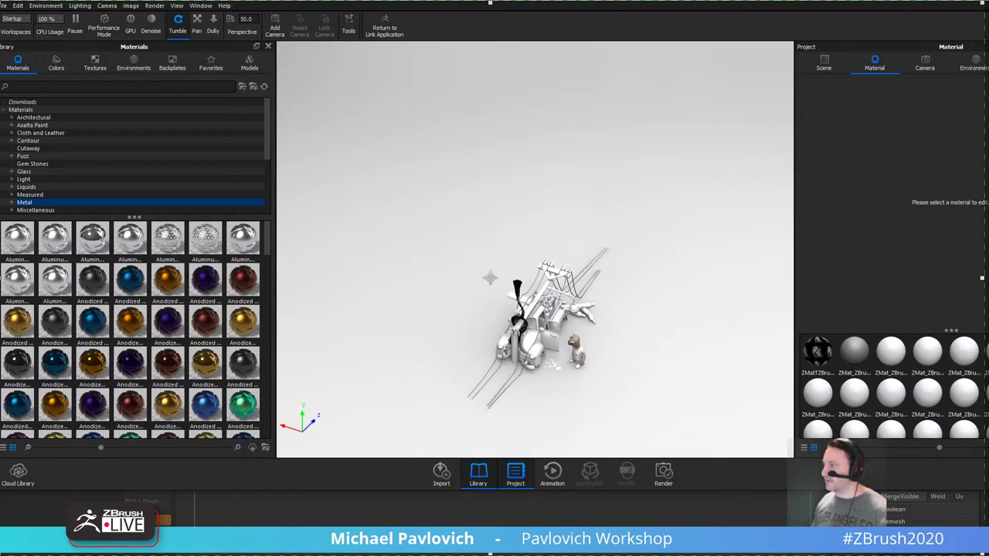
drag(988, 491, 982, 554)
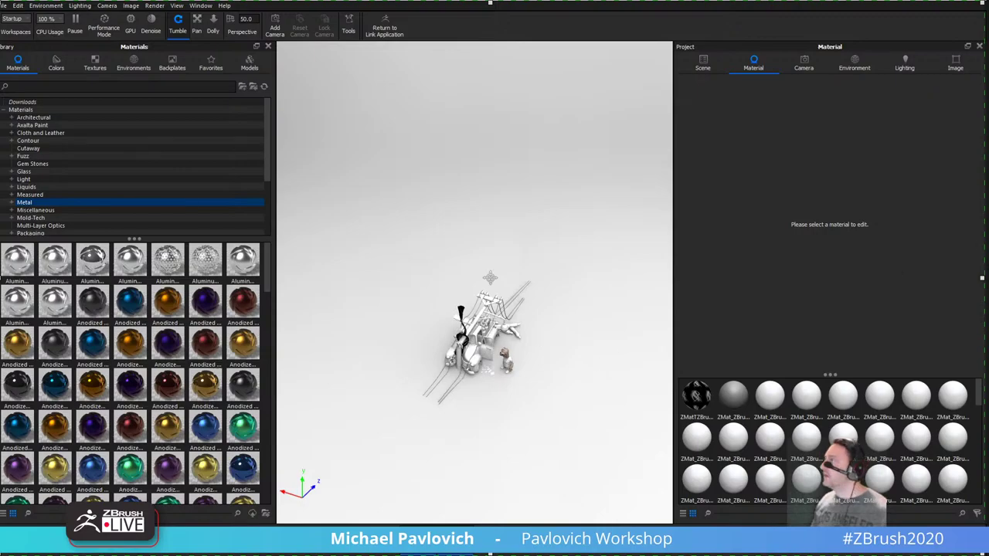
Frame the farmer beside the truck's door and widen the real-time view by narrowing the project and library panels.
scroll(432, 211, up, 3)
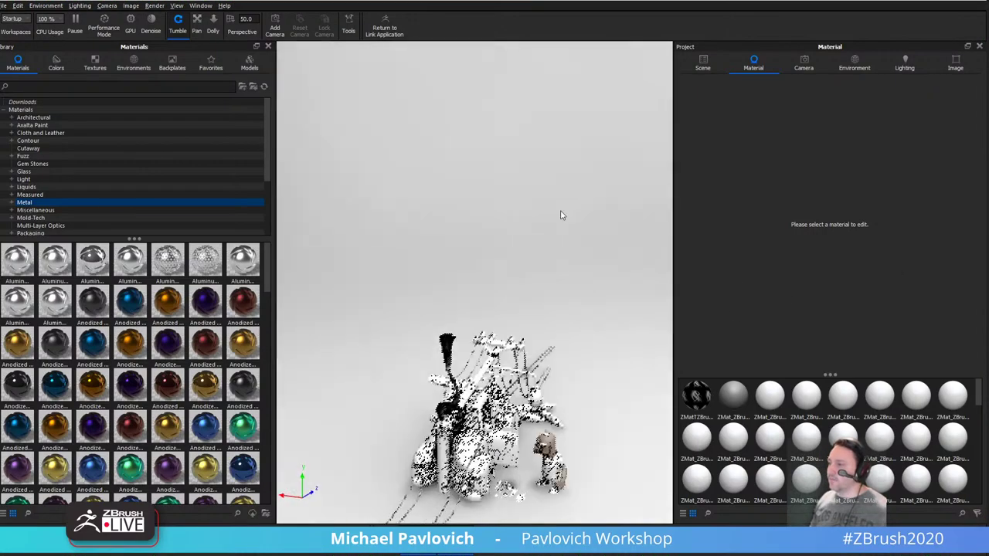
scroll(500, 108, up, 5)
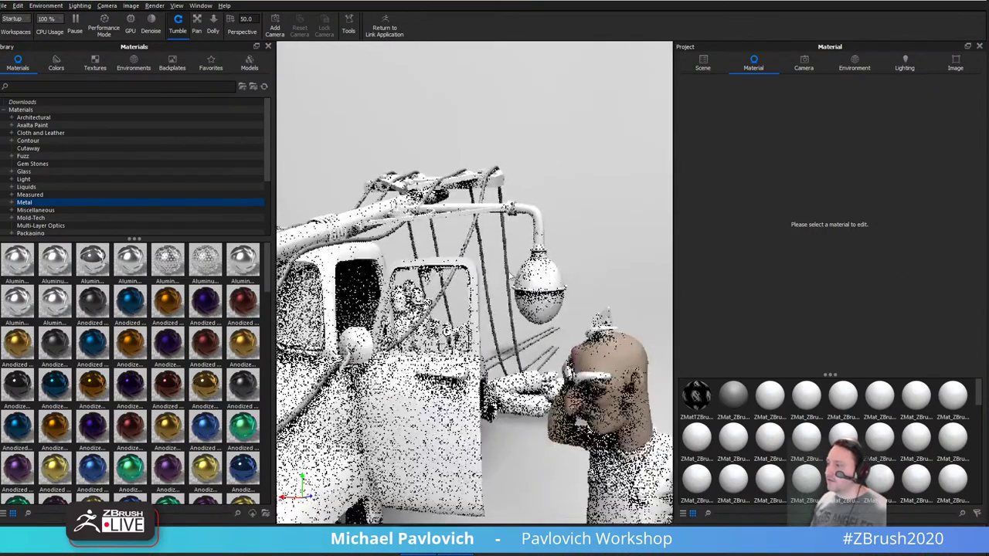
scroll(563, 238, down, 5)
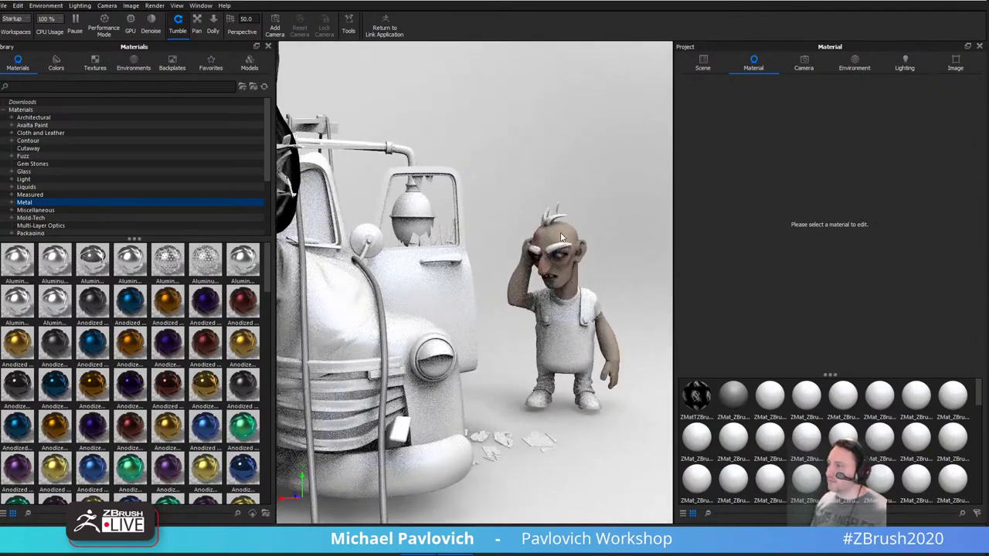
double_click(563, 238)
click(702, 68)
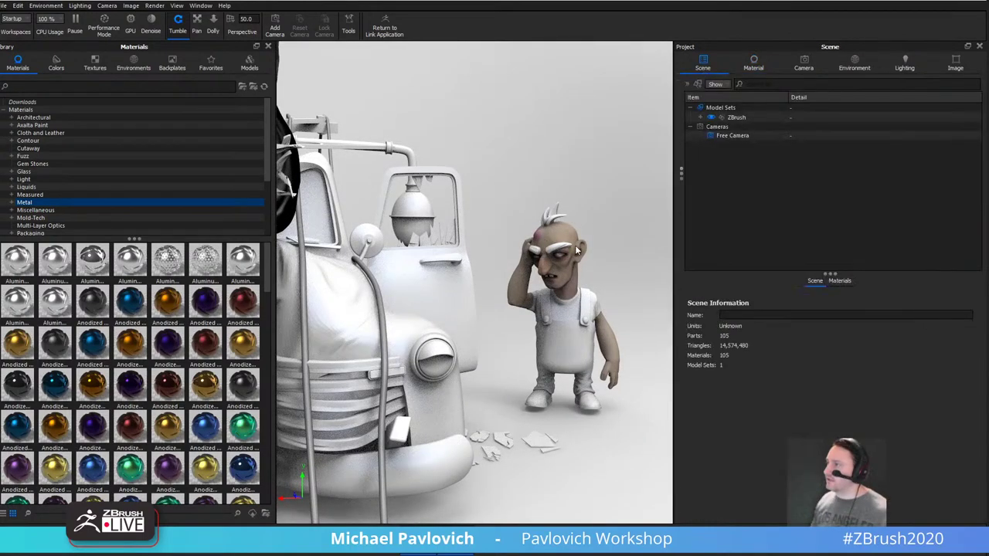
drag(674, 203, 830, 214)
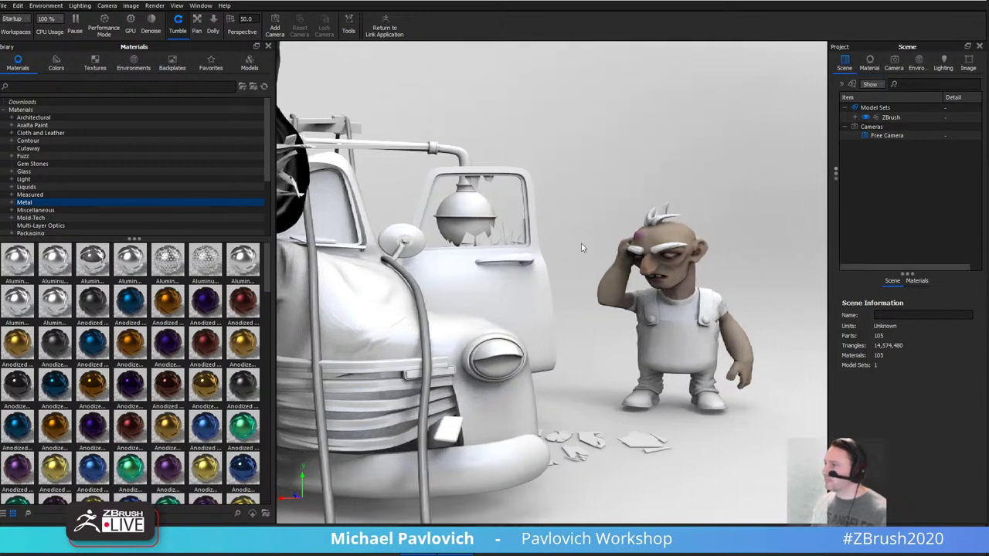
scroll(581, 244, up, 2)
drag(276, 269, 13, 281)
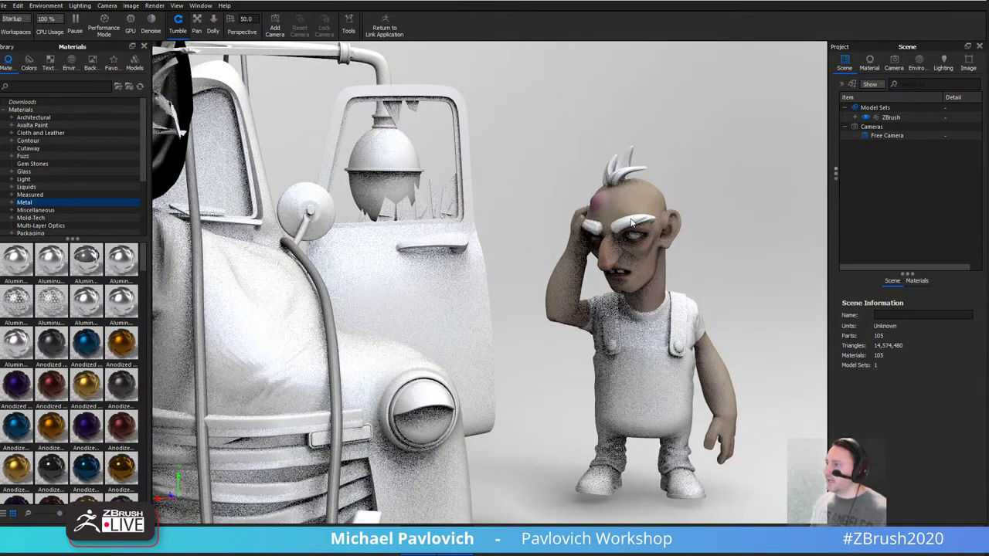
Open the farmer's skin material in the material graph and show the Texture Map (Legacy) node's properties.
double_click(630, 192)
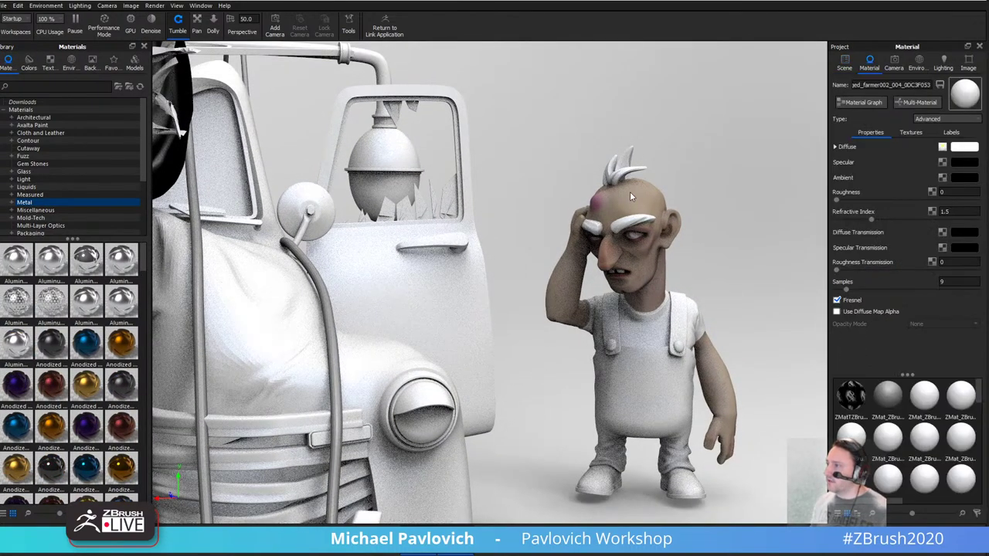
click(871, 102)
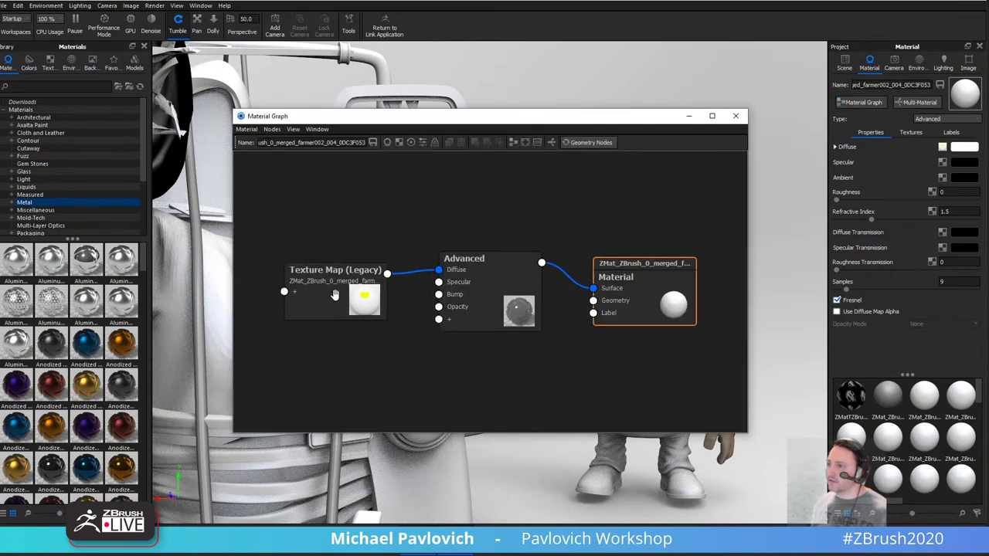
drag(338, 299, 341, 245)
double_click(341, 245)
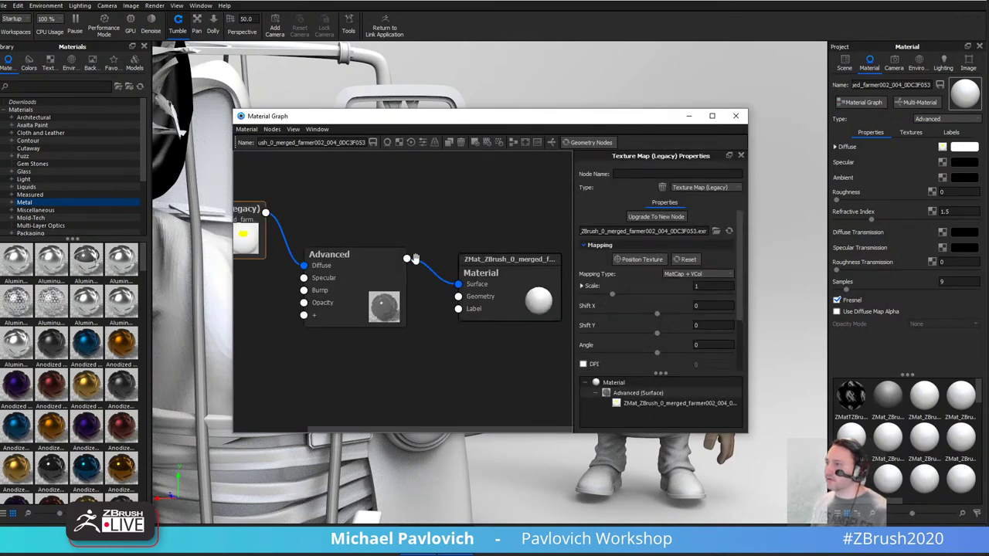
Upgrade the legacy texture map to a new node and delete the leftover Texture Map (Legacy) node.
click(655, 217)
click(501, 246)
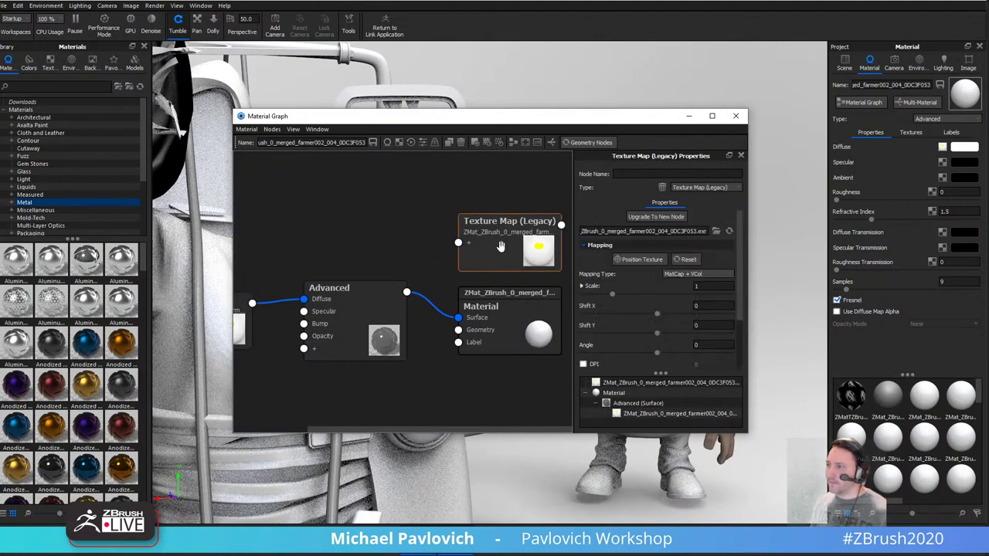
key(Delete)
Disable Apply MatCap on the Matcap node feeding the farmer skin's diffuse, keeping the farmer in sight.
click(246, 331)
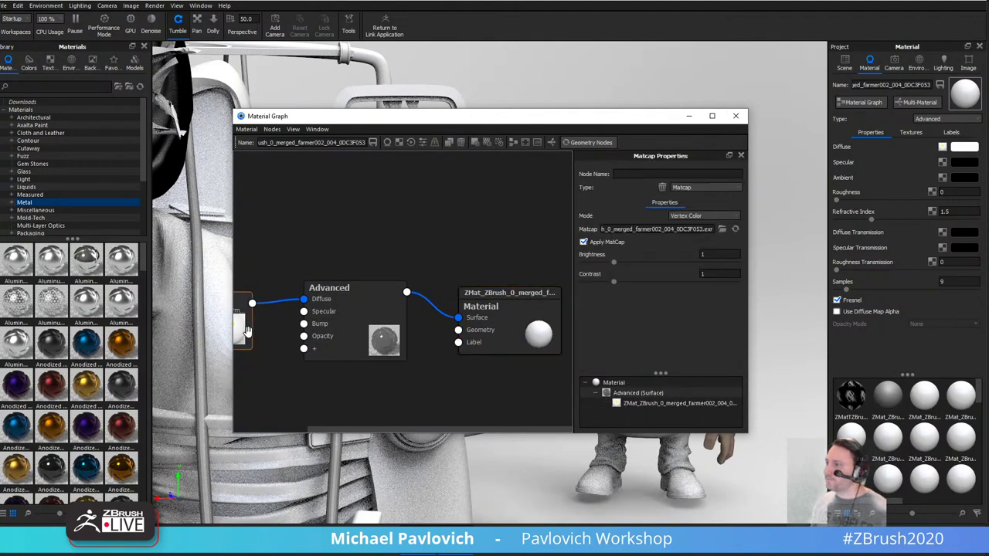
drag(626, 116, 429, 93)
click(402, 219)
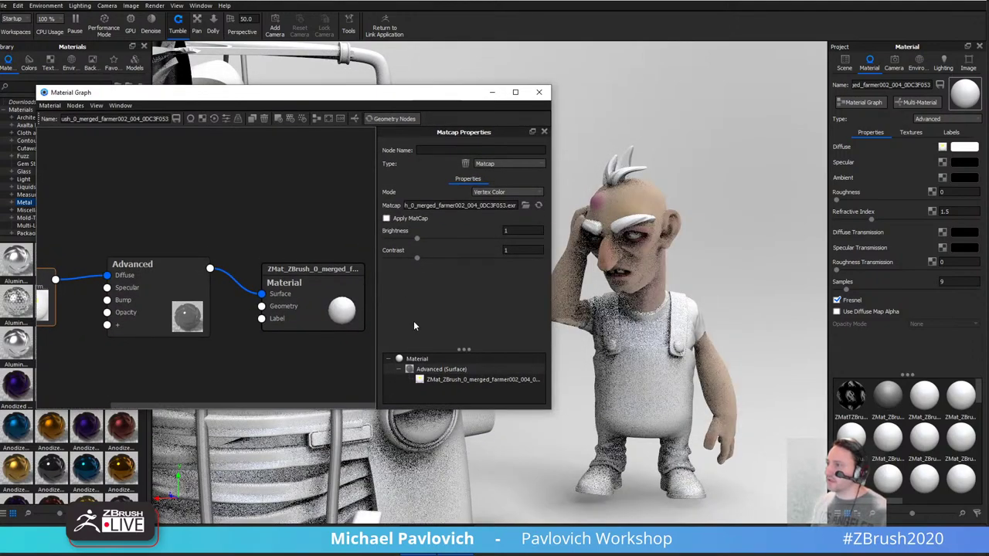
Try the MatCap Only mode on the Matcap node and return it to Vertex Color.
click(502, 192)
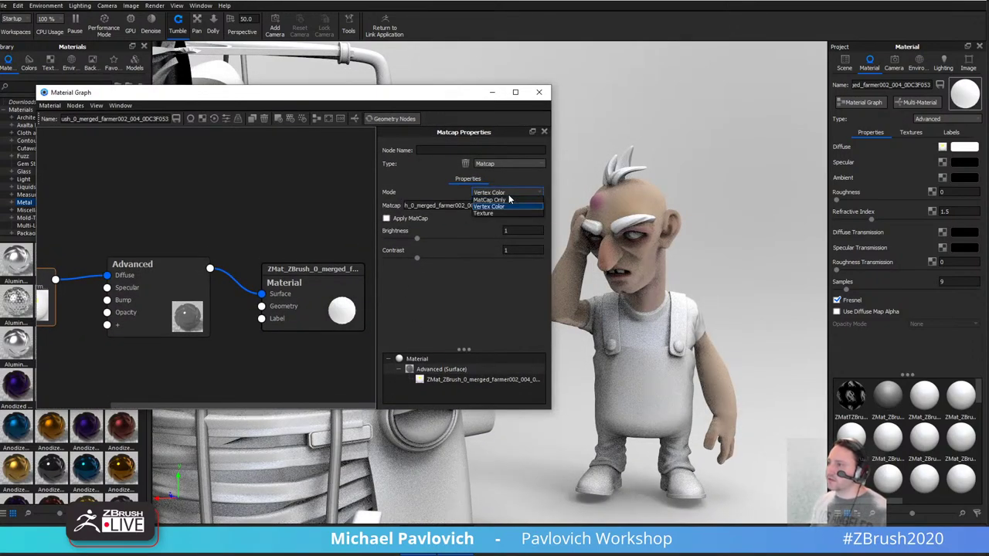
click(495, 200)
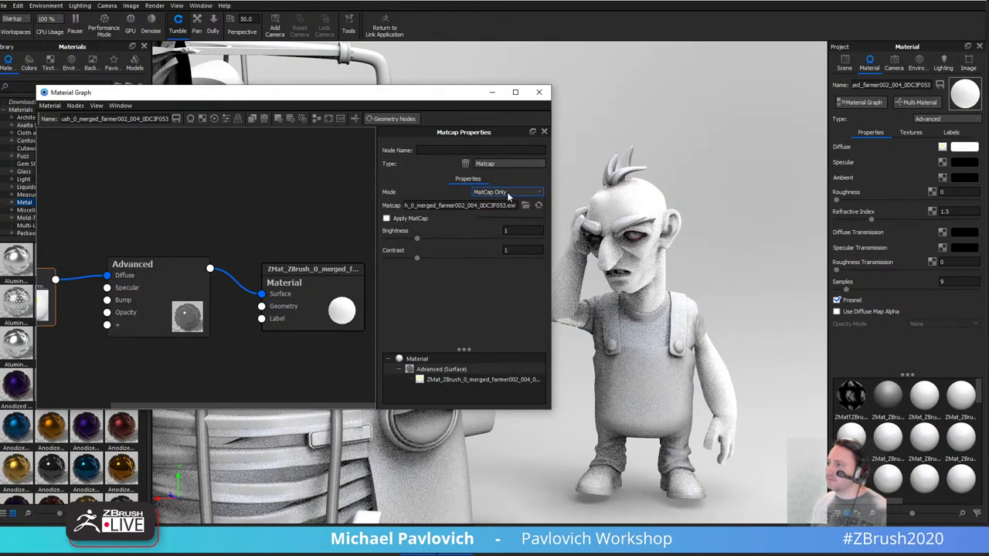
click(508, 194)
click(503, 206)
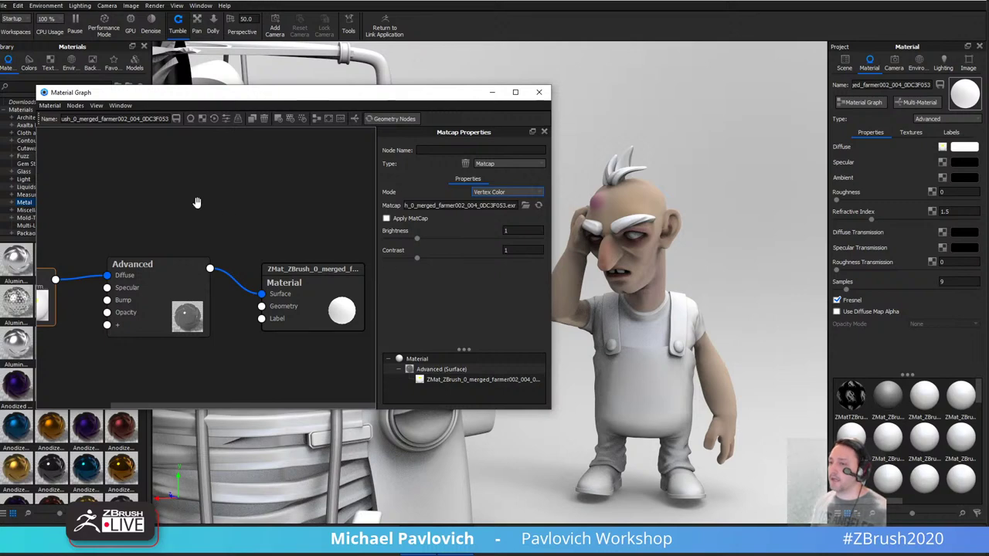
Move the material graph window clear of the library and search the library materials for "skin".
middle_drag(196, 200, 223, 214)
drag(190, 262, 219, 238)
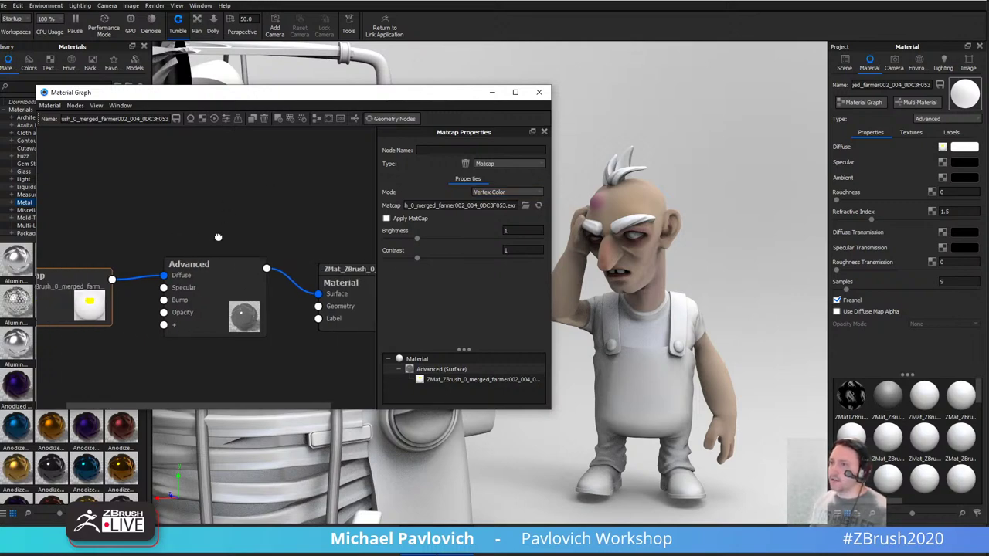
drag(209, 94, 377, 51)
click(37, 87)
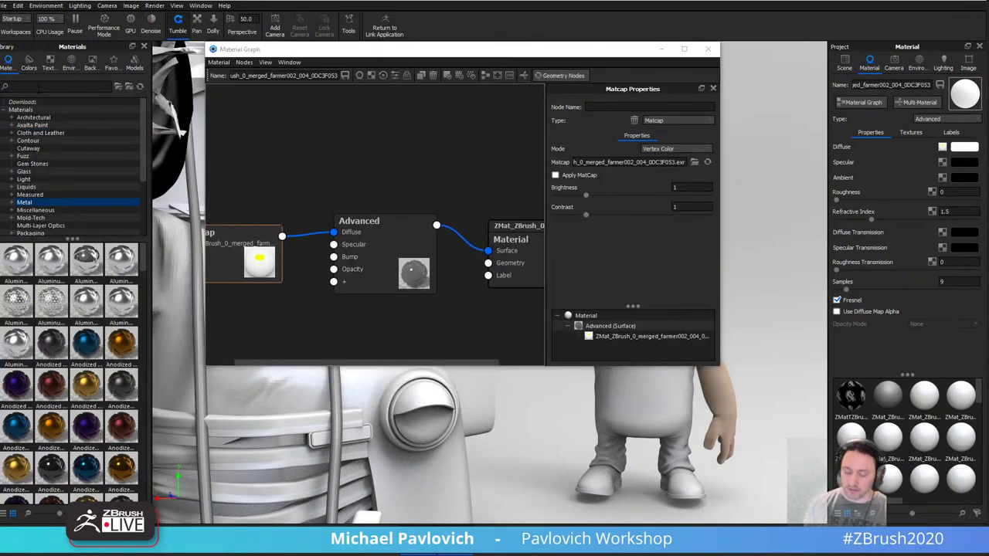
text(skin)
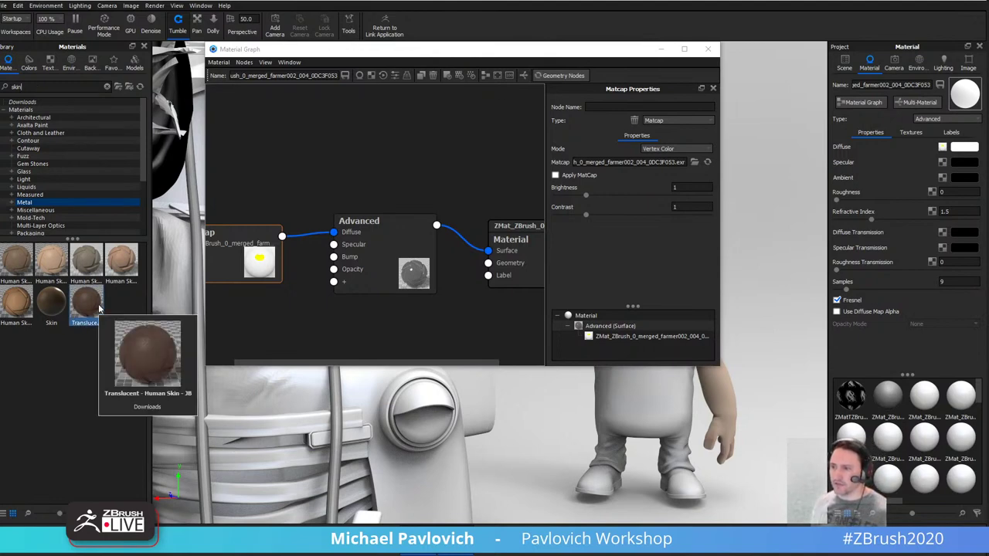
Add the Translucent - Human Skin library material to the graph and connect it to the Material node's Surface input.
click(17, 540)
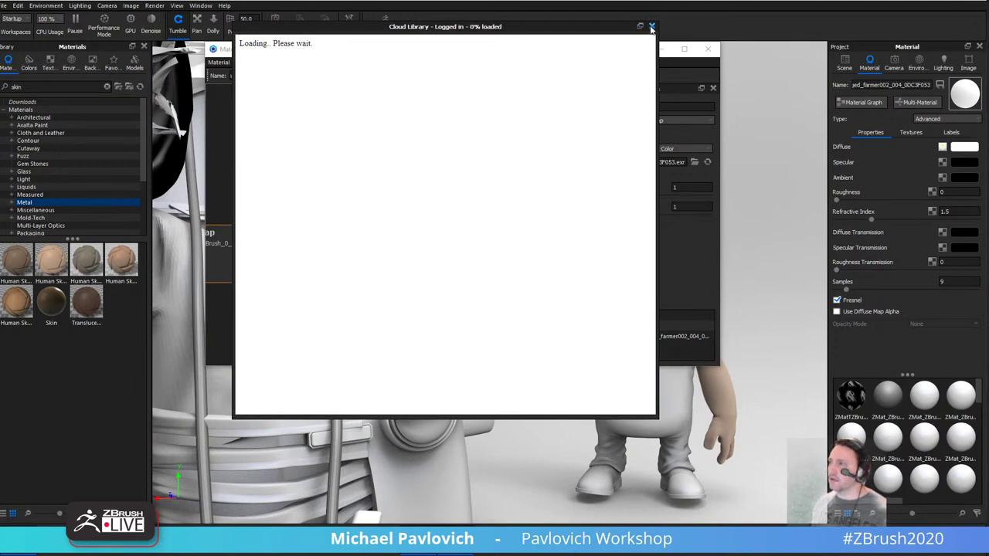
click(652, 28)
drag(429, 56, 312, 133)
drag(117, 336, 149, 318)
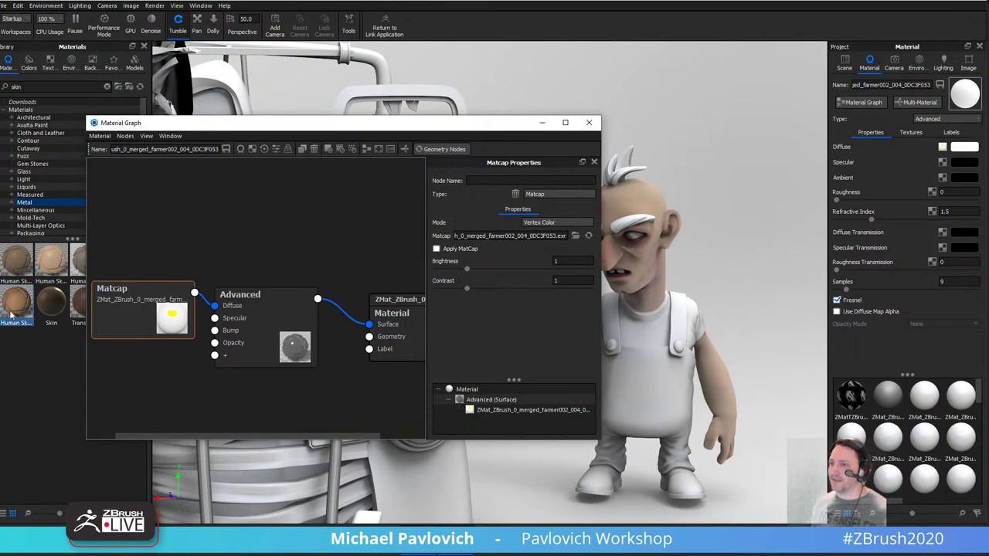
drag(79, 309, 264, 228)
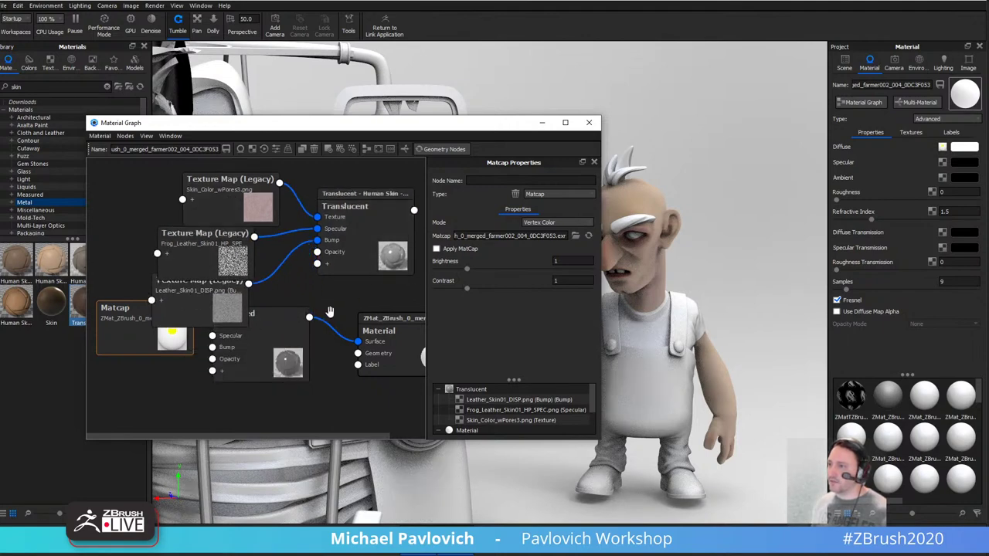
middle_drag(342, 415, 265, 415)
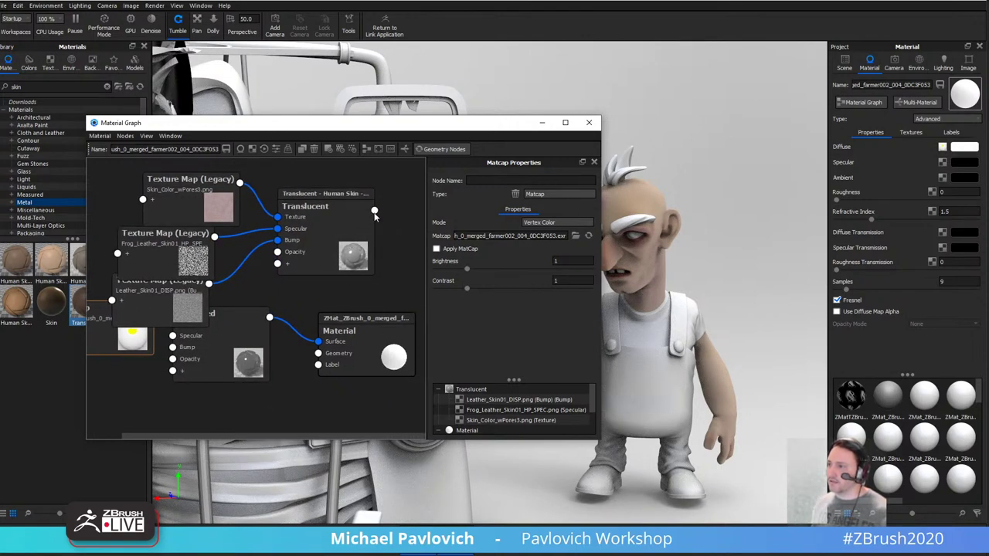
drag(374, 210, 318, 342)
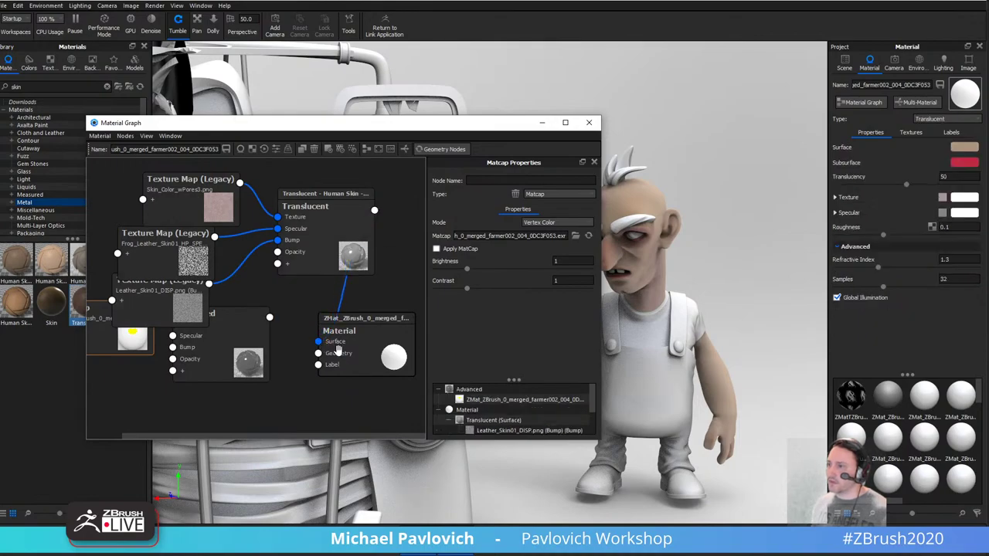
Set the farmer skin material's translucency to 10, with the farmer's face in view.
drag(624, 246, 654, 249)
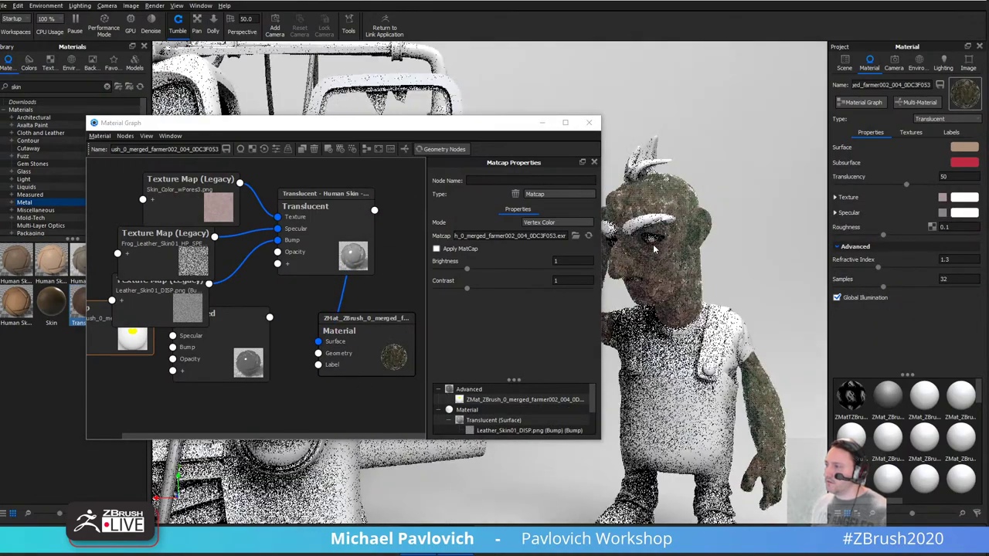
drag(346, 244, 325, 243)
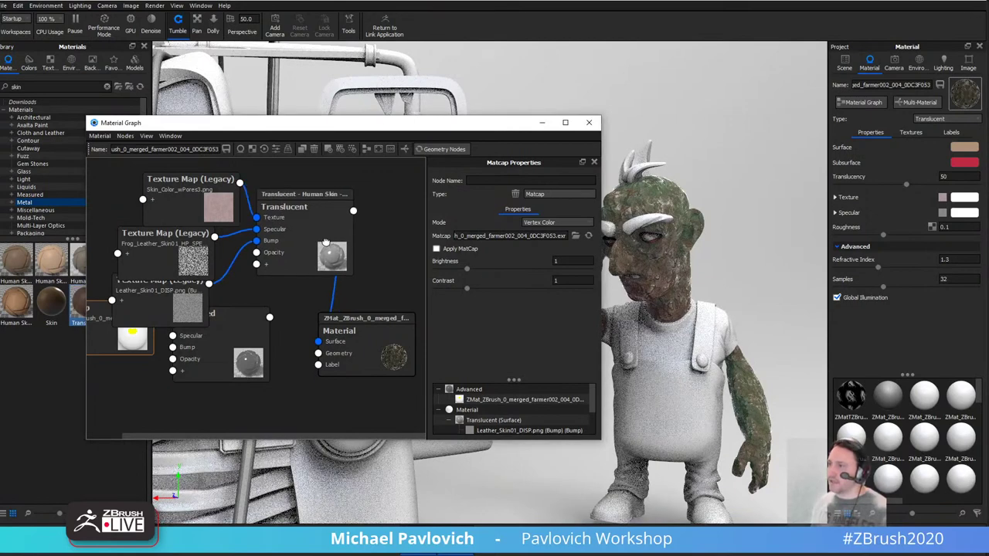
click(662, 194)
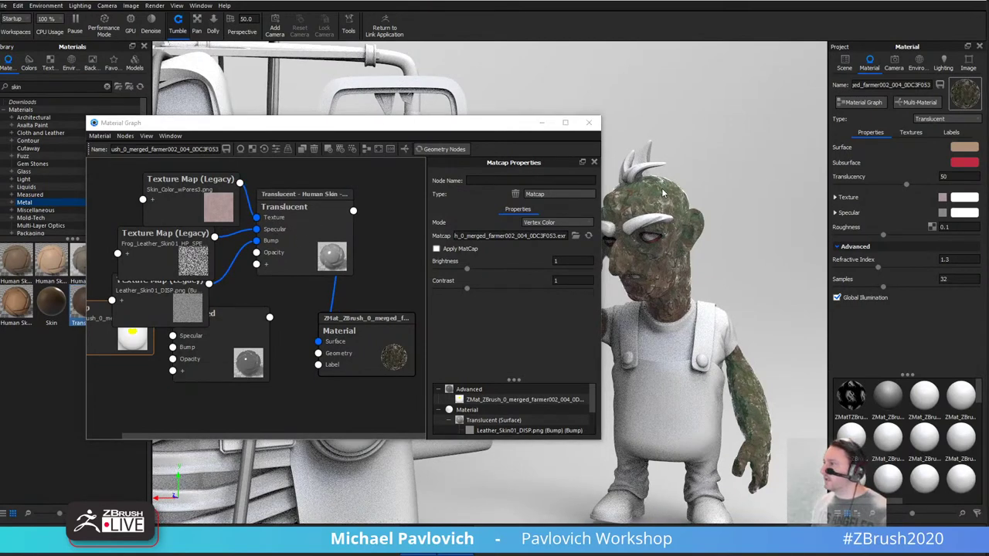
click(940, 177)
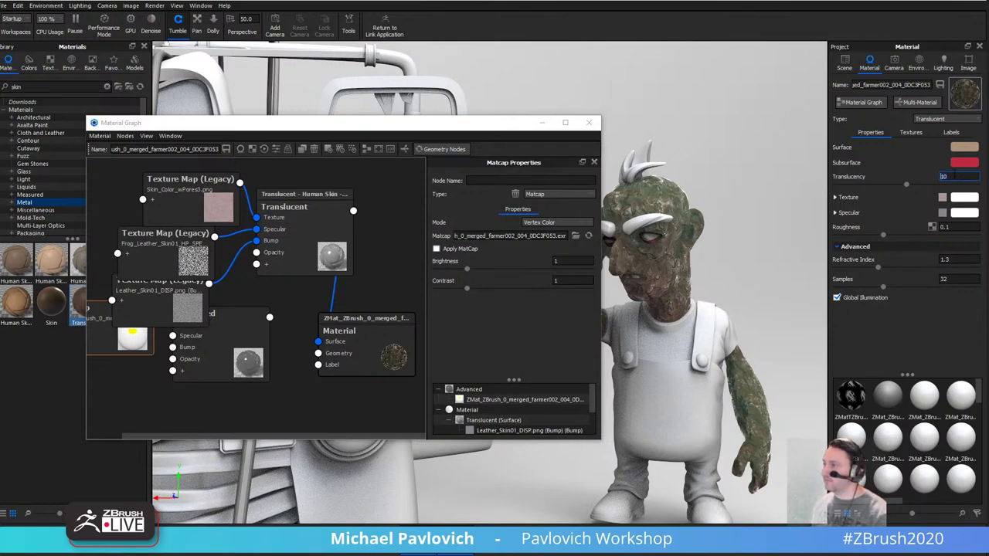
key(Return)
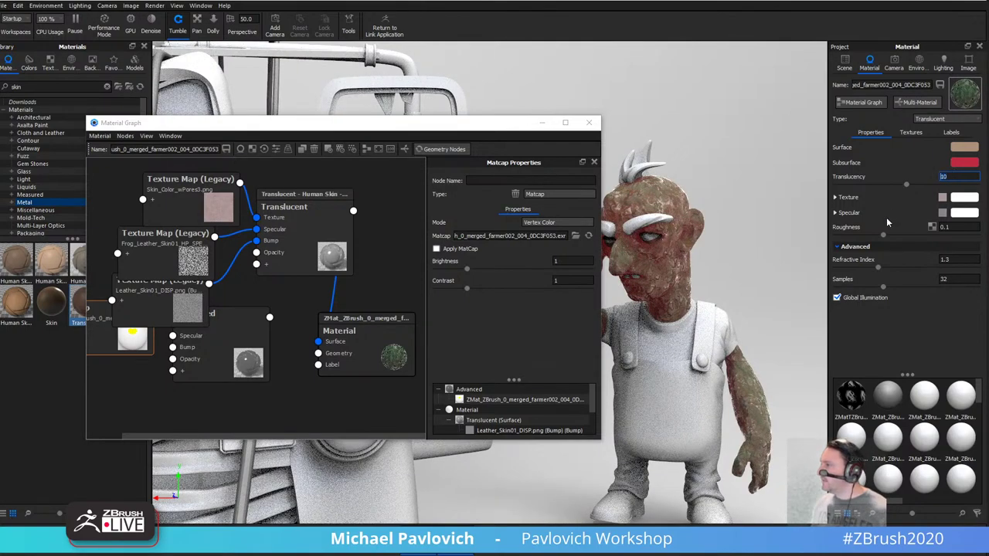
Set the mapping scale of the Skin_Color_wPores3.png colour texture to 0.1.
click(904, 133)
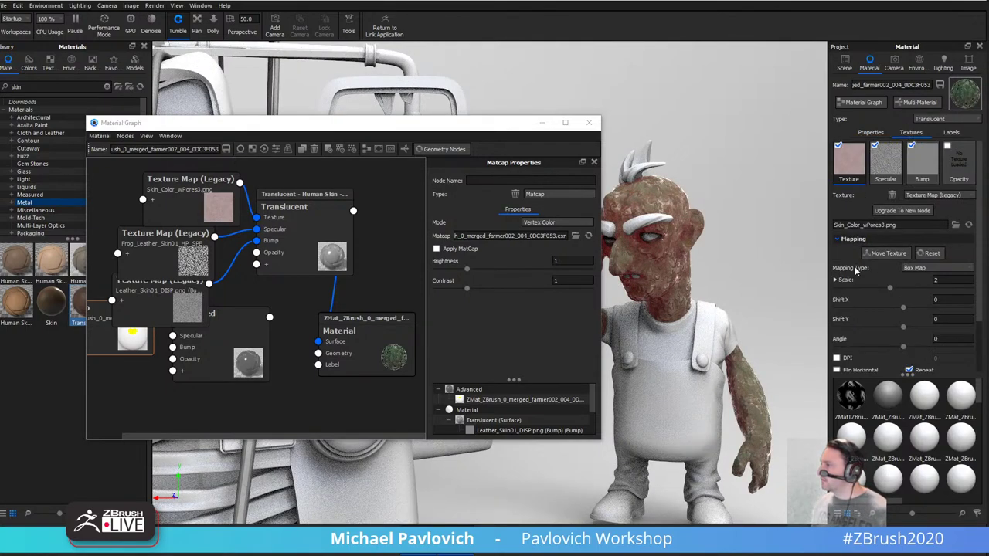
click(935, 280)
text(.1)
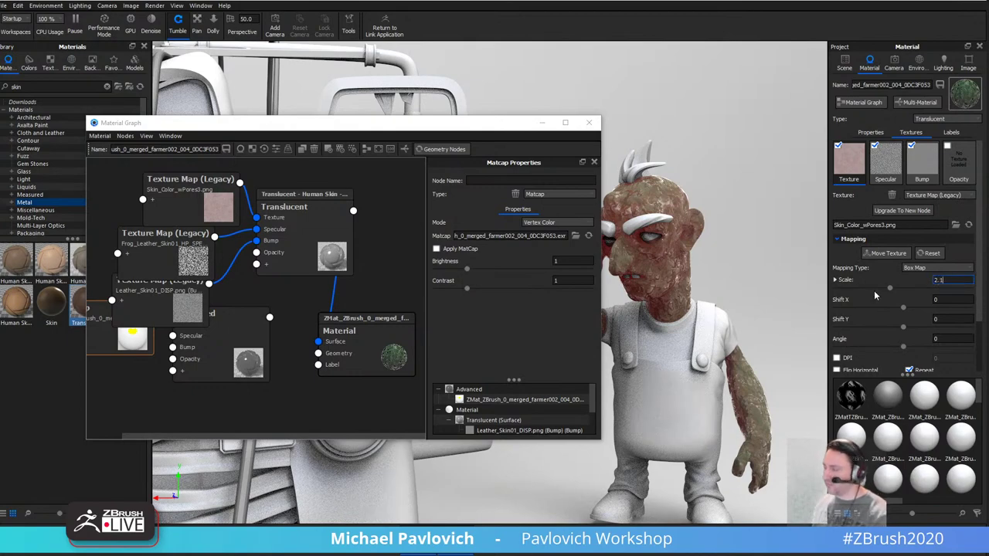
key(Return)
drag(947, 280, 936, 288)
text(.)
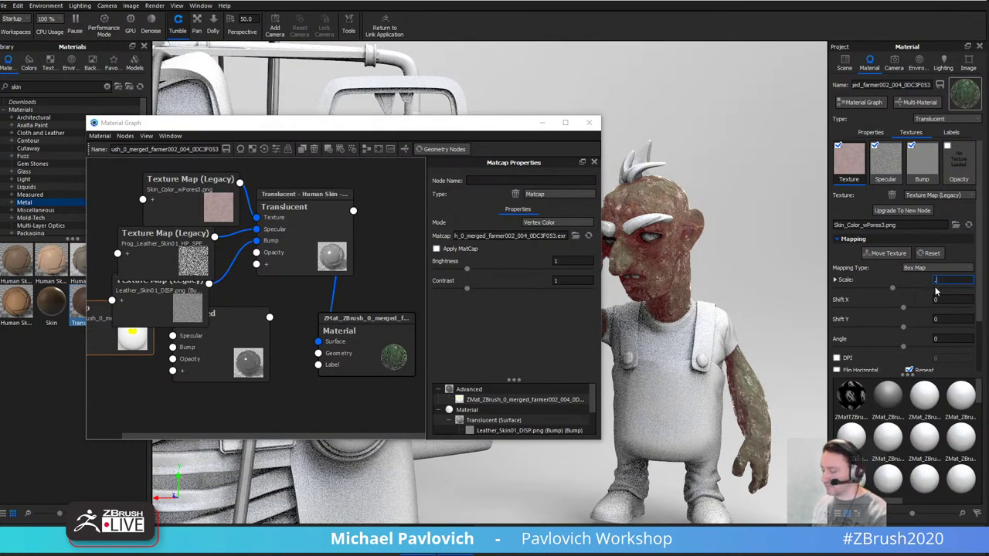
text(1)
key(Return)
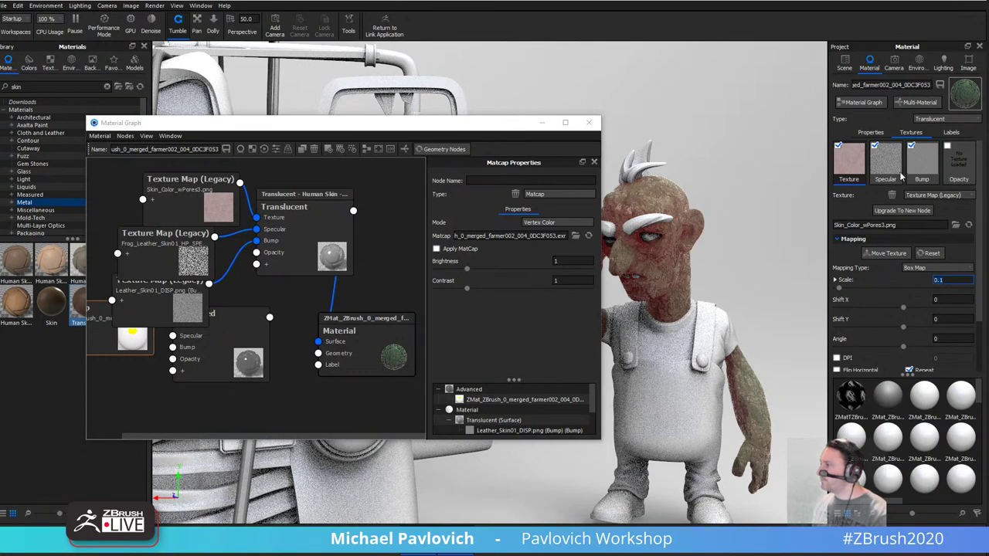
Set the mapping scale of the Leather_Skin01_DISP.png bump texture to 0.1.
click(896, 166)
click(922, 164)
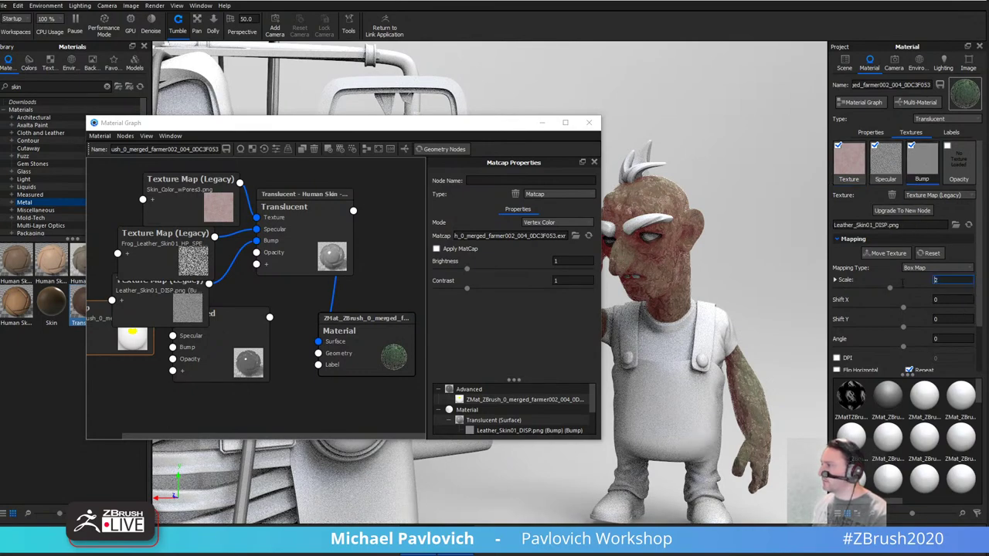
text(.1)
key(Return)
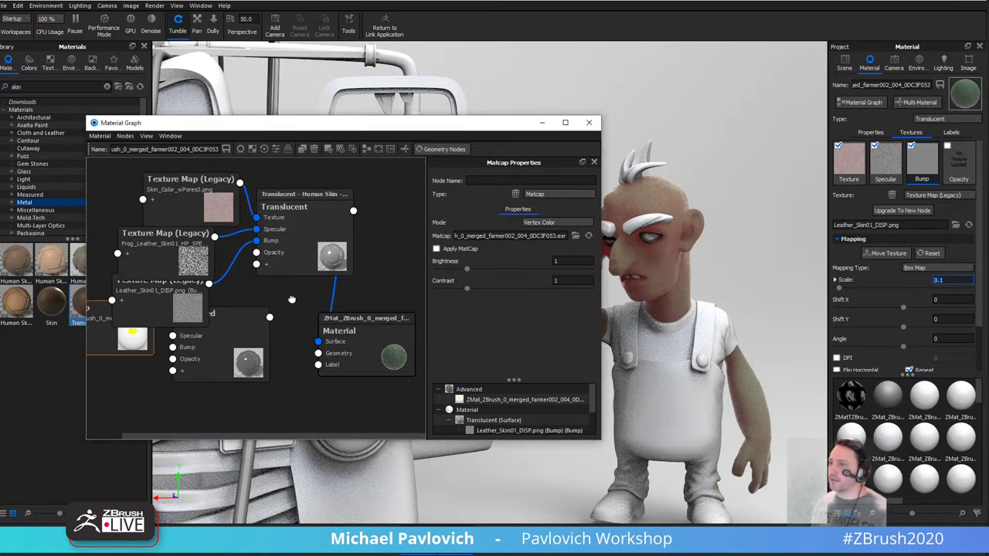
Connect the Matcap node to the Translucent node's Texture input in place of the skin colour texture map.
middle_drag(384, 266, 424, 266)
drag(208, 195, 166, 193)
drag(147, 317, 114, 374)
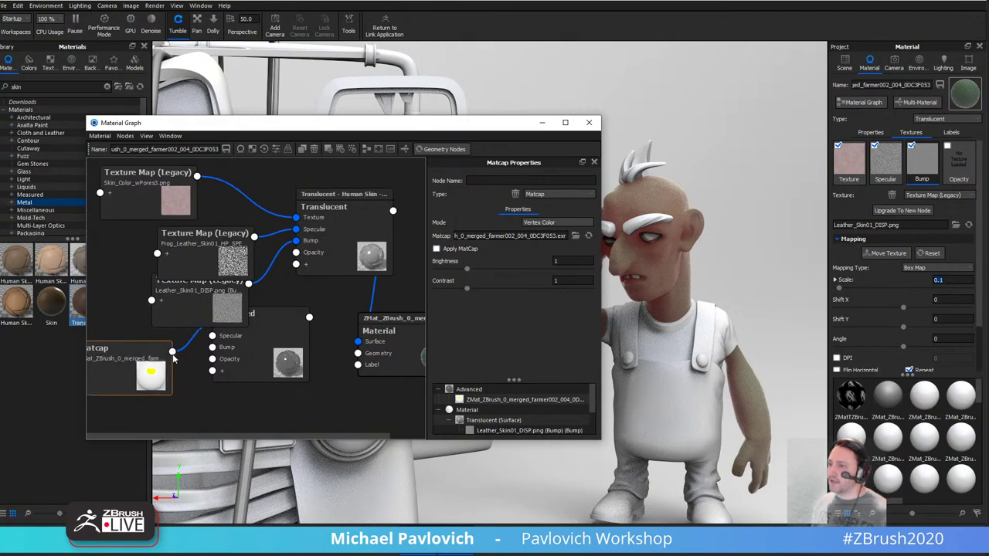
drag(172, 352, 296, 222)
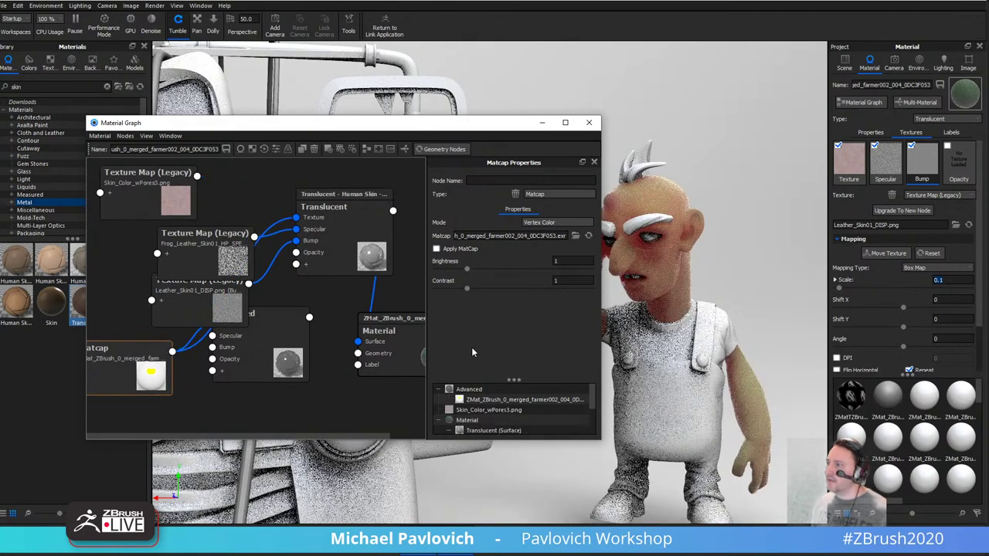
Auto-align the graph nodes and reposition the Matcap and skin colour Texture Map nodes so none overlap.
drag(157, 372, 155, 246)
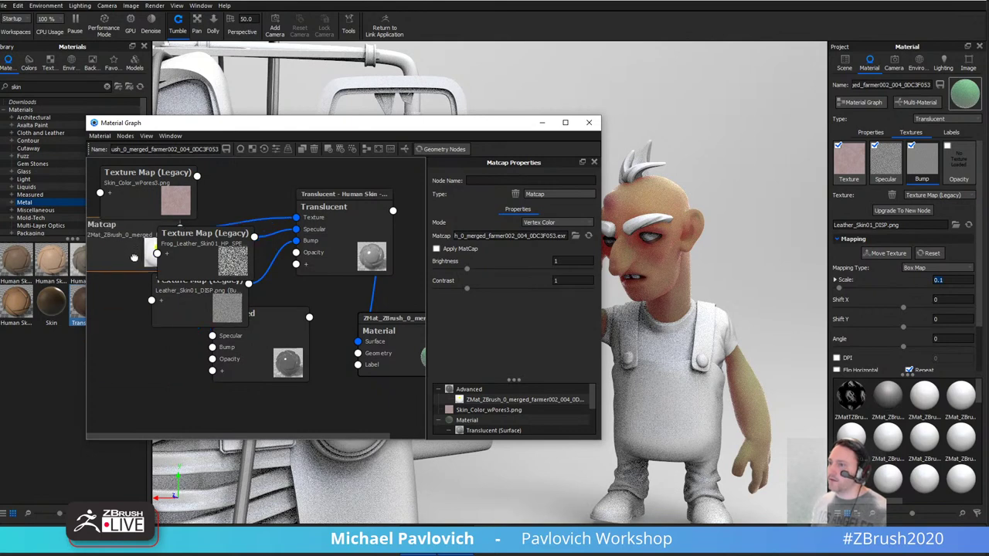
drag(168, 207, 145, 184)
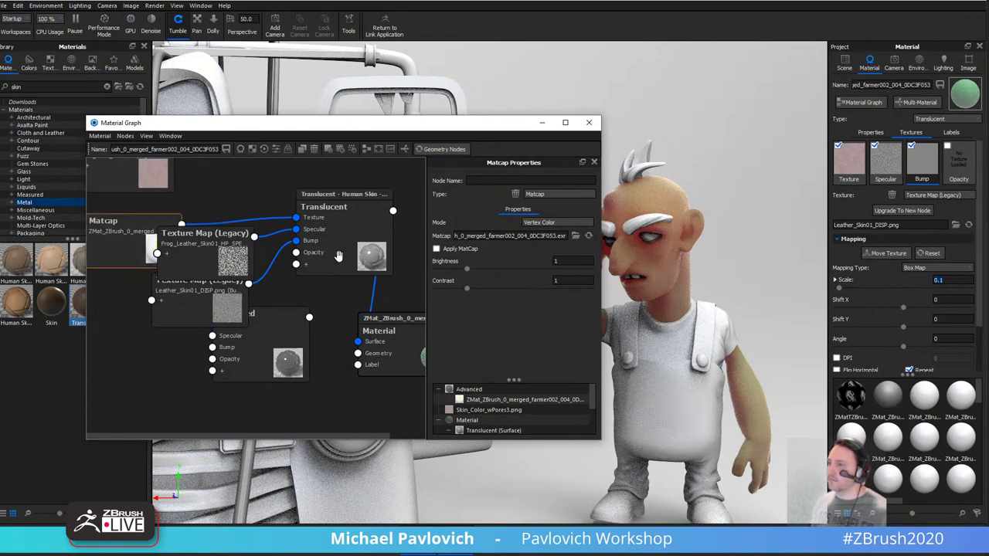
click(367, 150)
drag(279, 199, 284, 200)
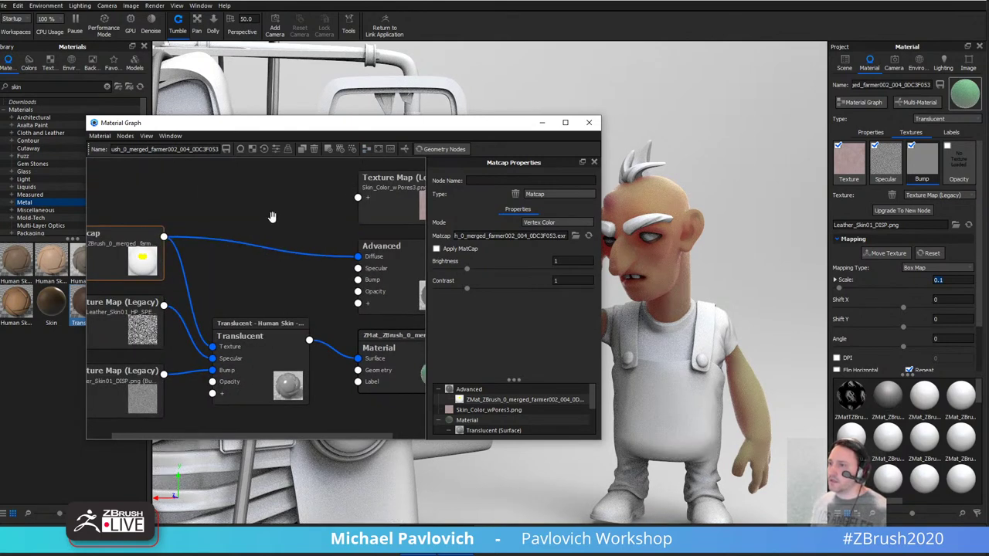
scroll(178, 237, down, 2)
drag(135, 256, 143, 238)
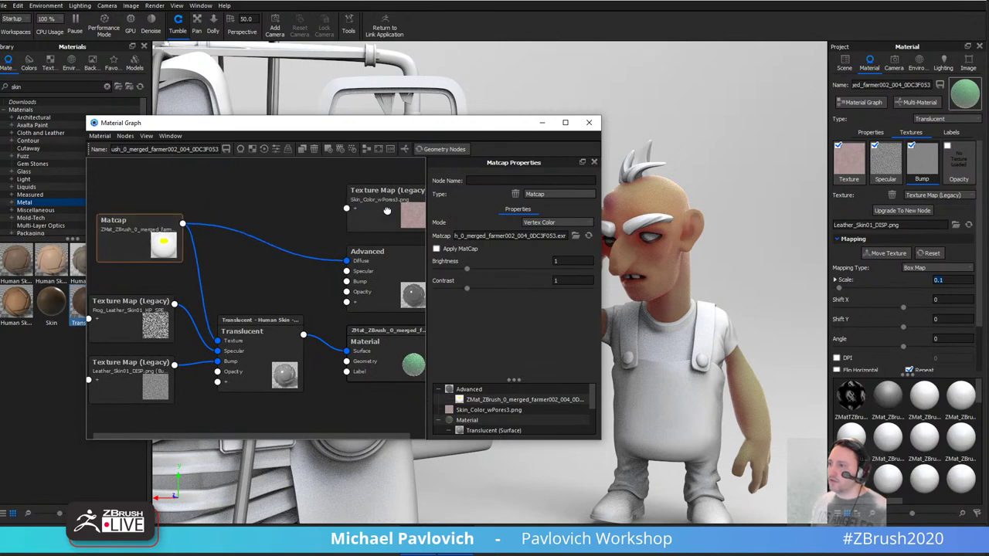
drag(385, 210, 288, 198)
drag(170, 236, 159, 237)
drag(245, 266, 229, 246)
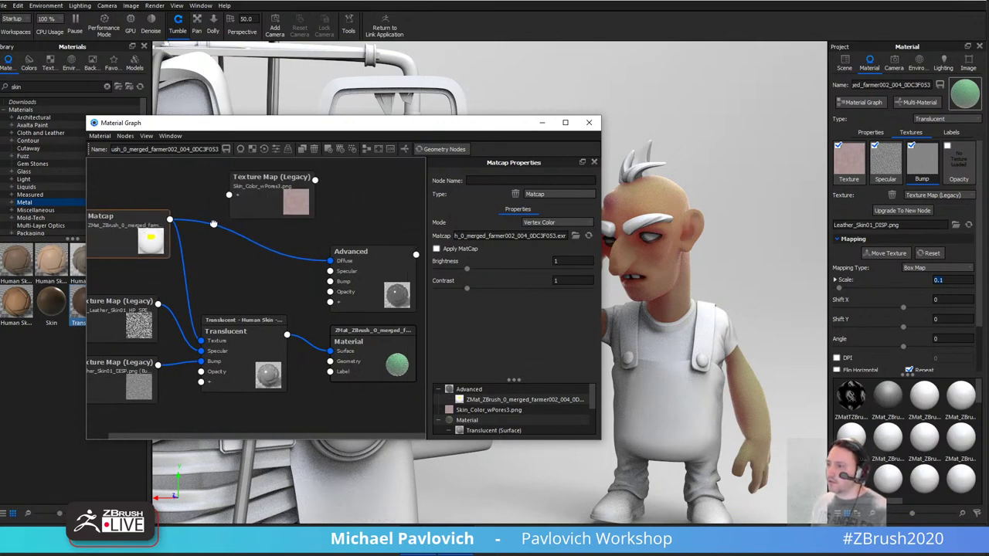
Delete the unused Advanced node and place the skin colour Texture Map node just above the Matcap node.
click(374, 273)
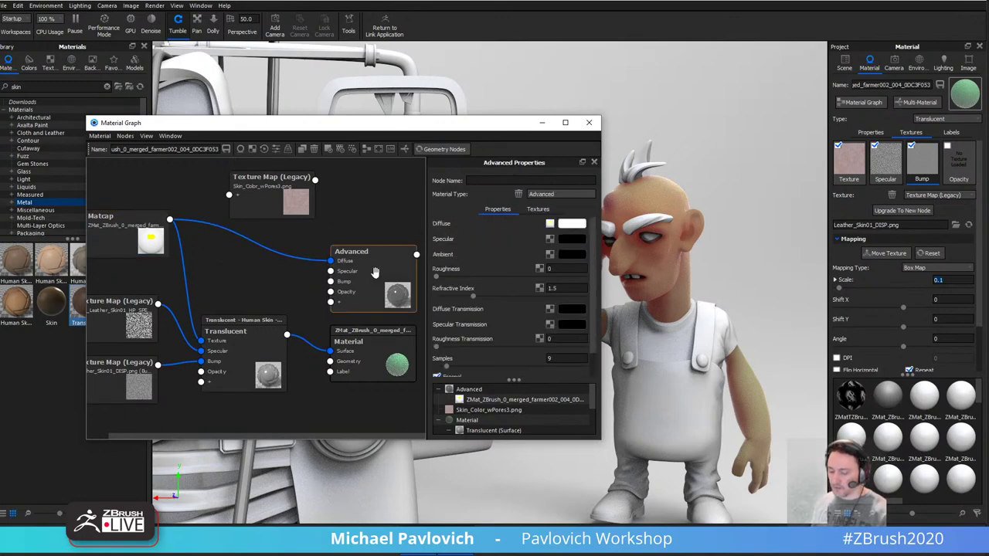
key(Delete)
middle_drag(302, 258, 325, 258)
drag(300, 192, 278, 193)
drag(132, 231, 133, 254)
drag(274, 212, 198, 206)
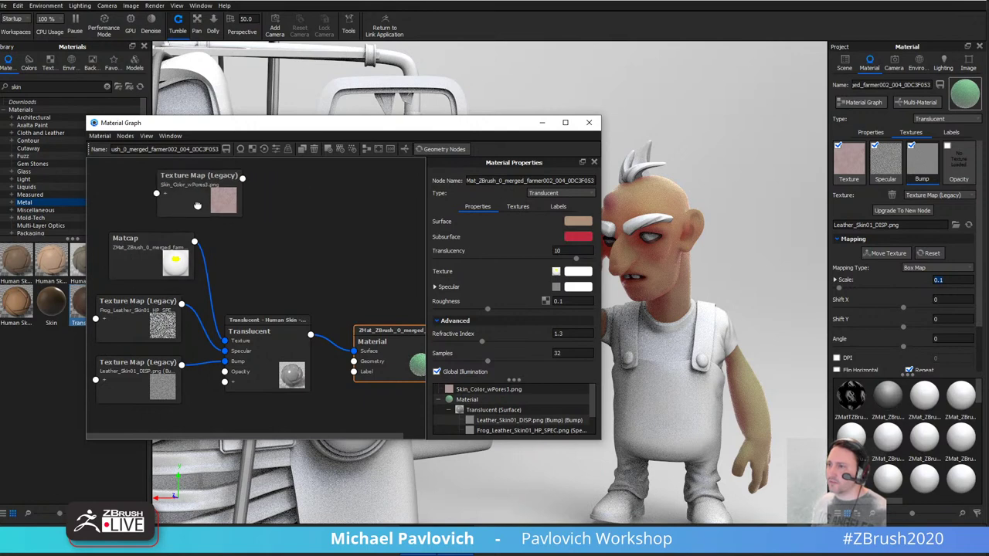
Add a Color Composite utility node in the free space above the Translucent node.
right_click(323, 225)
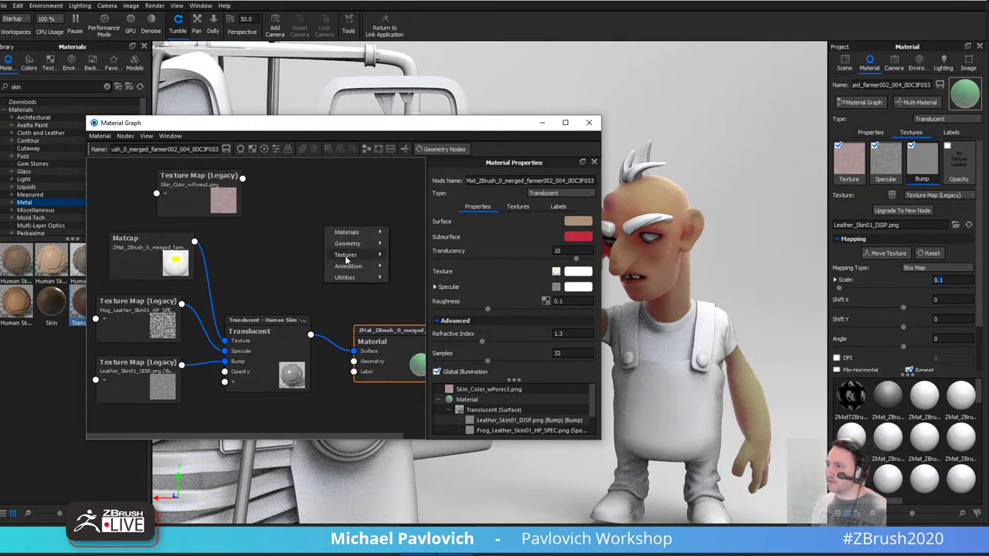
mouse_move(348, 279)
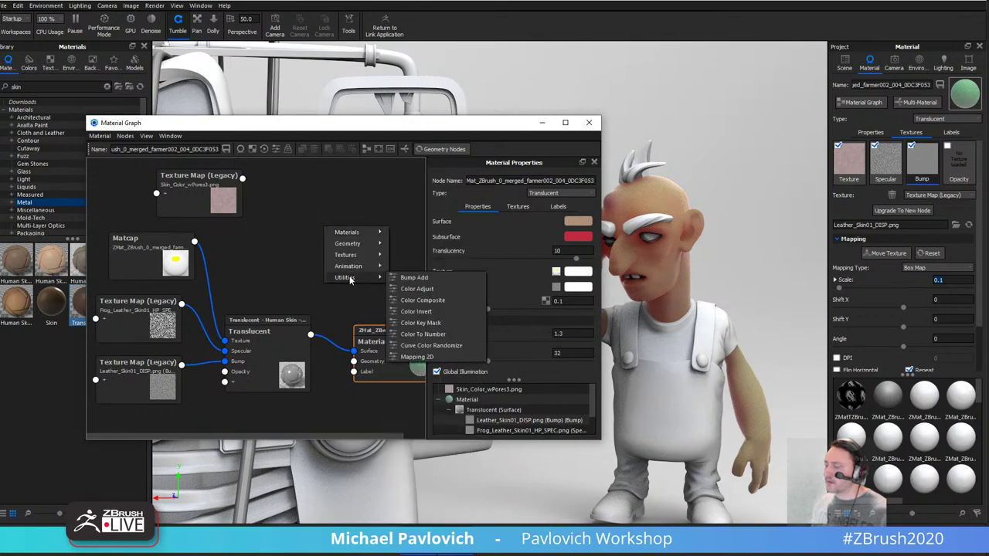
click(409, 301)
drag(363, 265, 313, 230)
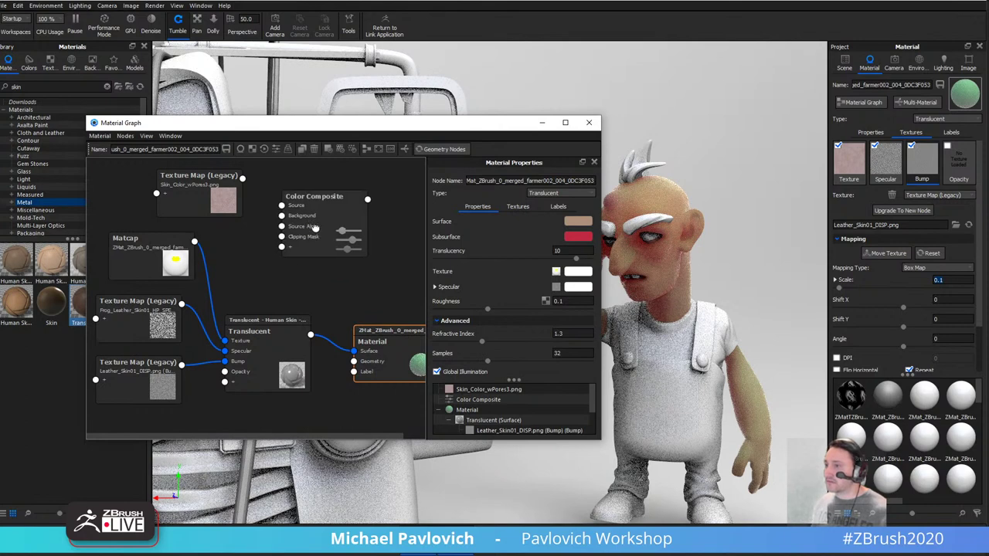
Composite the Matcap as Source over the skin colour map as Background and feed the result into the Translucent Texture input.
drag(243, 181, 283, 217)
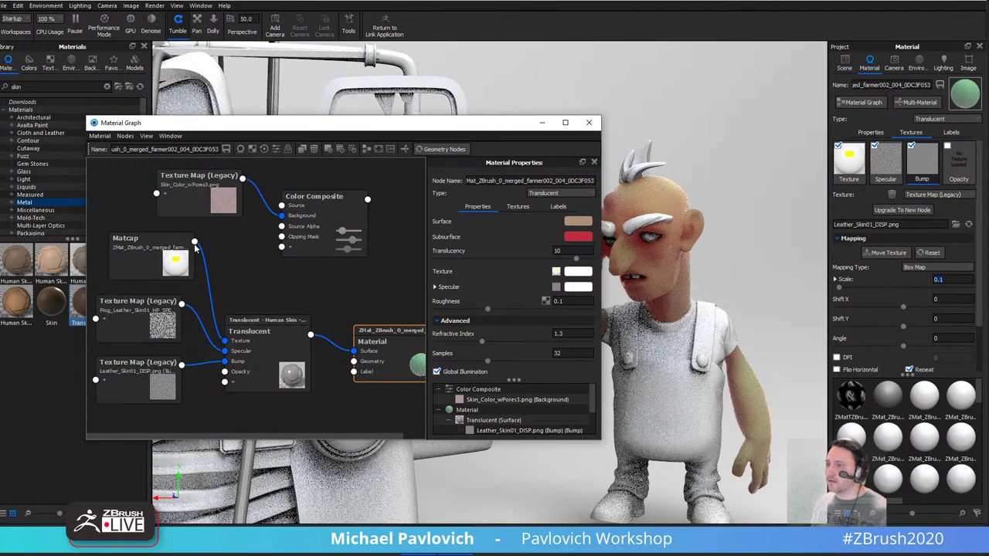
drag(195, 242, 283, 207)
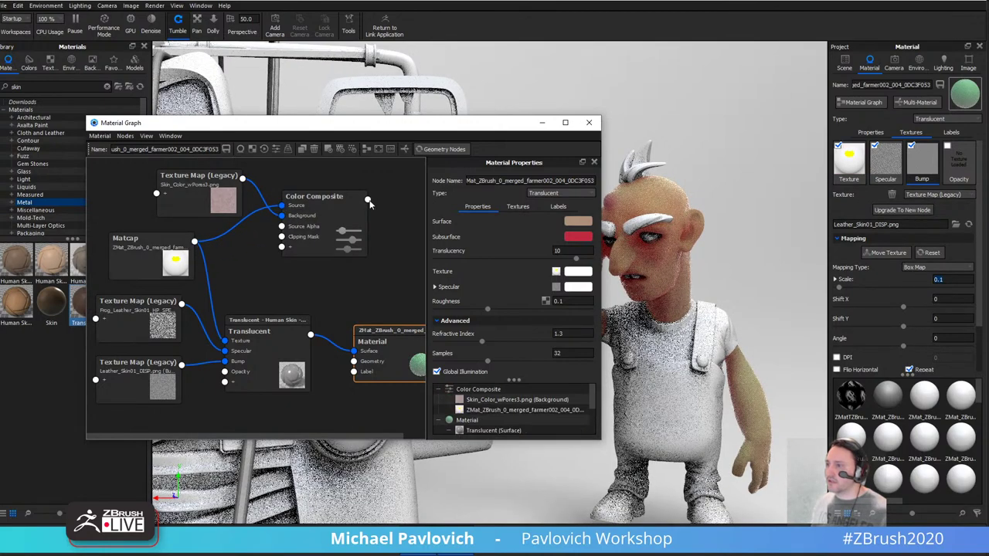
drag(368, 200, 226, 341)
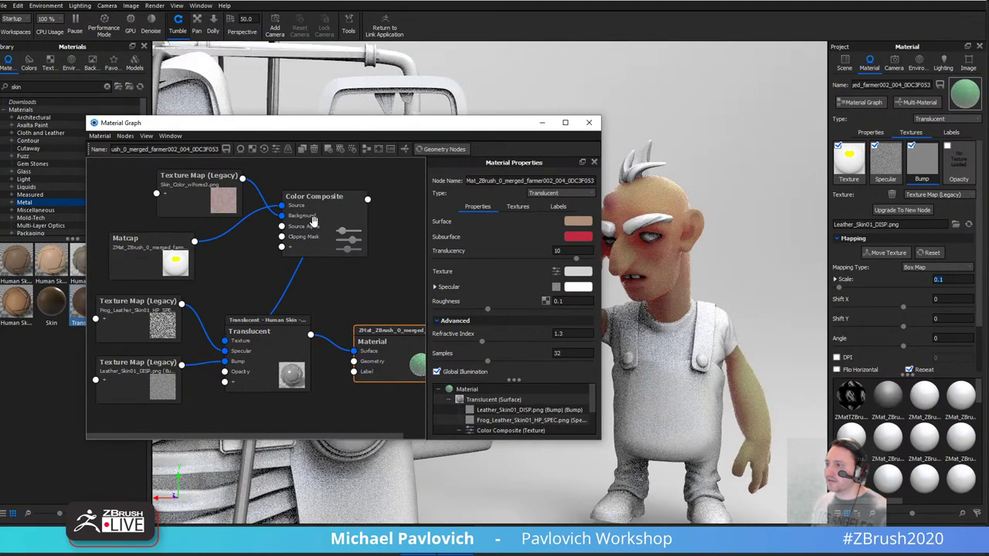
Tidy the graph by moving the Color Composite beside its two inputs and the Translucent node nearer the Material node.
drag(315, 221, 293, 226)
drag(201, 194, 175, 198)
drag(307, 228, 270, 236)
drag(263, 332, 291, 329)
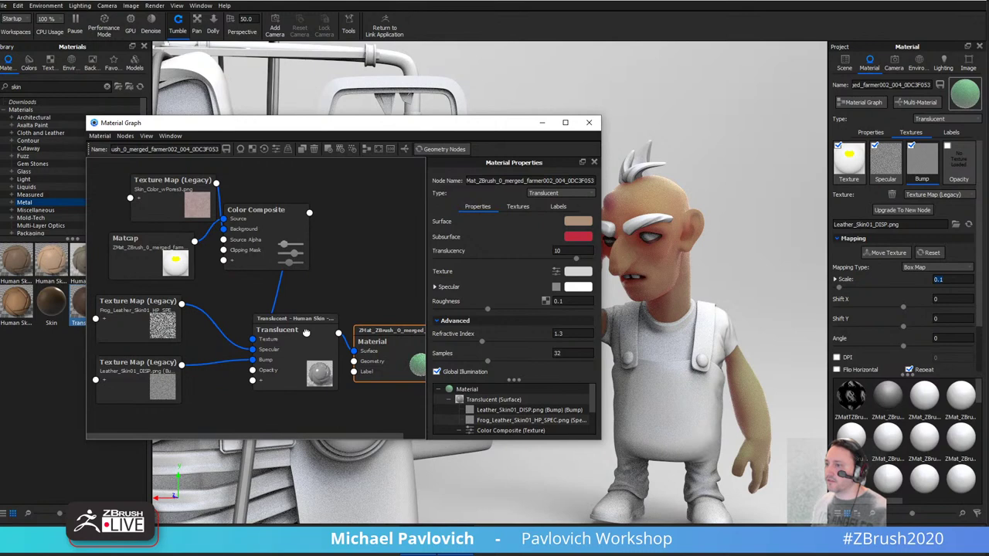
Auto-arrange the nodes of the material graph and bring the Color Composite's two input nodes into view.
click(367, 150)
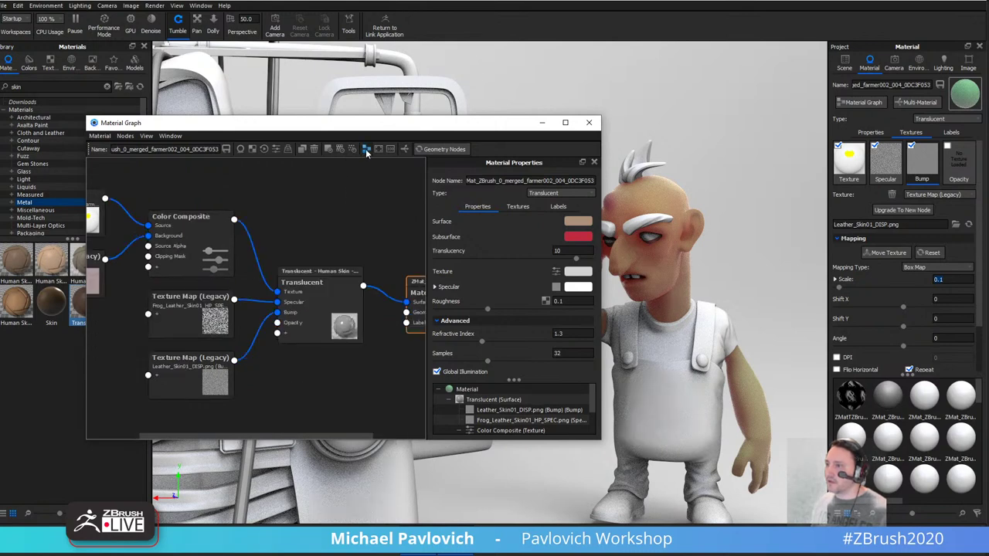
click(187, 236)
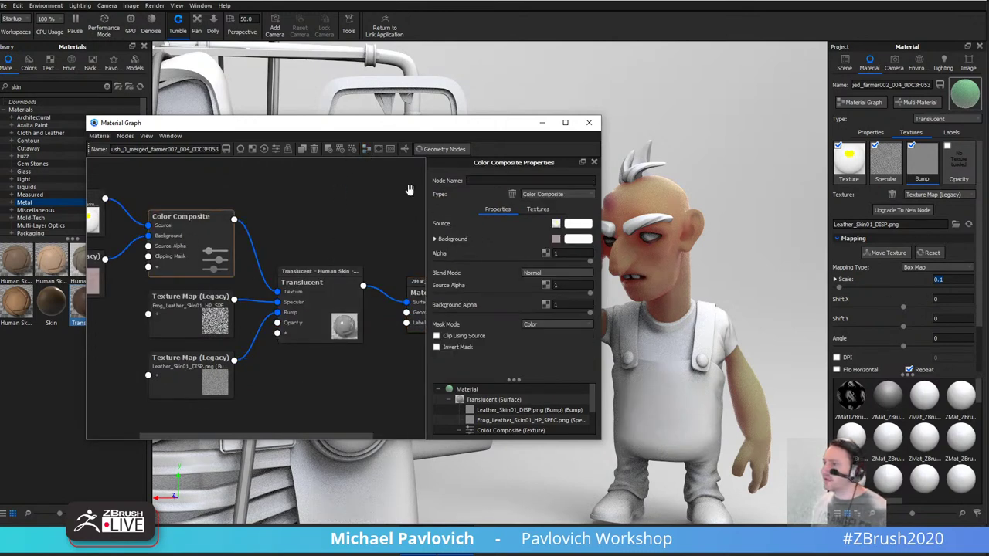
drag(268, 216, 346, 220)
Raise the brightness of the Matcap vertex-colour node to 1.035.
click(150, 227)
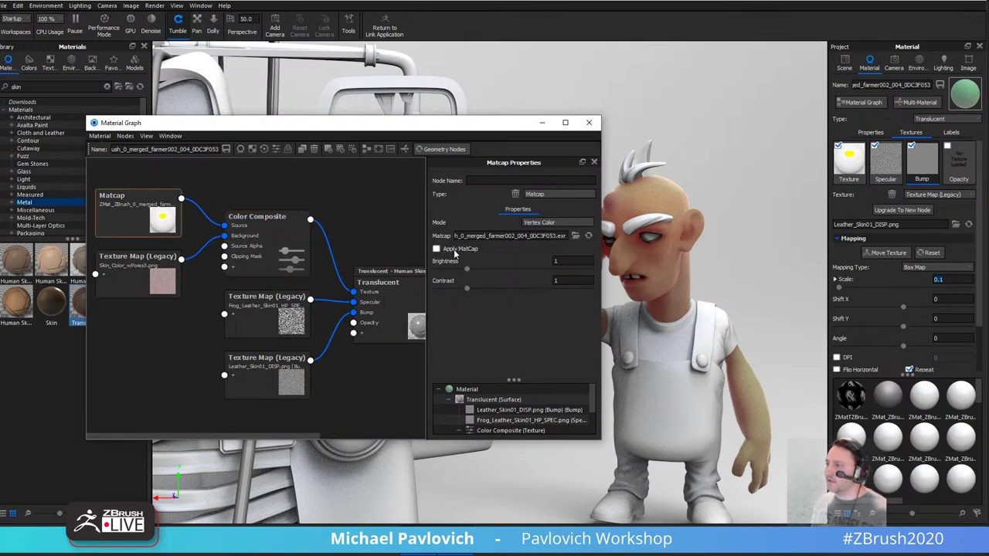
click(455, 251)
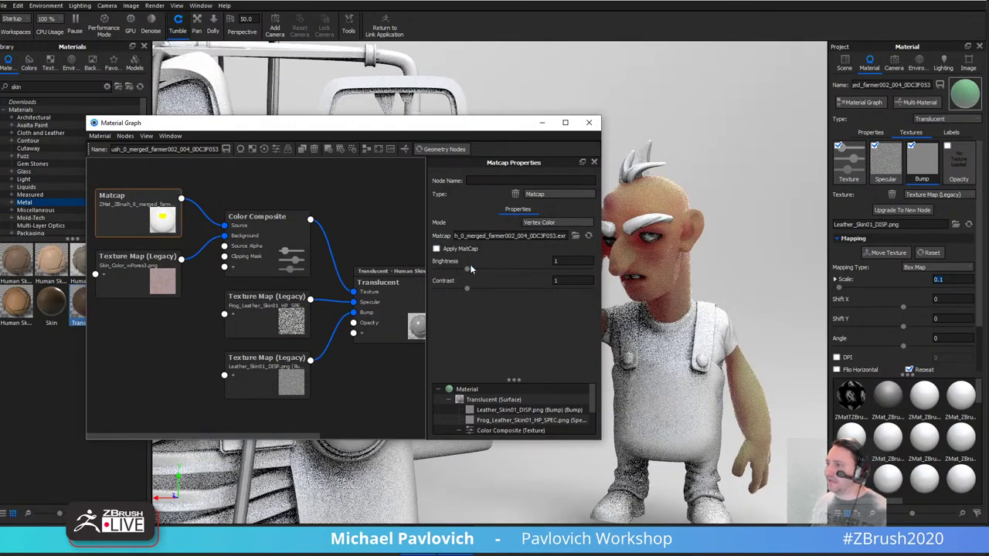
drag(469, 272, 473, 272)
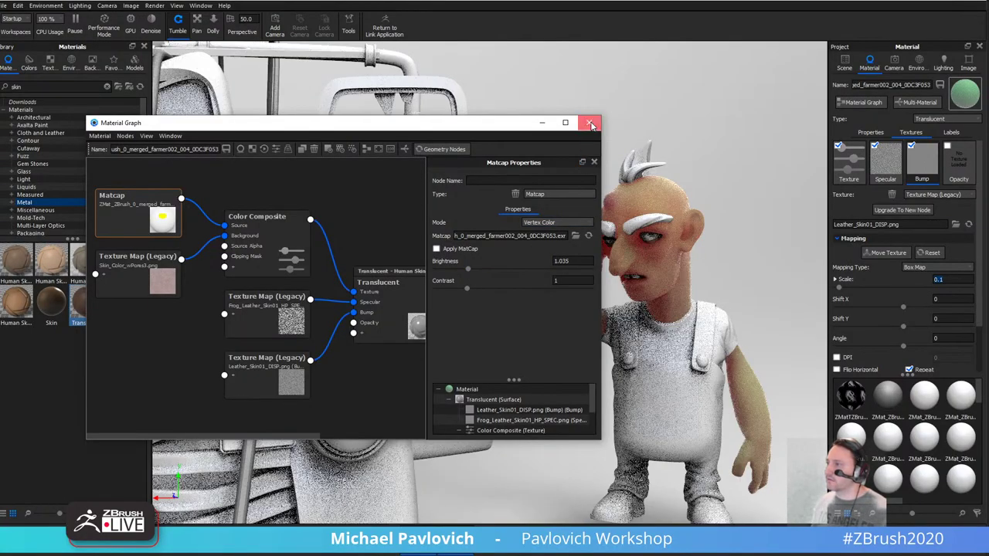
Close the material graph and check the farmer's blended skin in the render together with the truck scene.
click(590, 124)
mouse_move(622, 155)
mouse_down()
mouse_move(684, 167)
mouse_move(615, 162)
mouse_move(494, 189)
mouse_move(607, 166)
mouse_up()
scroll(494, 189, up, 4)
scroll(534, 186, down, 6)
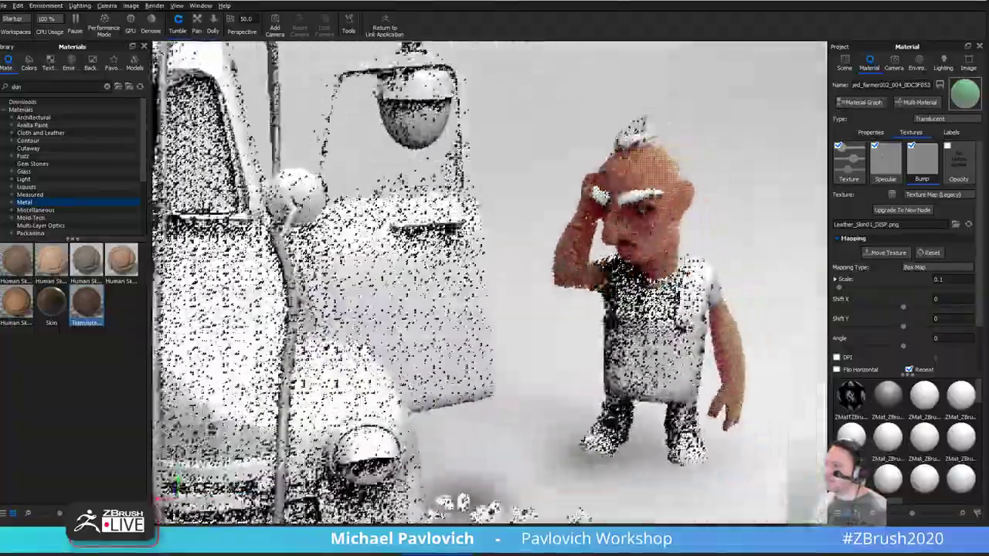
drag(517, 190, 582, 136)
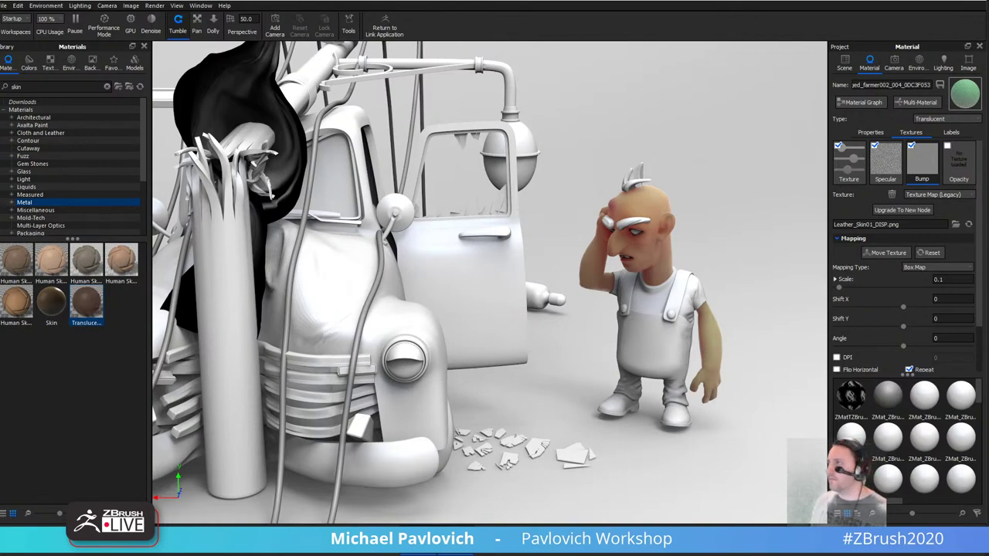
Close KeyShot and discard the scene changes.
click(981, 1)
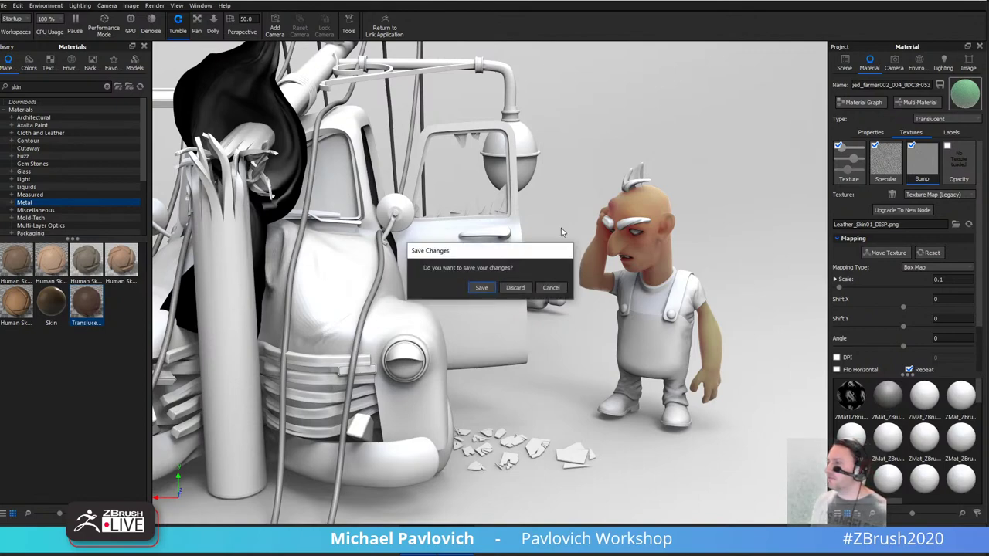
click(513, 289)
Switch to the browser and look through the ZBrush 2021 - What's New playlist for the NanoMesh axis symmetry videos.
drag(988, 33, 702, 22)
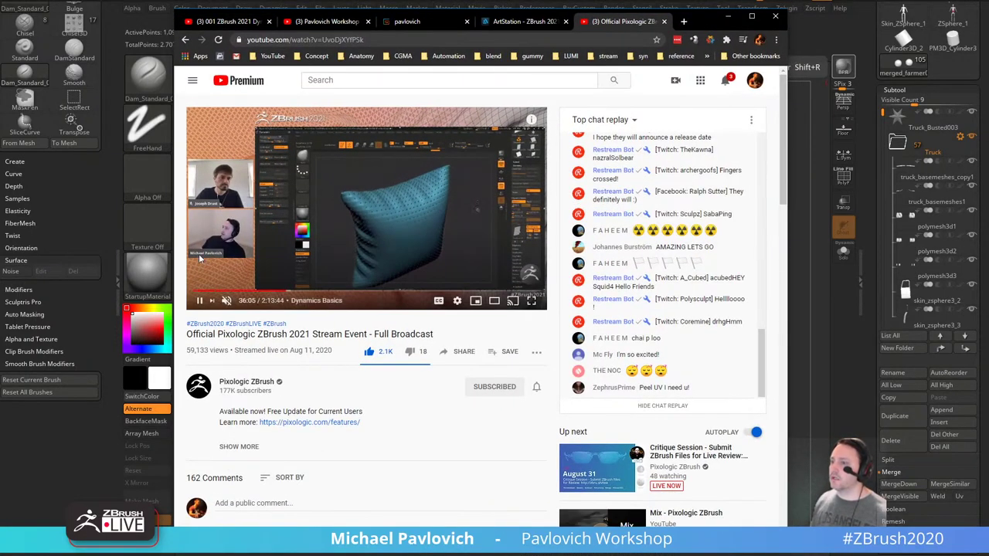
click(234, 22)
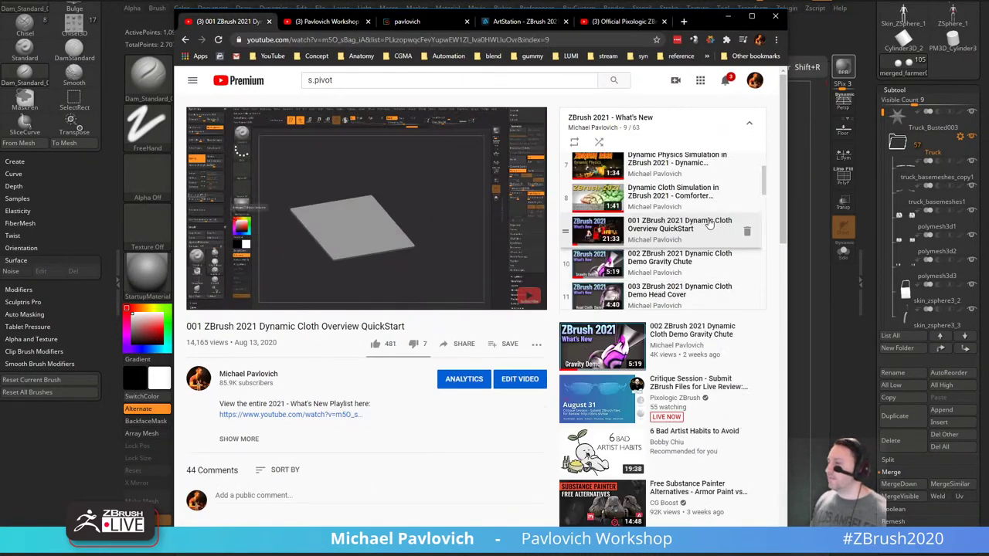
scroll(707, 230, down, 20)
scroll(708, 229, down, 3)
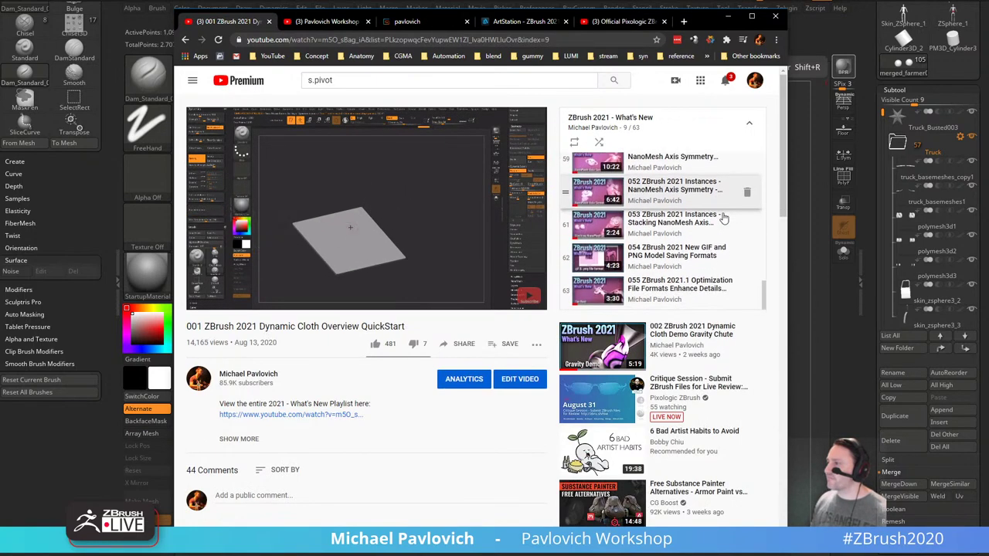
scroll(699, 247, up, 1)
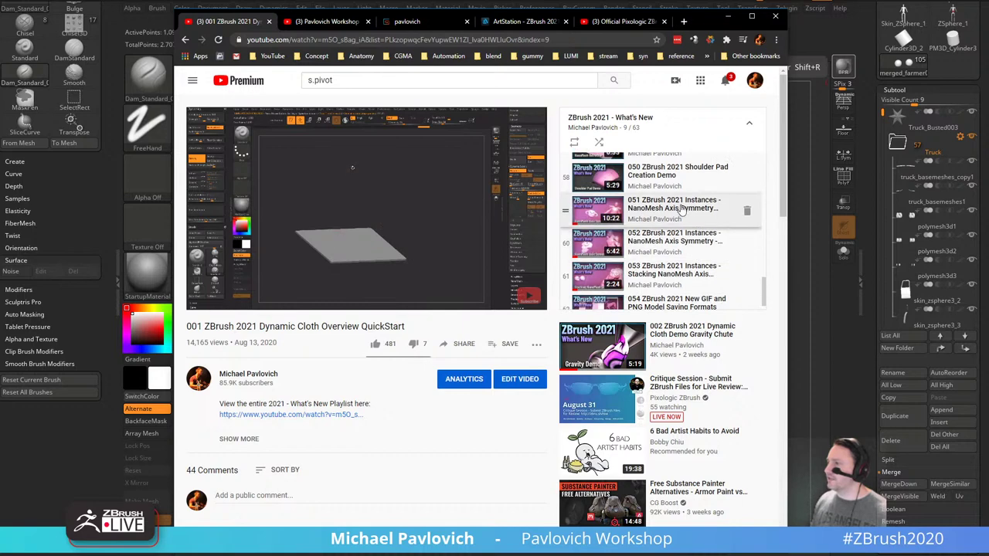
Open playlist videos 051 and 052 on NanoMesh axis symmetry, pause playback and return to ZBrush.
click(682, 210)
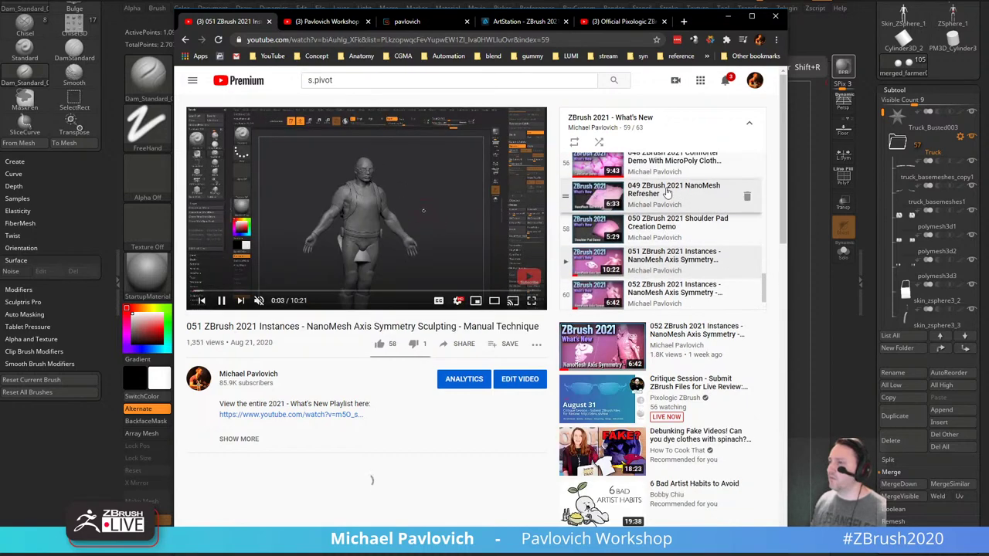
click(660, 241)
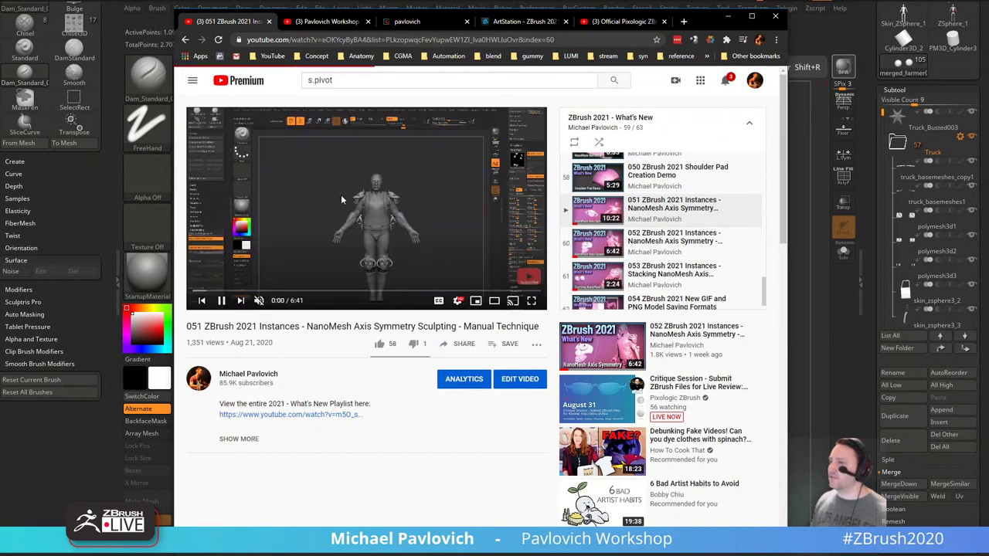
click(222, 300)
click(728, 16)
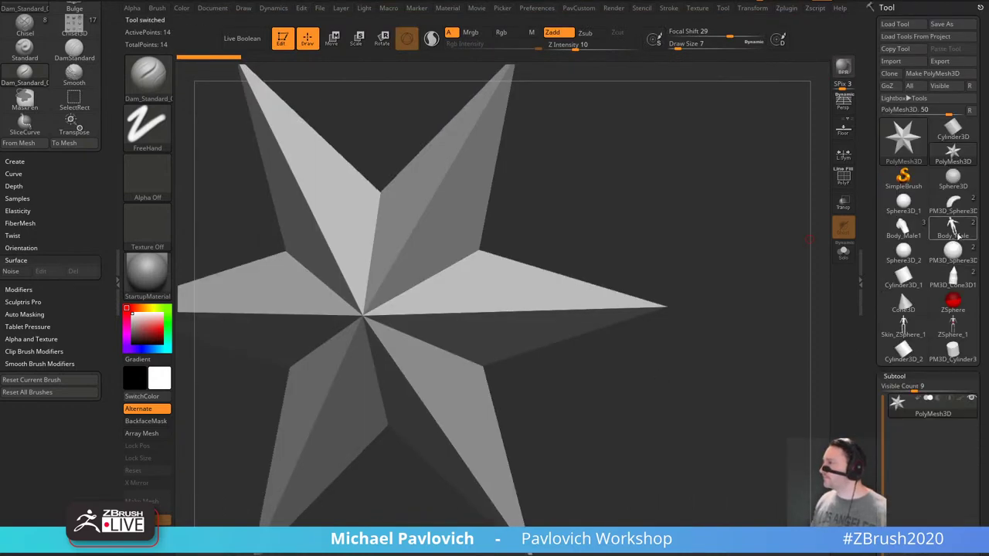
Load the Body_Male tool, show the whole figure and set the draw size to 13.
shift+drag(643, 203, 677, 232)
key(3)
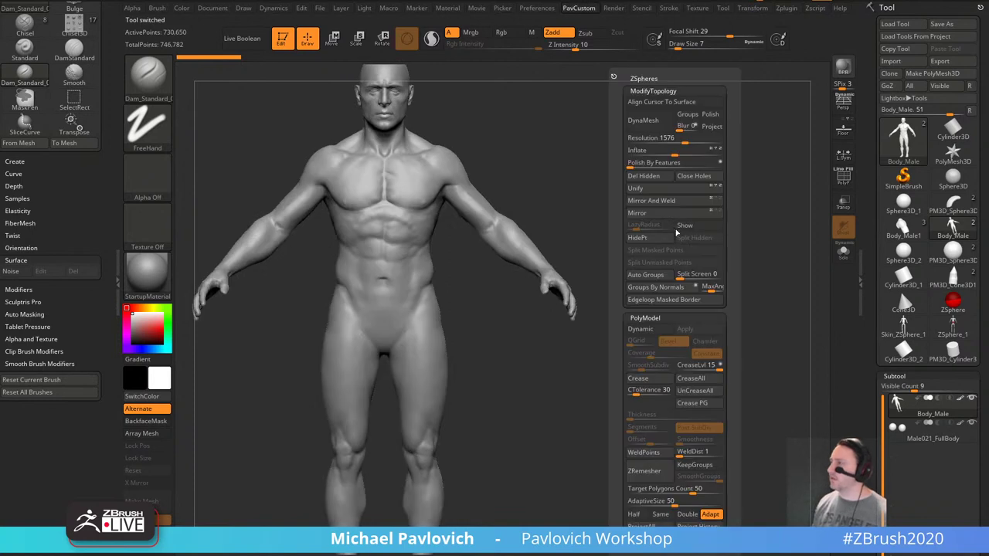
click(648, 194)
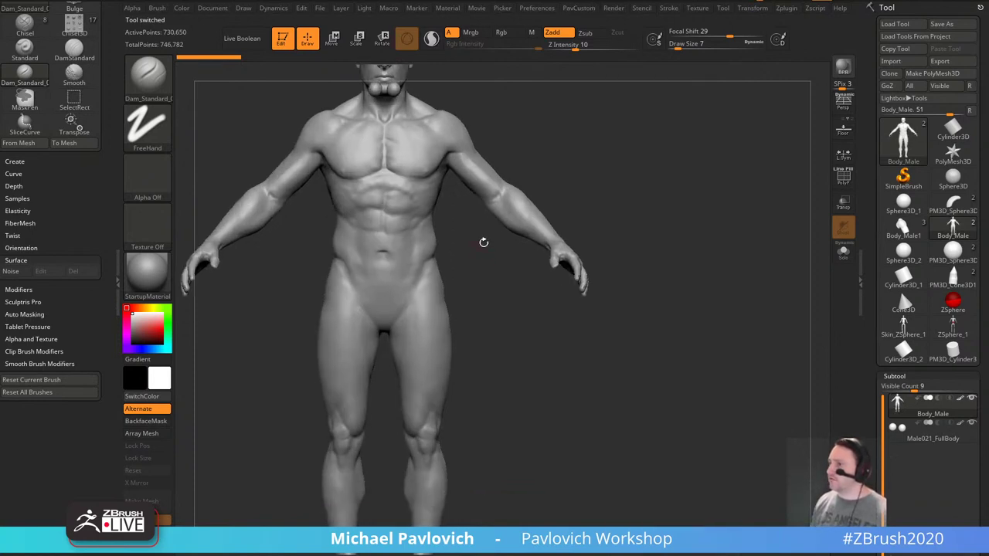
alt+drag(595, 239, 649, 172)
key(s)
mouse_move(641, 214)
mouse_down()
mouse_move(651, 215)
mouse_move(638, 241)
mouse_move(737, 227)
mouse_move(770, 261)
mouse_up()
Delete the Male021_FullBody subtool so that the tool contains only Body_Male.
drag(873, 412, 875, 186)
click(906, 360)
click(898, 486)
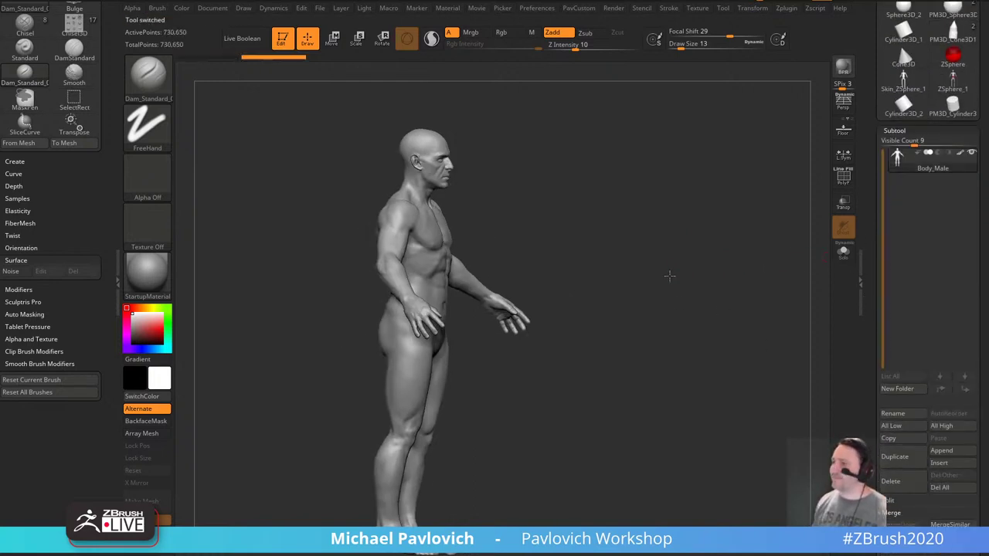
Delete the lower subdivision levels of the Body_Male mesh.
shift+drag(671, 277, 619, 280)
drag(872, 341, 879, 273)
click(893, 297)
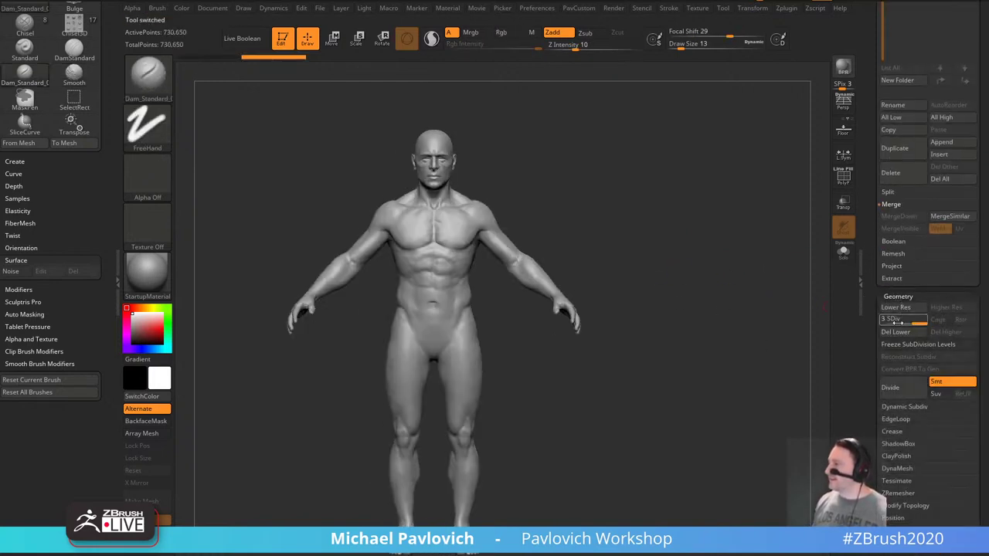
click(896, 332)
Choose the Topology brush and show the whole body from the front.
key(b)
key(t)
key(o)
mouse_move(719, 262)
mouse_down()
mouse_move(647, 258)
mouse_move(682, 276)
mouse_move(621, 225)
mouse_move(692, 320)
mouse_move(729, 258)
mouse_up()
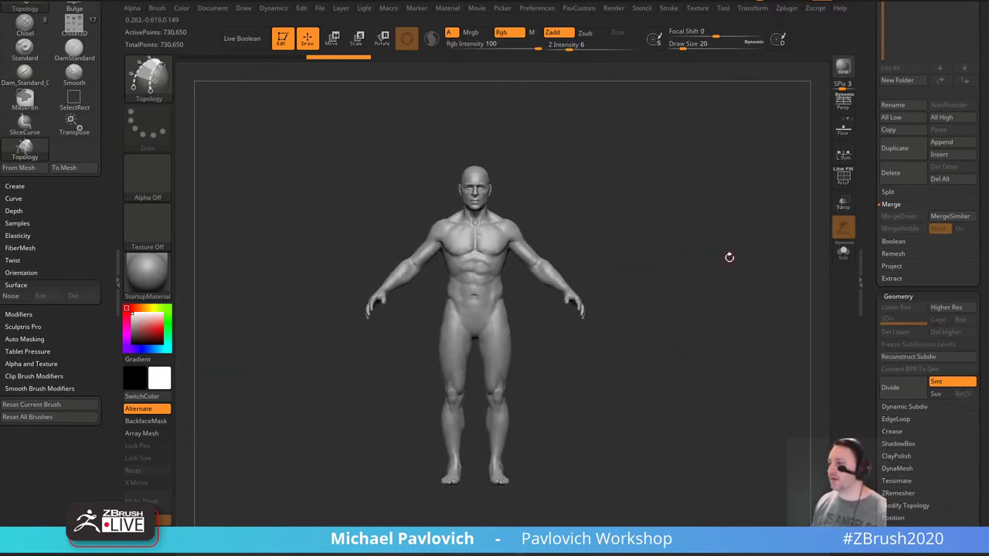
Append a PolyMesh3D star as a new subtool under Body_Male.
scroll(867, 330, up, 5)
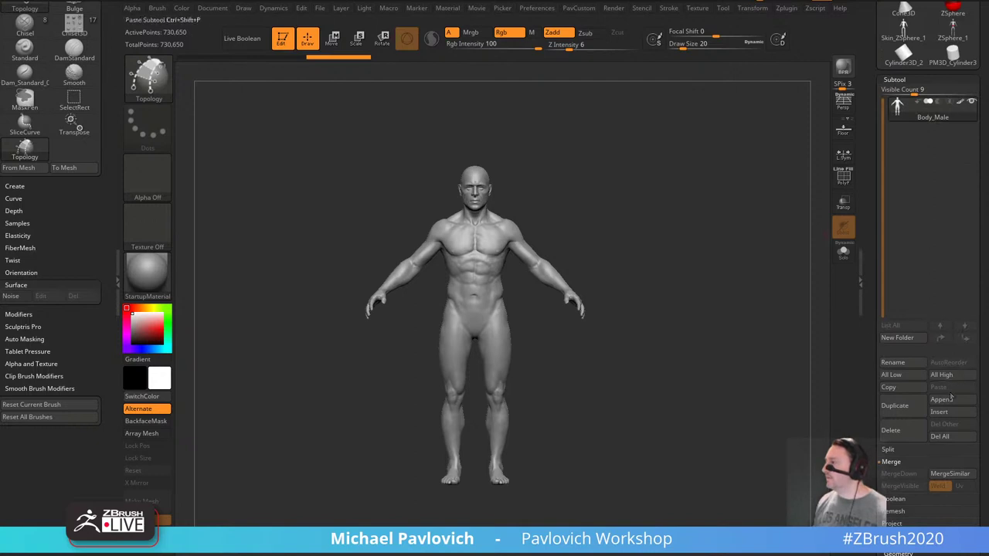
click(949, 399)
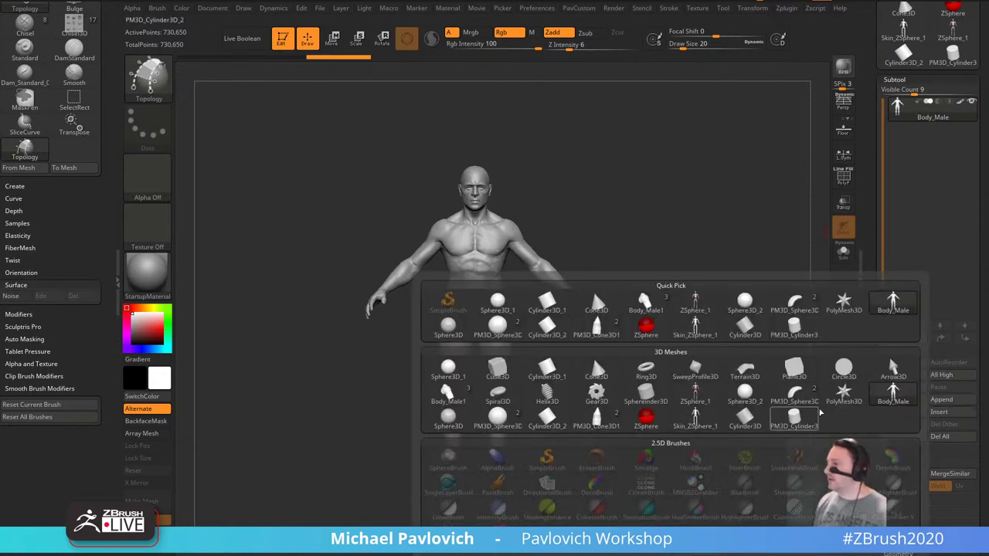
click(844, 392)
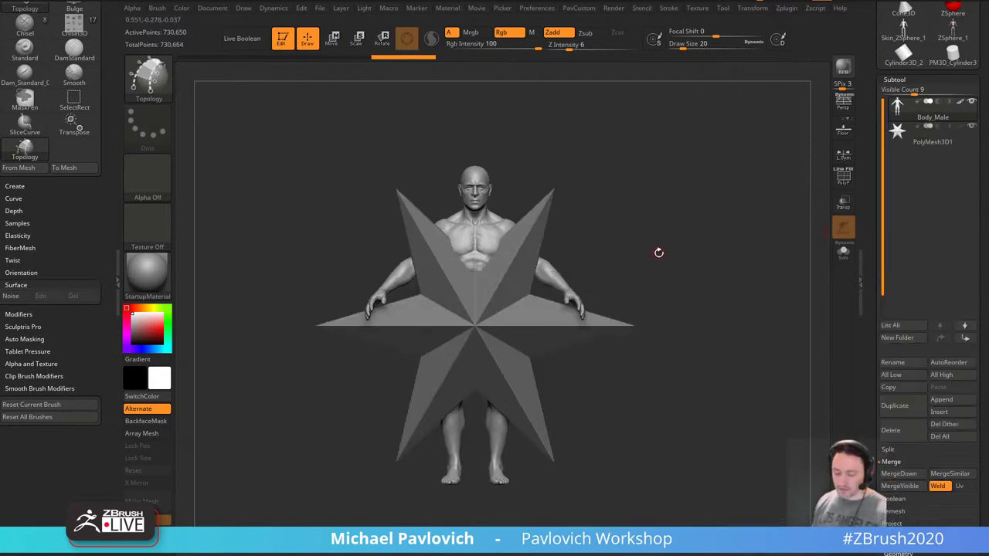
Load the IMM Dragon Bones insert brush from the Insert-IMM brush folder in Lightbox.
key(comma)
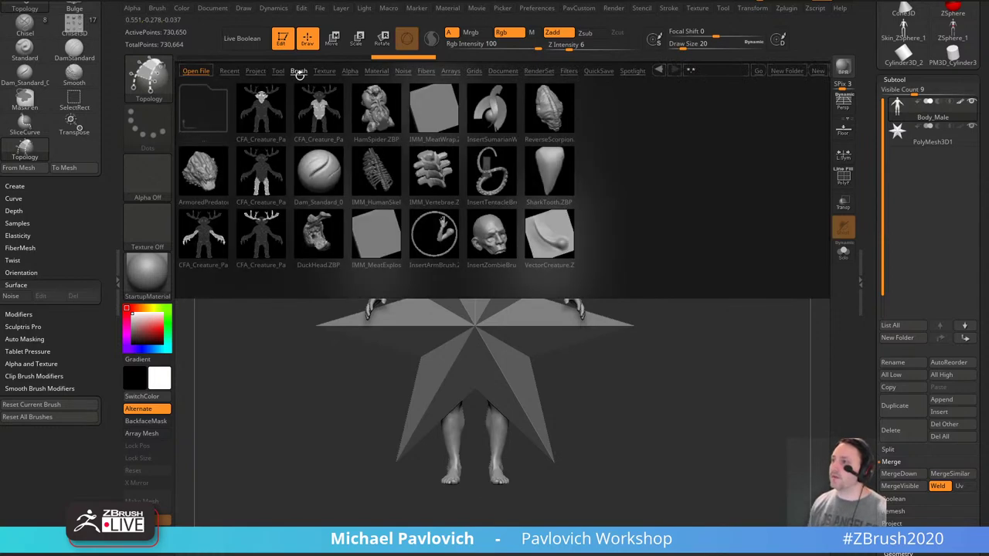
click(297, 70)
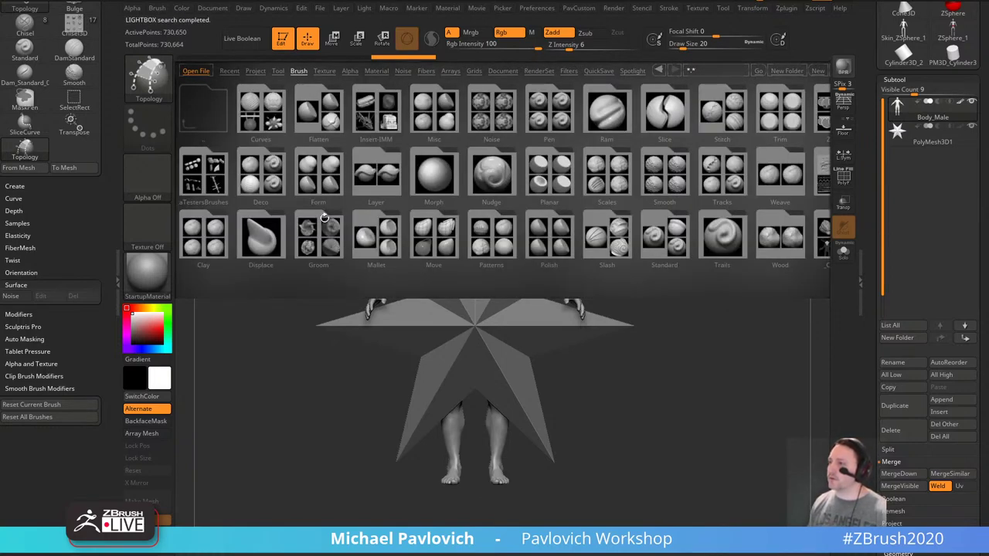
click(376, 121)
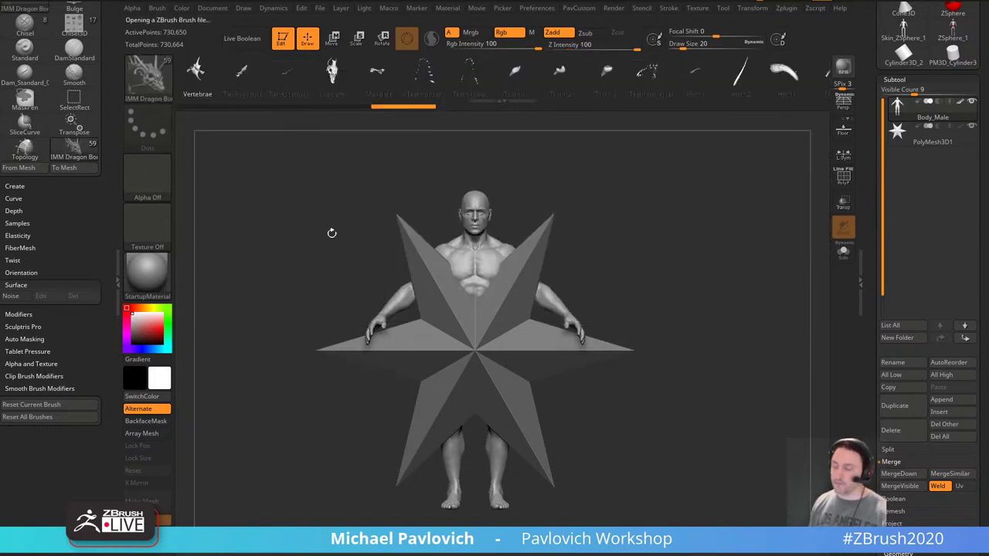
Replace the star subtool's mesh with the Horn3 mesh of the IMM Dragon Bones brush.
click(934, 143)
key(w)
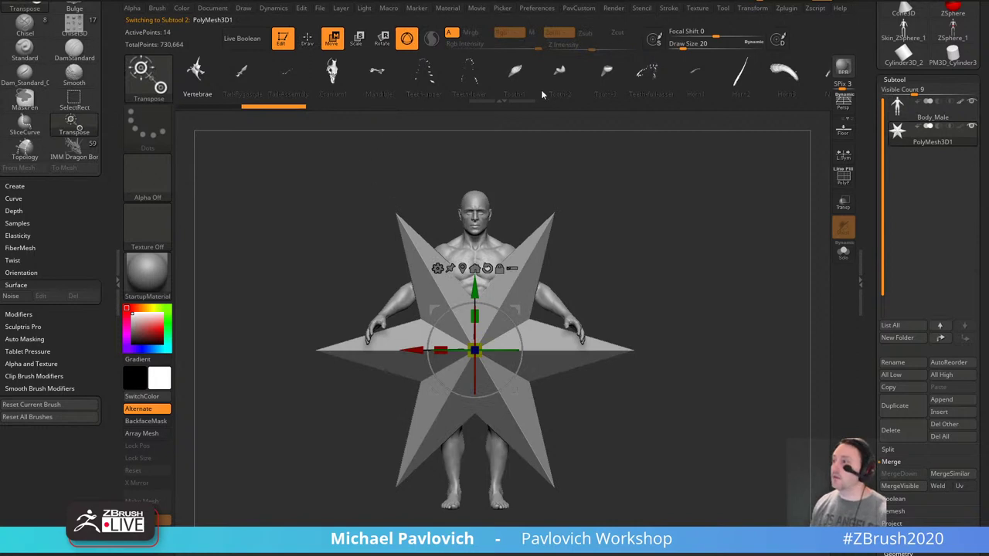
click(692, 77)
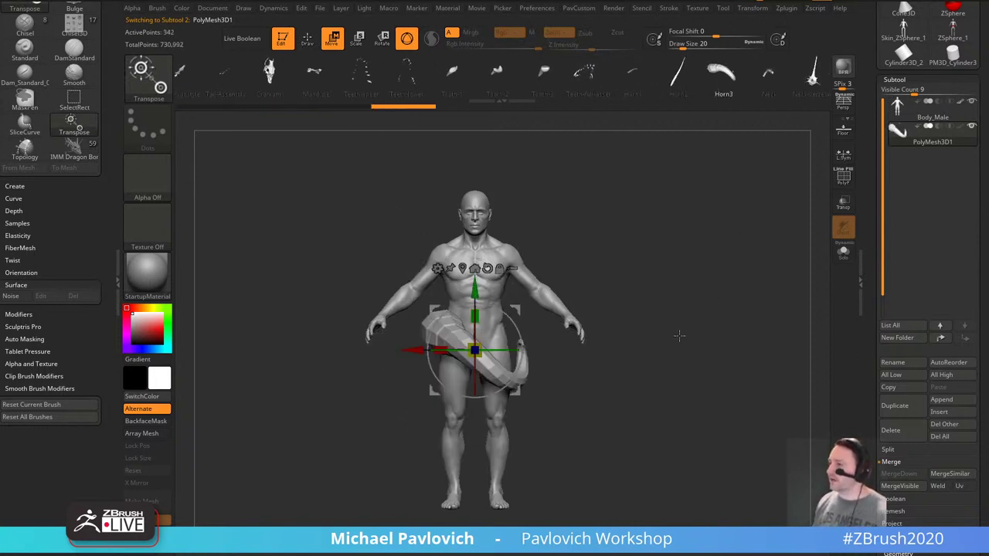
Hide Body_Male and rotate the horn until its shaft stands upright with the thick end up.
click(972, 102)
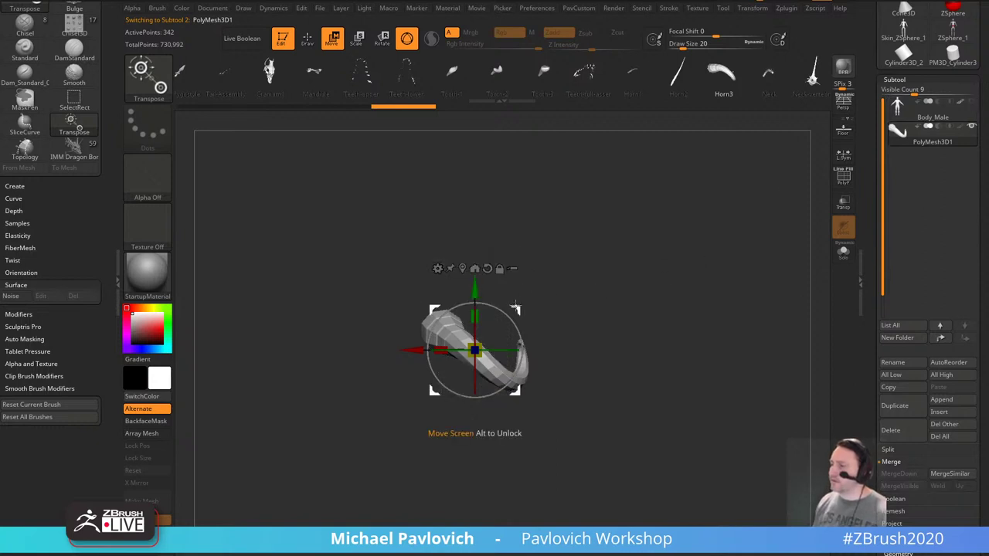
drag(515, 309, 534, 351)
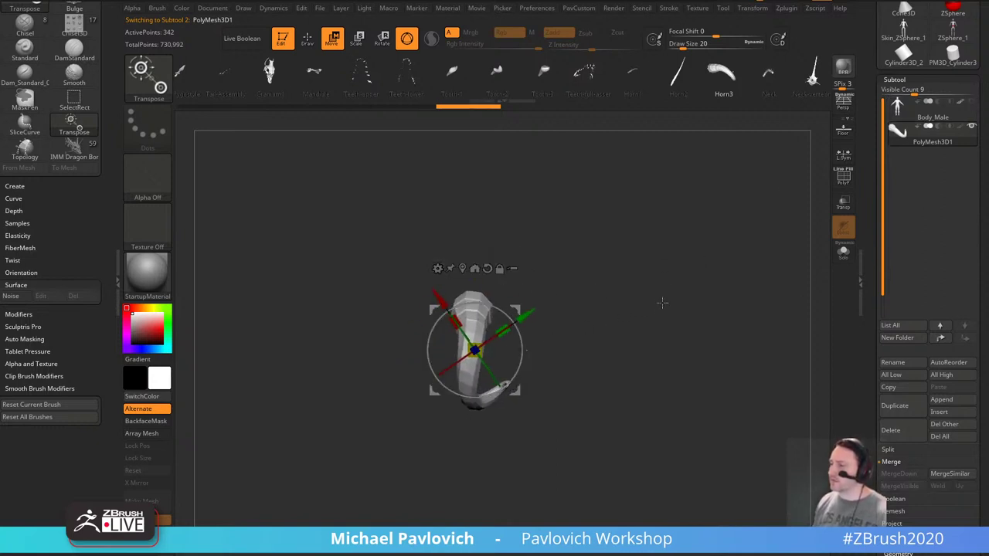
mouse_move(663, 303)
mouse_down()
mouse_move(577, 312)
mouse_move(662, 304)
mouse_up()
Return to Draw mode, set the draw size to 41 and frame the horn.
key(q)
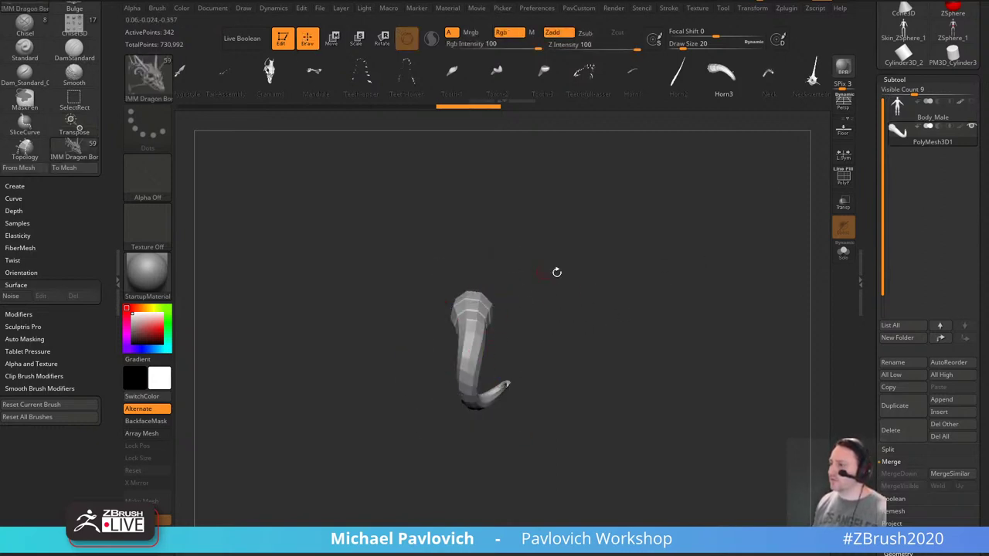
key(s)
click(606, 307)
key(f)
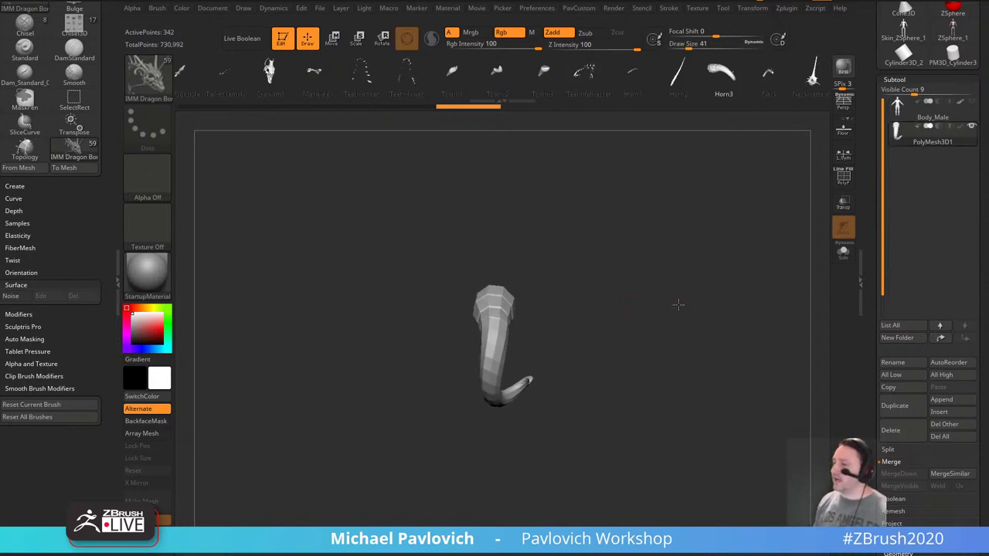
Compare the body with the horn, make the horn the active subtool again and close the docked Brush palette.
click(938, 124)
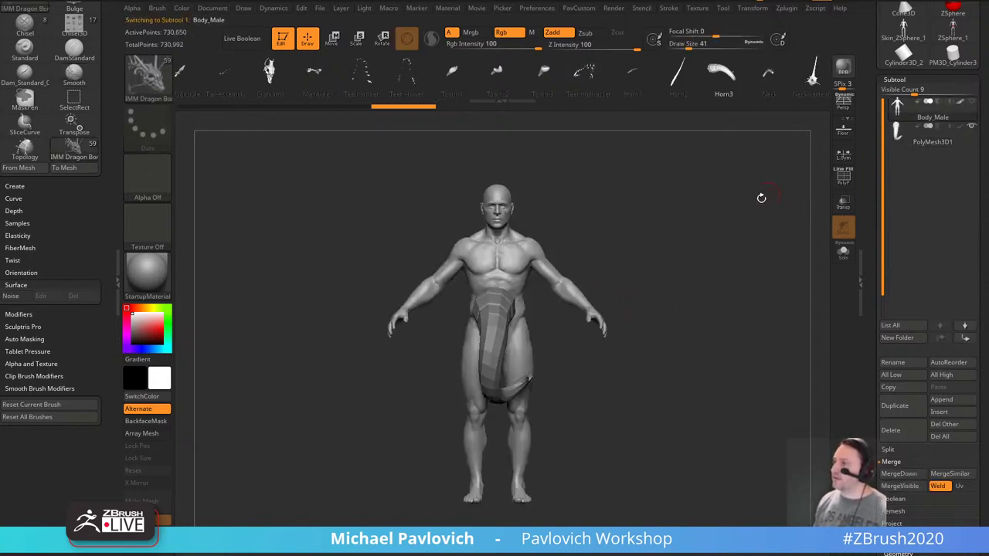
key(Down)
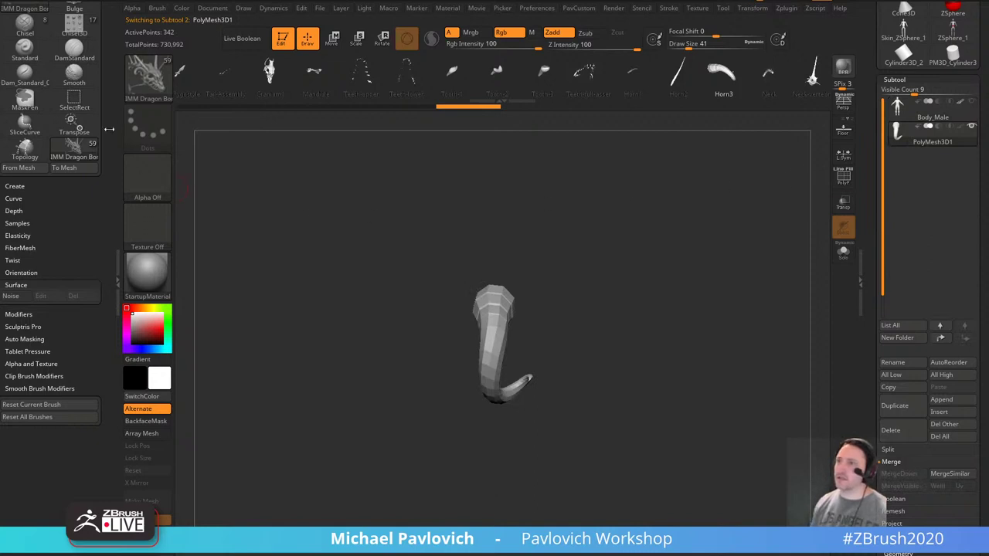
drag(105, 31, 102, 49)
click(100, 7)
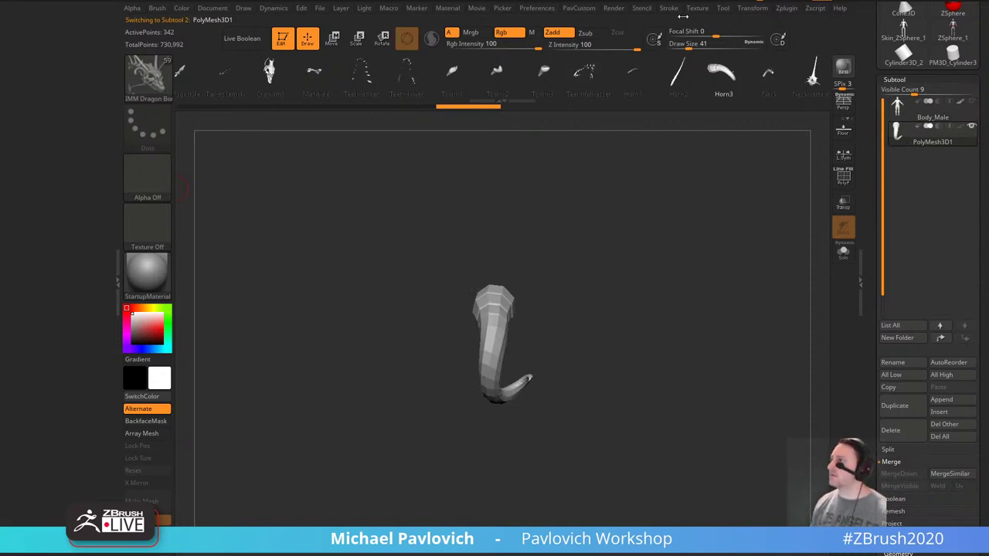
Open the Macro palette and dock it so the Misc macros stay accessible.
click(388, 8)
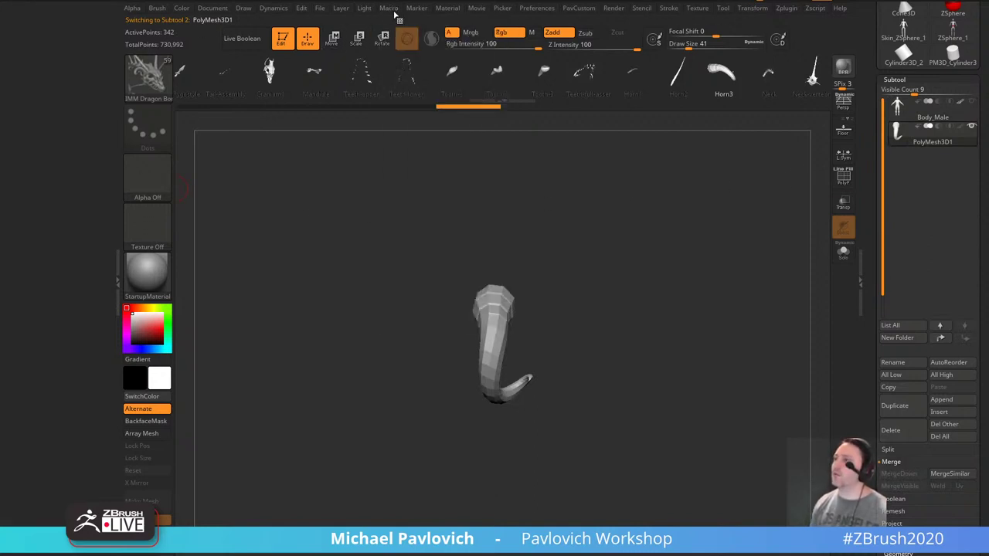
click(389, 8)
click(384, 21)
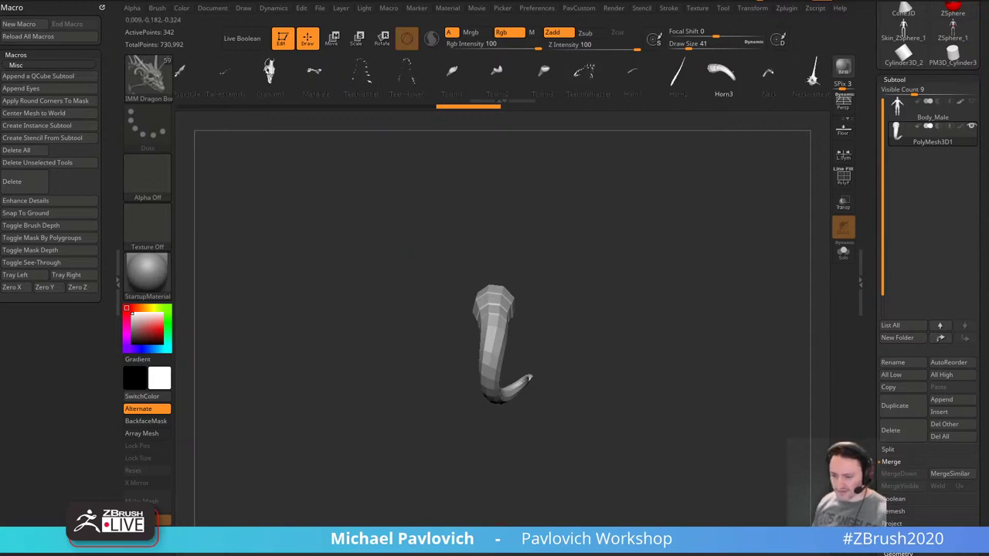
Switch to the browser, open the playlist's 051 NanoMesh Axis Symmetry and 049 NanoMesh Refresher videos, selecting each page address, and return to ZBrush.
drag(0, 85, 698, 49)
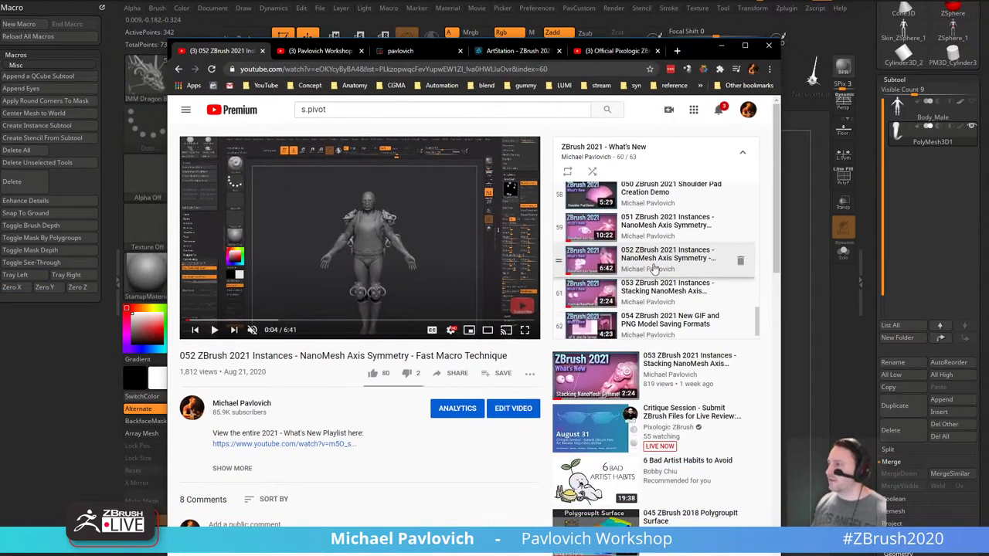
click(641, 226)
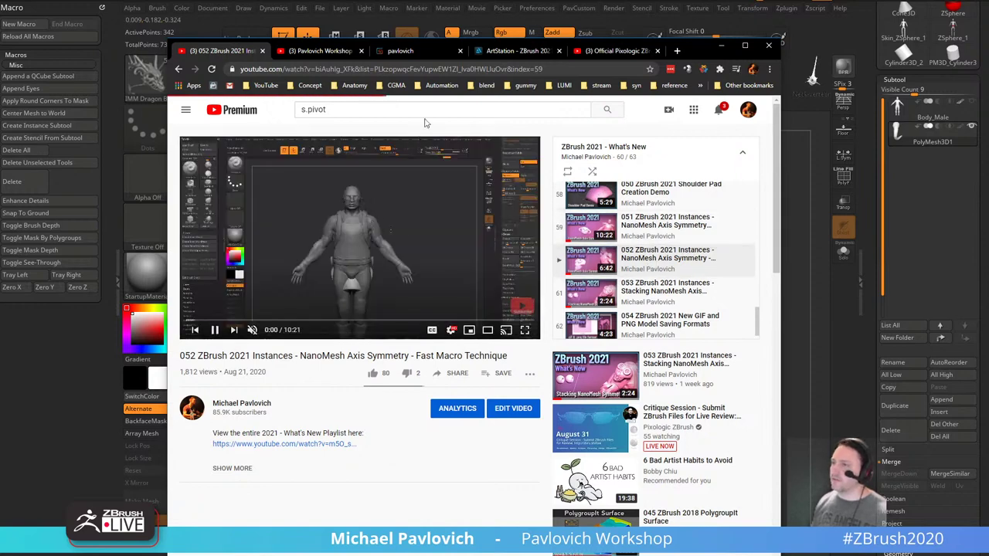
click(496, 72)
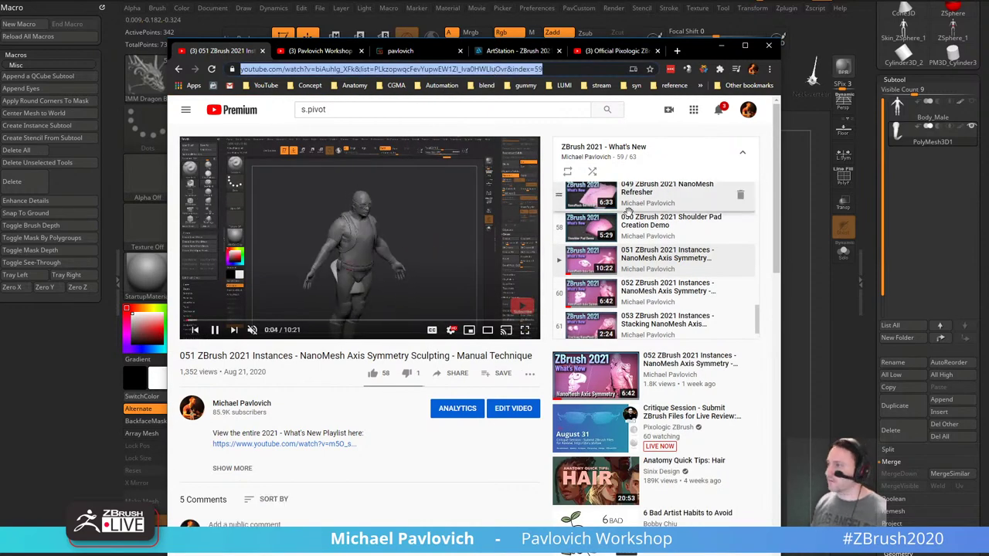
scroll(628, 211, up, 1)
click(667, 246)
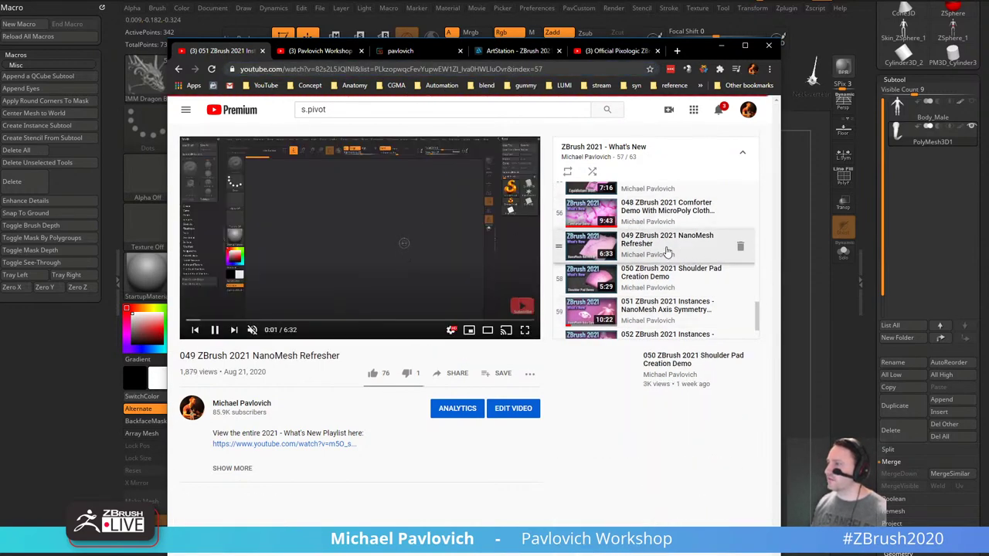
click(403, 69)
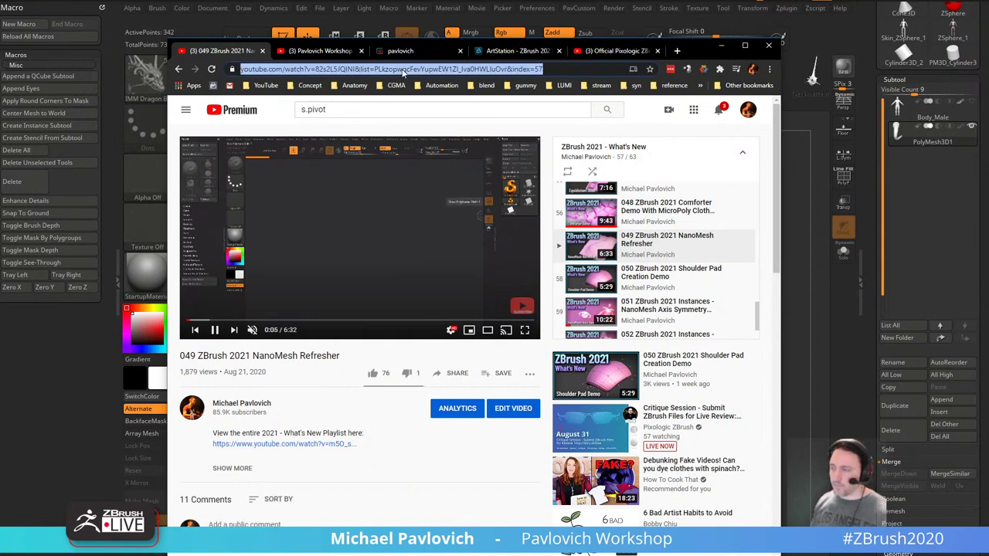
click(569, 126)
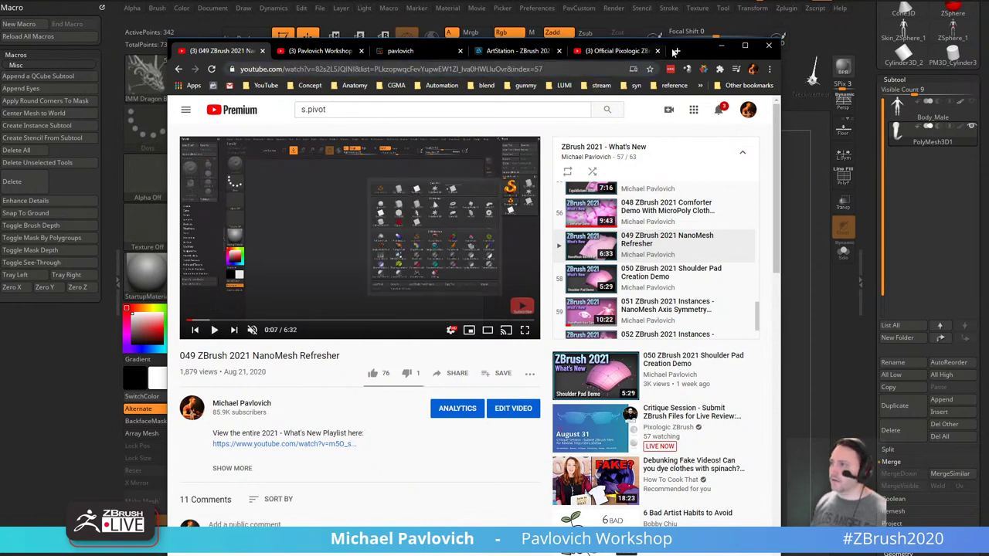
click(721, 46)
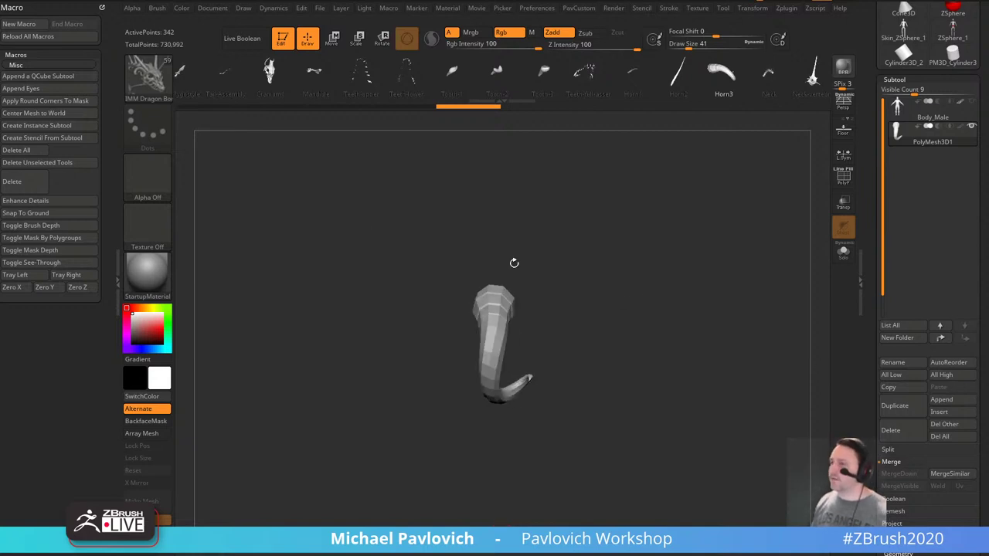
Run the Create Instance Subtool macro on the active horn.
click(48, 129)
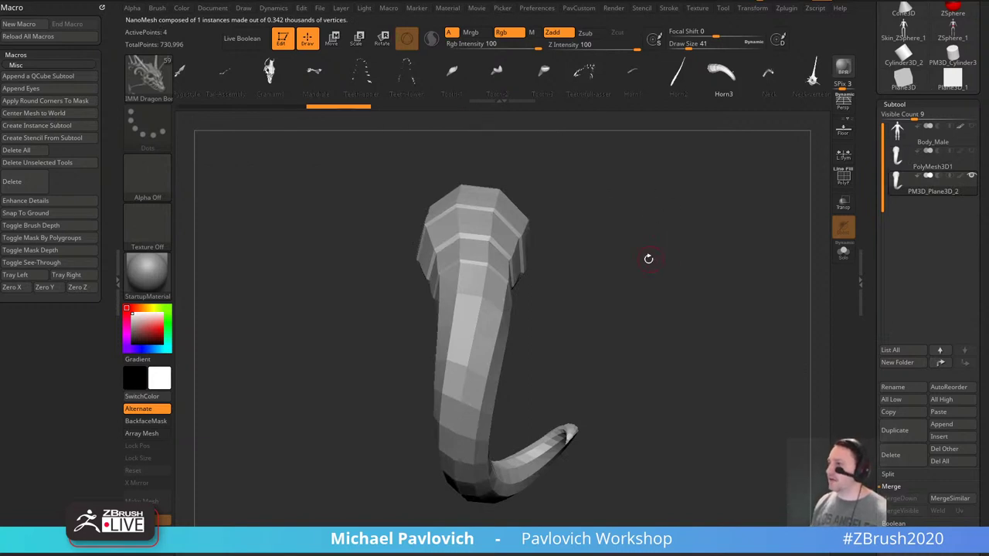
drag(647, 258, 493, 230)
ctrl+right_drag(504, 296, 618, 249)
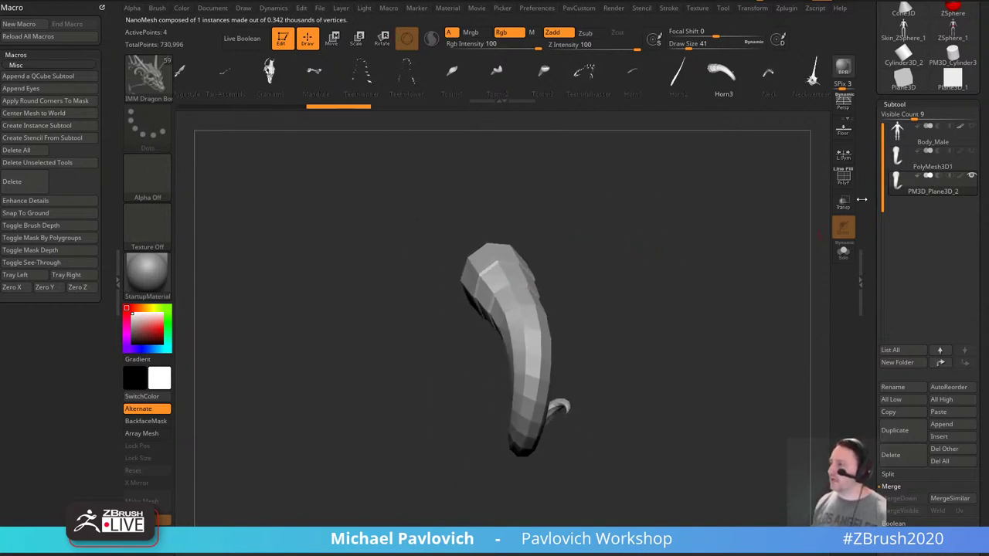
Open the NanoMesh settings and toggle ShowPlacement on and off to examine the plane that carries the horn.
drag(872, 289, 879, 164)
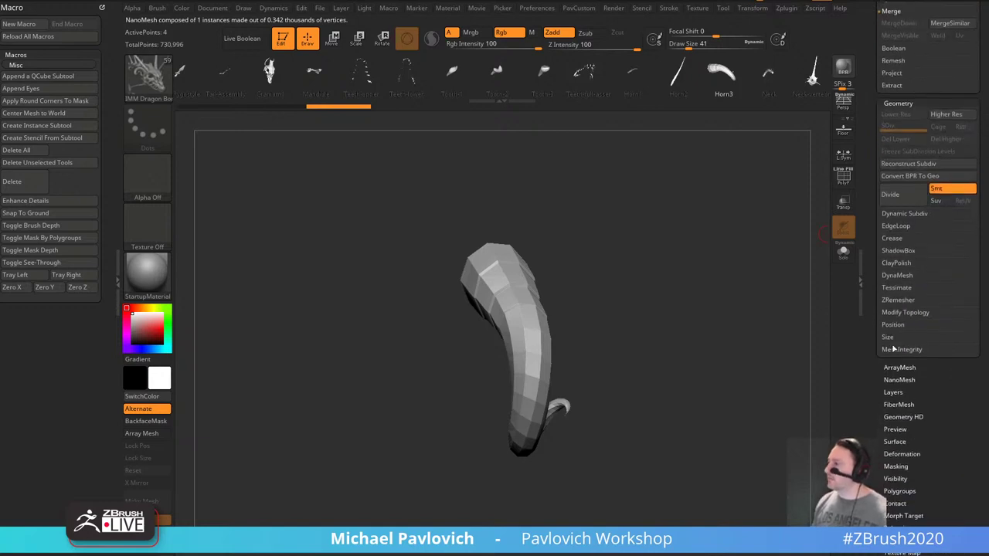
click(899, 379)
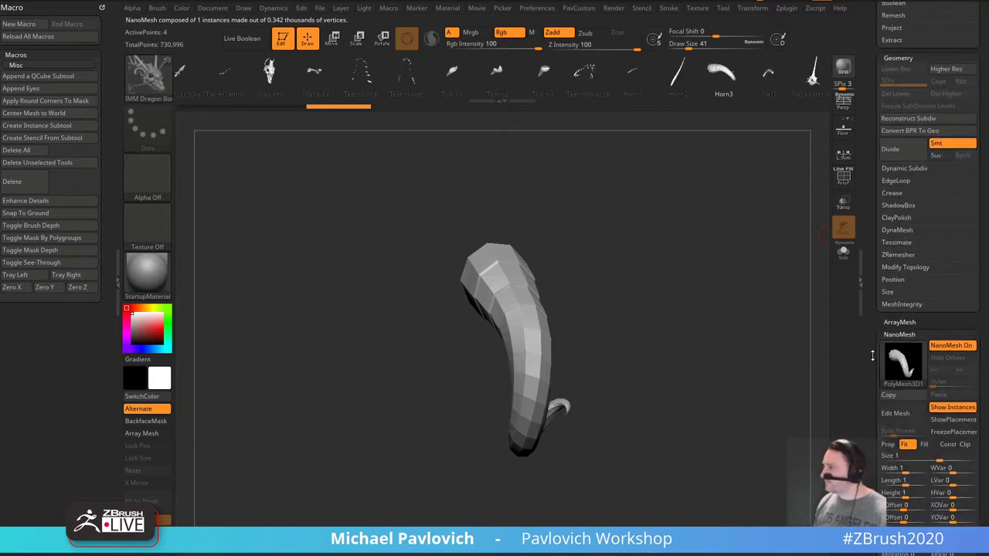
drag(872, 355, 874, 314)
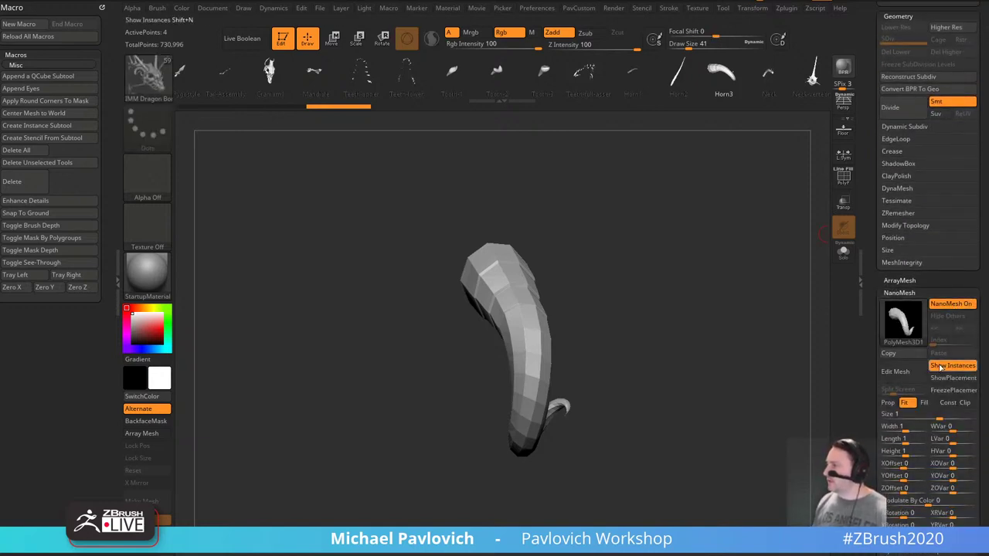
click(948, 378)
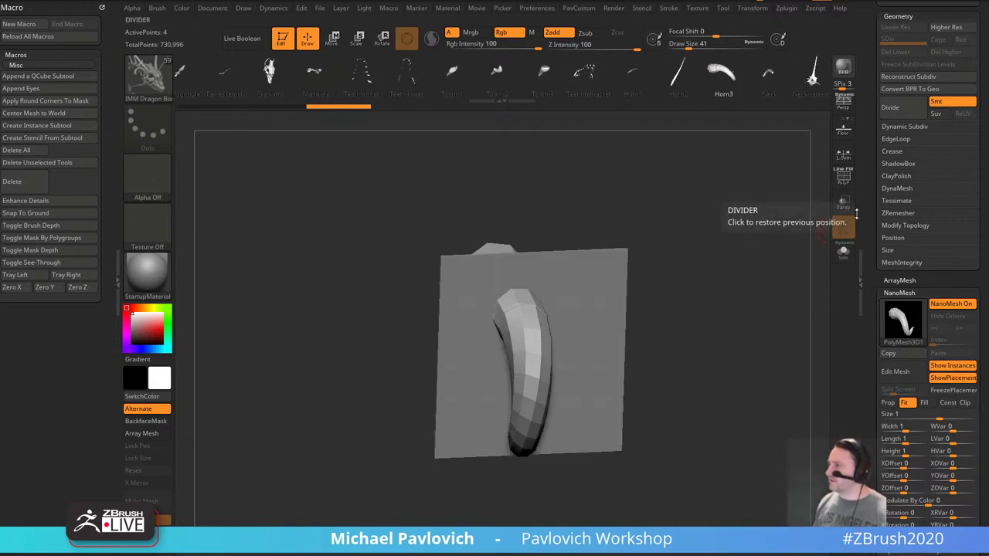
click(941, 376)
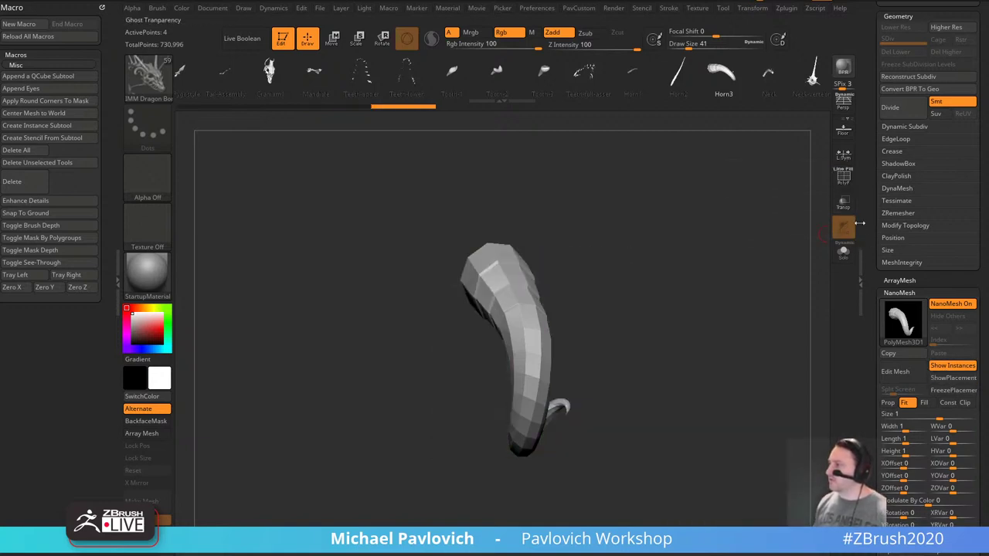
Show Body_Male and use the gizmo to shrink, rotate and move the instanced horn beside the body's left shoulder.
drag(870, 225, 870, 303)
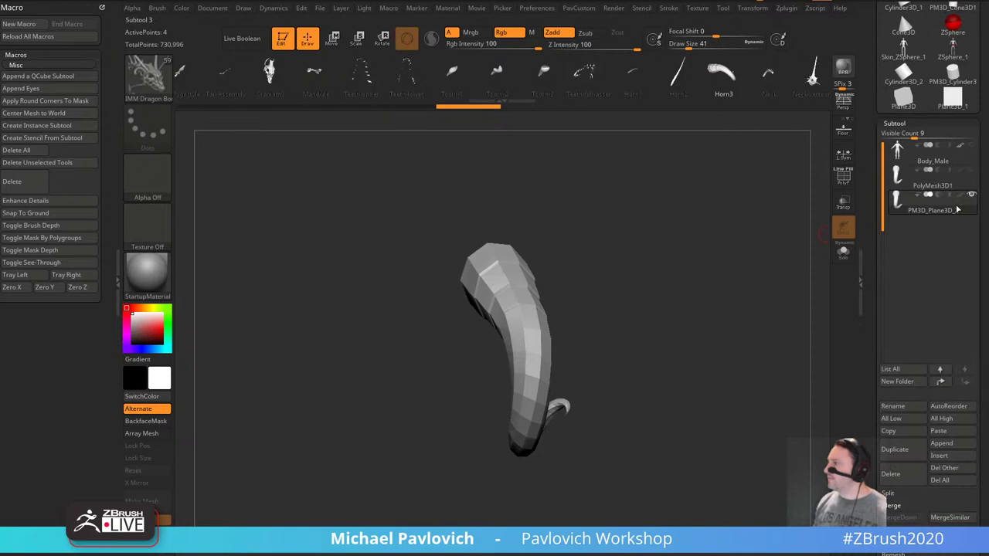
click(977, 147)
shift+drag(773, 261, 727, 265)
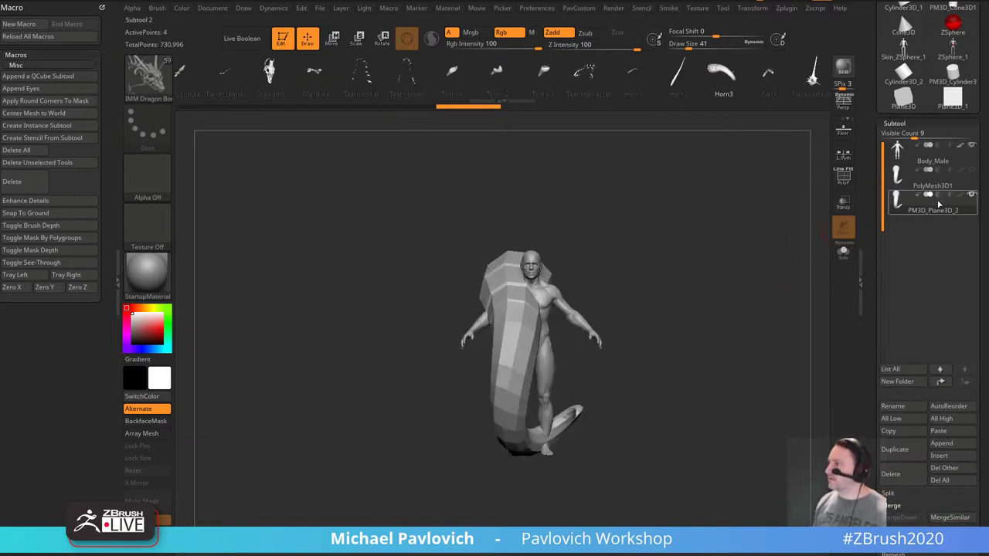
key(w)
drag(534, 349, 512, 372)
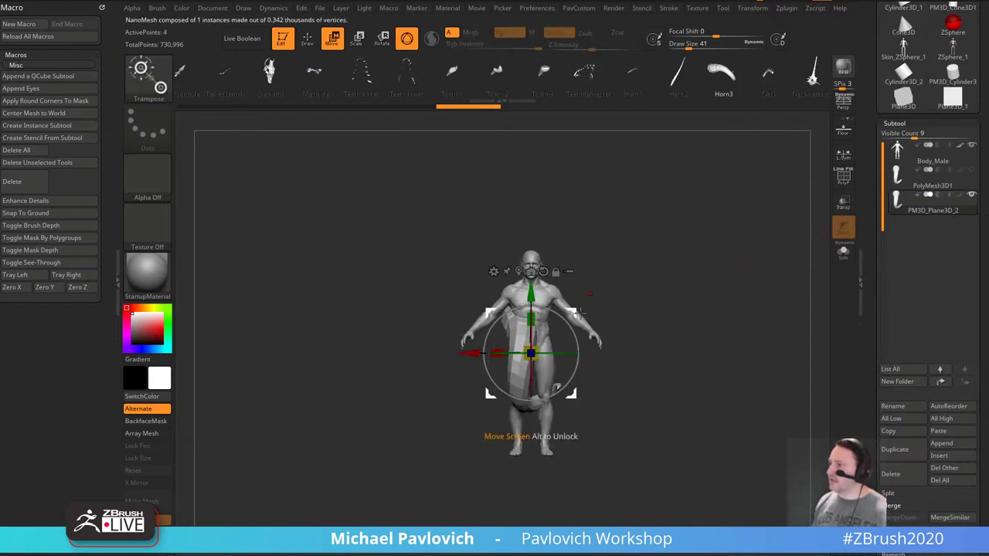
drag(574, 312, 514, 335)
drag(580, 354, 634, 253)
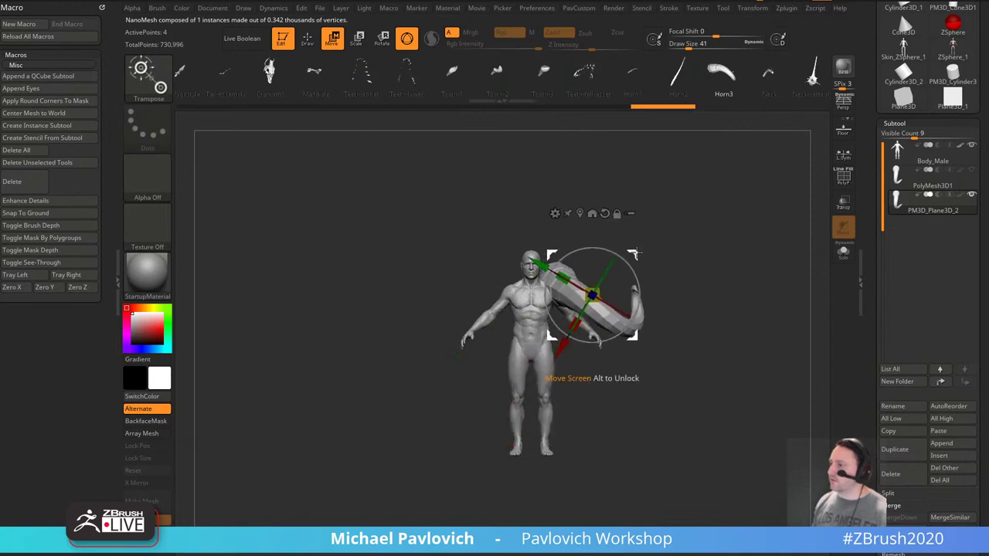
Refine the horn's rotation, size and position so its base sits on the left shoulder, and return to Draw mode.
drag(640, 294, 755, 265)
drag(590, 295, 522, 298)
key(ctrl+z)
key(ctrl+z)
key(ctrl+shift+z)
alt+drag(684, 224, 692, 262)
drag(692, 251, 753, 225)
drag(625, 224, 568, 292)
drag(656, 225, 727, 263)
key(q)
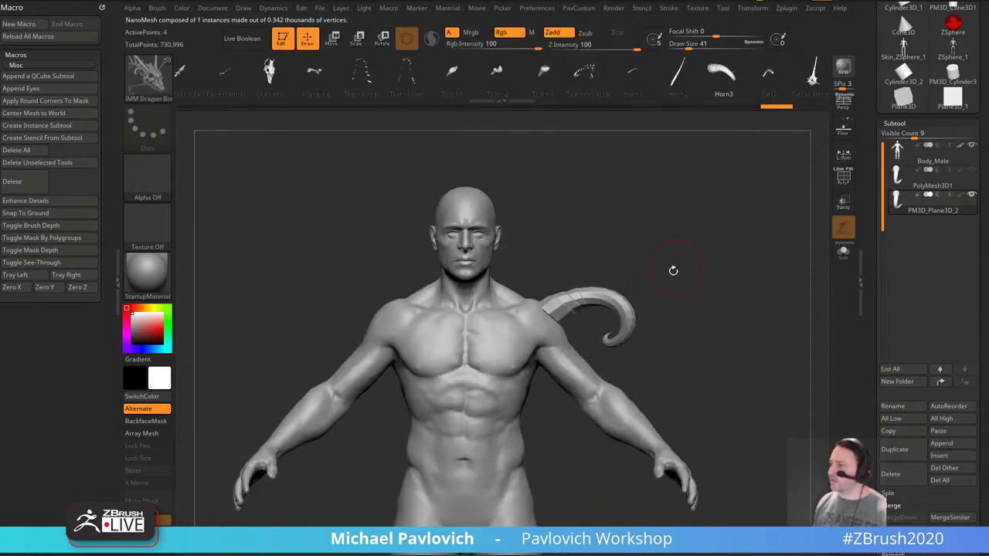
Select the Standard brush with the upper body and horn framed.
alt+drag(656, 279, 660, 296)
key(b)
key(s)
key(t)
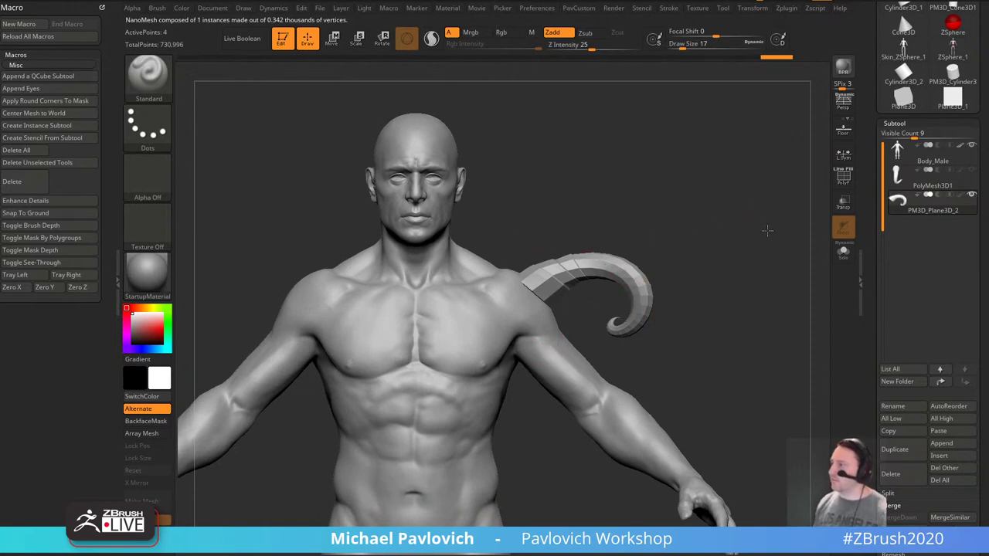
Toggle ShowPlacement on and off in the NanoMesh settings to check the carrier plane of the shoulder horn.
drag(768, 230, 727, 244)
drag(881, 305, 883, 182)
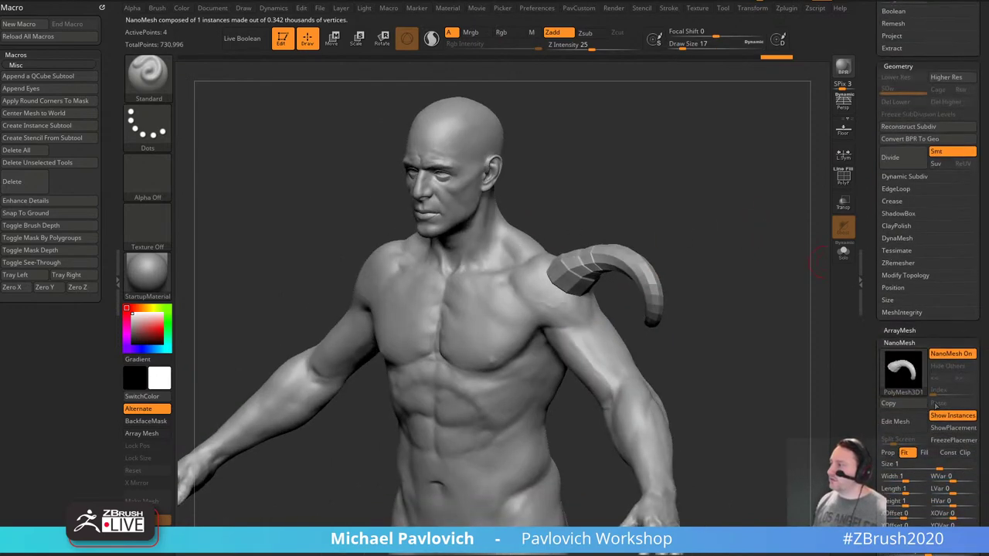
click(947, 428)
click(947, 430)
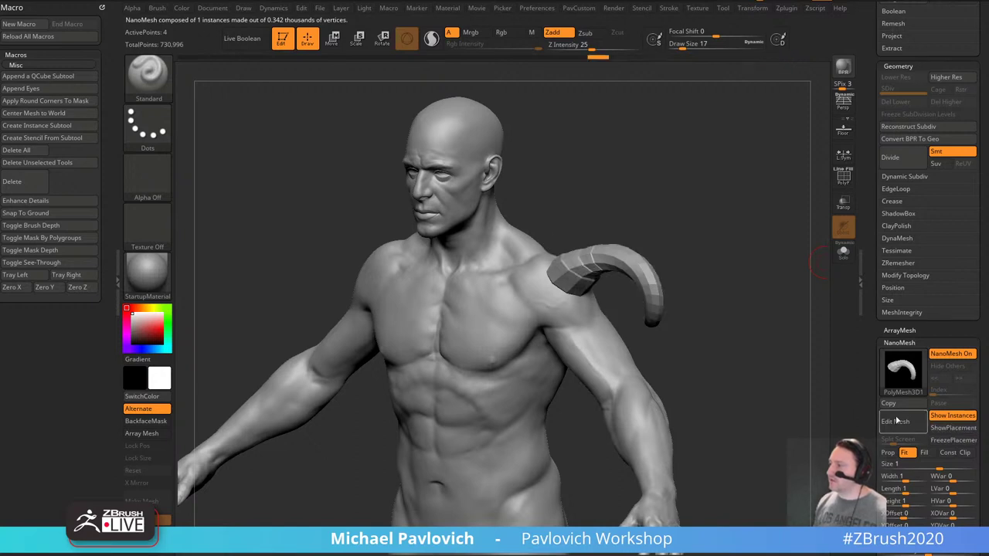
Duplicate the horn instance four times with the Move gizmo, placing copies around the head and towards the right shoulder.
mouse_move(766, 294)
alt+mouse_down()
mouse_move(728, 284)
mouse_move(765, 278)
alt+mouse_up()
key(w)
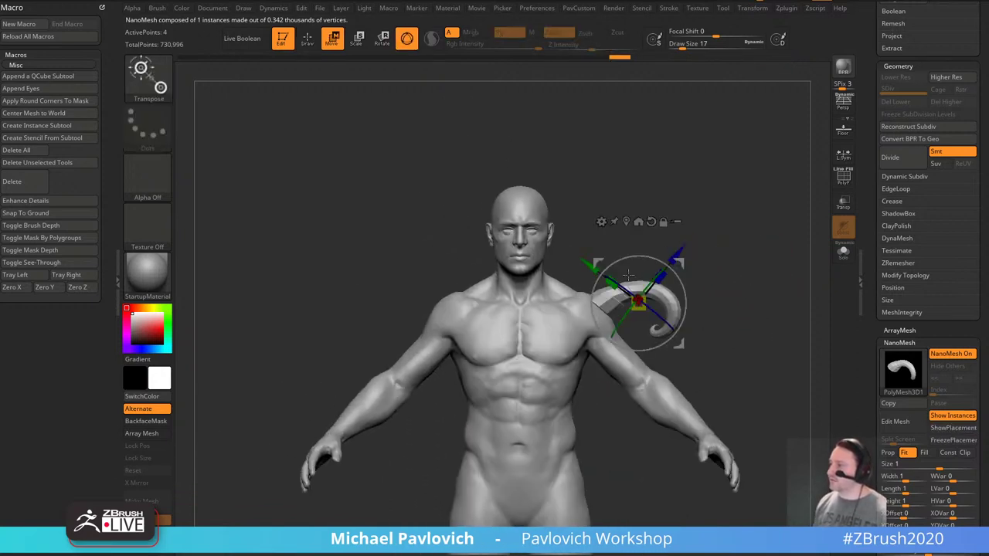
ctrl+drag(680, 266, 482, 222)
shift+right_drag(433, 232, 475, 255)
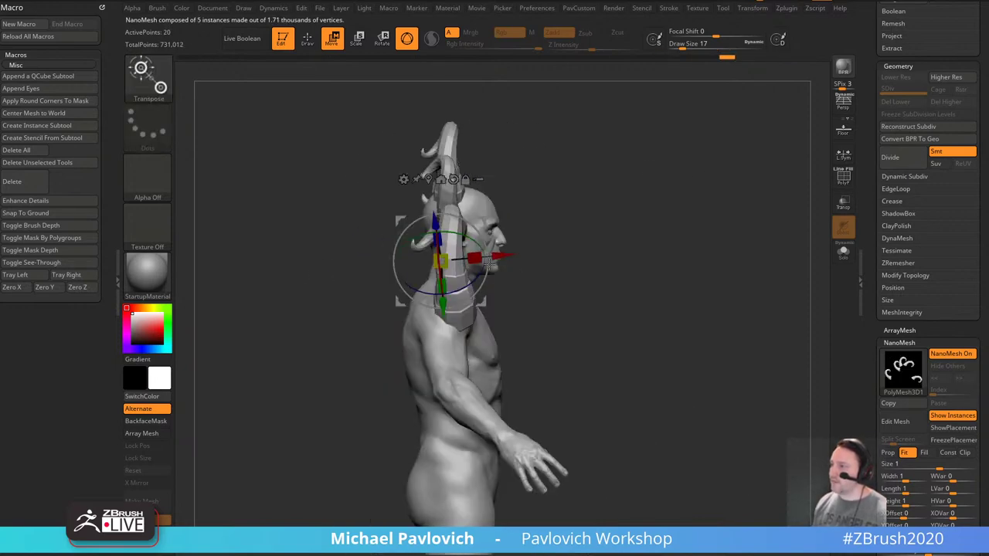
Turn the last horn copy around by about 171 degrees and move it onto the body's right shoulder.
drag(486, 243, 483, 220)
shift+right_drag(602, 219, 557, 218)
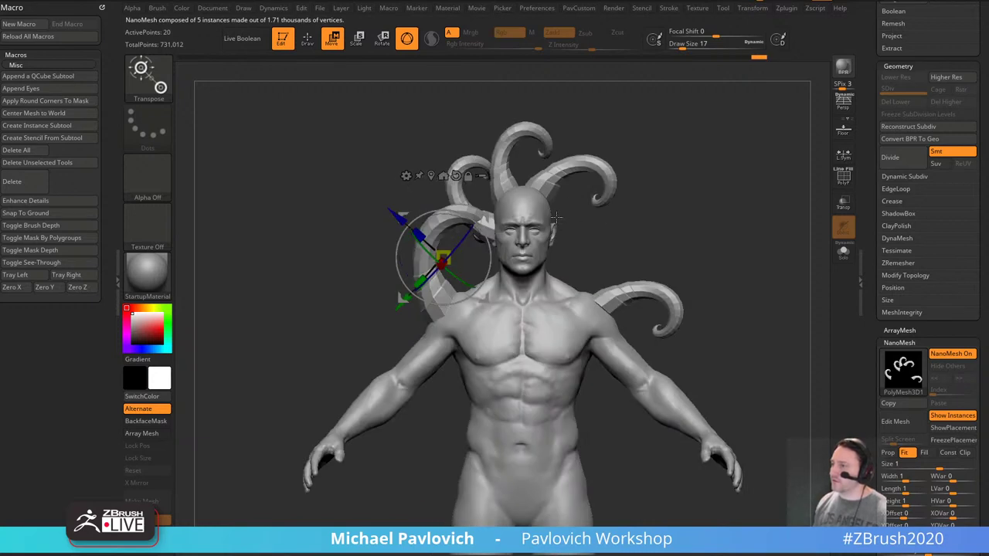
drag(466, 237, 350, 332)
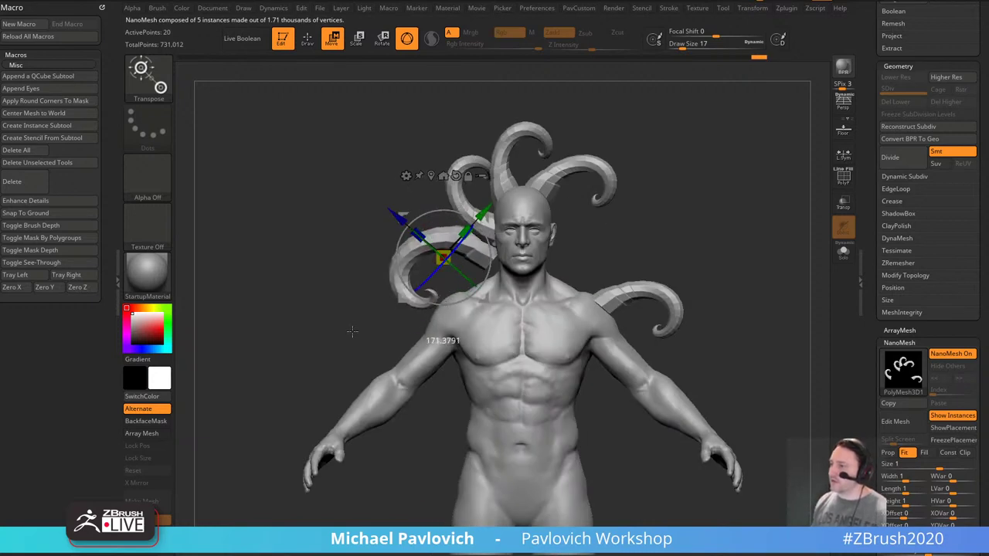
drag(484, 218, 435, 269)
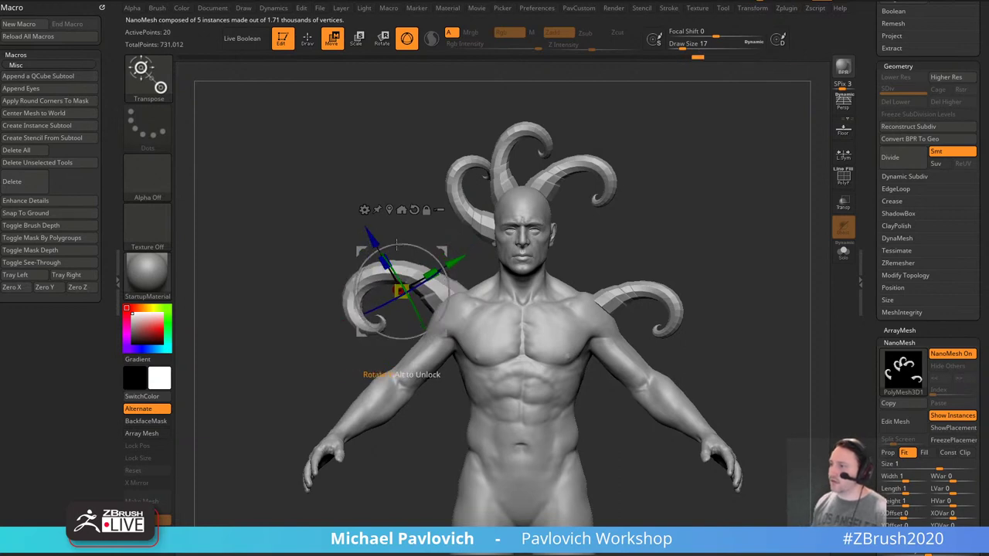
Try scaling the right shoulder horn along single axes, and enlarge it uniformly with the gizmo.
right_drag(396, 245, 385, 262)
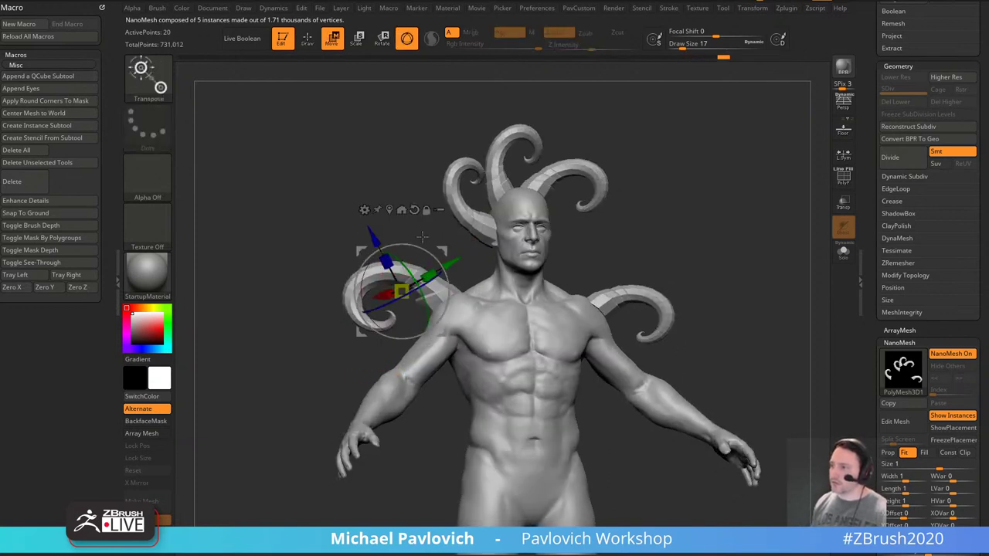
right_drag(342, 256, 428, 269)
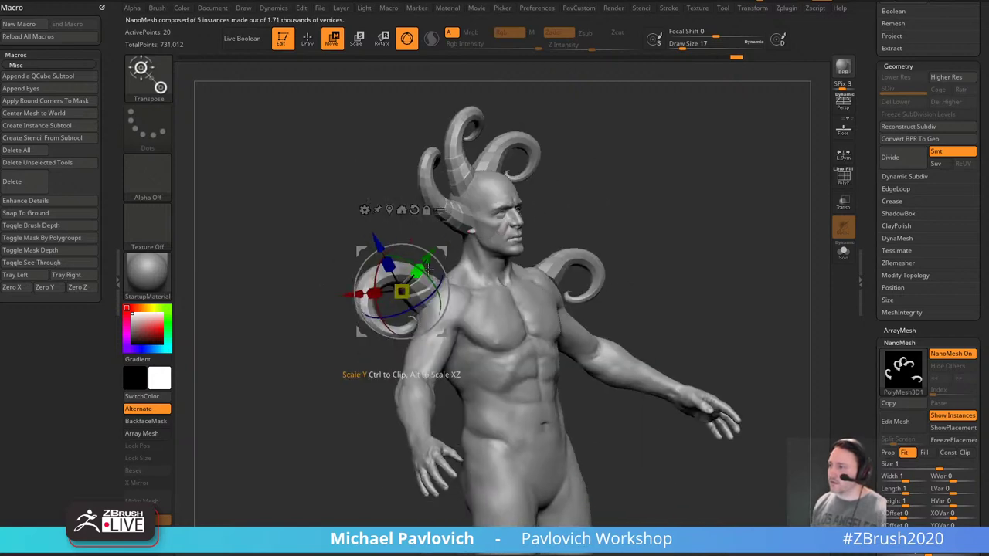
drag(374, 294, 346, 292)
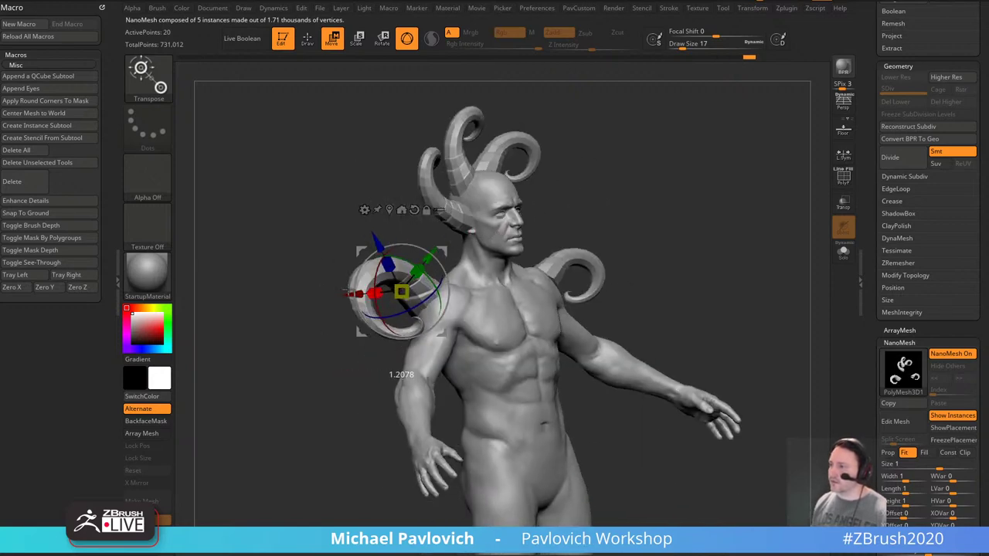
mouse_move(417, 270)
mouse_down()
mouse_move(438, 254)
mouse_move(418, 270)
mouse_up()
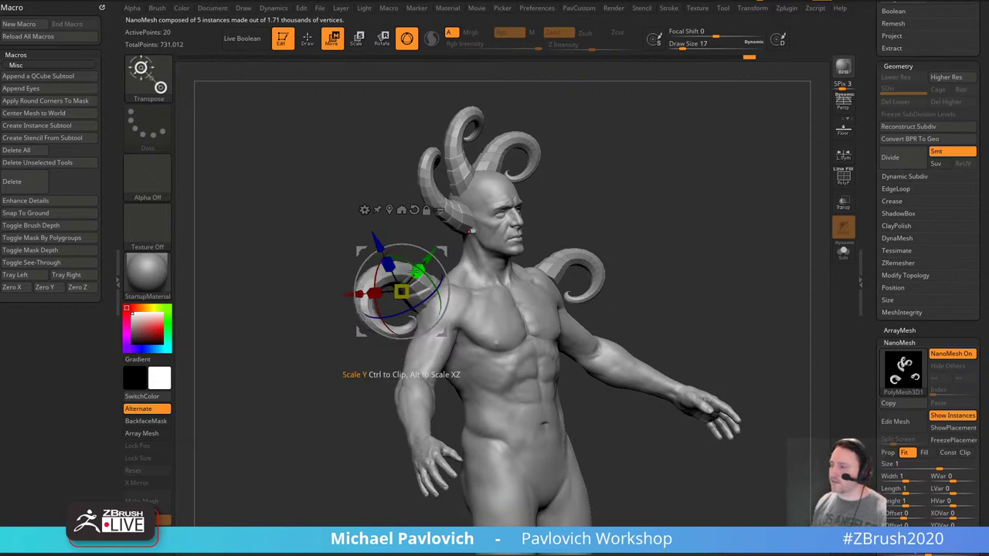
drag(549, 199, 697, 216)
drag(402, 292, 420, 288)
Return to Draw mode, frame the whole horned body and bring the full NanoMesh settings into view.
key(q)
alt+drag(602, 243, 747, 239)
drag(746, 282, 718, 250)
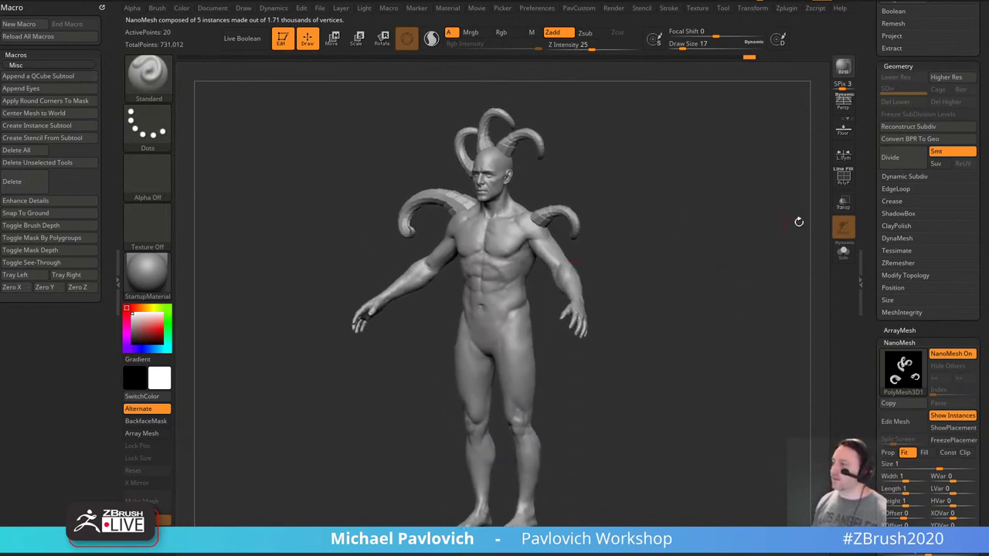
scroll(896, 293, down, 5)
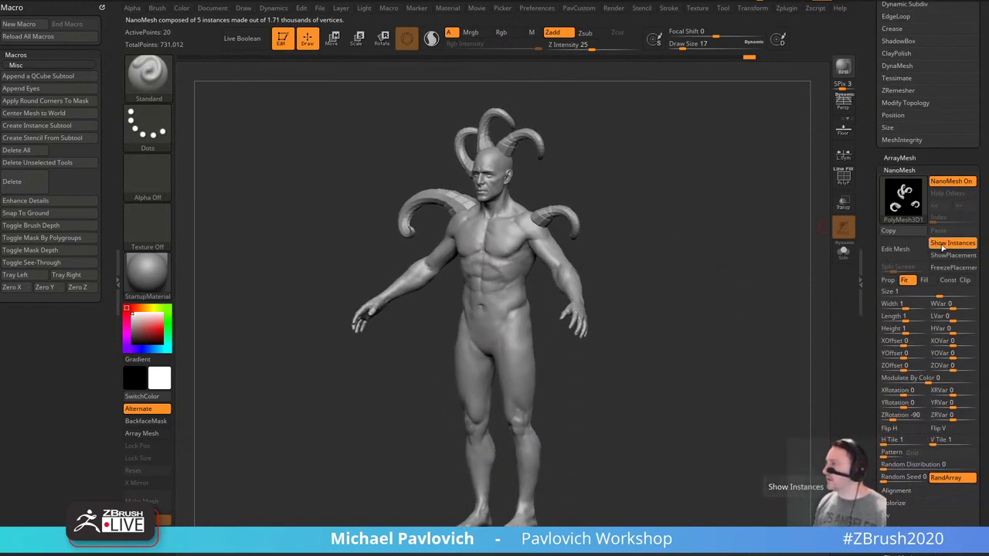
Open the horn NanoMesh for editing in the split-screen view, frame it and show its PolyFrame.
drag(871, 291, 872, 224)
click(899, 184)
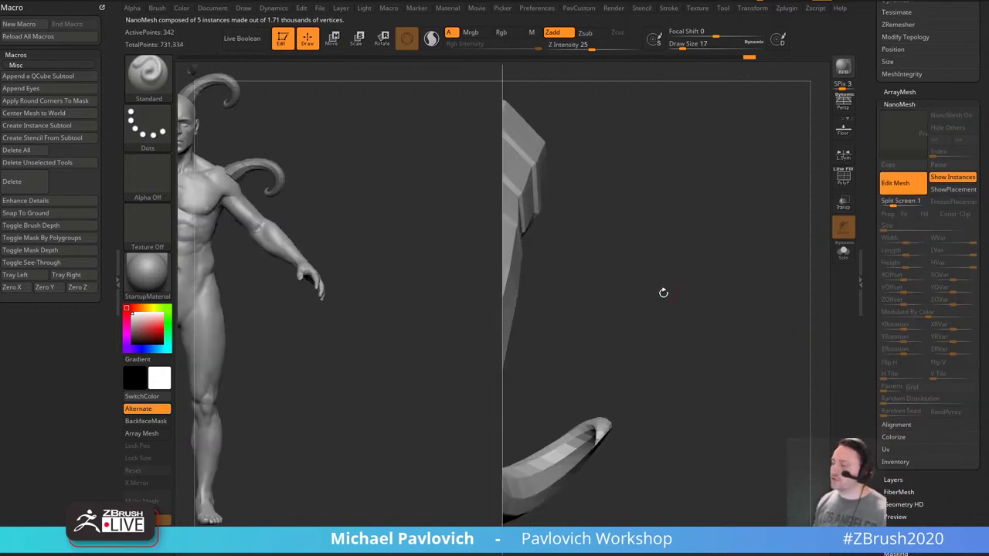
key(f)
mouse_move(664, 293)
mouse_down()
mouse_move(760, 276)
mouse_move(674, 283)
mouse_move(680, 294)
mouse_up()
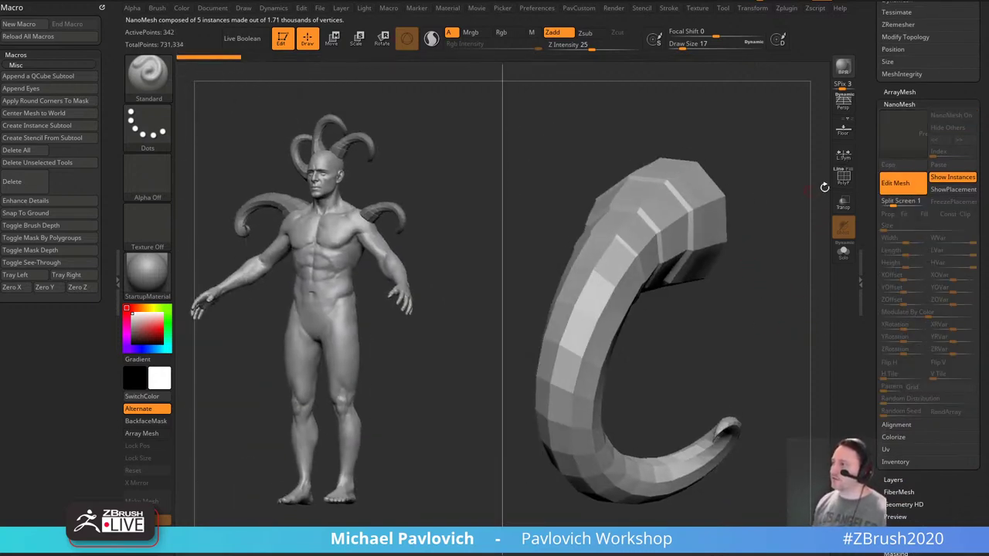
click(848, 176)
drag(748, 225, 765, 261)
Use ZModeler to assign three alternating polyloops along the horn's middle to a separate polygroup.
key(b)
key(z)
key(m)
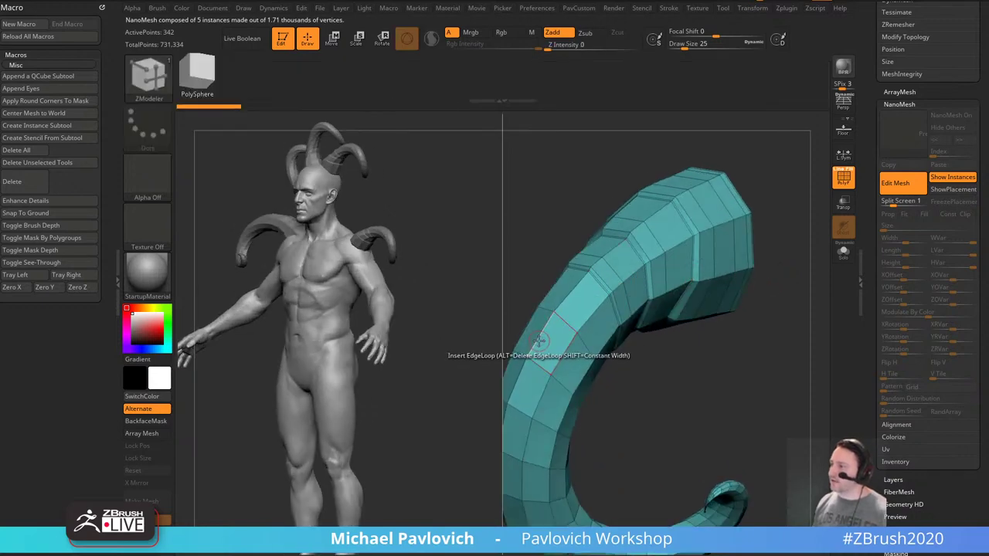
key(space)
click(516, 327)
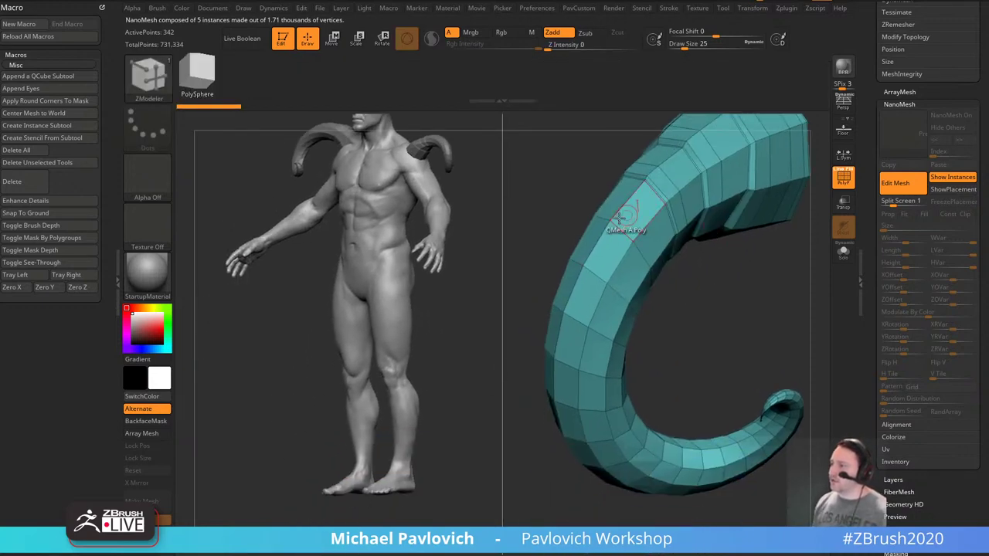
click(581, 251)
click(556, 352)
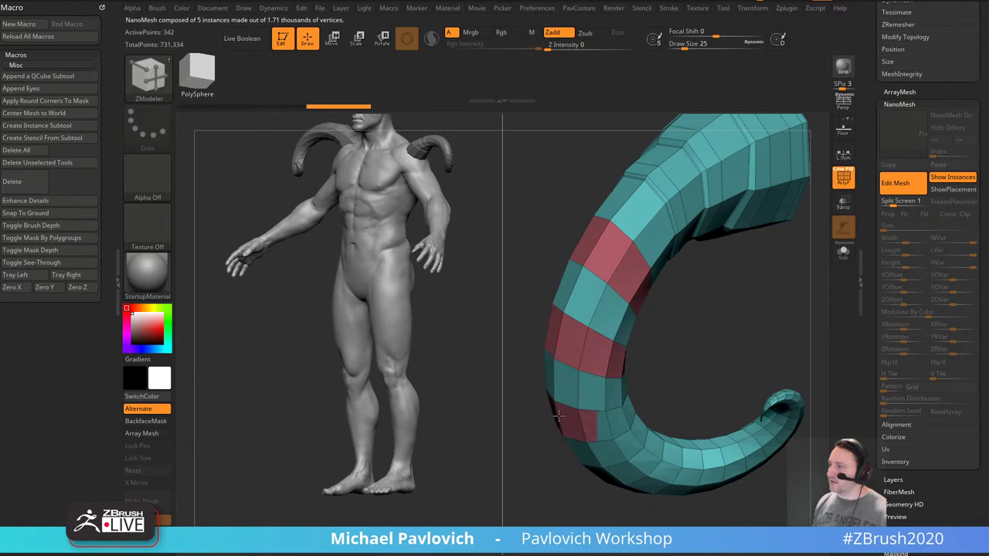
Inset the three polygroup bands together as regions, using ZModeler's Polygroup All target.
key(space)
click(530, 165)
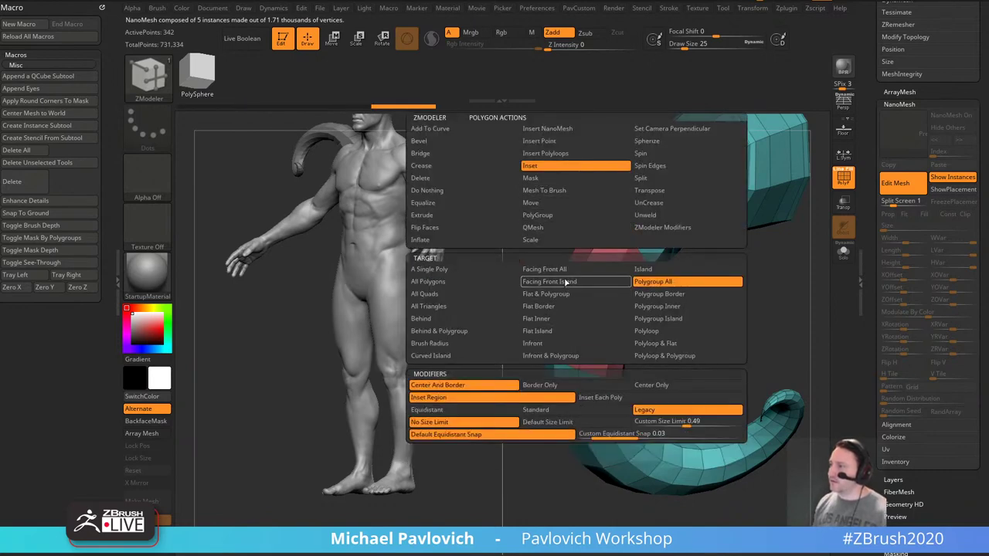
drag(752, 347, 641, 338)
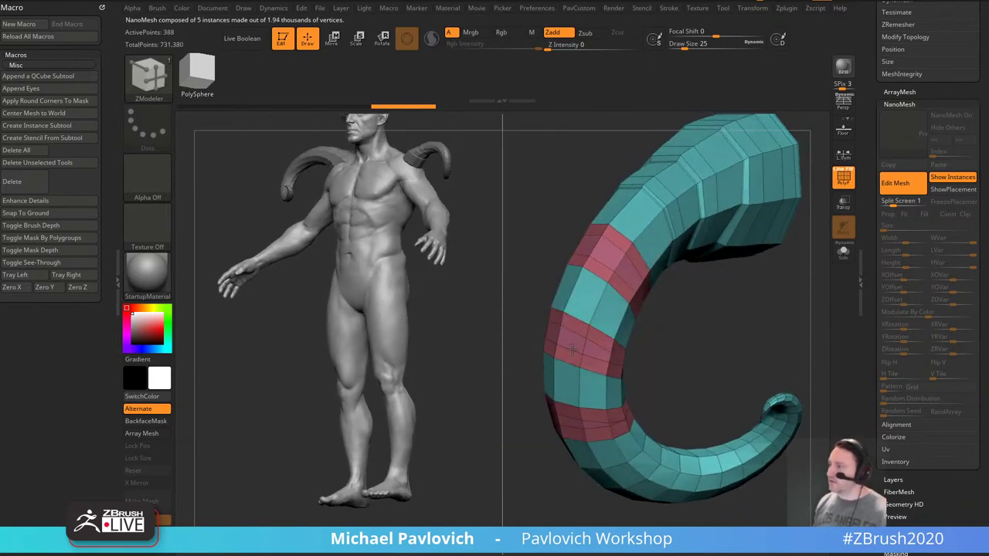
QMesh the three inset polygroup bands inward to cut grooves around the horn.
key(space)
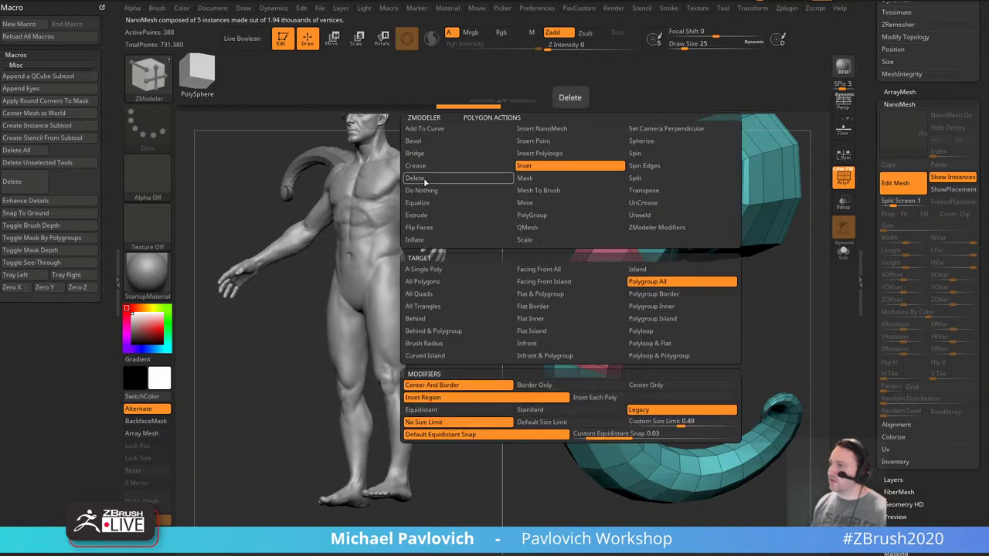
click(533, 227)
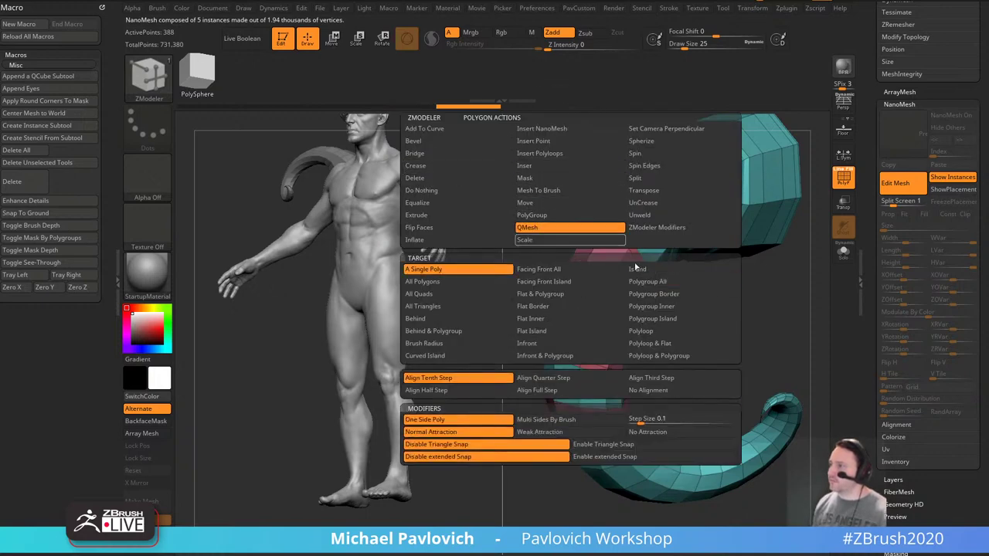
drag(711, 301, 584, 335)
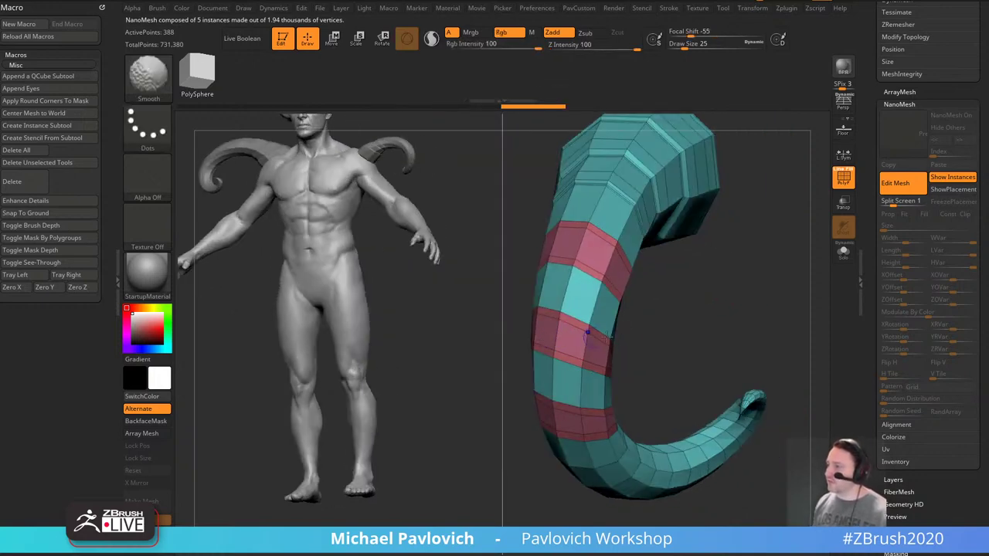
drag(691, 344, 609, 356)
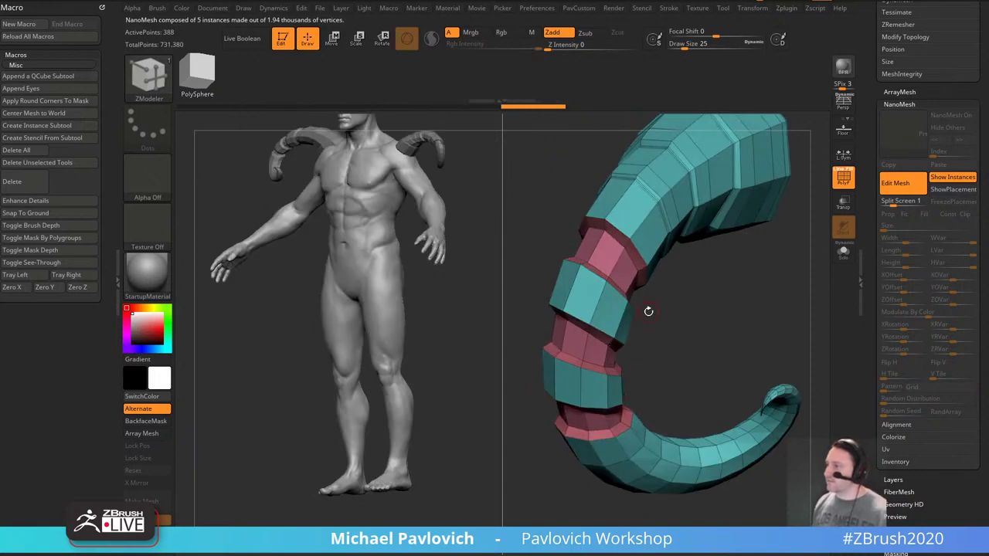
Remesh the grooved horn with DynaMesh and smooth the stepped bands along its length.
mouse_move(746, 321)
mouse_down()
mouse_move(766, 343)
mouse_move(748, 321)
mouse_move(766, 318)
mouse_move(720, 314)
mouse_move(706, 281)
mouse_move(760, 275)
mouse_up()
key(space)
click(718, 122)
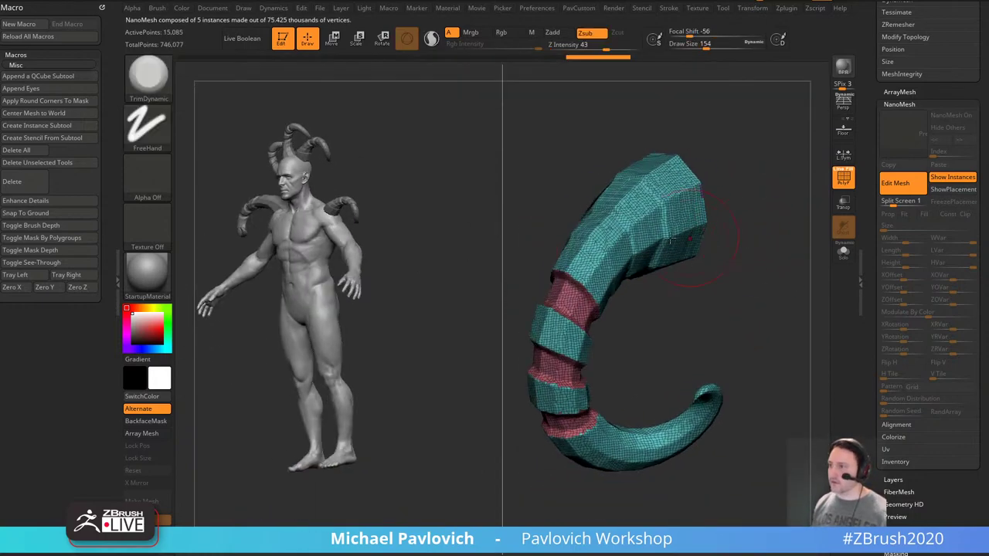
mouse_move(595, 246)
shift+mouse_down()
mouse_move(568, 313)
mouse_move(563, 414)
mouse_move(573, 431)
shift+mouse_up()
drag(737, 312, 710, 270)
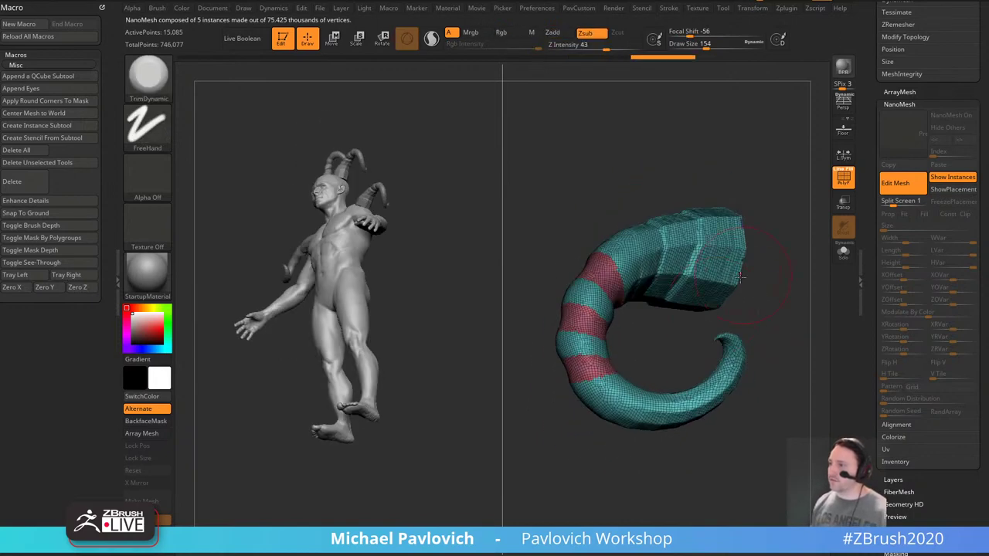
mouse_move(610, 263)
shift+mouse_down()
mouse_move(581, 332)
mouse_move(634, 406)
shift+mouse_up()
drag(716, 243, 799, 226)
Select the IMM Ind. Parts brush, try replacing the whole horn with the Philips Type01 screw, and undo the replacement.
key(w)
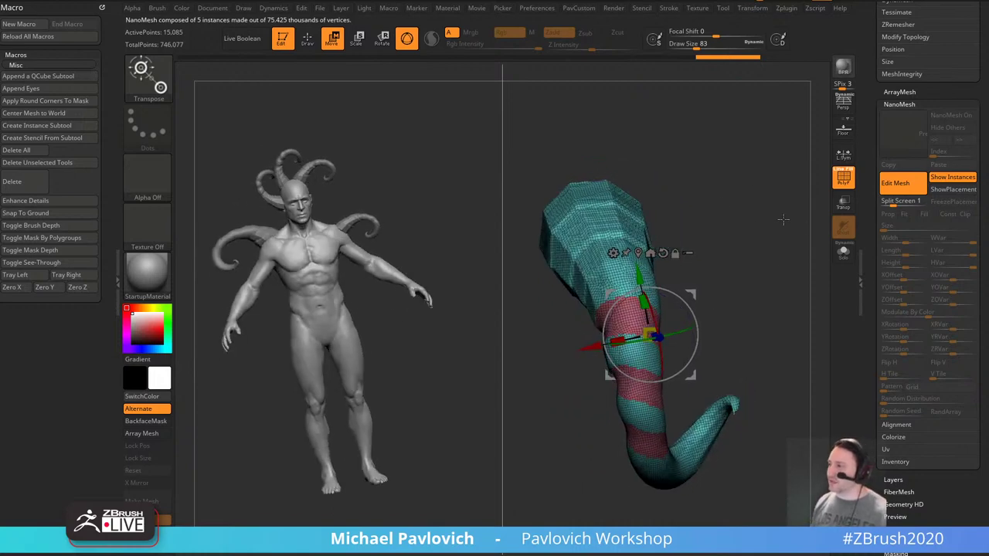
key(b)
key(i)
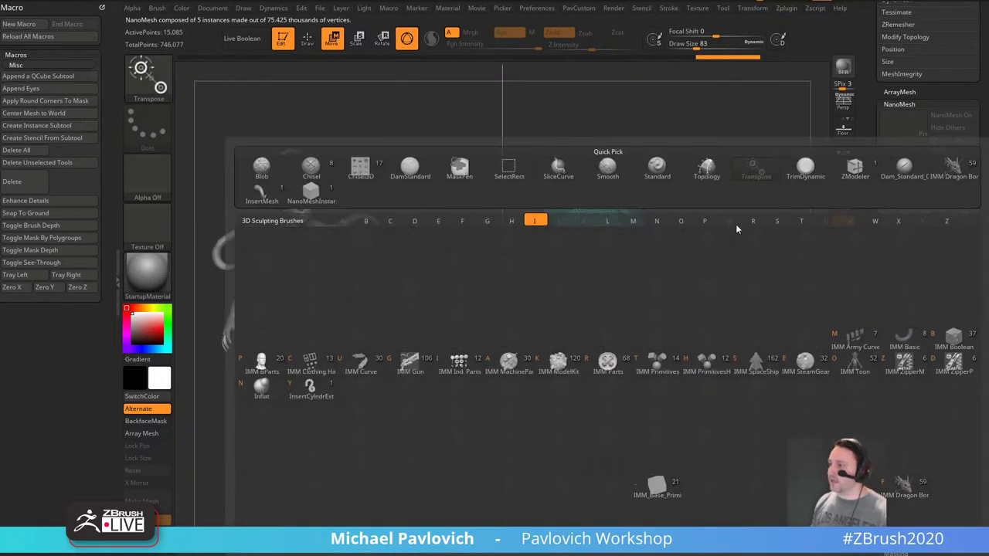
click(562, 329)
drag(742, 273, 723, 191)
click(286, 73)
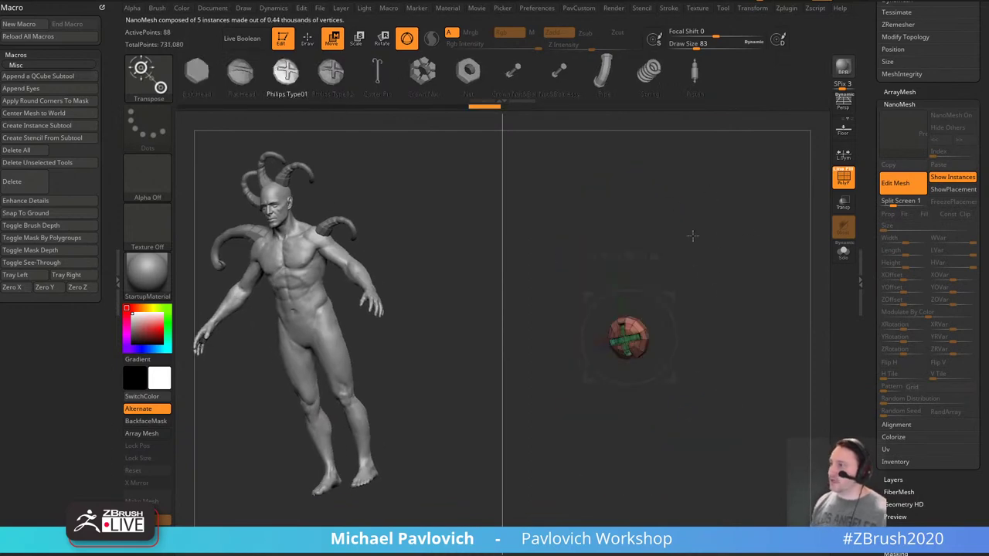
key(ctrl+z)
Insert several Philips Type01 screw heads of varying size along the horn's surface.
key(q)
drag(632, 211, 616, 267)
drag(589, 286, 583, 338)
drag(578, 375, 596, 378)
mouse_move(742, 321)
mouse_down()
mouse_move(799, 331)
mouse_move(751, 384)
mouse_move(733, 384)
mouse_move(772, 328)
mouse_move(772, 285)
mouse_up()
key(w)
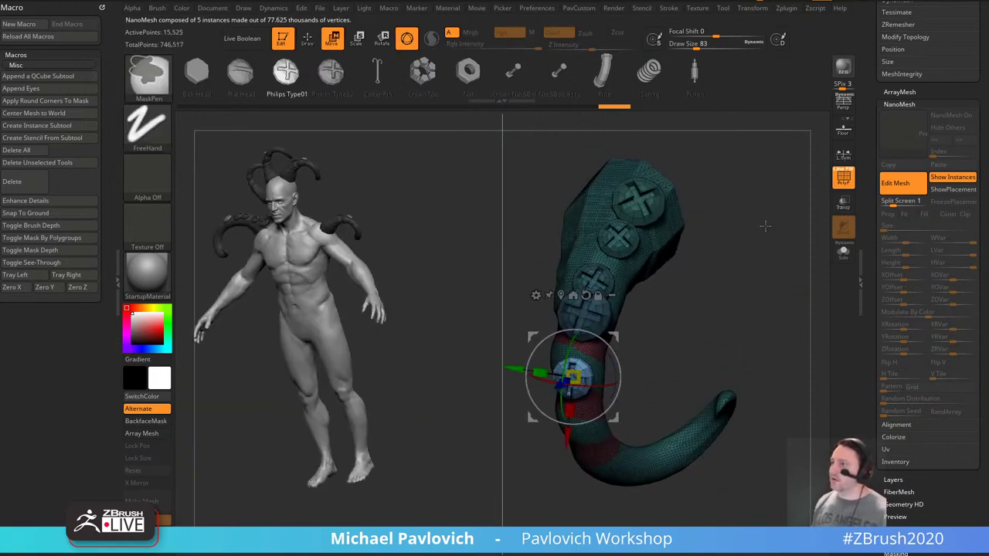
Clear the mask, replace the horn with the Philips Type01 screw and enlarge it with the gizmo.
ctrl+drag(765, 226, 760, 274)
click(279, 94)
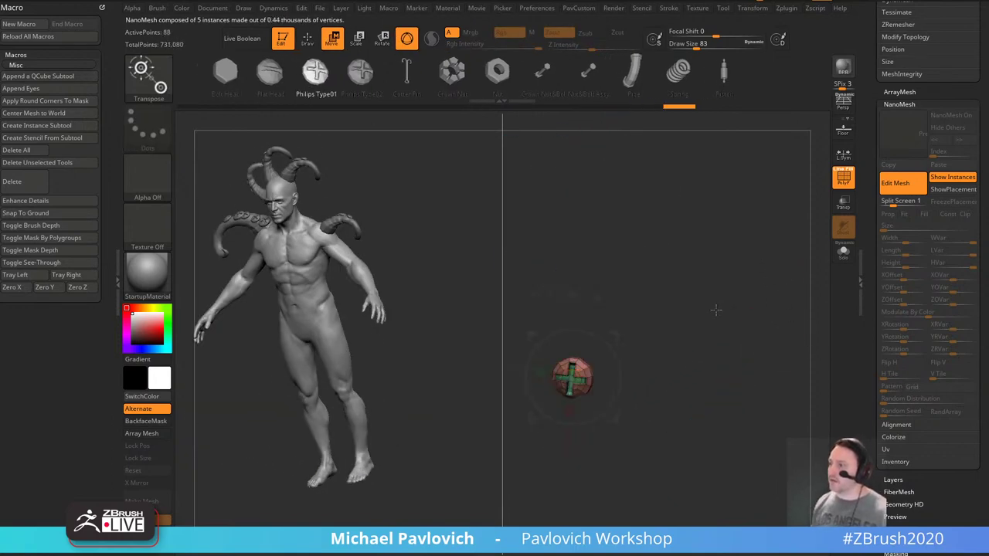
drag(700, 314, 742, 304)
drag(607, 351, 719, 293)
drag(773, 270, 672, 286)
drag(585, 328, 657, 328)
mouse_move(704, 400)
mouse_down()
mouse_move(713, 308)
mouse_move(705, 383)
mouse_up()
Adjust the screw's size and placement with the gizmo, checking its instances around the body, and return to Draw mode.
drag(569, 360, 548, 369)
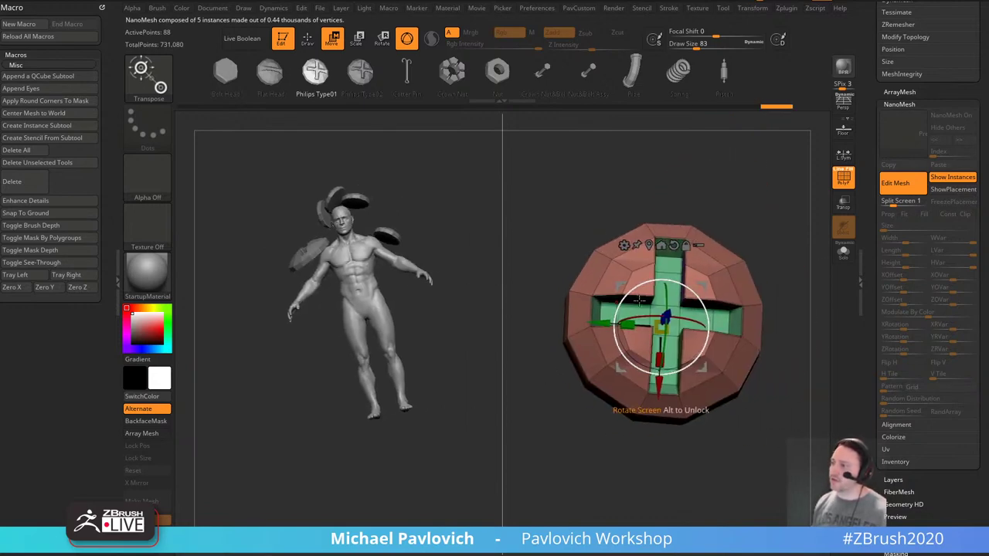
drag(661, 328, 641, 330)
mouse_move(790, 268)
alt+mouse_down()
mouse_move(767, 292)
mouse_move(779, 267)
alt+mouse_up()
mouse_move(681, 335)
mouse_down()
mouse_move(684, 362)
mouse_move(686, 350)
mouse_up()
mouse_move(685, 313)
mouse_down()
mouse_move(626, 338)
mouse_move(743, 274)
mouse_move(755, 285)
mouse_move(734, 258)
mouse_move(763, 249)
mouse_move(697, 263)
mouse_up()
key(q)
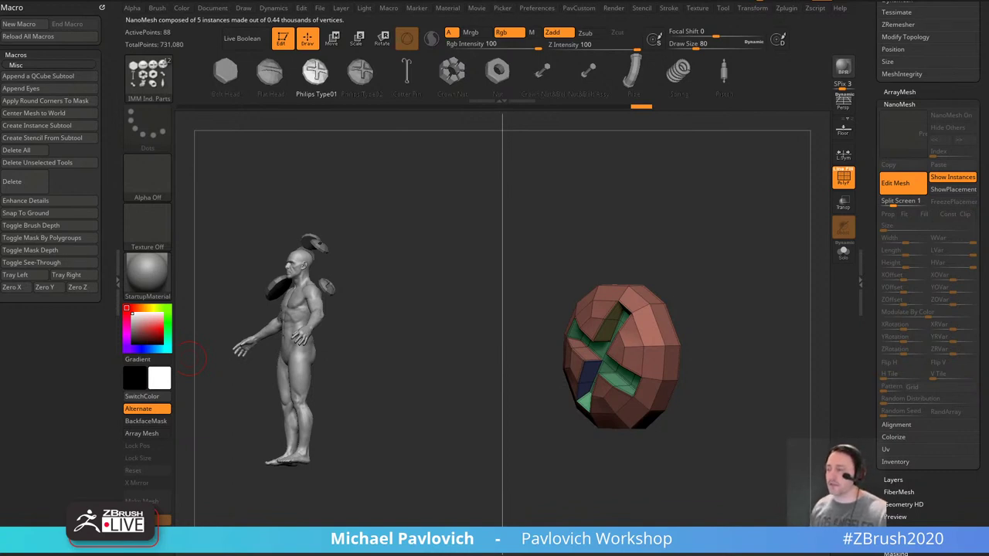
Set the draw size to 39 and leave NanoMesh mesh editing.
drag(704, 222, 730, 199)
key(s)
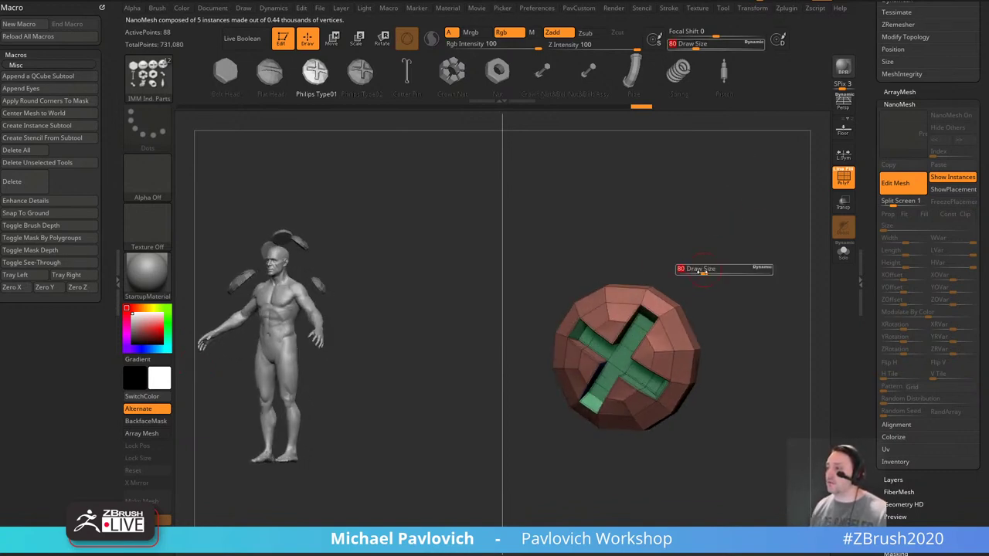
drag(704, 272, 697, 272)
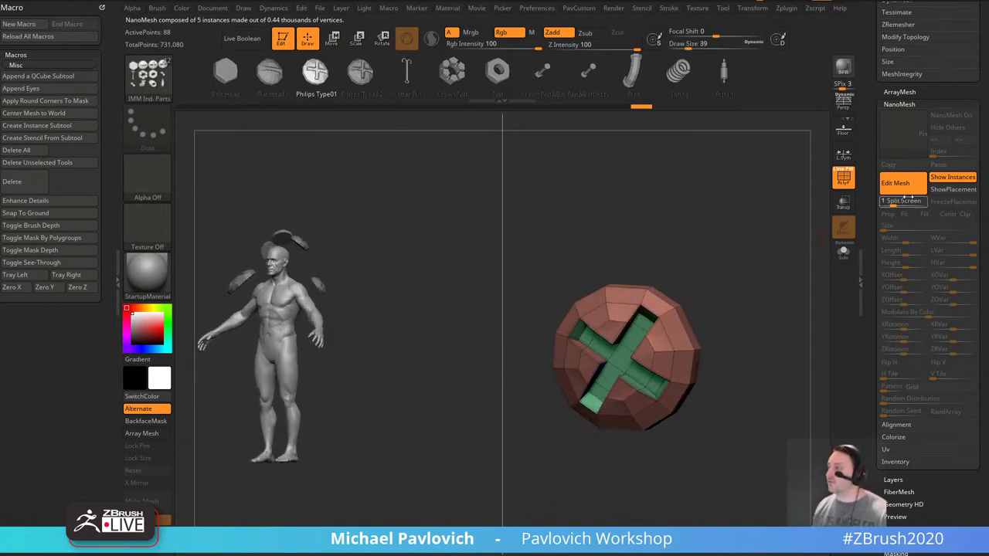
click(903, 184)
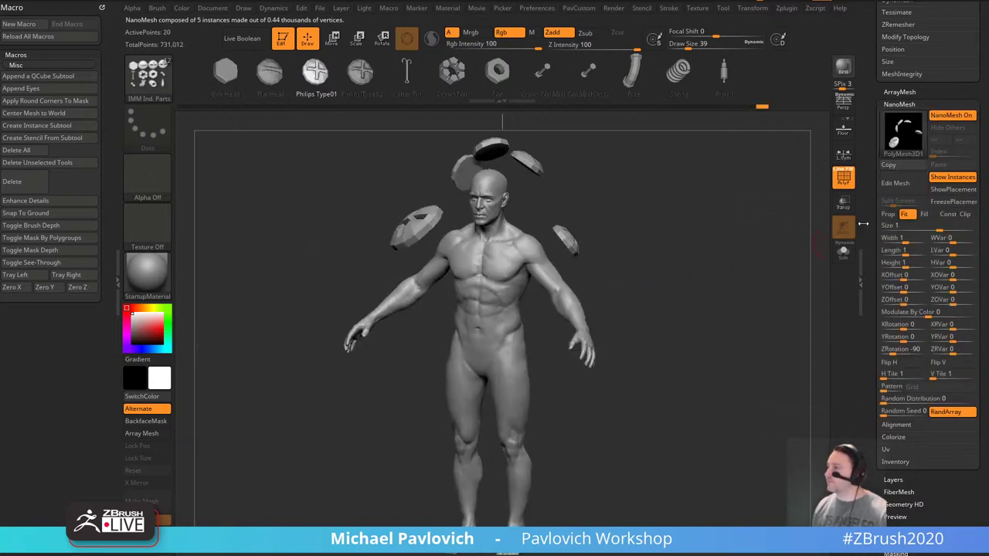
Delete the subtools of the current body and instance model.
drag(863, 224, 866, 485)
drag(870, 124, 871, 249)
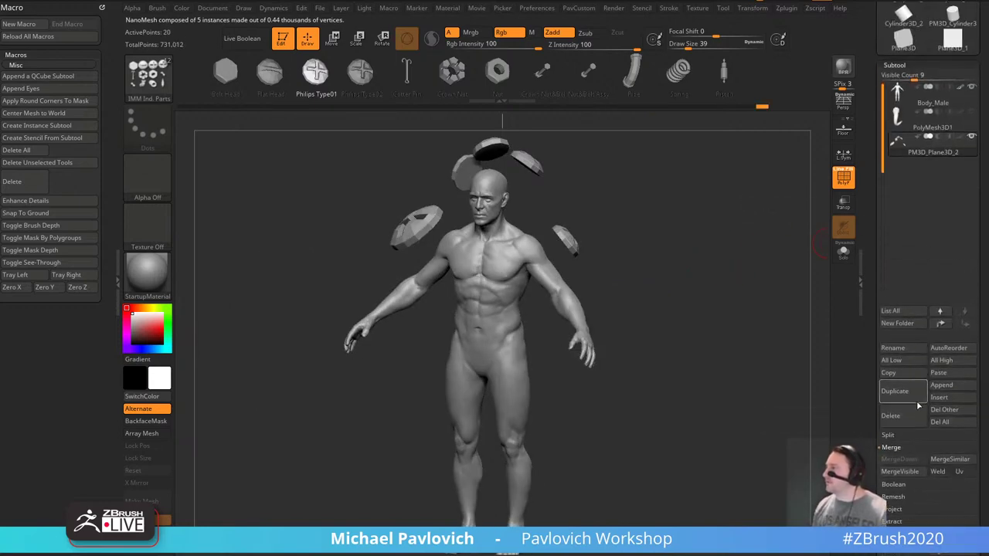
click(912, 418)
click(908, 418)
alt+drag(754, 371, 797, 305)
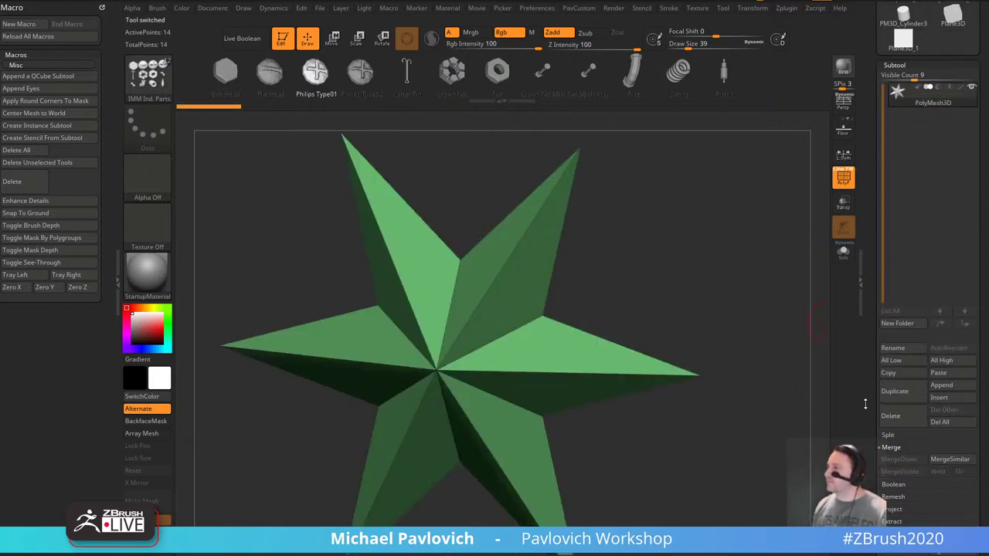
Switch to the Skin_ZSphere_1 tool, frame the figure's upper body and set the draw size to 17.
scroll(917, 294, up, 5)
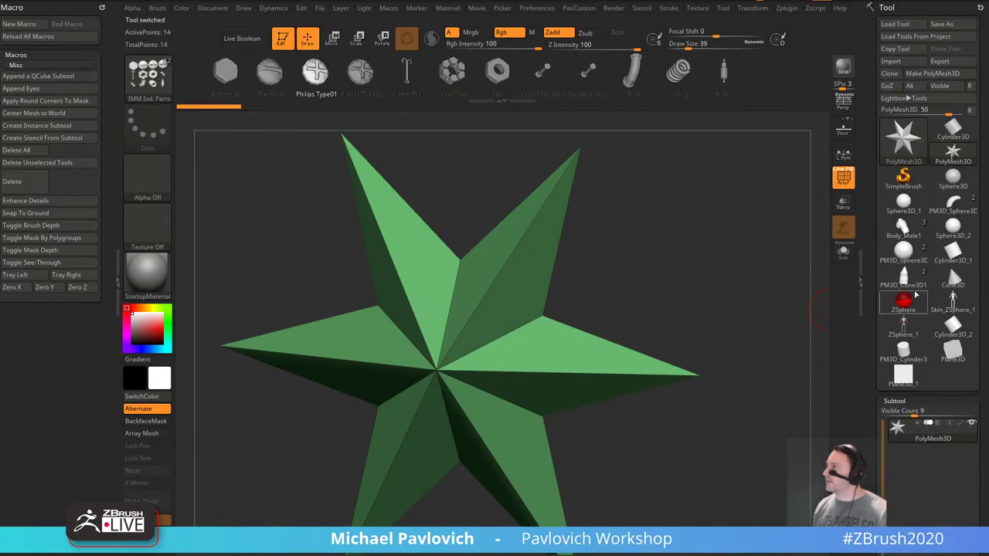
click(916, 335)
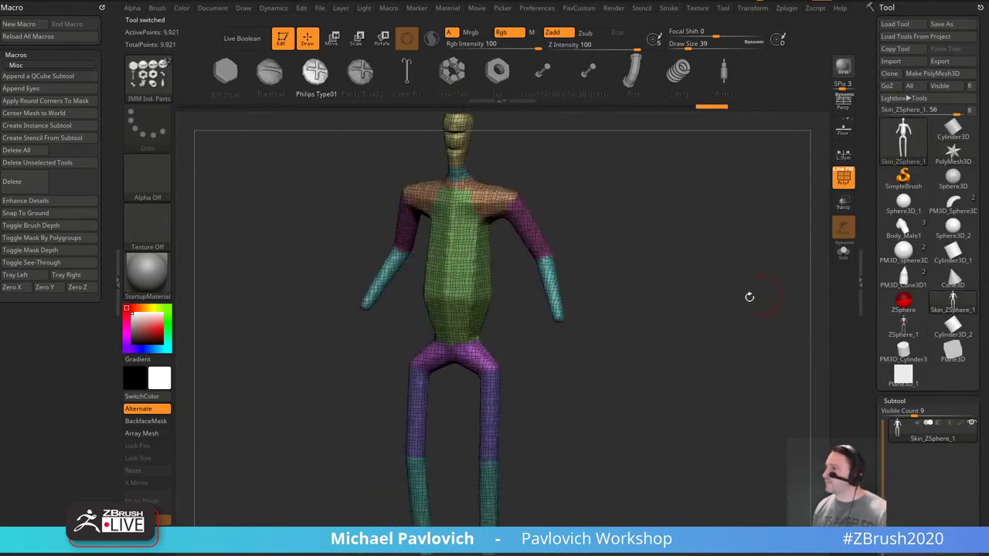
drag(744, 289, 699, 299)
key(s)
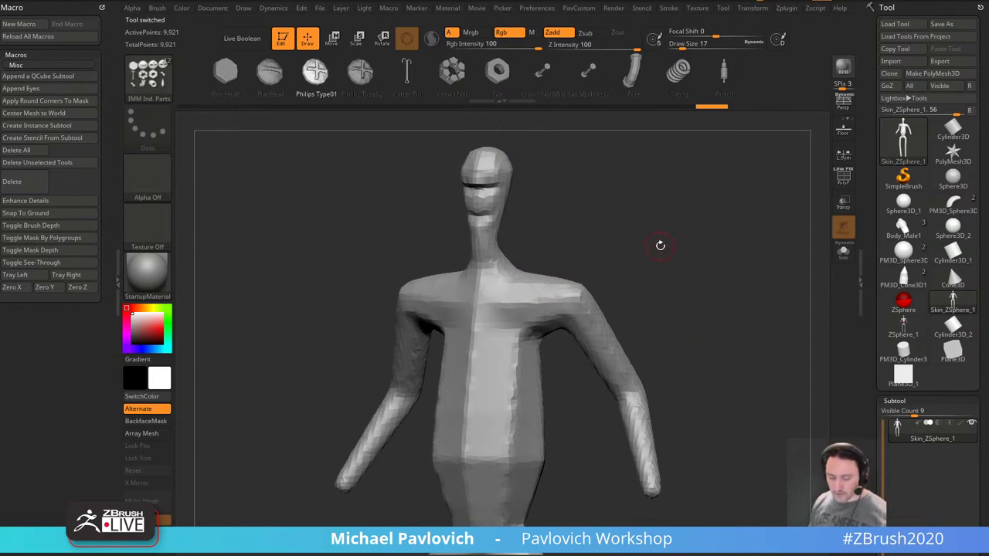
key(b)
key(i)
click(664, 371)
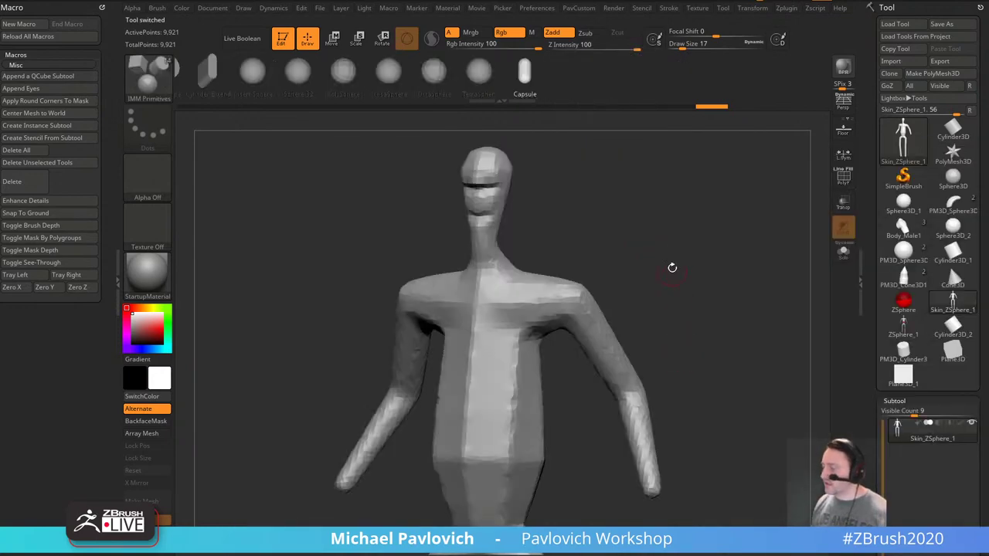
Select the IMM PrimitivesH brush and choose Single Poly as its mesh.
key(b)
key(i)
click(729, 345)
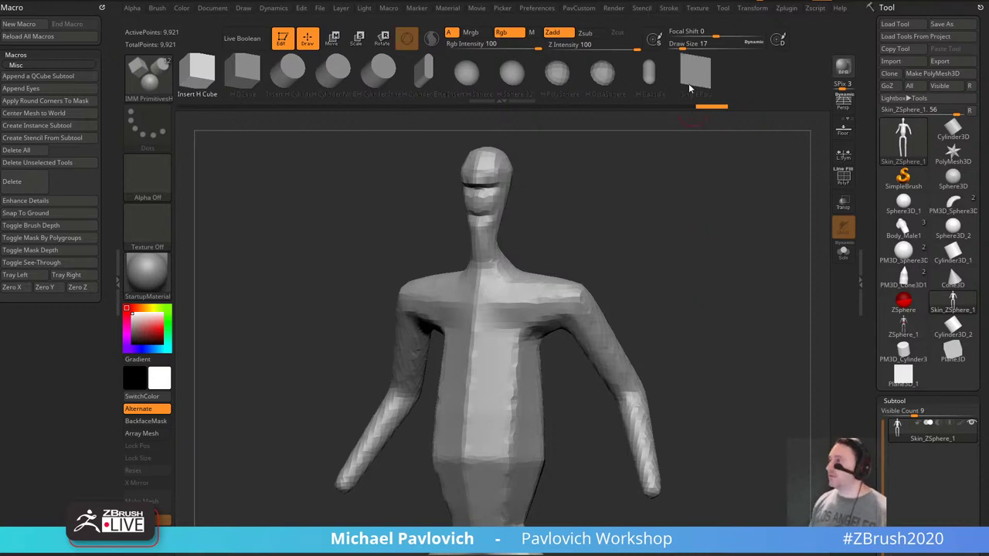
click(690, 88)
Insert single polys at several spots over the figure's shoulders, arms and torso.
drag(725, 223, 726, 272)
drag(556, 298, 570, 307)
ctrl+drag(625, 331, 636, 335)
alt+drag(592, 413, 537, 359)
drag(533, 442, 534, 460)
drag(684, 376, 787, 300)
Isolate the inserted polys, separate them from the body with Split Hidden, and turn on PolyFrame.
ctrl+shift+click(578, 298)
key(ctrl+shift+a)
key(3)
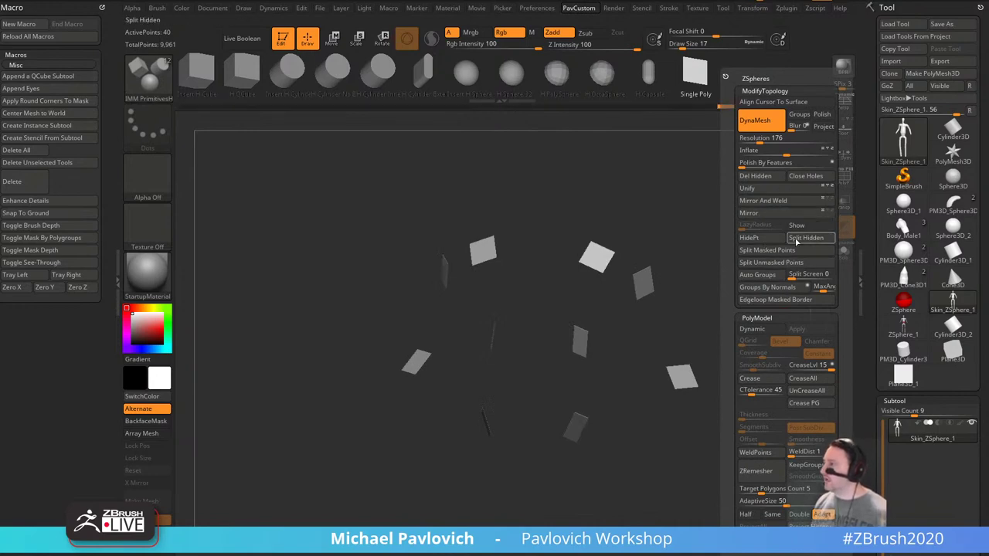
click(797, 238)
click(844, 177)
drag(765, 255, 749, 237)
Select the IMM Ind. Parts brush and create a NanoMesh brush from its parts.
key(b)
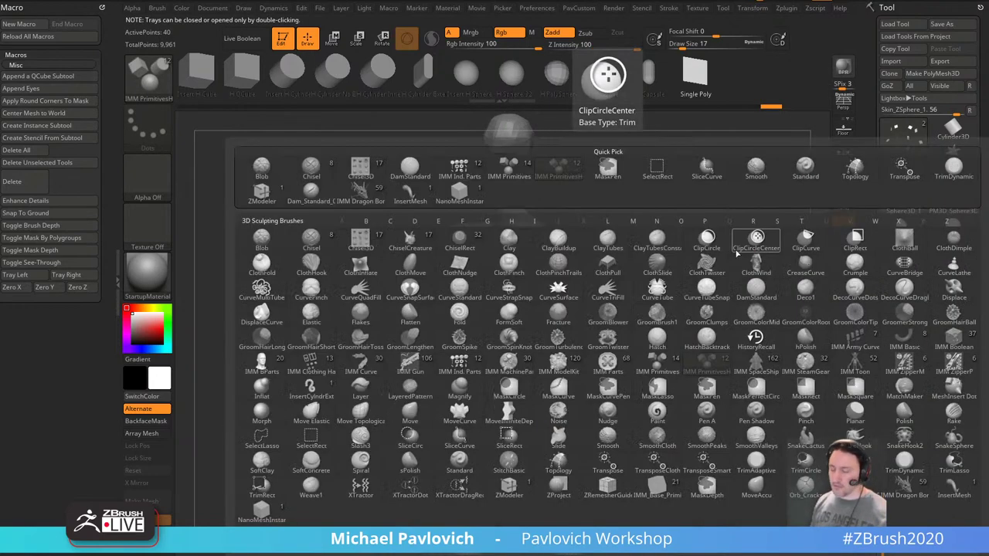
key(i)
click(458, 383)
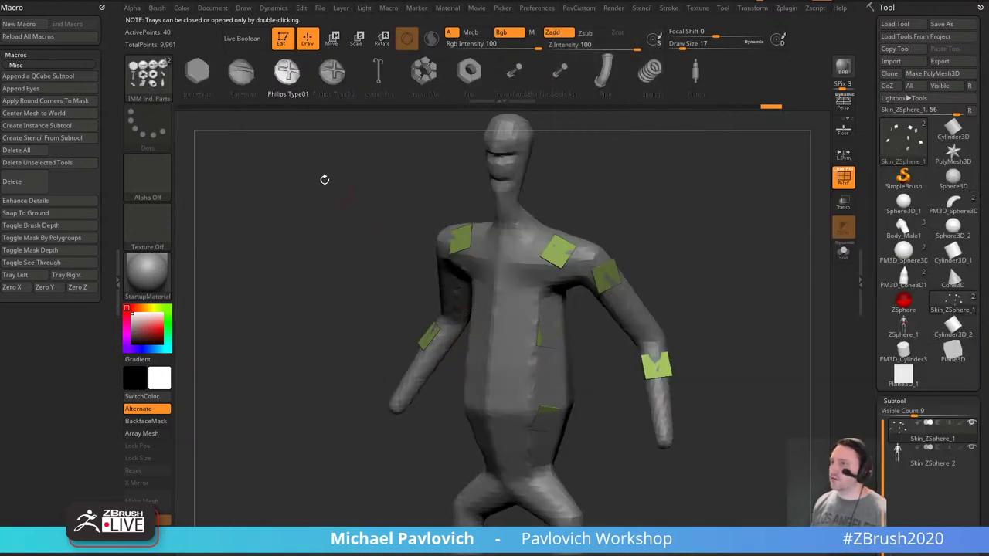
click(157, 7)
scroll(238, 350, down, 5)
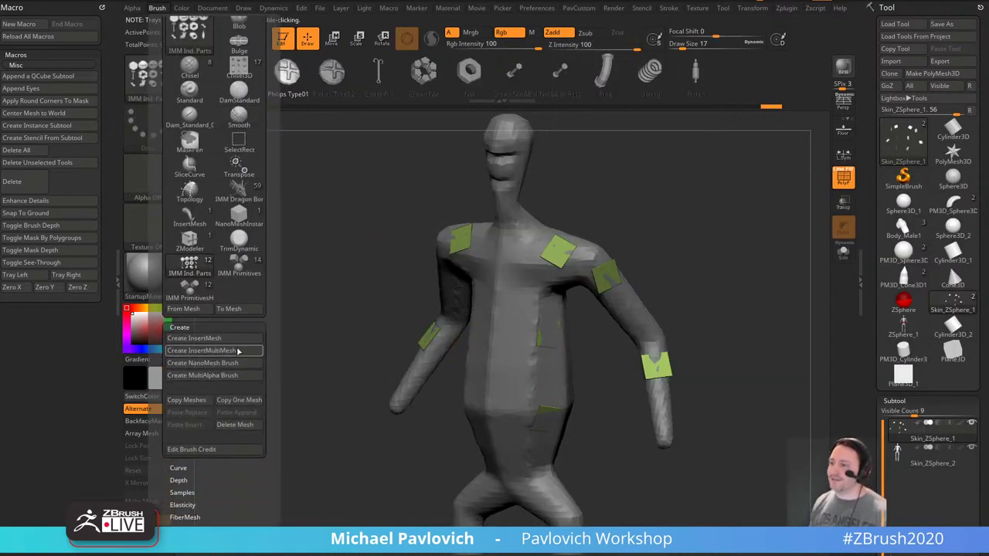
alt+drag(634, 248, 652, 273)
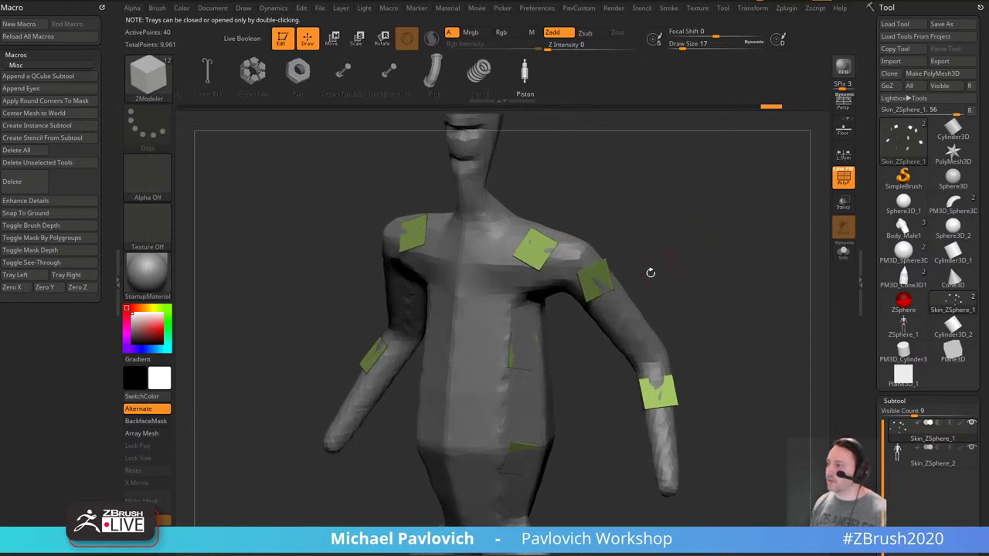
key(b)
key(z)
key(m)
key(space)
click(495, 300)
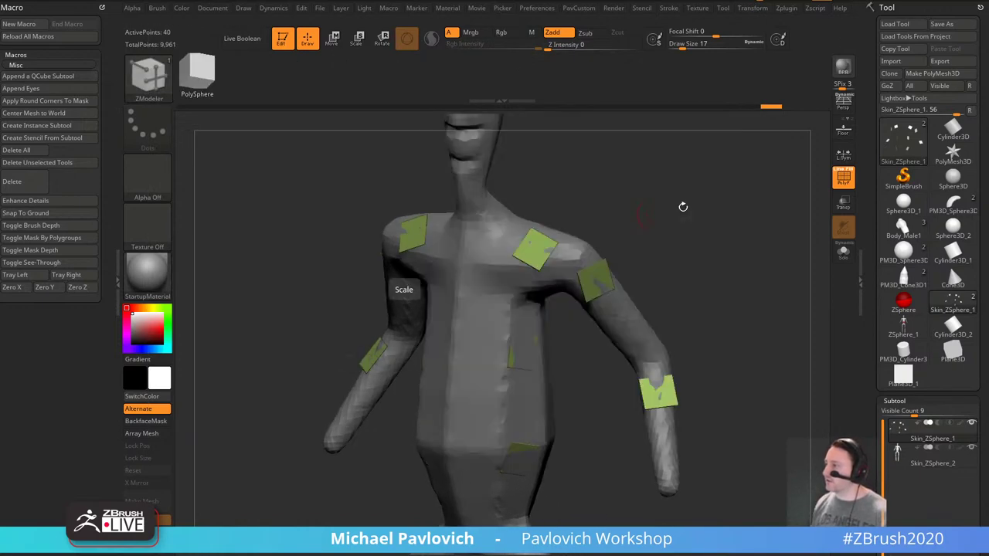
Select the ZModeler brush holding the custom parts and set its polygon action to Insert NanoMesh on Polygroup All.
key(b)
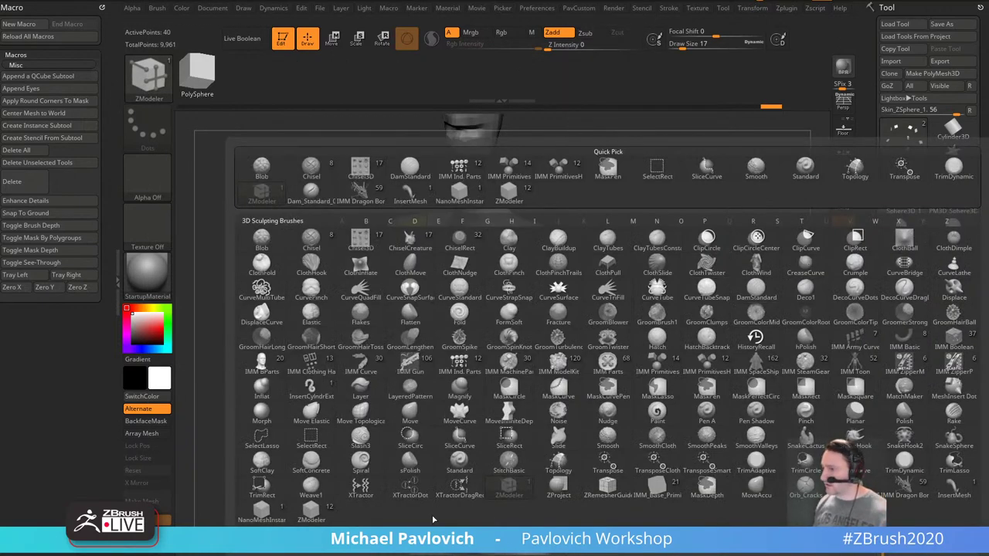
click(311, 509)
key(space)
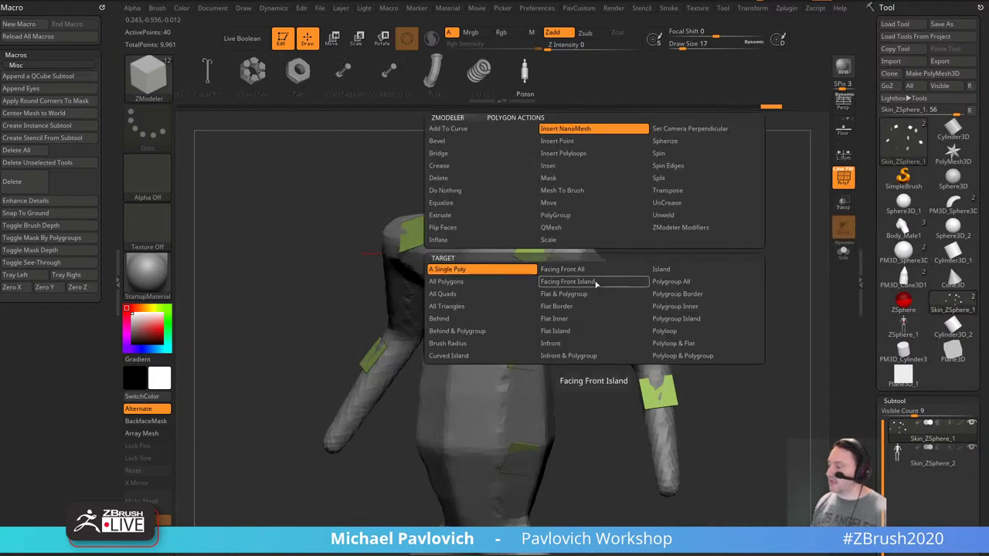
click(669, 282)
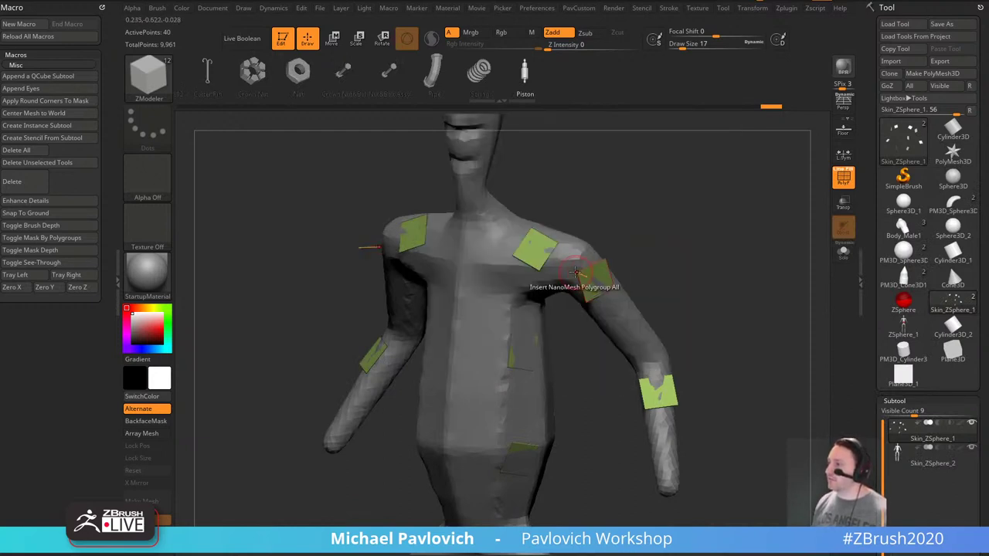
Undo the trial insertion of pistons and insert Philips Type02 screws on all placement polygons instead.
click(595, 287)
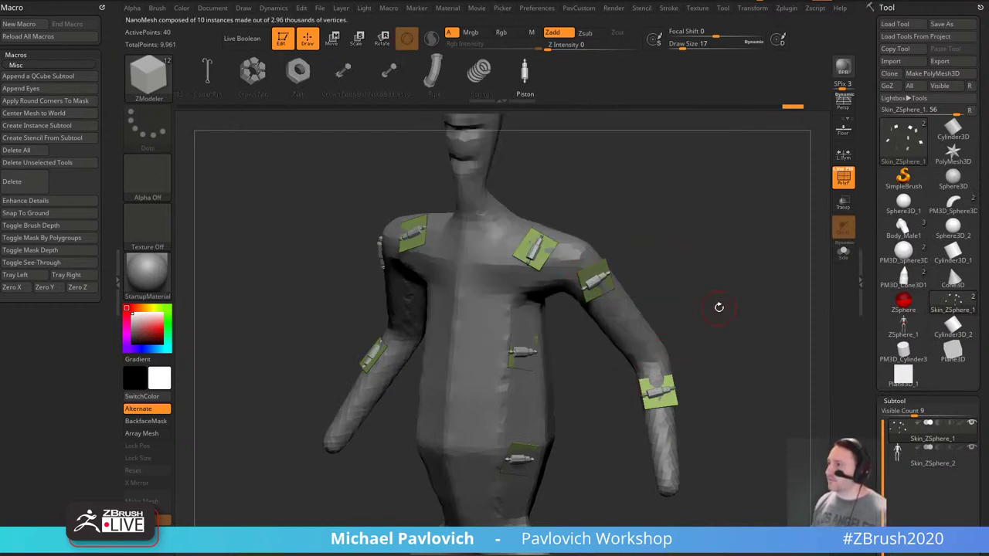
key(ctrl+z)
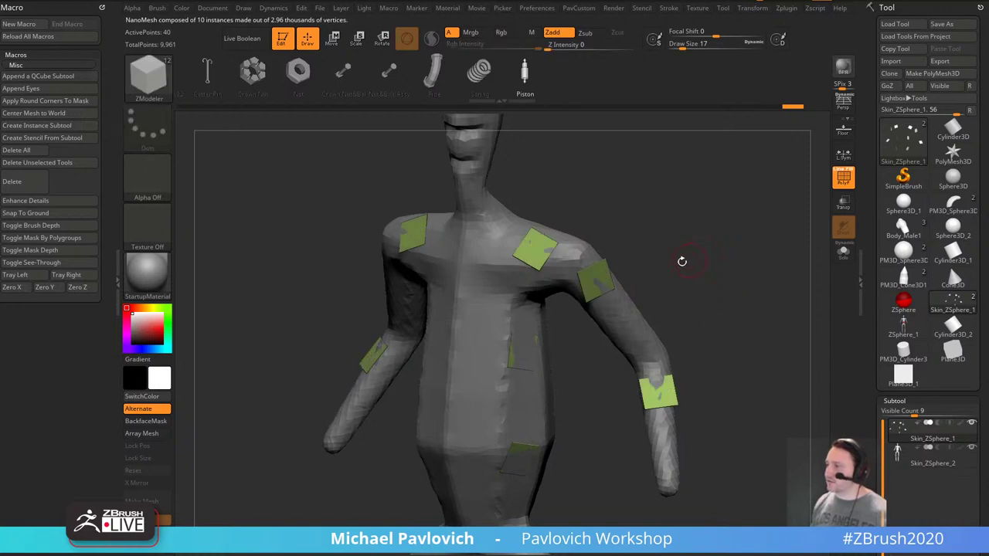
key(m)
click(666, 276)
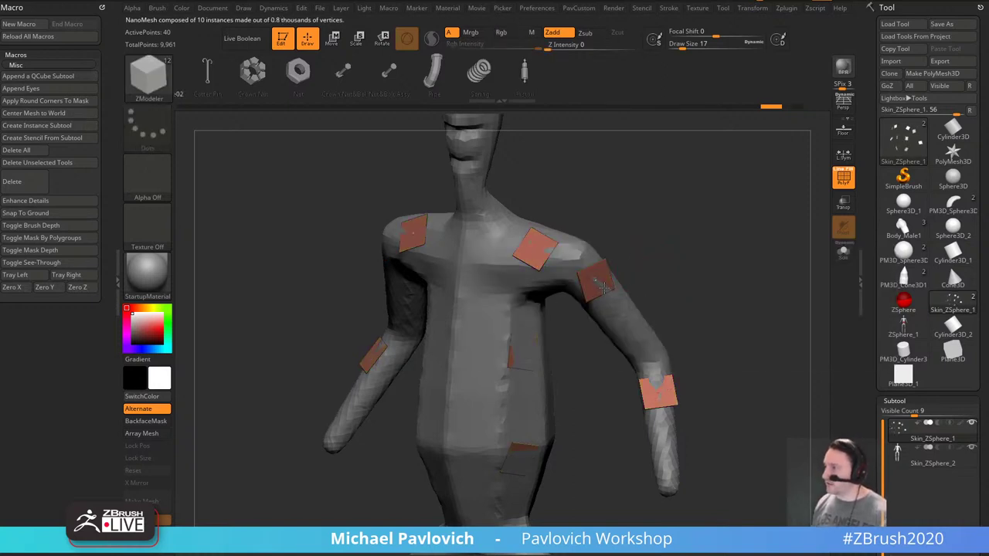
mouse_move(743, 319)
mouse_down()
mouse_move(750, 291)
mouse_move(745, 300)
mouse_up()
Open the NanoMesh settings and hide the placement polygons under the screws.
drag(872, 309, 871, 70)
drag(920, 533, 924, 211)
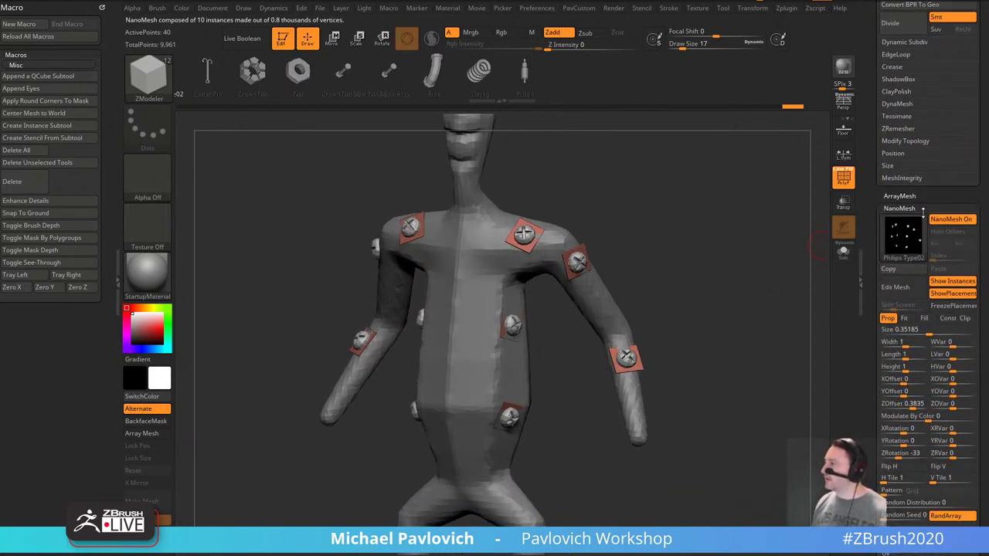
click(946, 296)
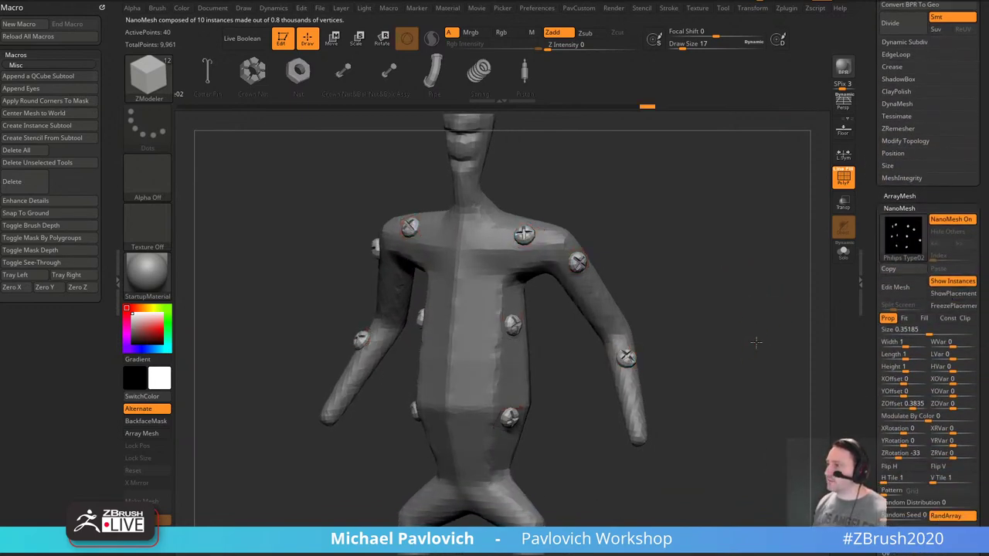
Set the screws' Z rotation to 67 with a variation of 84, Z offset to 0.06848 and size to 0.2623.
drag(773, 348, 870, 268)
drag(896, 372, 971, 374)
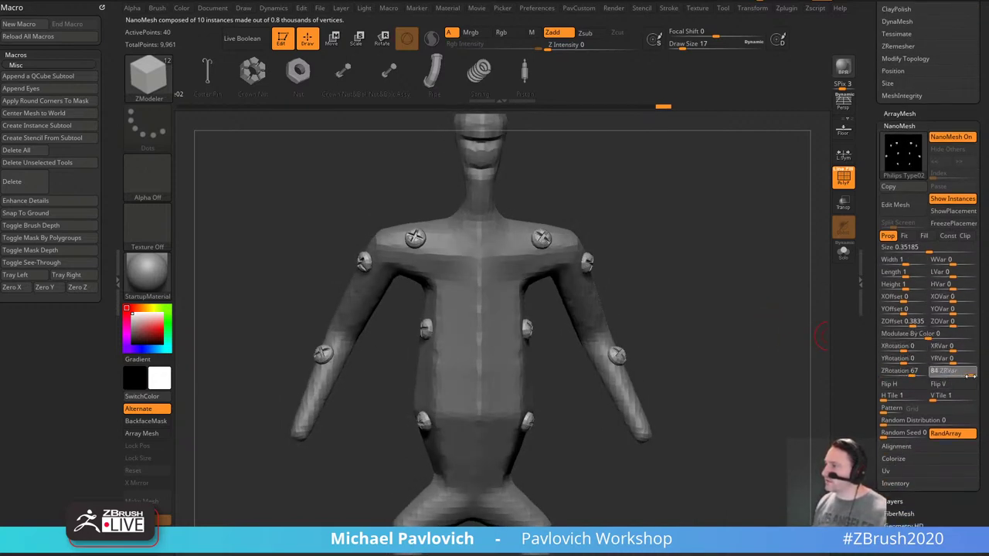
drag(738, 315, 827, 312)
drag(914, 325, 910, 327)
drag(796, 351, 750, 355)
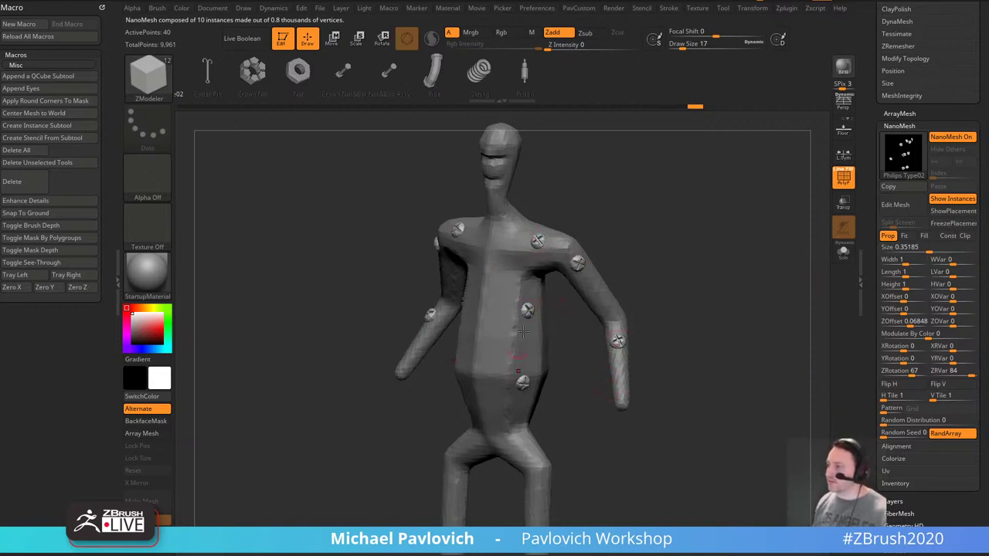
drag(937, 251, 926, 250)
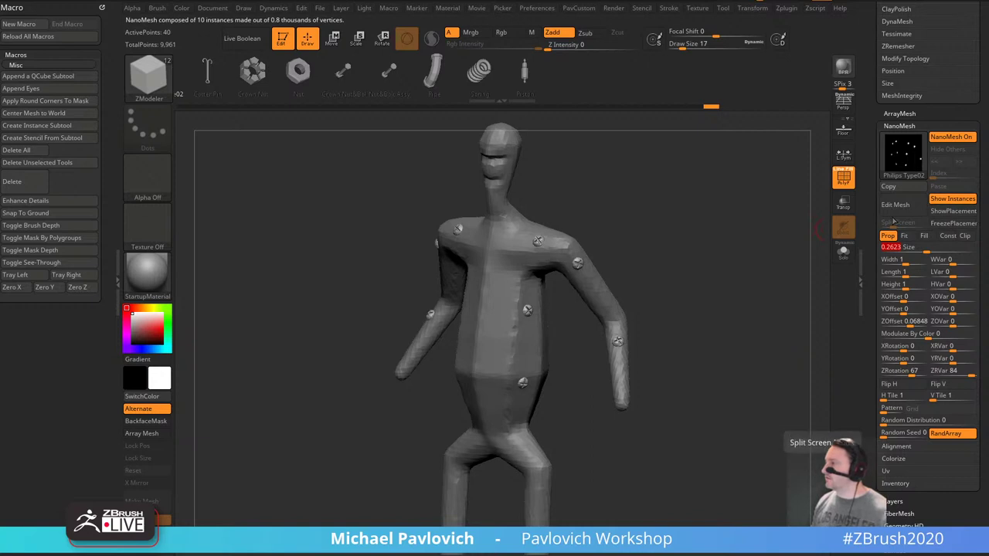
Edit the NanoMesh instance in split view and swap its mesh for the Flat Head screw.
click(895, 205)
alt+drag(734, 307, 761, 284)
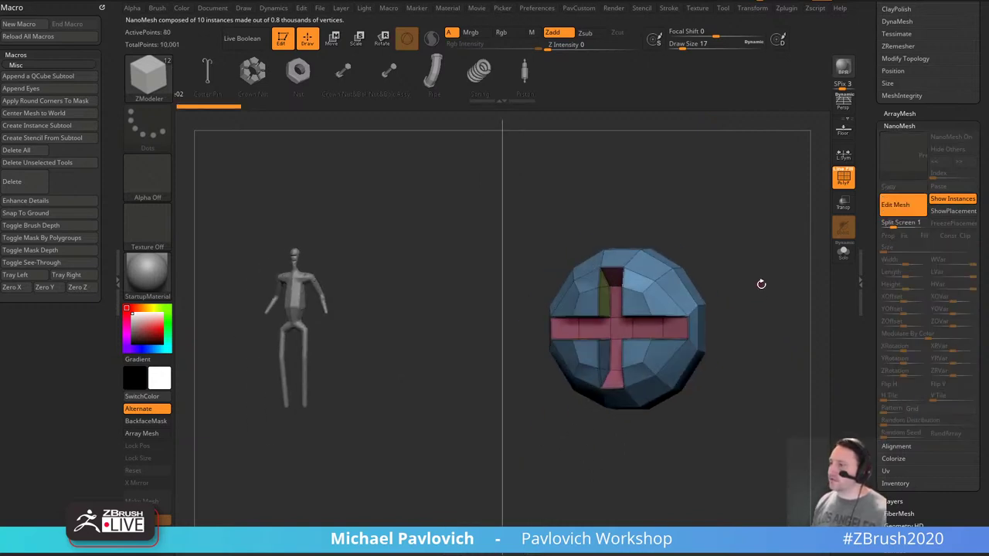
key(w)
drag(488, 78, 378, 108)
key(2)
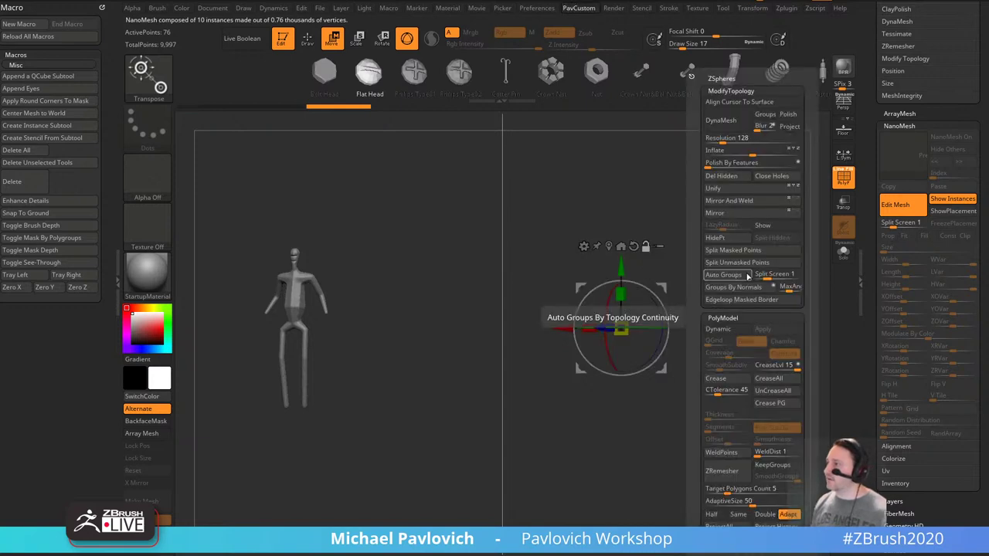
click(731, 193)
key(q)
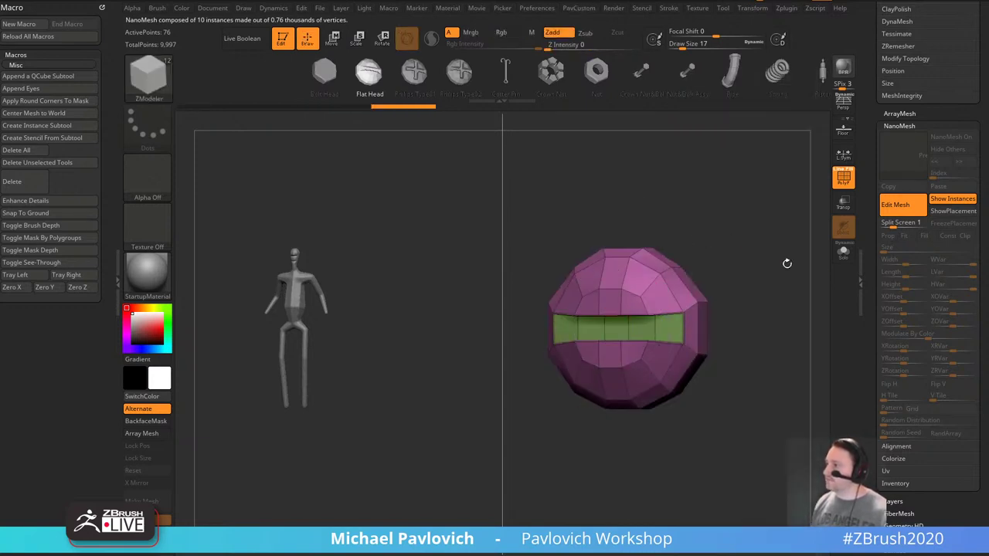
Inset the band of faces around the flat-head screw's side using the standard ZModeler brush.
drag(779, 245, 789, 249)
alt+drag(788, 249, 819, 297)
alt+drag(818, 192, 823, 294)
drag(824, 214, 790, 223)
key(space)
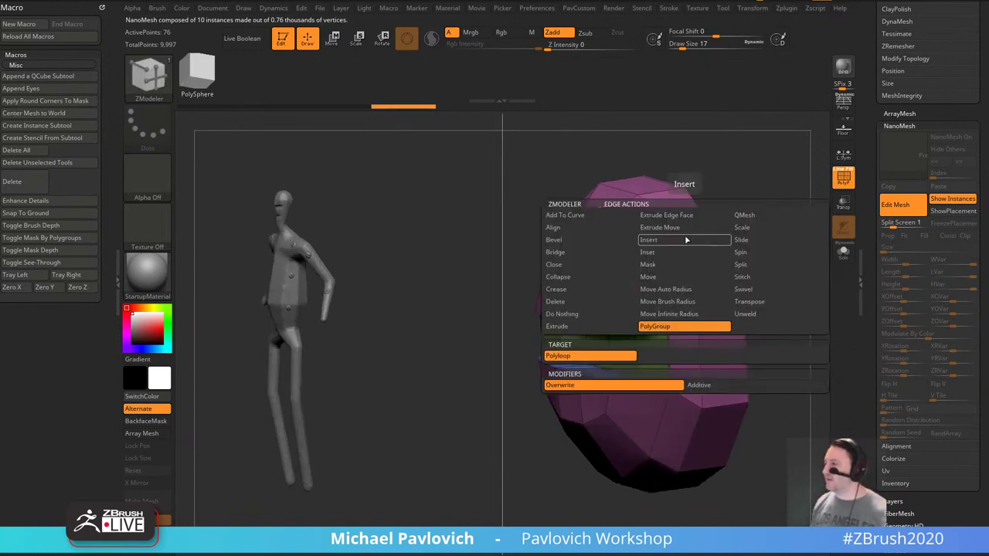
click(692, 237)
key(space)
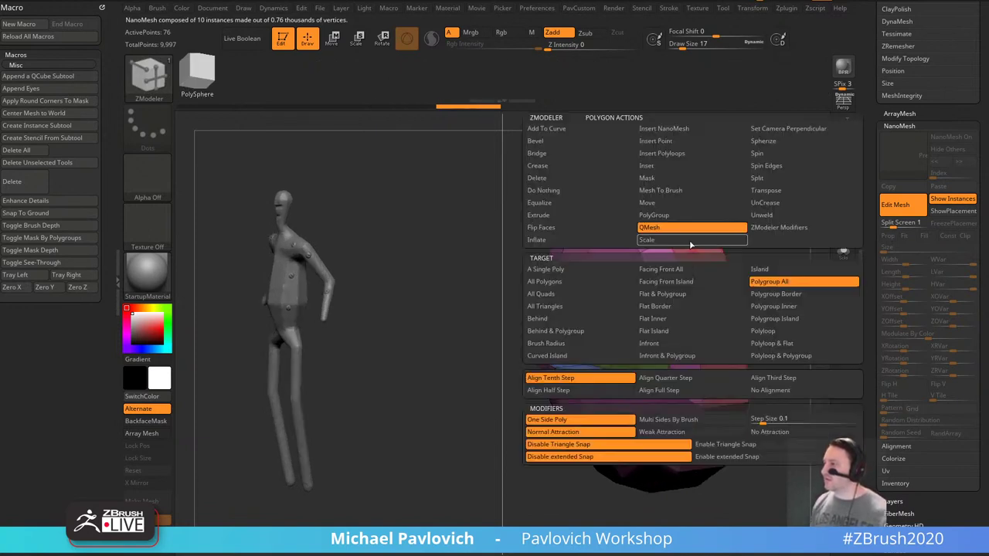
click(662, 170)
click(687, 252)
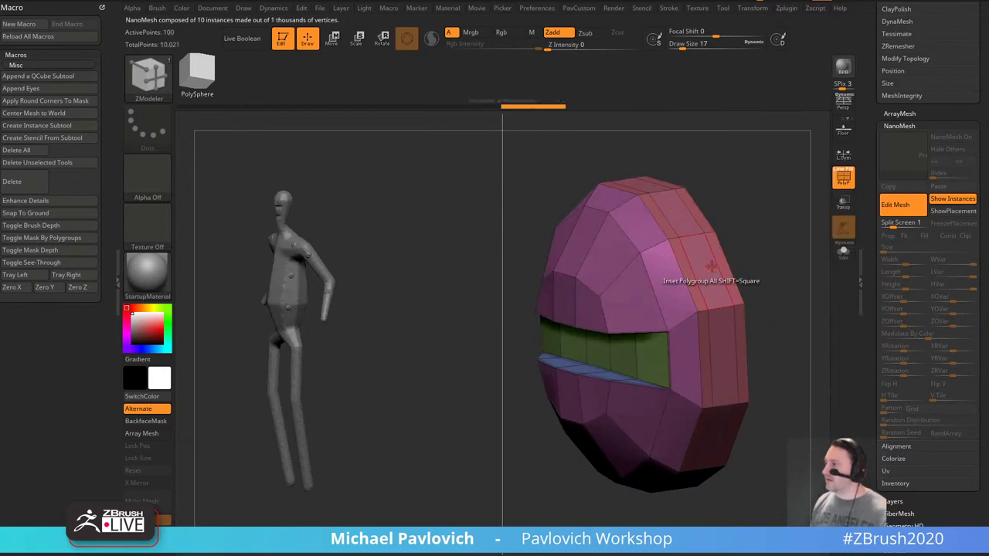
Extrude the inset rim band outward with QMesh and finish editing the instance mesh.
key(space)
click(706, 230)
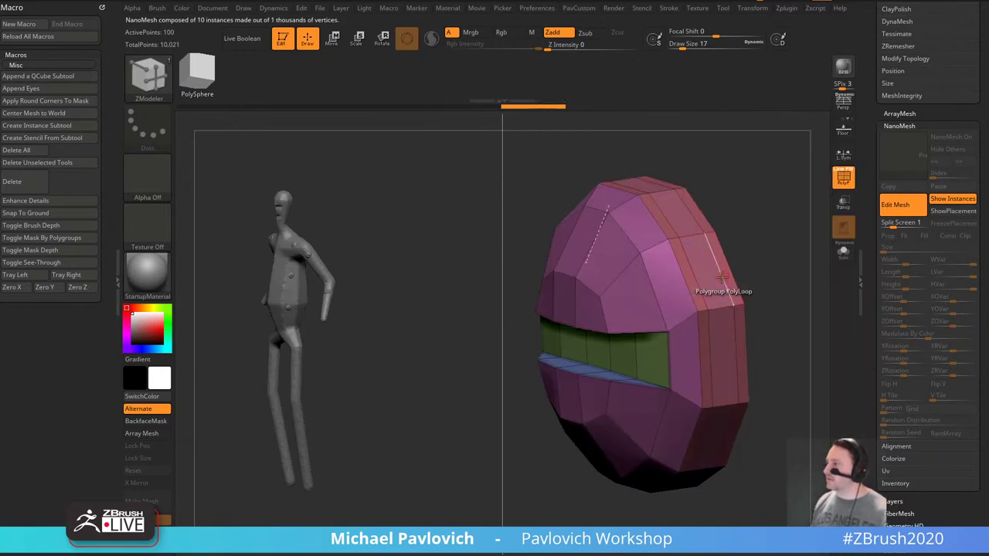
drag(690, 284, 857, 261)
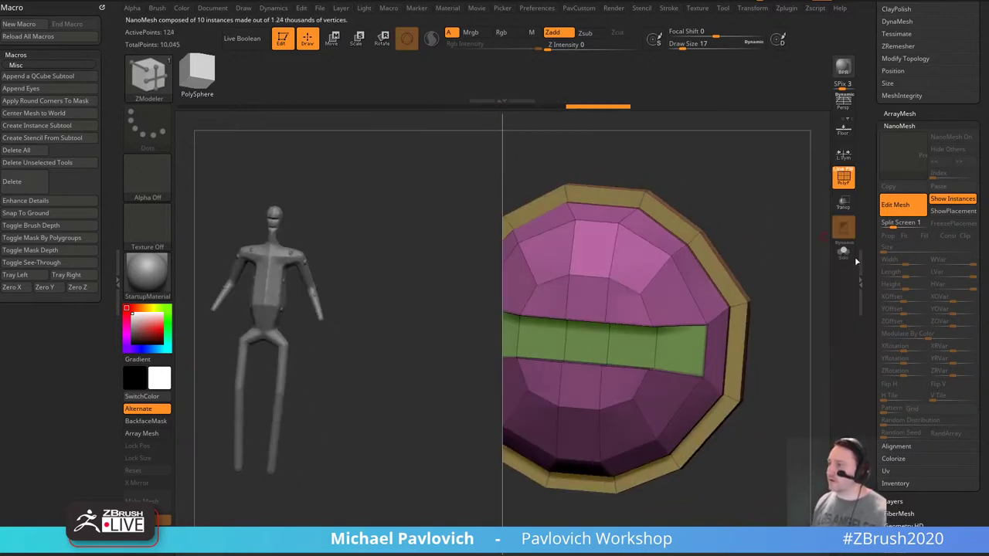
click(904, 214)
alt+drag(698, 221, 700, 340)
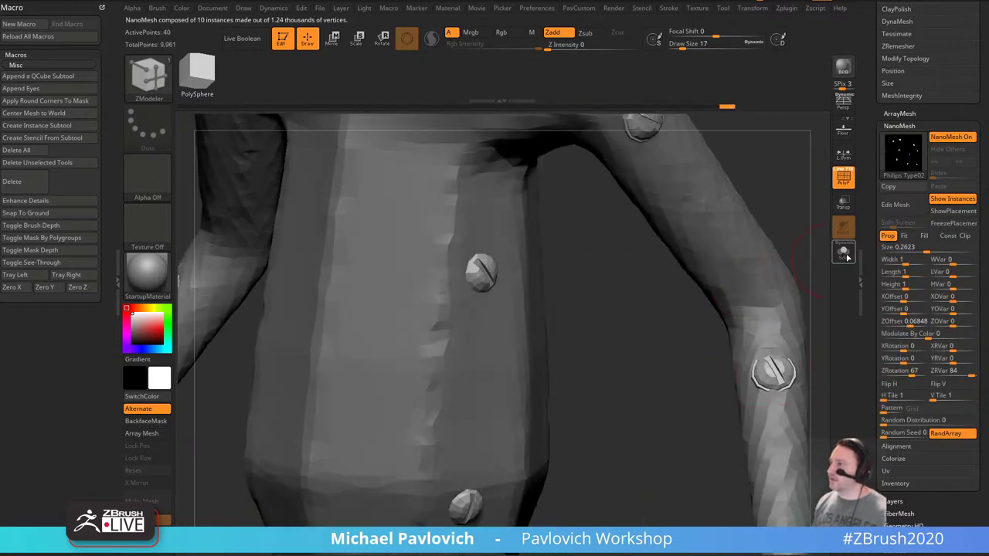
click(843, 254)
click(843, 255)
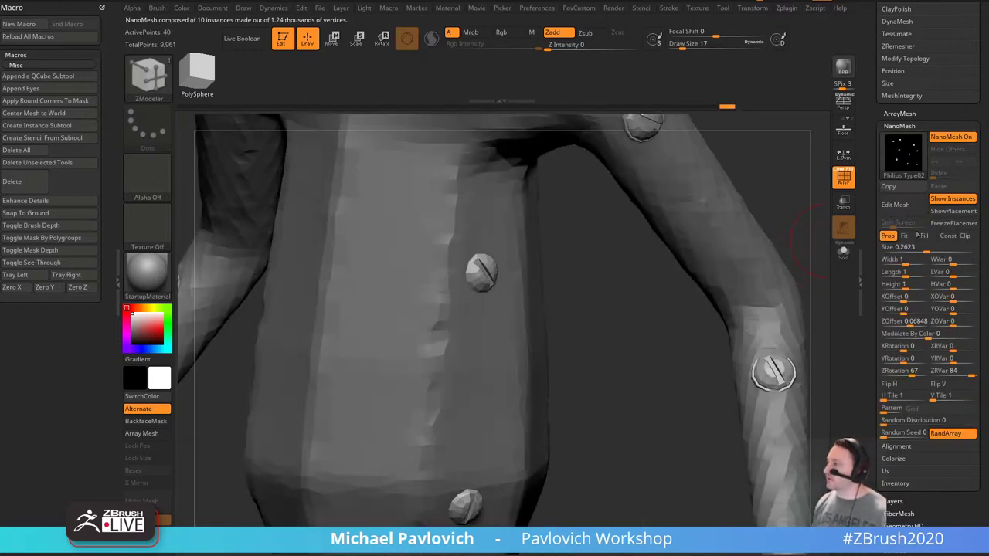
Set the screws' Z offset to 0.18713 and show the placement polygons again.
drag(912, 325, 912, 326)
mouse_move(796, 220)
alt+mouse_down()
mouse_move(785, 203)
mouse_move(798, 86)
alt+mouse_up()
mouse_move(790, 194)
mouse_down()
mouse_move(799, 197)
mouse_move(751, 243)
mouse_up()
click(957, 212)
Isolate the upper-arm placement polygon with an inverted mask and scale it slightly with the gizmo.
ctrl+drag(757, 161, 621, 298)
ctrl+click(755, 243)
key(w)
drag(755, 243, 788, 235)
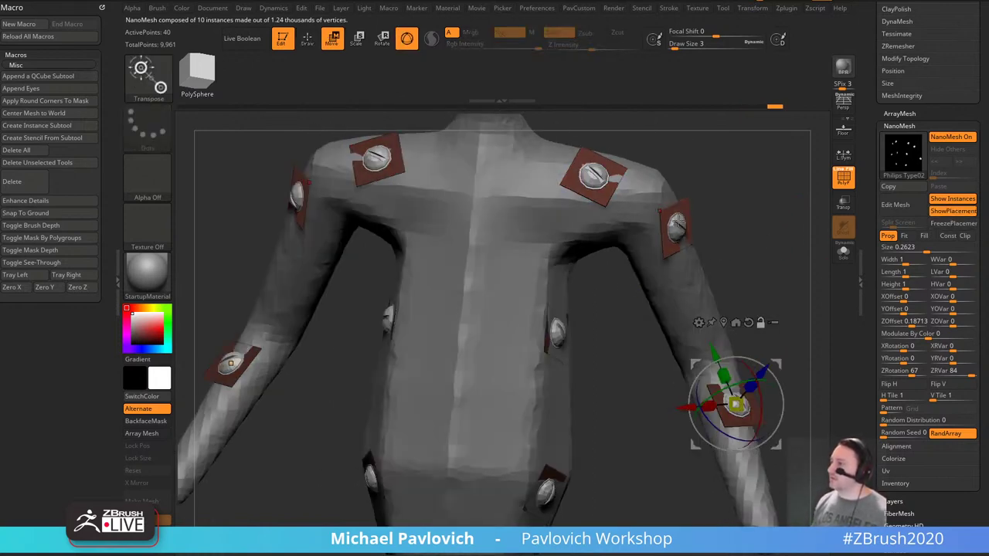
alt+click(683, 213)
mouse_move(723, 173)
mouse_down()
mouse_move(687, 197)
mouse_move(715, 166)
mouse_move(698, 185)
mouse_move(720, 176)
mouse_up()
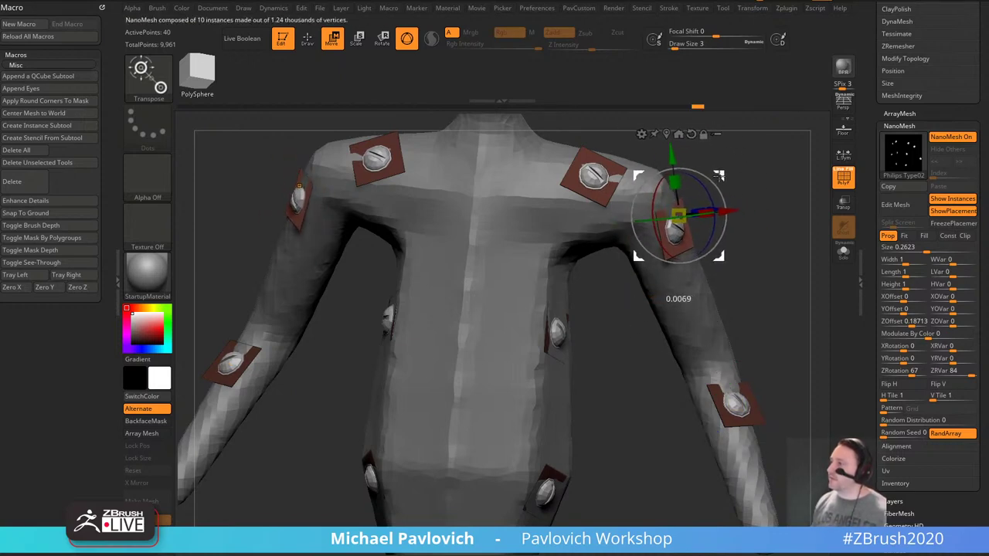
key(q)
Switch the instances to Fit mode and set their size to 0.59634.
drag(777, 219, 739, 216)
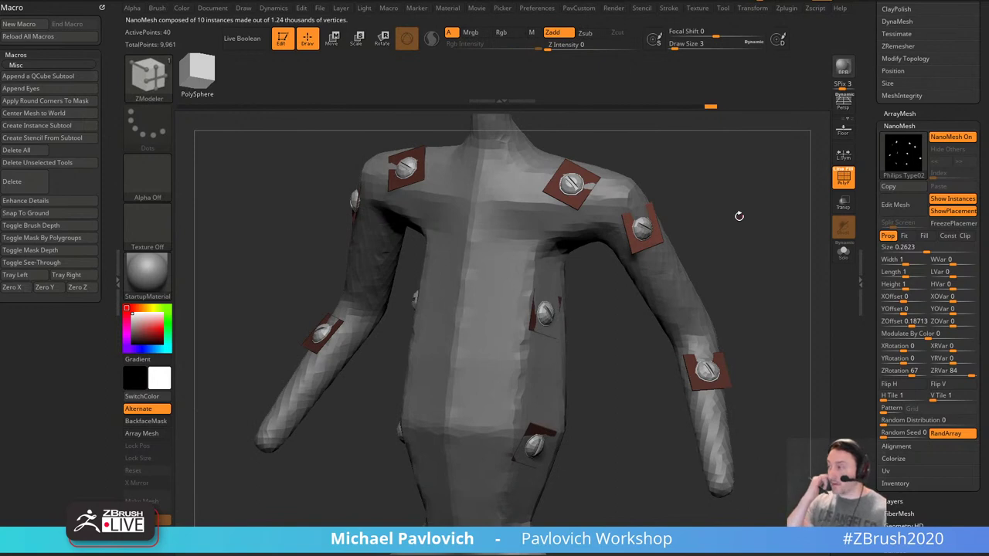
click(907, 236)
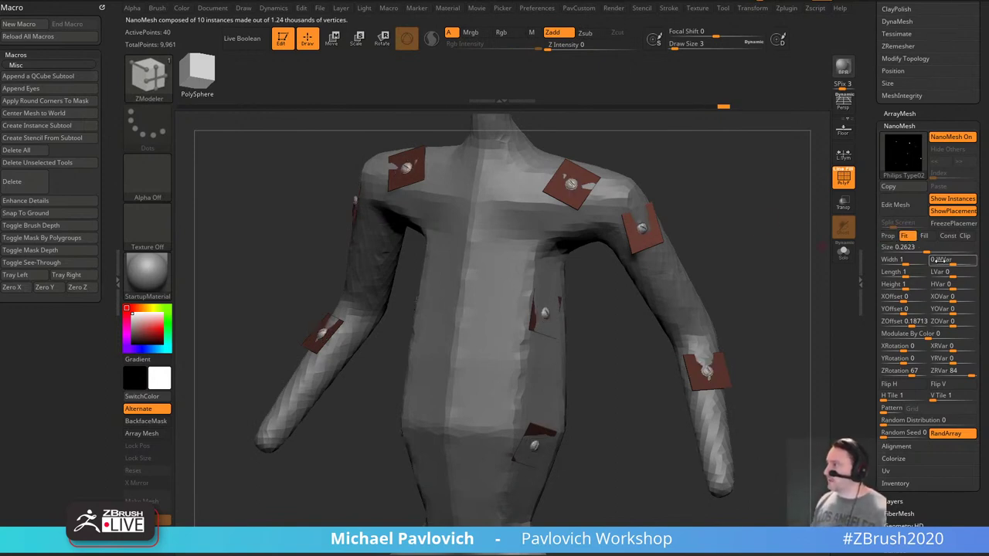
drag(926, 249, 936, 248)
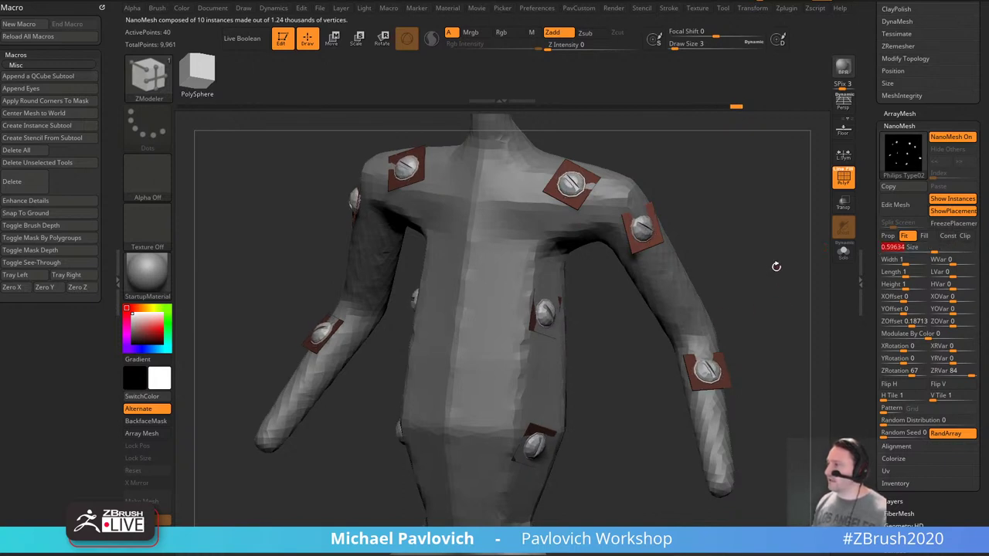
Turn on local symmetry, hide the placement polygons, and enlarge the upper-arm screws with the gizmo.
key(w)
click(643, 226)
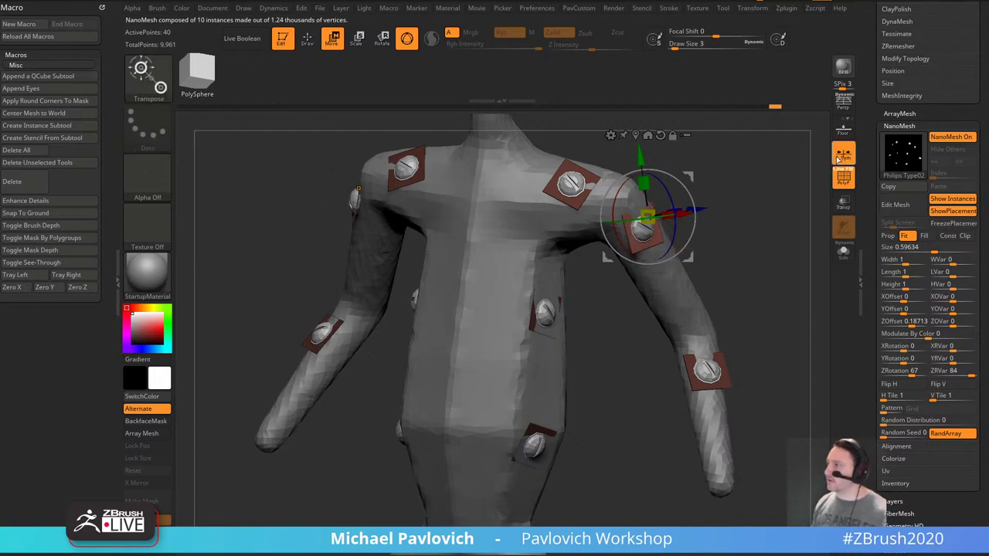
drag(649, 216, 723, 164)
shift+drag(769, 236, 792, 237)
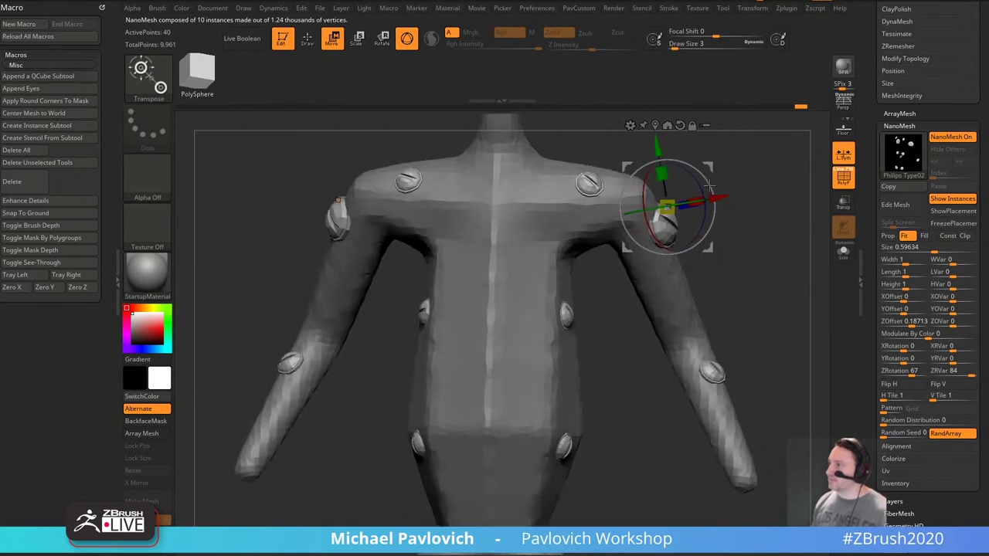
mouse_move(700, 173)
mouse_down()
mouse_move(706, 193)
mouse_move(699, 182)
mouse_move(675, 210)
mouse_move(704, 171)
mouse_up()
Leave only the forearm placements unmasked and center the gizmo on them.
alt+drag(773, 272, 749, 226)
mouse_move(781, 266)
ctrl+mouse_down()
mouse_move(713, 356)
mouse_move(637, 407)
ctrl+mouse_up()
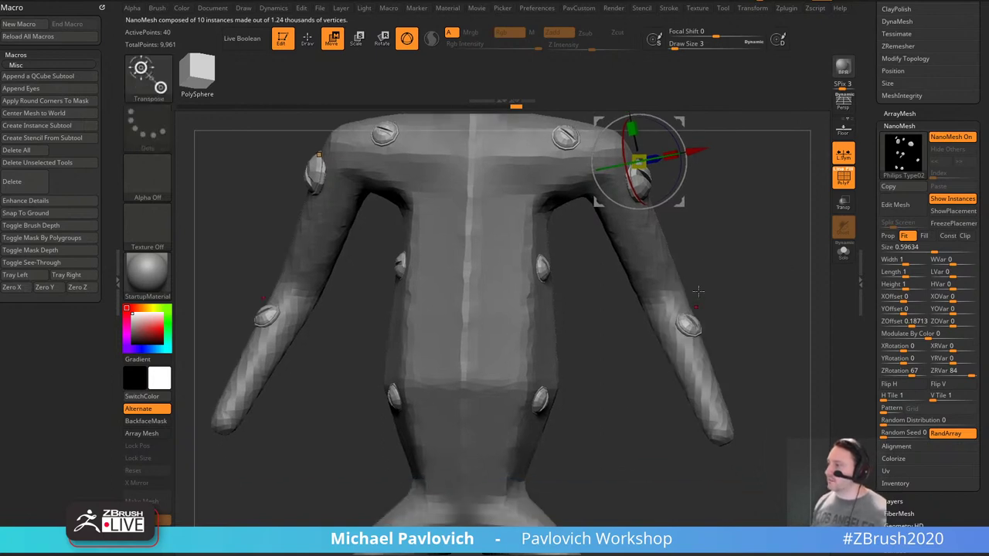
alt+drag(720, 151, 694, 249)
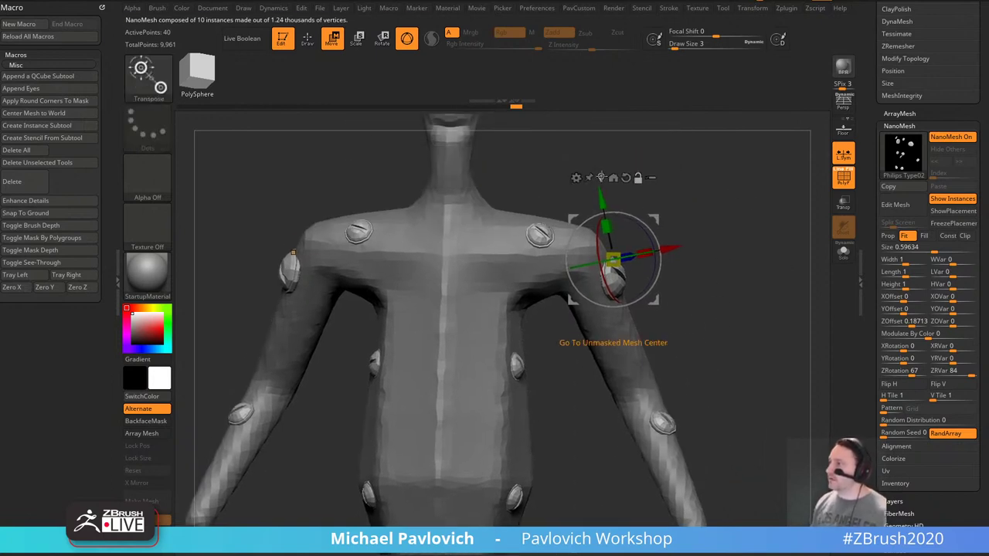
alt+click(601, 177)
Duplicate the forearm screw placements twice along both forearms with the gizmo.
drag(665, 419, 633, 428)
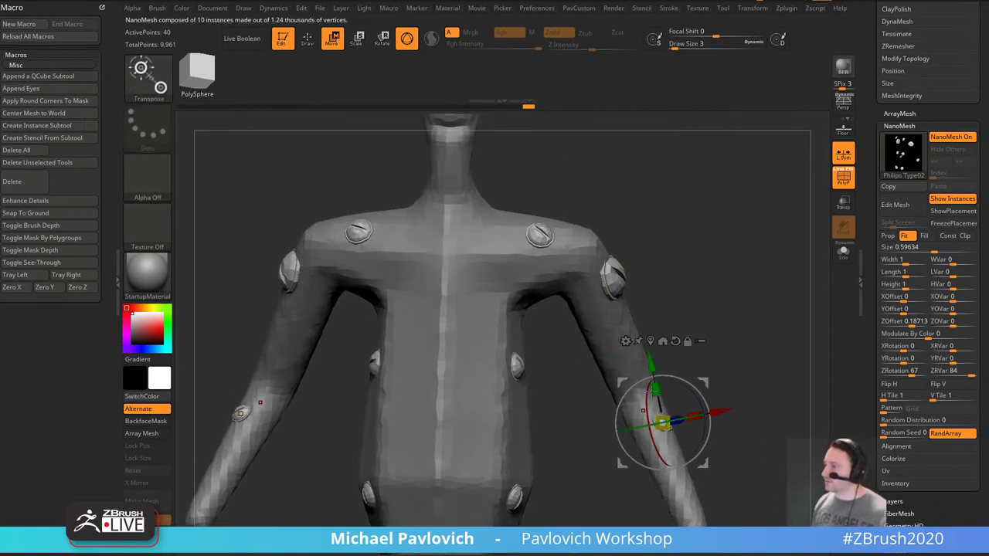
drag(754, 364, 645, 371)
drag(703, 385, 670, 439)
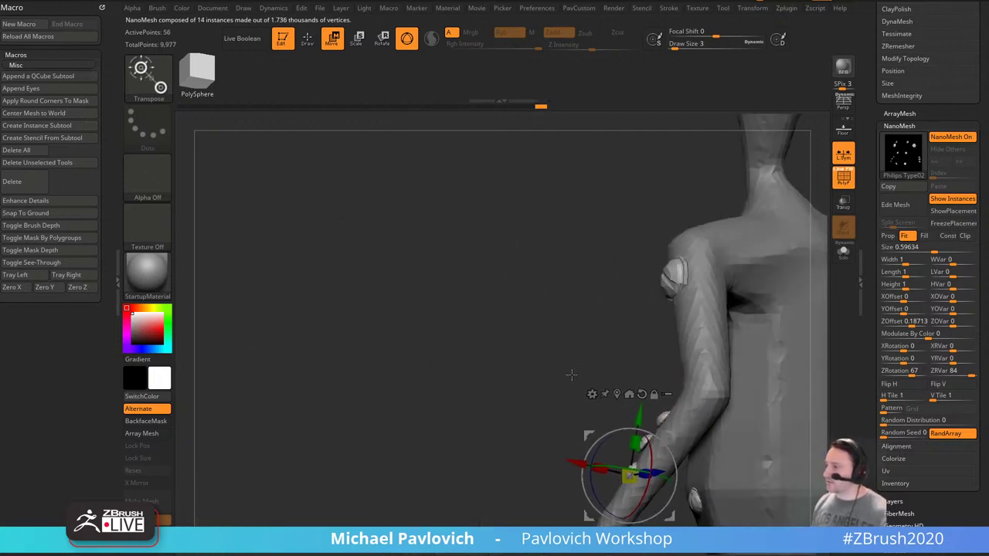
mouse_move(572, 375)
mouse_down()
mouse_move(708, 289)
mouse_move(733, 326)
mouse_move(805, 319)
mouse_move(765, 313)
mouse_up()
key(q)
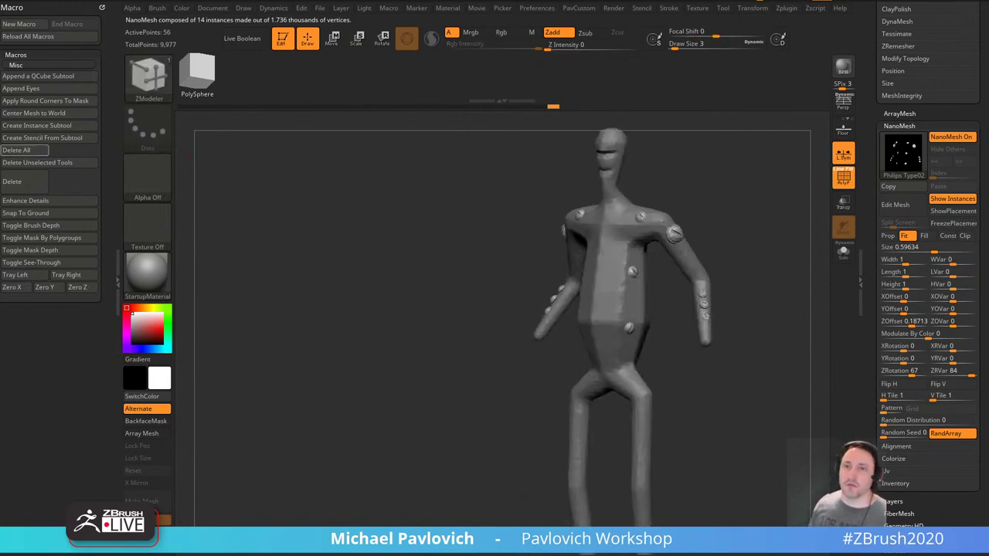
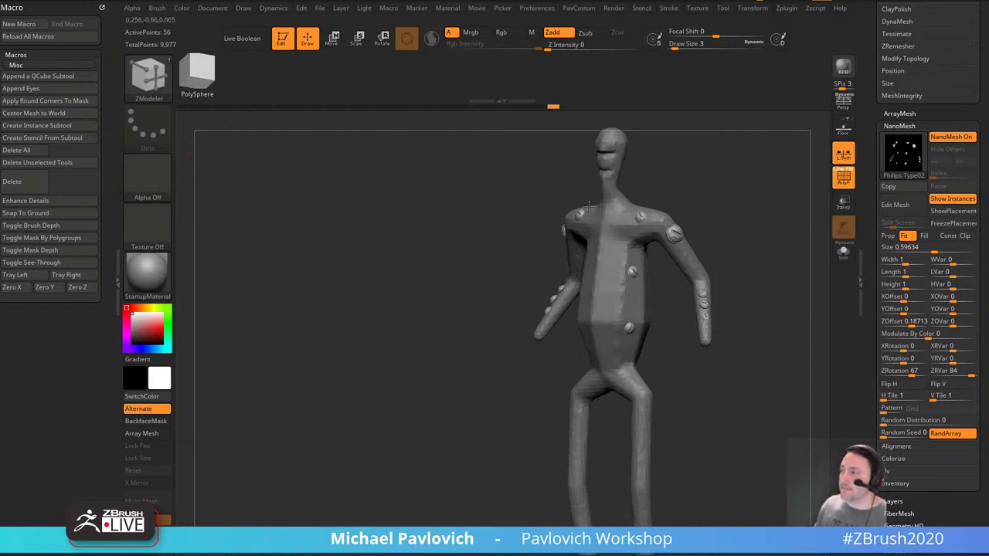
Clear the canvas, draw a Cylinder3D_1 primitive in edit mode, and convert it to a PolyMesh3D.
drag(461, 225, 495, 221)
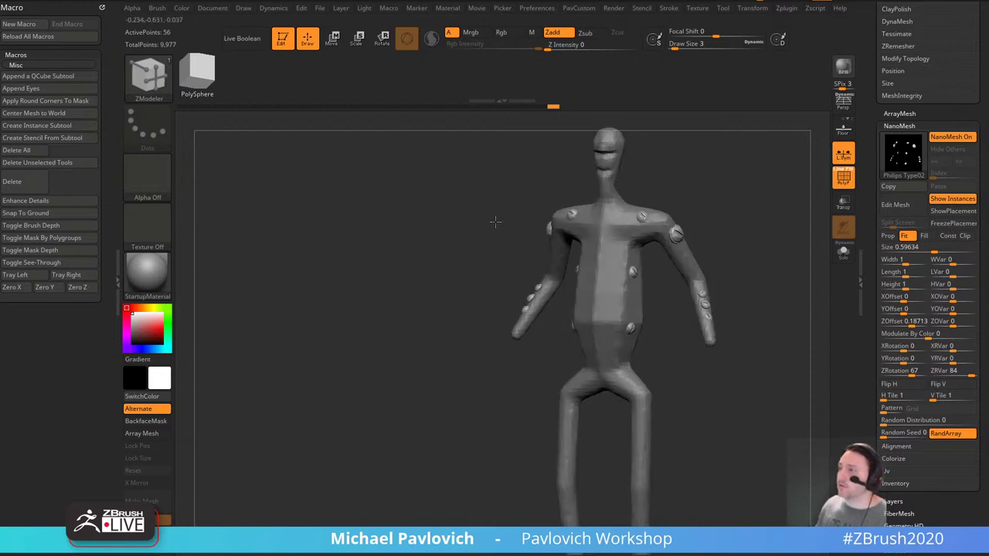
click(283, 43)
key(ctrl+n)
drag(879, 170, 882, 330)
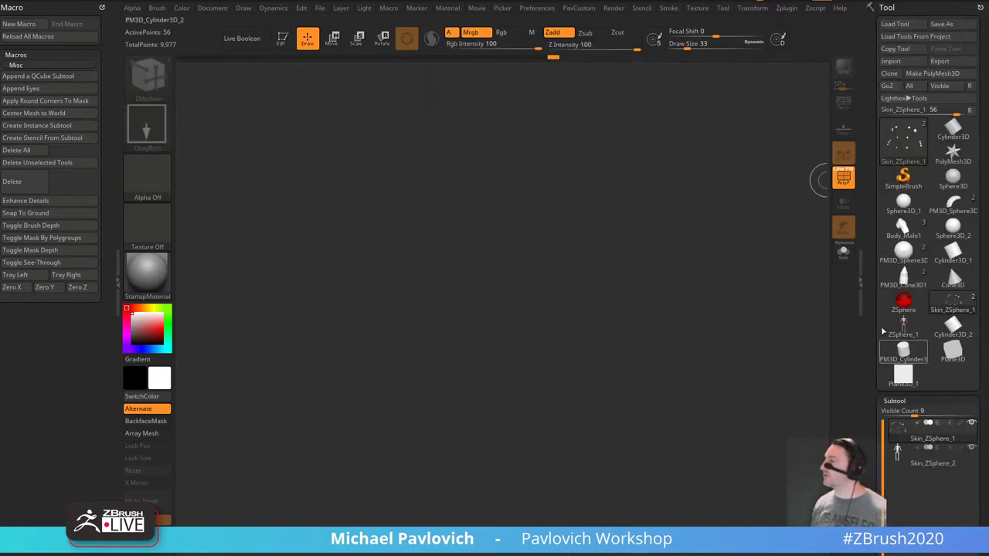
click(953, 251)
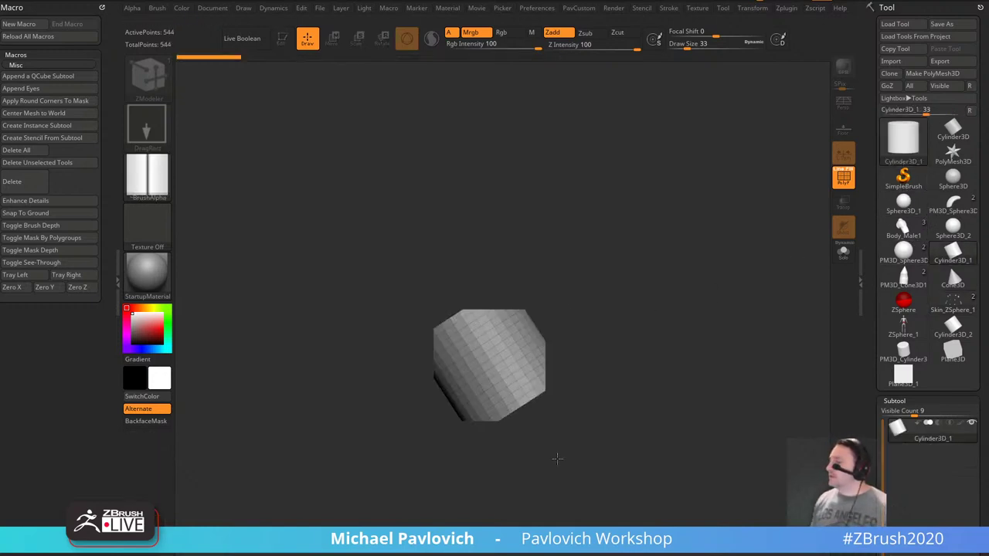
drag(558, 459, 611, 503)
key(t)
click(941, 73)
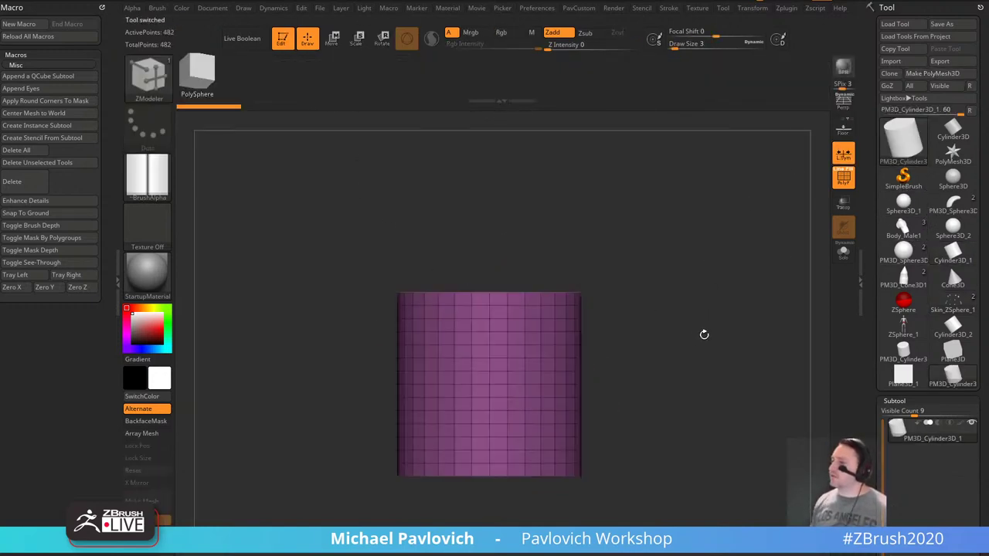
Group the cylinder's polygons by normals, turn on dynamic subdivision, and hide the polyframe to inspect the smoothed surface.
drag(869, 274, 867, 93)
drag(808, 159, 773, 223)
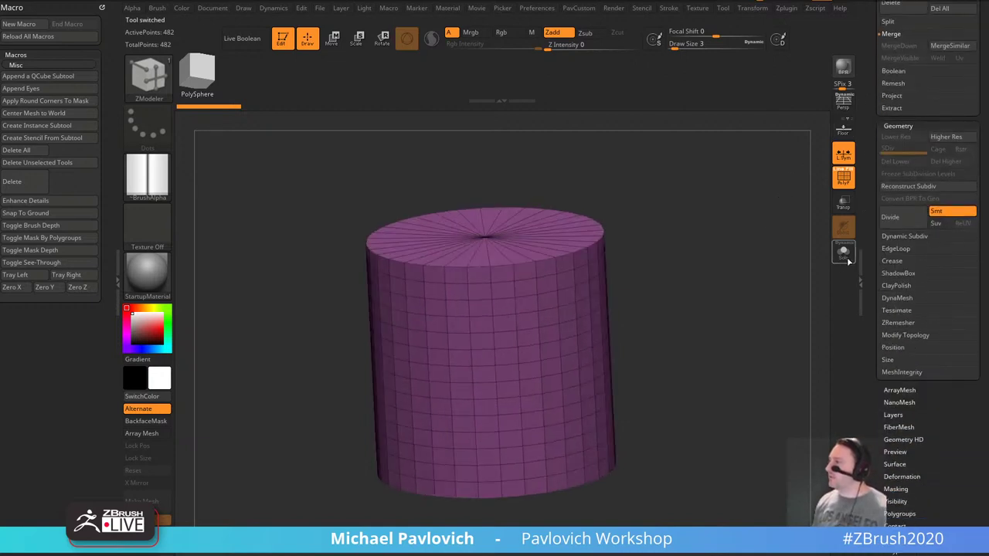
key(grave)
click(786, 288)
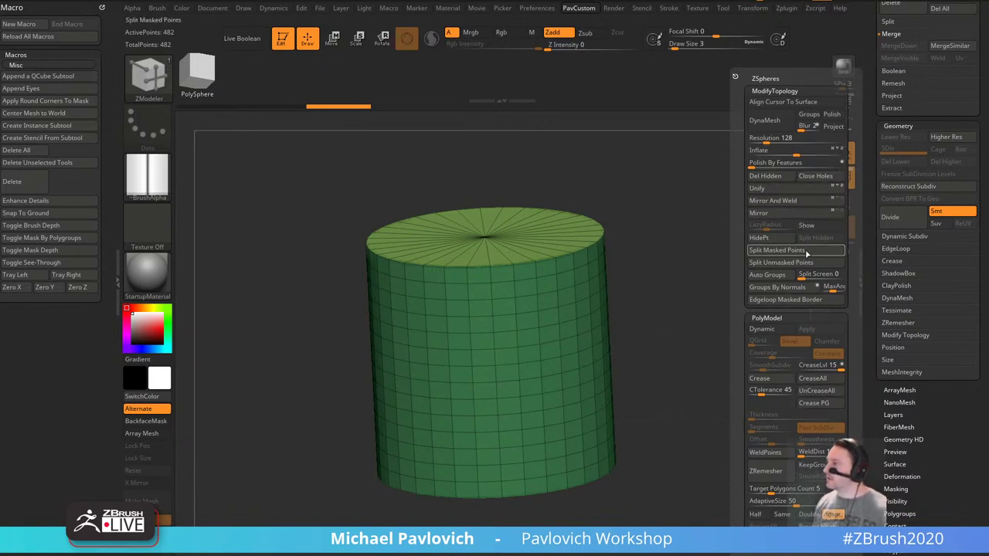
click(773, 330)
drag(766, 369, 778, 367)
drag(680, 208, 674, 243)
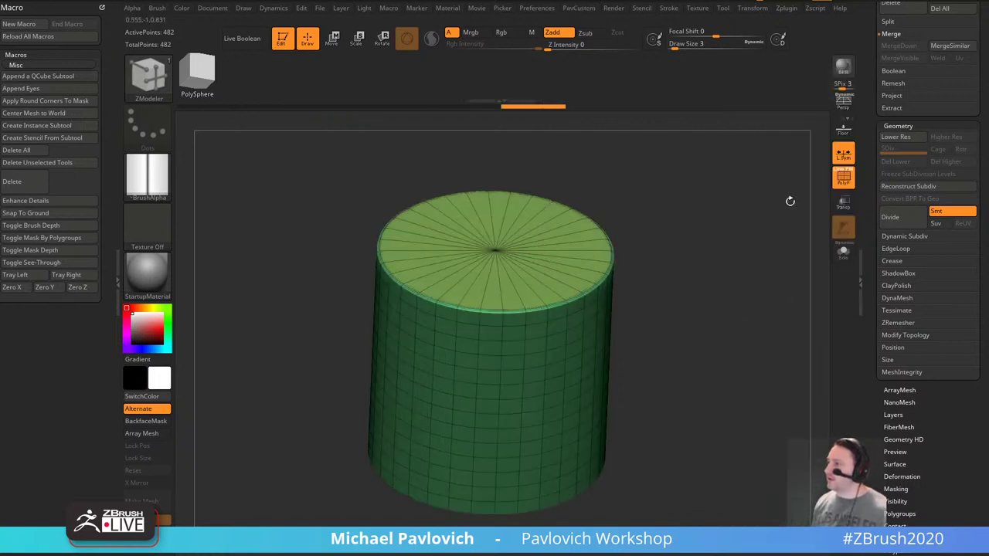
key(shift+f)
drag(776, 218, 745, 240)
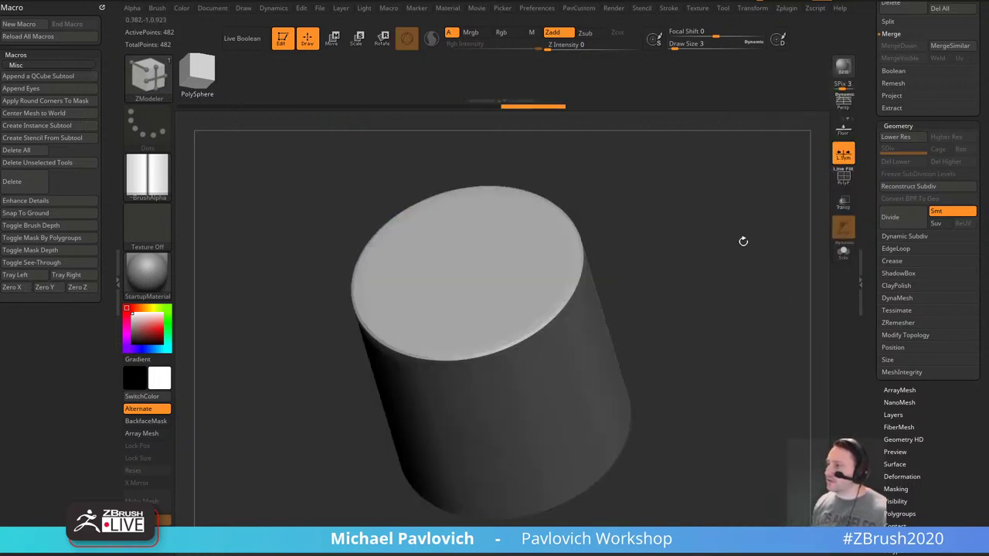
Set the ZModeler edge action to Insert, show the polyframe again, and turn off dynamic subdivision.
key(2)
drag(748, 372, 641, 418)
drag(617, 286, 645, 283)
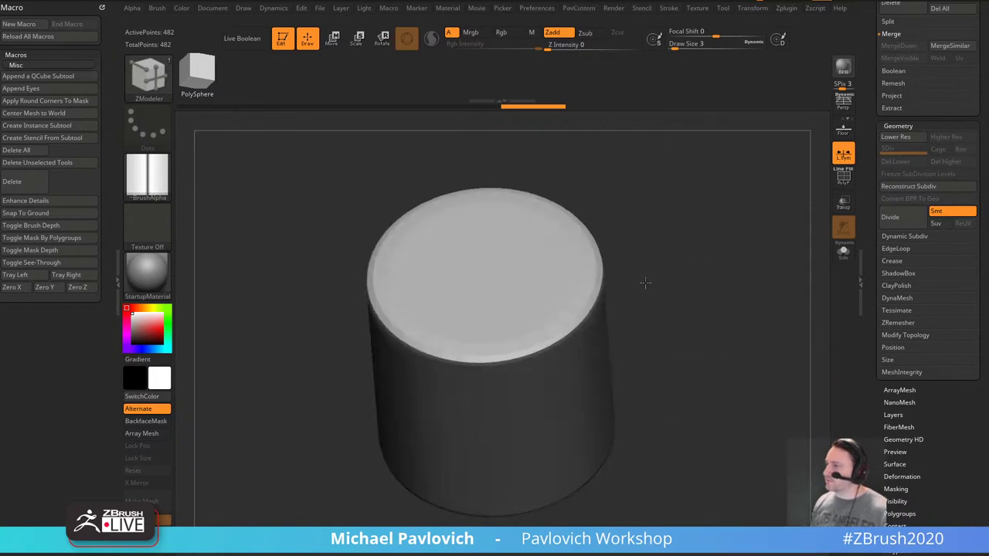
key(space)
click(513, 240)
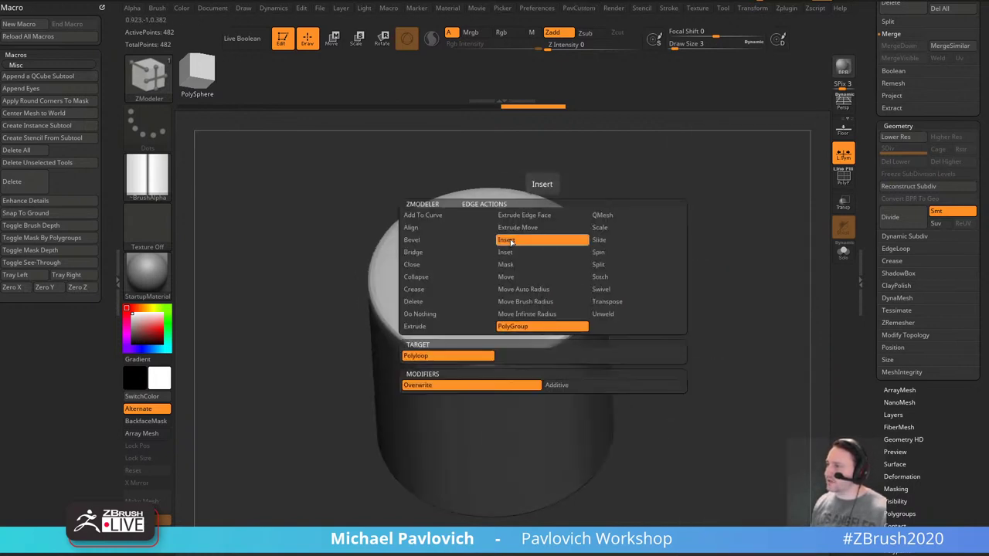
click(531, 353)
key(shift+f)
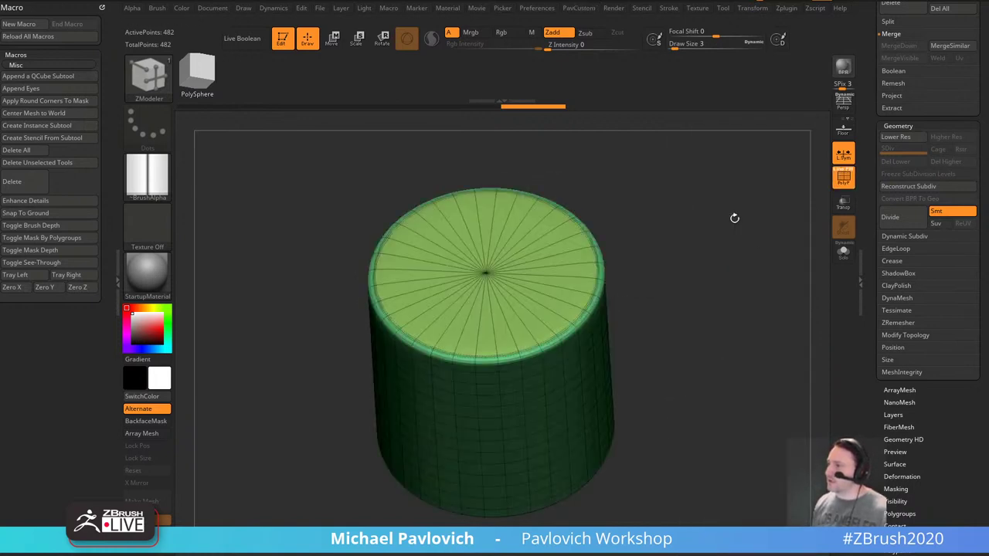
key(shift+d)
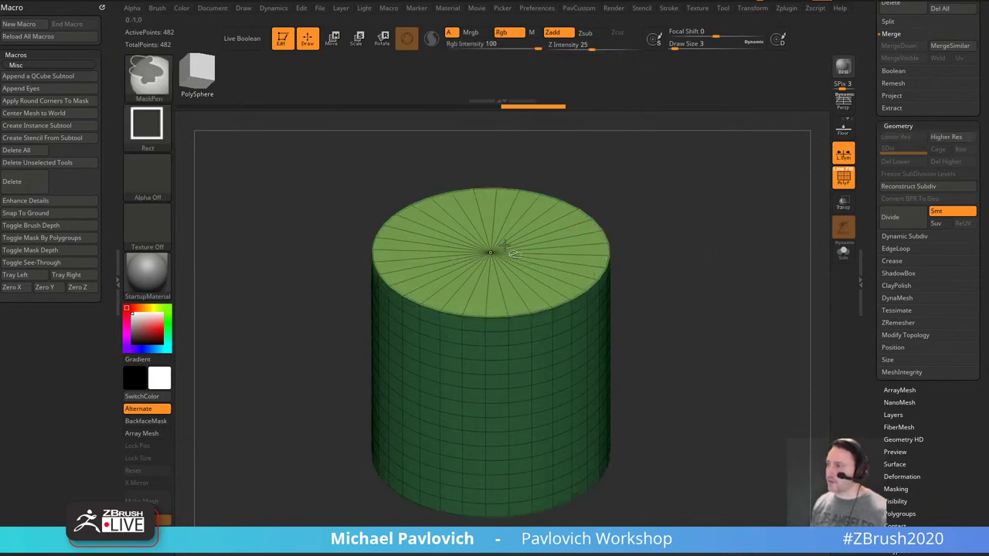
Isolate the cylinder's two end caps, assign them one shared polygroup, and unhide the whole mesh.
ctrl+shift+click(507, 247)
ctrl+shift+click(706, 243)
ctrl+shift+click(558, 358)
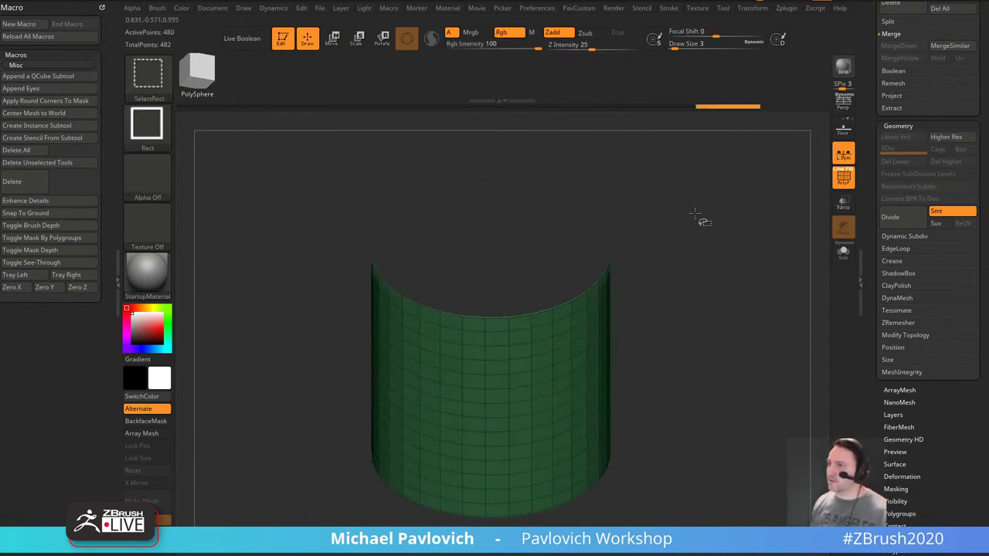
mouse_move(698, 219)
ctrl+shift+mouse_down()
mouse_move(755, 335)
mouse_move(749, 189)
ctrl+shift+mouse_up()
key(ctrl+w)
drag(721, 233, 731, 298)
ctrl+shift+click(731, 299)
ctrl+shift+click(516, 287)
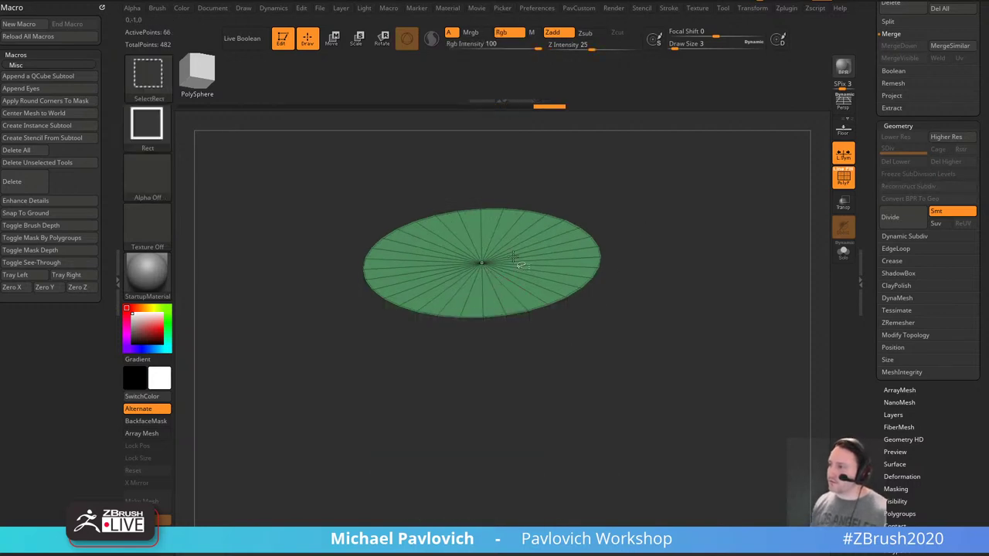
key(ctrl+w)
ctrl+shift+click(636, 238)
Inset both end caps with ZModeler Inset targeting Polygroup All, turn on dynamic subdivision, and set the draw size to 12.
right_click(503, 296)
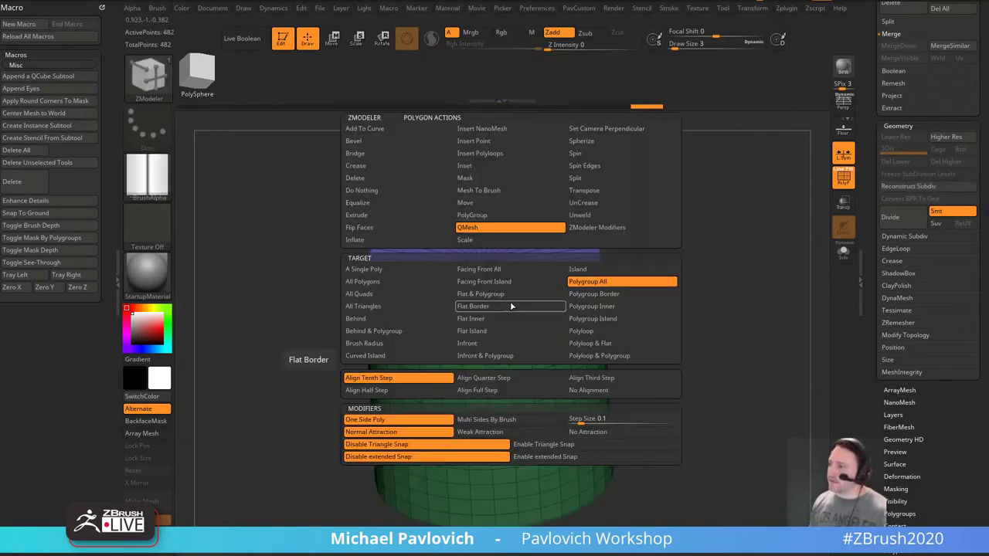
click(495, 167)
click(580, 411)
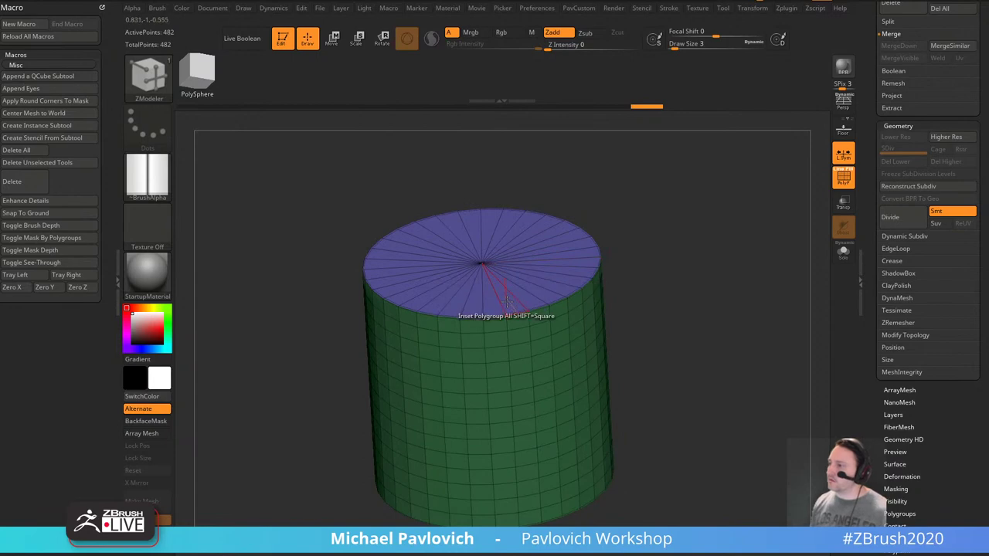
drag(505, 297, 504, 290)
mouse_move(662, 271)
mouse_down()
mouse_move(767, 200)
mouse_move(714, 242)
mouse_move(750, 234)
mouse_move(755, 252)
mouse_up()
key(shift+f)
key(ctrl+d)
key(s)
click(843, 178)
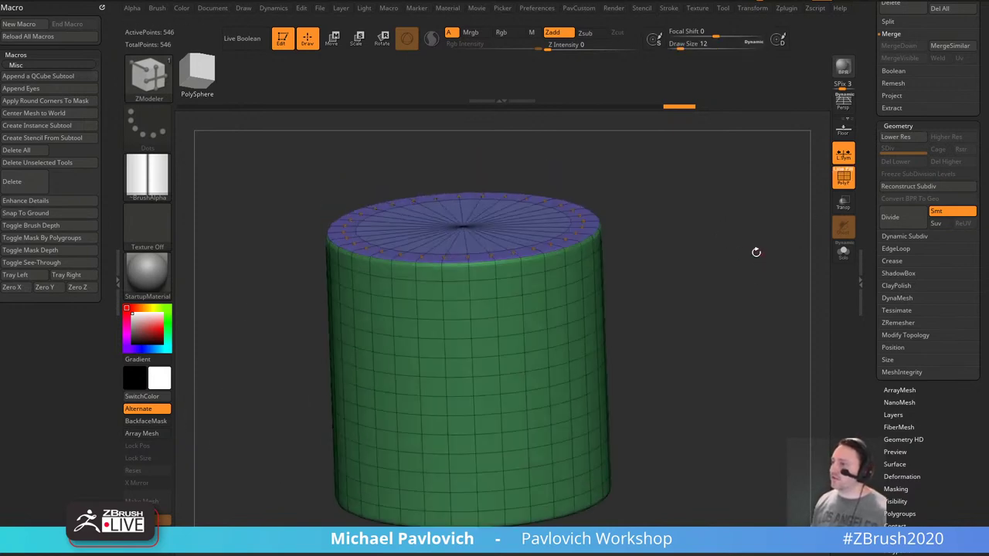
Assign one polygroup to two adjacent horizontal polyloops around the cylinder's middle using the ZModeler PolyGroup Polyloop edge action.
key(space)
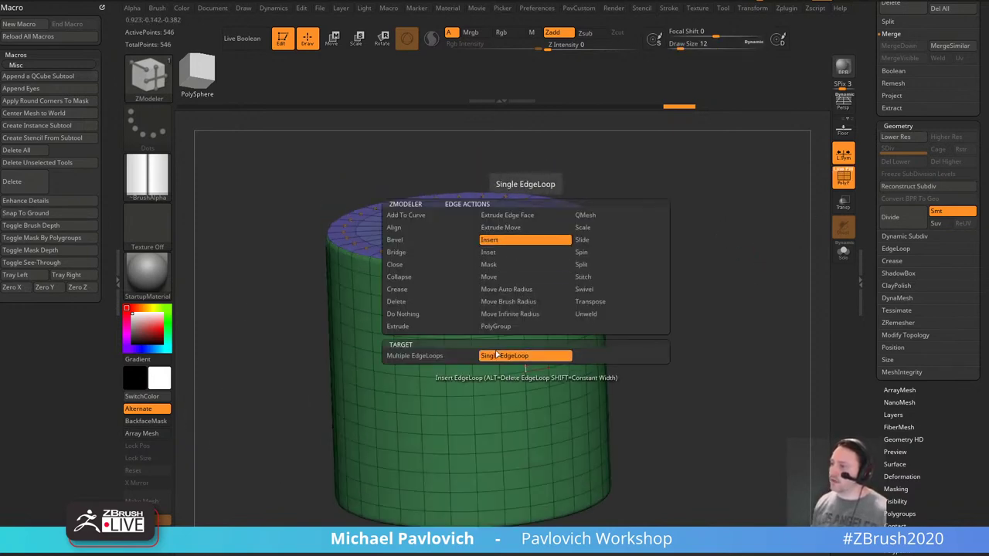
click(508, 302)
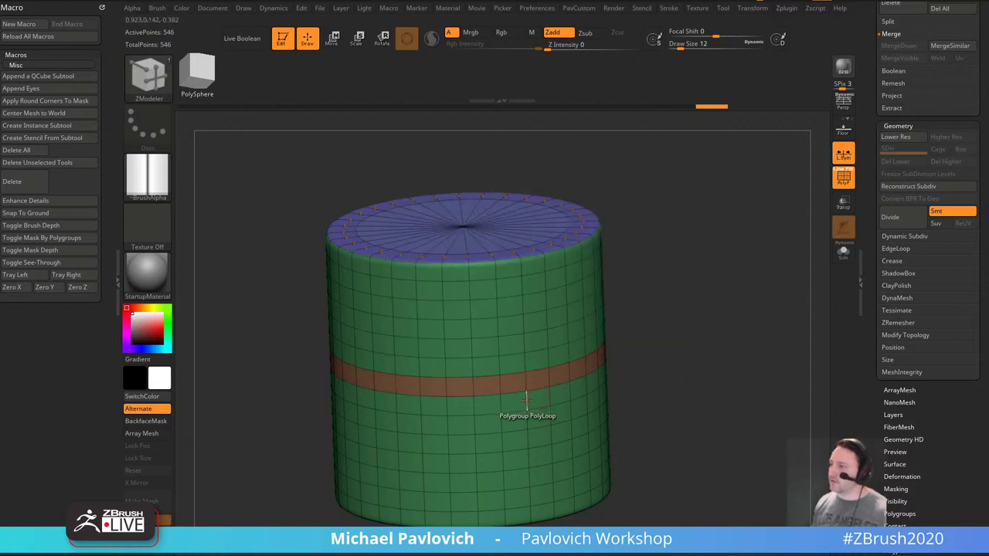
alt+drag(662, 370, 645, 318)
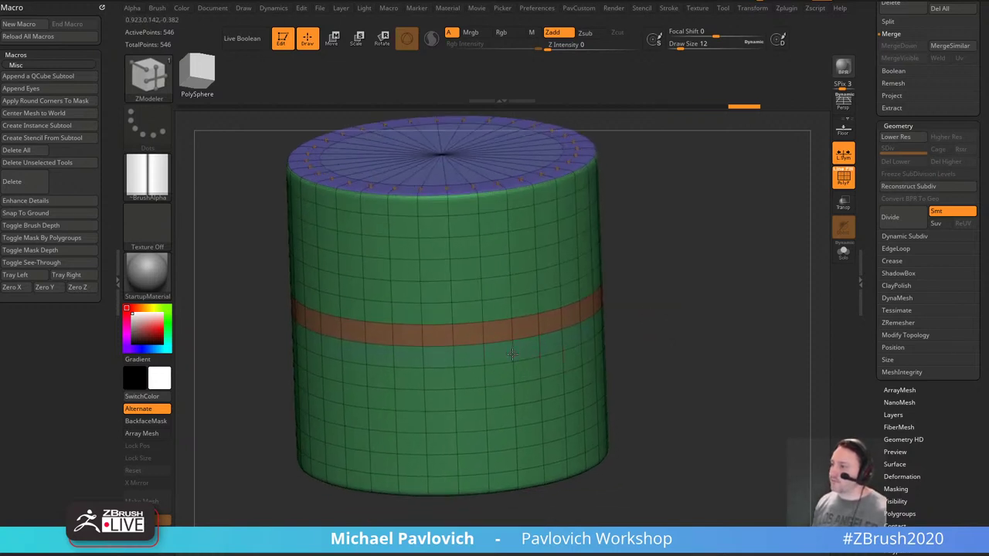
click(511, 328)
click(515, 357)
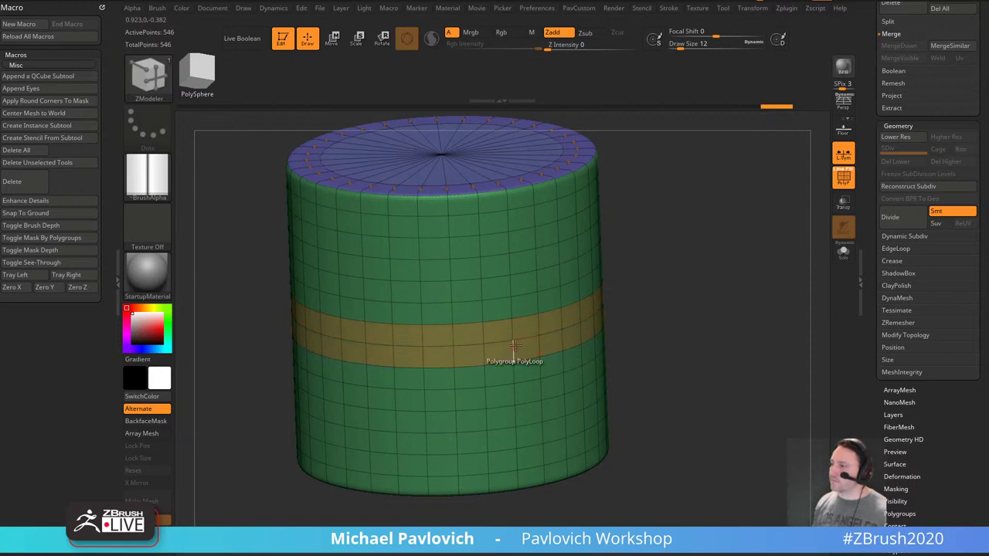
Extend the middle band's polygroup with blocks of polygons directly above and below it on the cylinder's side.
drag(658, 294, 614, 252)
mouse_move(521, 305)
alt+mouse_down()
mouse_move(573, 302)
mouse_move(537, 279)
mouse_move(525, 297)
alt+mouse_up()
mouse_move(691, 309)
mouse_down()
mouse_move(669, 316)
mouse_move(676, 303)
mouse_up()
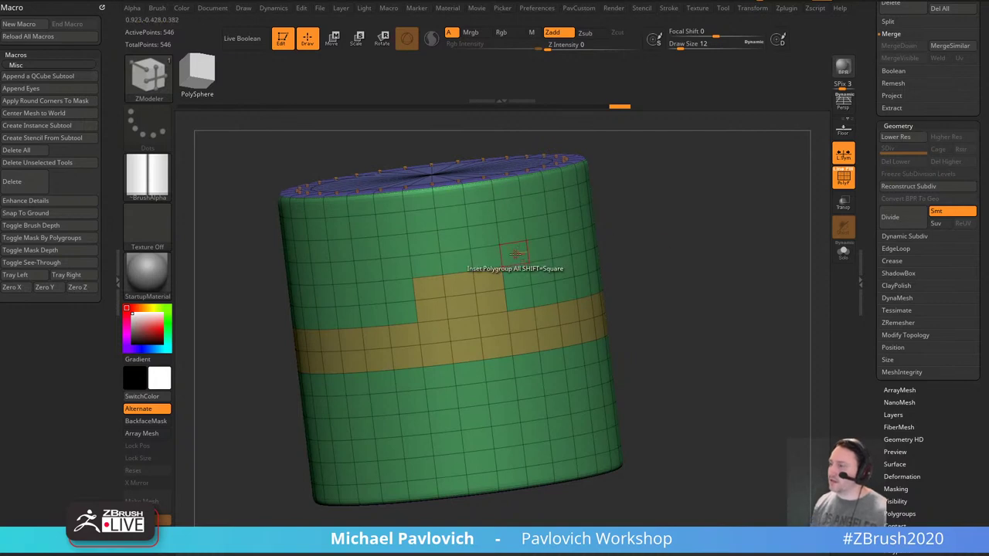
drag(437, 265, 500, 273)
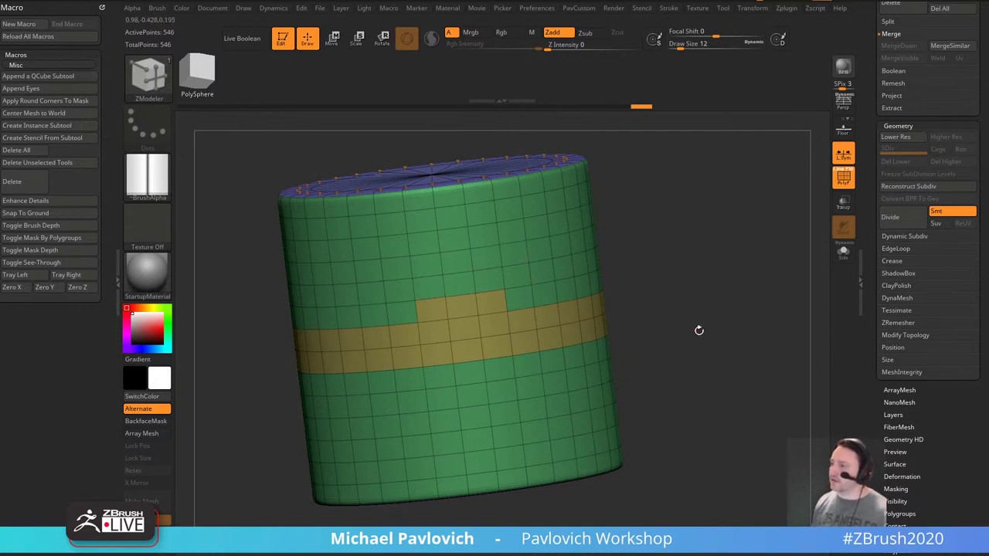
drag(699, 330, 707, 276)
mouse_move(456, 324)
mouse_down()
mouse_move(519, 353)
mouse_move(545, 340)
mouse_up()
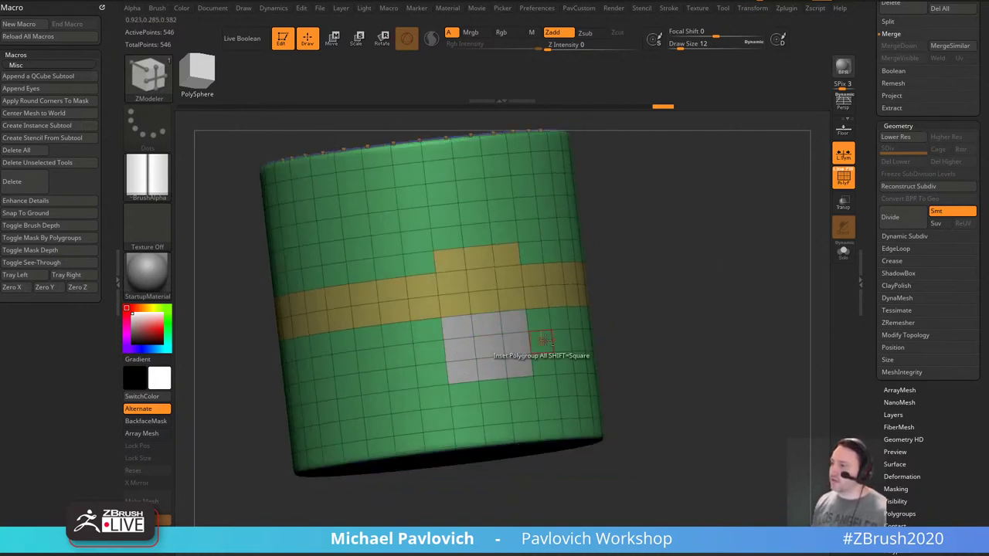
drag(454, 377, 520, 371)
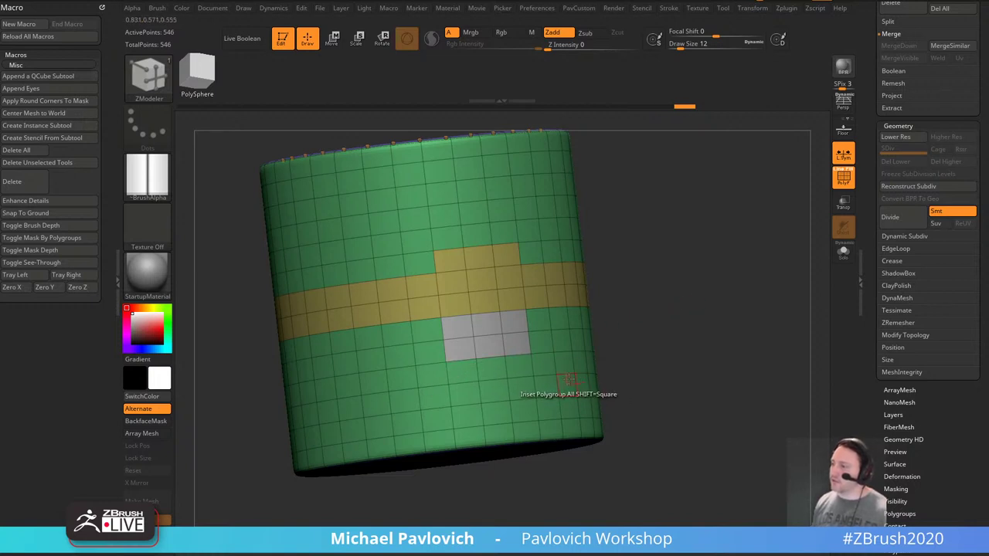
mouse_move(459, 329)
alt+mouse_down()
mouse_move(430, 328)
mouse_move(462, 336)
mouse_move(431, 304)
mouse_move(466, 347)
alt+mouse_up()
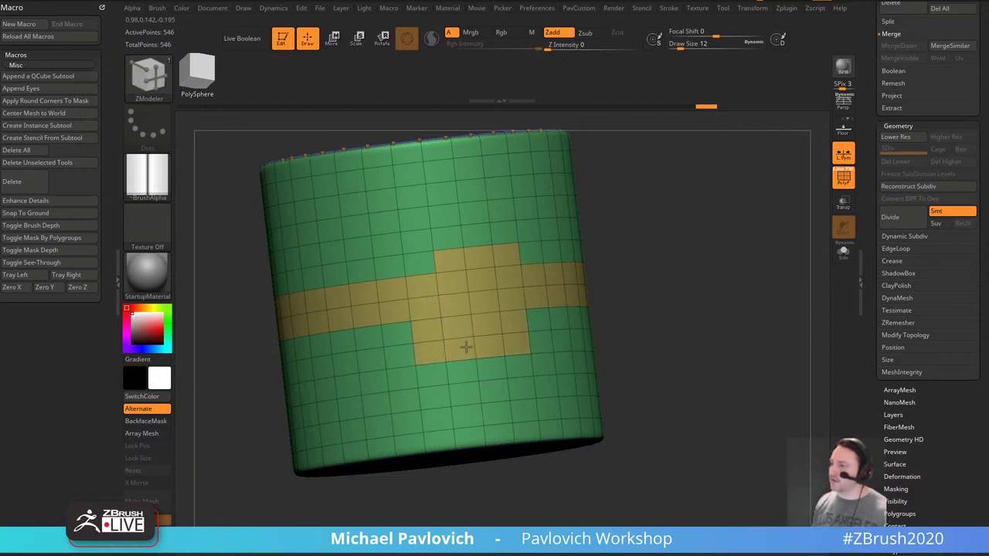
drag(670, 236, 704, 268)
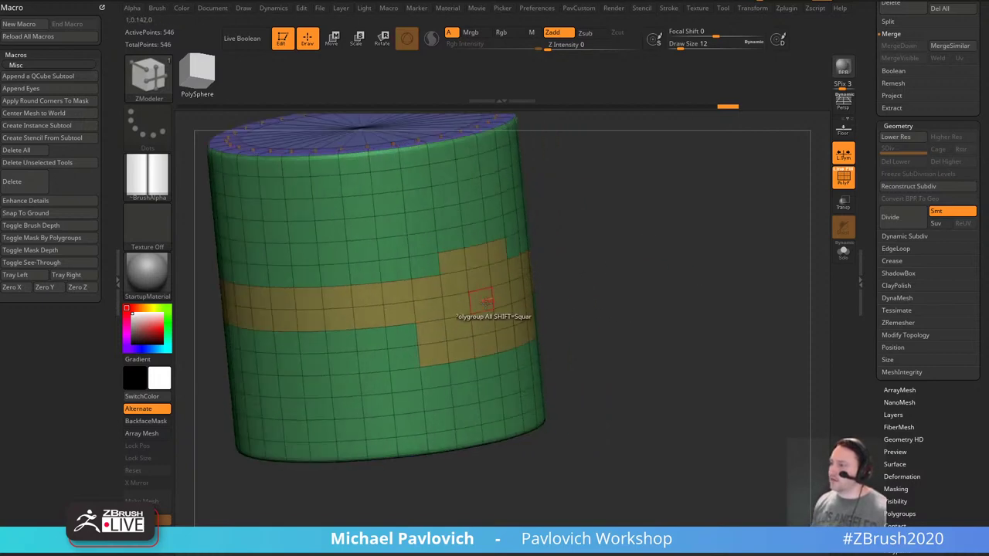
Undo all the band and block polygrouping on the cylinder's side.
key(space)
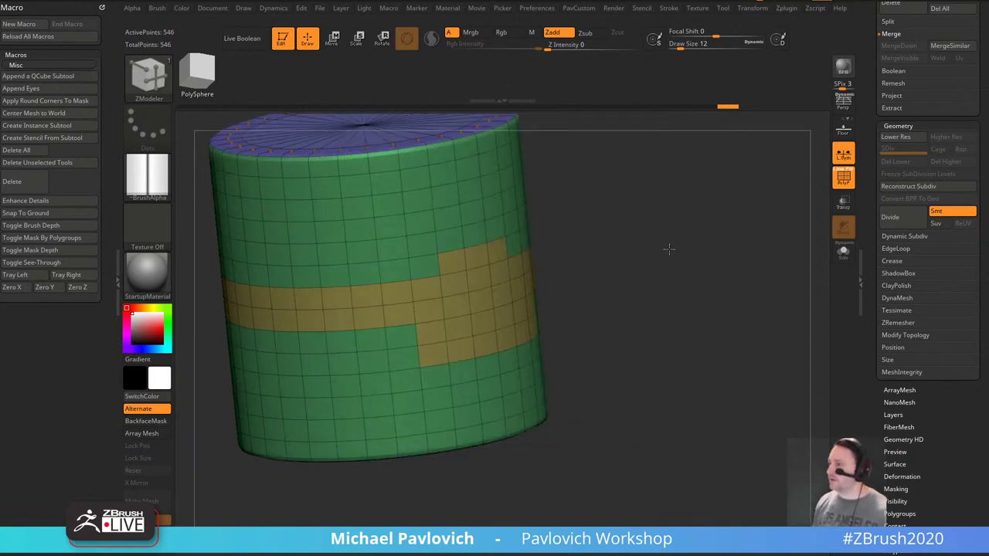
drag(467, 329, 495, 291)
drag(695, 292, 724, 277)
key(ctrl+z)
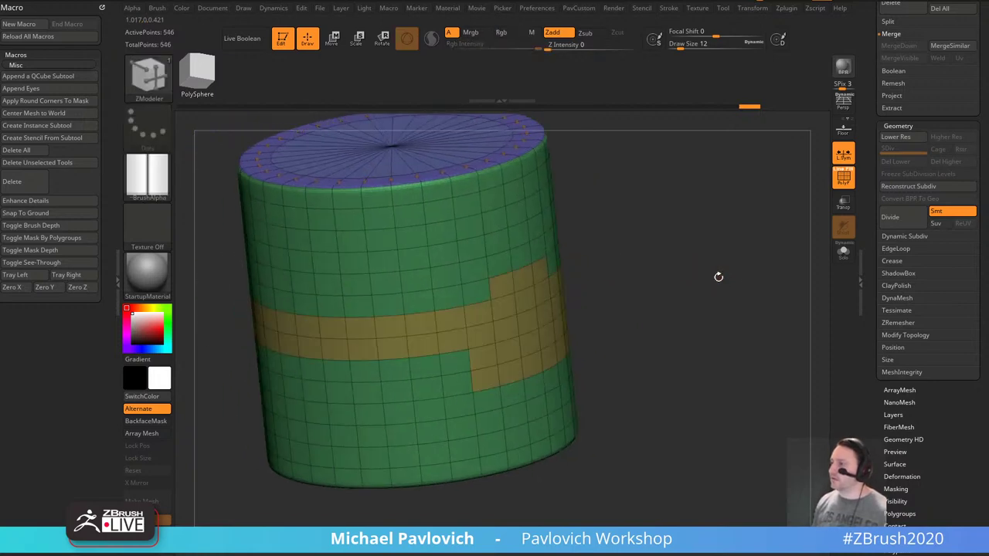
key(ctrl+z)
key(ctrl+z)
key(ctrl+z)
key(ctrl+z)
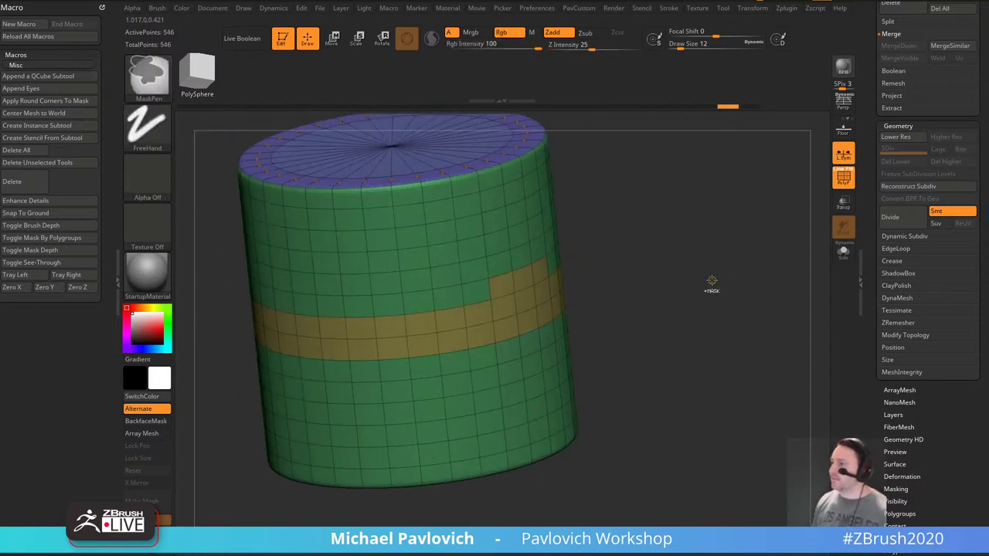
key(ctrl+z)
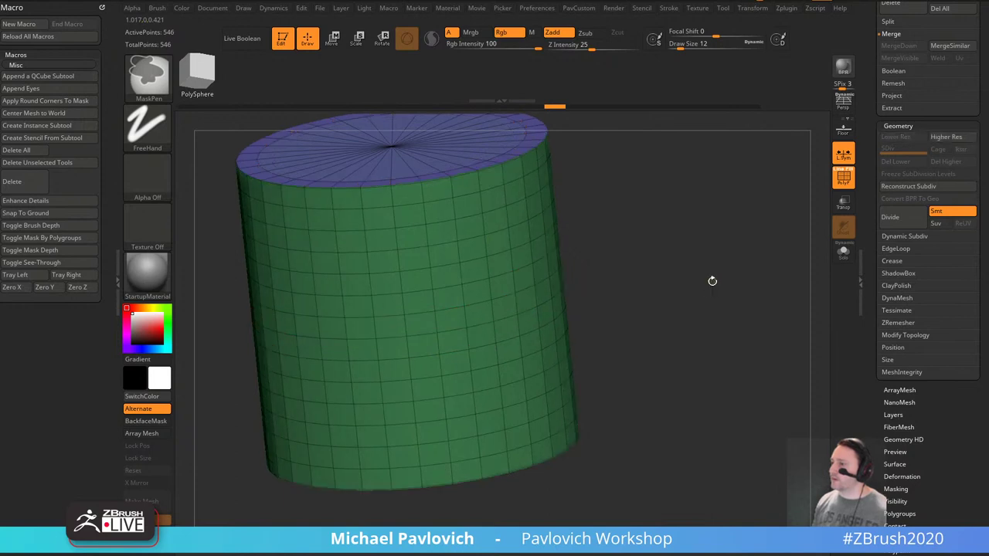
Turn dynamic subdivision back on, apply it as real subdivision levels, and show the polyframe to inspect the cylinder.
mouse_move(739, 227)
mouse_down()
mouse_move(748, 216)
mouse_move(775, 227)
mouse_up()
click(844, 178)
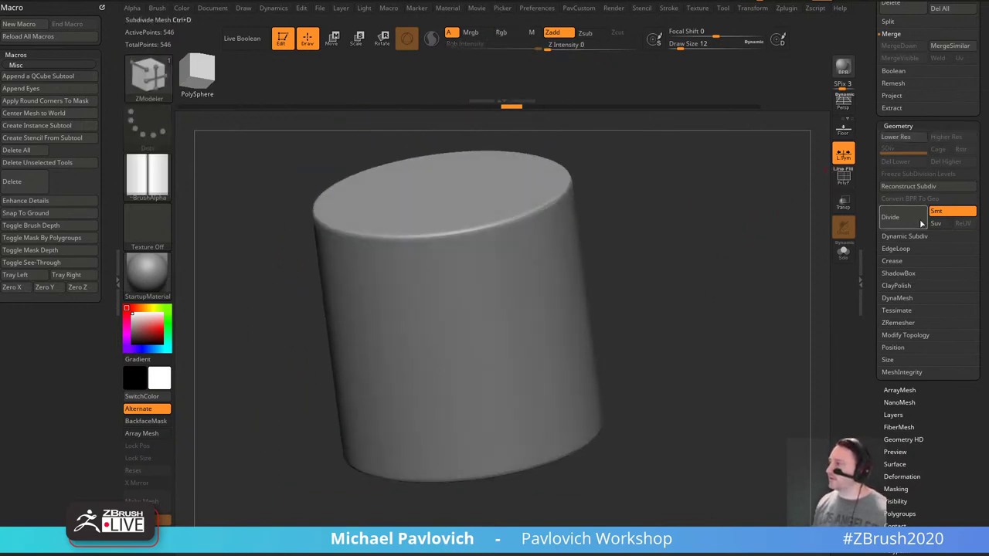
click(903, 237)
click(933, 249)
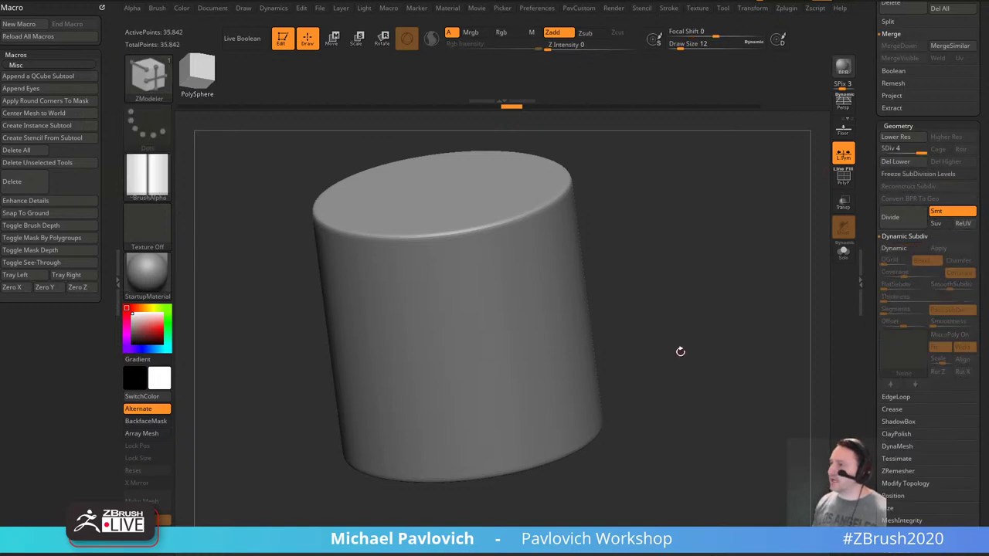
click(843, 178)
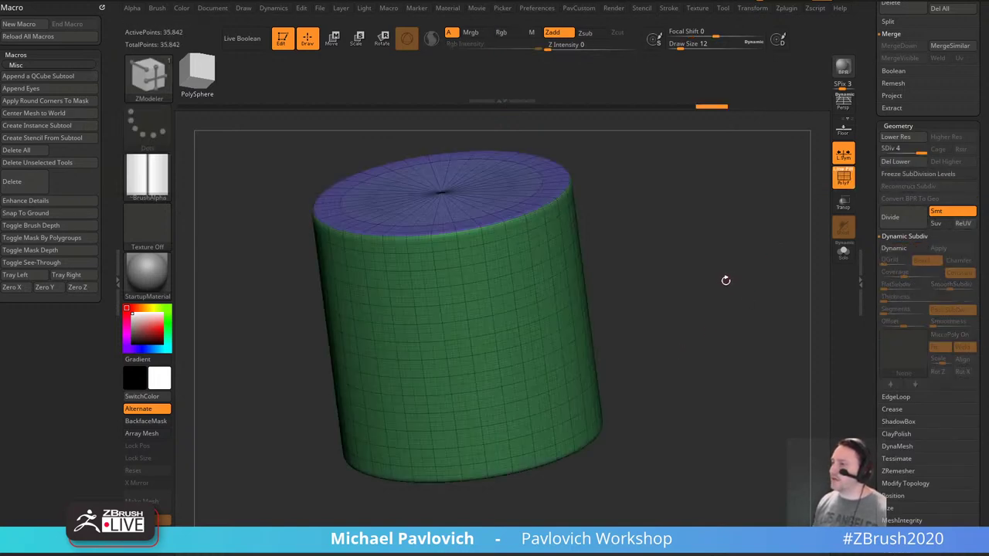
drag(635, 269, 630, 245)
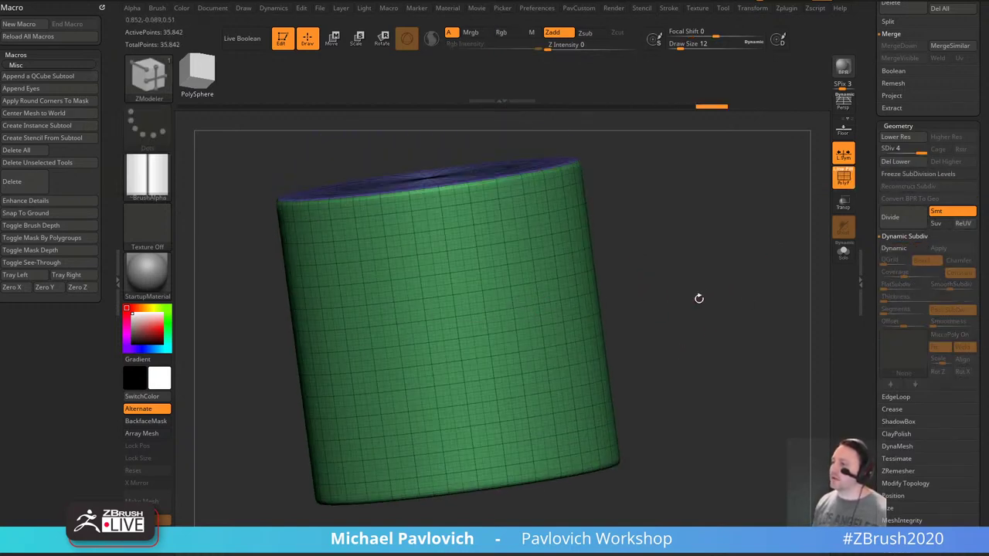
Drop to subdivision level 1 and assign one polygroup to three adjacent horizontal polyloops around the cylinder's middle.
drag(698, 298, 611, 225)
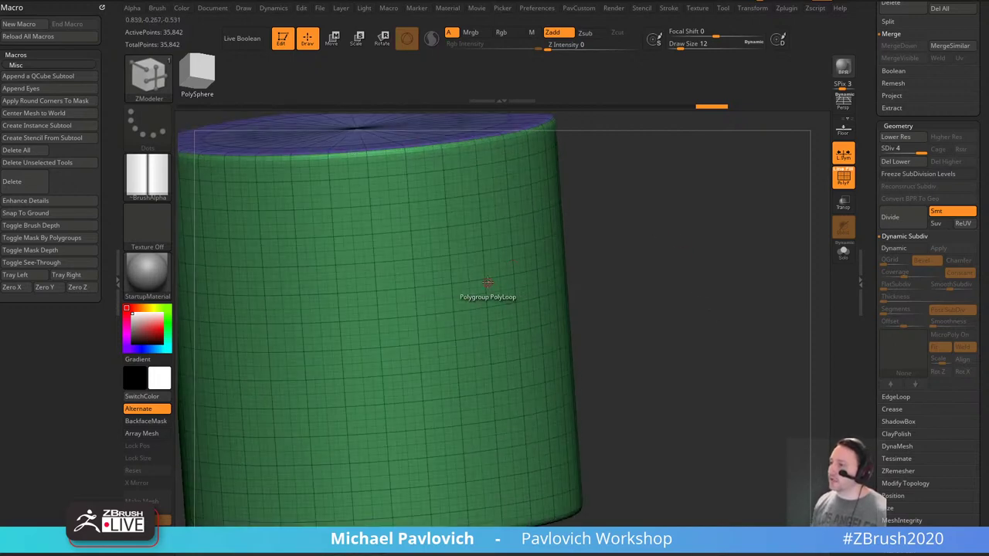
key(shift+d)
key(shift+d)
key(shift+d)
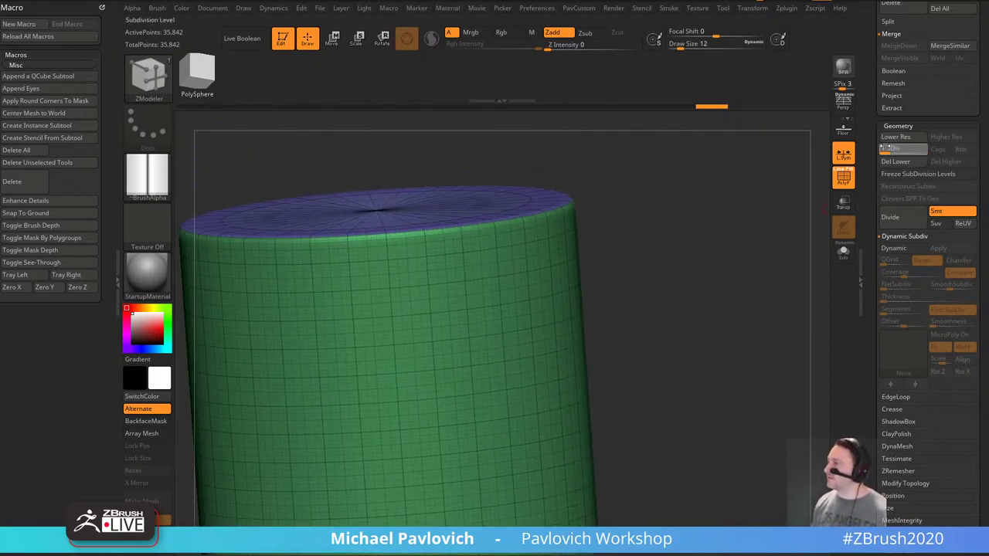
drag(782, 229, 548, 283)
key(space)
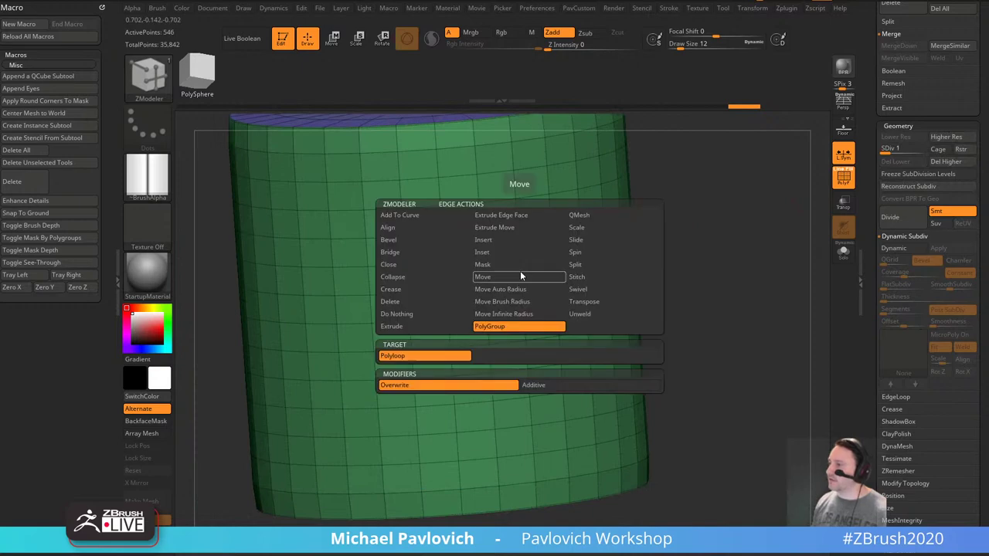
click(519, 326)
click(521, 274)
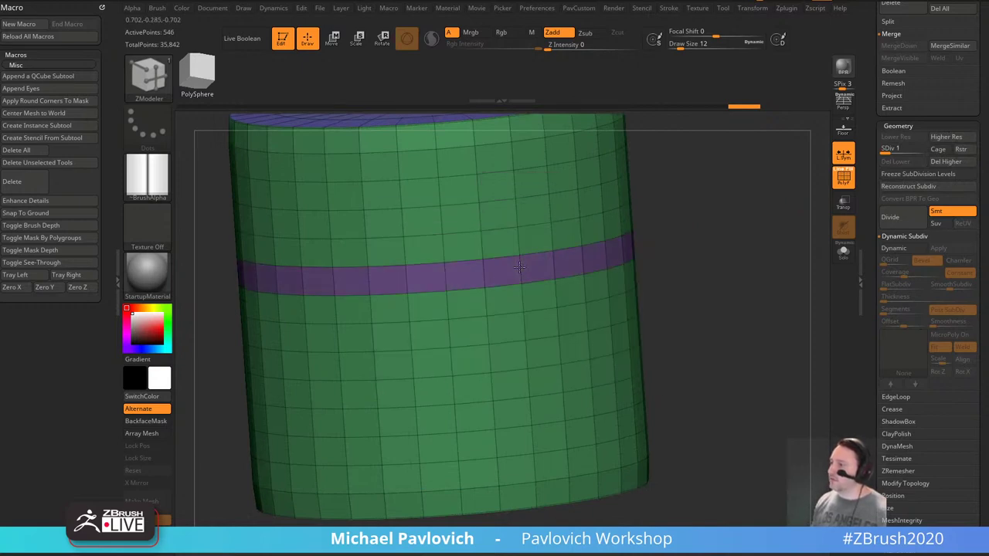
click(521, 301)
click(523, 338)
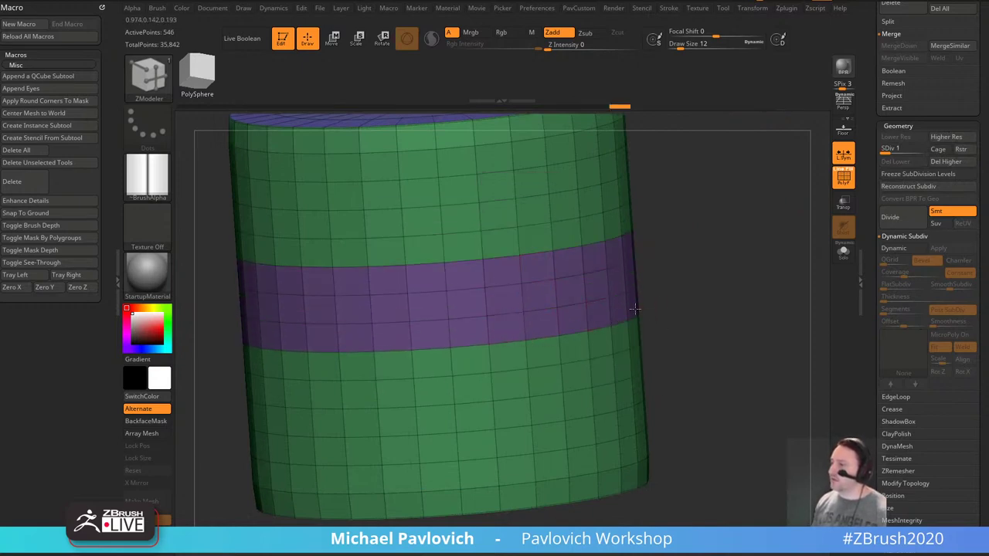
Freeze the subdivision levels and extrude the middle band outward with the ZModeler QMesh Polygroup All action.
drag(672, 257, 694, 241)
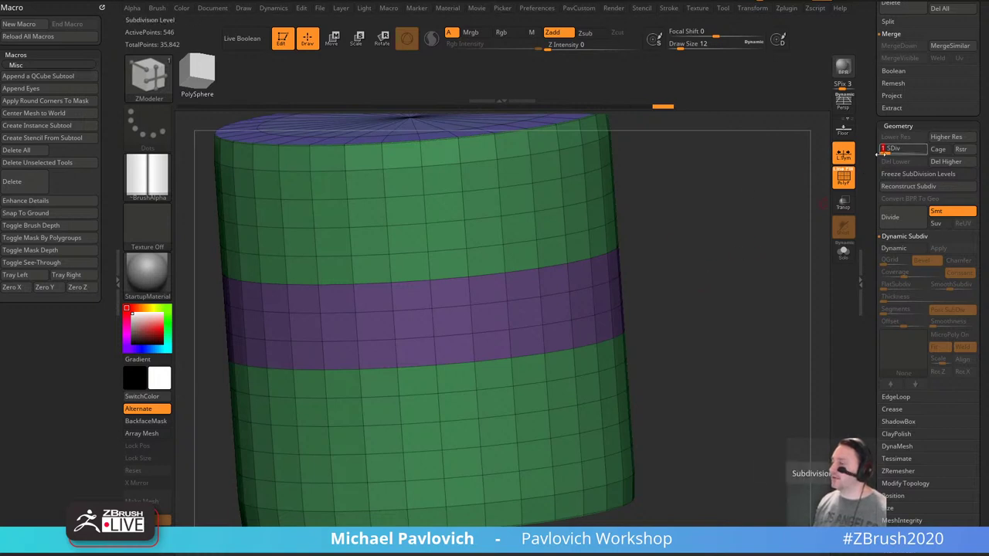
alt+drag(678, 260, 701, 265)
click(905, 175)
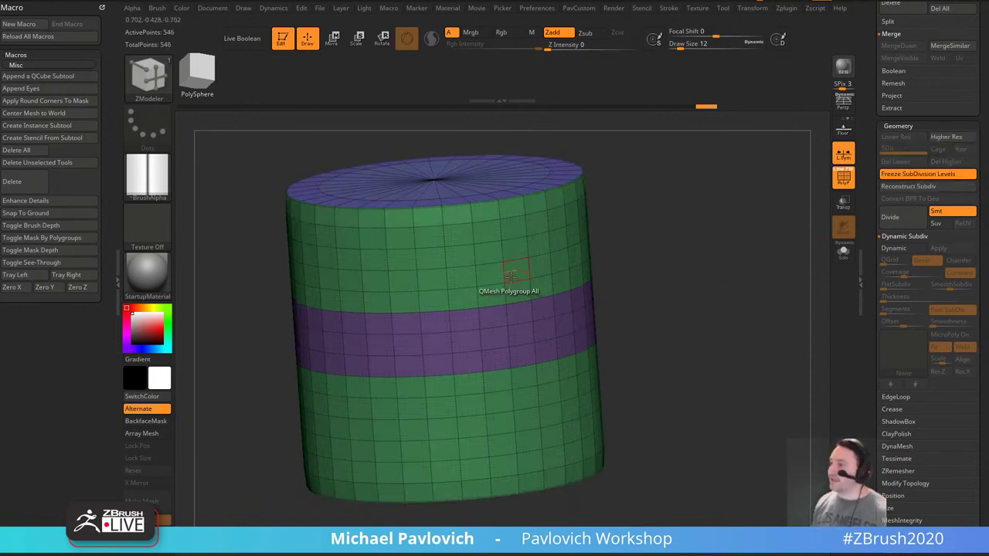
key(space)
click(494, 227)
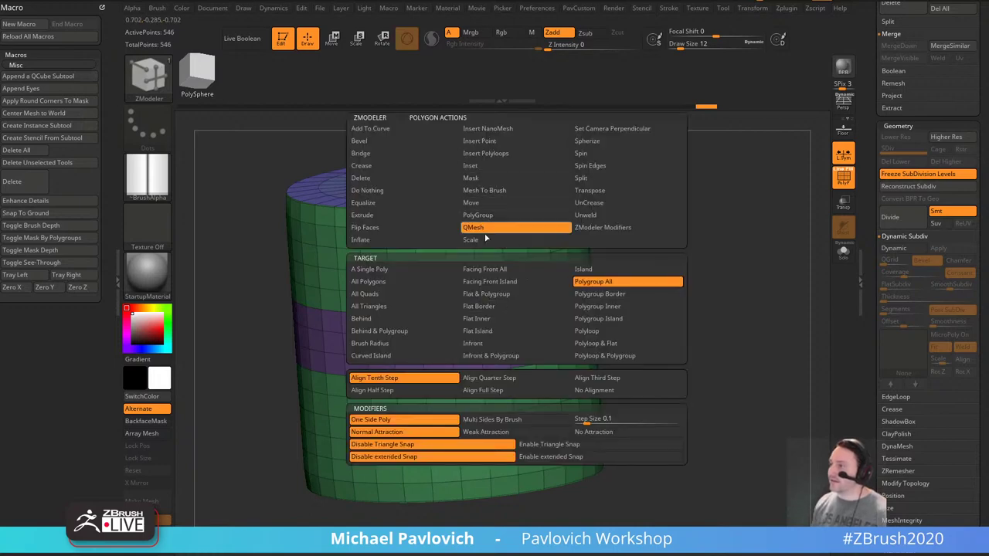
click(632, 281)
drag(525, 318, 379, 350)
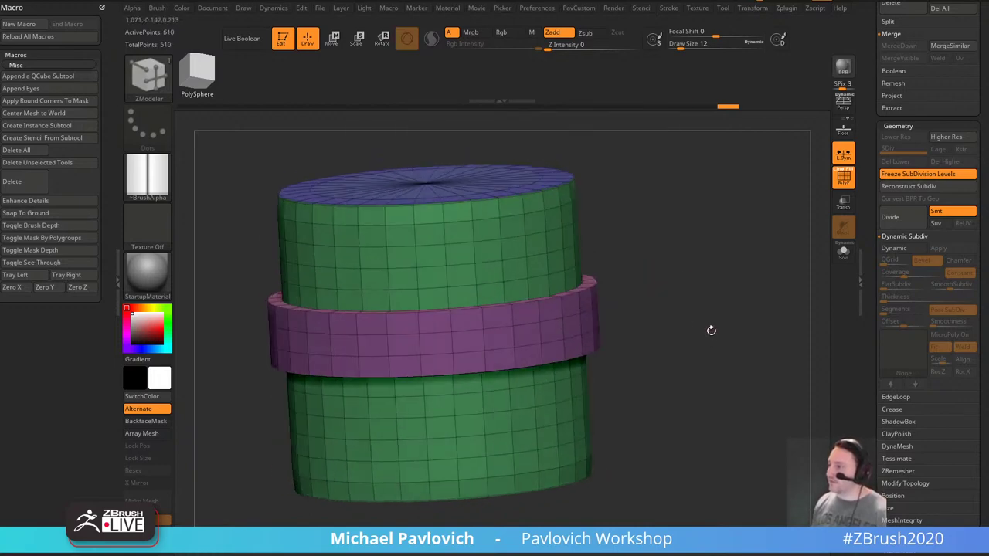
Unfreeze the subdivision levels to rebuild them on the raised band, and hide the polyframe.
click(911, 186)
ctrl+drag(695, 300, 766, 336)
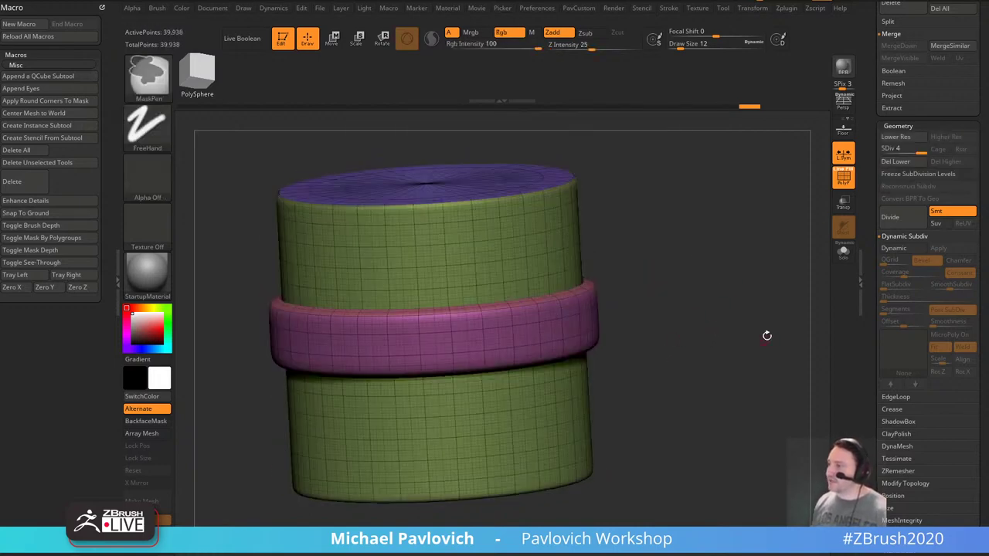
click(841, 177)
mouse_move(761, 239)
mouse_down()
mouse_move(733, 264)
mouse_move(735, 276)
mouse_move(750, 238)
mouse_up()
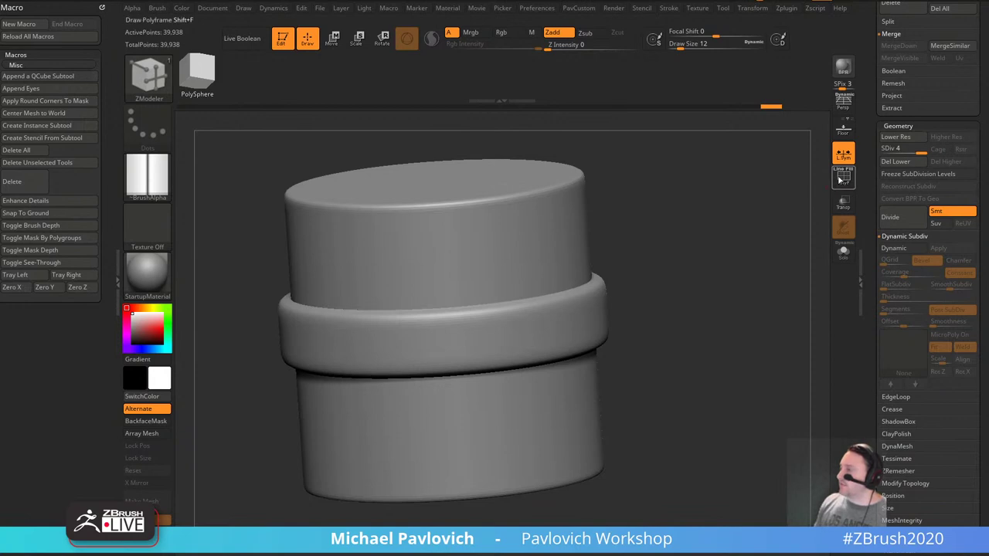
Compare the banded cylinder at subdivision levels 1 and 4, and with the polyframe shown at levels 1 and 2.
click(885, 175)
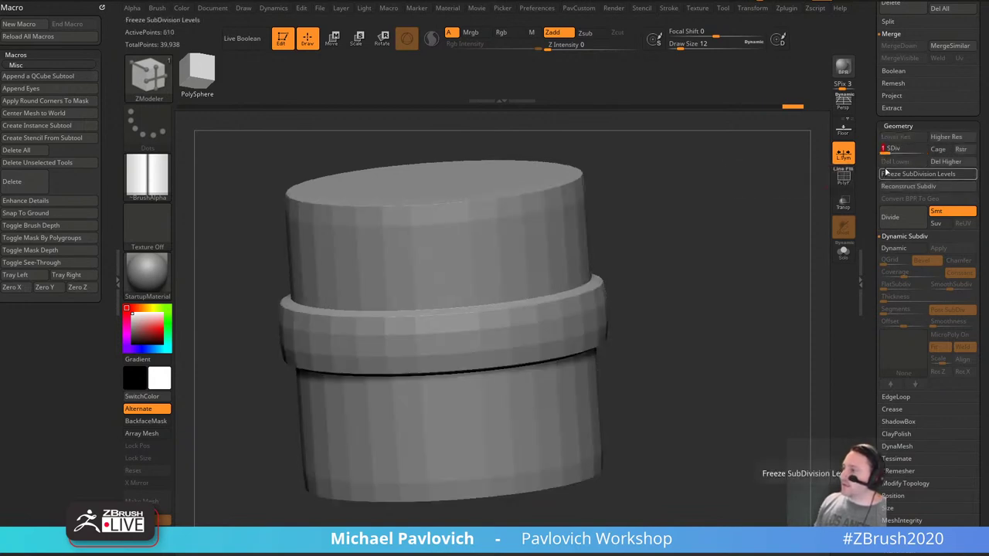
drag(928, 149, 930, 149)
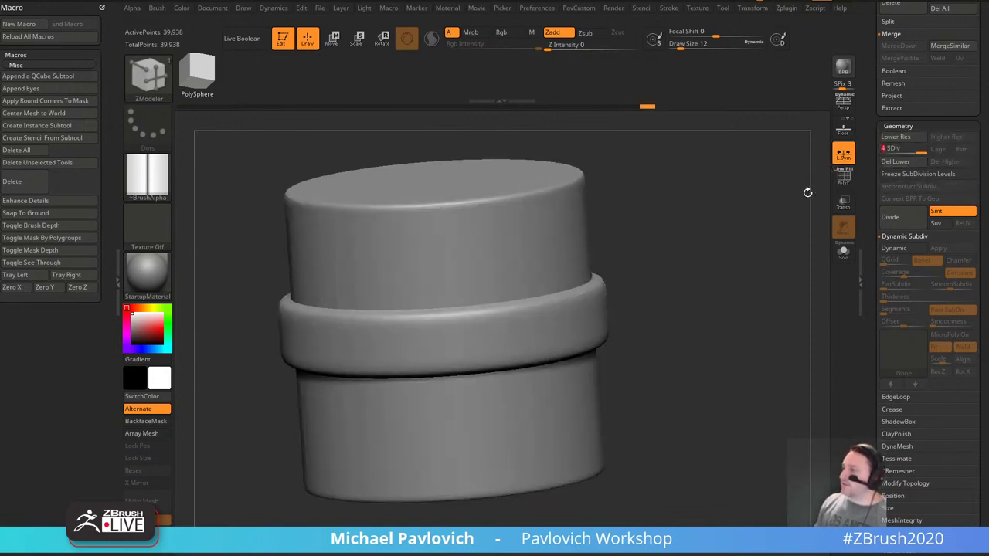
alt+drag(809, 193, 808, 210)
click(842, 180)
drag(901, 150, 887, 152)
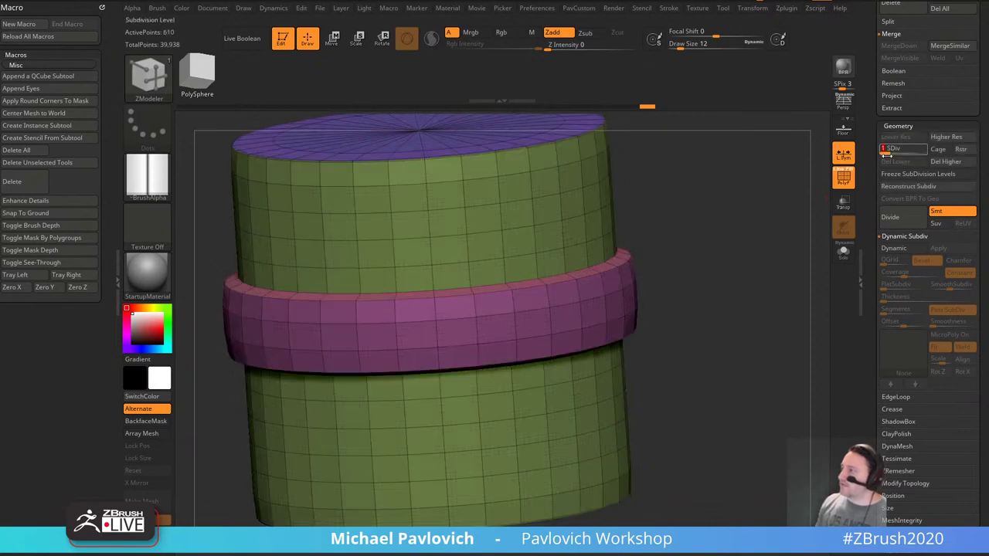
click(896, 152)
alt+drag(796, 186, 735, 239)
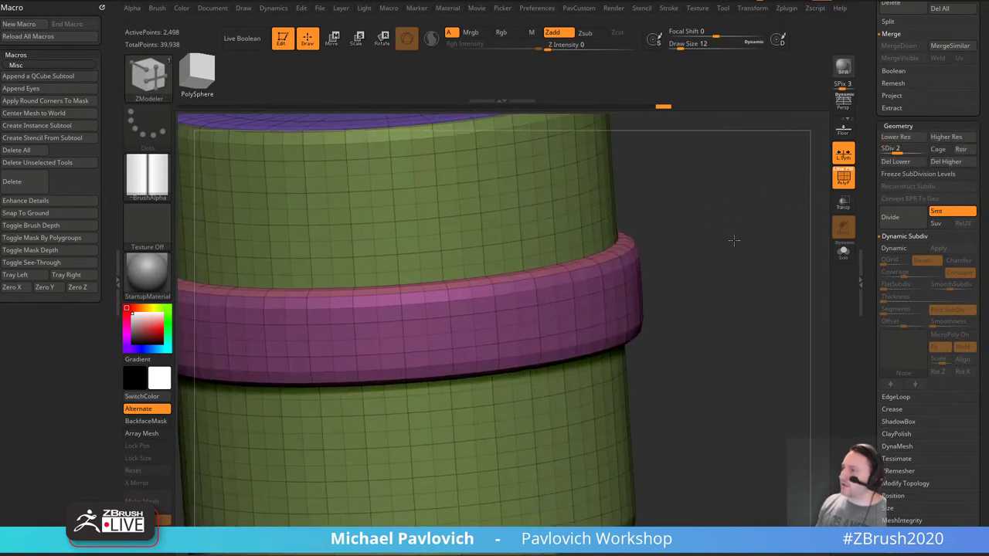
Polygroup a small patch above the band at subdivision level 2, try a QMesh action on it, and undo the patch.
click(521, 223)
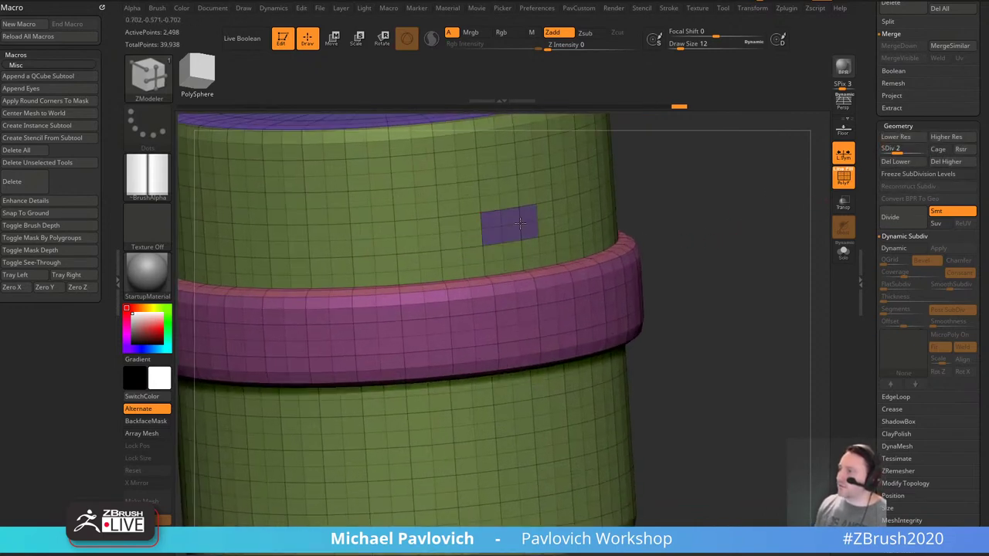
click(508, 230)
key(space)
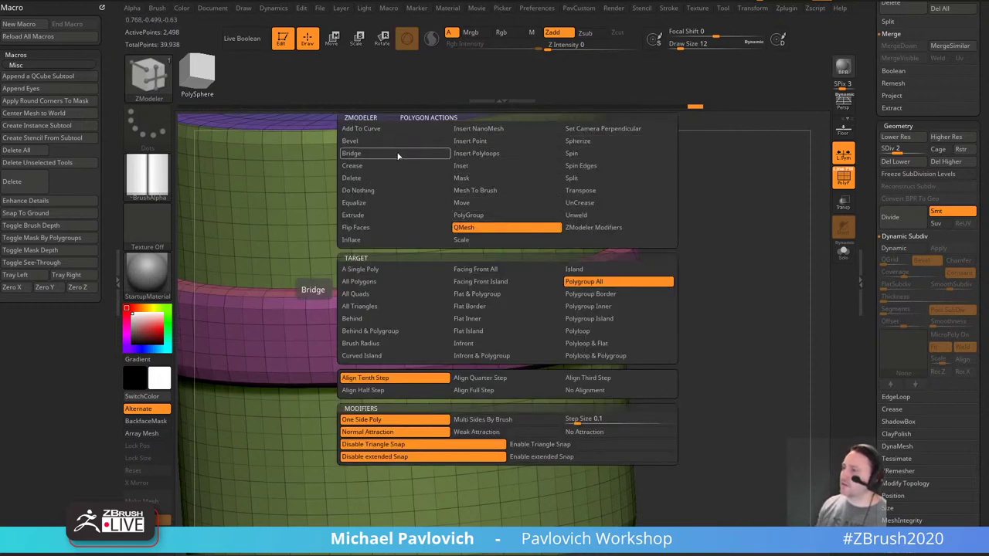
right_drag(508, 234, 592, 221)
click(506, 228)
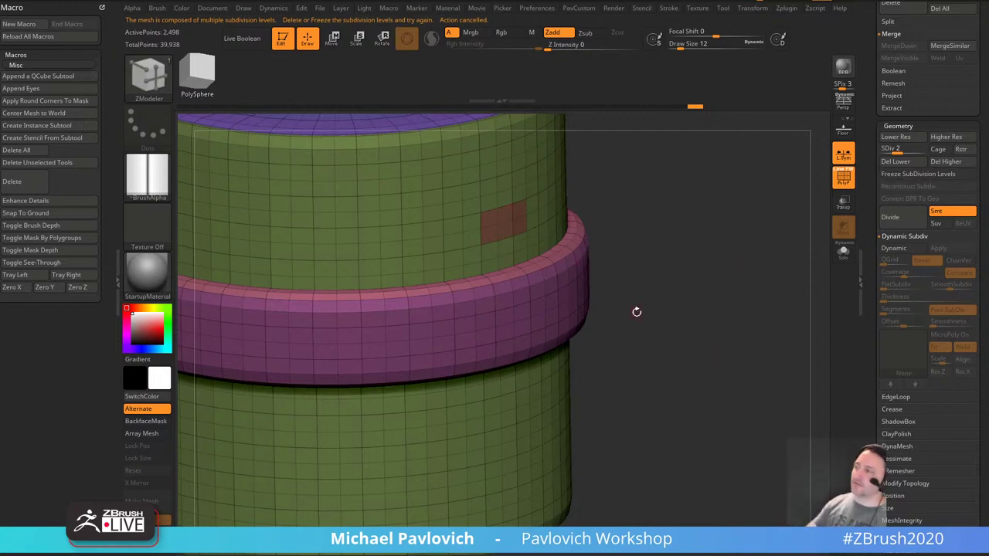
drag(762, 186, 757, 199)
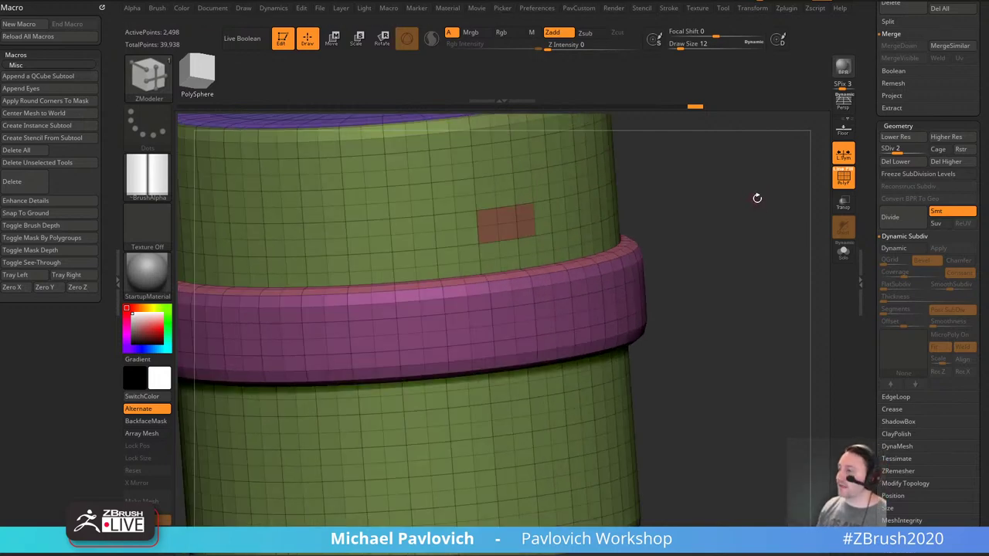
key(ctrl)
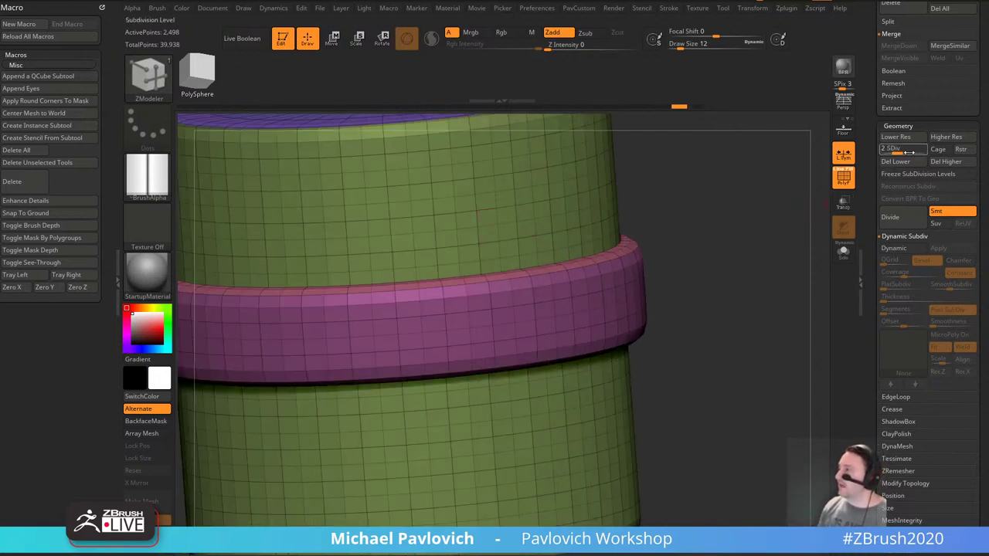
Freeze the subdivision levels and extrude two adjacent side polygons above the band outward with QMesh.
click(927, 174)
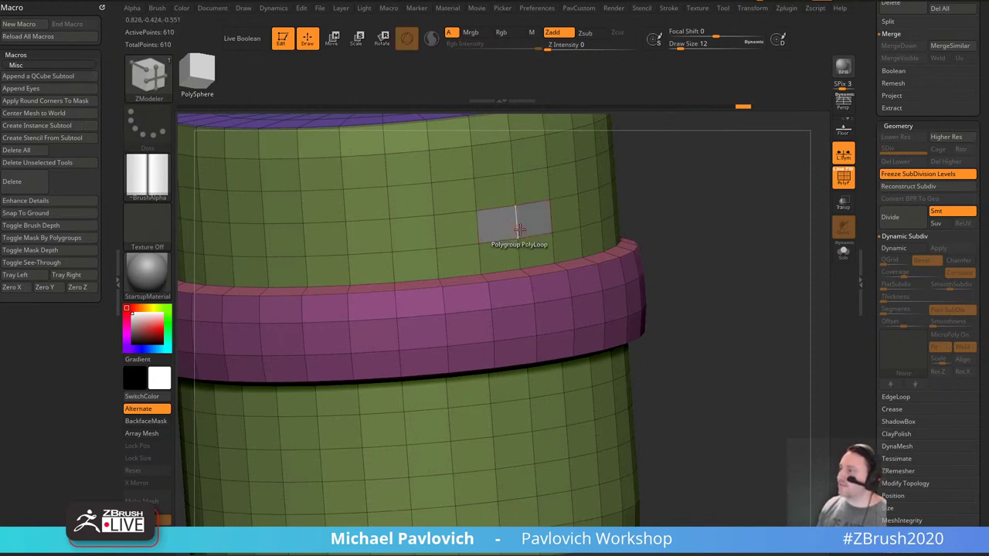
drag(519, 229, 521, 224)
drag(680, 240, 727, 237)
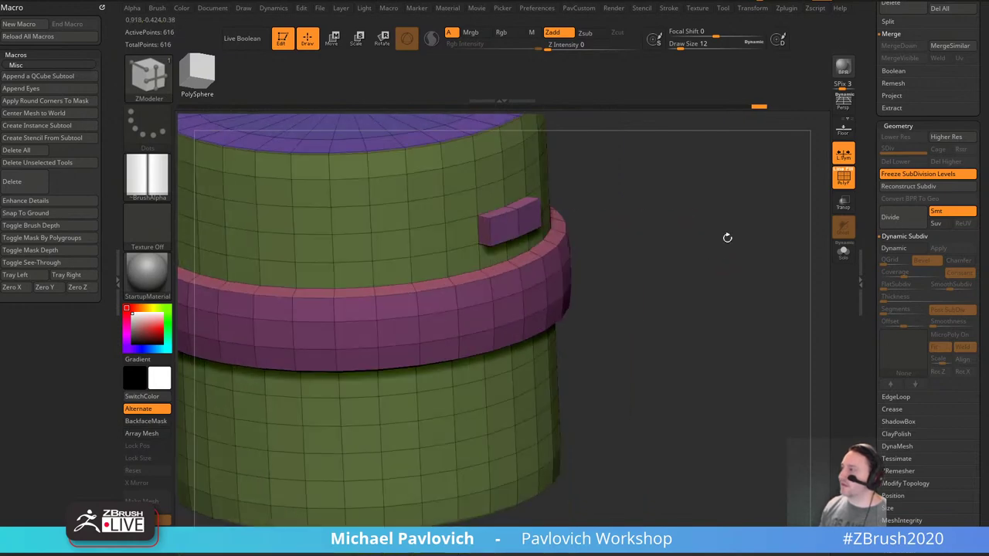
Restore the frozen subdivision levels and hide the polyframe to inspect the smoothed small block above the band.
click(919, 174)
click(844, 178)
drag(795, 235, 753, 245)
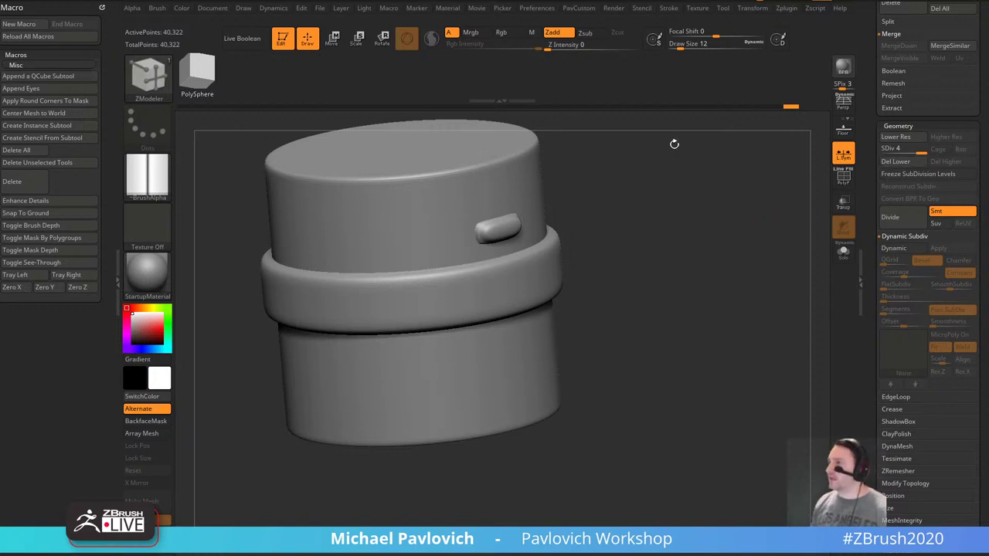
Rewind the undo history to the plain undivided cylinder, show its polyframe, and set Draw Size to 56.
drag(757, 108, 359, 112)
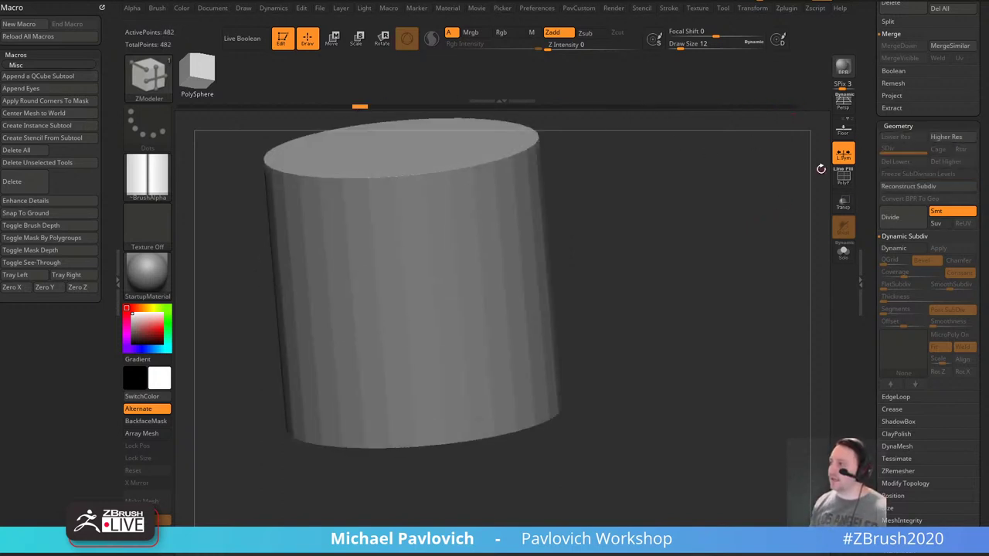
click(844, 177)
mouse_move(721, 194)
mouse_down()
mouse_move(726, 219)
mouse_move(711, 222)
mouse_up()
key(s)
click(721, 228)
key(s)
click(711, 229)
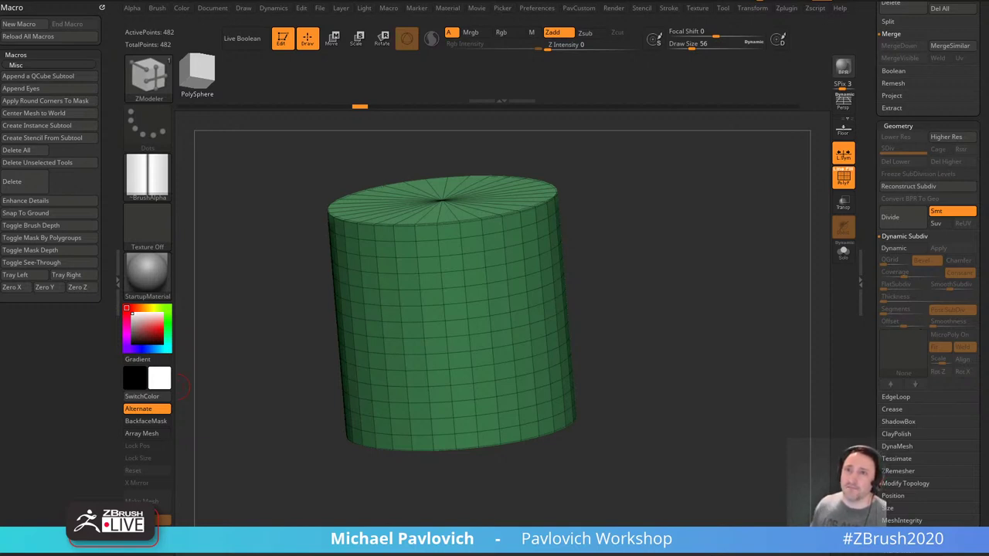
Divide the cylinder up to subdivision level 4, hide the polyframe, and delete the lower subdivision levels.
drag(707, 186, 755, 205)
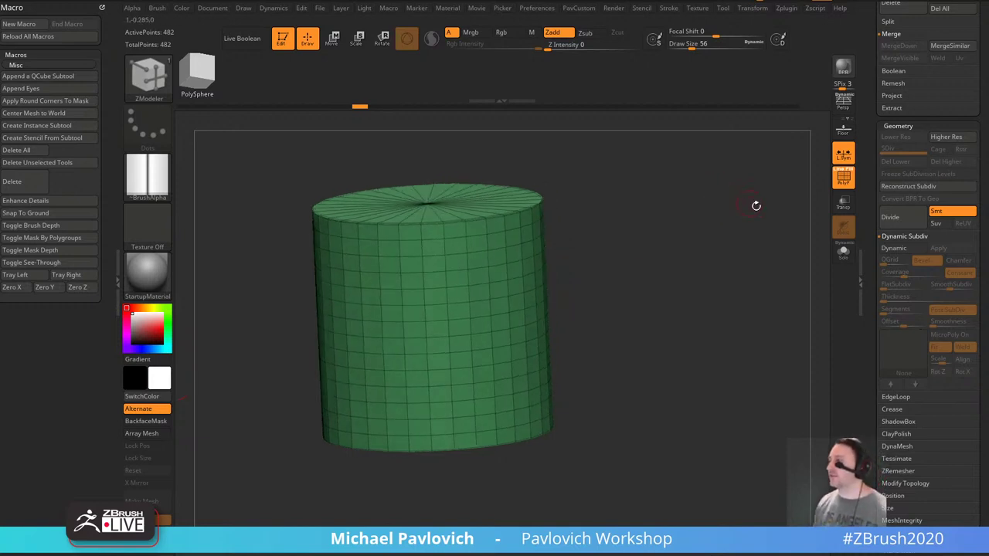
click(897, 219)
click(897, 219)
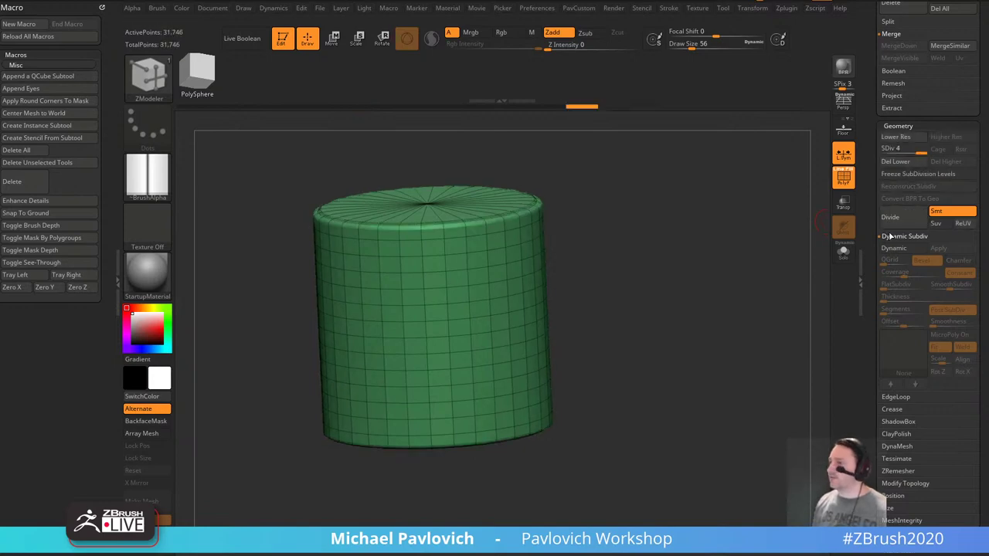
key(shift+f)
click(901, 217)
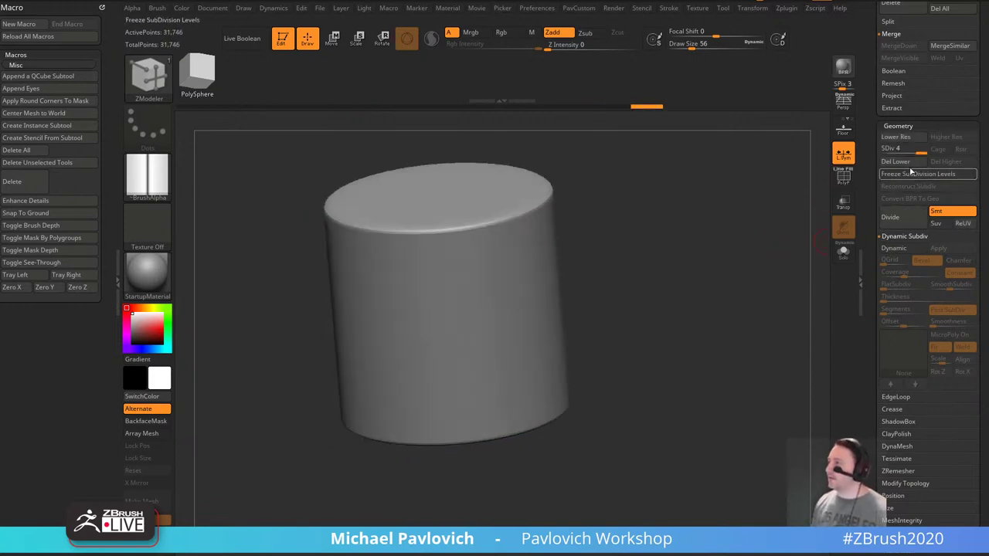
click(903, 163)
With the polyframe on and Draw Size 12, extrude a tiny side patch using QMesh and try to reconstruct a lower subdivision level.
mouse_move(729, 227)
alt+mouse_down()
mouse_move(740, 251)
mouse_move(759, 224)
mouse_move(707, 287)
alt+mouse_up()
click(843, 184)
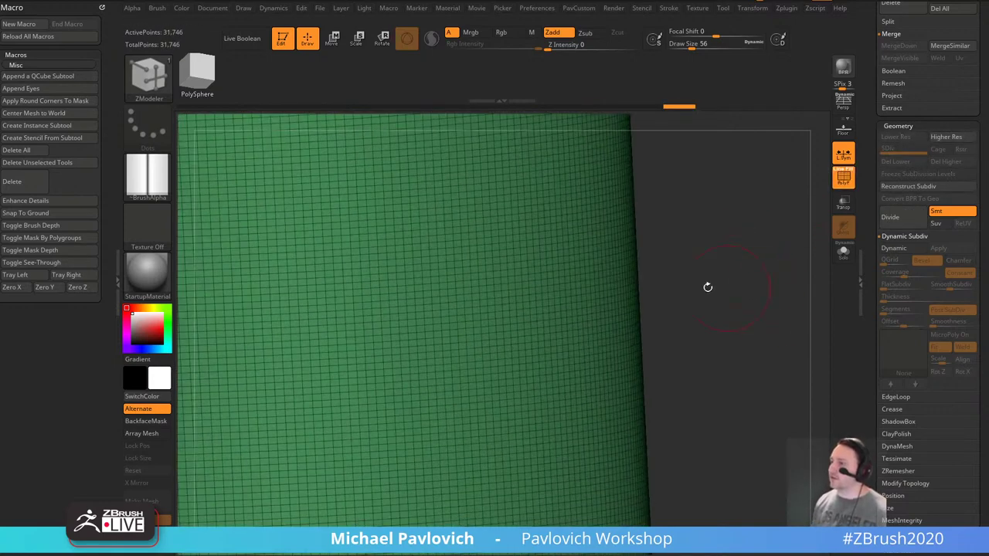
key(s)
click(484, 297)
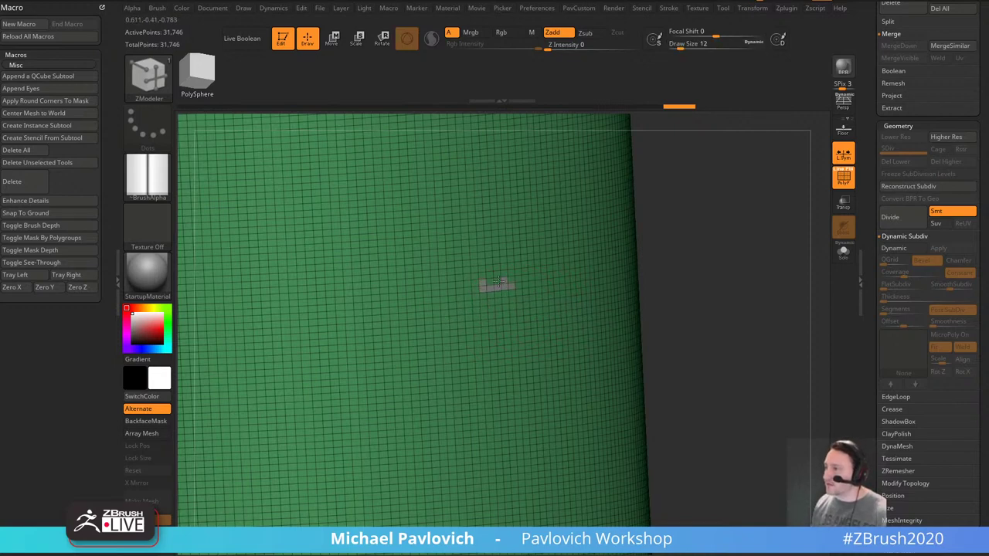
alt+drag(499, 282, 490, 283)
click(492, 284)
drag(670, 236, 755, 194)
key(f)
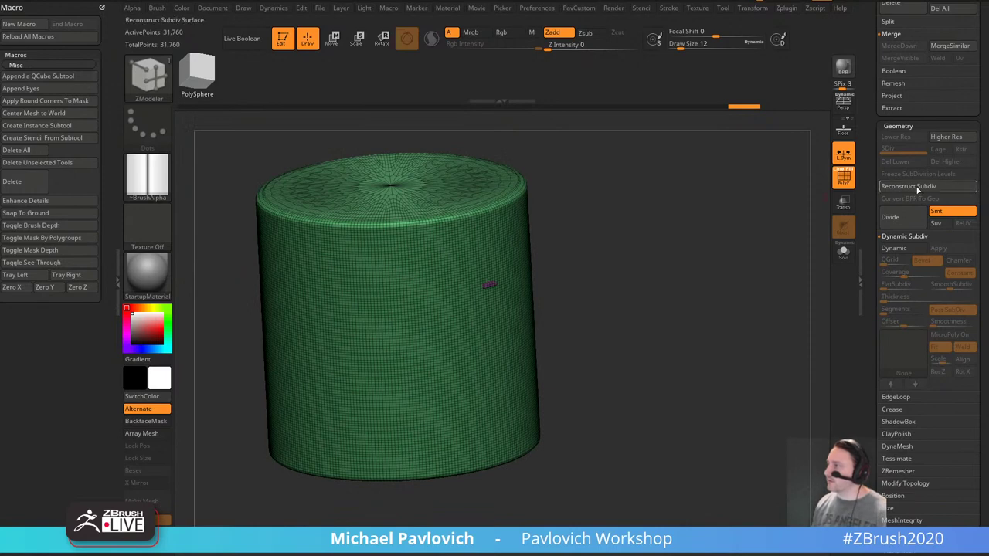
click(918, 188)
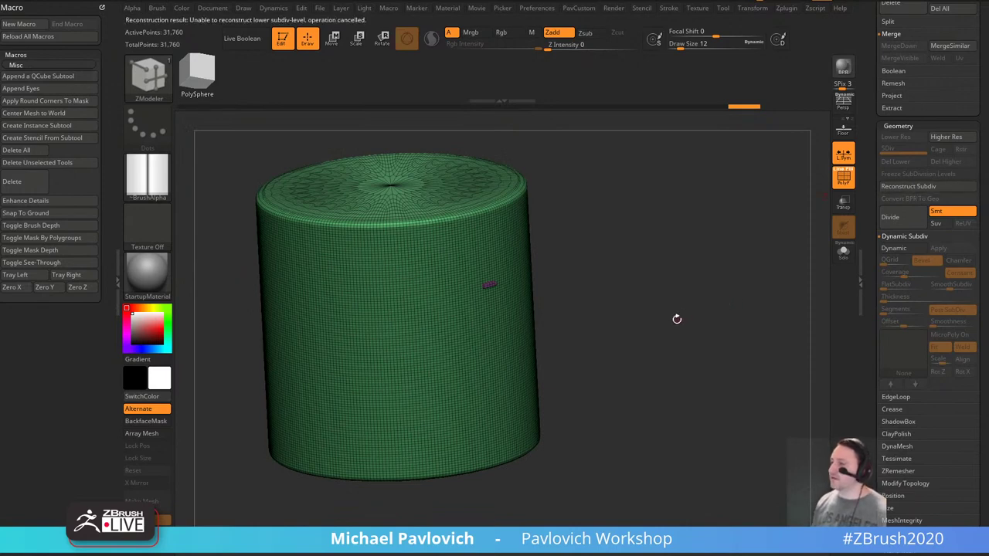
Insert an edge loop through the tiny extruded block at Draw Size 1 and try Reconstruct Subdiv again.
mouse_move(631, 141)
mouse_down()
mouse_move(633, 201)
mouse_move(622, 209)
mouse_move(640, 114)
mouse_move(632, 225)
mouse_move(687, 279)
mouse_move(613, 283)
mouse_move(605, 221)
mouse_move(678, 200)
mouse_move(755, 348)
mouse_move(729, 346)
mouse_move(673, 309)
mouse_move(660, 258)
mouse_up()
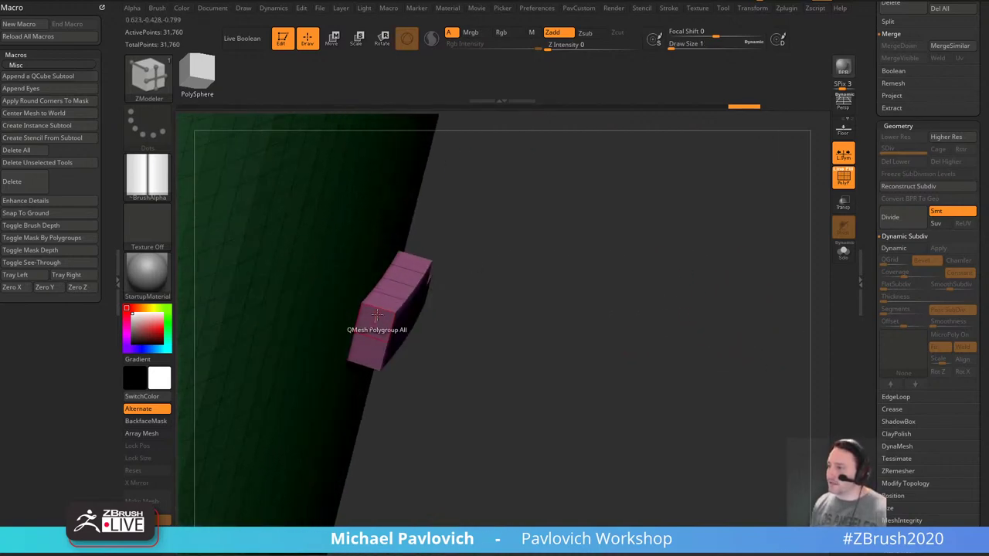
key(space)
click(358, 240)
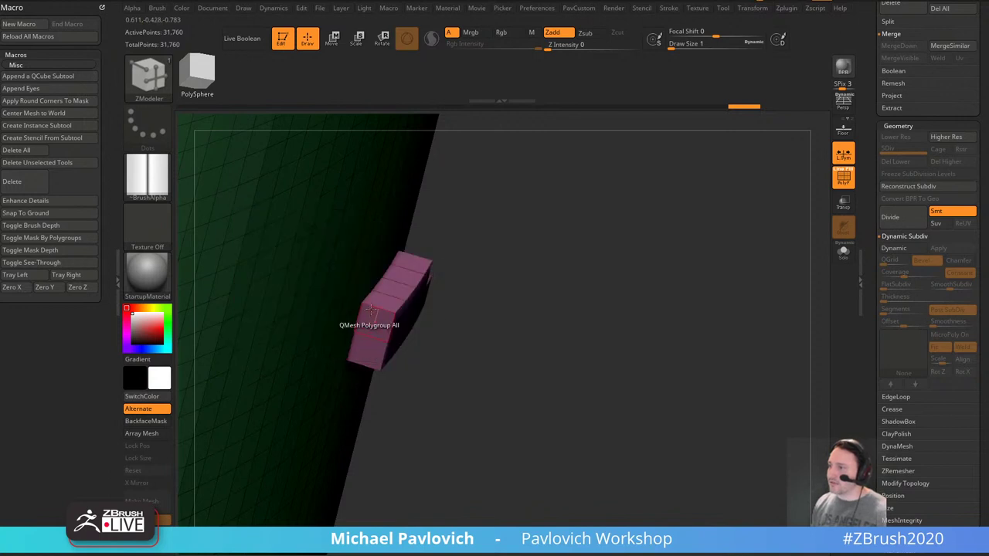
click(371, 309)
click(908, 186)
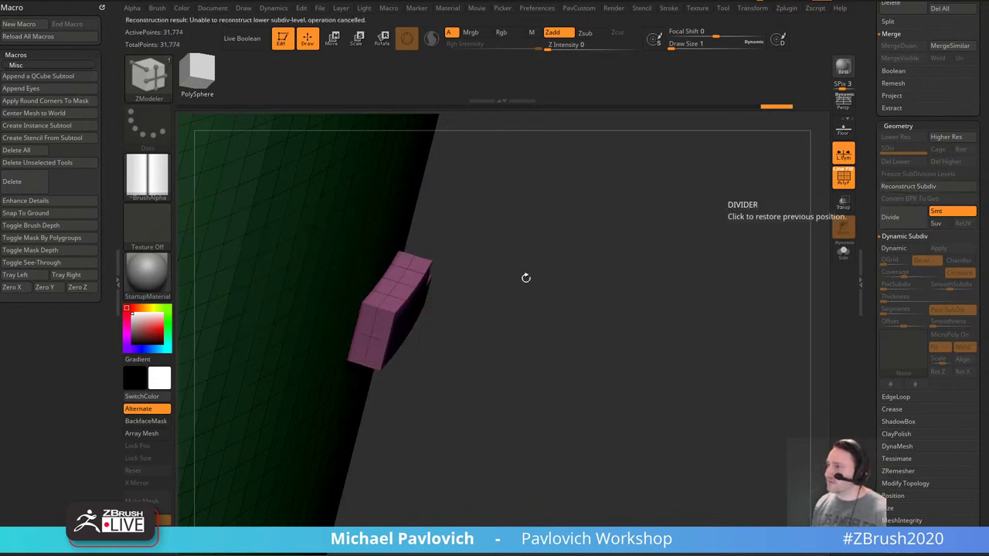
Insert more lengthwise edge loops through the tiny extruded block and compare its density with the whole cylinder.
click(386, 311)
click(371, 307)
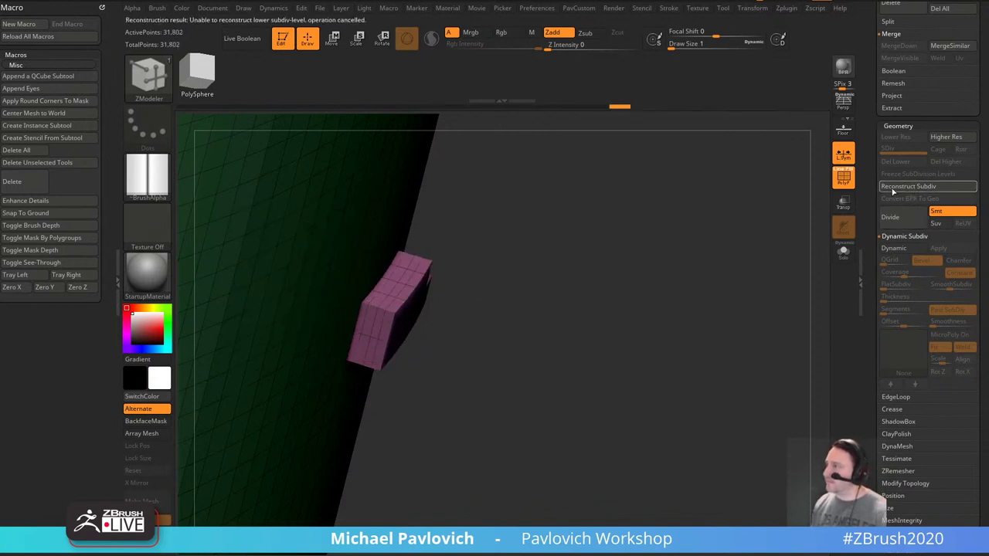
click(382, 309)
click(382, 309)
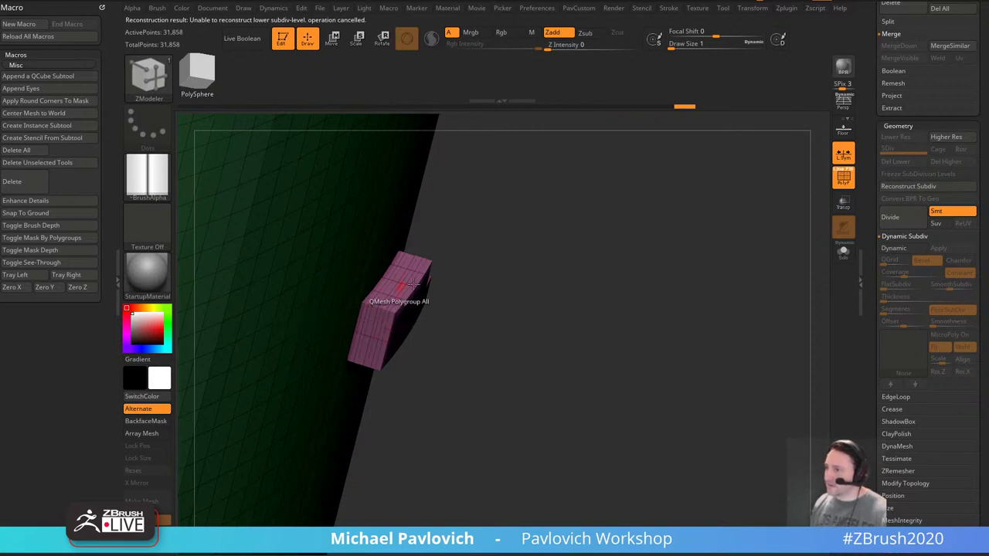
drag(710, 270, 672, 268)
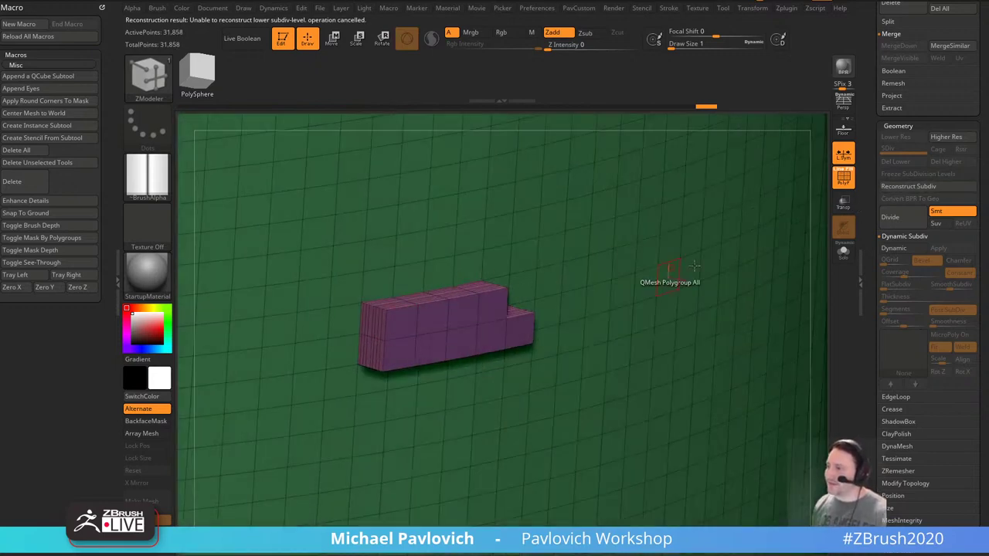
mouse_move(827, 260)
alt+mouse_down()
mouse_move(667, 122)
mouse_move(721, 207)
mouse_move(696, 224)
mouse_move(707, 227)
mouse_move(668, 241)
alt+mouse_up()
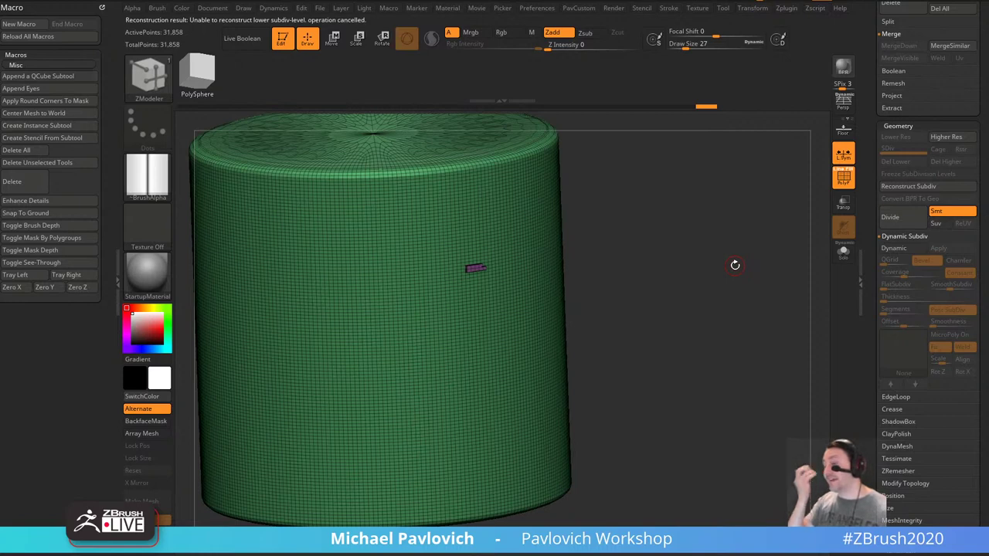
Undo the edge loops, the extruded patch and the lower-level deletion, restoring the cylinder's subdivision levels, and set Draw Size to 39.
drag(727, 196, 714, 165)
key(ctrl+z)
key(ctrl+z)
key(ctrl+z)
key(ctrl+z)
key(ctrl+z)
key(ctrl+z)
key(ctrl+z)
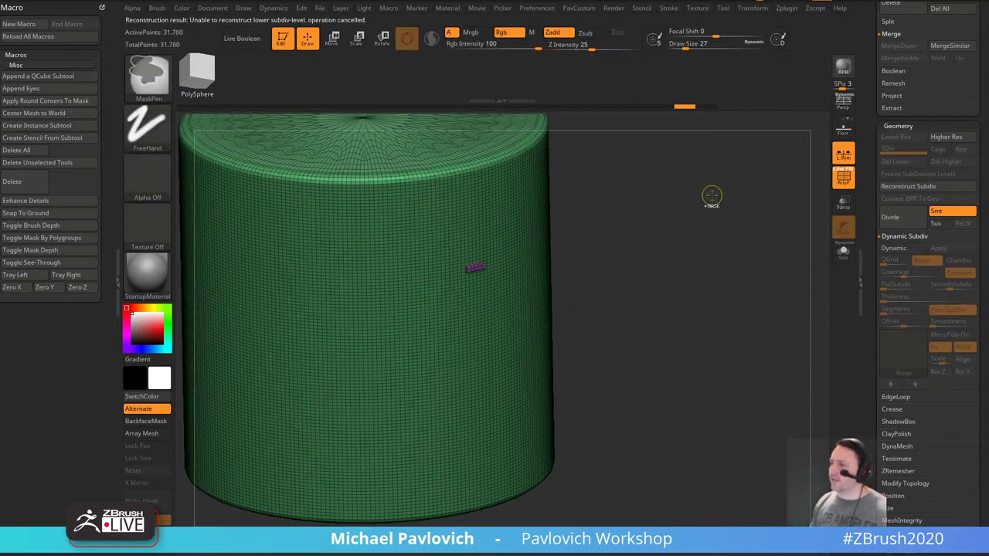
key(ctrl+z)
key(ctrl+z)
mouse_move(711, 210)
alt+mouse_down()
mouse_move(711, 232)
mouse_move(699, 234)
alt+mouse_up()
key(s)
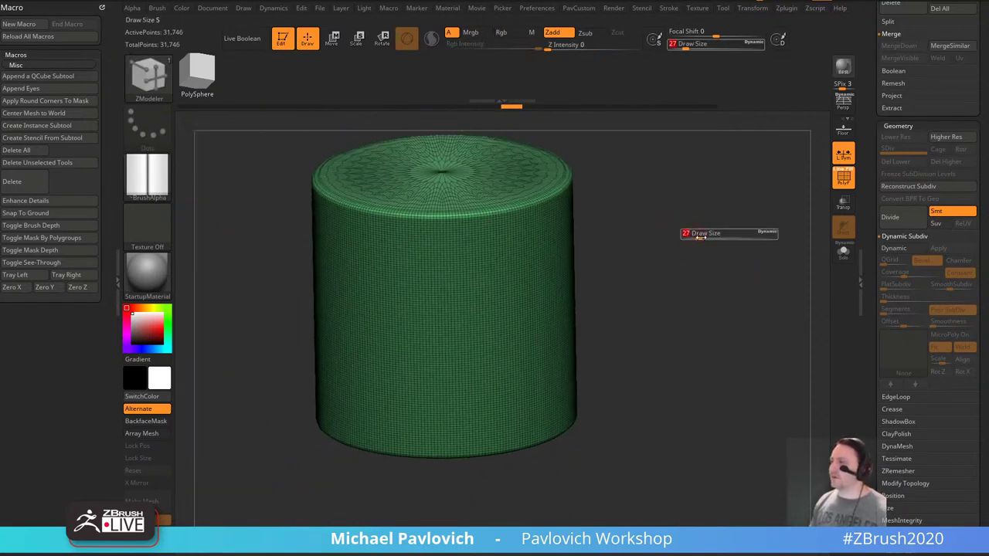
key(ctrl+z)
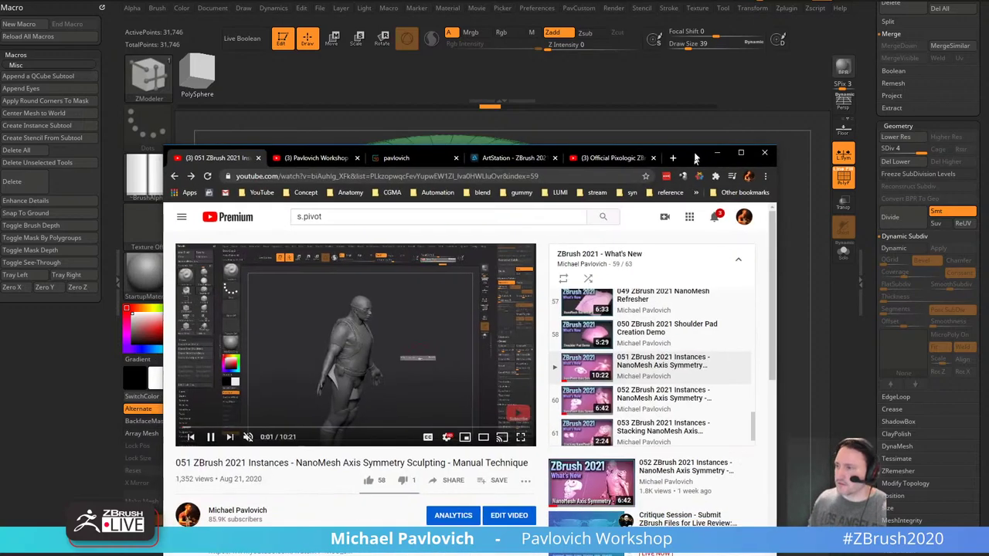
In the browser, leave the current YouTube video and open the full Created playlists listing of the bookmarked channel.
drag(698, 158, 666, 33)
click(143, 51)
click(144, 48)
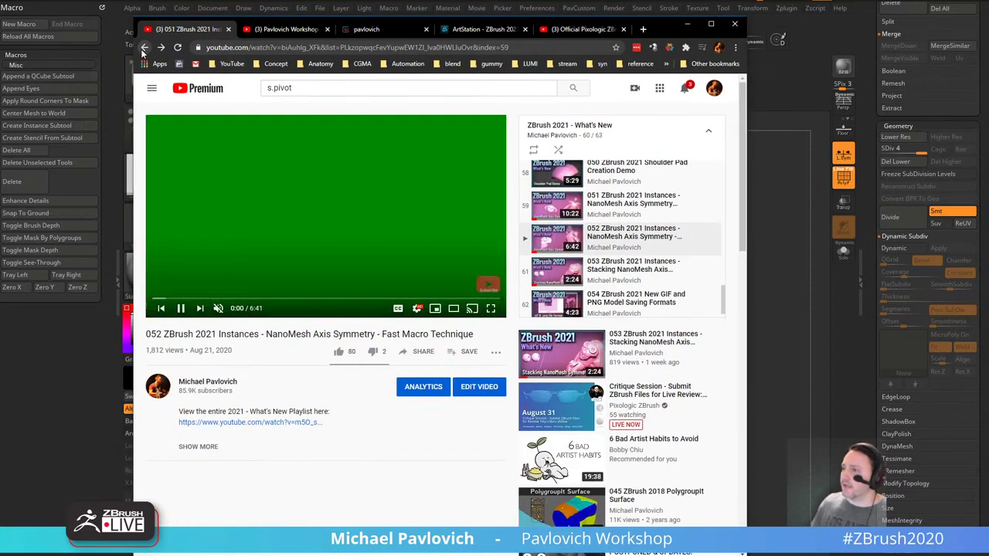
click(144, 48)
click(143, 48)
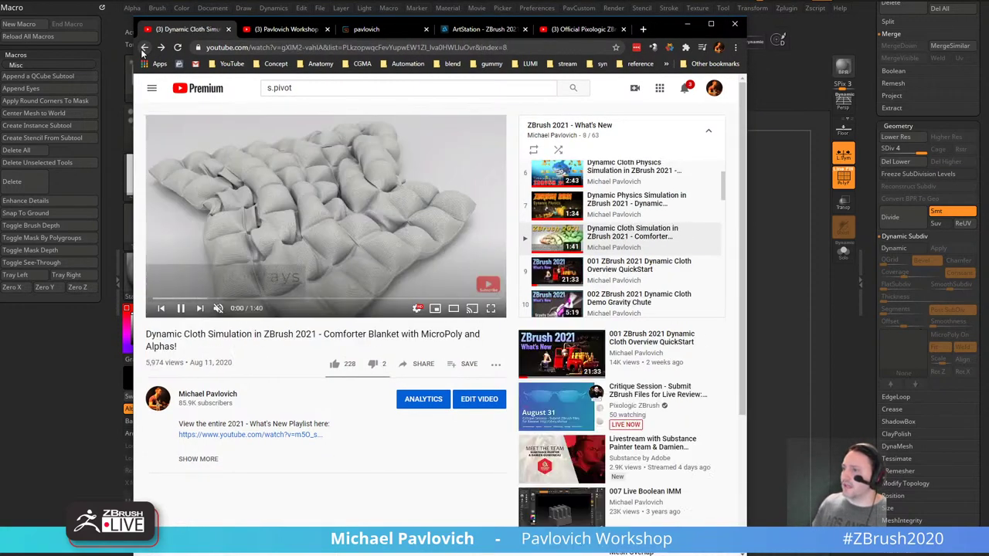
click(144, 47)
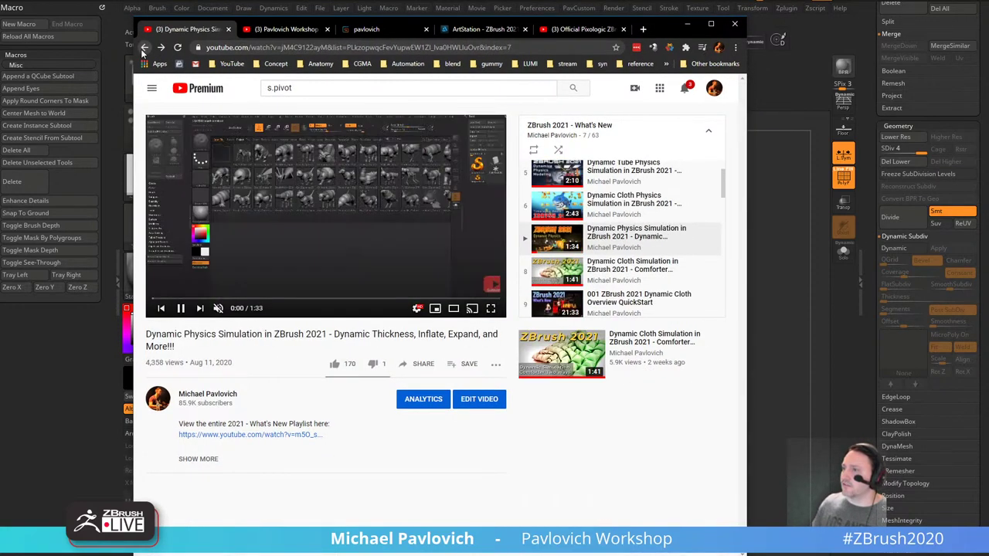
click(230, 63)
click(234, 115)
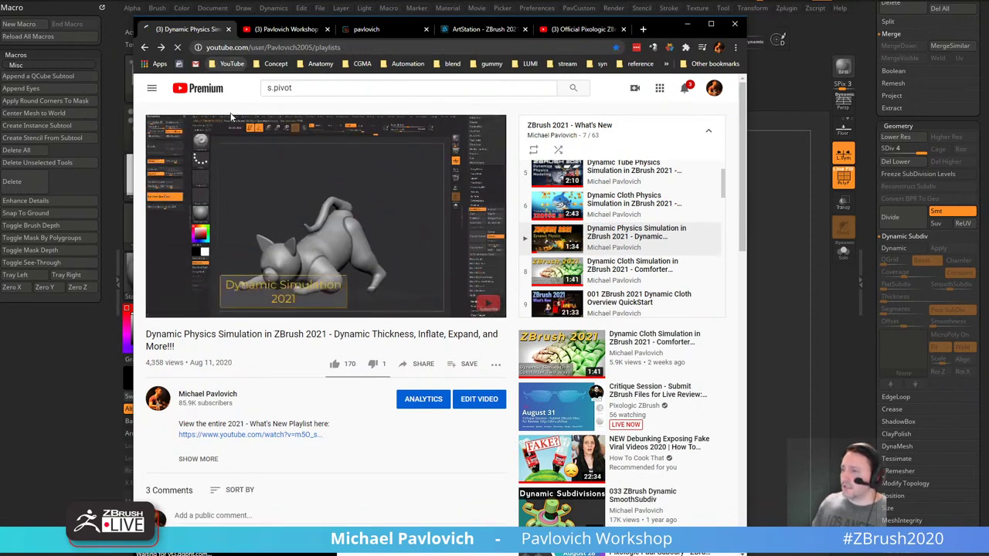
scroll(353, 468, down, 2)
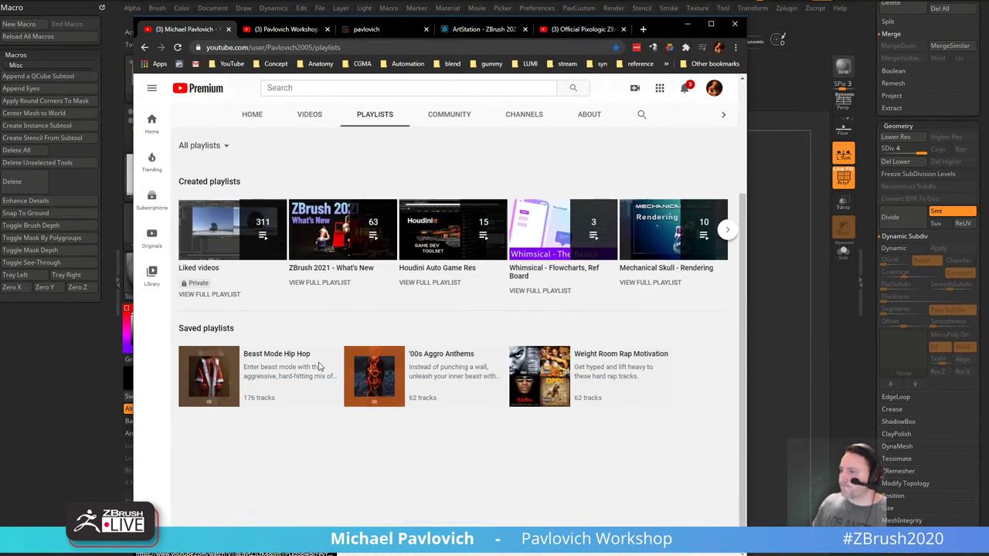
click(208, 182)
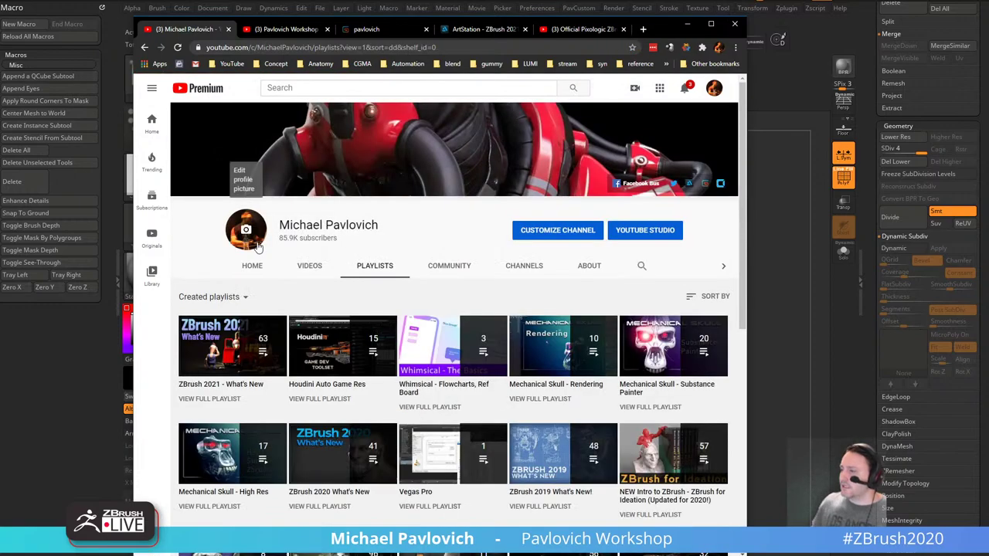
Look through the created playlists, open the full Livestream Full Episodes playlist, and browse down to its earliest episodes.
scroll(263, 250, down, 6)
scroll(511, 347, down, 4)
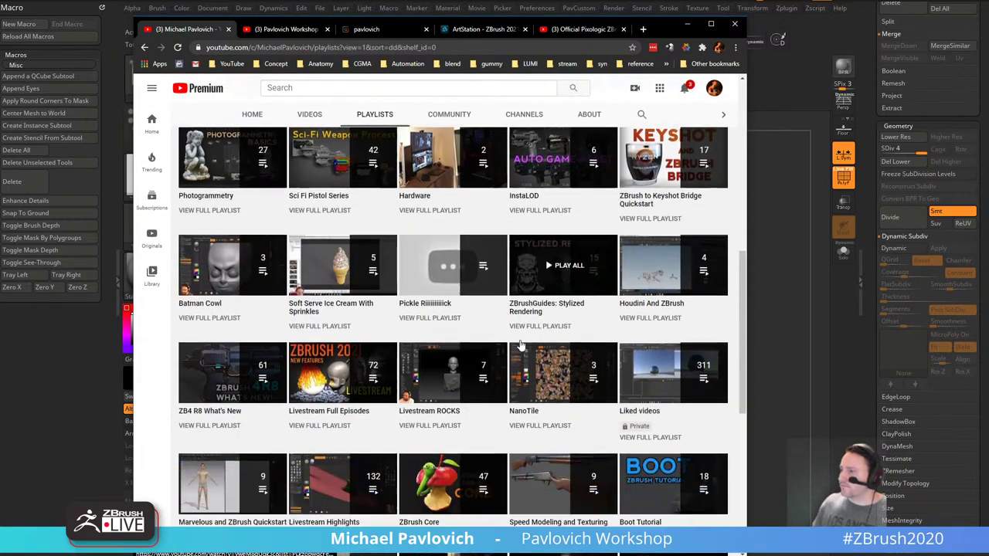
scroll(512, 347, down, 2)
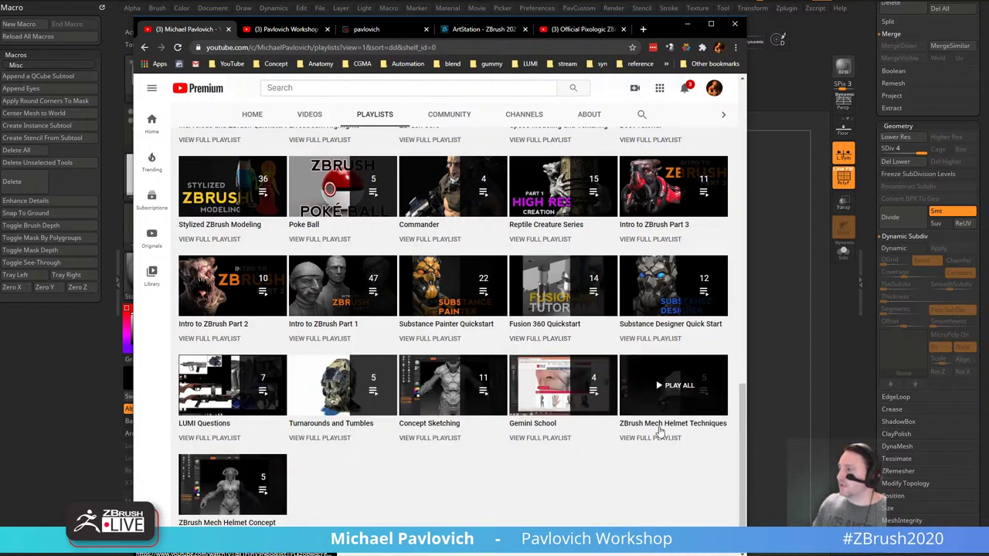
scroll(572, 371, up, 2)
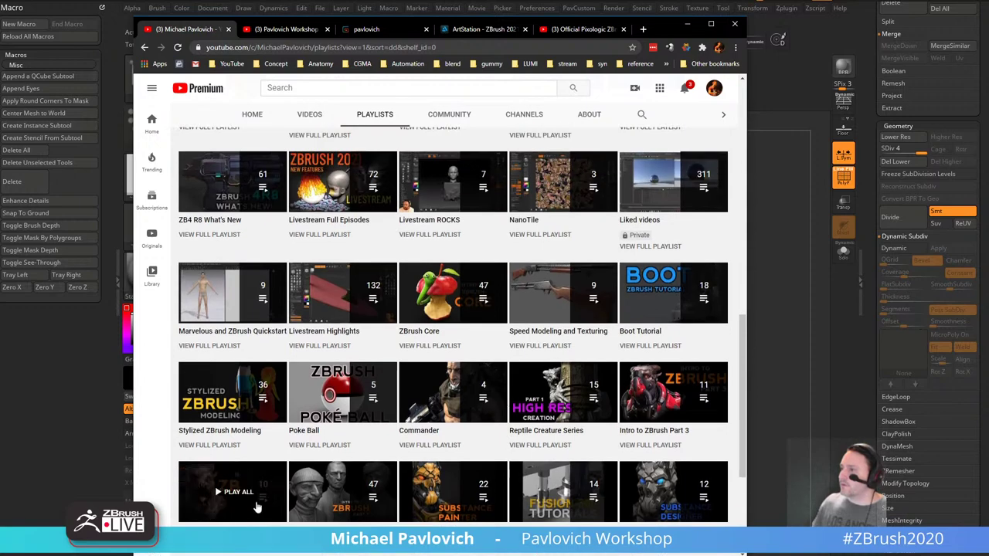
scroll(346, 483, up, 3)
scroll(346, 483, up, 7)
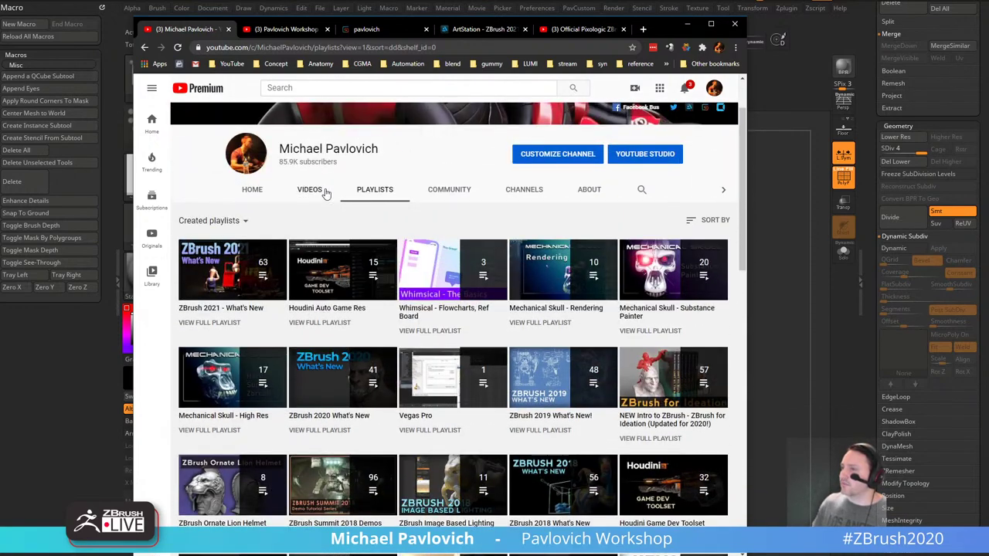
scroll(325, 340, down, 5)
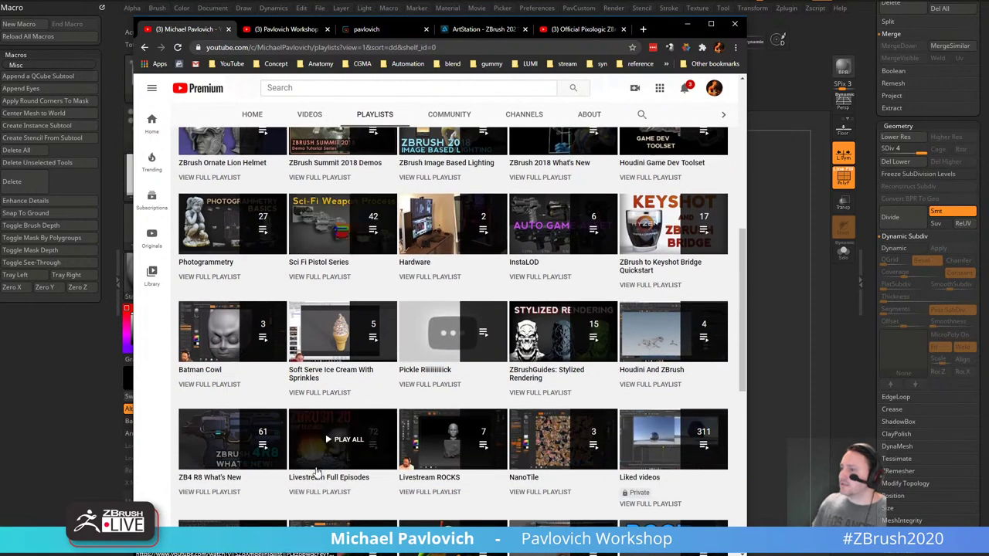
click(314, 494)
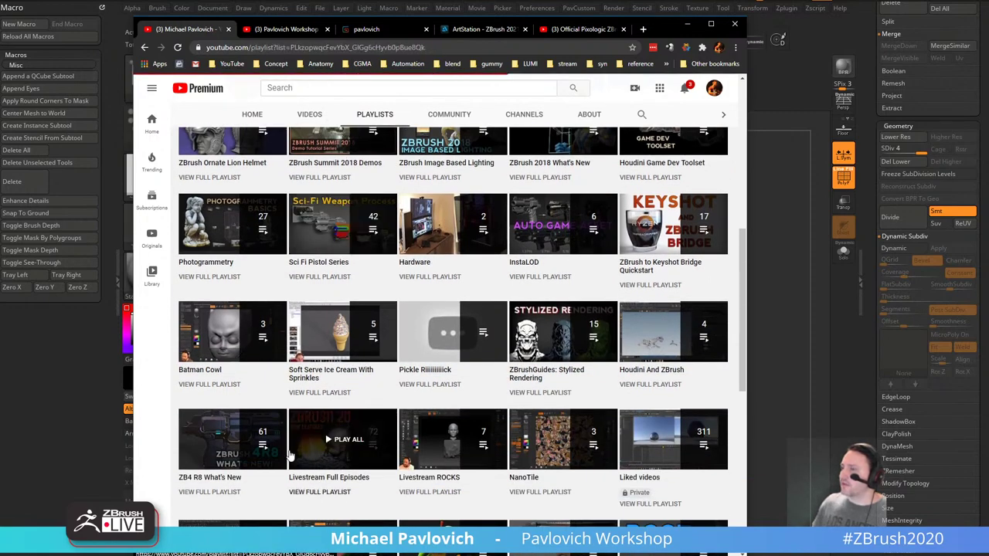
scroll(537, 282, down, 15)
scroll(536, 286, down, 15)
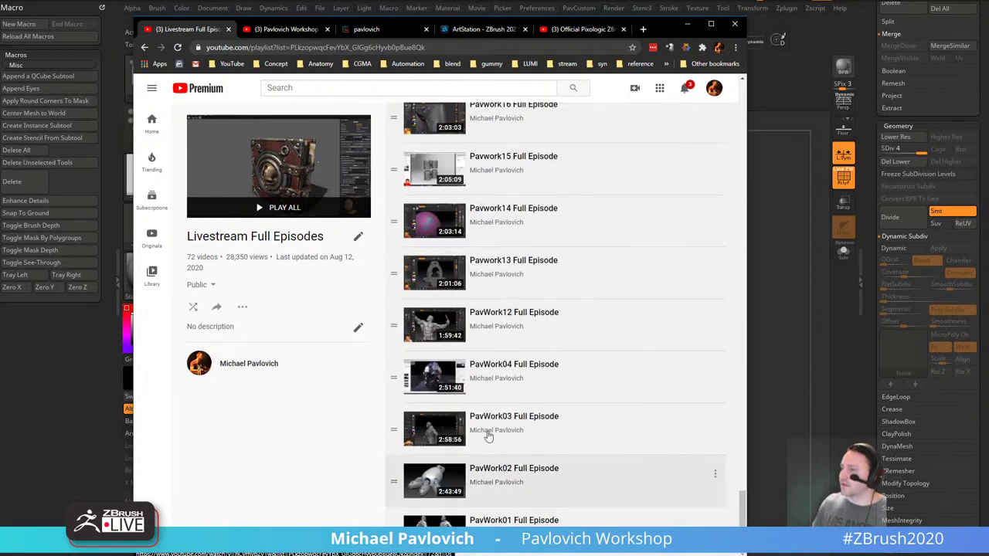
View the Pixologic ZBrush channel, open the bookmarked Pavlovich Workshop playlist, and browse its past broadcasts.
click(585, 30)
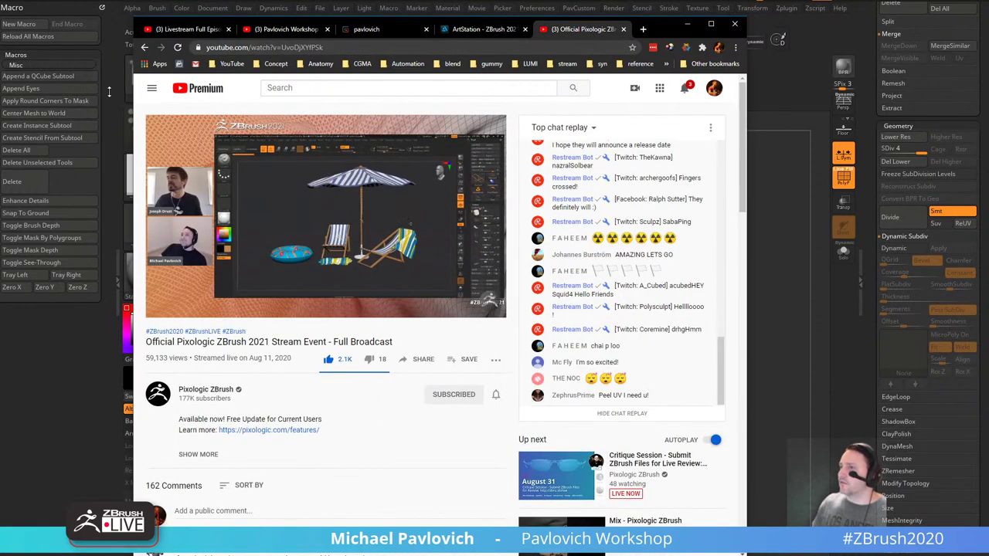
click(146, 47)
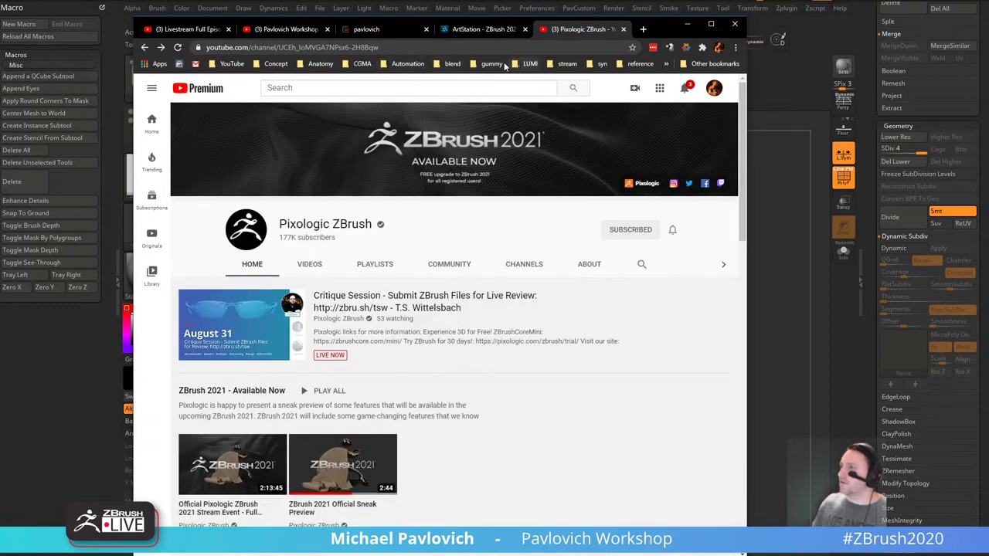
click(566, 63)
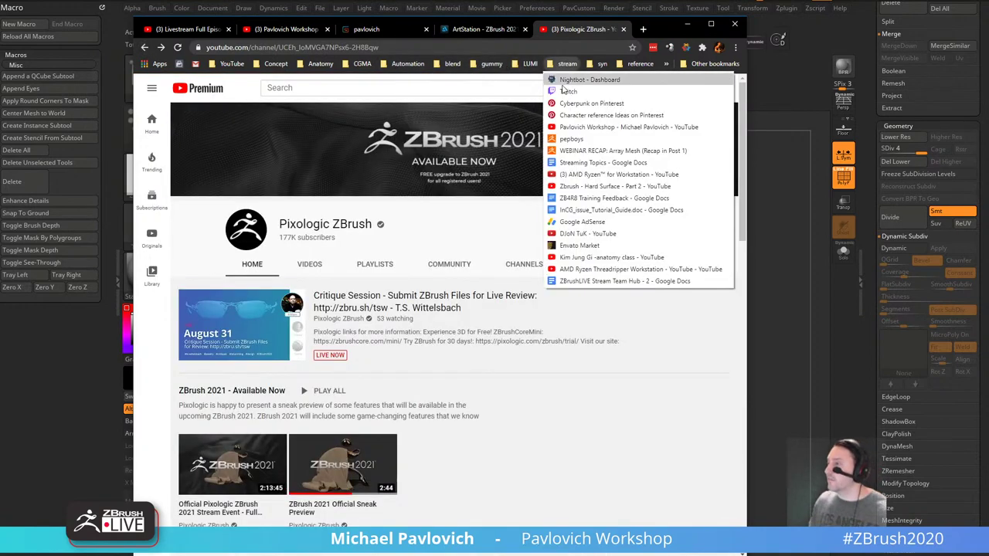
click(595, 121)
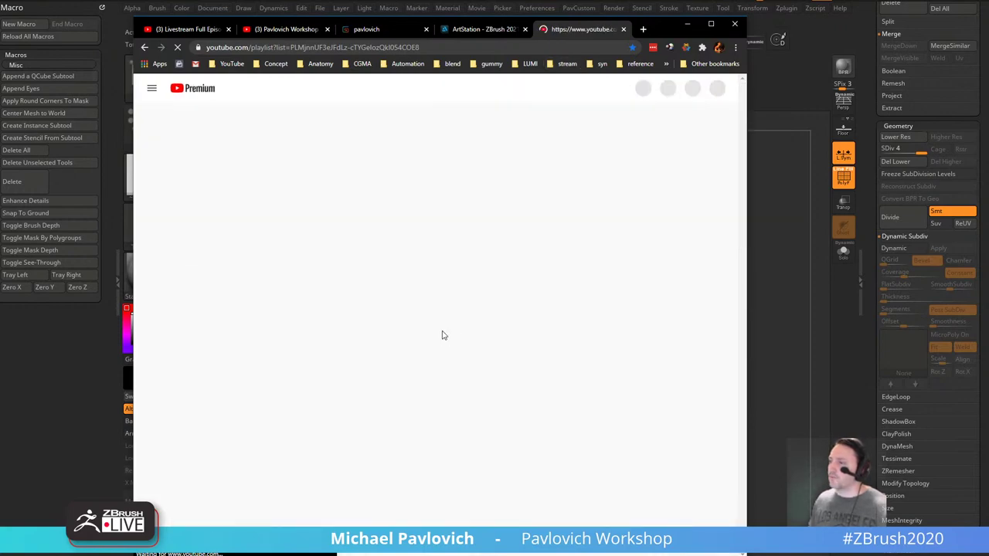
scroll(510, 328, down, 5)
scroll(502, 348, down, 20)
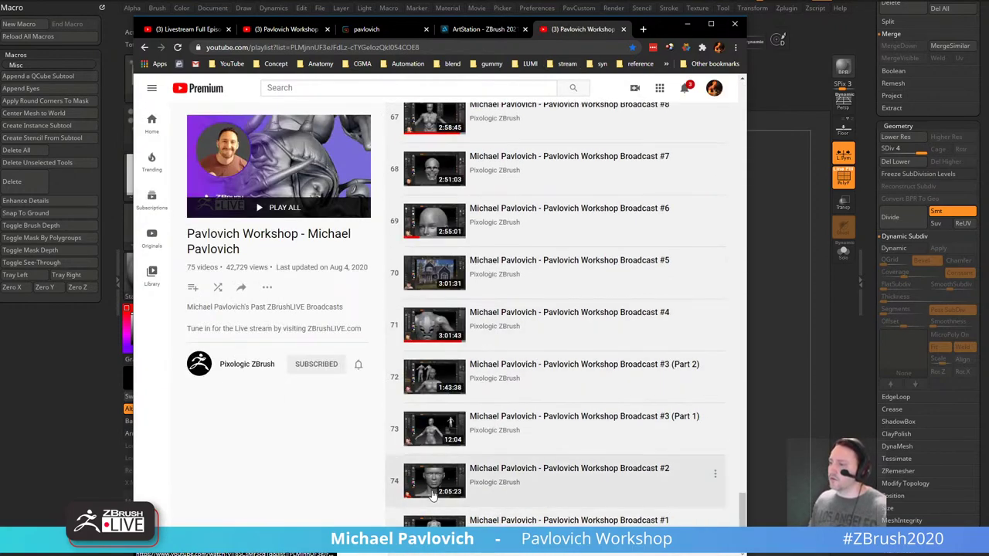
scroll(431, 323, up, 7)
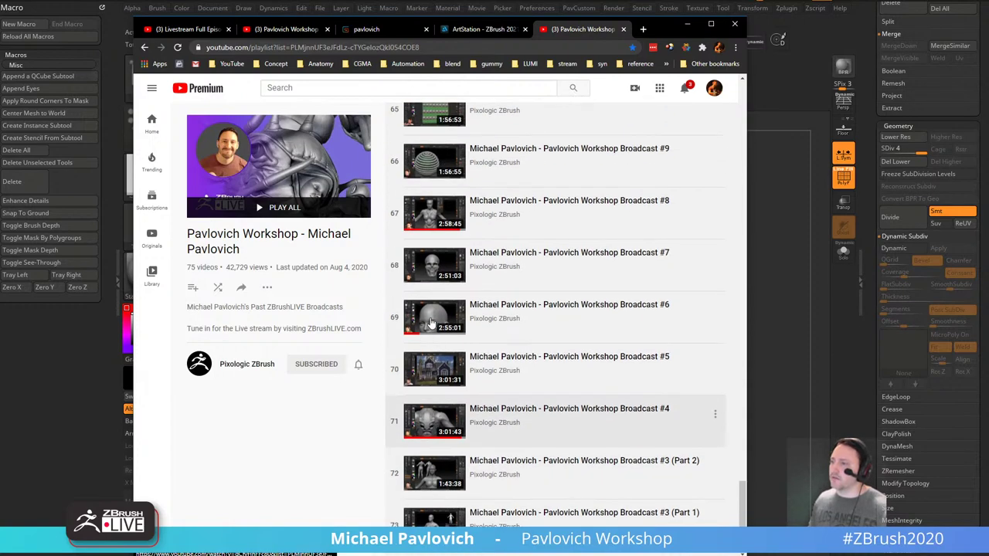
scroll(431, 323, up, 14)
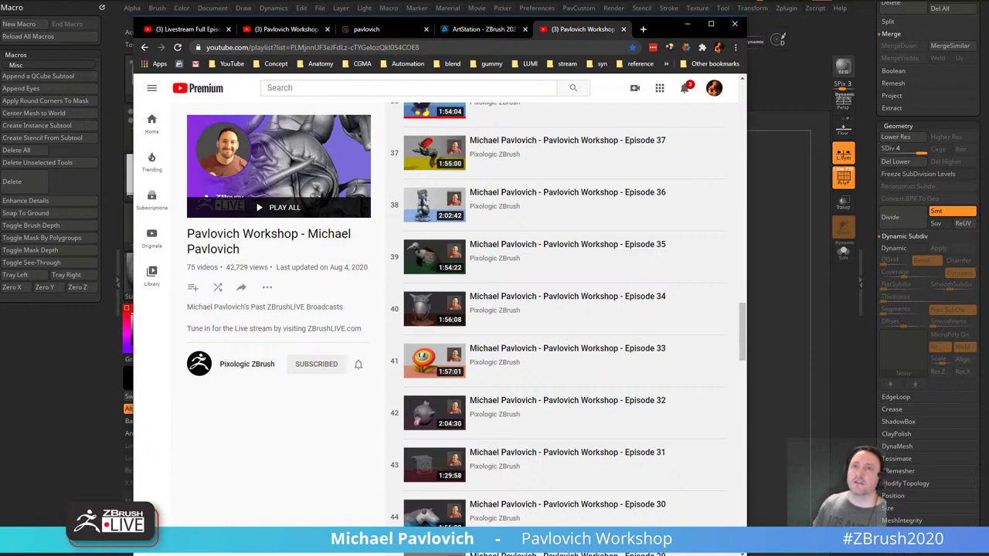
Switch back to ZBrush and shift the cylinder to an X Position of 0.10663 in the Geometry position settings.
drag(662, 30, 765, 554)
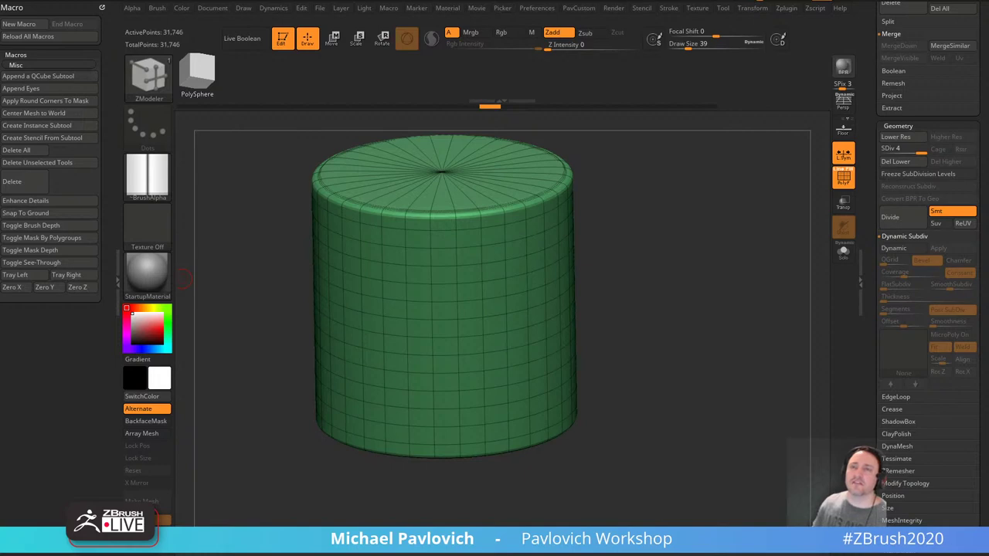
drag(869, 289, 870, 195)
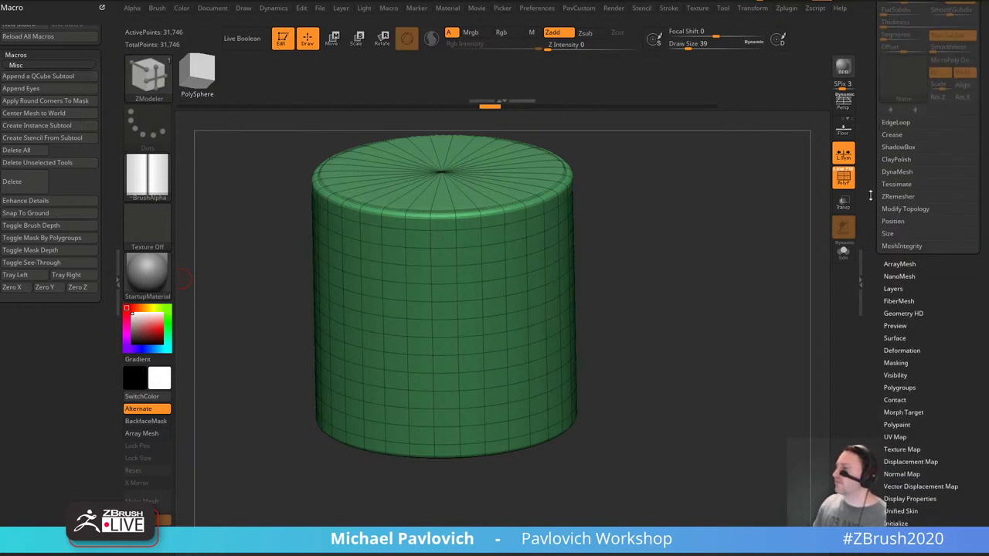
click(888, 221)
click(934, 236)
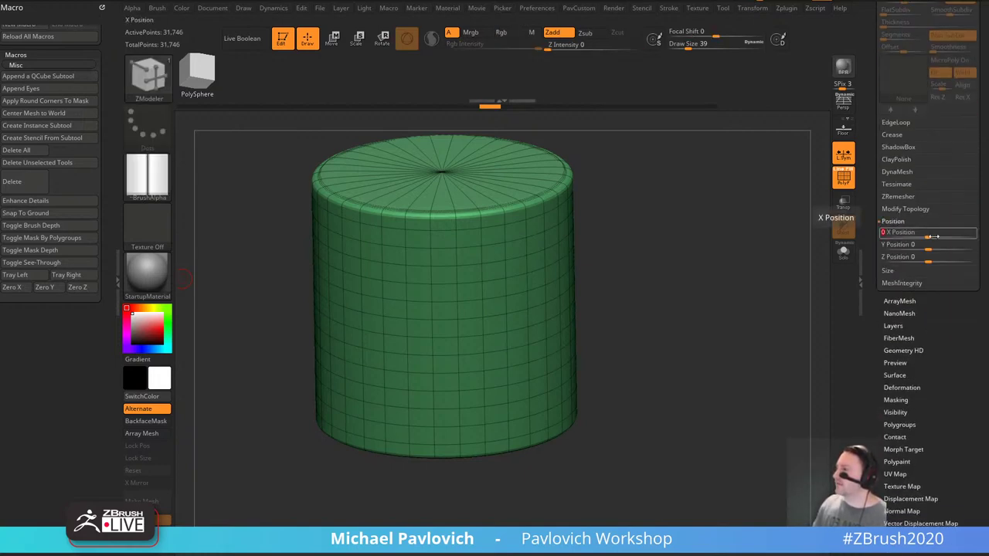
drag(659, 240, 647, 235)
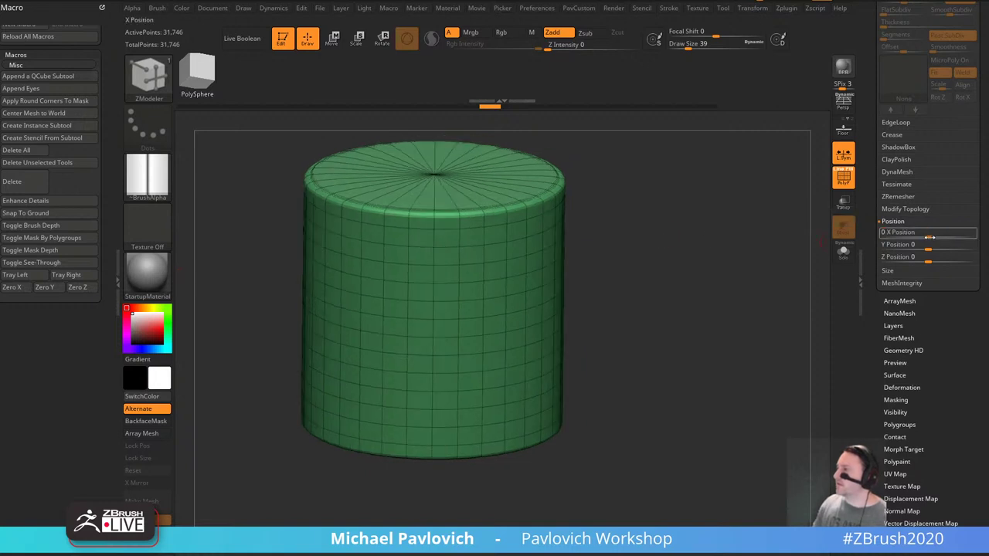
drag(928, 235, 941, 235)
drag(738, 256, 673, 300)
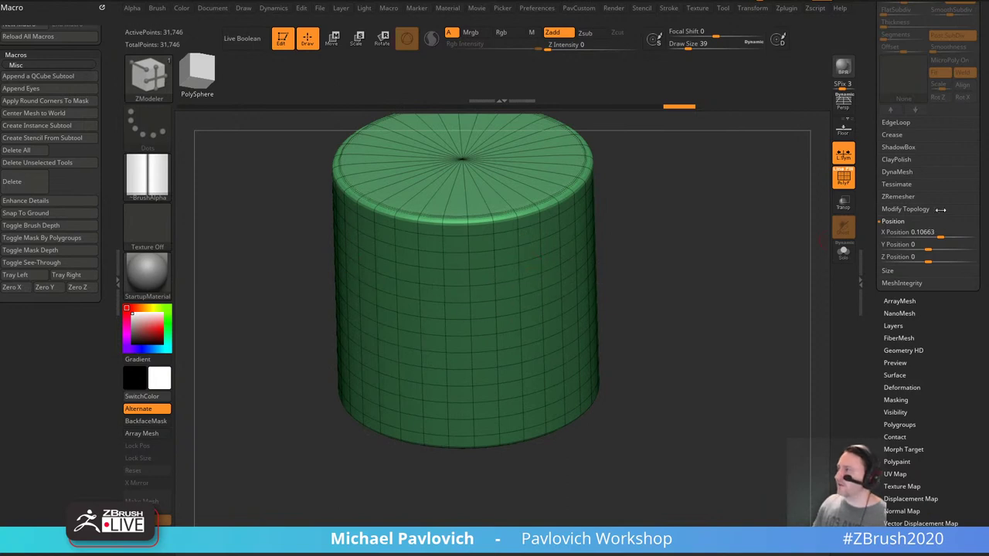
Set the cylinder's X Position back to 0 and check it from other angles.
drag(941, 236, 938, 237)
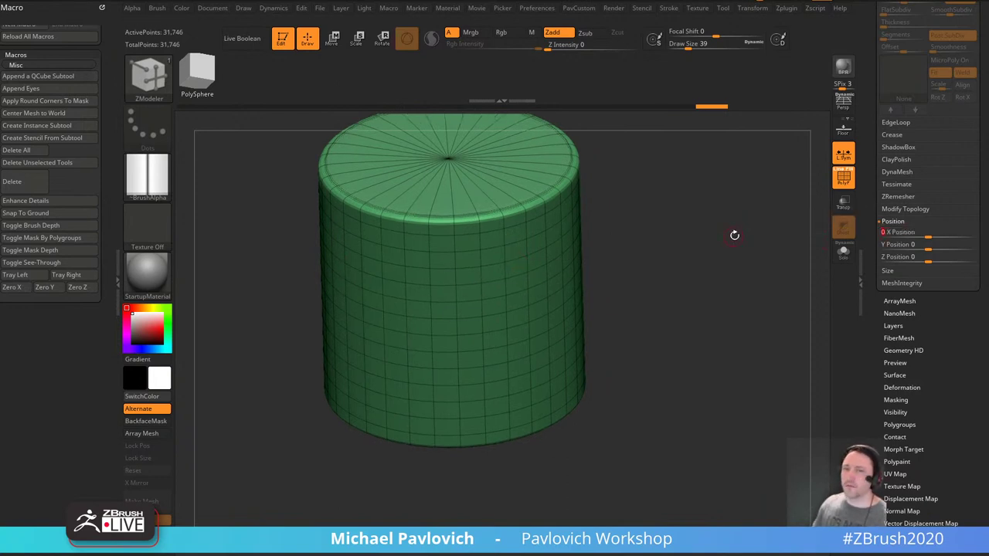
drag(735, 235, 185, 157)
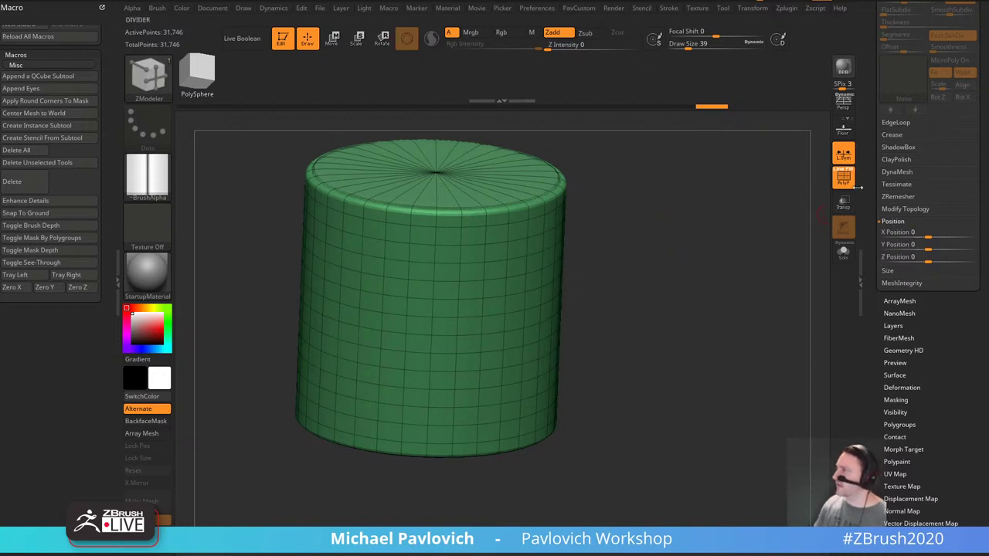
right_drag(562, 287, 643, 254)
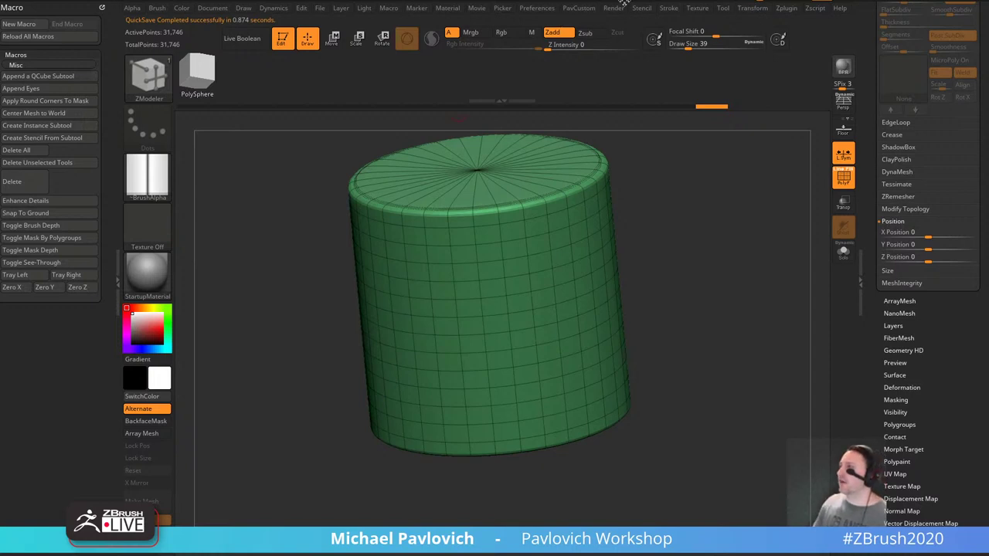
Look over the tablet preferences, including the sensitivity values and the Tablet Driver API option.
click(537, 8)
key(shift)
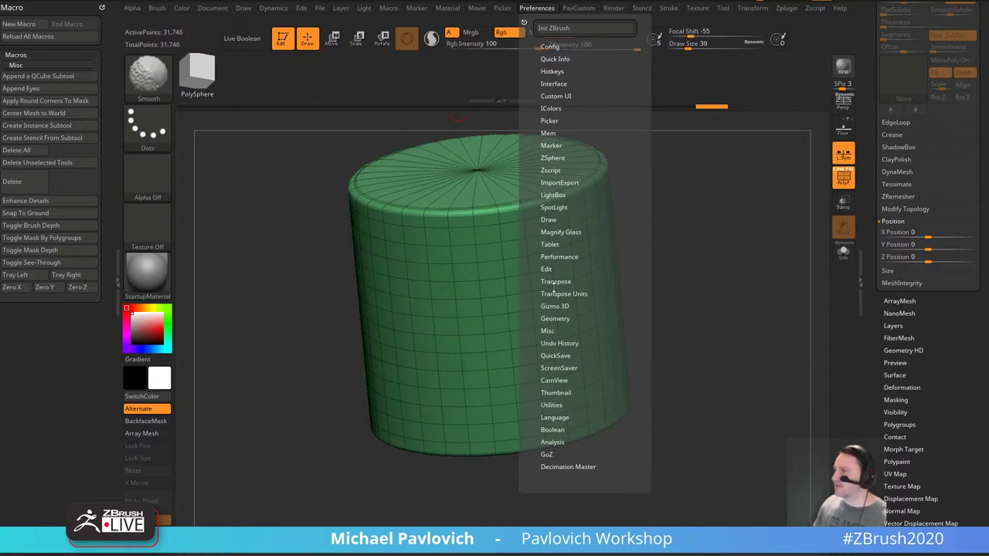
click(549, 245)
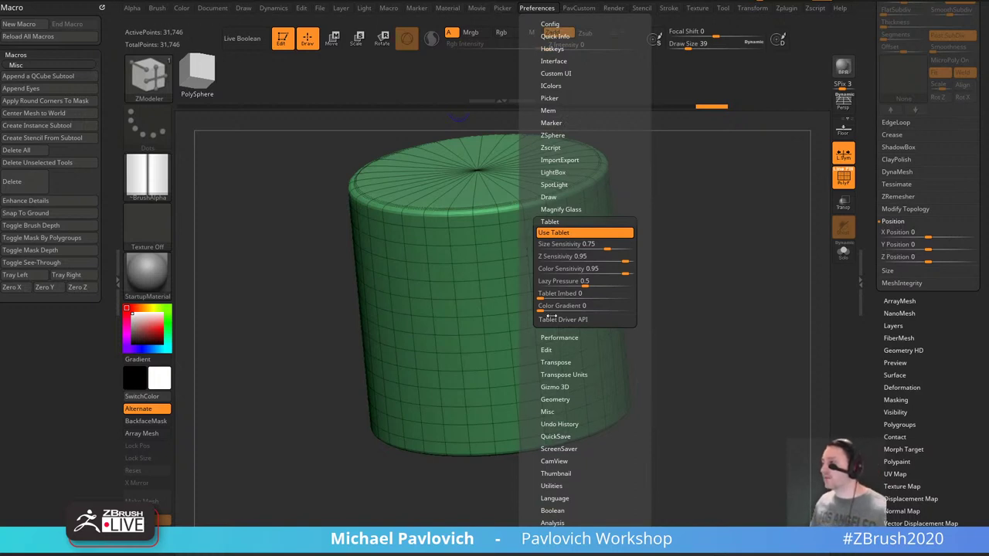
click(552, 319)
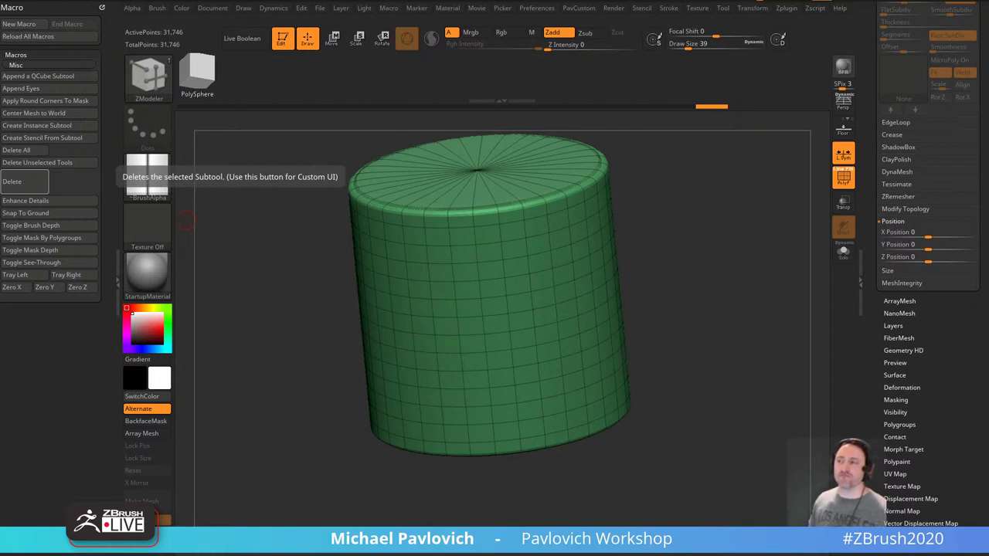
Expand the cylinder's Deformation settings and view the model with its wireframe hidden.
scroll(894, 340, down, 2)
key(shift)
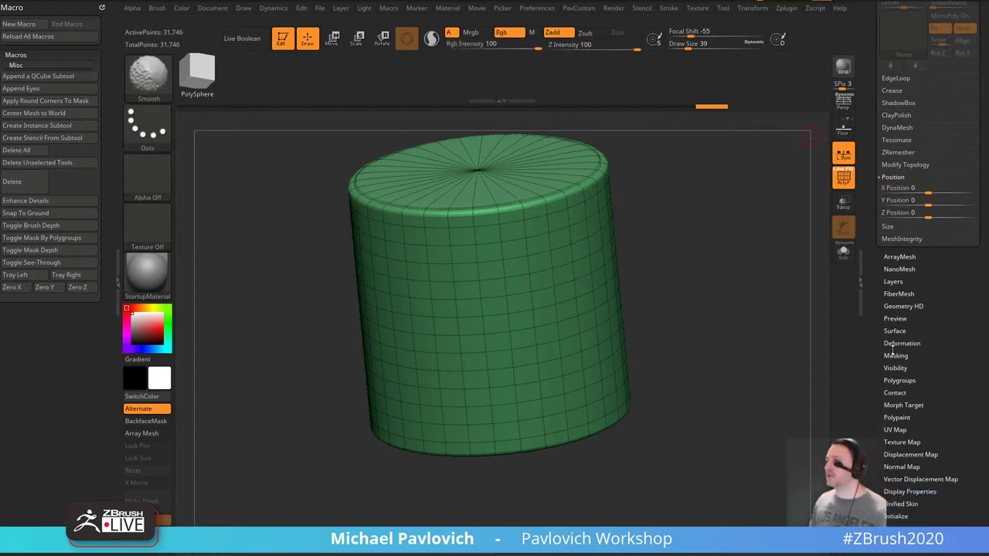
shift+click(892, 344)
mouse_move(879, 348)
mouse_down()
mouse_move(881, 259)
mouse_move(866, 231)
mouse_up()
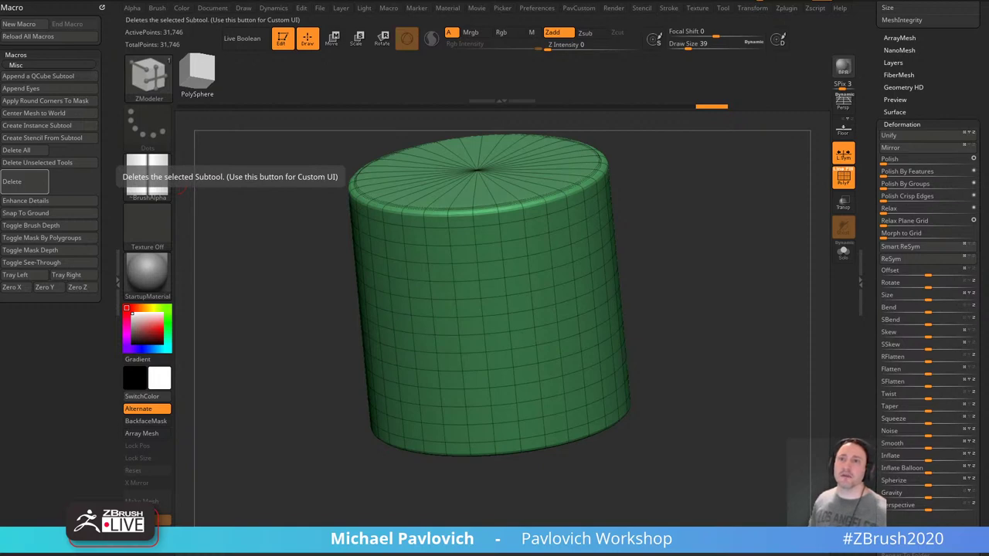
click(845, 178)
drag(816, 188, 798, 196)
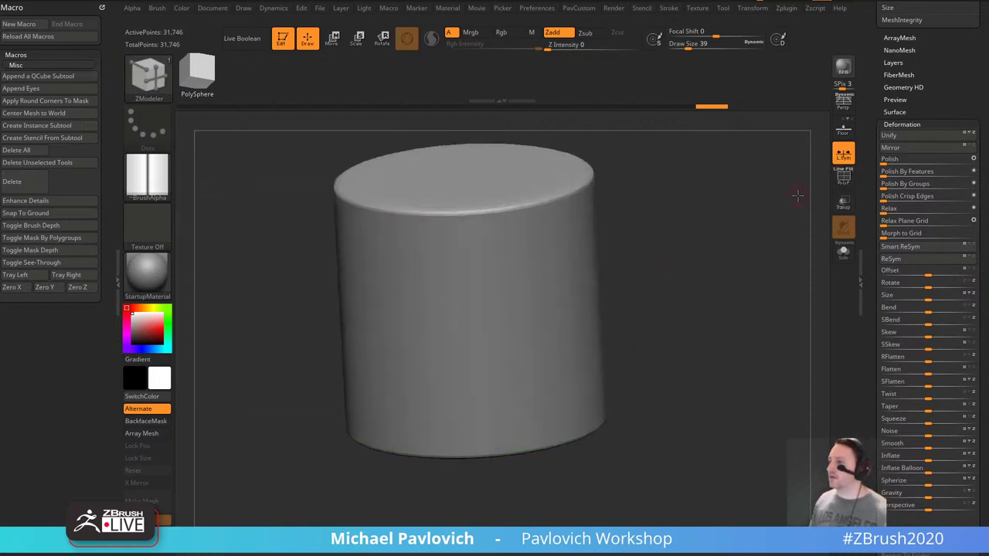
Show the wireframe again and undo the recent geometry changes back to the cylinder's SDiv 2 state.
key(shift+d)
click(847, 182)
drag(881, 193, 884, 460)
key(ctrl+z)
key(ctrl+z)
key(ctrl+z)
key(ctrl+z)
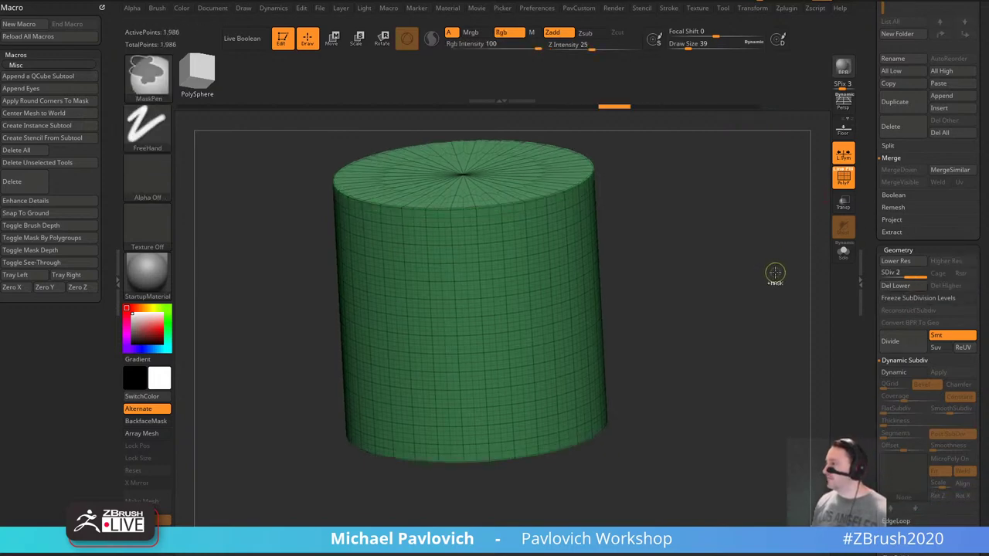
Drop the cylinder to its lower subdivision level, select the ZModeler brush, and briefly preview Dynamic Subdiv.
key(shift+d)
key(b)
key(z)
key(m)
click(893, 372)
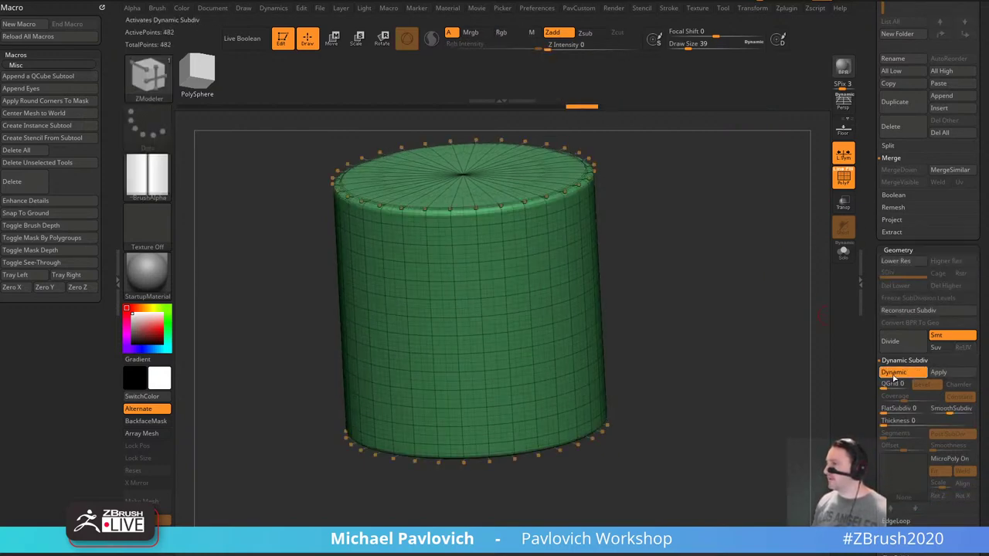
click(893, 372)
Scale the cylinder down and stretch it vertically into a tall, thin column.
drag(746, 343, 729, 287)
key(w)
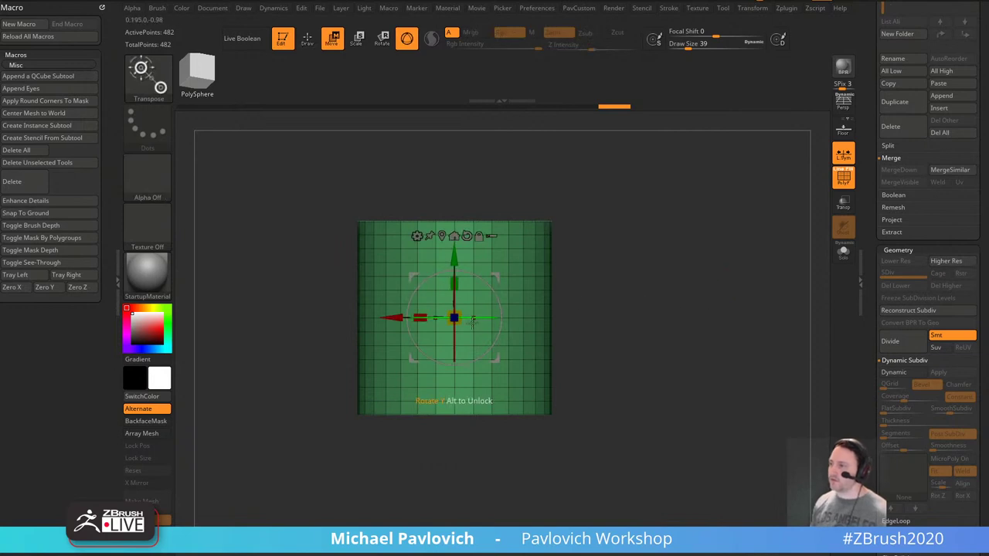
drag(454, 318, 386, 348)
drag(455, 285, 487, 189)
key(q)
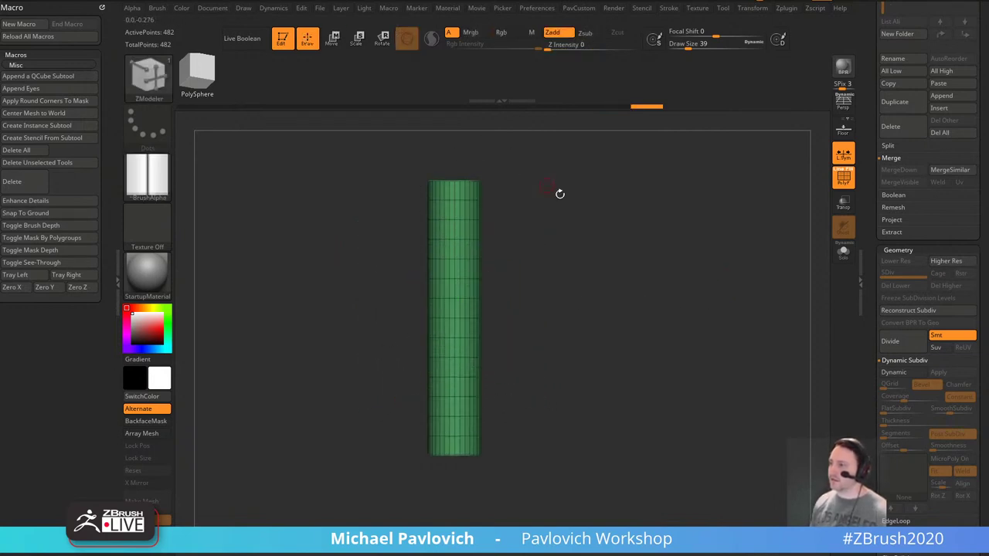
drag(560, 194, 587, 294)
Duplicate the thin column within the same subtool, placing the copy up and beside the masked original.
key(w)
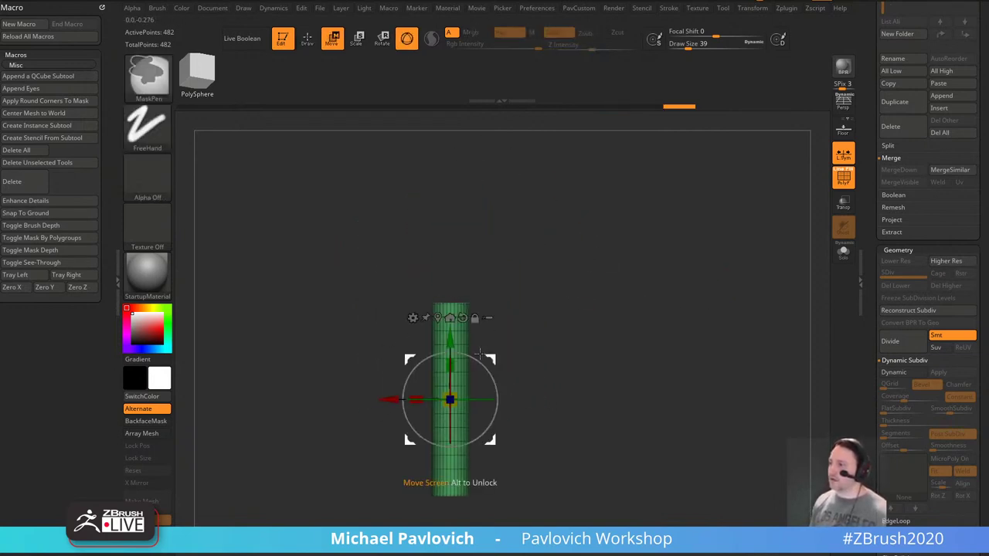
ctrl+drag(482, 363, 554, 296)
key(ctrl+z)
key(ctrl+z)
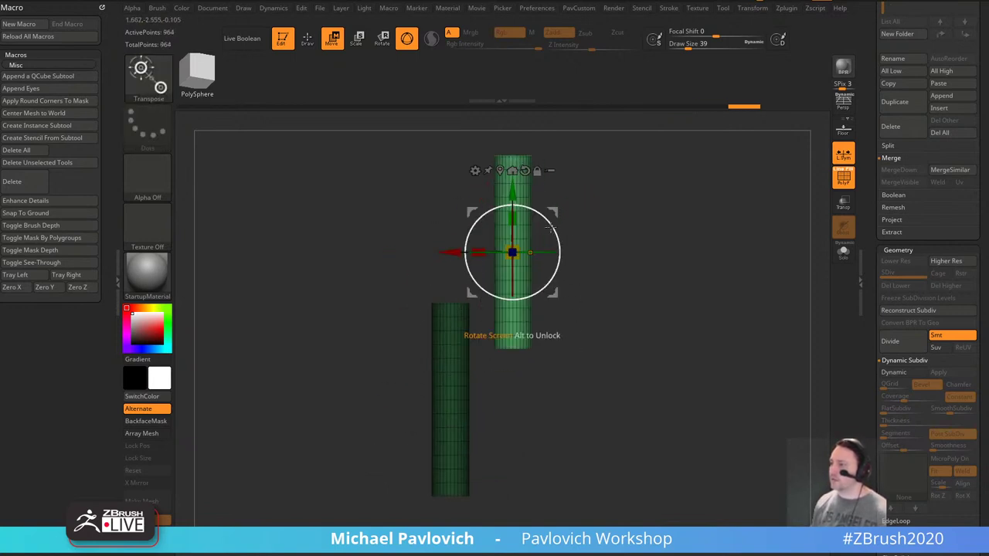
Try rotating the upper column with the gizmo, inspect it from another angle, and undo the rotations.
drag(551, 228, 568, 282)
mouse_move(627, 276)
mouse_down()
mouse_move(580, 301)
mouse_move(633, 283)
mouse_up()
key(ctrl+z)
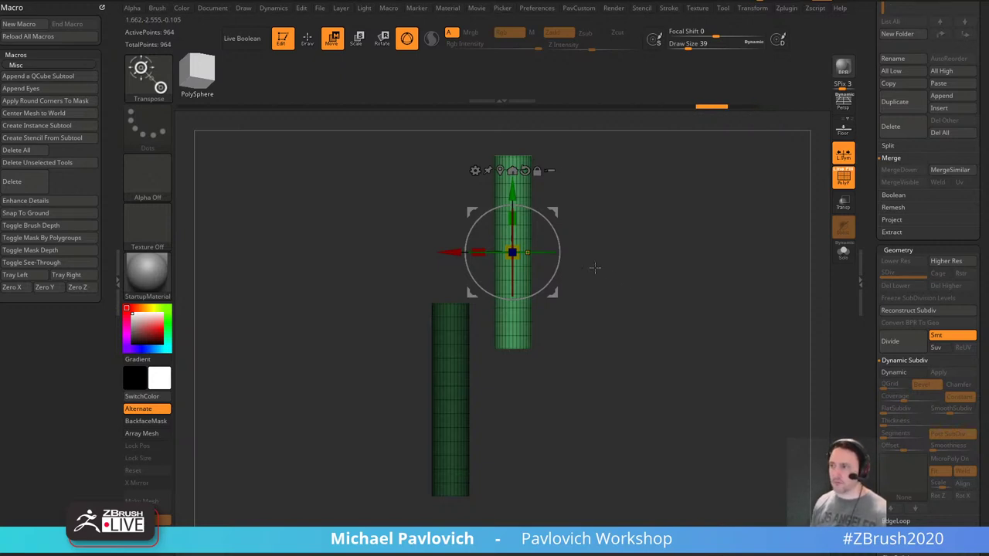
drag(552, 228, 564, 256)
drag(627, 274, 594, 285)
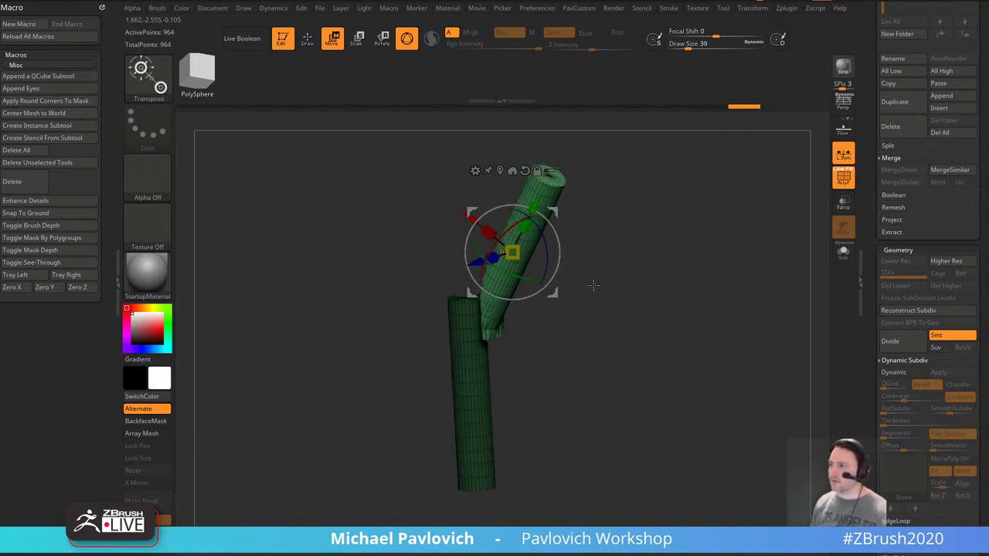
key(ctrl+z)
key(ctrl+z)
key(ctrl+z)
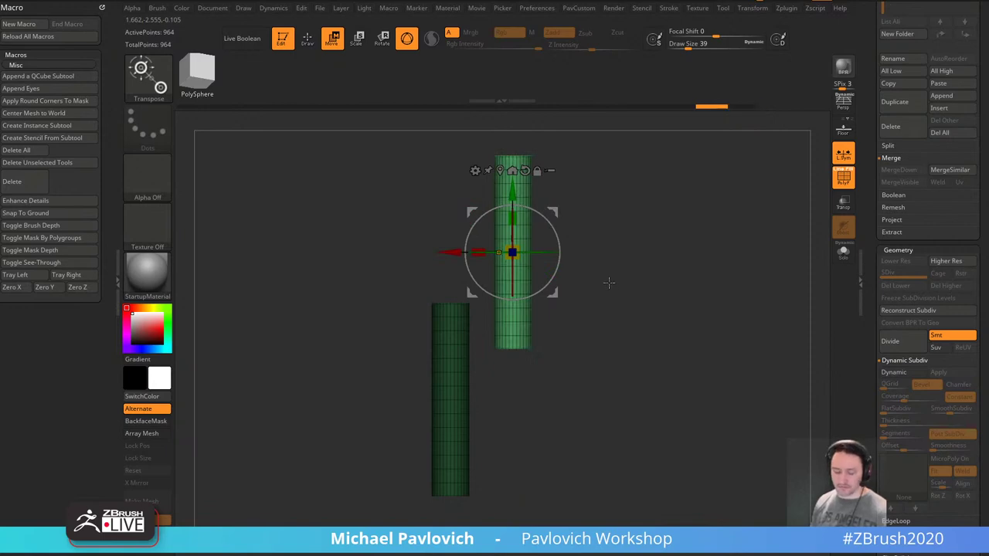
Try another rotation of the upper column, inspect its lower end from several angles, and undo it.
key(b)
key(t)
key(Escape)
mouse_move(555, 233)
mouse_down()
mouse_move(570, 292)
mouse_move(595, 296)
mouse_up()
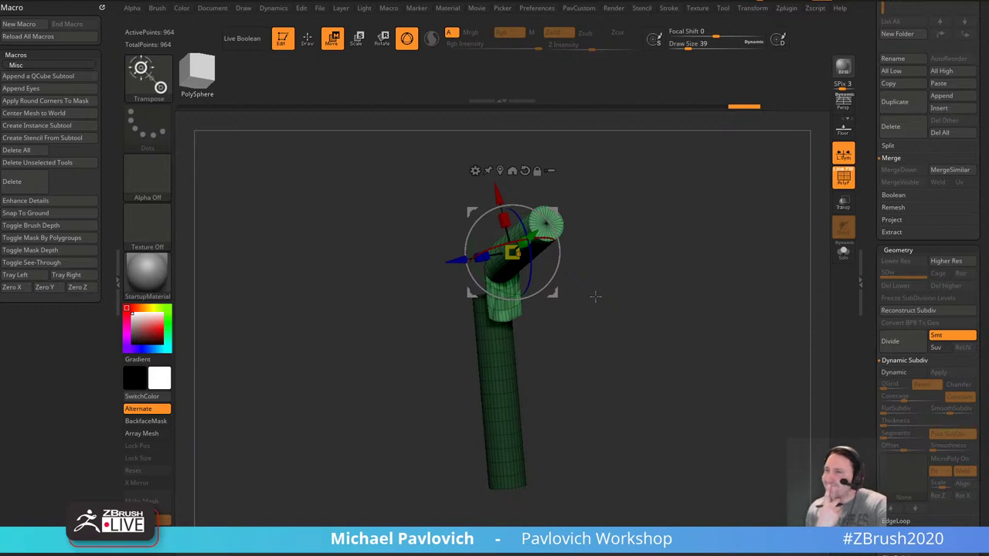
drag(595, 297, 706, 194)
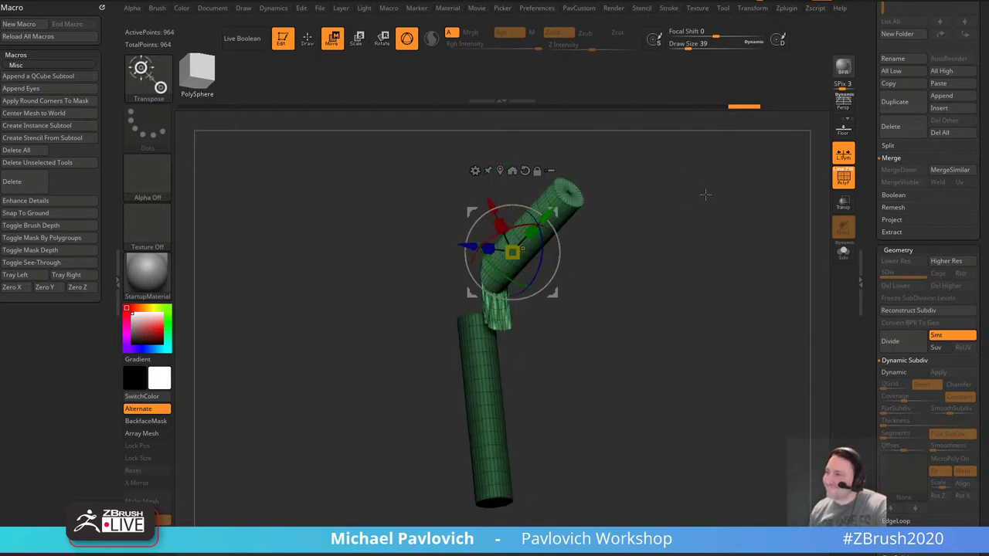
key(ctrl+z)
Try rotating the upper column with the TransposeCloth brush active, and undo the rotation.
key(b)
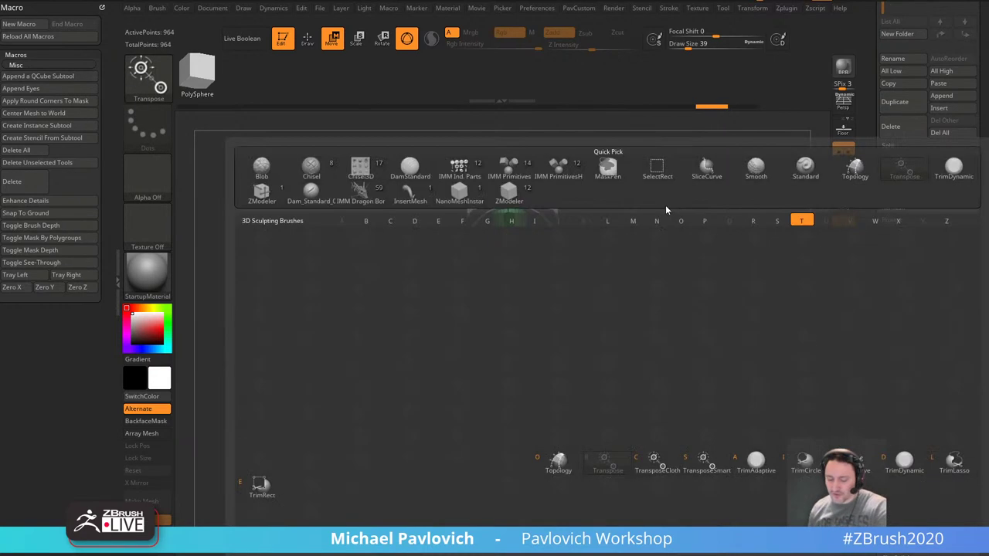
key(Escape)
drag(554, 230, 549, 302)
key(ctrl+z)
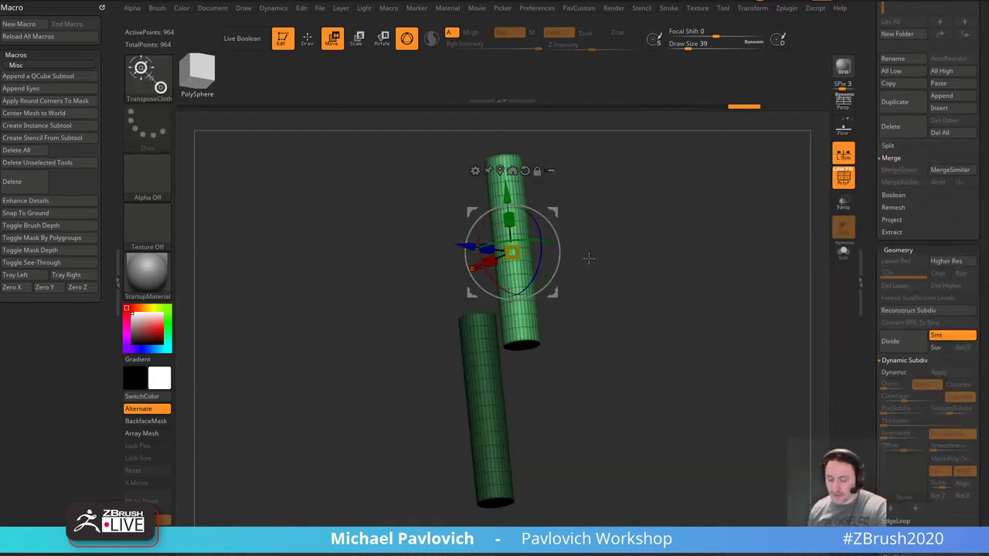
Switch to the regular Transpose brush, try turning the upper column on its side, and undo the change.
key(b)
key(t)
key(r)
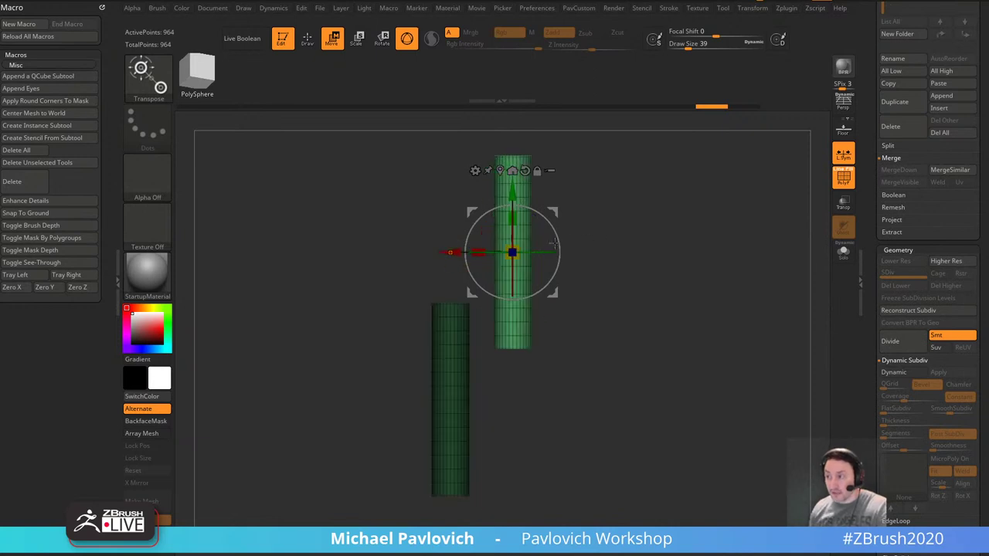
mouse_move(556, 232)
mouse_down()
mouse_move(565, 274)
mouse_move(558, 333)
mouse_move(547, 332)
mouse_up()
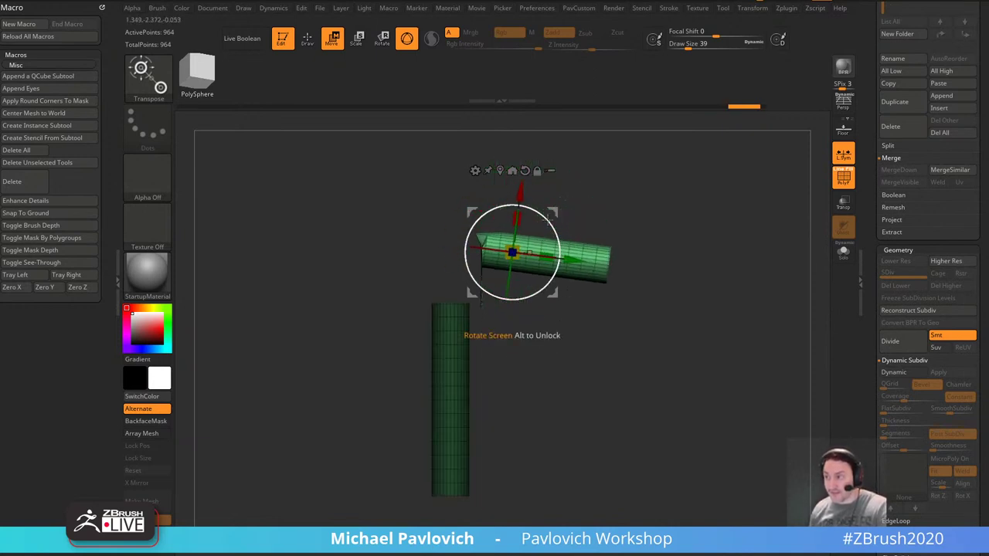
drag(557, 211, 537, 222)
key(ctrl+z)
key(ctrl+z)
key(ctrl+z)
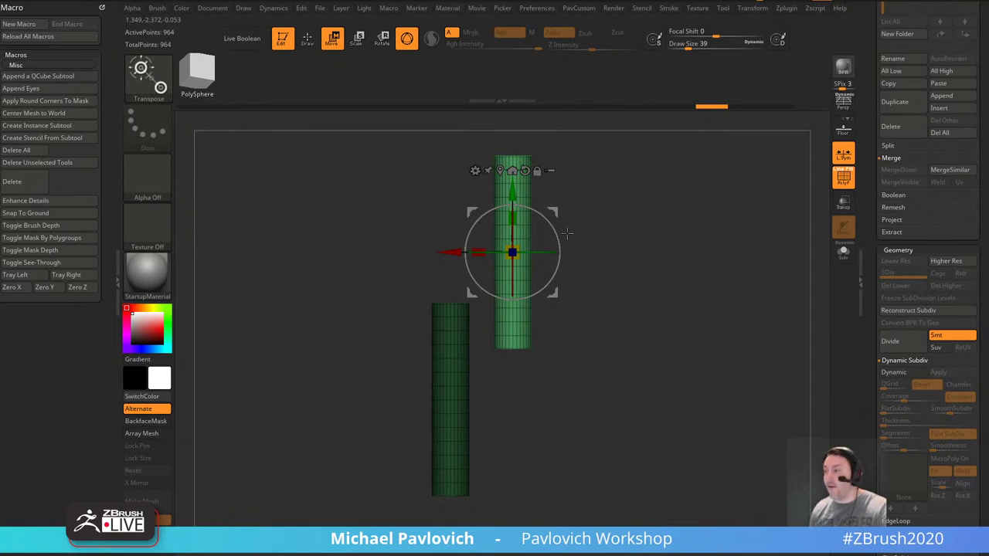
Rotate the upper column to a gently sloping, nearly horizontal angle and shift it above the upright one.
mouse_move(558, 245)
mouse_down()
mouse_move(561, 296)
mouse_move(607, 279)
mouse_up()
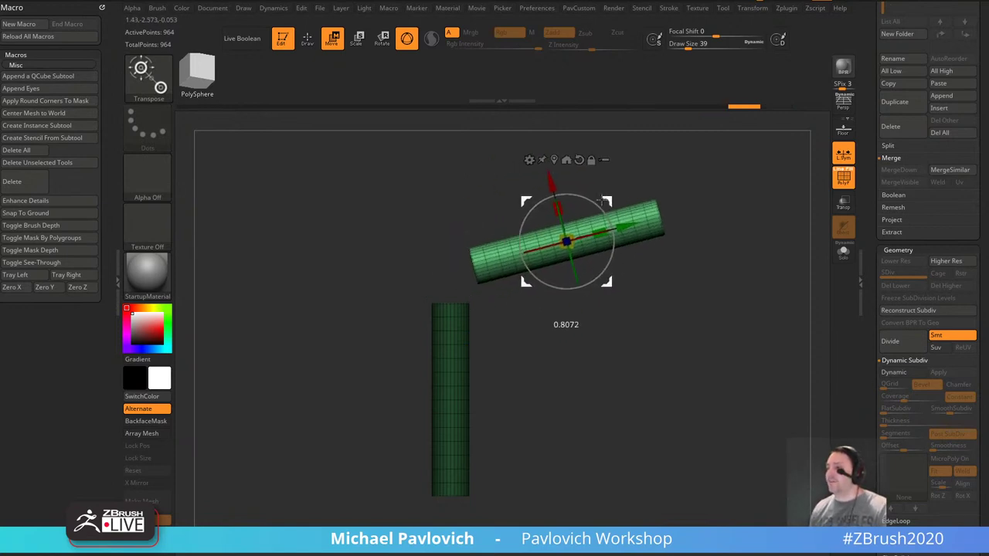
key(q)
drag(667, 298, 700, 317)
Split the masked upright column into its own subtool and make it the active one.
key(grave)
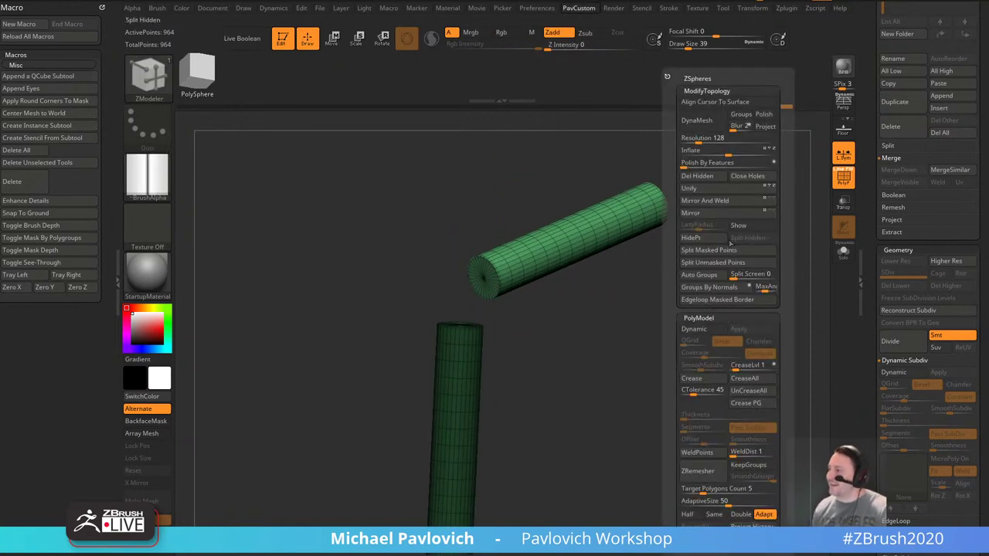
click(723, 252)
ctrl+right_drag(503, 352, 627, 307)
alt+click(473, 329)
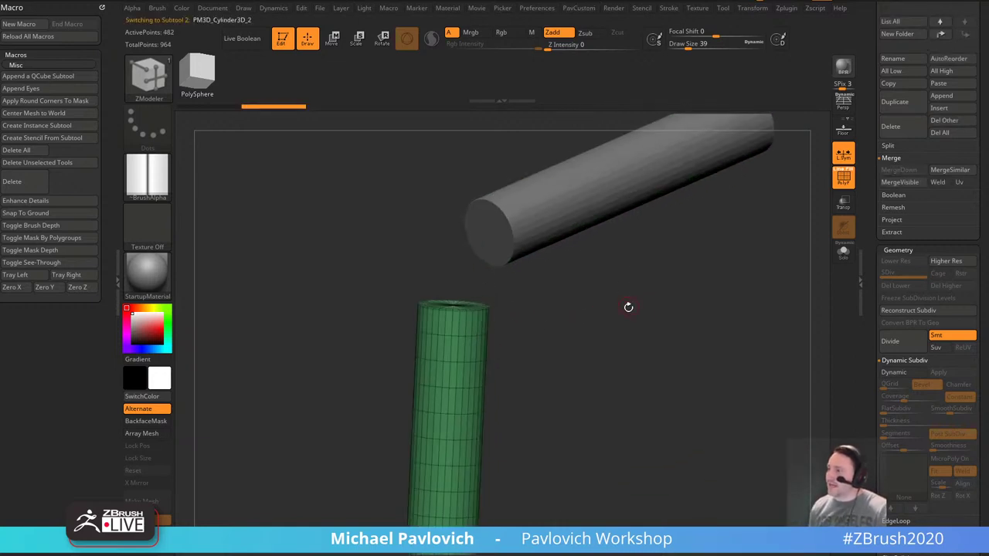
Hide the upright column's end caps and delete the hidden geometry so its ends are open.
key(grave)
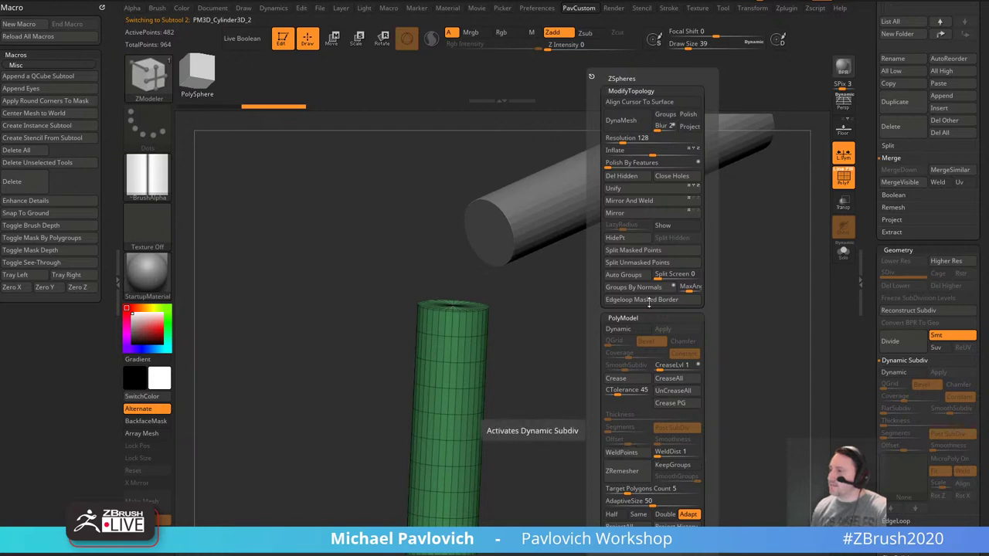
ctrl+shift+click(459, 338)
key(grave)
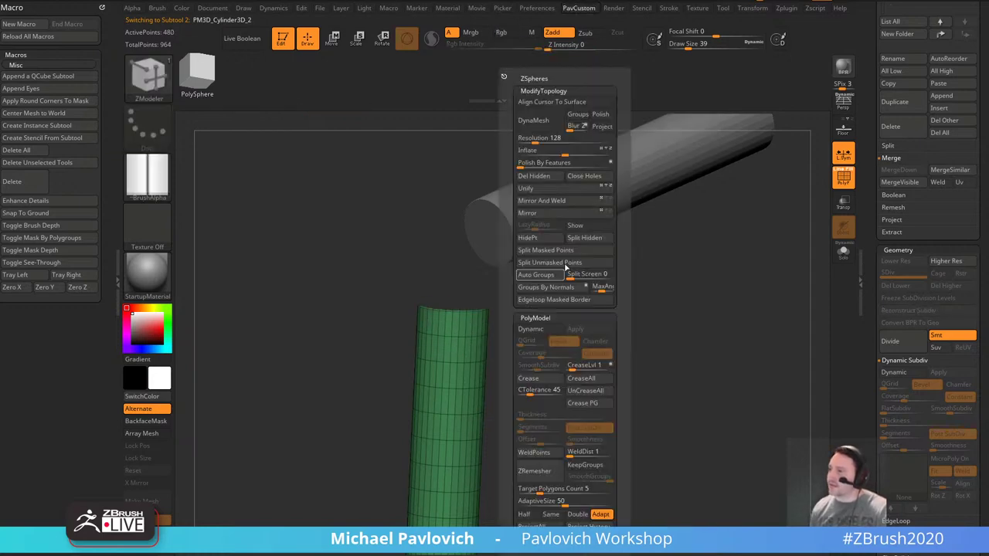
click(546, 177)
alt+right_drag(582, 348, 584, 353)
key(f)
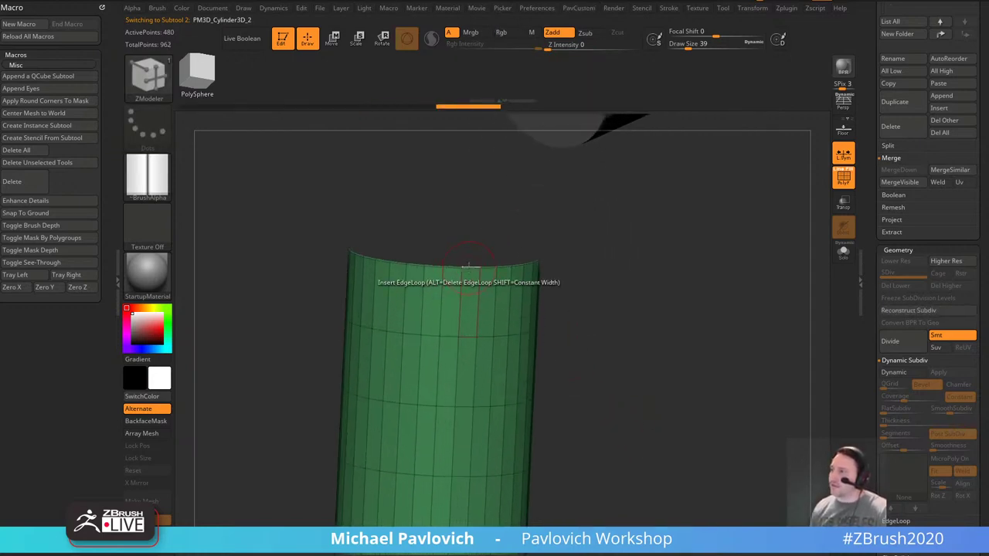
Set the ZModeler edge action to Extrude with the Edge/EdgeLoop target and adjust its attraction modifier.
key(space)
click(373, 309)
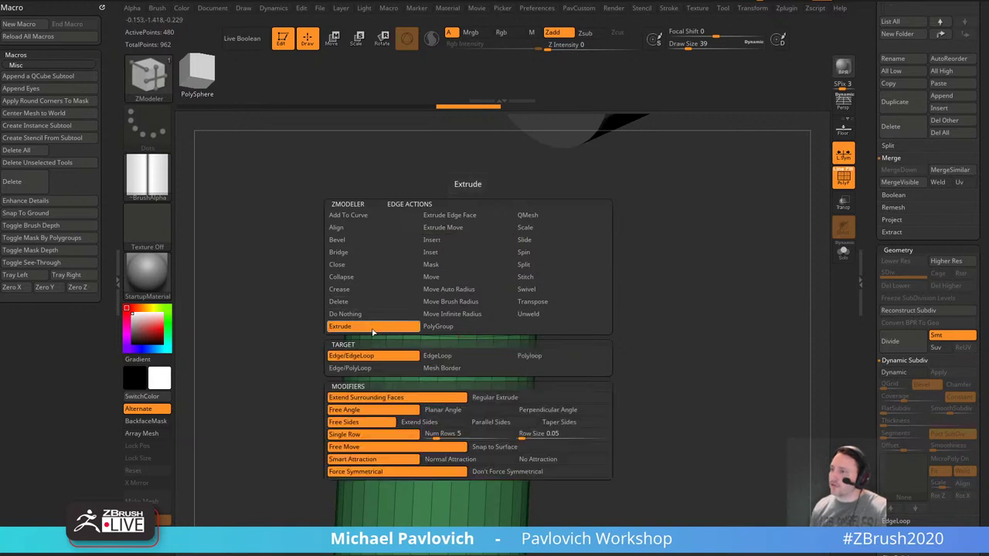
click(414, 360)
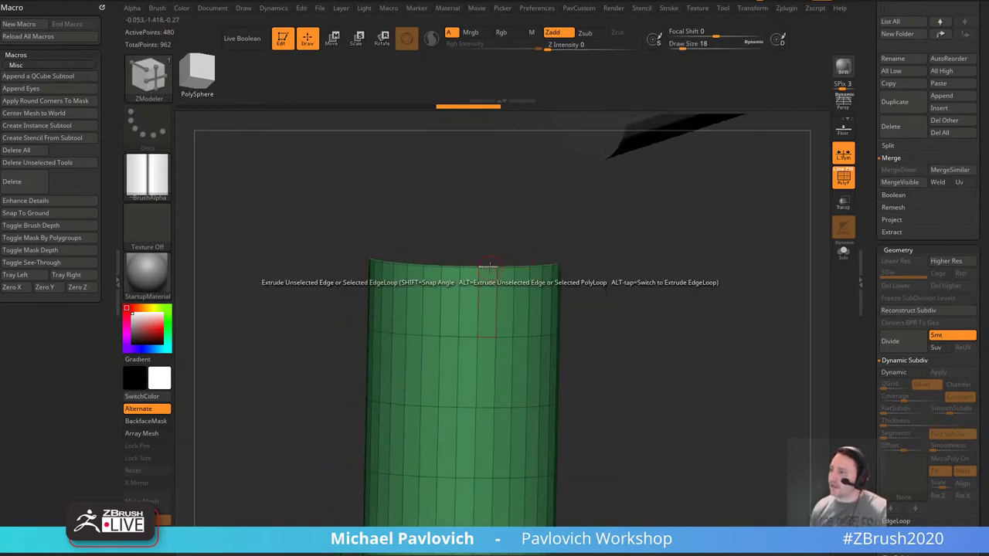
key(space)
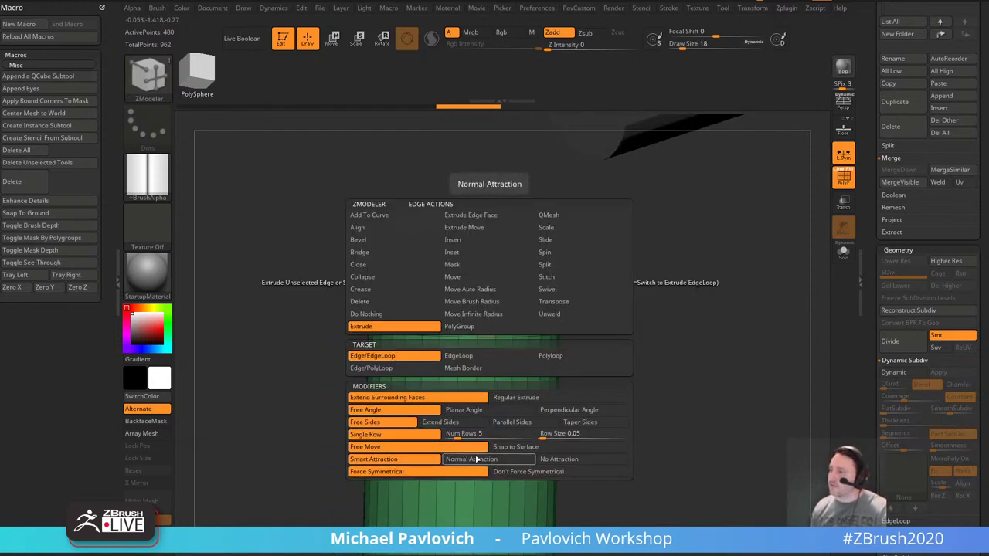
click(530, 461)
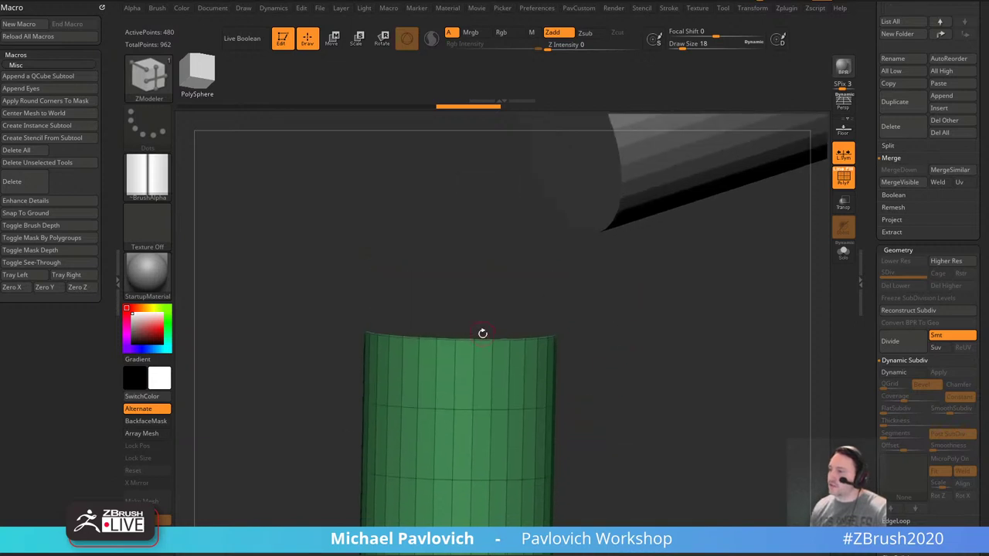
Extrude separate edges of the open upper rim into narrow strips reaching toward the slanted column.
drag(483, 332, 591, 244)
drag(552, 373, 533, 222)
drag(584, 245, 593, 257)
drag(436, 319, 541, 197)
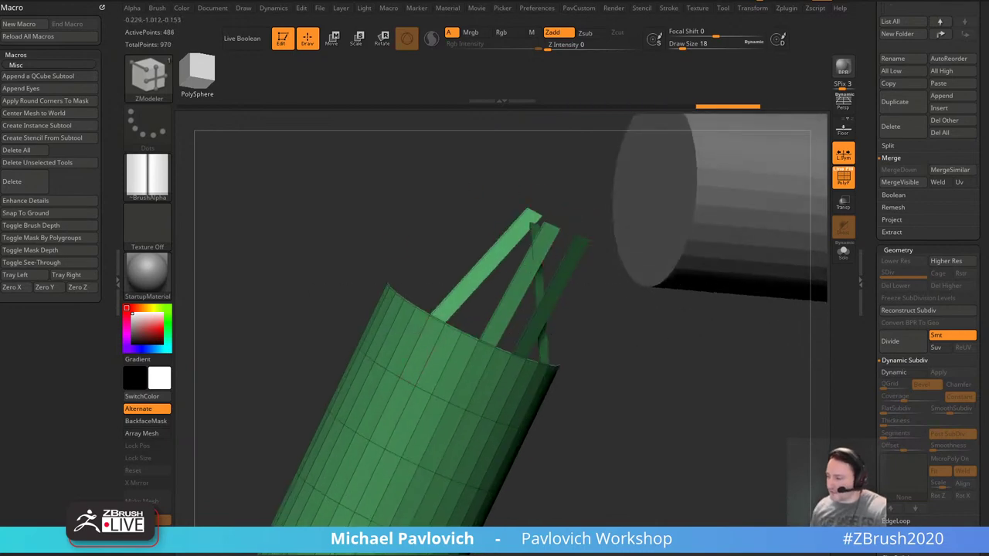
Switch to the browser and go back to the channel's list of created playlists.
drag(722, 541, 720, 42)
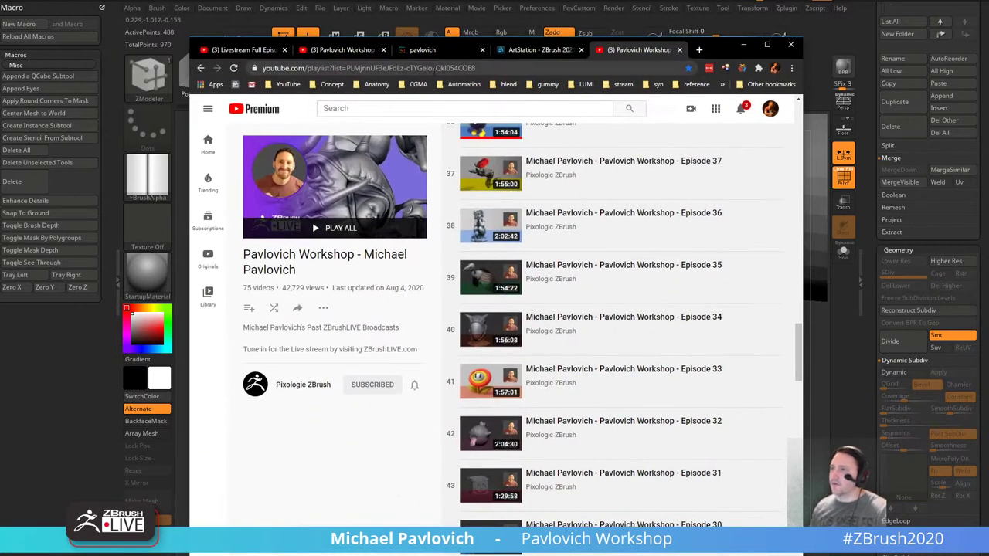
click(340, 51)
click(245, 53)
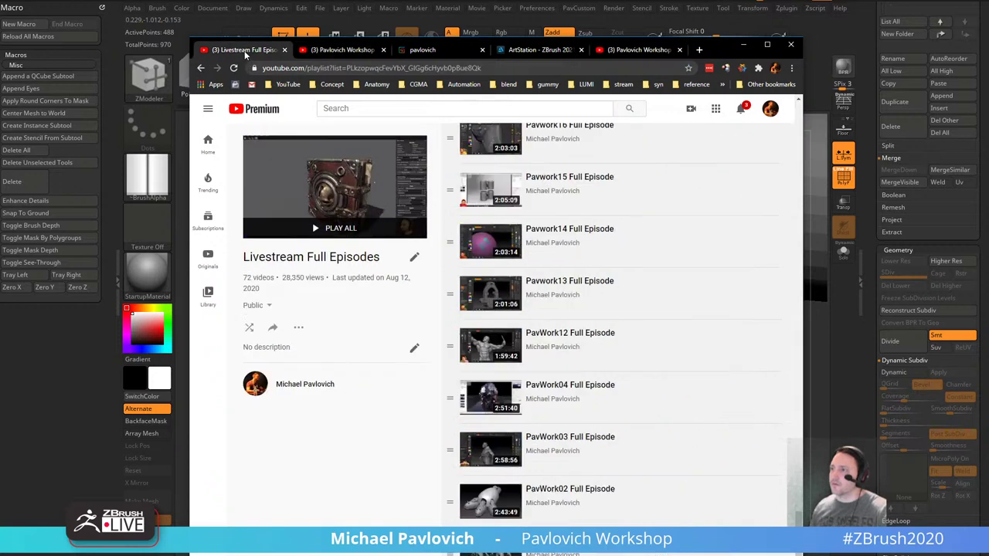
click(202, 68)
click(202, 68)
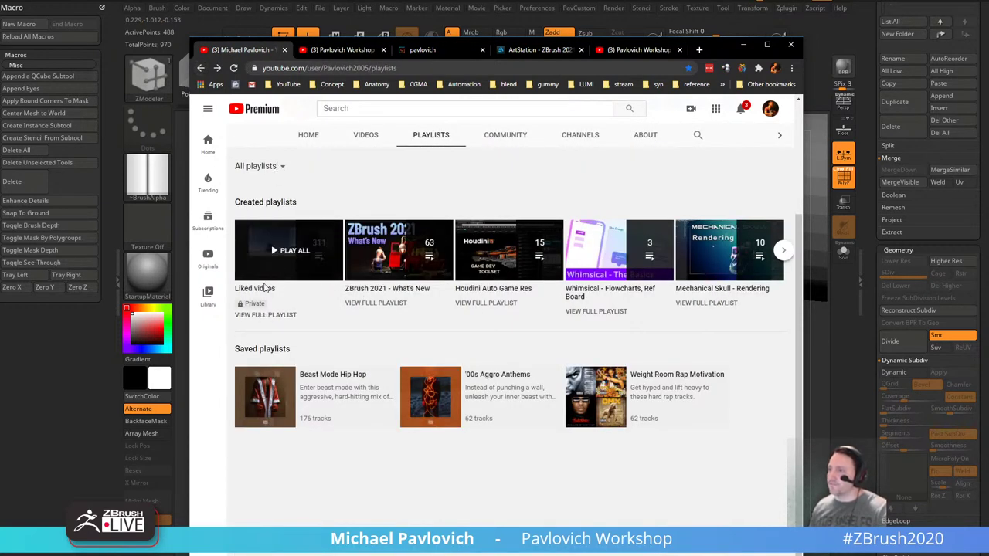
click(286, 201)
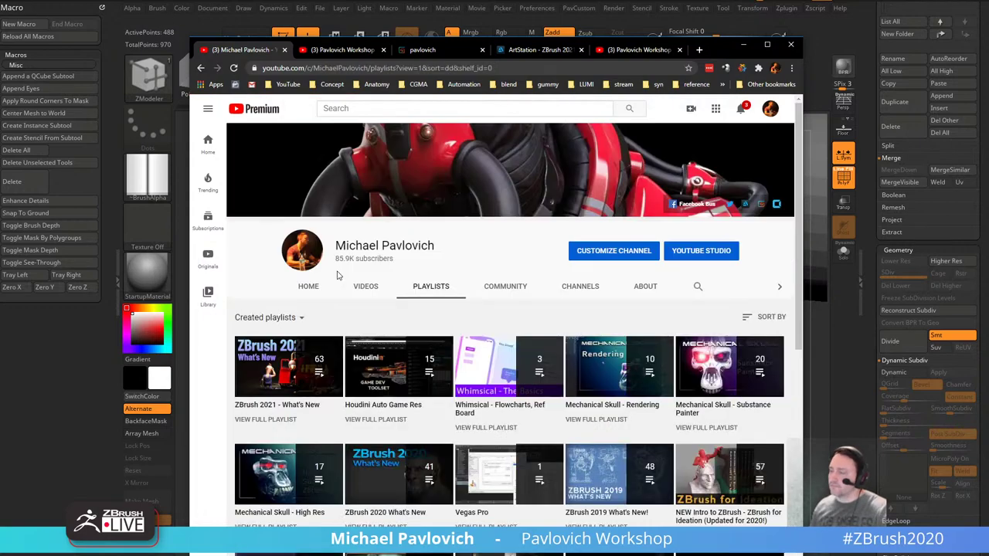
Open the Livestream Full Episodes playlist and its ZBrush 2021 New Features video, and return to ZBrush.
scroll(338, 279, down, 4)
scroll(338, 280, down, 2)
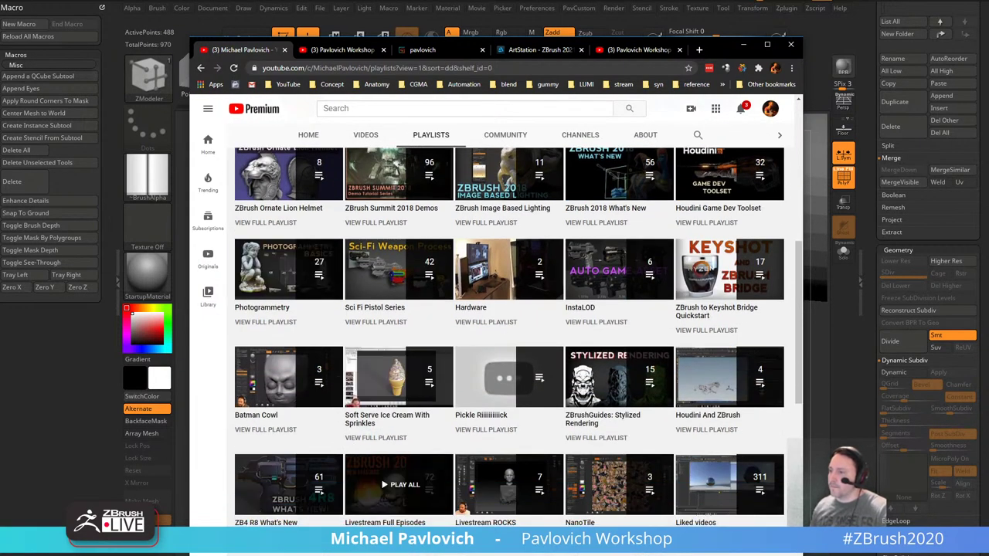
click(375, 537)
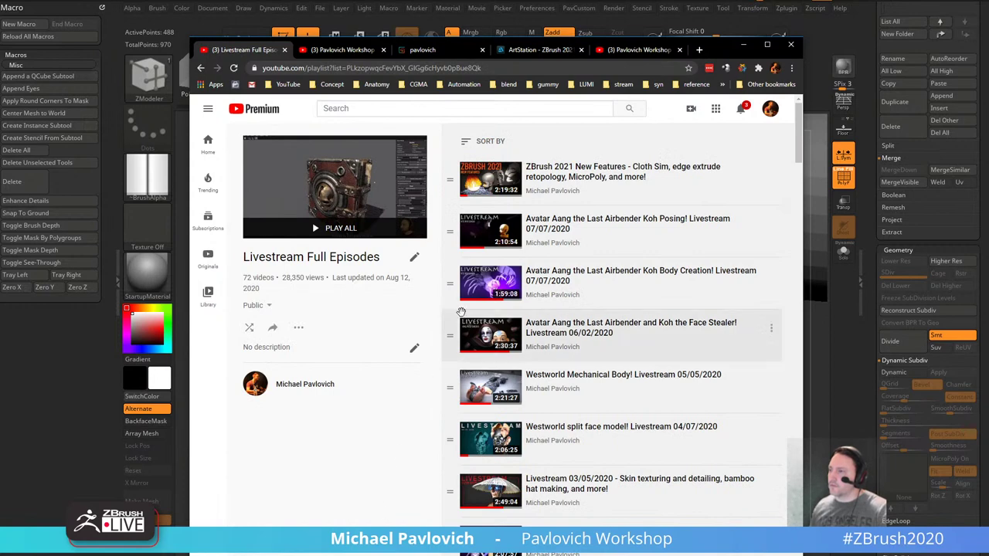
click(593, 177)
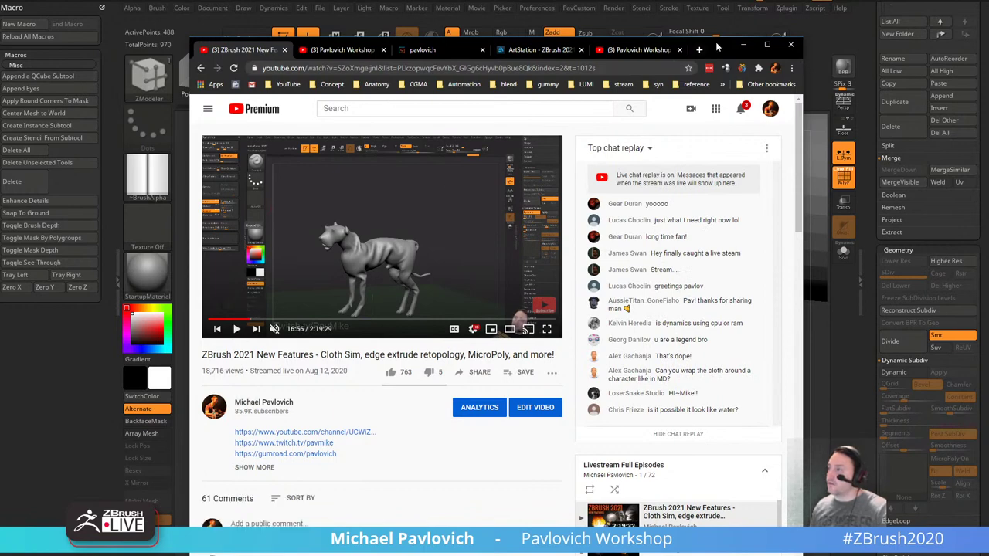
click(744, 46)
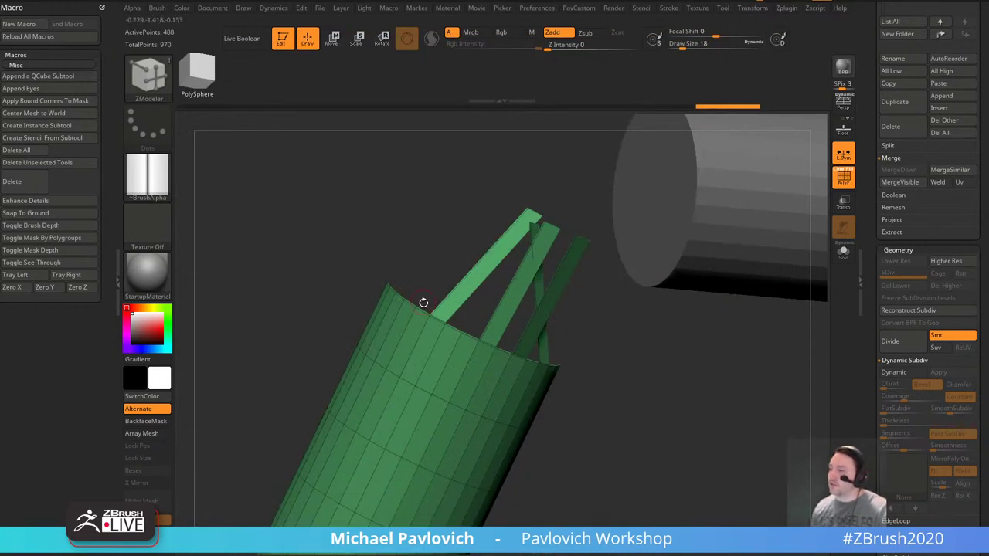
Extrude four more edges of the open upper rim into separate strips pointing toward the other column.
drag(402, 293, 457, 221)
ctrl+right_drag(458, 221, 442, 289)
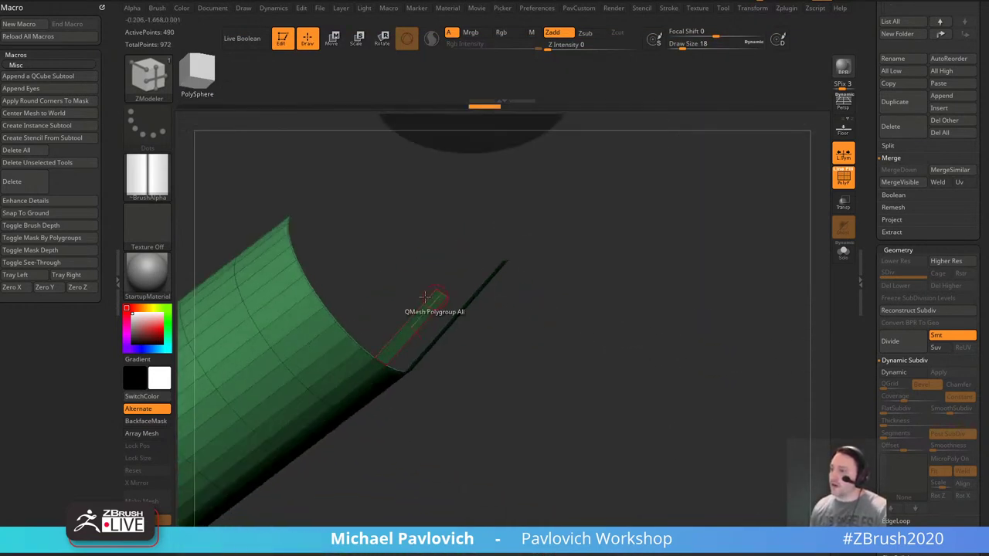
drag(326, 316, 380, 231)
drag(308, 286, 378, 226)
drag(301, 255, 634, 282)
Turn on Dynamic Subdiv for the open column and give it a thickness of 0.00738.
key(space)
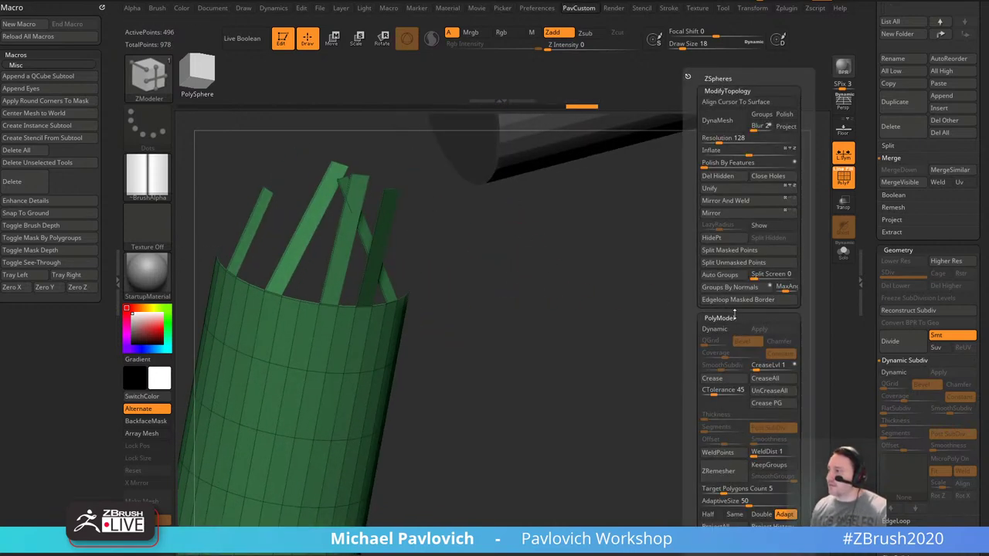
click(736, 330)
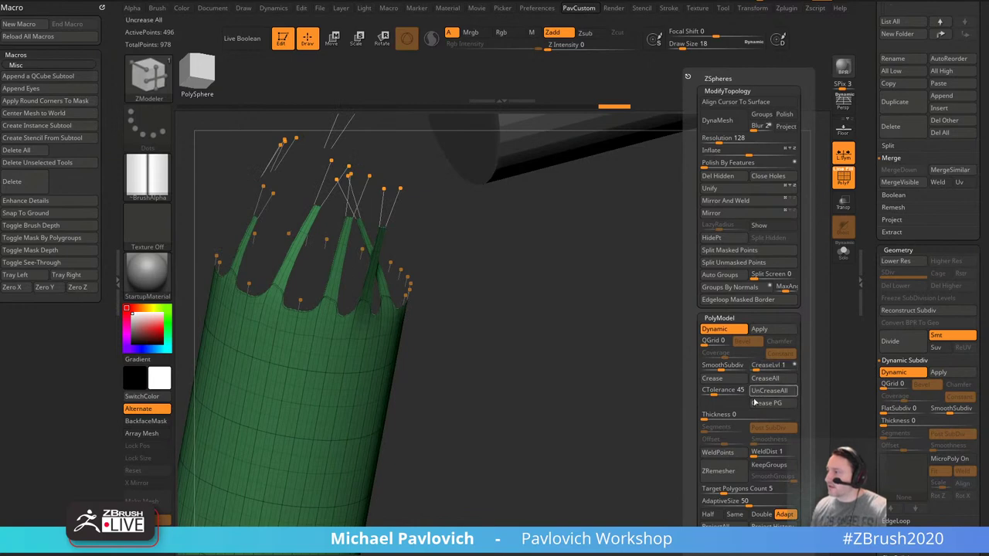
drag(705, 415, 699, 441)
Extrude further edges of the thickened column's upper rim into strips, undoing an unwanted edit along the way.
drag(611, 394, 459, 195)
drag(511, 265, 481, 266)
key(ctrl+z)
drag(469, 316, 479, 168)
drag(550, 262, 625, 340)
alt+click(585, 220)
alt+click(429, 332)
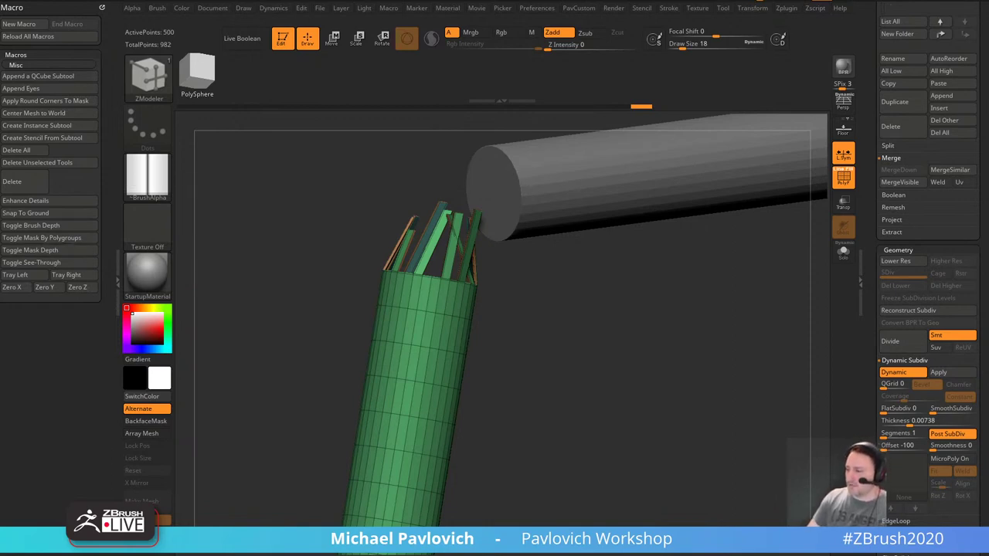
Open the "NEW Intro to ZBrush - ZBrush for Ideation" playlist in the browser, select its web address, and return to ZBrush.
drag(0, 93, 708, 37)
click(180, 52)
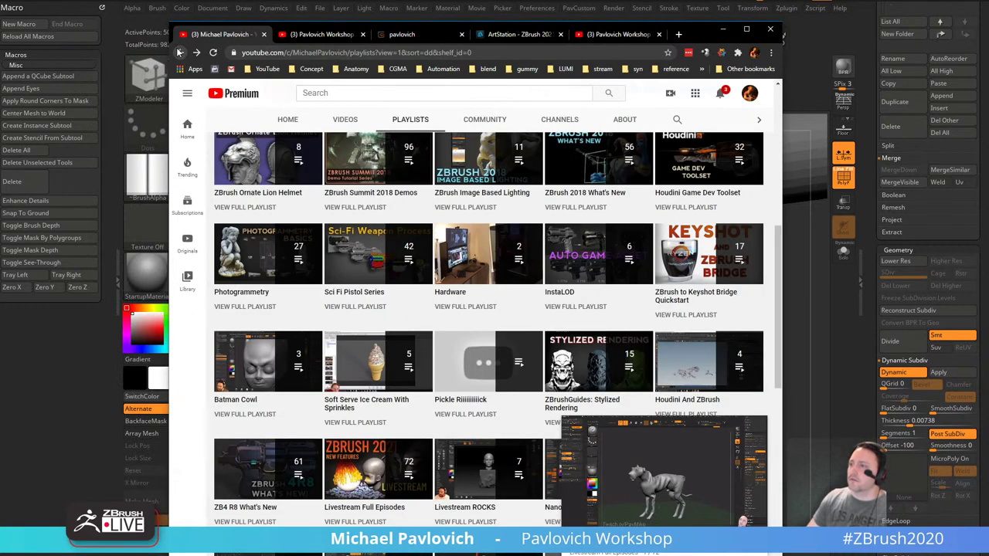
click(758, 429)
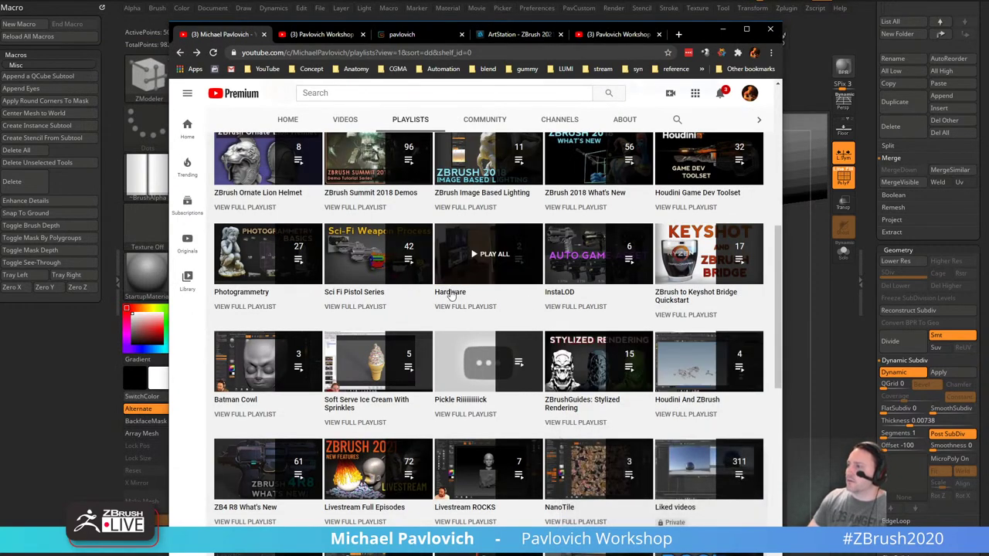
scroll(674, 282, up, 2)
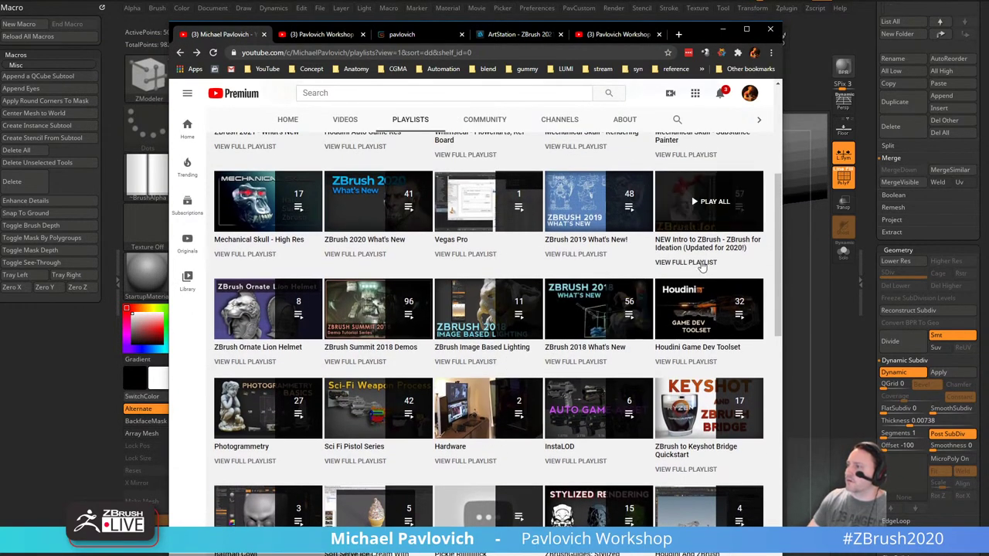
click(695, 263)
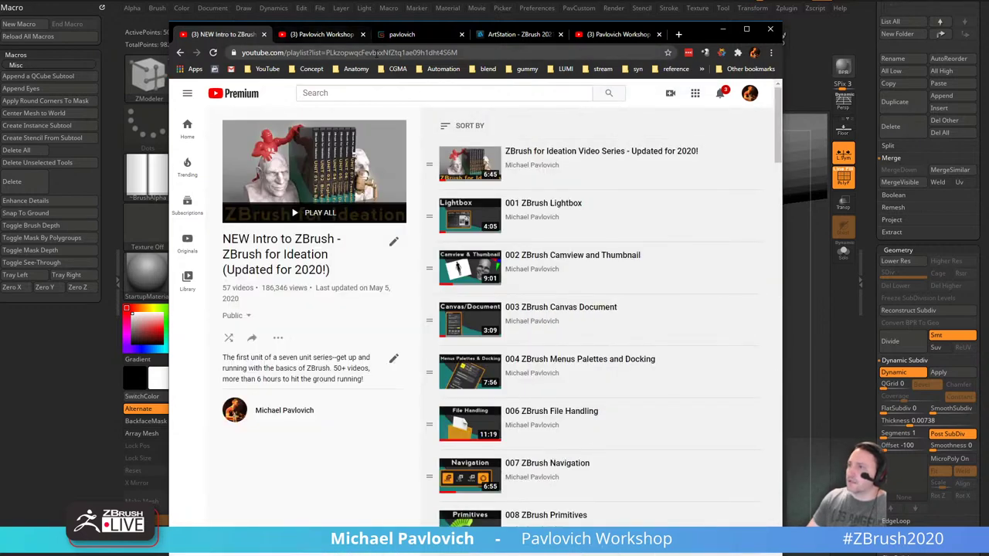
click(377, 53)
key(alt+Tab)
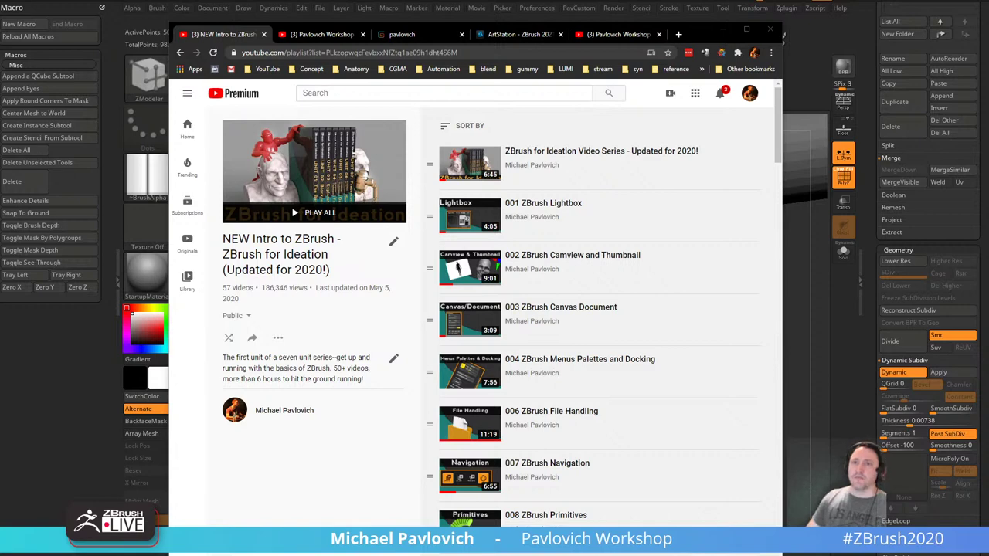
click(724, 30)
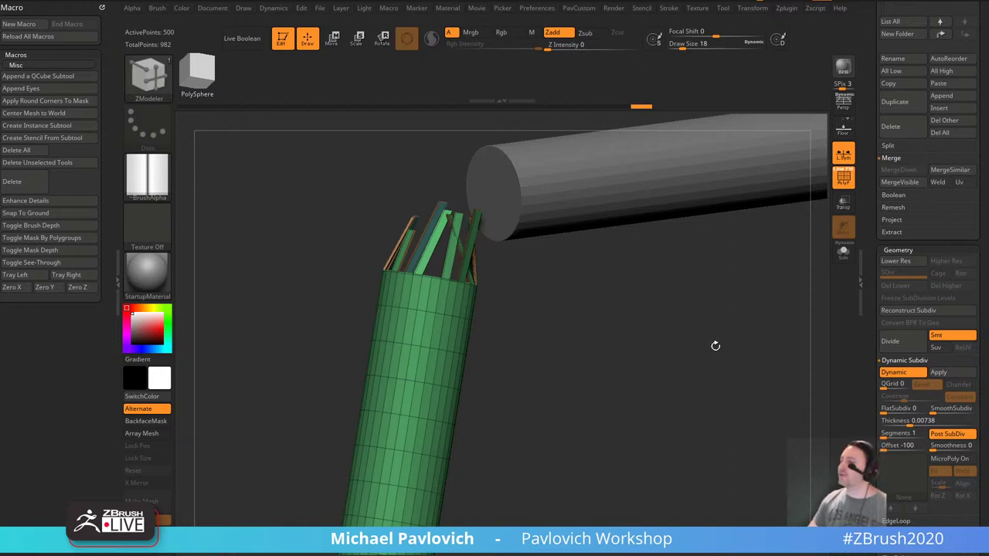
Exit ZBrush, answering the project-saving question, and start a fresh session.
mouse_move(716, 346)
mouse_down()
mouse_move(699, 359)
mouse_move(709, 346)
mouse_up()
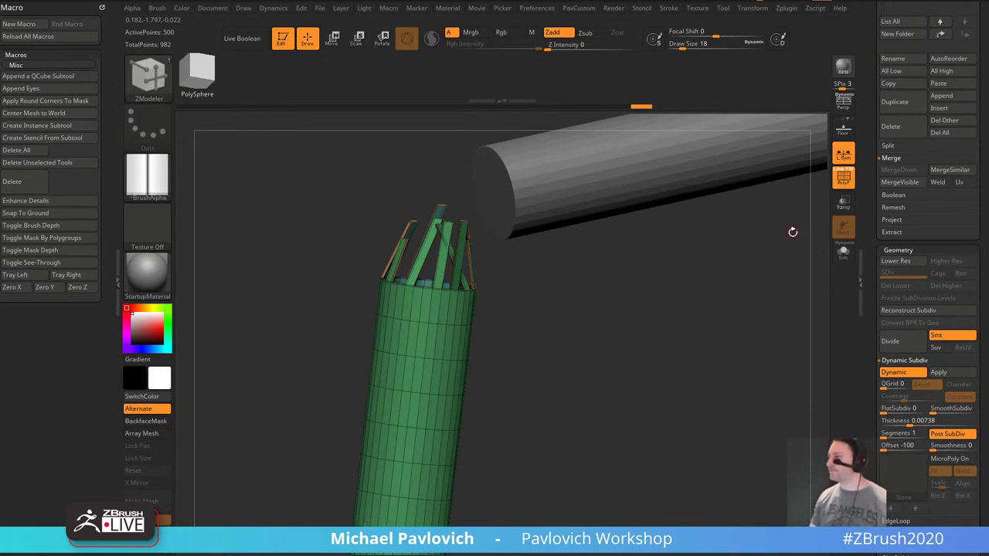
drag(757, 249, 748, 274)
drag(868, 231, 868, 471)
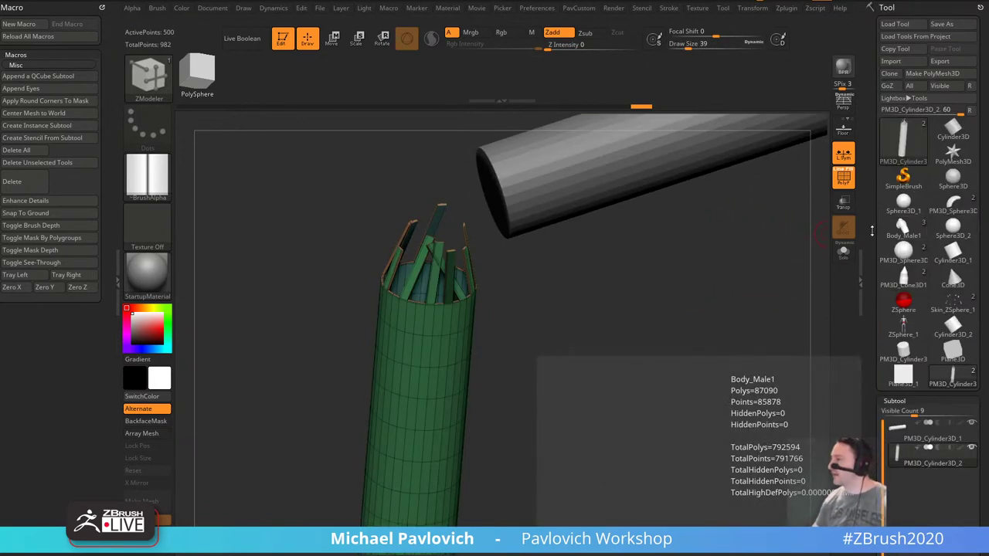
click(883, 10)
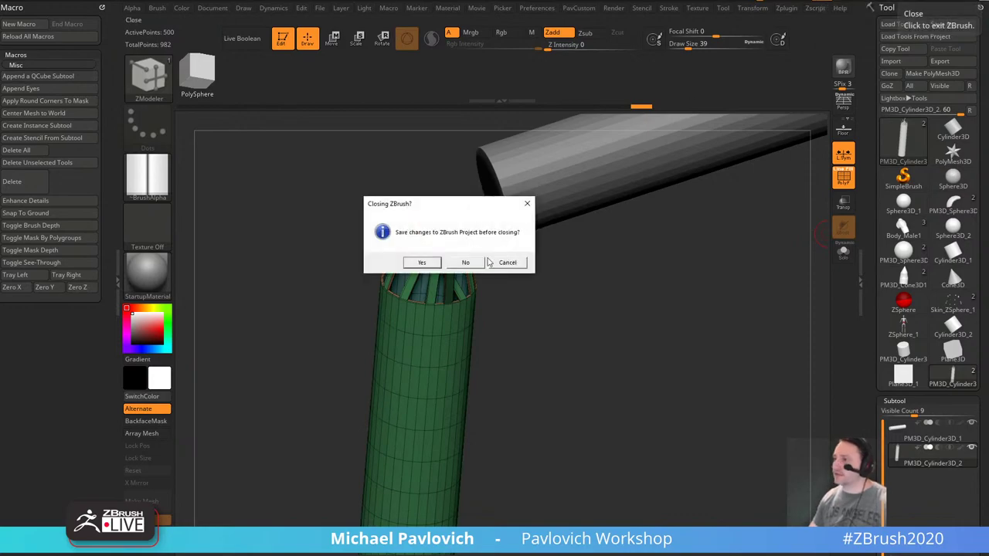
click(421, 263)
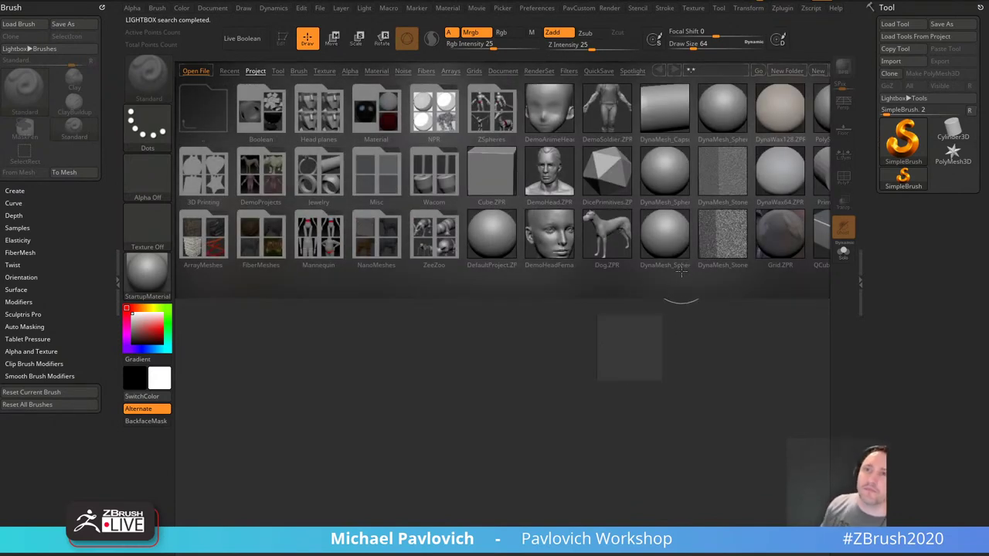
Hide LightBox, clear the canvas and set the draw size to 23.
key(comma)
key(s)
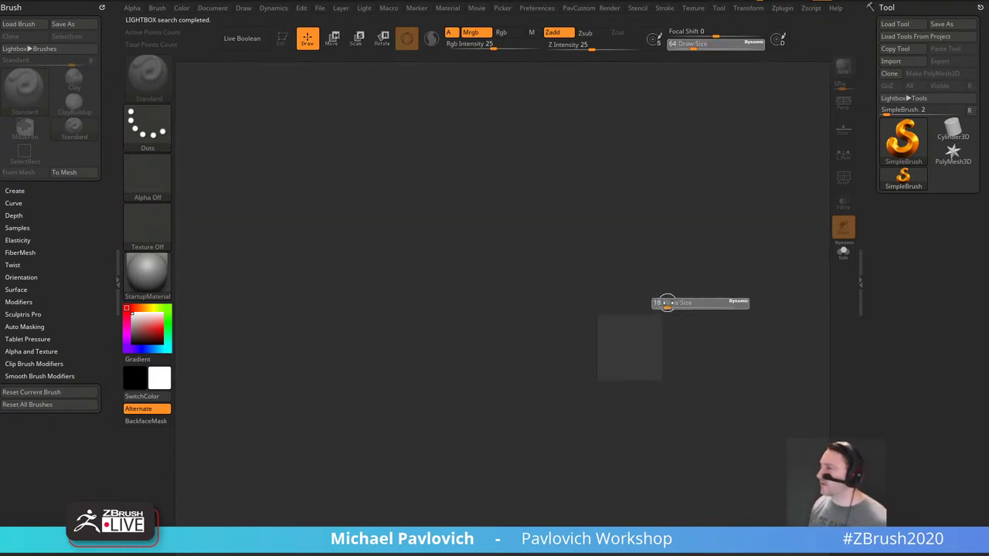
drag(667, 303, 679, 290)
key(ctrl+n)
key(s)
key(s)
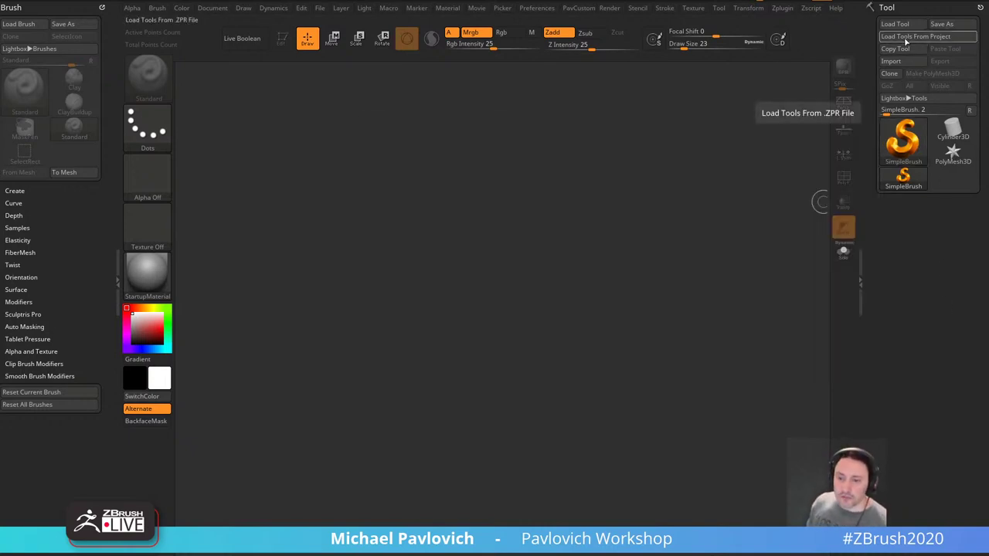
Place a Cylinder3D on the canvas in Edit mode, square it to the view and convert it to a PolyMesh3D.
click(902, 141)
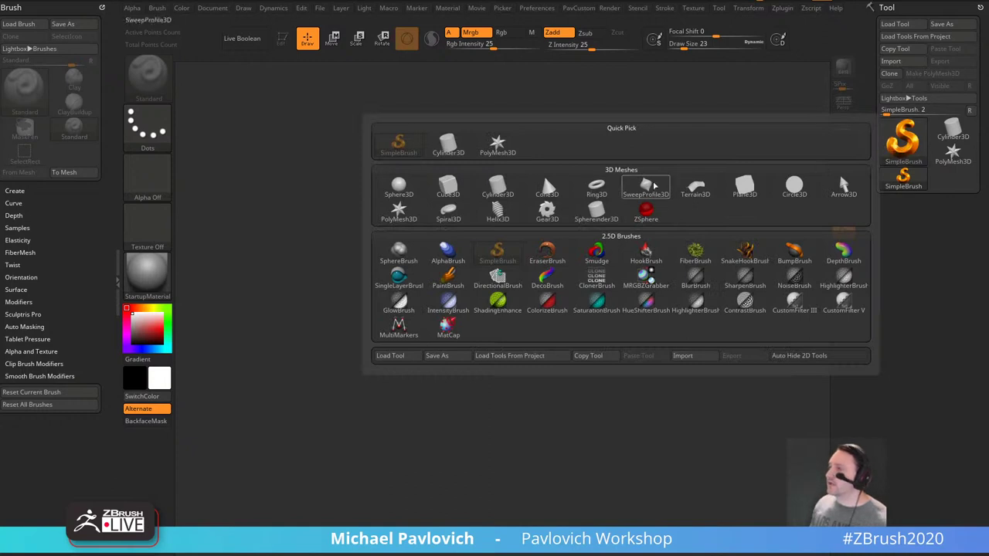
mouse_move(581, 214)
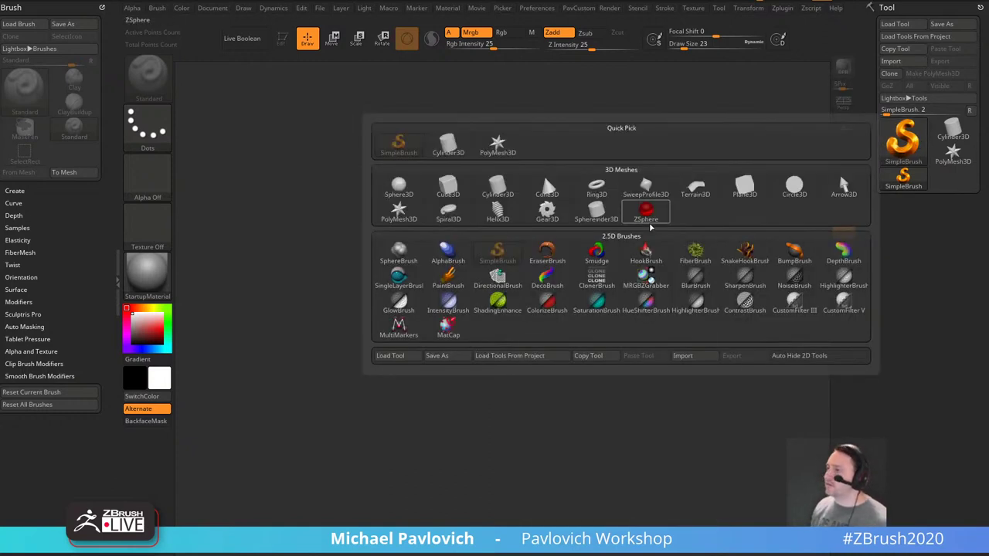
mouse_move(650, 223)
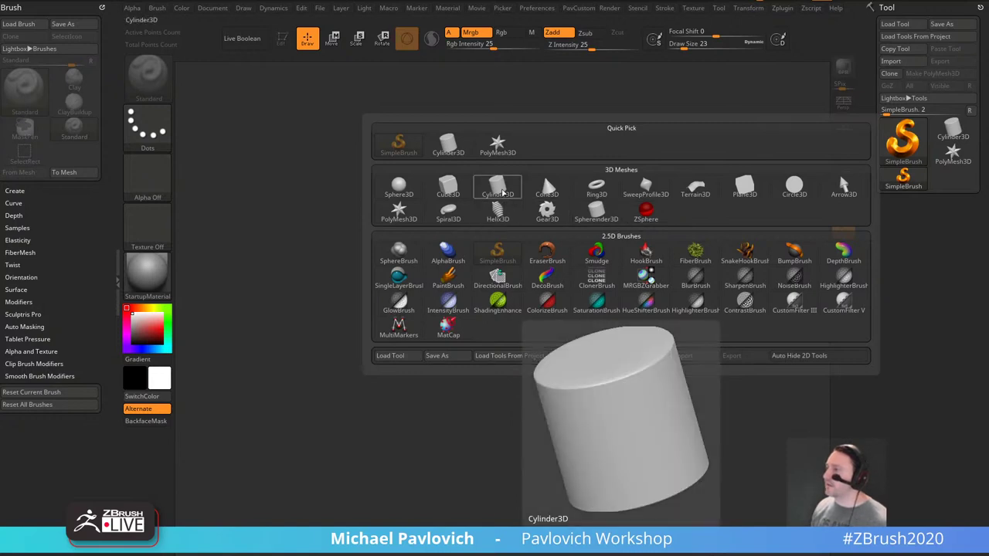
click(501, 193)
drag(471, 329, 501, 413)
click(283, 40)
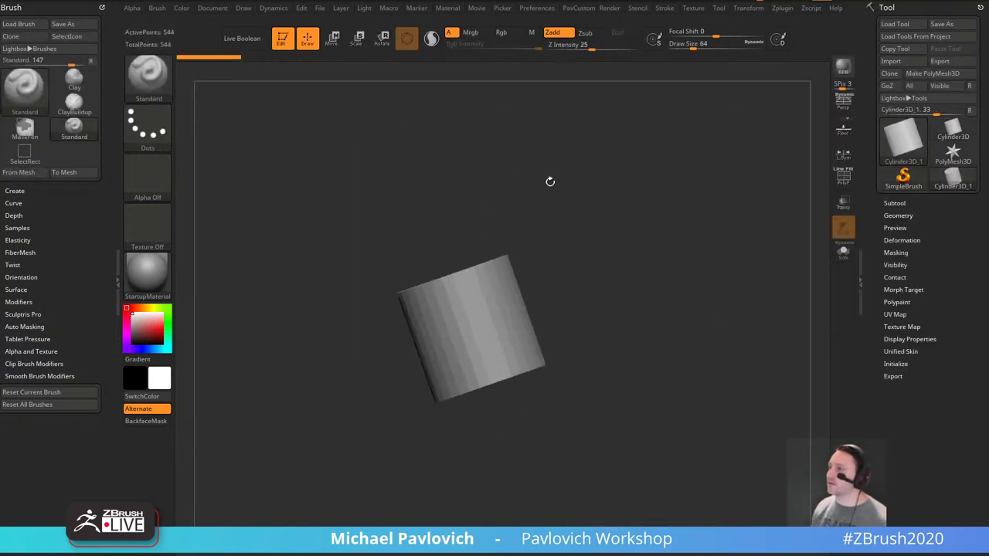
shift+drag(550, 180, 595, 239)
key(w)
click(932, 73)
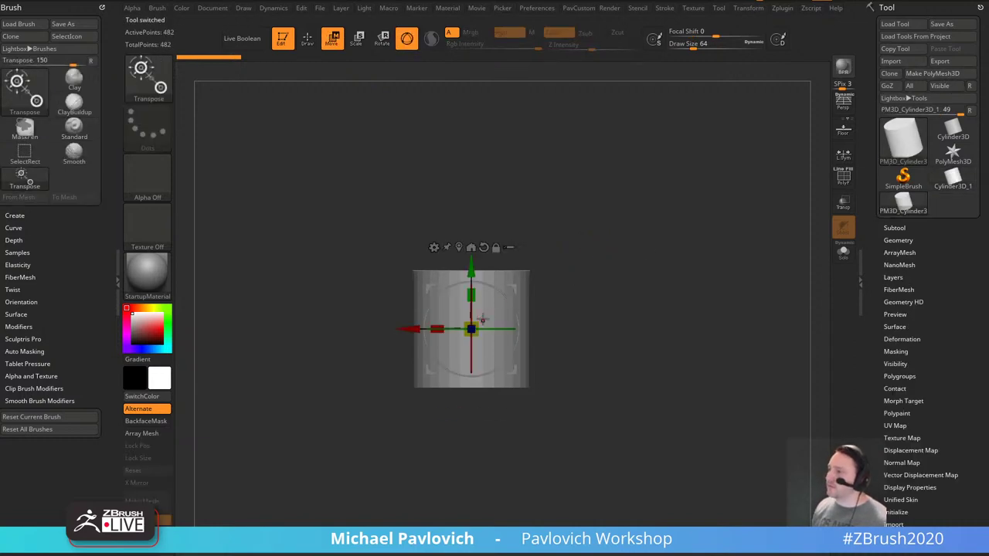
Scale the cylinder down and stretch it along its length into a slim upright column.
drag(471, 329, 425, 362)
drag(472, 295, 511, 249)
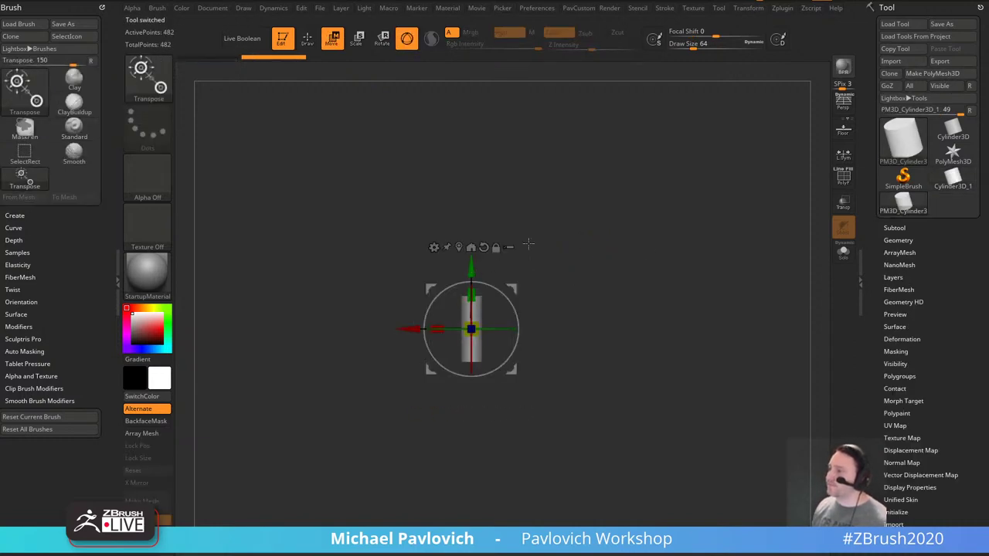
key(q)
drag(611, 277, 520, 296)
key(w)
Duplicate the slim column within the same mesh and rotate the copy horizontal beside the upright column's lower end.
ctrl+drag(512, 369, 493, 409)
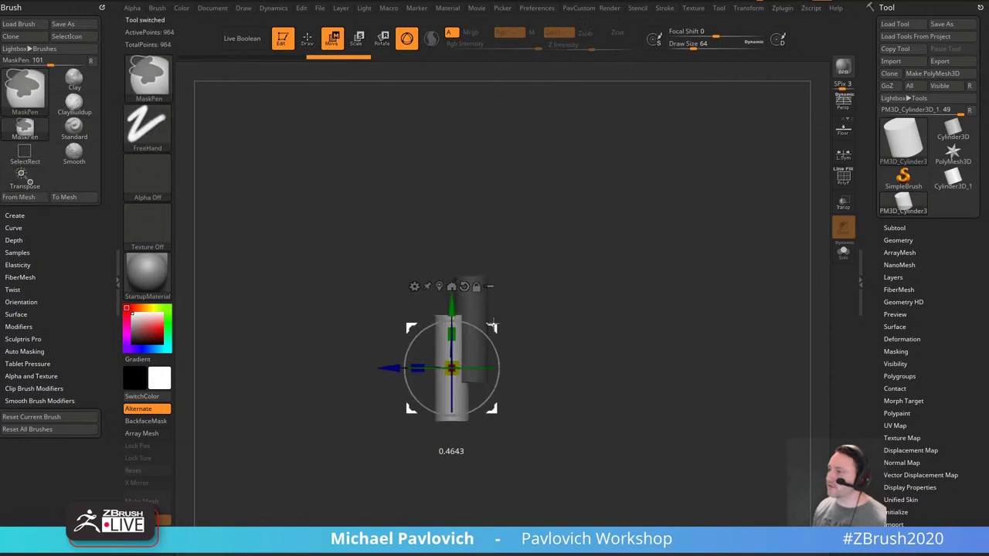
drag(483, 333, 444, 415)
drag(521, 270, 574, 323)
drag(469, 407, 469, 407)
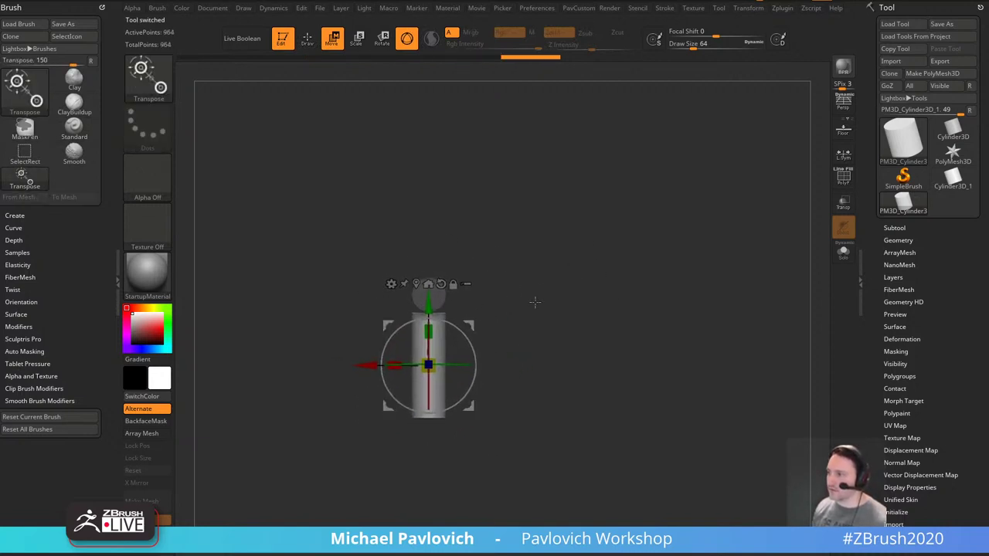
shift+drag(550, 304, 600, 279)
drag(523, 328, 563, 312)
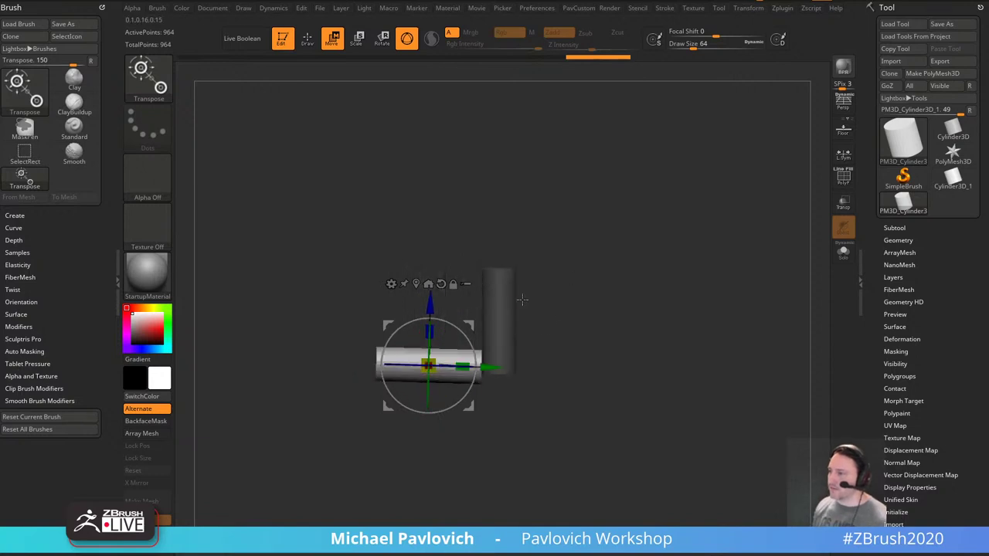
Bend the horizontal cylinder downward into a curved toe using a curve deformer.
click(392, 285)
click(487, 318)
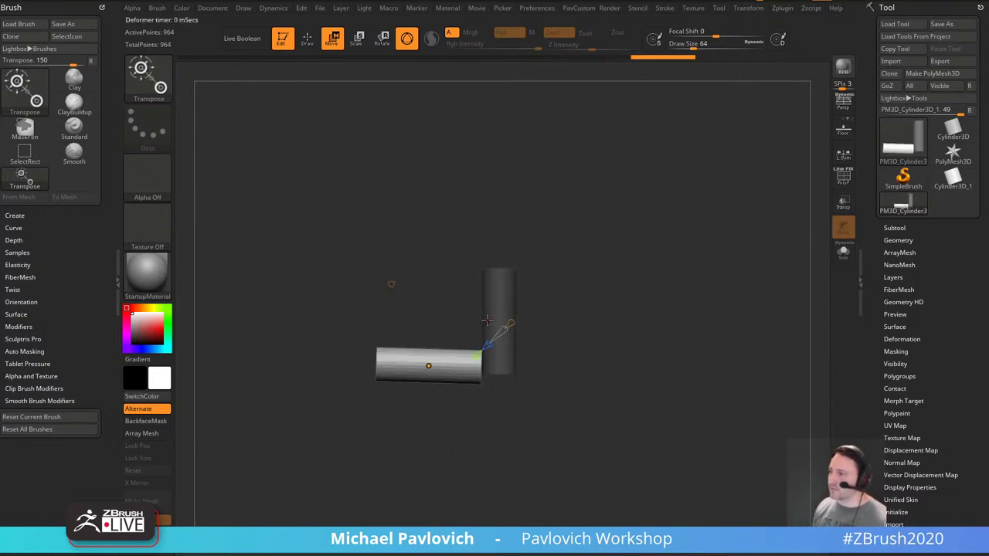
drag(563, 305, 567, 335)
drag(507, 301, 445, 297)
click(509, 298)
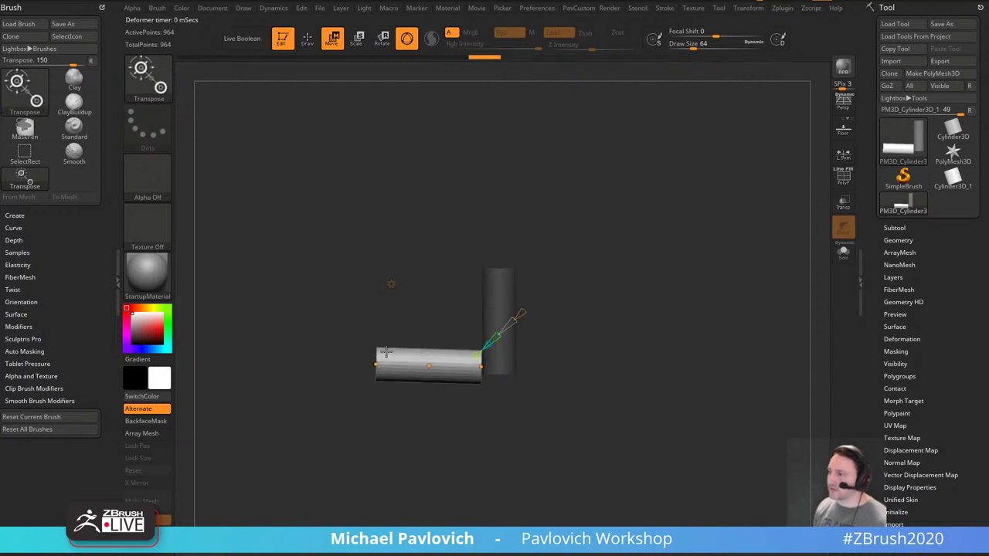
drag(375, 365, 415, 436)
drag(433, 380, 426, 385)
drag(611, 368, 585, 314)
Duplicate the bent toe and angle the copy outward from the base of the leg cylinder.
key(w)
ctrl+drag(470, 326, 513, 317)
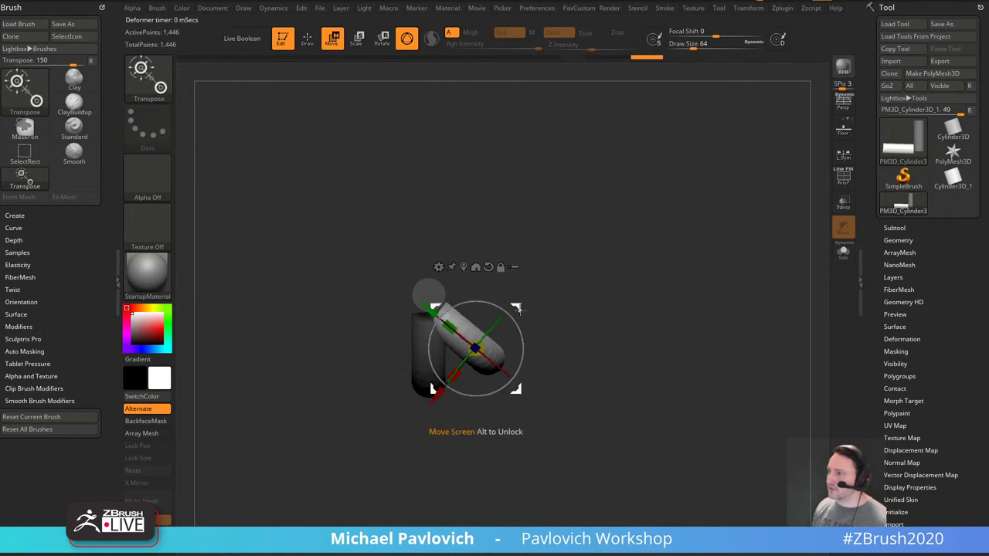
mouse_move(583, 296)
mouse_down()
mouse_move(654, 268)
mouse_move(678, 296)
mouse_up()
key(q)
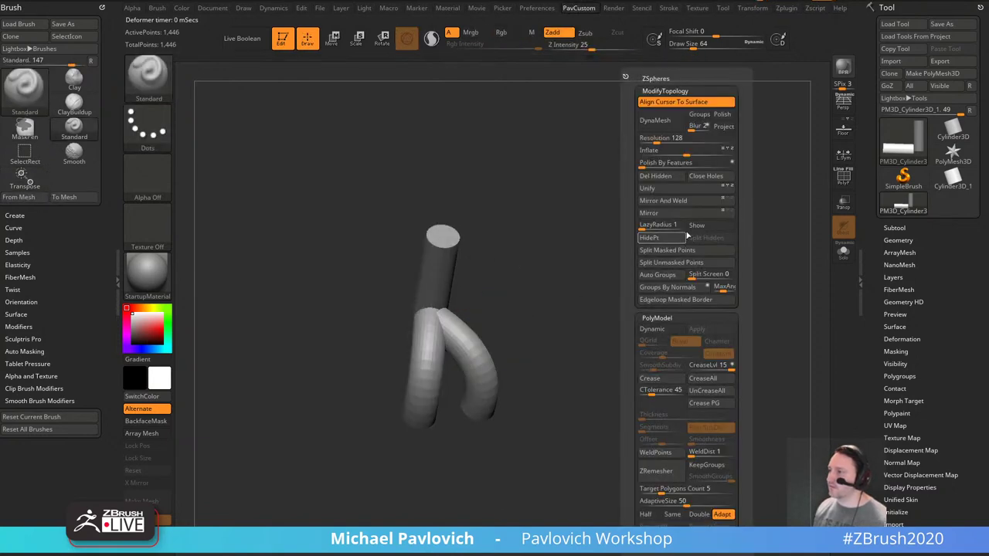
key(w)
mouse_move(577, 280)
mouse_down()
mouse_move(549, 307)
mouse_move(528, 300)
mouse_move(654, 266)
mouse_up()
Mirror the angled toe to the opposite side of the foot.
ctrl+click(497, 351)
key(q)
key(space)
key(space)
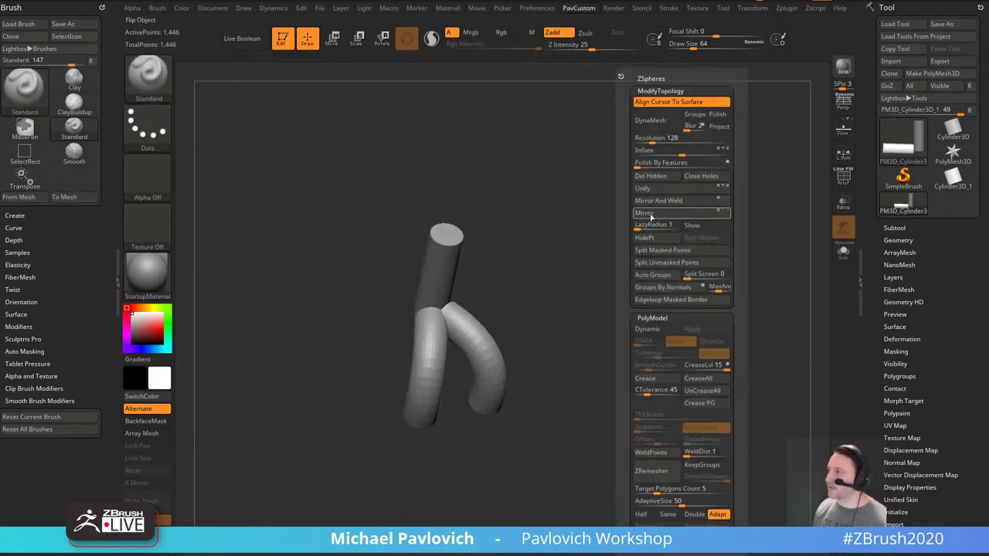
click(652, 216)
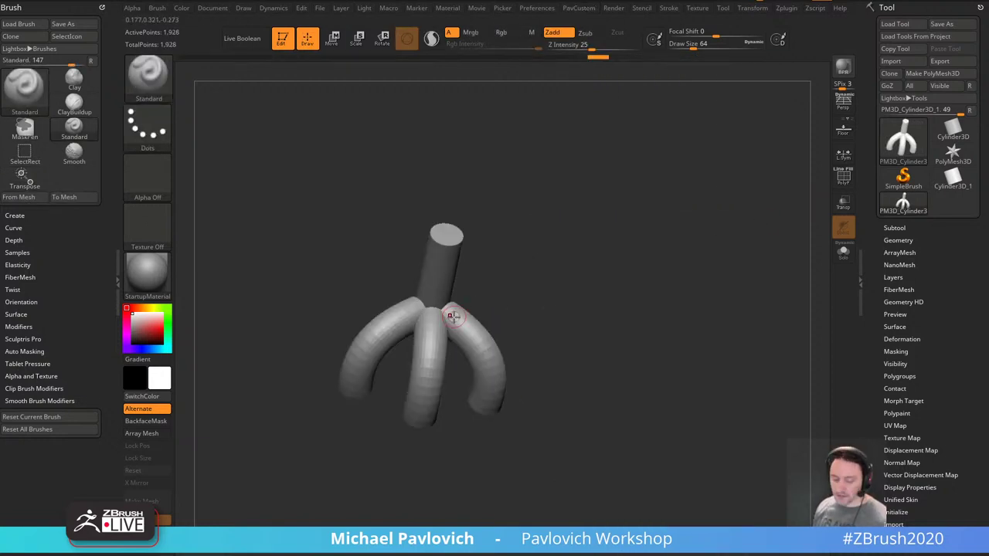
Fuse the leg and the three toes into one mesh with DynaMesh at resolution 128.
drag(620, 274, 611, 267)
drag(613, 318, 597, 311)
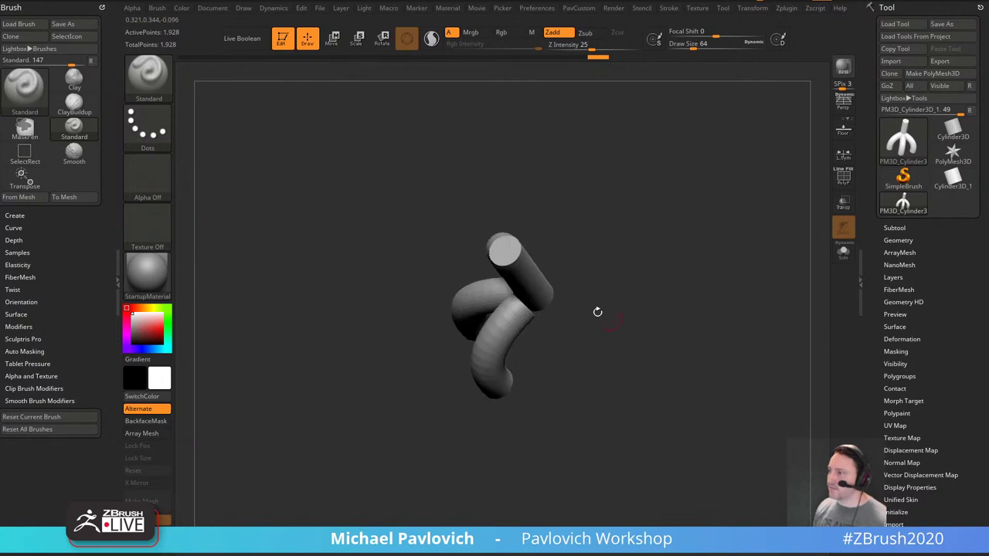
drag(657, 320, 659, 307)
key(space)
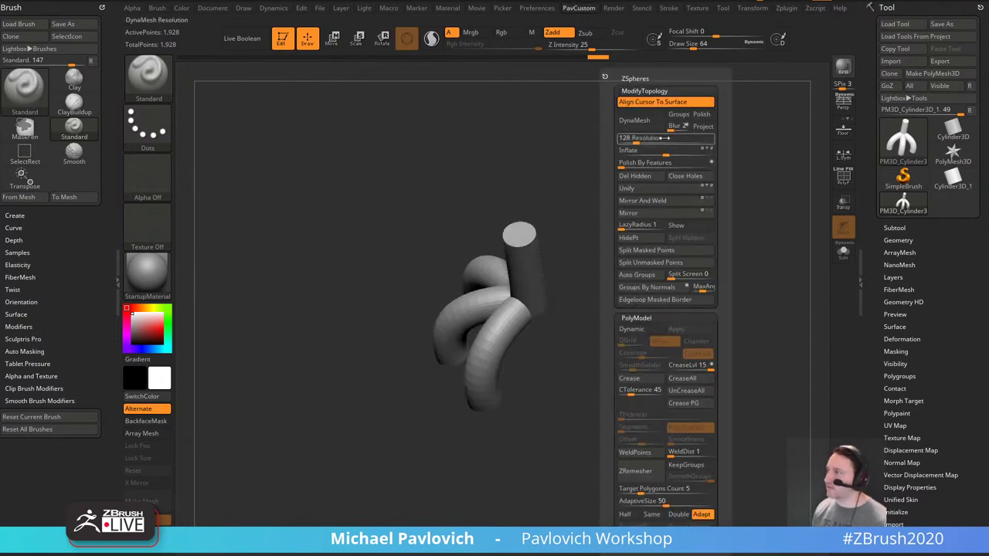
click(640, 121)
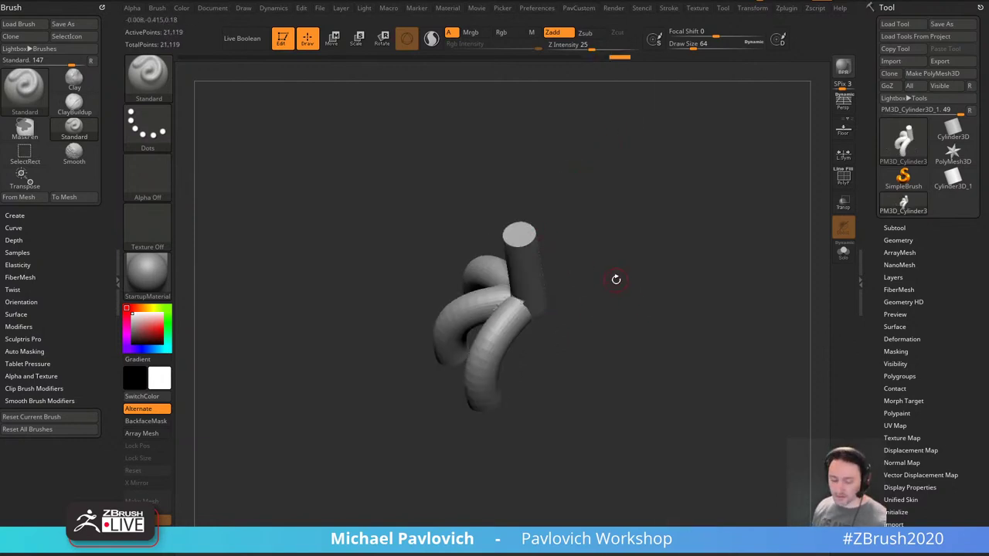
Swell the back of the joint below the leg with the Inflat brush.
key(b)
key(i)
key(n)
mouse_move(615, 279)
mouse_down()
mouse_move(536, 297)
mouse_move(601, 296)
mouse_up()
drag(552, 321, 553, 318)
mouse_move(603, 286)
mouse_down()
mouse_move(647, 254)
mouse_move(634, 264)
mouse_move(660, 291)
mouse_move(649, 258)
mouse_move(635, 264)
mouse_up()
drag(653, 297, 597, 225)
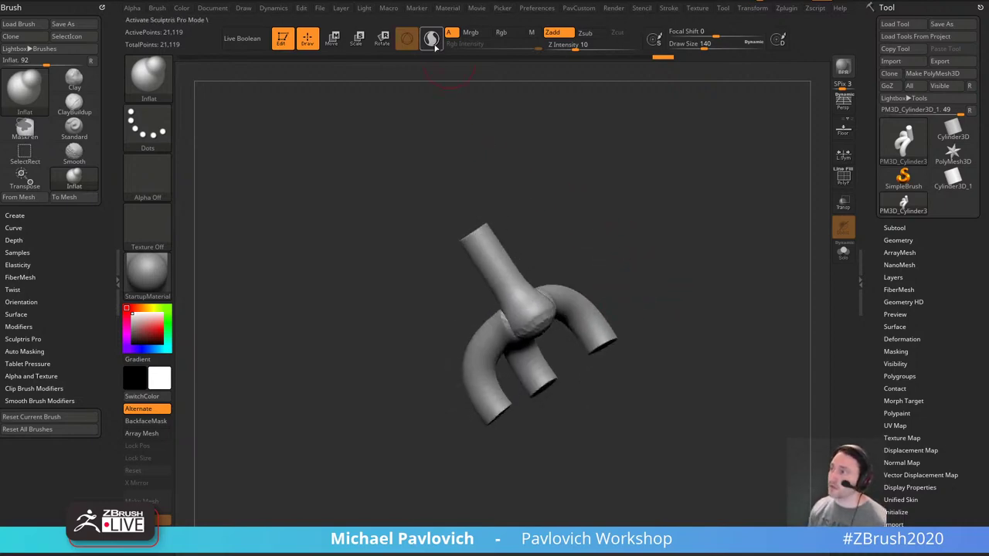
Pull a rear toe out of the back of the joint with the SnakeHook brush in Sculptris Pro mode, curving its tip downward.
click(431, 38)
mouse_move(619, 304)
mouse_down()
mouse_move(547, 319)
mouse_move(570, 317)
mouse_up()
key(b)
key(s)
key(h)
drag(511, 321, 576, 322)
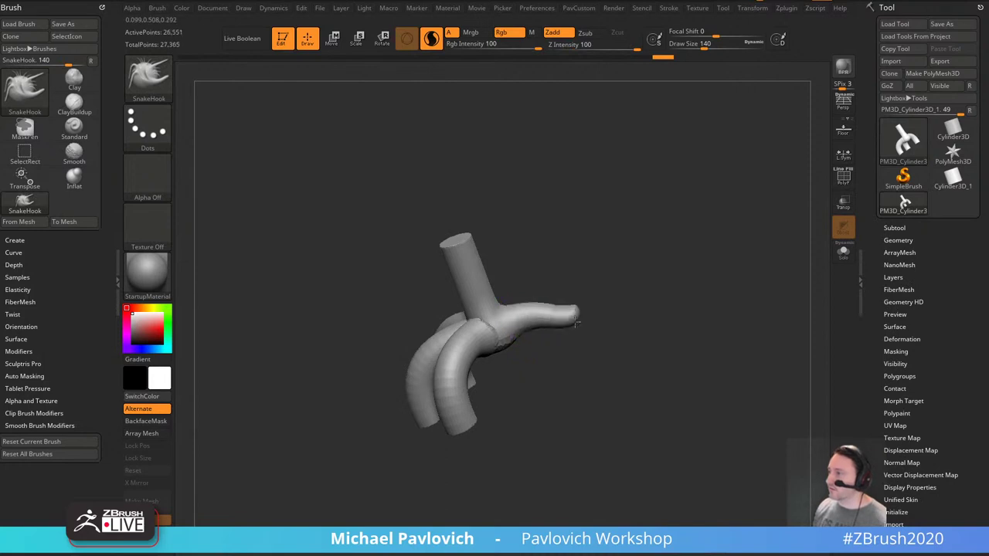
key(ctrl+z)
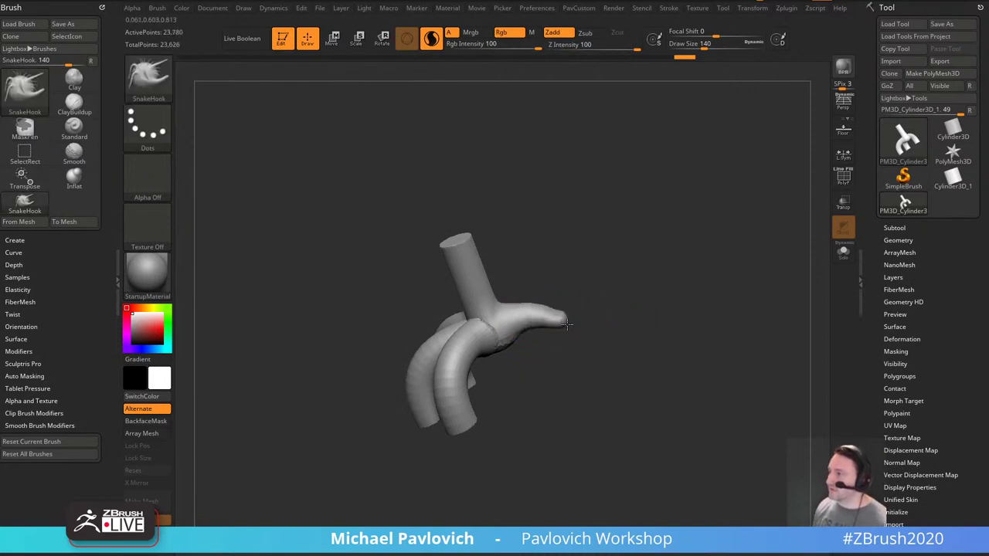
drag(558, 312, 565, 319)
drag(600, 313, 616, 315)
drag(567, 319, 576, 331)
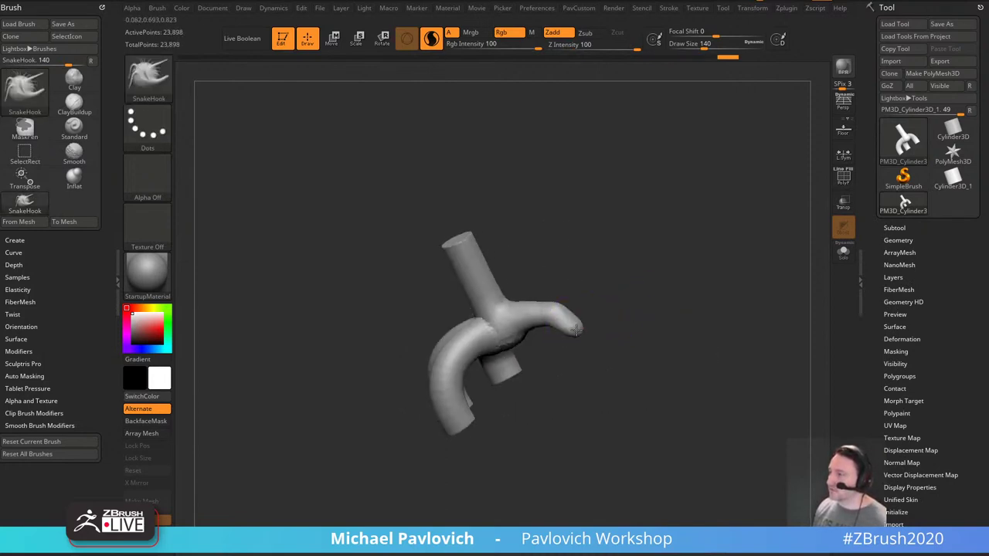
Smooth the joint between leg and toes, turn off Sculptris Pro mode, and smooth the toe ends.
drag(625, 287, 665, 267)
drag(695, 309, 578, 272)
shift+drag(507, 328, 511, 318)
click(432, 39)
shift+drag(558, 349, 577, 331)
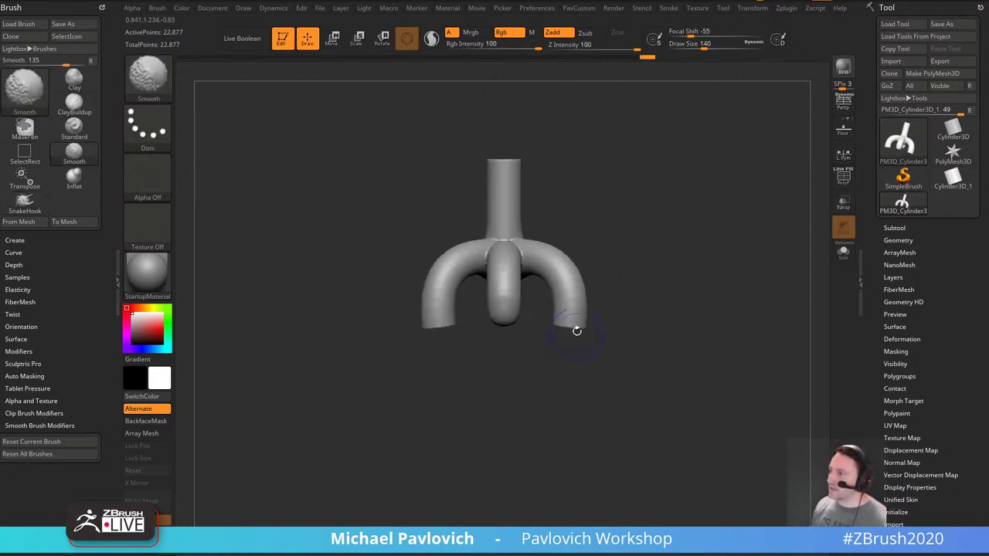
drag(638, 299, 577, 258)
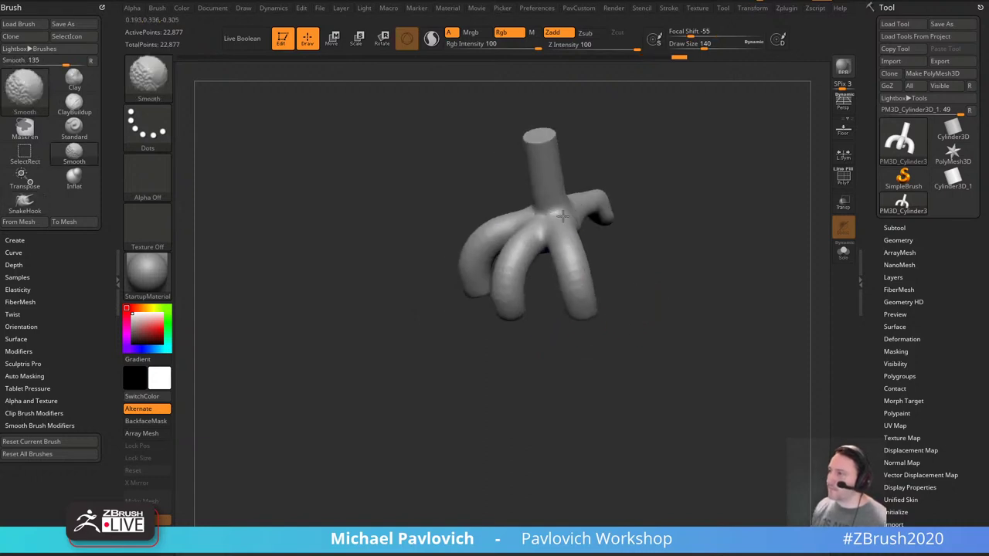
Remesh the foot with DynaMesh and turn on the PolyFrame display.
ctrl+drag(752, 228, 749, 240)
key(3)
click(726, 283)
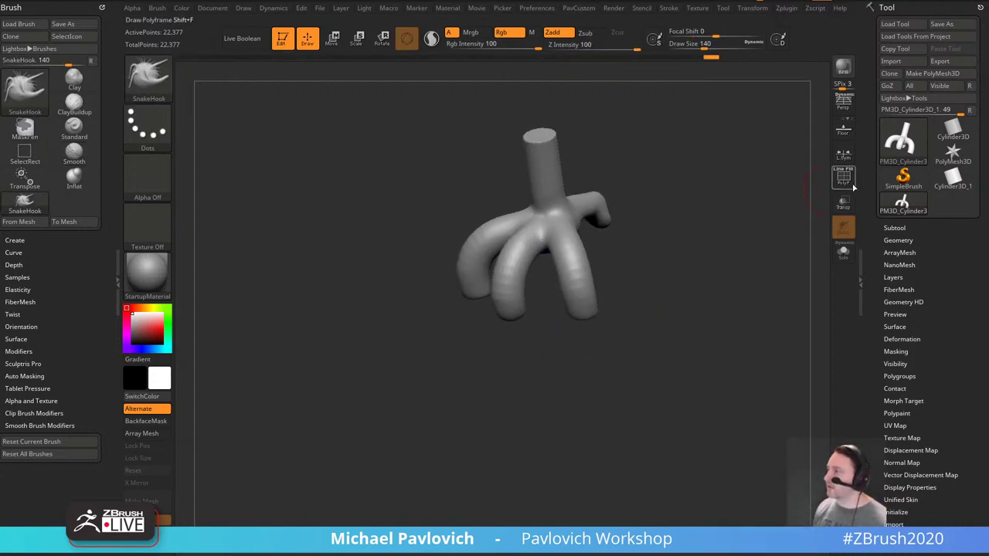
click(848, 183)
Trim the upper end of the leg flat in side view with the TrimCurve brush.
mouse_move(800, 202)
shift+mouse_down()
mouse_move(756, 197)
mouse_move(729, 274)
shift+mouse_up()
ctrl+shift+click(149, 79)
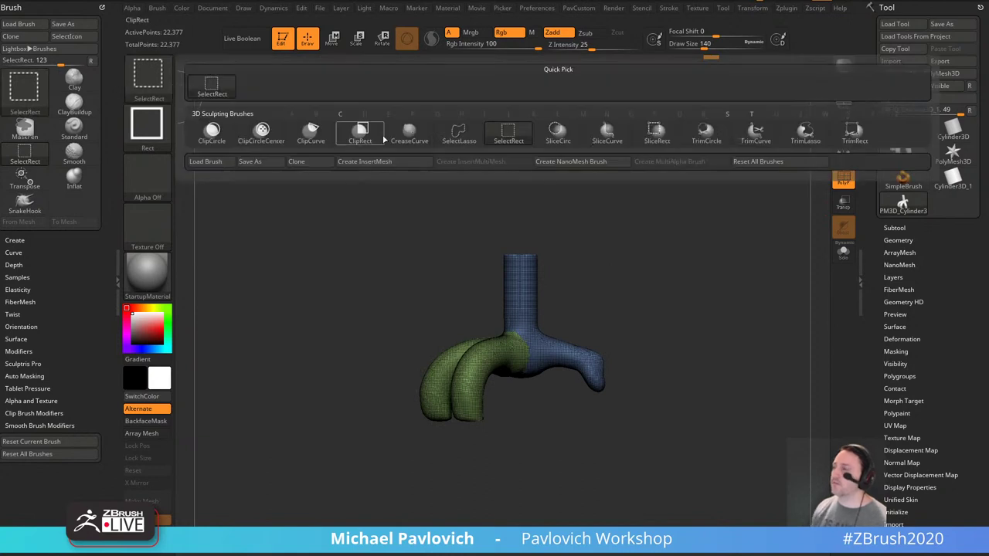
click(755, 133)
ctrl+shift+drag(409, 255, 723, 253)
Isolate the cap polygroup on the leg's upper end, invert the visibility and delete the cap to leave the leg open.
drag(754, 234, 618, 247)
ctrl+shift+click(518, 256)
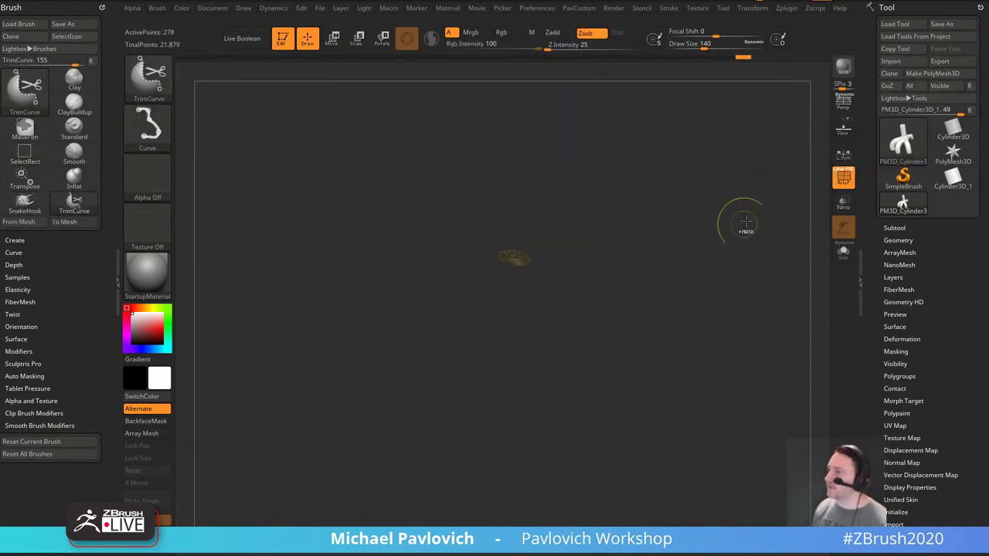
ctrl+shift+drag(746, 222, 741, 217)
key(2)
click(712, 177)
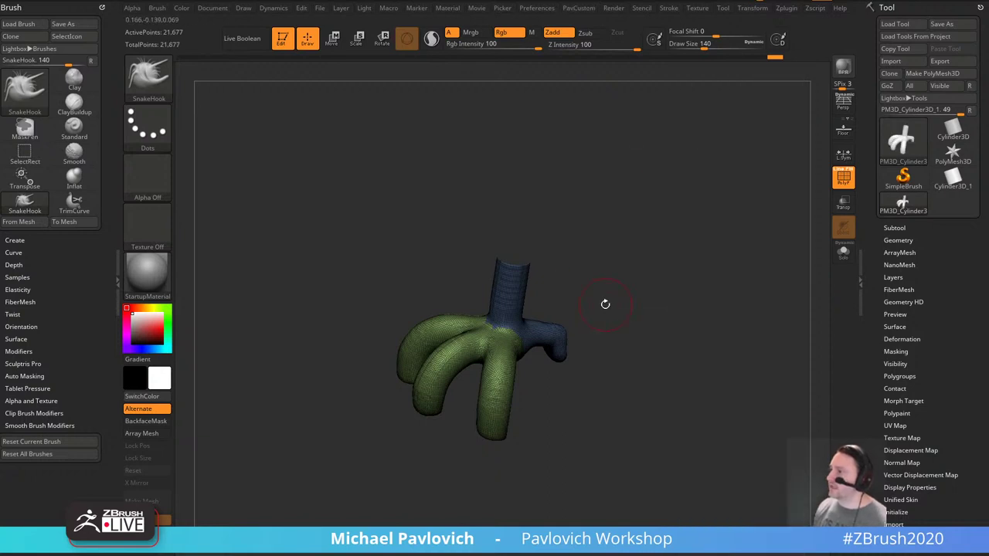
Slice one outer front toe from the foot into its own polygroup in top view with the SliceCurve brush.
mouse_move(603, 305)
mouse_down()
mouse_move(654, 327)
mouse_move(639, 301)
mouse_move(640, 250)
mouse_move(639, 260)
mouse_up()
key(ctrl)
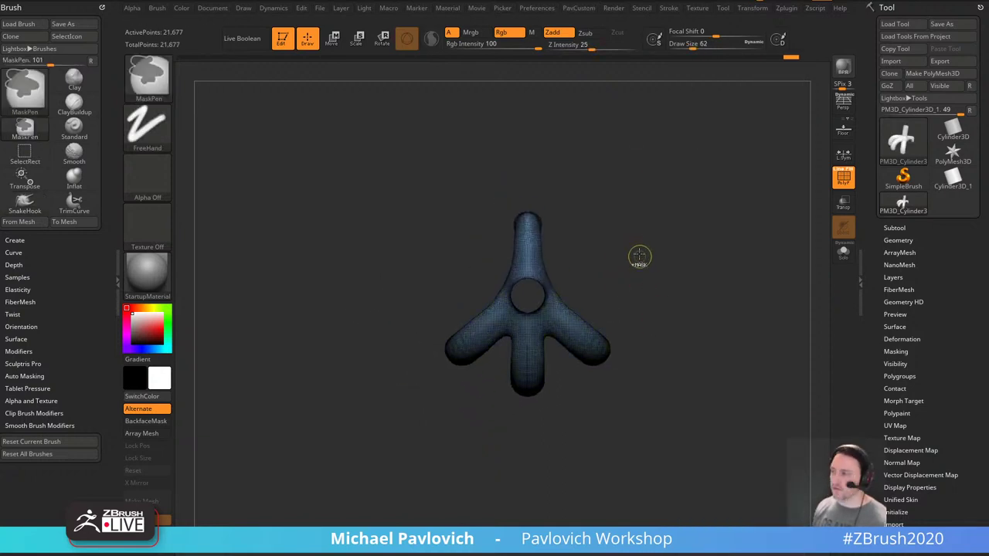
key(ctrl+shift+b)
click(608, 133)
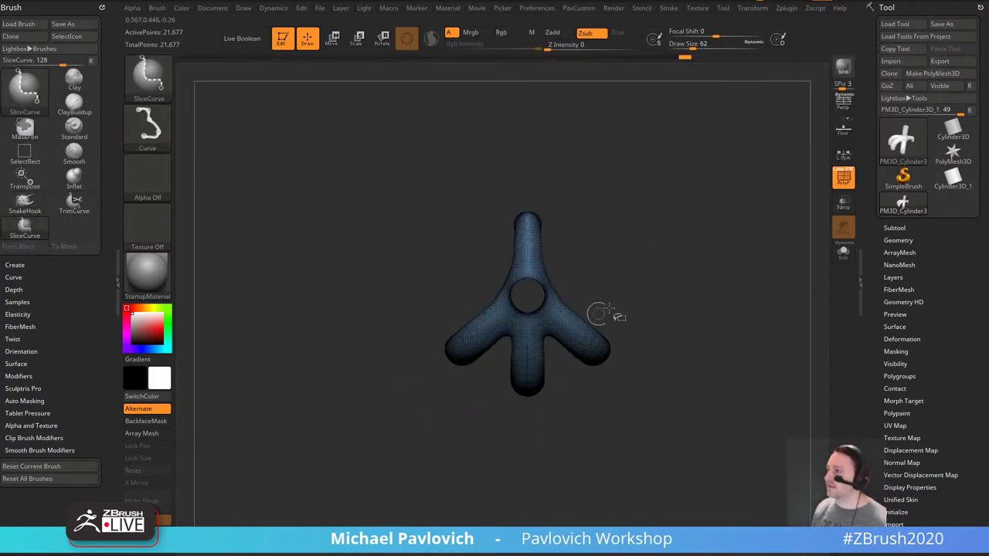
drag(658, 203, 562, 299)
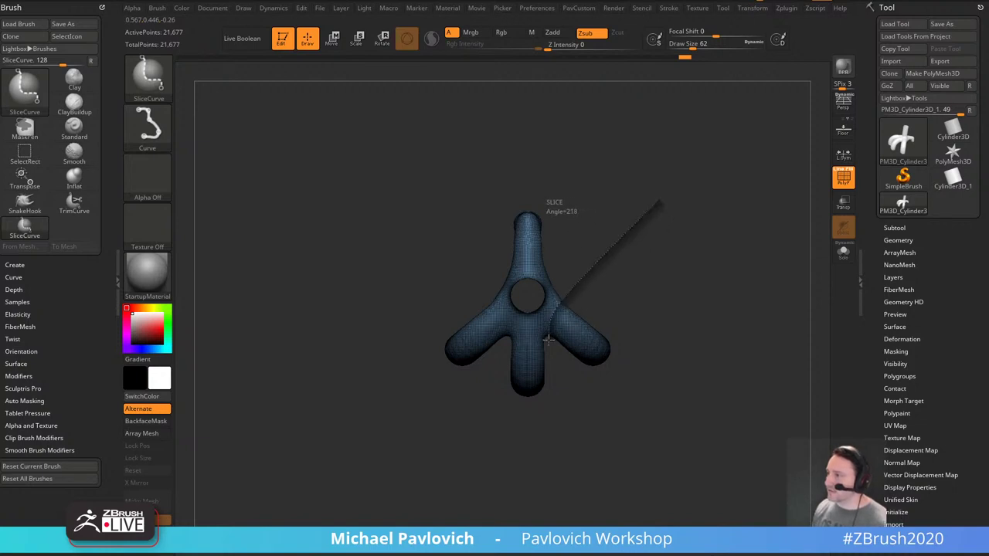
drag(564, 440, 564, 442)
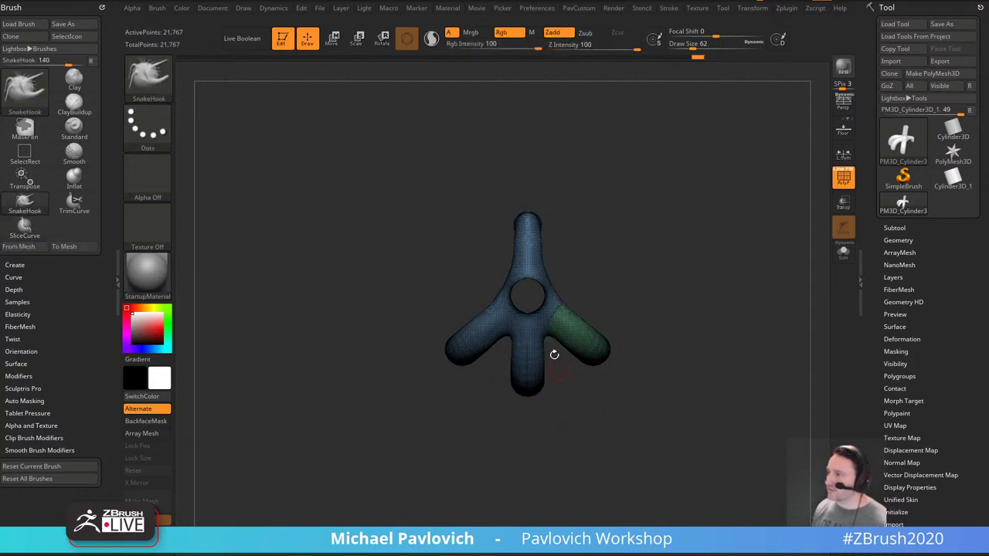
Slice the middle front toe into its own polygroup and mirror the toe grouping across with Mirror And Weld.
drag(632, 475, 574, 377)
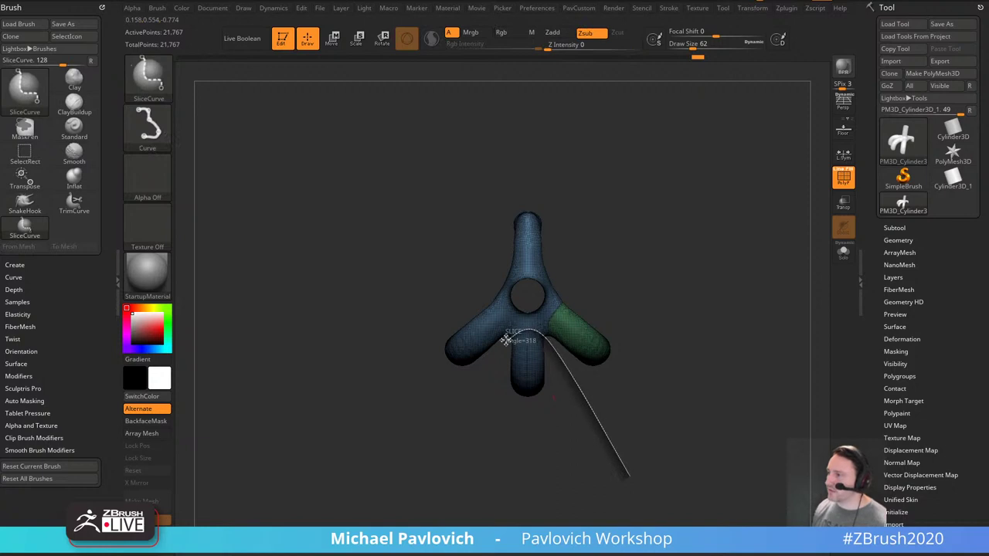
ctrl+shift+drag(478, 382, 478, 382)
drag(742, 350, 744, 287)
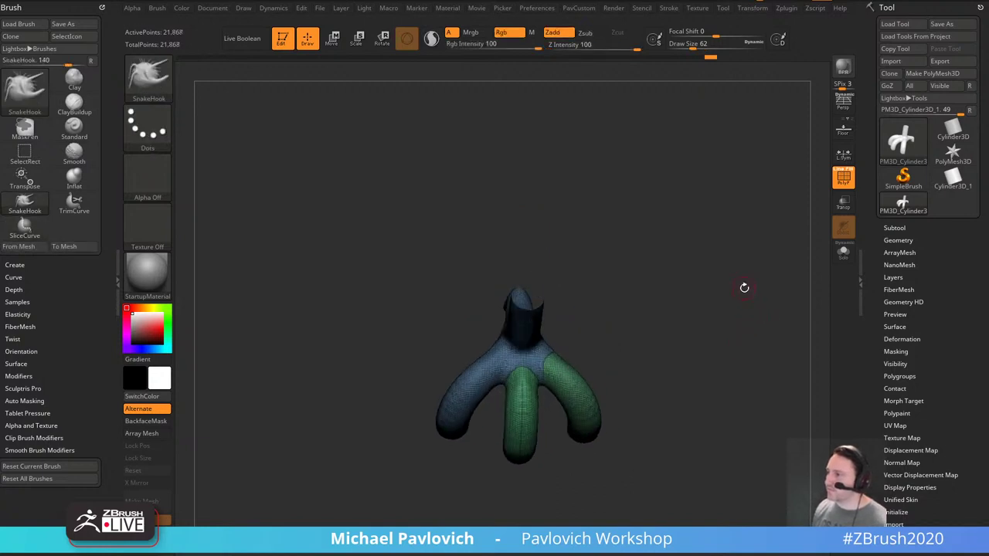
key(space)
click(738, 210)
click(738, 203)
Slice the rear toe off the foot in side view and slice its tip into a separate polygroup.
mouse_move(607, 281)
mouse_down()
mouse_move(674, 247)
mouse_move(711, 285)
mouse_up()
ctrl+shift+drag(700, 338, 564, 359)
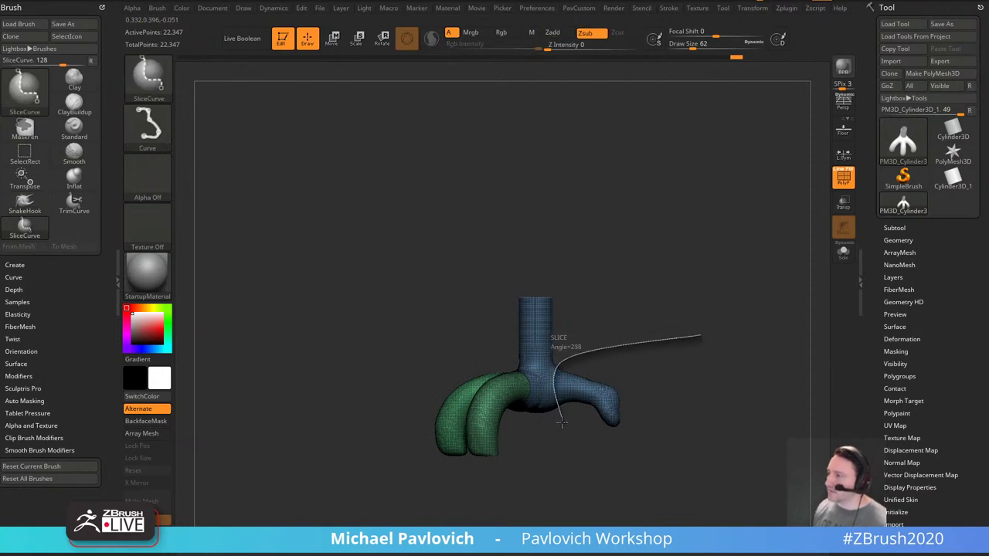
ctrl+shift+drag(572, 458, 572, 457)
mouse_move(731, 296)
mouse_down()
mouse_move(684, 322)
mouse_move(760, 270)
mouse_move(739, 377)
mouse_move(726, 393)
mouse_move(711, 256)
mouse_up()
key(ctrl+shift)
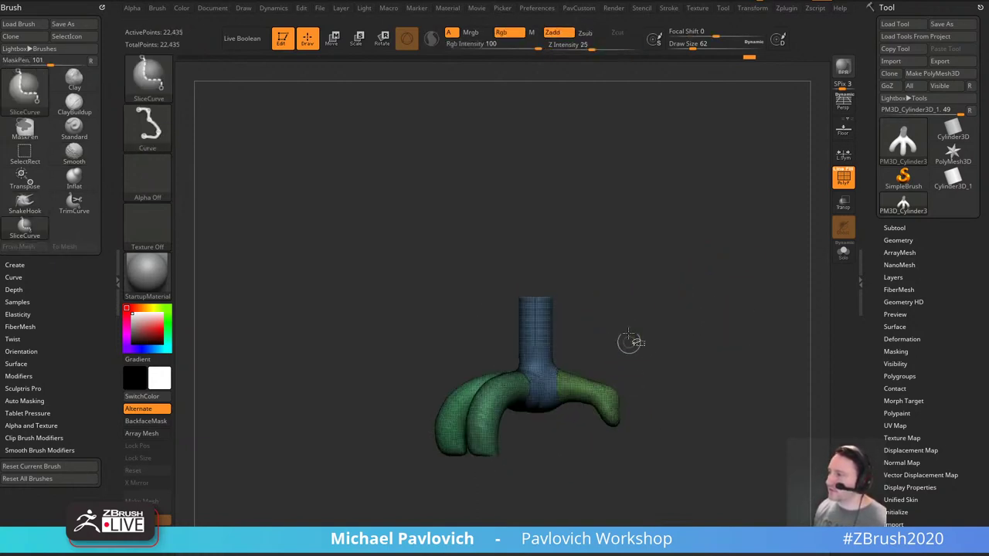
ctrl+shift+drag(576, 439, 578, 423)
Try to slice the front toe tips into separate polygroups with one curve in top view and mirror the result.
mouse_move(726, 377)
mouse_down()
mouse_move(731, 404)
mouse_move(714, 408)
mouse_up()
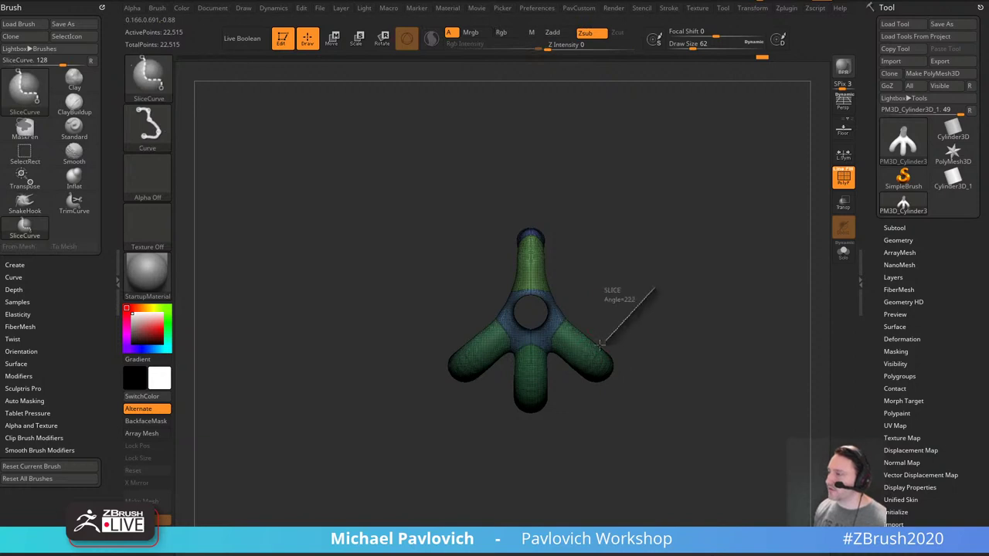
mouse_move(463, 363)
ctrl+shift+mouse_down()
mouse_move(431, 307)
mouse_move(442, 307)
ctrl+shift+mouse_up()
ctrl+drag(718, 307, 761, 324)
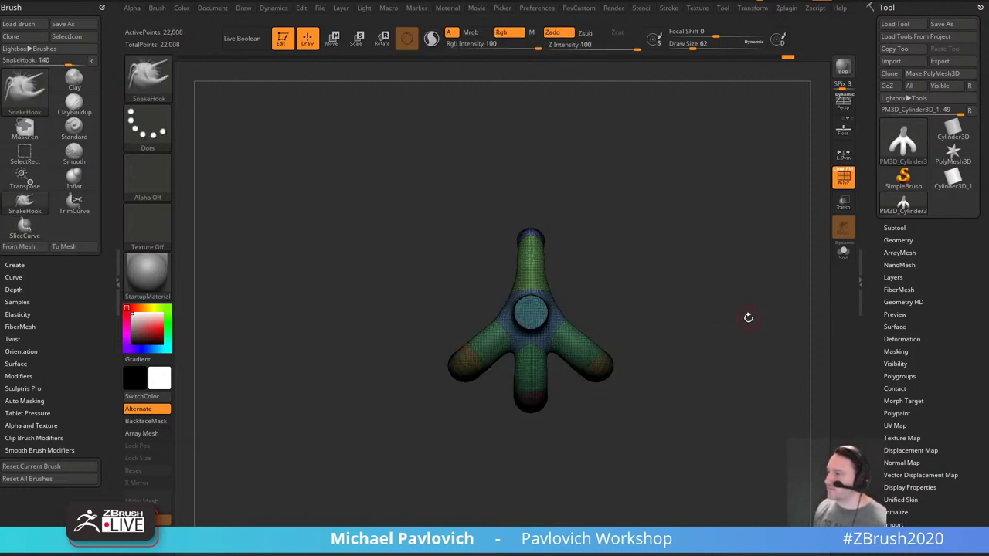
key(ctrl+z)
key(2)
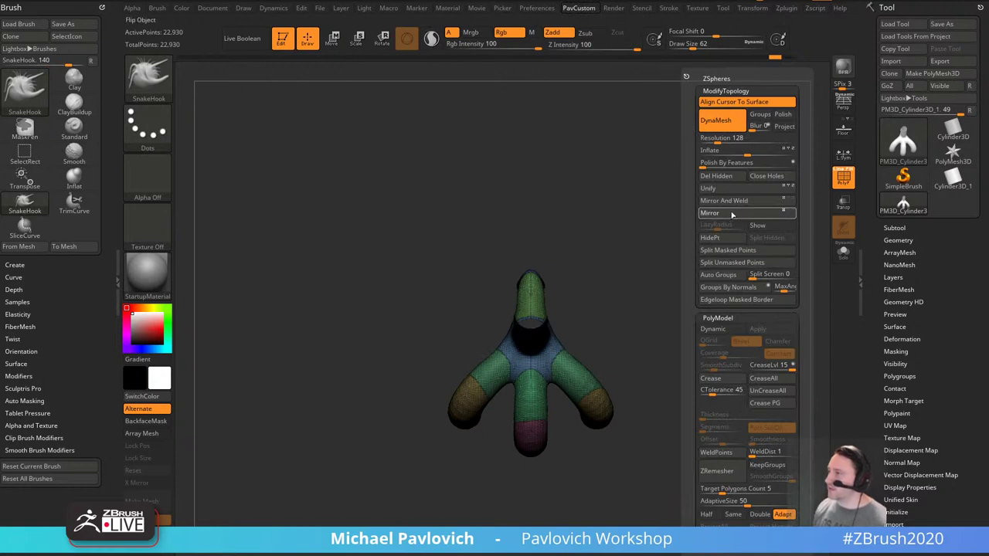
click(733, 214)
drag(636, 239, 695, 293)
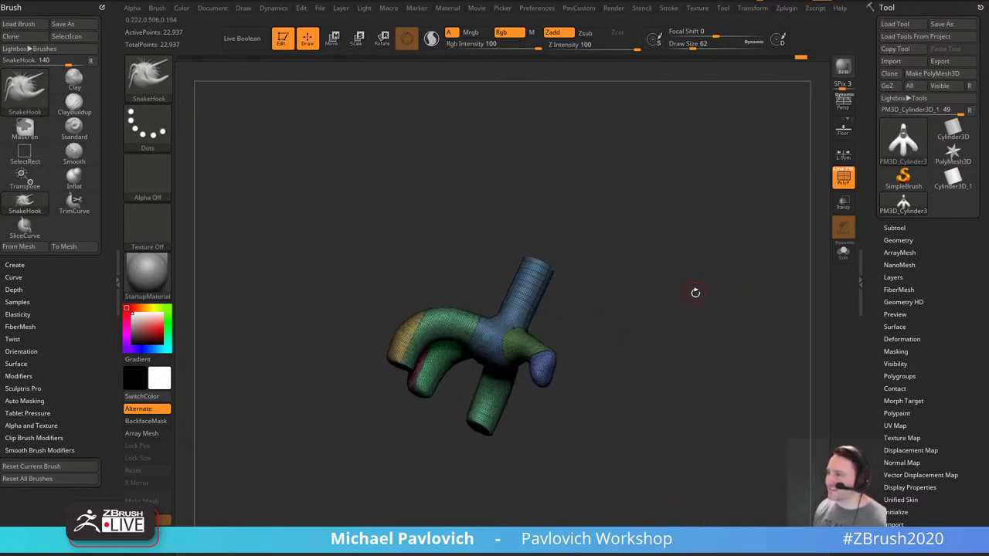
Undo the mirroring and the slice across the front toe tips.
key(ctrl+z)
key(ctrl+z)
key(ctrl+z)
key(ctrl+z)
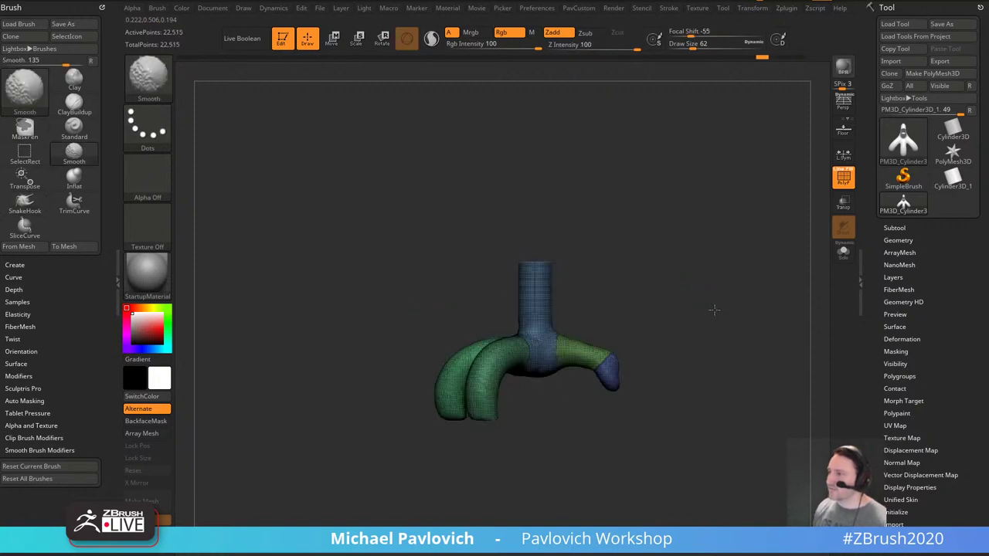
key(ctrl+z)
Try to slice the front toe tips with a diagonal curve in side view.
ctrl+shift+drag(552, 456, 495, 390)
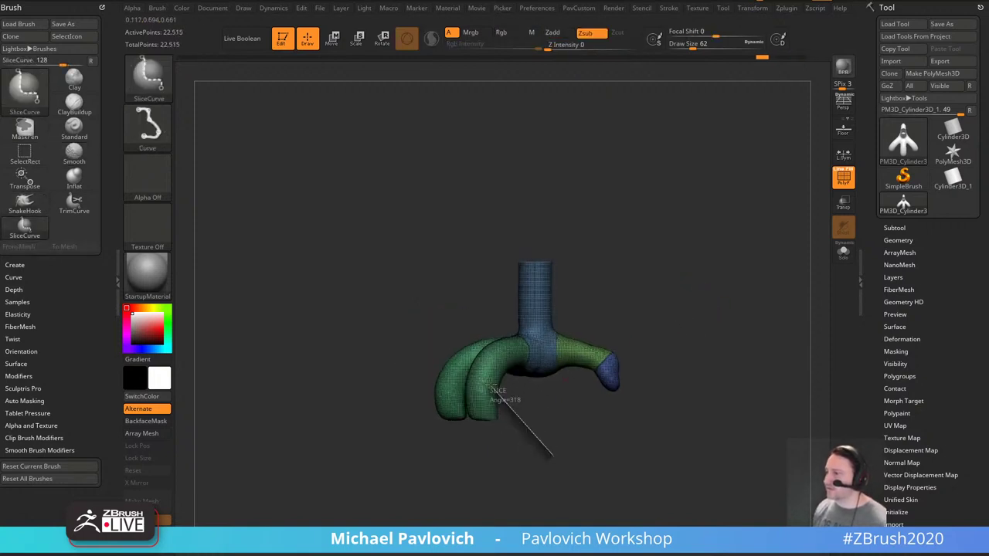
ctrl+shift+drag(389, 316, 389, 316)
mouse_move(768, 276)
mouse_down()
mouse_move(788, 265)
mouse_move(763, 342)
mouse_move(787, 322)
mouse_move(750, 307)
mouse_move(772, 338)
mouse_move(755, 307)
mouse_up()
key(ctrl+z)
Isolate the two outer front toes and slice the tip of one into its own polygroup.
ctrl+shift+click(605, 354)
mouse_move(668, 338)
mouse_down()
mouse_move(654, 337)
mouse_move(654, 325)
mouse_move(605, 349)
mouse_up()
ctrl+shift+drag(545, 398, 546, 399)
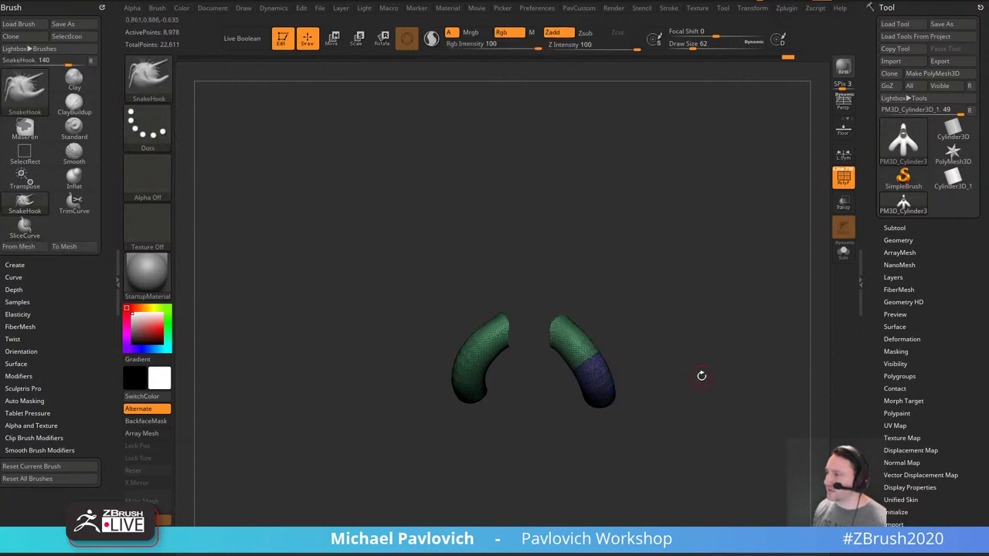
Isolate the middle front toe, slice its tip into its own polygroup and show the whole foot again.
ctrl+shift+click(701, 371)
ctrl+shift+click(544, 394)
drag(619, 357, 611, 282)
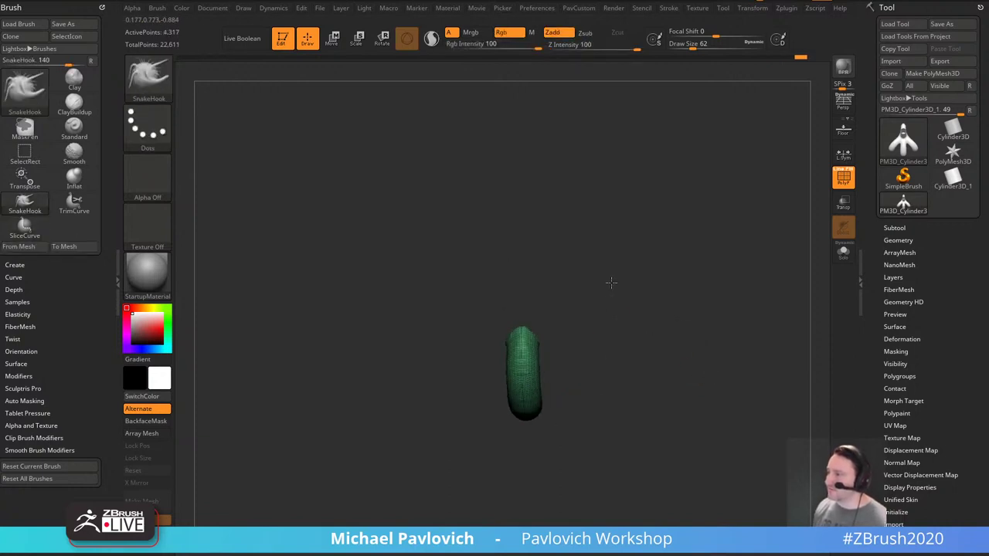
ctrl+shift+drag(643, 394, 409, 374)
ctrl+shift+click(729, 318)
Mirror and weld the foot so both outer toes have sliced tips, and switch the material to SketchShaded2.
key(2)
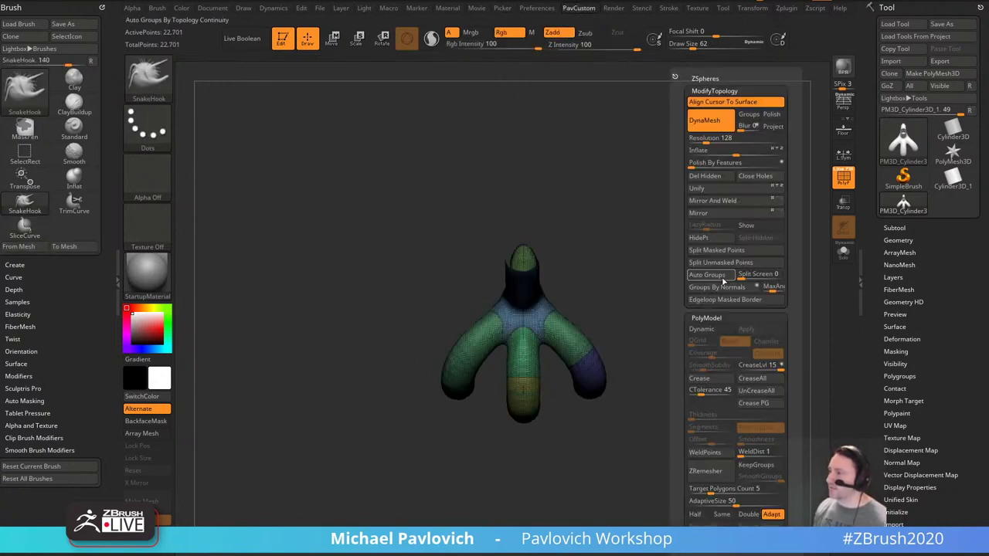
click(729, 216)
drag(761, 357, 747, 300)
key(2)
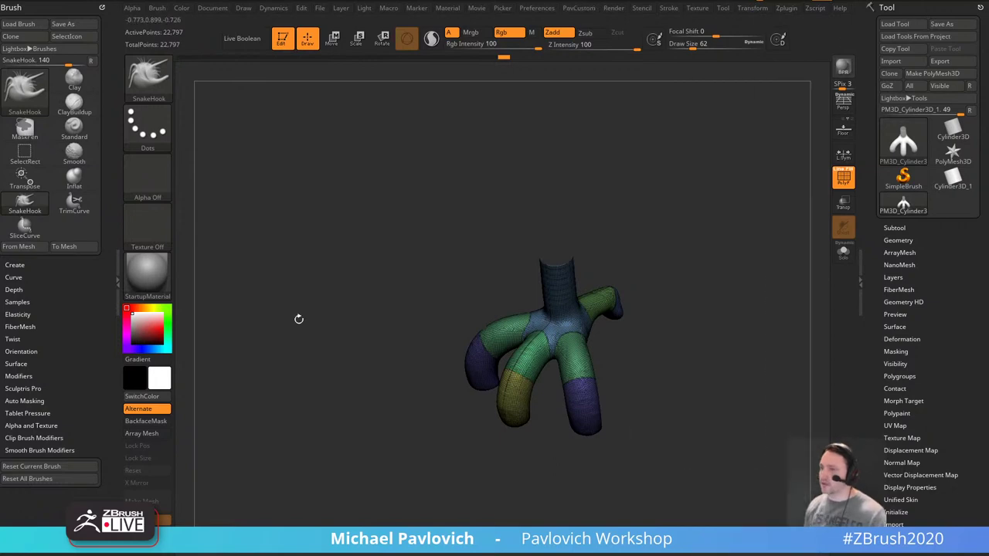
click(147, 275)
click(804, 374)
ZRemesh the foot at half density with KeepGroups on, AdaptiveSize 0 and SmoothGroups 0.
key(2)
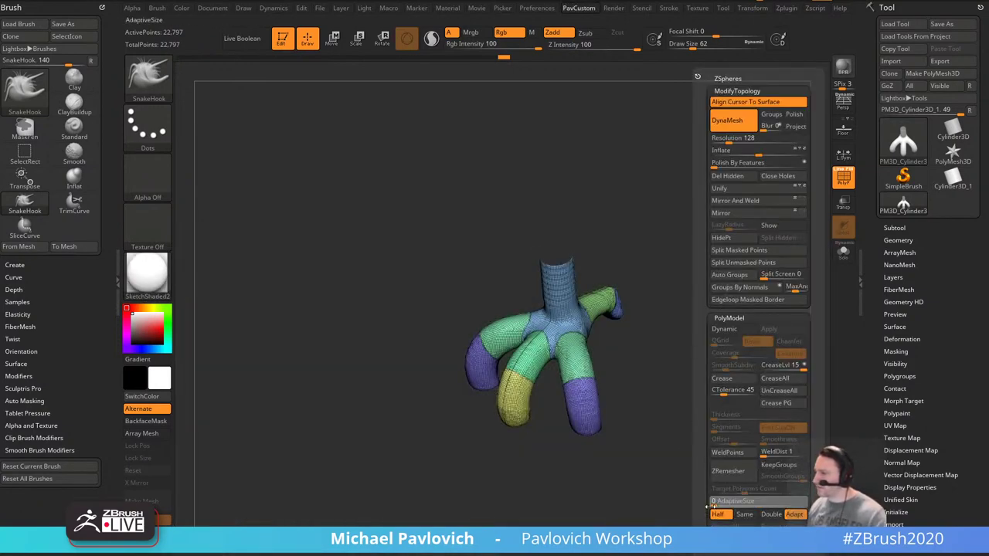
click(778, 465)
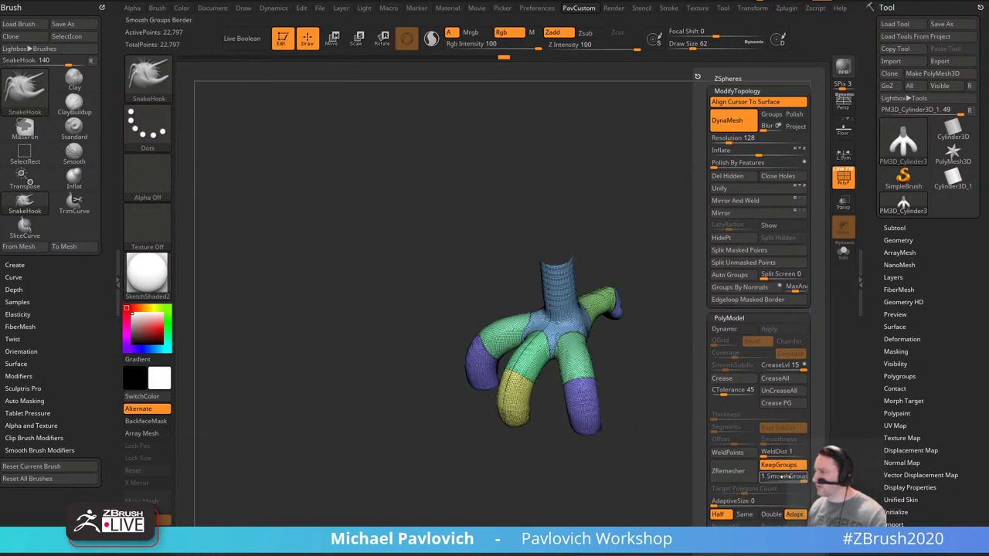
click(745, 476)
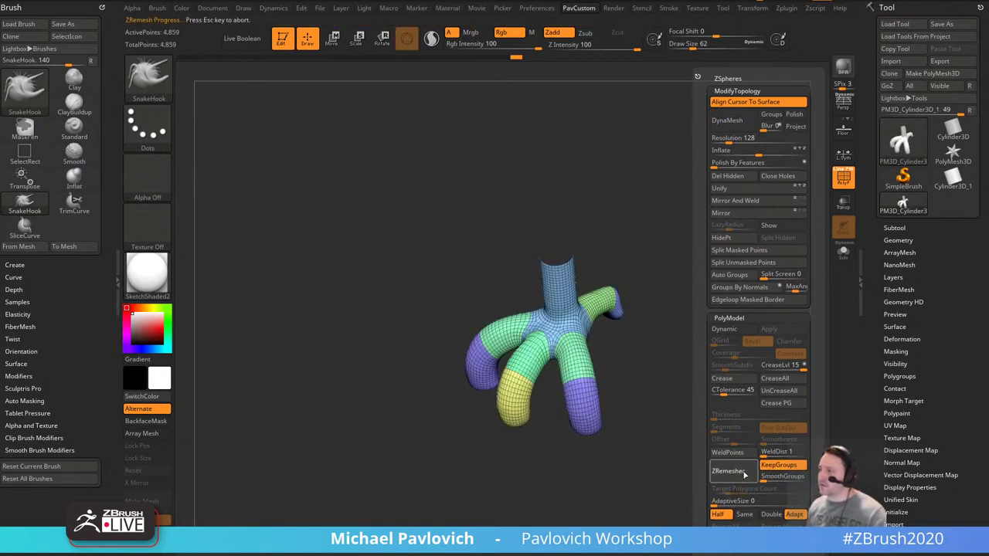
Try a second ZRemesher pass on the foot, undo it and inspect the topology where the toes meet.
click(745, 476)
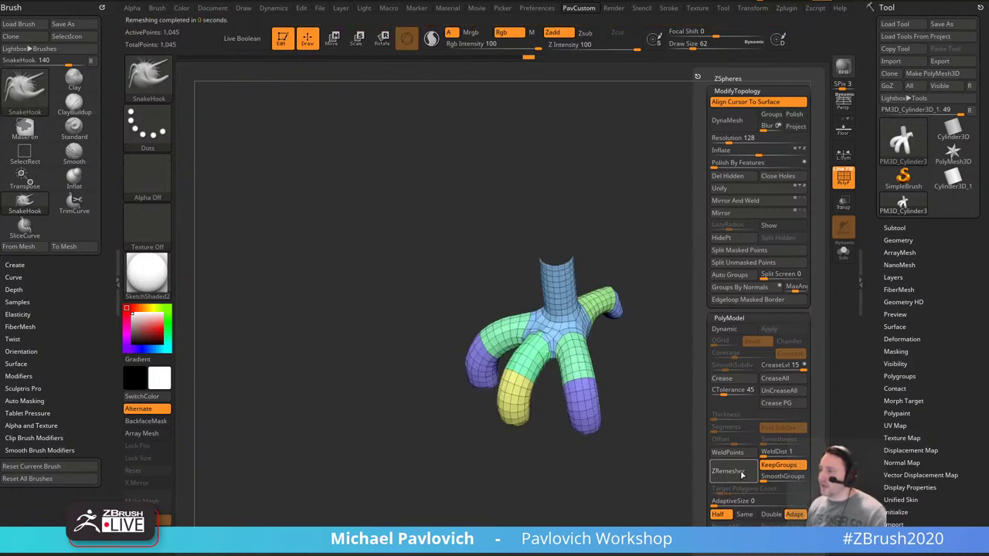
key(ctrl+z)
alt+drag(709, 340, 797, 382)
alt+drag(653, 384, 587, 475)
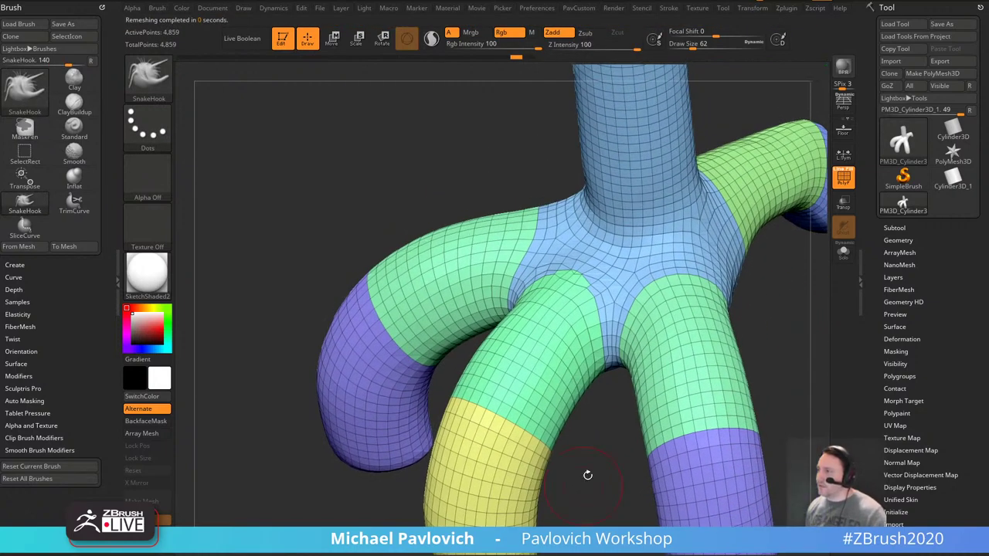
right_drag(588, 476, 746, 315)
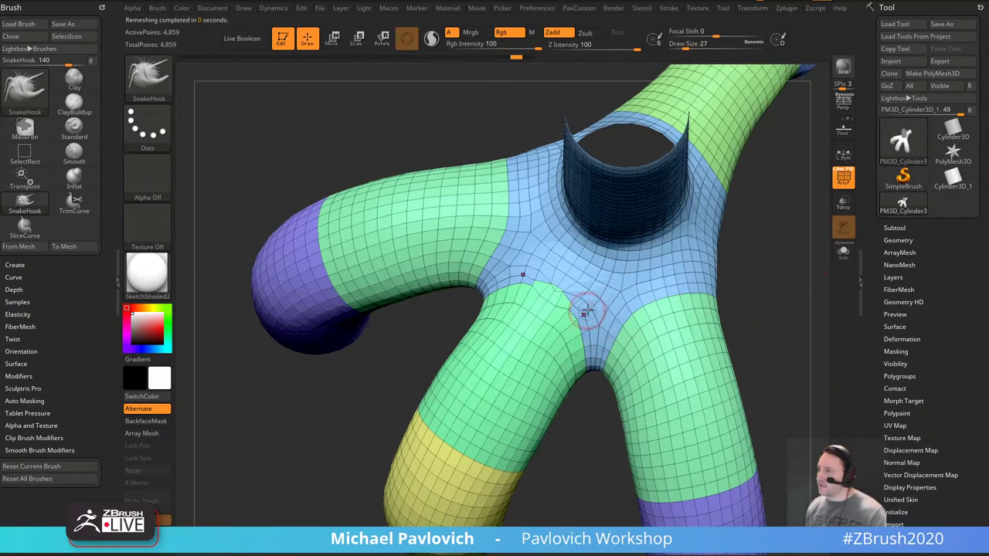
key(ctrl+z)
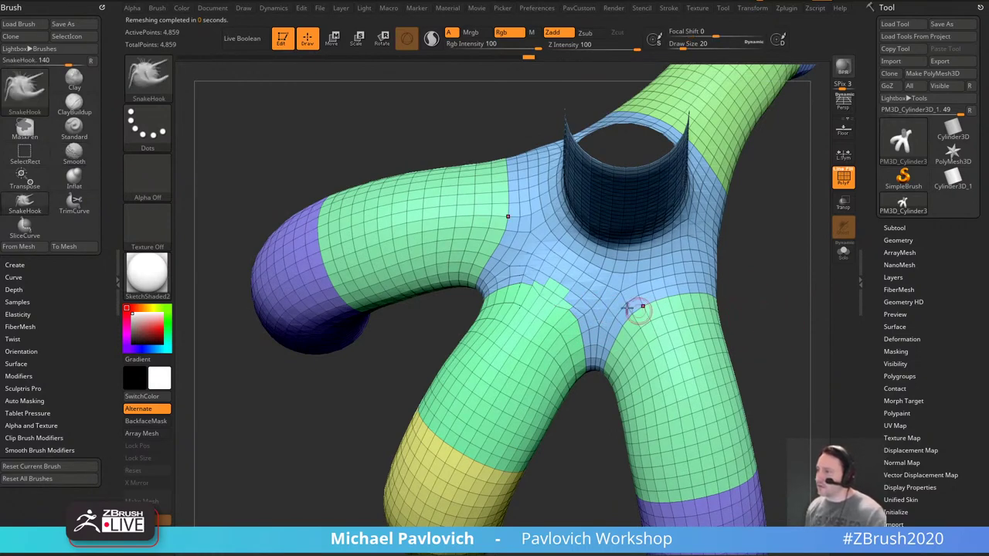
Switch to the ZModeler brush and frame the whole foot.
key(b)
key(z)
key(m)
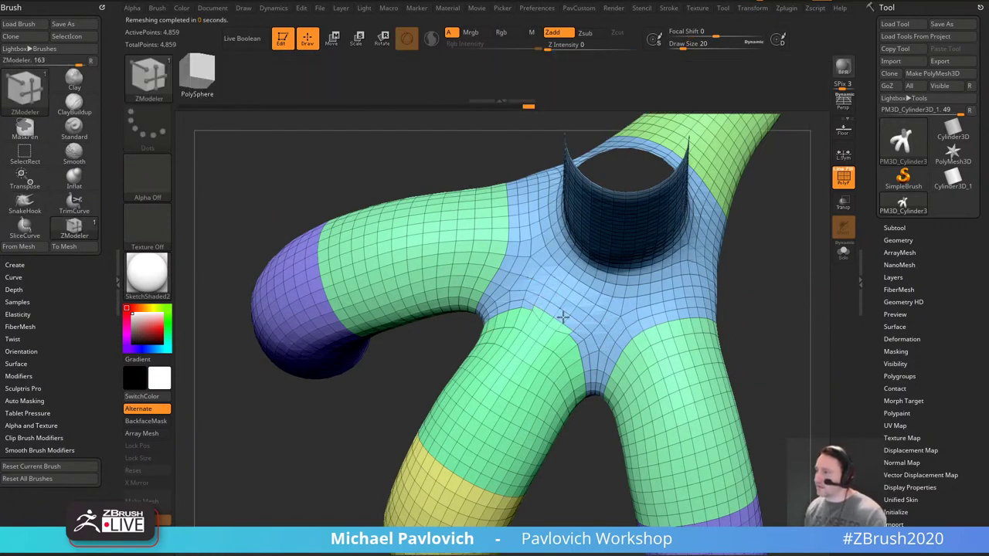
key(f)
mouse_move(750, 319)
mouse_down()
mouse_move(748, 180)
mouse_move(764, 300)
mouse_move(756, 338)
mouse_up()
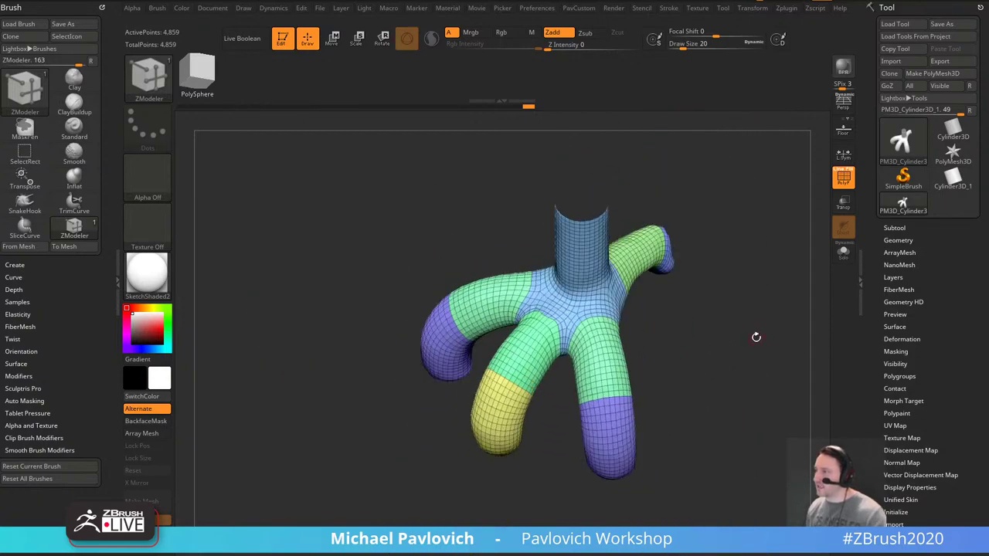
Run two more half-density ZRemesher passes on the foot with its polygroups kept.
key(2)
click(750, 472)
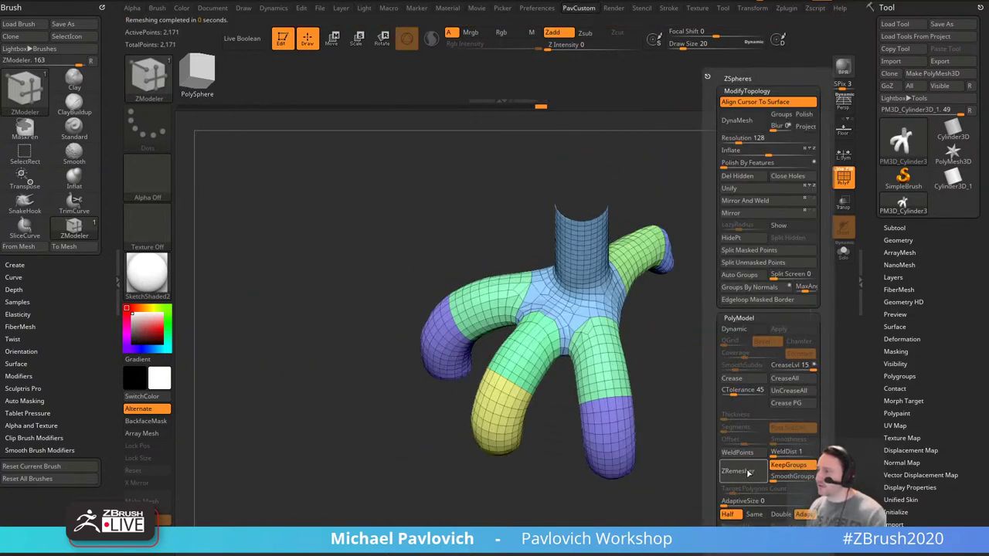
click(748, 471)
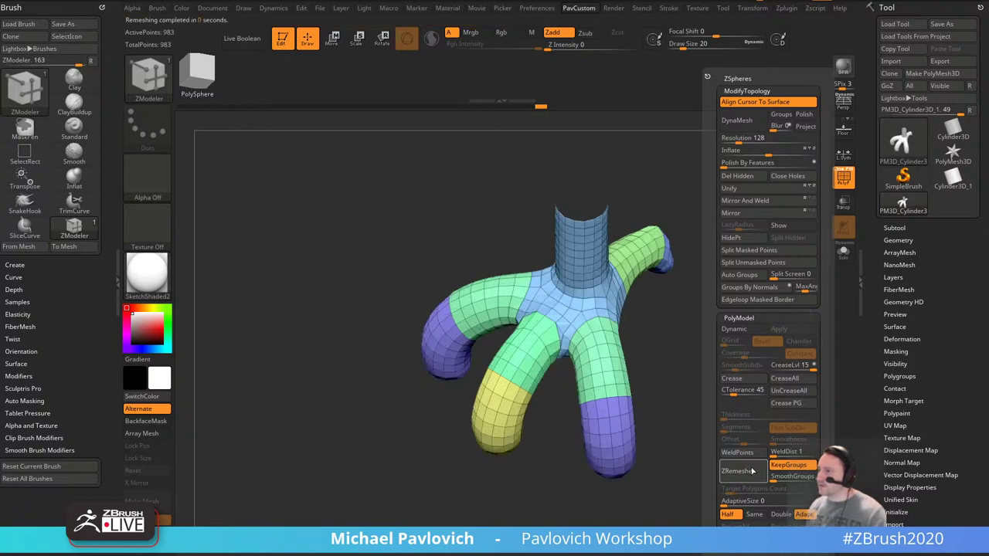
right_drag(636, 452, 720, 385)
Try one further ZRemesher reduction of the foot and undo it.
key(space)
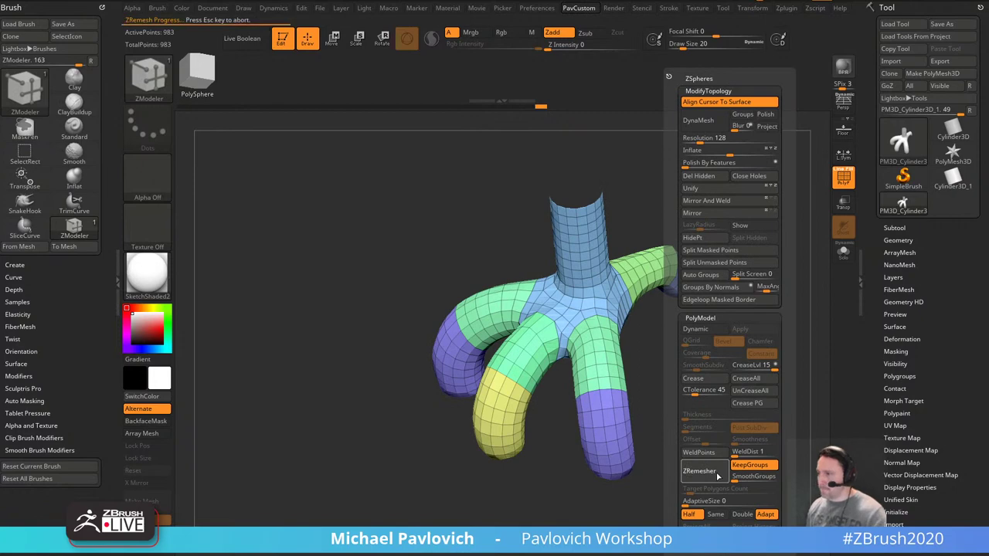
right_drag(634, 370, 736, 382)
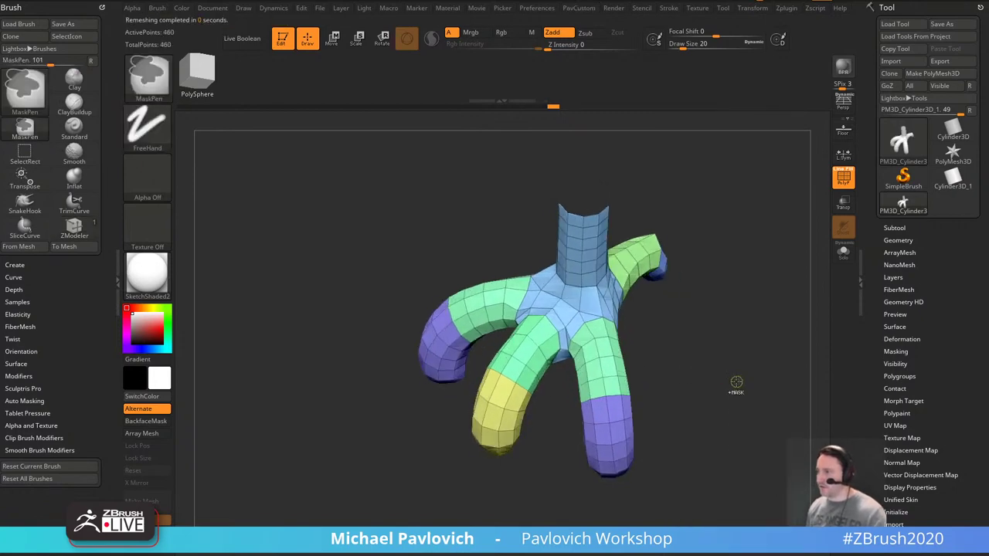
key(ctrl+z)
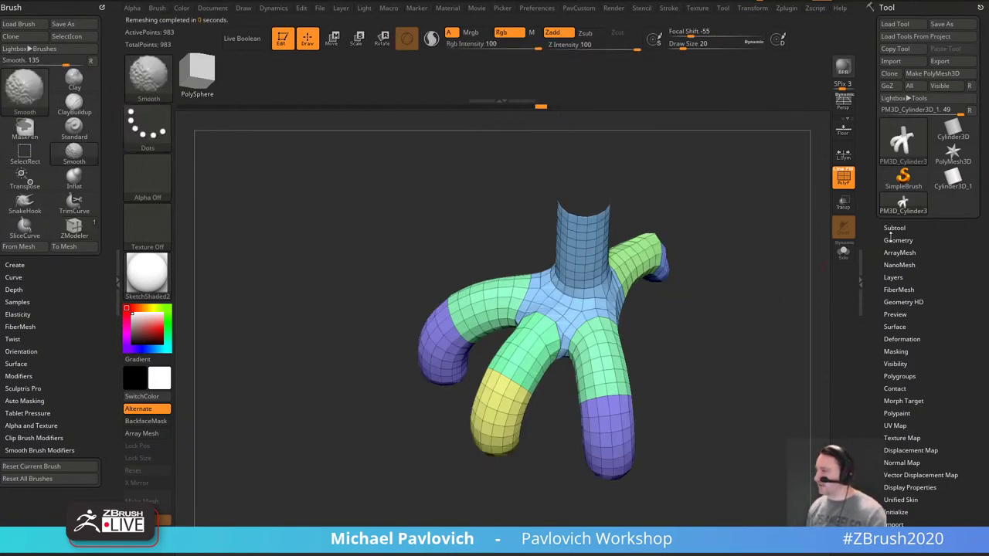
Open the geometry's full ZRemesher settings and remesh the foot at half density with KeepGroups on.
shift+click(893, 240)
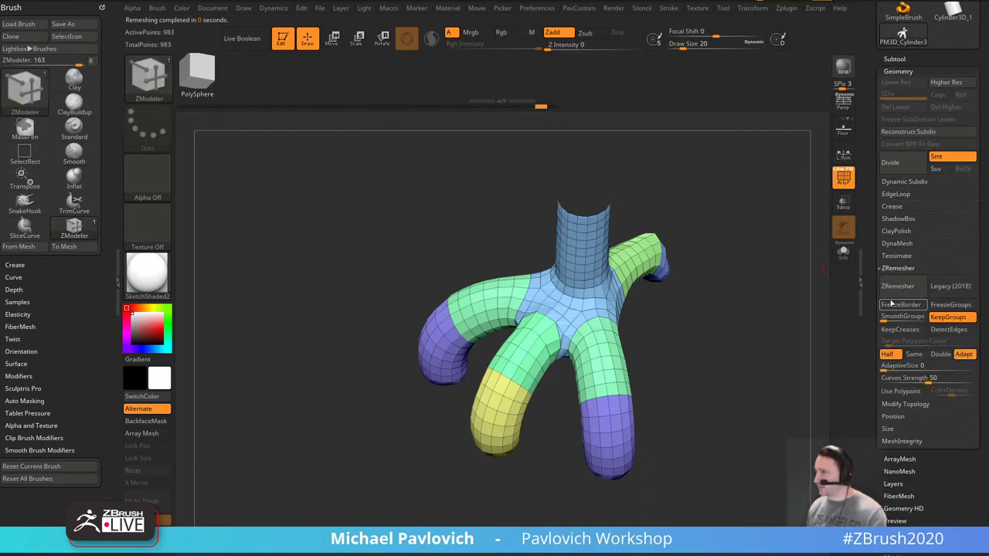
mouse_move(784, 342)
mouse_down()
mouse_move(728, 316)
mouse_move(712, 286)
mouse_move(809, 312)
mouse_move(773, 344)
mouse_move(781, 330)
mouse_move(771, 336)
mouse_move(753, 319)
mouse_move(728, 277)
mouse_up()
key(s)
key(s)
mouse_move(679, 313)
mouse_down()
mouse_move(701, 312)
mouse_move(684, 230)
mouse_move(713, 267)
mouse_move(592, 340)
mouse_up()
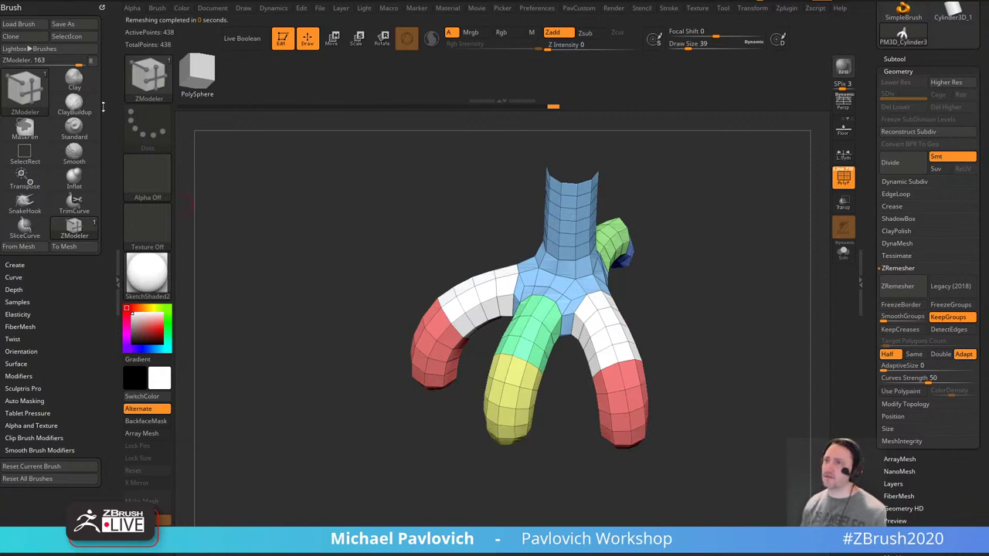
Dock the Zplugin palette in place of the Brush palette and expand UV Master with Symmetry and Polygroups enabled.
click(100, 9)
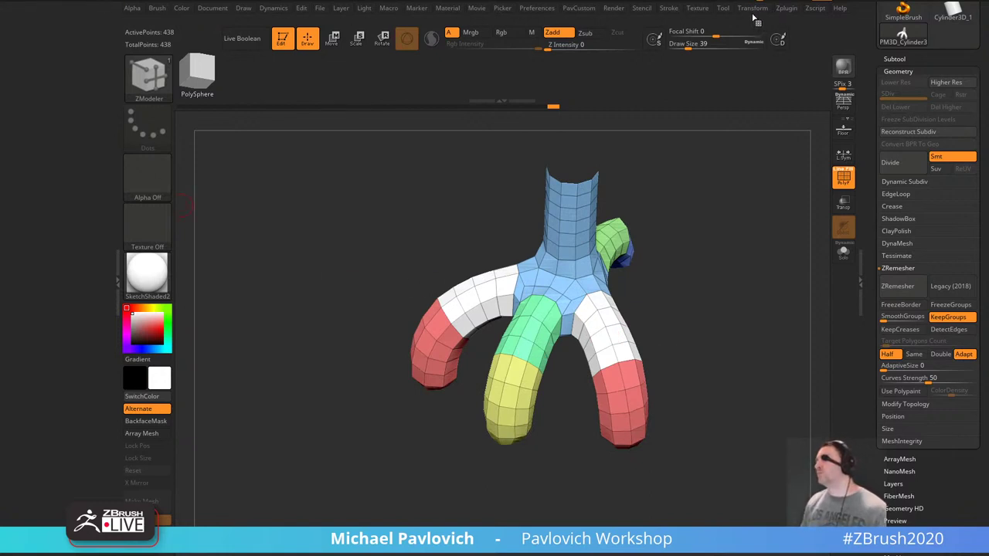
click(788, 12)
mouse_move(781, 22)
mouse_down()
mouse_move(109, 107)
mouse_move(99, 122)
mouse_up()
key(shift)
click(31, 245)
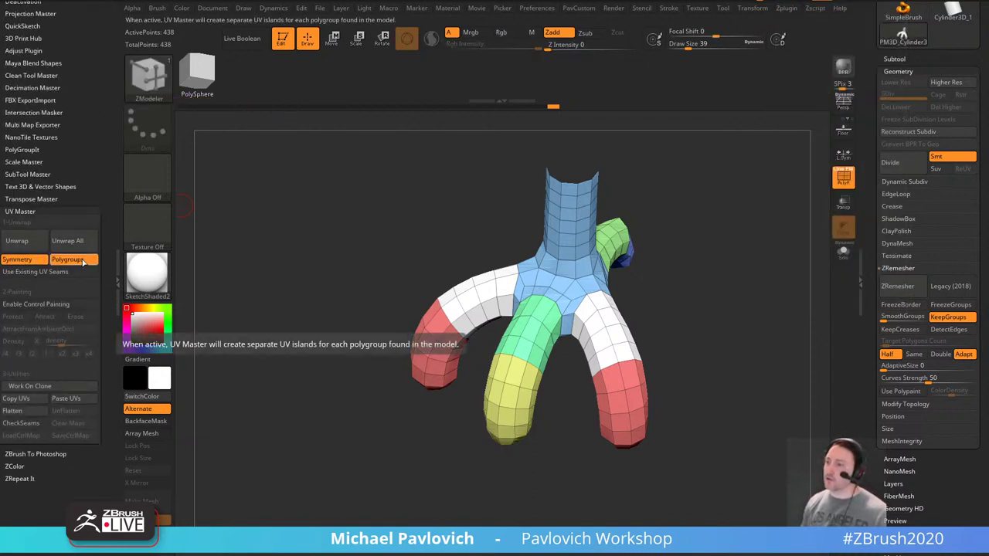
Unwrap the foot by polygroup with UV Master, flatten the UVs to examine the islands, and restore the 3D mesh.
click(17, 241)
click(36, 413)
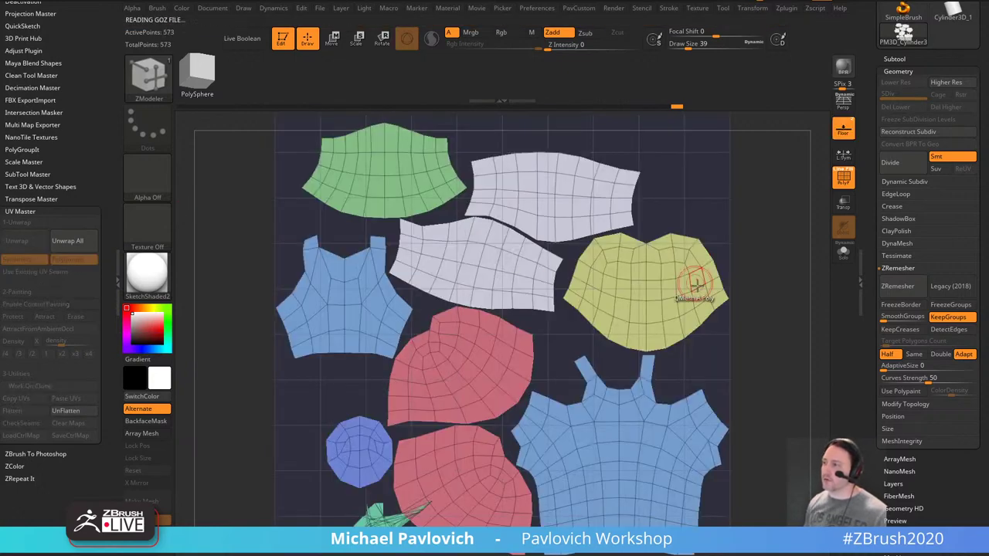
click(64, 413)
drag(667, 237, 702, 290)
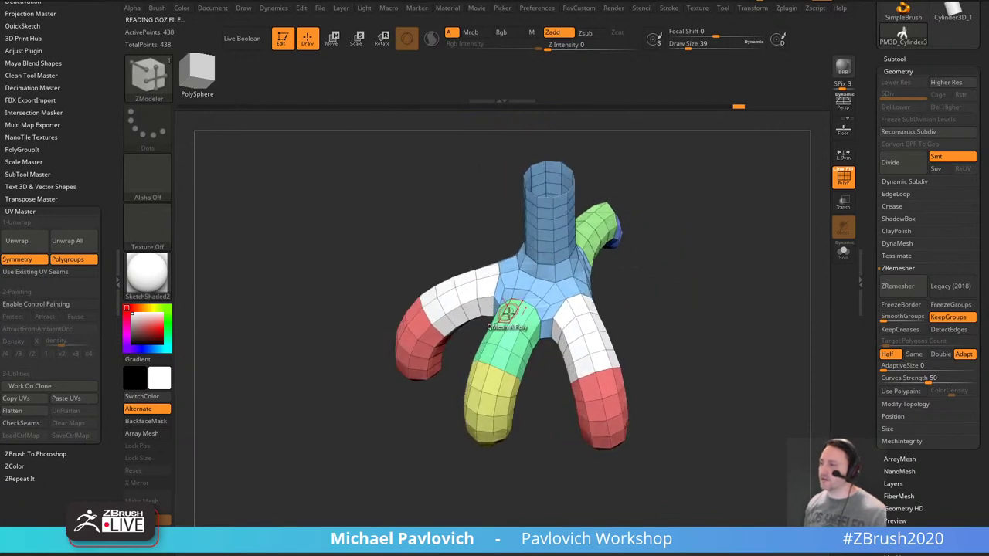
mouse_move(611, 272)
mouse_down()
mouse_move(683, 272)
mouse_move(667, 251)
mouse_up()
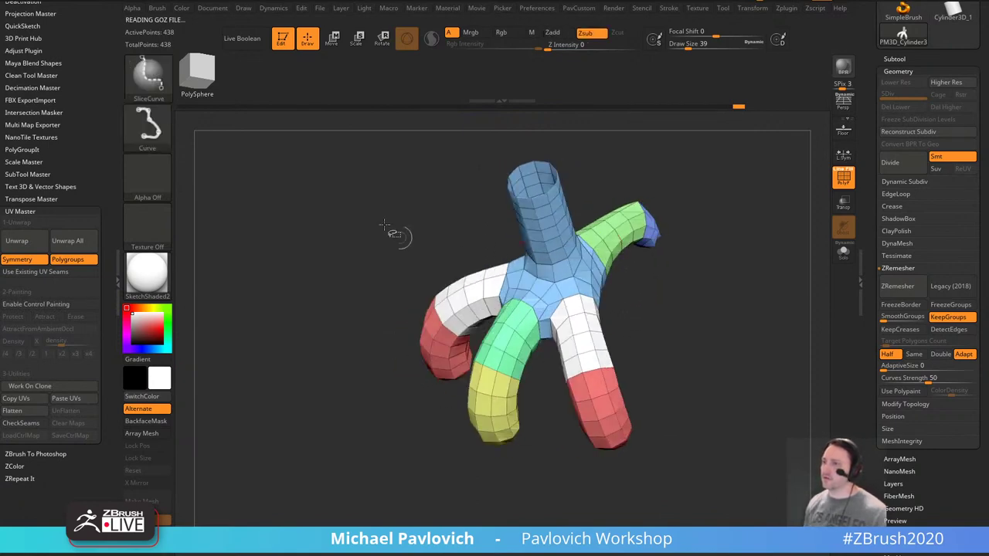
Choose the SelectRect selection brush and merge all toe pieces into one polygroup separate from the ankle.
ctrl+shift+click(161, 81)
click(212, 85)
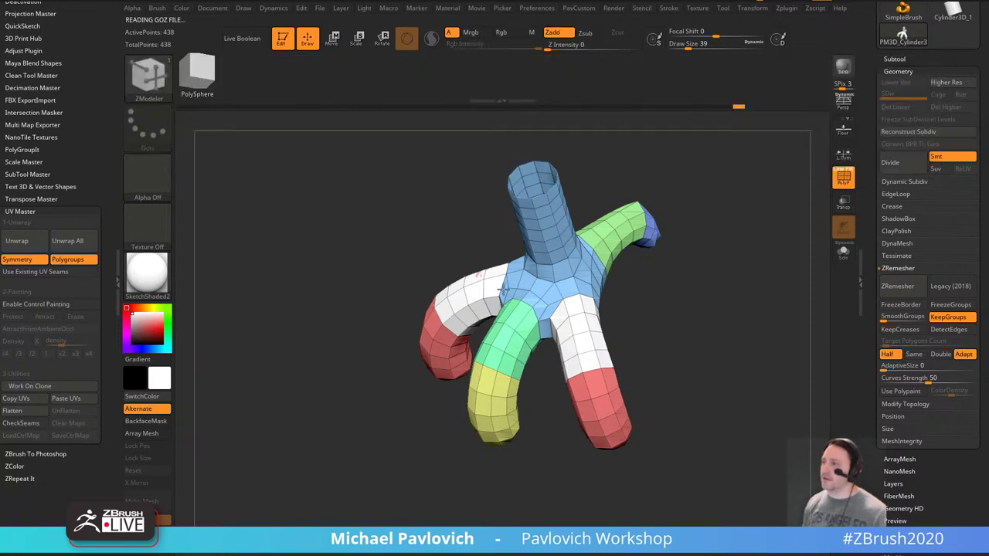
ctrl+shift+click(553, 287)
ctrl+shift+click(766, 348)
key(ctrl+w)
ctrl+shift+click(763, 342)
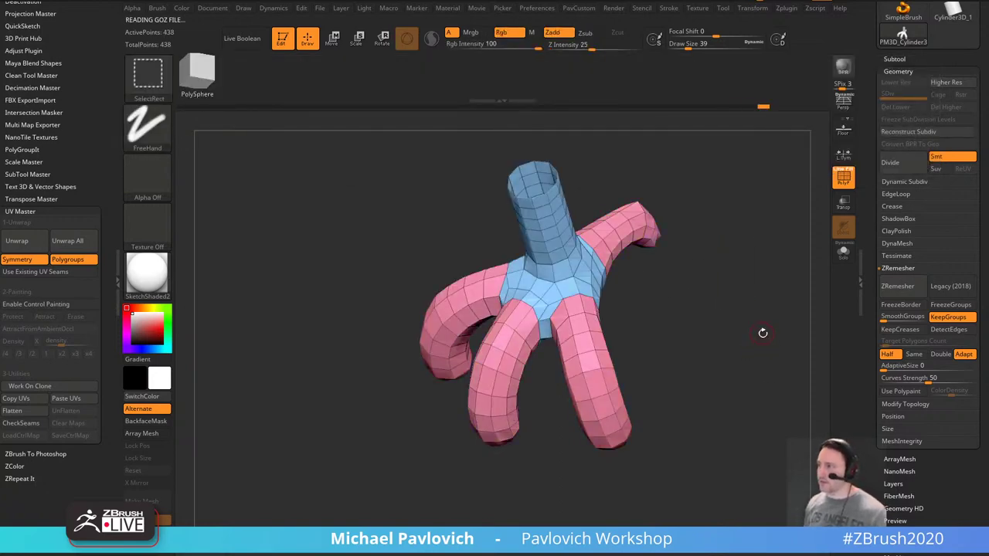
Unwrap the regrouped foot with UV Master and flatten it into its UV layout.
click(19, 241)
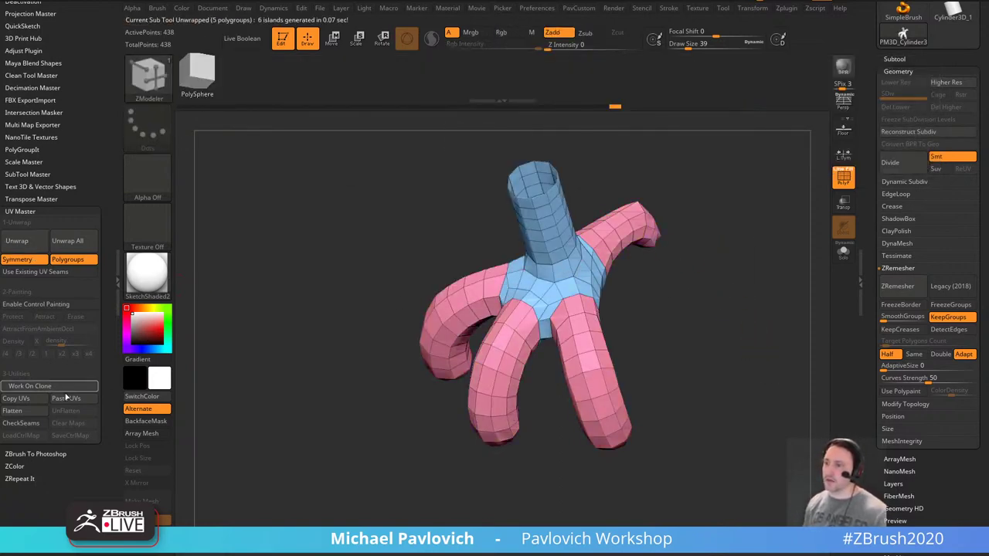
alt+drag(768, 263, 775, 277)
key(w)
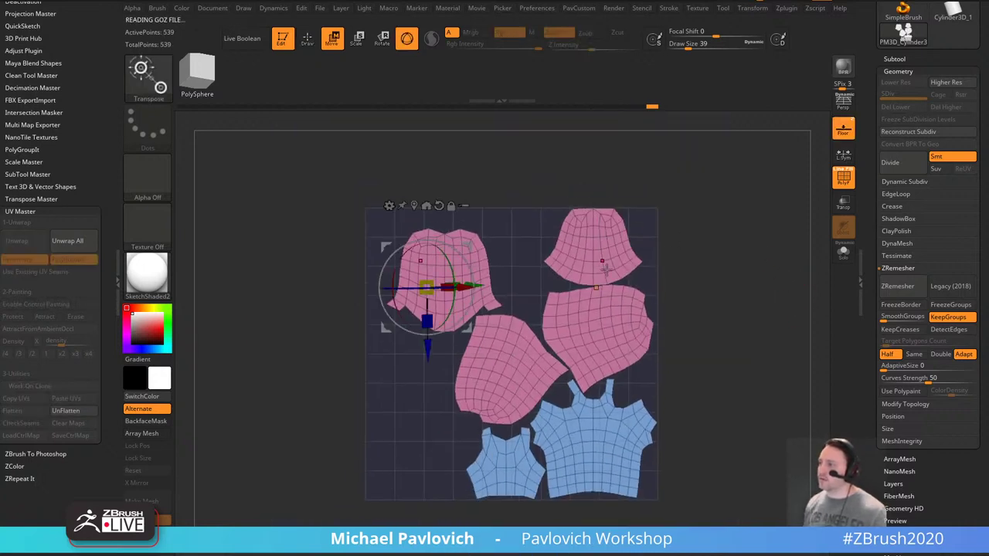
key(q)
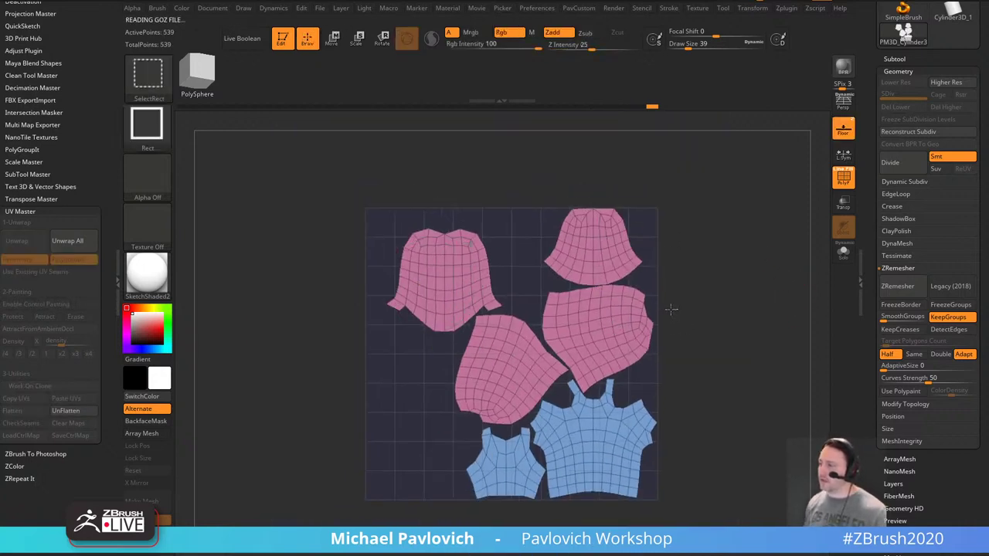
Mask everything except the toe island below the upper-right one, and move and rotate it partly outside the UV tile.
ctrl+shift+click(638, 325)
ctrl+click(727, 263)
ctrl+shift+click(725, 248)
ctrl+click(724, 245)
key(w)
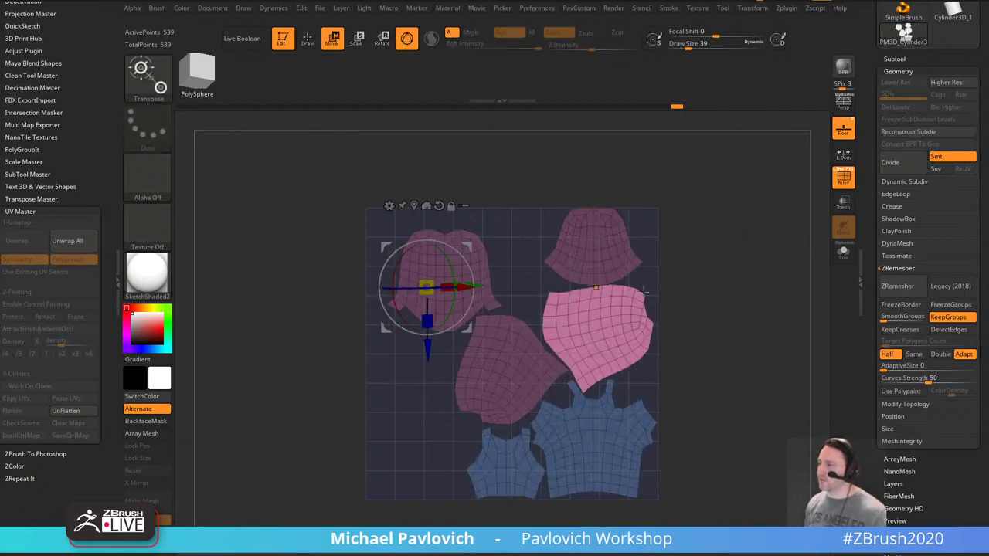
drag(600, 319, 641, 361)
drag(634, 283, 697, 280)
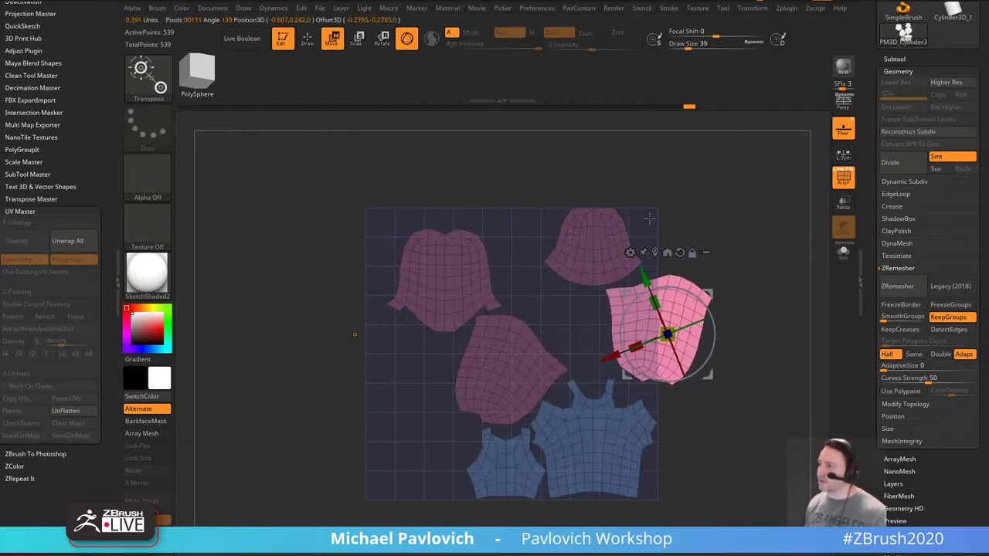
Mask everything except the middle toe island, then rotate it and move it into the empty area below the upper-left toe island.
ctrl+drag(524, 325, 571, 357)
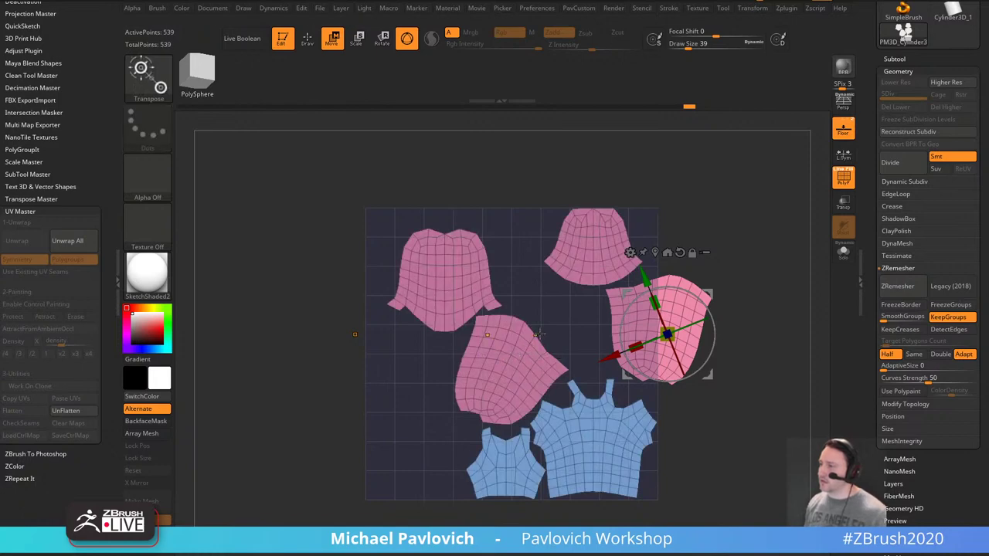
ctrl+shift+drag(513, 327, 529, 361)
key(ctrl+shift+a)
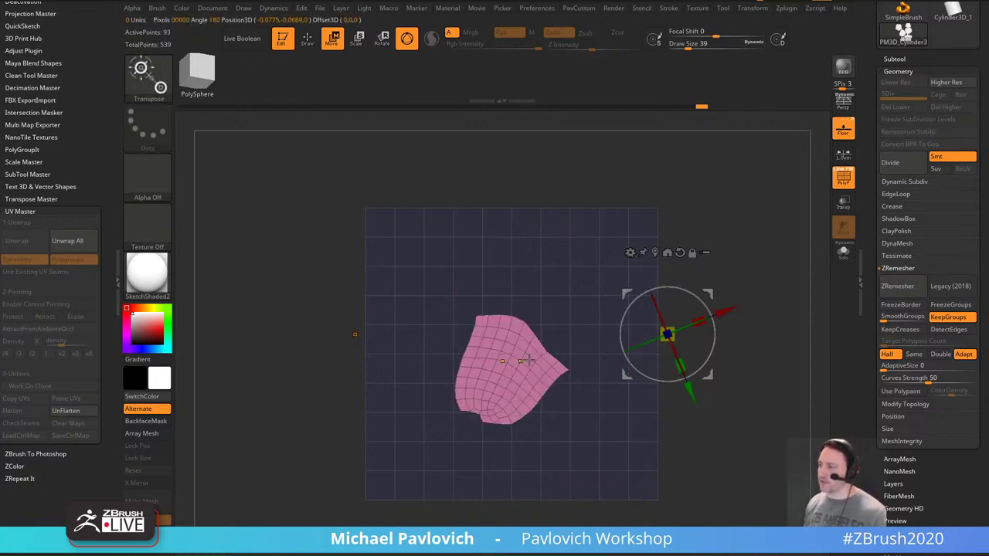
ctrl+shift+click(578, 303)
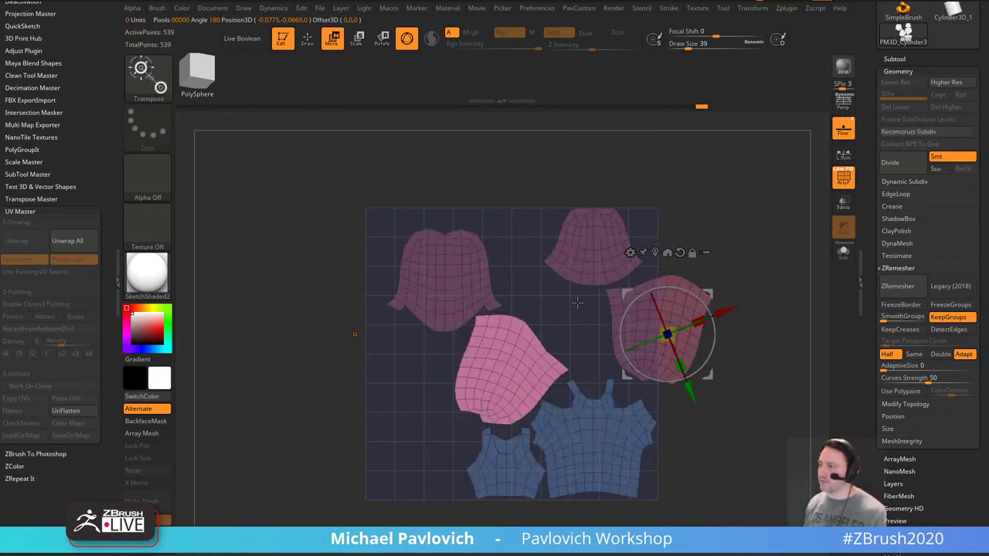
click(523, 352)
click(519, 357)
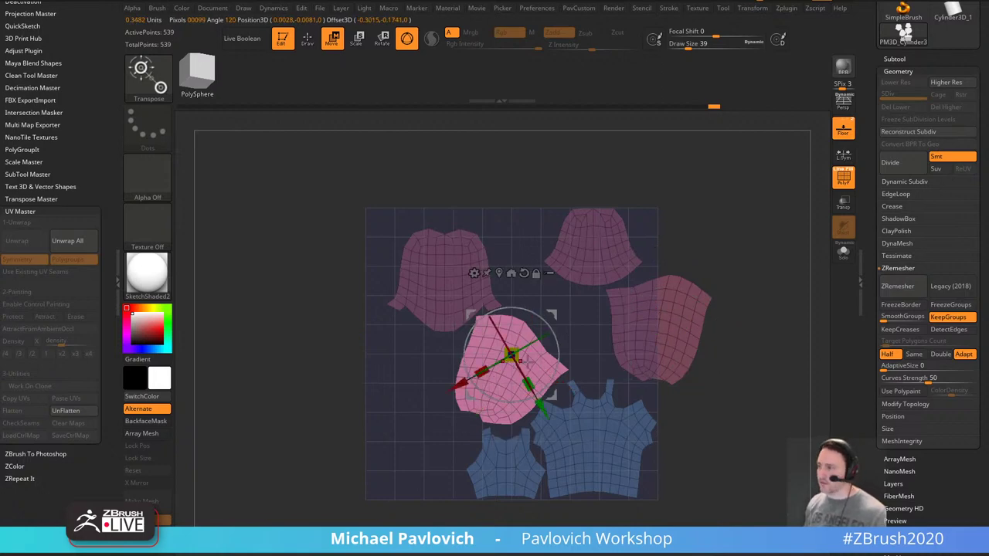
drag(555, 339, 544, 313)
drag(518, 363, 472, 366)
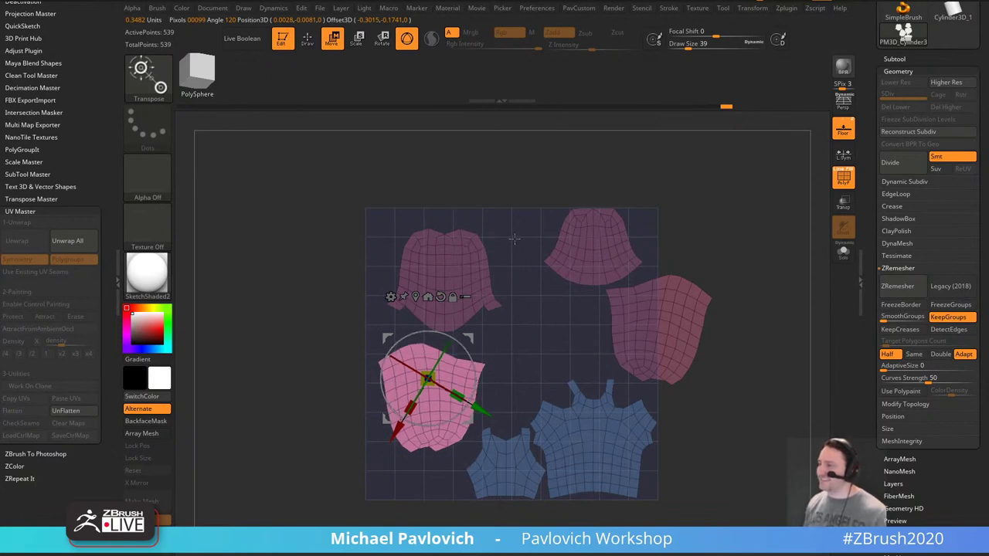
Mask everything except the upper-left toe island, rotate it to point the opposite way, and nudge it within the UV tile.
ctrl+drag(510, 224, 503, 274)
ctrl+shift+drag(478, 225, 453, 245)
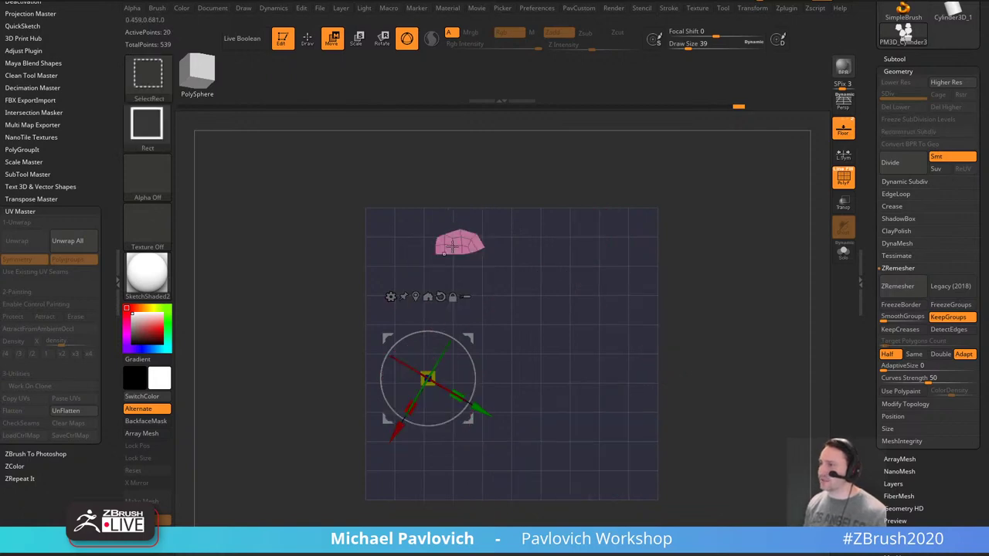
key(ctrl+shift+a)
ctrl+click(504, 215)
ctrl+shift+click(499, 187)
alt+click(435, 277)
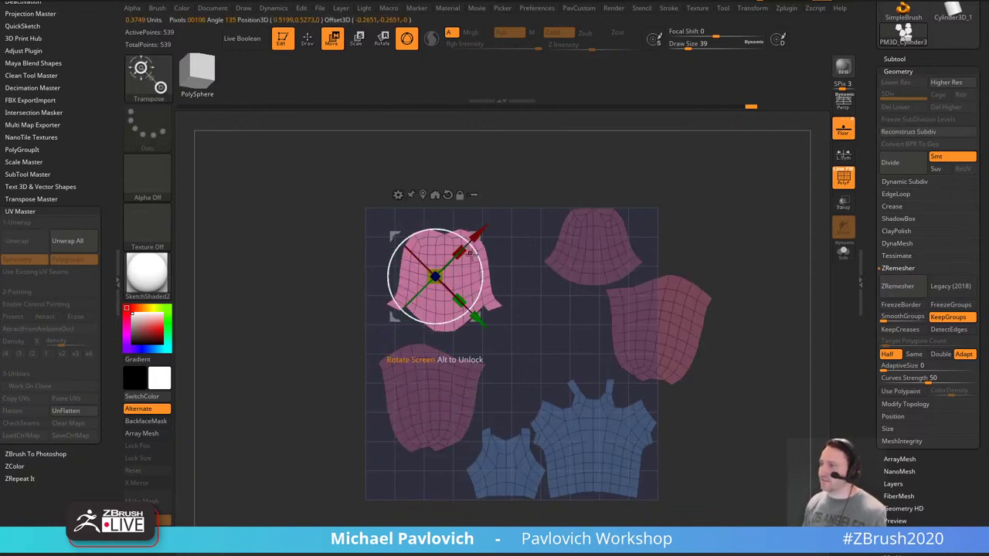
drag(475, 251, 367, 323)
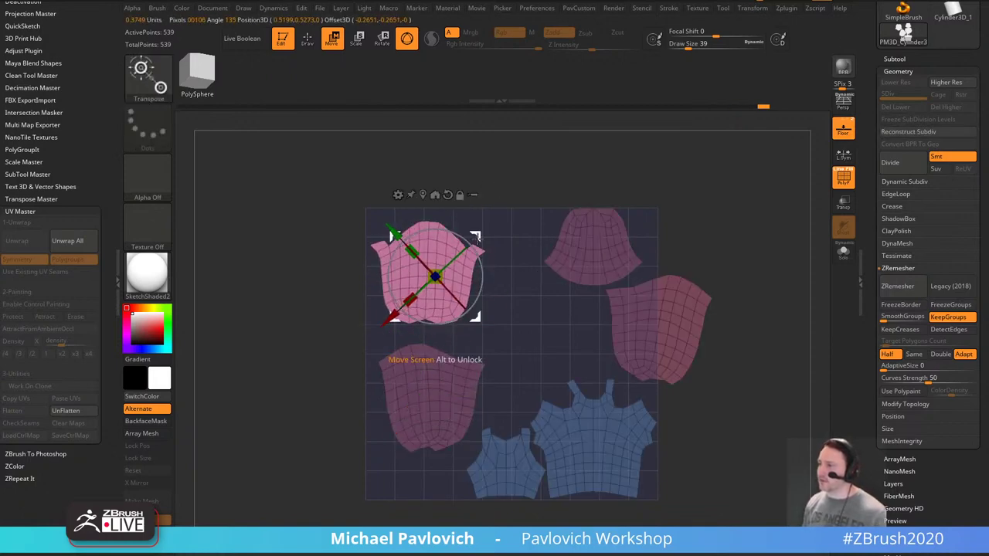
drag(475, 236, 483, 236)
Clear the mask, return to Draw mode, and unflatten the UV layout back to the 3D foot.
ctrl+drag(749, 224, 782, 250)
key(q)
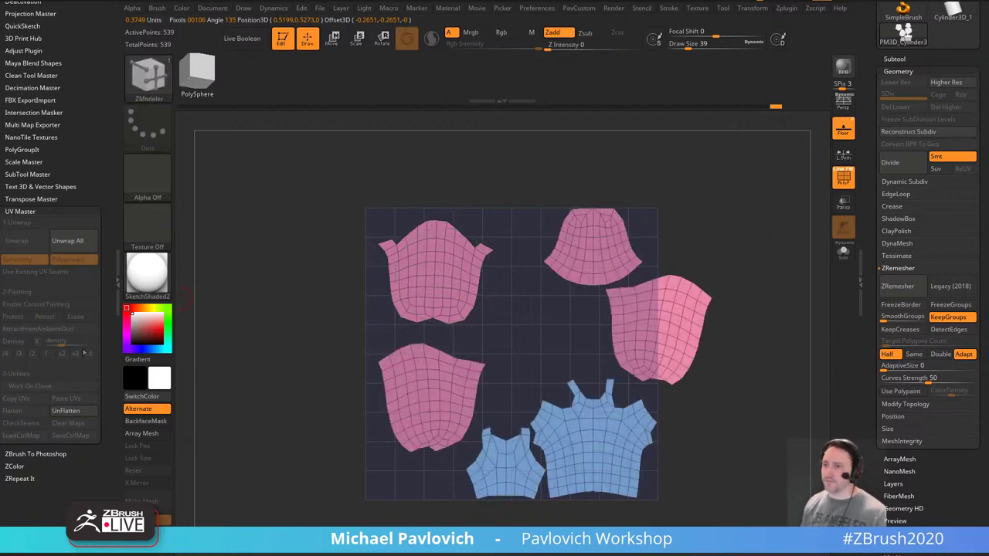
click(80, 415)
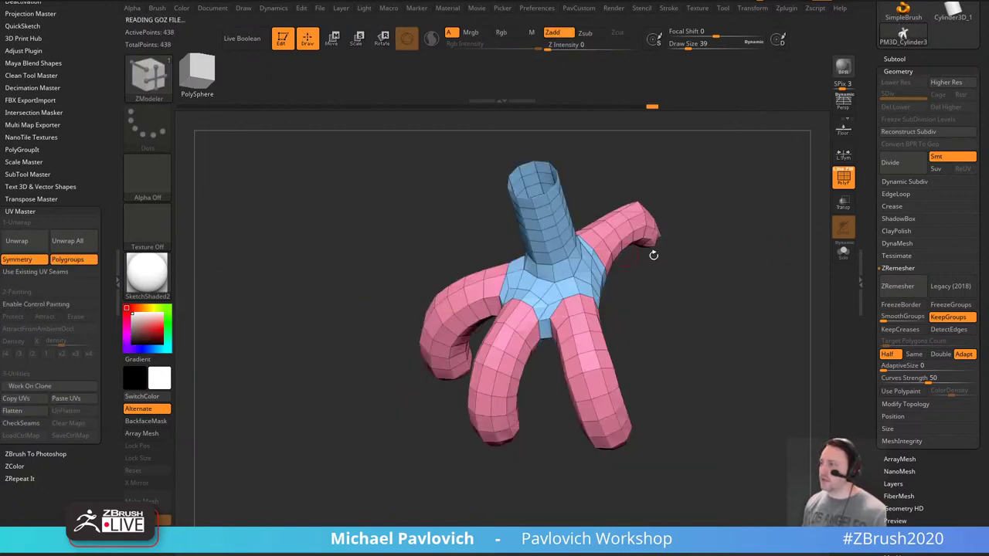
Set the ZModeler edge action to Close with the Convex Hole target, cap the ankle's open end, and isolate polygroups to check it.
drag(875, 325, 817, 232)
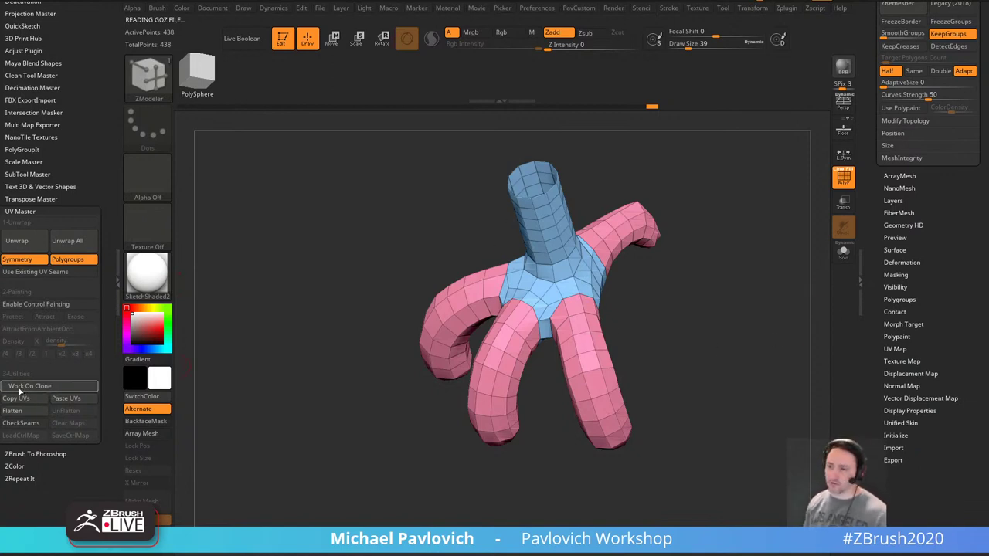
scroll(893, 257, down, 2)
drag(732, 310, 766, 271)
key(space)
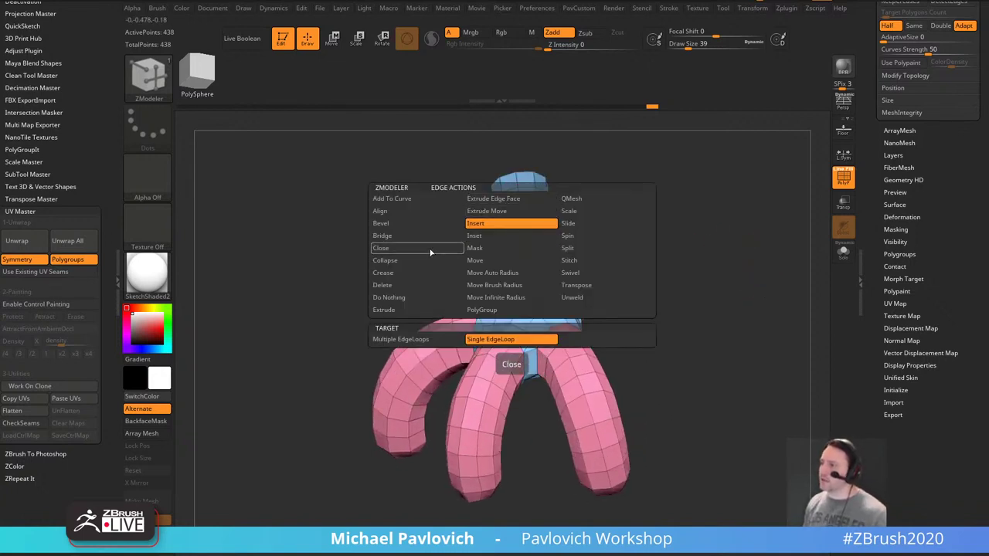
click(394, 248)
click(485, 340)
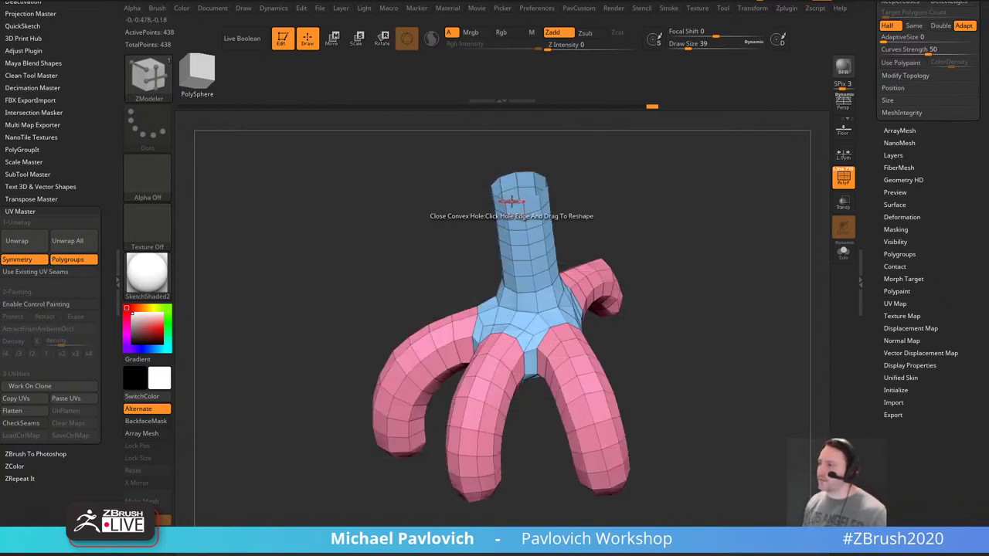
click(512, 202)
ctrl+shift+click(523, 190)
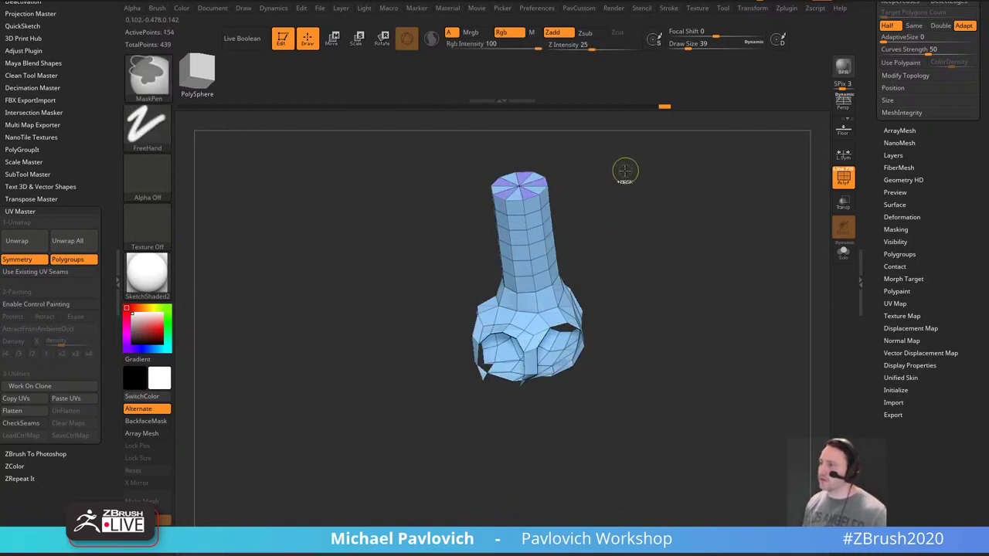
ctrl+shift+click(540, 180)
ctrl+shift+click(596, 162)
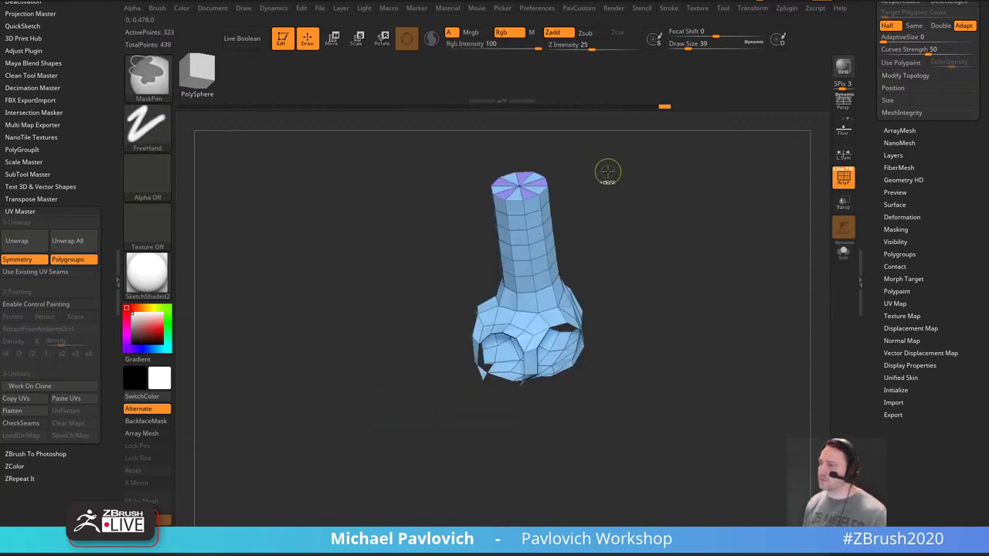
ctrl+shift+click(599, 165)
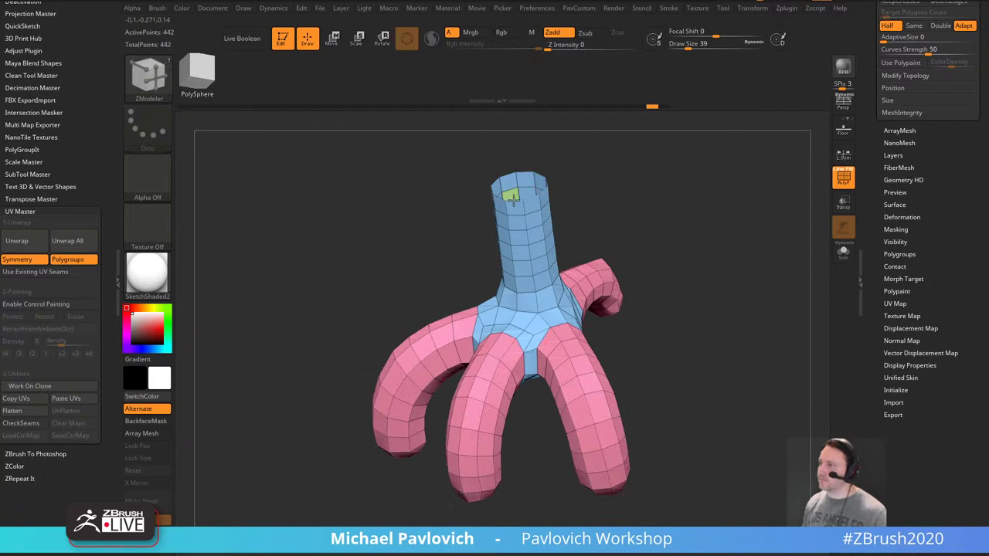
Cap the ankle's open end again, isolate its polygroup to check the cap, and show the whole foot.
click(514, 193)
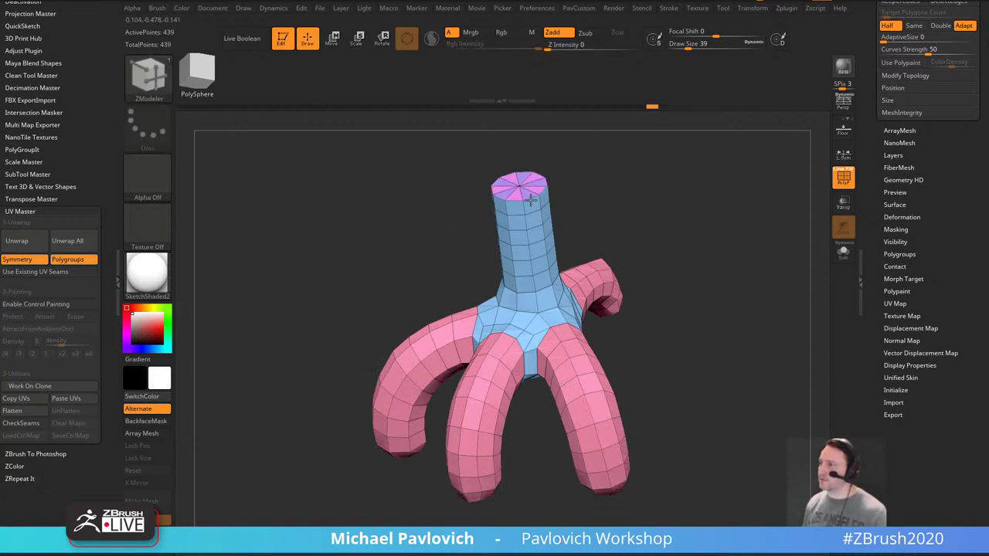
ctrl+shift+click(531, 199)
ctrl+shift+click(616, 160)
drag(691, 183, 610, 280)
key(bracketright)
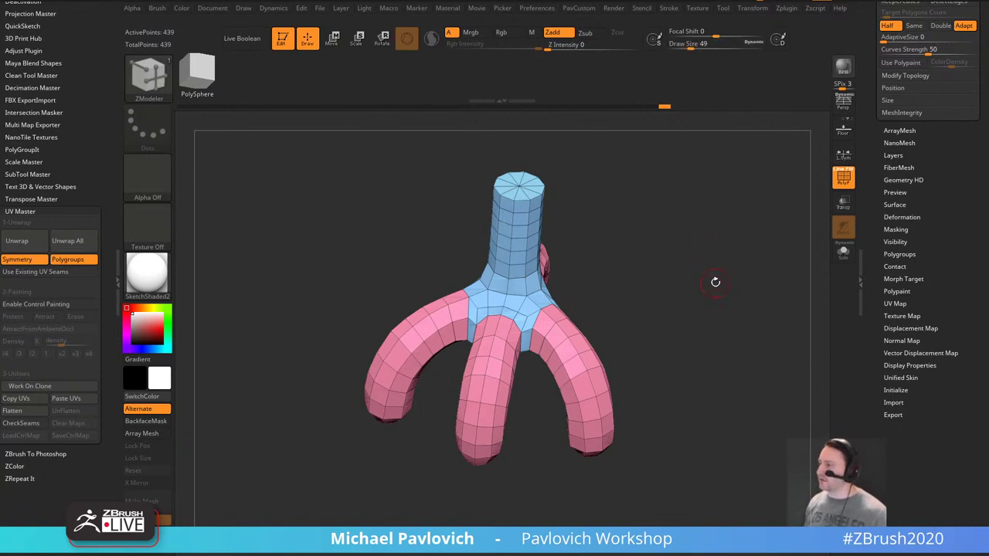
drag(603, 281, 698, 234)
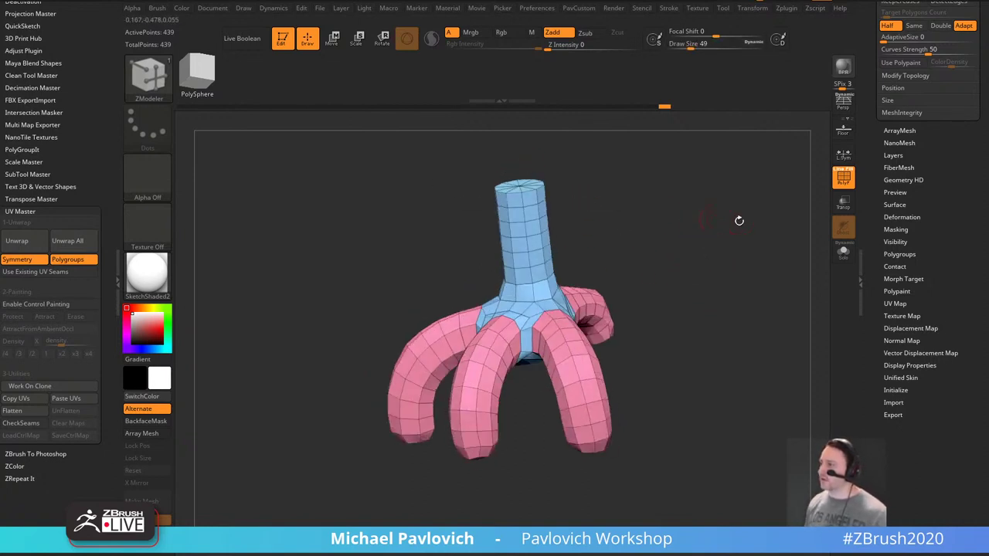
Flatten the capped foot's UVs to examine the layout and restore the 3D mesh.
drag(878, 263, 873, 298)
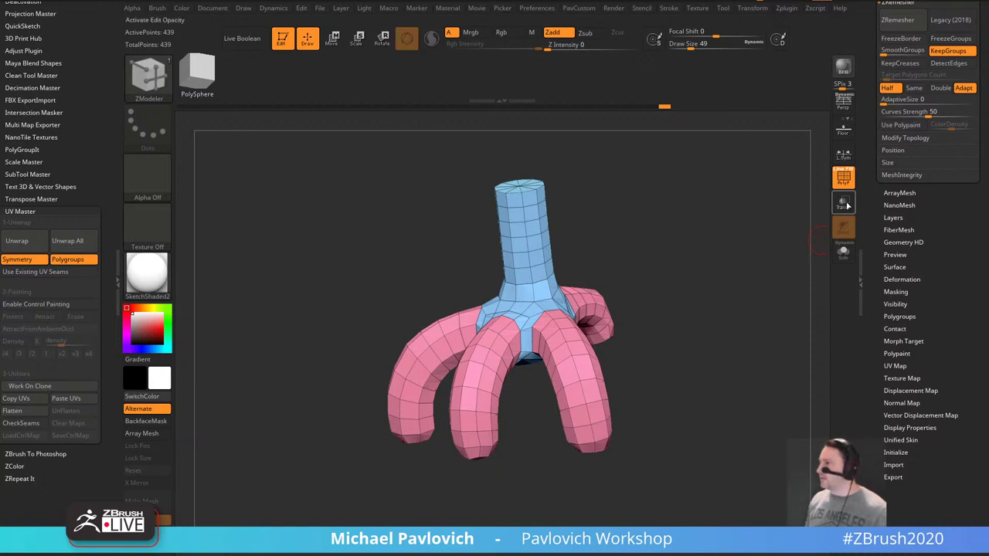
click(28, 412)
click(58, 412)
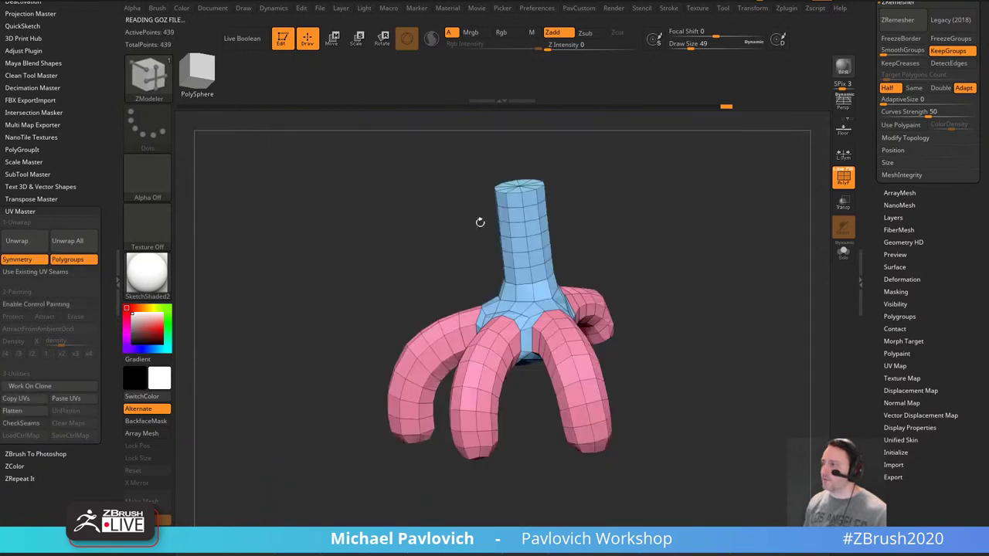
Turn on Dynamic Subdivision for the foot and hide the PolyFrame display.
drag(832, 286, 871, 296)
mouse_move(758, 286)
mouse_down()
mouse_move(756, 274)
mouse_move(742, 278)
mouse_up()
key(d)
click(560, 183)
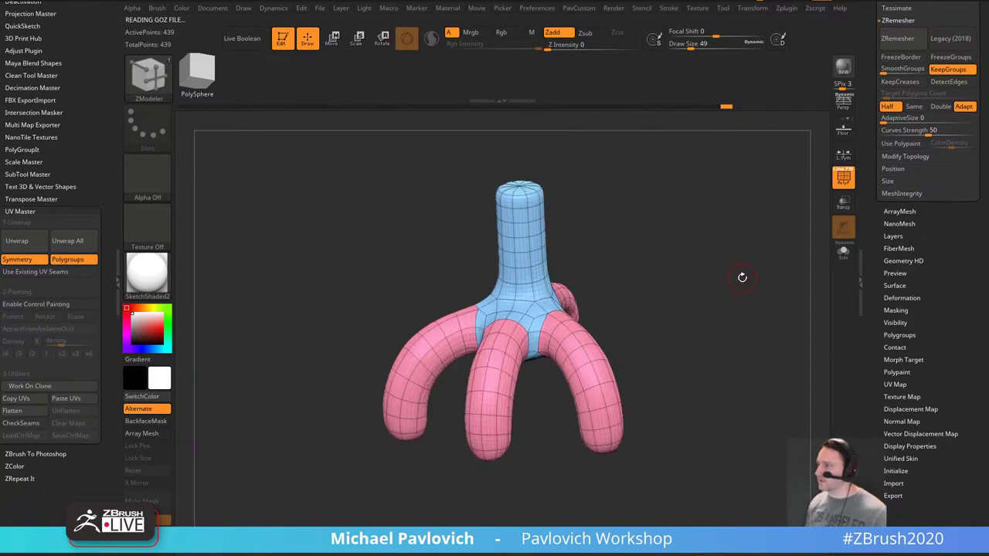
click(845, 183)
scroll(850, 267, down, 3)
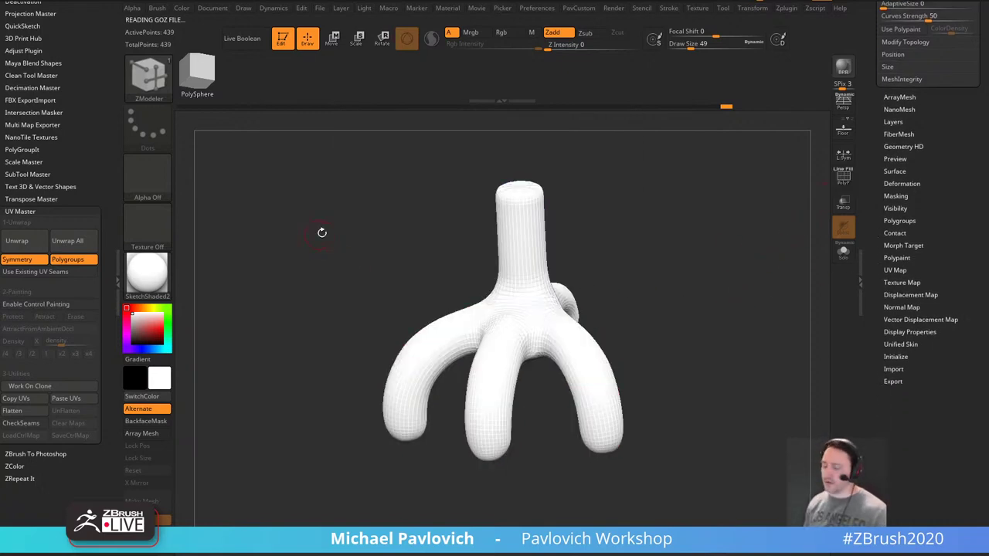
Load the ScalesLizard brush from the Scales brush folder in LightBox.
key(b)
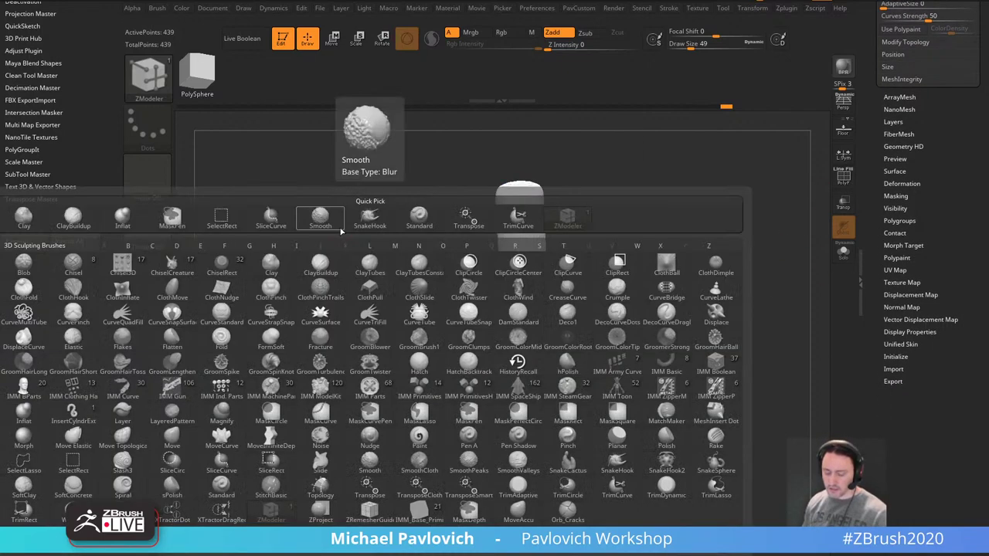
key(comma)
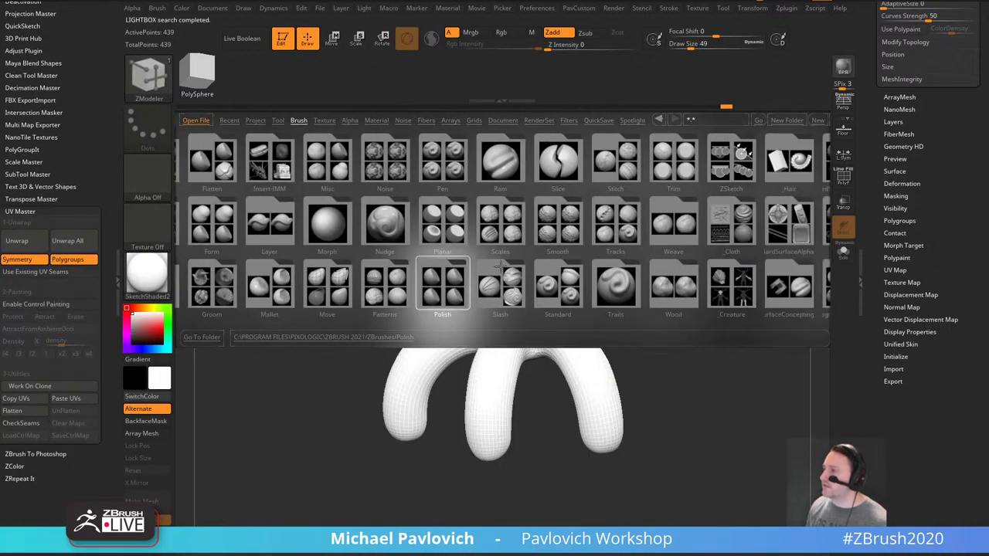
click(503, 244)
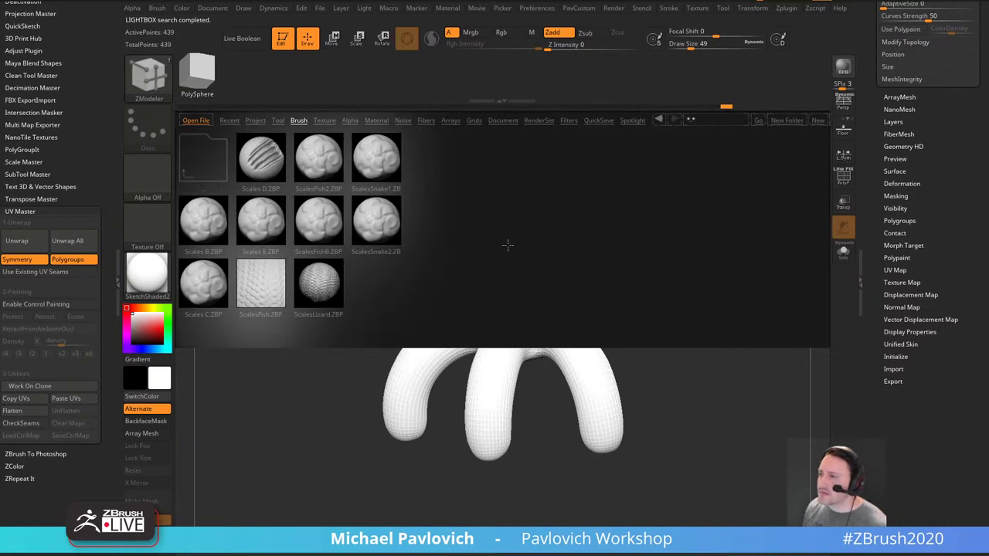
double_click(317, 291)
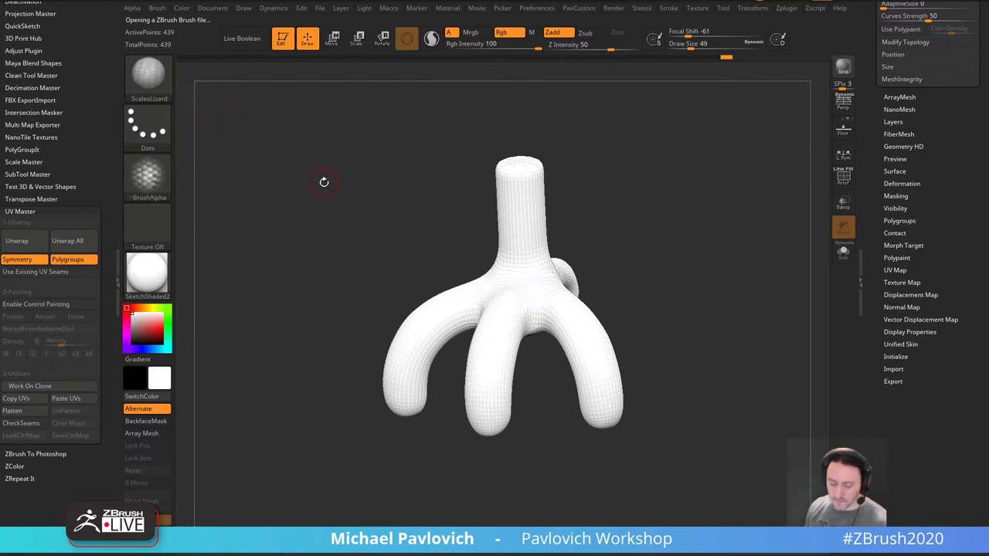
Replace the current brush with ScalesFish from LightBox and open its alpha options for exporting the scale pattern.
key(comma)
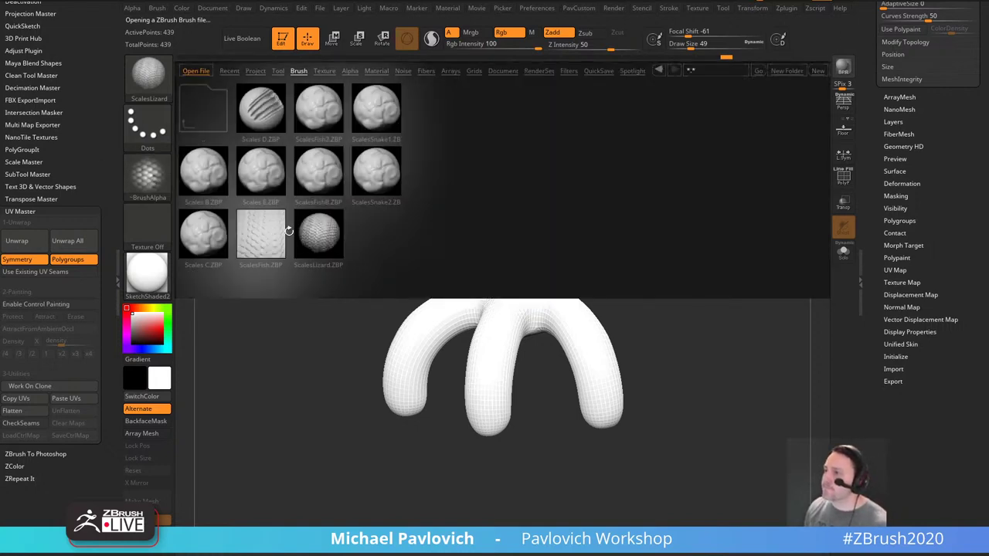
double_click(278, 234)
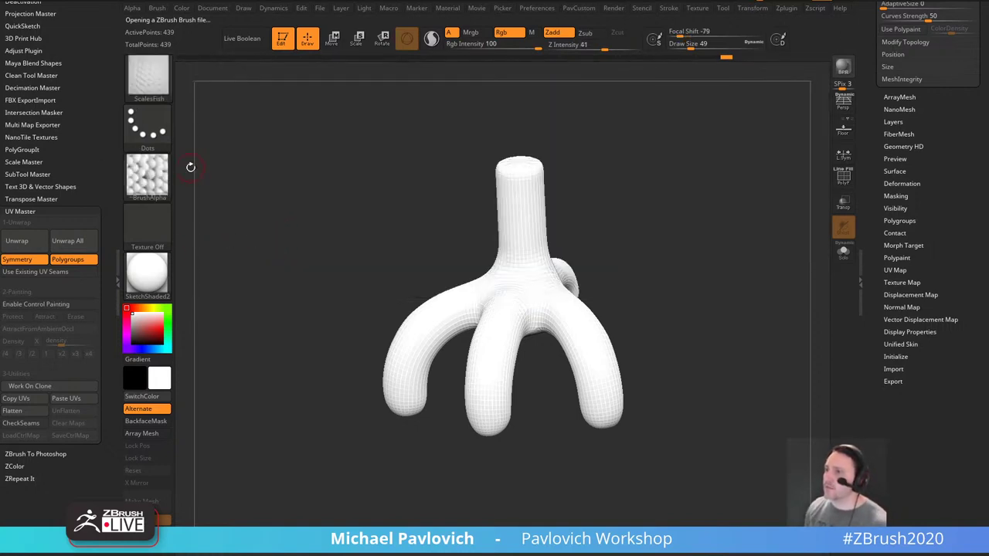
drag(701, 286, 706, 281)
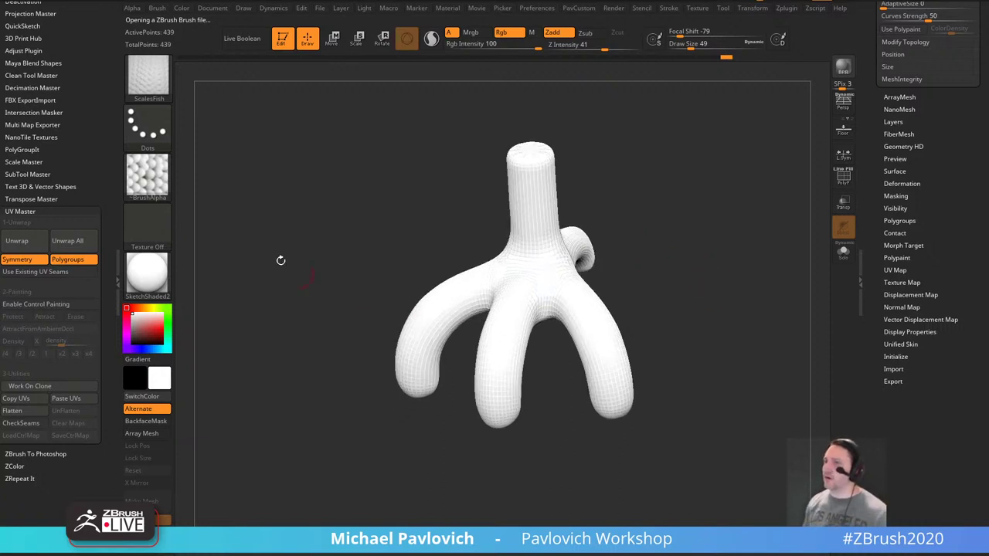
click(146, 175)
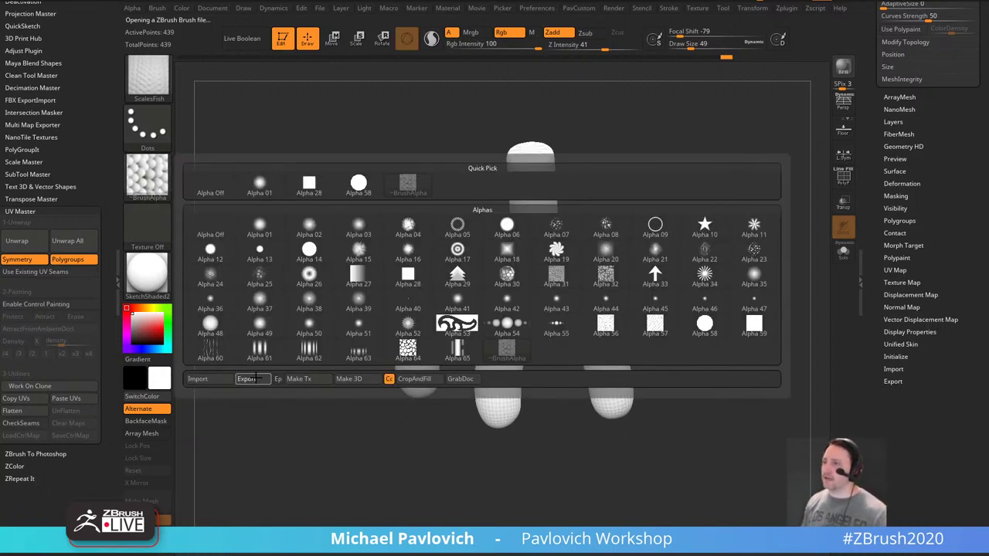
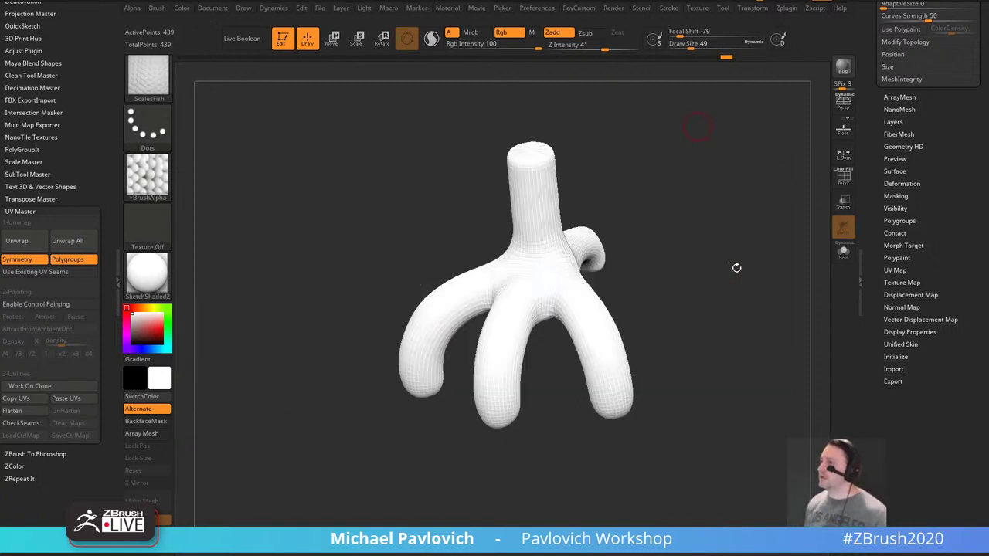
Open NoiseMaker for the foot's surface and load the fish-scale alpha as the noise pattern.
drag(737, 267, 751, 245)
key(shift)
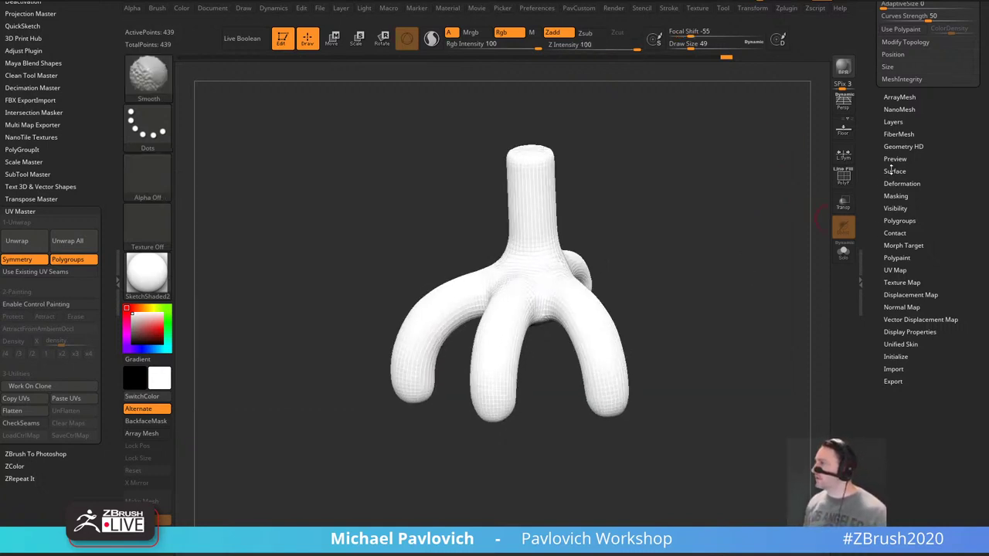
click(894, 171)
click(895, 139)
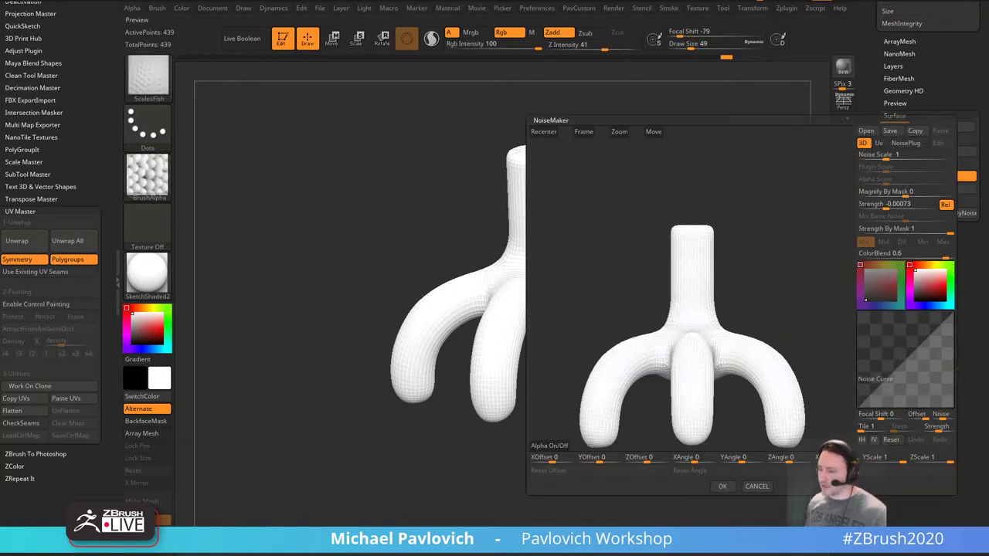
click(550, 433)
drag(730, 305, 761, 215)
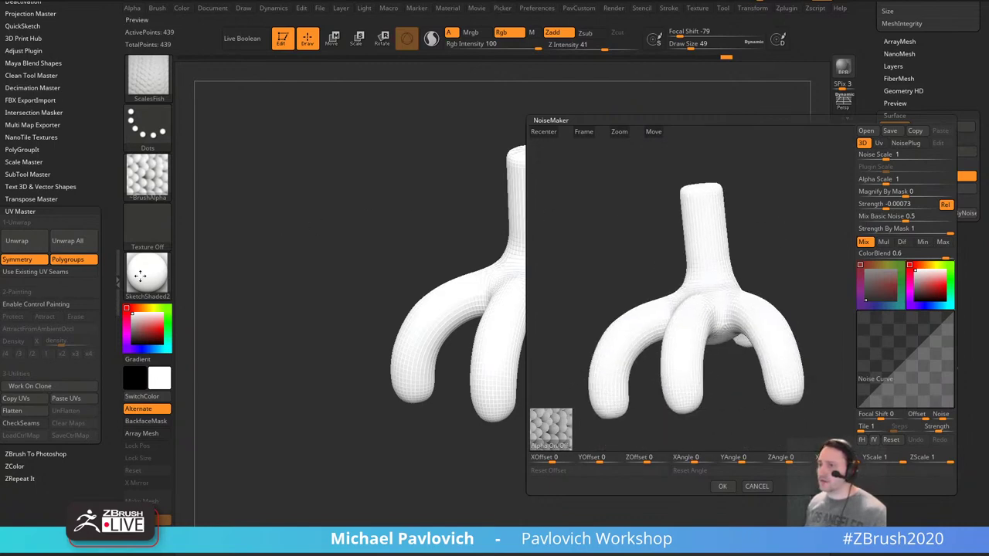
Accept the surface noise in NoiseMaker and switch the foot's material to MatCap Gray.
click(722, 486)
click(146, 272)
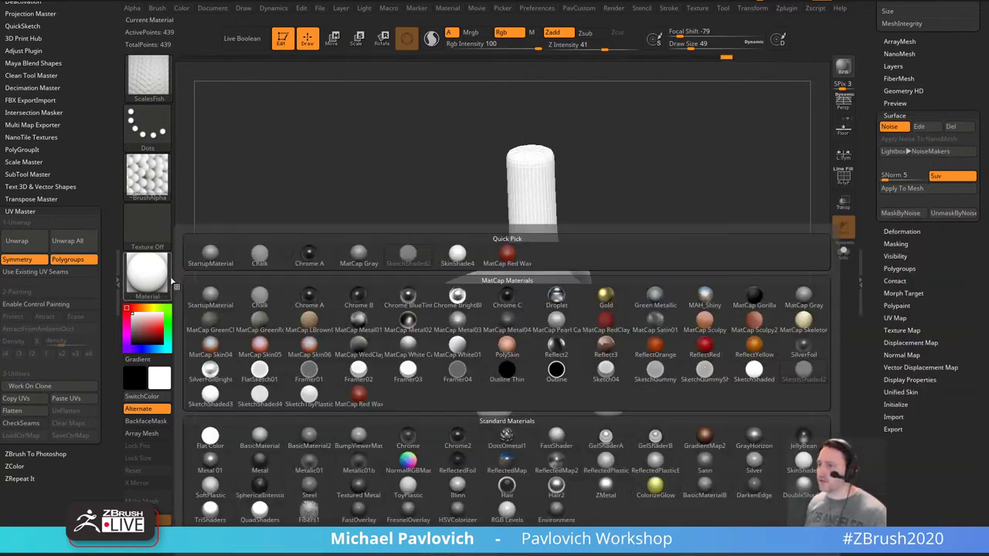
click(358, 255)
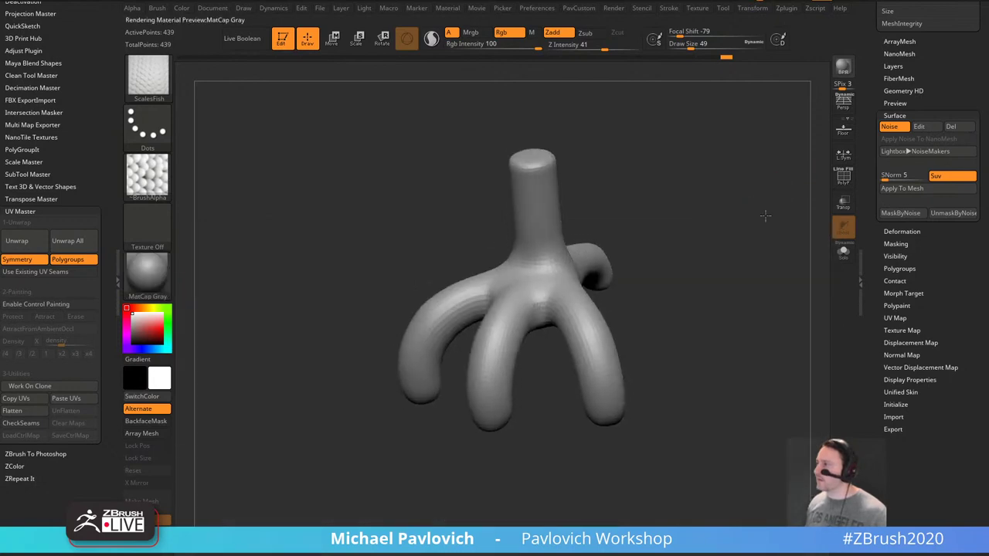
drag(784, 217, 771, 227)
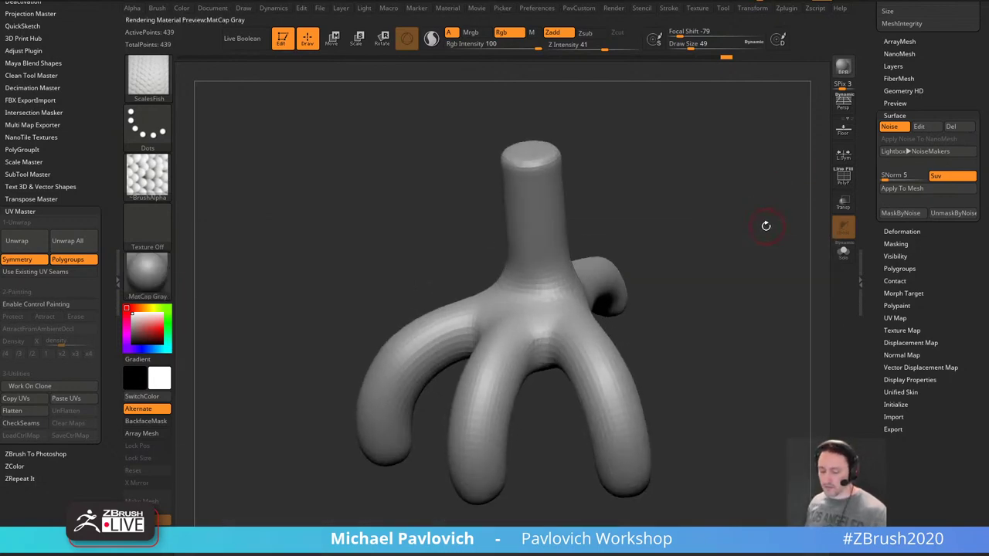
Select the DamStandard brush for sculpting.
key(b)
key(d)
key(s)
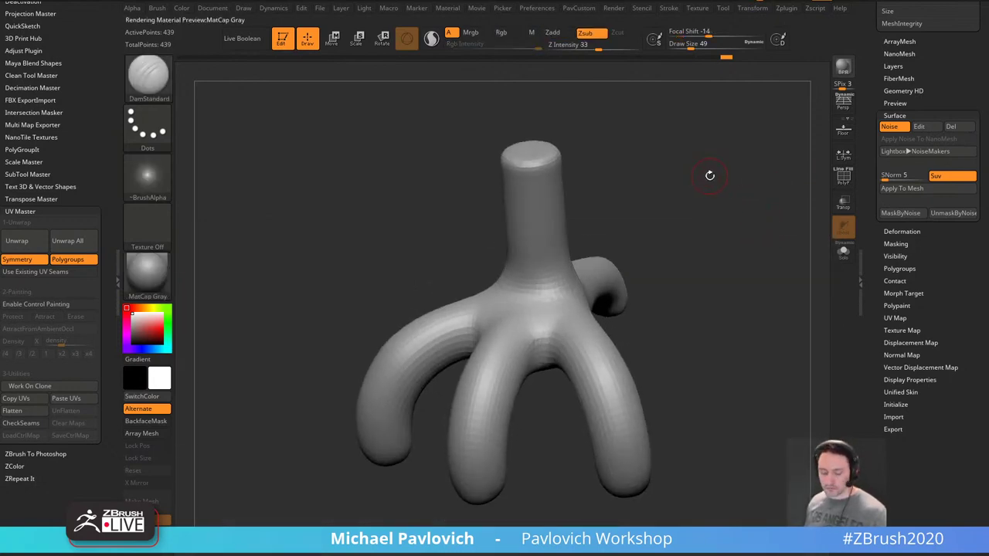
key(space)
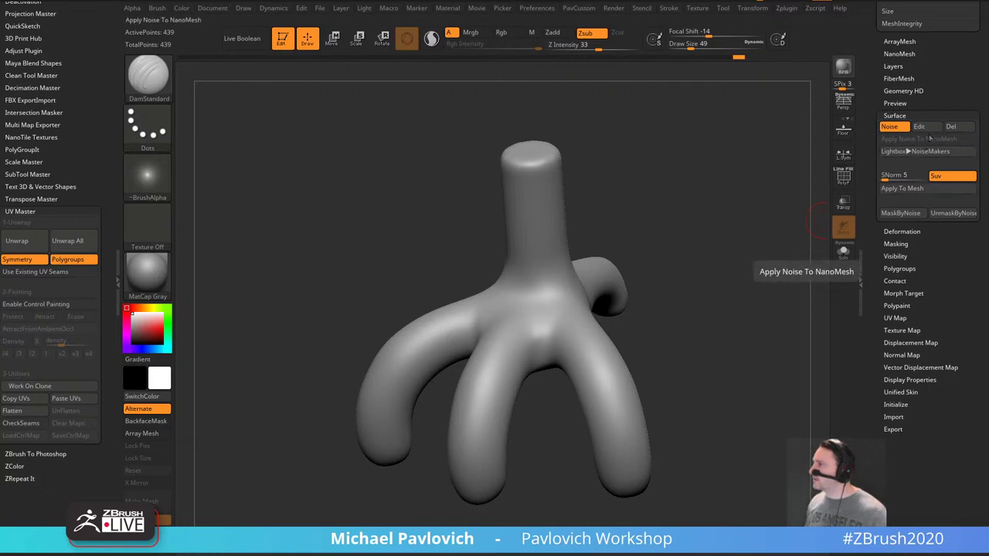
Reopen the foot's noise for editing and set UV projection, Mix Basic Noise 0, Alpha Scale 0.10771 and Strength -0.05785.
click(919, 126)
drag(759, 257, 767, 291)
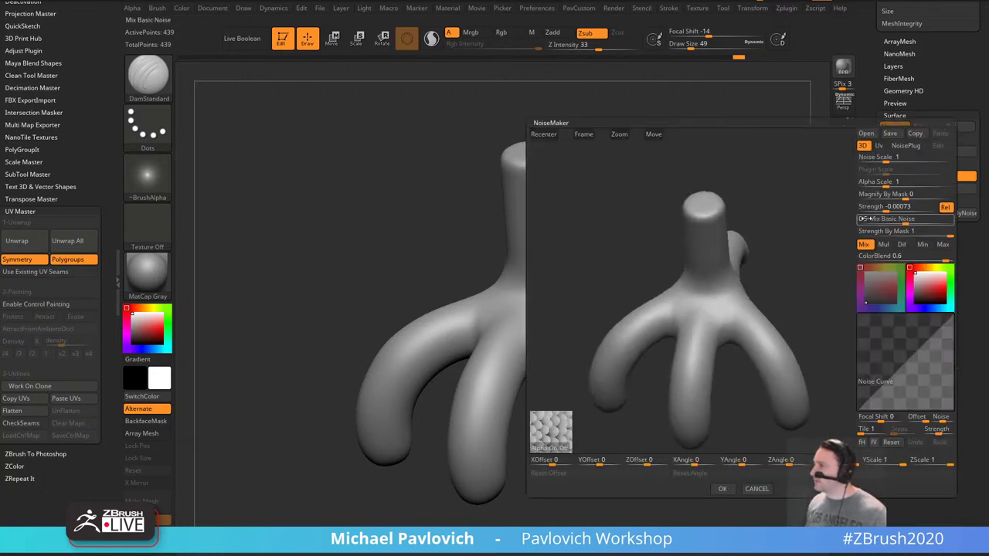
drag(882, 221, 860, 220)
click(887, 181)
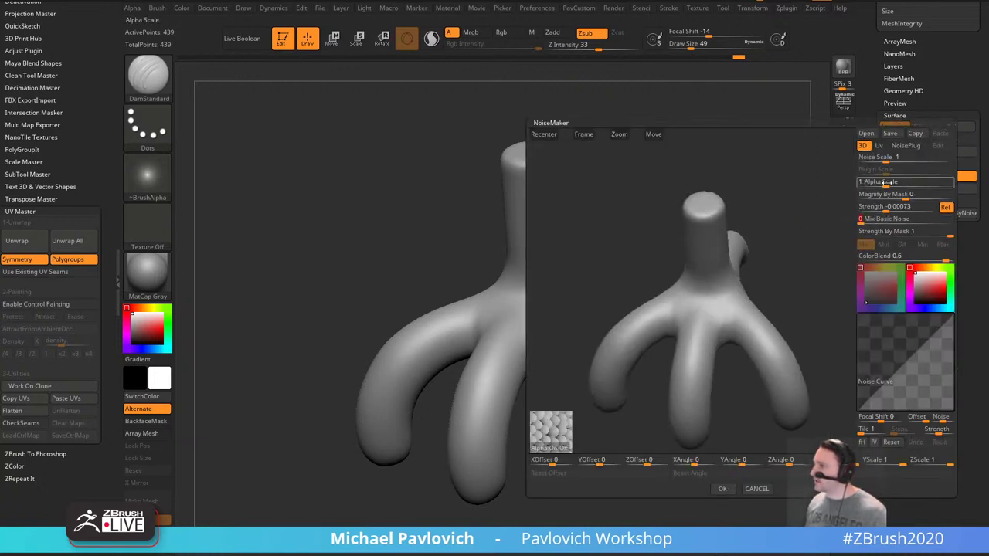
click(873, 207)
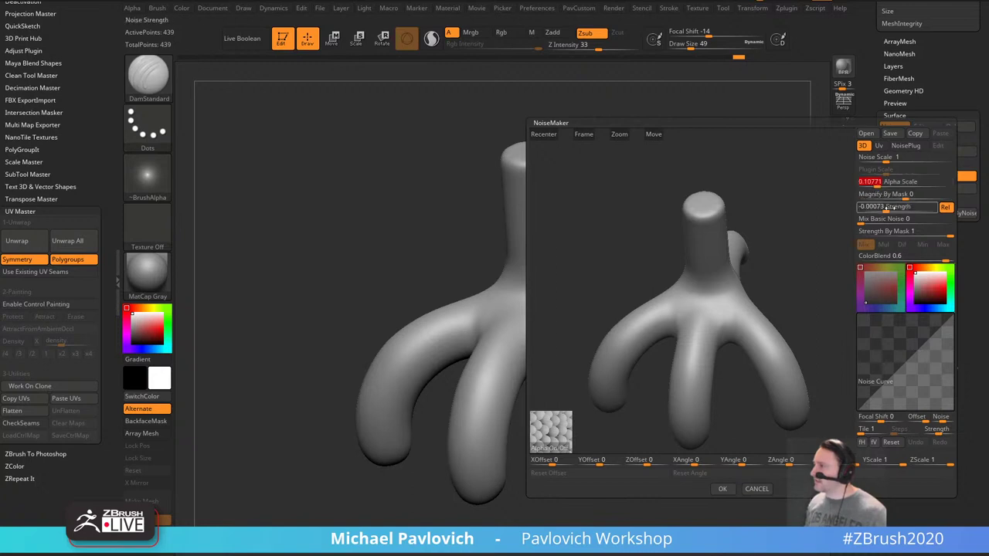
click(879, 149)
alt+drag(794, 269, 823, 217)
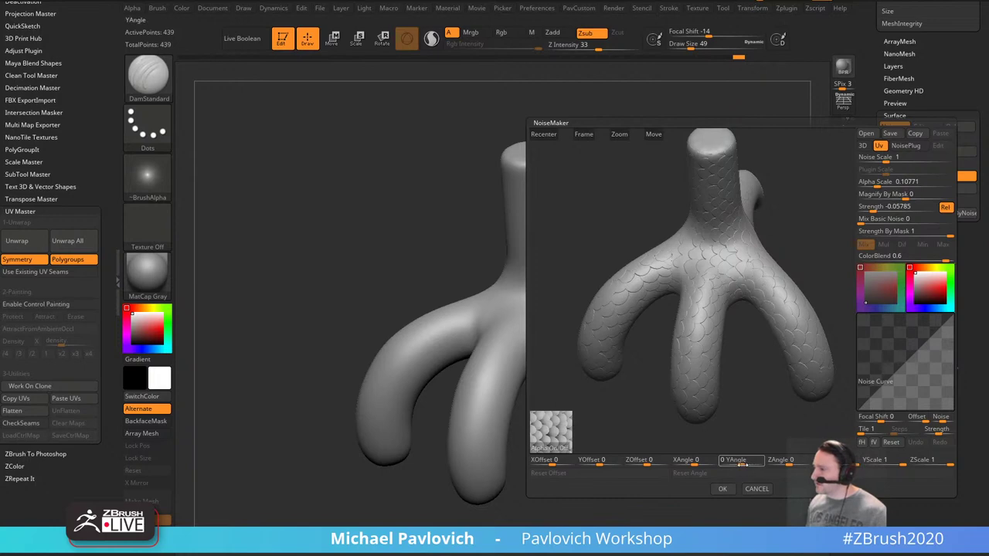
Set the noise's Y angle to 29, X angle to 60 and Y offset to about -0.275.
drag(742, 464, 748, 464)
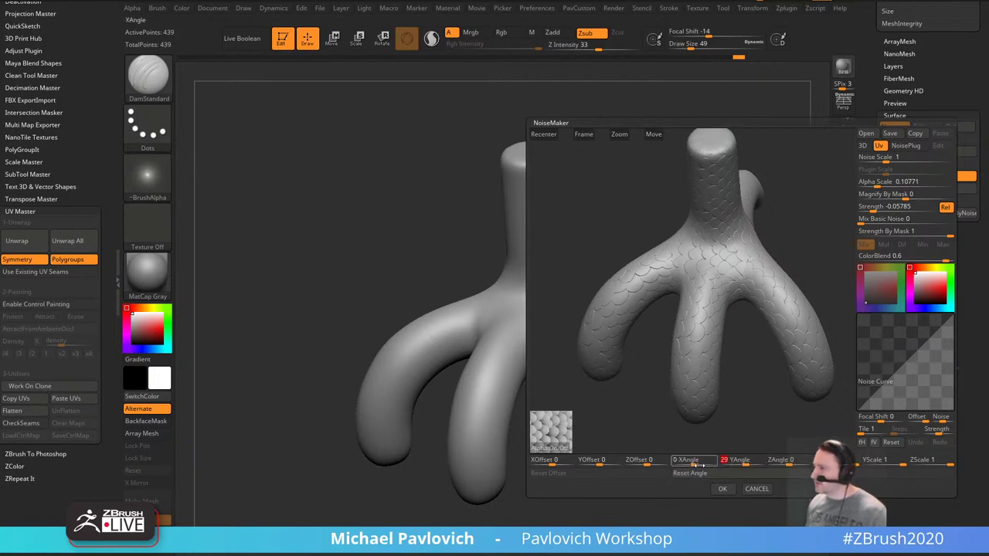
drag(676, 462, 778, 457)
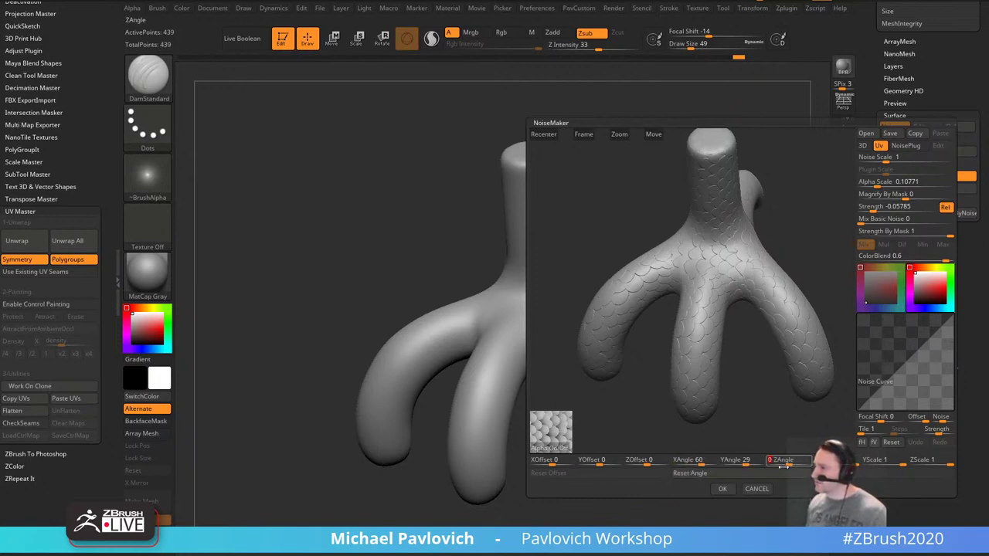
drag(599, 462, 593, 440)
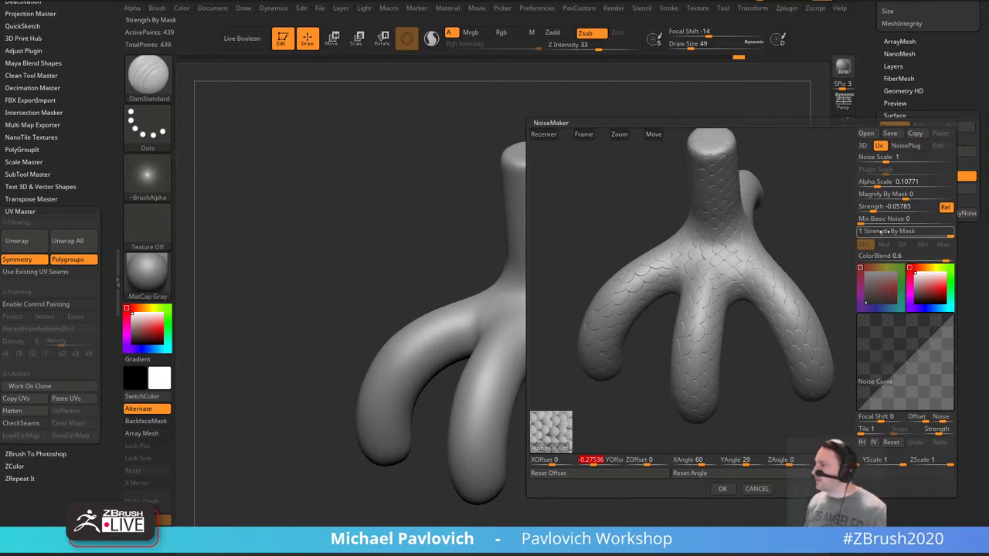
Set the noise Strength to -0.20838 and Alpha Scale to 0.04606, and accept the scale pattern on the foot.
drag(874, 208, 877, 183)
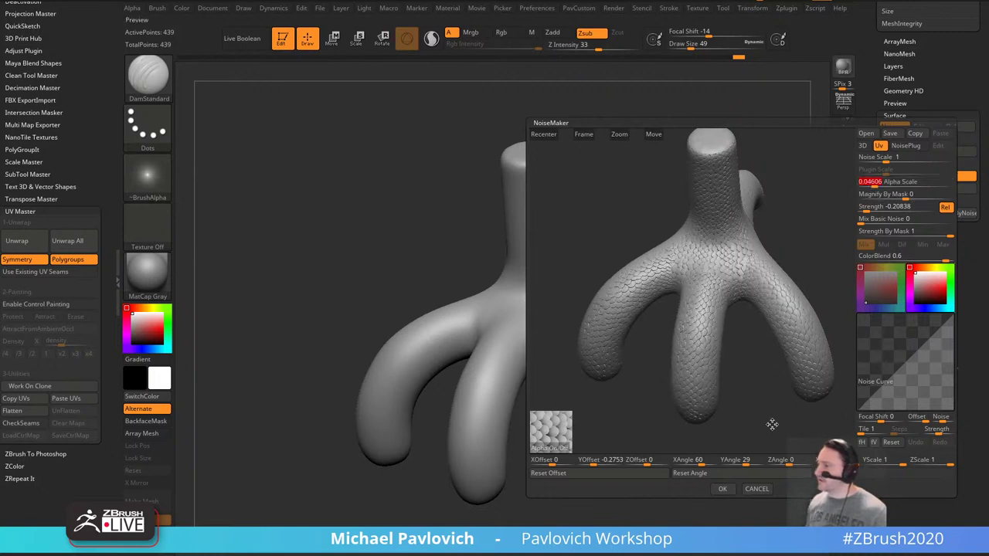
click(722, 488)
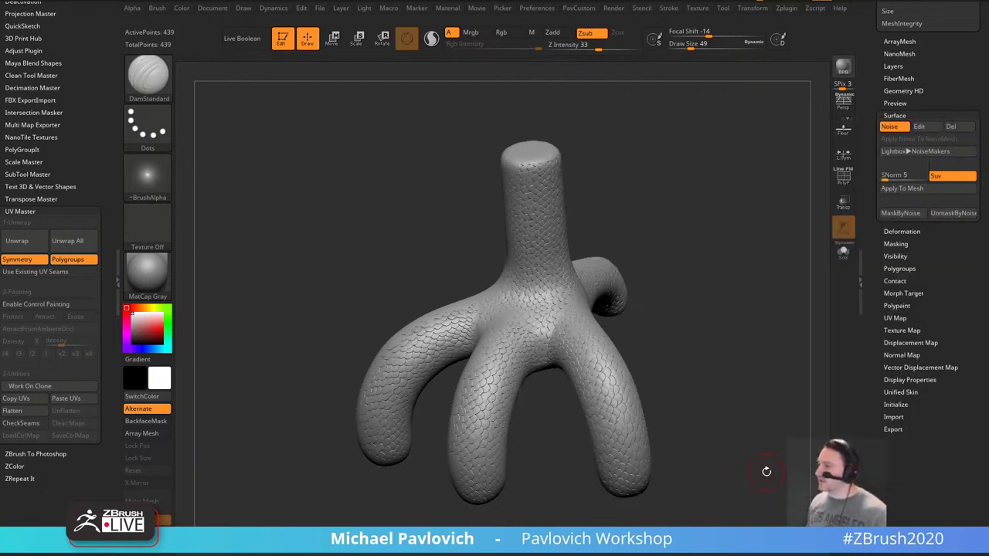
mouse_move(763, 424)
mouse_down()
mouse_move(722, 415)
mouse_move(753, 421)
mouse_up()
mouse_move(652, 339)
mouse_down()
mouse_move(755, 324)
mouse_move(754, 347)
mouse_up()
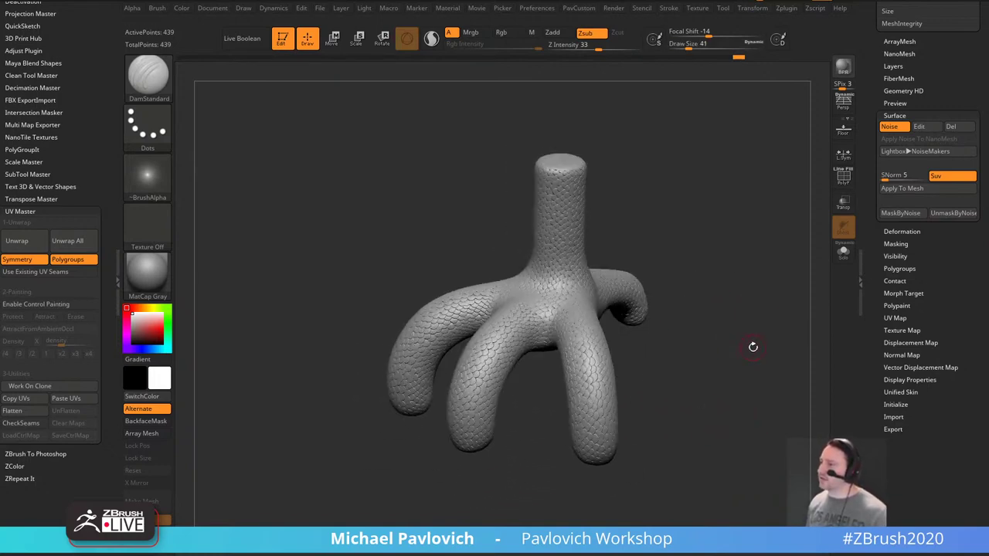
Apply the foot's Dynamic Subdivision as real subdivision levels and divide the mesh twice more, up to level 7.
drag(882, 232, 875, 357)
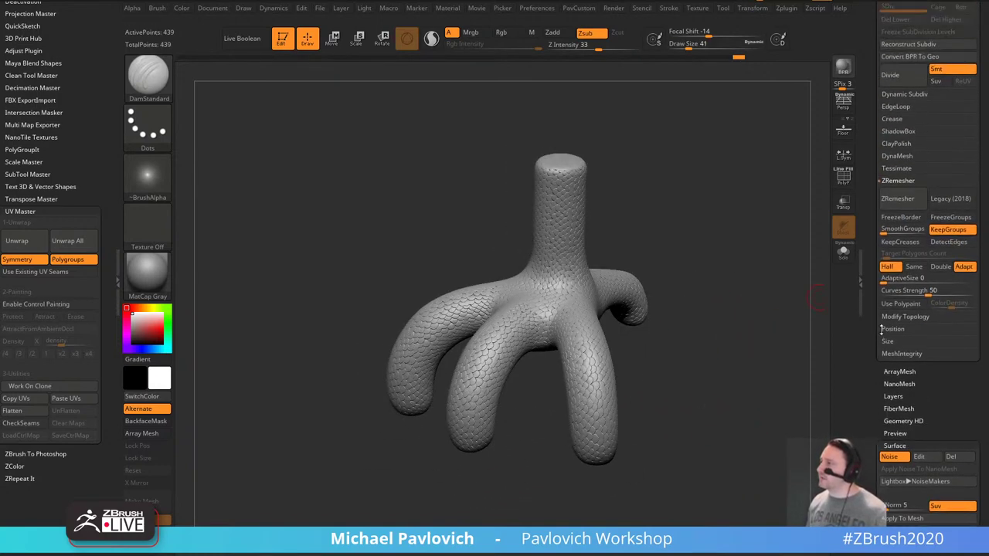
click(890, 397)
drag(876, 405, 876, 204)
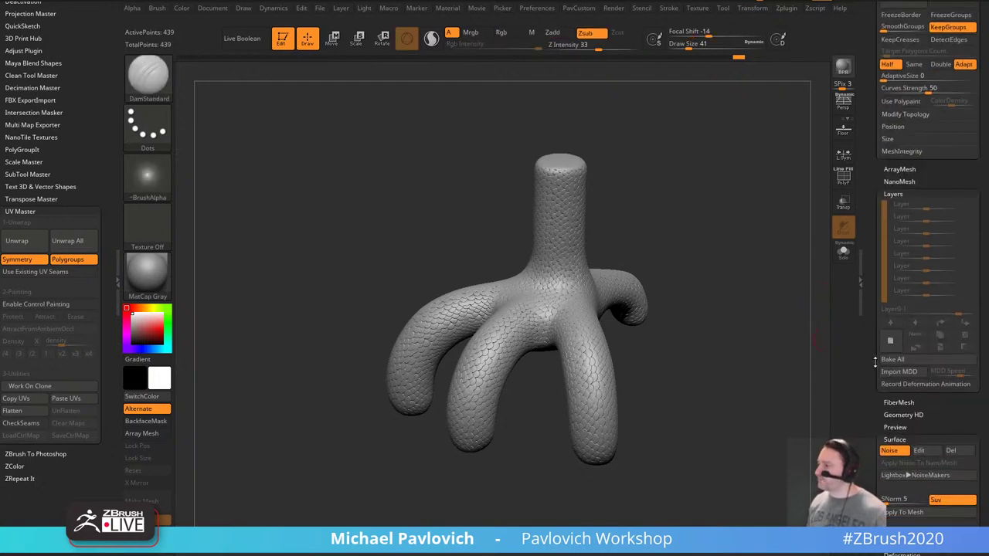
drag(876, 362, 875, 326)
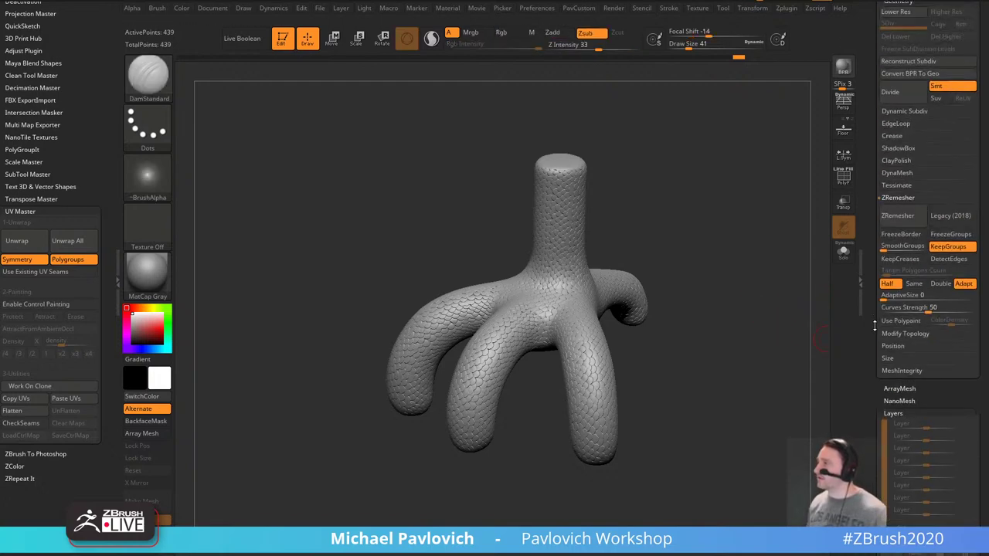
scroll(876, 326, up, 1)
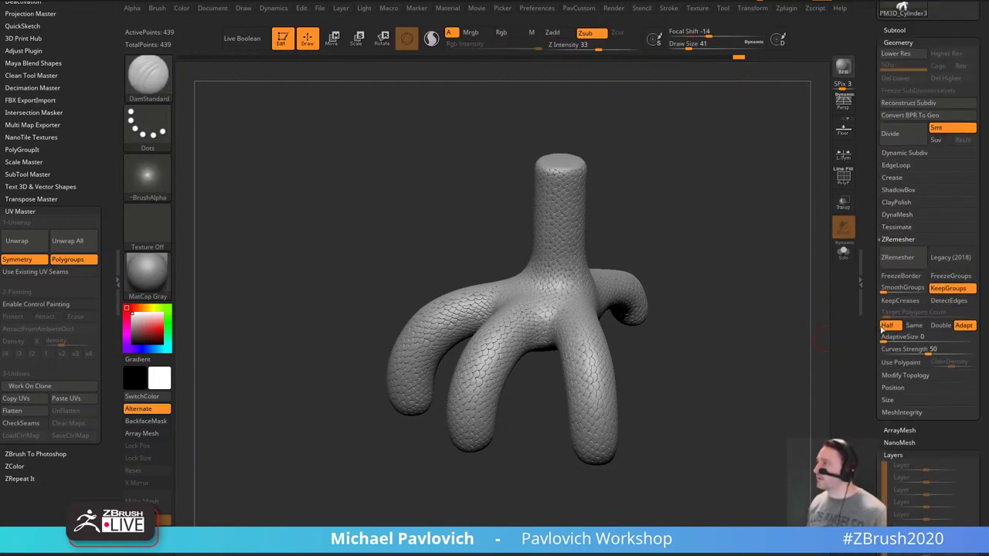
key(shift)
click(903, 154)
click(901, 167)
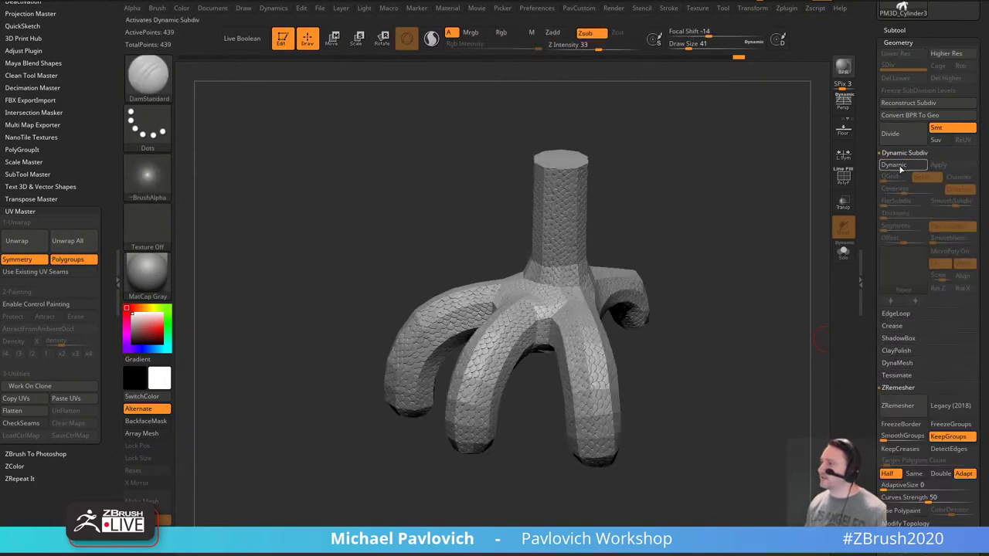
click(938, 165)
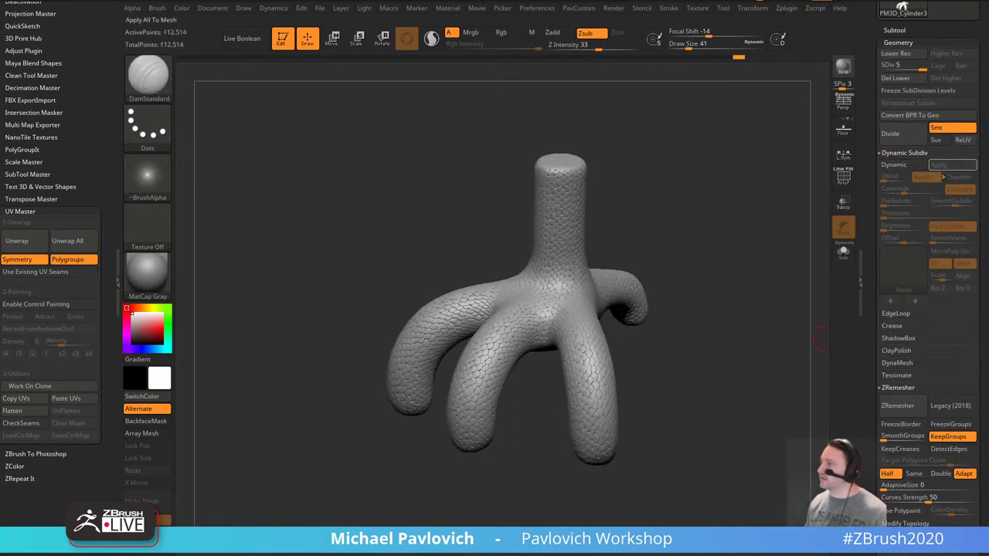
key(ctrl+d)
key(ctrl+d)
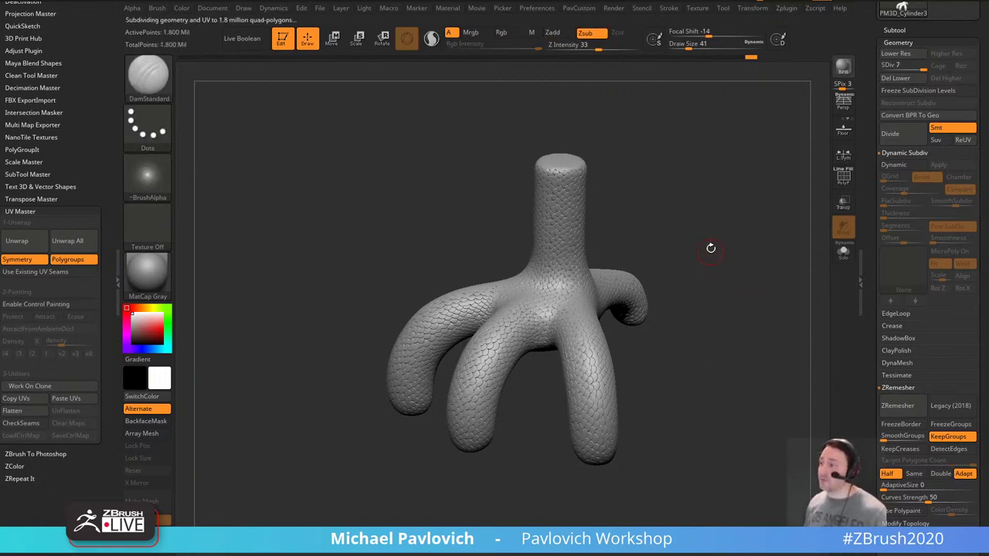
Store a morph target for the subdivided foot and add a new recording layer.
scroll(871, 329, down, 10)
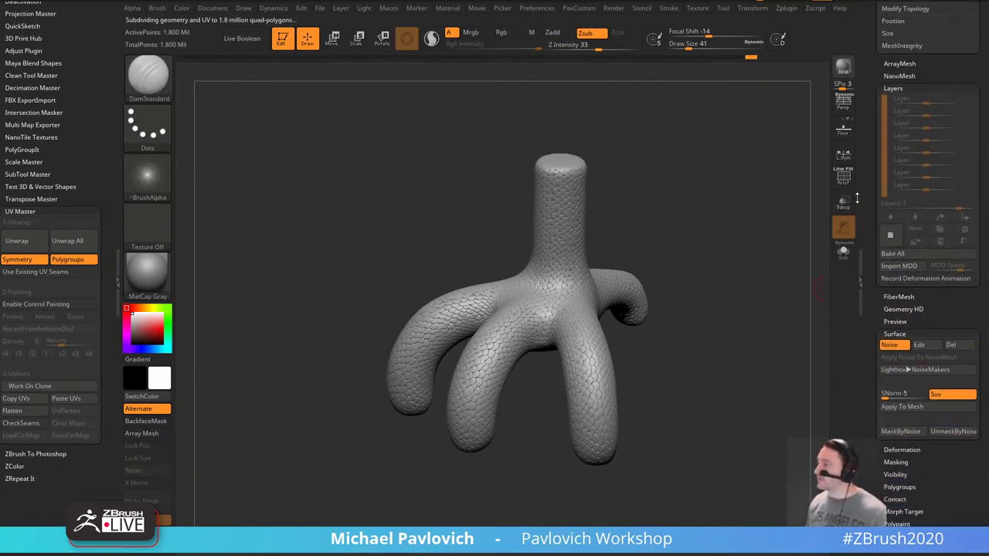
scroll(891, 320, down, 5)
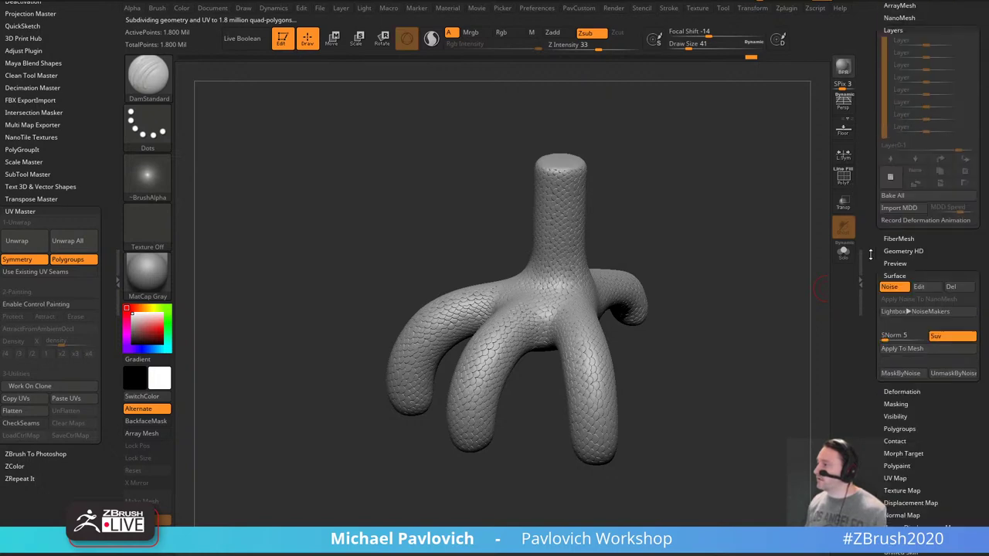
click(898, 219)
click(896, 229)
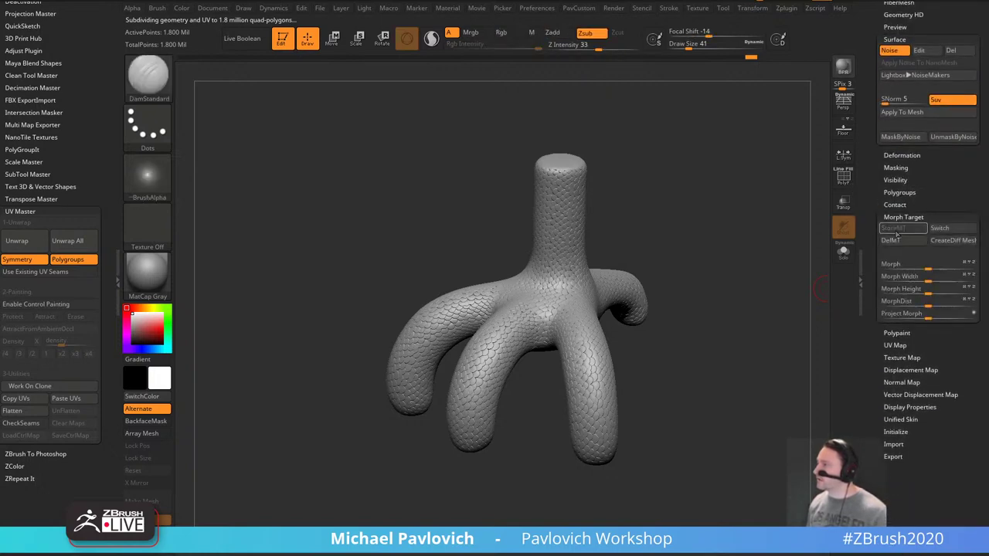
scroll(888, 154, up, 5)
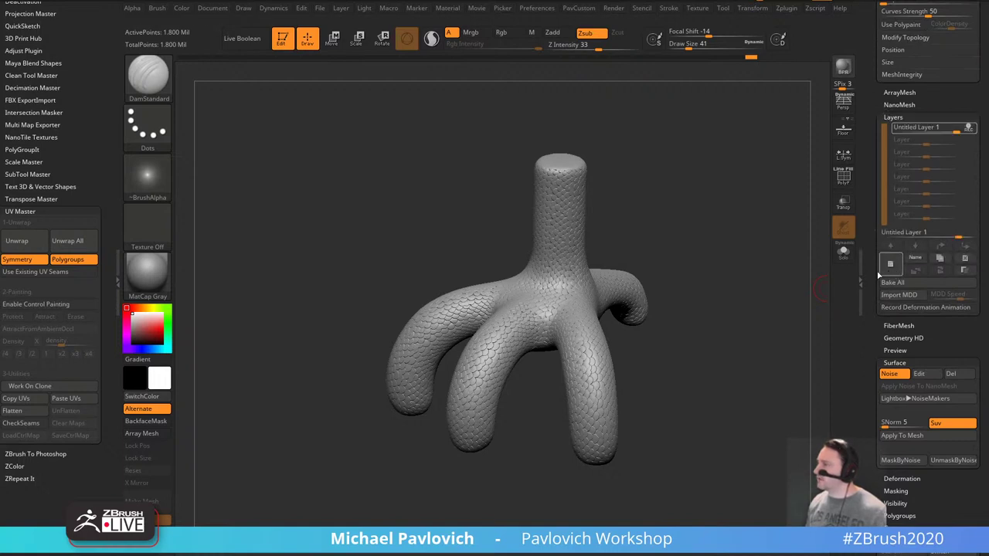
scroll(896, 271, down, 3)
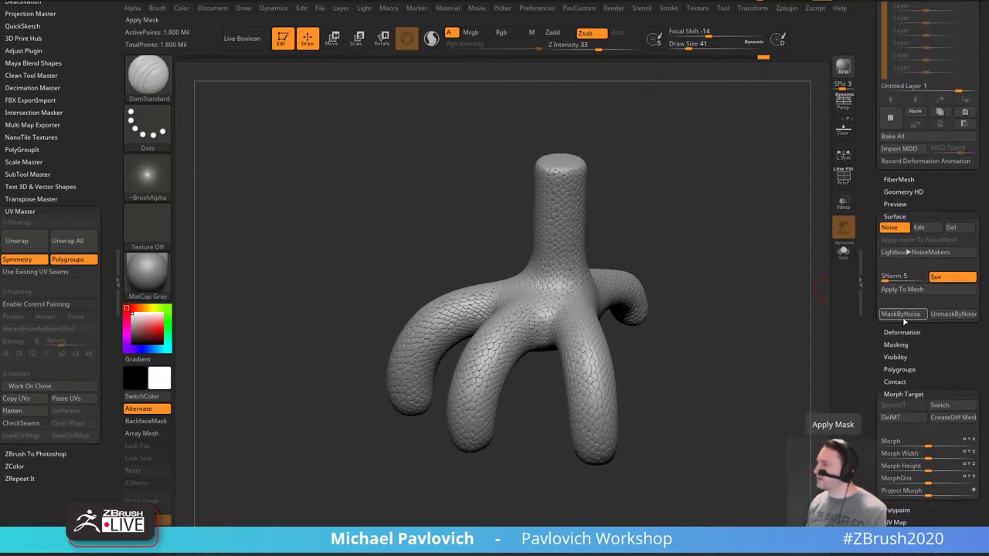
Mask the foot by its surface noise, turn the noise off and hide the mask display.
click(903, 289)
drag(784, 331, 760, 334)
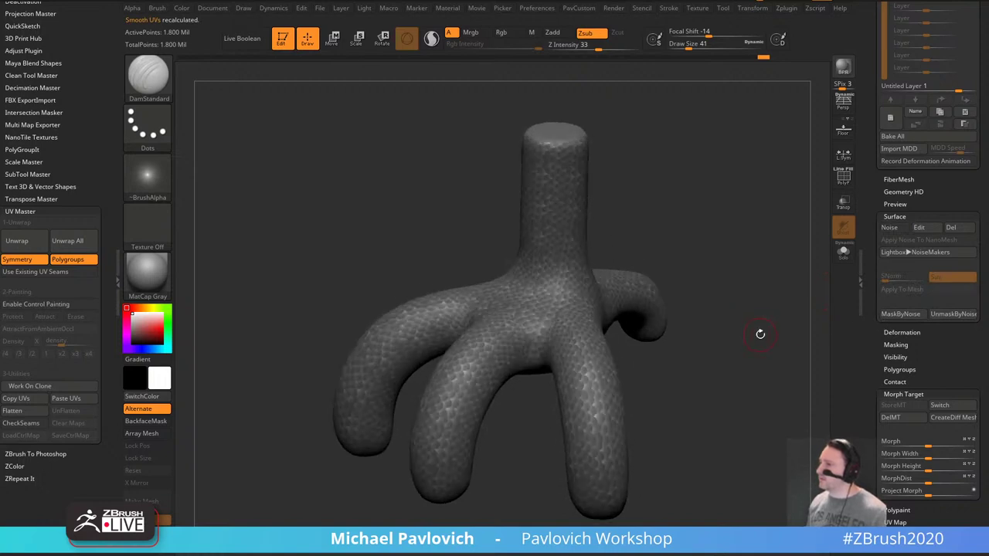
key(shift)
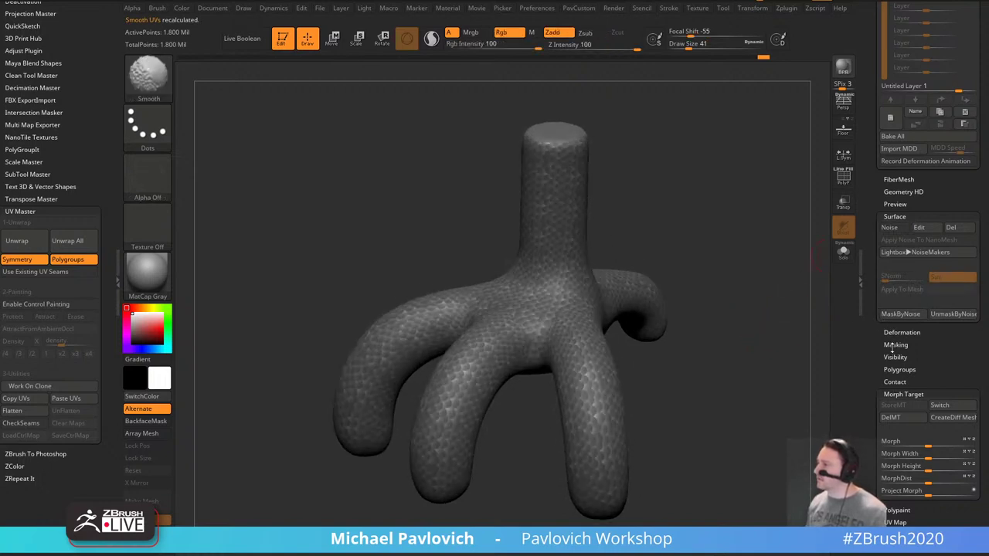
shift+click(893, 347)
click(895, 357)
alt+drag(776, 356, 753, 323)
Inflate the foot through the noise mask to raise the scales into the geometry.
key(2)
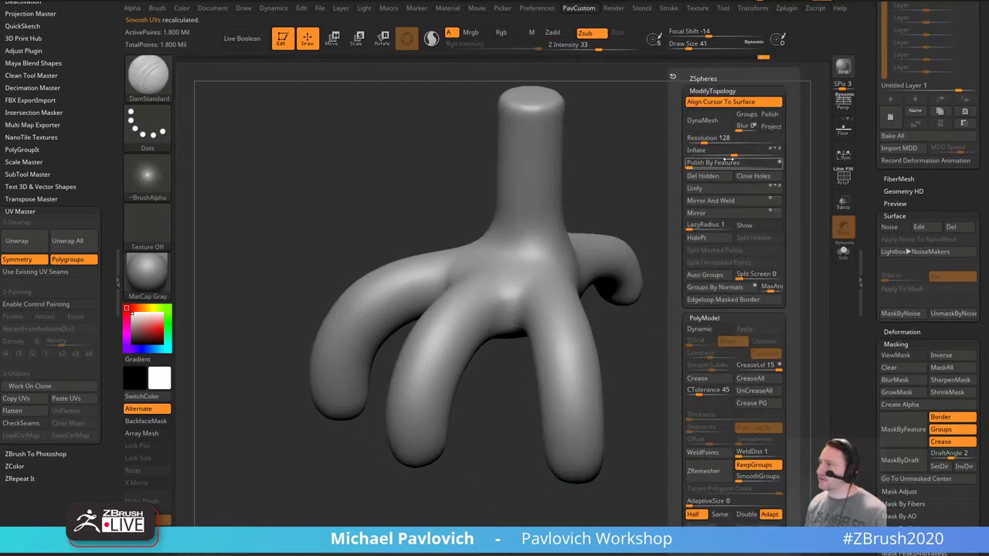
click(736, 155)
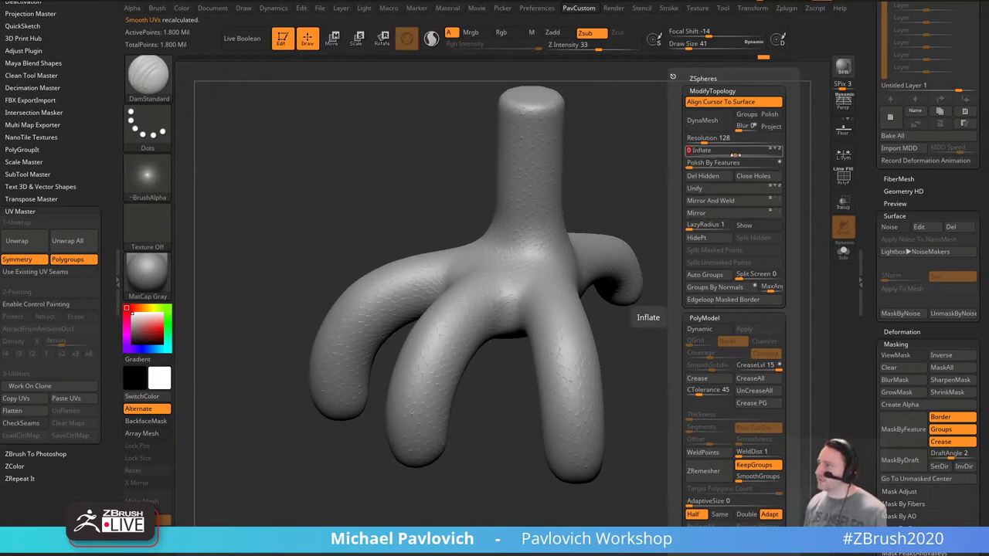
key(ctrl)
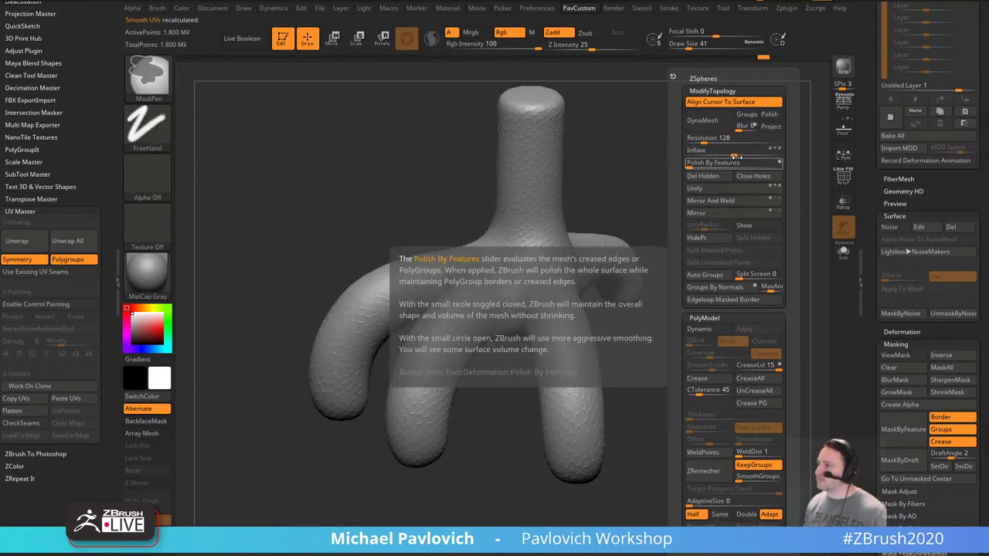
drag(737, 154, 731, 156)
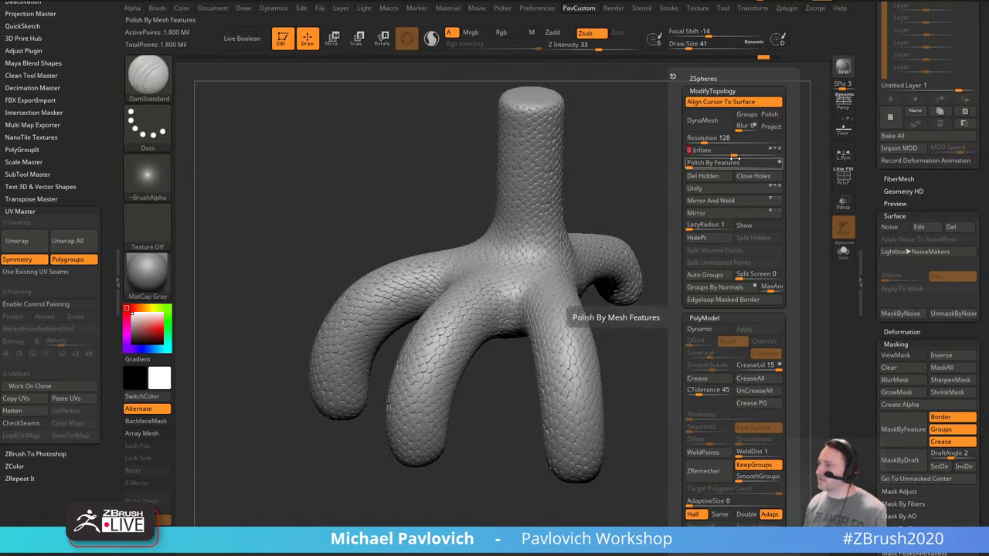
Stop recording on the foot's scale layer and test its intensity, leaving it at 1.
drag(874, 222, 941, 305)
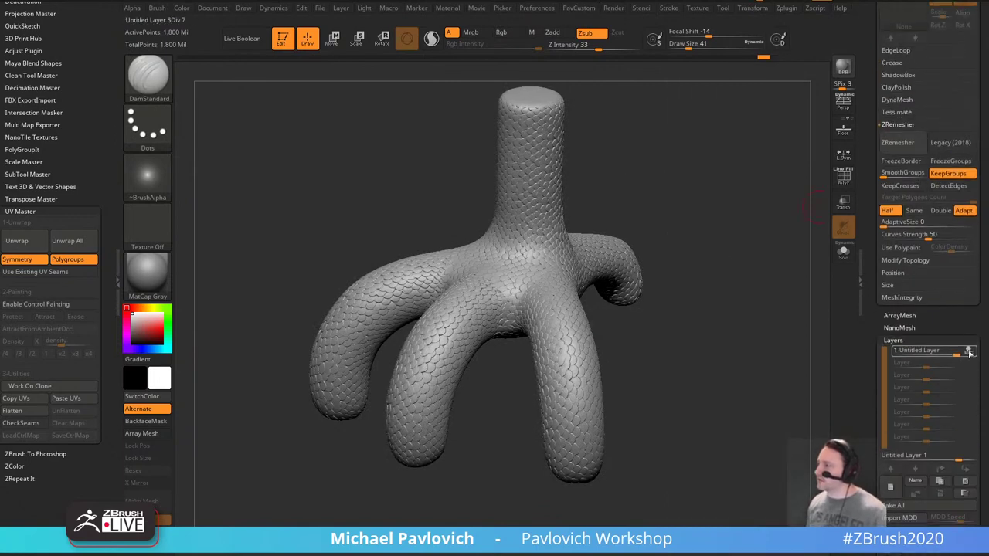
mouse_move(959, 354)
mouse_down()
mouse_move(910, 357)
mouse_move(959, 357)
mouse_up()
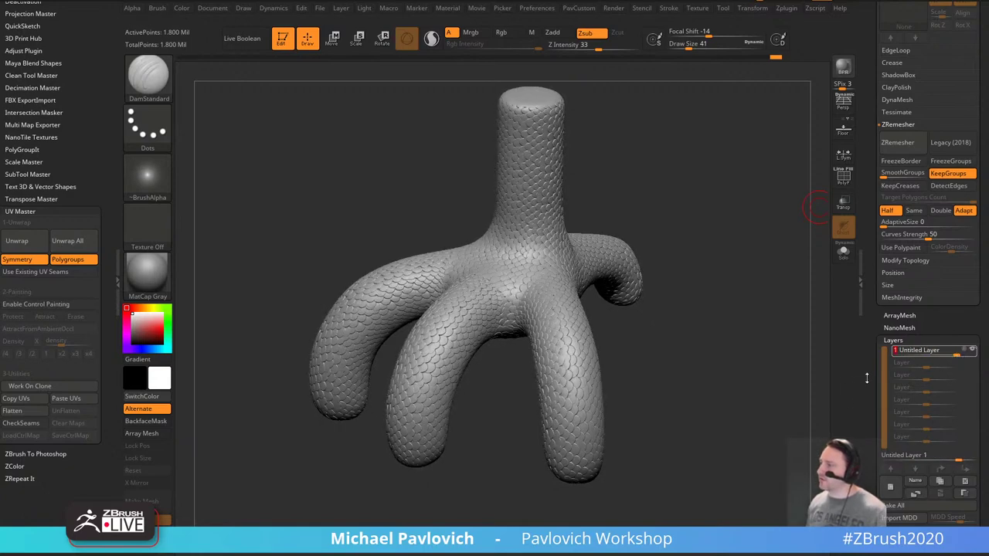
Switch the foot to its stored morph target and try to paint the scales back with the Morph brush.
scroll(866, 378, down, 10)
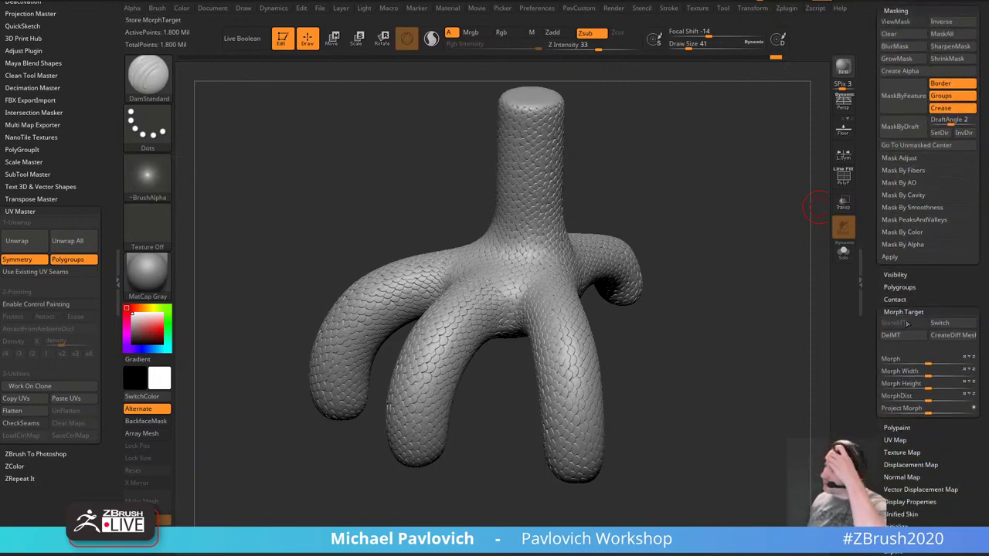
click(908, 324)
click(941, 324)
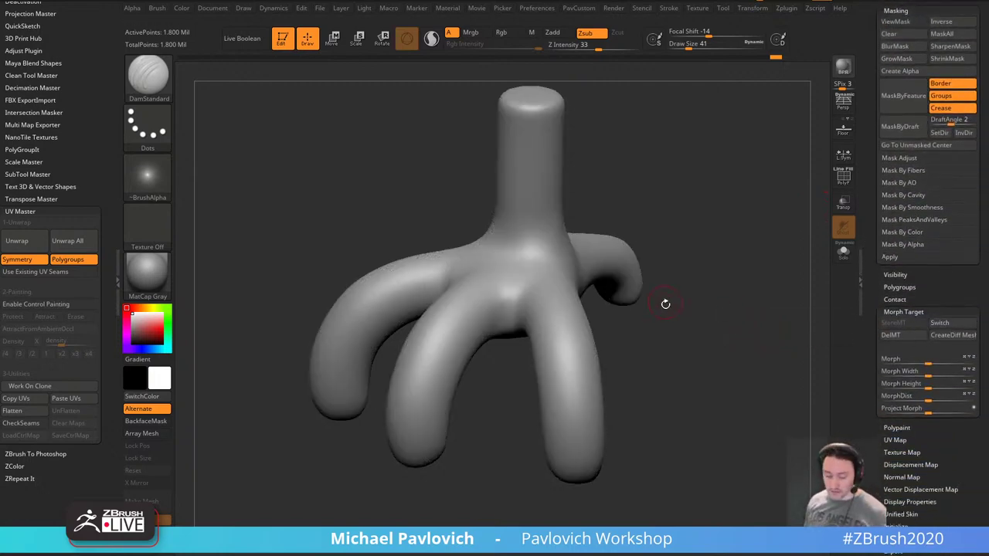
key(b)
key(m)
key(o)
drag(553, 288, 551, 313)
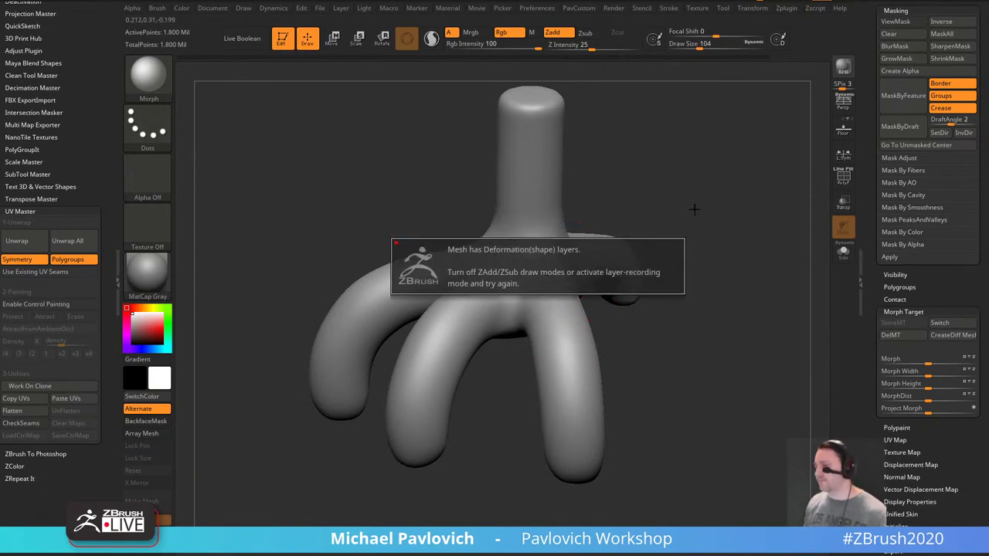
Bake the scale layer into the foot and switch the foot to its smooth morph target.
drag(876, 296, 877, 402)
mouse_move(955, 146)
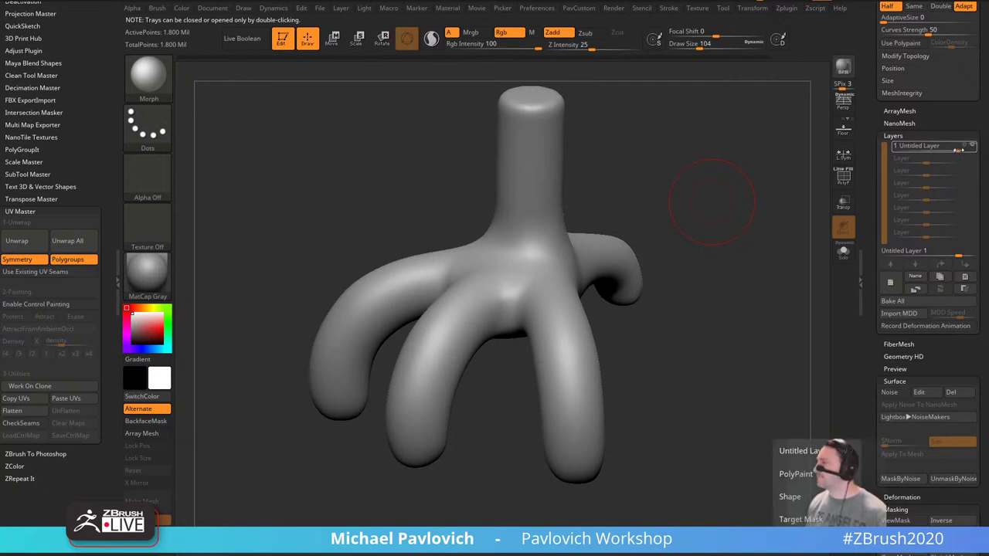
scroll(927, 216, down, 10)
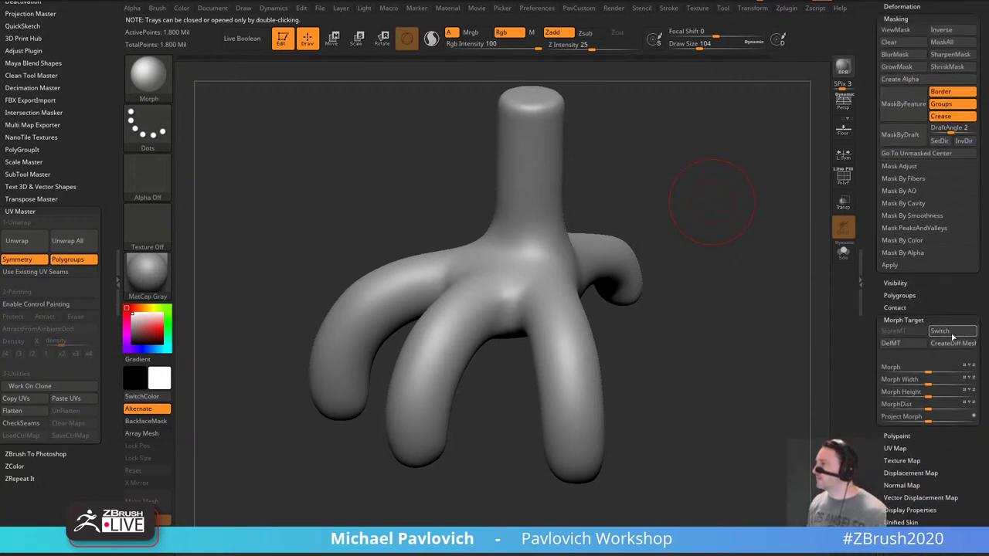
click(953, 332)
scroll(927, 309, up, 10)
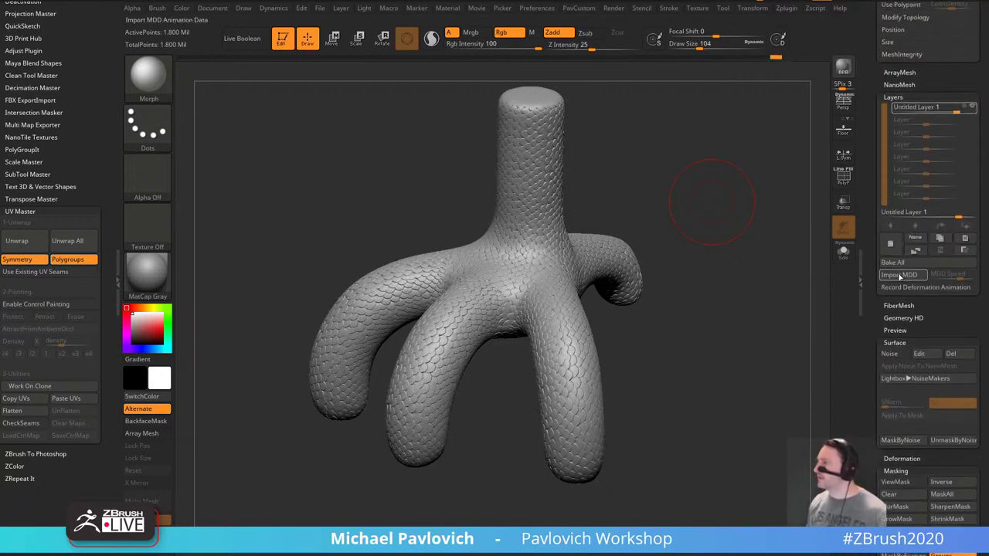
scroll(869, 324, down, 10)
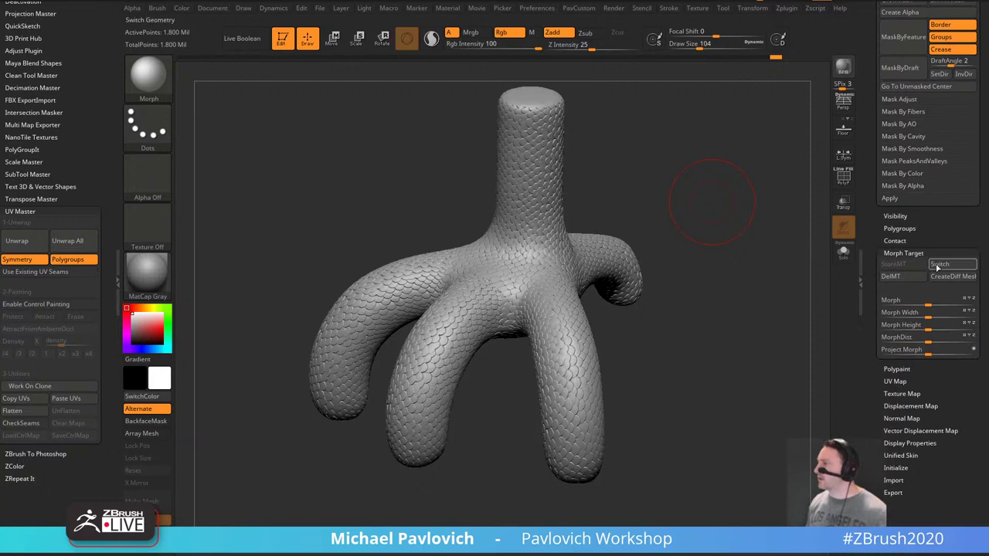
click(937, 265)
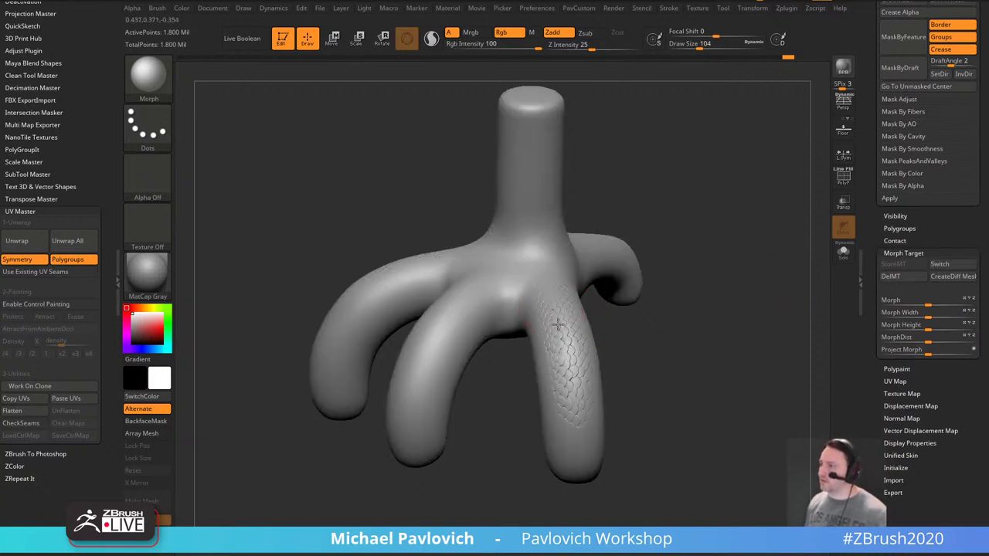
Brush scales onto the toes, foot centre and ankle with the Morph brush, and undo the strokes.
drag(498, 306, 424, 378)
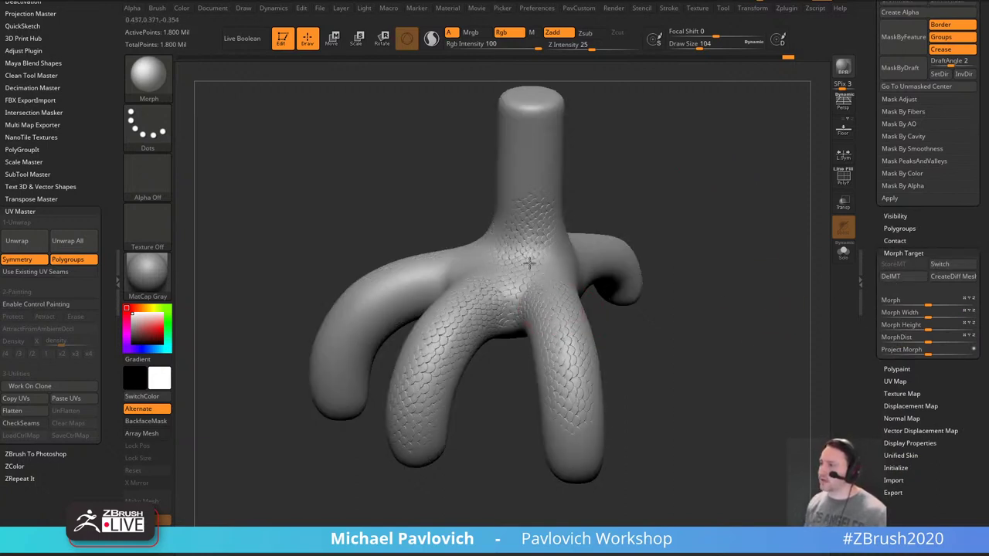
mouse_move(760, 293)
mouse_down()
mouse_move(616, 263)
mouse_move(607, 246)
mouse_up()
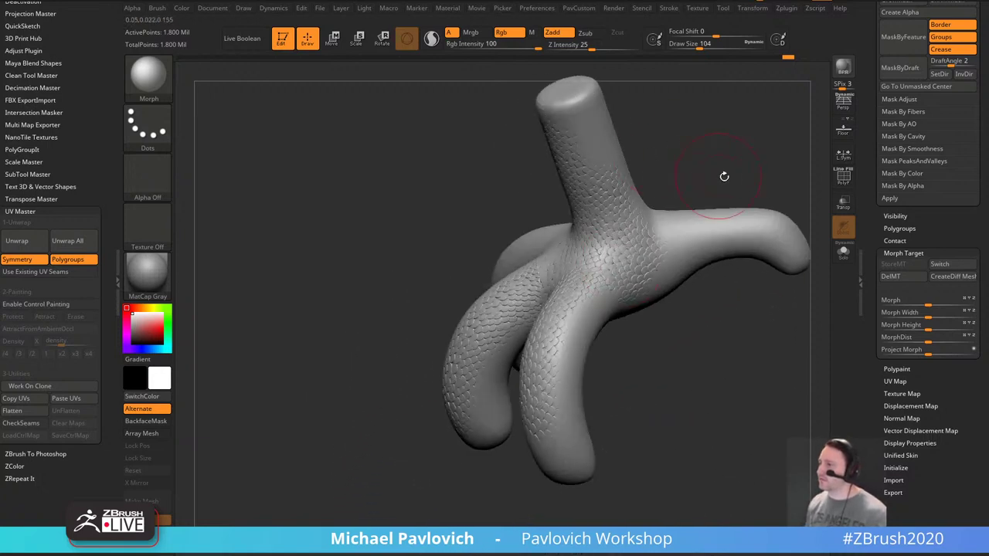
drag(724, 176, 822, 199)
key(ctrl+z)
key(ctrl+z)
key(ctrl+z)
key(ctrl+z)
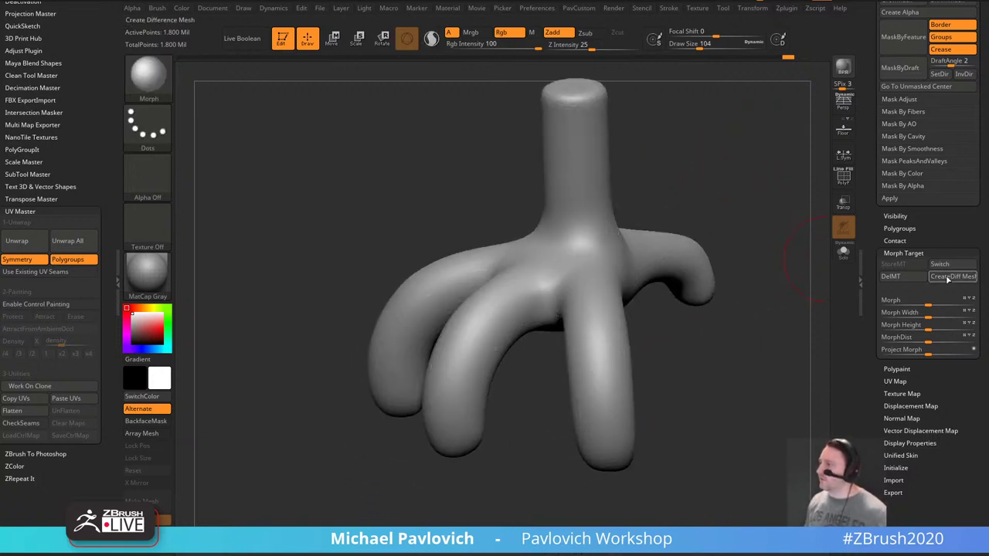
Switch the foot to its scaled shape, test a smoothing Morph brush stroke on the front toe and undo it.
click(944, 266)
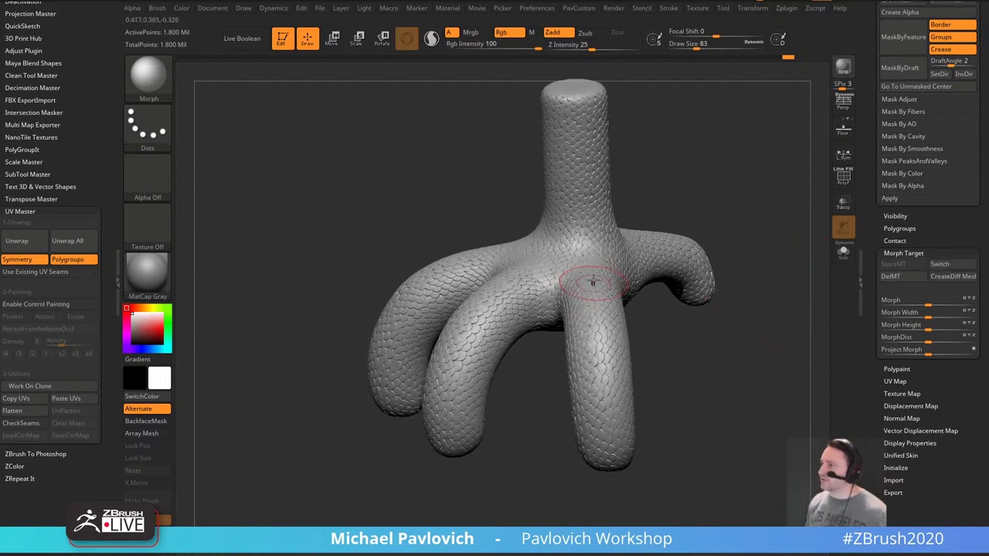
drag(595, 315, 592, 360)
key(ctrl+z)
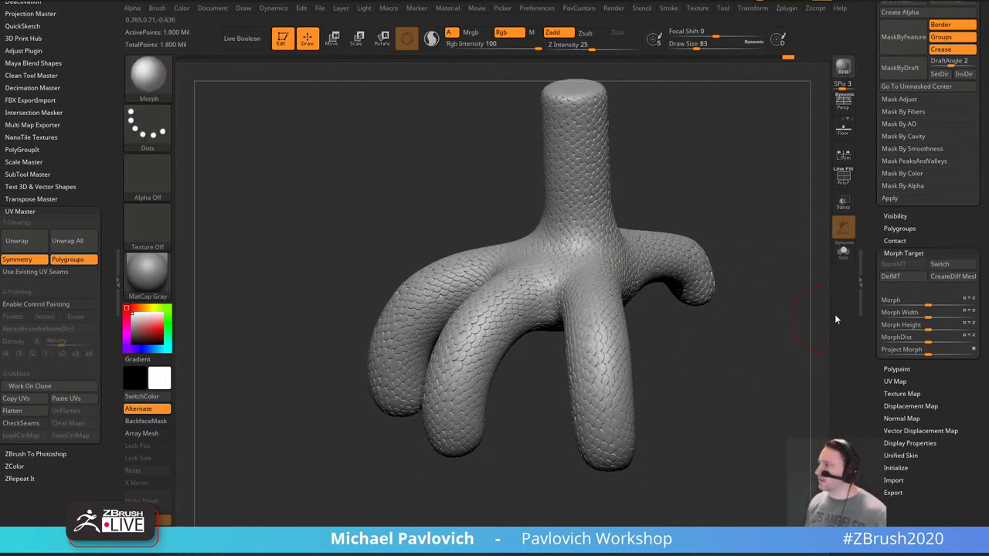
Delete the foot's morph target and change to the Standard brush.
click(897, 278)
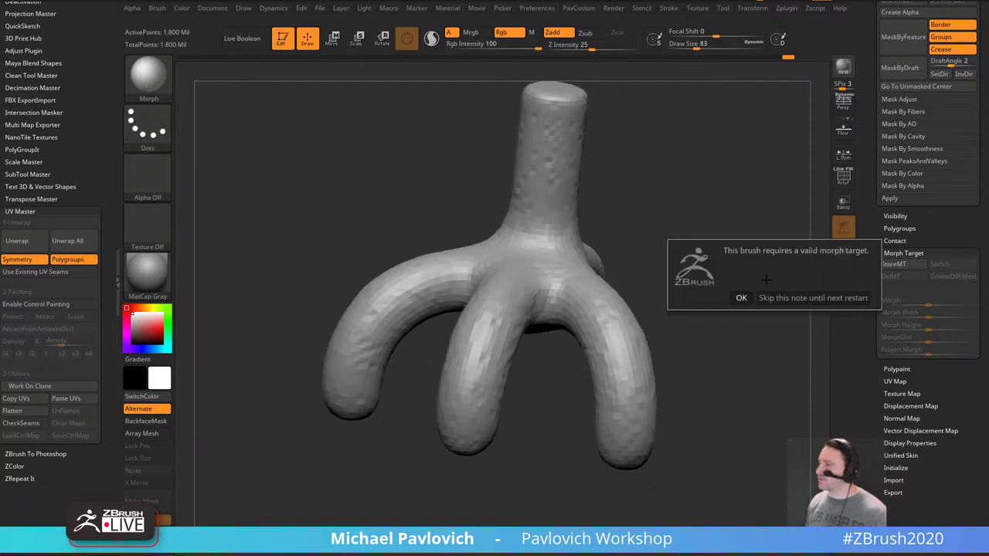
click(741, 297)
drag(878, 245, 879, 352)
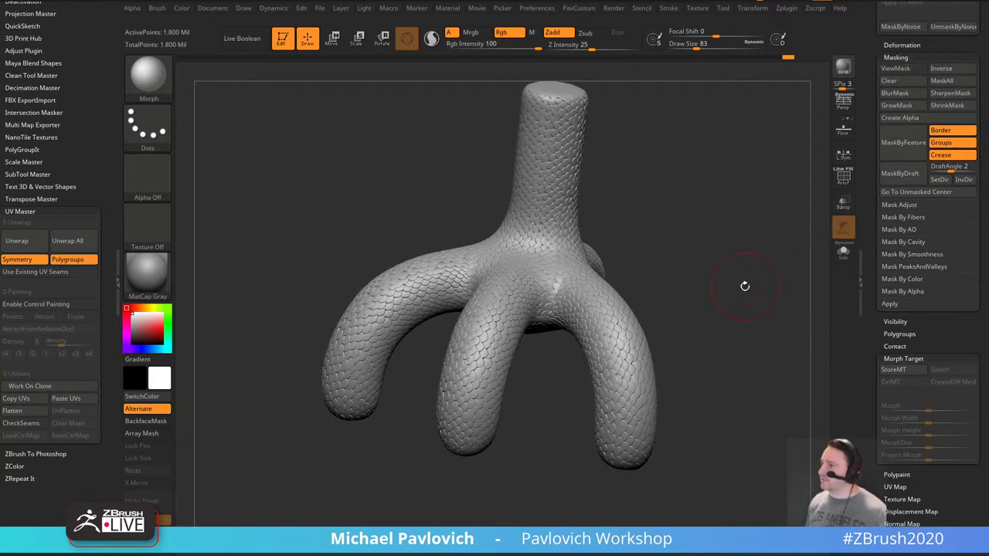
key(1)
key(s)
drag(746, 287, 733, 288)
drag(872, 290, 871, 357)
drag(737, 313, 729, 313)
key(s)
drag(730, 314, 734, 295)
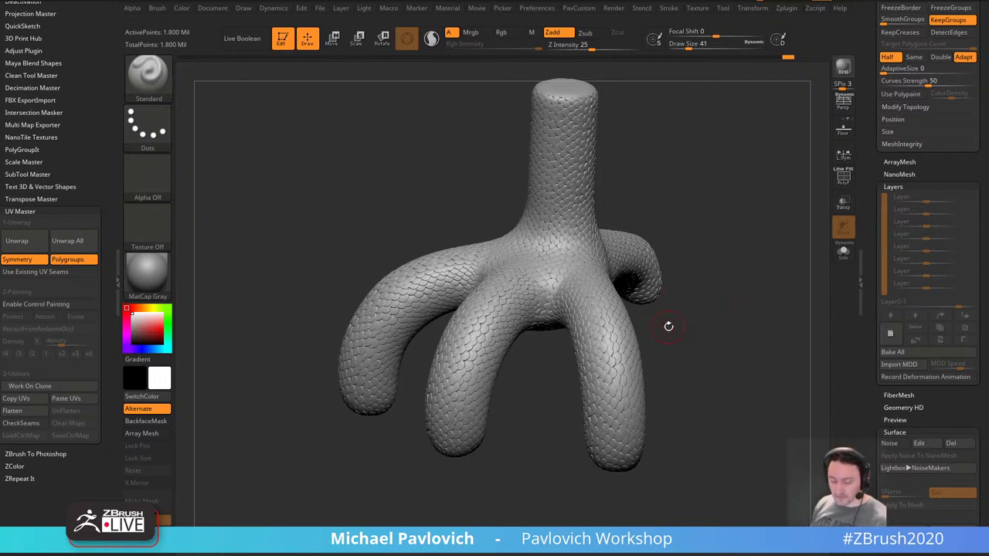
Select the ChiselCreature brush with its Scale1 shape.
key(comma)
key(comma)
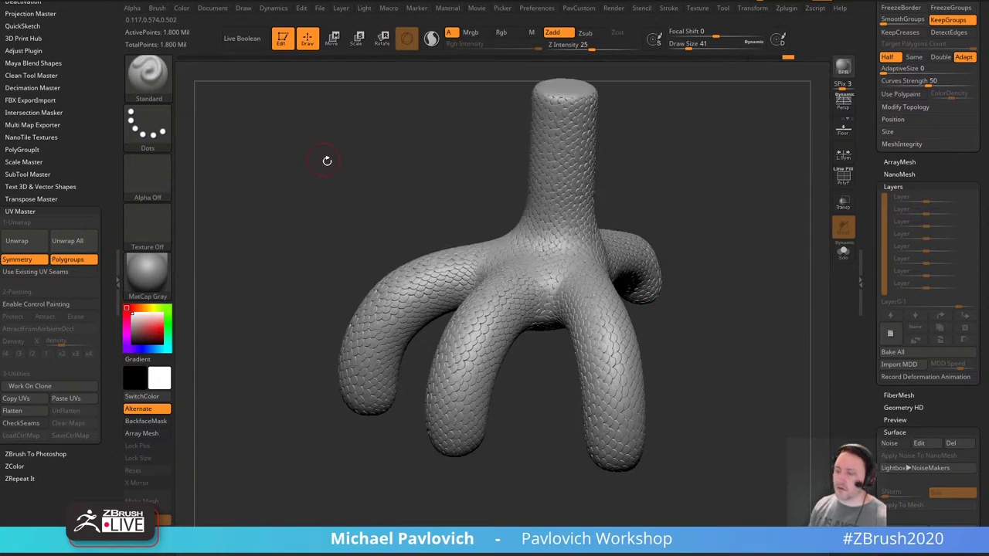
key(b)
click(203, 230)
key(b)
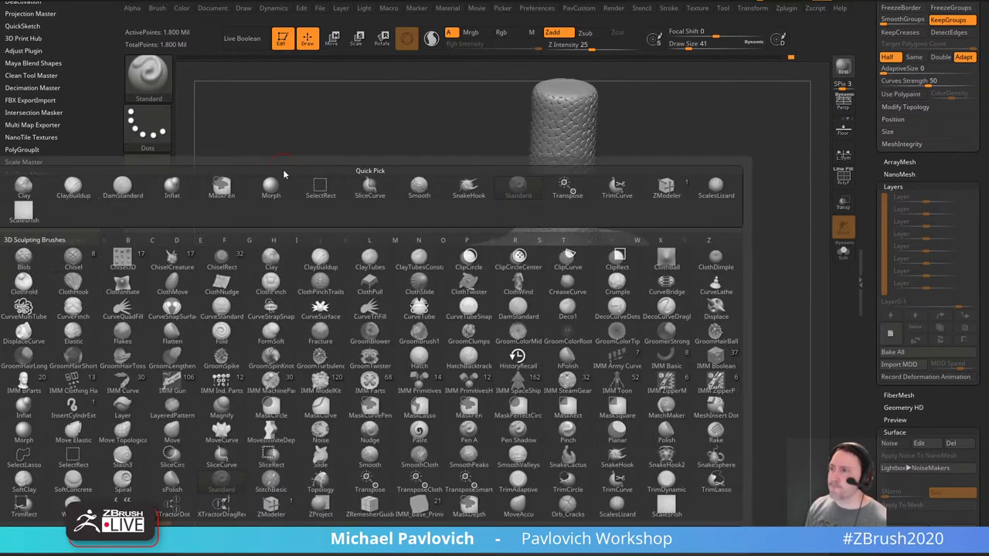
click(172, 259)
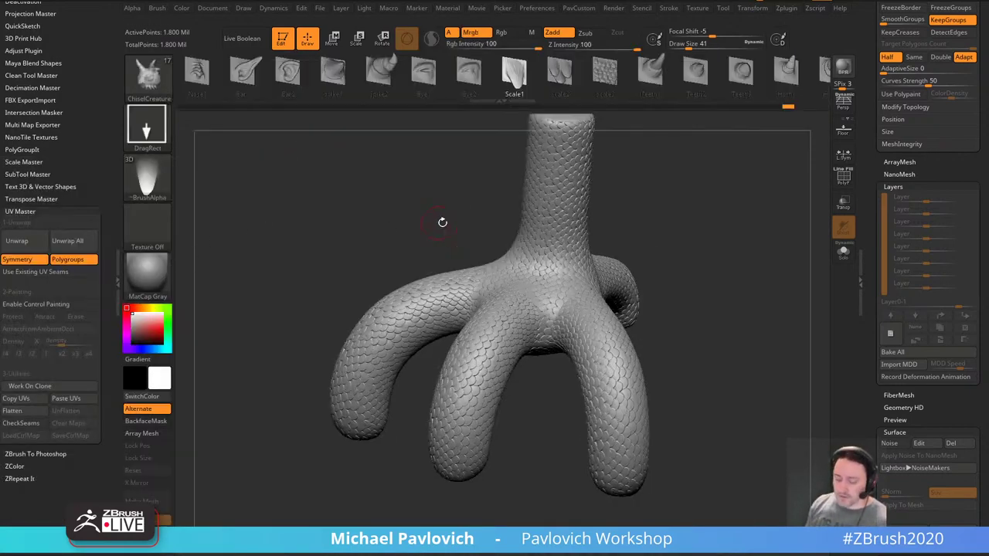
key(m)
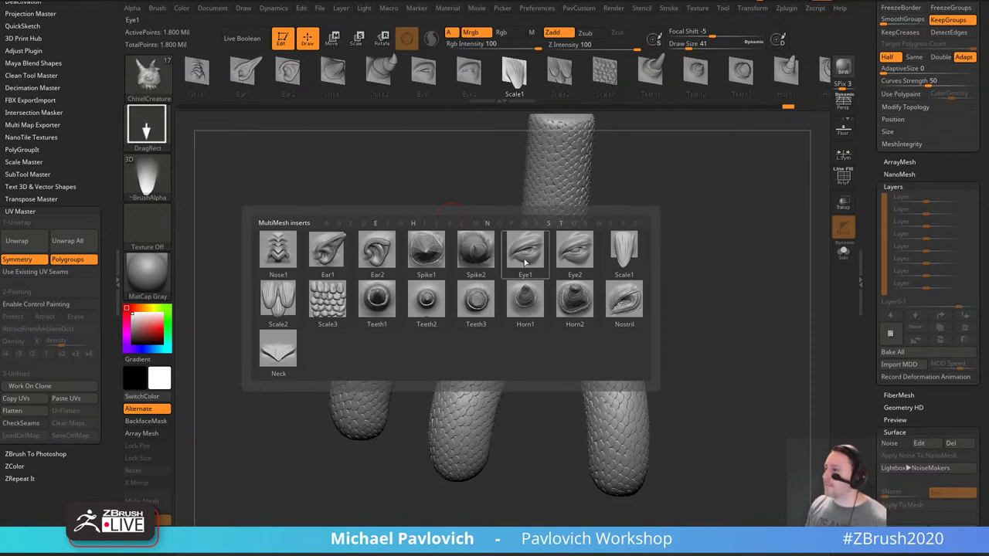
click(631, 244)
Draw out a single Scale1 on the base of the front toe and undo it.
drag(603, 314, 611, 338)
drag(690, 304, 690, 332)
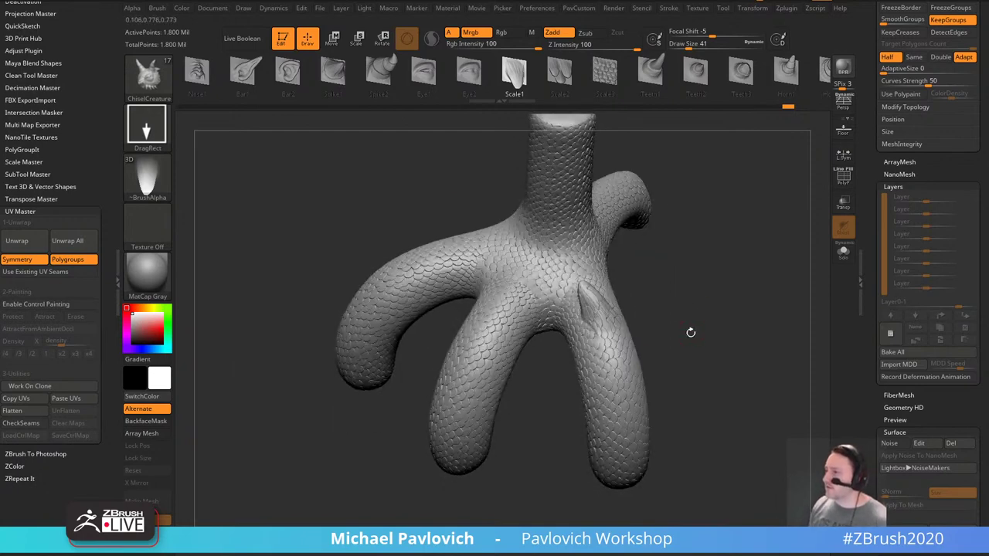
key(ctrl+z)
Replace the docked Zplugin palette with the Brush palette and show the brush's Depth settings.
drag(875, 332, 871, 187)
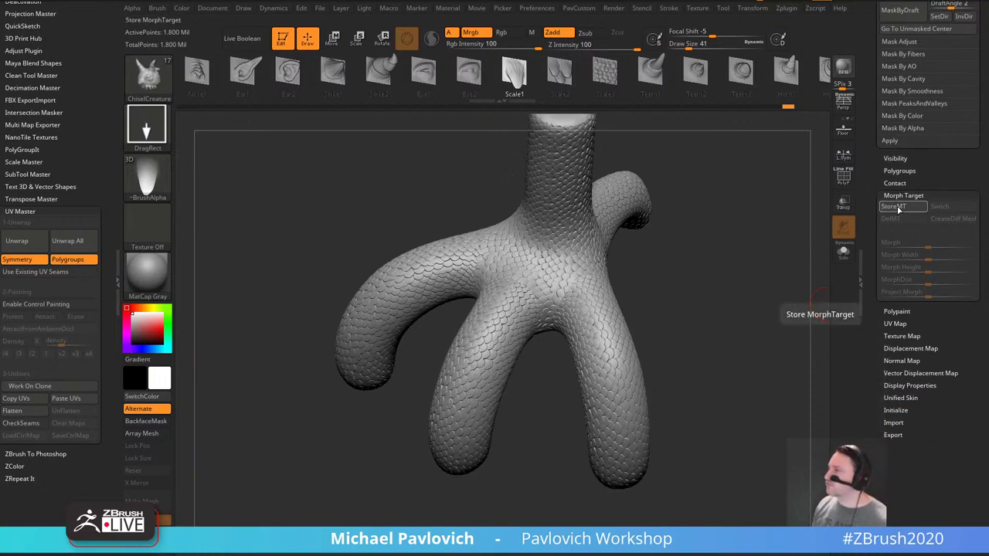
drag(88, 148, 88, 183)
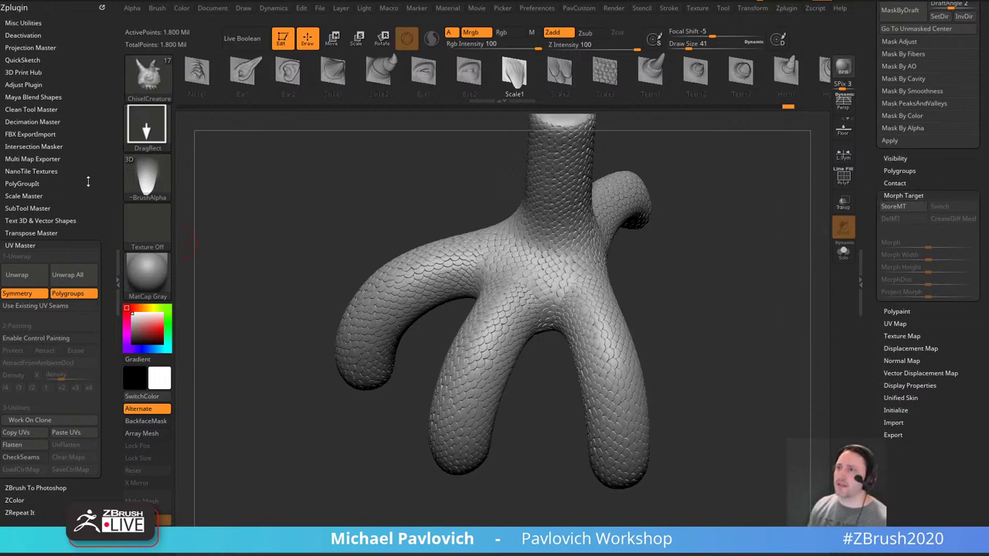
click(103, 7)
click(158, 8)
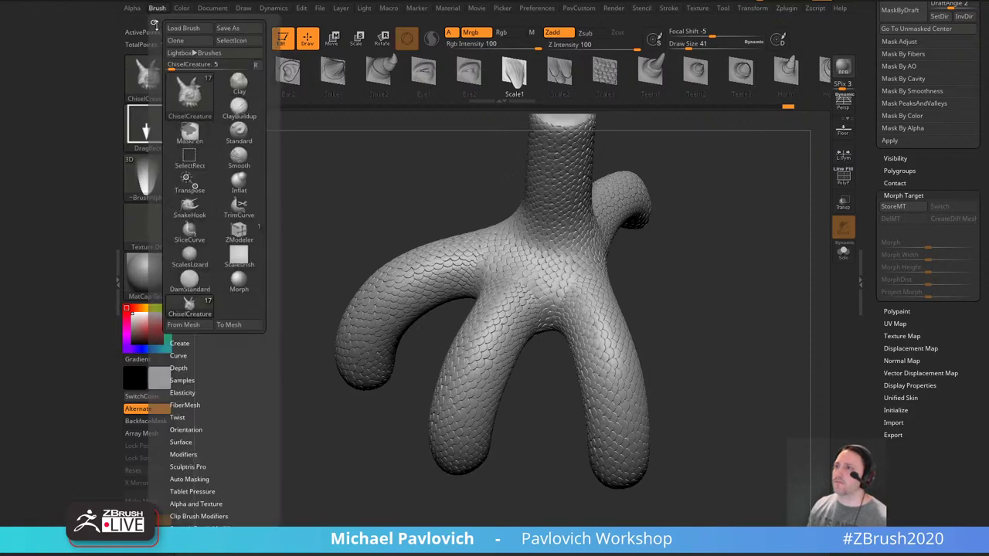
drag(154, 21, 38, 58)
key(shift)
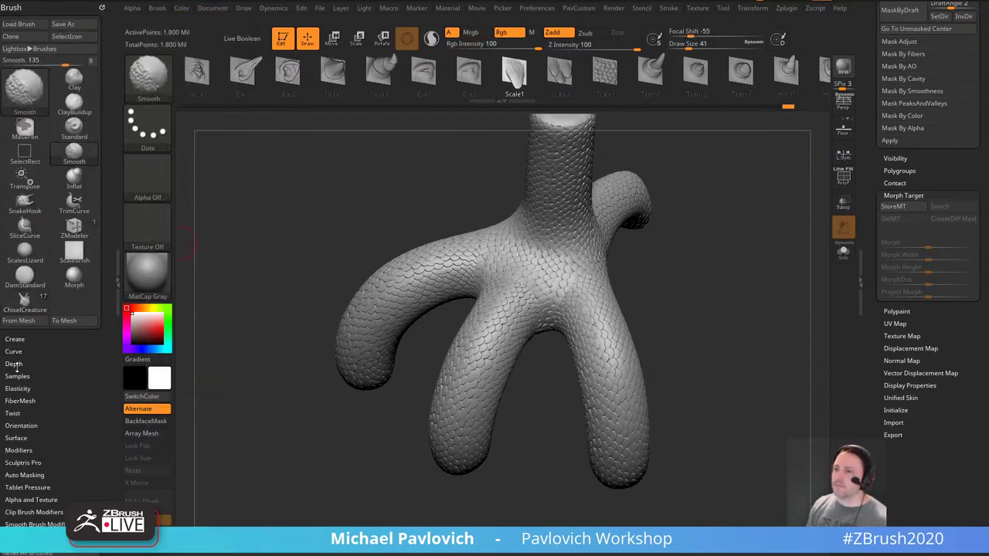
key(shift)
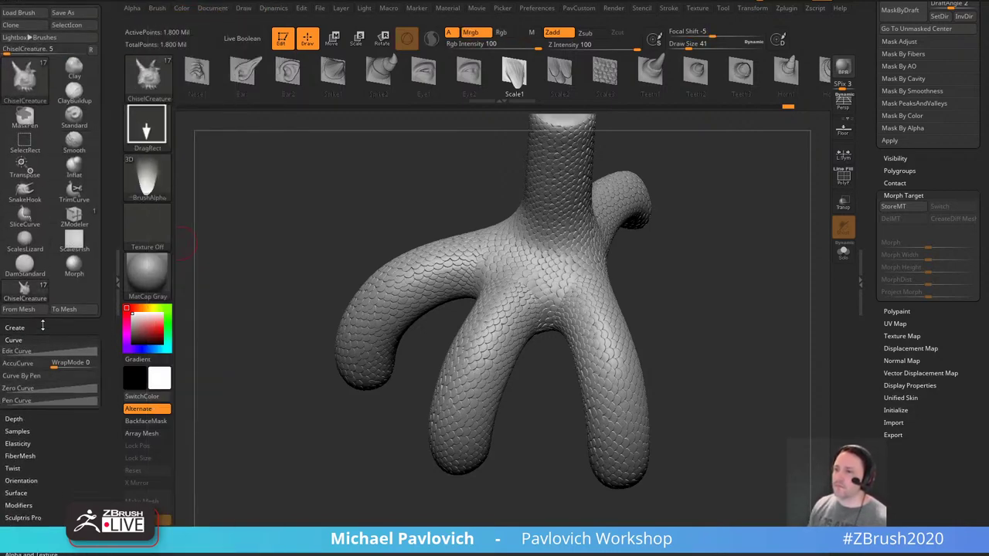
key(shift)
click(14, 353)
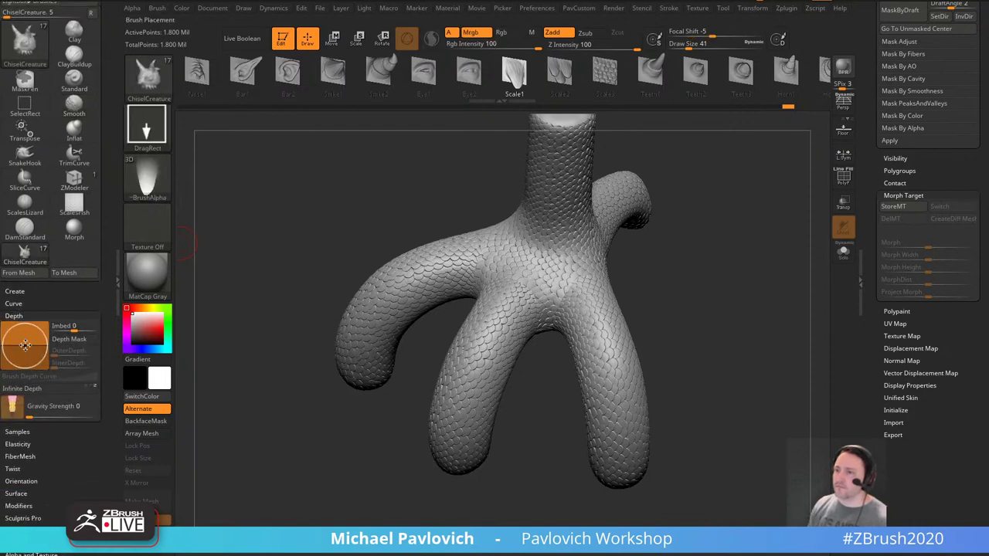
Try Scale1 stamps at the toe base with the brush's Imbed set to 16, undoing the stamps.
drag(597, 340, 610, 355)
key(shift)
key(ctrl+z)
drag(673, 331, 691, 312)
drag(585, 280, 640, 287)
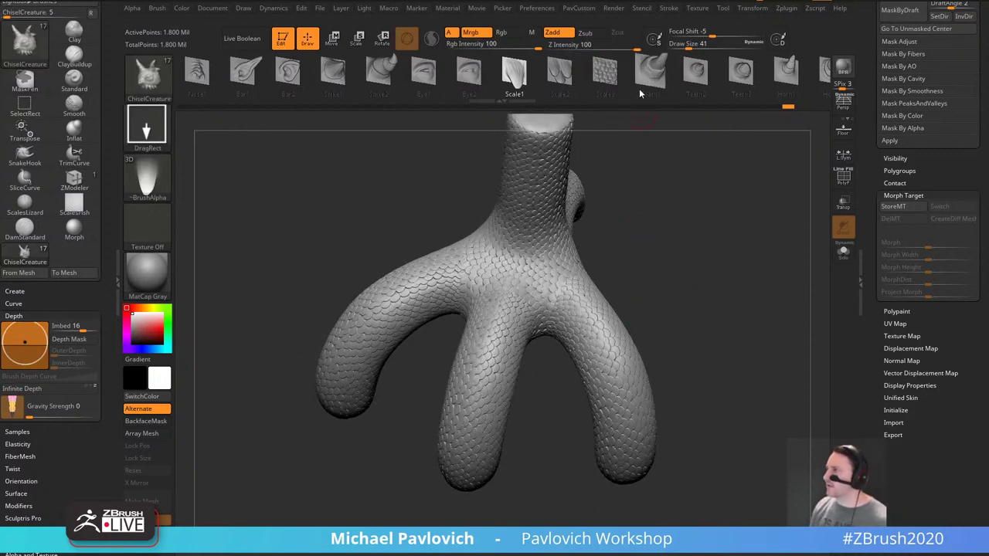
Store a new morph target for the foot and draw out a patch of Scale3 scales at the toe base.
click(605, 71)
drag(673, 338, 651, 336)
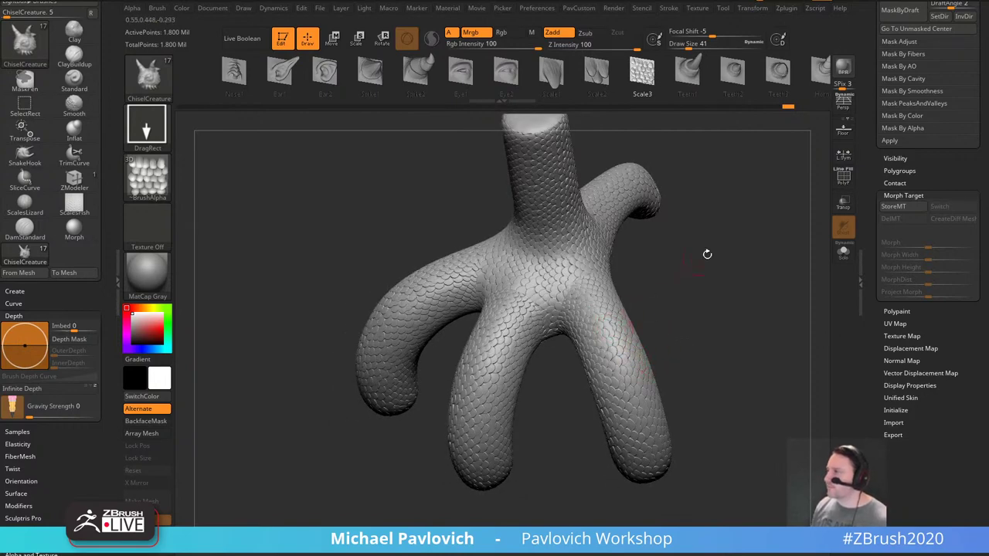
click(901, 207)
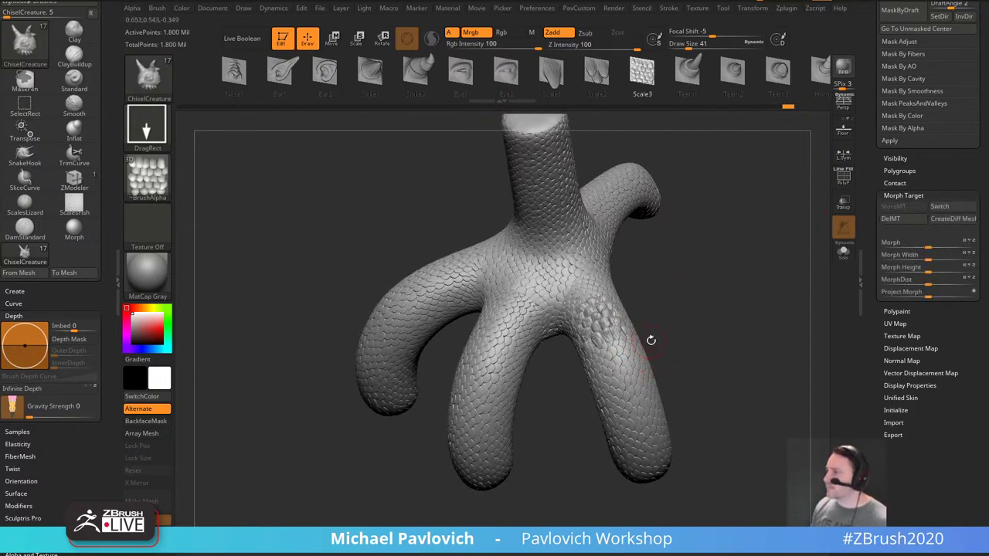
drag(653, 338, 693, 320)
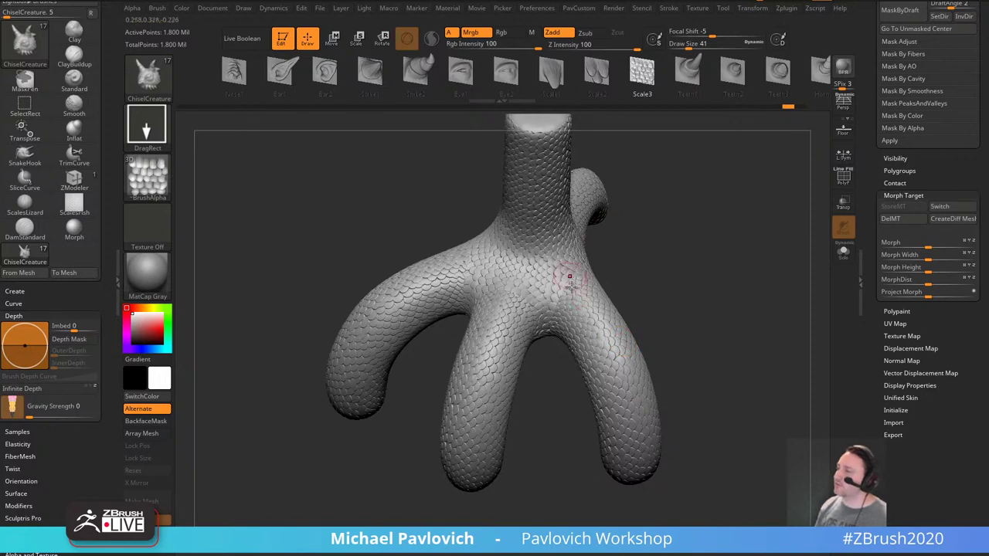
Undo the most recent edits on the foot.
drag(712, 261, 716, 270)
key(ctrl+z)
key(ctrl+z)
key(ctrl+z)
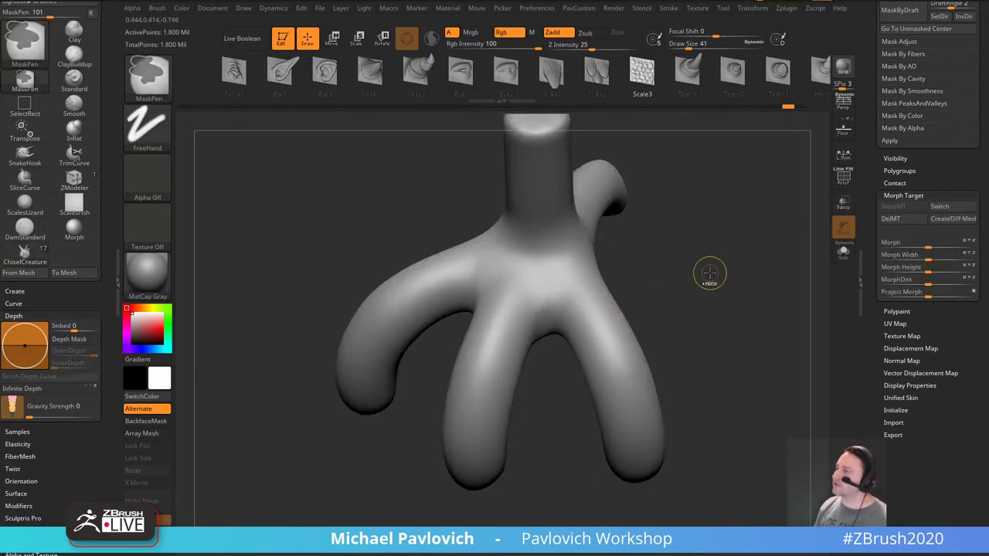
Switch the foot to its scaled morph state and toggle between the stored and current states.
click(947, 209)
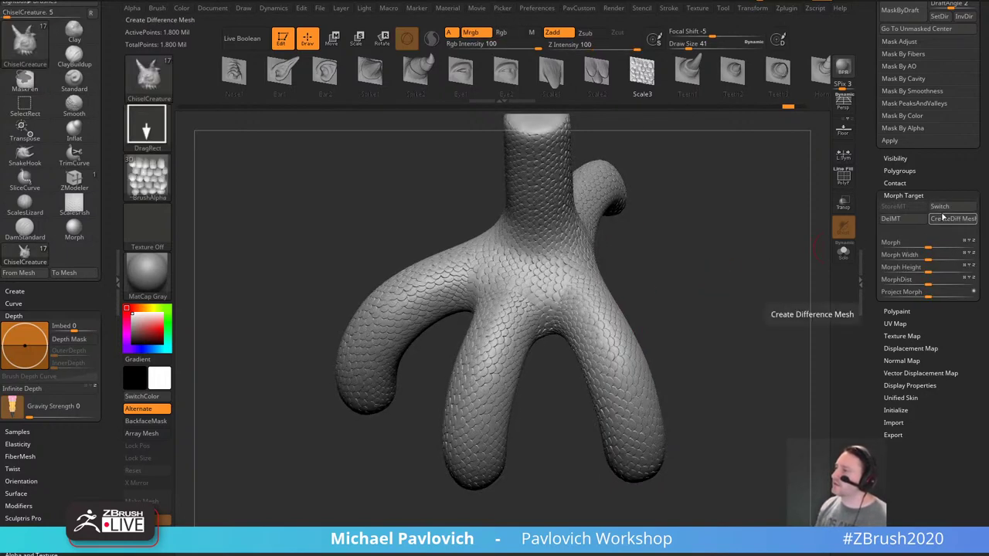
click(940, 207)
click(939, 207)
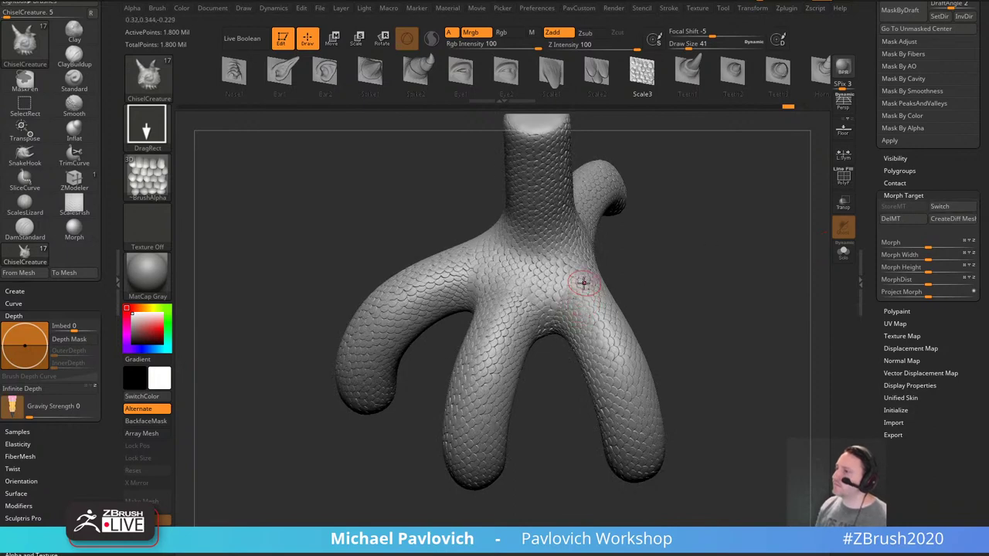
Paint the scales away along the top of the right toe using the Morph brush with Alpha 01.
key(b)
key(m)
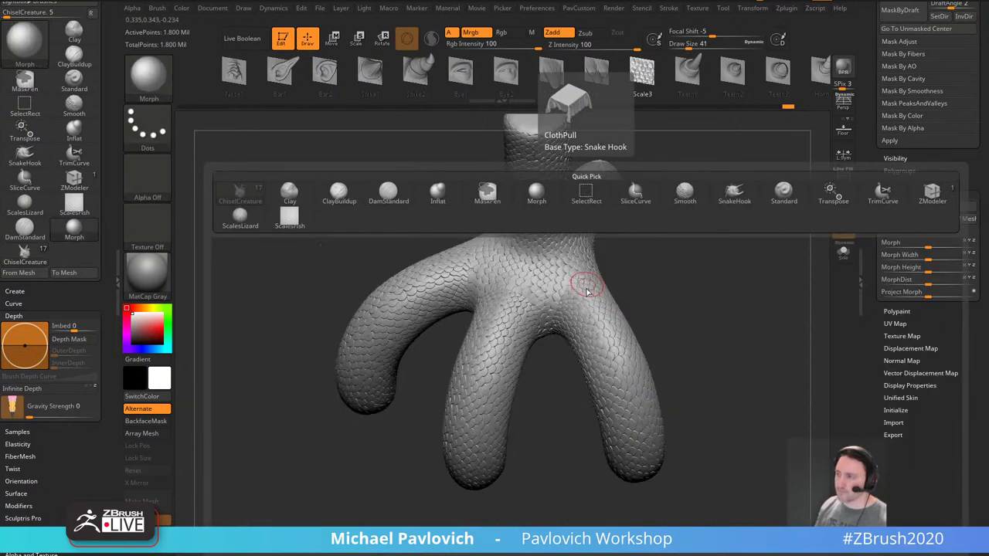
key(o)
click(147, 178)
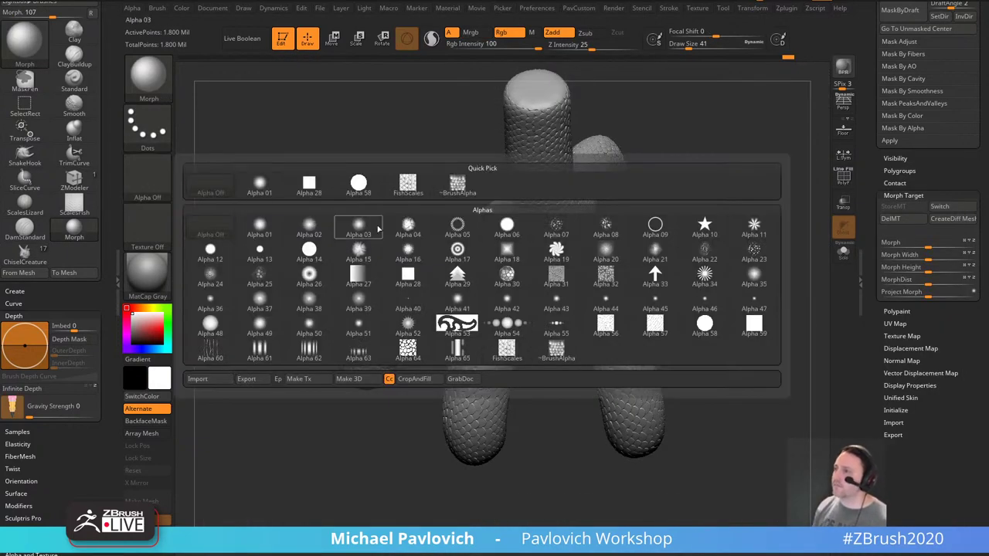
click(260, 226)
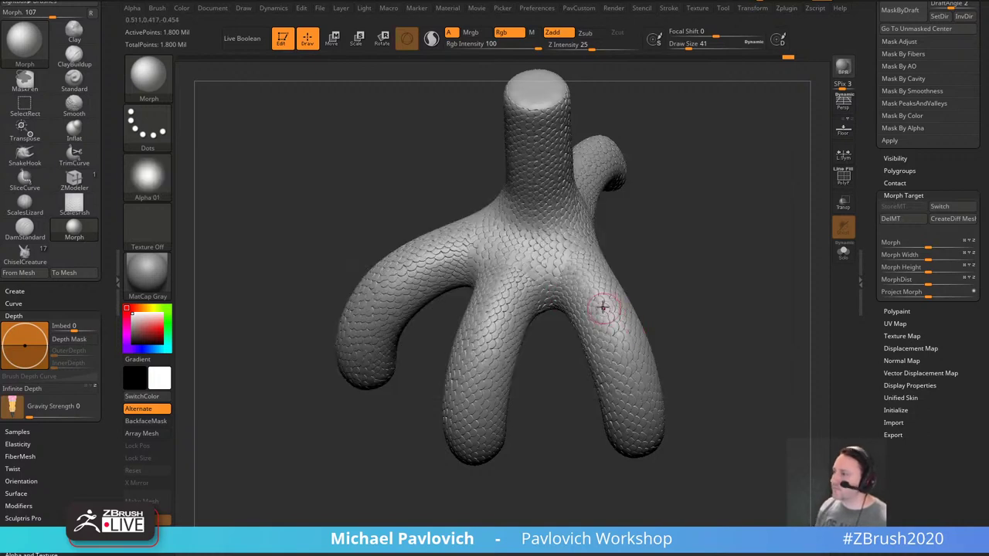
key(ctrl+z)
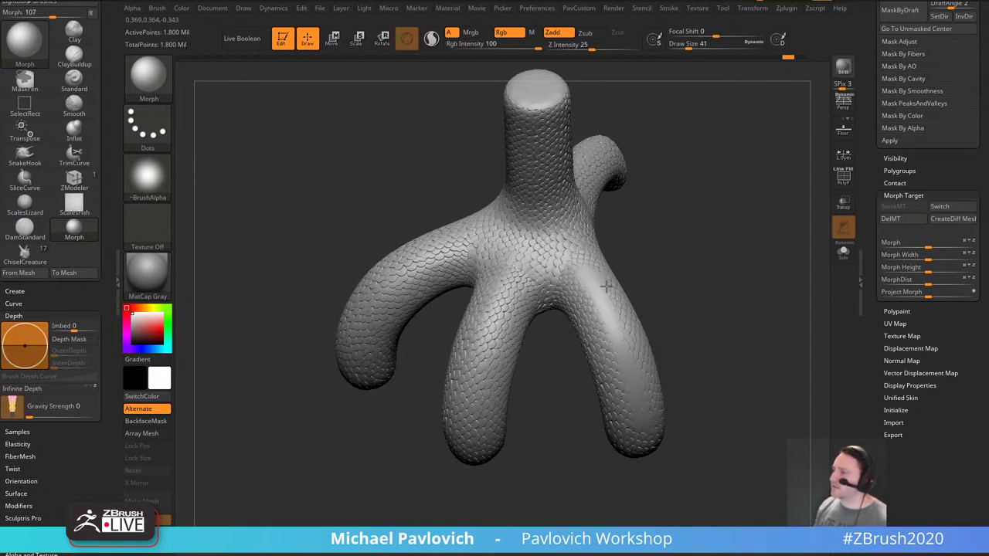
Try a ChiselCreature Scale1 stamp at the base of the smoothed toe, undoing the stamp.
key(b)
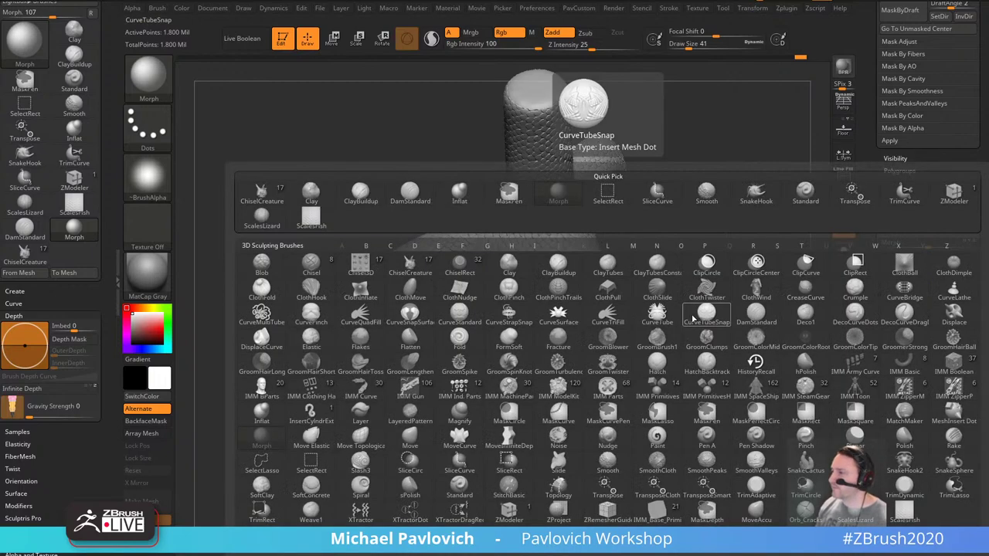
click(411, 266)
key(m)
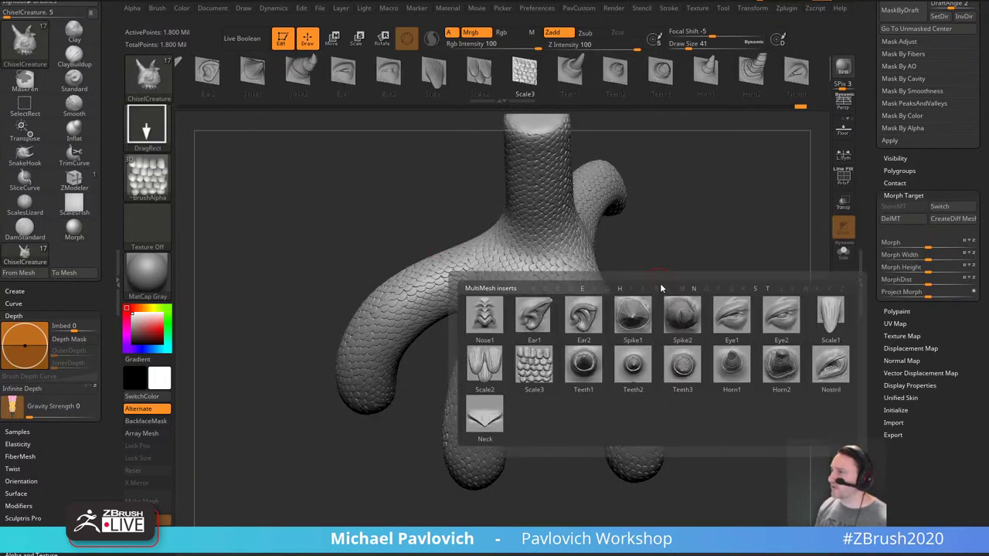
click(831, 317)
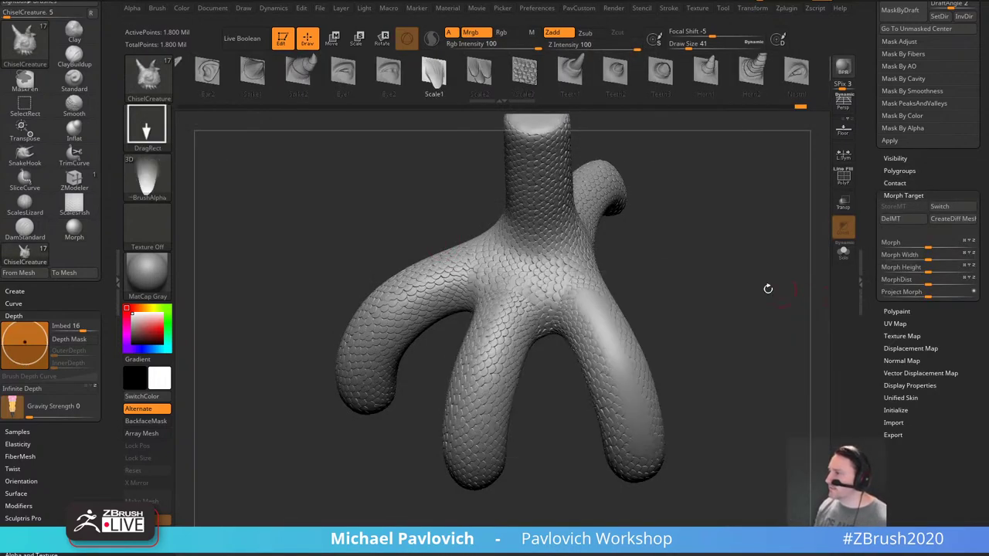
drag(589, 303, 598, 318)
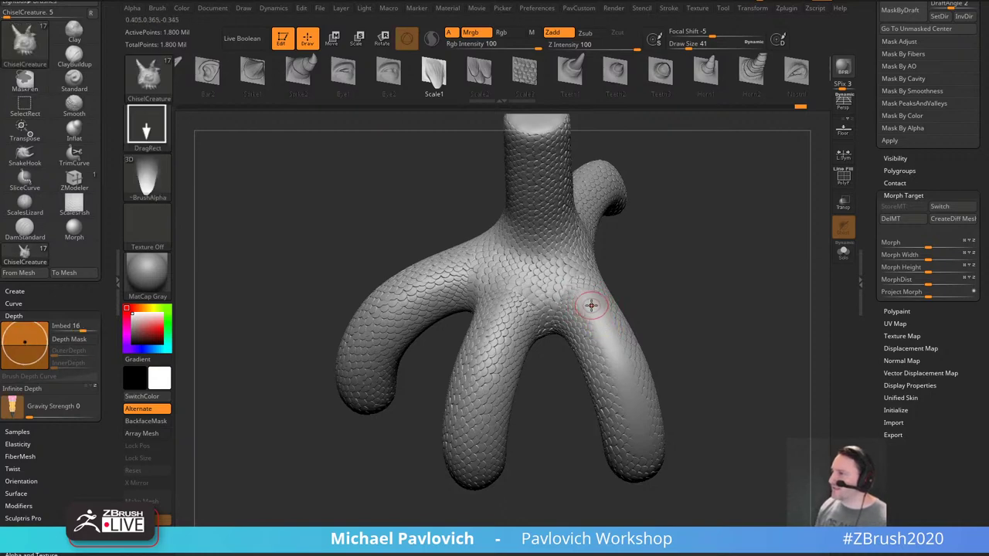
drag(690, 261, 799, 267)
key(ctrl+z)
Delete the foot's morph target and try another Scale1 stamp at the toe base, undoing it.
click(889, 220)
drag(594, 292, 600, 315)
key(ctrl+z)
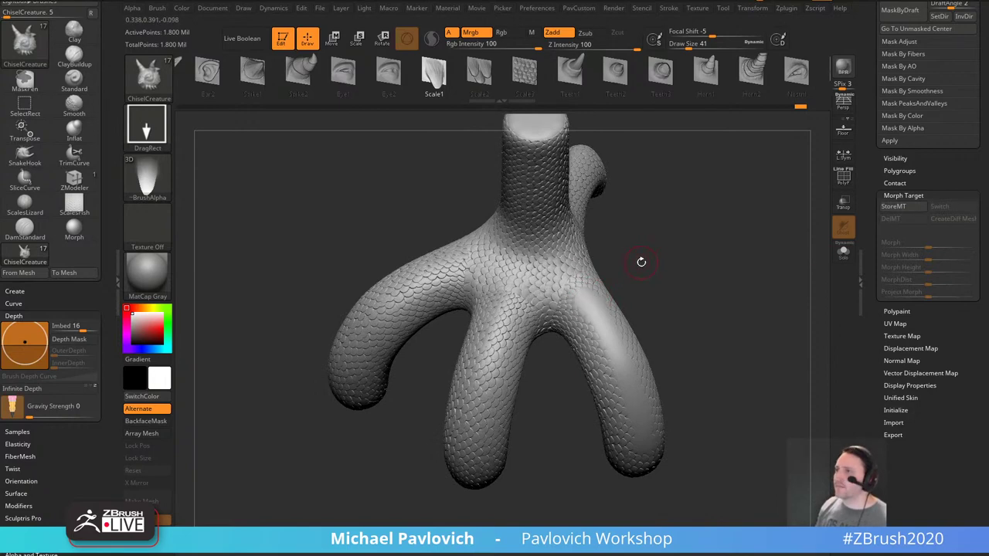
Leave Edit mode with the Always Switch choice, clear the foot from the canvas, and select SimpleBrush.
drag(868, 195, 866, 363)
click(282, 40)
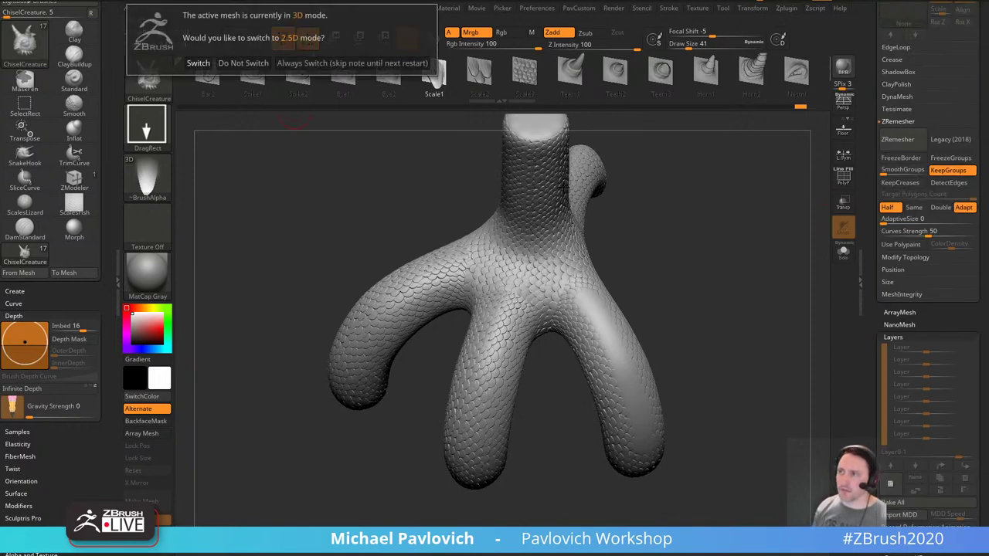
click(321, 65)
key(ctrl+n)
drag(868, 219, 868, 449)
click(905, 179)
Draw a Plane3D in Edit mode and convert it to a PolyMesh3D with its wireframe shown.
click(910, 136)
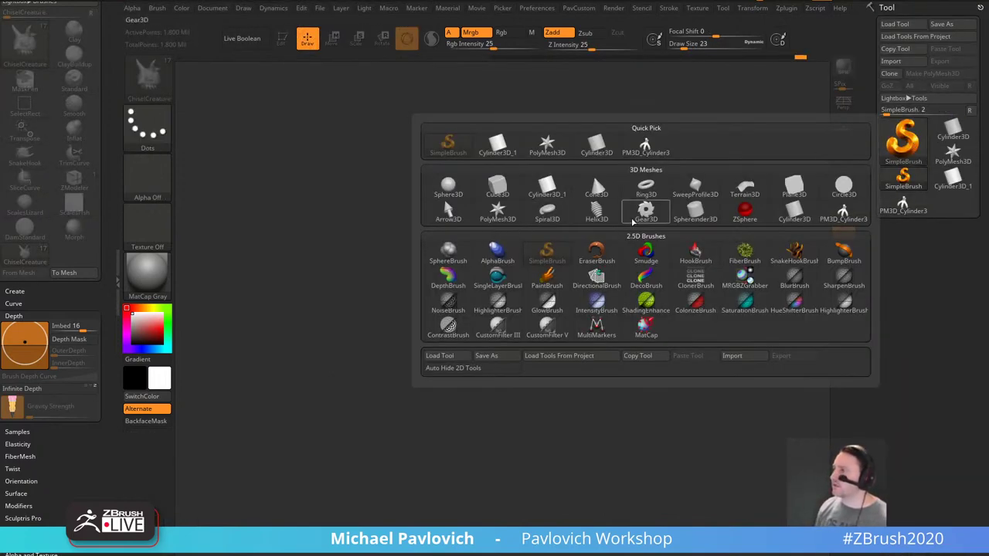
click(794, 189)
drag(513, 336, 547, 465)
click(283, 39)
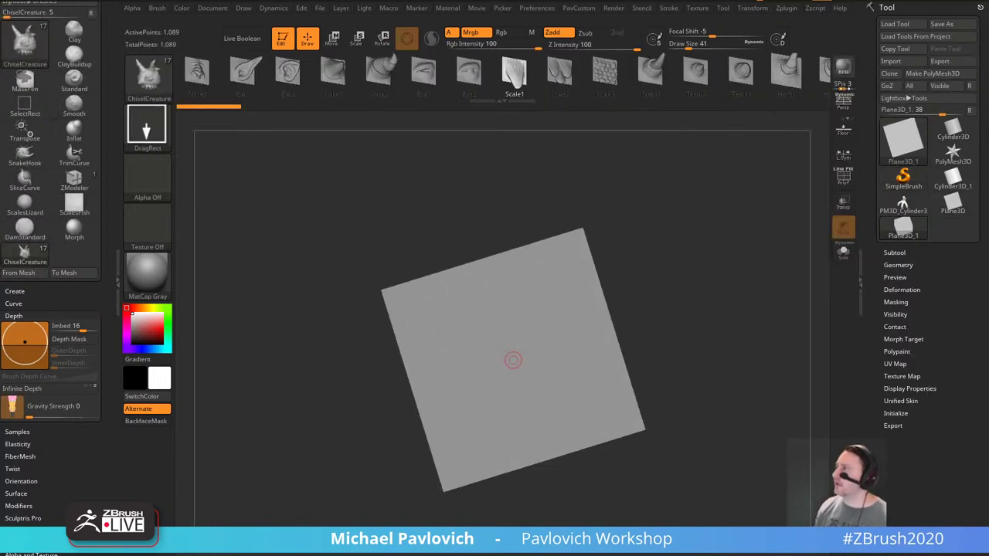
click(933, 73)
key(shift+f)
Reconstruct the plane's lower subdivision levels and return it to the highest level.
click(898, 264)
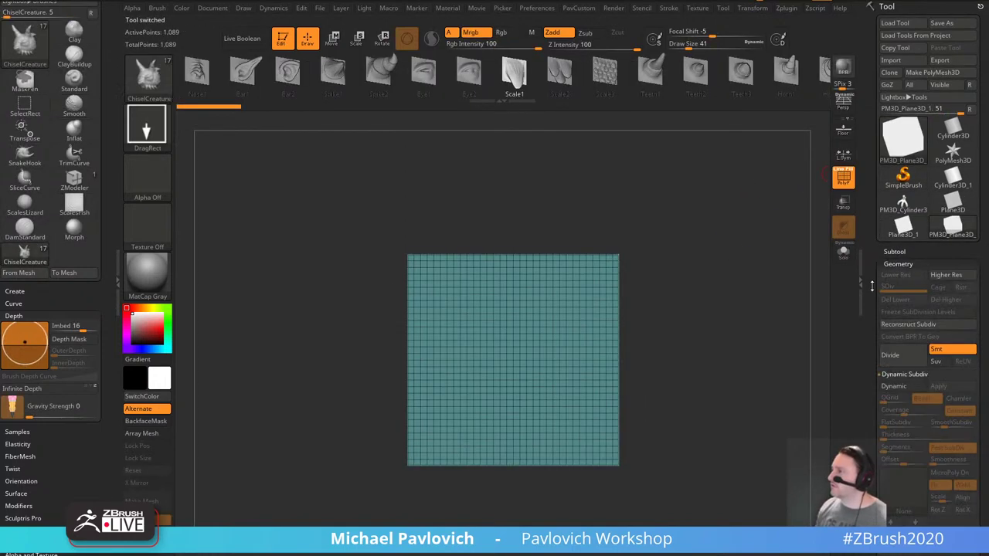
scroll(871, 286, down, 3)
click(909, 182)
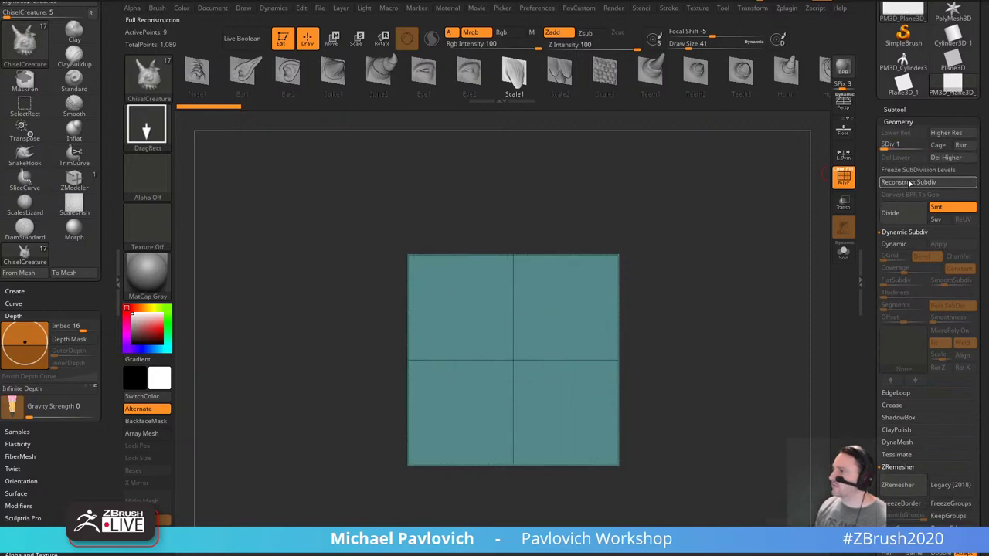
drag(906, 145, 941, 183)
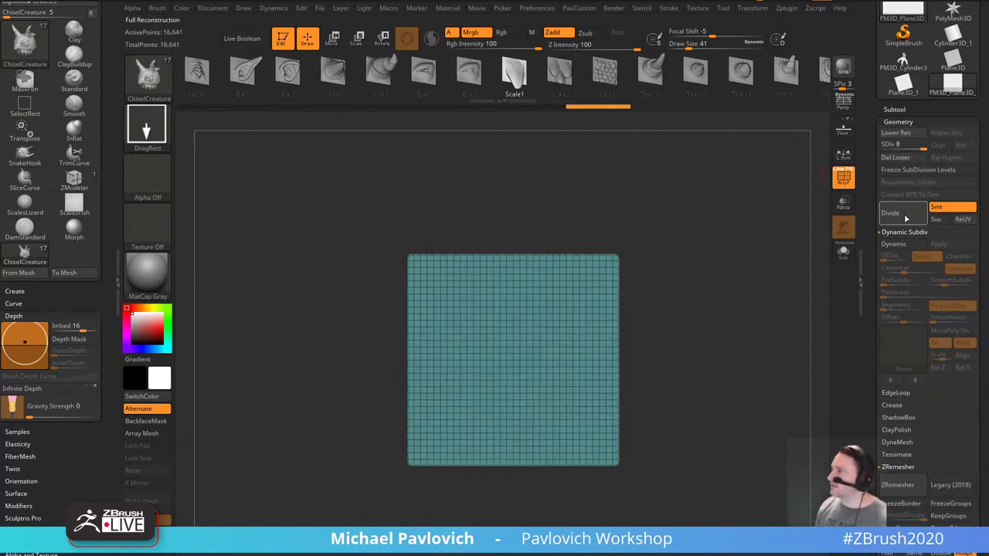
Undo the smoothed divisions and divide the plane up to subdivision level 8 with Smt off.
key(ctrl+z)
key(ctrl+z)
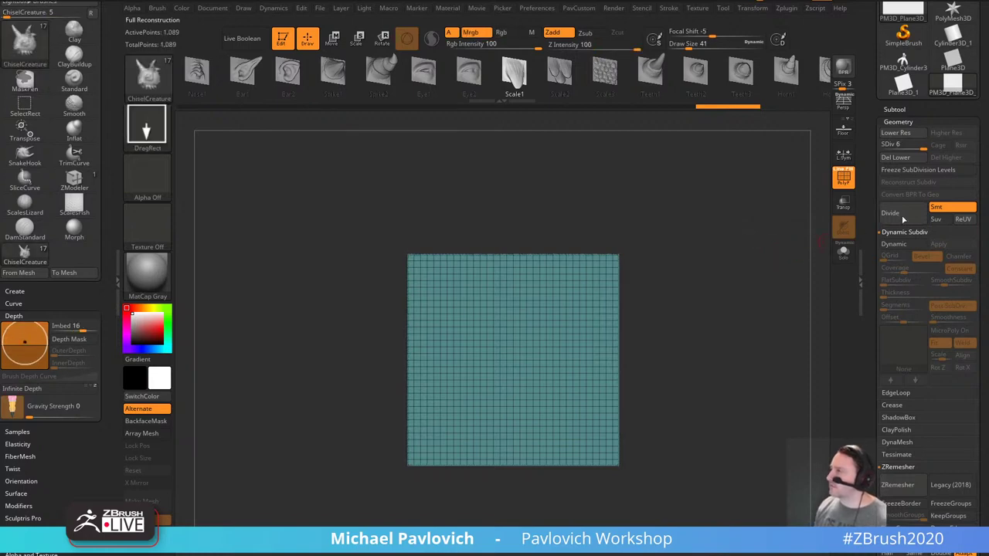
click(942, 208)
click(901, 216)
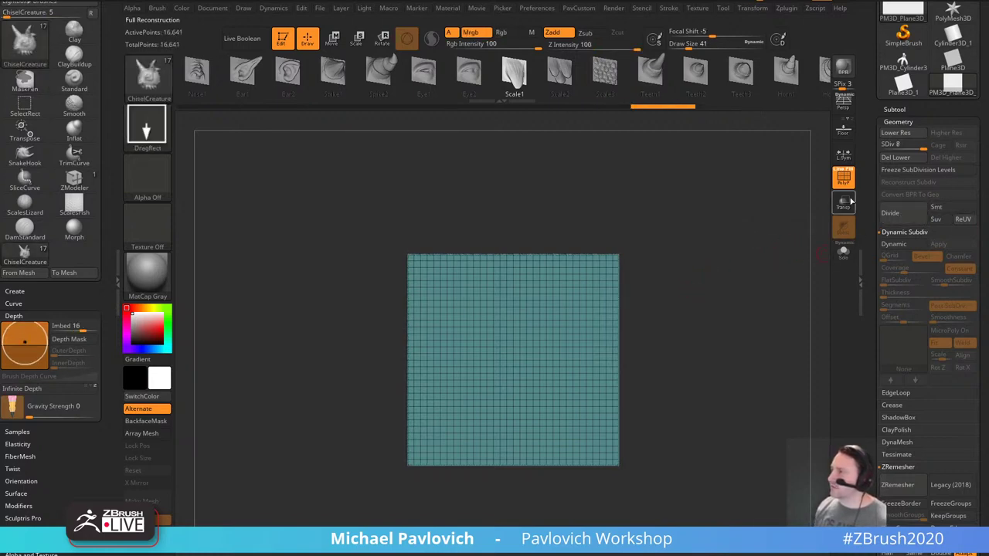
key(shift+f)
Mask everything but an oval in the middle of the plane and pull the oval outward as a raised scale.
mouse_move(519, 354)
ctrl+mouse_down()
mouse_move(502, 336)
mouse_move(507, 371)
ctrl+mouse_up()
ctrl+click(697, 287)
shift+drag(693, 280, 655, 286)
key(w)
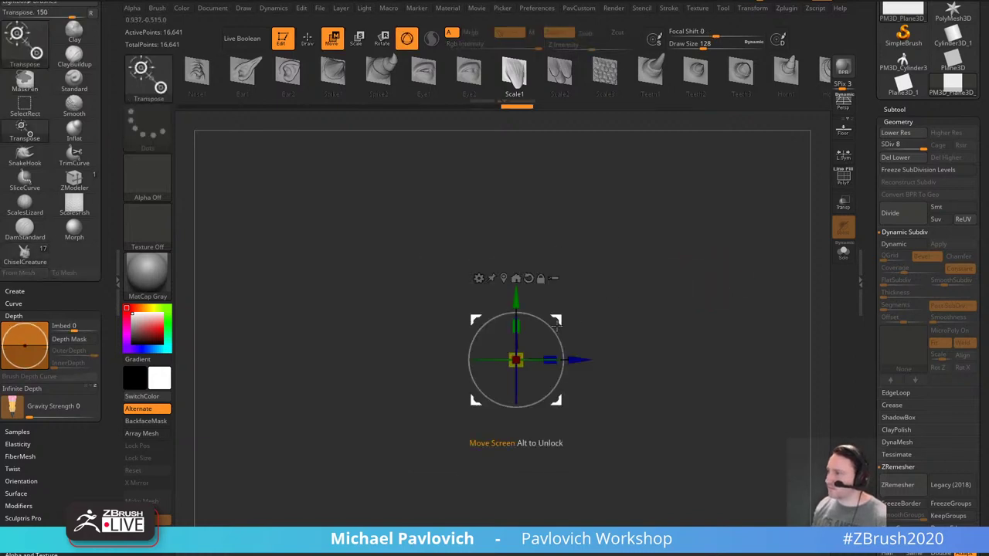
mouse_move(556, 324)
mouse_down()
mouse_move(571, 306)
mouse_move(569, 316)
mouse_up()
drag(572, 307, 570, 298)
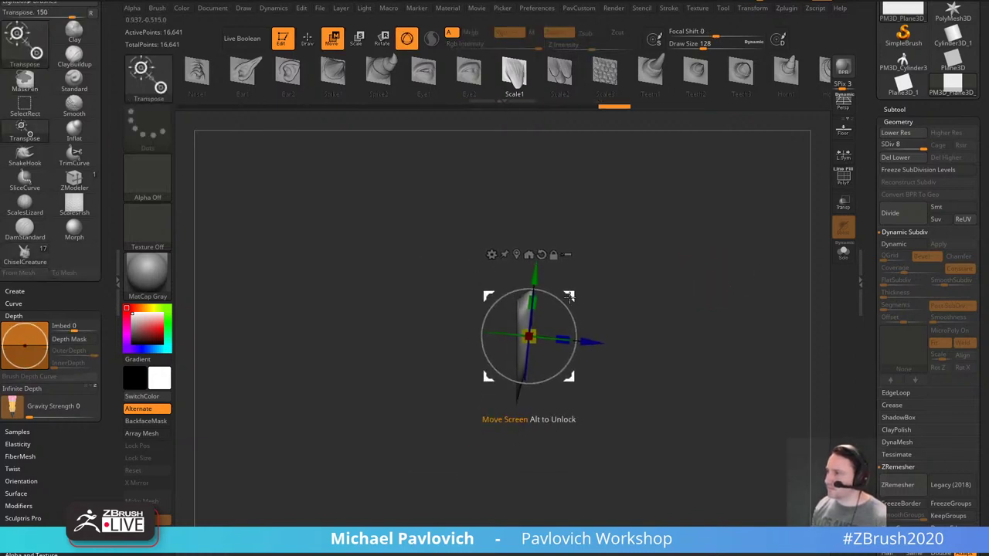
key(q)
key(w)
key(q)
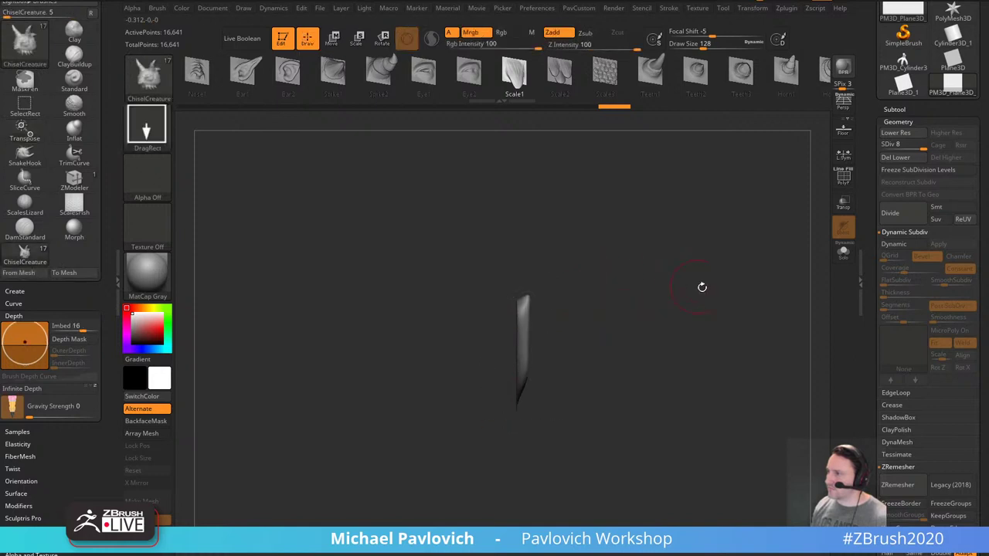
Reapply the last action to the raised oval on the plane and clear the mask.
shift+drag(702, 286, 680, 289)
key(s)
drag(542, 345, 548, 344)
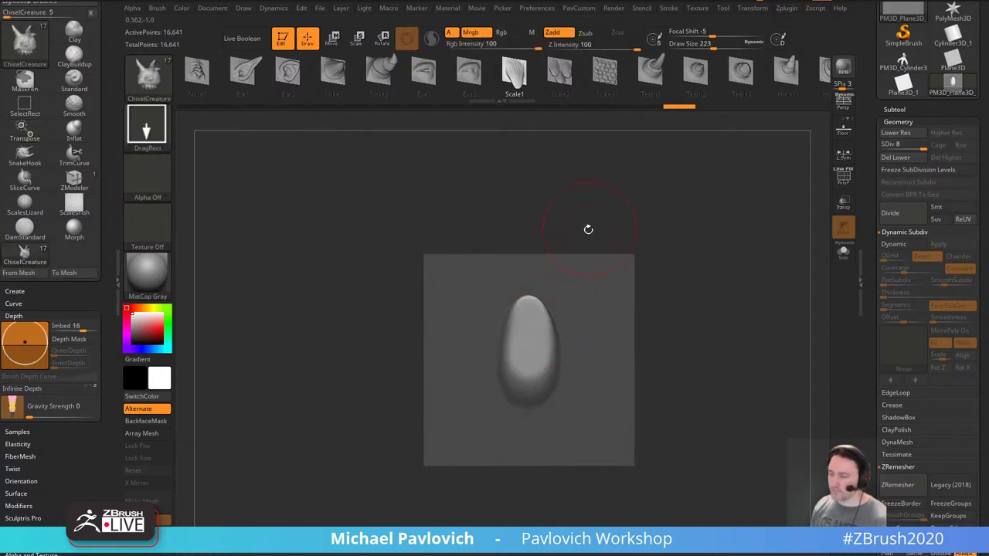
key(w)
key(q)
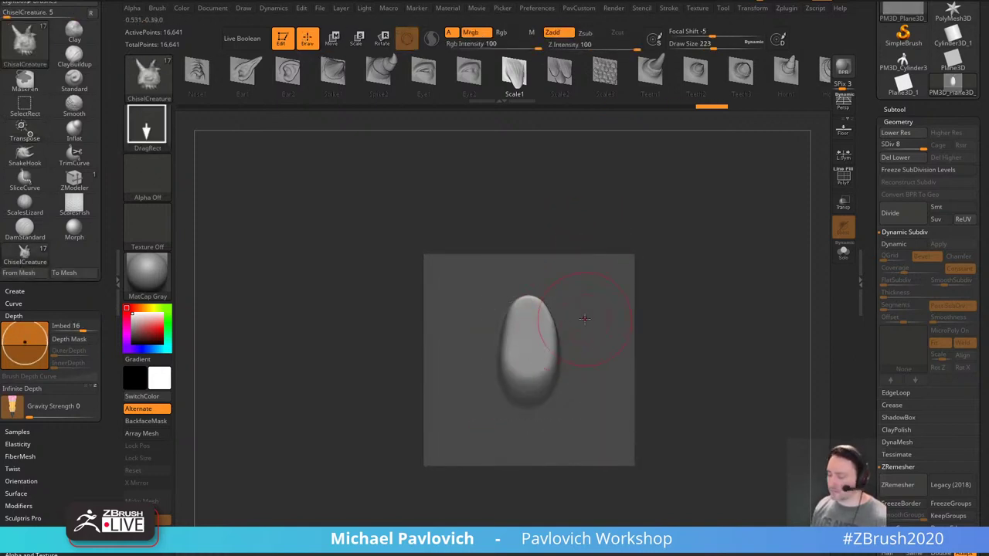
key(1)
ctrl+drag(672, 274, 688, 294)
Build up the middle of the raised scale with the Clay brush, undoing the first attempt and clearing the mask.
key(s)
drag(528, 345, 525, 345)
drag(528, 340, 529, 290)
key(ctrl+z)
key(ctrl+z)
ctrl+drag(671, 280, 688, 298)
mouse_move(521, 329)
mouse_down()
mouse_move(523, 300)
mouse_move(530, 325)
mouse_move(521, 299)
mouse_up()
mouse_move(696, 275)
mouse_down()
mouse_move(760, 276)
mouse_move(731, 270)
mouse_up()
Set the Draw Size to 136 and smooth the raised scale's surface and lower edge into the plane.
key(s)
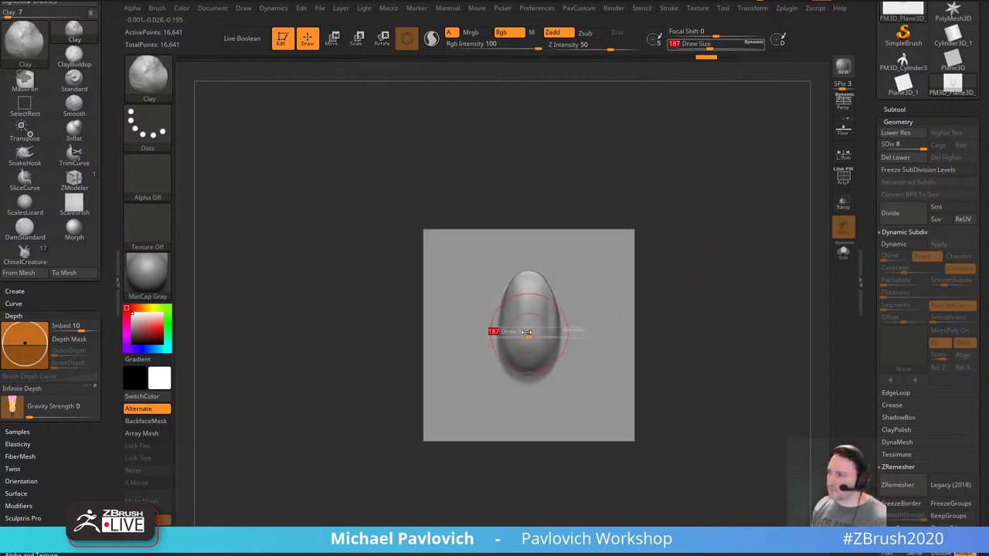
drag(526, 332, 520, 332)
shift+drag(527, 347, 518, 312)
shift+drag(510, 397, 558, 363)
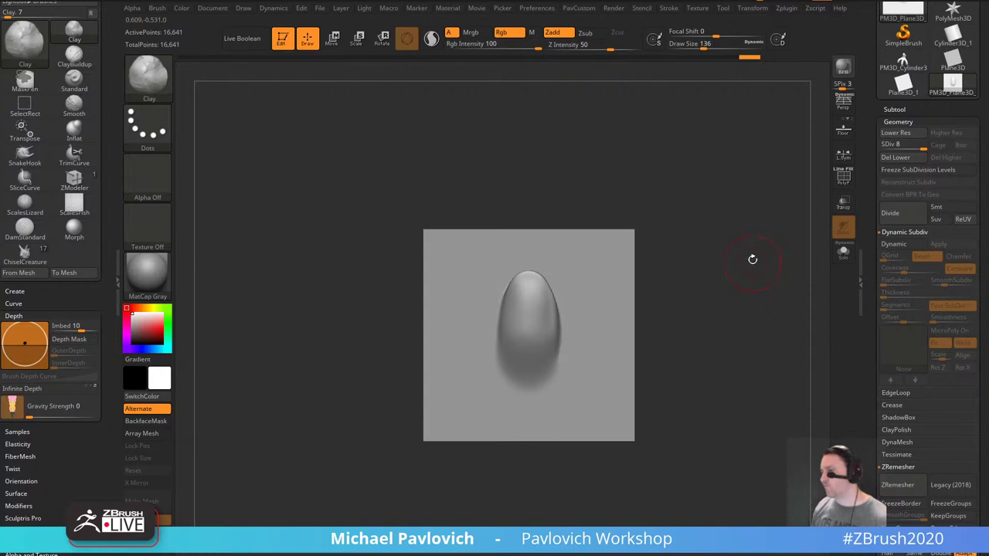
Append the sculpted plane to the ChiselCreature brush as a new shape and make that shape active.
key(b)
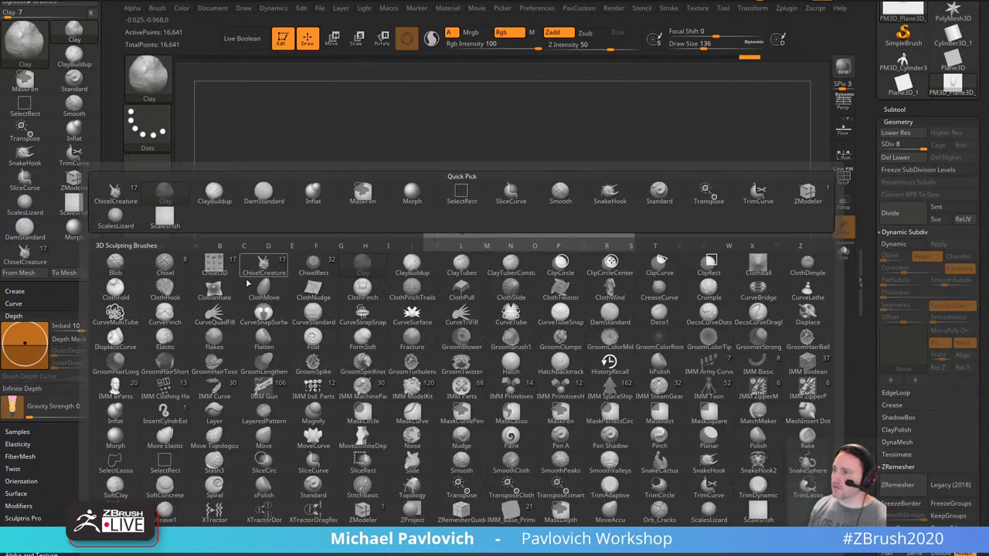
click(264, 265)
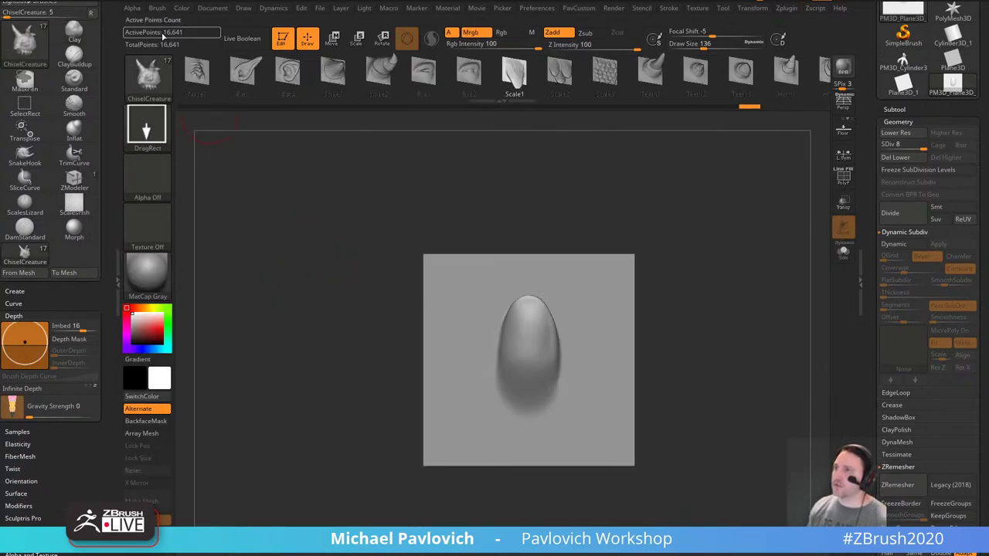
click(157, 8)
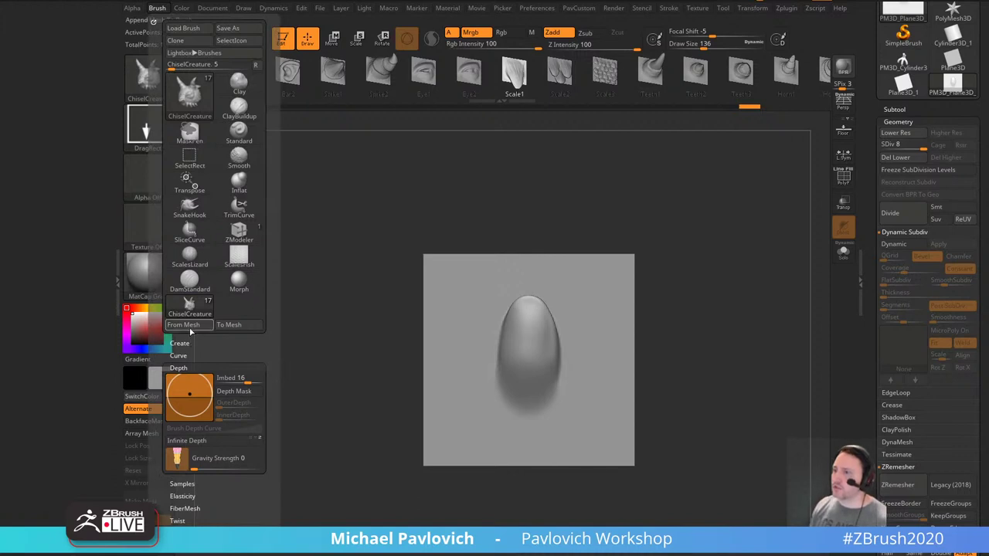
click(185, 325)
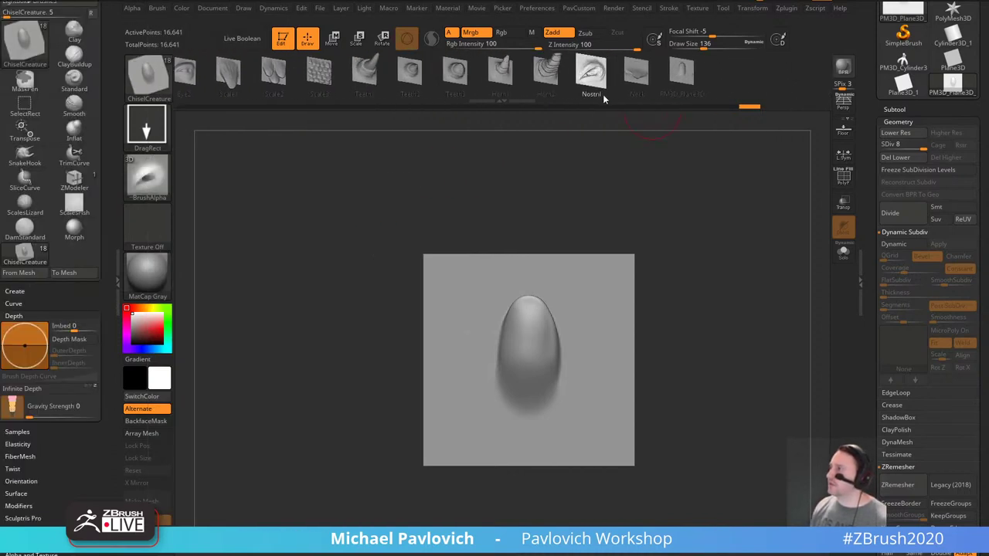
click(698, 73)
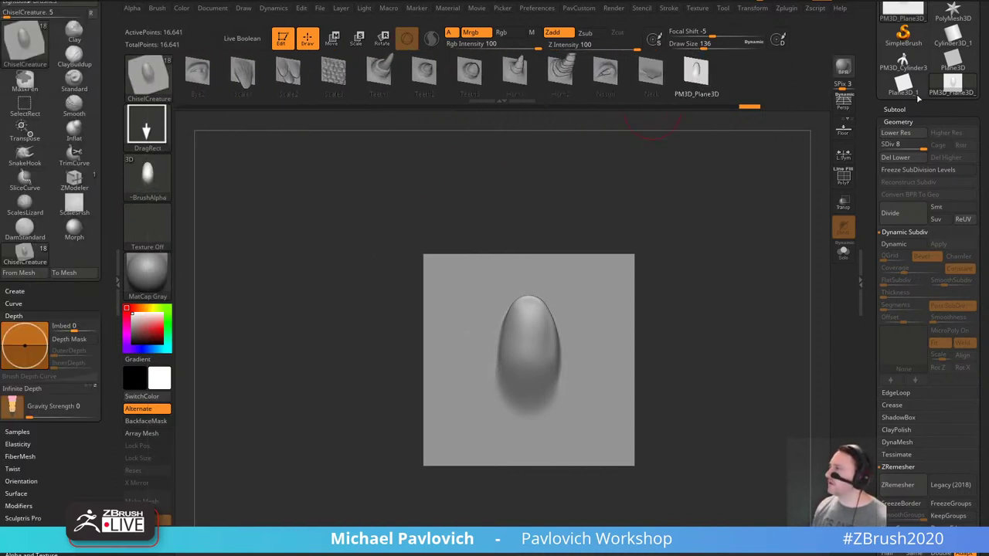
Switch the active tool back to the scaled foot model.
click(903, 61)
mouse_move(685, 299)
alt+right_down()
mouse_move(685, 263)
mouse_move(696, 342)
alt+right_up()
right_drag(585, 351, 638, 335)
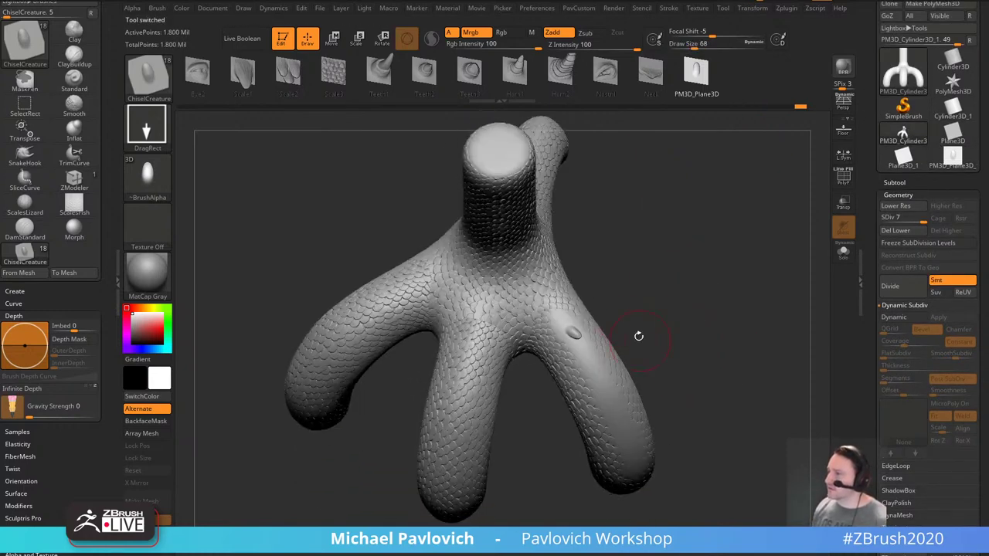
Try the custom scale stamp at the bases of the middle and right toes, undoing the stamps.
drag(550, 299, 541, 280)
drag(473, 337, 477, 291)
key(ctrl+z)
drag(469, 341, 468, 324)
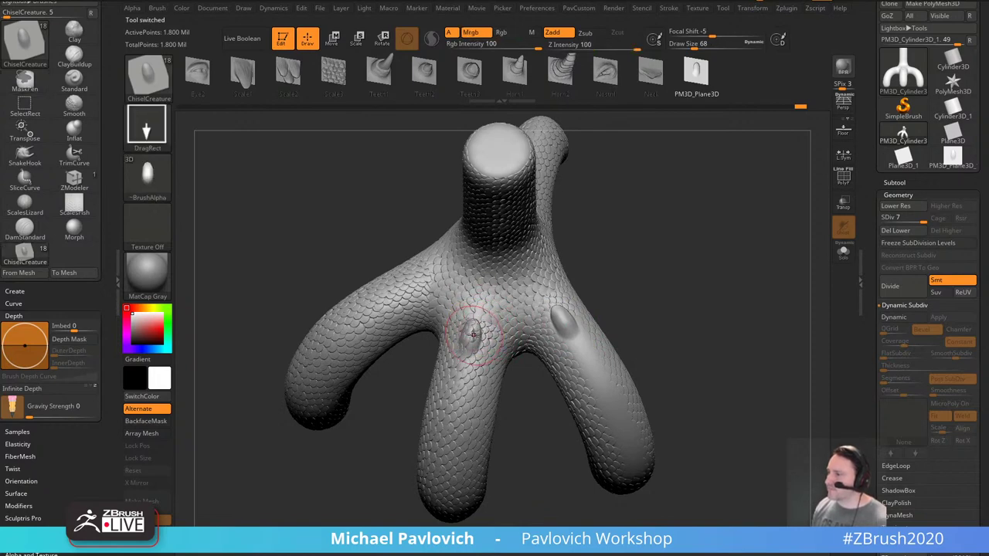
drag(582, 343, 565, 313)
key(ctrl+z)
key(ctrl+z)
Stamp a row of overlapping custom scales down the top of the right toe and set the Draw Size to 39.
drag(590, 362, 571, 317)
drag(595, 383, 580, 343)
drag(609, 407, 593, 363)
drag(622, 429, 609, 390)
drag(630, 449, 617, 407)
mouse_move(666, 361)
mouse_down()
mouse_move(615, 391)
mouse_move(627, 439)
mouse_up()
mouse_move(660, 340)
mouse_down()
mouse_move(729, 341)
mouse_move(691, 296)
mouse_move(663, 343)
mouse_move(638, 312)
mouse_up()
key(s)
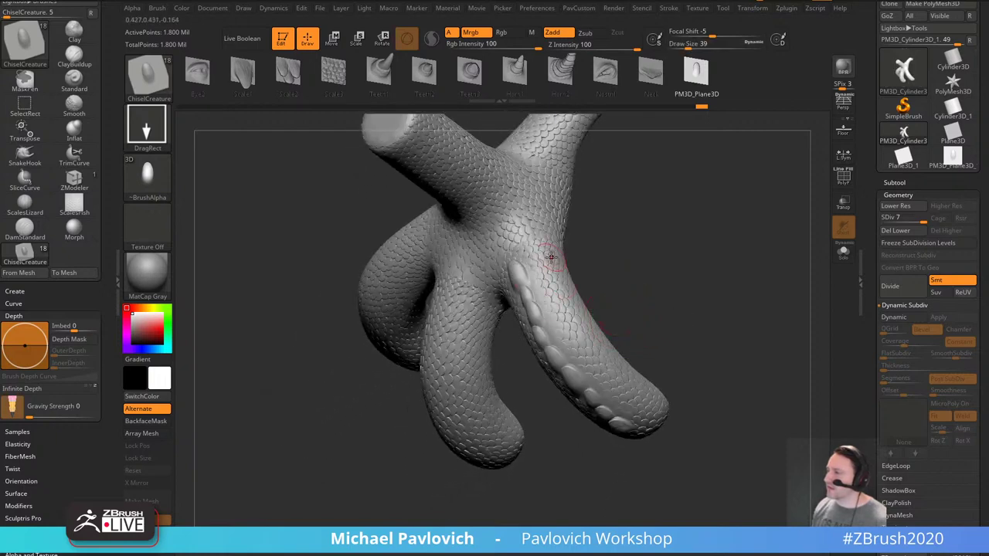
mouse_move(657, 371)
mouse_down()
mouse_move(704, 245)
mouse_move(700, 259)
mouse_up()
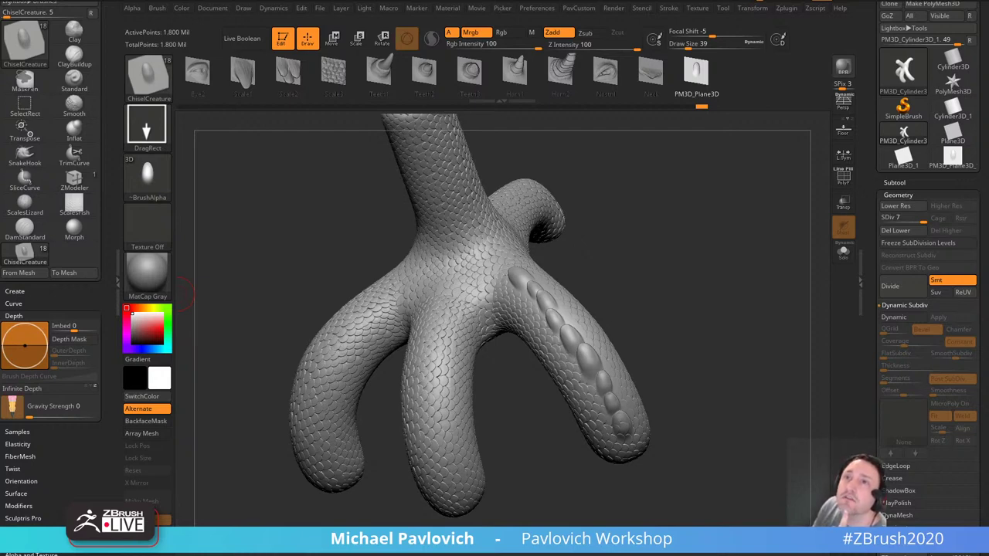
Look through the Edit and Misc groups of the program preferences.
click(546, 9)
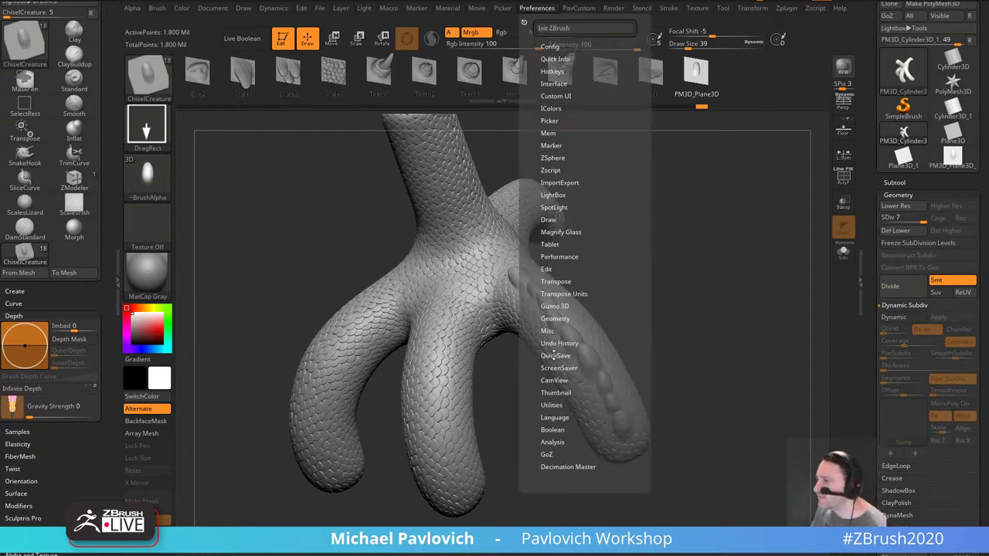
key(shift)
click(547, 268)
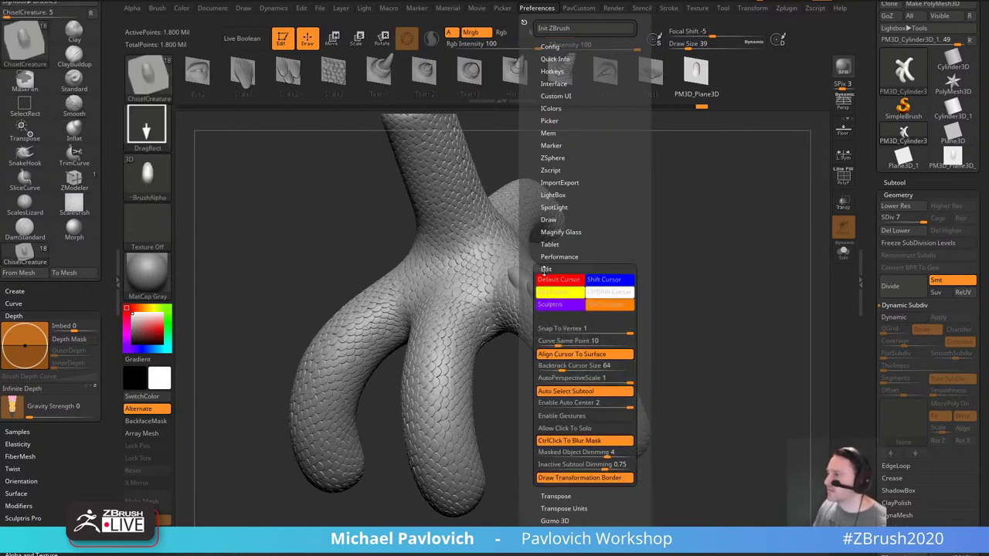
key(shift)
shift+click(546, 268)
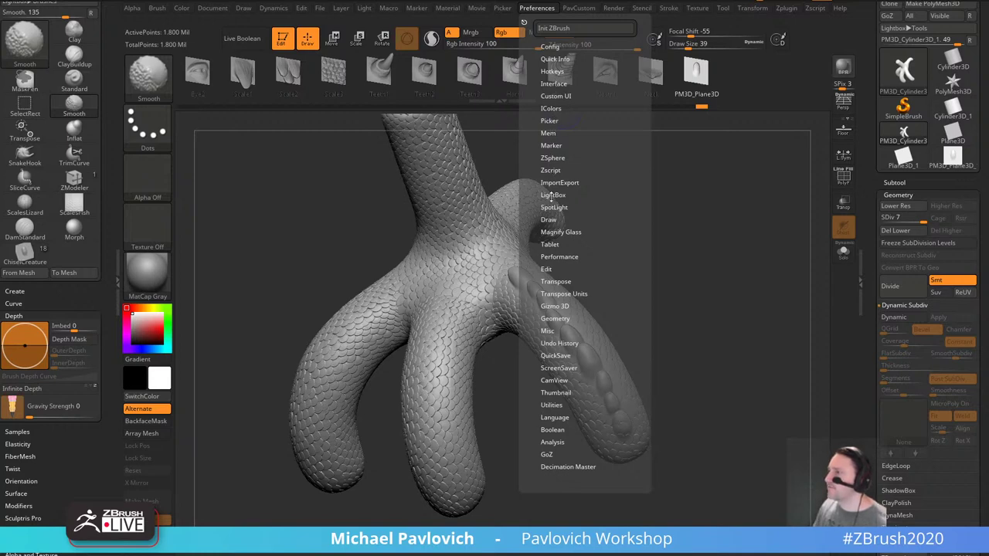
click(545, 268)
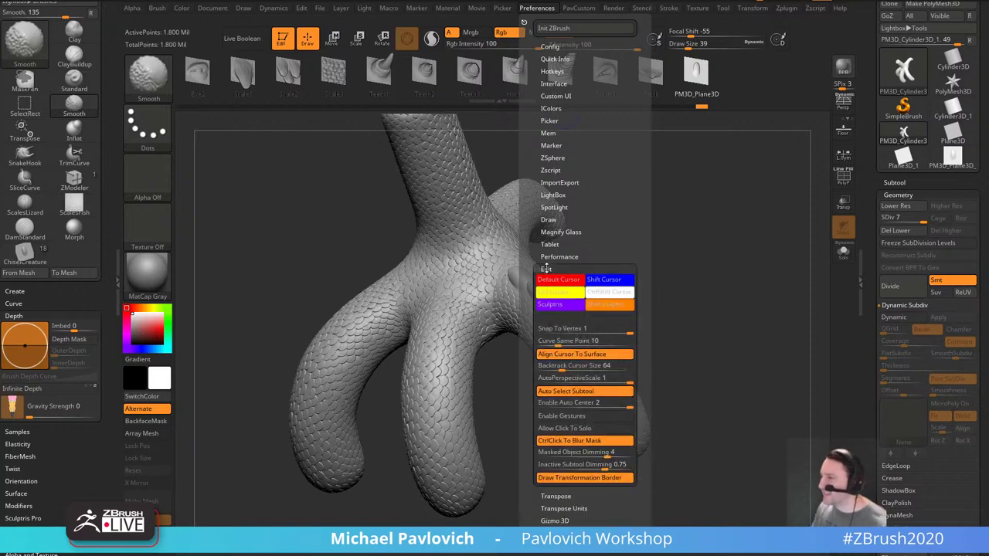
click(545, 268)
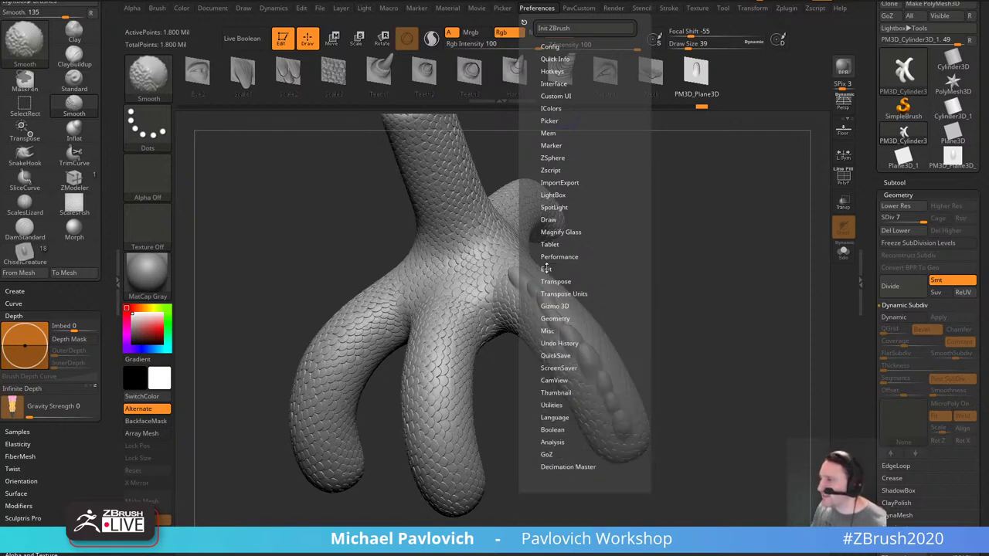
click(545, 331)
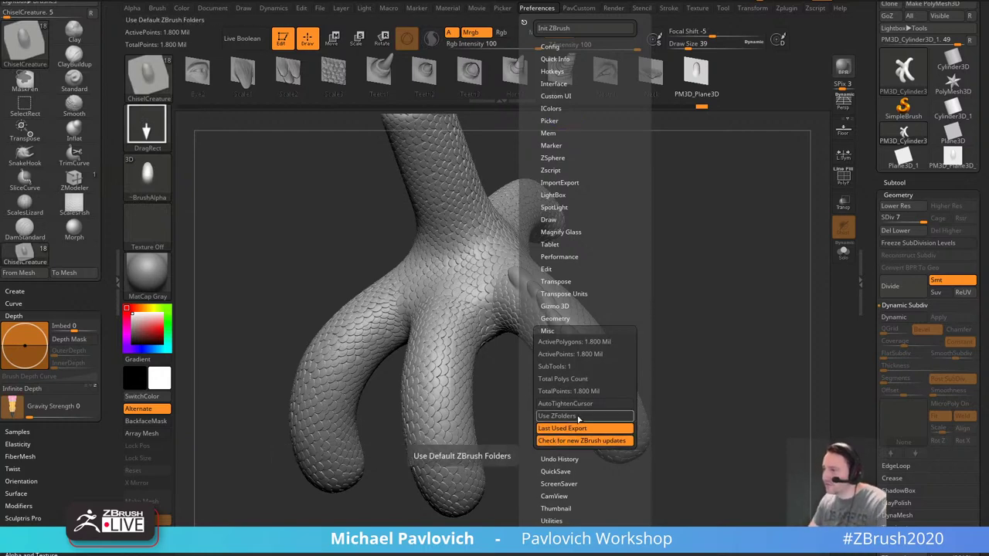
key(ctrl)
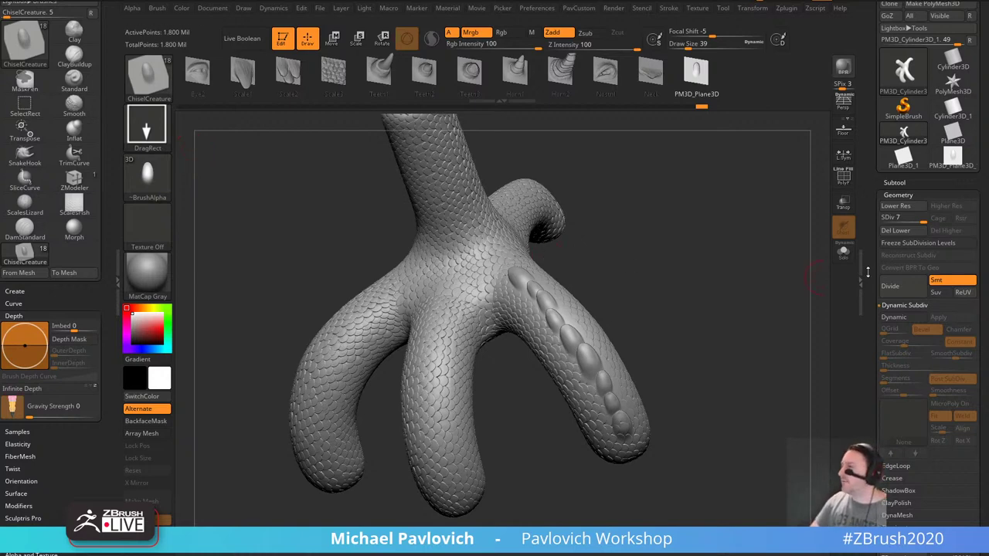
Set the Draw Size to 14.
drag(871, 272, 869, 151)
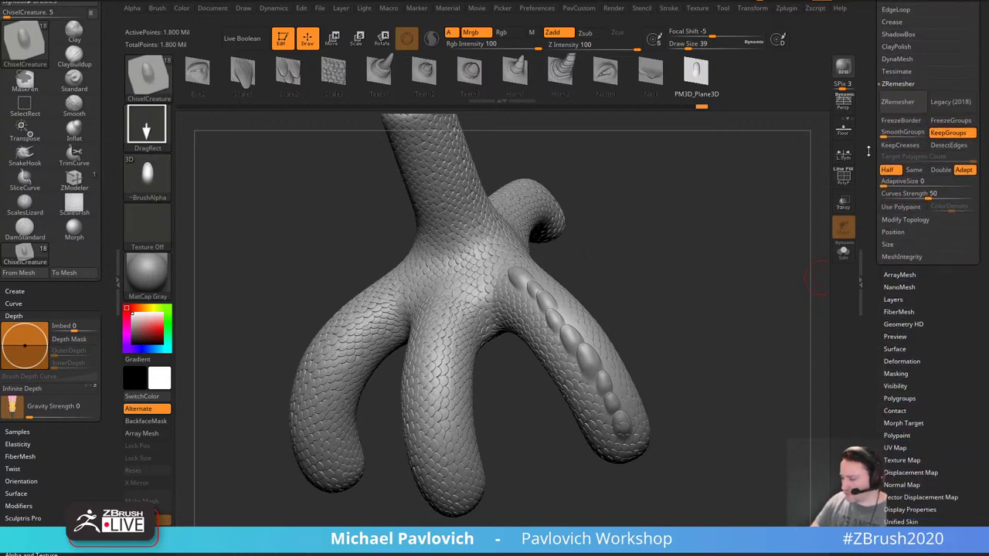
drag(868, 152, 868, 142)
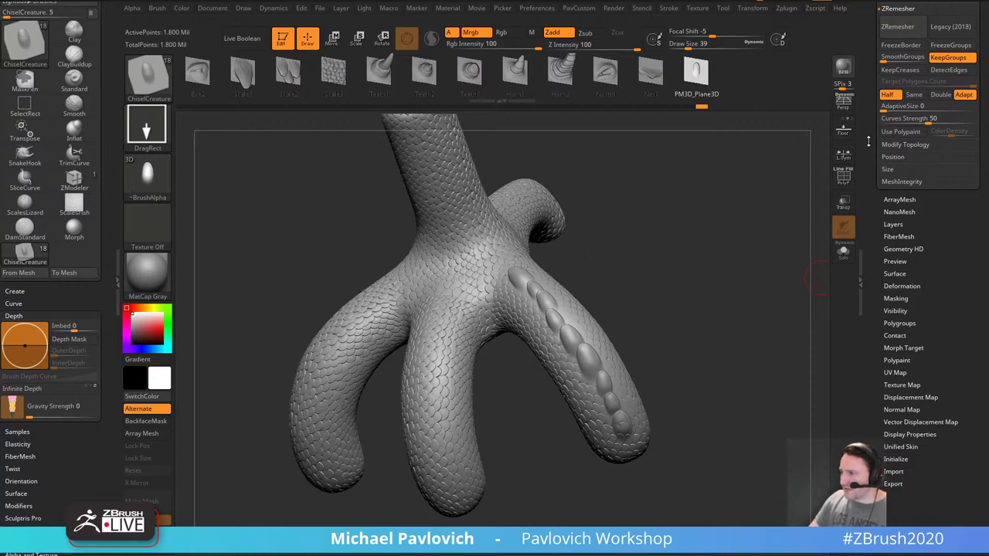
key(s)
drag(737, 194, 730, 195)
ctrl+right_drag(744, 220, 722, 203)
drag(874, 169, 863, 308)
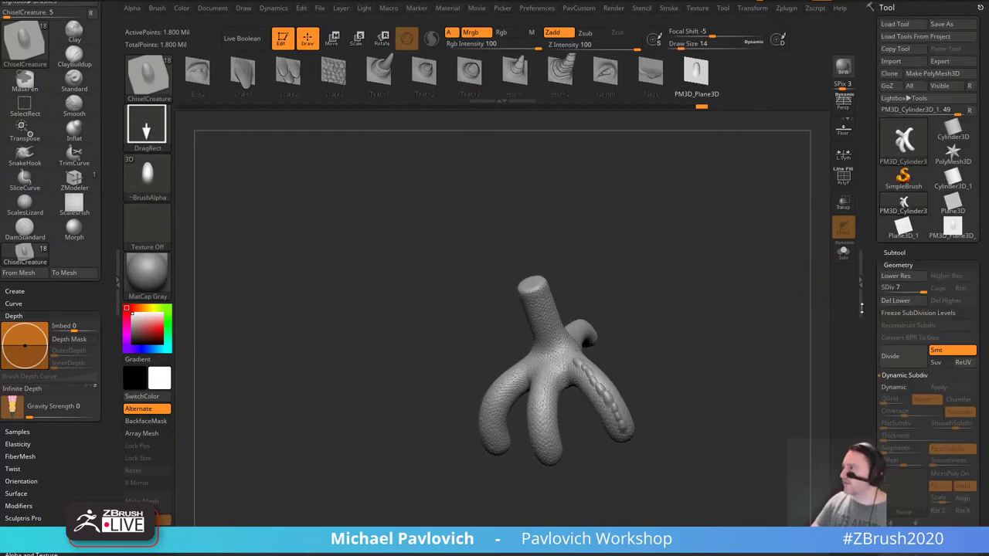
Load the DemoSoldier tool from LightBox, expand its subtool list and frame the whole figure.
key(comma)
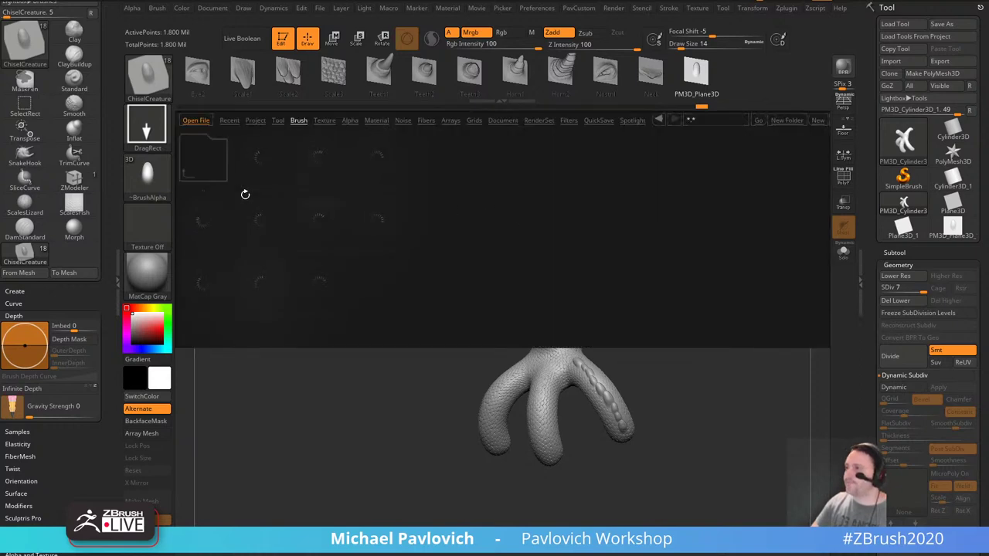
click(301, 121)
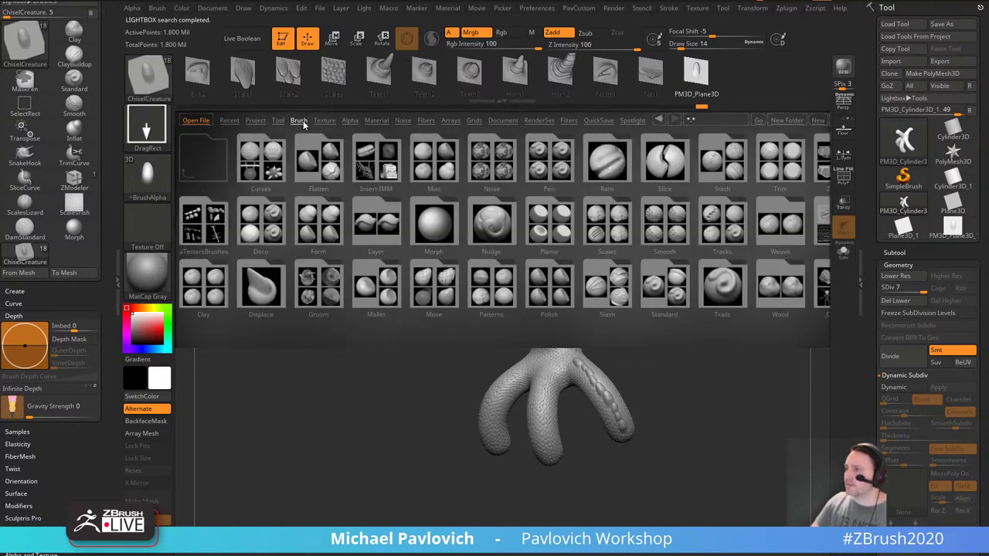
click(278, 121)
double_click(307, 216)
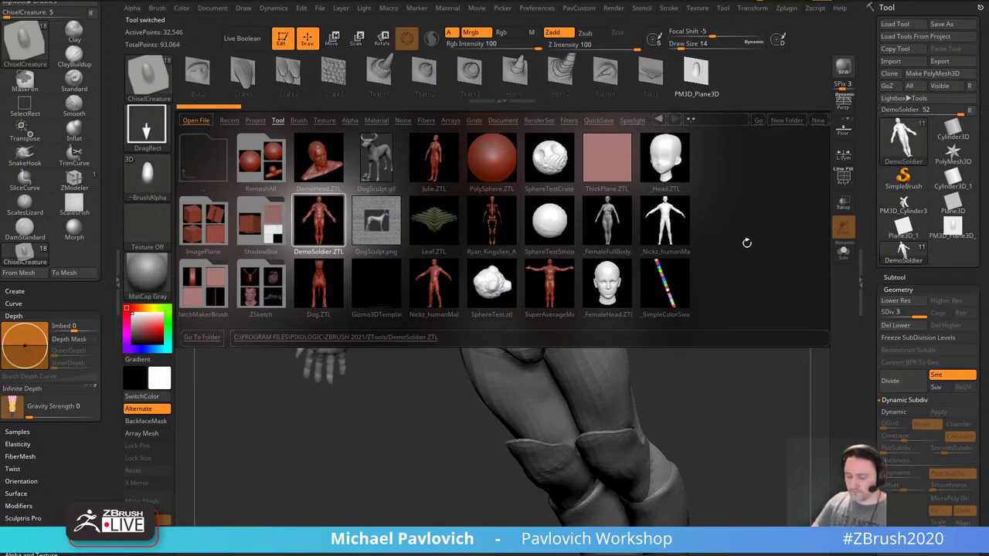
key(comma)
shift+click(901, 278)
drag(821, 254, 810, 247)
key(f)
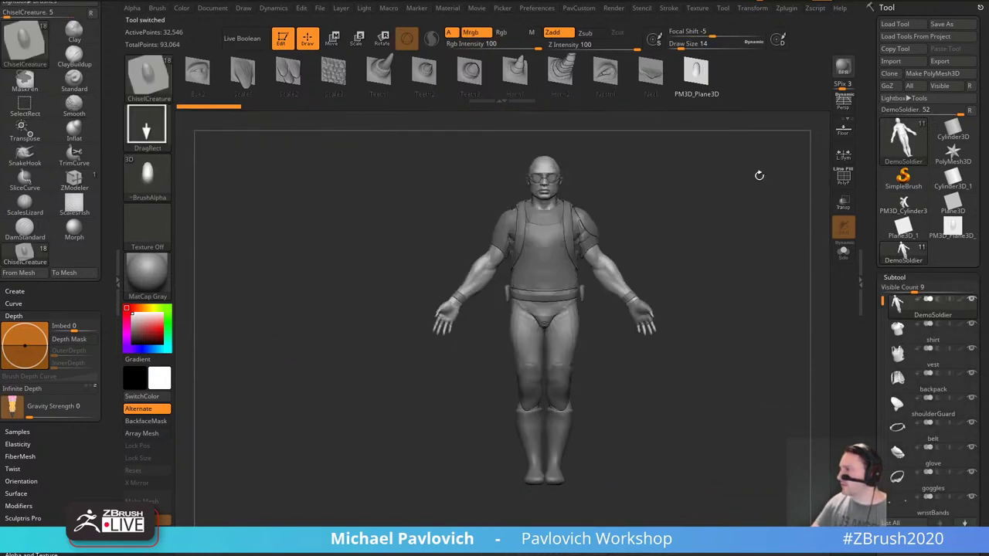
Open the geometry Position settings, offset the DemoSoldier body along X as a trial, and set its X Position to 0.
scroll(872, 191, down, 5)
scroll(872, 191, down, 3)
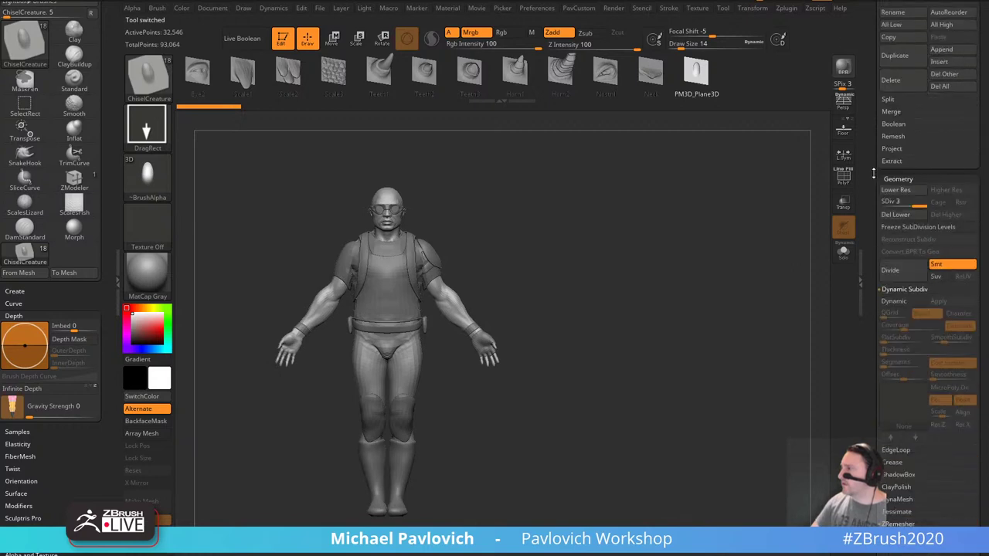
scroll(869, 154, down, 4)
scroll(868, 148, down, 3)
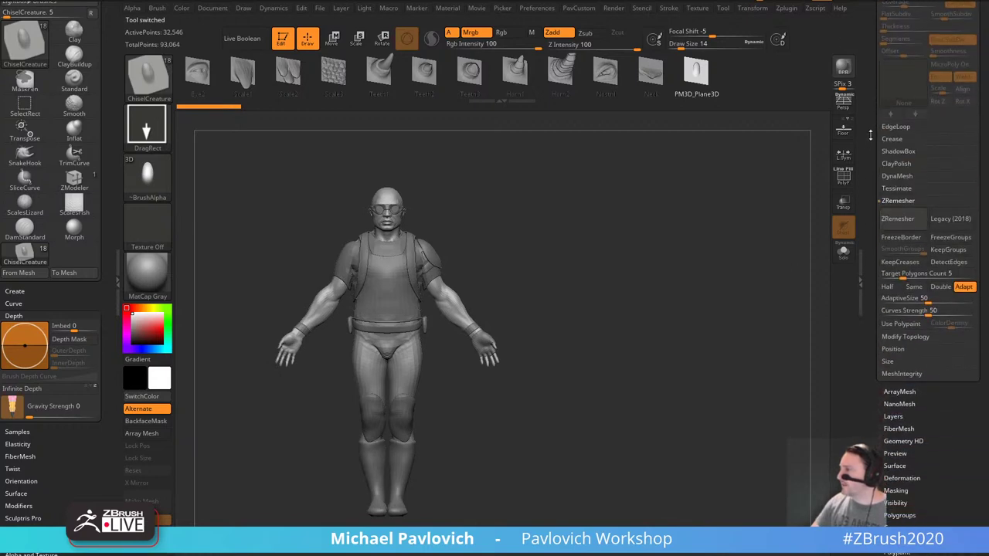
key(shift)
click(895, 312)
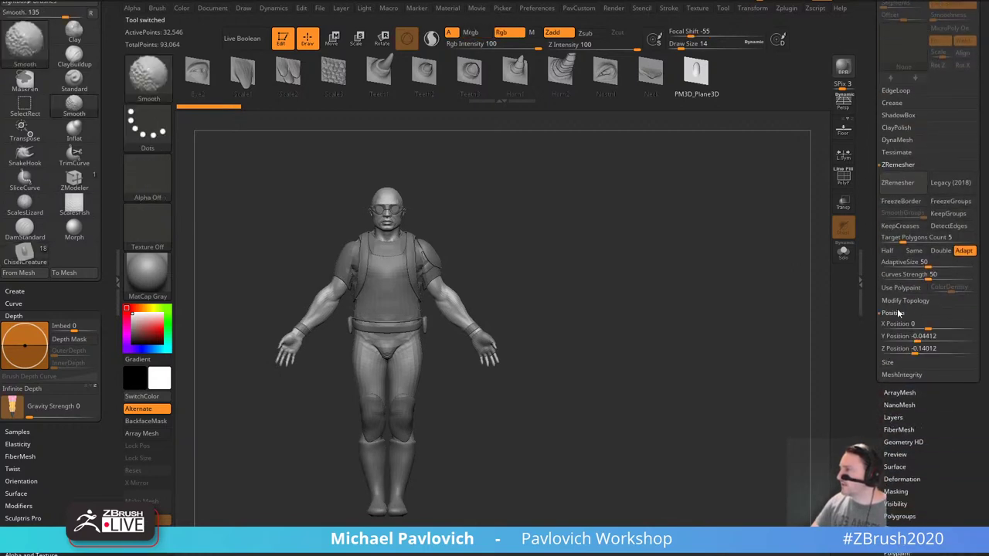
drag(931, 326, 940, 326)
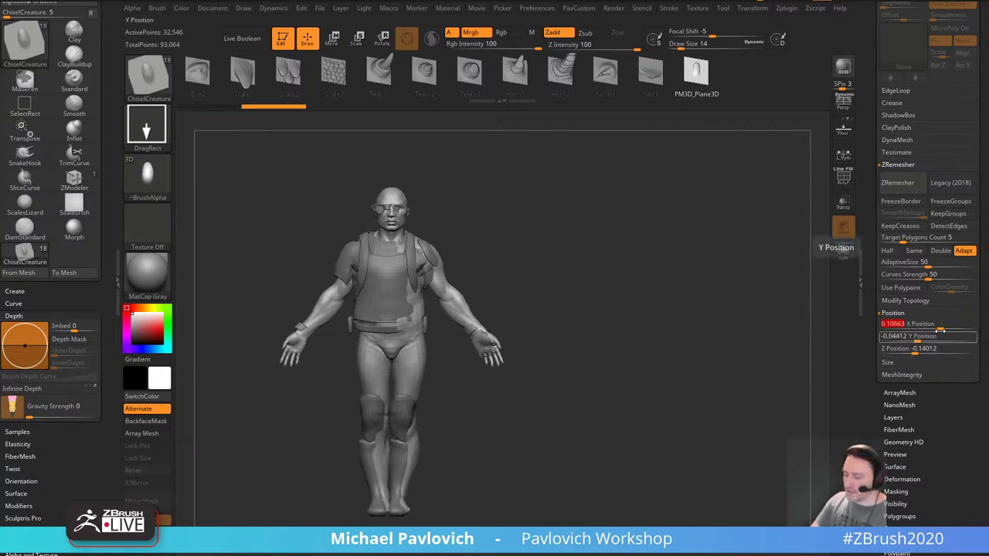
text(0)
key(Return)
Collapse the Dynamic Subdiv and ZRemesher sections so the subtool selection and Position settings fit on screen together.
drag(866, 115, 884, 190)
scroll(884, 191, up, 1)
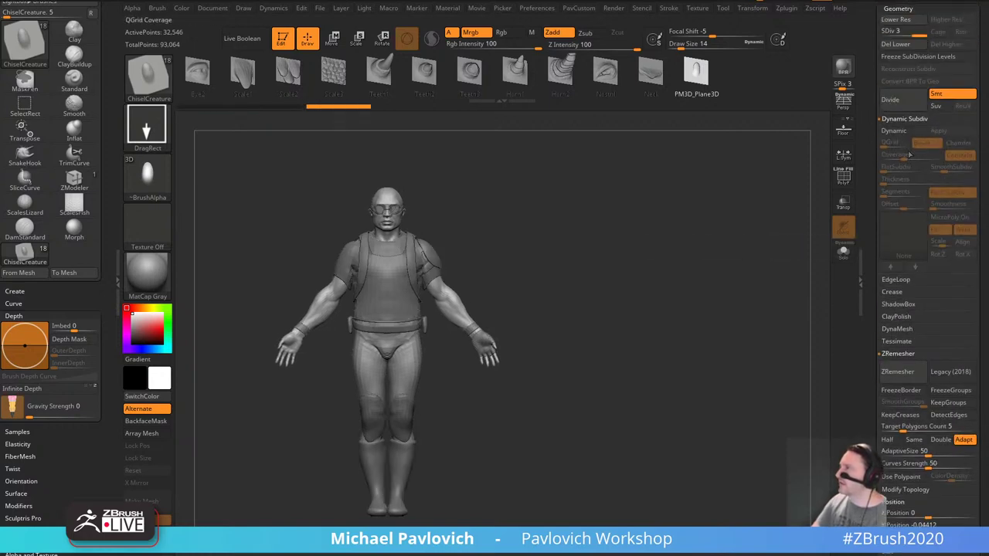
scroll(892, 93, up, 2)
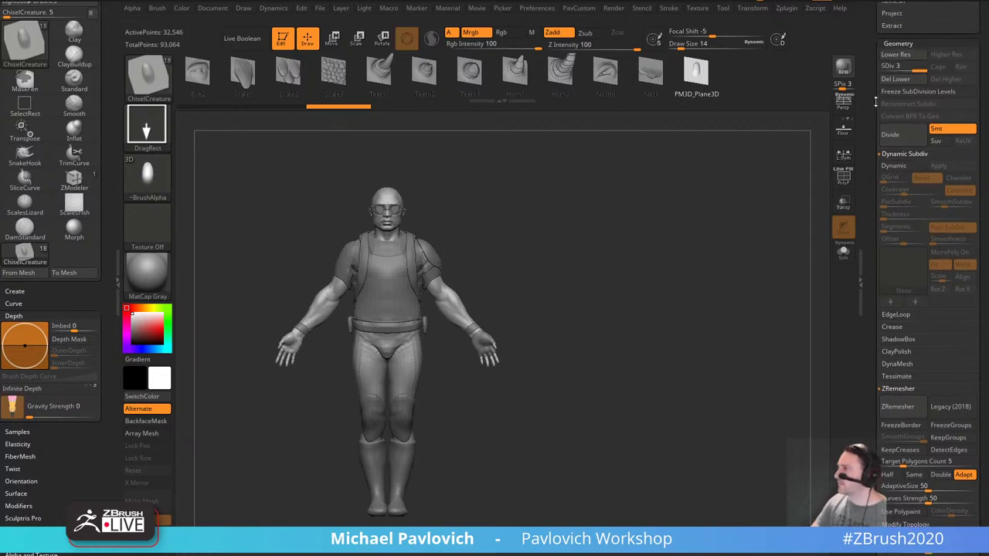
shift+click(890, 44)
click(891, 43)
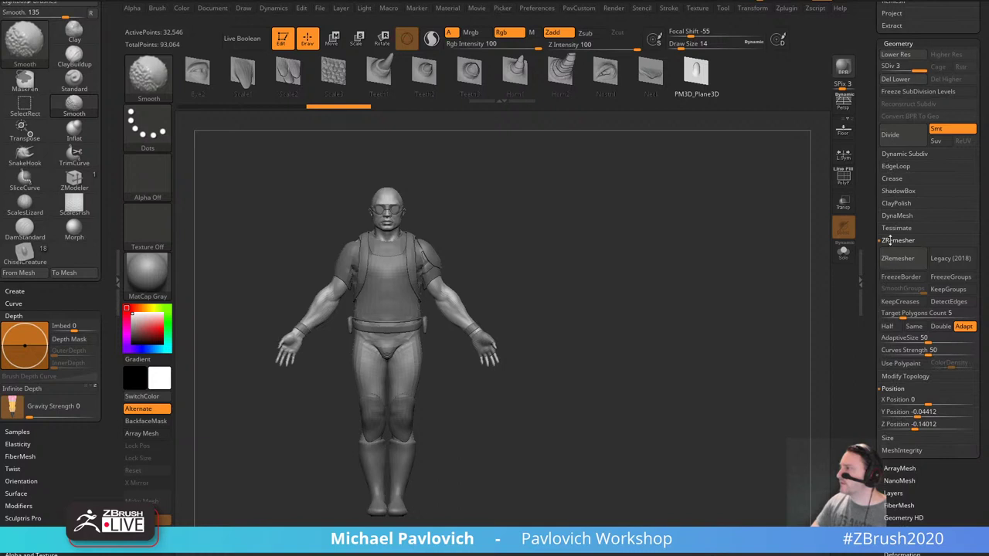
click(895, 241)
scroll(883, 216, up, 3)
scroll(879, 252, up, 2)
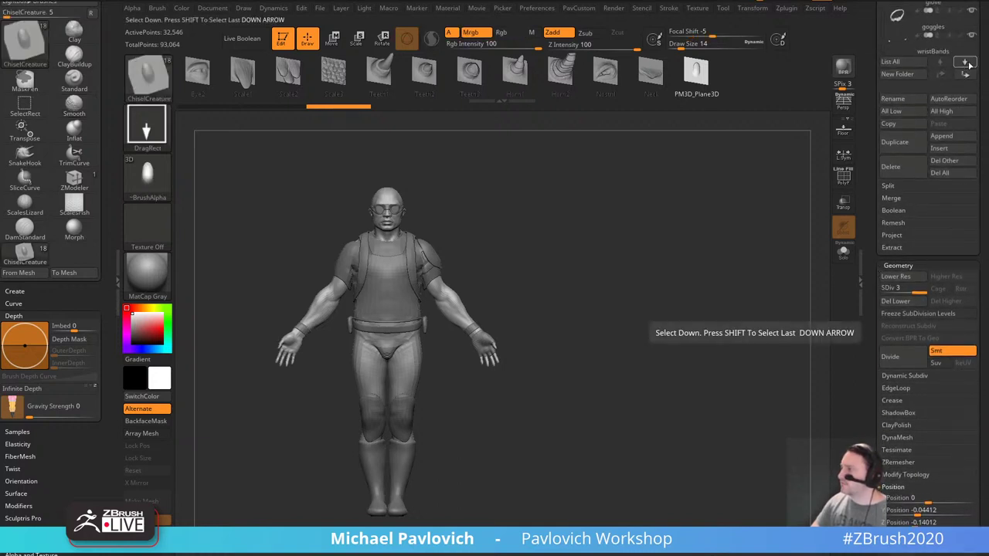
Set the X Position of the shirt and backpack subtools to 0.
key(Down)
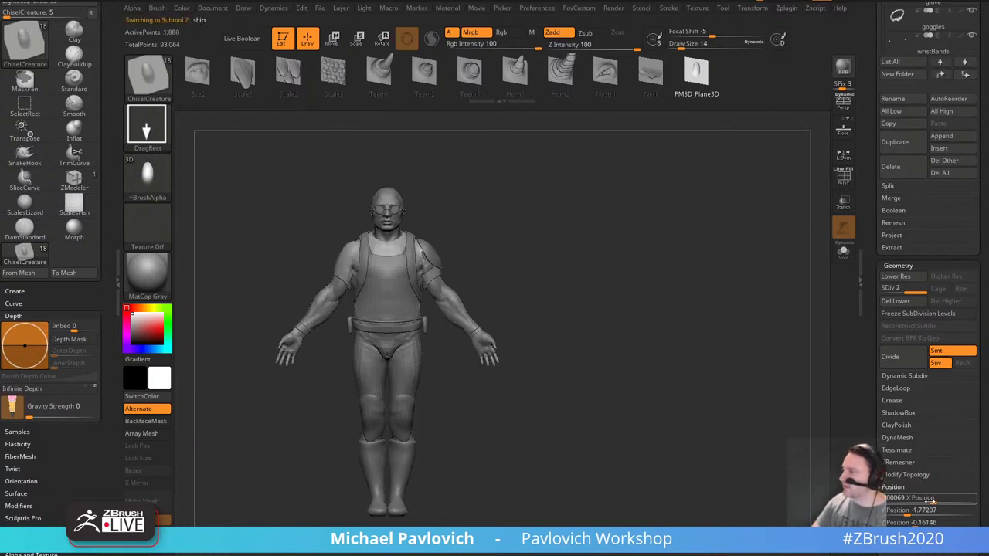
key(BackSpace)
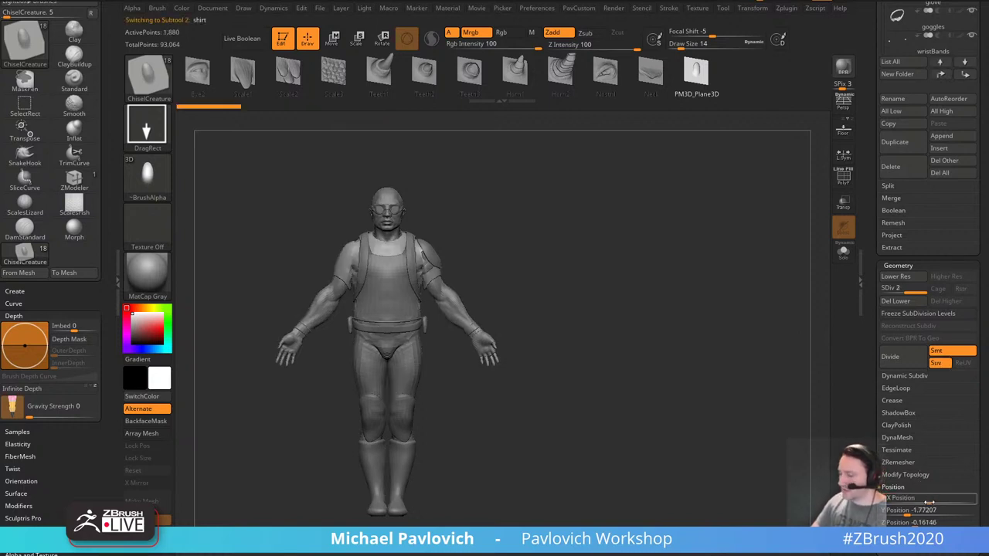
text(0)
key(Return)
key(Down)
key(Down)
click(930, 503)
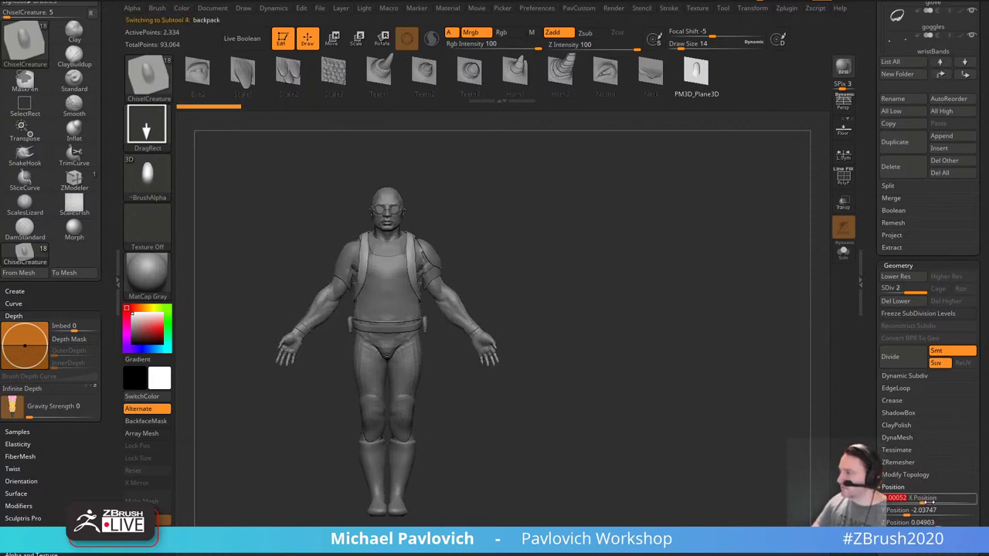
key(BackSpace)
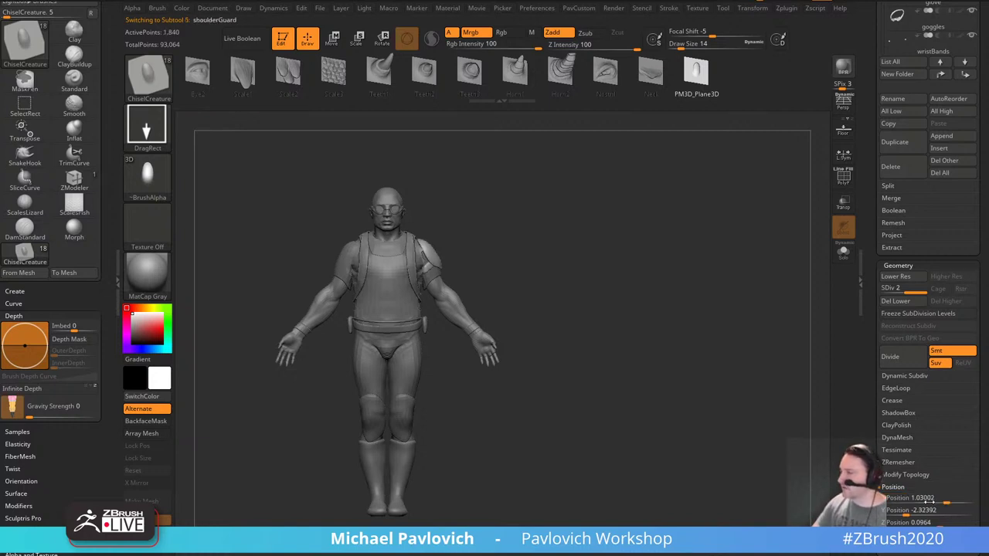
Try setting the shoulderGuard subtool's X Position to 0 and view it in Solo mode, undoing the move.
key(Down)
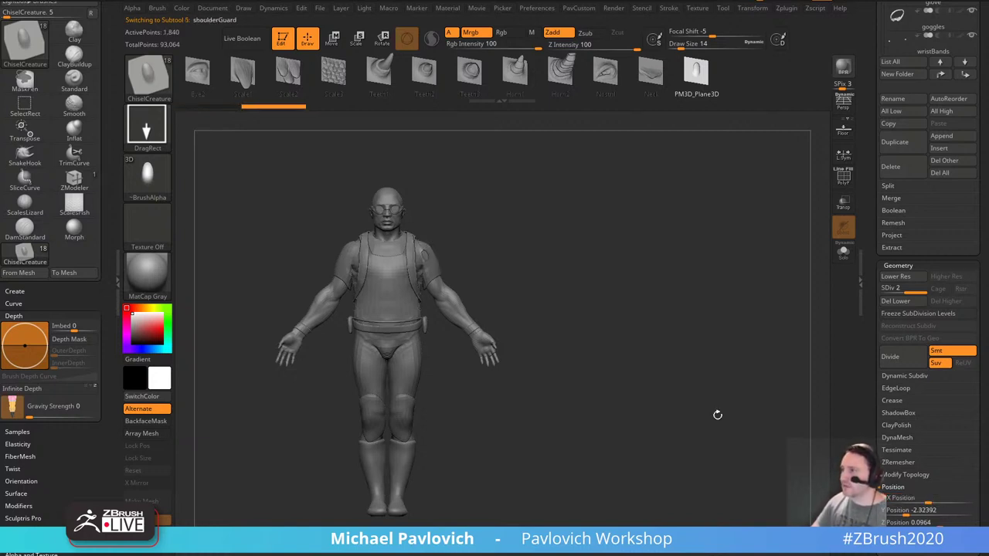
click(843, 252)
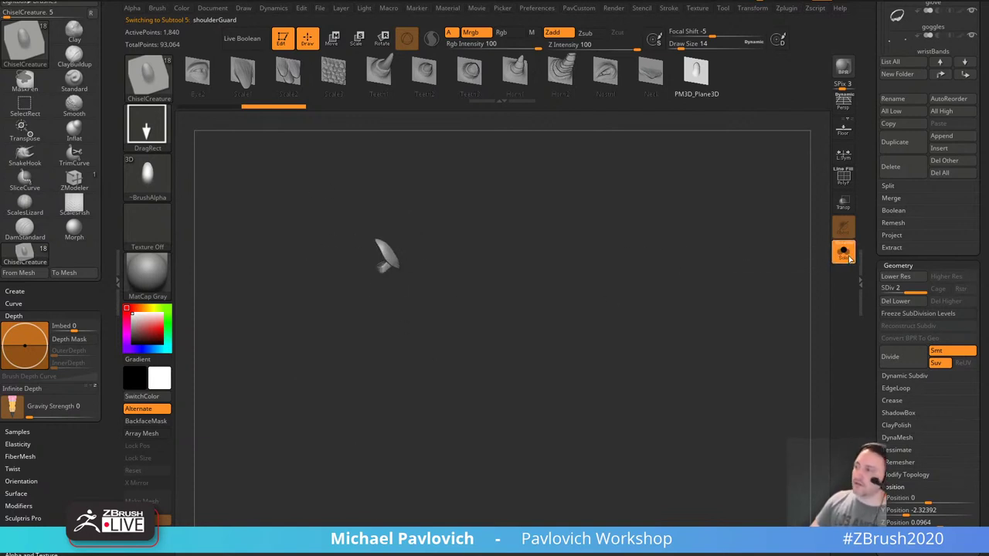
click(843, 252)
drag(538, 251, 649, 244)
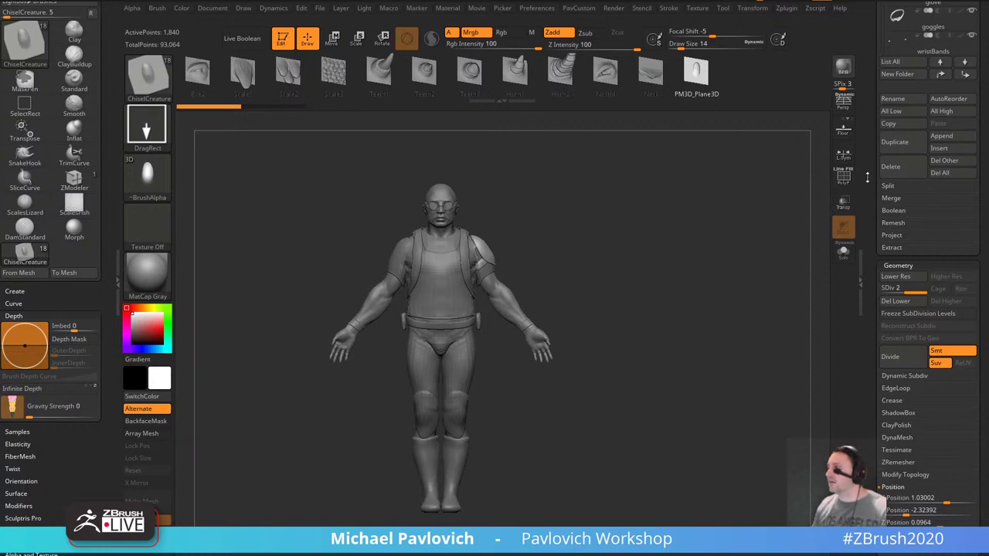
Leave Edit mode and clear the soldier from the canvas.
drag(867, 177, 873, 405)
click(282, 39)
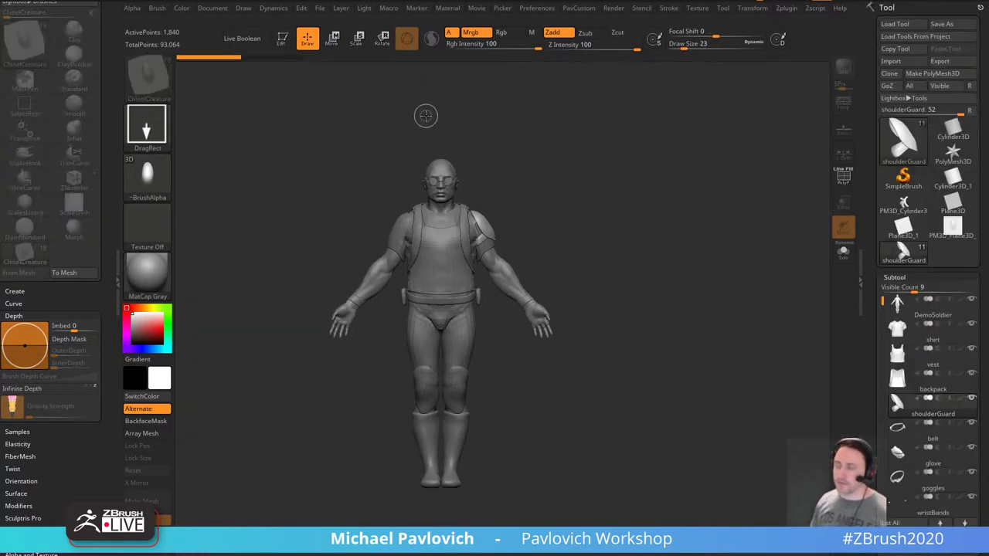
key(ctrl+n)
click(906, 150)
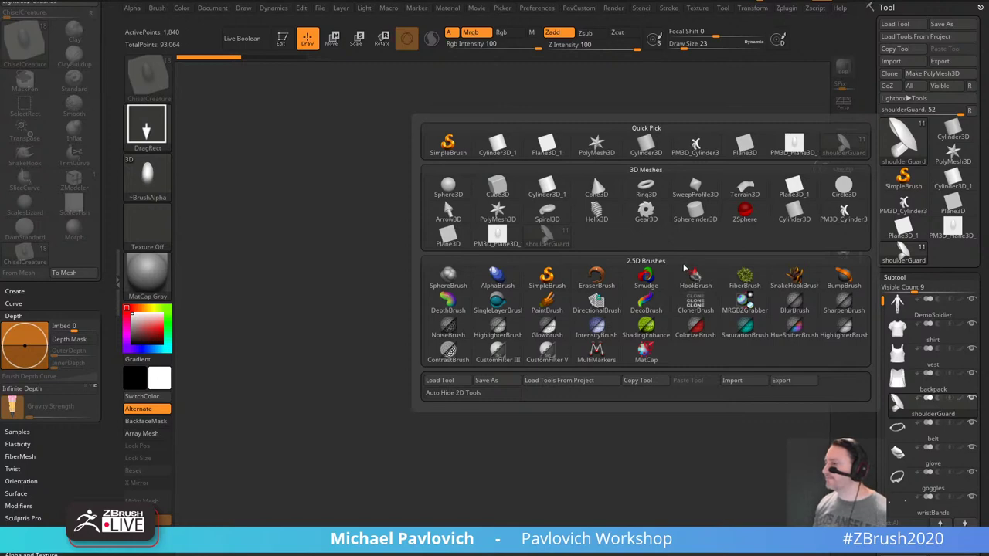
Open the DemoAnimeHead project from LightBox without saving the current project, and bring the whole head into view.
key(comma)
click(251, 70)
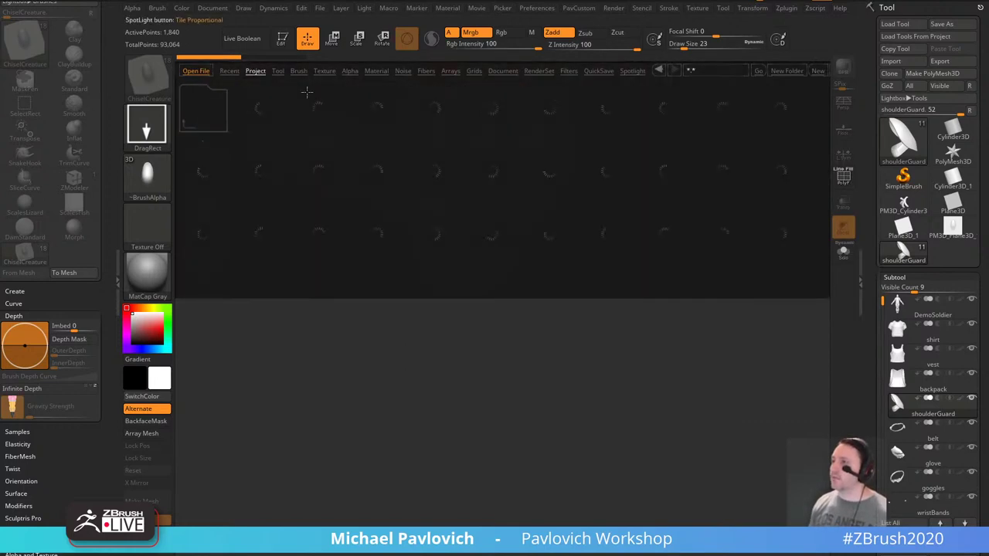
double_click(538, 112)
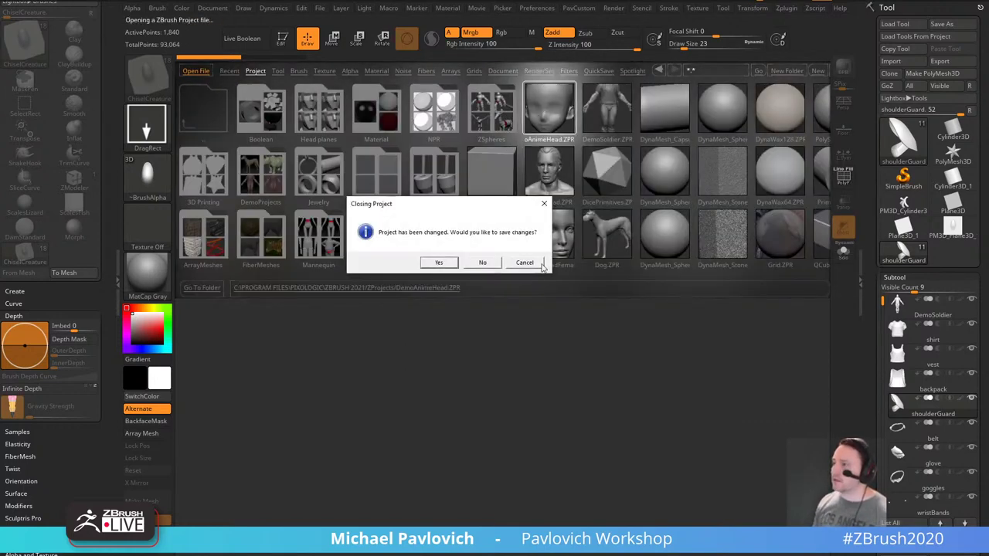
click(483, 264)
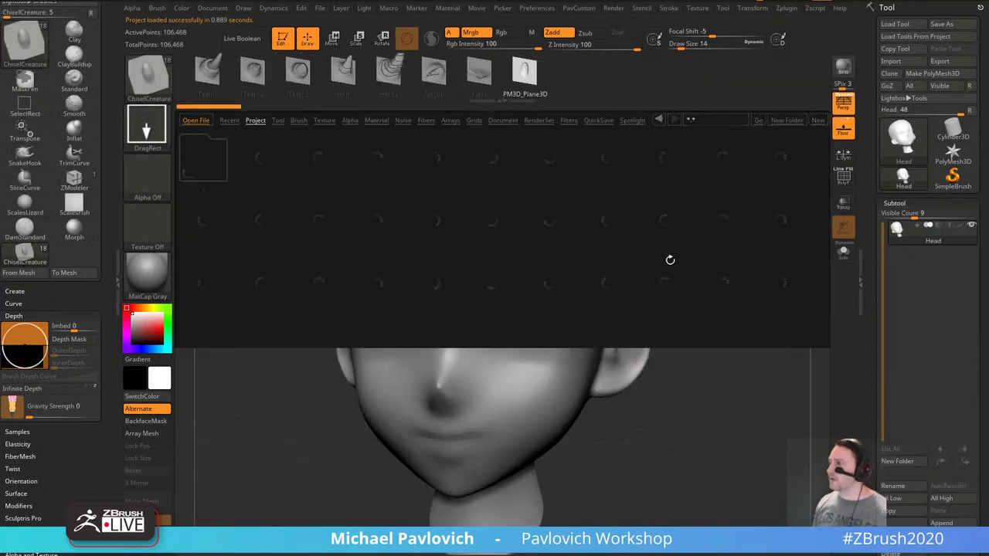
key(comma)
alt+drag(685, 273, 773, 220)
drag(868, 263, 868, 57)
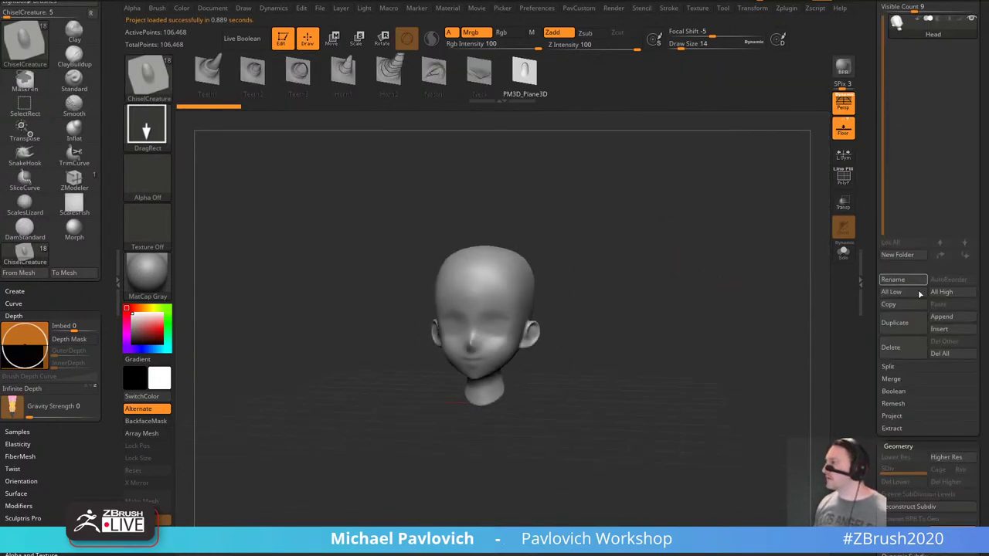
Add a 3D plane subtool to the head model, rotate it horizontal and raise it above the head.
click(948, 323)
click(597, 369)
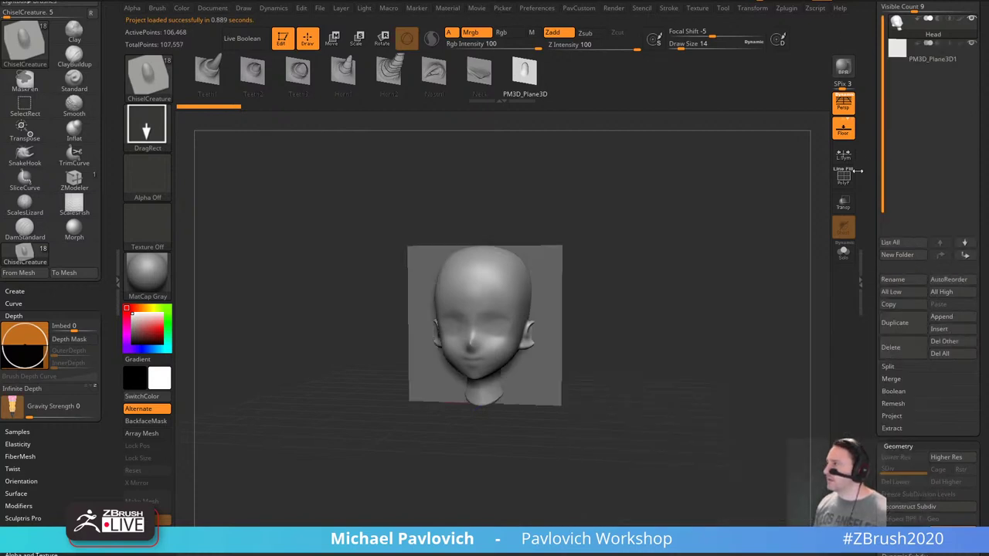
click(937, 59)
shift+drag(726, 213, 603, 239)
key(w)
mouse_move(507, 283)
mouse_down()
mouse_move(546, 334)
mouse_move(544, 360)
mouse_up()
drag(482, 261, 483, 163)
key(q)
mouse_move(636, 213)
mouse_down()
mouse_move(678, 260)
mouse_move(666, 271)
mouse_up()
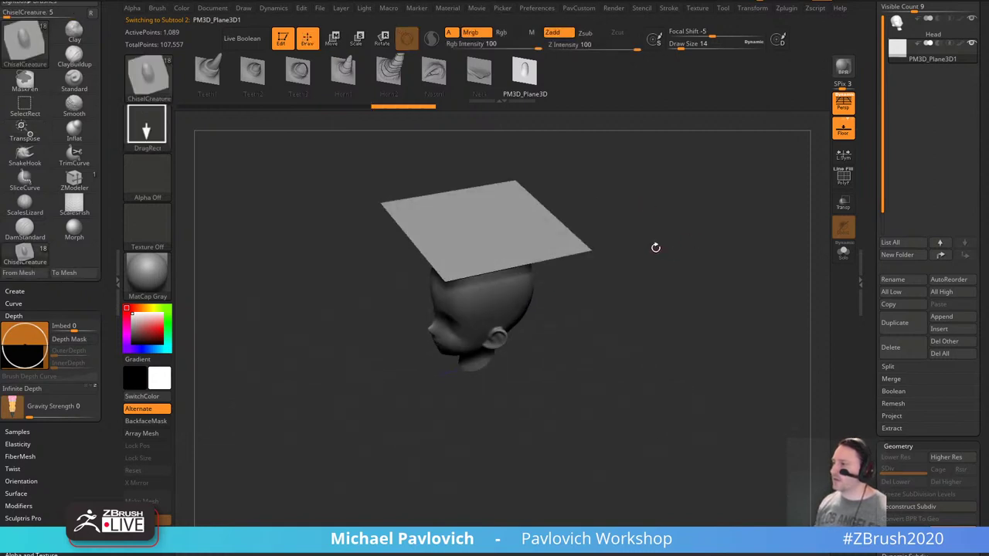
Scale the Head subtool down beneath the plane and make the plane the active subtool again.
click(907, 30)
key(w)
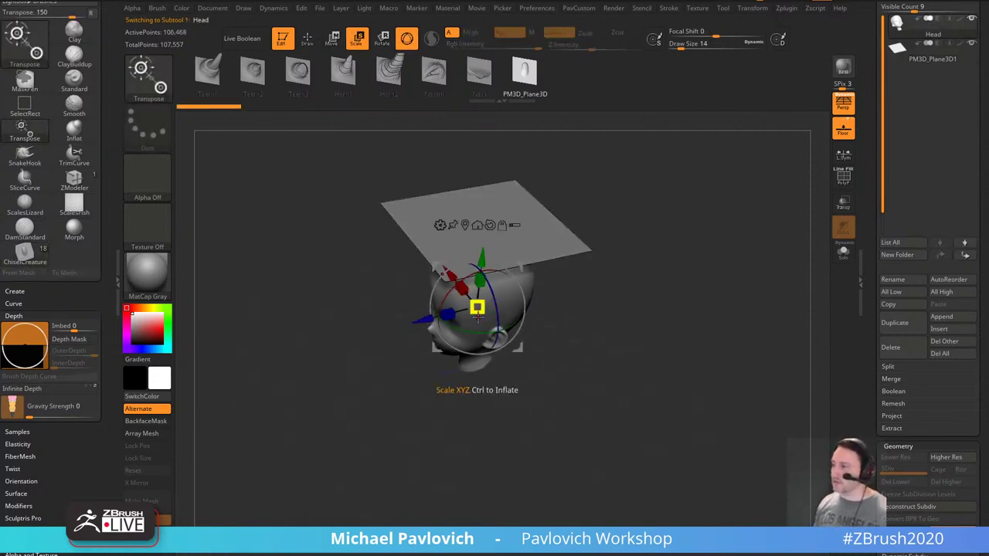
drag(477, 308, 479, 344)
key(q)
alt+click(523, 254)
mouse_move(610, 214)
alt+mouse_down()
mouse_move(608, 229)
mouse_move(662, 217)
alt+mouse_up()
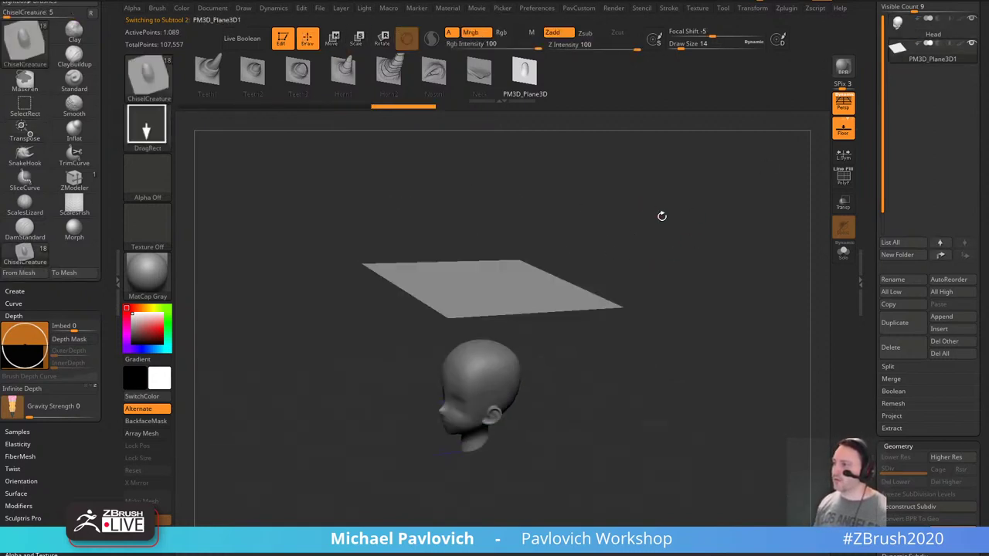
Turn on Dynamic Subdiv for the plane and set its Thickness to 0.01947.
key(space)
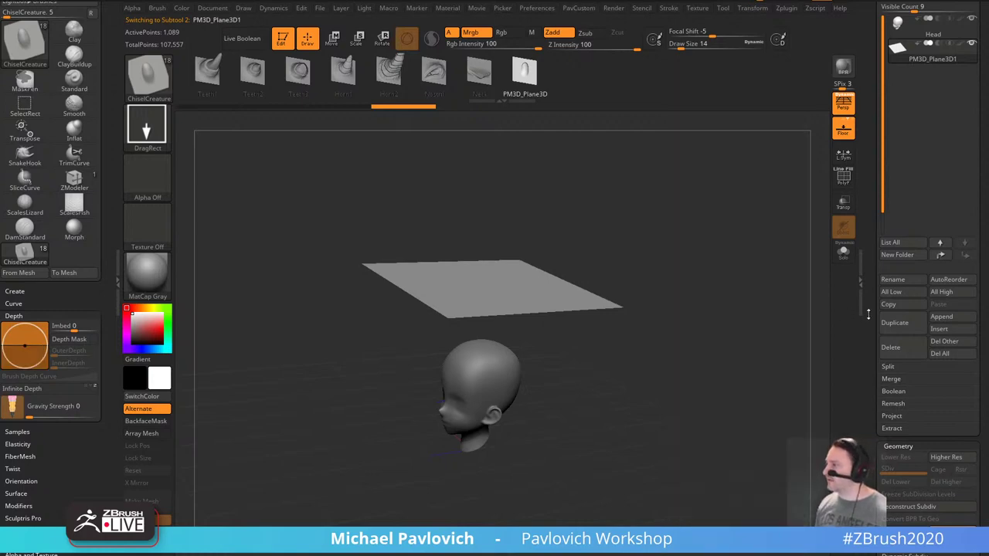
drag(878, 311, 909, 254)
shift+click(886, 270)
click(900, 160)
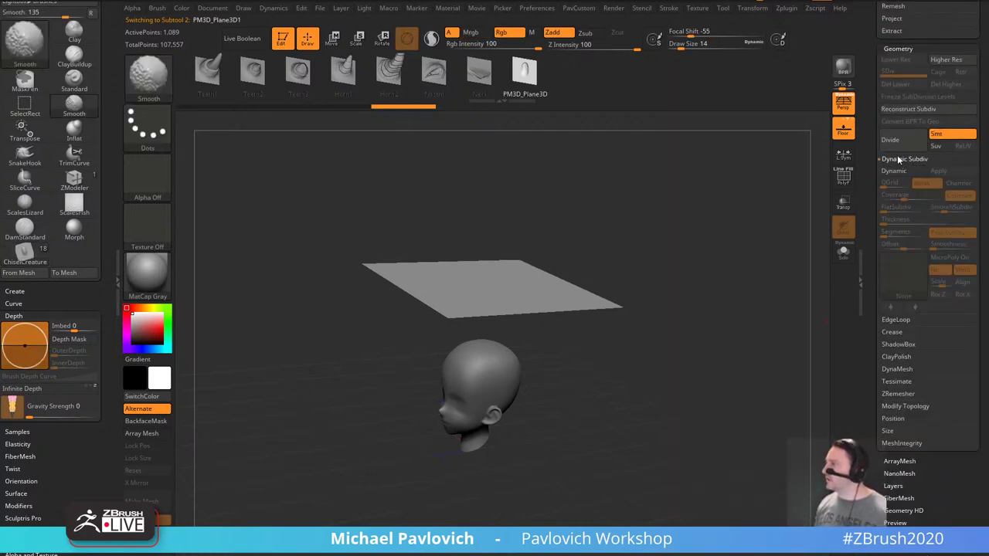
click(898, 171)
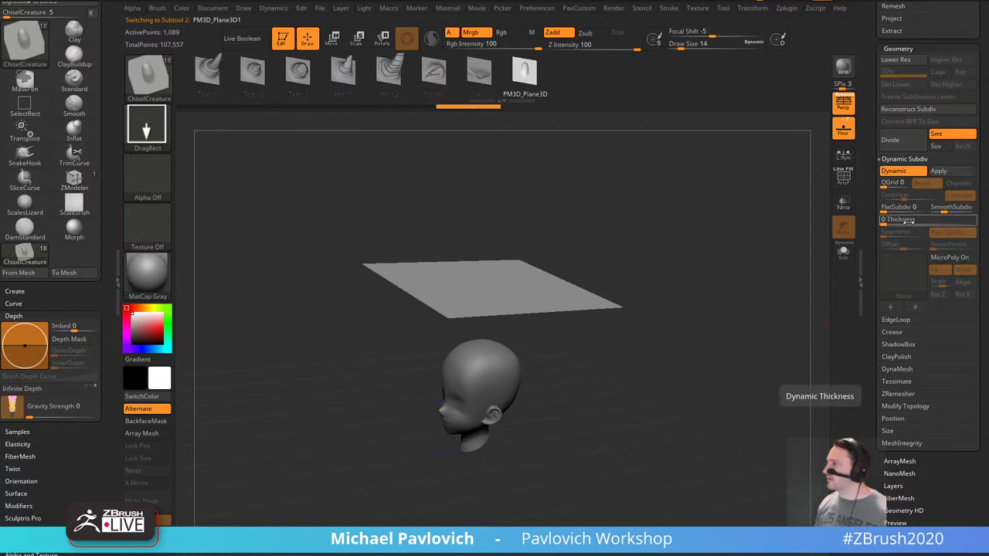
drag(889, 223, 917, 223)
Clear the brush palette from the tray and dock the Dynamics palette there.
drag(106, 54, 103, 100)
click(97, 6)
click(274, 7)
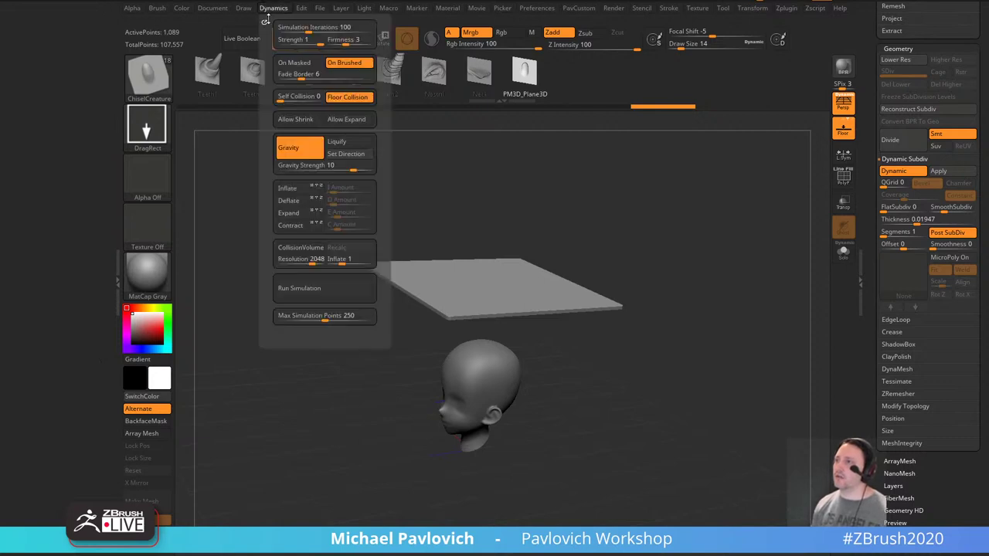
click(263, 18)
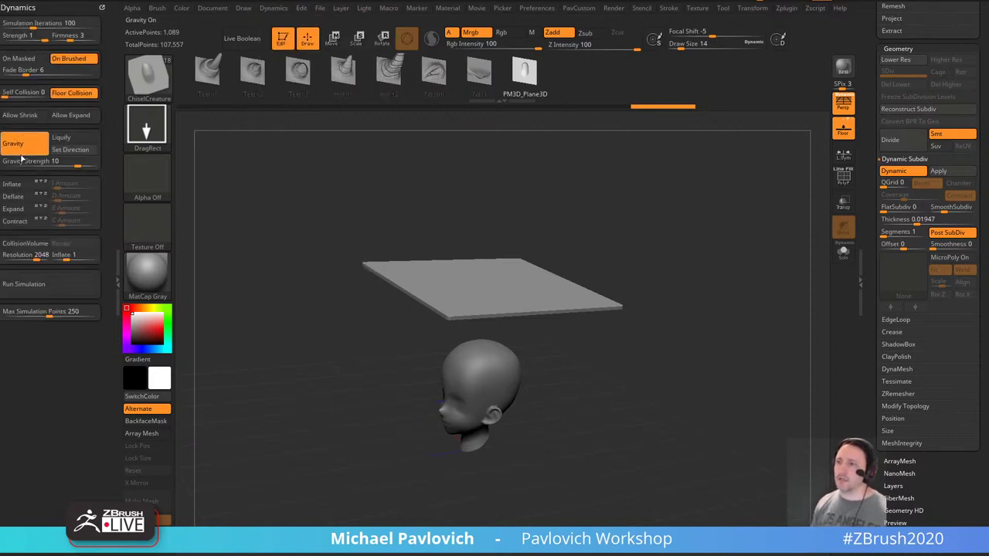
Run the gravity simulation to drop the plane onto the head, stop it and undo the drop.
click(53, 290)
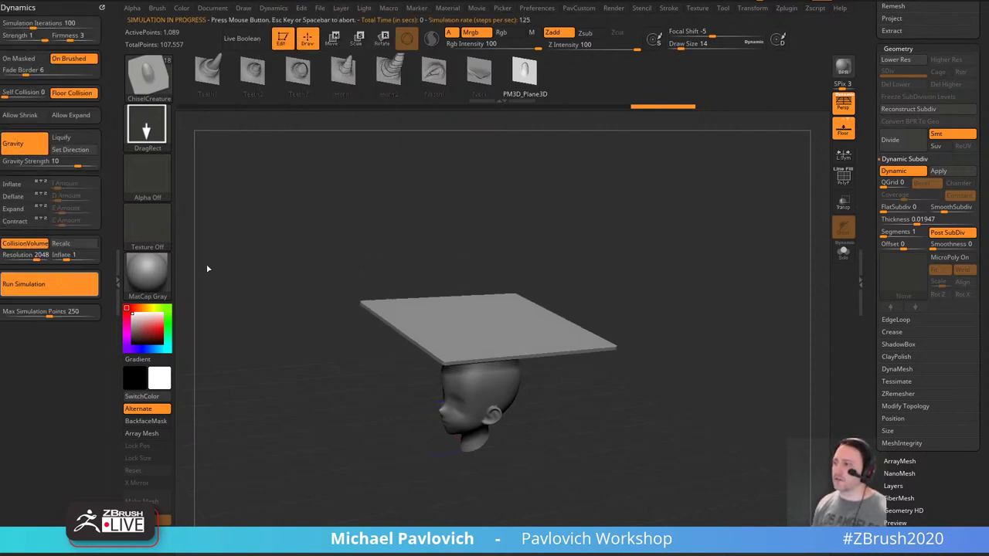
click(673, 300)
key(ctrl+z)
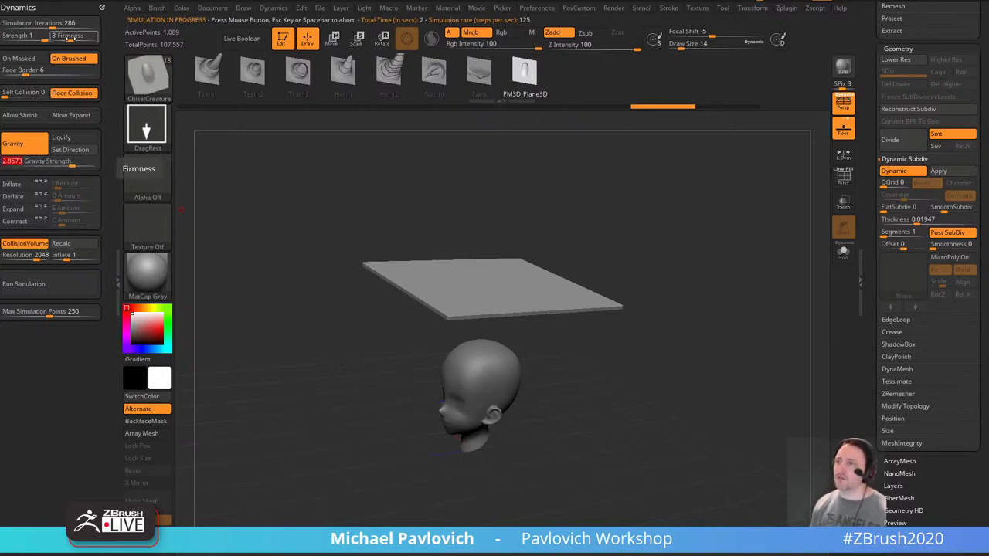
Set the simulation Firmness to 2 and run the simulation until the plane drapes over the head.
drag(70, 37, 66, 37)
click(58, 290)
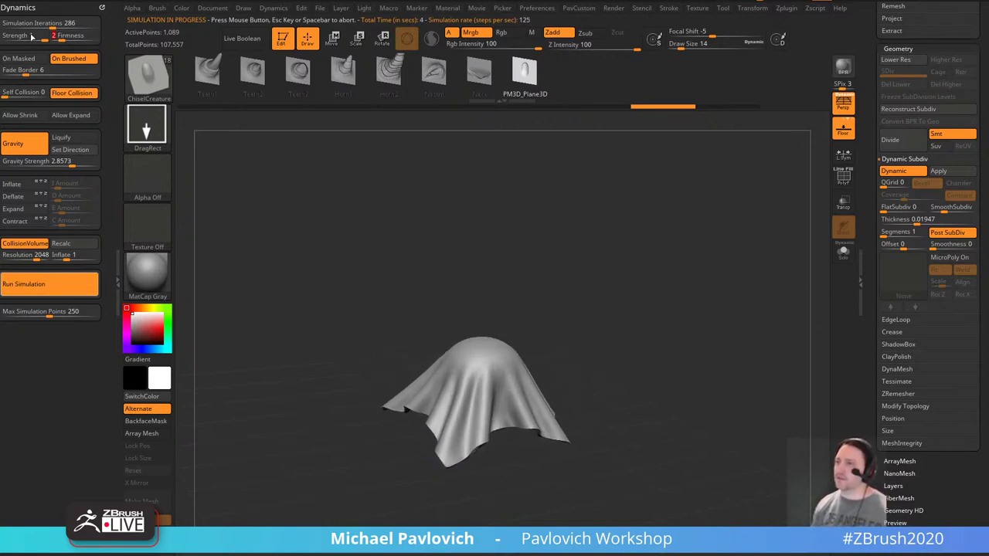
click(649, 276)
drag(669, 309, 798, 242)
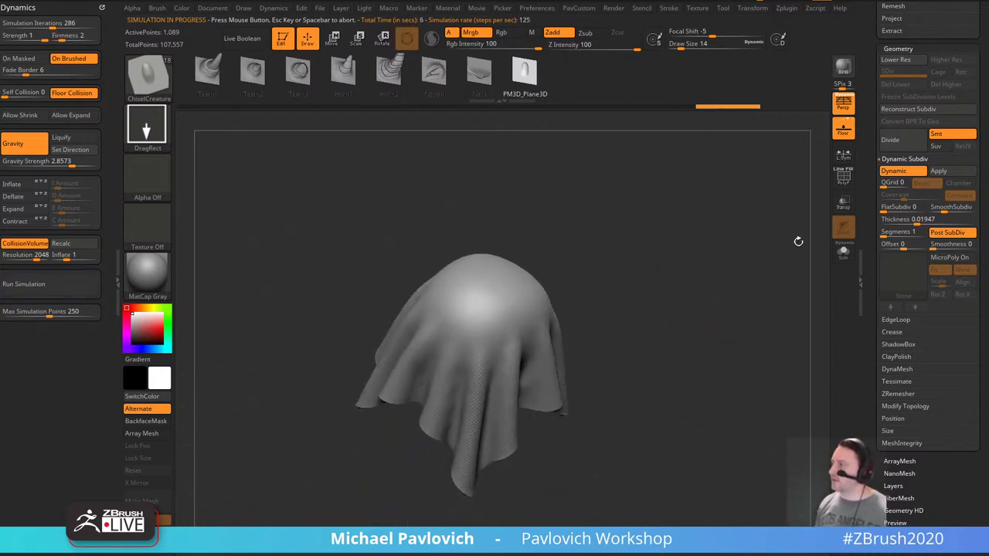
Turn on MicroPoly for the draped plane with the Chainmail02 pattern and adjust its SmoothSubdiv.
click(944, 261)
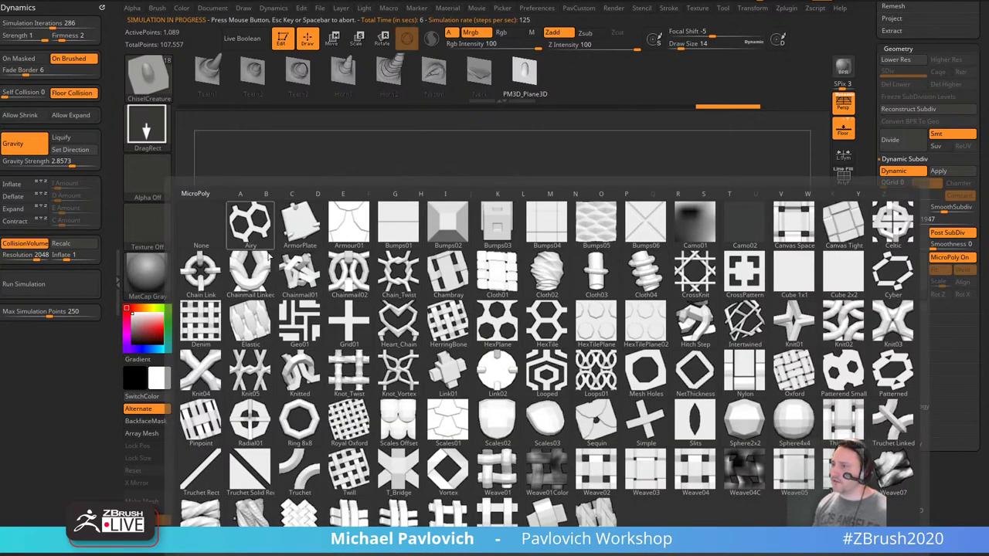
click(349, 274)
alt+drag(722, 344, 757, 318)
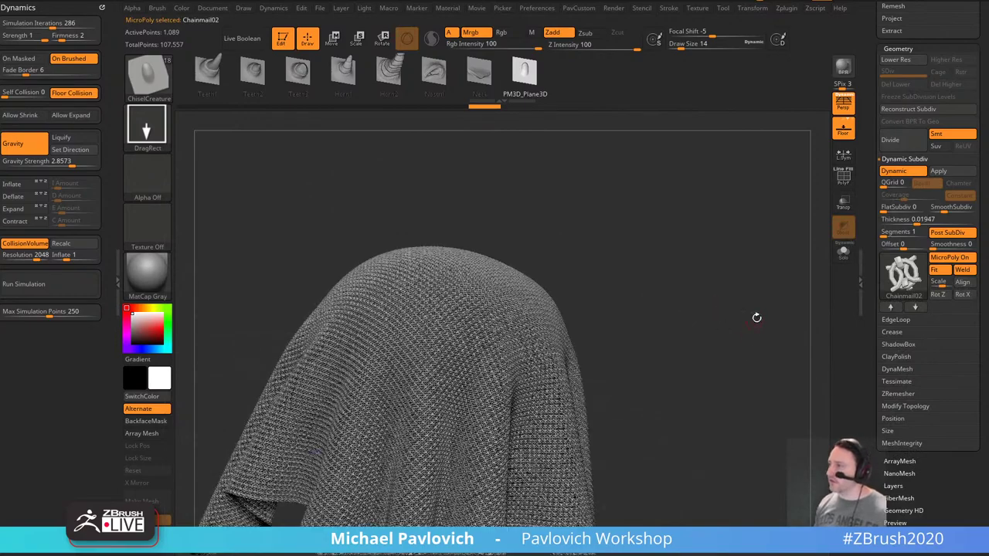
drag(941, 209, 943, 210)
Switch to the TransposeCloth brush and pull the chainmail cloth around the head.
mouse_move(746, 243)
alt+mouse_down()
mouse_move(700, 234)
mouse_move(780, 249)
mouse_move(773, 232)
mouse_move(759, 240)
mouse_move(719, 230)
alt+mouse_up()
key(b)
key(t)
key(c)
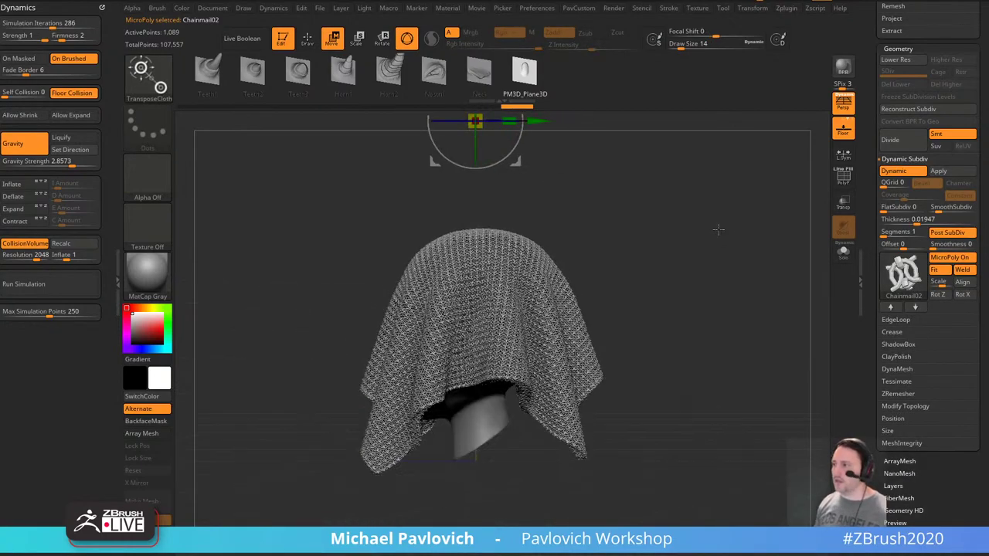
click(485, 281)
mouse_move(533, 292)
mouse_down()
mouse_move(495, 234)
mouse_move(510, 309)
mouse_move(568, 245)
mouse_move(587, 316)
mouse_up()
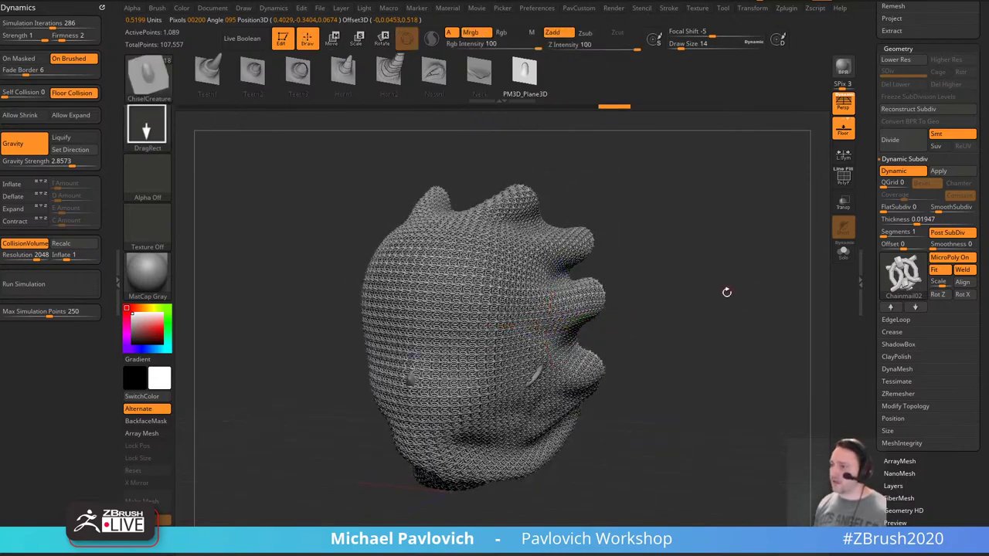
key(b)
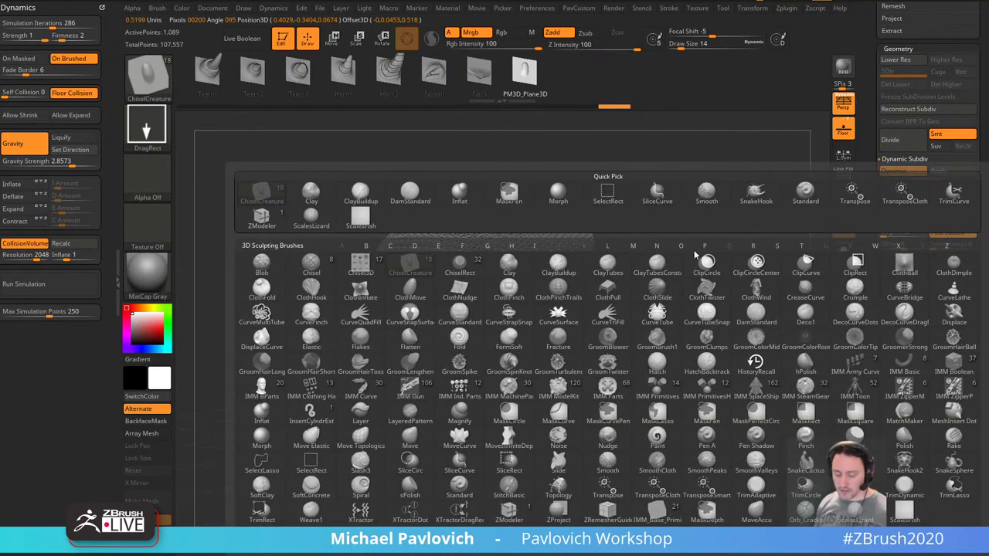
key(c)
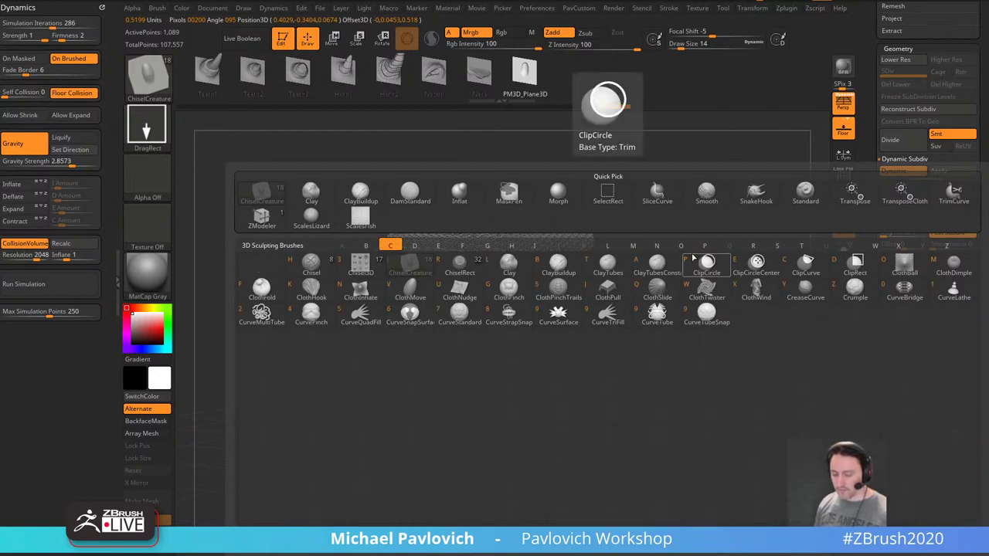
click(696, 256)
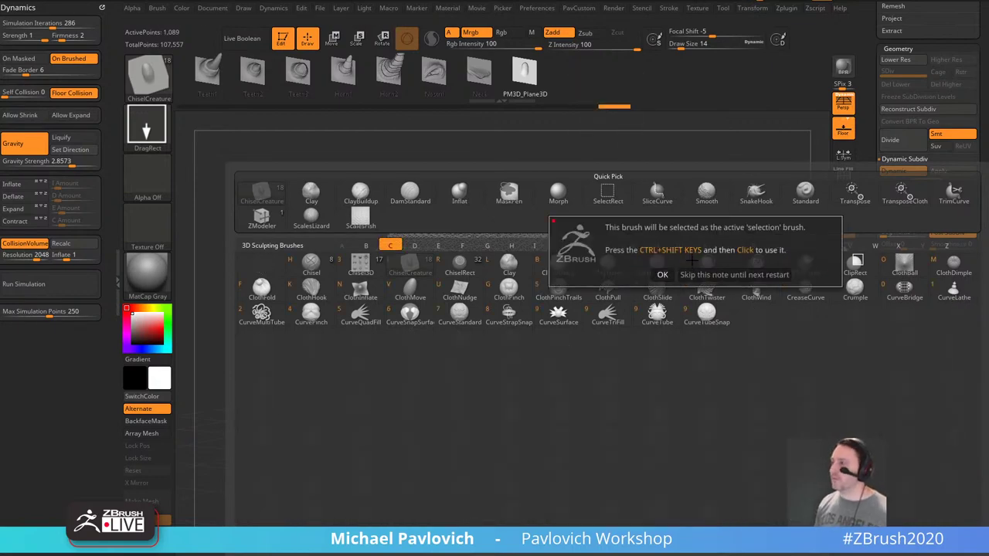
click(684, 272)
Pull folds into the chainmail cloth with the ClothHook brush, enlarging the Draw Size to 217.
key(b)
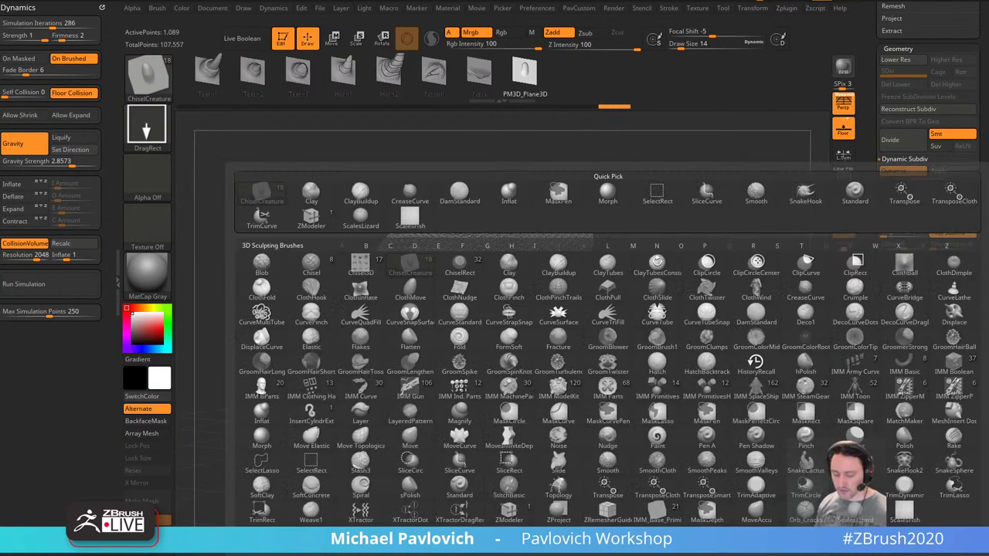
key(c)
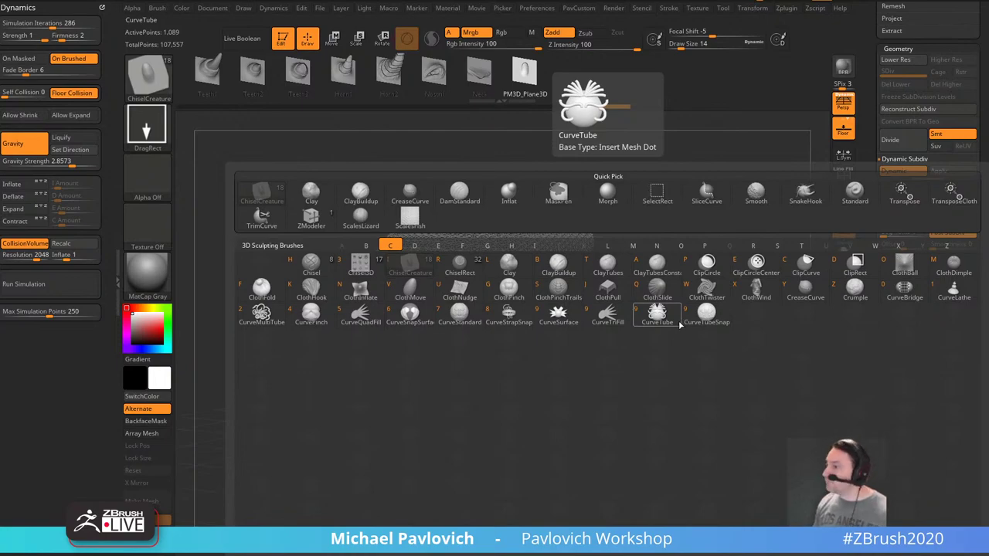
key(k)
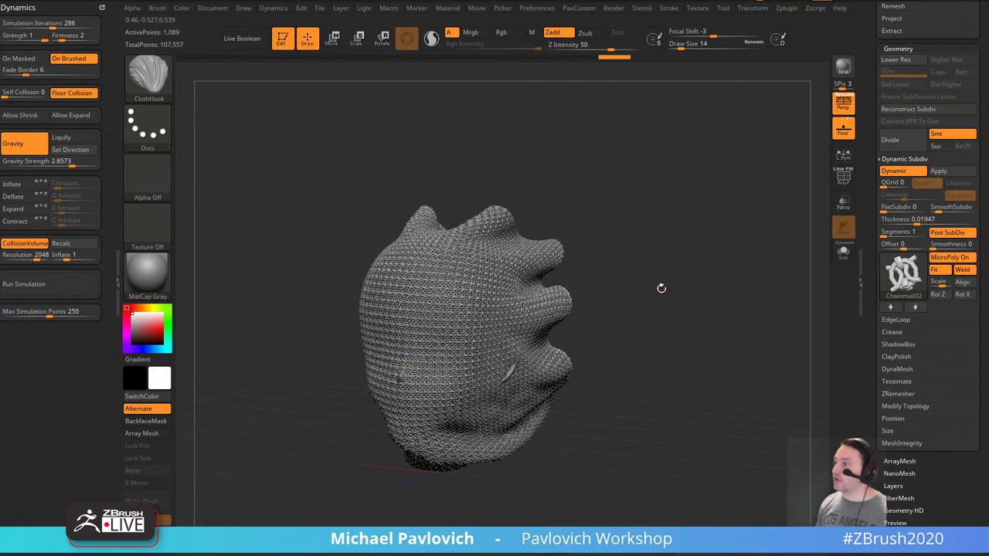
mouse_move(604, 264)
mouse_down()
mouse_move(580, 273)
mouse_move(615, 271)
mouse_move(631, 208)
mouse_move(499, 250)
mouse_up()
key(s)
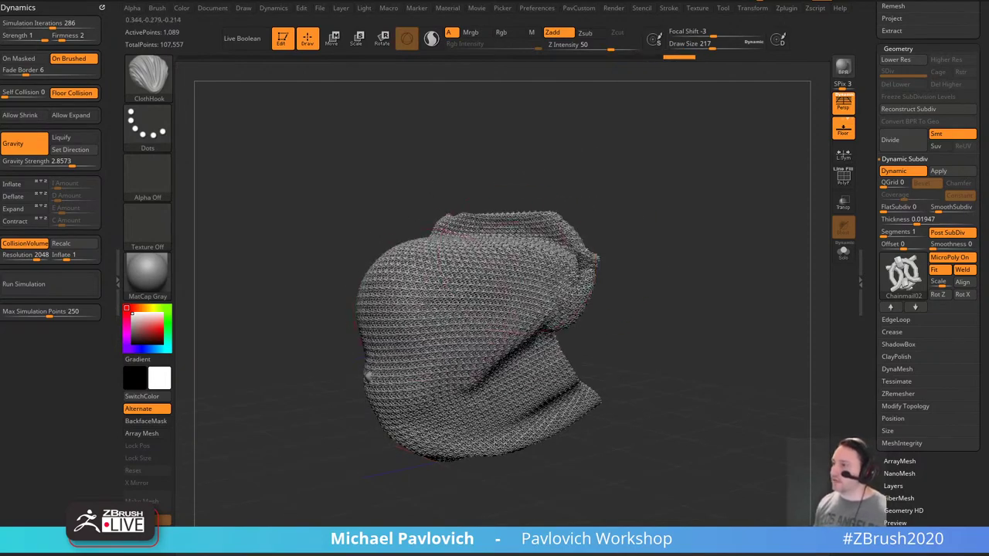
Try the Hitch Step and Knitted MicroPoly patterns on the cloth.
click(914, 272)
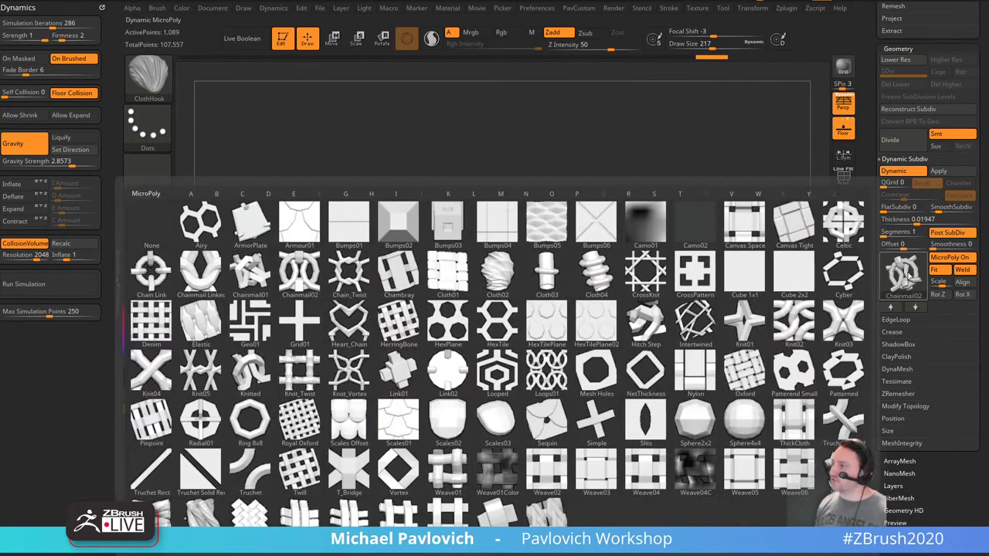
click(646, 324)
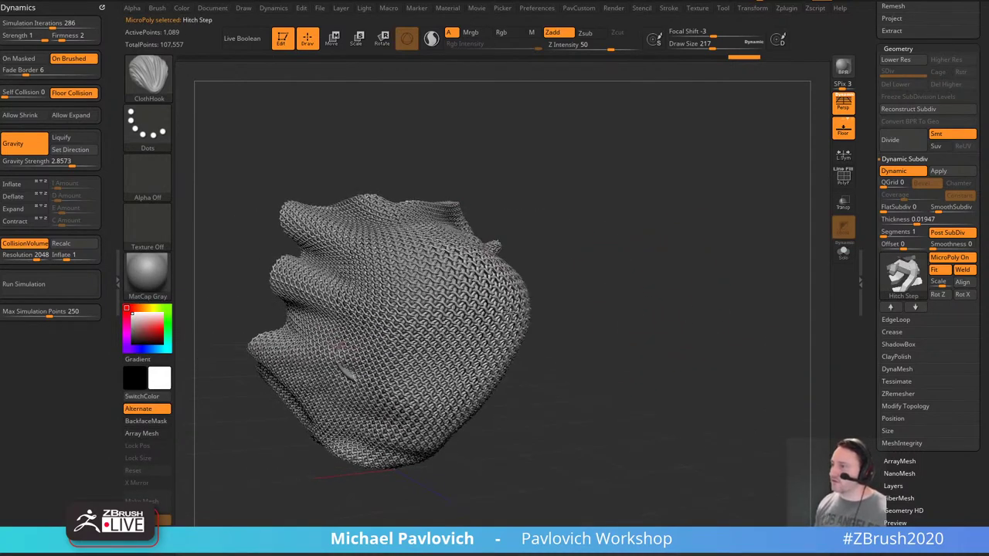
click(901, 276)
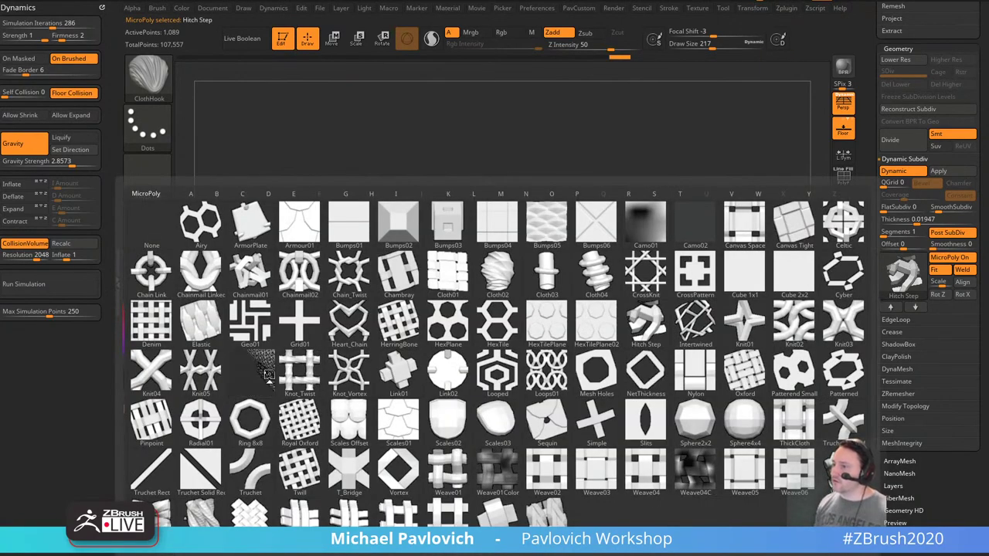
click(250, 371)
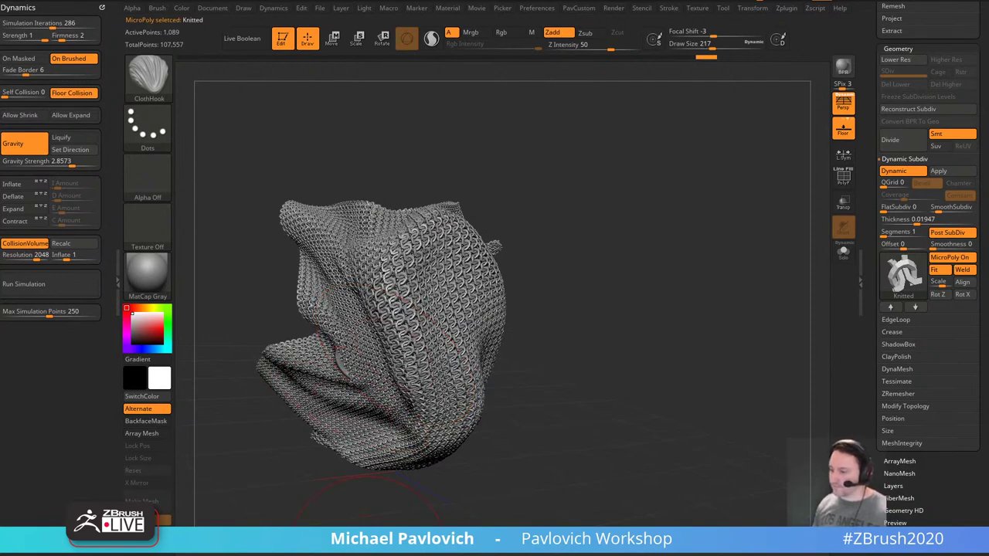
Switch to the web browser, open the ZBrush 2021 - What's New playlist, select its address and return to ZBrush.
click(369, 552)
scroll(607, 283, up, 4)
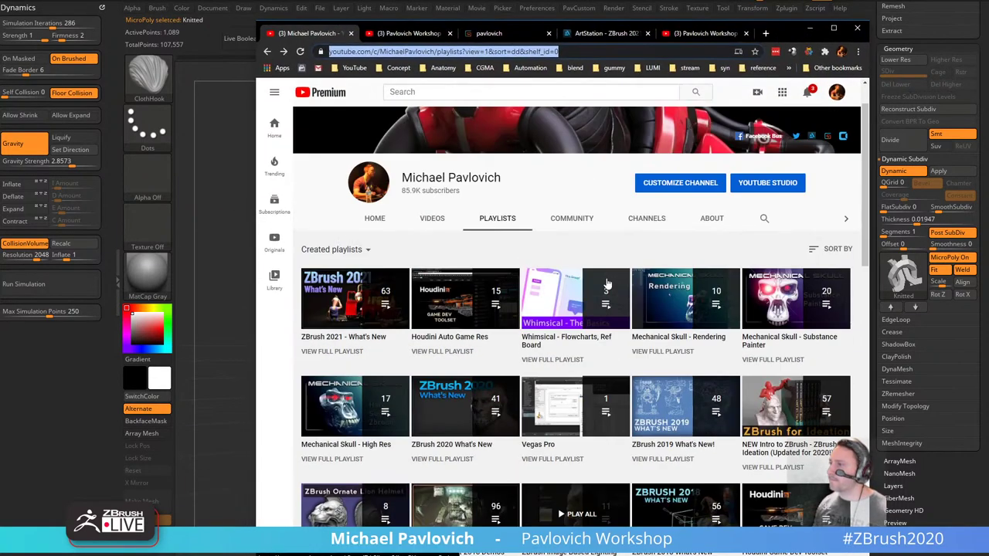
click(338, 310)
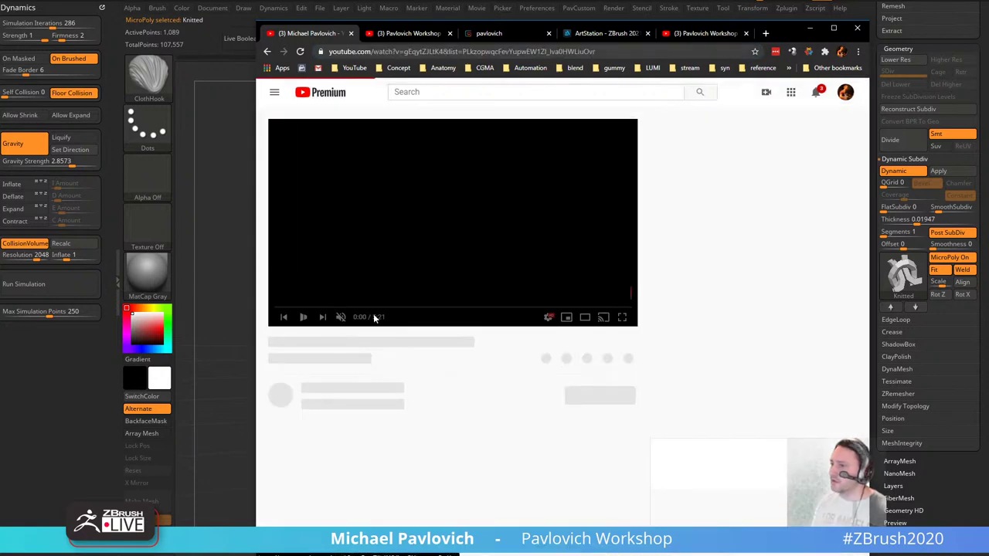
click(403, 51)
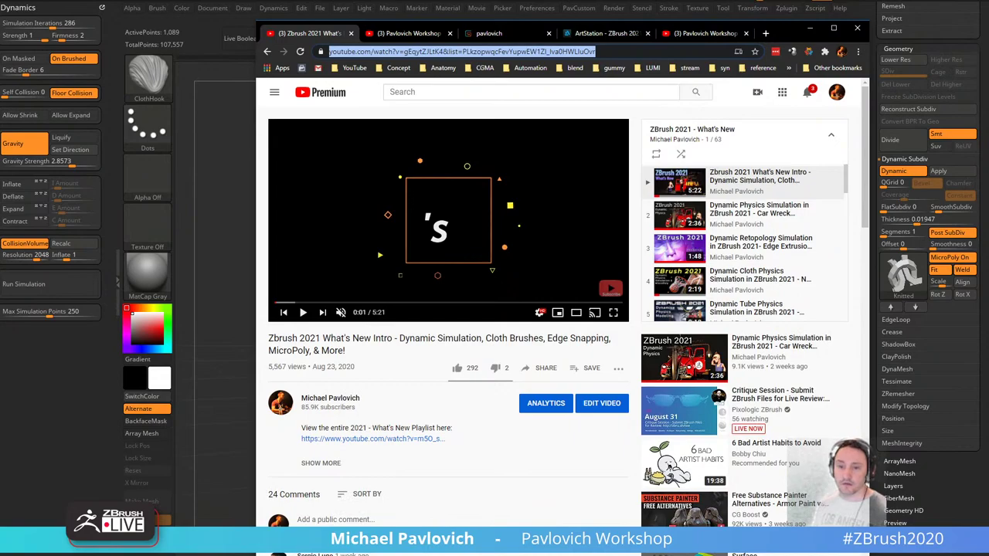
key(alt+Tab)
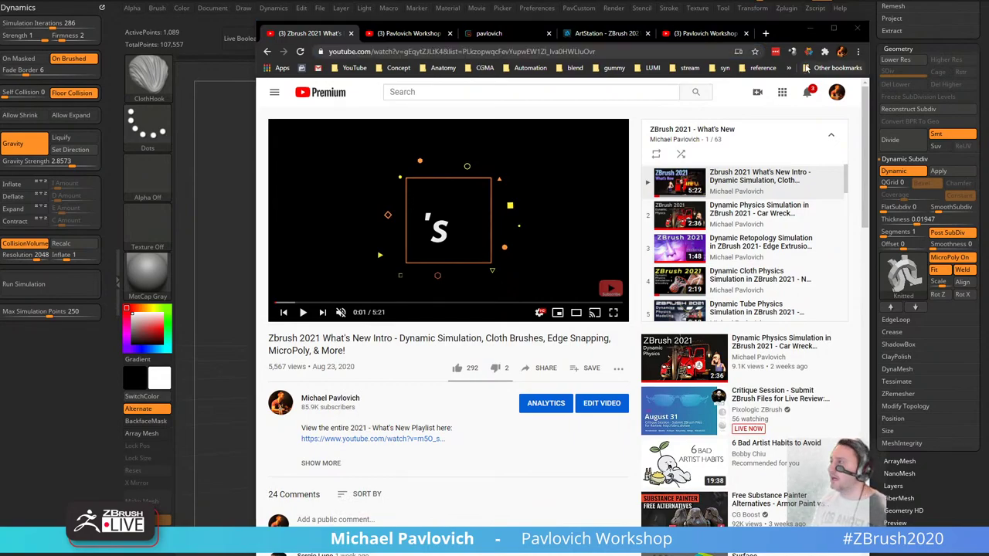
click(810, 29)
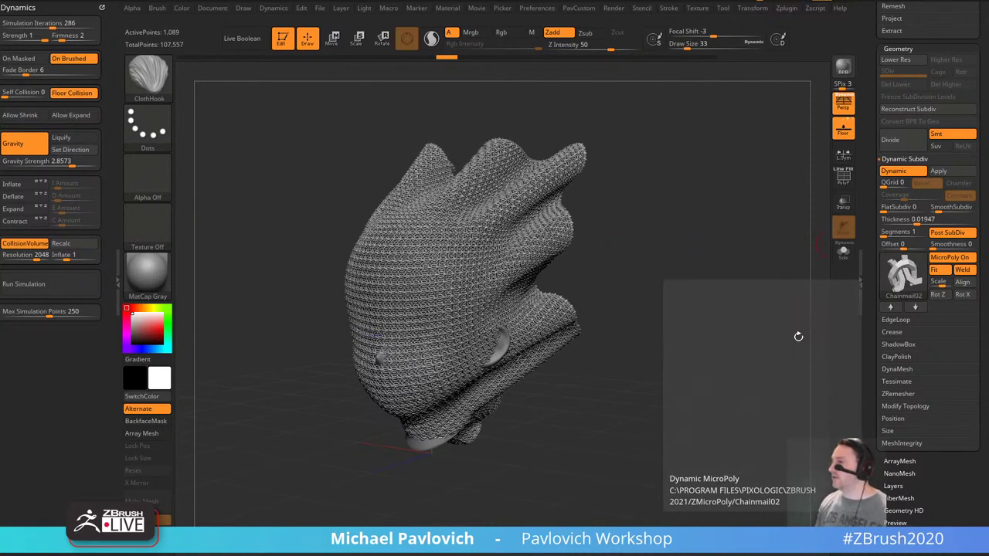
Switch the cloth's MicroPoly pattern to Cube 1x1 and turn off Weld.
click(903, 276)
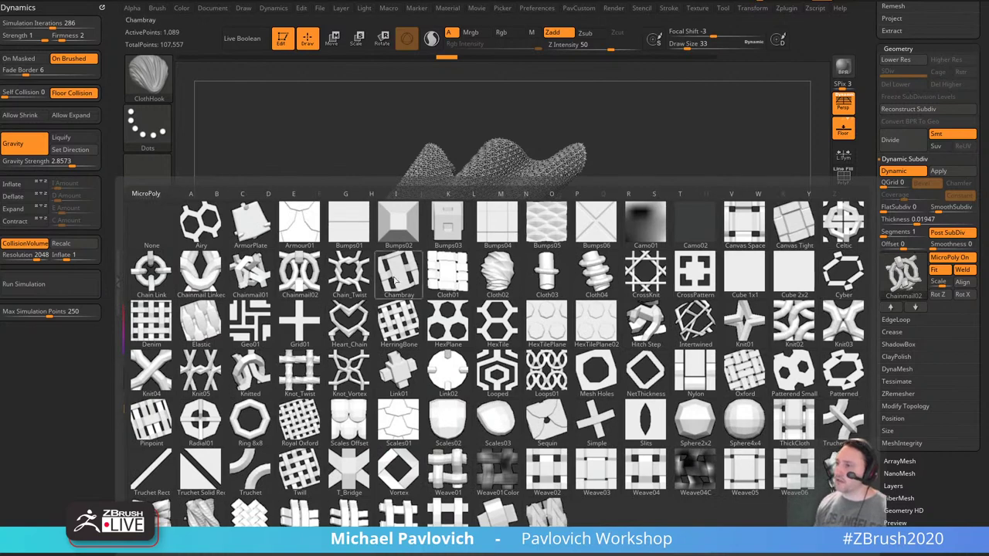
mouse_move(367, 281)
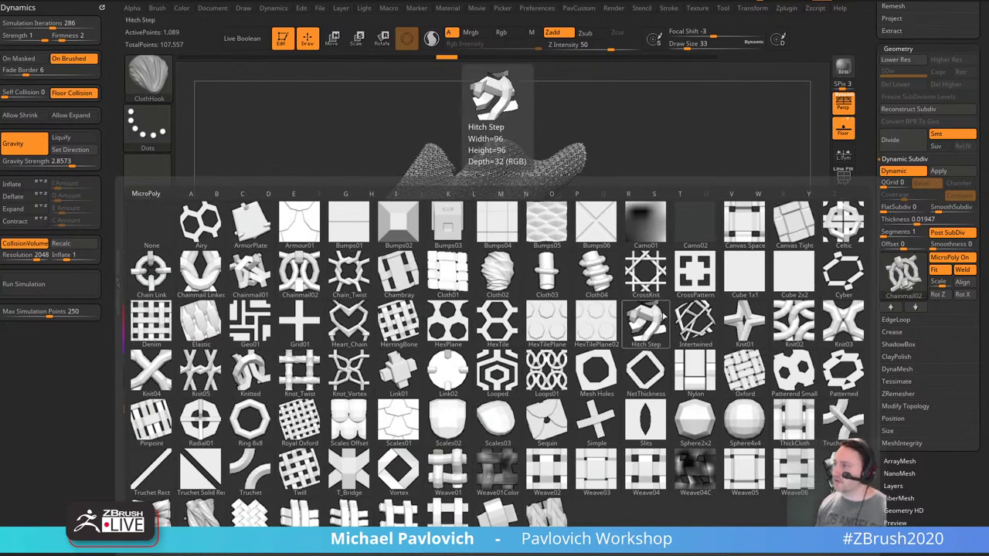
click(744, 274)
mouse_move(748, 279)
mouse_down()
mouse_move(738, 281)
mouse_move(740, 263)
mouse_move(759, 264)
mouse_up()
mouse_move(872, 316)
mouse_down()
mouse_move(870, 246)
mouse_move(881, 226)
mouse_up()
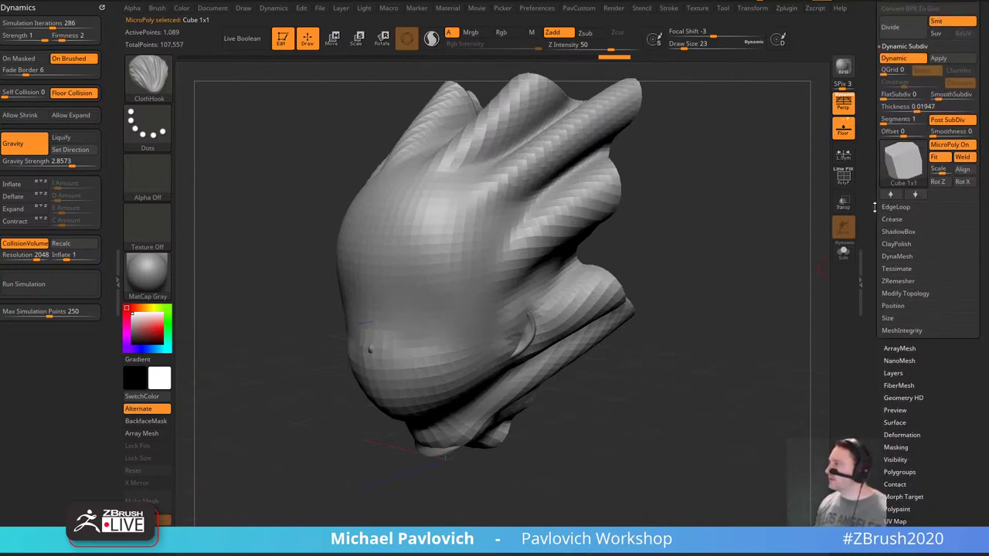
click(964, 159)
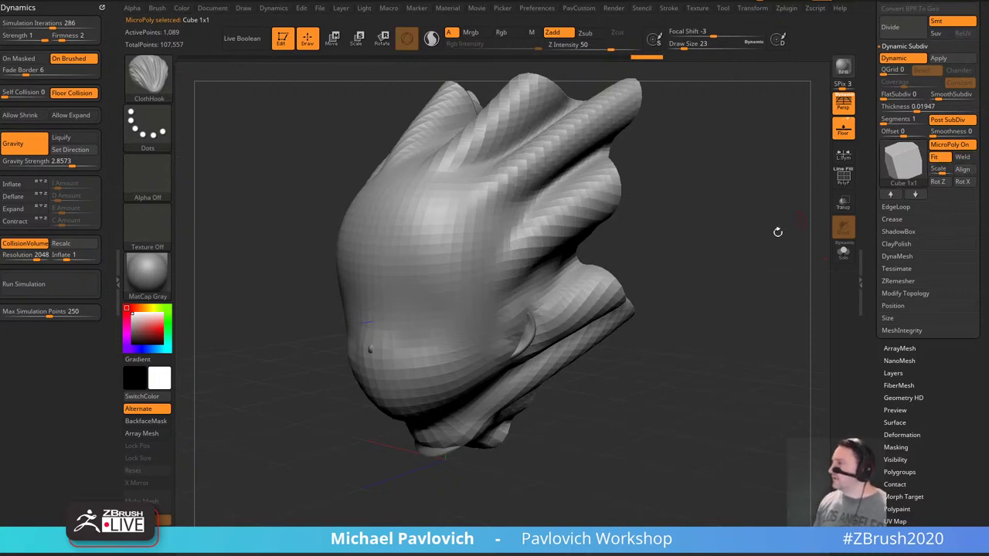
drag(777, 232, 751, 264)
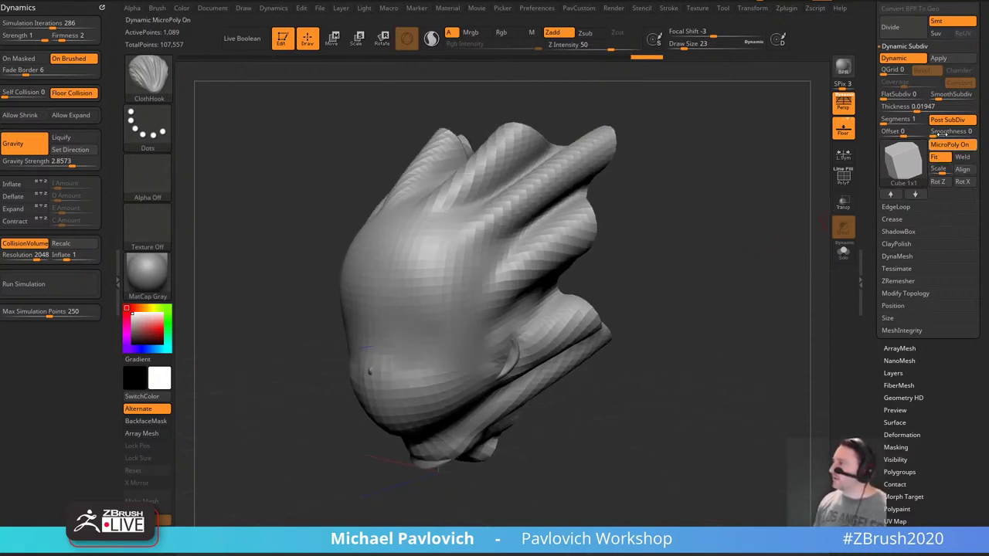
Apply the dynamic subdivision to the cloth and inspect the resulting cubes with PolyFrame.
click(939, 58)
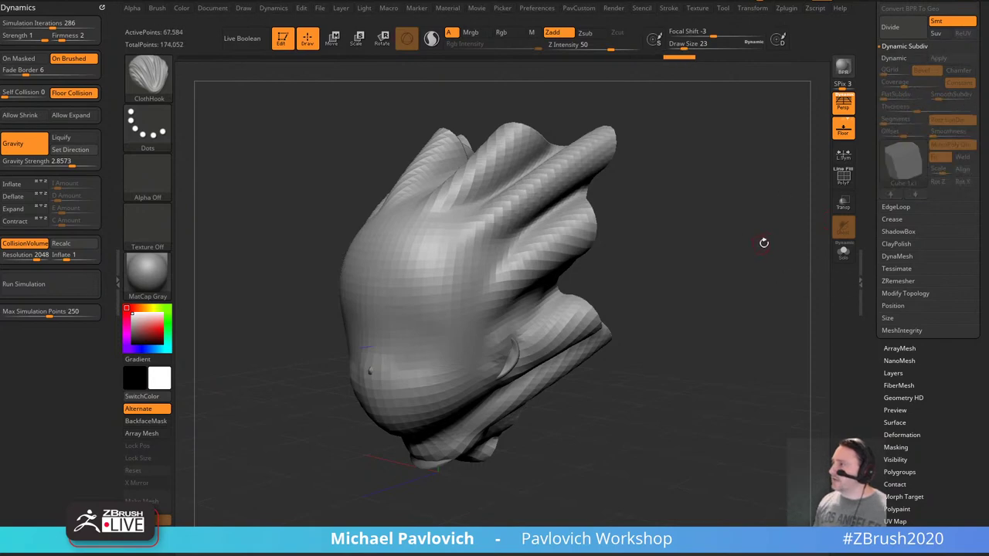
click(843, 178)
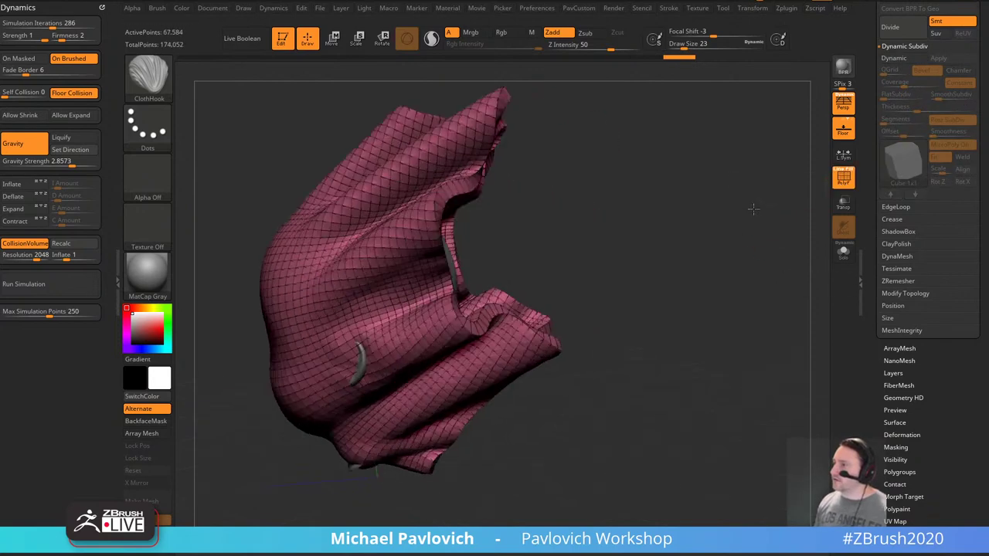
click(843, 178)
drag(762, 225, 524, 245)
Run the cloth simulation on the separate cubes, stop it and undo the result.
click(31, 283)
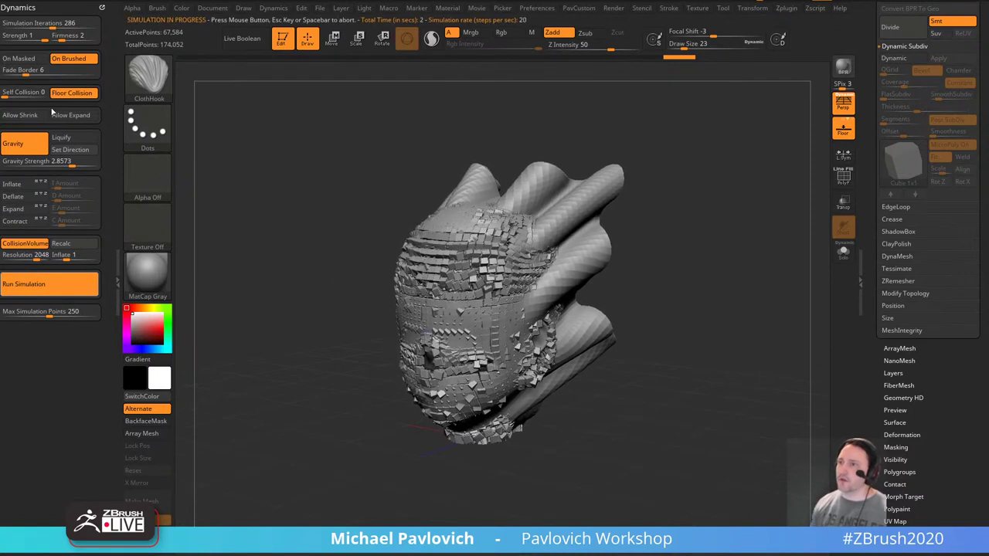
click(271, 174)
key(ctrl+z)
key(ctrl+z)
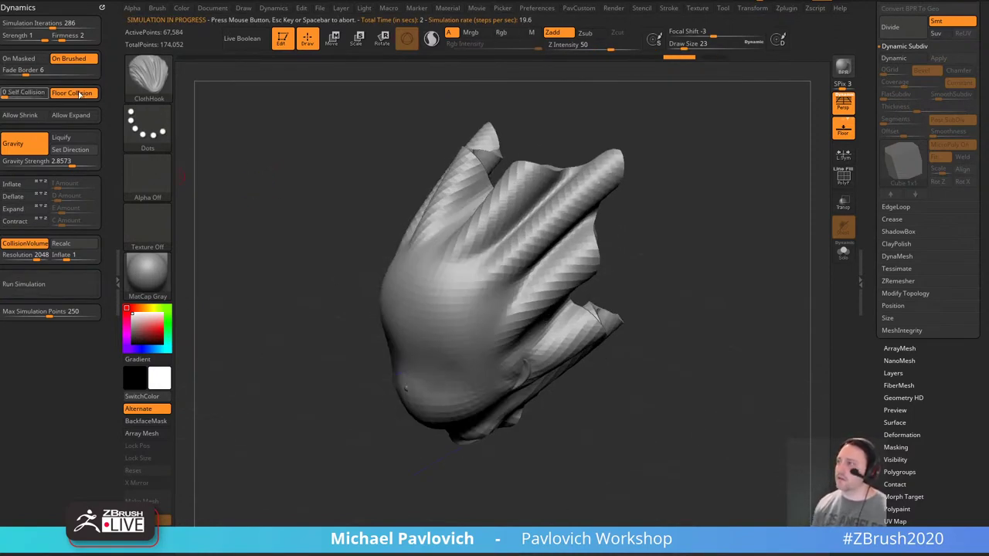
Turn off perspective and set the simulation to 100 iterations, Self Collision 1 and Gravity Strength 10.
click(843, 178)
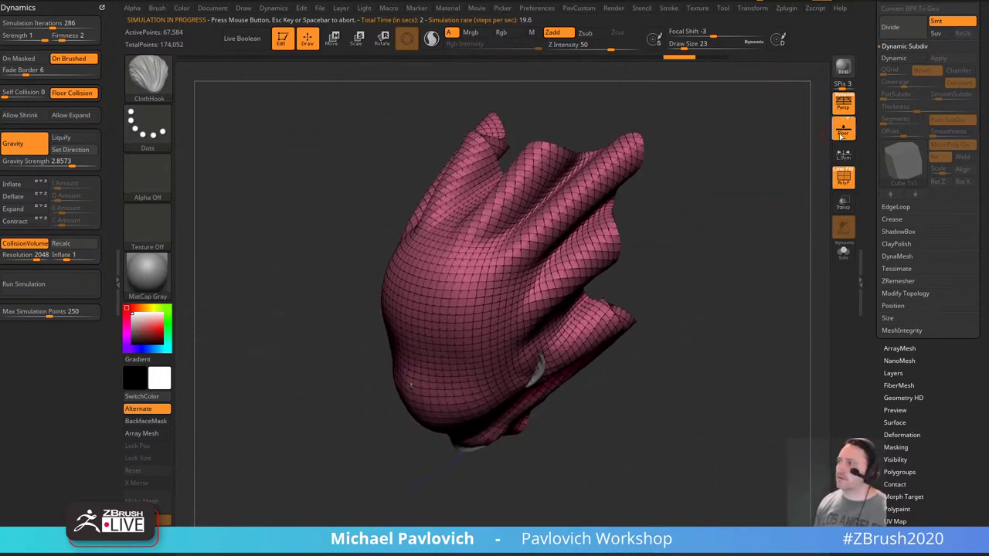
click(844, 106)
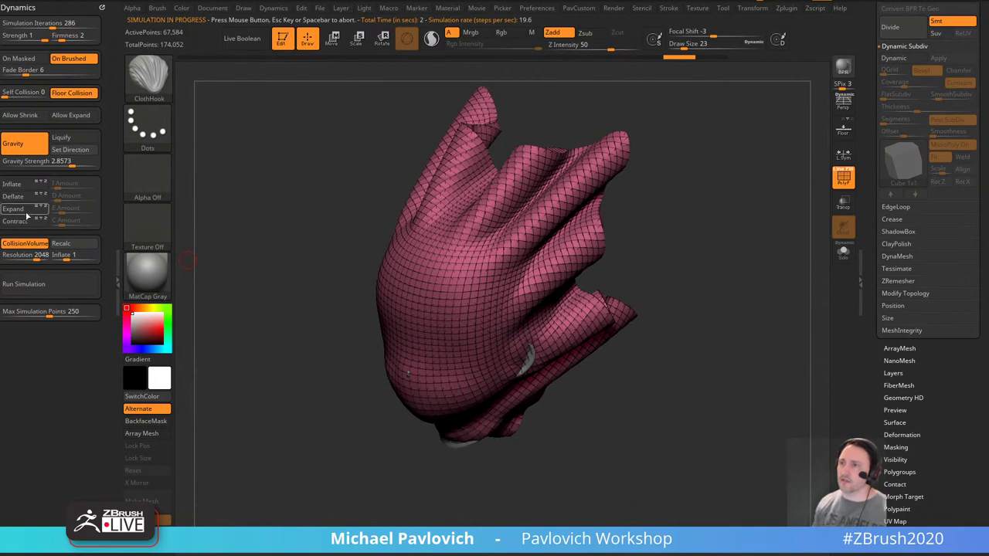
click(13, 95)
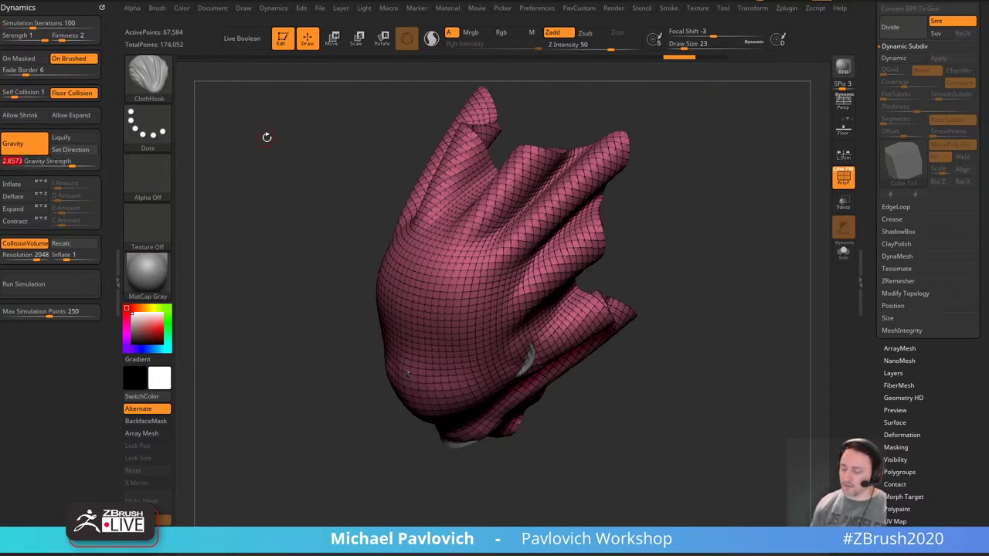
Try the cube simulation with self collision, hide PolyFrame and undo the scattering.
click(48, 285)
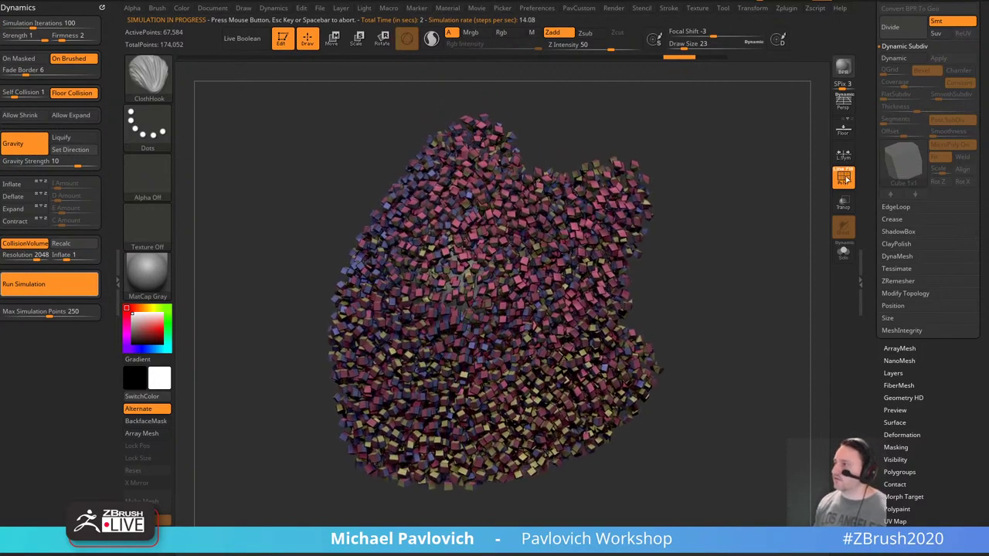
key(shift+f)
key(ctrl+z)
key(ctrl+z)
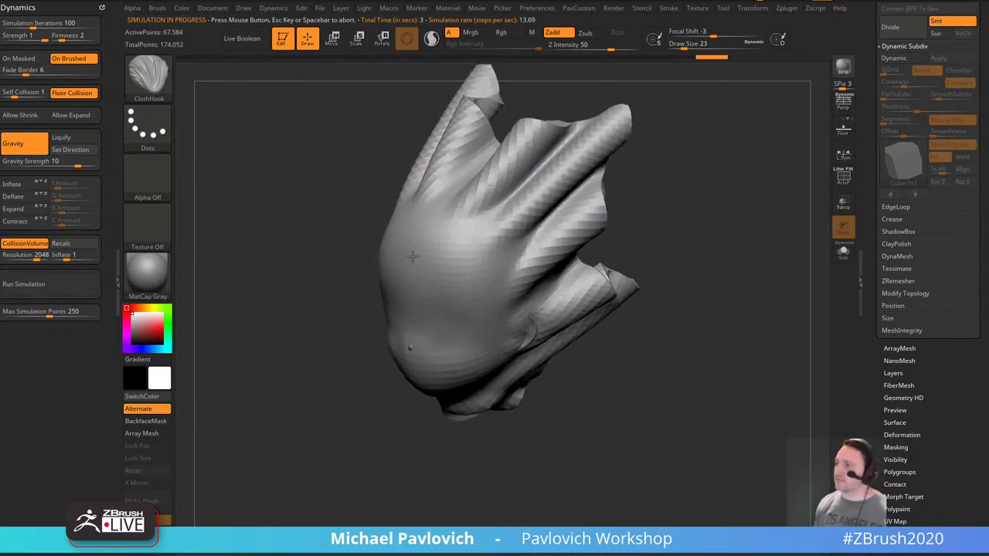
Simulate the loose cubes falling around the head, and undo back to the dynamic chainmail cloth.
click(31, 286)
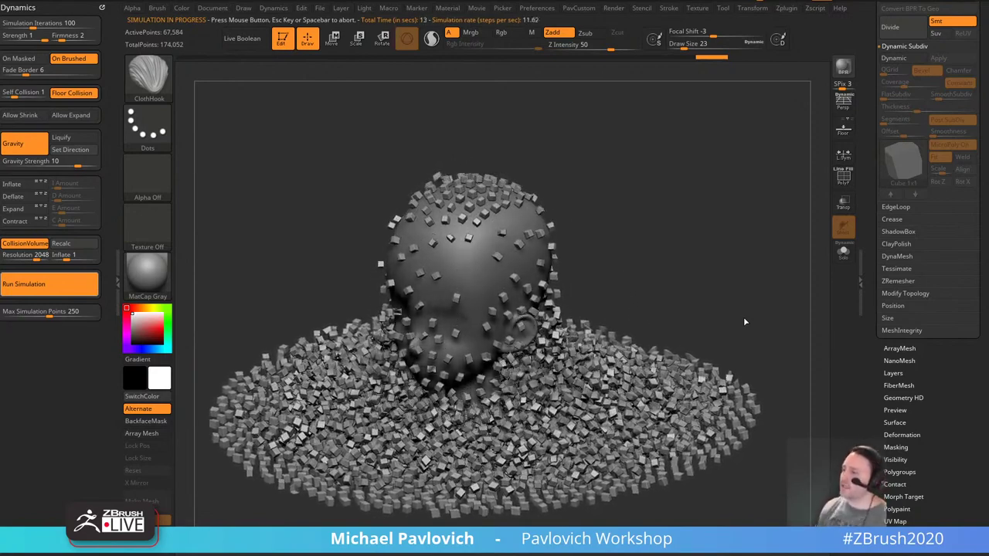
click(657, 216)
key(ctrl+z)
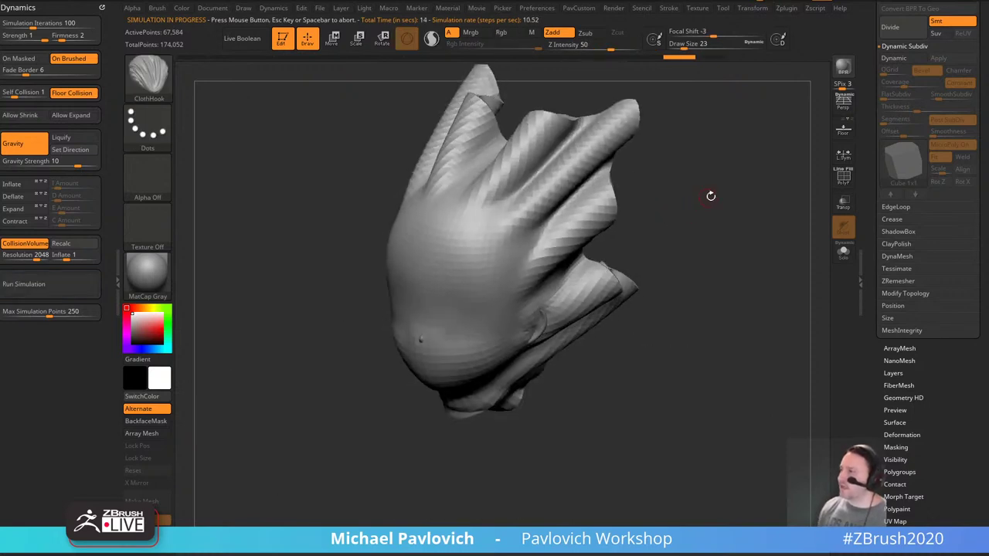
key(d)
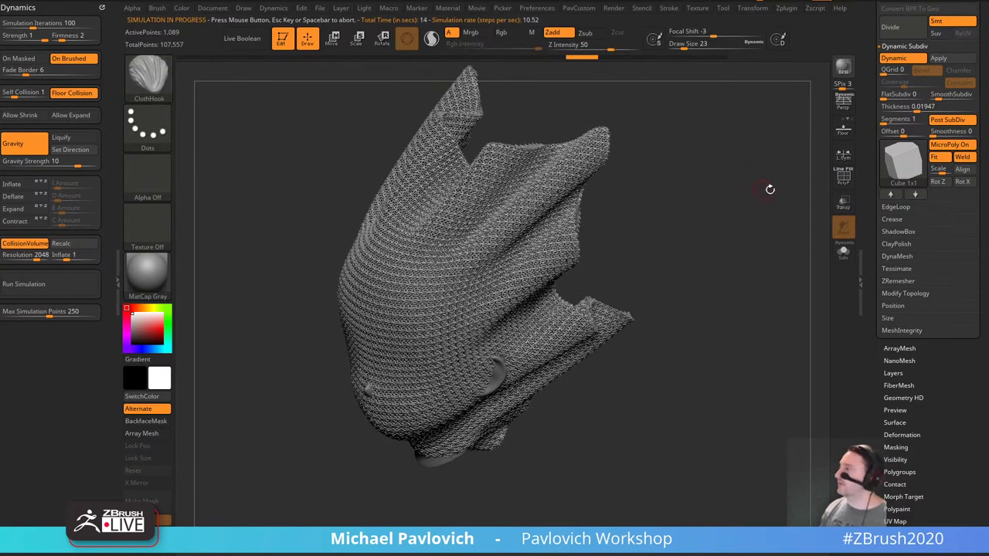
Clear the canvas and draw a PolyMesh3D star in Edit mode.
click(282, 40)
key(ctrl+n)
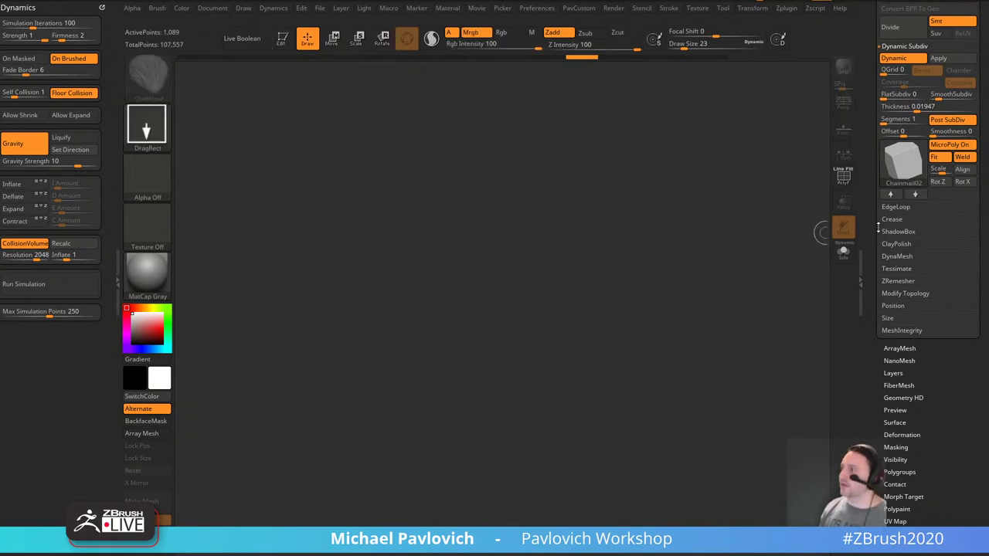
drag(878, 226, 872, 390)
click(953, 152)
drag(446, 321, 545, 236)
key(t)
Select the IMM Ind. Parts brush and replace the star with the Philips Type01 screw head.
key(b)
key(i)
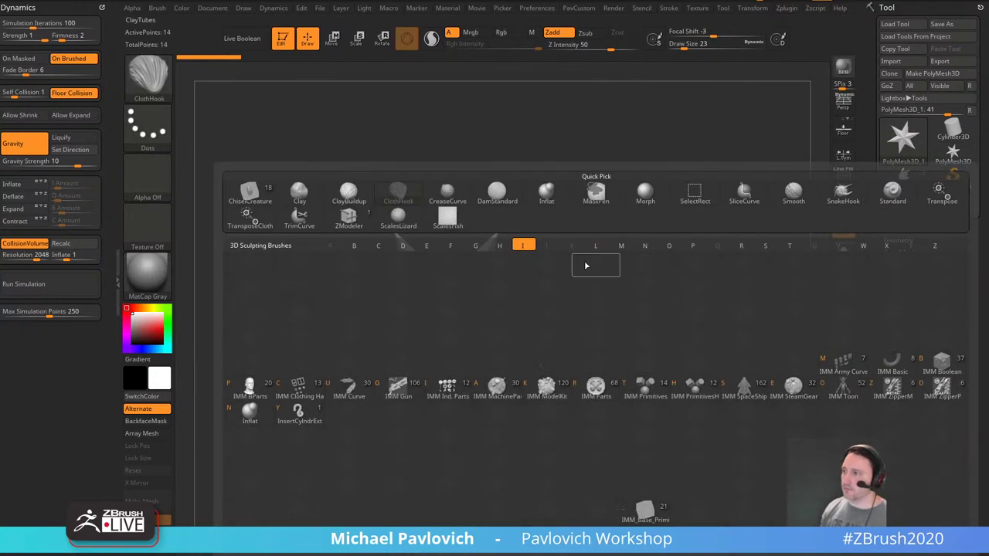
click(443, 371)
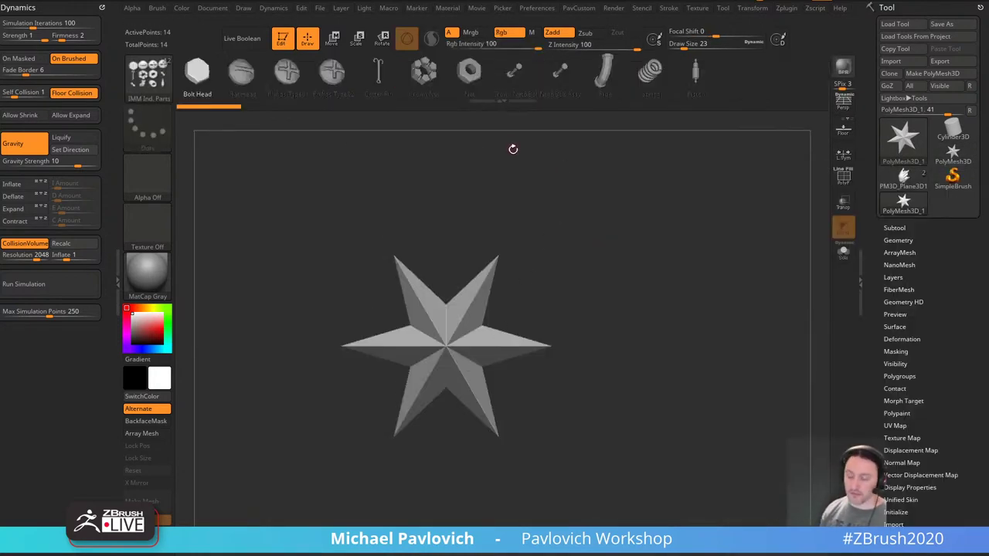
key(w)
click(286, 75)
key(q)
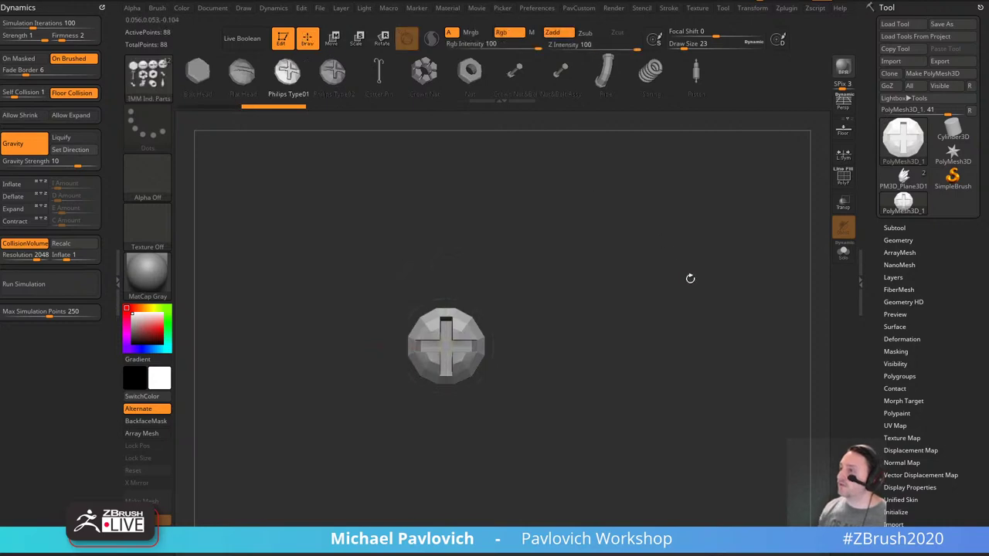
key(2)
click(672, 189)
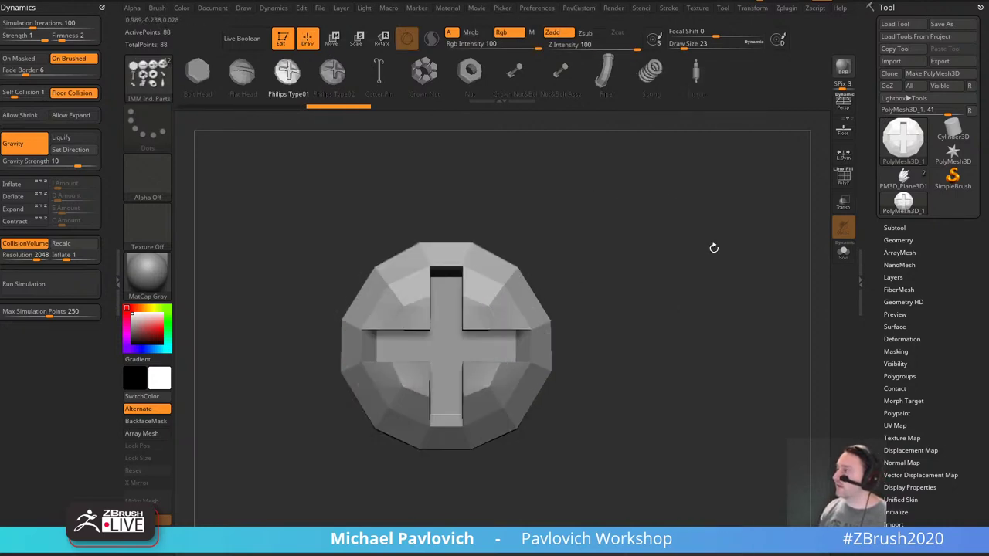
Return to the PM3D_Plane3D1 cloth and use the PolyMesh3D_1 screw head as its MicroPoly.
click(907, 186)
drag(740, 322, 719, 286)
key(f)
drag(748, 353, 751, 367)
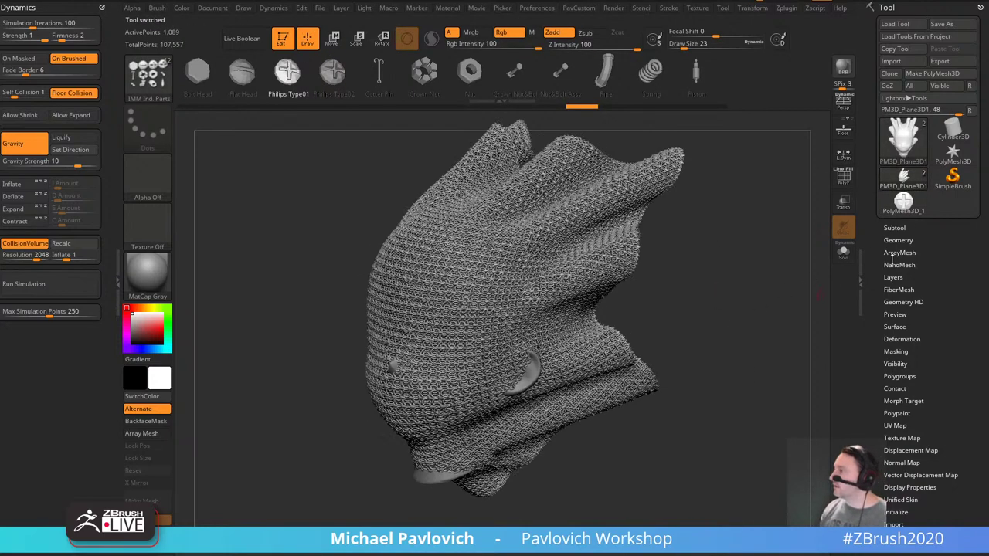
click(896, 241)
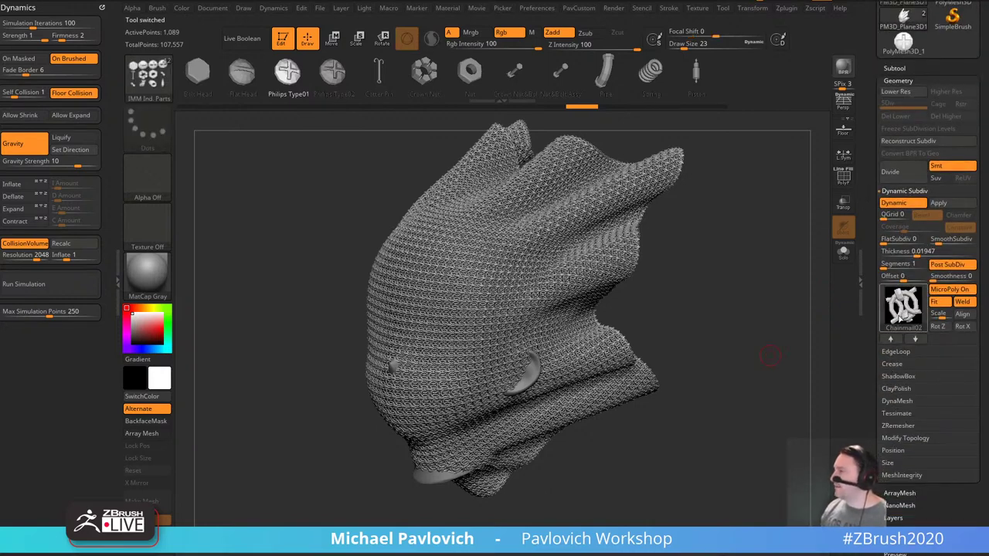
click(900, 312)
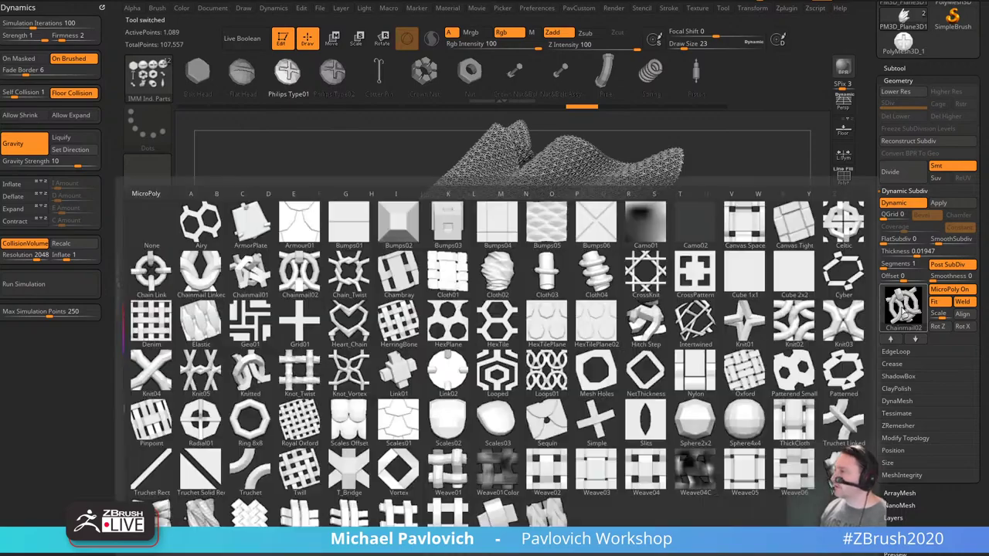
shift+click(900, 312)
click(497, 377)
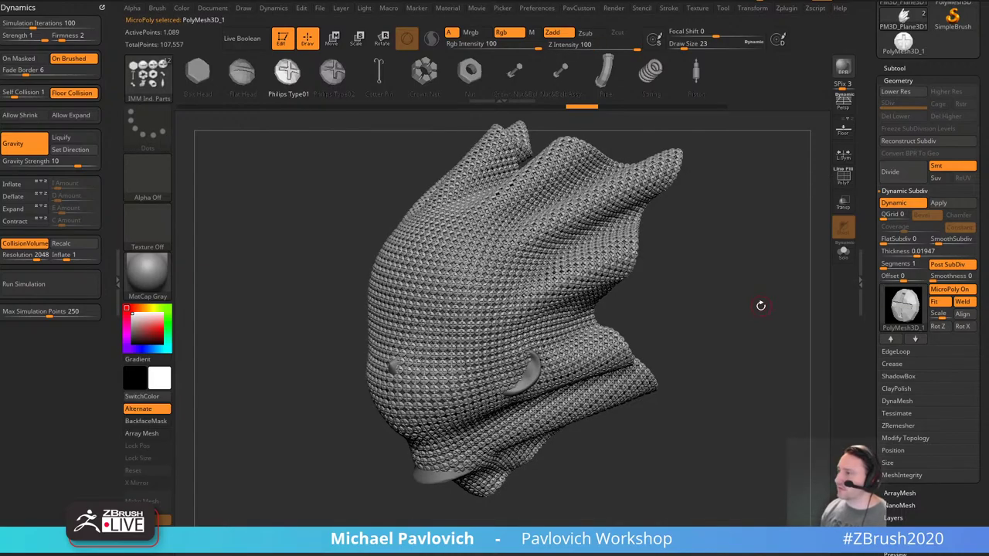
mouse_move(749, 314)
mouse_down()
mouse_move(780, 293)
mouse_move(759, 260)
mouse_move(786, 234)
mouse_move(745, 256)
mouse_move(751, 278)
mouse_move(766, 278)
mouse_up()
Pull large folds into the screw-head cloth with the ClothHook brush at Draw Size 318, and reduce the Draw Size to 17.
key(s)
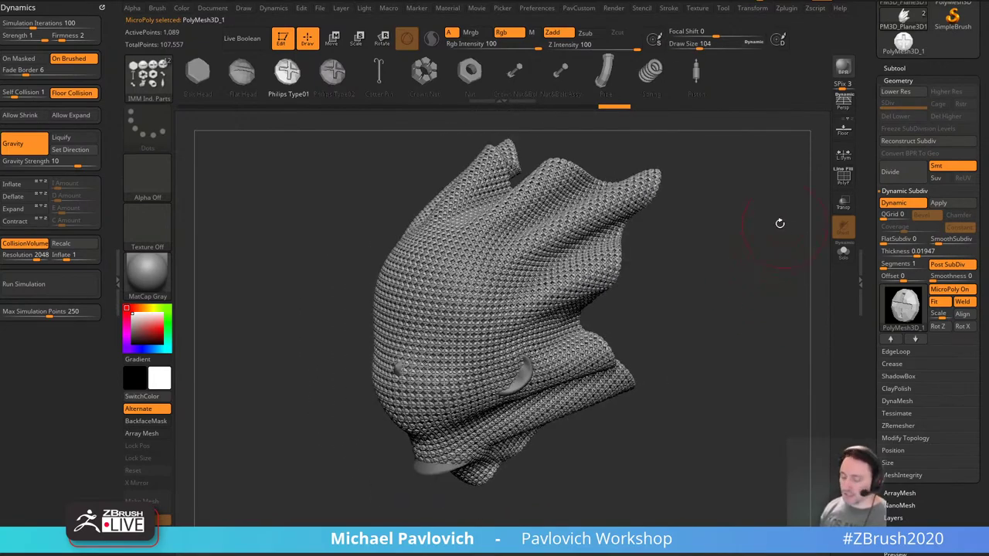
key(b)
key(c)
key(h)
key(s)
mouse_move(573, 243)
mouse_down()
mouse_move(593, 252)
mouse_move(657, 236)
mouse_move(456, 259)
mouse_move(526, 271)
mouse_move(409, 266)
mouse_up()
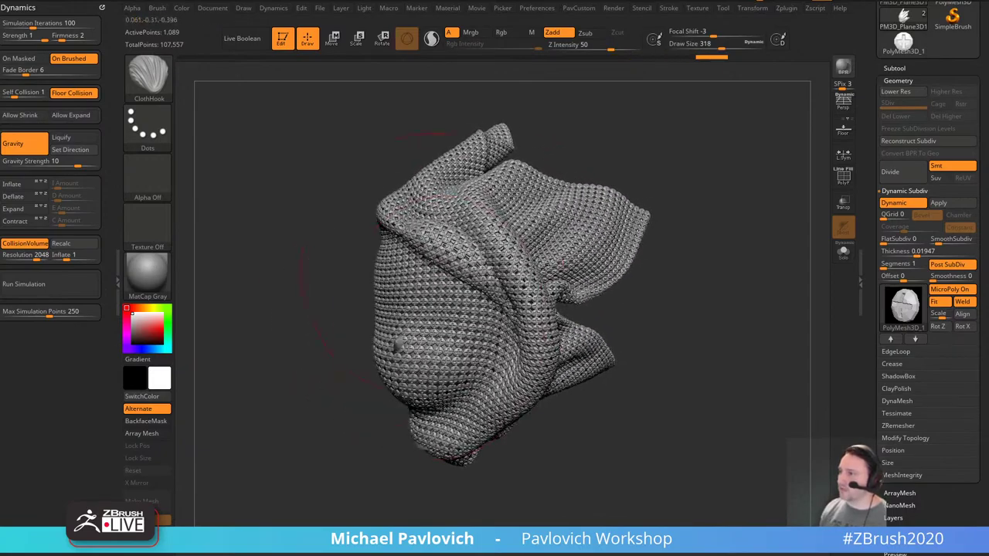
key(s)
mouse_move(674, 304)
mouse_down()
mouse_move(658, 304)
mouse_move(691, 313)
mouse_up()
key(s)
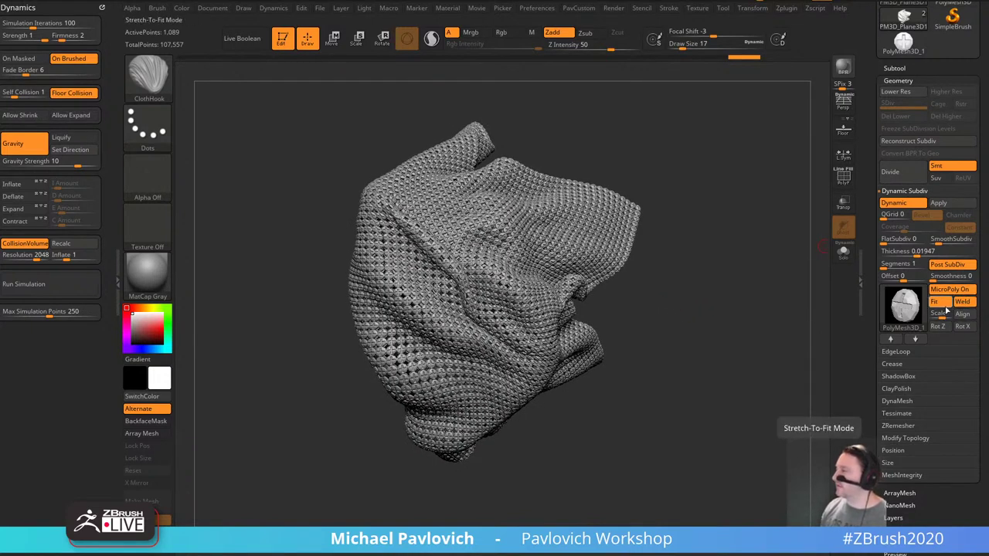
Turn off Weld for the MicroPoly and separate the cloth's polygons with Unweld All.
drag(868, 287, 868, 313)
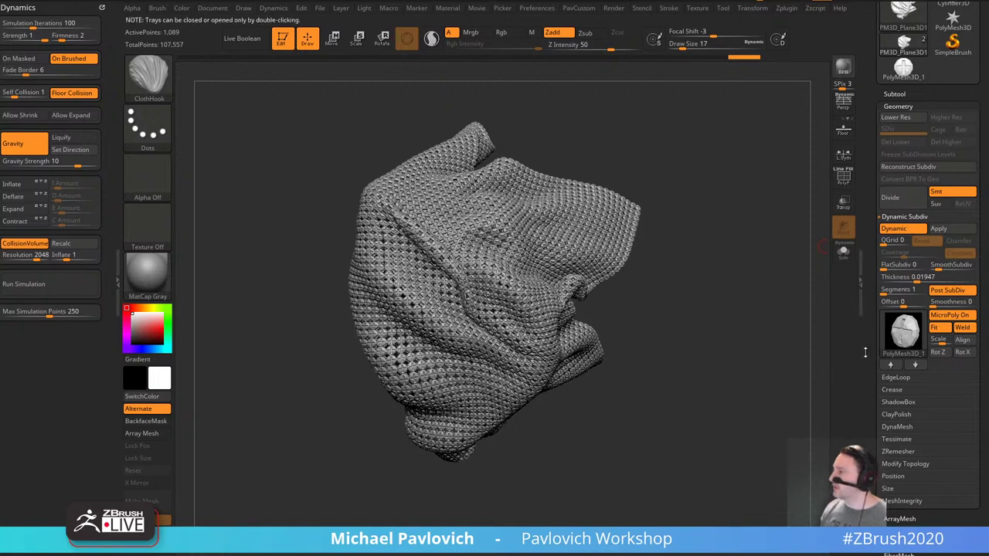
drag(866, 353, 917, 268)
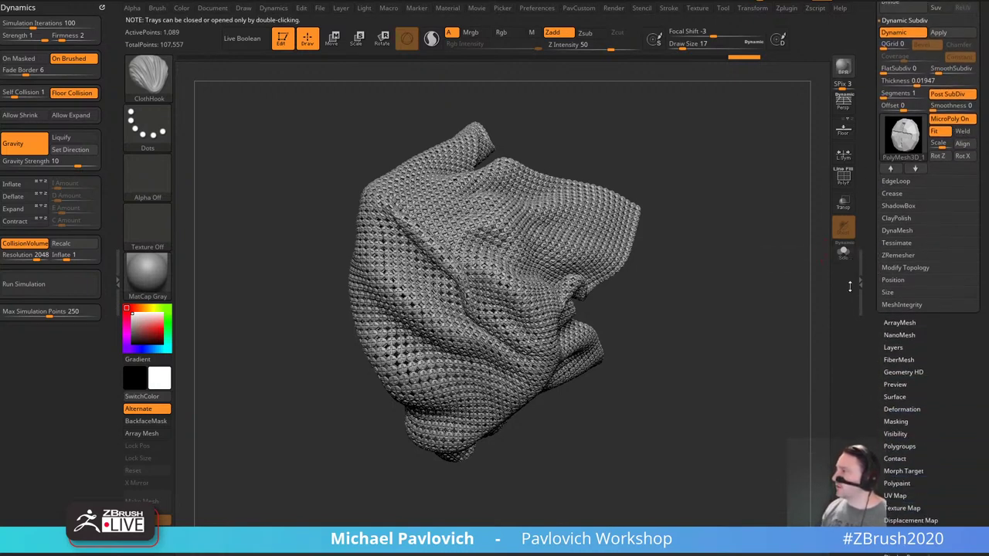
key(shift)
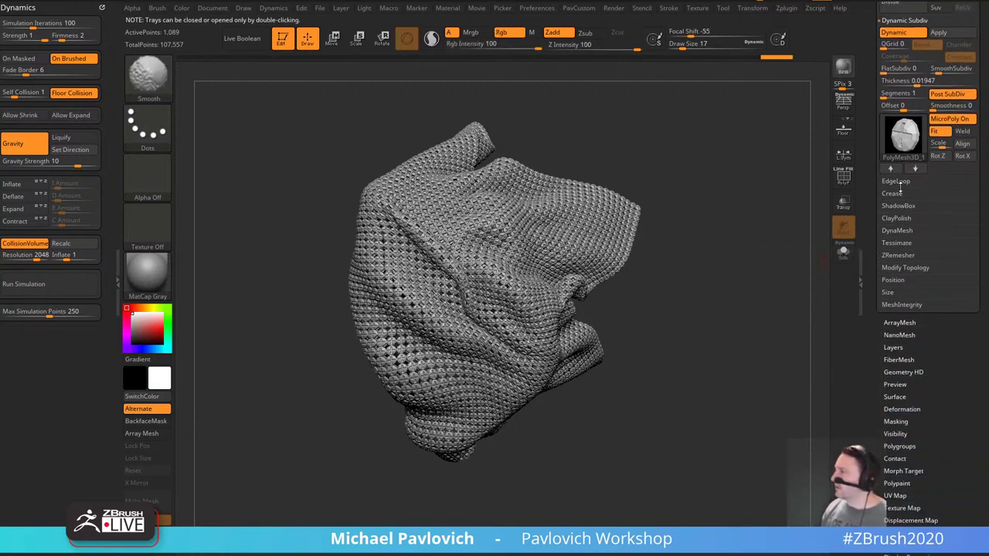
click(905, 267)
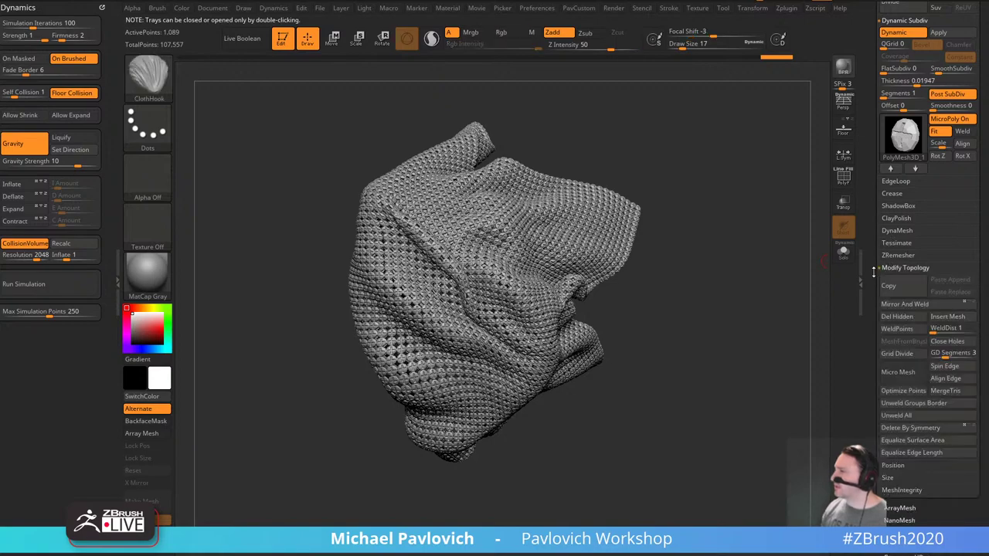
click(912, 379)
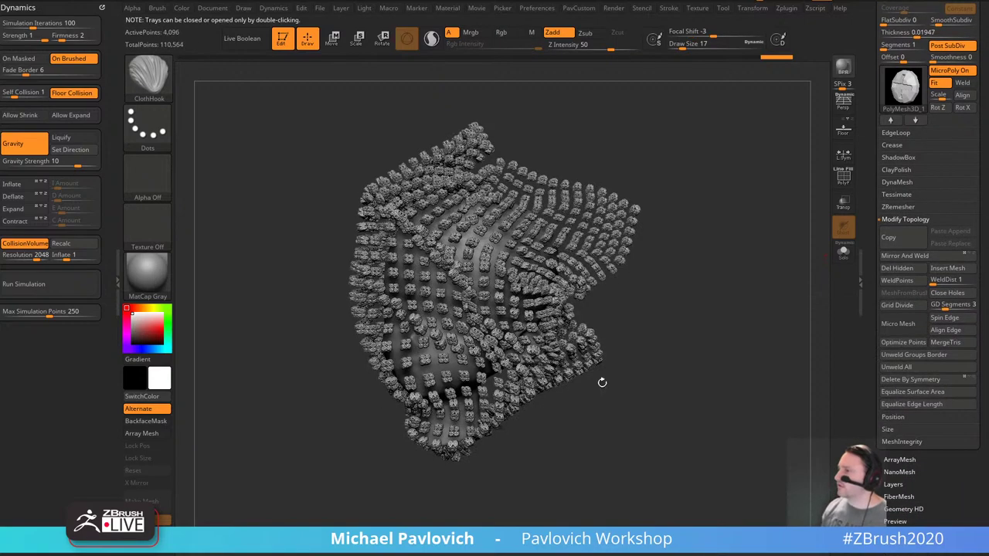
mouse_move(735, 325)
mouse_down()
mouse_move(775, 403)
mouse_move(747, 329)
mouse_up()
scroll(900, 219, up, 5)
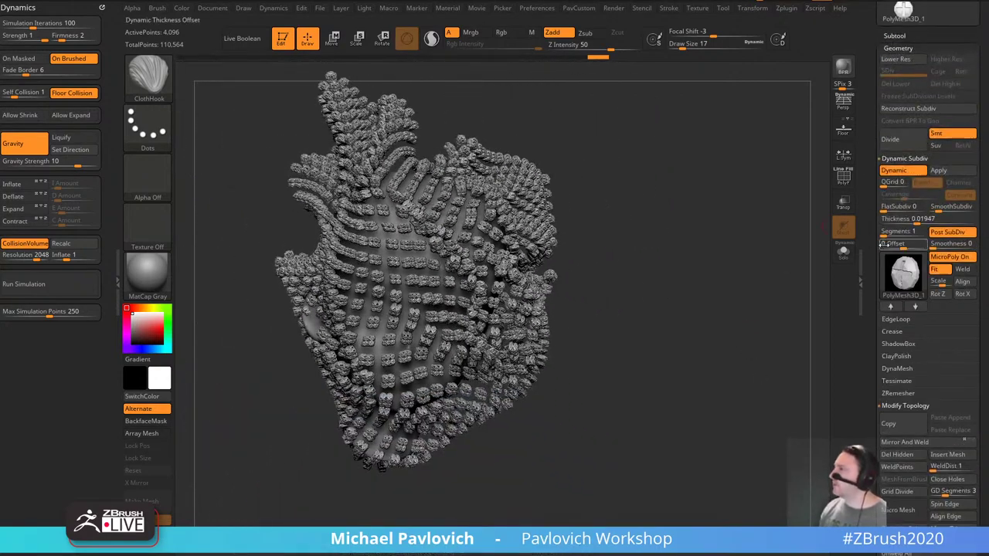
Undo the cloth's Unweld All and return its dynamic Thickness to 0.
key(ctrl+z)
drag(911, 219, 773, 209)
drag(761, 282, 732, 295)
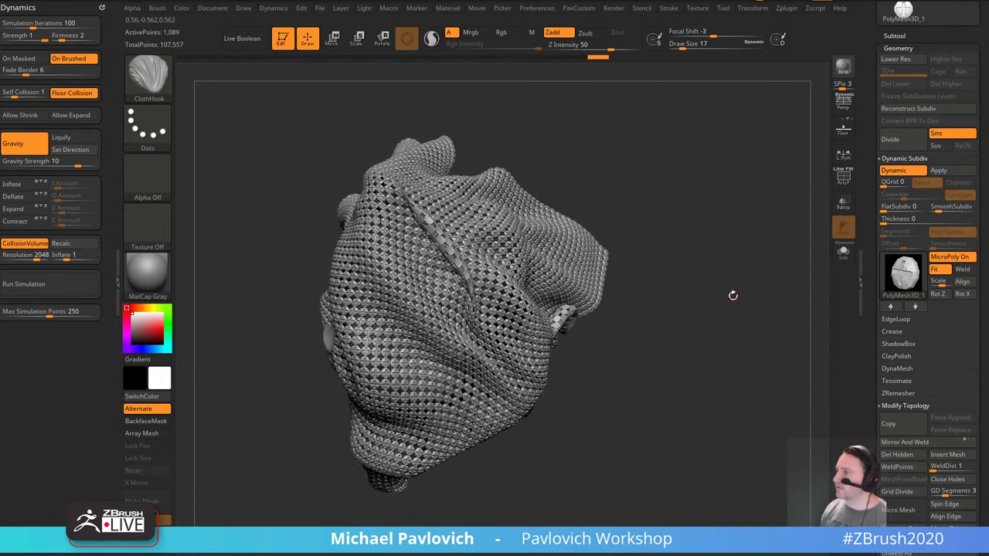
scroll(904, 247, down, 5)
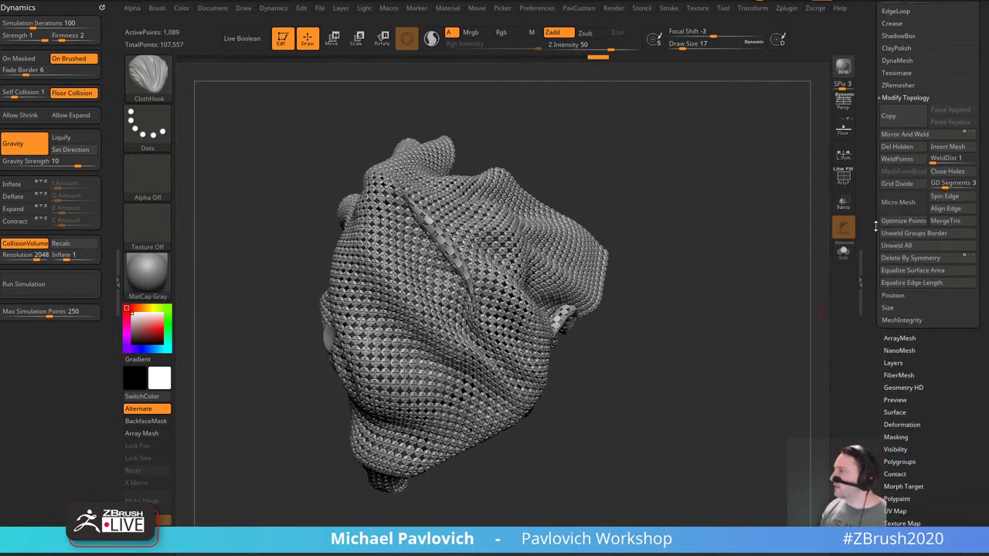
scroll(901, 248, up, 3)
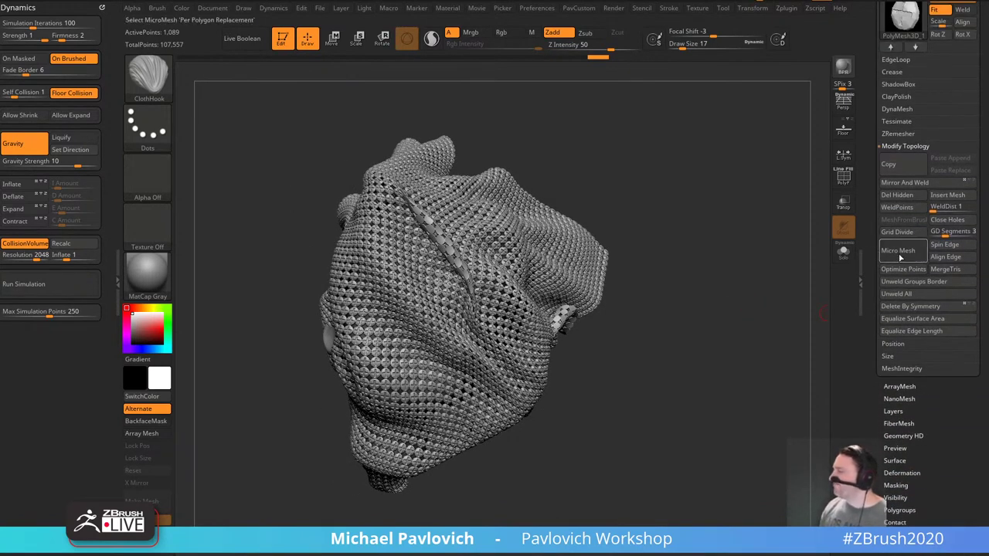
scroll(912, 240, up, 5)
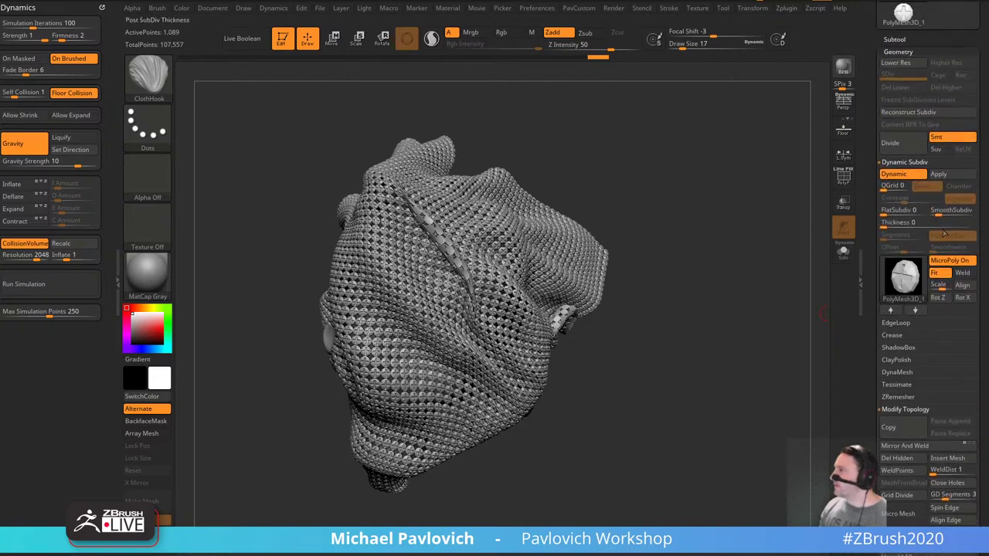
Set the cloth's SmoothSubdiv to 0 and divide the mesh once to SDiv 2.
click(931, 213)
drag(803, 240, 745, 269)
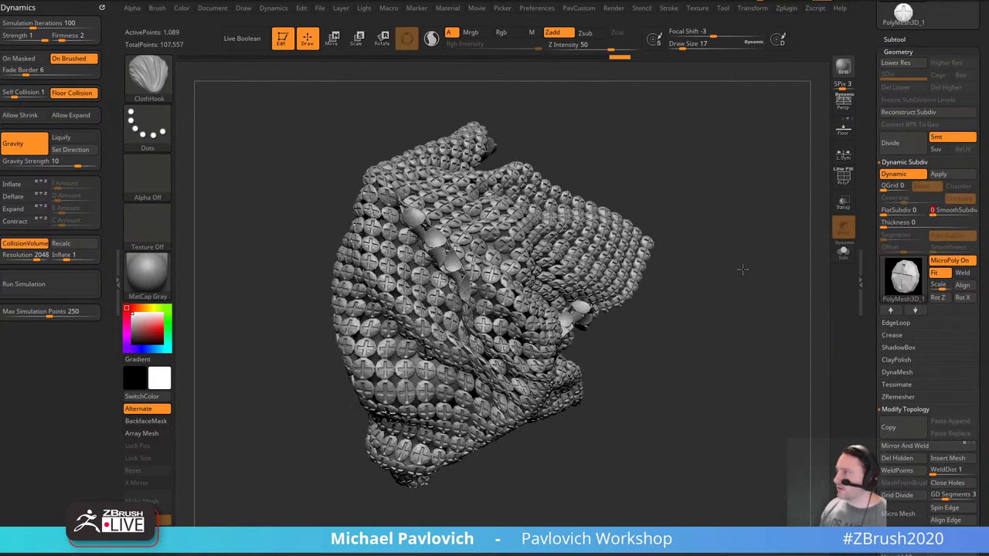
key(ctrl+d)
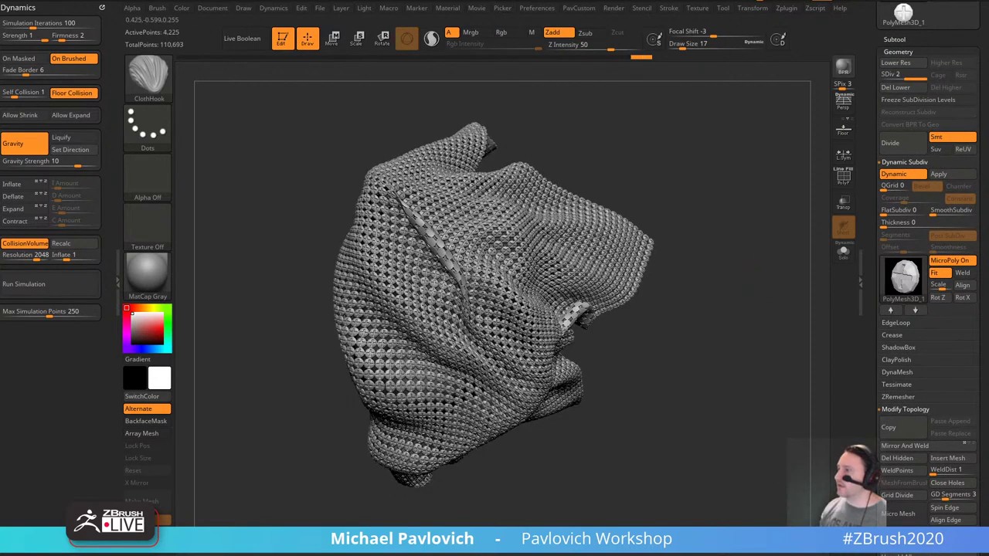
drag(772, 247, 716, 246)
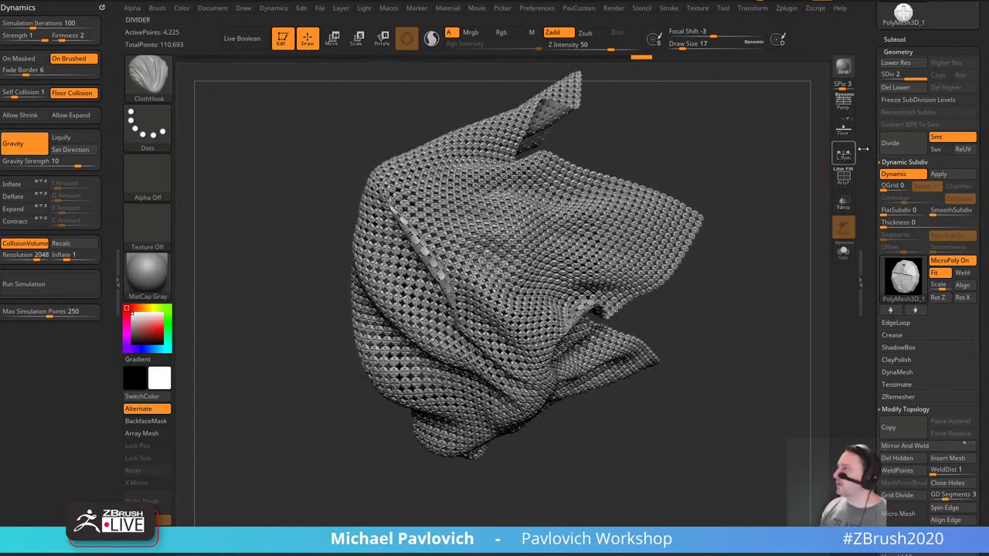
Separate the divided cloth's polygons with Unweld All and set the Draw Size to 41.
scroll(897, 203, down, 5)
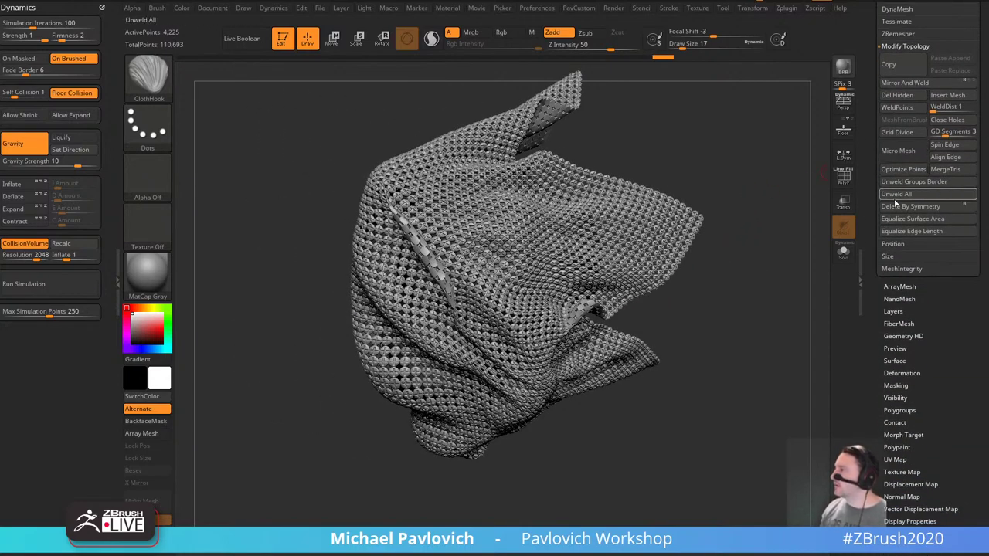
click(895, 196)
key(s)
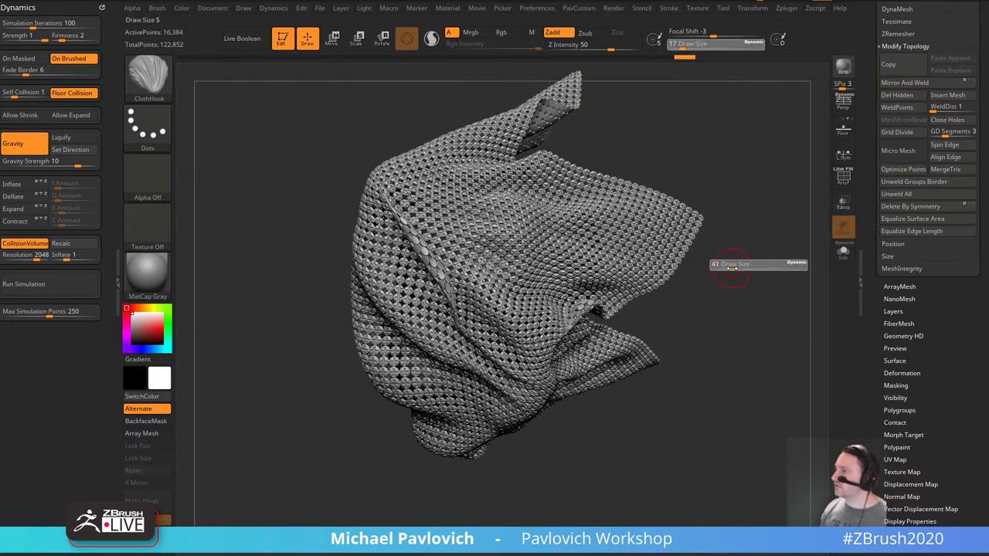
drag(731, 273, 709, 293)
Run the dynamics simulation on the loose screw heads over the head, and undo the result.
scroll(913, 245, up, 5)
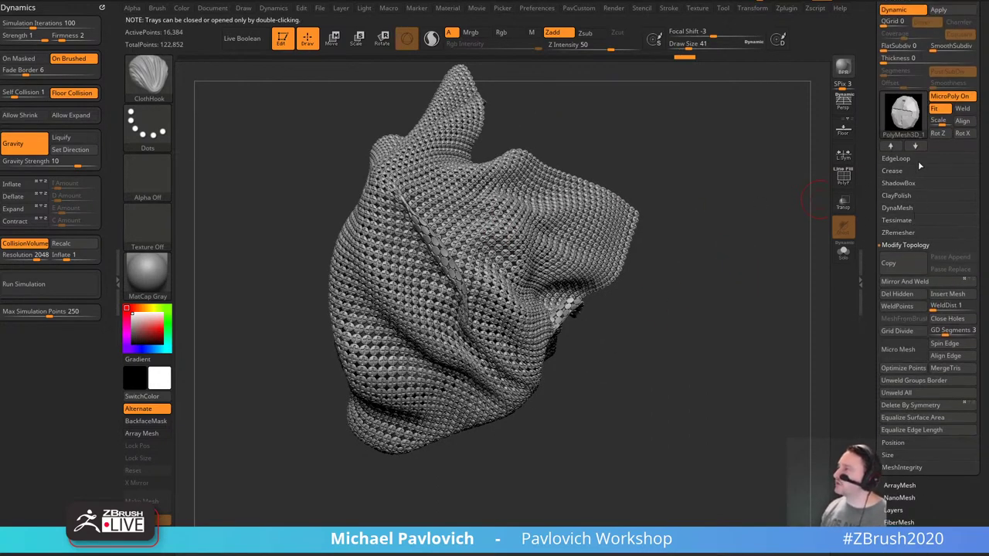
scroll(920, 165, up, 4)
mouse_move(749, 303)
mouse_down()
mouse_move(773, 307)
mouse_move(760, 315)
mouse_up()
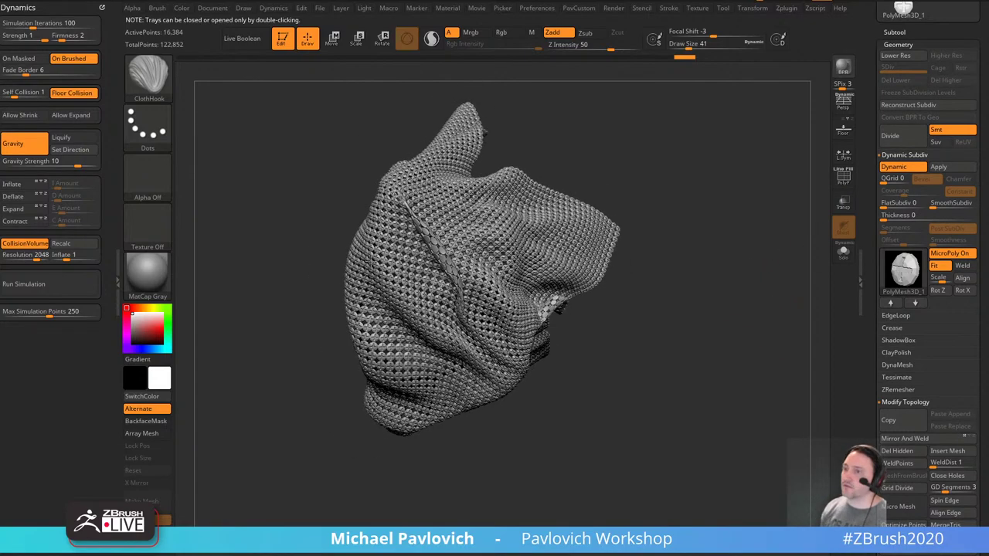
click(33, 287)
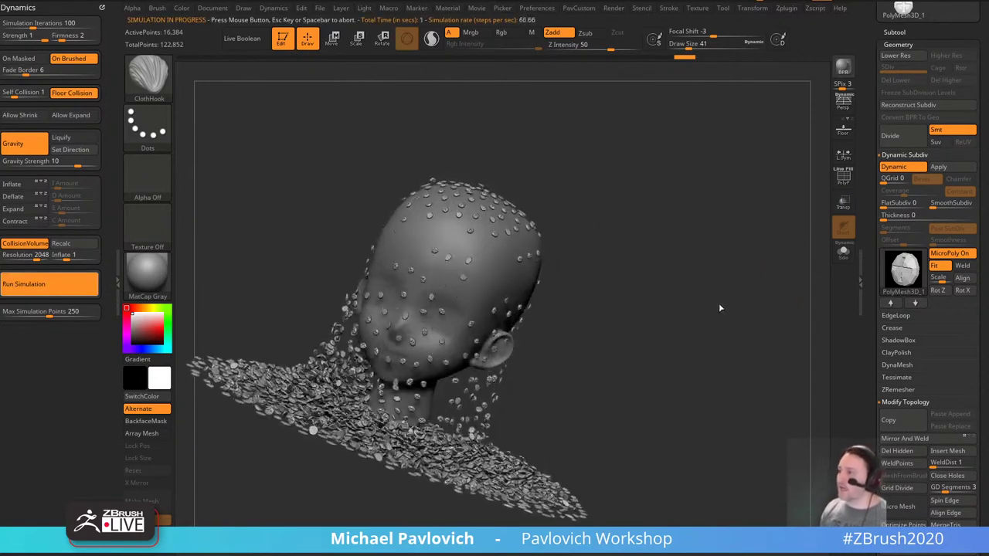
drag(720, 315, 775, 327)
key(ctrl+z)
Rerun the simulation with the MicroPoly switched to Scales03, and undo the fall of the pieces.
click(60, 290)
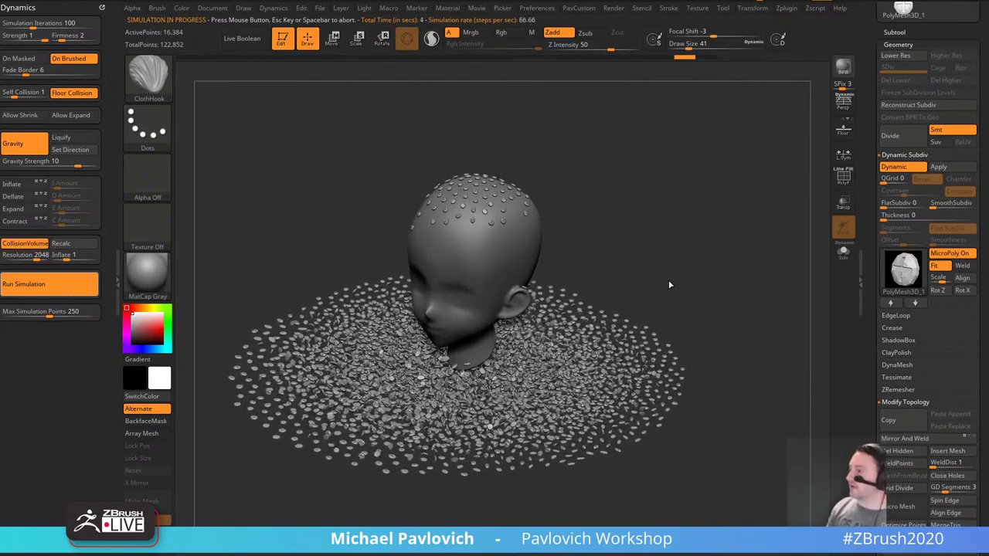
click(906, 280)
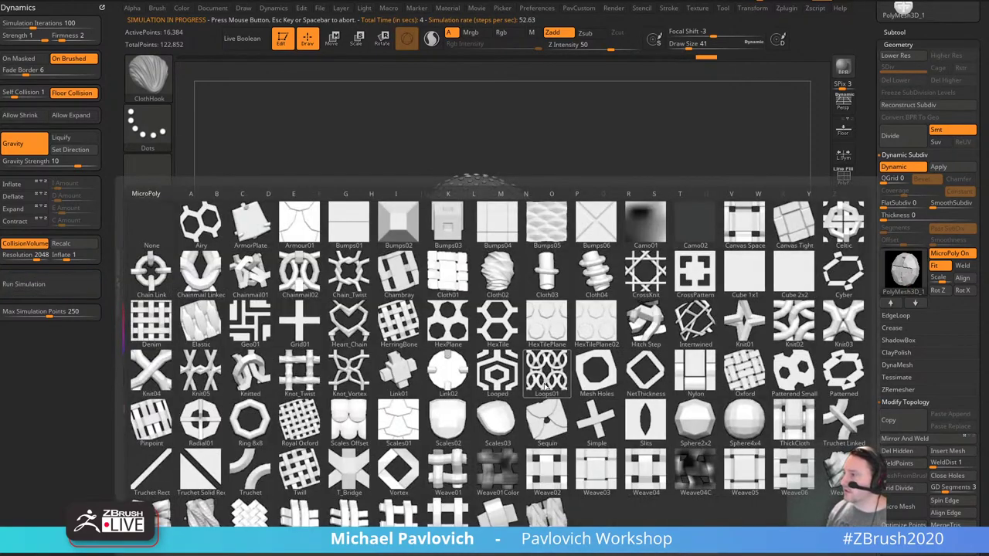
click(506, 418)
mouse_move(737, 323)
mouse_down()
mouse_move(758, 350)
mouse_move(653, 369)
mouse_move(755, 317)
mouse_up()
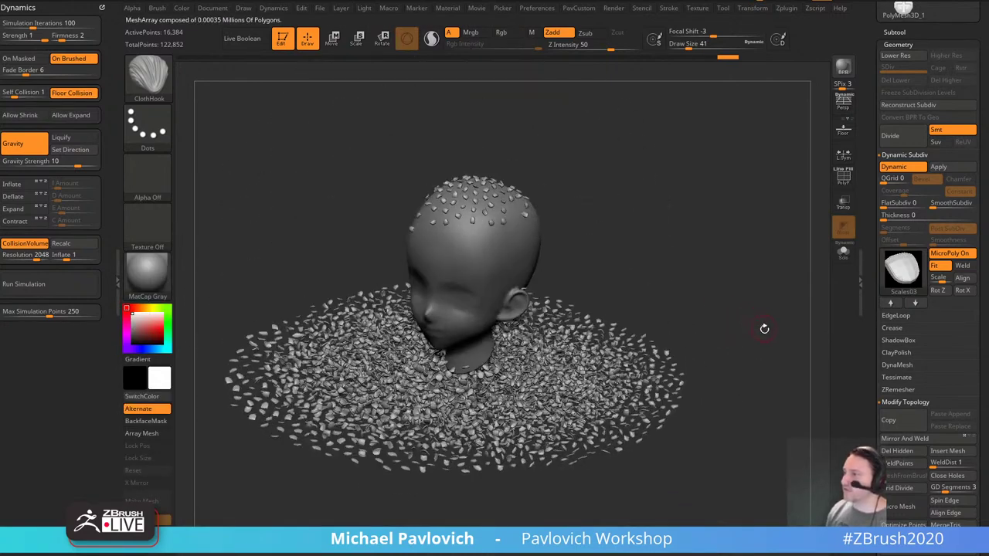
key(ctrl+z)
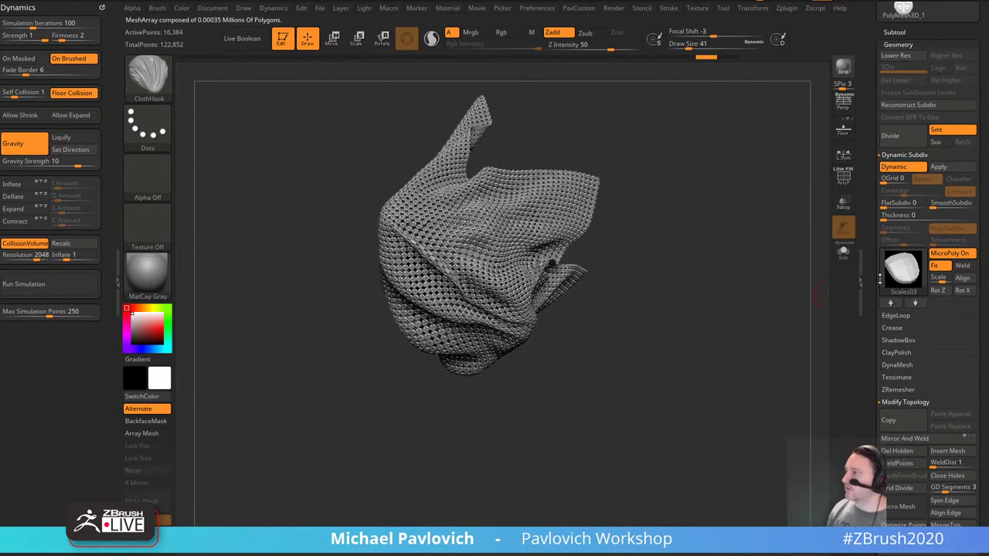
Reapply the Scales03 MicroPoly to the cloth, simulate the loose scales falling over the head, and set Draw Size to 46.
click(890, 283)
click(565, 416)
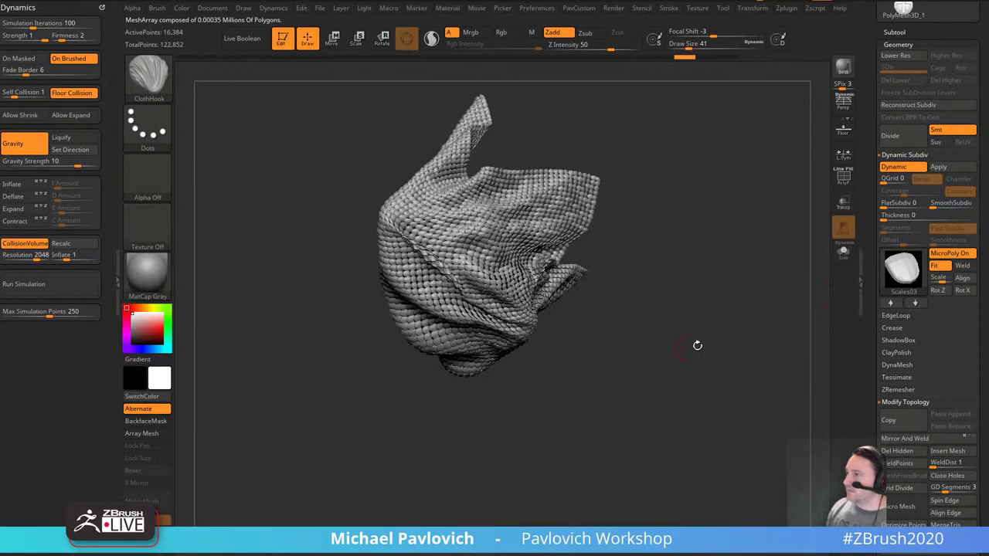
click(24, 283)
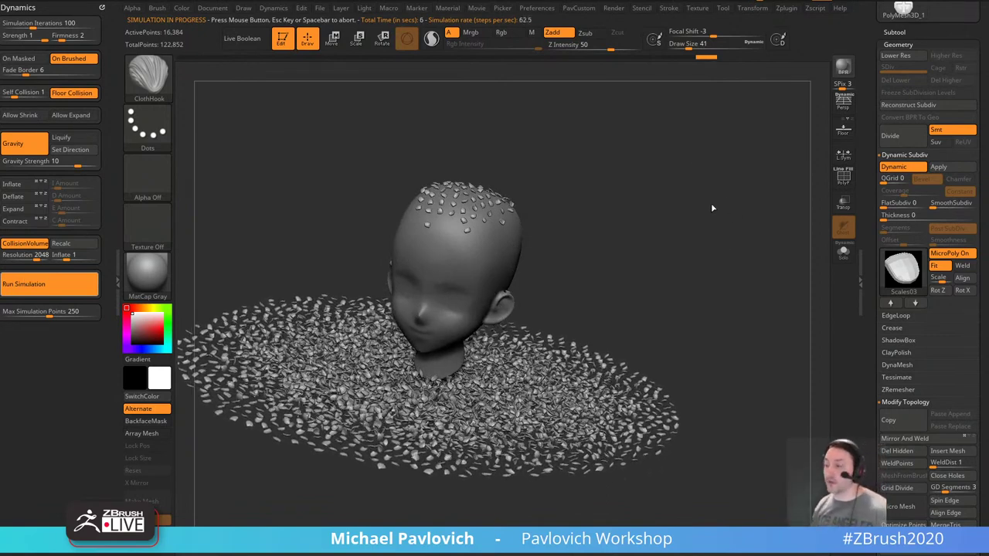
click(729, 225)
mouse_move(729, 225)
mouse_down()
mouse_move(711, 229)
mouse_move(667, 174)
mouse_move(732, 137)
mouse_move(746, 235)
mouse_move(755, 219)
mouse_move(747, 215)
mouse_up()
key(s)
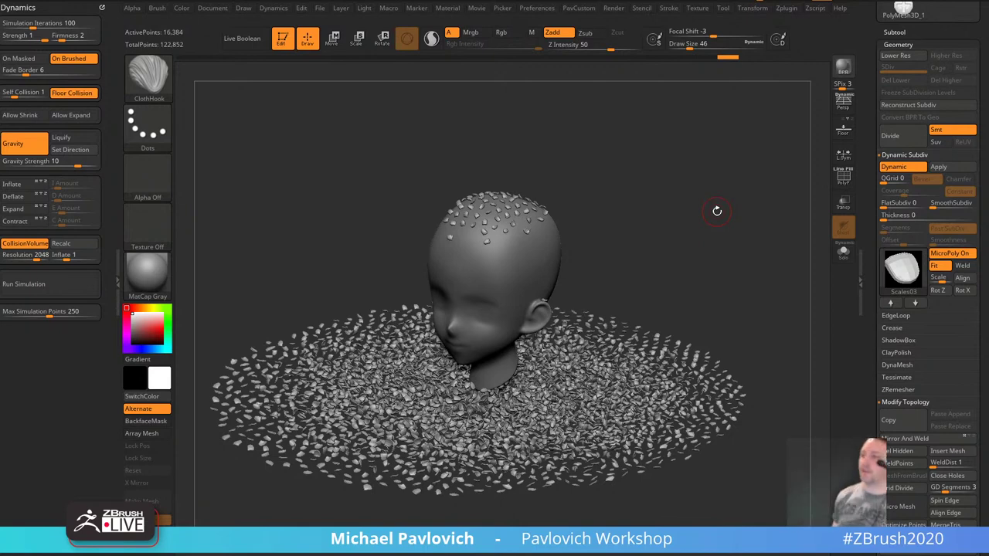
Clear the canvas and draw a new Sphere3D in Edit mode.
click(281, 46)
key(ctrl+n)
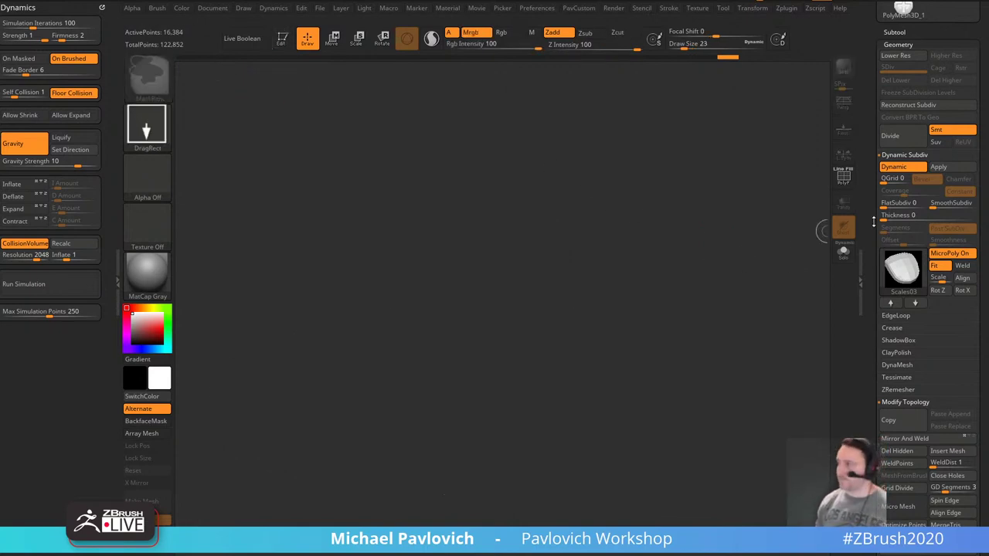
drag(876, 218, 878, 414)
click(914, 145)
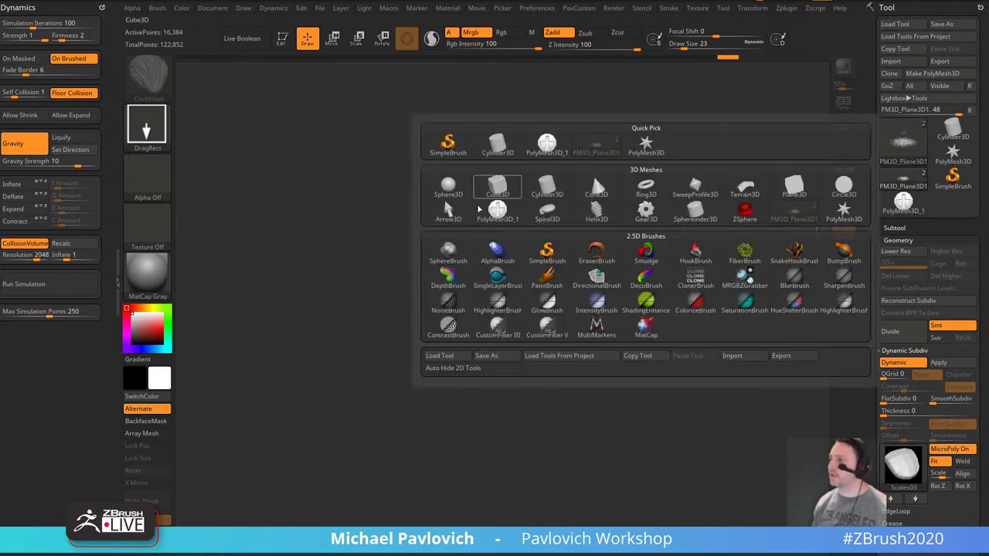
click(454, 193)
drag(453, 327, 525, 340)
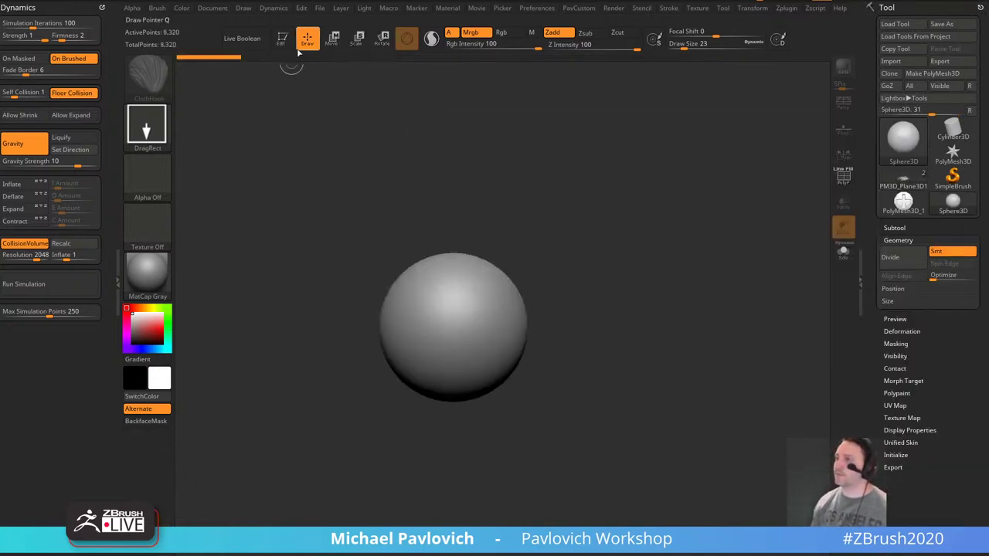
key(t)
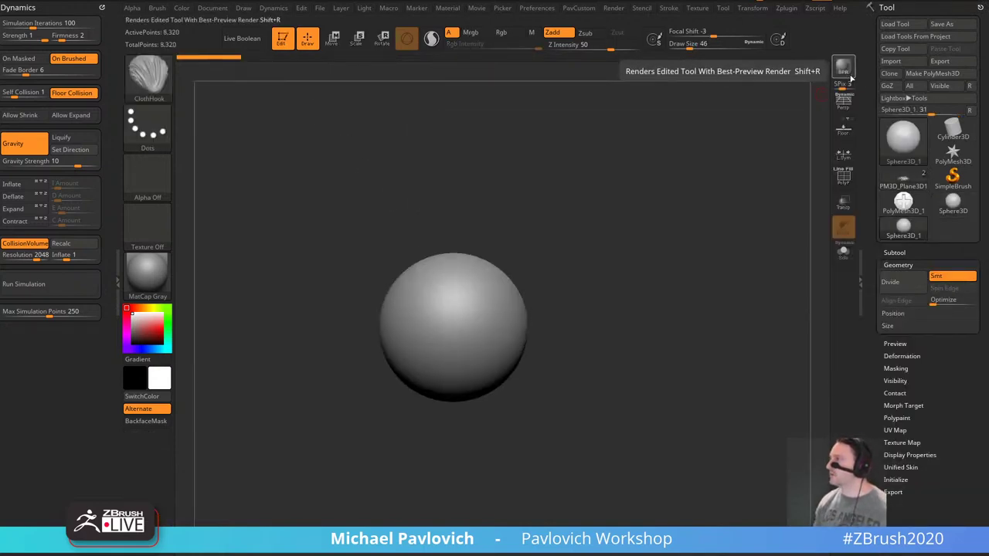
Convert the sphere to a PolyMesh3D and DynaMesh it at resolution 128.
click(928, 74)
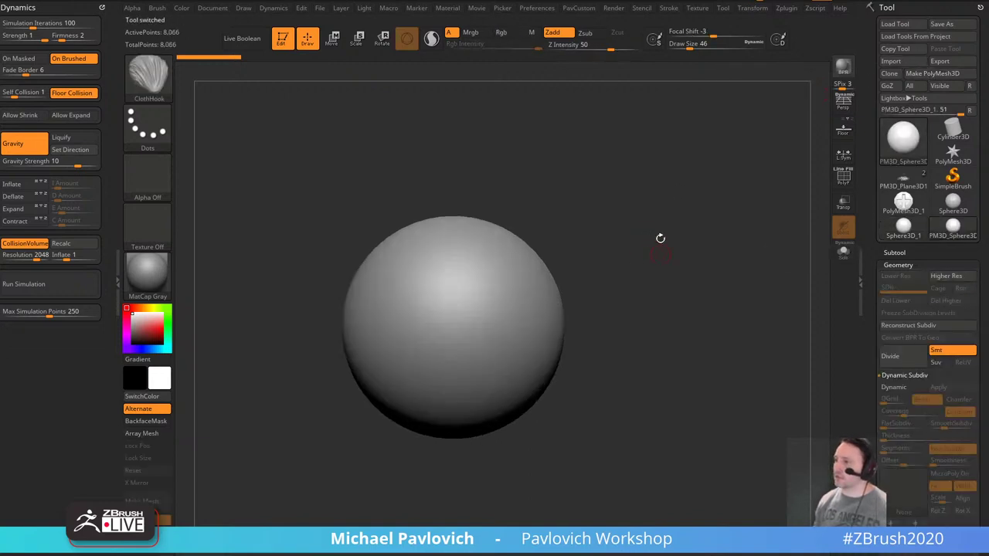
key(3)
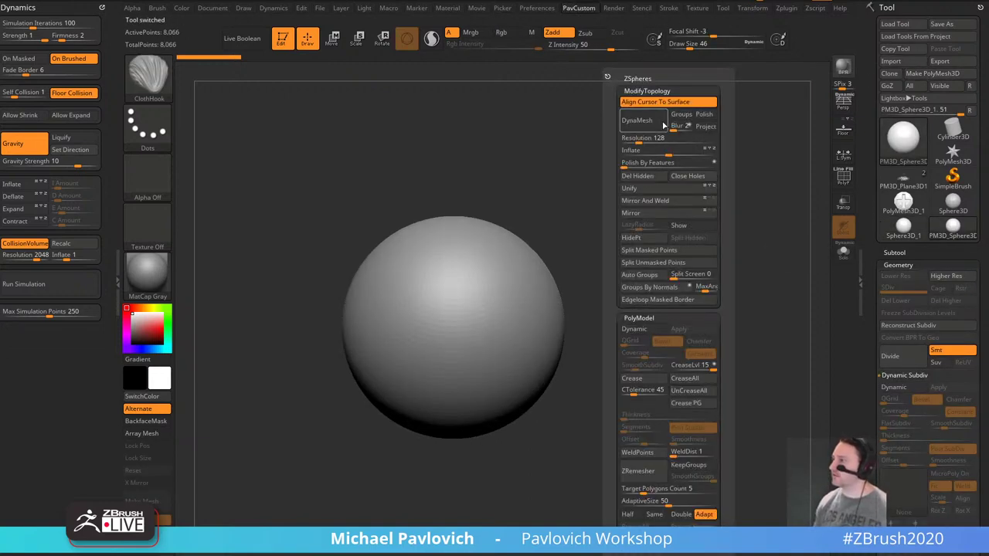
click(662, 121)
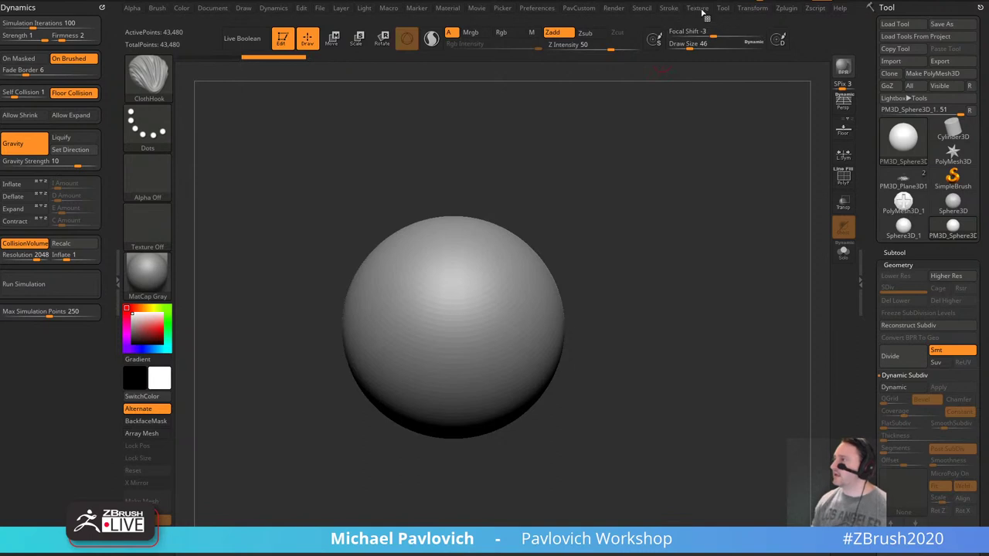
Set up radial symmetry for the sphere and turn on Sculptris Pro mode.
click(750, 9)
click(796, 301)
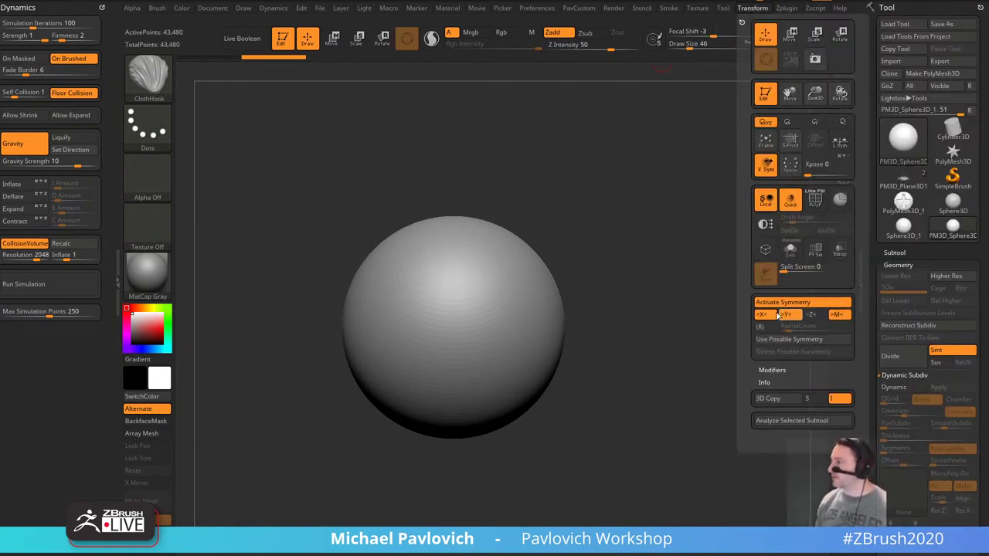
drag(779, 333, 790, 330)
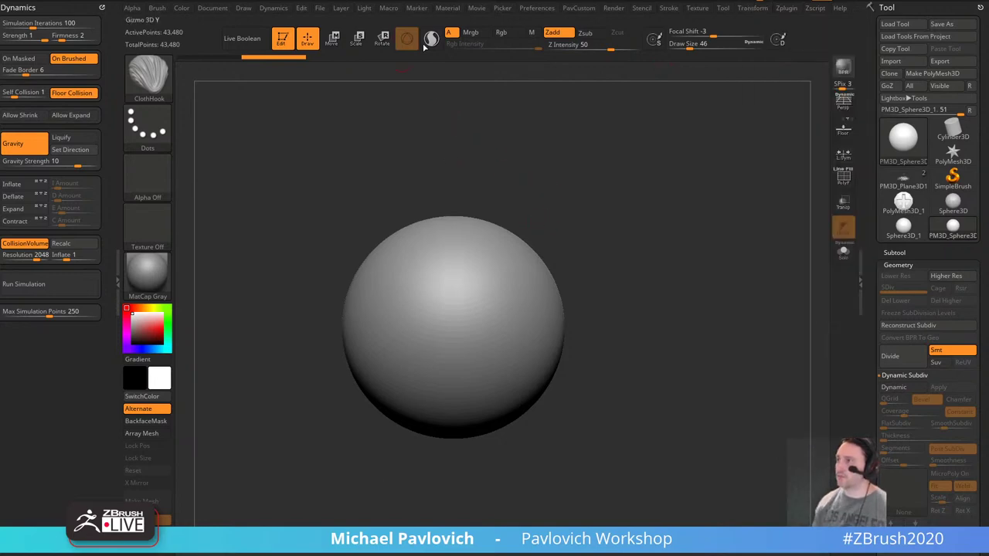
click(427, 43)
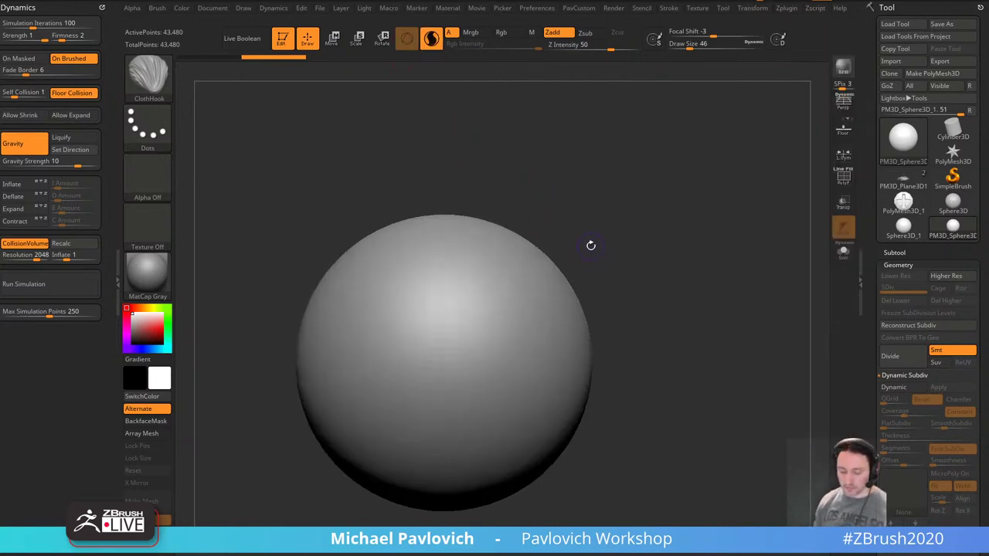
Try pulling radial spikes out of the sphere with the SnakeHook brush, and undo the stroke.
key(b)
key(s)
key(h)
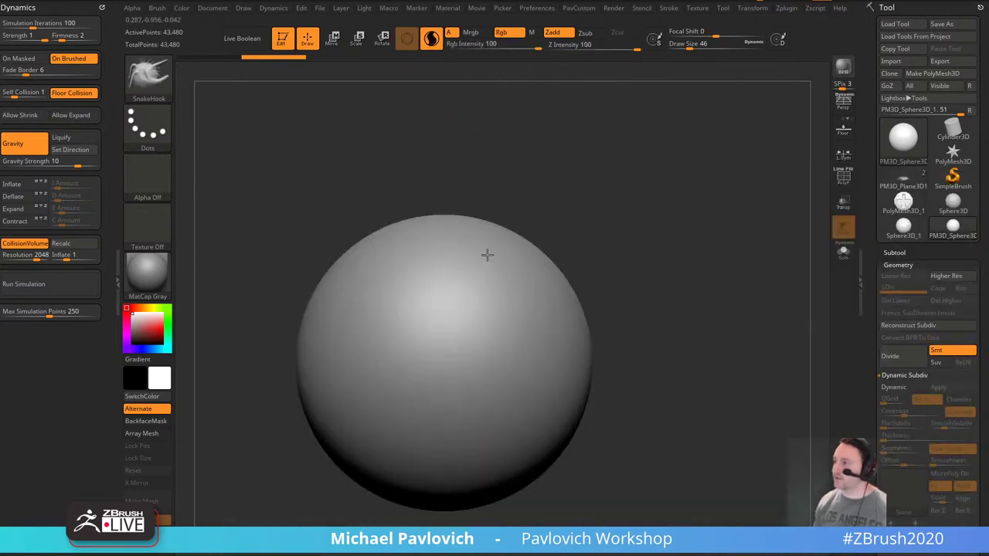
mouse_move(488, 254)
mouse_down()
mouse_move(498, 233)
mouse_move(581, 195)
mouse_move(571, 194)
mouse_move(582, 200)
mouse_up()
key(ctrl+z)
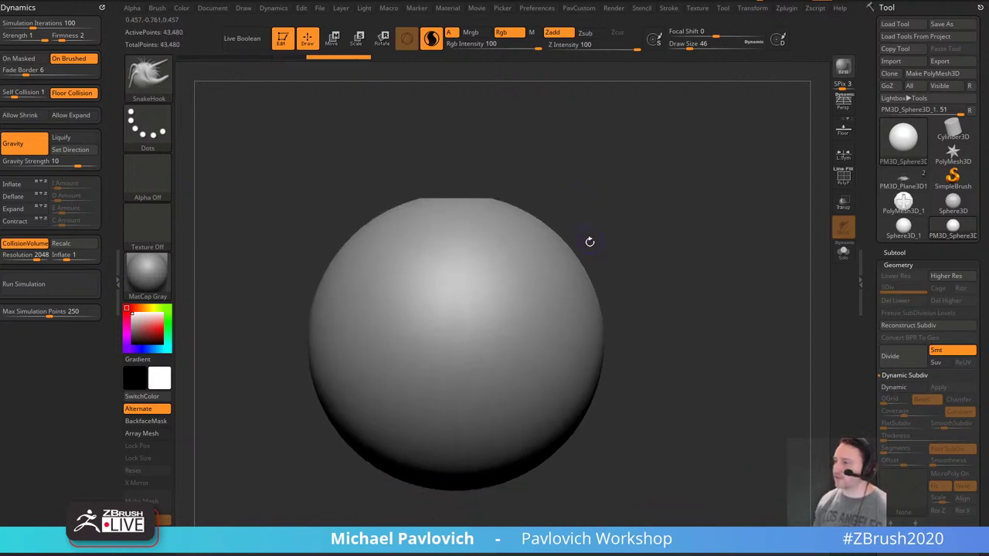
Select the SnakeSphere brush and pull a ring of tentacles out of the sphere's upper half.
key(b)
key(s)
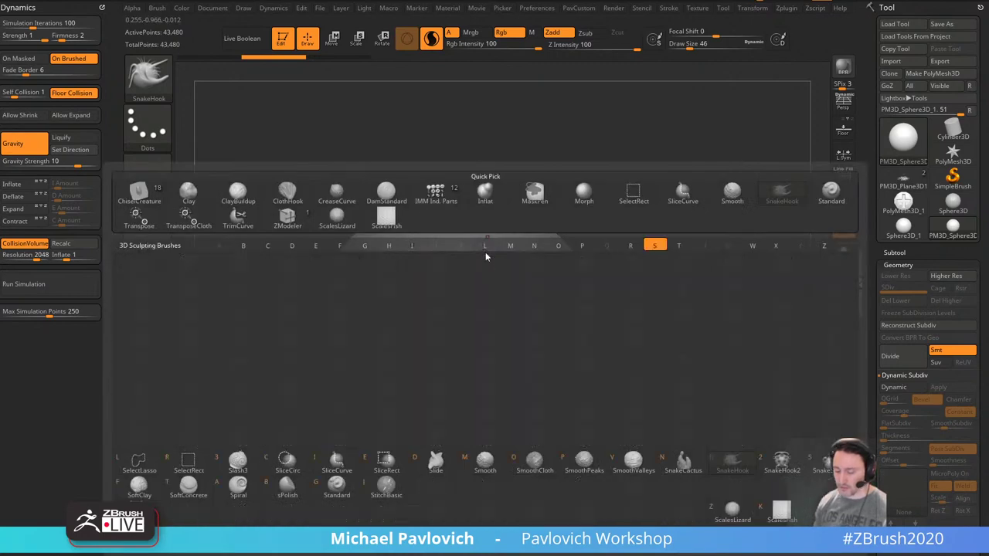
click(823, 464)
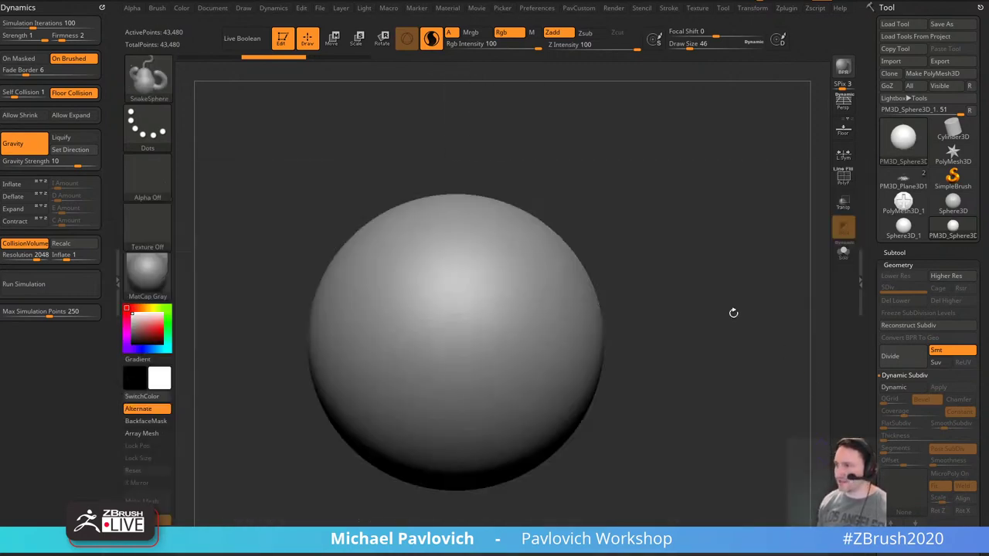
drag(501, 266, 498, 266)
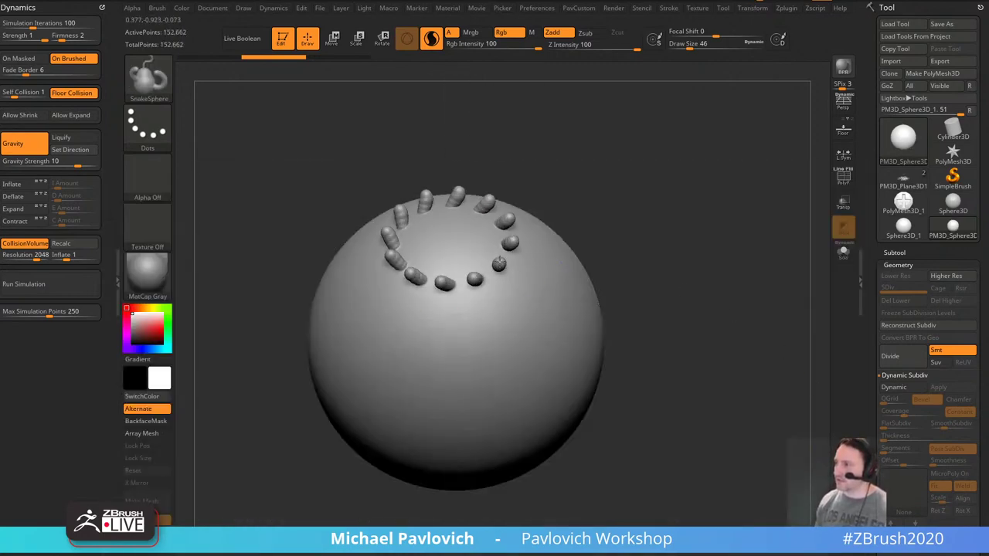
drag(612, 219, 686, 180)
key(ctrl+z)
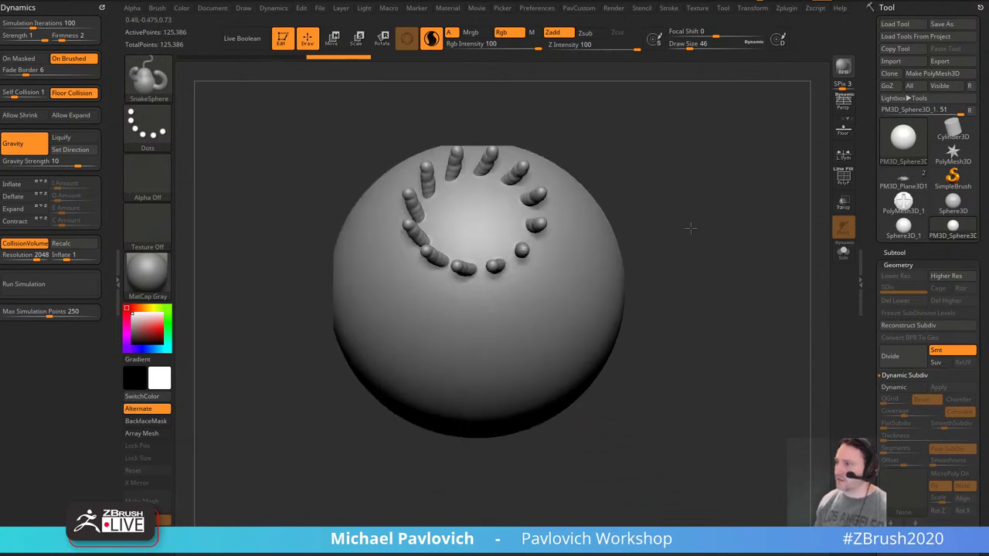
Undo the last ring of tentacles and pull a new ring from the sphere's top with SnakeSphere at draw size 41.
key(ctrl+z)
click(501, 263)
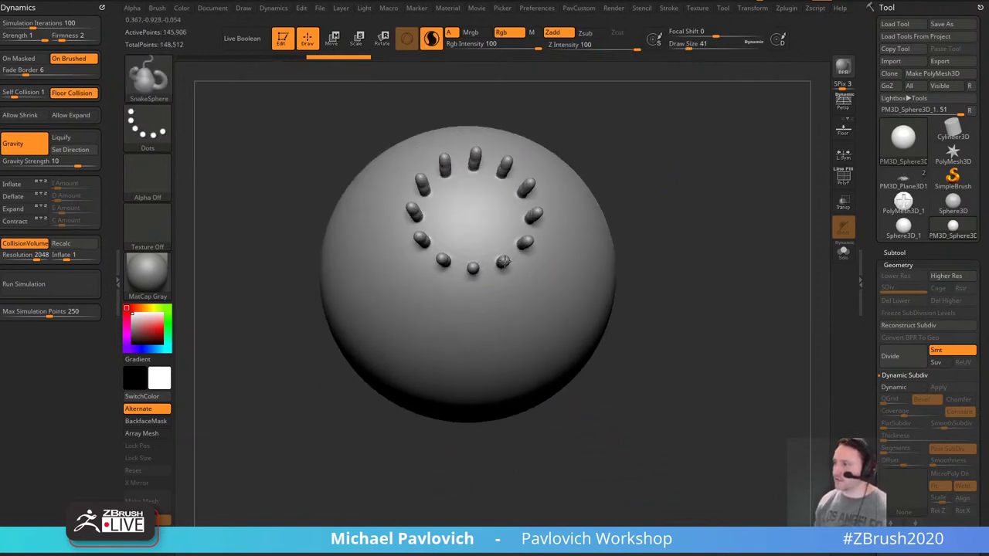
drag(685, 250, 572, 184)
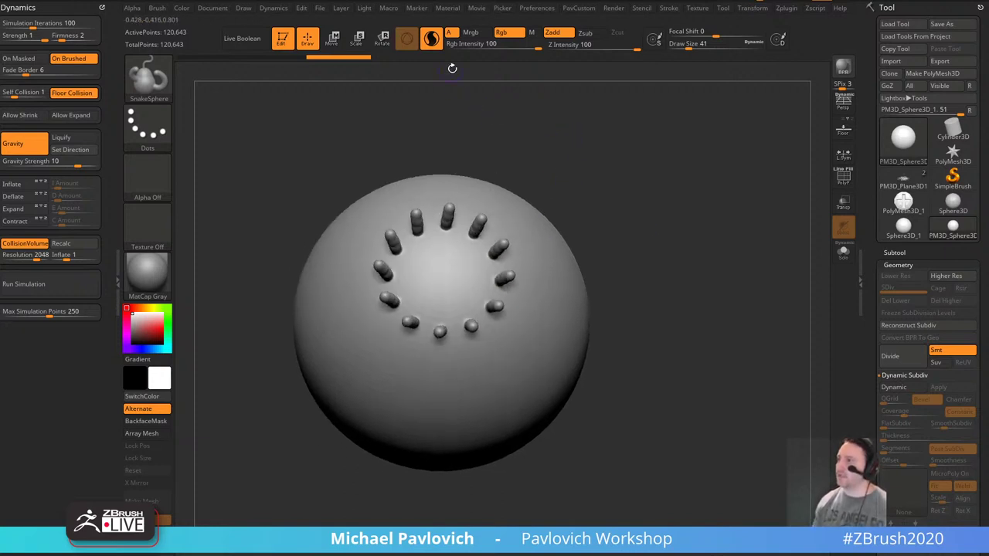
drag(615, 286, 616, 220)
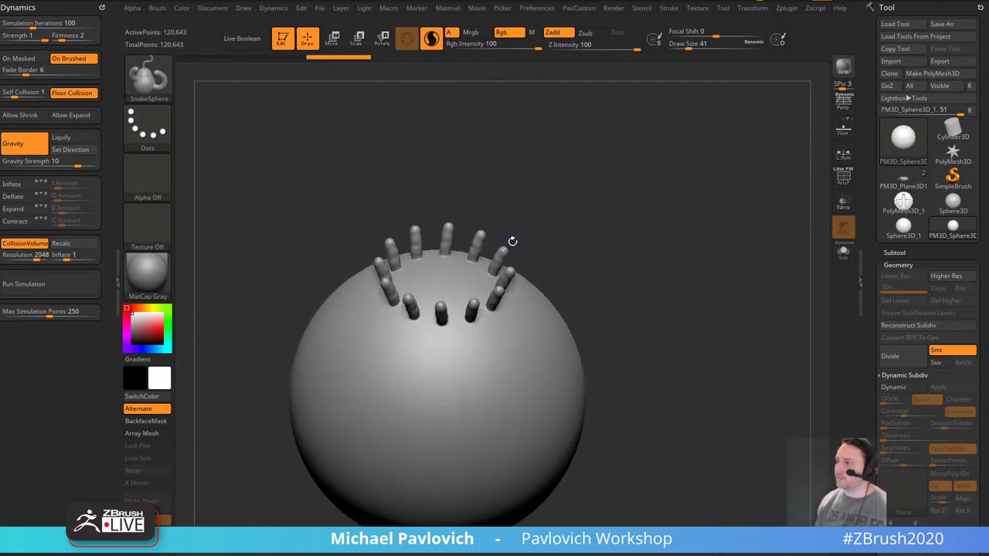
drag(518, 229, 516, 265)
Swell the tentacle tips into balls with the Inflat brush and smooth the tentacle bases.
key(b)
key(i)
key(n)
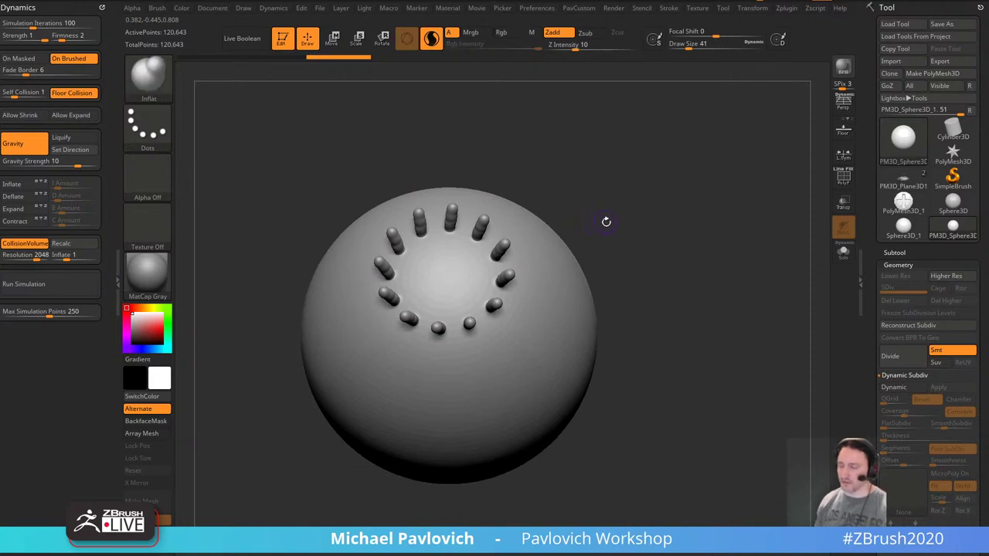
alt+drag(607, 221, 591, 278)
drag(592, 278, 553, 243)
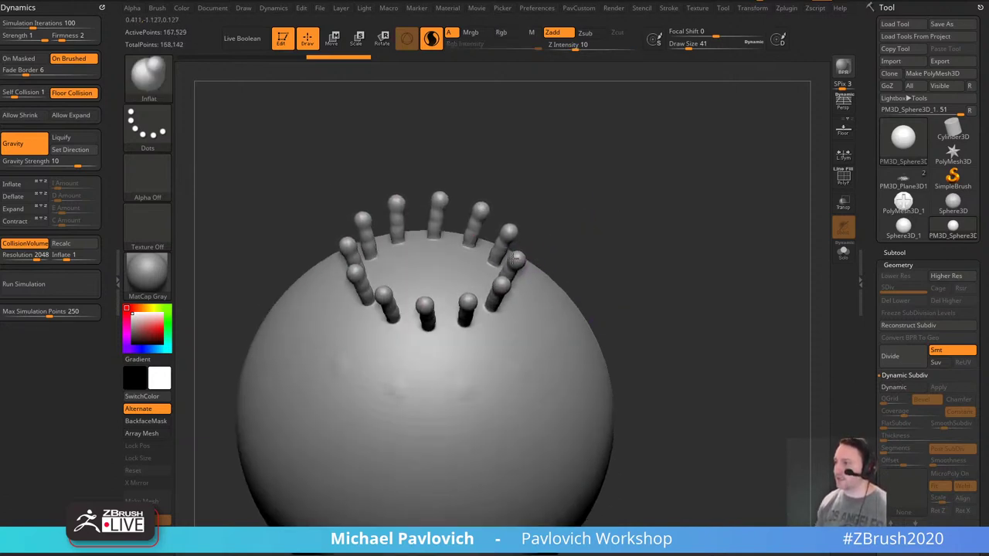
drag(556, 201, 492, 263)
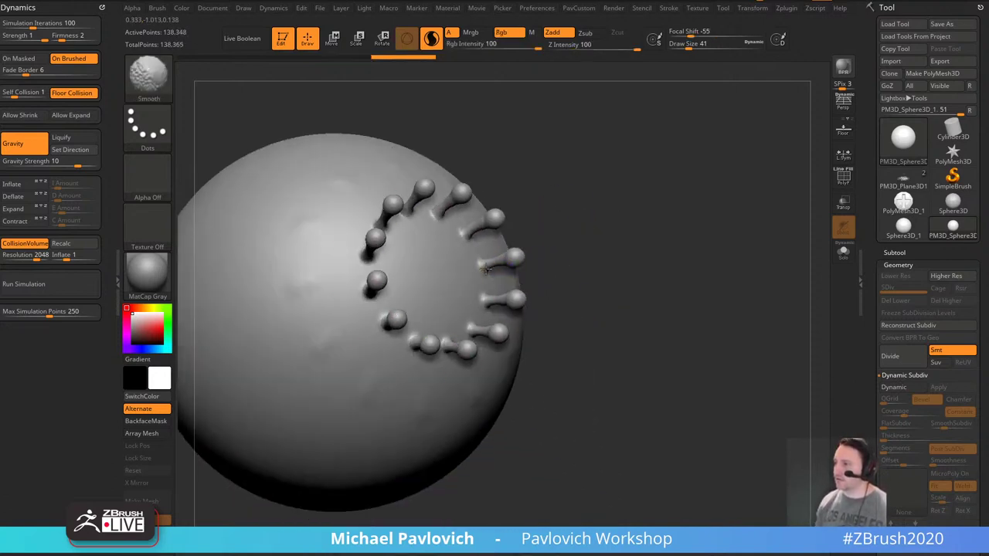
drag(592, 239, 665, 266)
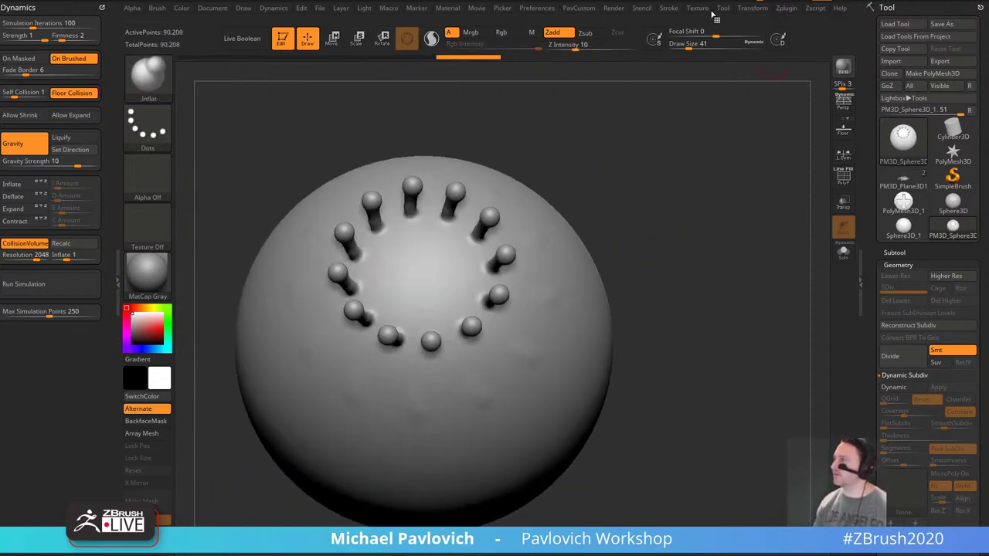
Sculpt raised concentric rings inside the circle of tentacles with the Standard brush at draw size 31.
click(786, 8)
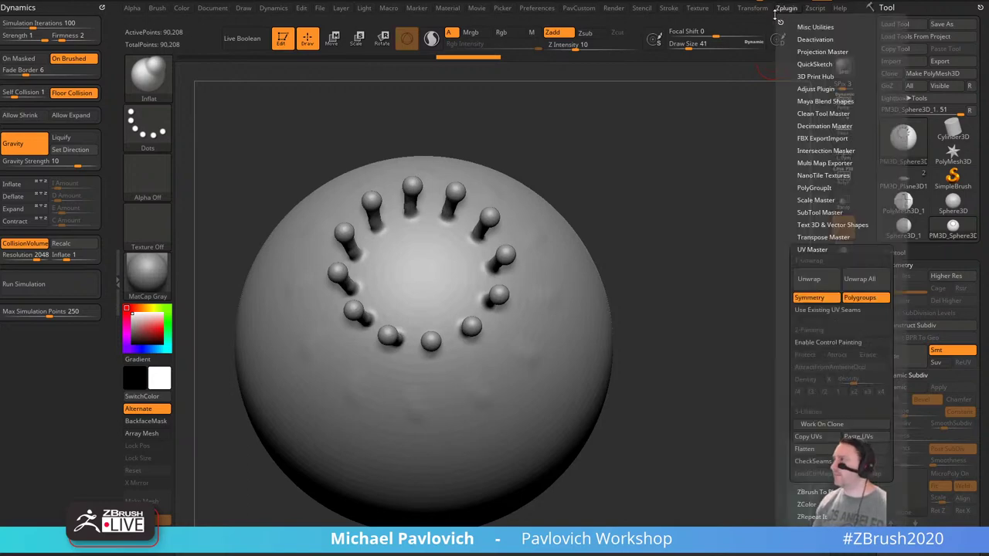
key(b)
key(s)
key(t)
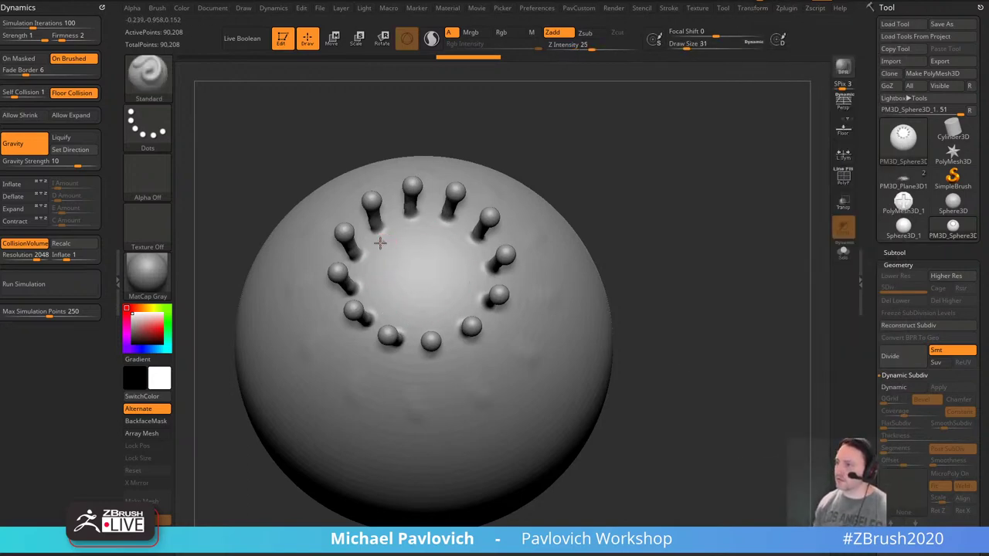
mouse_move(380, 242)
mouse_down()
mouse_move(476, 275)
mouse_move(386, 301)
mouse_up()
mouse_move(403, 287)
mouse_down()
mouse_move(382, 260)
mouse_move(399, 263)
mouse_up()
drag(592, 159, 601, 177)
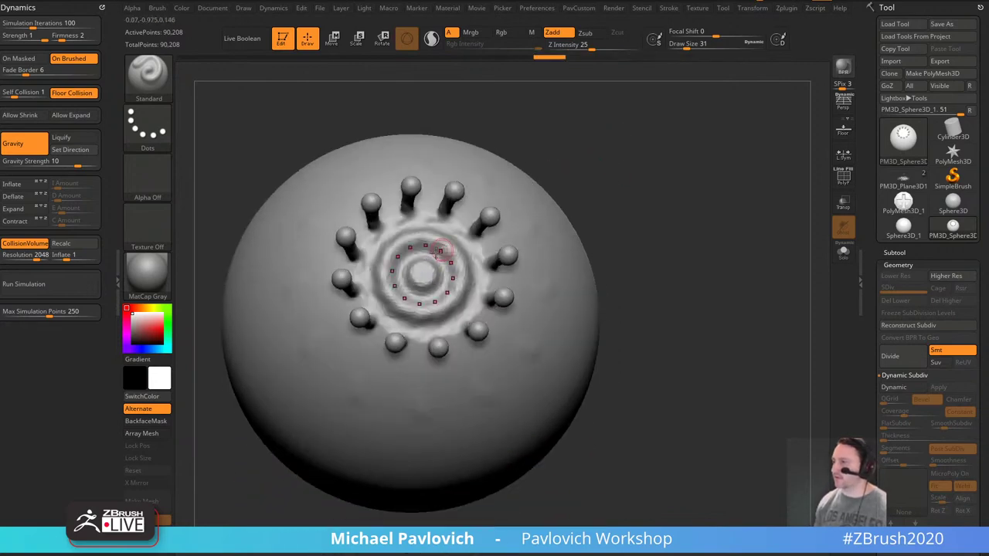
Soften the concentric rings and add finer rings inside and around the outside of the tentacle circle.
shift+drag(436, 247, 393, 248)
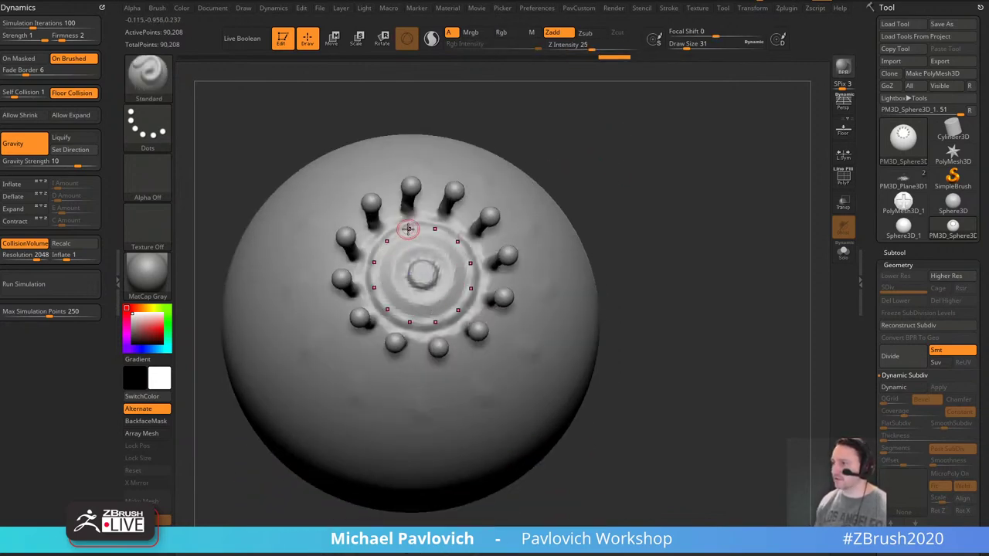
drag(659, 258, 609, 202)
drag(554, 232, 495, 283)
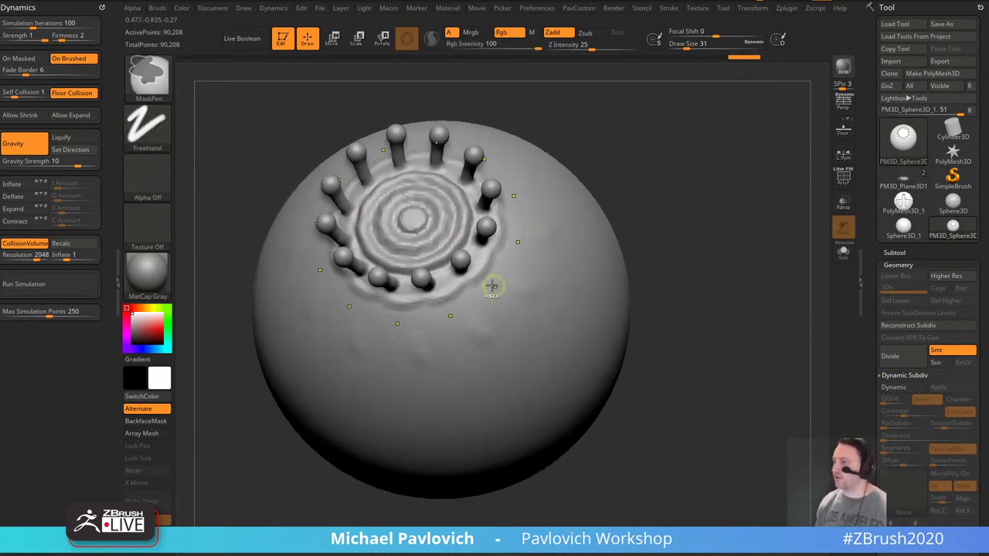
mouse_move(631, 221)
mouse_down()
mouse_move(663, 180)
mouse_move(669, 221)
mouse_move(680, 199)
mouse_move(521, 316)
mouse_up()
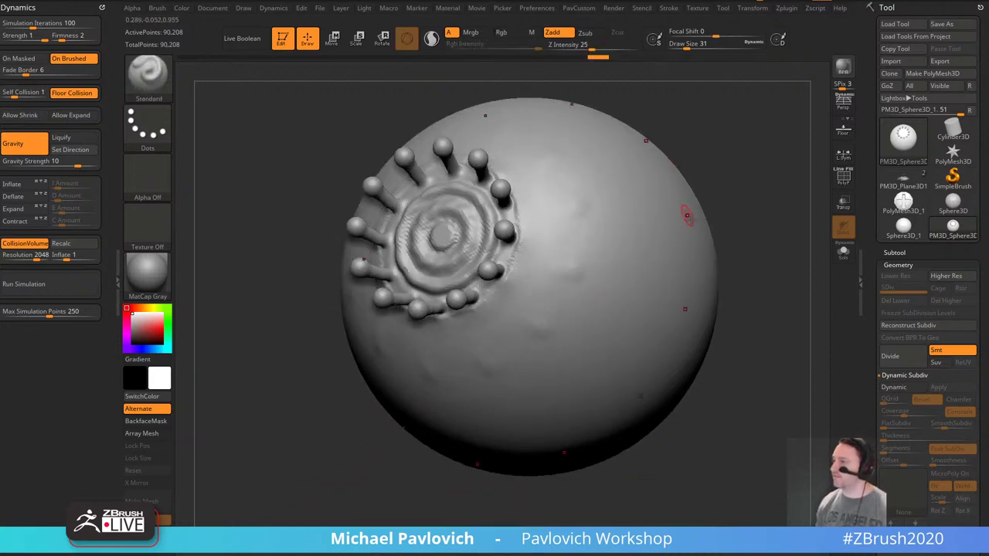
mouse_move(727, 203)
alt+mouse_down()
mouse_move(688, 270)
mouse_move(706, 233)
mouse_move(785, 173)
alt+mouse_up()
alt+drag(538, 286, 427, 312)
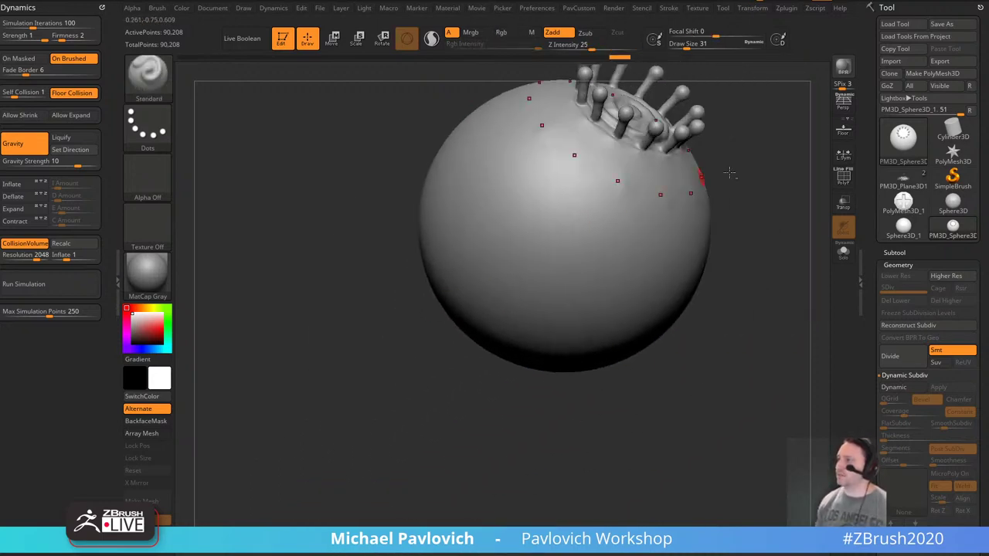
alt+drag(731, 175, 626, 317)
drag(625, 317, 669, 298)
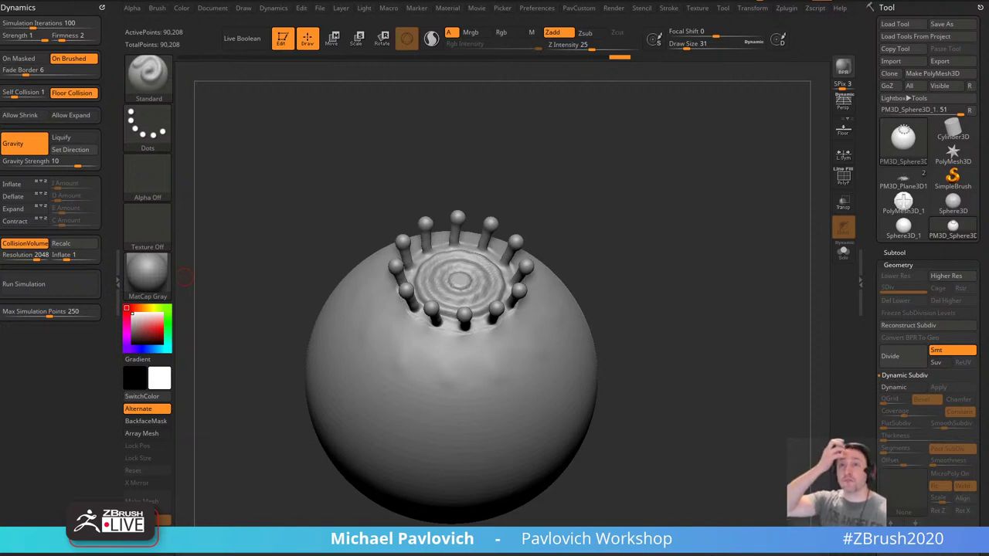
Clear the canvas and bring back the PM3D_Plane3D1 model with the head for editing.
click(291, 47)
key(ctrl+n)
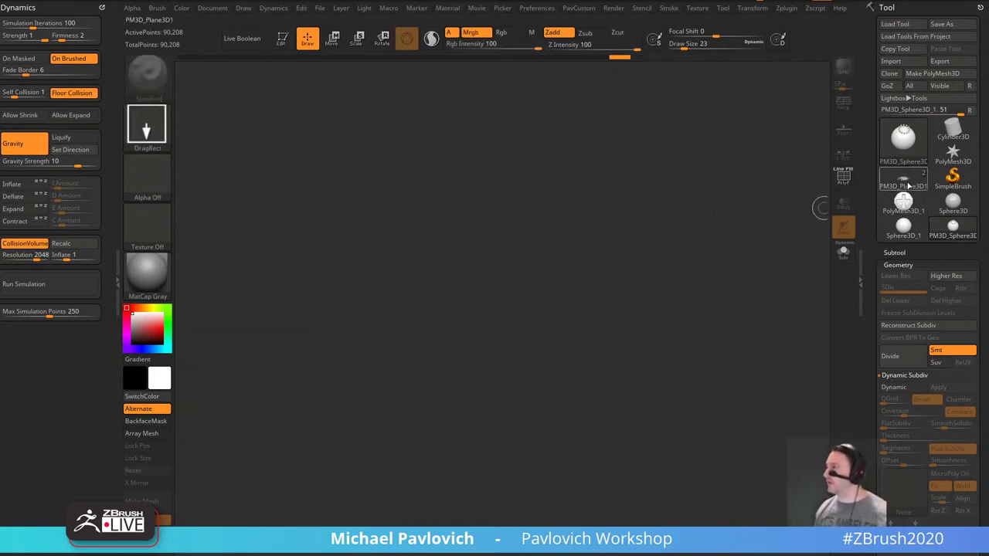
click(906, 183)
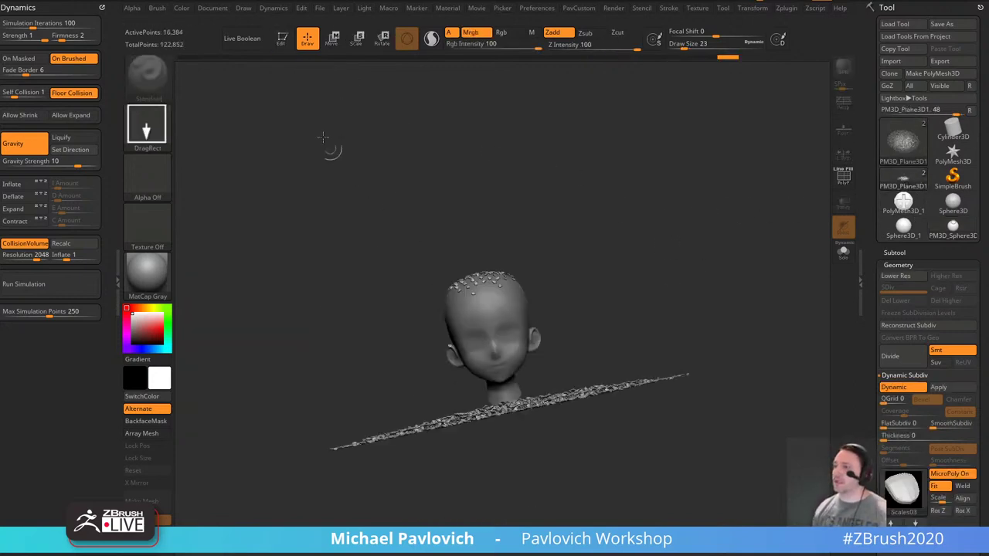
click(291, 47)
shift+drag(659, 209, 701, 242)
Rewind the undo history to the flat plane above the head and display its polyframe.
click(684, 58)
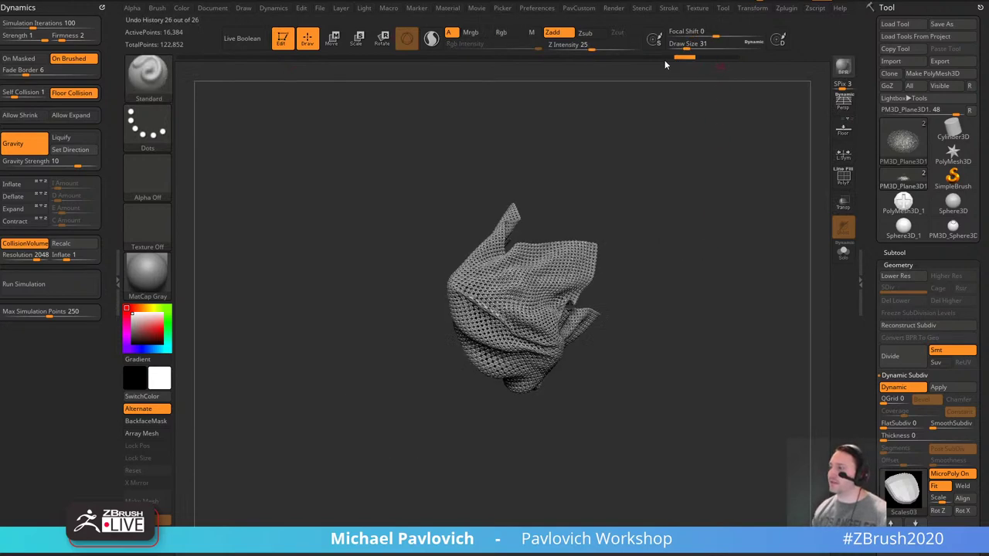
mouse_move(666, 61)
mouse_down()
mouse_move(303, 81)
mouse_move(337, 80)
mouse_up()
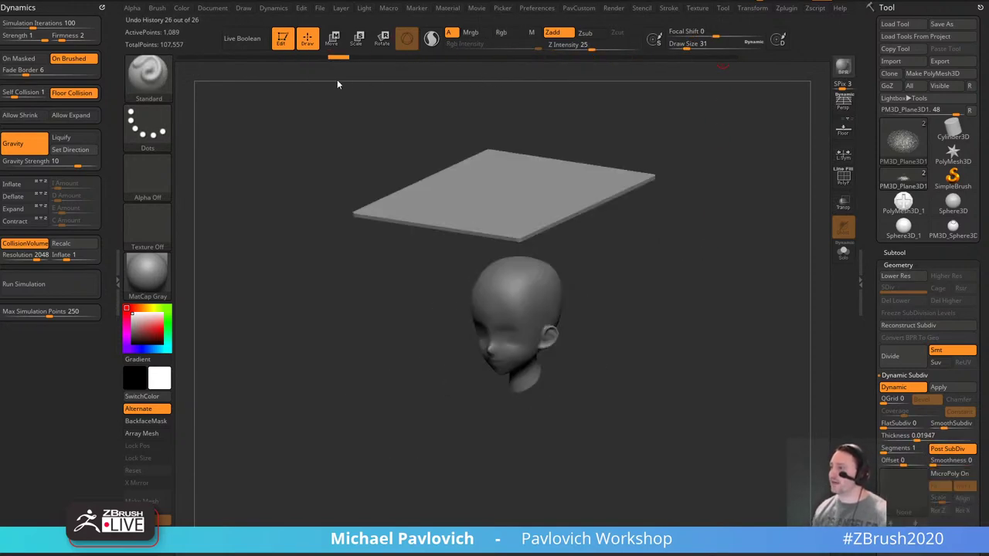
click(842, 177)
drag(776, 209, 653, 197)
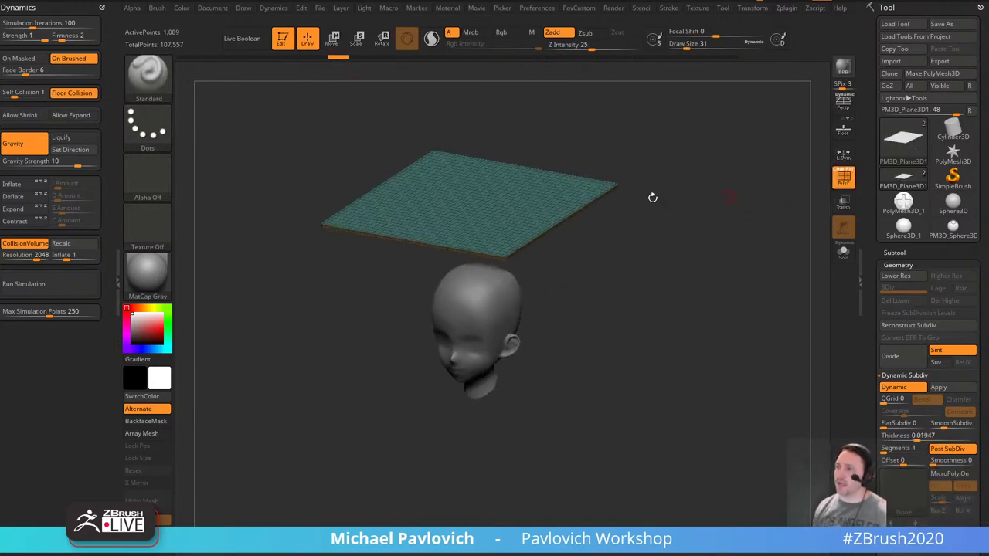
Try draping the plane over the head with the cloth simulation at gravity strength 10, and undo the drape.
click(49, 285)
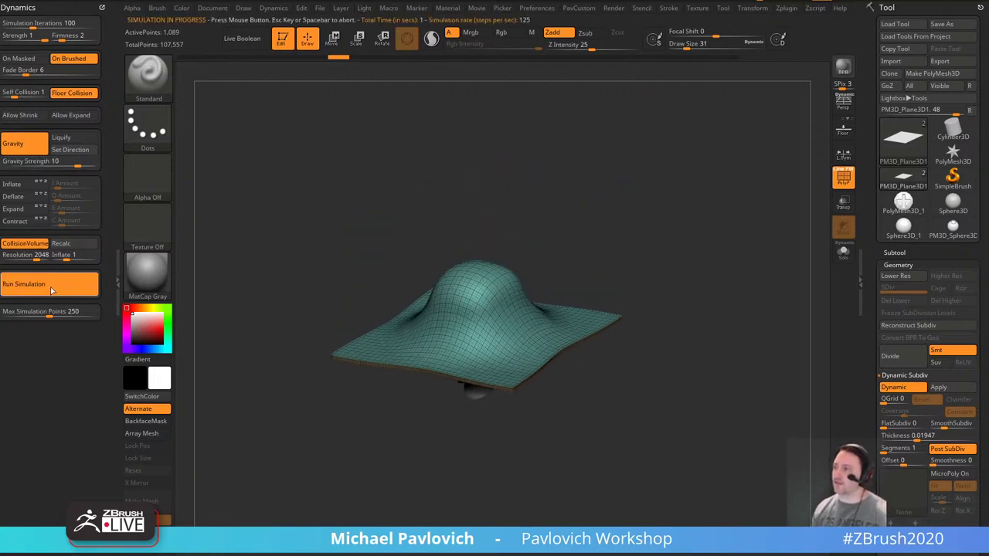
click(560, 265)
key(ctrl+z)
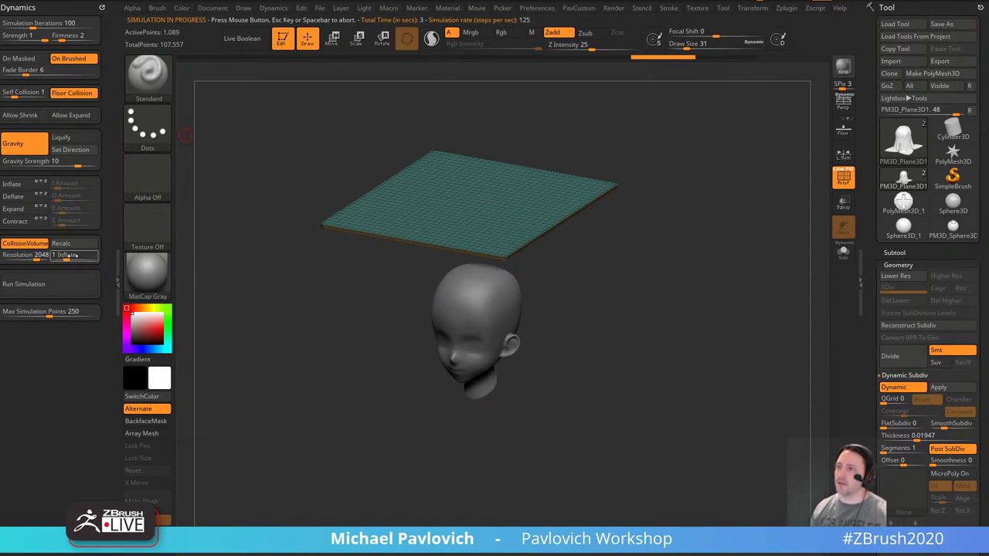
Set the gravity strength to 1.96345 with the polyframe hidden, and test the cloth simulation before undoing the drape.
click(71, 163)
key(shift+f)
alt+drag(815, 186, 774, 255)
click(44, 292)
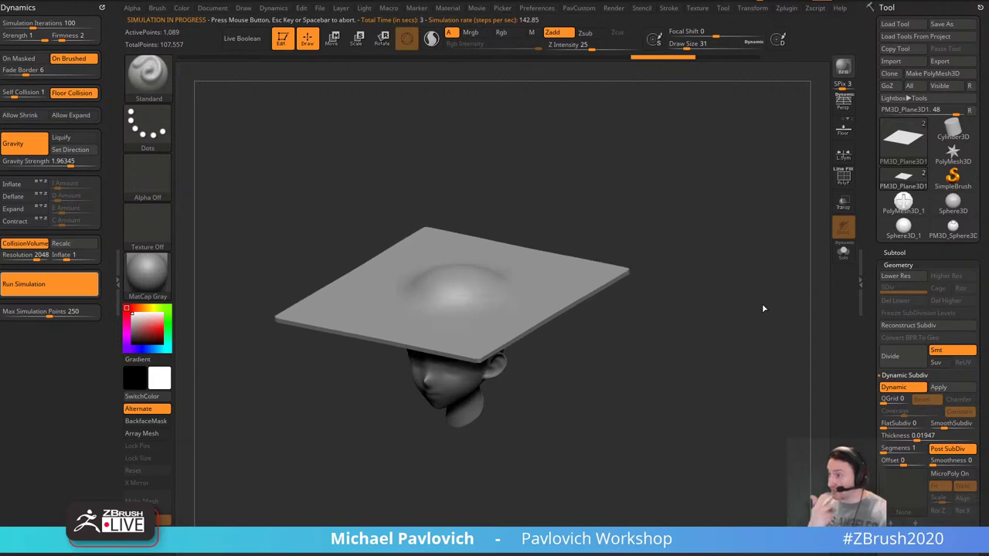
key(ctrl+z)
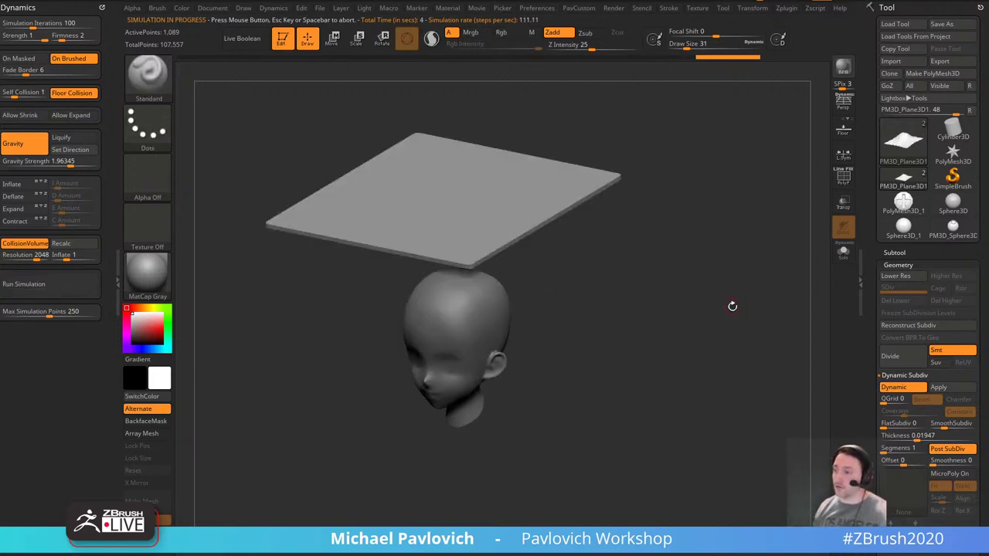
key(ctrl+z)
Try lowering the plane over the head with the TransposeCloth brush, and undo the moves.
key(b)
key(t)
key(c)
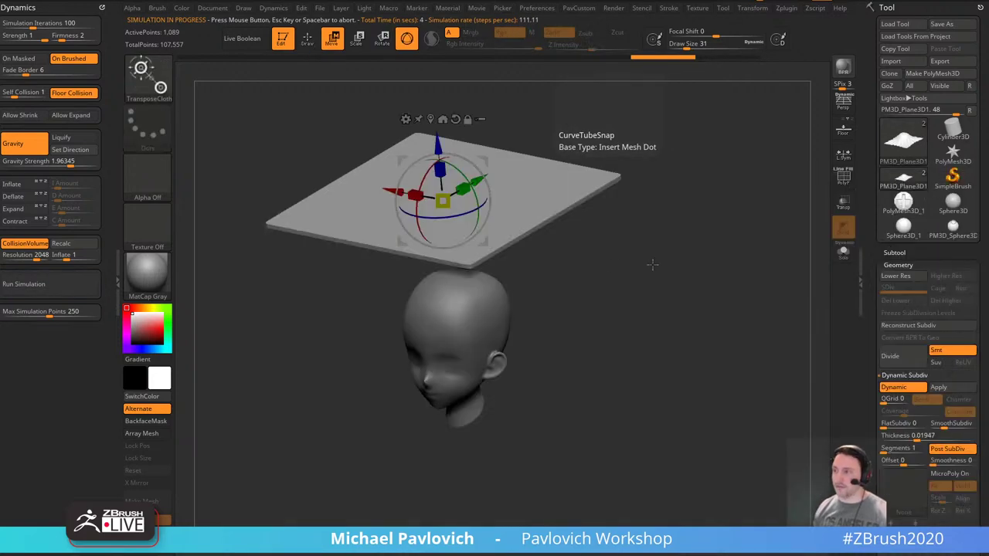
drag(436, 157, 458, 408)
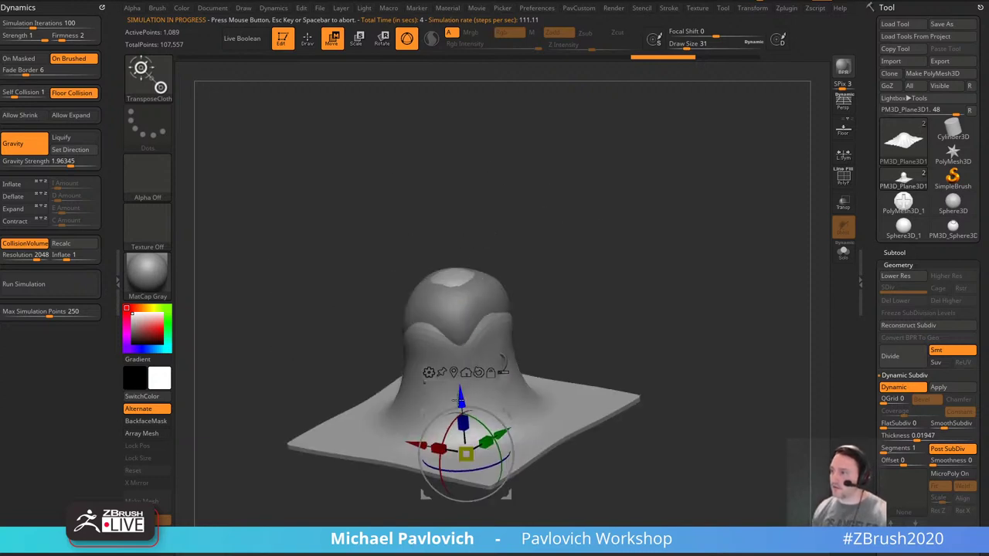
key(ctrl+z)
drag(439, 147, 437, 395)
drag(500, 357, 562, 316)
key(ctrl+z)
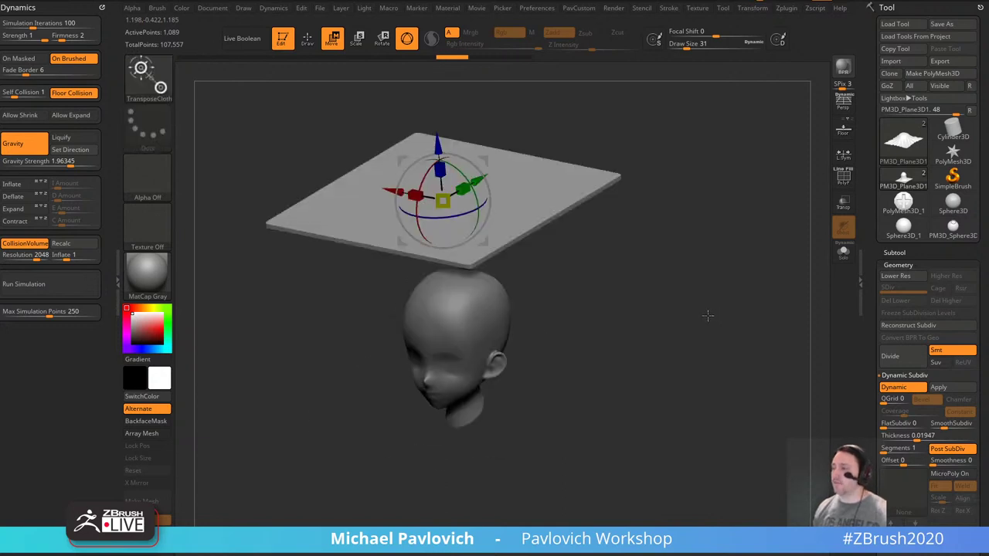
key(q)
key(ctrl+z)
Try draping the plane over the head with gravity Liquify off, and undo the drape.
mouse_move(686, 260)
alt+mouse_down()
mouse_move(682, 287)
mouse_move(675, 279)
alt+mouse_up()
click(78, 143)
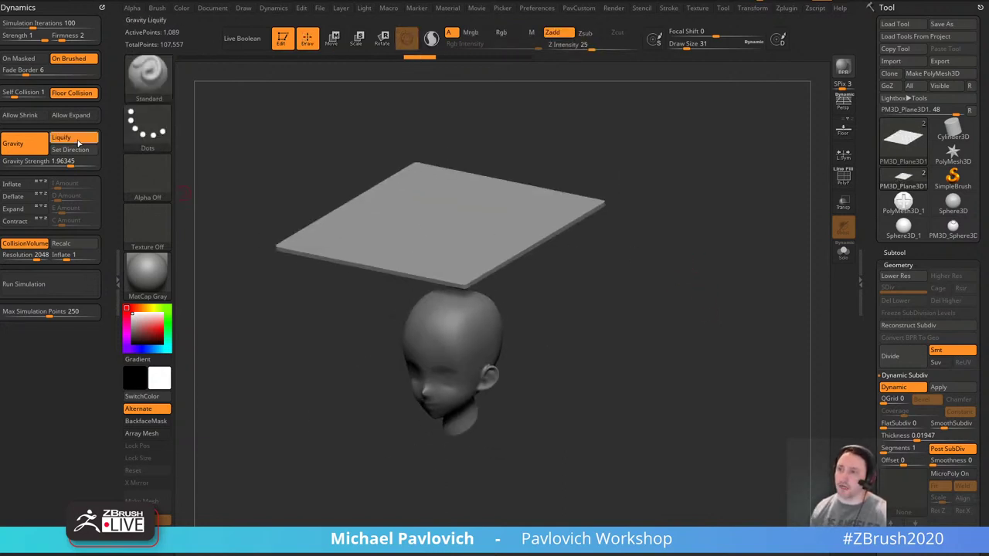
click(62, 138)
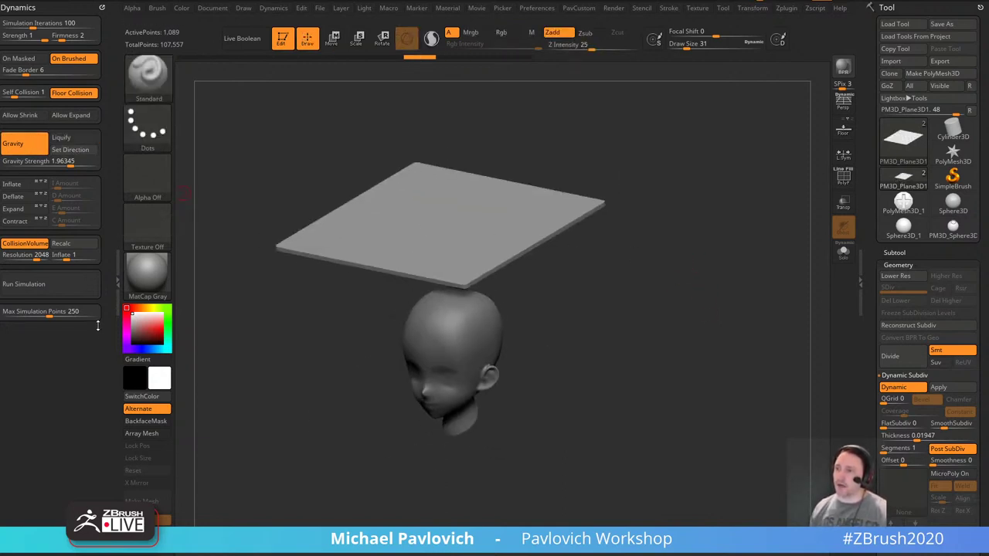
click(31, 283)
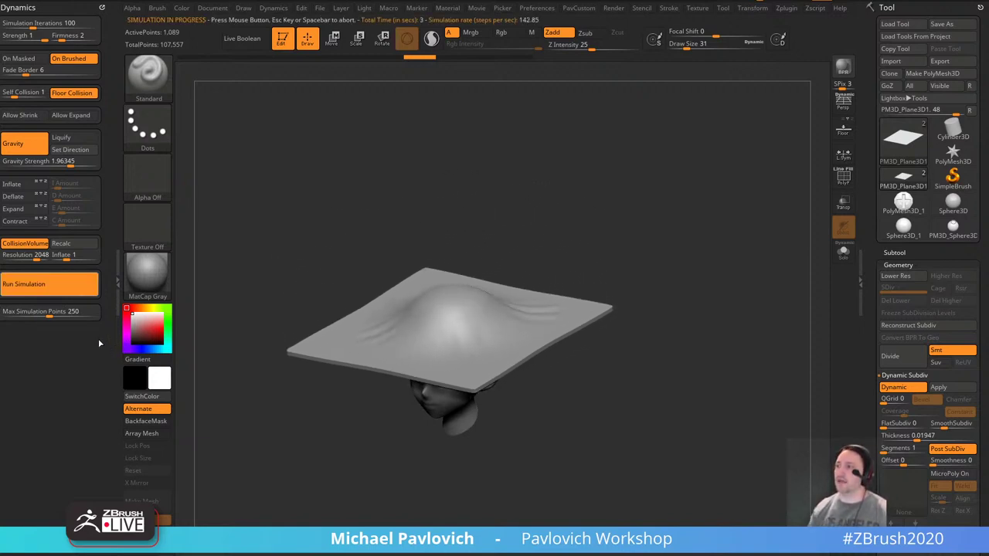
click(636, 224)
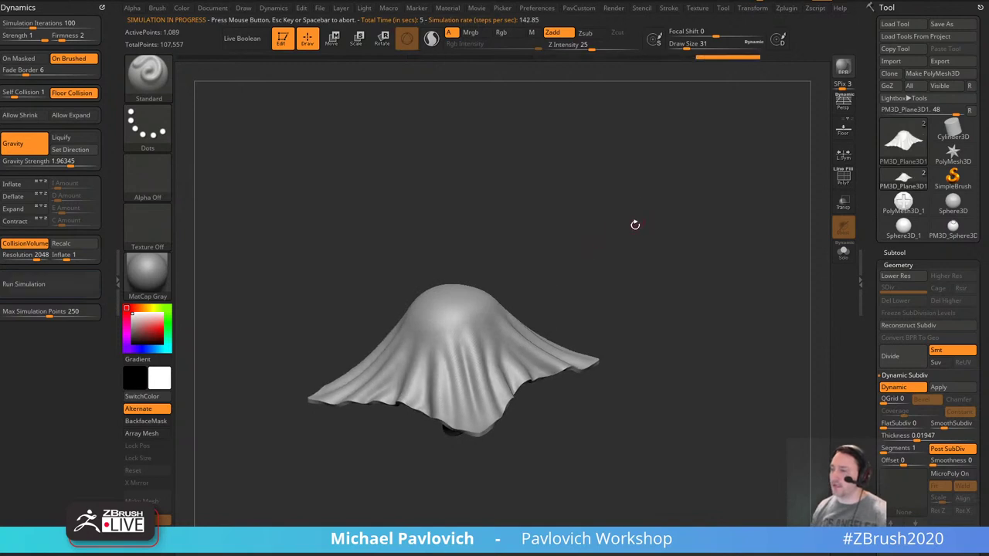
key(ctrl+z)
drag(548, 180, 664, 201)
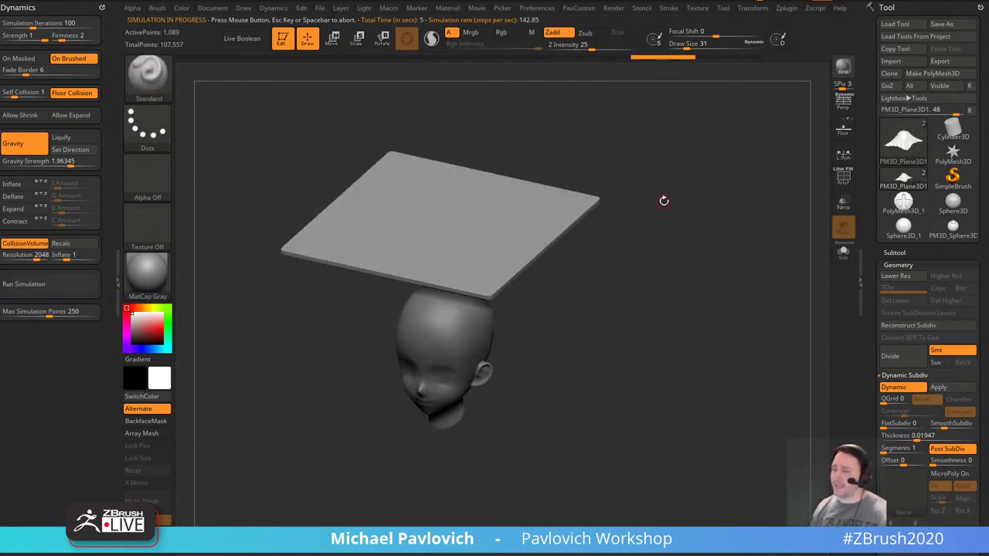
Turn on gravity Liquify and run the cloth simulation on the flat plane.
click(61, 137)
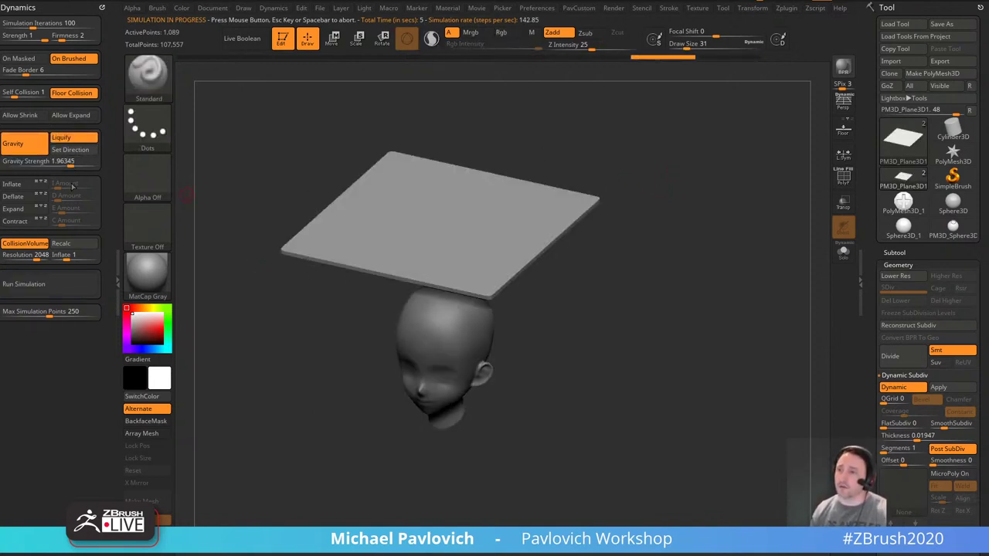
click(62, 288)
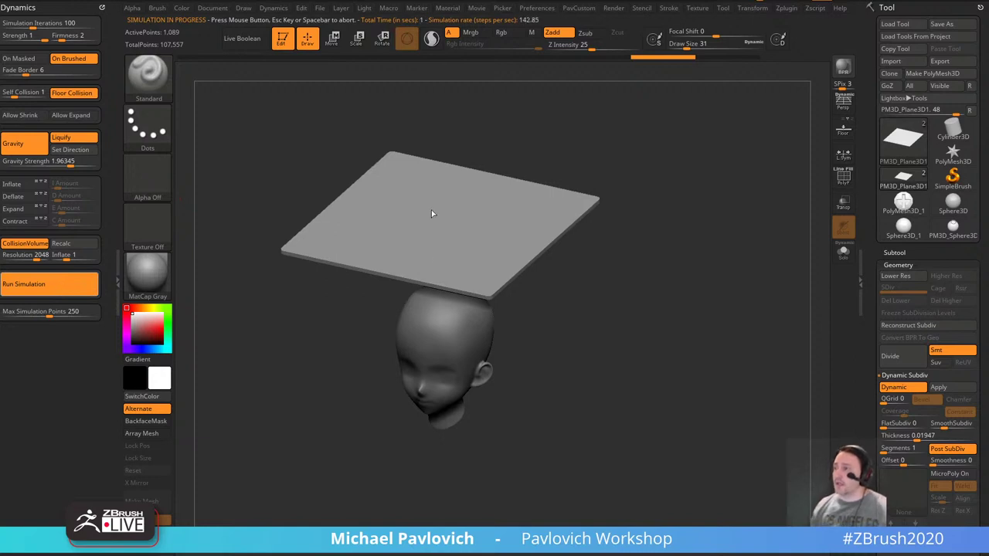
drag(674, 255, 677, 247)
Raise bumps near the plane's corners with the Move brush at draw size 71.
key(s)
click(677, 247)
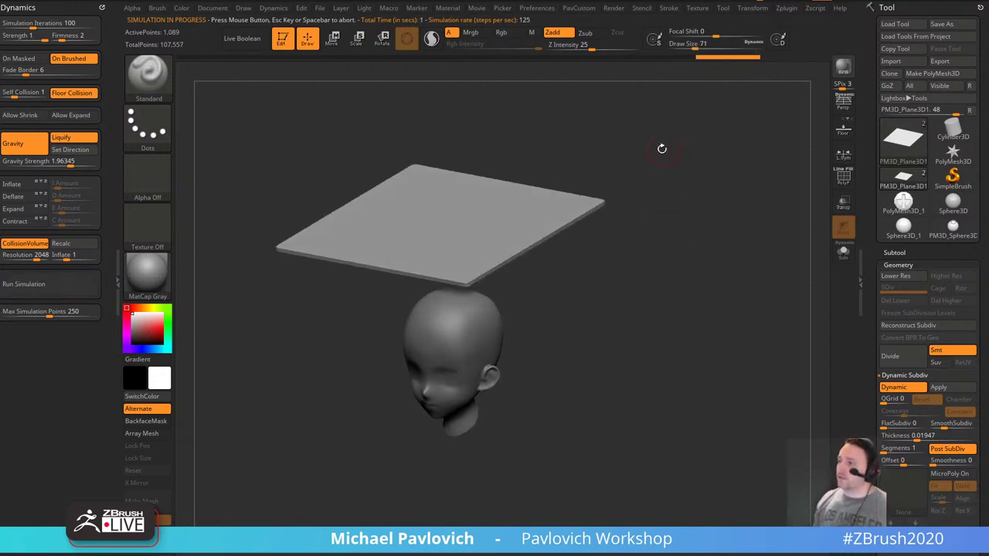
key(b)
key(m)
key(v)
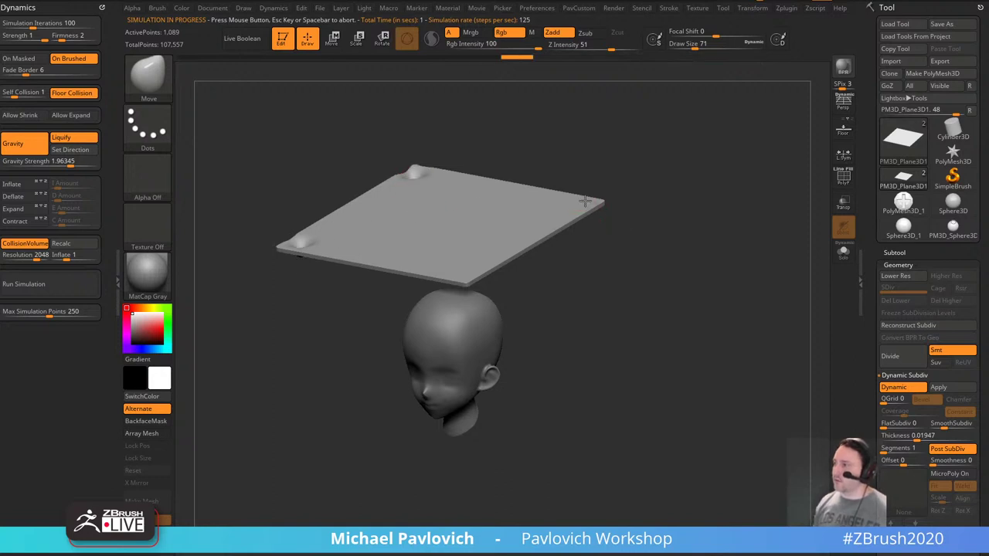
Run the Liquify gravity simulation on the plane with raised corners and stop it once the cloth has bent.
click(54, 284)
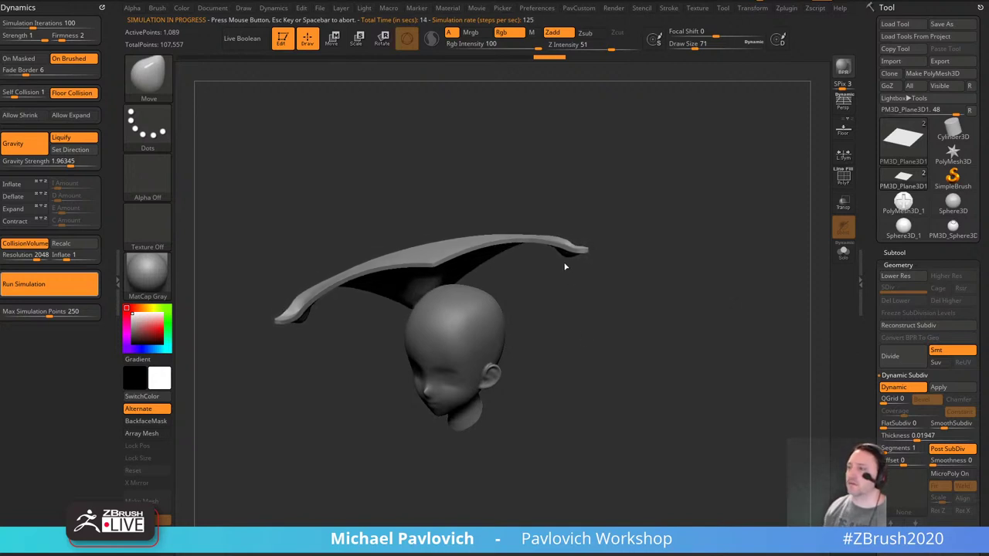
drag(565, 265, 703, 227)
drag(553, 170, 558, 259)
drag(588, 310, 592, 249)
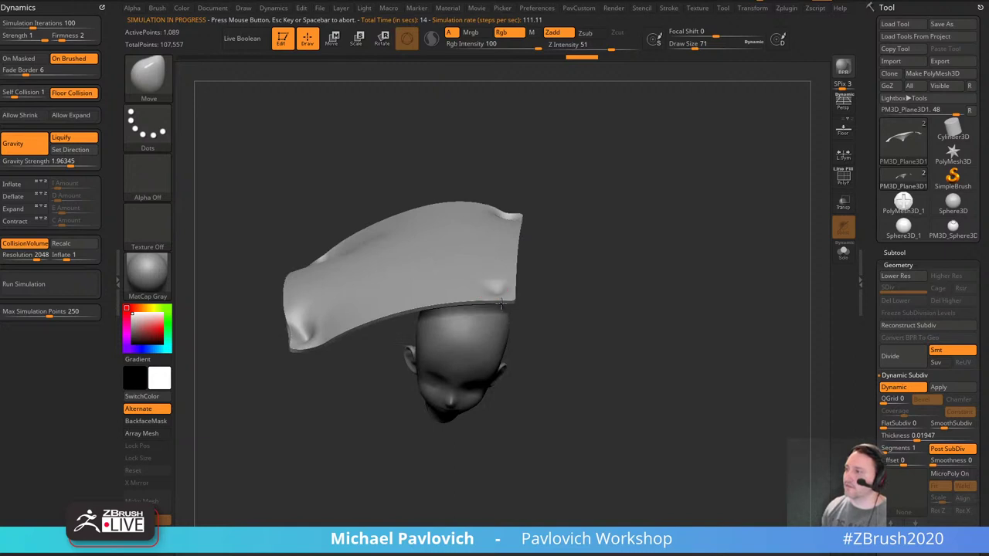
Stop the running cloth simulation, set the gravity strength to 10, and undo the drape back to the flat plane.
drag(530, 378, 579, 320)
click(84, 291)
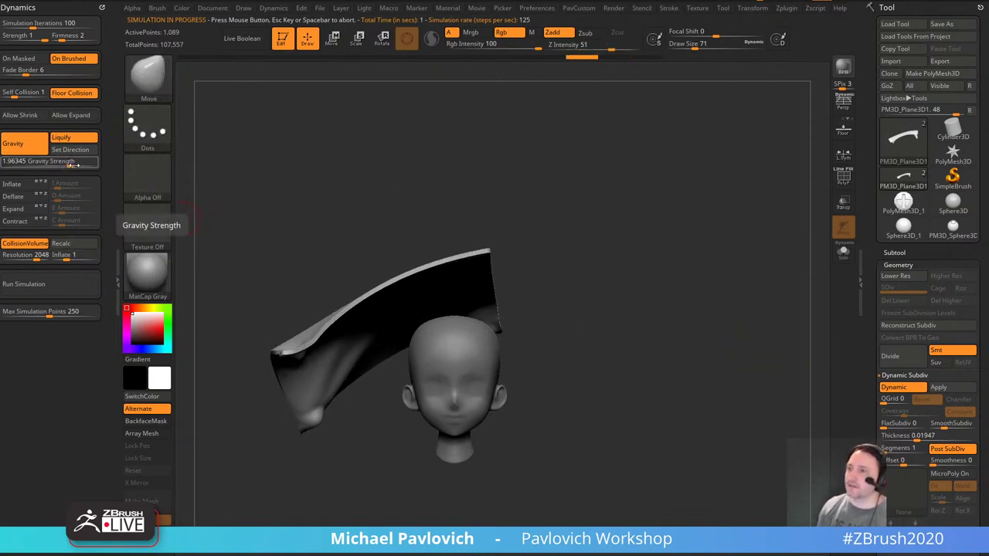
drag(71, 162, 82, 163)
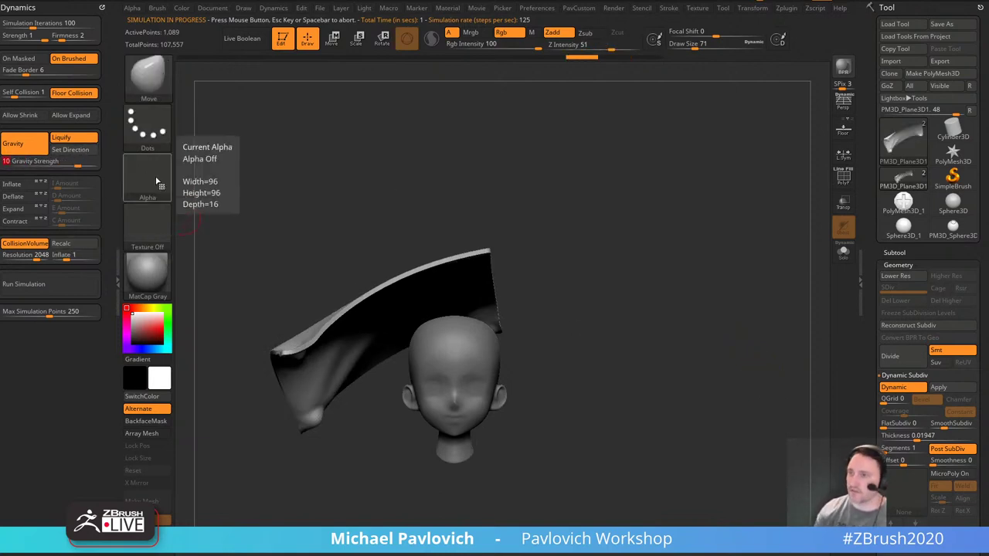
key(ctrl+z)
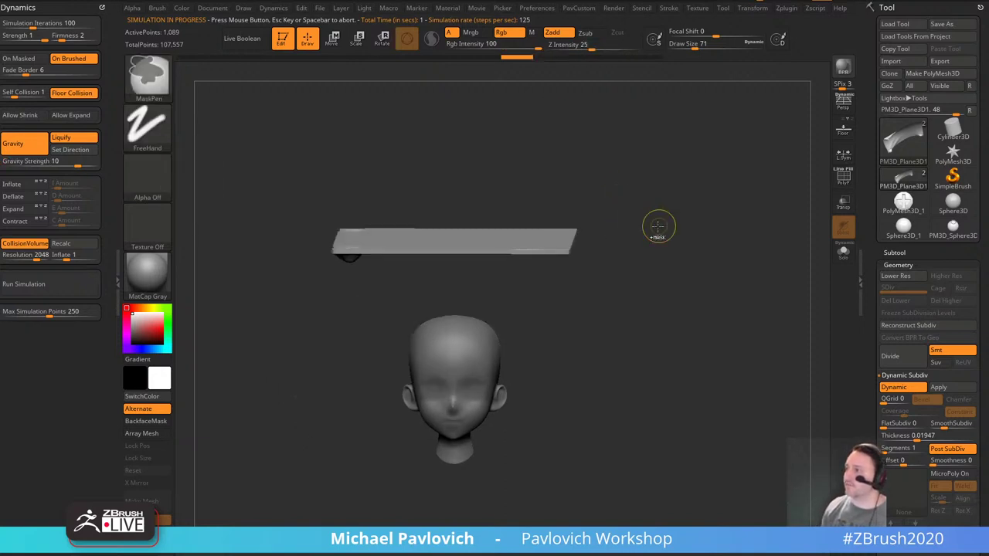
Try the cloth simulation with the stronger gravity on the plane above the head, undoing each drape.
mouse_move(665, 229)
mouse_down()
mouse_move(657, 259)
mouse_move(624, 283)
mouse_move(429, 268)
mouse_up()
click(54, 284)
click(627, 270)
key(ctrl+z)
click(486, 272)
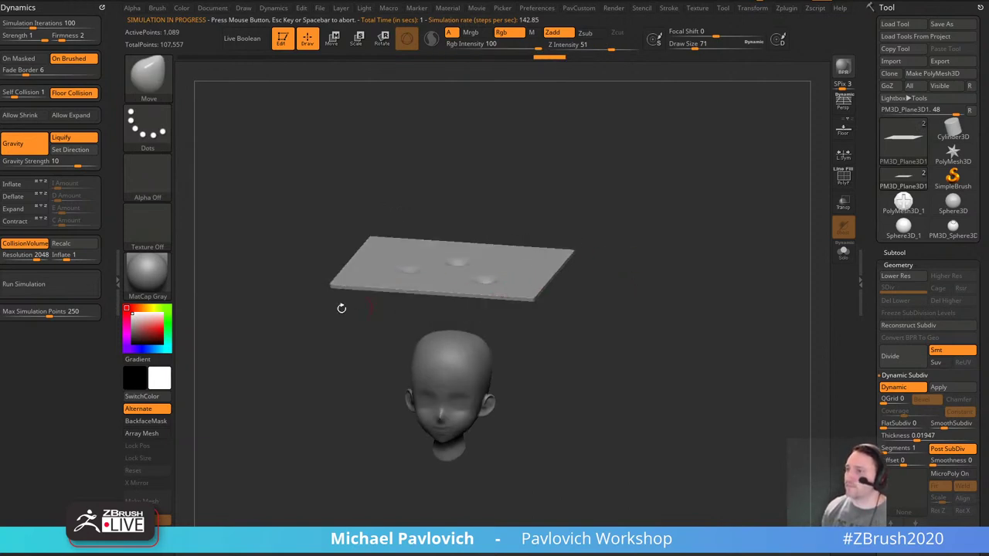
click(27, 284)
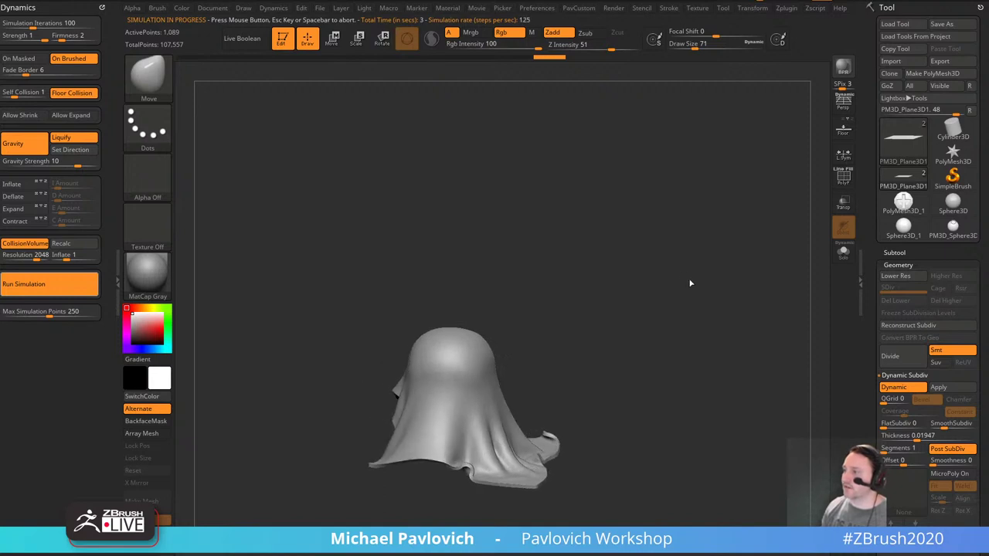
click(709, 295)
drag(714, 282, 709, 292)
key(ctrl+z)
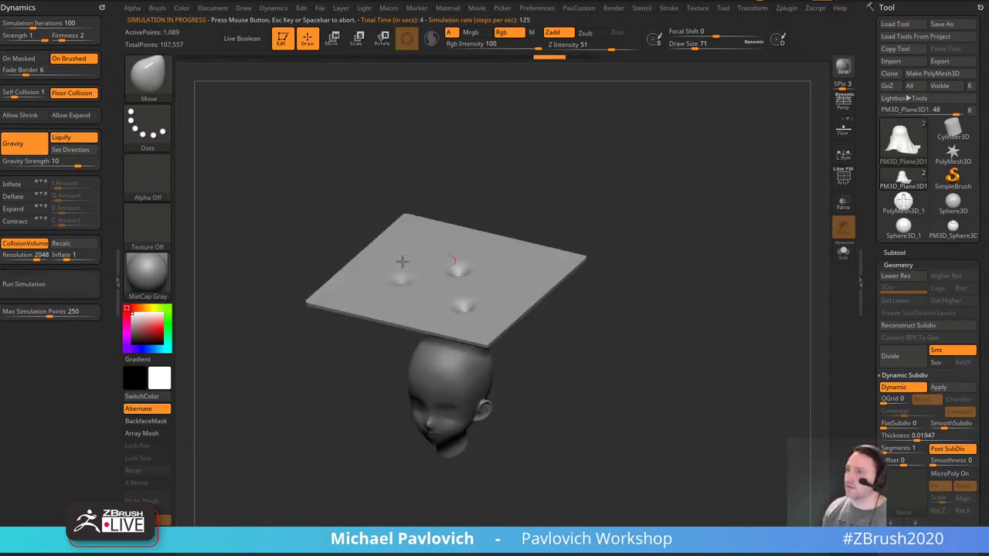
Run the cloth simulation until the plane drapes over the head, and stop it.
click(27, 285)
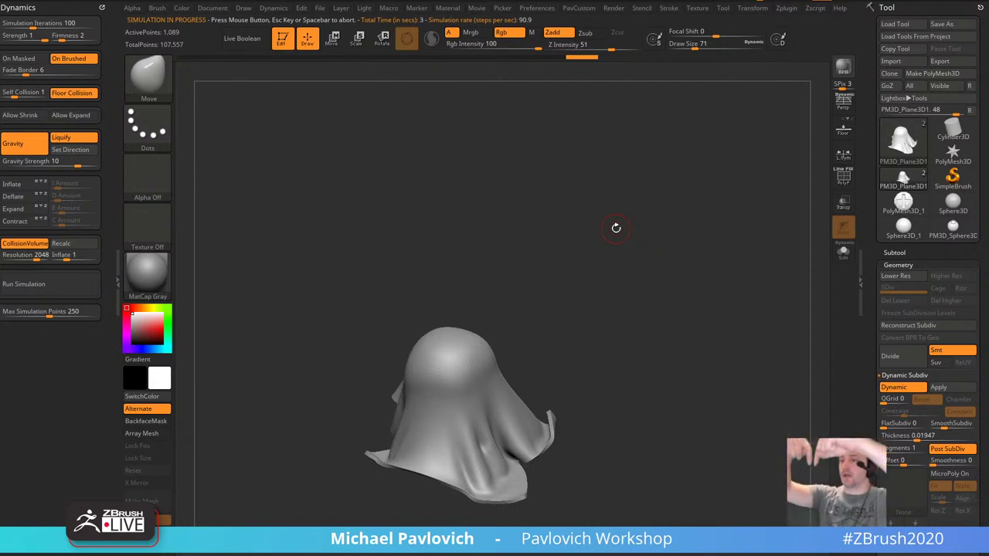
click(616, 228)
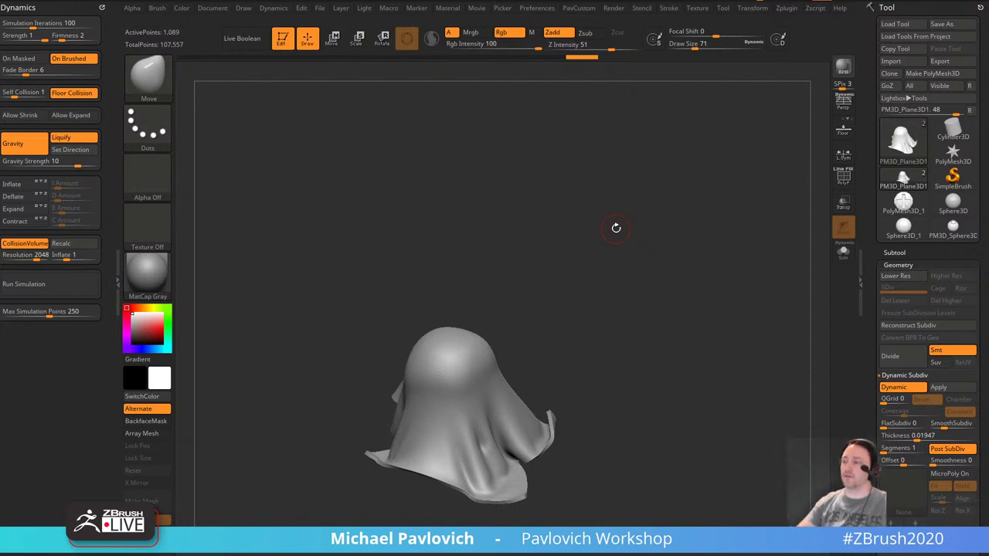
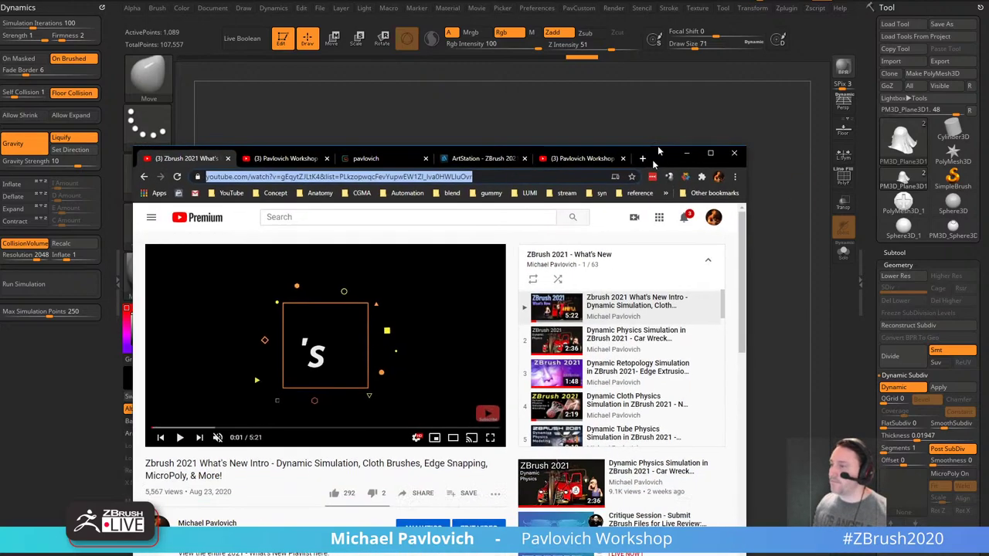
Switch to the browser and skim the opening of the video "Dynamic Physics Simulation in ZBrush 2021 - Car Wreck Meshes", then hide the browser.
drag(658, 150, 701, 46)
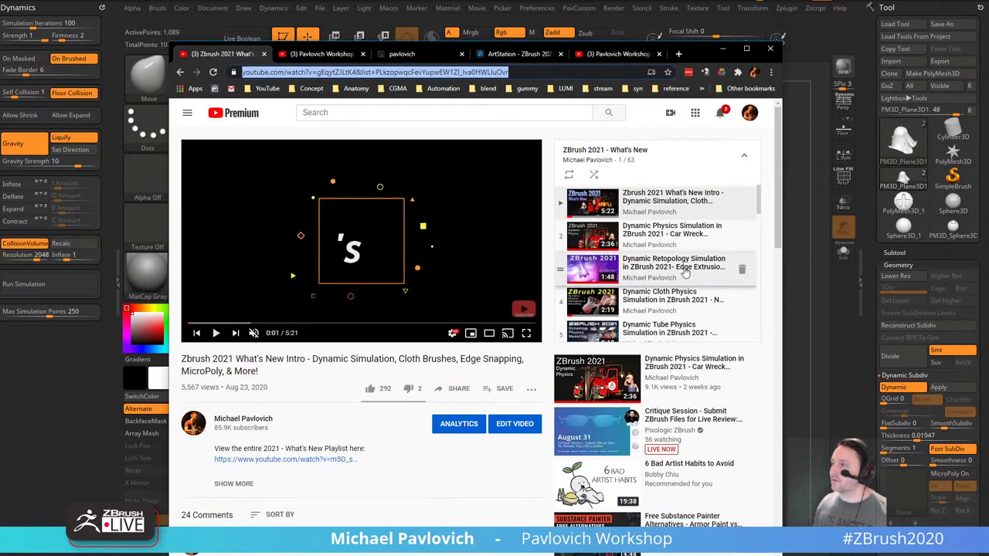
click(581, 233)
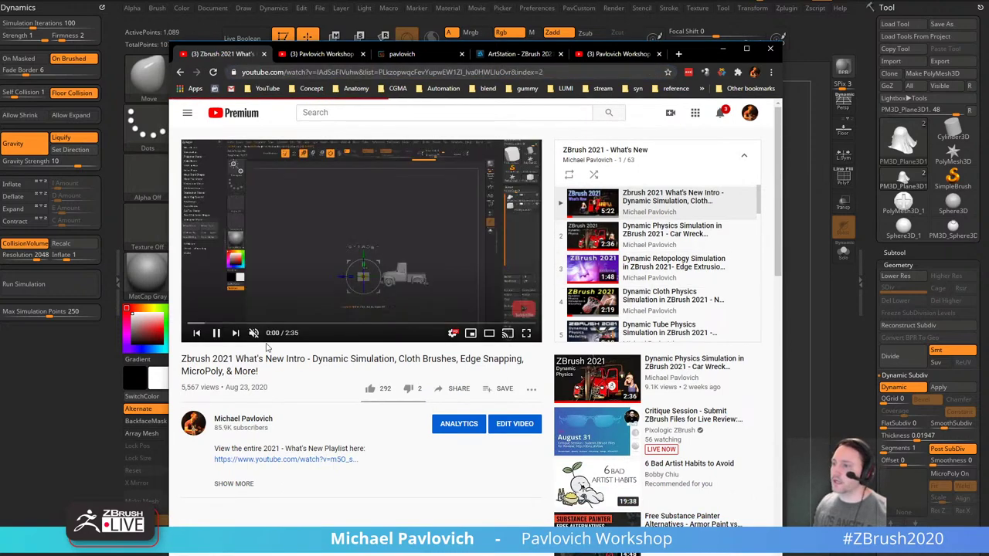
drag(222, 325, 288, 326)
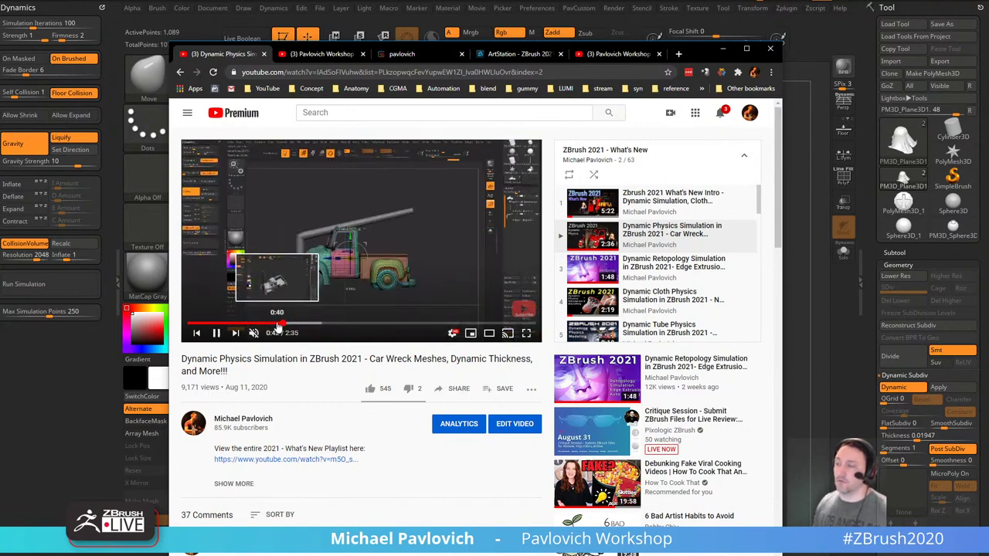
click(264, 326)
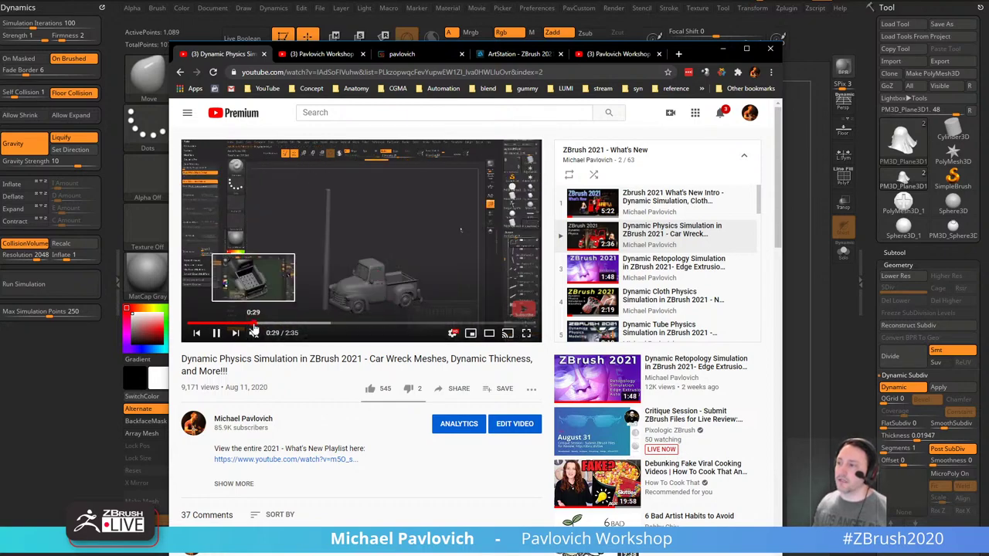
drag(254, 325, 200, 325)
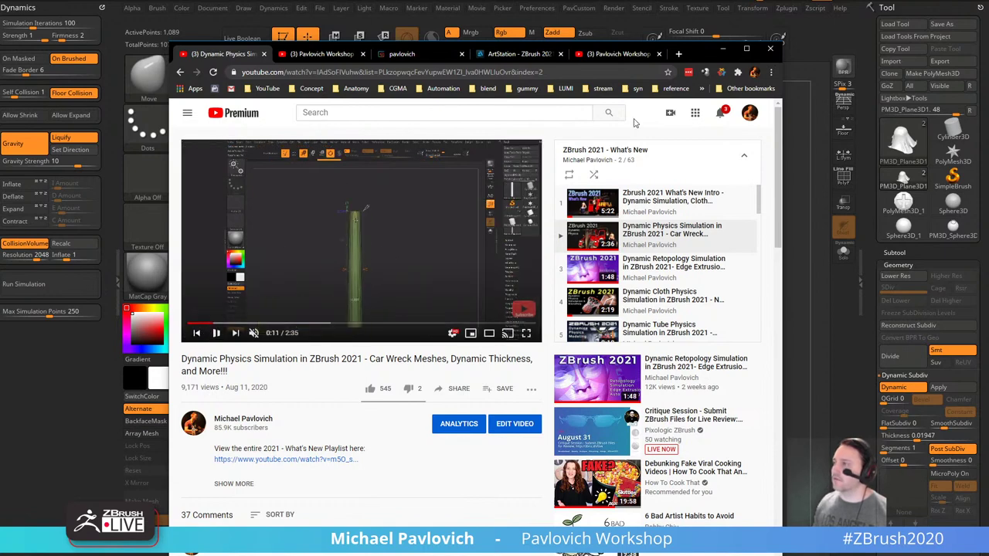
click(722, 48)
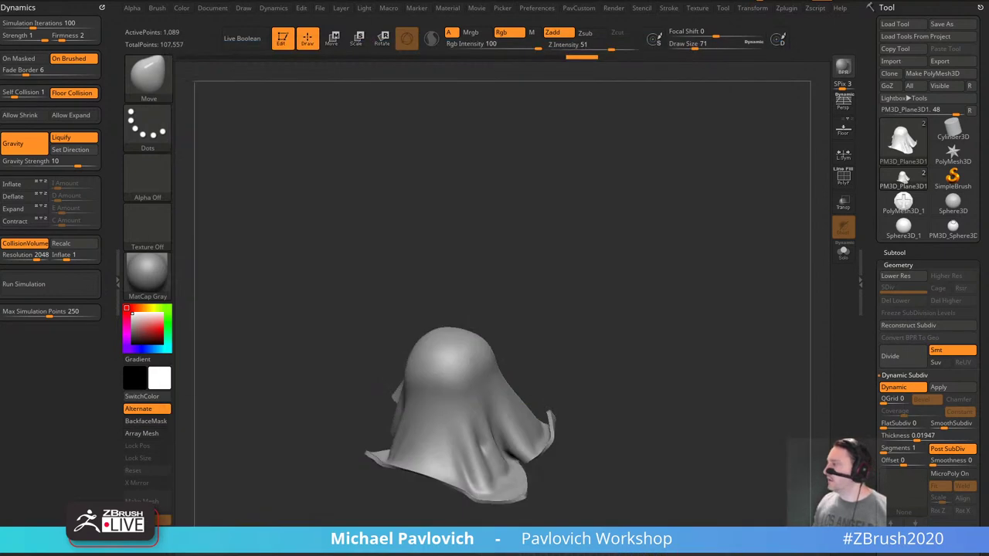
Replace the draped cloth on the canvas with the truck and light post model in Edit mode, and choose the Standard brush.
click(284, 39)
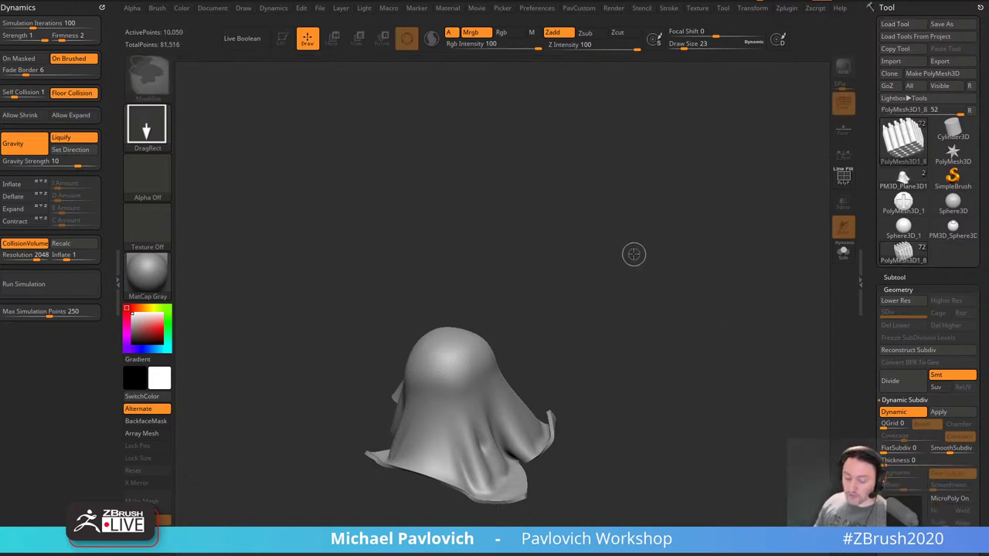
key(t)
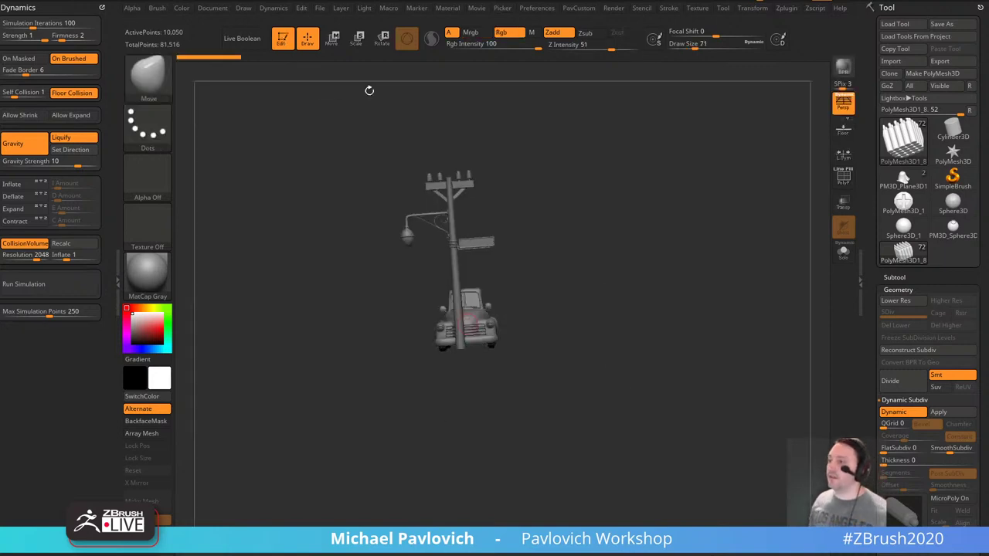
shift+drag(680, 202, 724, 313)
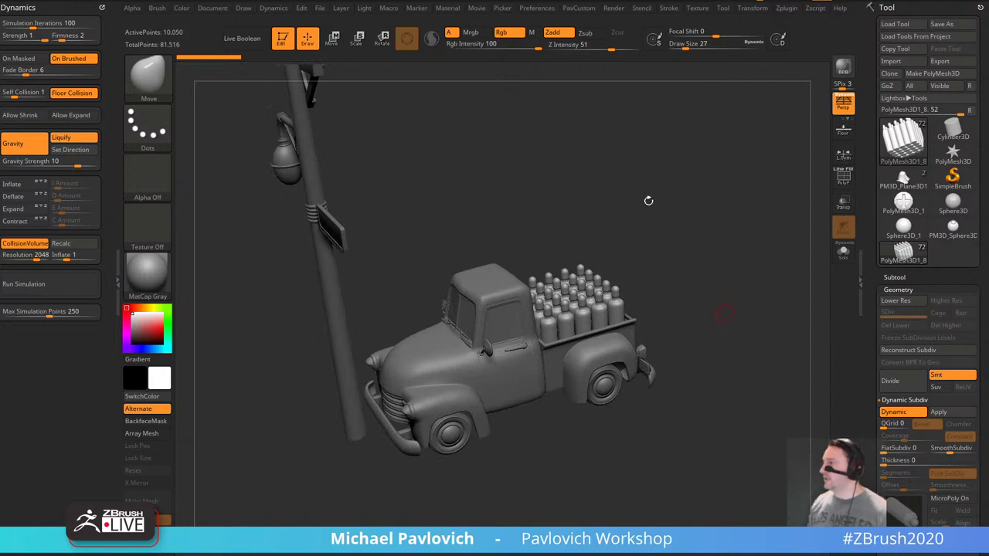
key(b)
key(s)
key(t)
mouse_move(679, 206)
mouse_down()
mouse_move(678, 221)
mouse_move(684, 210)
mouse_up()
key(s)
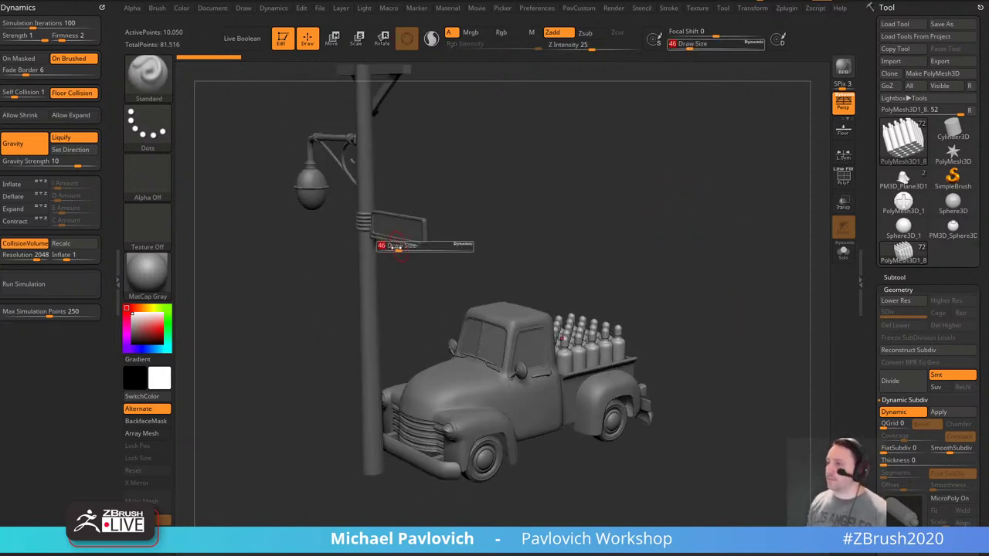
Hide the Tanks and LightPost subtool folders and make the truck's Wipers the active subtool so only the truck stays visible.
alt+click(398, 236)
click(896, 277)
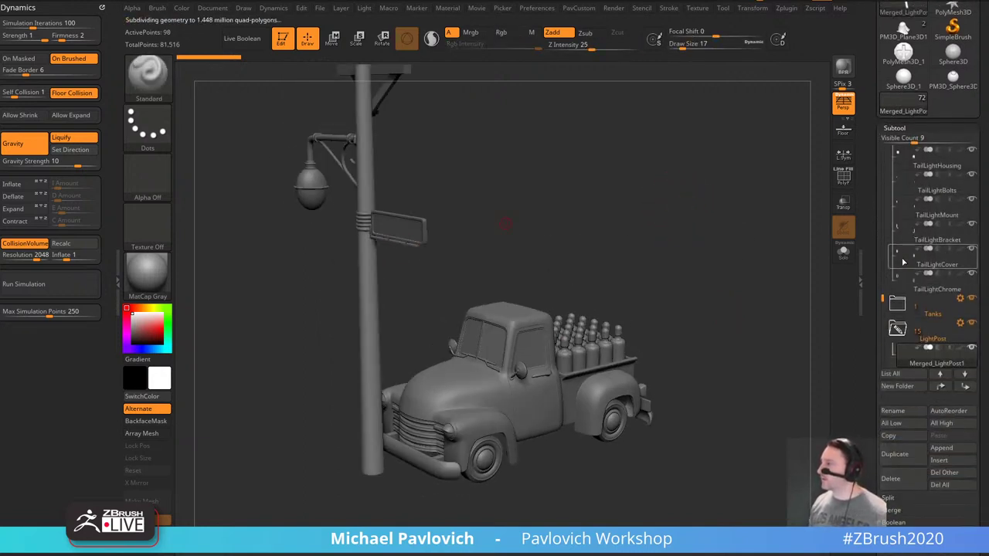
click(971, 299)
mouse_move(882, 298)
mouse_down()
mouse_move(869, 147)
mouse_move(882, 178)
mouse_move(883, 314)
mouse_up()
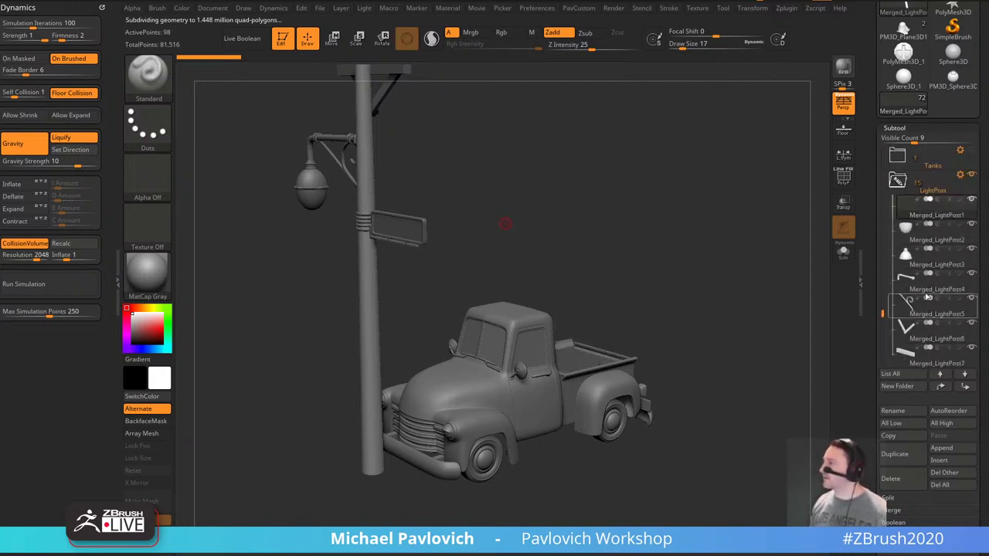
click(972, 174)
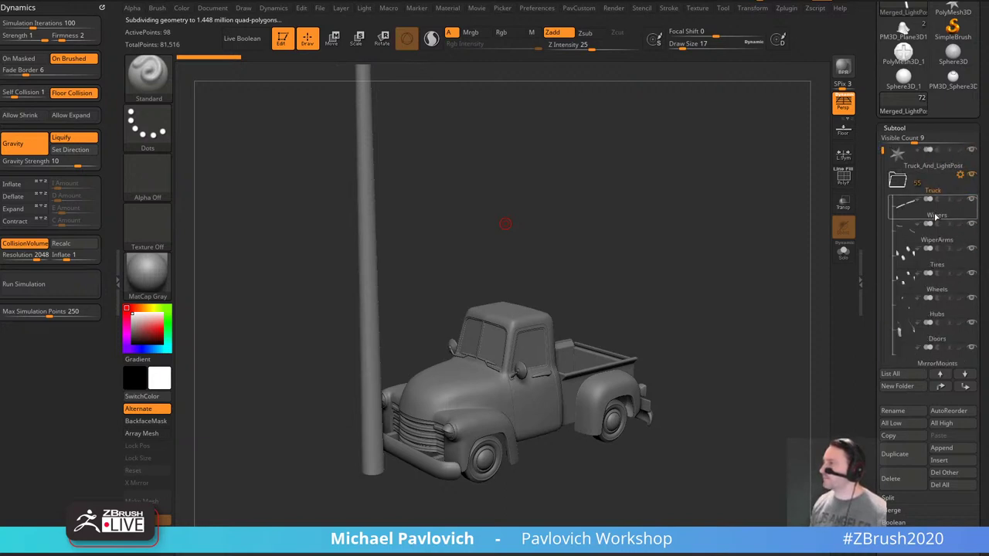
mouse_move(682, 271)
alt+mouse_down()
mouse_move(731, 262)
mouse_move(706, 289)
mouse_move(731, 278)
mouse_move(722, 274)
alt+mouse_up()
key(s)
Replace the docked Dynamics palette with the Zplugin palette.
click(115, 10)
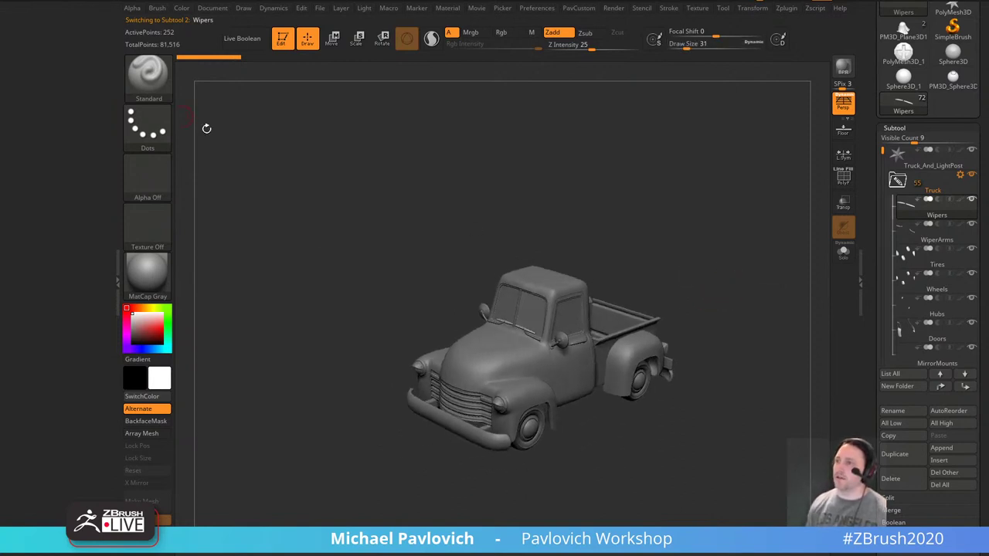
click(753, 8)
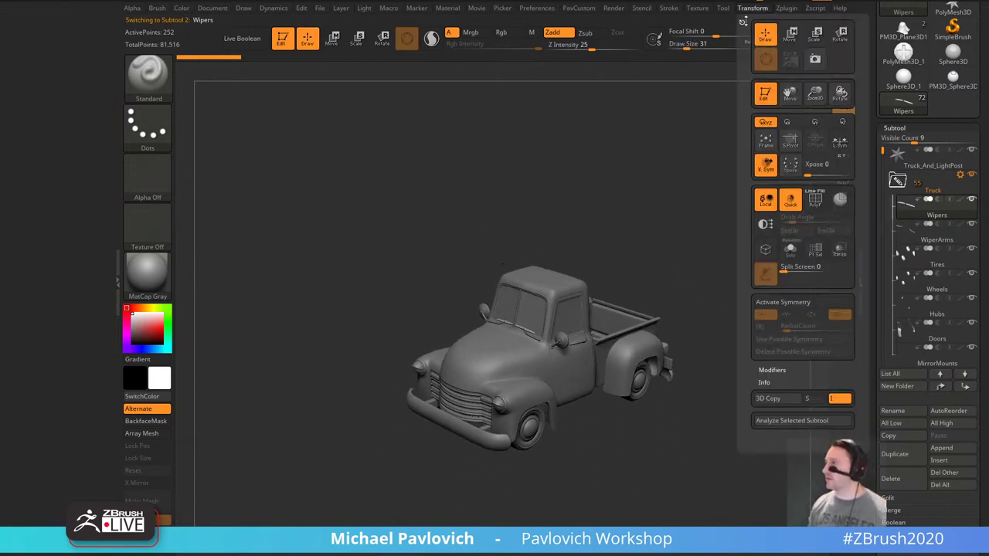
click(784, 8)
drag(432, 105, 78, 168)
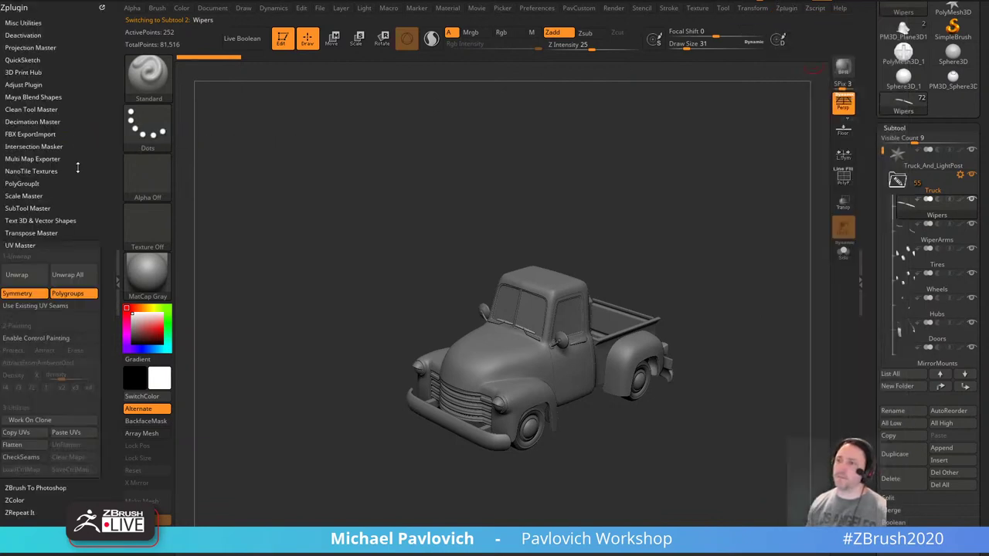
Combine the visible truck parts into a single TPoseMesh with Transpose Master and display its polyframe.
shift+click(28, 246)
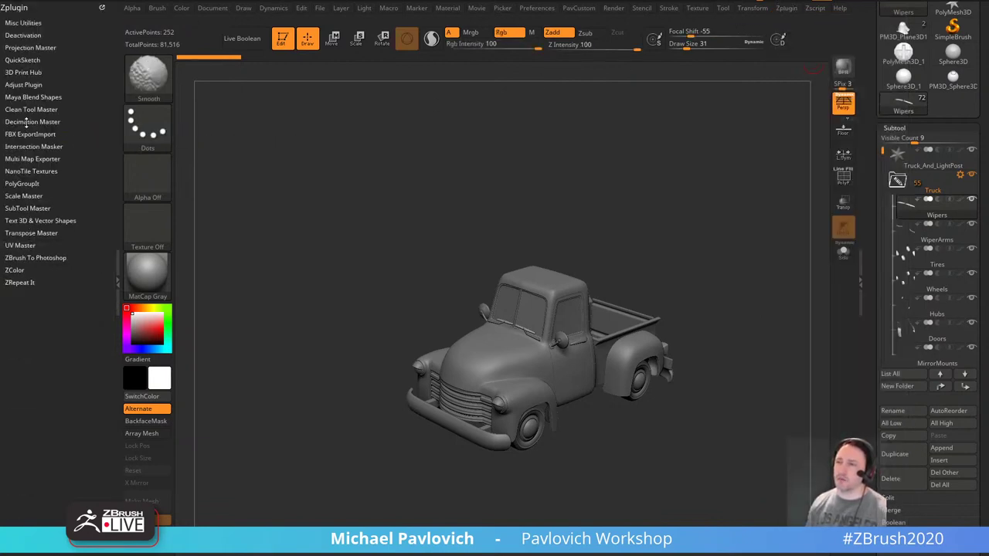
click(30, 233)
click(20, 251)
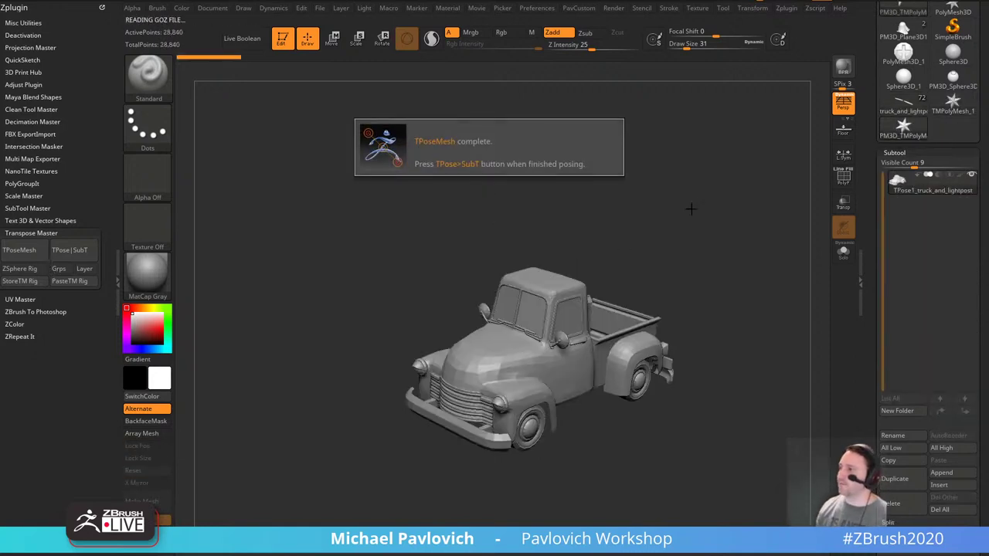
key(shift+f)
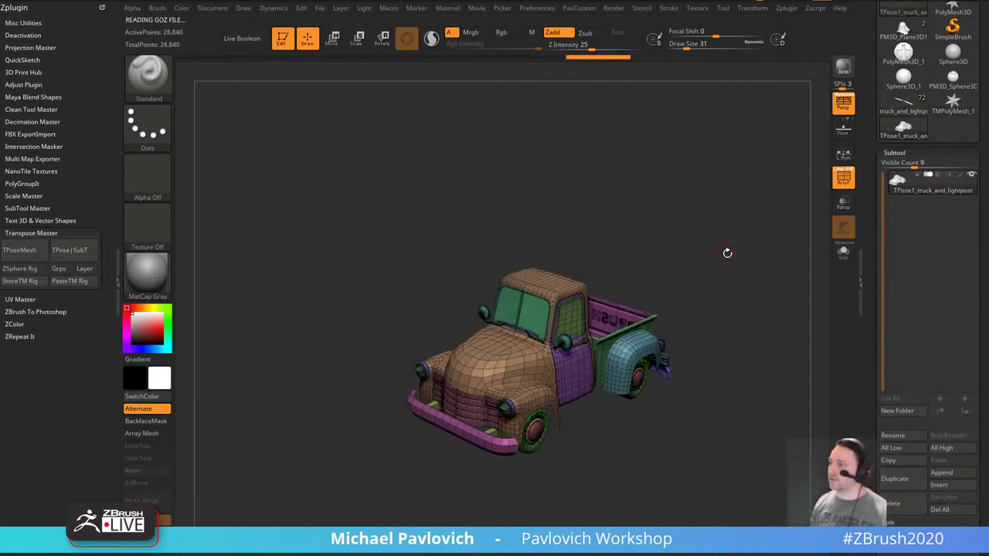
Append a Cylinder3D to the combined truck mesh and make it the active subtool.
mouse_move(736, 261)
mouse_down()
mouse_move(722, 237)
mouse_move(736, 226)
mouse_move(749, 244)
mouse_move(798, 242)
mouse_up()
drag(874, 263, 850, 201)
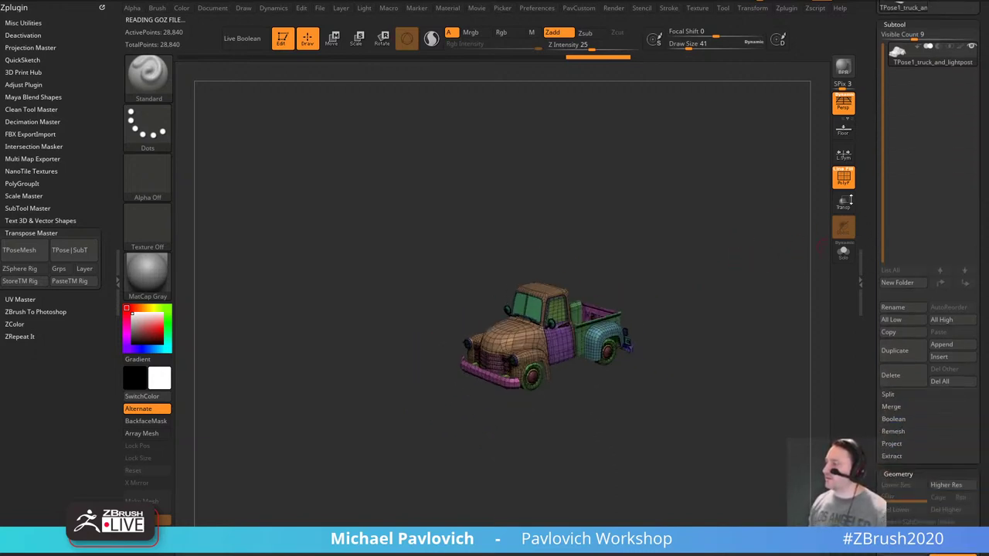
mouse_move(875, 299)
mouse_down()
mouse_move(869, 263)
mouse_move(869, 285)
mouse_up()
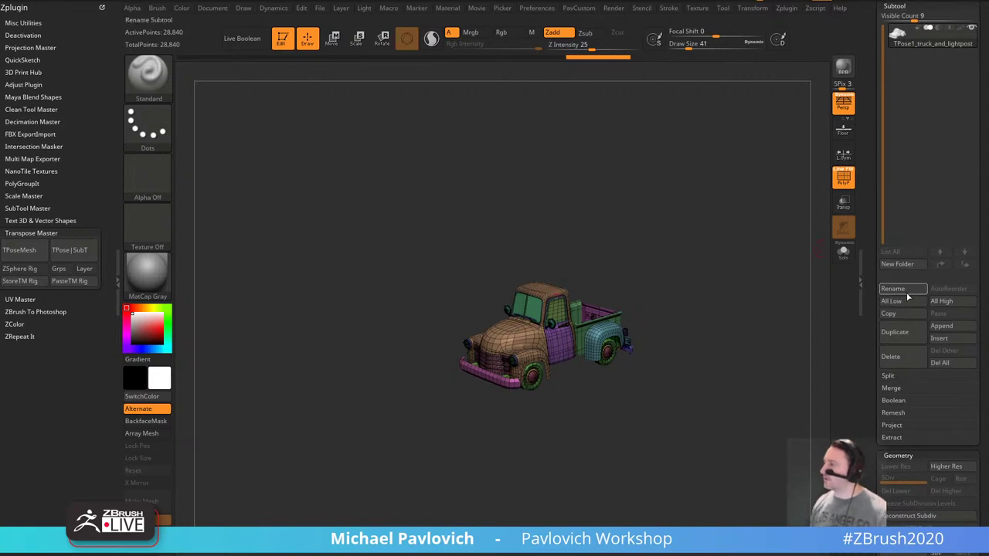
click(938, 326)
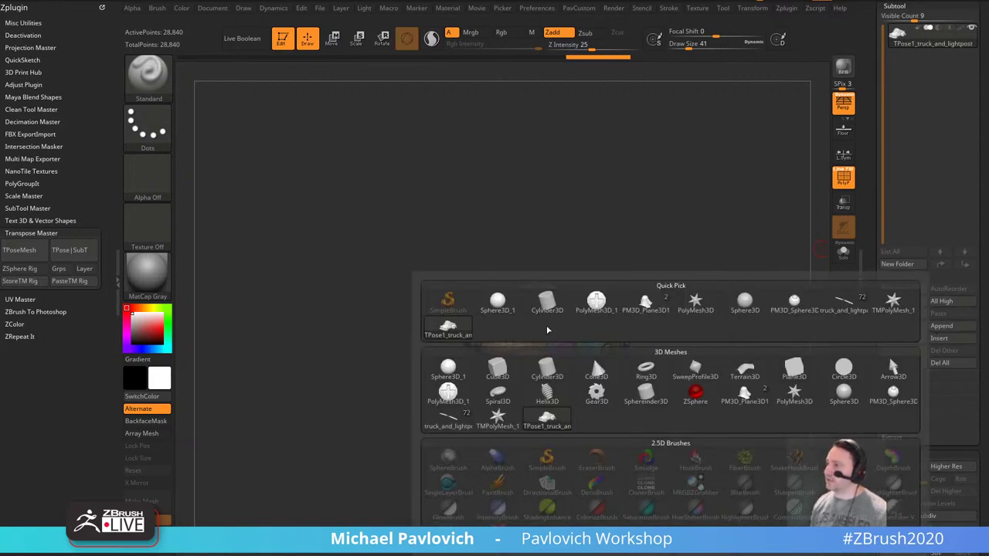
click(547, 369)
click(942, 73)
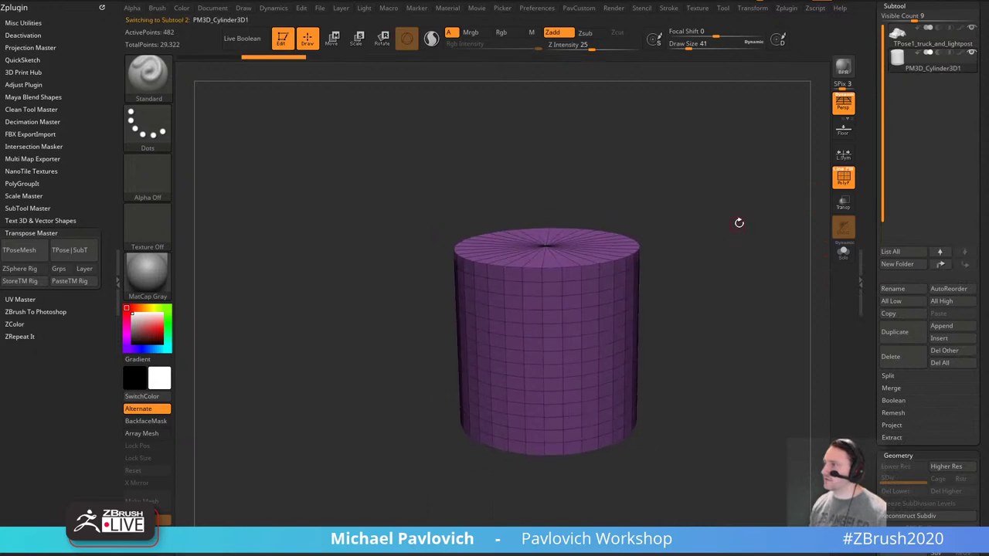
Turn off perspective and scale the cylinder uniformly down to 0.1 with the gizmo.
key(w)
key(p)
drag(547, 334, 459, 362)
key(ctrl+z)
key(b)
key(t)
key(r)
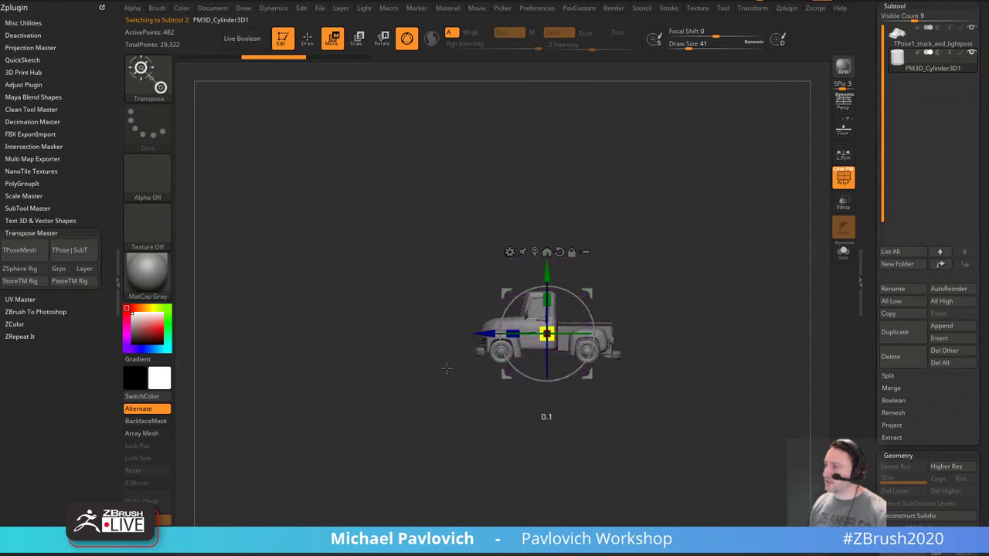
Move the cylinder in front of the truck and reshape it into a tall, thin pole, scaling it to about 0.81.
alt+drag(547, 334, 453, 354)
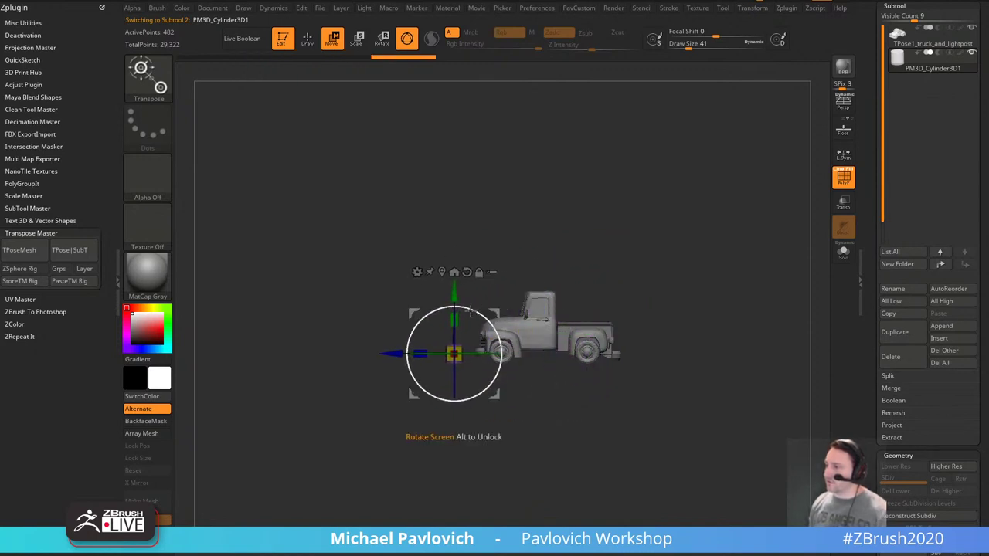
drag(454, 319, 448, 167)
drag(498, 313, 490, 241)
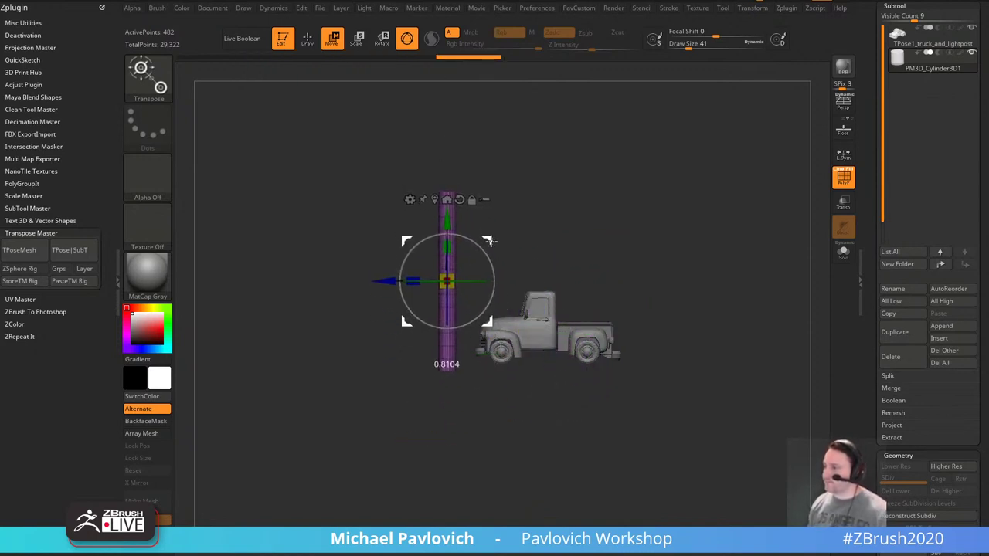
Make the combined truck mesh the active subtool and switch to the TransposeCloth brush with the Move gizmo.
key(q)
mouse_move(675, 221)
mouse_down()
mouse_move(696, 281)
mouse_move(712, 278)
mouse_move(724, 250)
mouse_up()
alt+click(597, 287)
key(w)
key(b)
key(t)
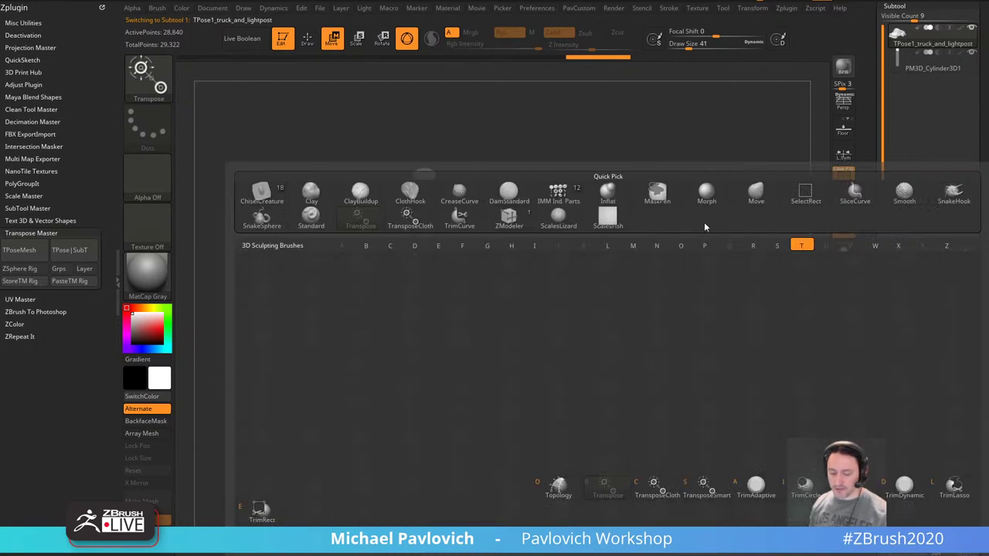
key(c)
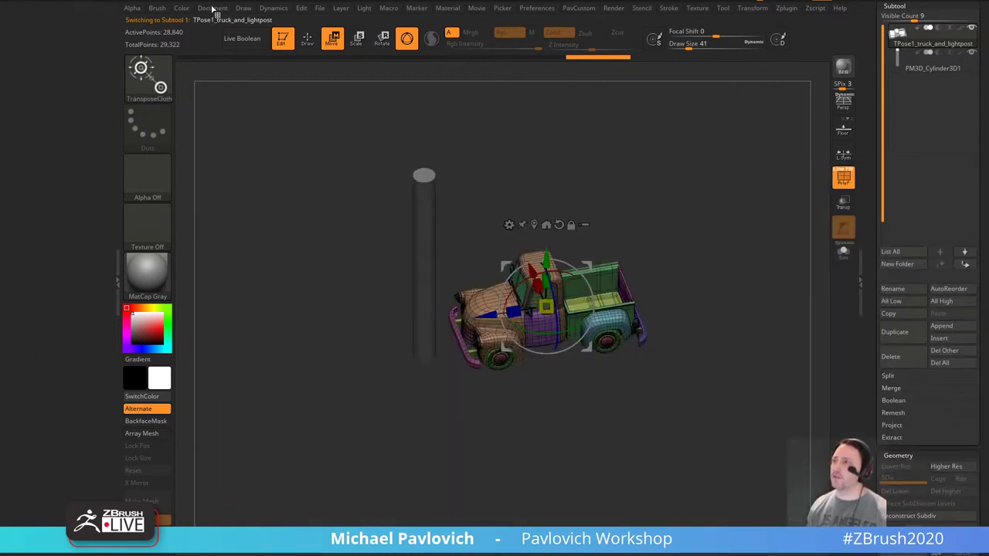
Change the material to SkinShade4 and bring up the Dynamics settings.
click(147, 272)
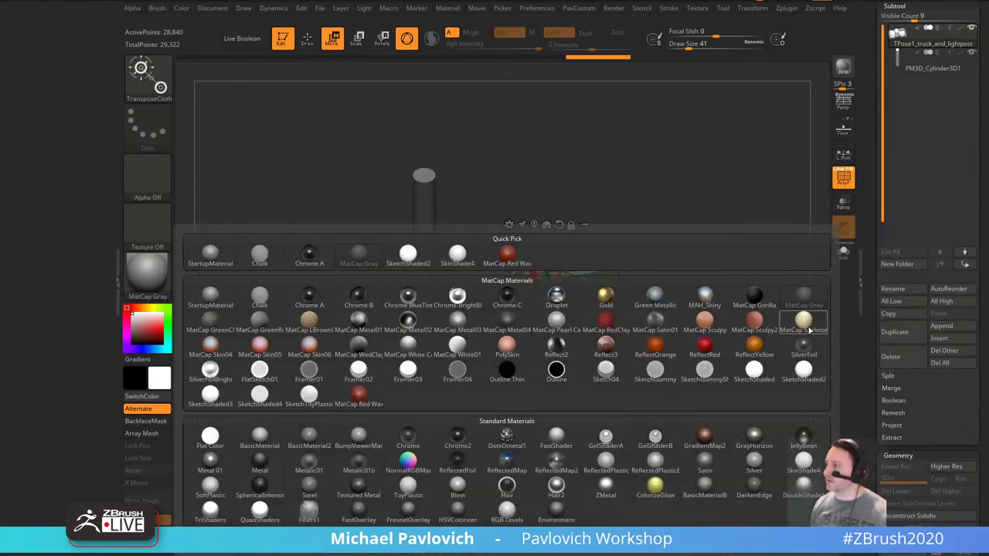
click(801, 460)
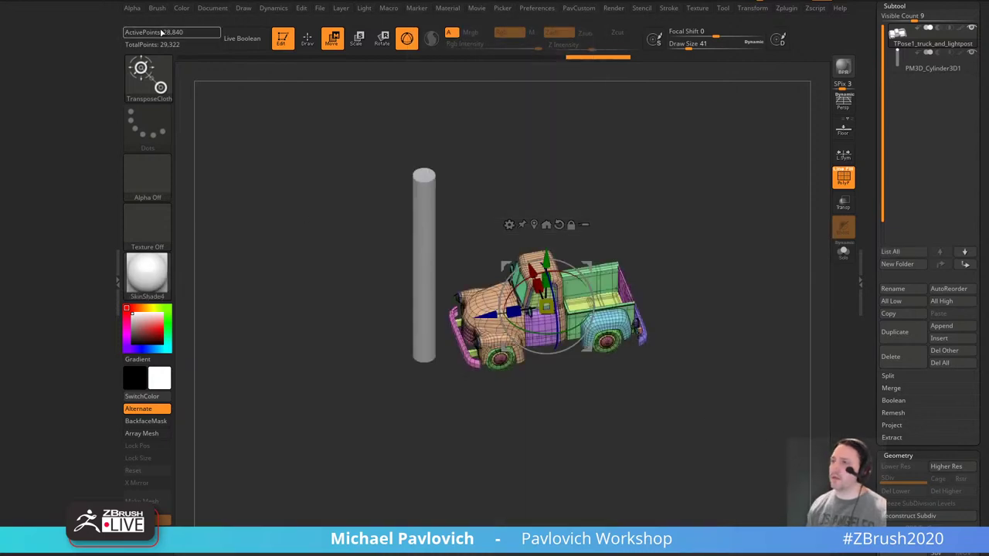
click(283, 9)
click(266, 22)
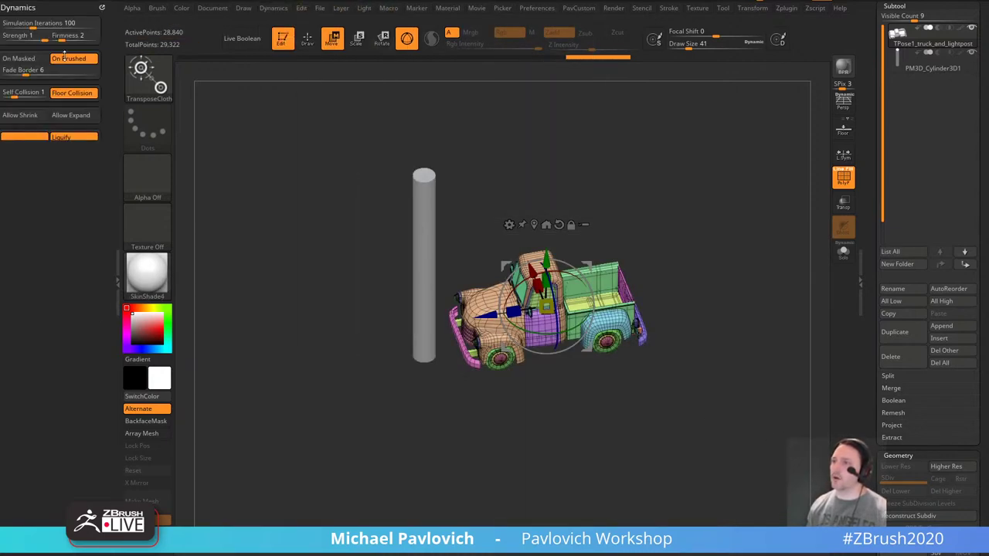
Turn off Floor Collision and set the cloth Firmness to 6.
alt+drag(728, 259, 773, 272)
drag(772, 272, 776, 252)
key(q)
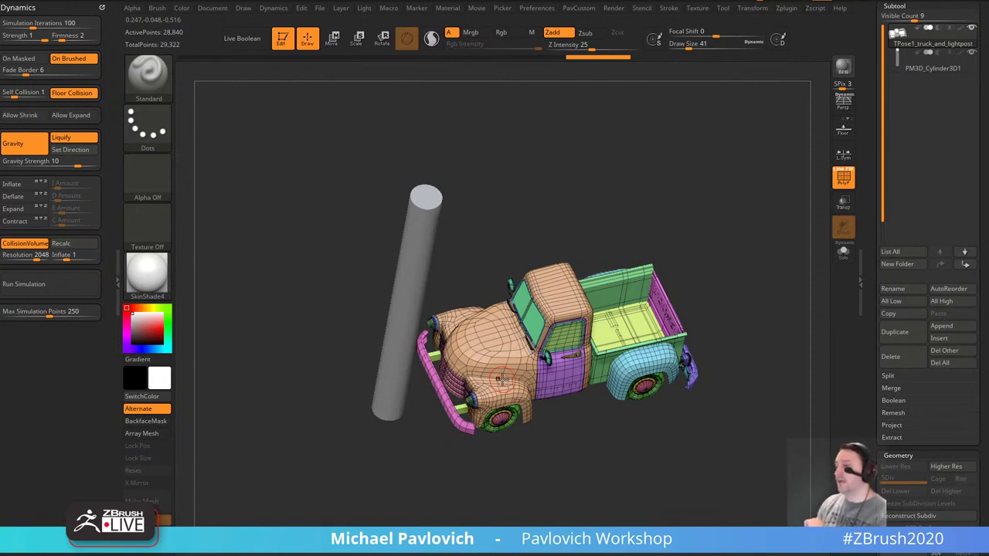
drag(564, 144, 549, 133)
click(74, 96)
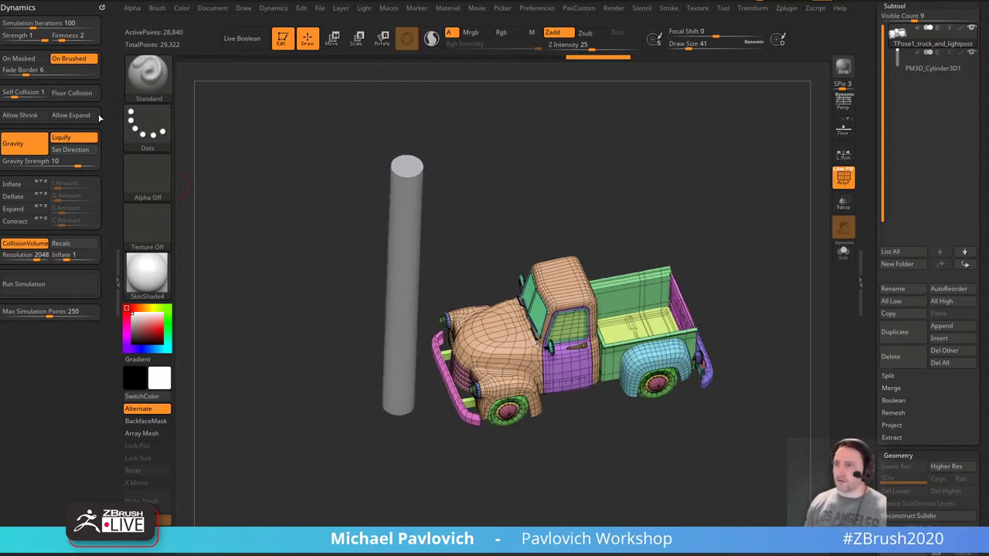
drag(730, 176, 729, 177)
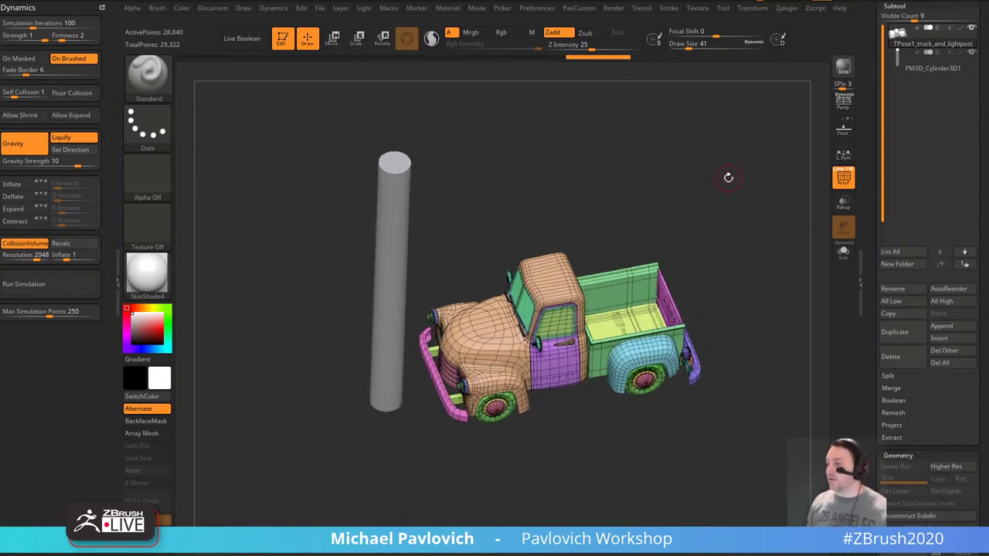
drag(74, 37, 108, 36)
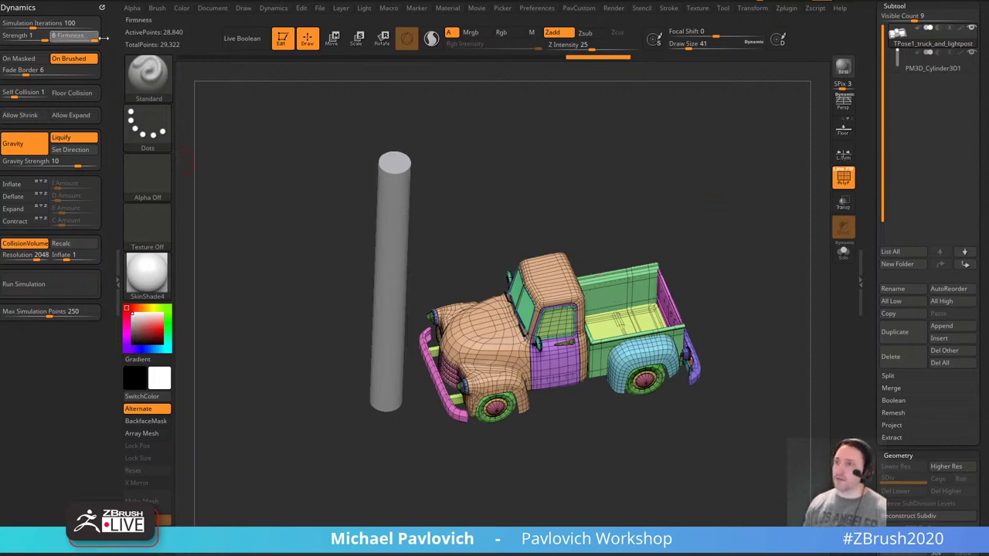
Try to push the truck forward into the pole with TransposeCloth, and undo the attempt.
key(w)
drag(600, 232, 594, 251)
drag(505, 339, 453, 350)
key(ctrl+z)
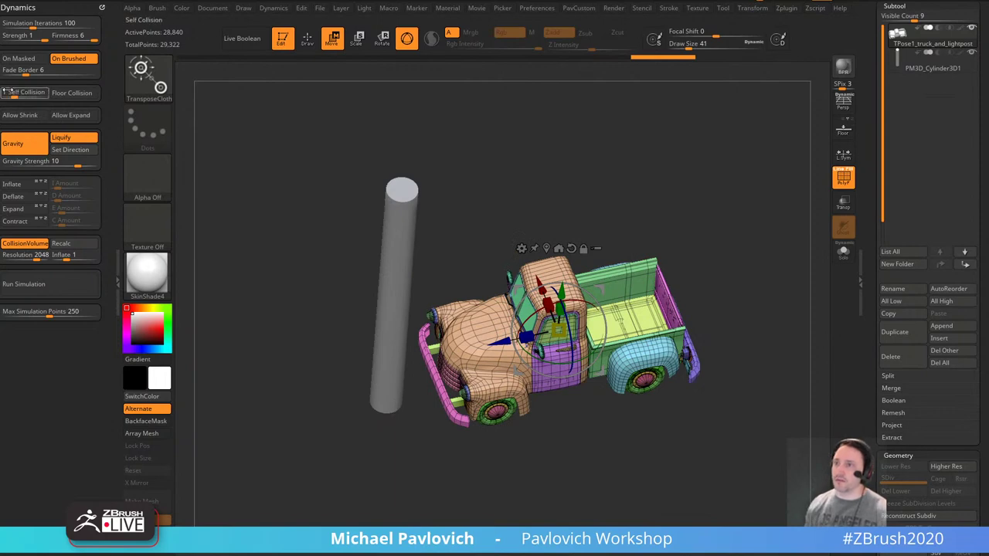
Set Self Collision to 0, test pulling the truck into the pole, and undo the test move.
drag(17, 93, 3, 93)
key(ctrl+z)
drag(502, 340, 466, 349)
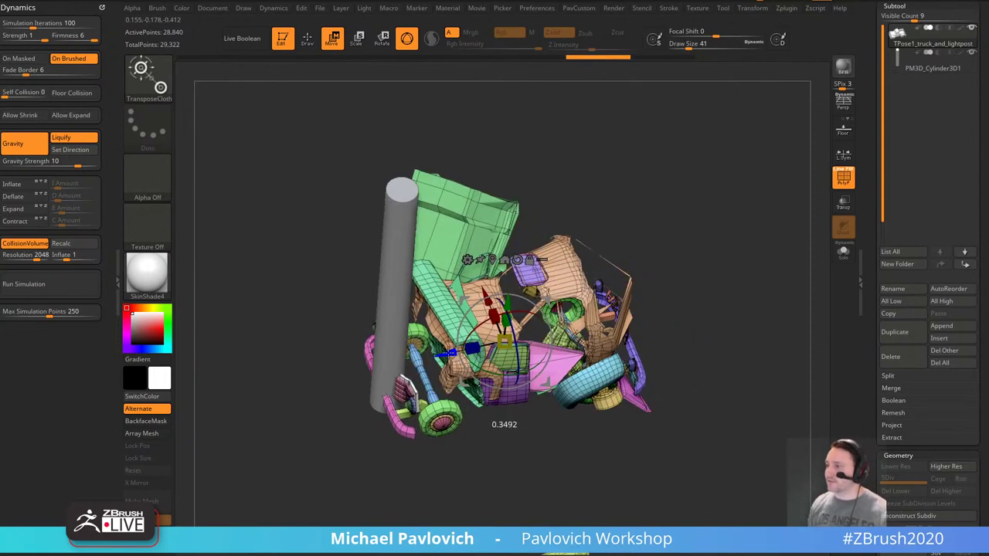
key(ctrl+z)
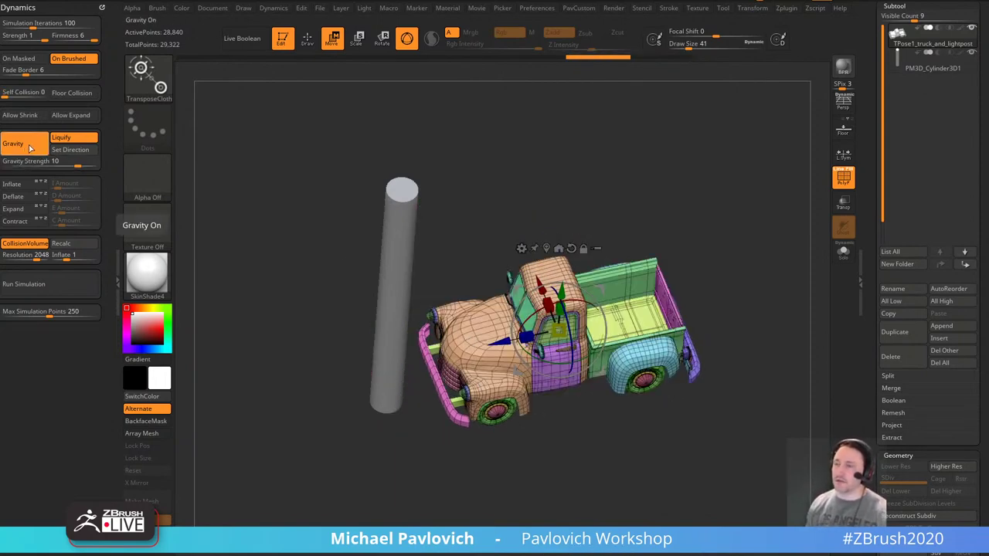
Turn off both the Liquify option and Gravity for the simulation.
click(27, 146)
click(44, 145)
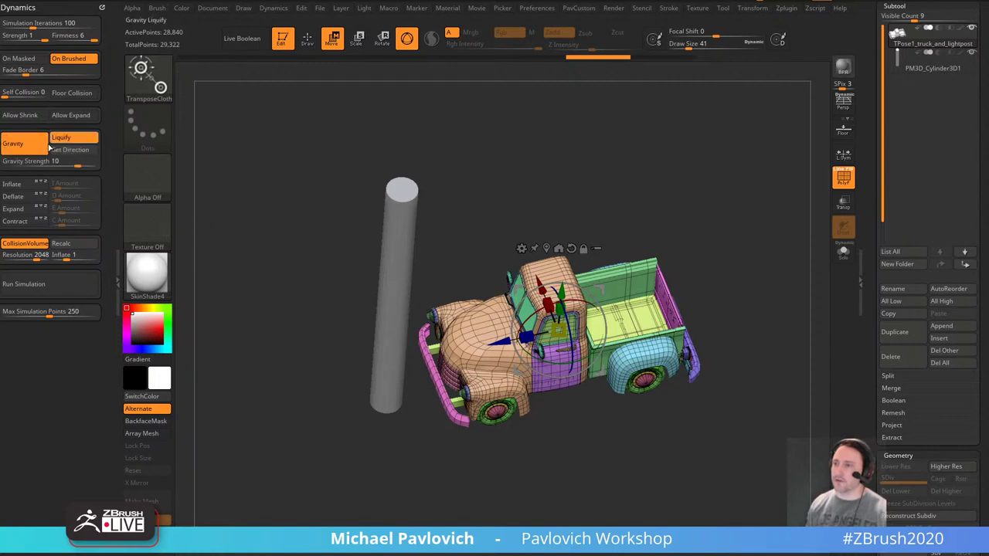
click(41, 147)
click(45, 145)
click(68, 139)
click(31, 147)
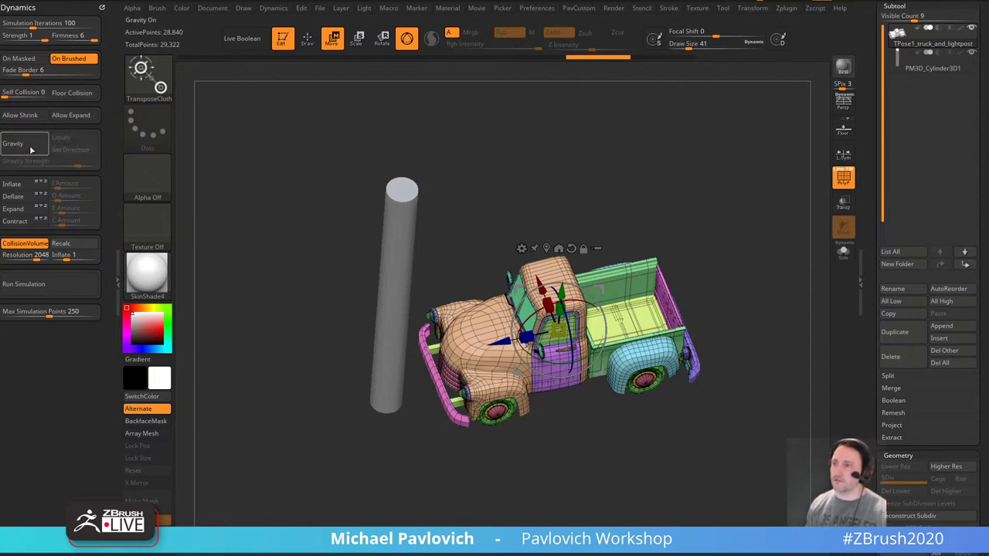
Try moving the truck along Z into the pole with gravity disabled, undoing the first short move.
drag(502, 341, 492, 343)
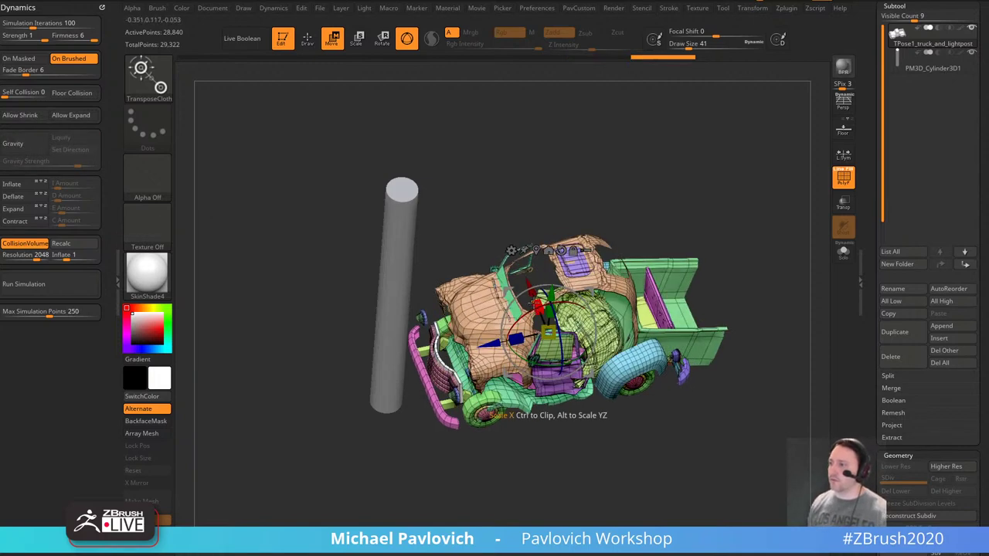
key(ctrl+z)
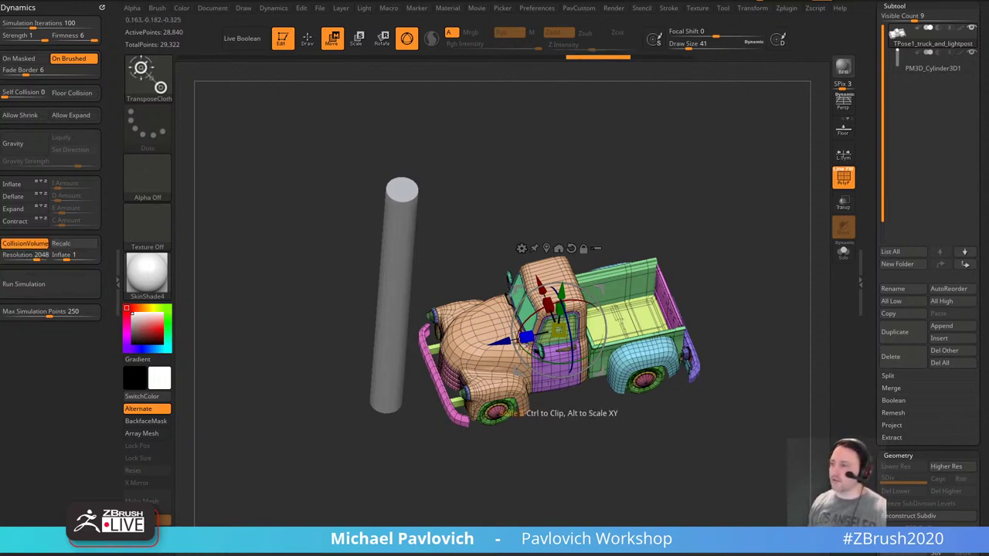
drag(494, 342, 235, 395)
mouse_move(546, 239)
mouse_down()
mouse_move(406, 209)
mouse_move(453, 179)
mouse_move(444, 185)
mouse_move(699, 233)
mouse_move(676, 238)
mouse_move(671, 266)
mouse_up()
Pull the intact truck along Z past the pole with TransposeCloth to simulate the crash.
key(q)
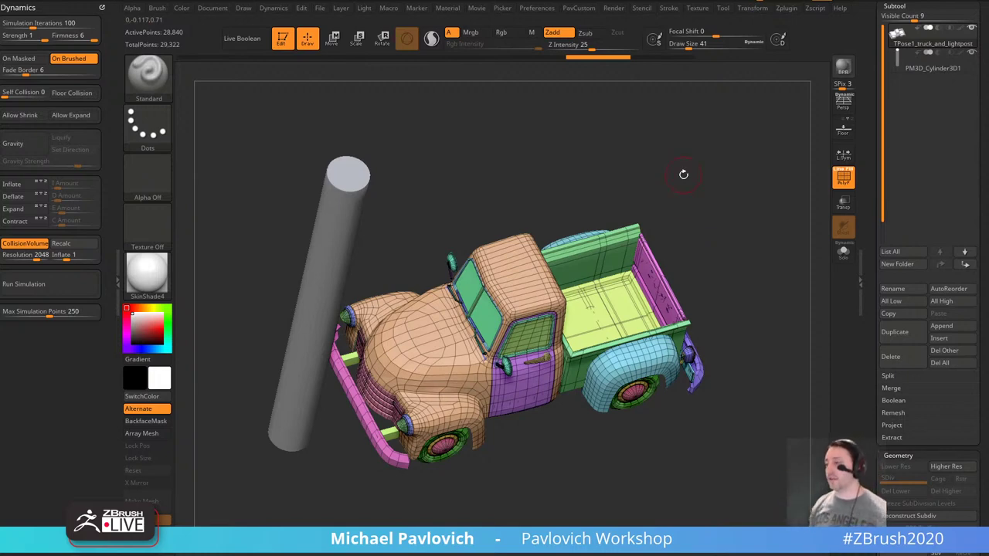
drag(684, 175, 722, 219)
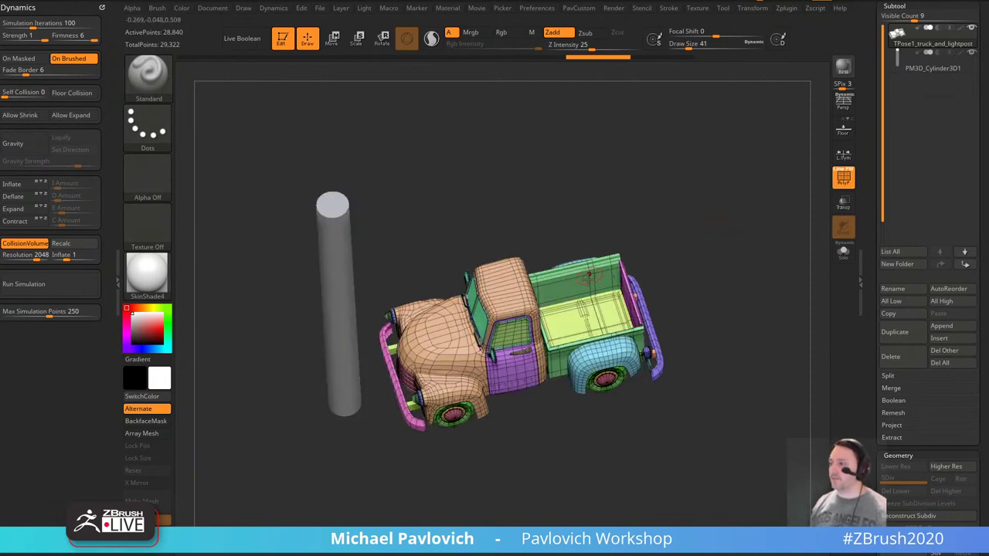
drag(677, 263, 666, 246)
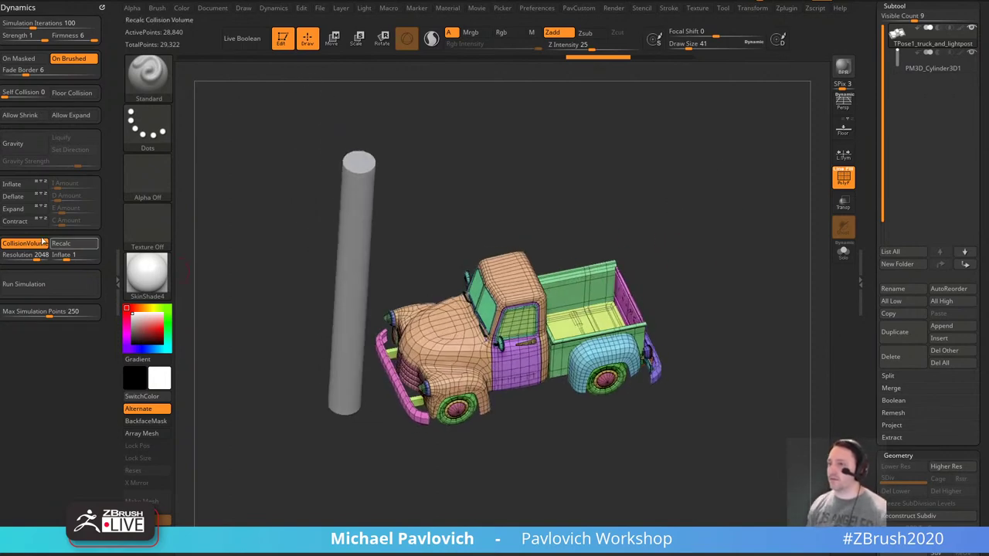
drag(479, 242, 667, 201)
key(w)
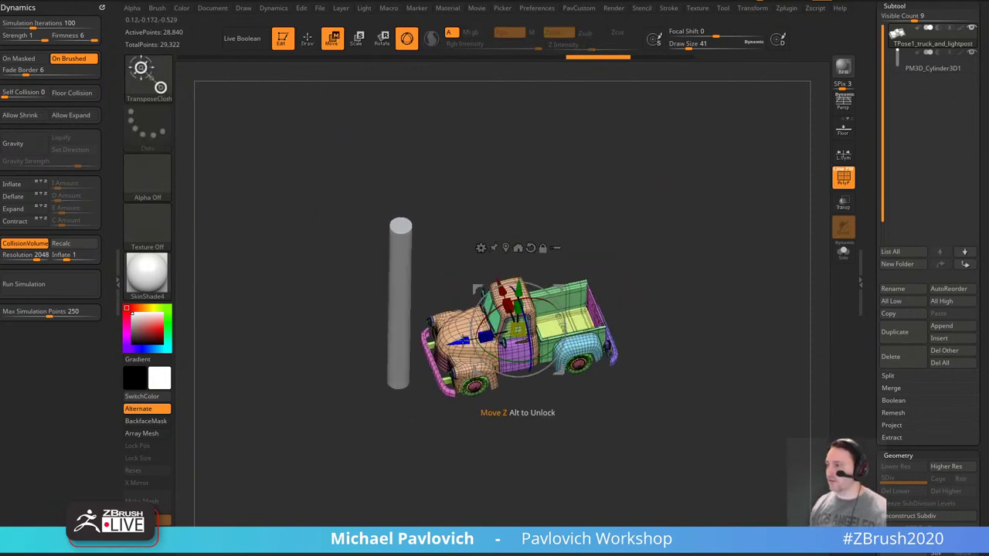
drag(516, 331, 302, 376)
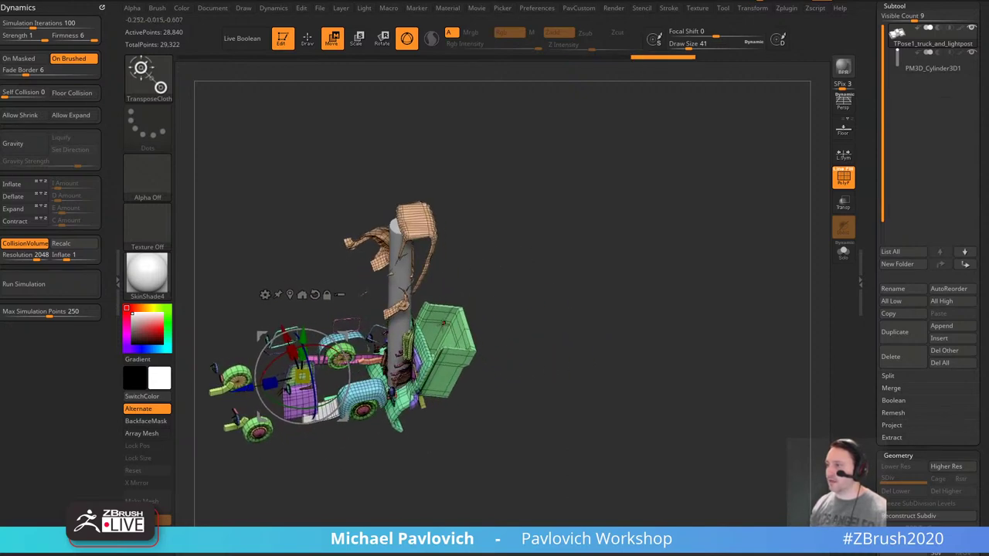
Examine the wreckage around the pole from several angles and undo the crash.
drag(364, 294, 486, 357)
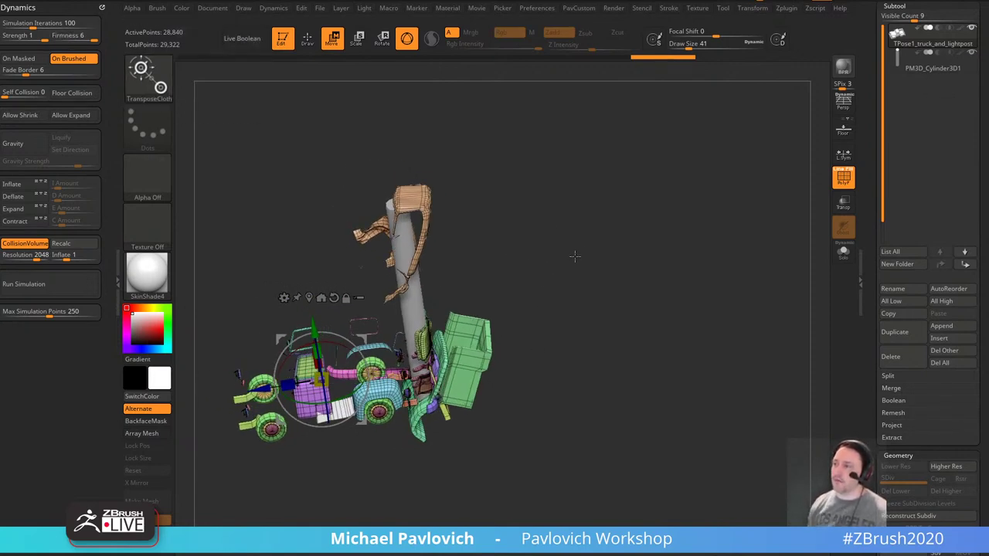
drag(503, 263, 567, 355)
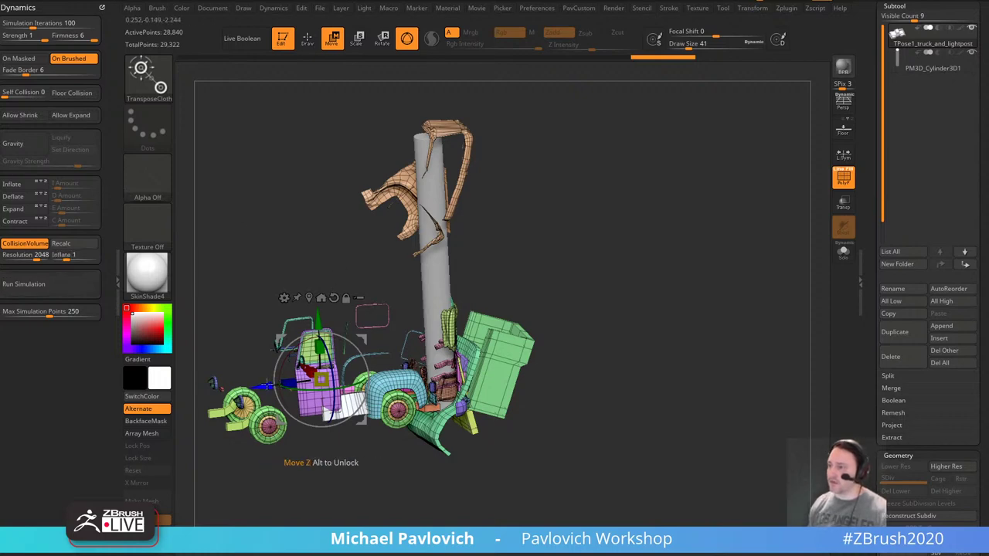
mouse_move(267, 384)
mouse_down()
mouse_move(219, 384)
mouse_move(268, 385)
mouse_up()
drag(640, 232, 643, 308)
drag(500, 303, 645, 241)
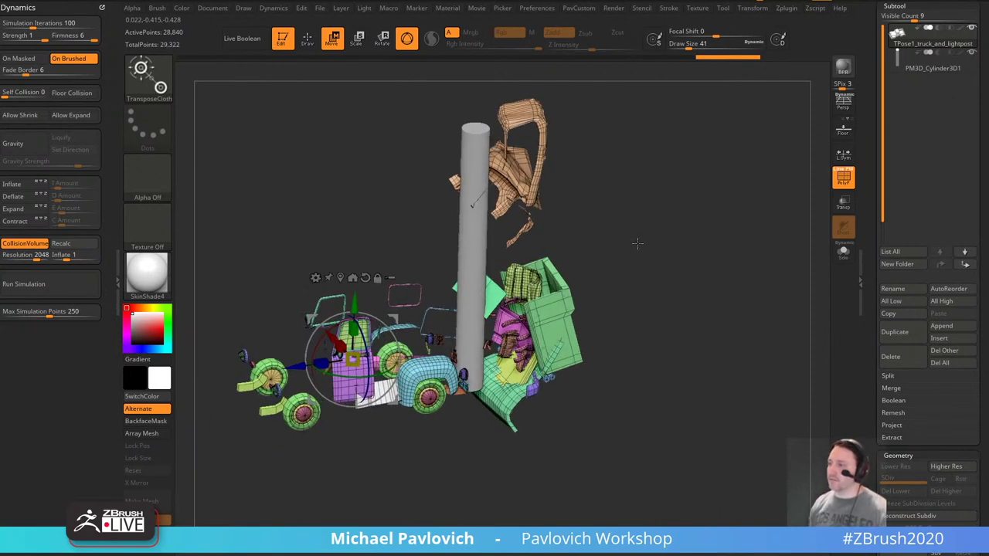
key(ctrl+z)
key(ctrl+z)
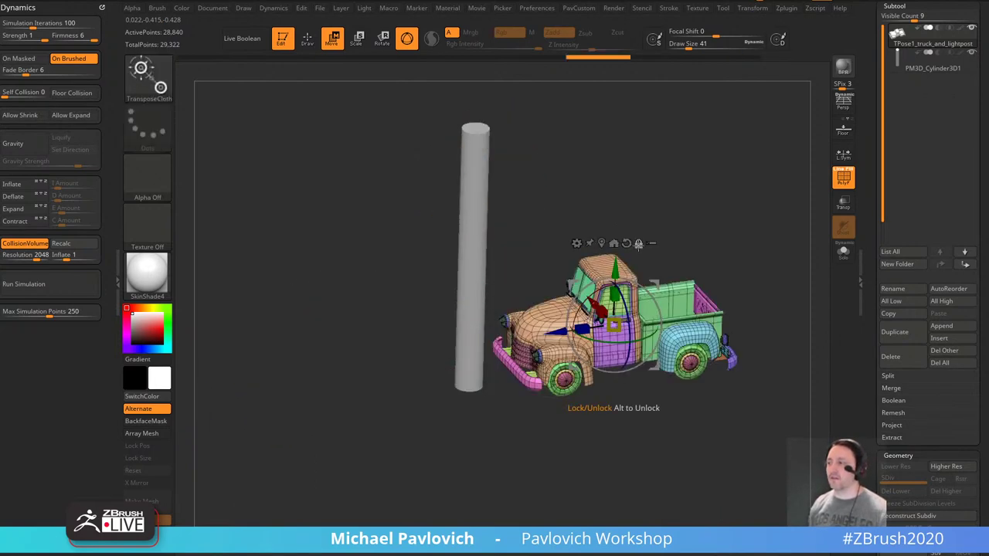
Drive the truck through the pole in successive Z moves, examine the wreck from other angles, and undo it.
alt+drag(707, 201, 601, 267)
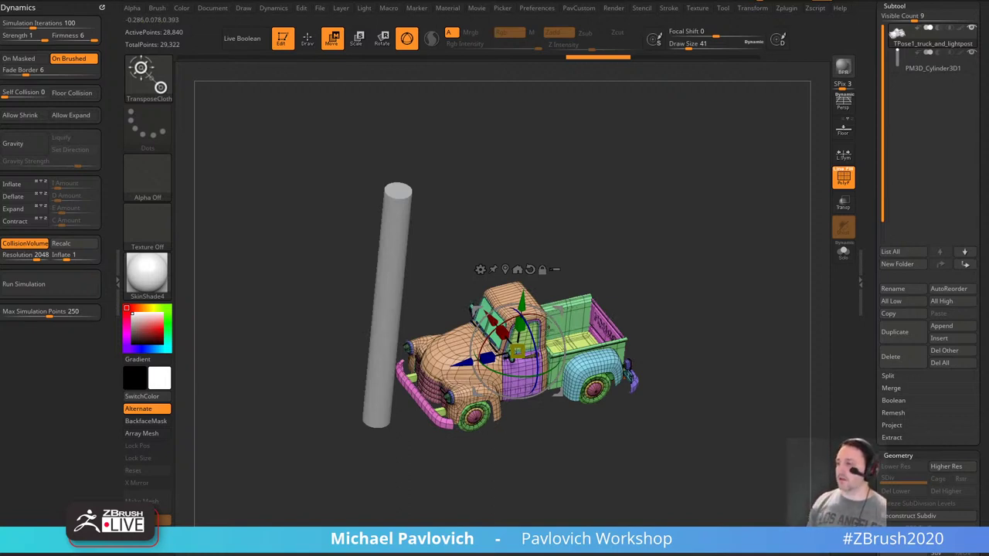
drag(688, 180, 657, 199)
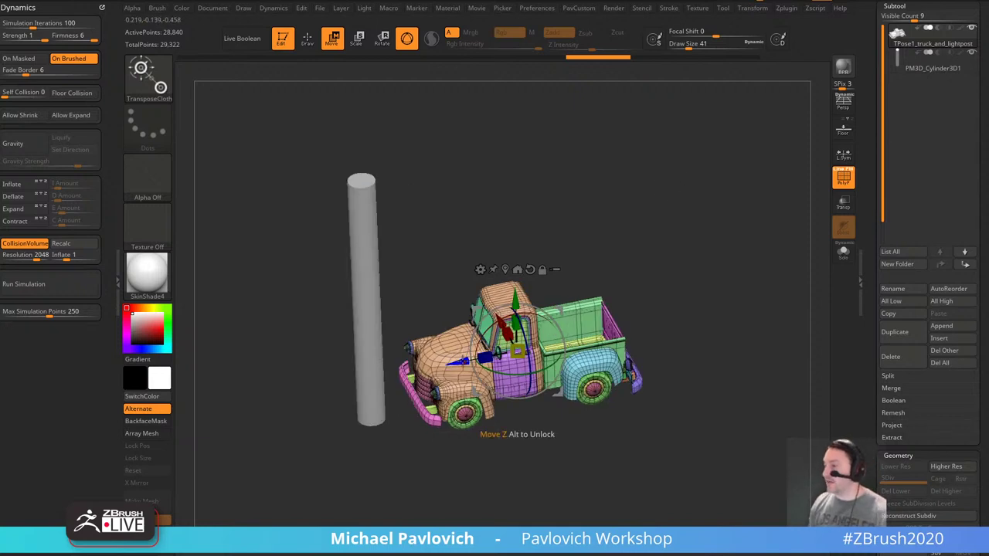
drag(459, 361, 385, 375)
drag(444, 442, 315, 398)
drag(285, 405, 161, 420)
drag(514, 251, 454, 238)
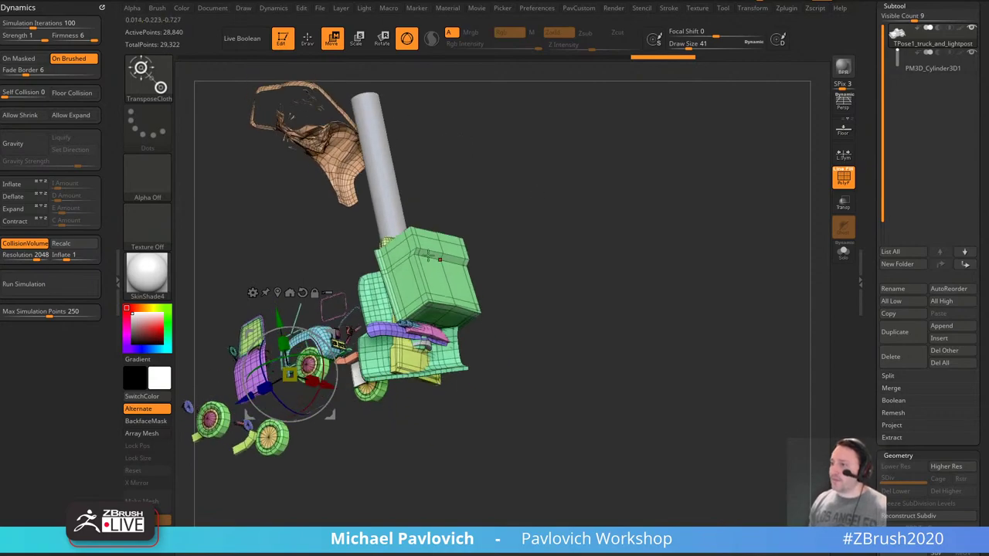
drag(465, 279, 550, 279)
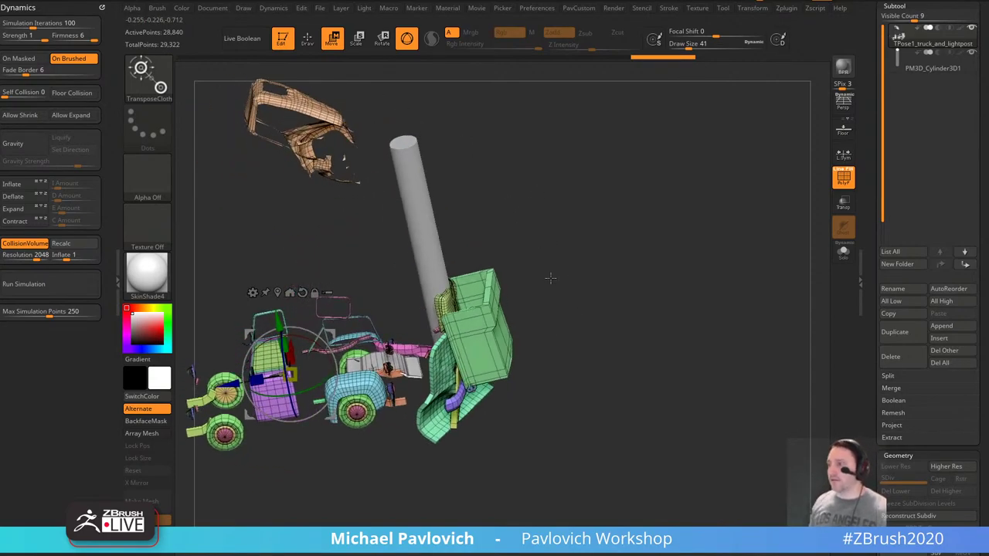
key(ctrl+z)
Ram the truck through the pole in one long TransposeCloth move and undo it.
mouse_move(731, 241)
alt+mouse_down()
mouse_move(607, 326)
mouse_move(758, 239)
mouse_move(704, 155)
mouse_move(641, 132)
alt+mouse_up()
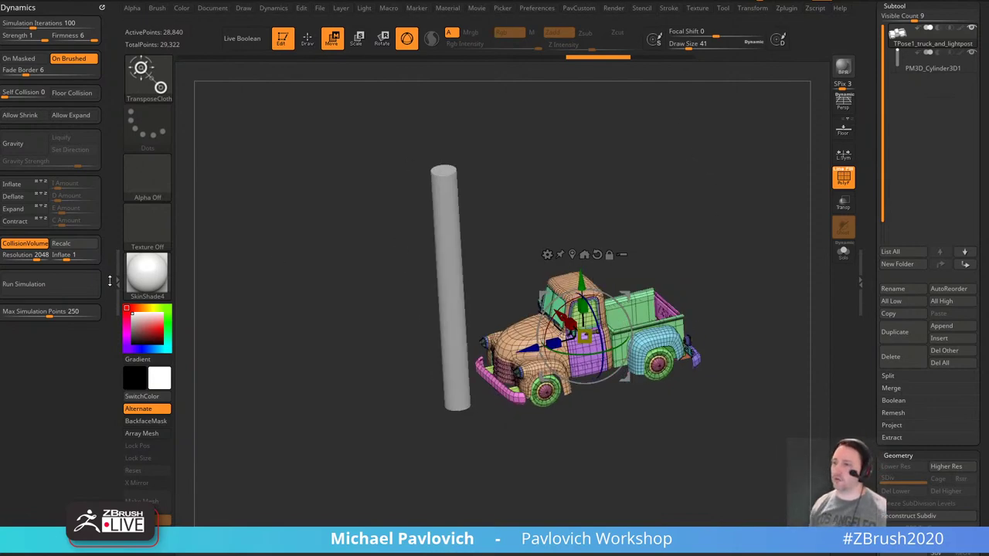
drag(585, 334, 326, 397)
key(ctrl+z)
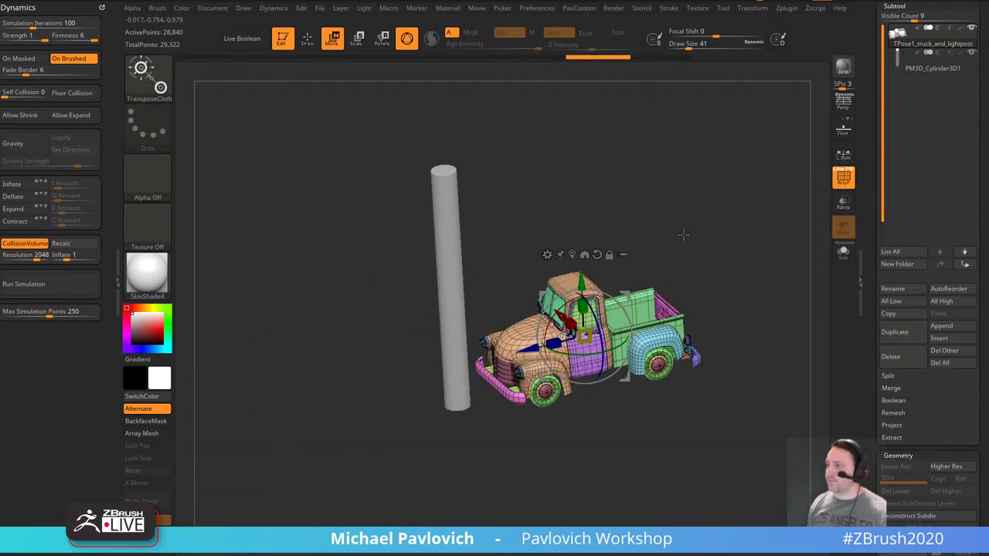
Turn on Gravity and set its direction from the truck toward the pole.
drag(712, 257, 629, 304)
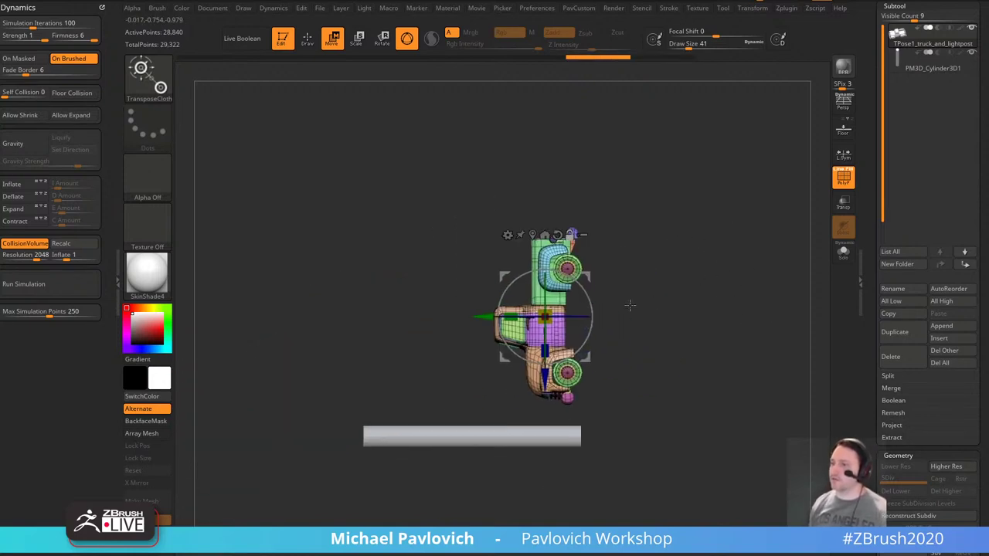
click(37, 145)
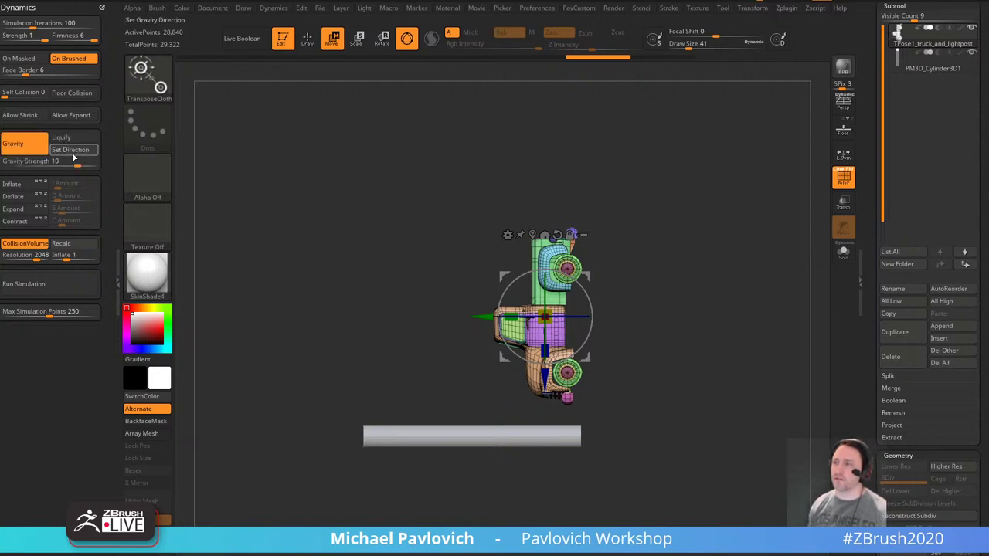
Return to Draw mode and run the dynamics simulation on the truck against the pole.
mouse_move(695, 255)
mouse_down()
mouse_move(730, 286)
mouse_move(757, 250)
mouse_move(739, 284)
mouse_up()
key(q)
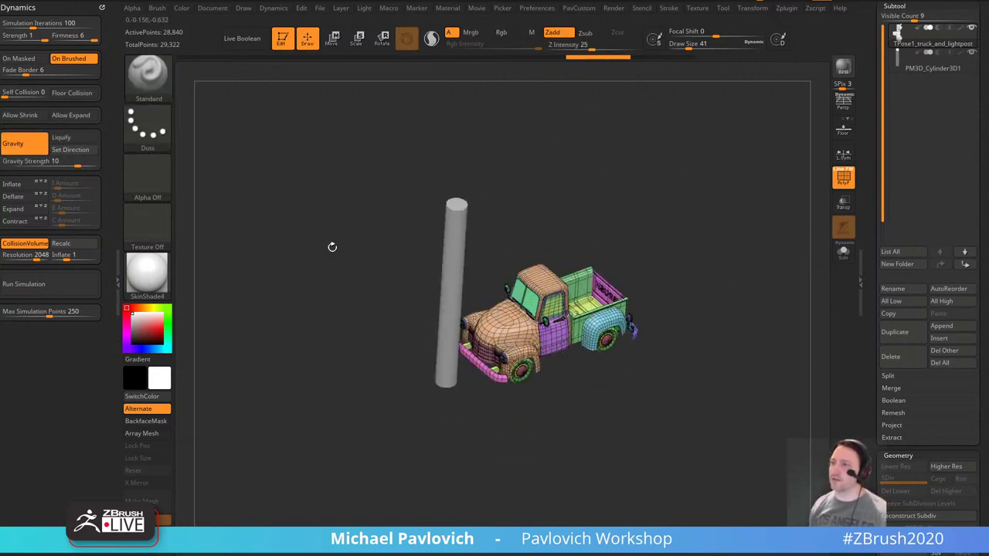
click(44, 286)
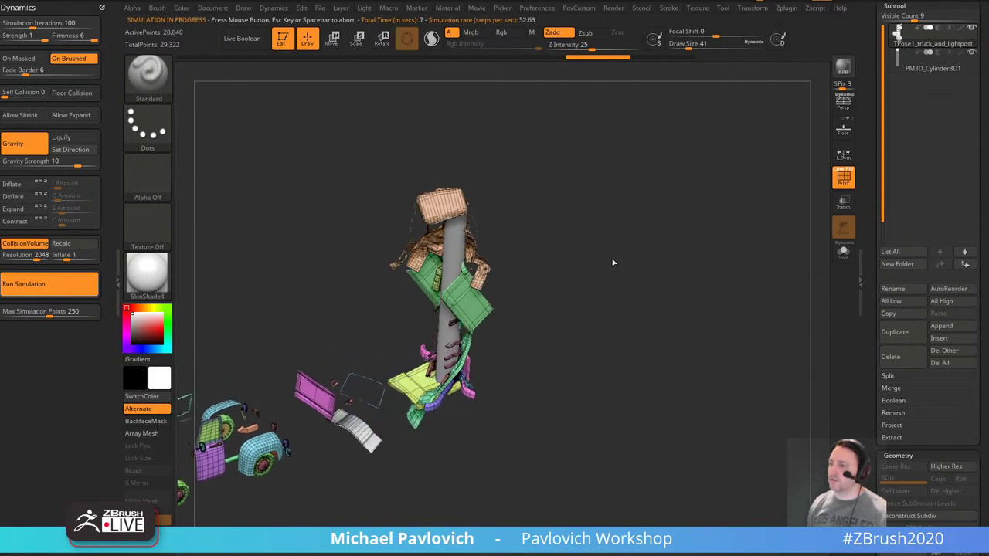
Examine the simulated wreck around the pole and undo the gravity simulation on the truck.
drag(613, 262, 448, 320)
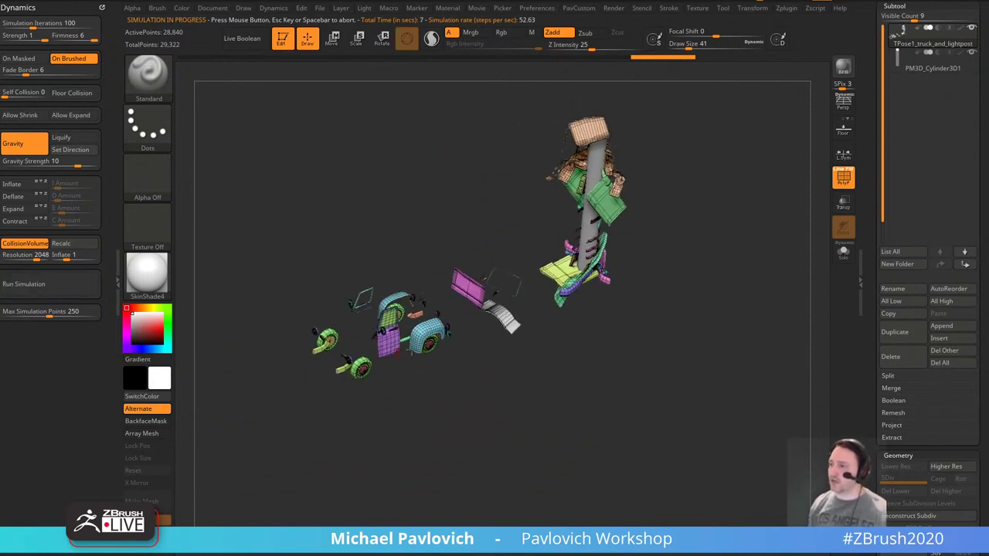
key(ctrl+z)
mouse_move(767, 273)
alt+mouse_down()
mouse_move(643, 336)
mouse_move(706, 348)
alt+mouse_up()
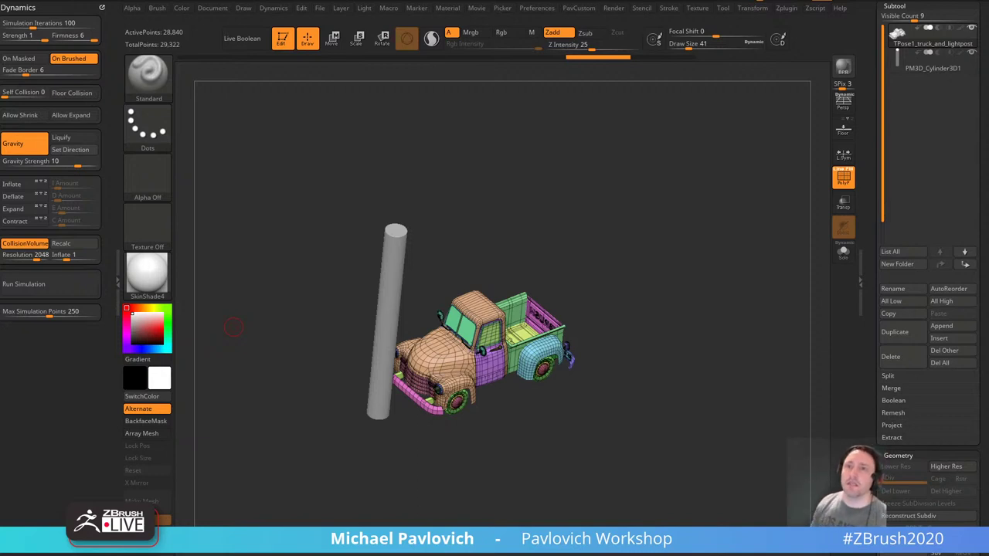
Ram the truck through the pole with a TransposeCloth Z move, undo it, and repeat it with a shorter move.
drag(504, 175, 584, 173)
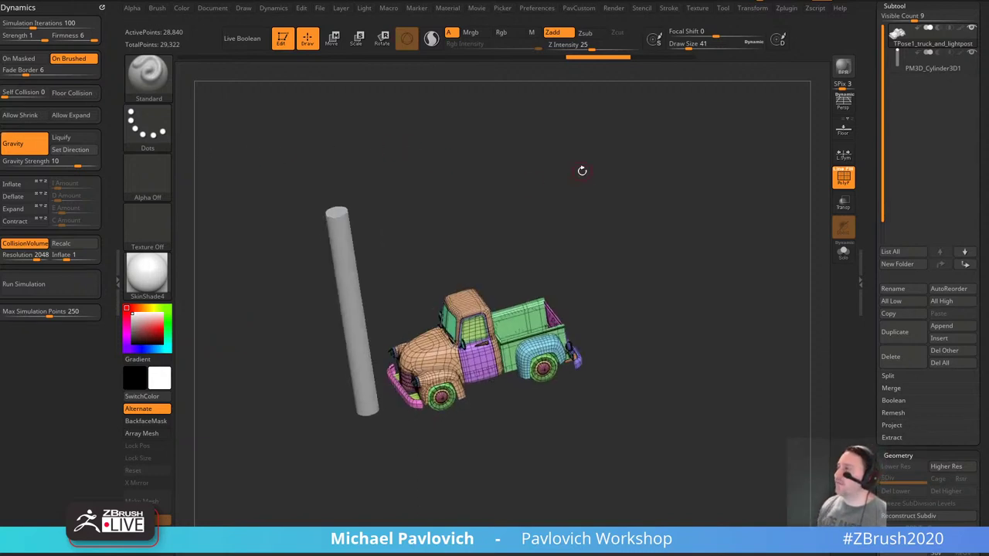
drag(399, 233, 410, 267)
key(w)
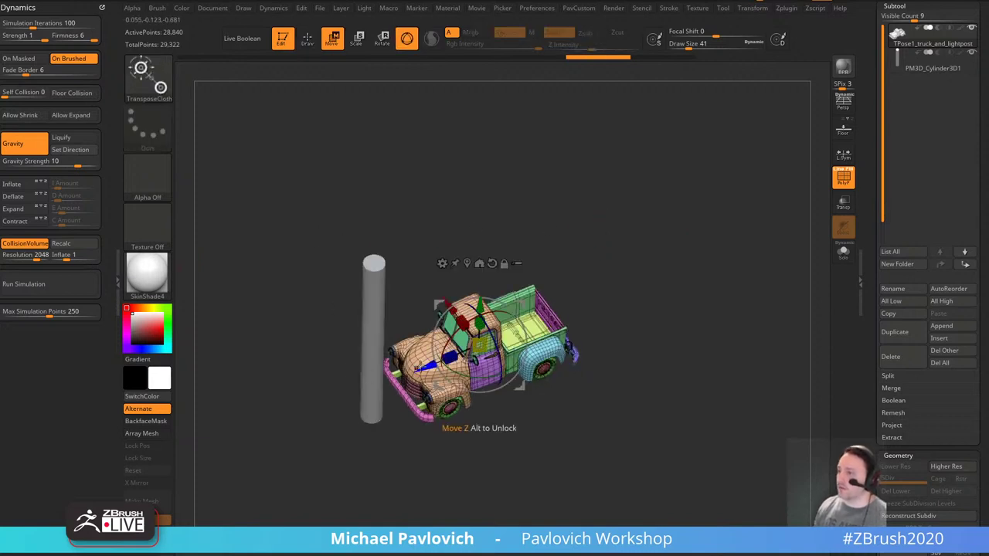
drag(425, 366, 257, 438)
key(ctrl+z)
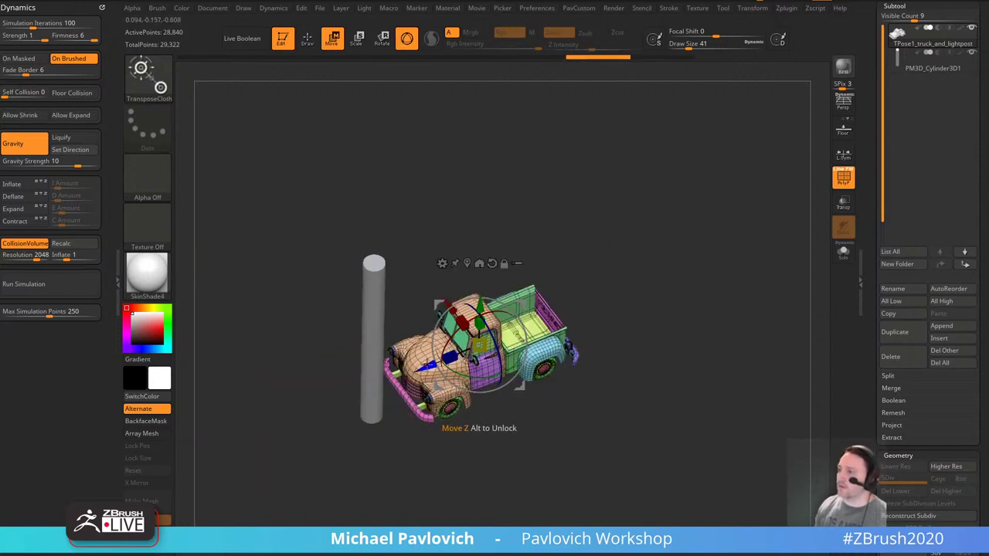
drag(427, 366, 305, 419)
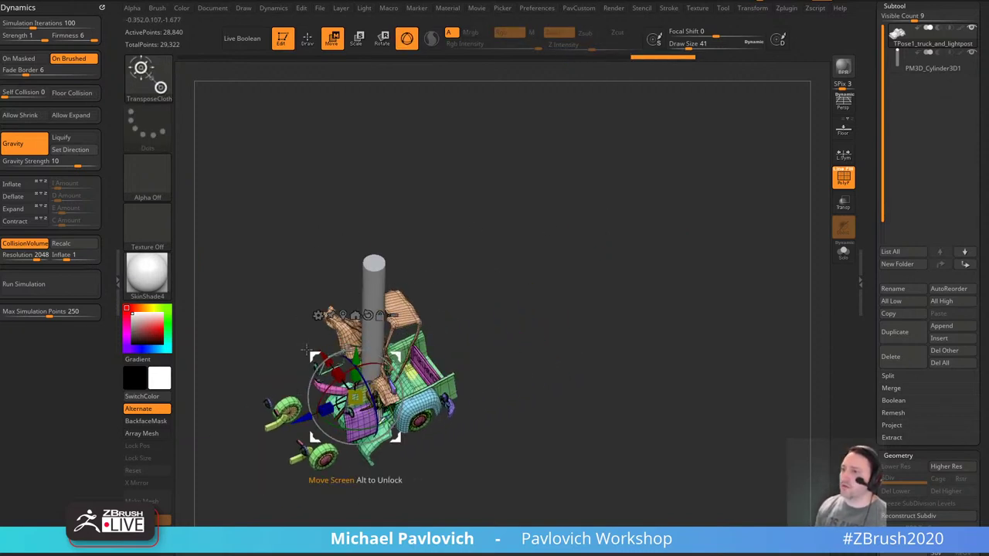
drag(269, 241, 261, 210)
Delete the cylinder pole subtool and transfer the crashed TPose mesh back to the truck's original subtools.
key(q)
alt+click(360, 256)
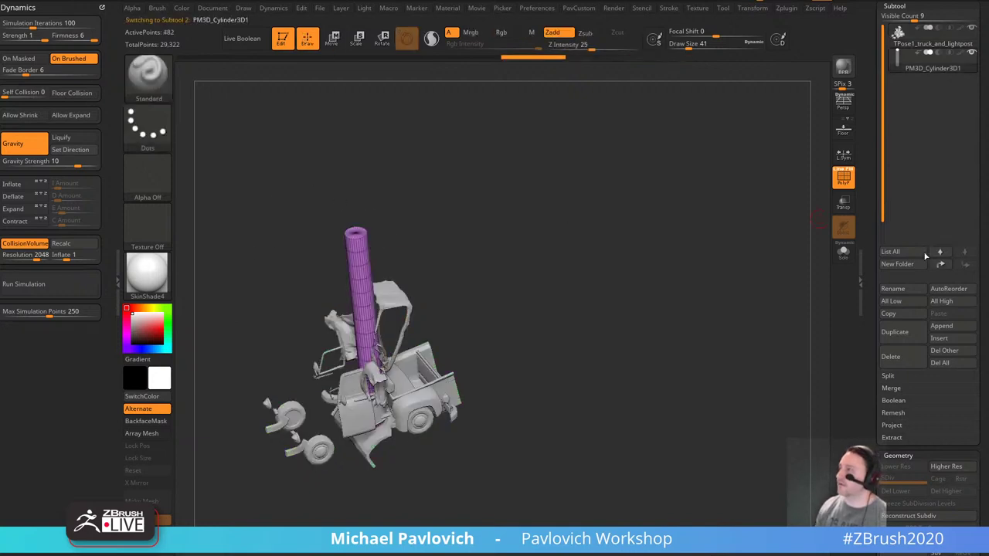
click(896, 360)
click(748, 375)
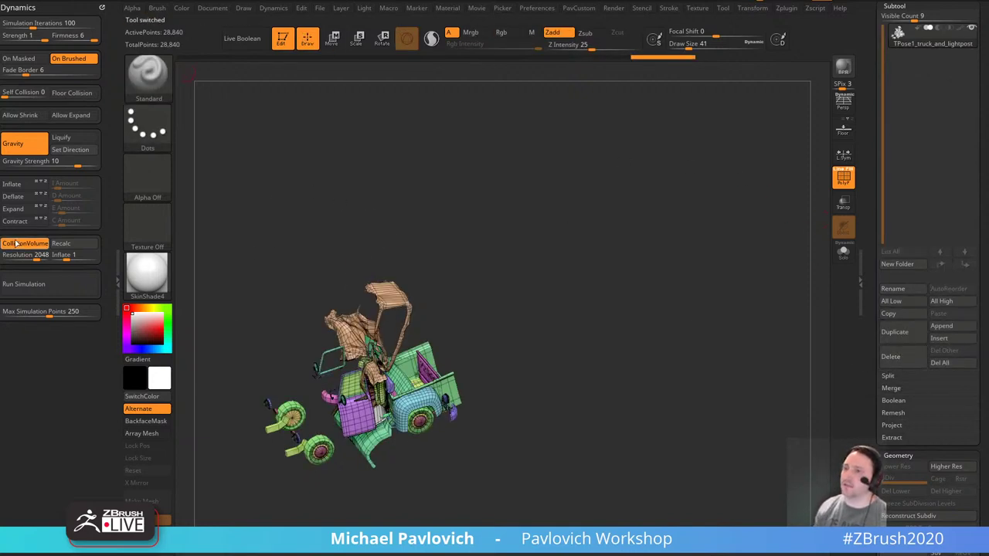
click(786, 8)
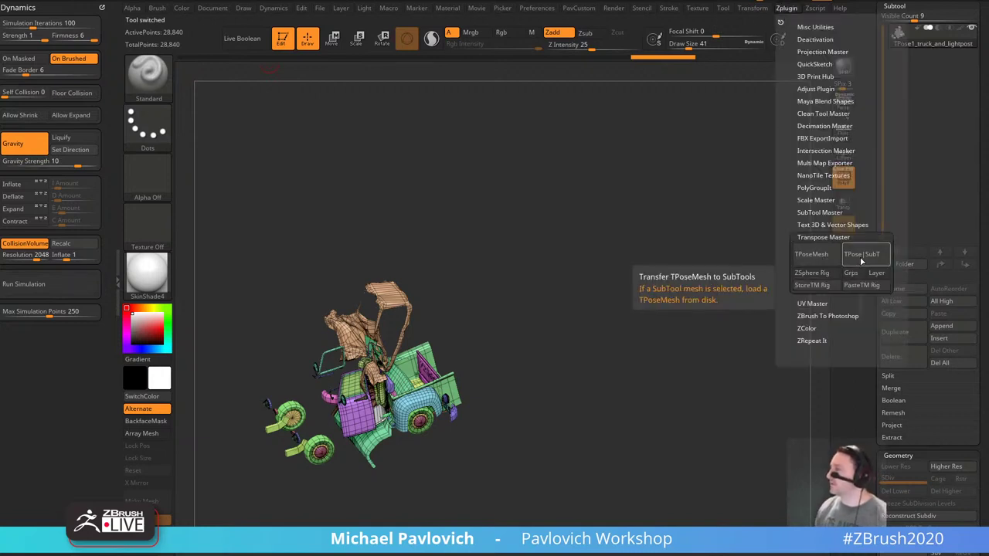
click(861, 261)
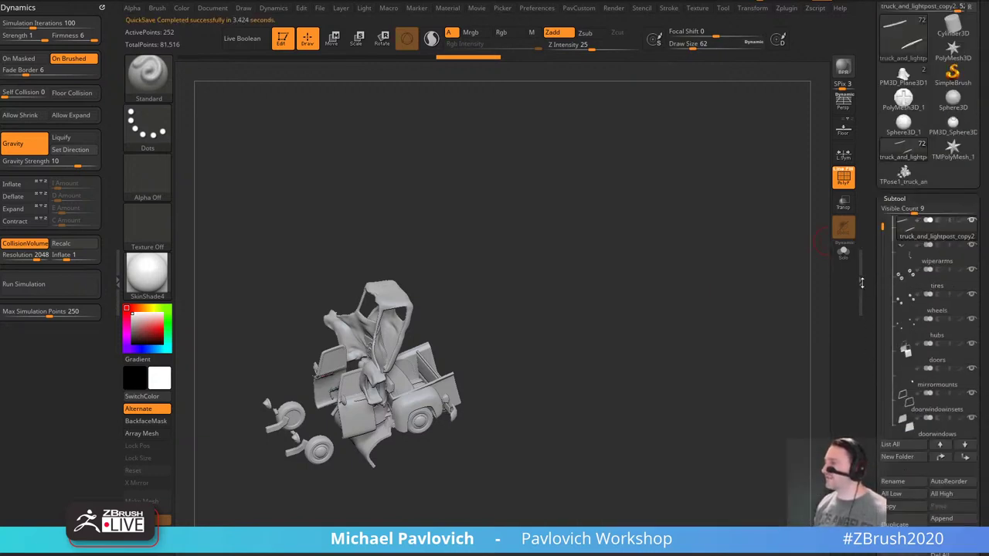
Delete all subtools of the truck tool.
click(941, 357)
click(873, 384)
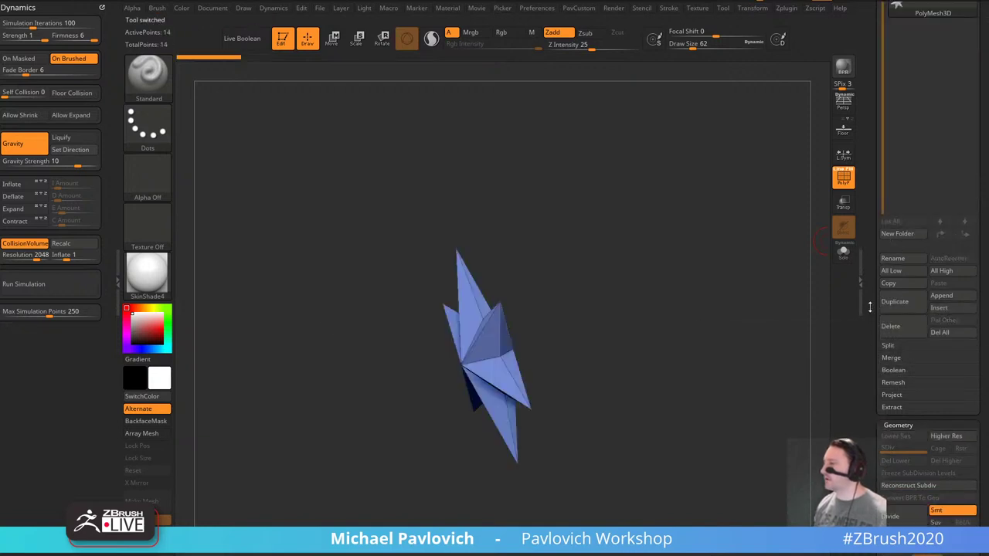
drag(719, 297, 784, 248)
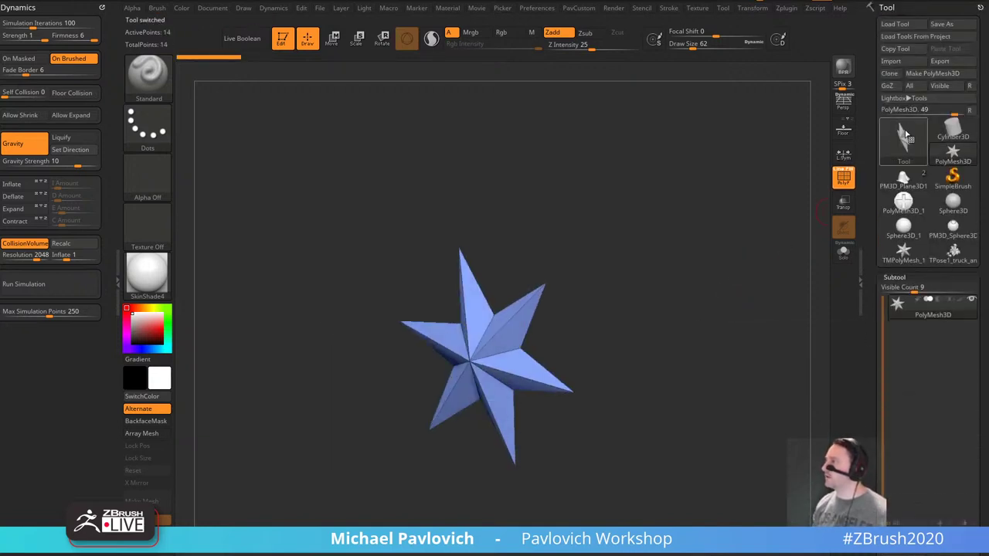
Load a Plane3D and convert it to a PolyMesh3D.
click(903, 138)
click(795, 214)
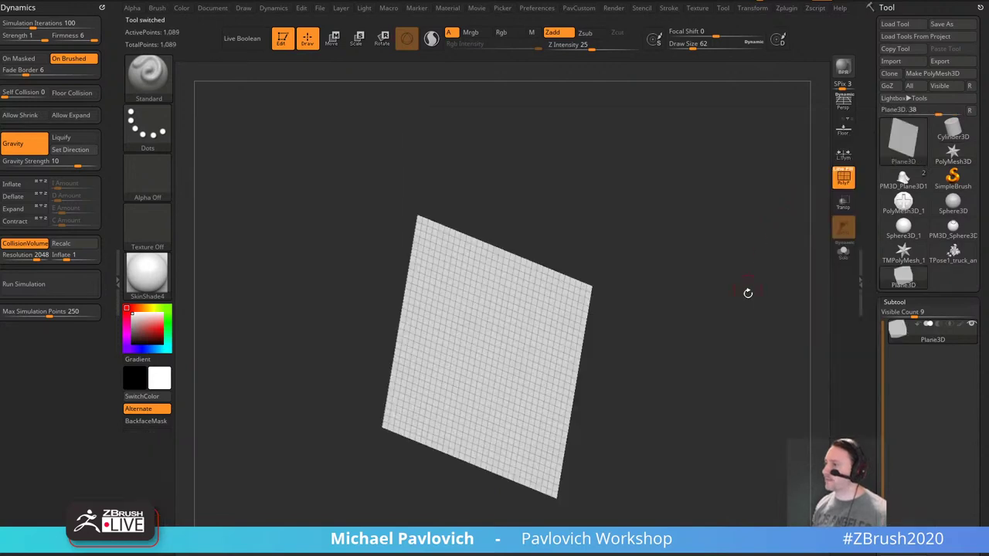
drag(873, 288, 888, 147)
click(923, 60)
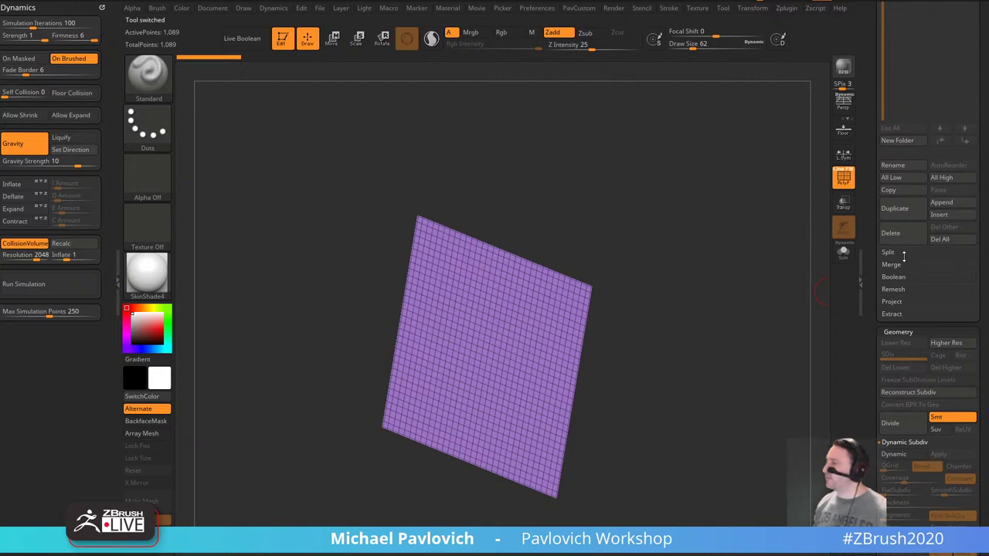
Reconstruct two lower subdivision levels on the plane and delete the higher ones, leaving an 8 by 8 grid.
scroll(903, 255, down, 3)
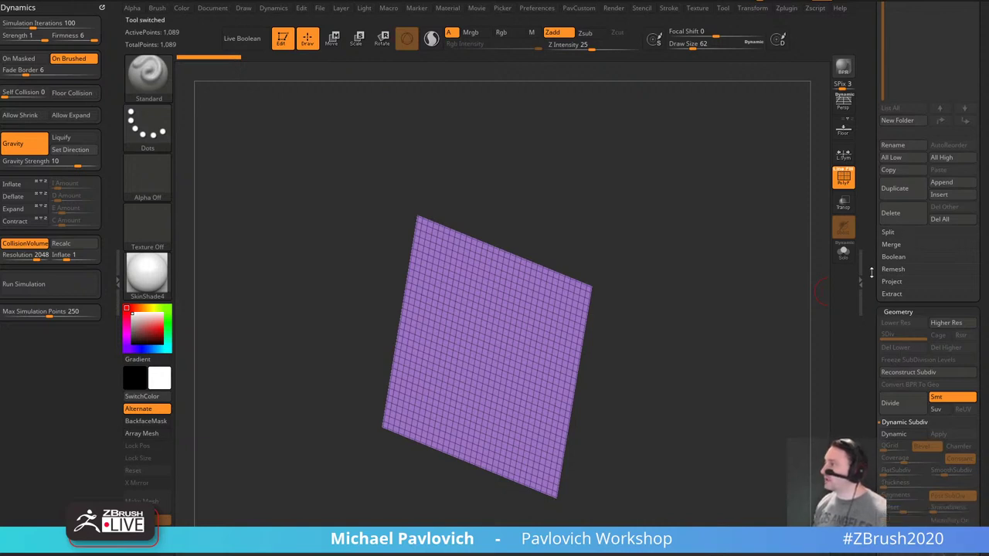
click(908, 296)
click(908, 295)
shift+drag(760, 338, 752, 299)
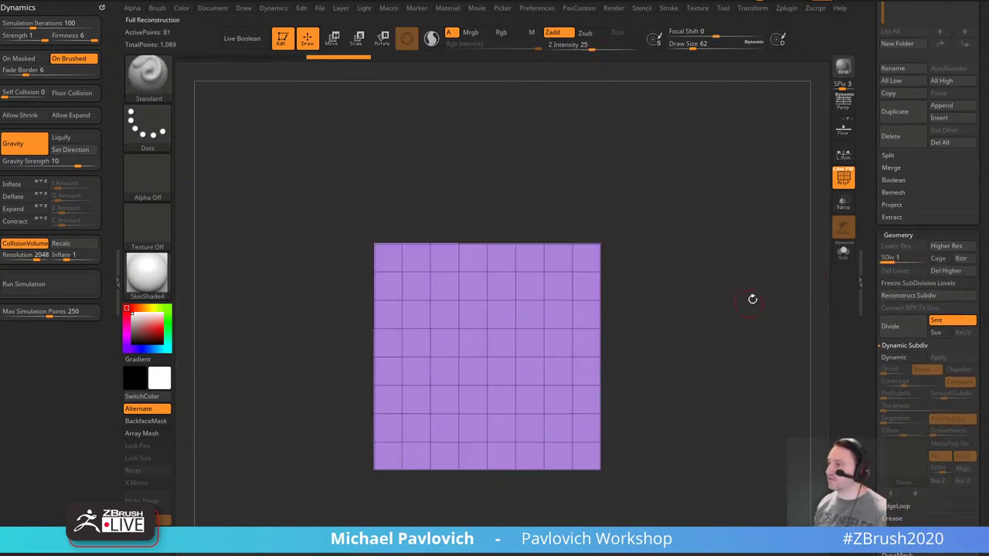
click(935, 272)
scroll(880, 400, up, 5)
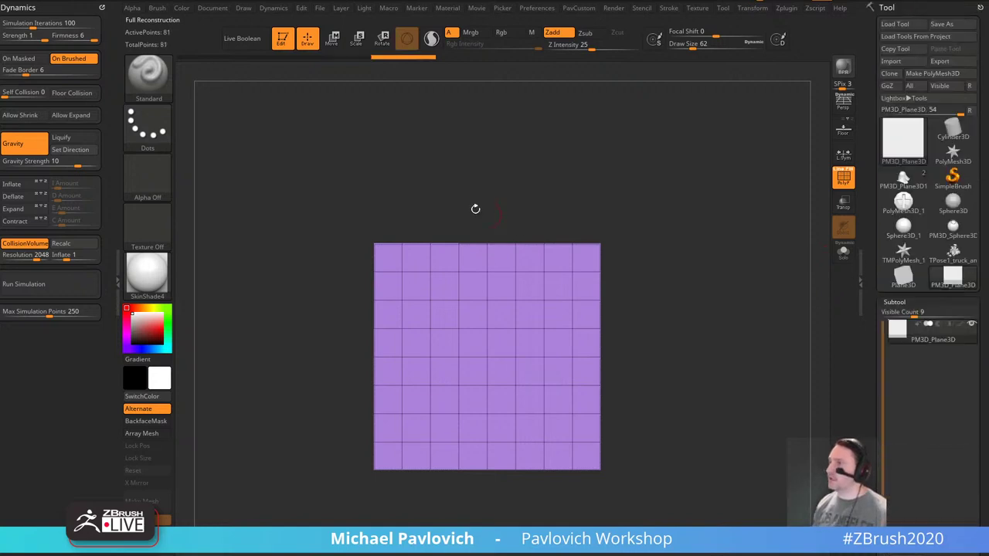
Draw a Cube3D on a cleared canvas and convert it to an editable PolyMesh3D.
click(283, 39)
key(ctrl+n)
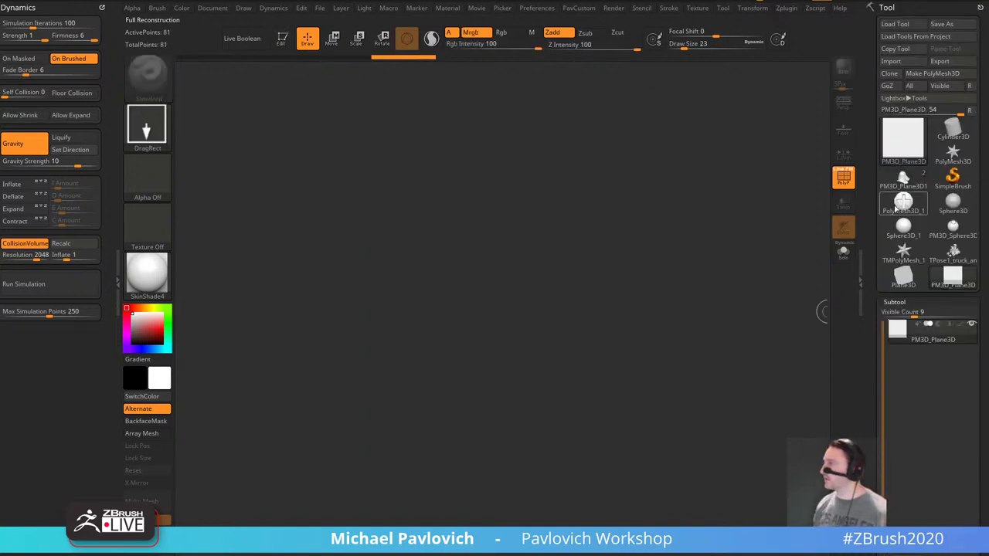
click(954, 176)
click(904, 142)
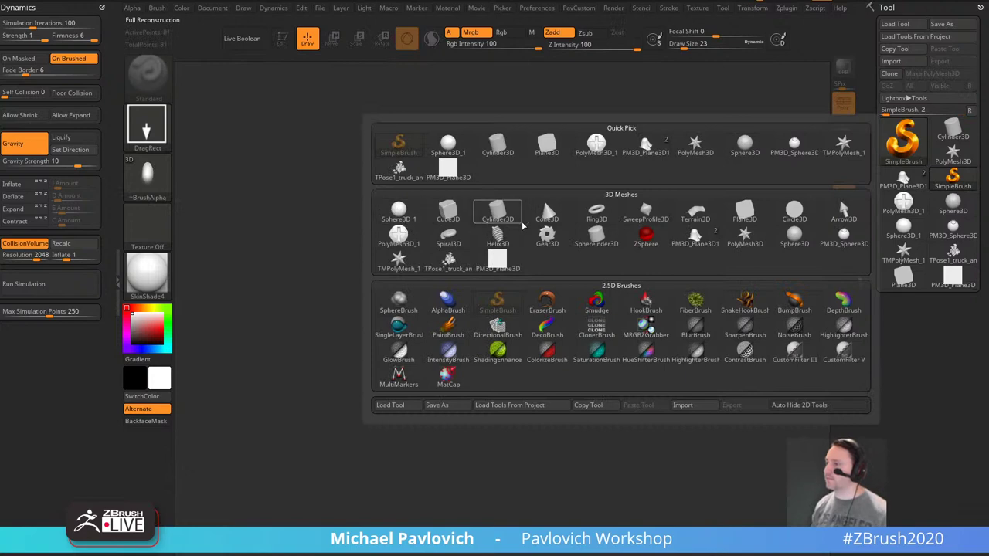
click(448, 215)
drag(473, 309, 541, 363)
key(t)
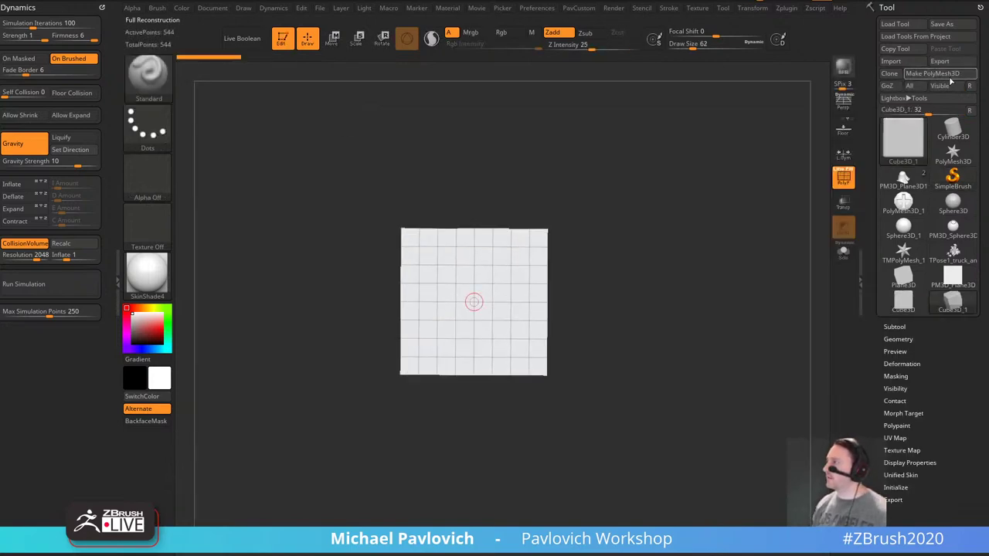
click(950, 75)
mouse_move(700, 256)
alt+mouse_down()
mouse_move(727, 263)
mouse_move(700, 267)
mouse_move(704, 281)
alt+mouse_up()
key(s)
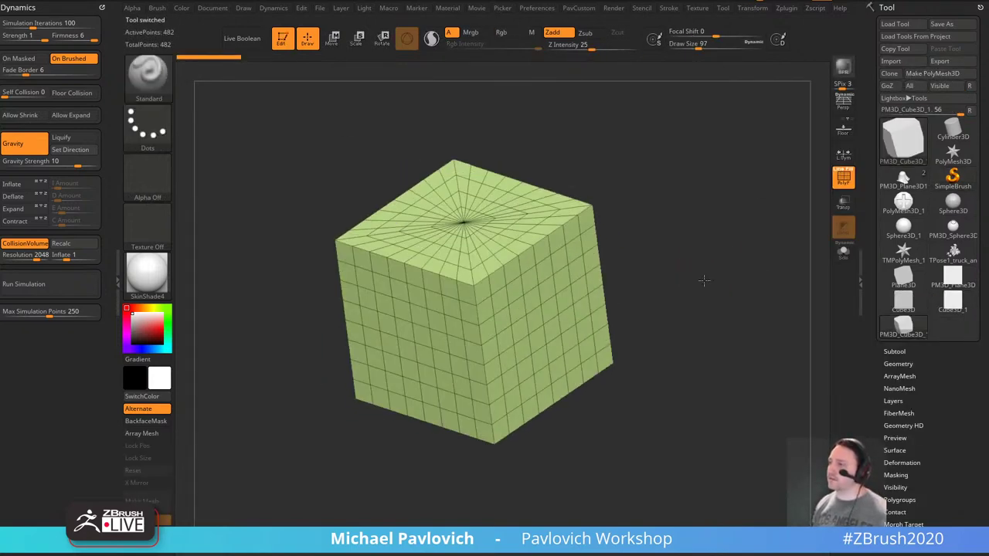
Switch to the regular Transpose brush and scale the cube along Z and Y into a thinner block.
key(w)
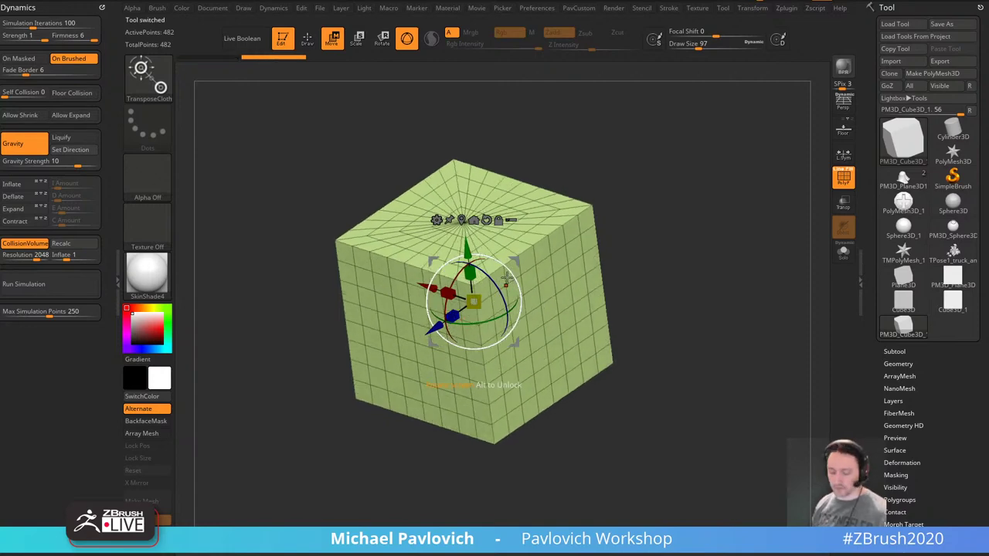
key(b)
key(t)
key(r)
mouse_move(452, 316)
mouse_down()
mouse_move(511, 280)
mouse_move(639, 252)
mouse_up()
alt+drag(677, 280, 688, 267)
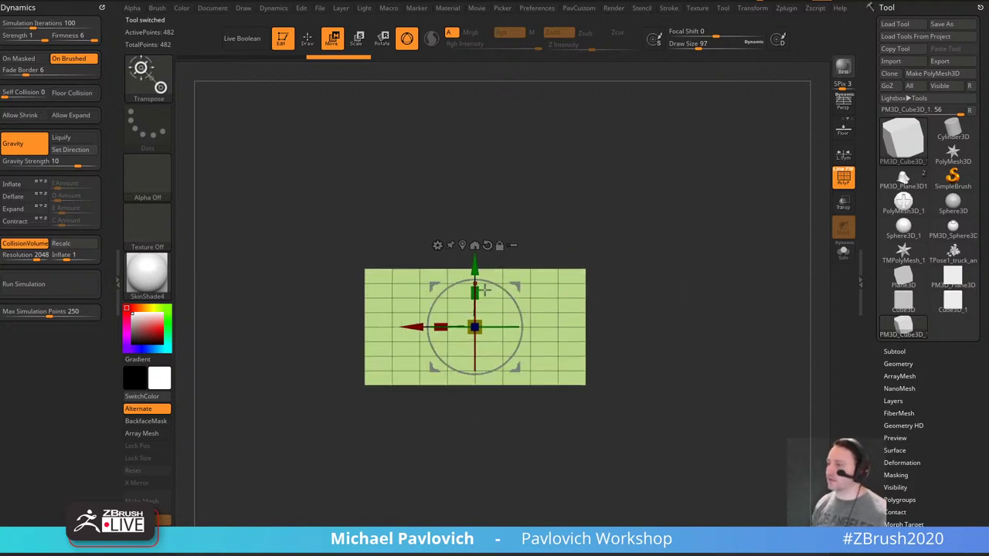
drag(476, 293, 485, 231)
Return to Draw mode and remesh the block to a much denser mesh.
key(q)
mouse_move(680, 221)
mouse_down()
mouse_move(659, 252)
mouse_move(651, 225)
mouse_up()
key(3)
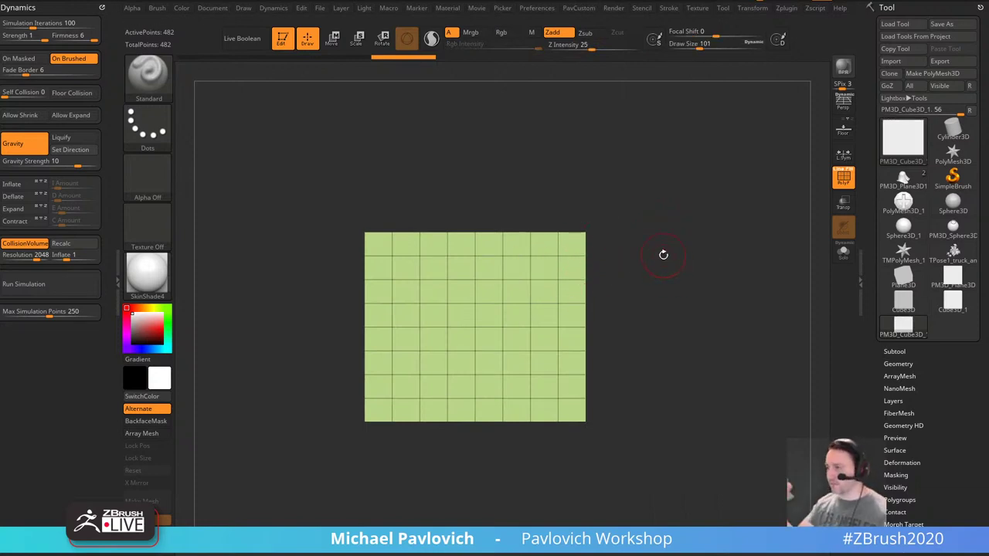
mouse_move(695, 234)
mouse_down()
mouse_move(684, 273)
mouse_move(668, 226)
mouse_move(713, 254)
mouse_move(719, 236)
mouse_move(712, 242)
mouse_up()
key(3)
click(690, 123)
Select the TrimDynamic brush, enlarge it to a draw size of 212, and bevel one long edge of the block.
key(b)
key(t)
key(d)
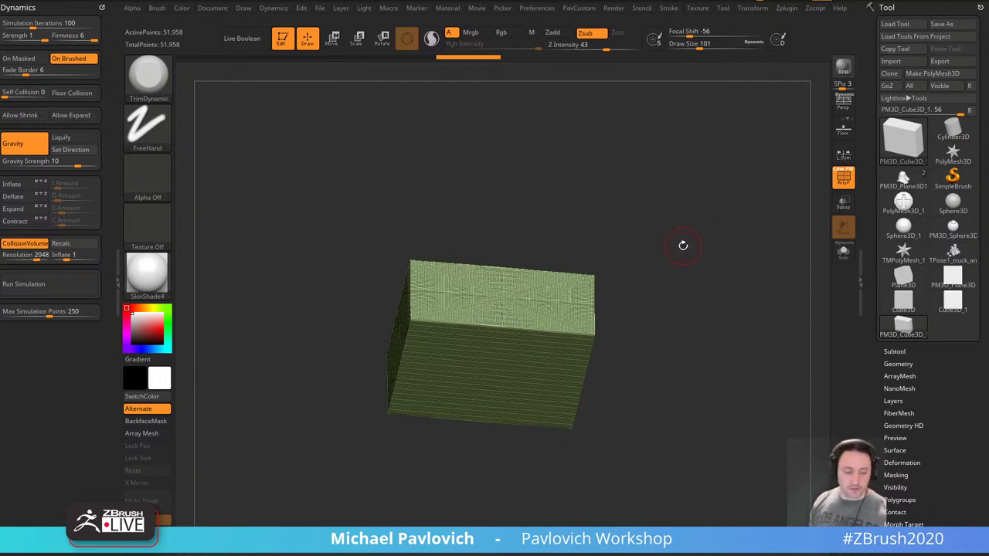
drag(678, 251, 683, 276)
key(s)
drag(461, 327, 570, 342)
drag(680, 298, 694, 239)
Hide the polyframe and apply the MatCap Gray material to the block.
click(843, 179)
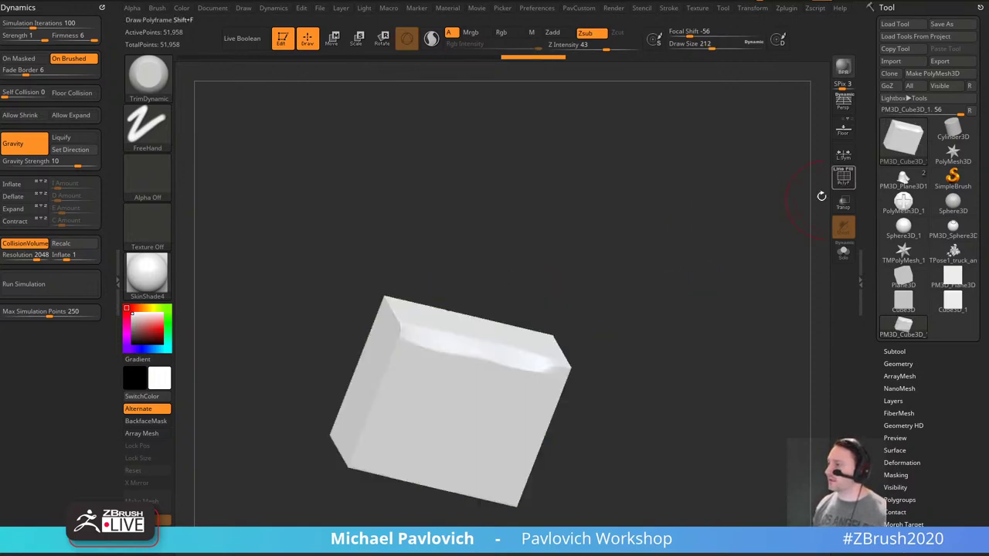
drag(822, 194, 734, 209)
mouse_move(574, 342)
mouse_down()
mouse_move(553, 357)
mouse_move(752, 256)
mouse_up()
click(147, 274)
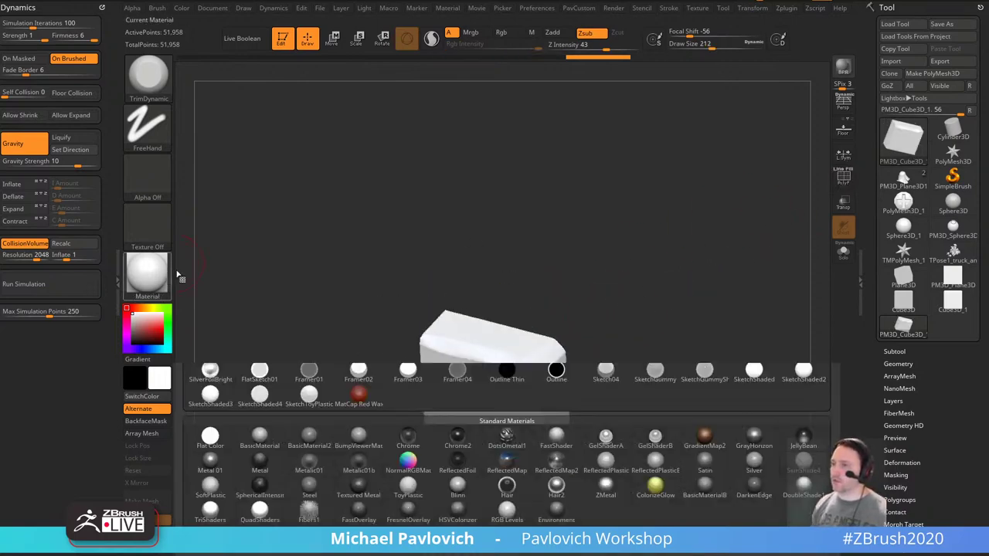
click(358, 260)
Shave and chamfer the block's remaining edges and corners with TrimDynamic strokes from several angles.
drag(464, 209, 468, 267)
drag(431, 325, 543, 325)
drag(576, 320, 565, 269)
drag(525, 406, 523, 373)
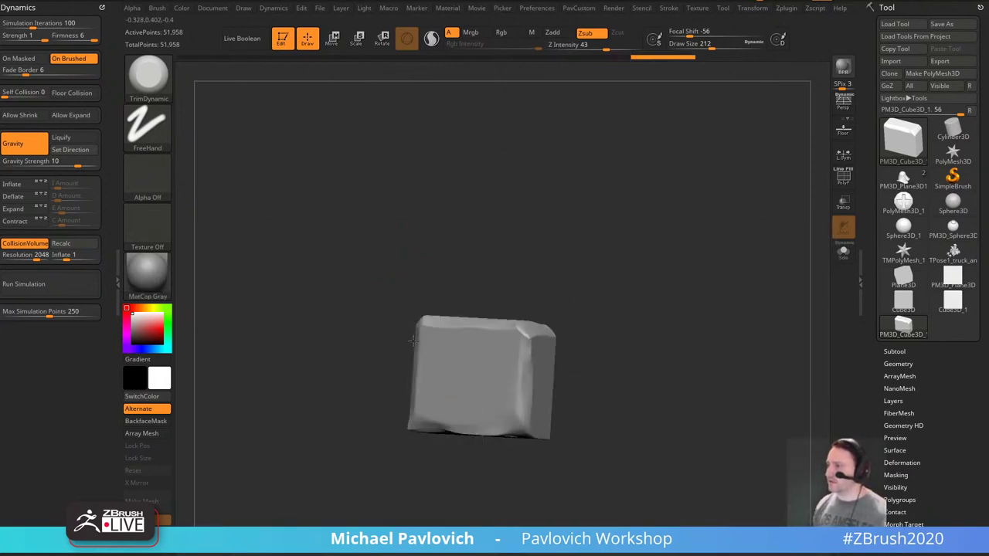
drag(529, 434, 524, 408)
drag(614, 417, 510, 390)
drag(497, 425, 621, 466)
drag(629, 377, 628, 446)
drag(688, 378, 740, 368)
drag(464, 422, 439, 518)
drag(565, 422, 494, 421)
drag(444, 487, 459, 510)
shift+drag(641, 281, 673, 376)
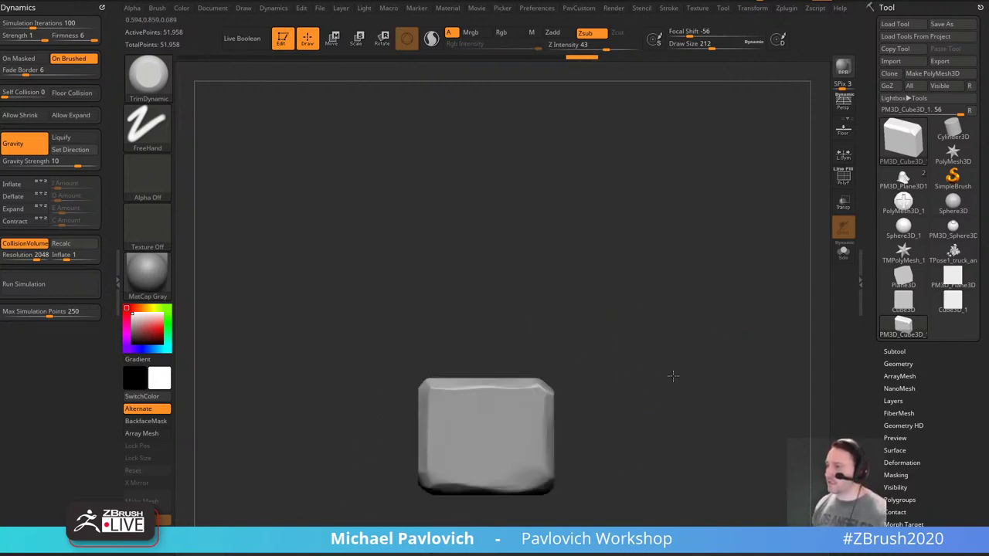
Dock the Zplugin palette in place of Dynamics and try to create a TPoseMesh from the block.
click(102, 7)
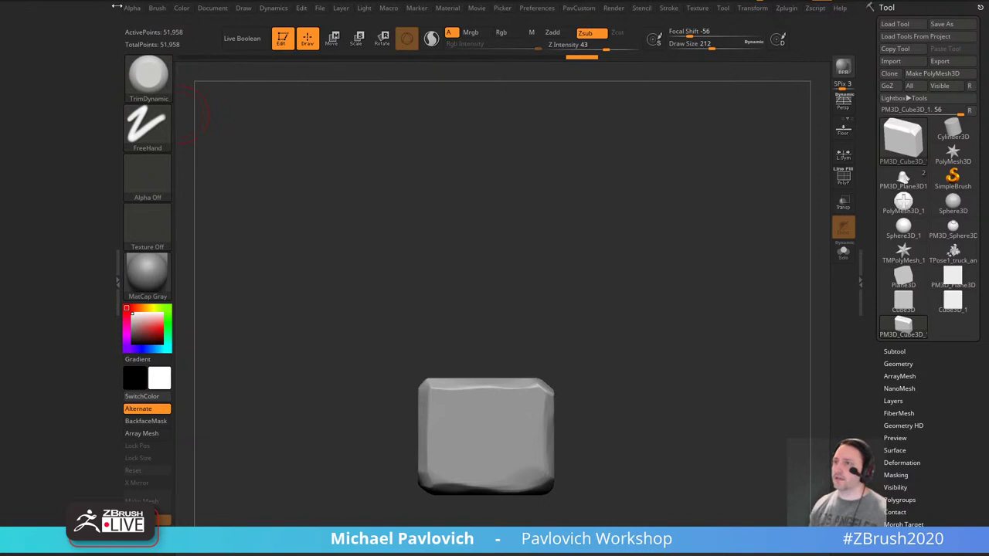
click(788, 11)
drag(780, 22, 23, 185)
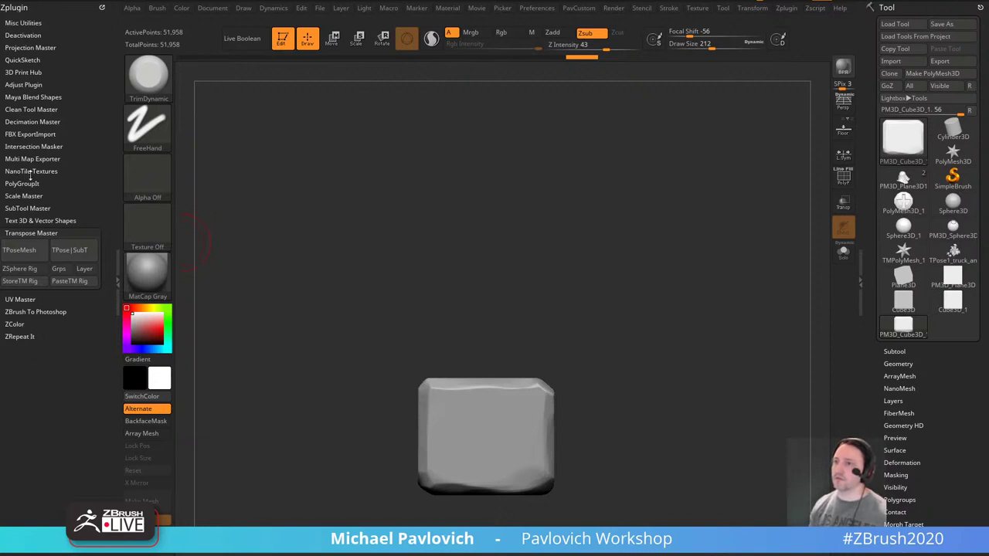
click(18, 250)
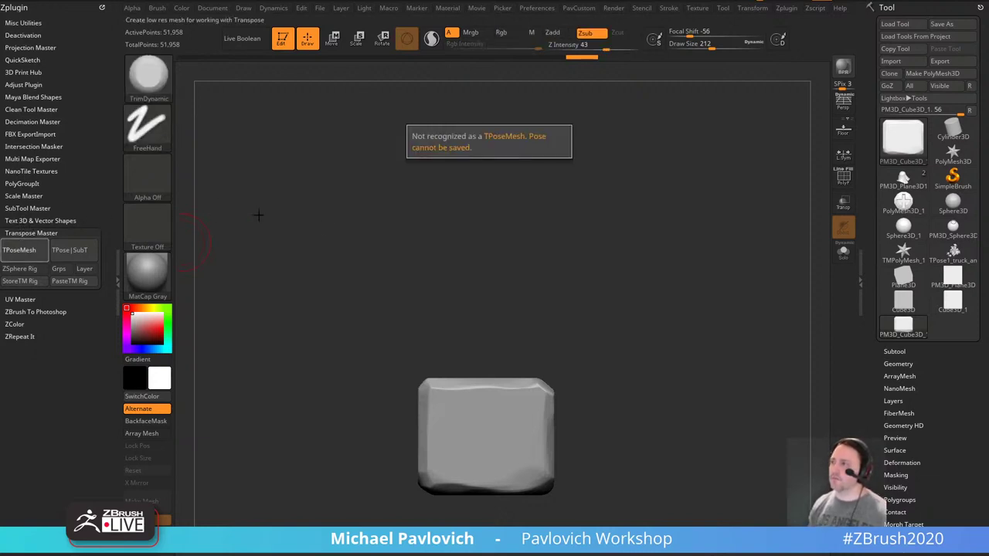
Pre-process the current block with Decimation Master.
shift+click(18, 233)
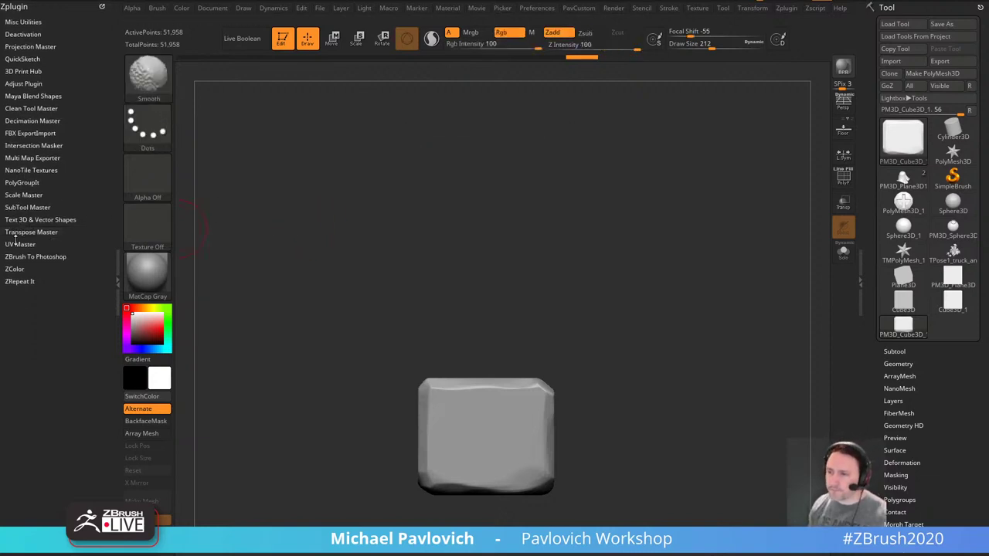
click(25, 120)
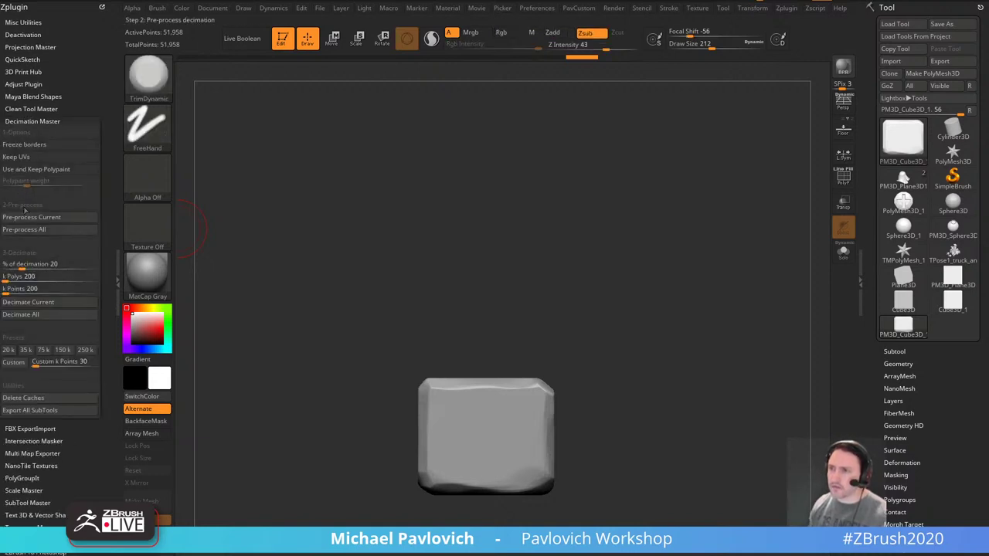
click(35, 217)
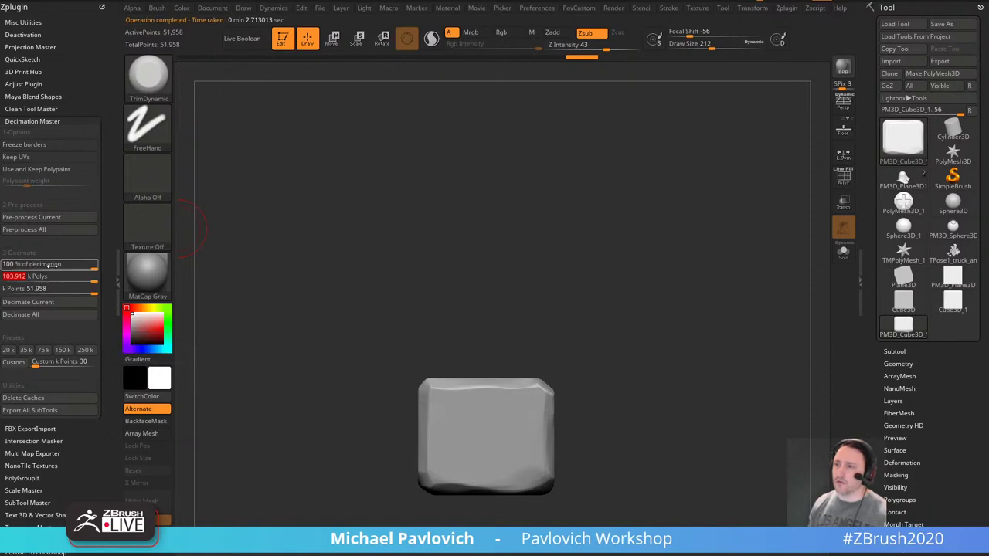
Decimate the current block to 1 k polys with Decimation Master and show its polyframe.
drag(48, 265, 4, 264)
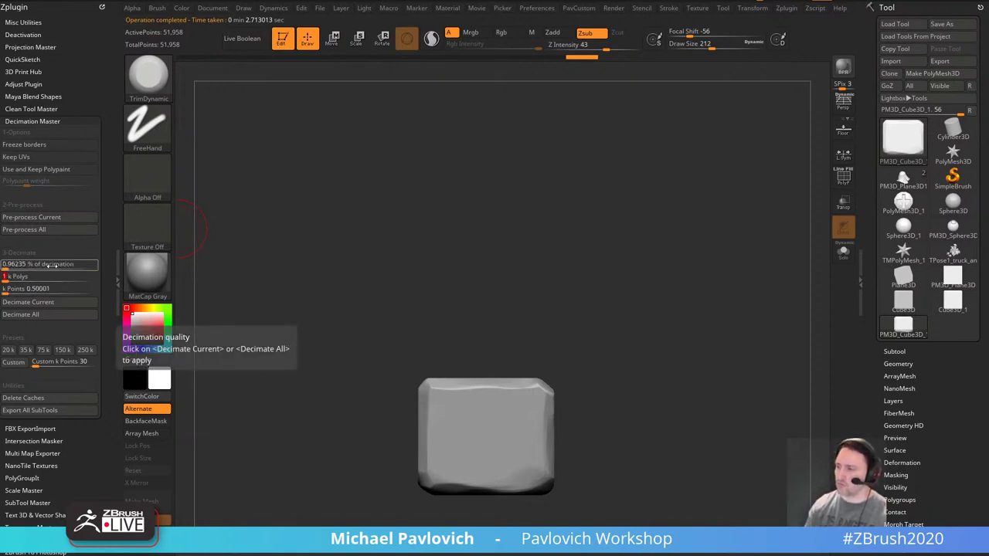
click(94, 303)
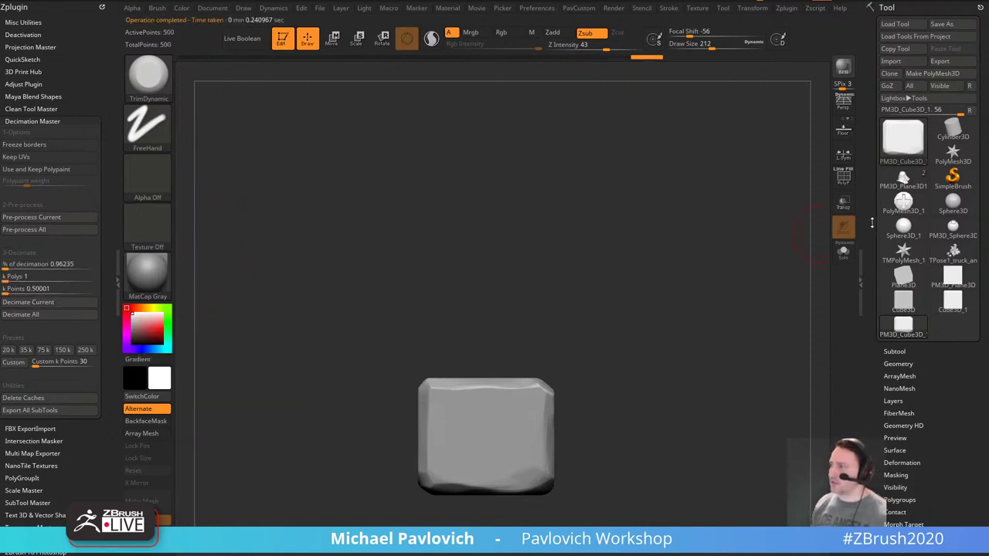
click(847, 184)
alt+drag(699, 296, 690, 265)
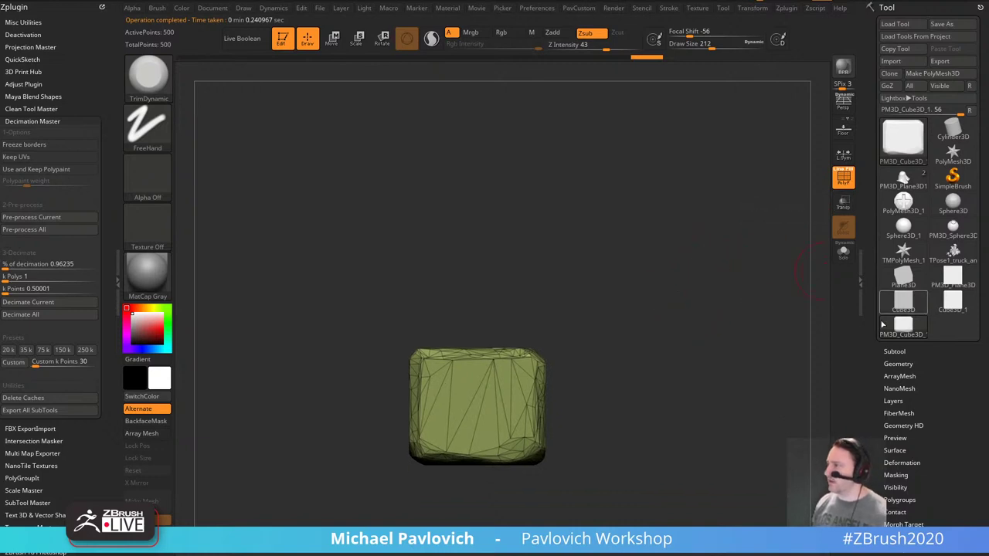
Rename the block's subtool as Stone.
click(895, 352)
click(893, 365)
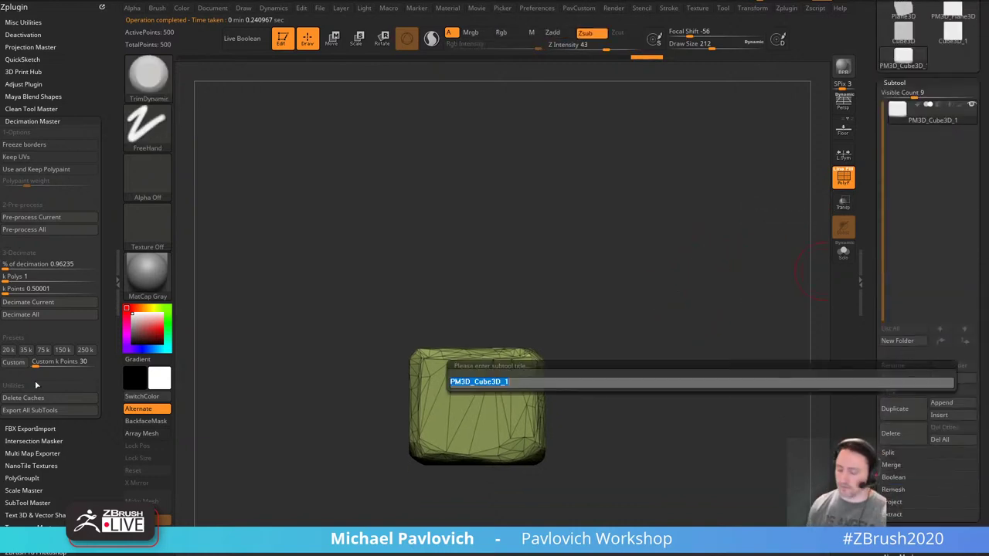
text(Stone)
key(Return)
drag(606, 333, 659, 268)
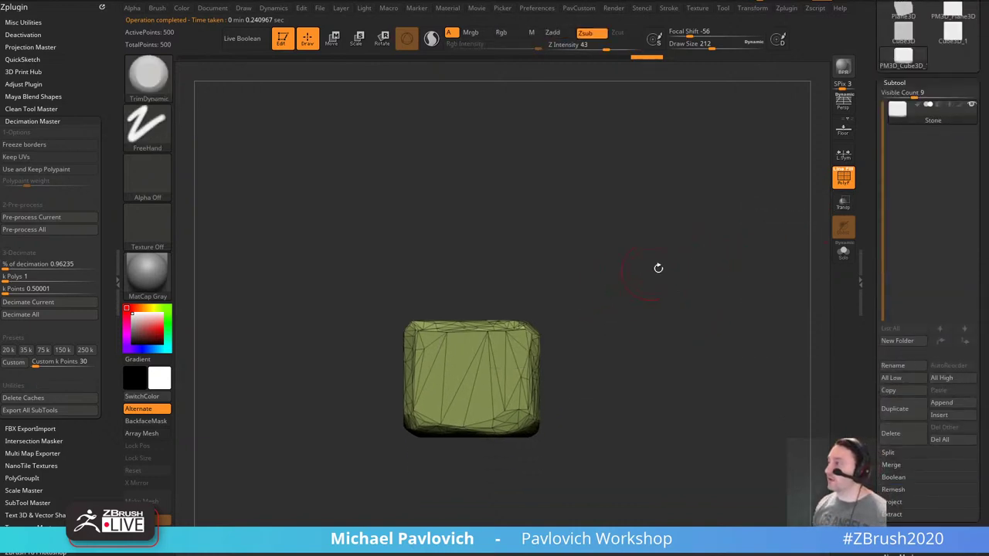
Duplicate the Stone subtool four times.
click(904, 408)
click(904, 408)
click(905, 408)
click(904, 408)
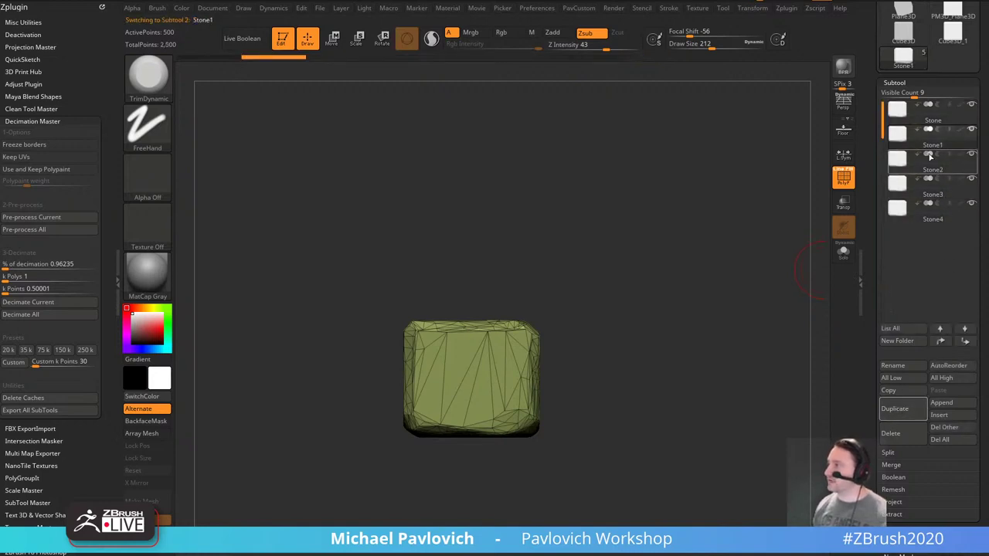
Isolate the Stone1 subtool and deform its edges, corners and sides irregularly with the MoveAccu brush.
key(2)
mouse_move(453, 334)
mouse_down()
mouse_move(456, 351)
mouse_move(437, 385)
mouse_up()
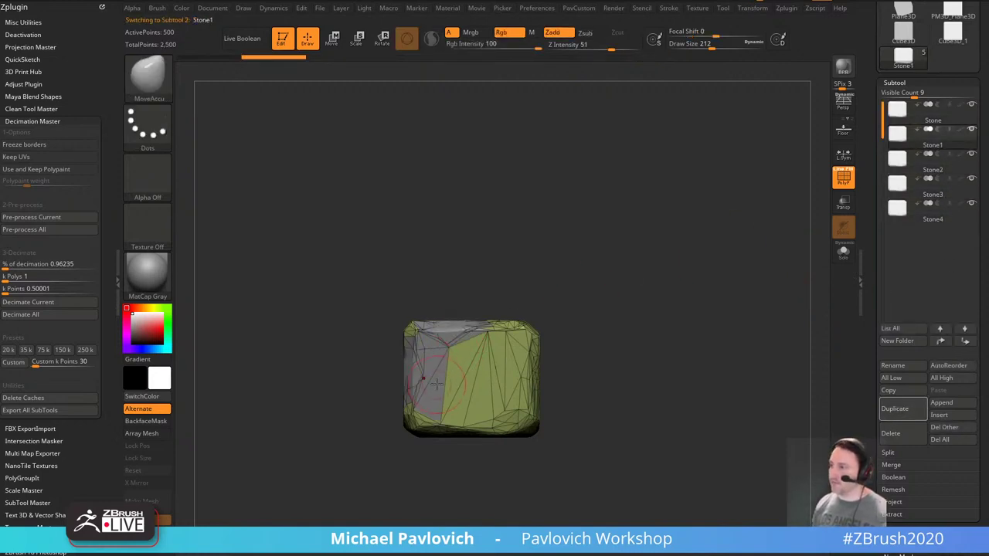
click(844, 252)
drag(526, 344, 513, 354)
drag(526, 406, 513, 394)
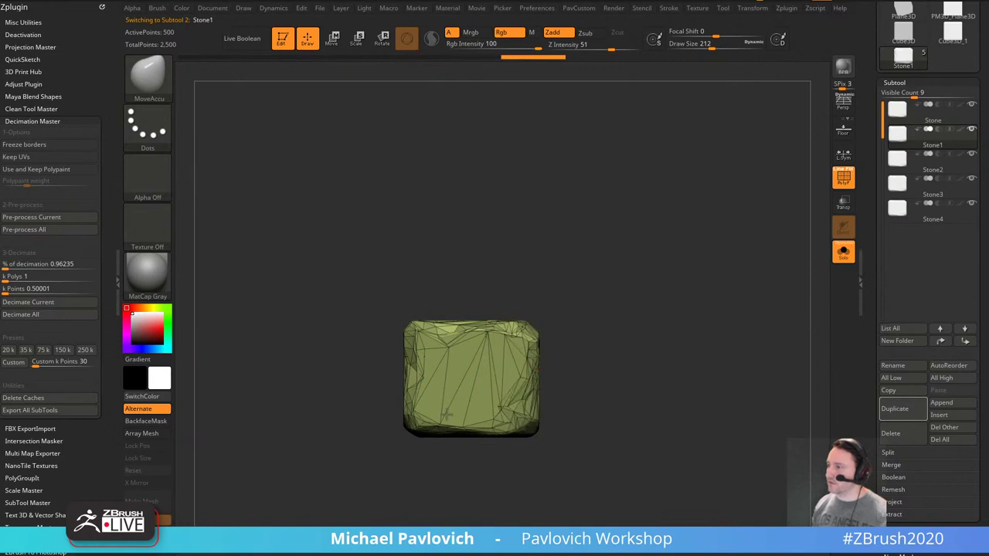
drag(430, 410, 442, 396)
drag(582, 347, 429, 354)
drag(430, 395, 437, 391)
drag(419, 356, 436, 354)
drag(439, 422, 462, 416)
drag(513, 380, 609, 376)
mouse_move(481, 360)
mouse_down()
mouse_move(488, 346)
mouse_move(533, 359)
mouse_up()
shift+drag(534, 287, 675, 280)
Deform the corners and edges of the Stone2 subtool with MoveAccu strokes to make a second variation.
click(932, 172)
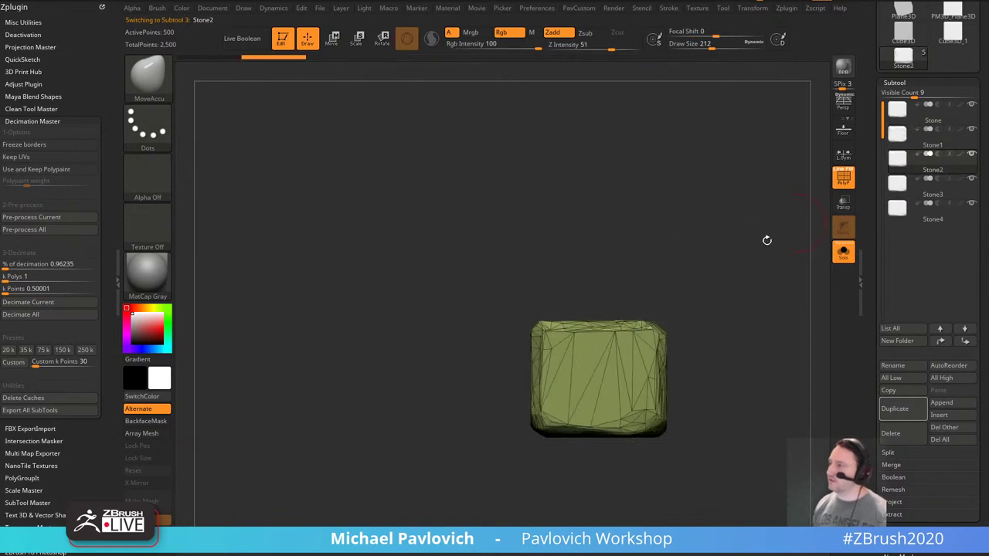
shift+drag(766, 239, 626, 246)
drag(399, 332, 414, 345)
drag(402, 405, 413, 393)
drag(471, 424, 496, 403)
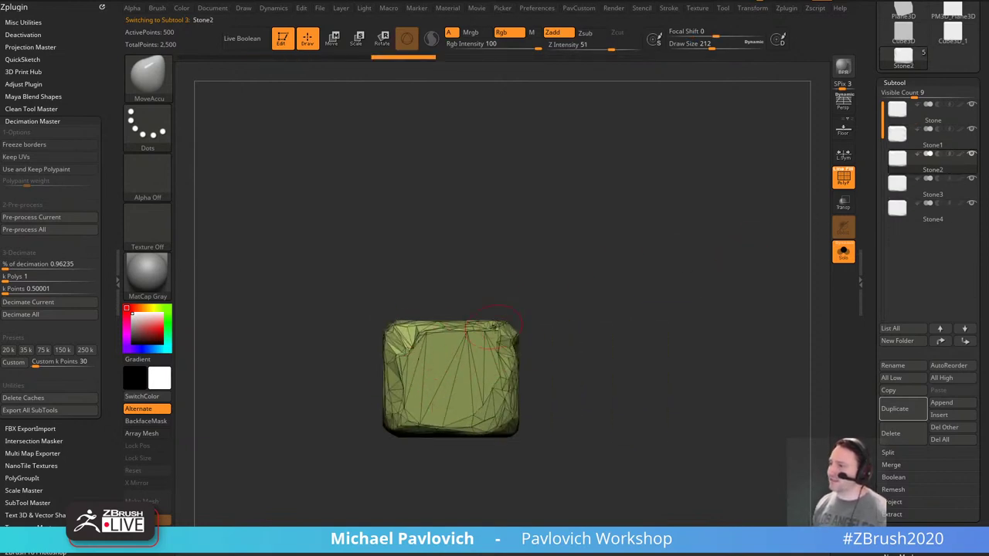
drag(507, 342, 498, 352)
shift+drag(636, 313, 568, 318)
drag(439, 335, 446, 344)
drag(448, 387, 485, 330)
drag(605, 316, 695, 319)
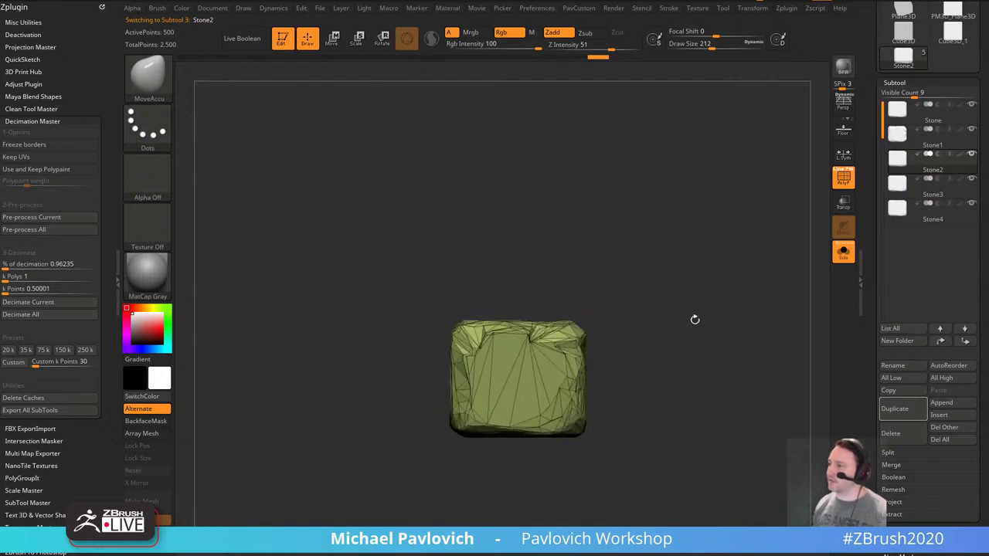
Enlarge the brush to draw size 251 and reshape the Stone3 subtool's corners and edges from several sides.
click(923, 191)
key(bracketright)
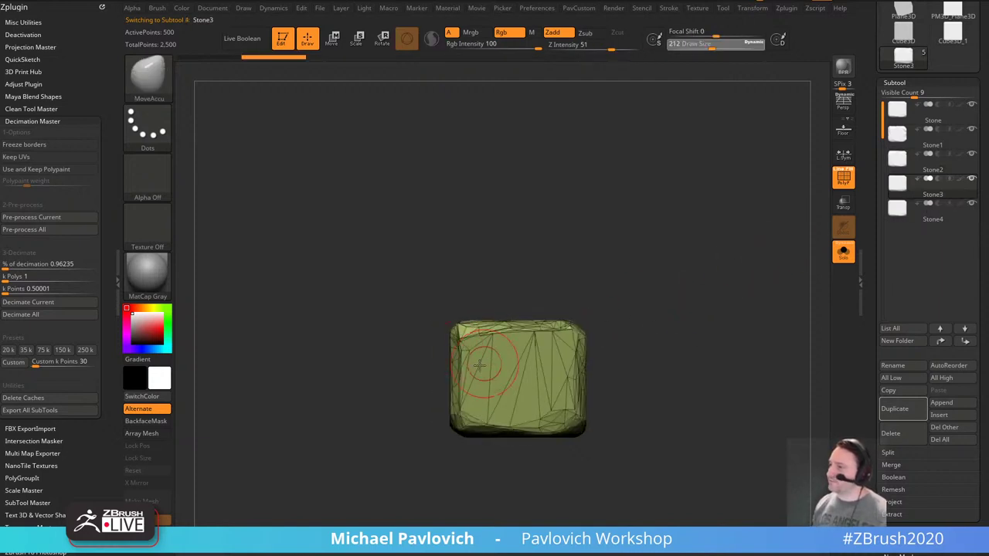
drag(452, 356, 434, 339)
drag(453, 396, 431, 414)
drag(621, 375, 500, 315)
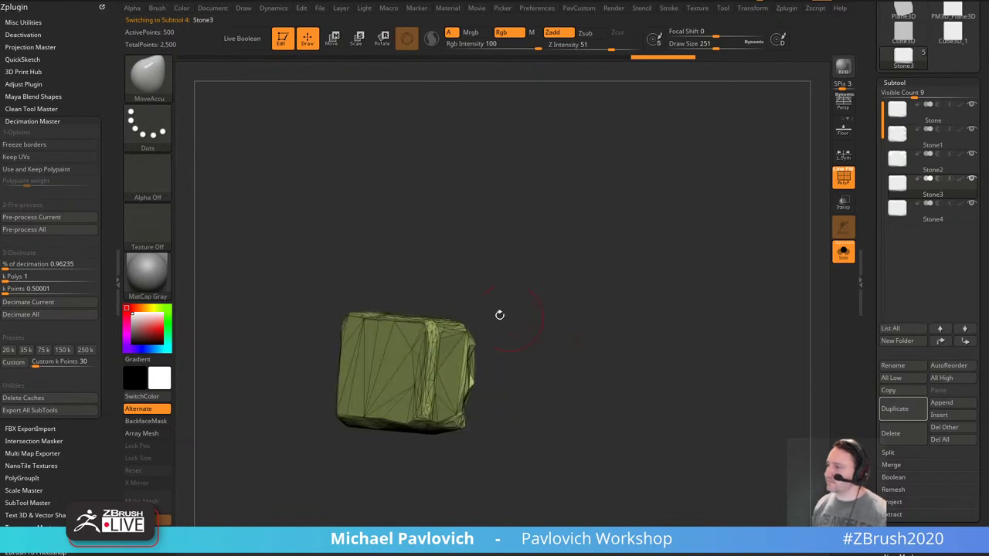
drag(419, 339, 395, 371)
drag(429, 285, 322, 285)
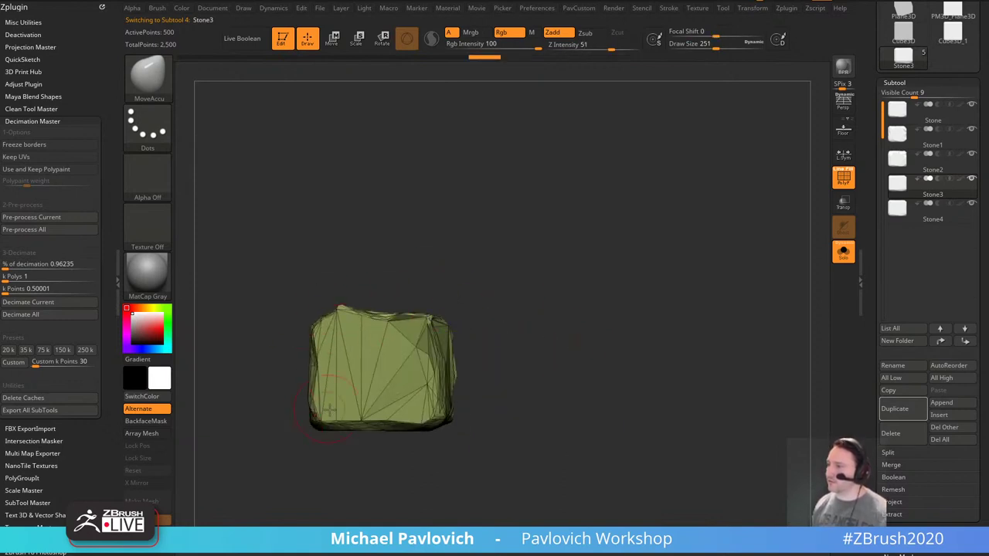
drag(330, 410, 402, 395)
mouse_move(476, 317)
mouse_down()
mouse_move(541, 312)
mouse_move(592, 324)
mouse_up()
drag(444, 349, 462, 352)
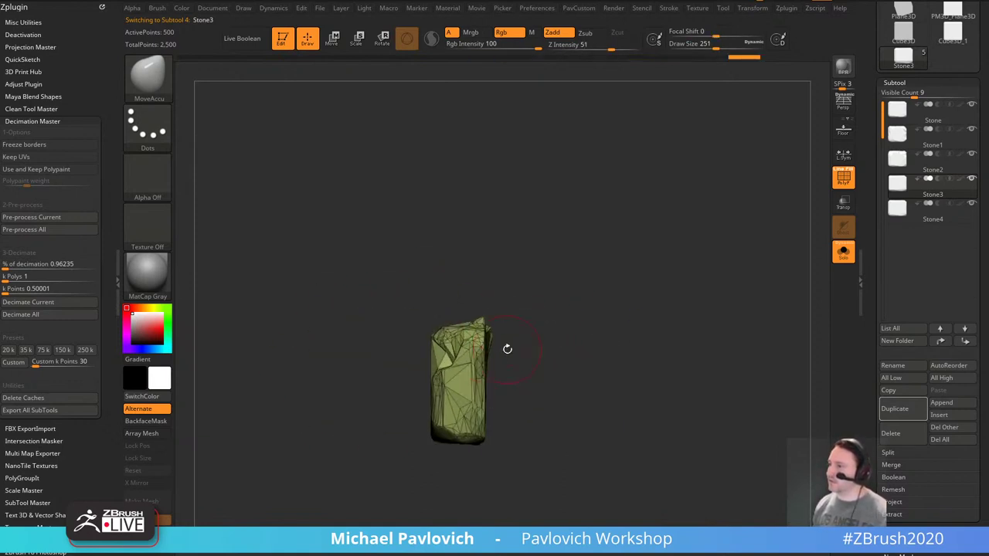
Push in the lower and side edges of the Stone4 subtool with MoveAccu strokes.
click(932, 218)
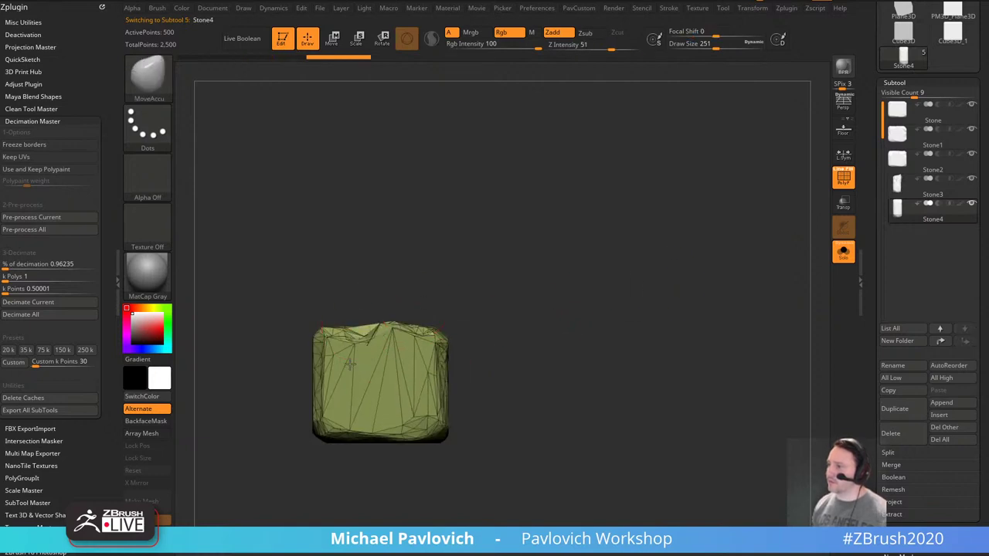
drag(354, 434, 353, 423)
mouse_move(421, 433)
mouse_down()
mouse_move(416, 422)
mouse_move(433, 397)
mouse_up()
drag(445, 359, 433, 360)
alt+drag(570, 275, 627, 276)
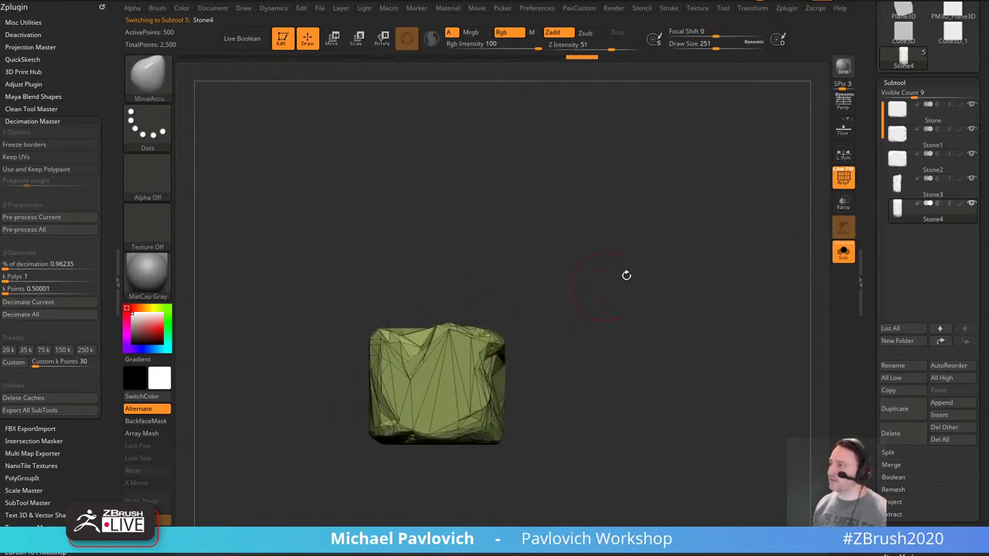
Hide the polyframe, turn off Solo to show all the stones together, and set the draw size to 197.
click(847, 188)
click(843, 252)
mouse_move(747, 290)
mouse_down()
mouse_move(687, 307)
mouse_move(728, 299)
mouse_up()
key(s)
Switch to the PM3D_Plane3D tool, show its polyframe and apply the SketchShaded2 material.
scroll(870, 301, down, 5)
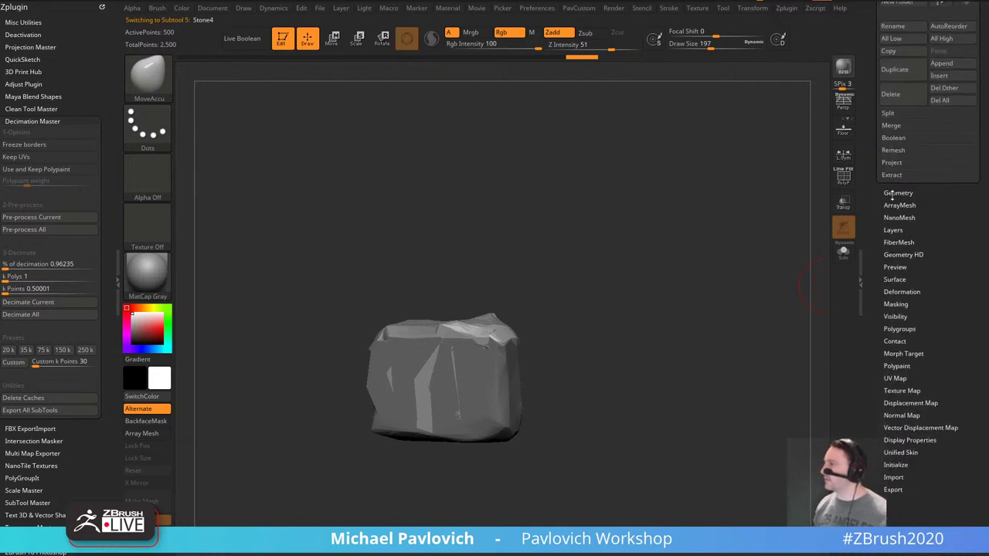
scroll(877, 363, up, 8)
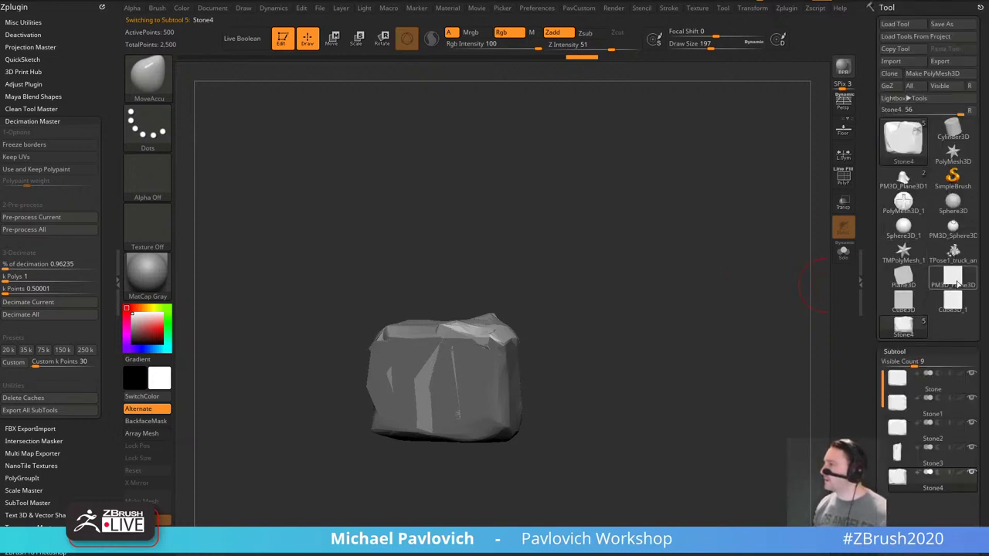
click(957, 282)
click(843, 178)
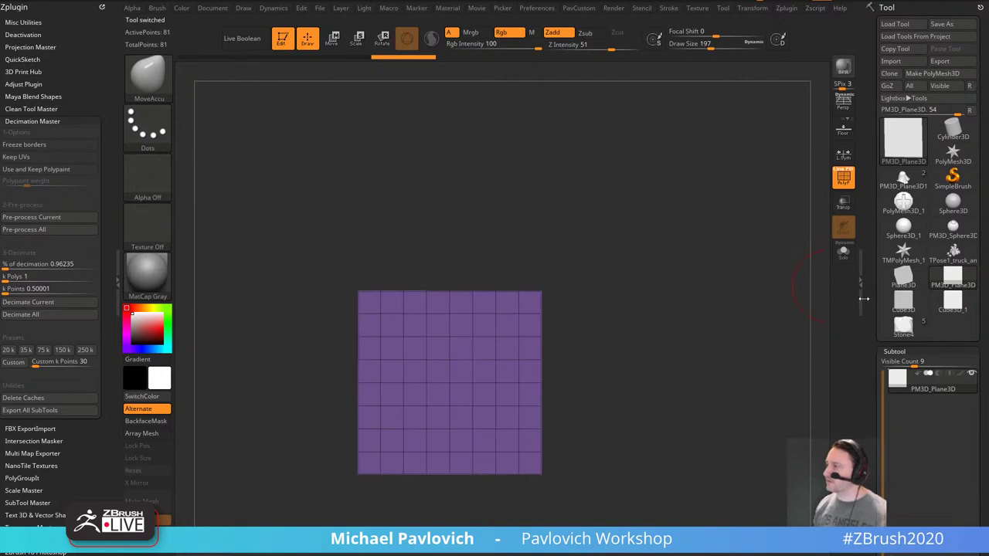
scroll(864, 298, down, 5)
click(147, 275)
click(807, 369)
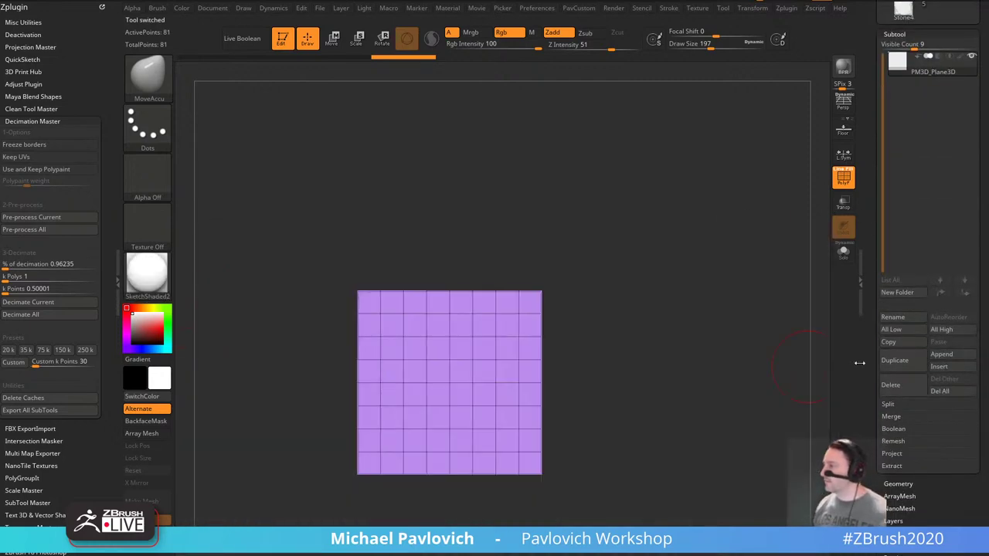
Enable Dynamic Subdiv on the plane with SmoothSubdiv set to 0.
drag(869, 360, 871, 274)
click(898, 236)
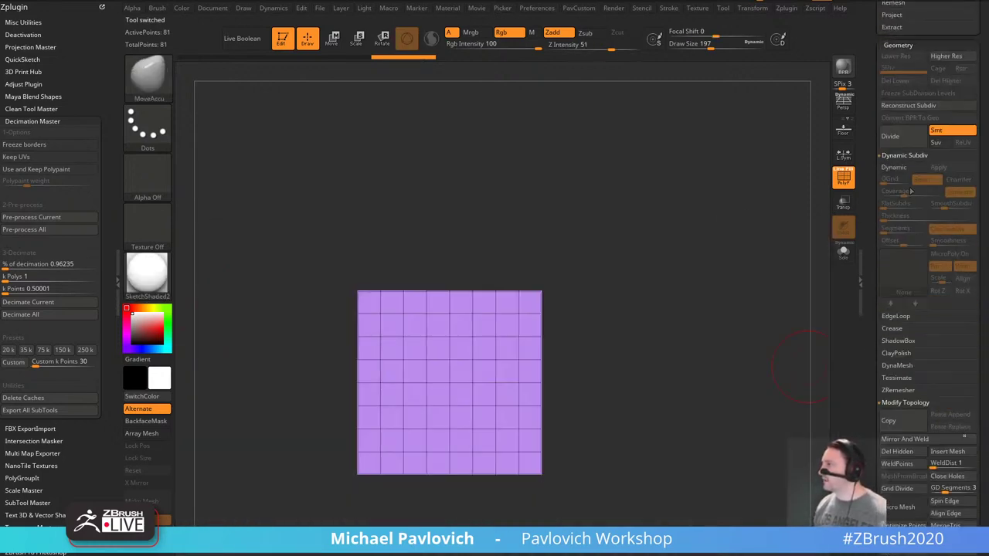
click(906, 168)
drag(939, 204, 903, 215)
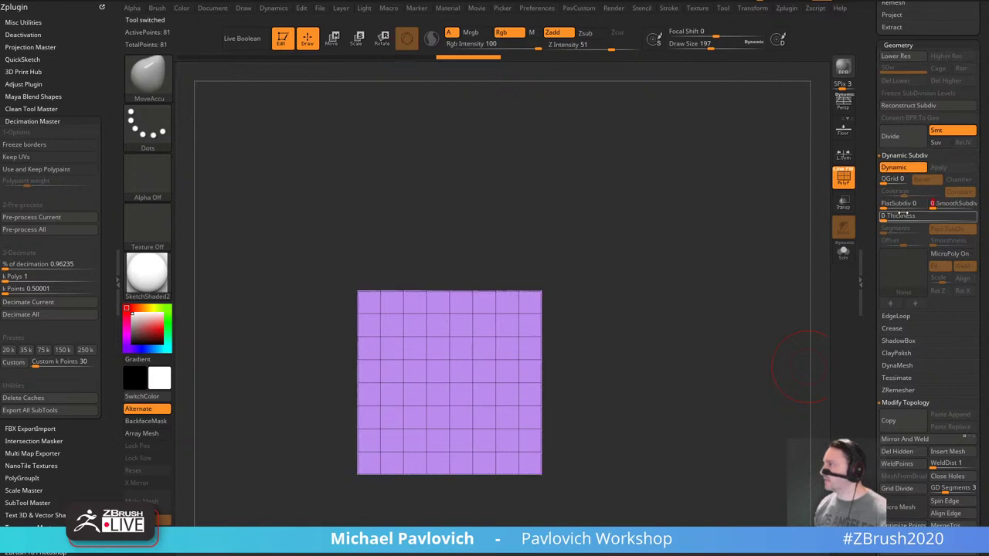
Turn on MicroPoly for the plane using the Stone4 tool as its mesh, and hide the polyframe.
click(952, 254)
click(900, 272)
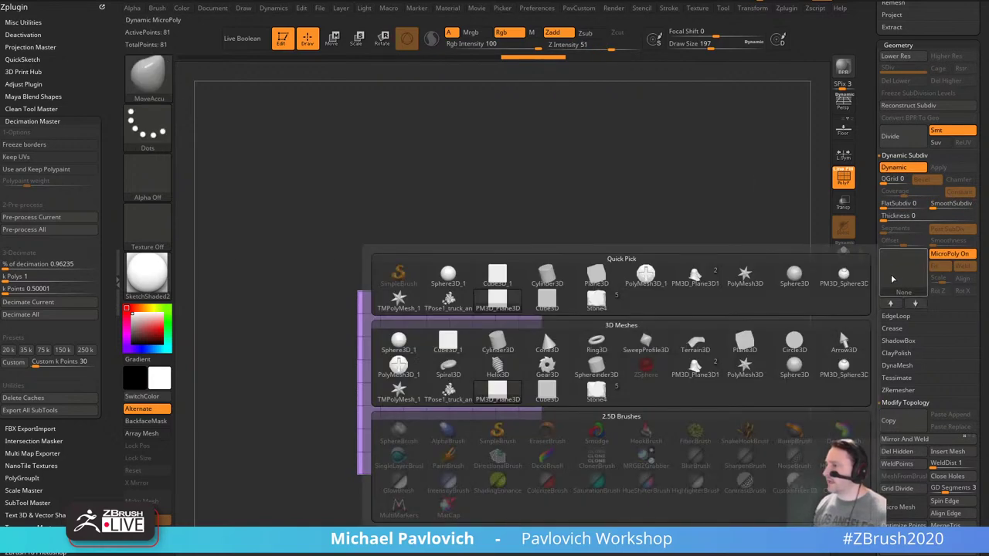
click(594, 394)
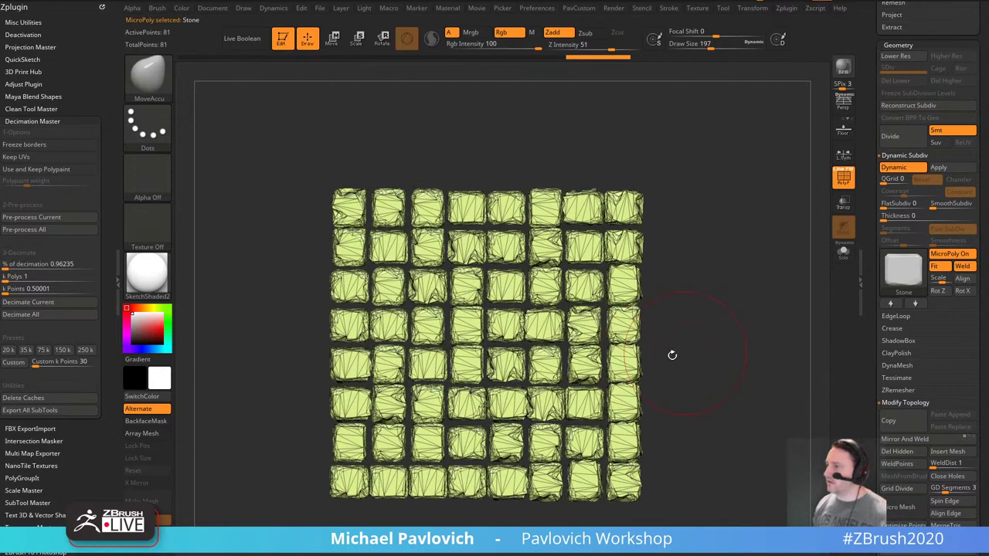
key(bracketleft)
key(shift+f)
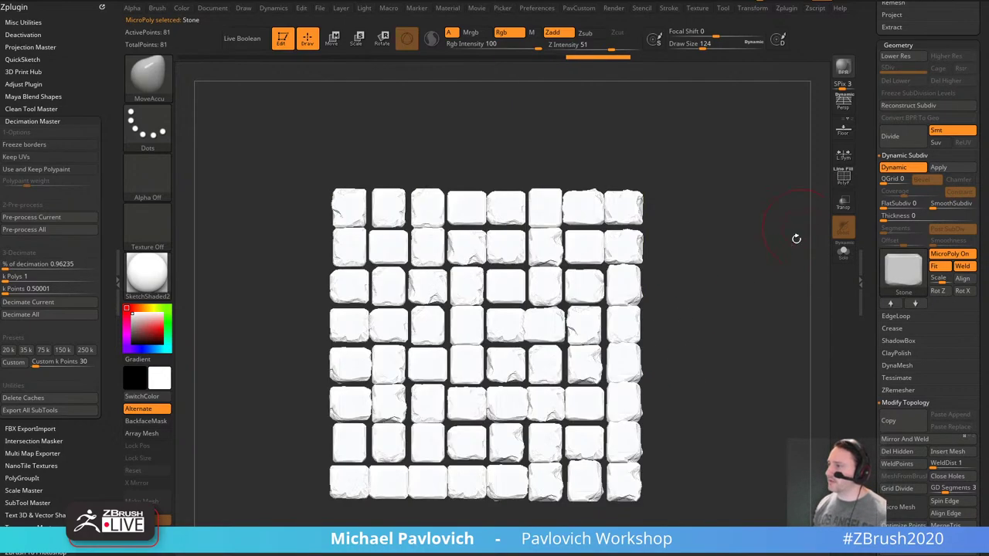
Turn off Fit and Weld for the stone MicroPoly and raise its Scale to close the gaps between stones.
mouse_move(796, 237)
mouse_down()
mouse_move(753, 267)
mouse_move(779, 281)
mouse_move(781, 267)
mouse_up()
key(bracketleft)
key(bracketleft)
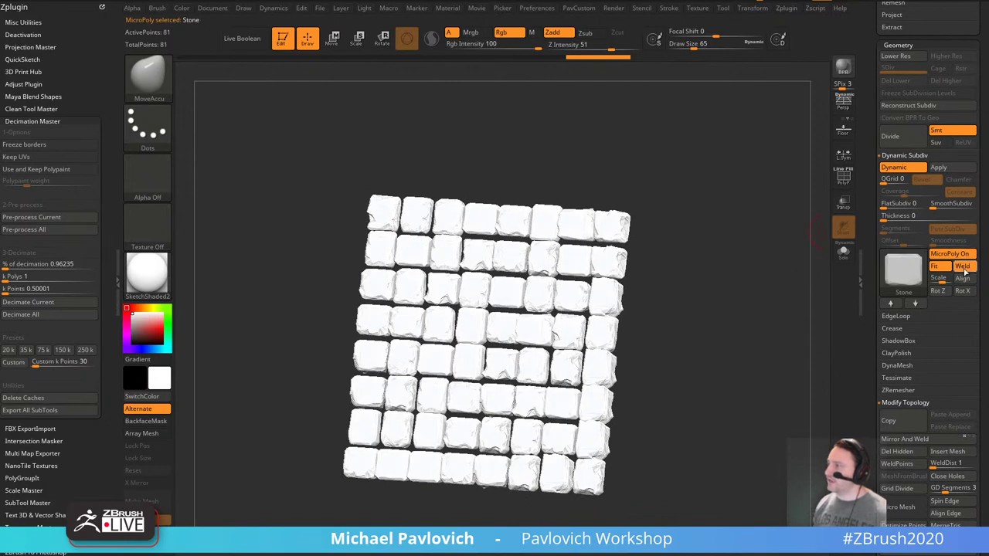
click(937, 266)
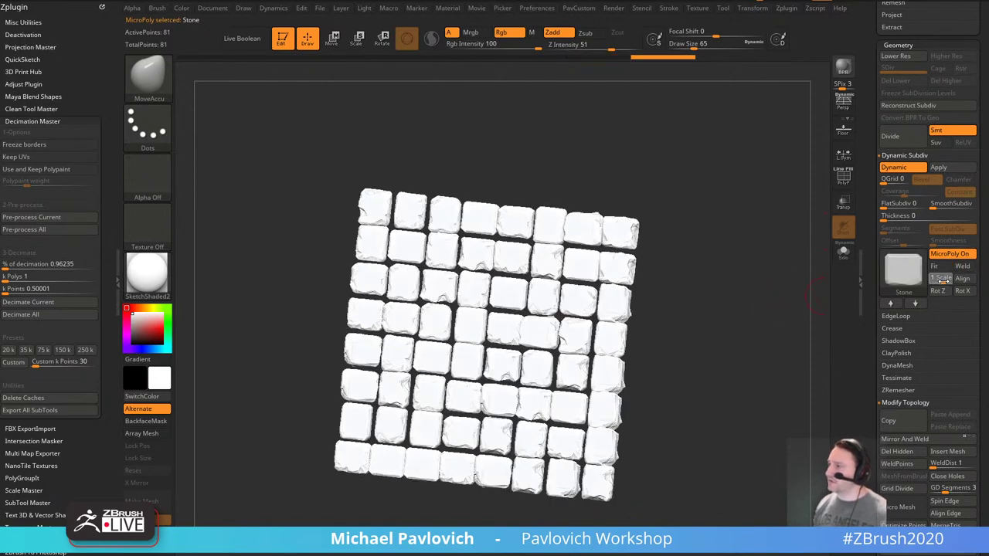
drag(943, 280, 944, 276)
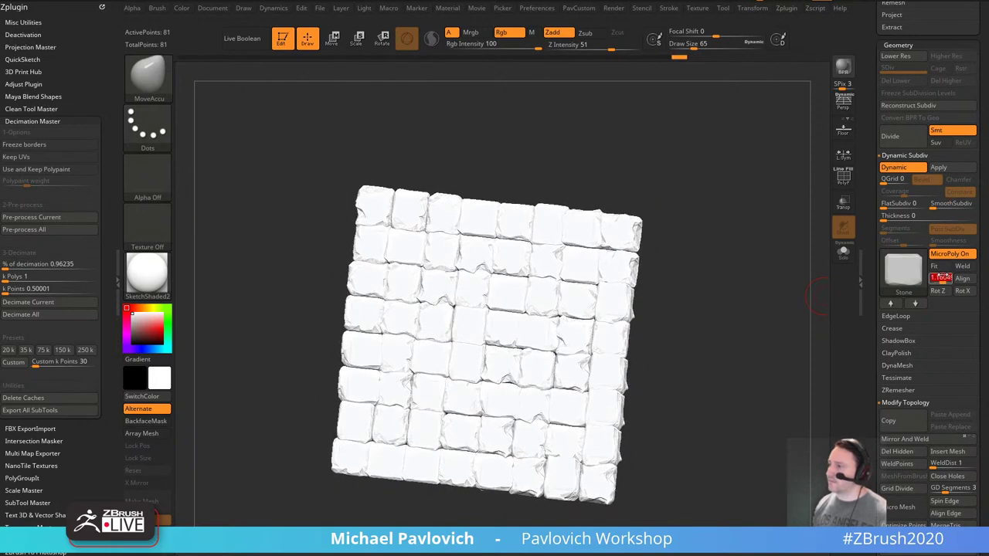
Apply the StartupMaterial to the stone wall and toggle MicroPoly off and on to compare.
click(147, 272)
click(210, 297)
mouse_move(772, 297)
mouse_down()
mouse_move(777, 306)
mouse_move(752, 320)
mouse_move(783, 301)
mouse_move(771, 324)
mouse_move(779, 302)
mouse_up()
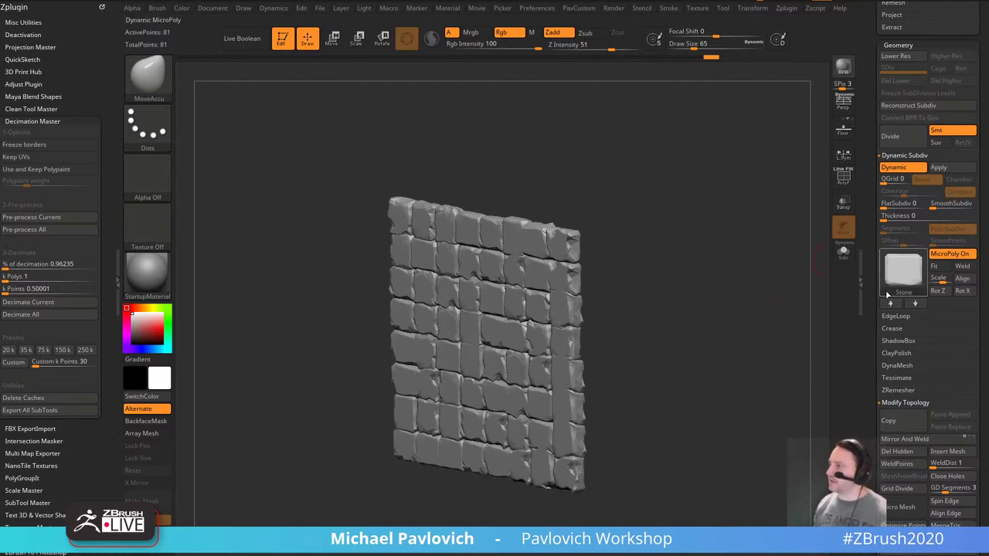
click(950, 258)
click(950, 257)
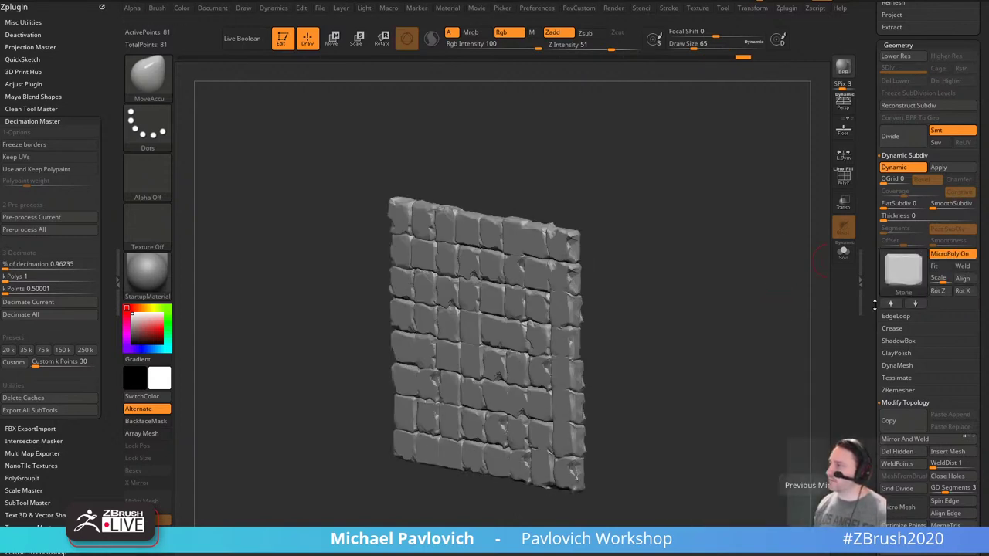
Unweld all of the plane's polygons beneath the stone MicroPoly.
drag(875, 305, 871, 225)
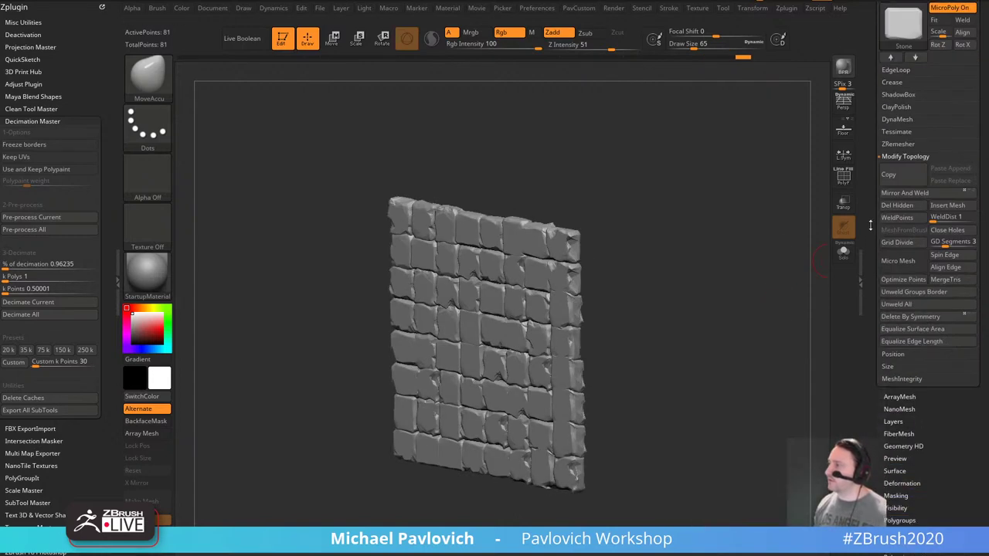
click(908, 306)
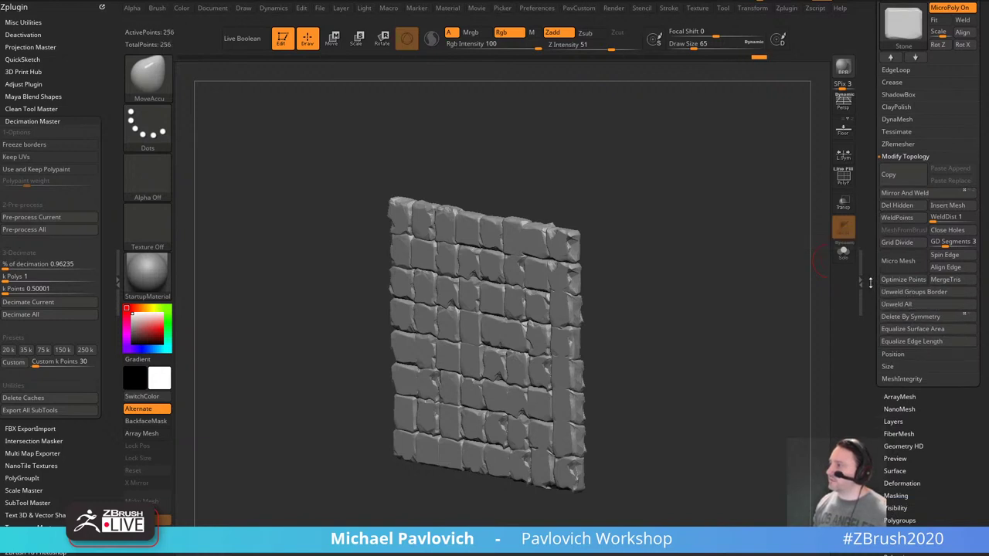
drag(871, 283, 867, 343)
drag(657, 309, 625, 287)
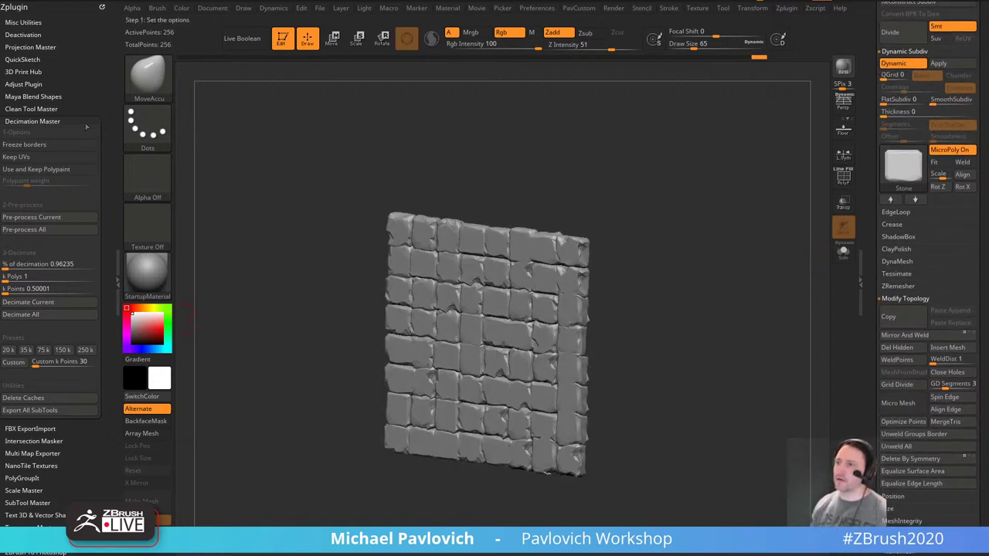
Dock the Dynamics palette beside the canvas, disable Collision Volume, enable Floor Collision and set Self Collision to 1.
click(101, 6)
click(265, 12)
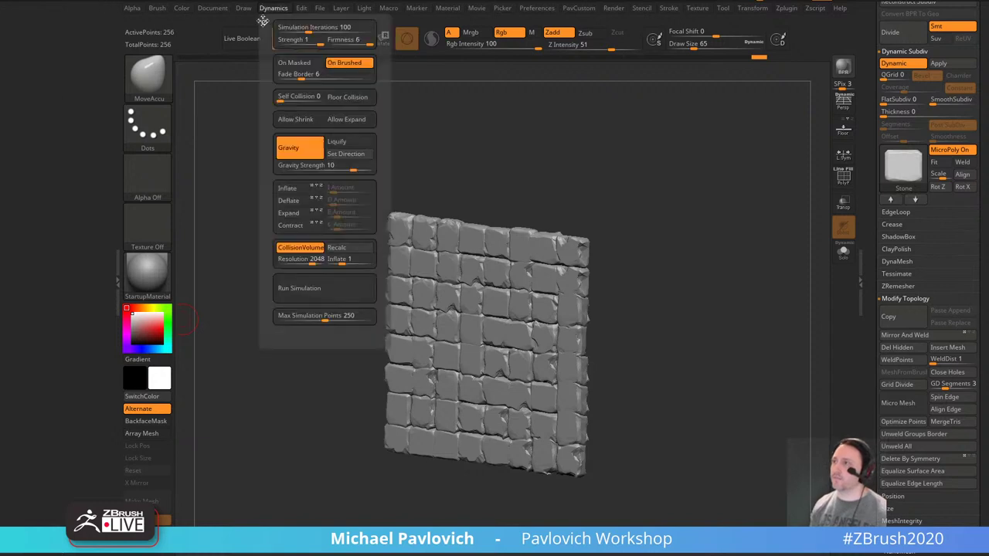
drag(265, 20, 91, 85)
click(26, 244)
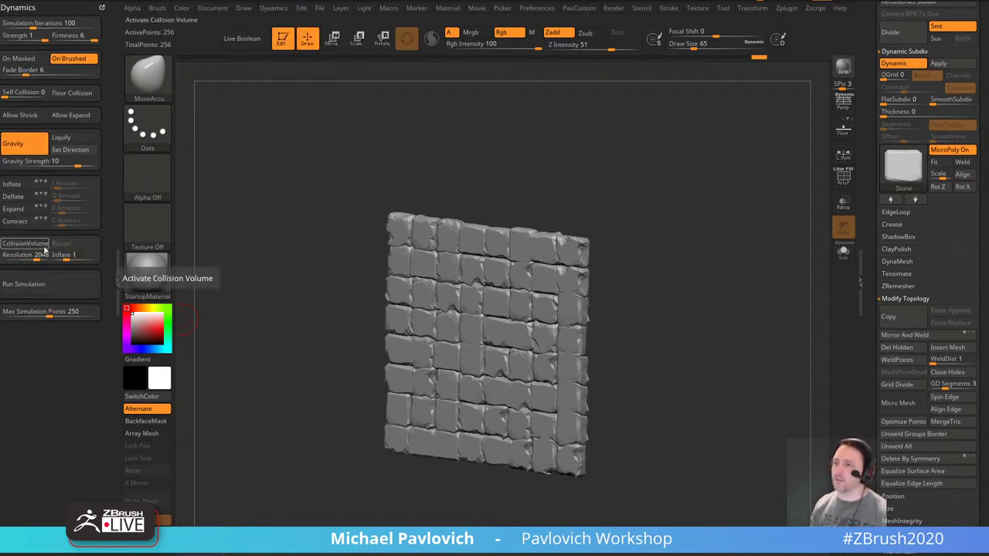
click(72, 94)
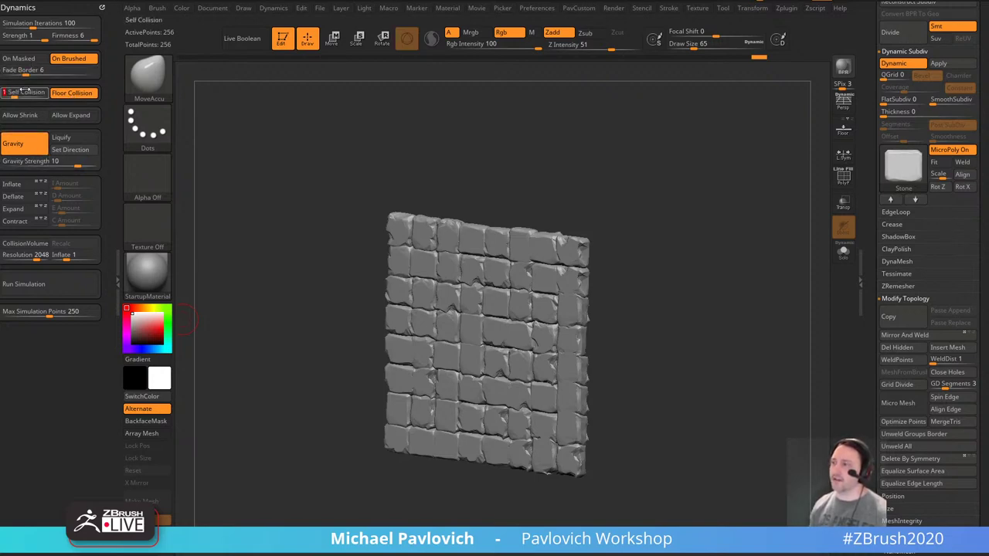
Run the simulation on the unwelded stone wall and undo the result.
click(49, 280)
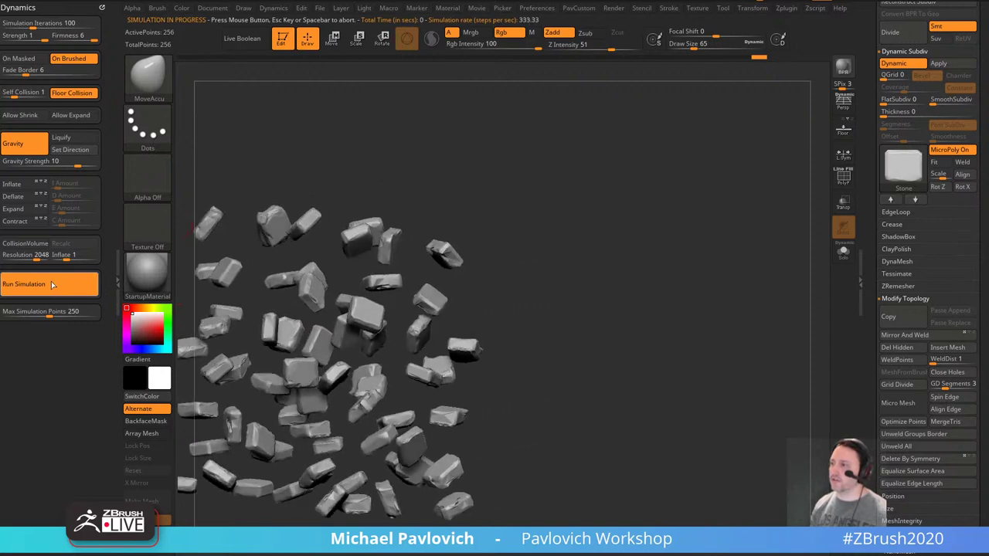
key(ctrl+z)
shift+drag(188, 114, 178, 111)
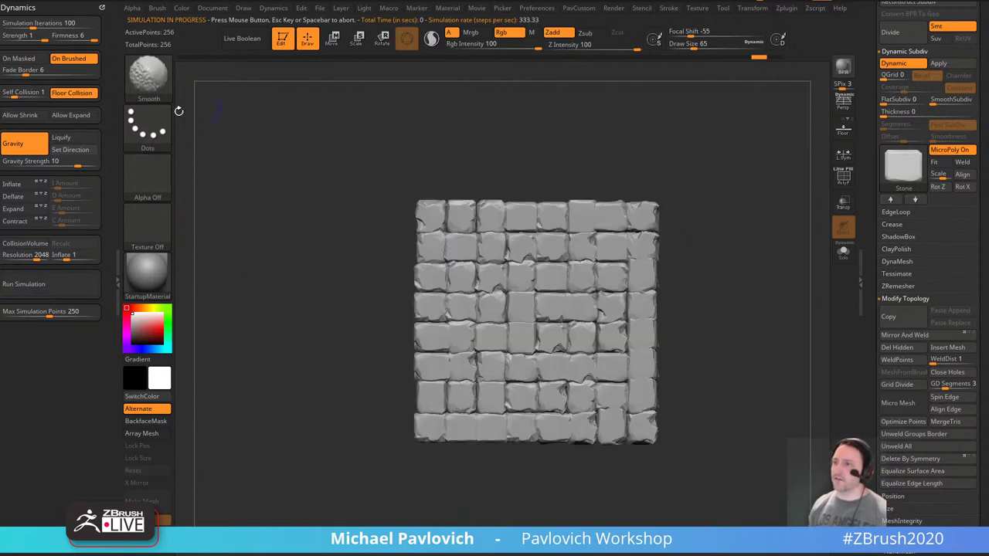
Lower Gravity Strength to 2.52924, run the simulation on the stone wall and undo it.
drag(647, 165, 731, 183)
click(62, 163)
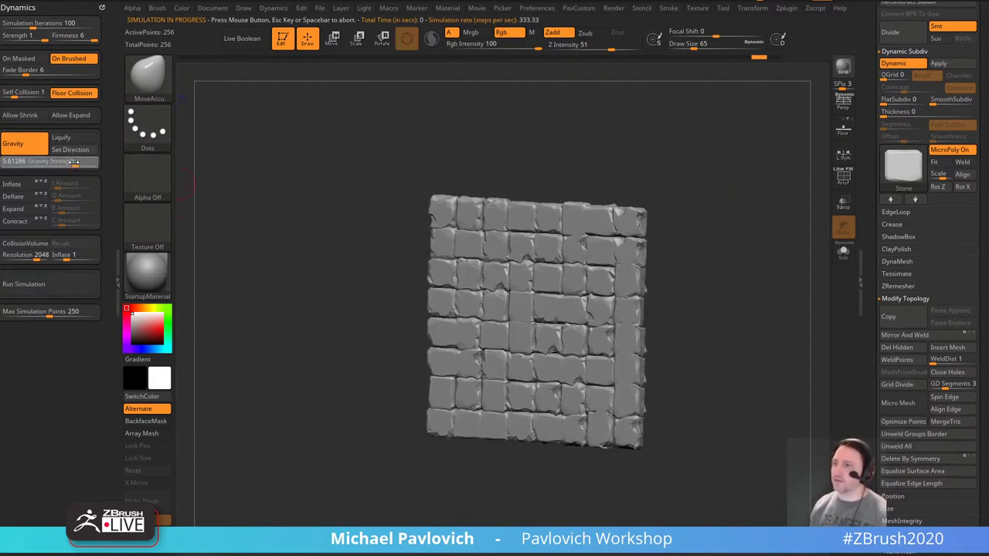
click(71, 163)
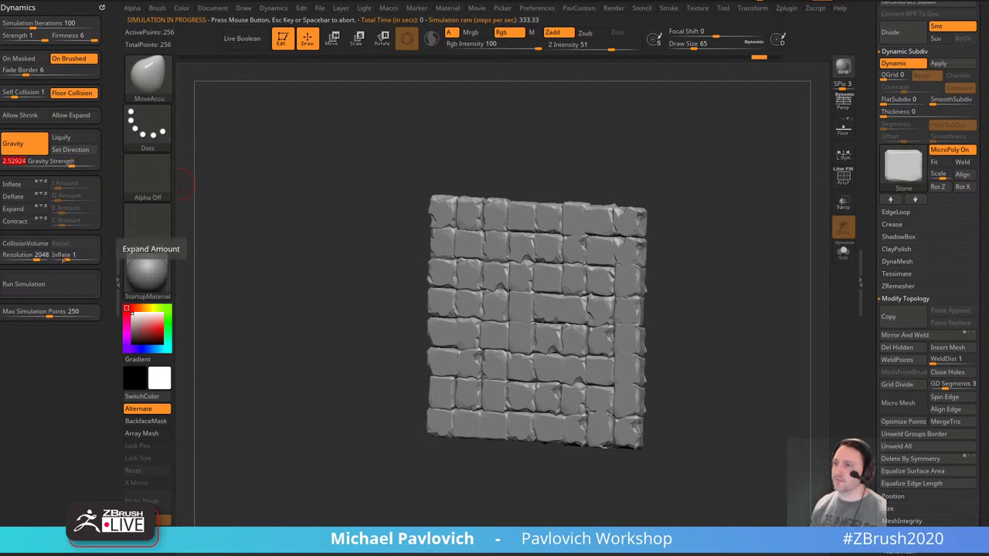
click(70, 284)
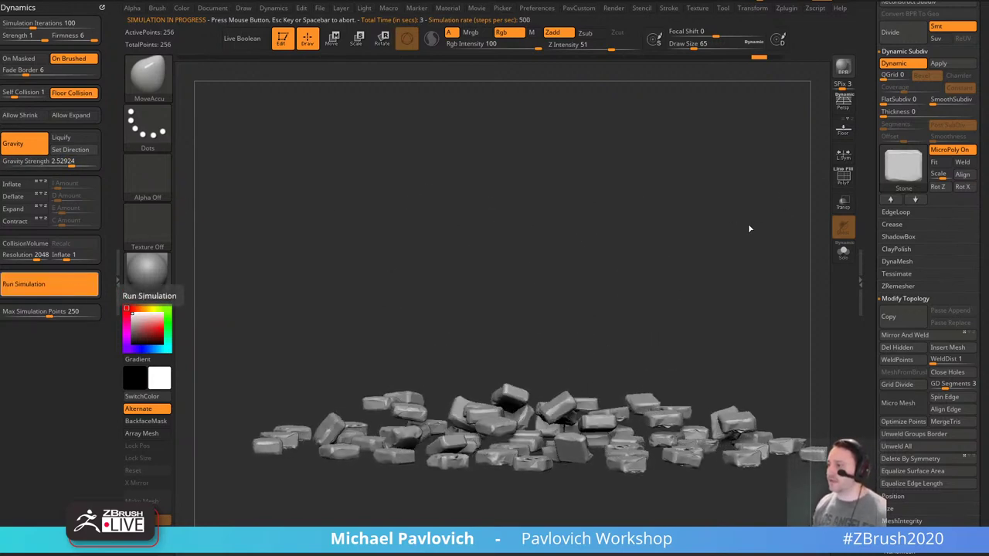
drag(748, 222, 807, 209)
key(ctrl+z)
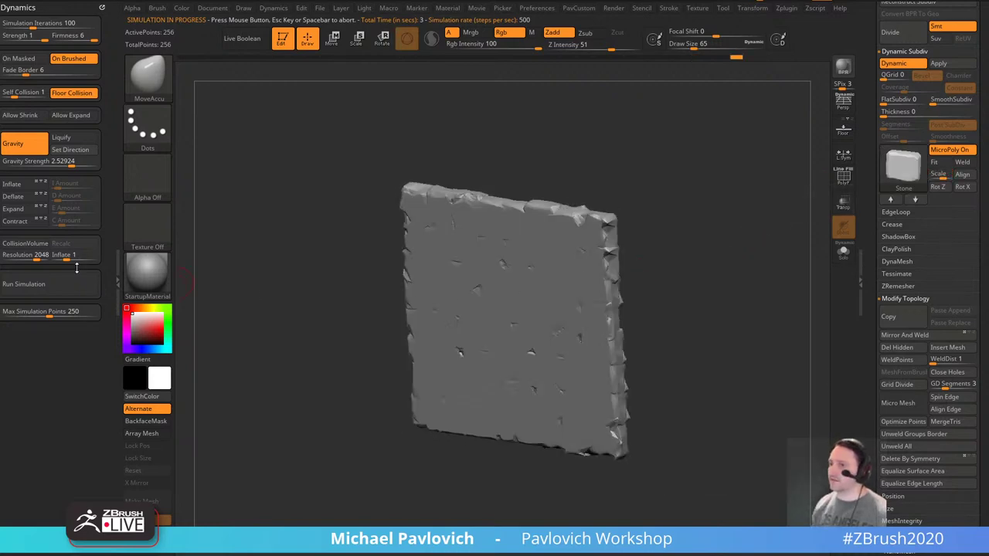
Repeat the stone wall simulation with the same settings, stop it and undo back to the intact wall.
click(74, 283)
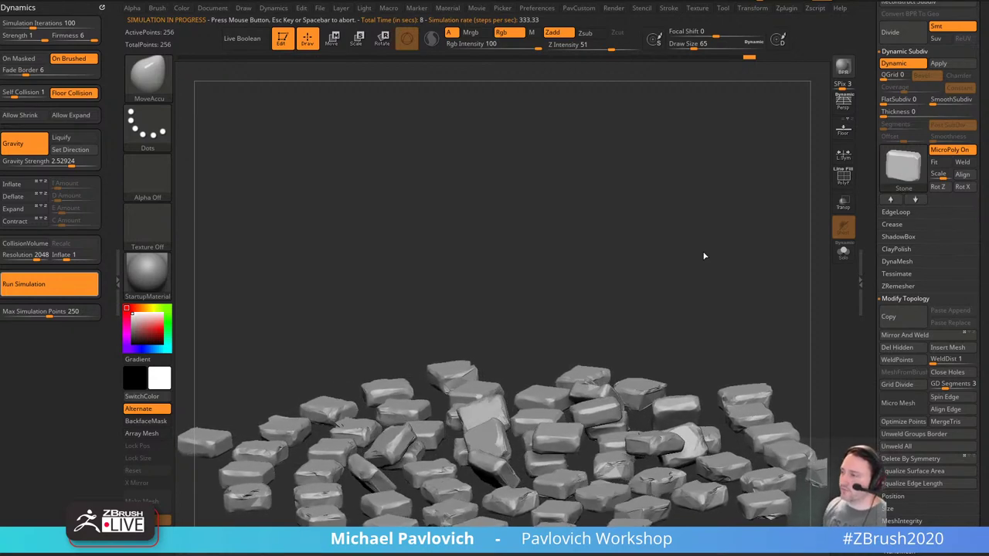
click(685, 298)
key(ctrl+z)
key(ctrl+z)
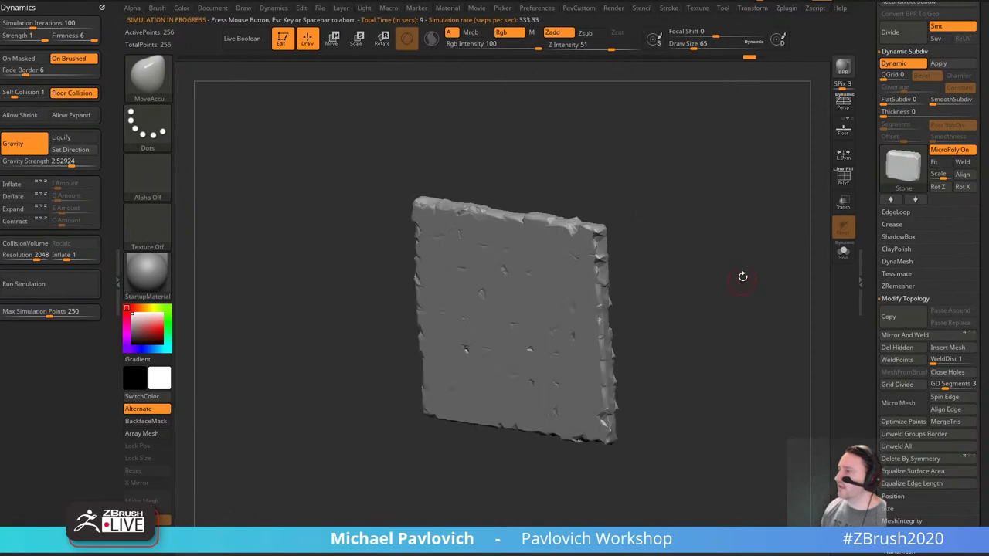
mouse_move(743, 276)
mouse_down()
mouse_move(732, 294)
mouse_move(755, 287)
mouse_move(616, 281)
mouse_move(734, 294)
mouse_up()
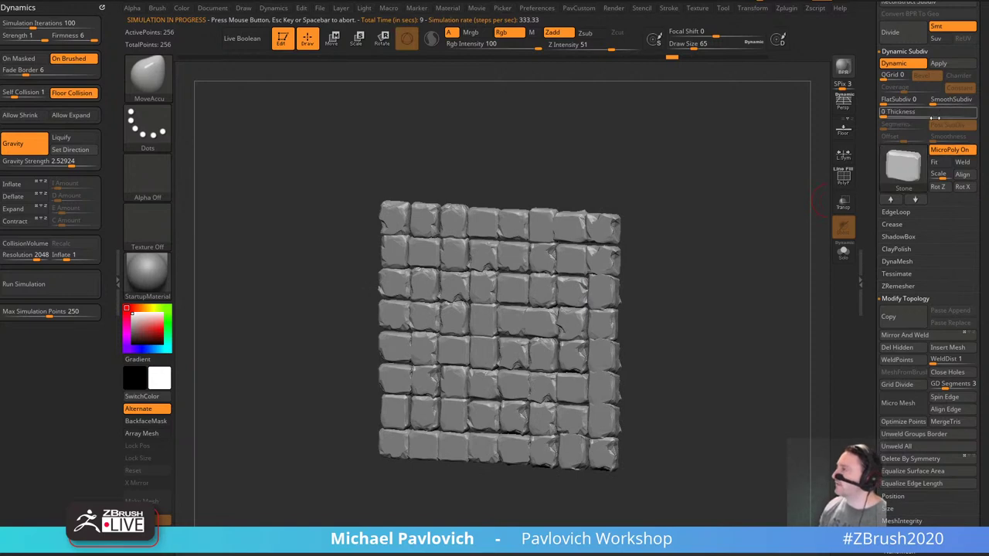
Apply the plane's Dynamic Subdiv to convert the MicroPoly stones into real geometry.
drag(867, 141, 872, 223)
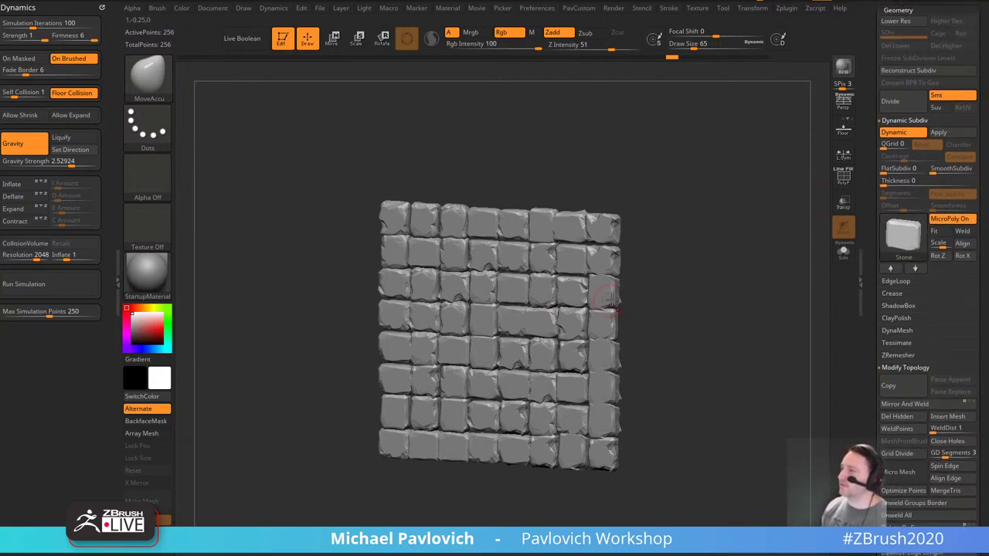
drag(612, 300, 647, 297)
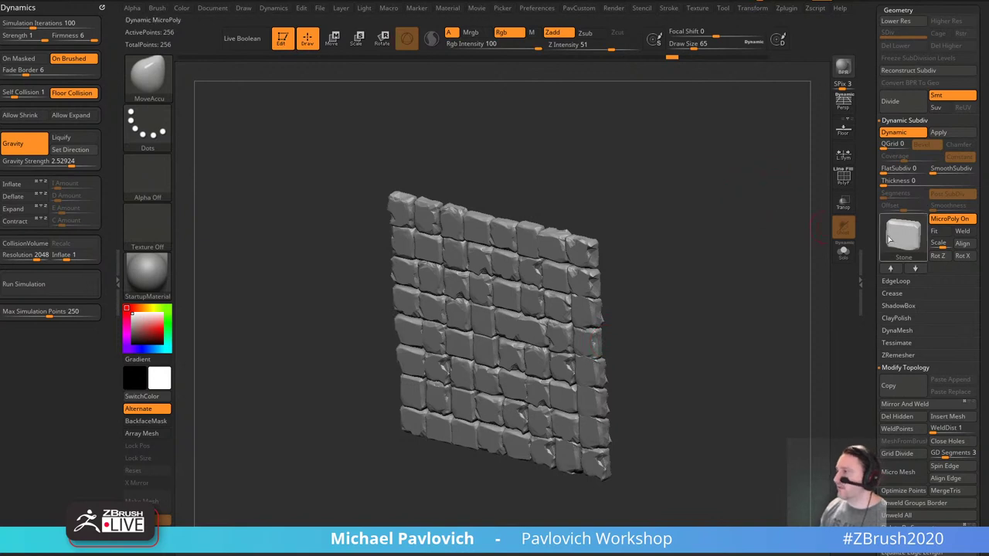
scroll(889, 286, down, 10)
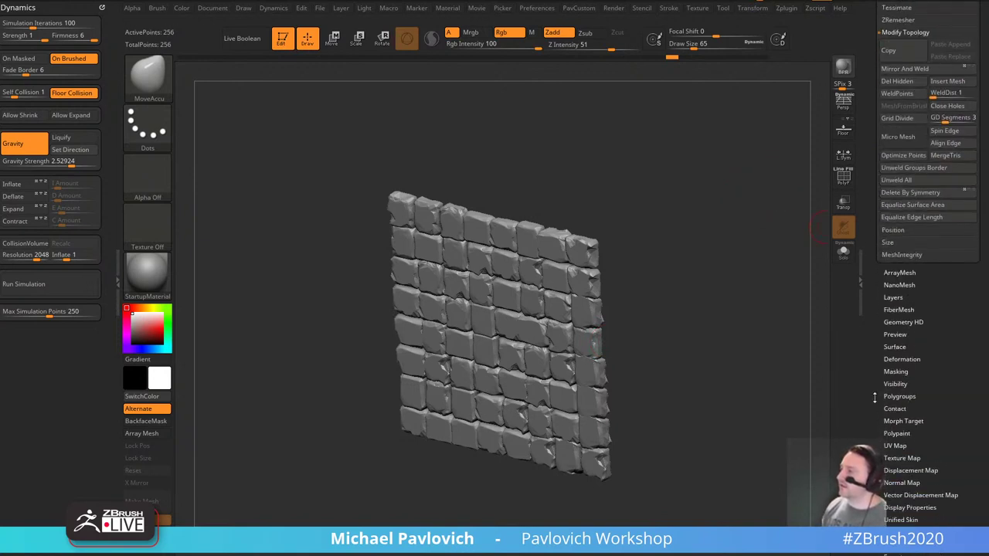
drag(874, 397, 869, 435)
click(899, 195)
drag(873, 306, 875, 174)
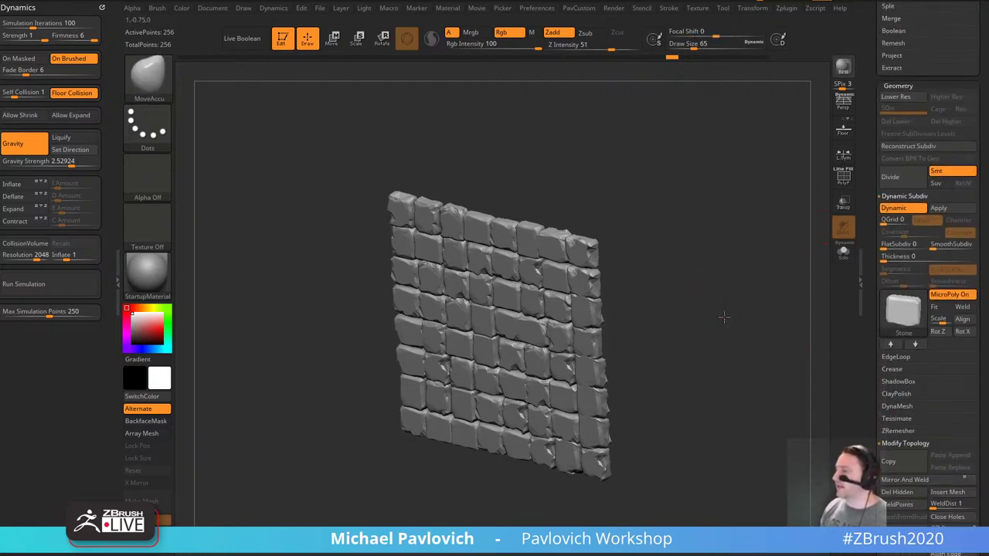
drag(724, 316, 738, 302)
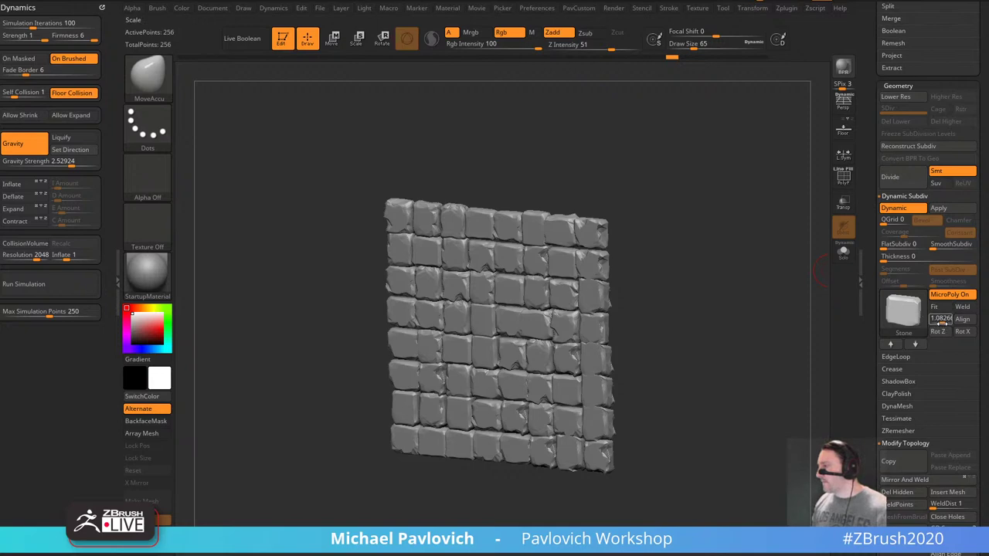
click(947, 208)
Examine the stones' topology up close with the polyframe shown, then frame the wall and hide the polyframe.
click(844, 177)
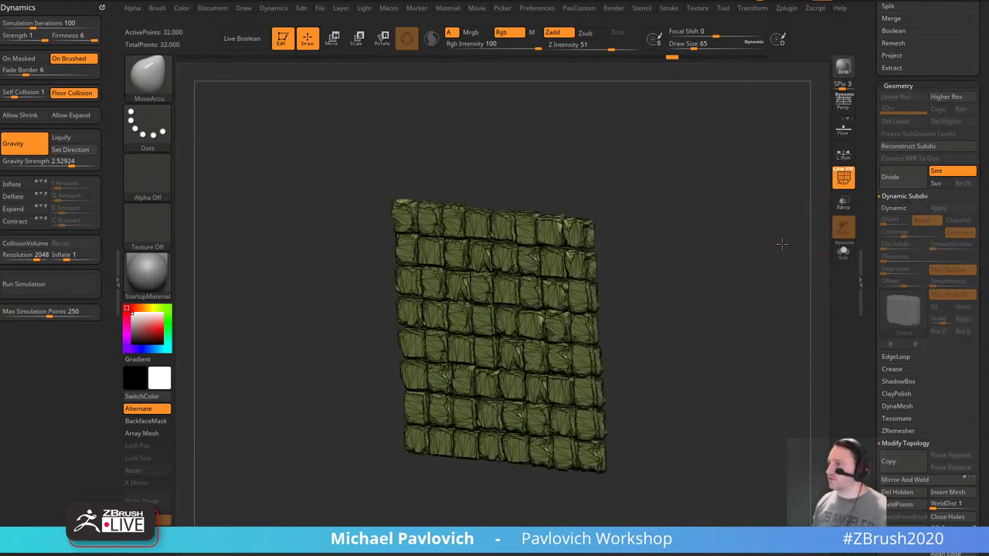
drag(784, 243, 767, 263)
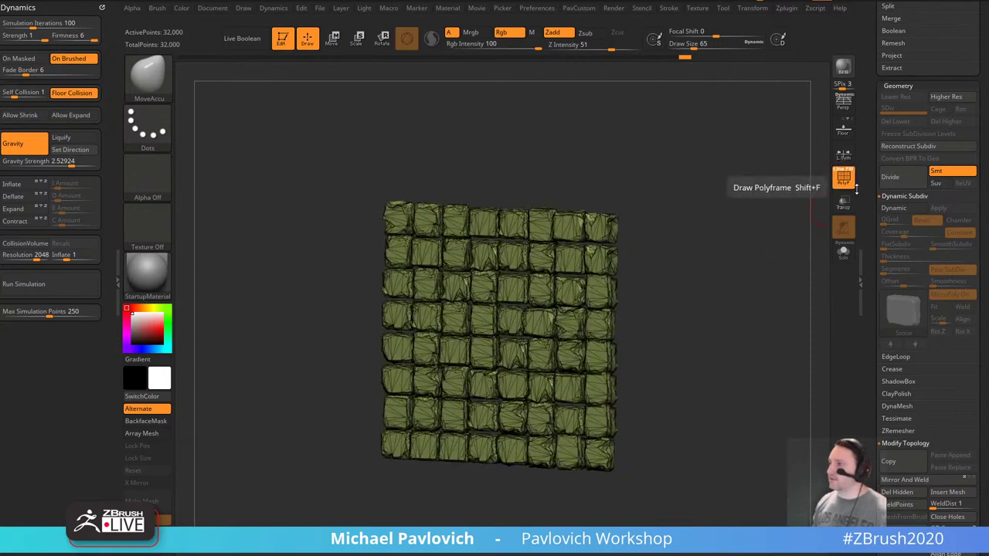
mouse_move(689, 196)
alt+mouse_down()
mouse_move(663, 292)
mouse_move(654, 290)
alt+mouse_up()
key(s)
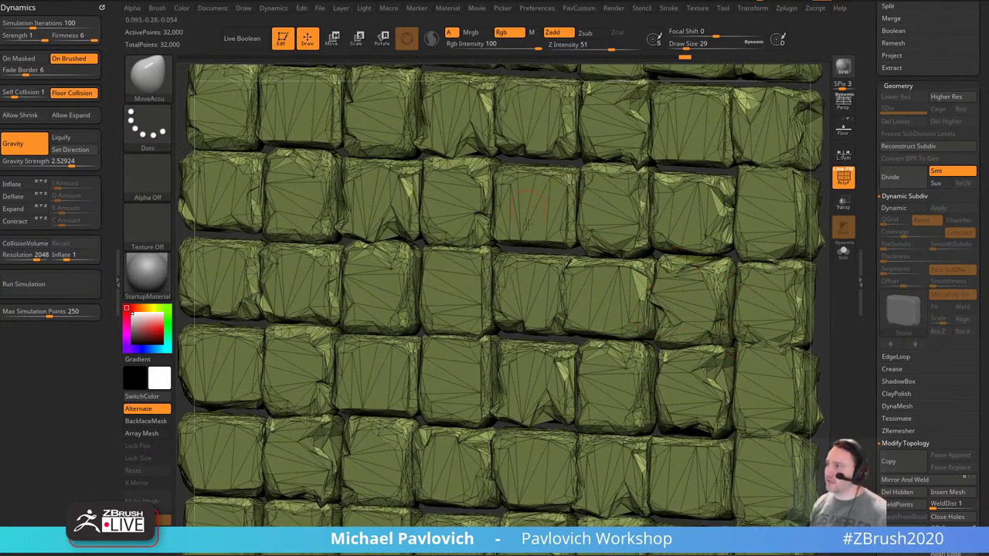
key(f)
key(shift+f)
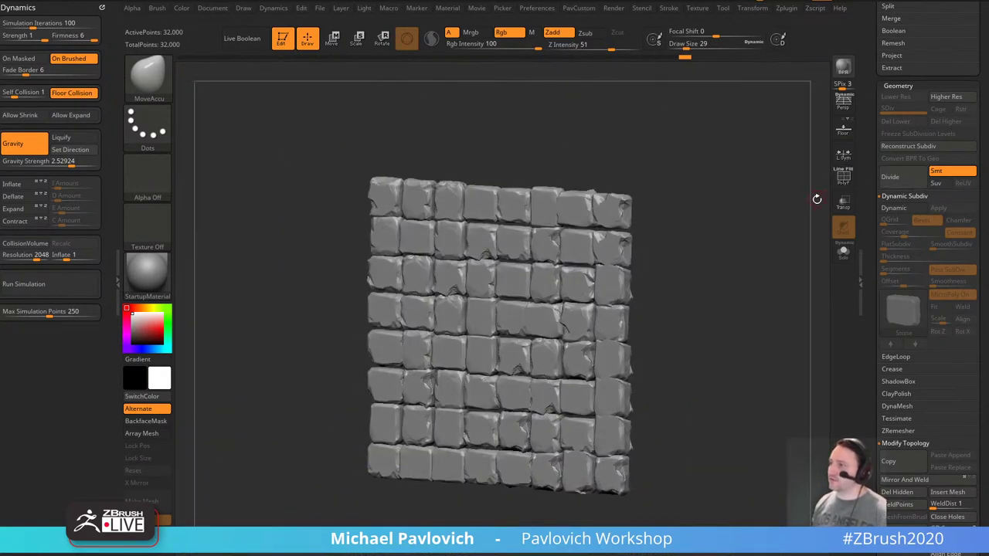
Set Self Collision to 4, test the simulation on the converted stone wall and undo it.
click(51, 281)
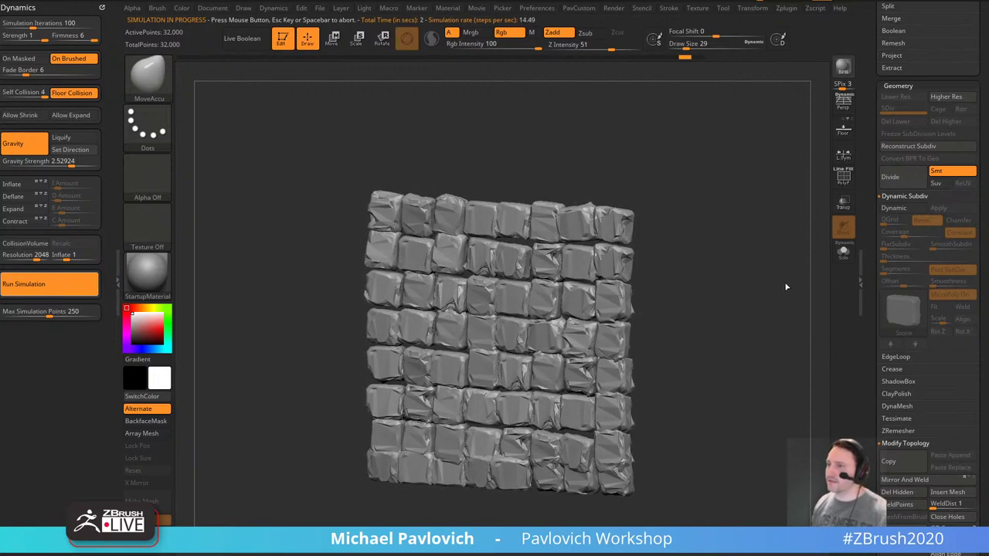
click(340, 131)
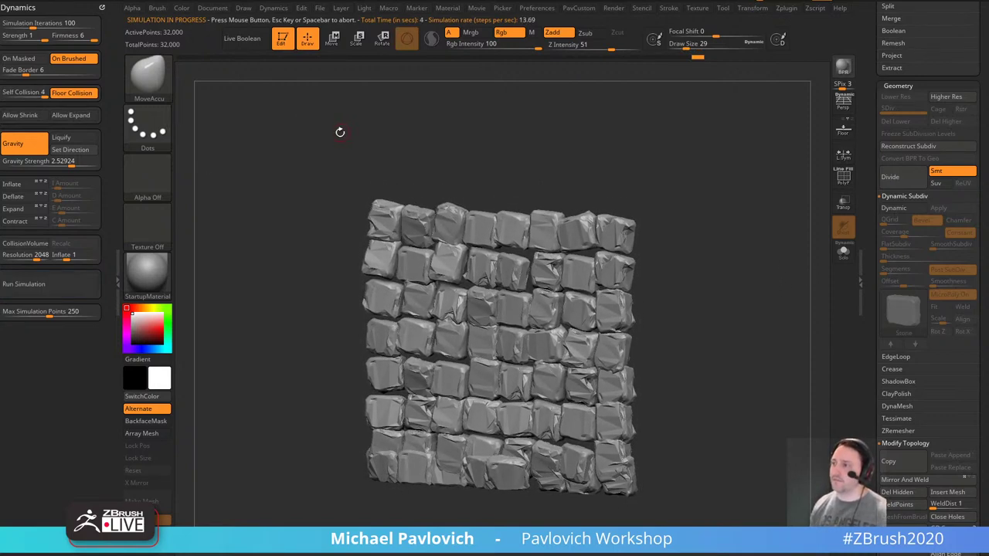
key(ctrl+z)
Raise Gravity Strength to 18.81453, test the simulation on the stone wall and undo it.
drag(72, 164, 81, 164)
click(77, 284)
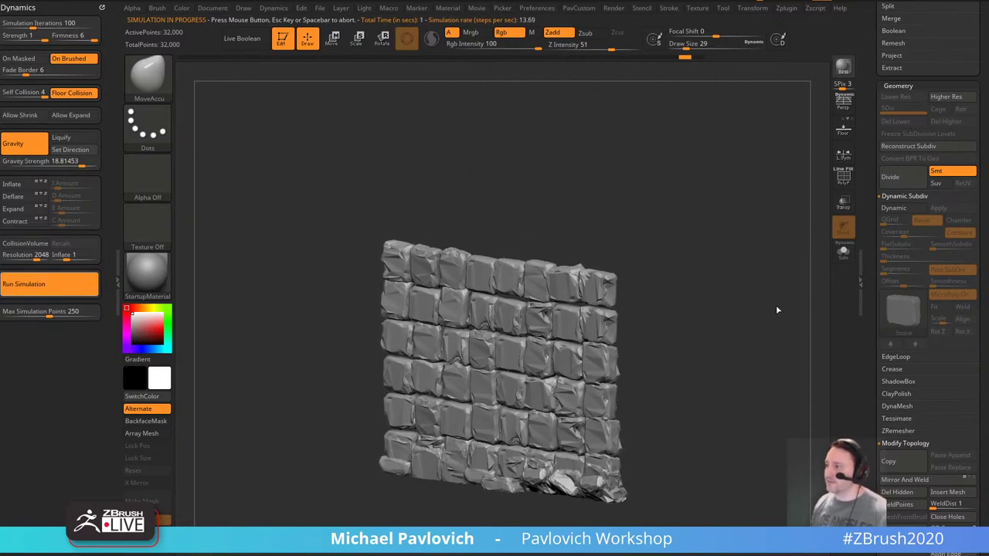
click(757, 315)
key(ctrl+z)
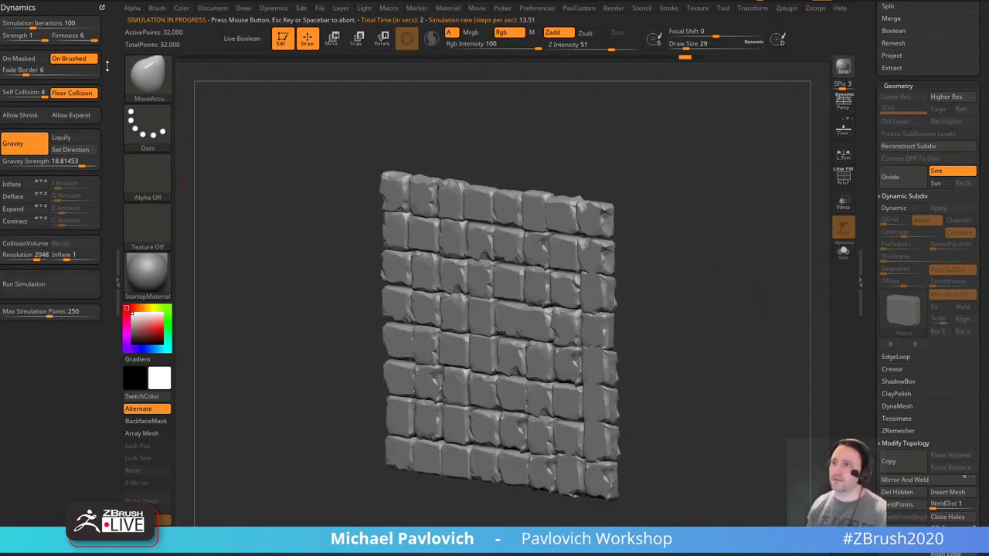
Set Simulation Iterations to 286 and tilt the stone wall slightly with the gizmo in a side view.
click(53, 23)
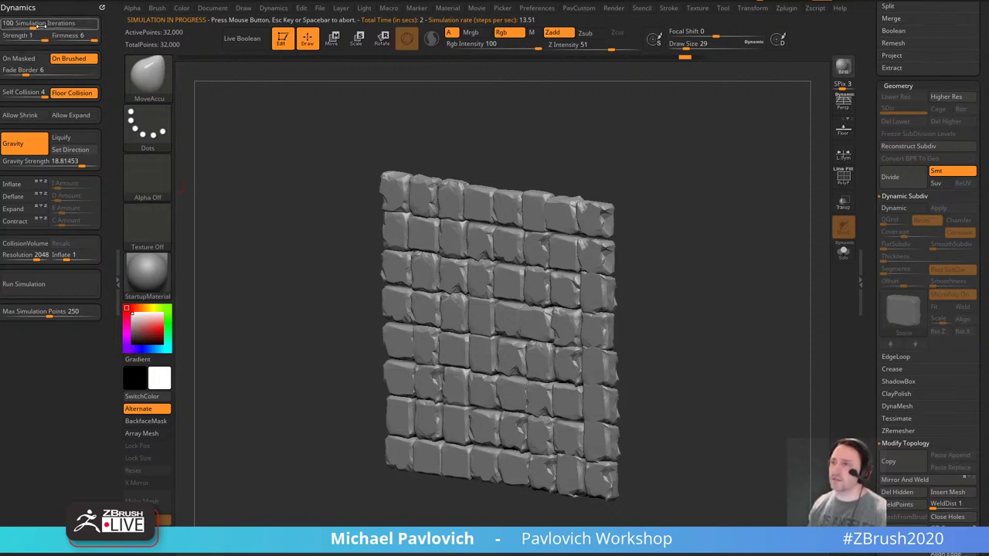
text(286)
shift+drag(735, 230, 671, 234)
key(w)
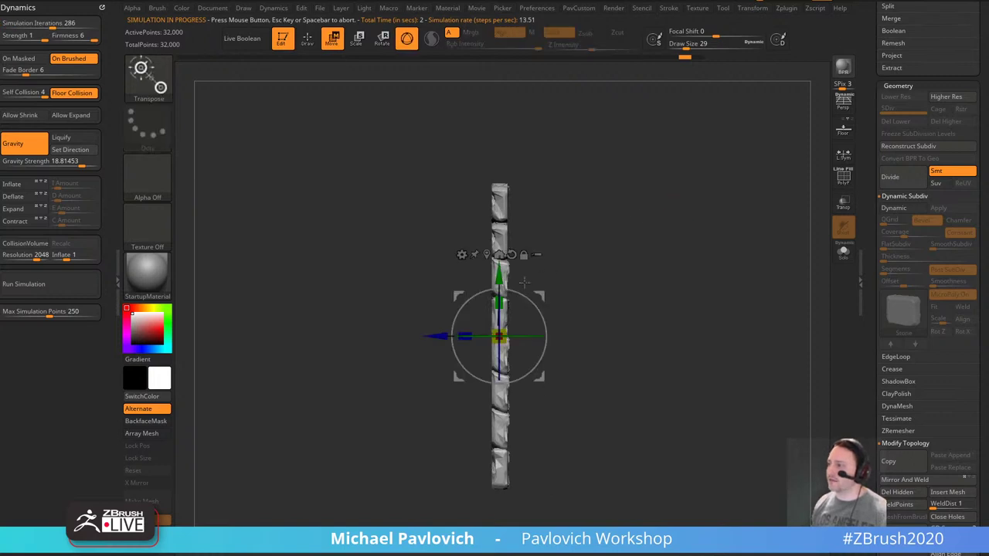
drag(541, 314, 533, 286)
key(q)
drag(605, 253, 664, 248)
Run the simulation on the tilted wall until the stones collapse onto the floor, and stop it.
click(49, 285)
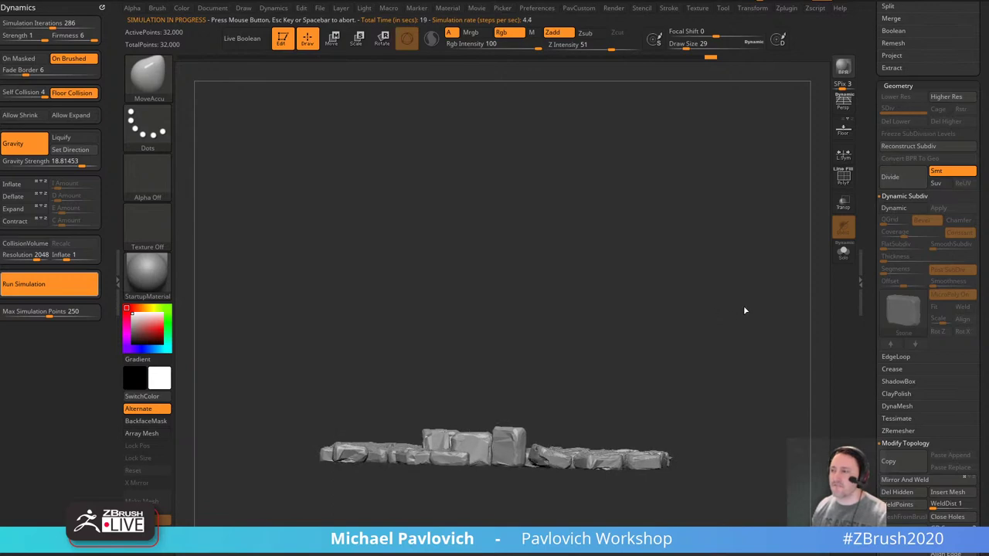
click(713, 320)
mouse_move(735, 303)
mouse_down()
mouse_move(722, 351)
mouse_move(753, 333)
mouse_move(745, 311)
mouse_up()
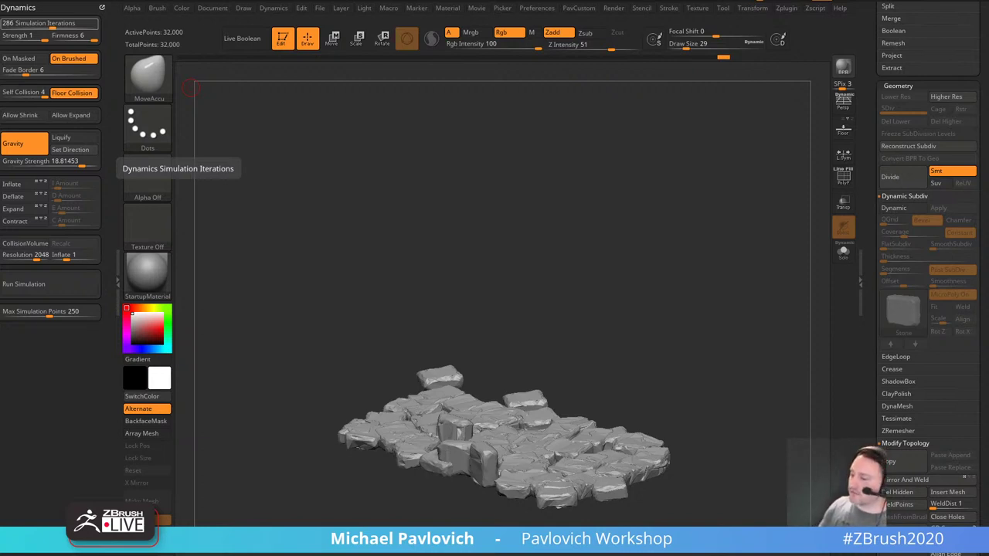
key(Return)
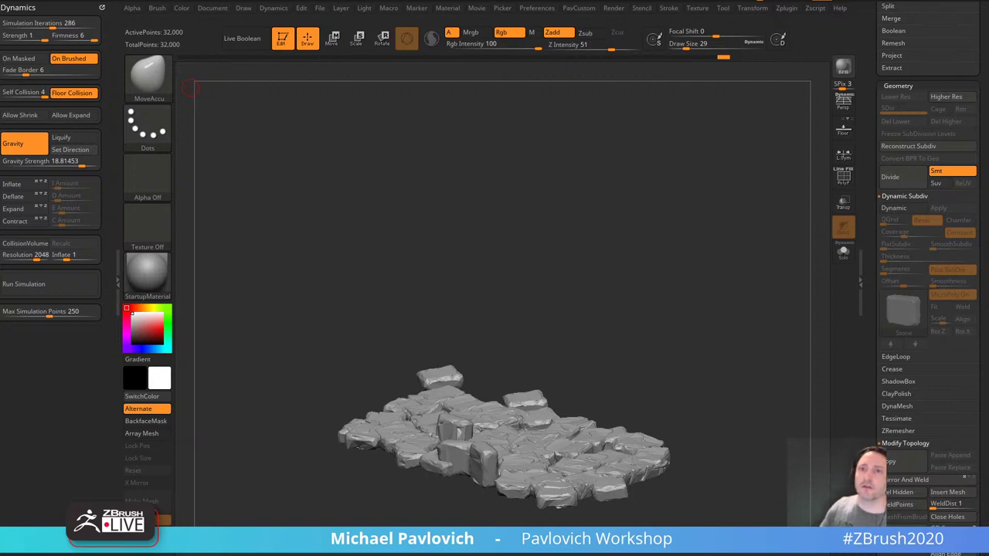
Clear the canvas and draw the PM3D_Plane3D1 draped cloth tool on it in Edit mode.
click(283, 38)
key(ctrl+n)
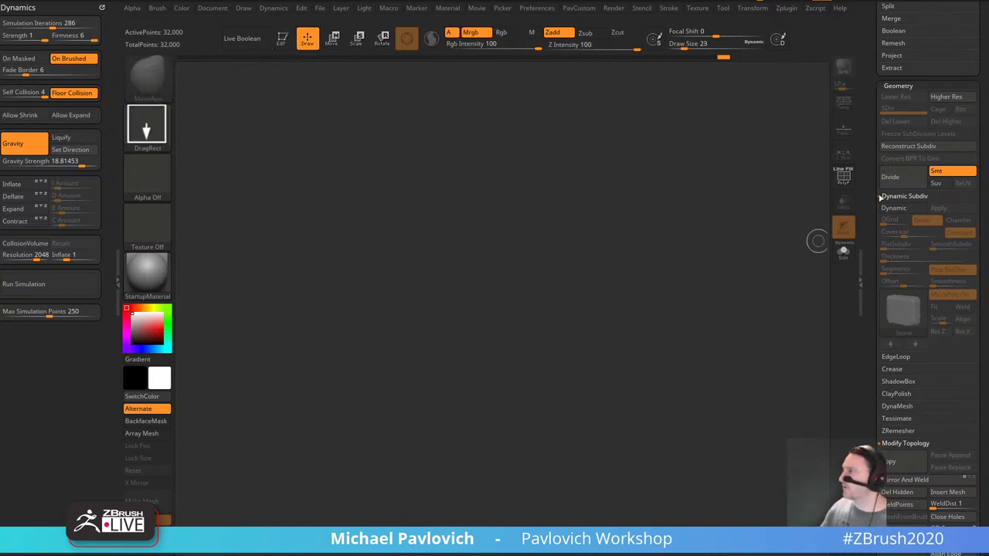
drag(880, 198, 882, 463)
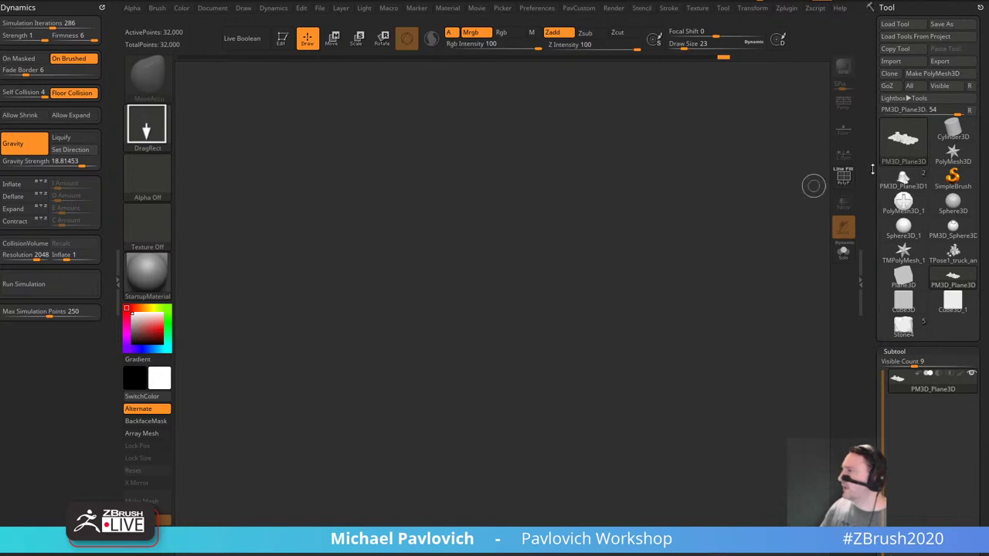
click(903, 179)
drag(301, 386, 406, 302)
click(286, 41)
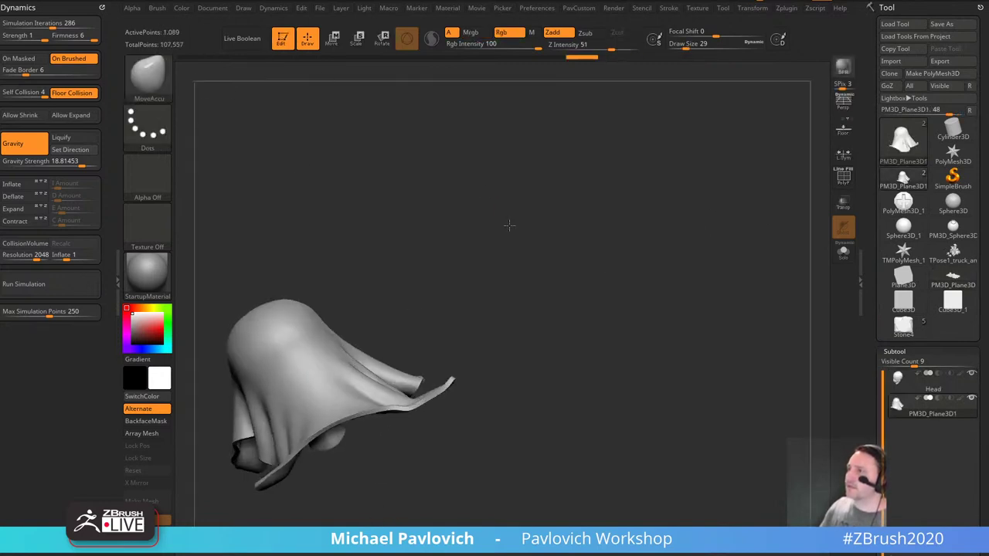
View the draped cloth from the side and select the ClothHook brush.
mouse_move(512, 227)
mouse_down()
mouse_move(681, 214)
mouse_move(784, 325)
mouse_up()
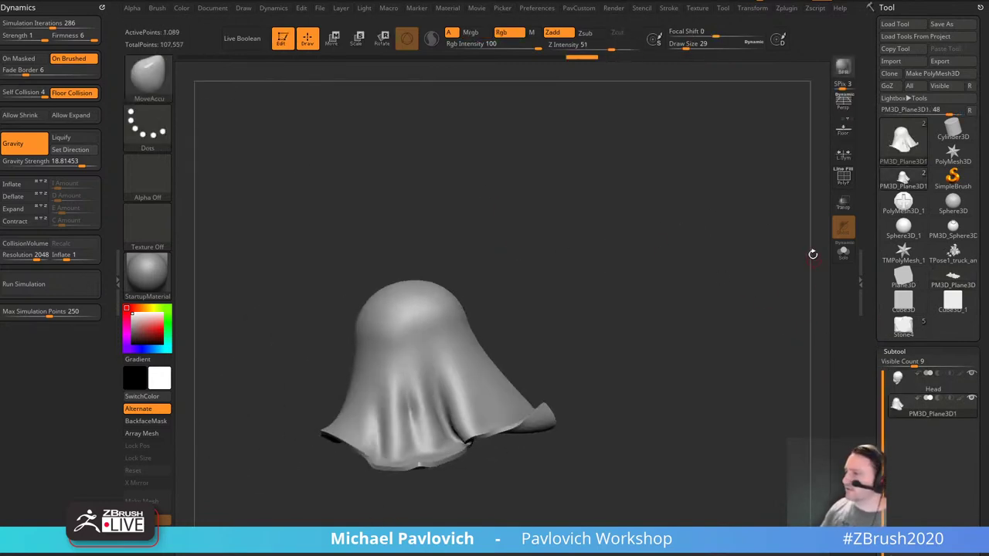
drag(812, 253, 529, 142)
key(b)
key(c)
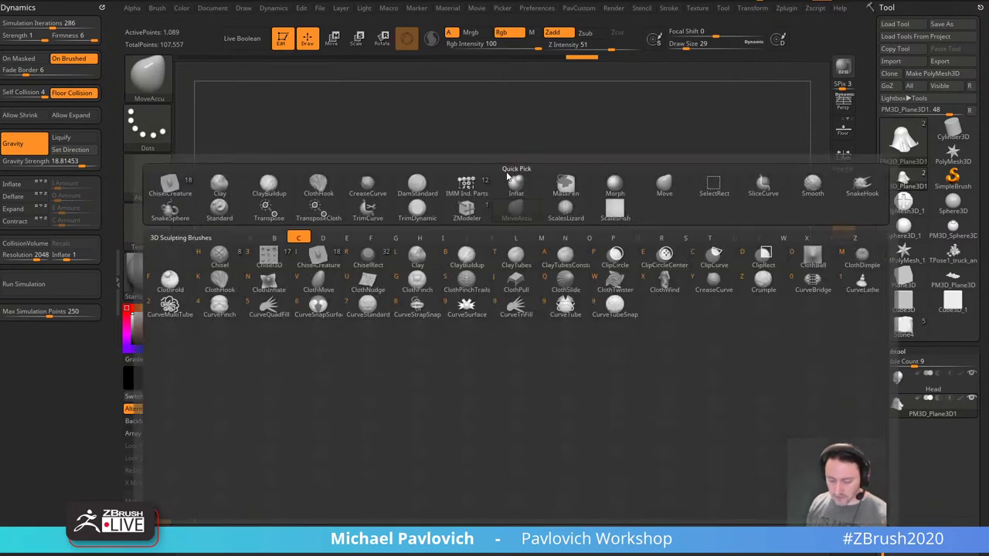
key(h)
Switch the Move gizmo to the TransposeCloth brush and lift the draped cloth straight up from the head.
drag(466, 254, 453, 253)
key(w)
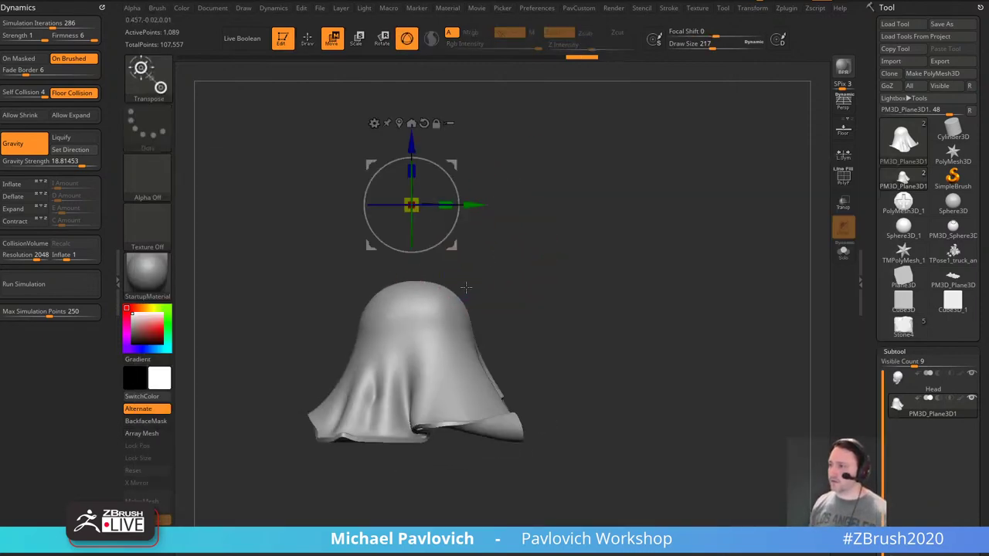
key(b)
key(t)
key(c)
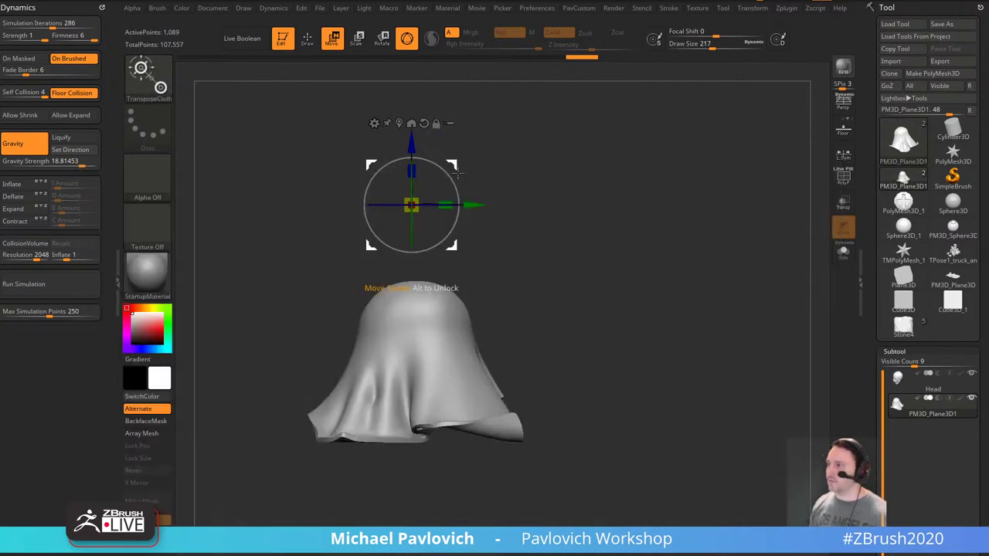
mouse_move(450, 159)
mouse_down()
mouse_move(589, 120)
mouse_move(450, 86)
mouse_up()
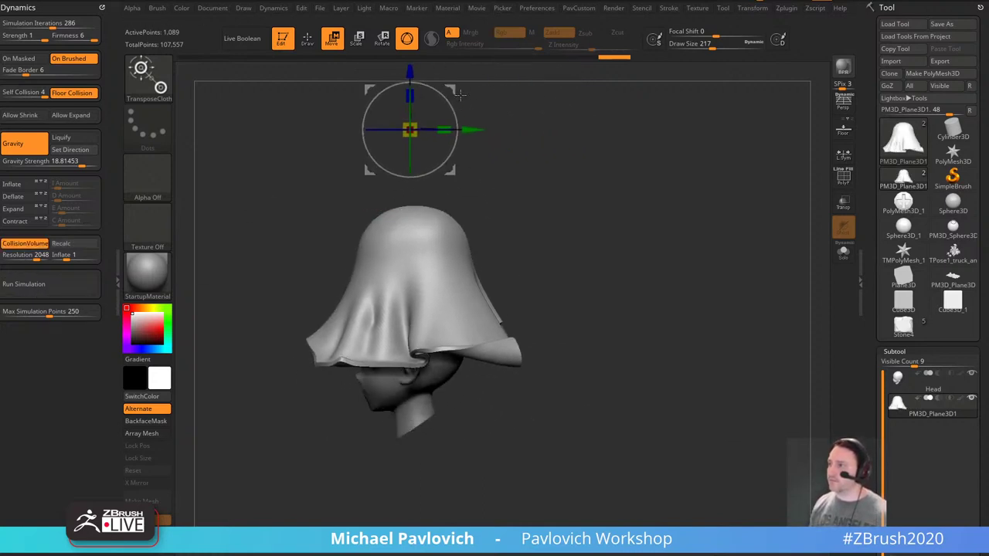
Try moving the cloth diagonally down with TransposeCloth, undo it, and set the simulation Firmness to 2.
drag(376, 96, 503, 162)
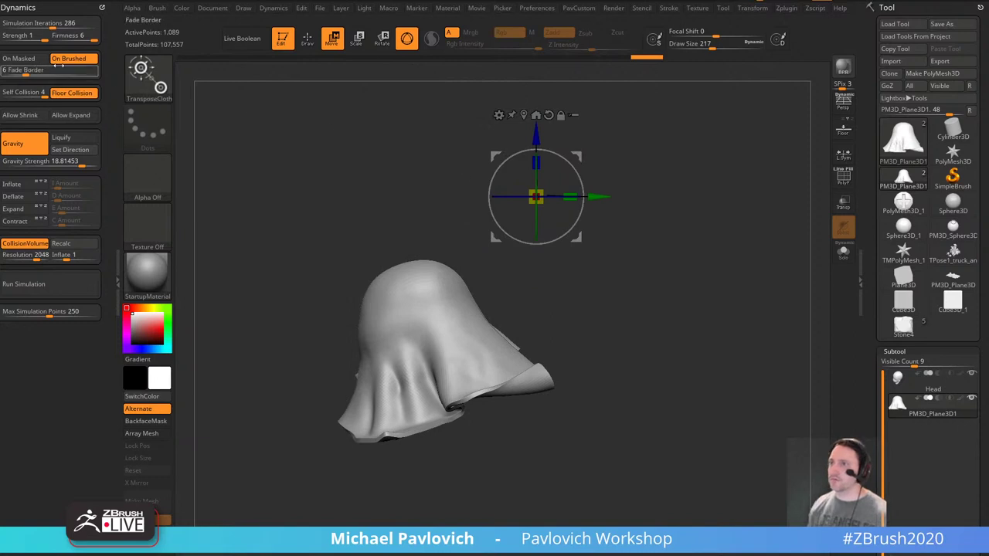
key(ctrl+z)
click(71, 36)
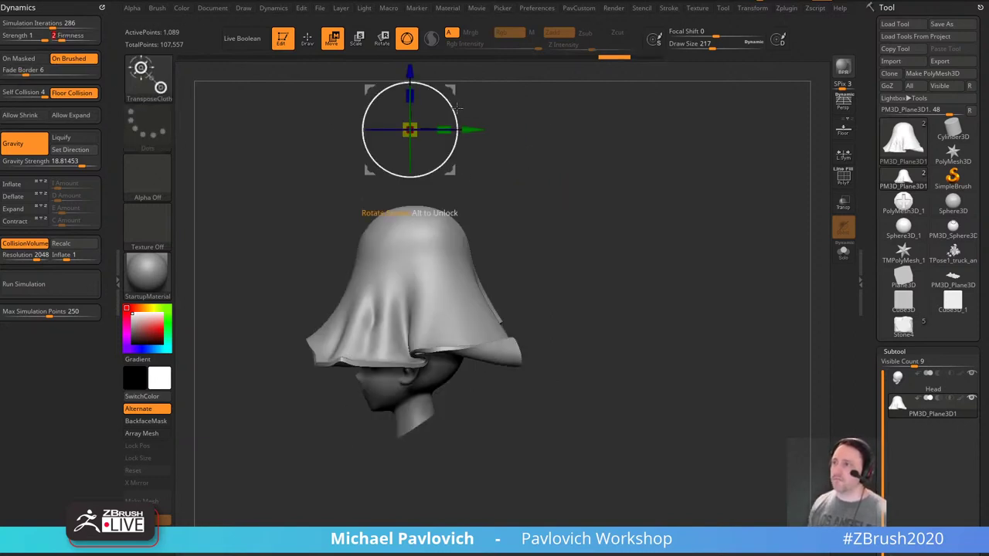
Rotate and drag the cloth toward the back of the head with the TransposeCloth gizmo, and return to Draw mode.
drag(452, 105, 461, 120)
drag(458, 85, 733, 254)
mouse_move(650, 252)
mouse_down()
mouse_move(642, 301)
mouse_move(656, 298)
mouse_up()
key(q)
shift+drag(514, 251, 590, 238)
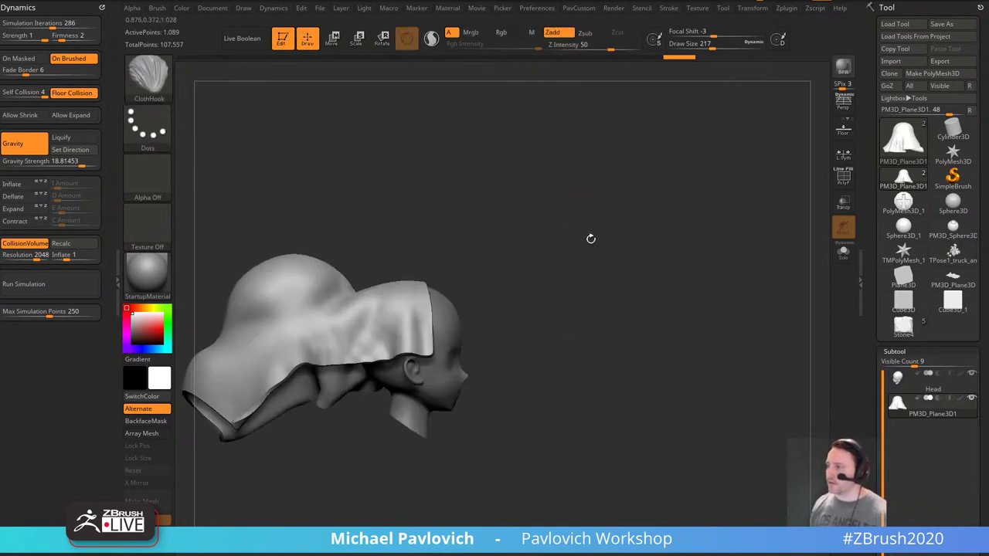
Pull the cloth farther up and away from the head with the TransposeCloth gizmo.
ctrl+drag(498, 211, 424, 418)
drag(680, 276, 636, 212)
key(w)
drag(500, 238, 753, 78)
key(q)
Reselect the ClothHook brush and pull the cloth surface into folds with a smaller brush.
key(b)
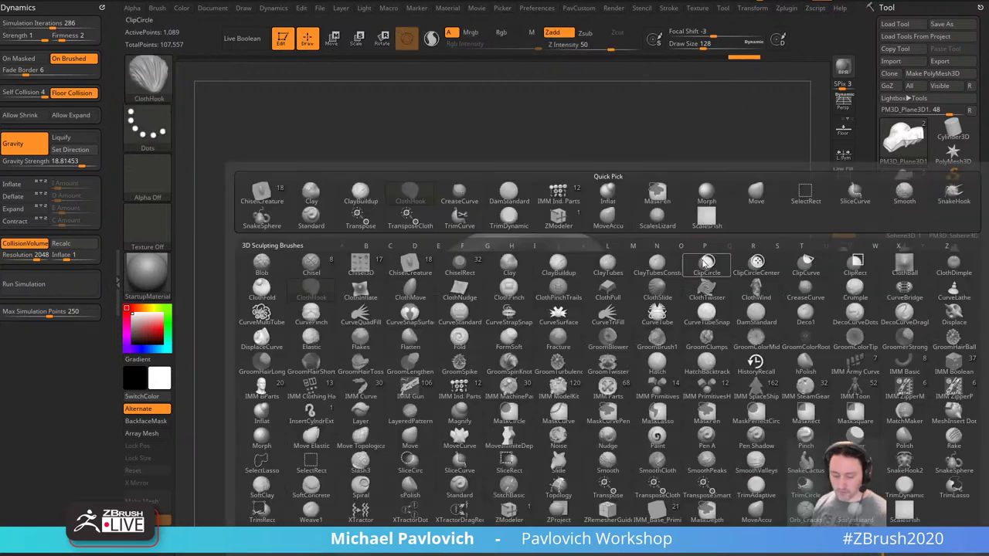
key(c)
key(h)
drag(703, 264, 683, 289)
key(s)
drag(568, 295, 634, 286)
mouse_move(533, 259)
mouse_down()
mouse_move(490, 301)
mouse_move(471, 253)
mouse_move(522, 275)
mouse_move(536, 295)
mouse_move(489, 295)
mouse_up()
Set the Draw Size to 14, turn on PolyFrame and pull the cloth's far corner with ClothHook.
key(s)
mouse_move(675, 332)
mouse_down()
mouse_move(695, 258)
mouse_move(690, 281)
mouse_move(677, 276)
mouse_move(726, 292)
mouse_up()
key(s)
key(s)
mouse_move(727, 293)
mouse_down()
mouse_move(702, 292)
mouse_move(712, 253)
mouse_up()
click(843, 176)
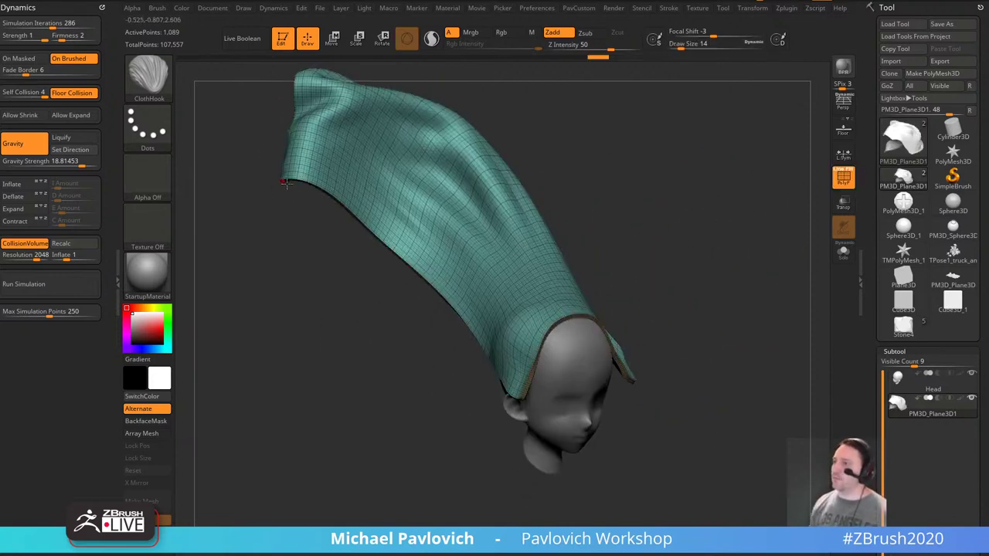
mouse_move(283, 184)
mouse_down()
mouse_move(691, 193)
mouse_move(745, 278)
mouse_up()
Inspect the folds from above and behind and set the ClothHook Draw Size to 46.
key(s)
drag(740, 269, 746, 270)
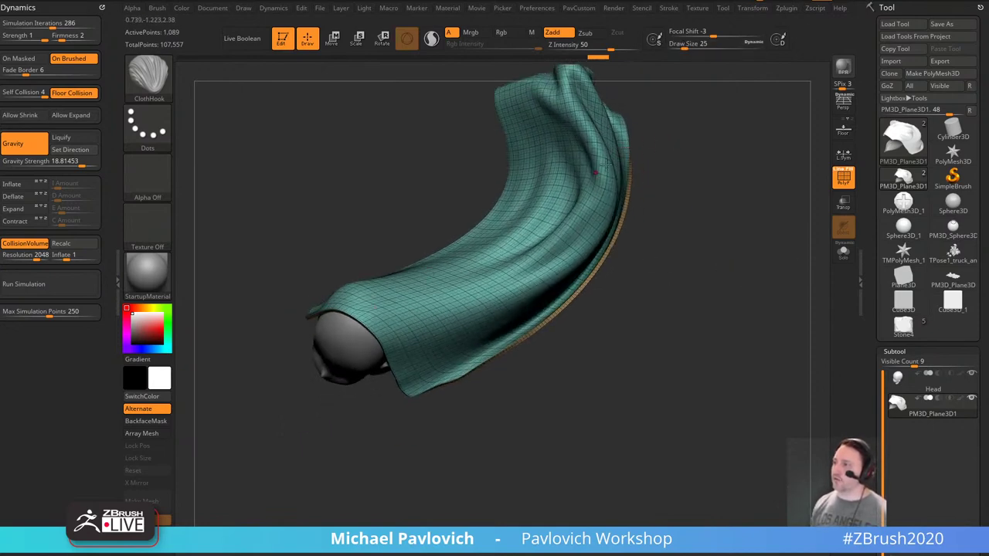
key(s)
mouse_move(692, 219)
mouse_down()
mouse_move(705, 218)
mouse_move(694, 222)
mouse_move(707, 257)
mouse_move(716, 223)
mouse_move(775, 256)
mouse_up()
key(s)
key(s)
Collapse the Modify Topology and NanoMesh sections in the Tool settings.
drag(875, 259, 864, 103)
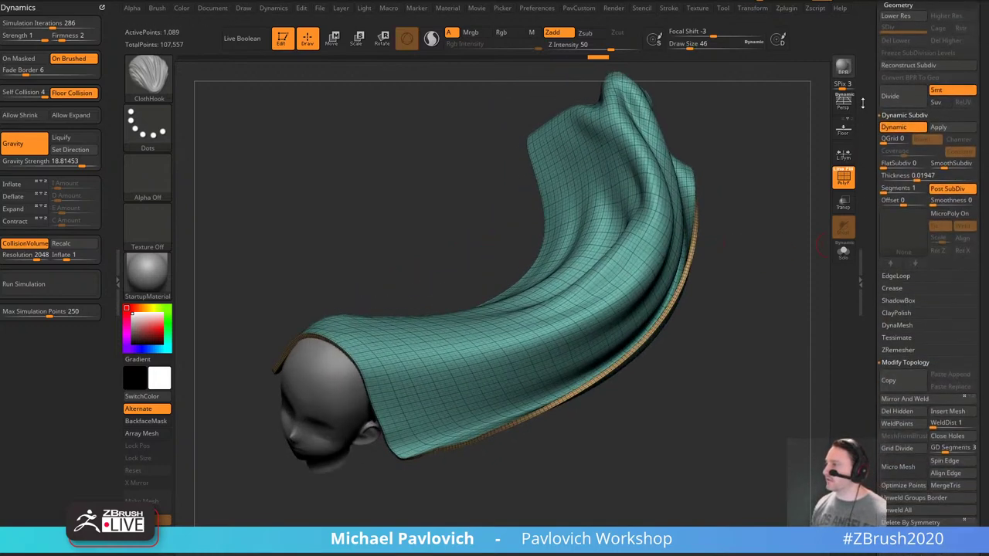
scroll(863, 103, down, 2)
shift+click(894, 311)
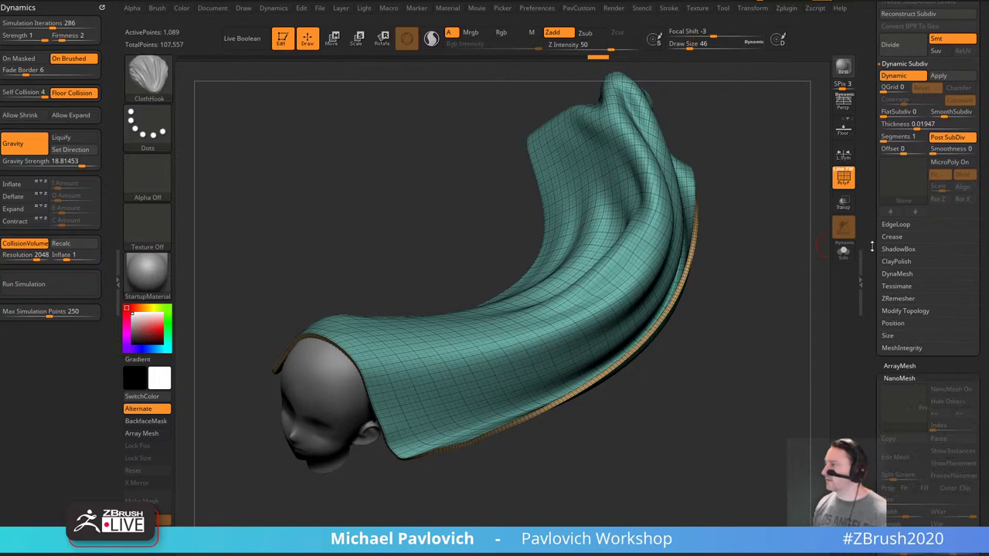
drag(872, 244, 873, 109)
click(900, 147)
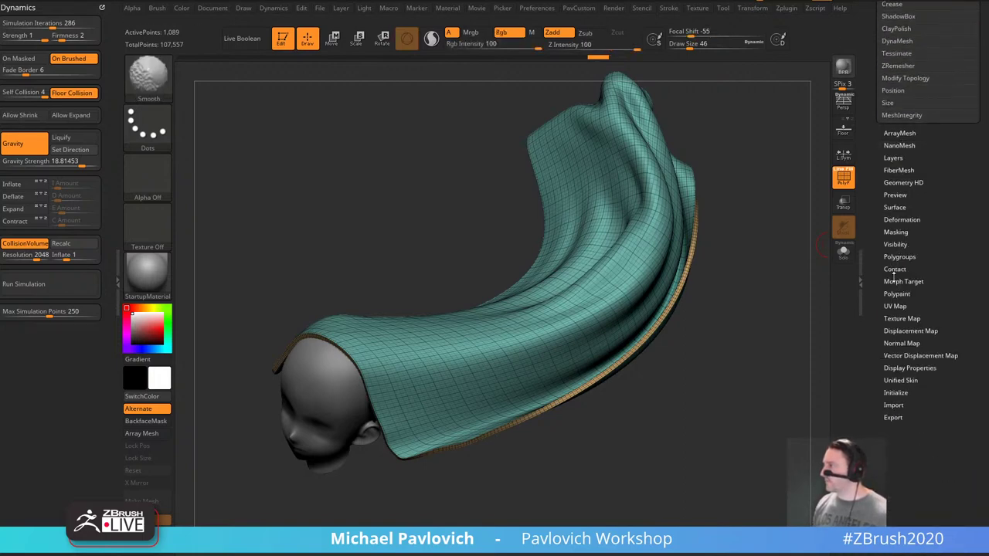
drag(876, 194, 876, 237)
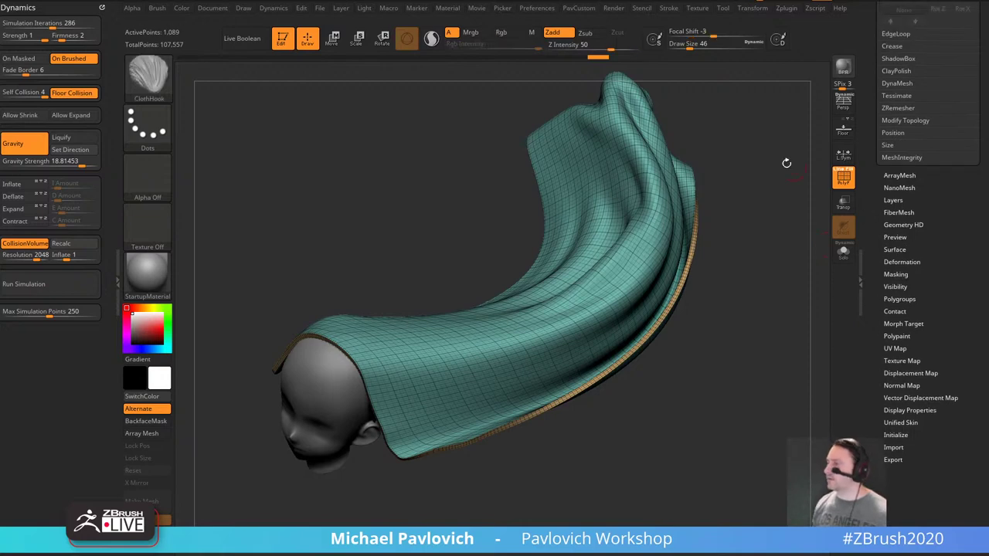
Dock the Stroke palette in the tray and expand its Curve, Curve Functions and Curve Modifiers sections.
click(672, 9)
drag(664, 17, 34, 44)
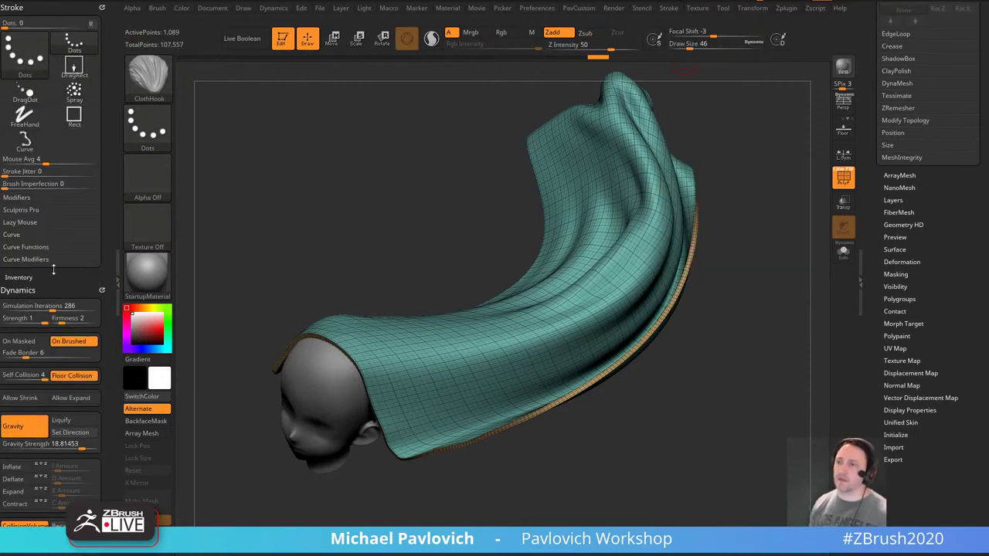
key(shift)
shift+click(27, 236)
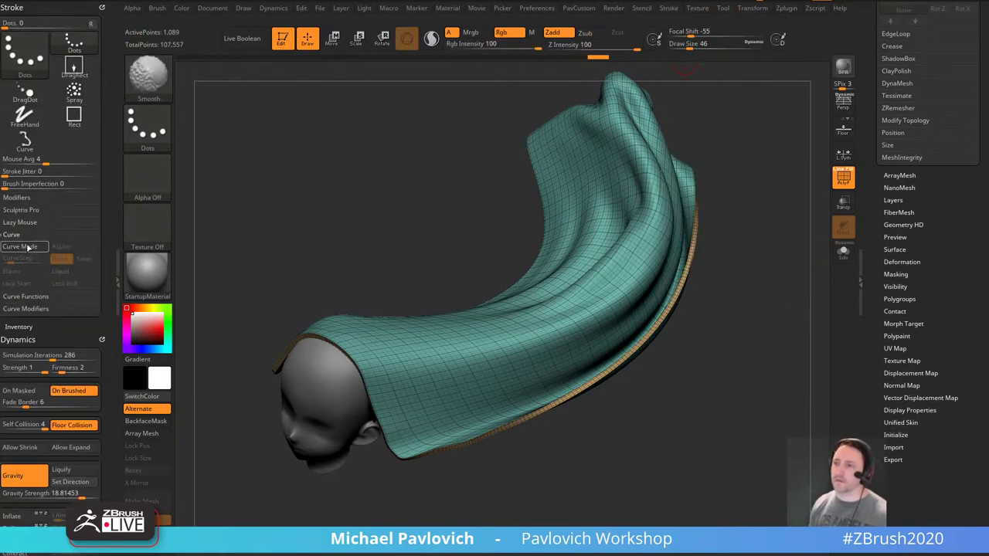
shift+click(37, 309)
shift+click(38, 299)
Turn off Polygroups and Creased edges for Frame Mesh, frame the cloth's border with curves, and undo the framing.
click(68, 359)
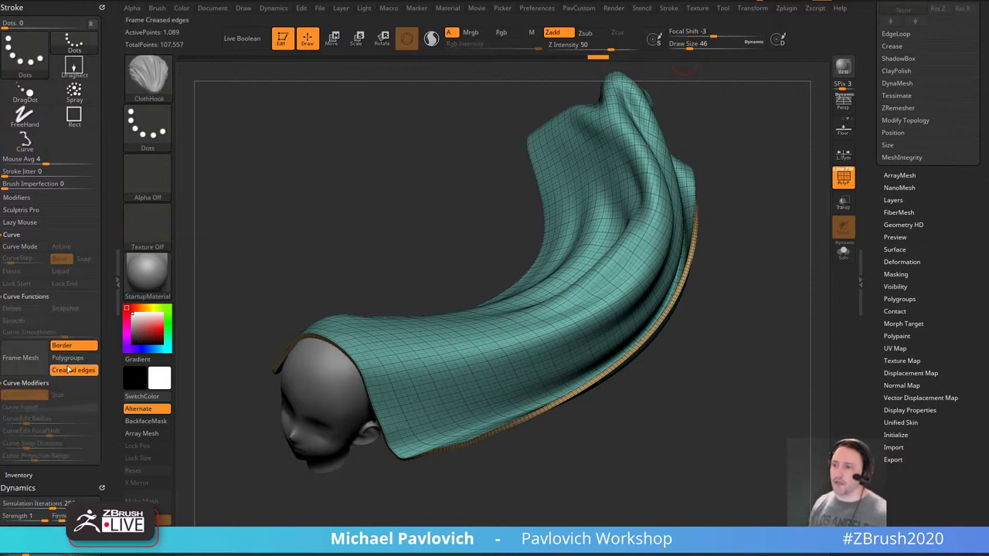
click(71, 368)
click(43, 359)
drag(788, 267, 777, 291)
key(ctrl+z)
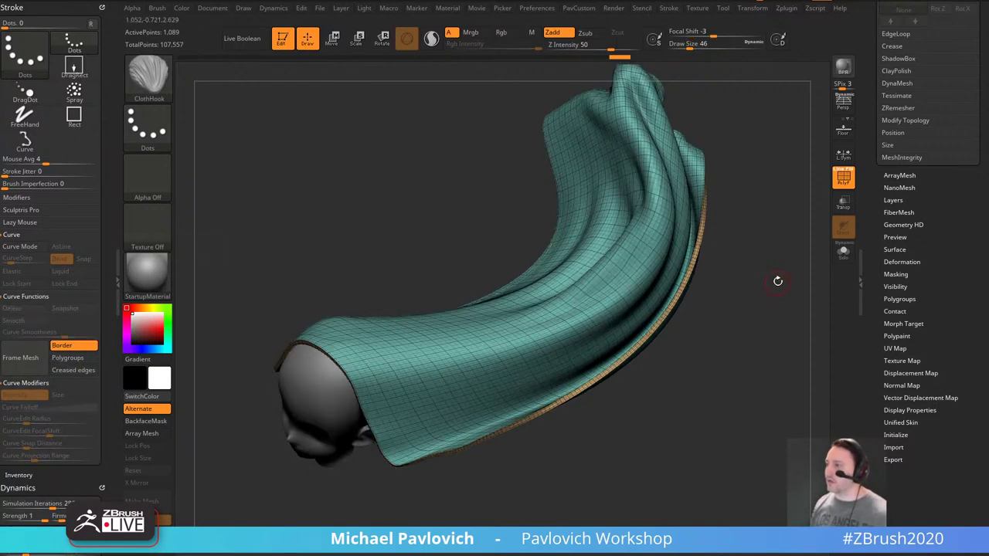
Turn off the Dynamic Subdivision preview on the cloth.
drag(866, 211, 866, 315)
key(shift+d)
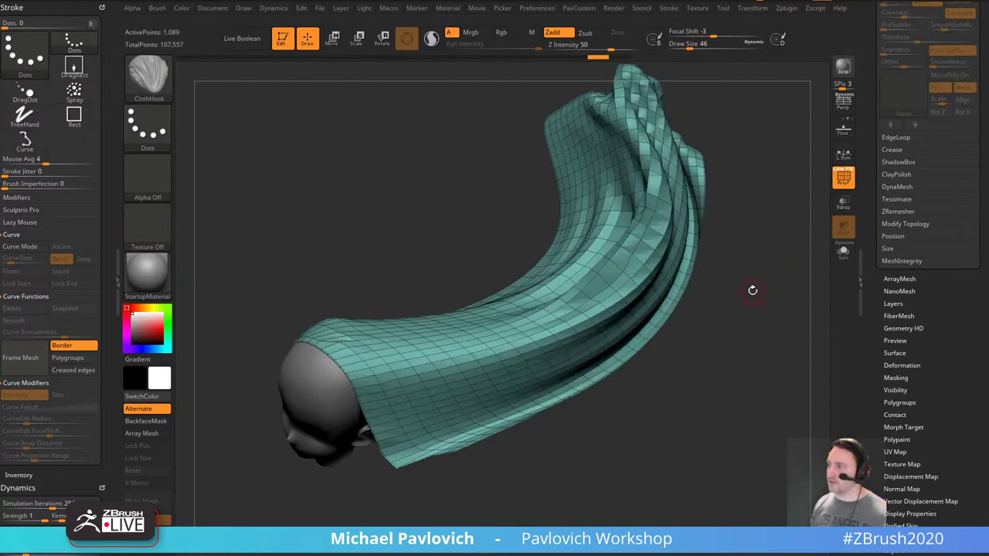
drag(753, 289, 750, 311)
Hide one polygon loop across the middle of the cloth with SelectLasso and assign polygroups with Auto Groups.
ctrl+shift+click(154, 84)
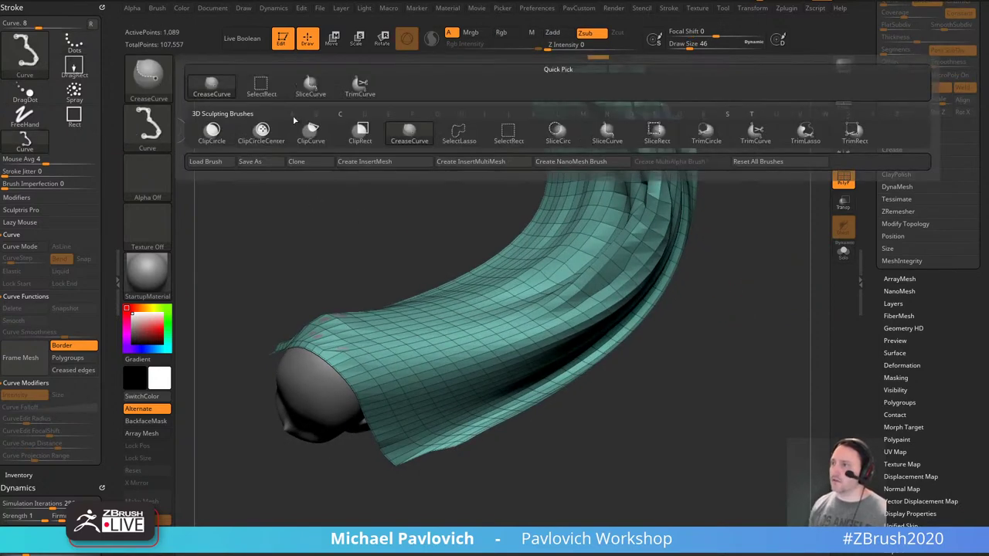
ctrl+shift+click(461, 136)
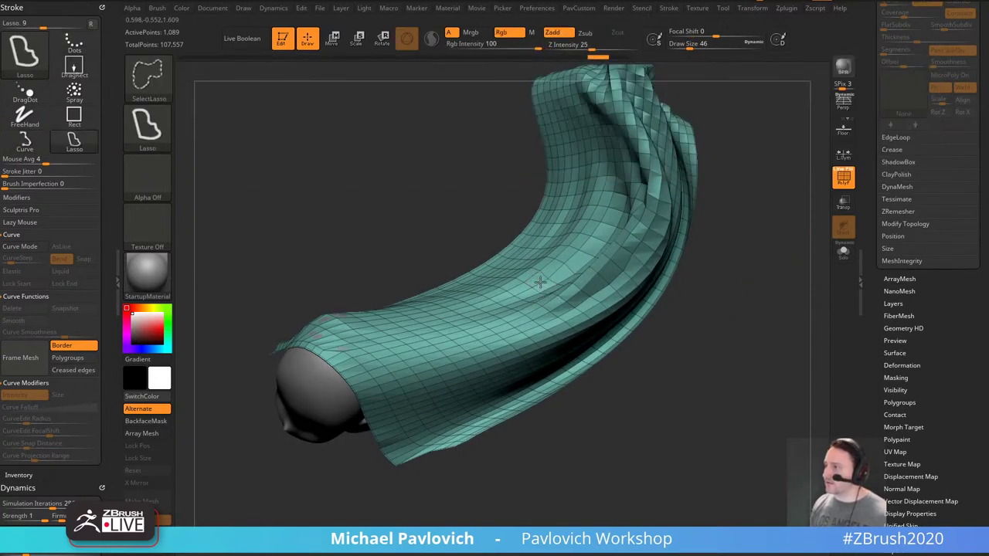
ctrl+shift+click(535, 283)
key(5)
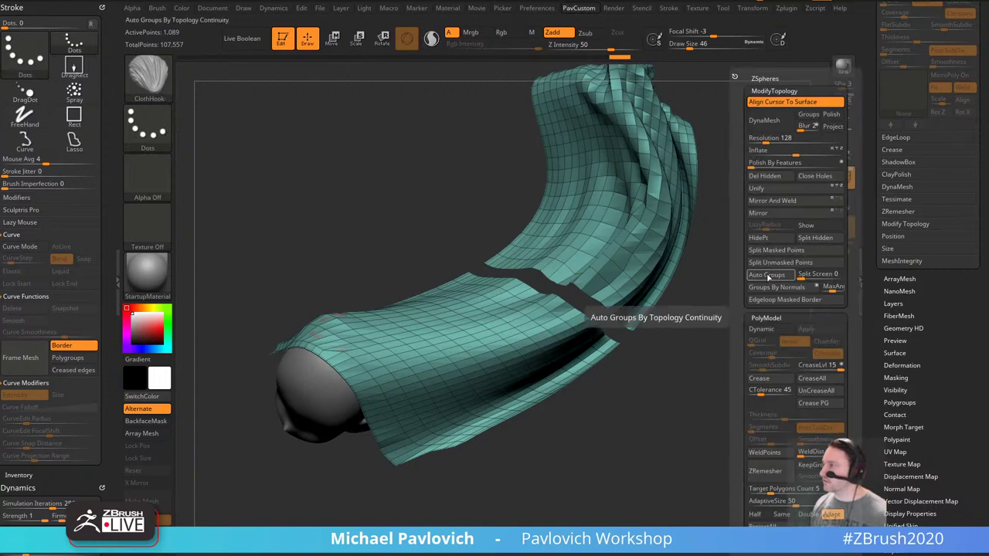
click(767, 274)
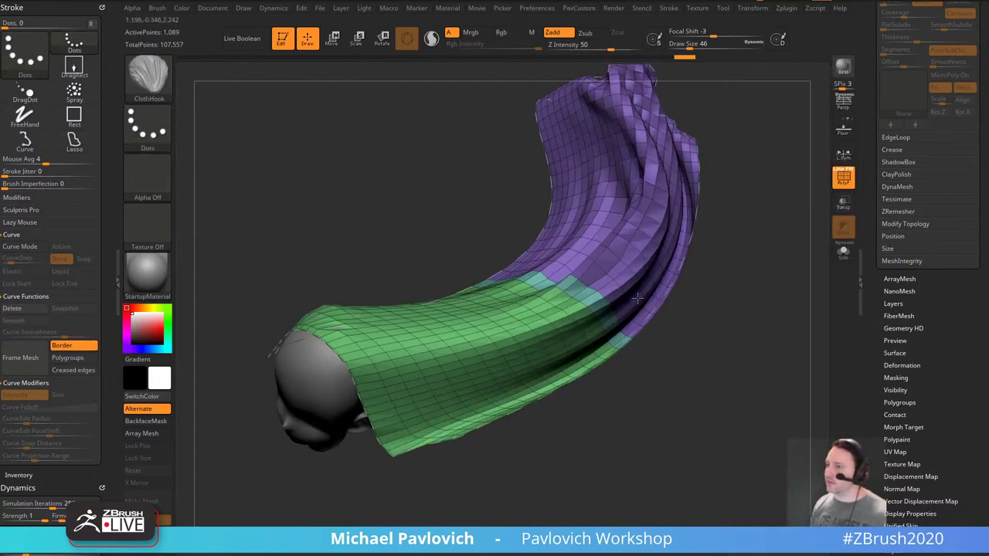
Set Frame Mesh to Polygroups only and frame the polygroup boundaries across the cloth with curves.
click(69, 357)
click(20, 357)
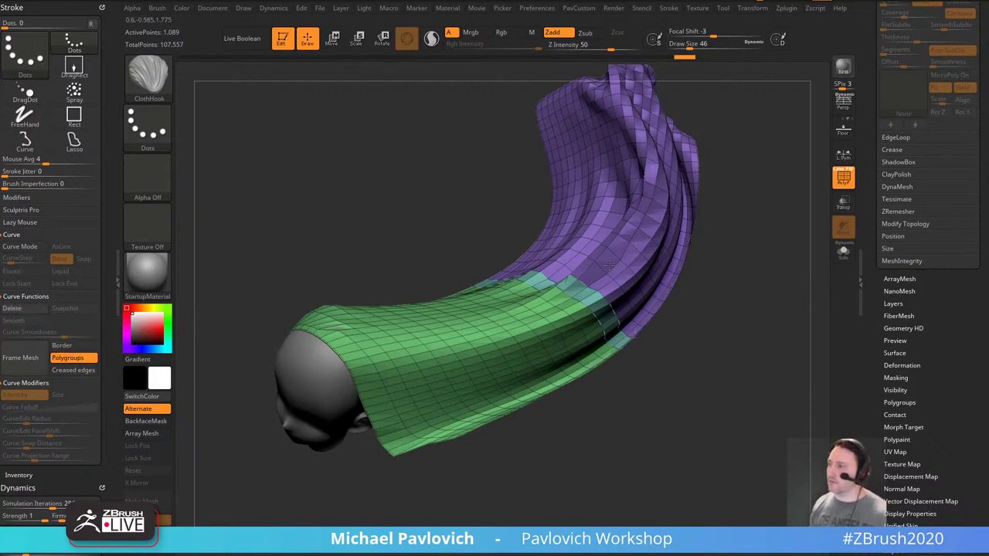
drag(771, 284, 595, 329)
drag(761, 390, 751, 322)
Select the CurveStrapSnap brush and create a strap along the framed curve beside the green polygroup.
key(b)
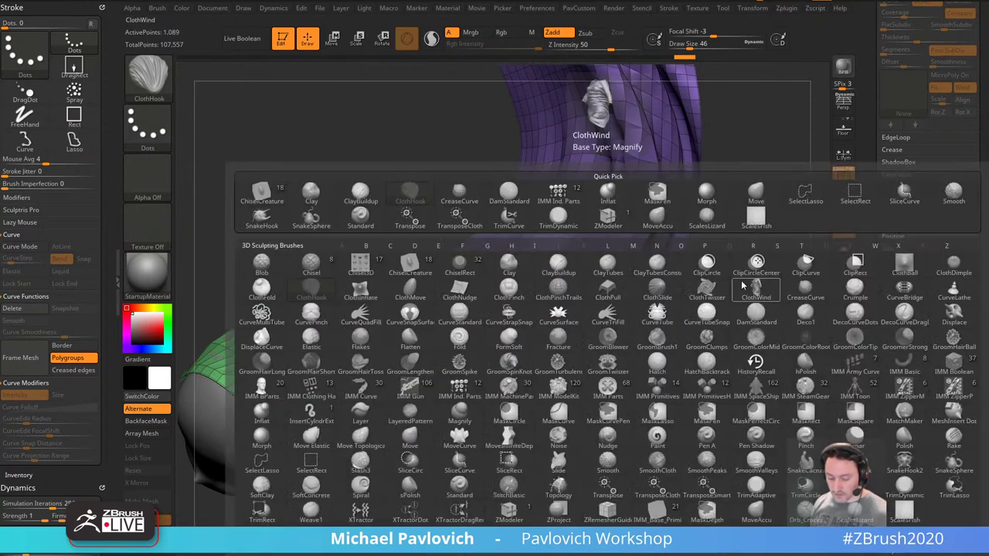
key(c)
click(501, 326)
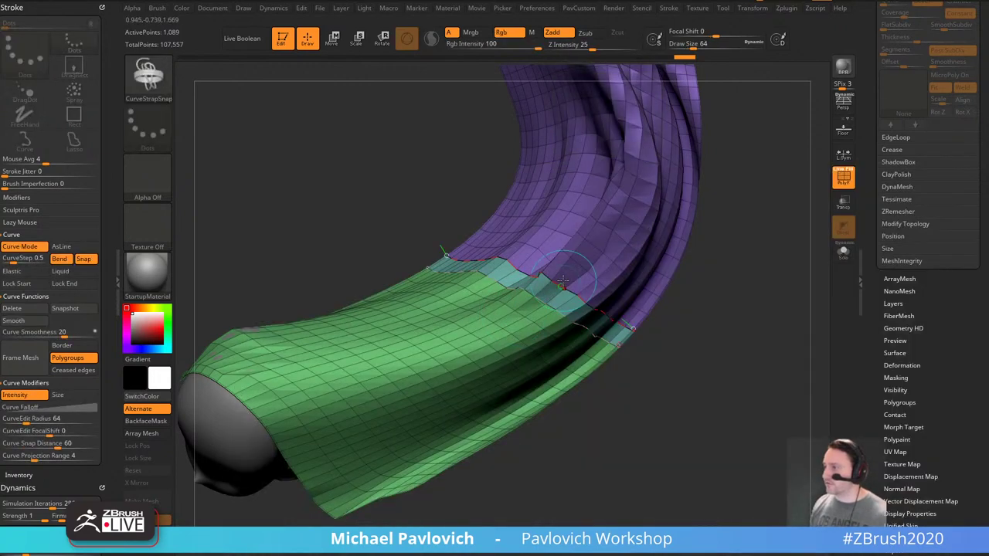
click(562, 283)
click(546, 303)
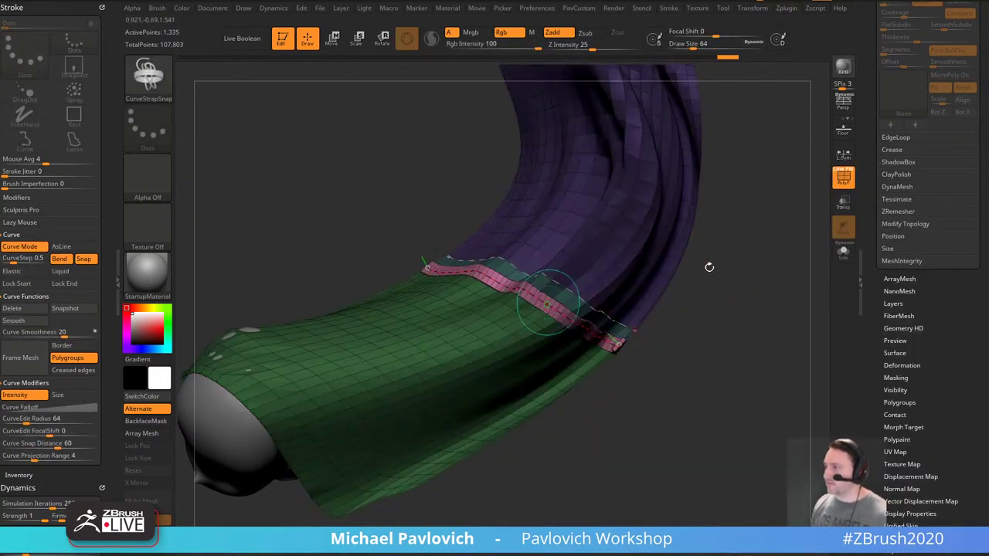
Create a second strap along the framed curve beside the purple polygroup.
drag(708, 267, 796, 281)
click(586, 301)
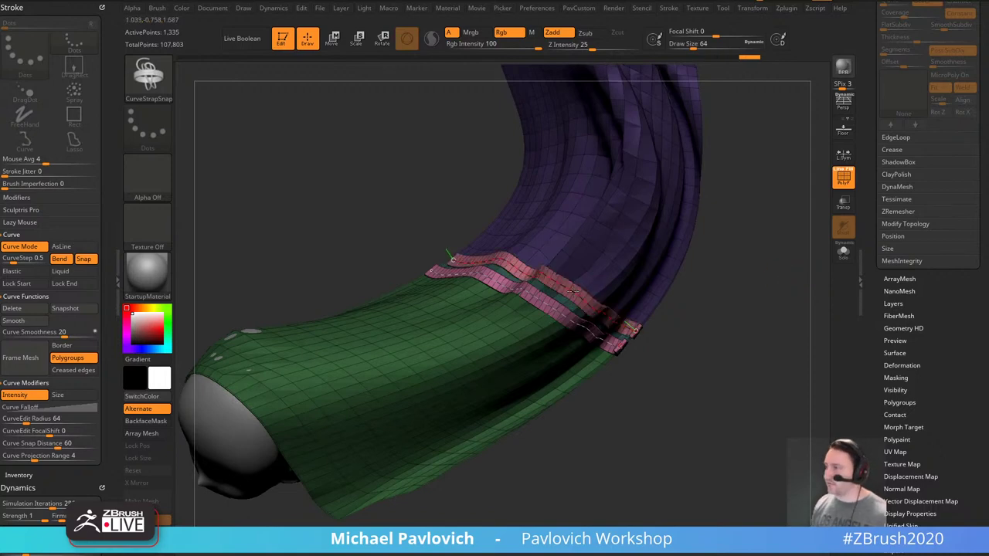
drag(719, 280, 782, 268)
click(650, 224)
Clear the mask and hide both straps so that only the cloth polygroups are shown.
key(grave)
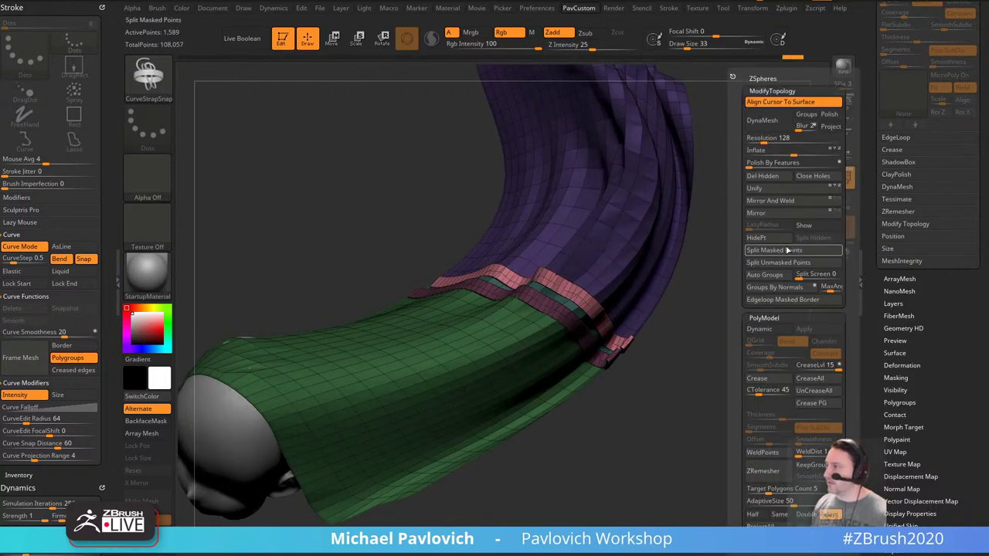
ctrl+drag(730, 307, 750, 231)
ctrl+shift+click(654, 230)
ctrl+shift+click(793, 244)
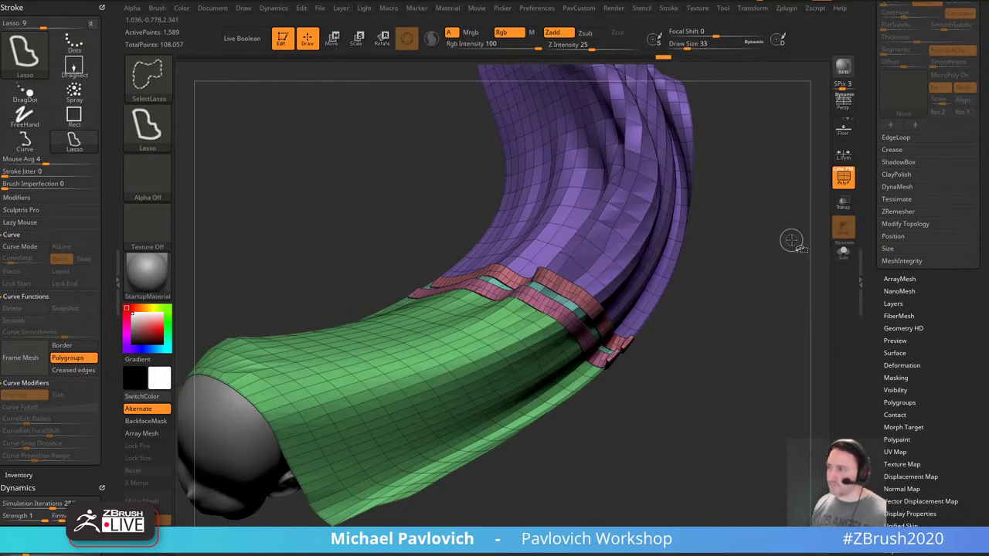
ctrl+shift+click(655, 198)
ctrl+shift+click(788, 265)
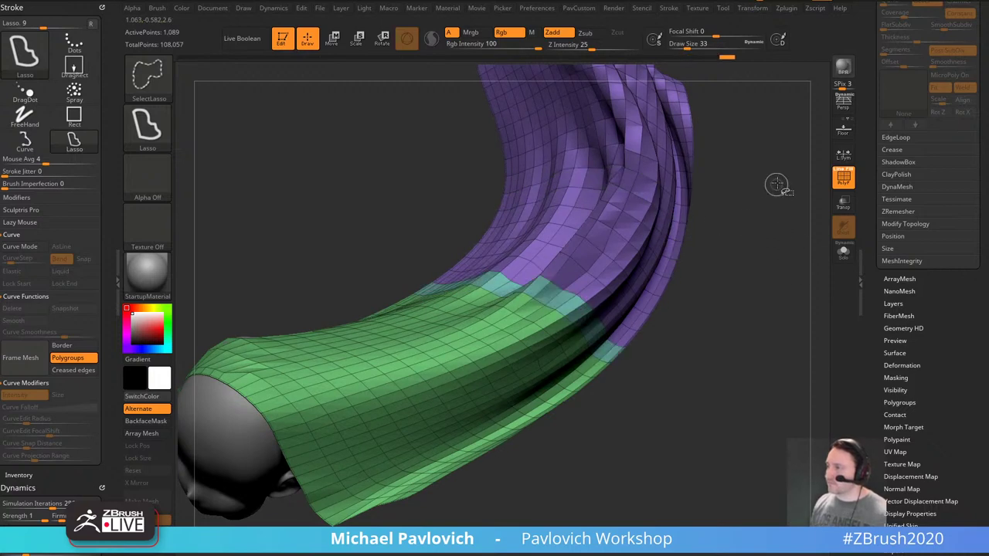
Split the hidden straps into their own subtool and turn off PolyFrame.
key(grave)
mouse_move(779, 187)
ctrl+shift+mouse_down()
mouse_move(789, 232)
mouse_move(757, 255)
mouse_move(791, 192)
mouse_move(788, 239)
mouse_move(761, 261)
ctrl+shift+mouse_up()
click(813, 237)
click(843, 177)
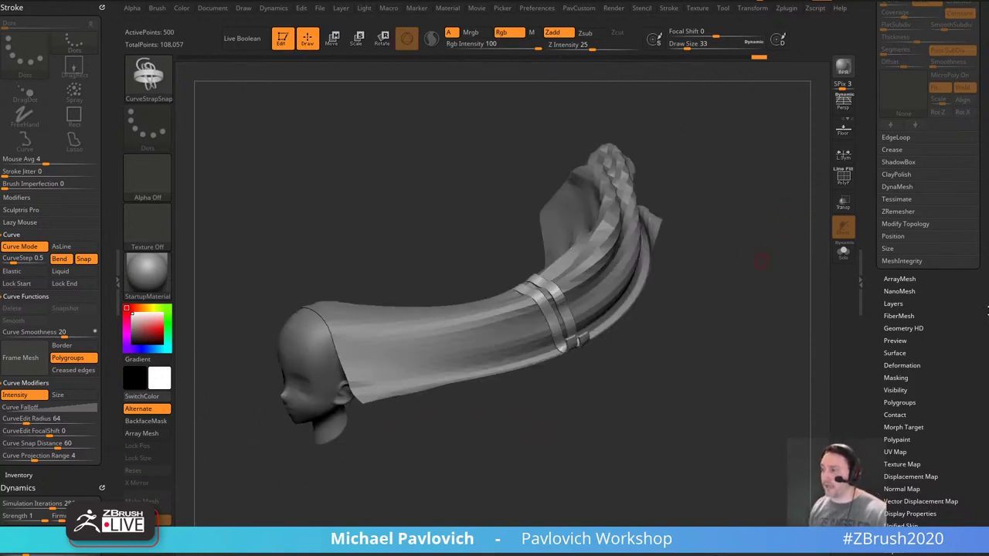
Delete the subtool that holds the two straps around the draped cloth.
drag(671, 319, 697, 278)
key(s)
key(s)
drag(699, 302, 702, 302)
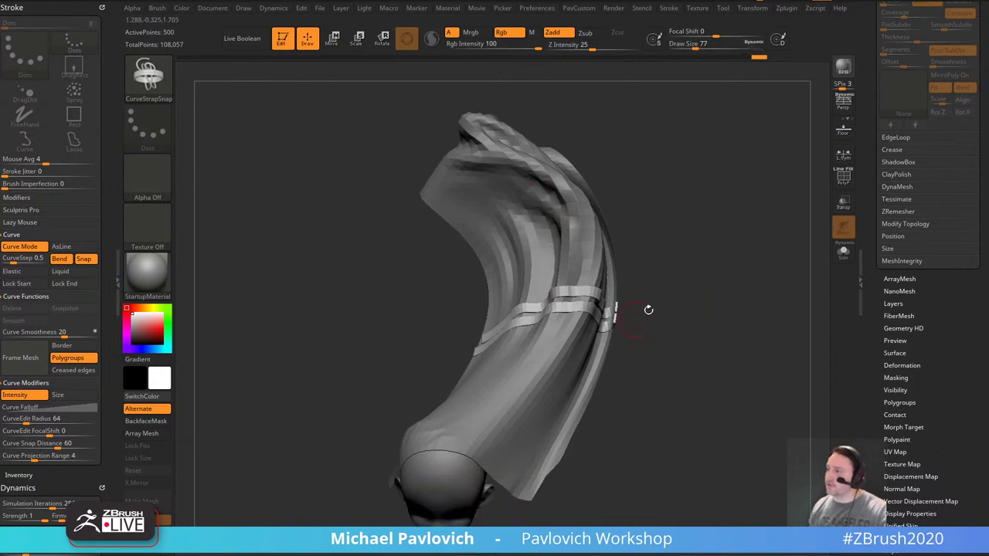
scroll(885, 253, up, 10)
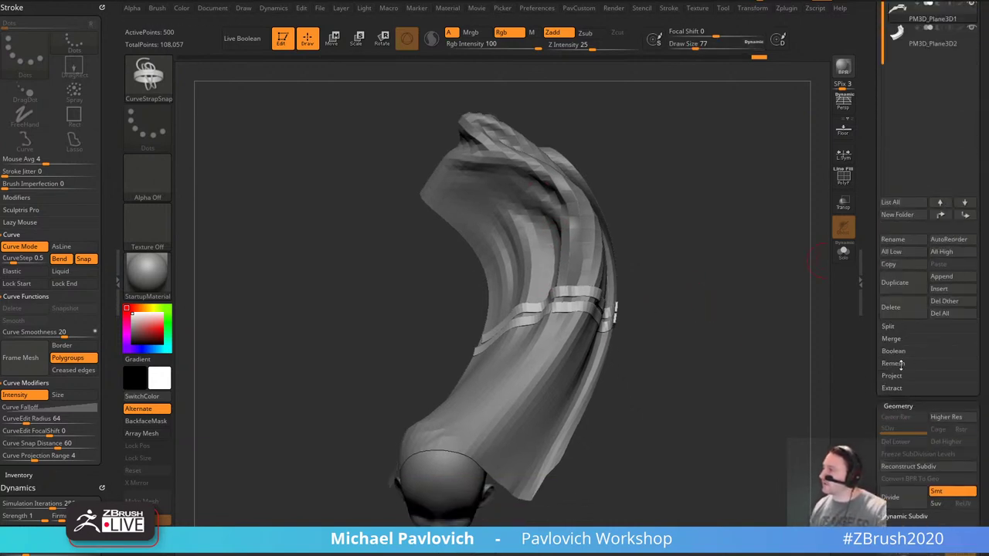
click(896, 307)
Turn on PolyFrame and merge the whole cloth into a single polygroup.
click(844, 178)
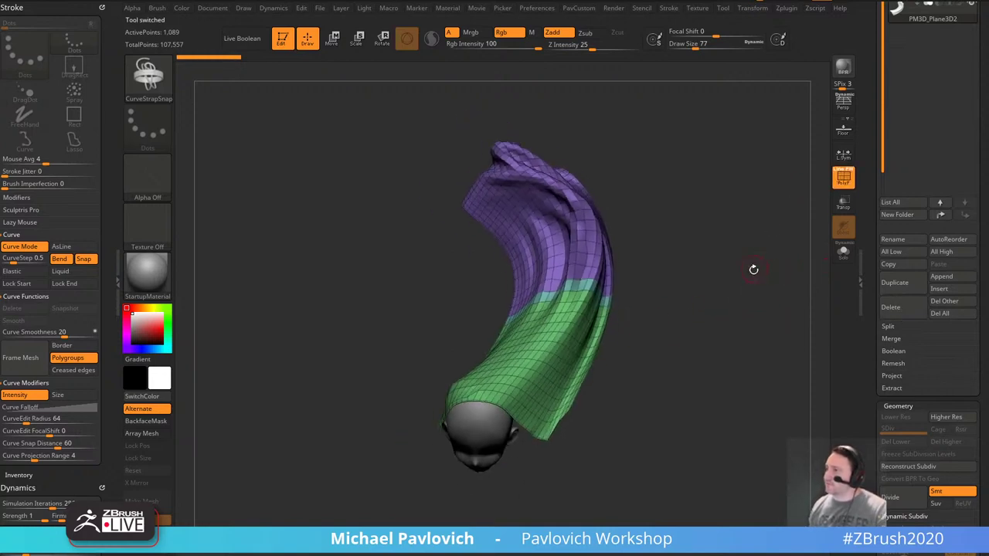
drag(755, 270, 751, 272)
key(ctrl+w)
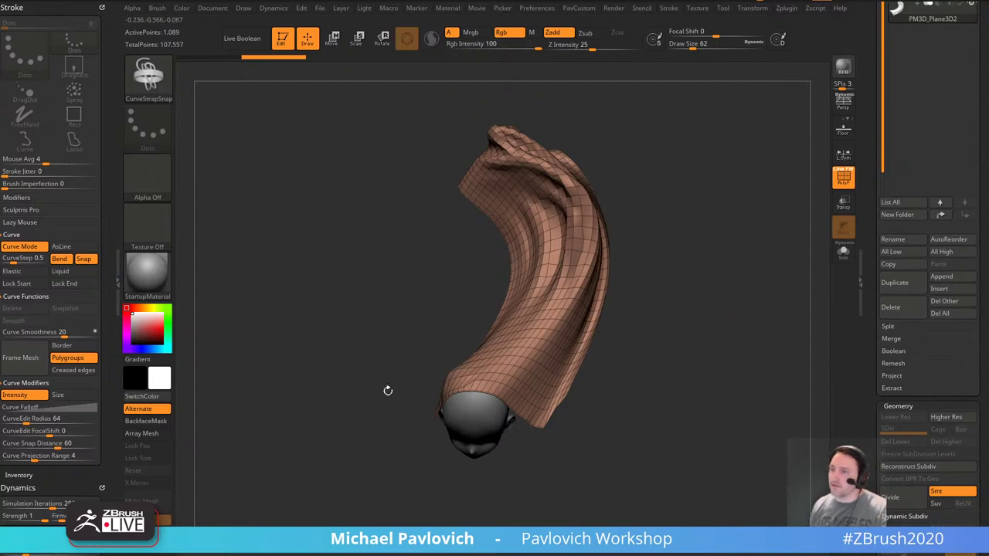
Unwrap the cloth with UV Master, with the Symmetry and Polygroups options turned off.
click(101, 8)
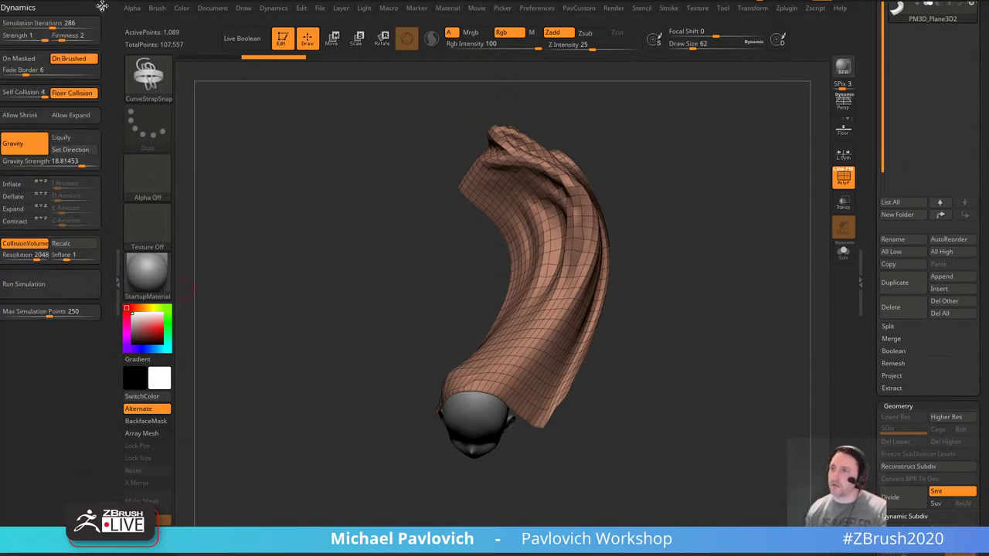
click(786, 8)
click(780, 21)
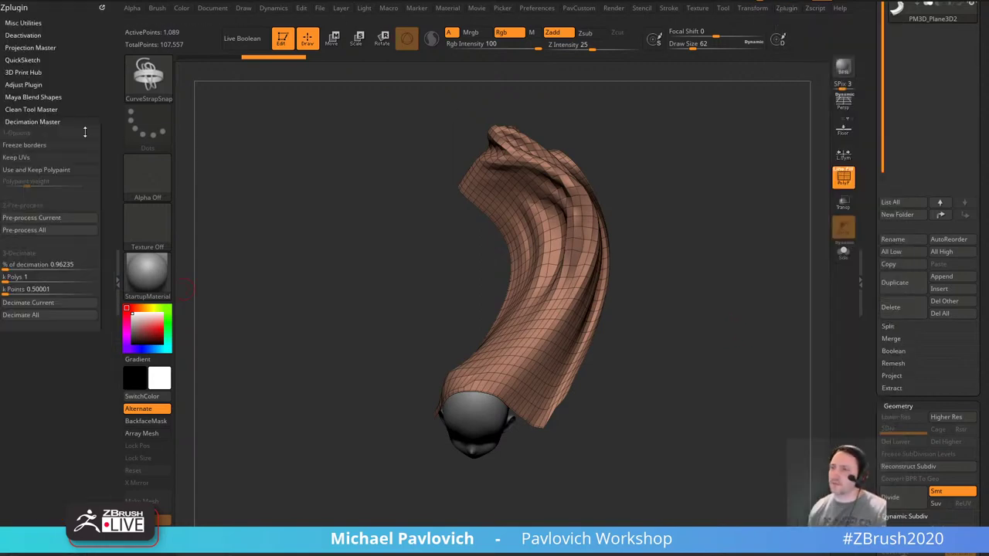
drag(70, 489, 64, 372)
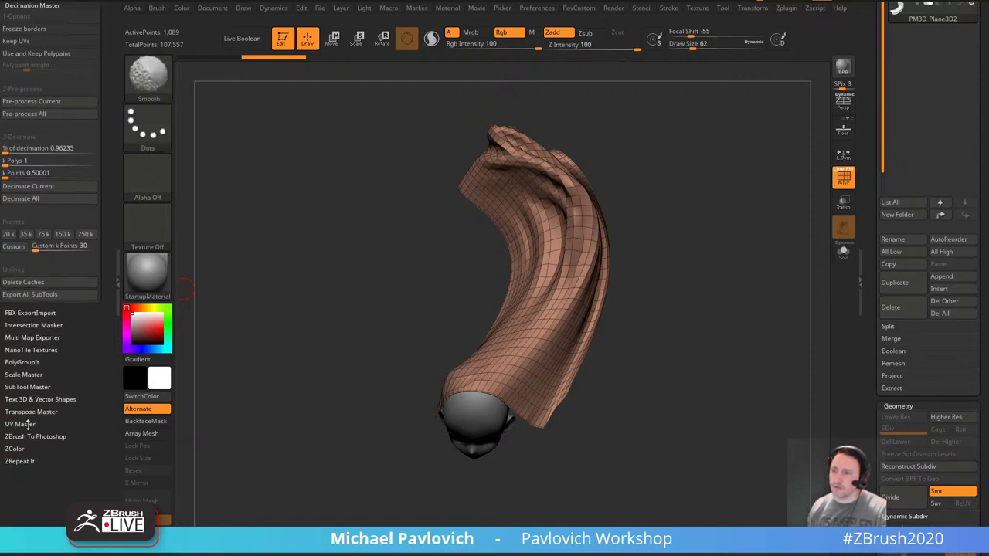
click(28, 424)
scroll(46, 371, down, 5)
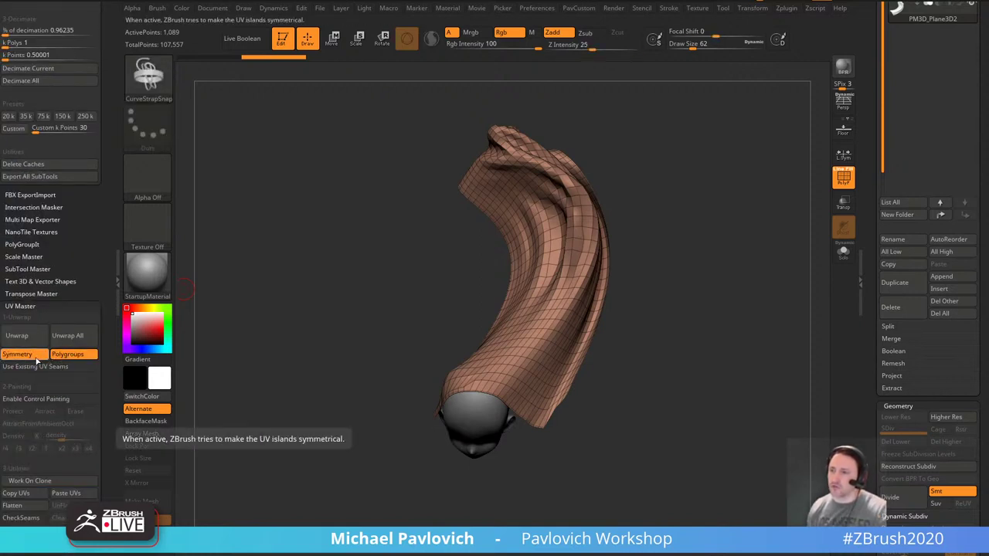
click(17, 354)
click(67, 354)
click(17, 336)
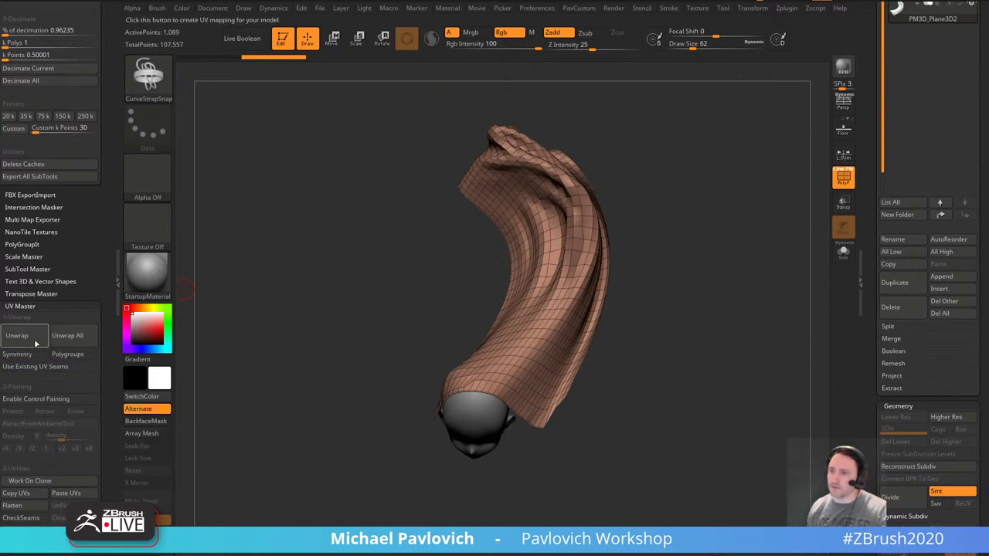
Check the cloth's new UV layout by flattening and unflattening it, and preview it with Morph UV.
click(11, 506)
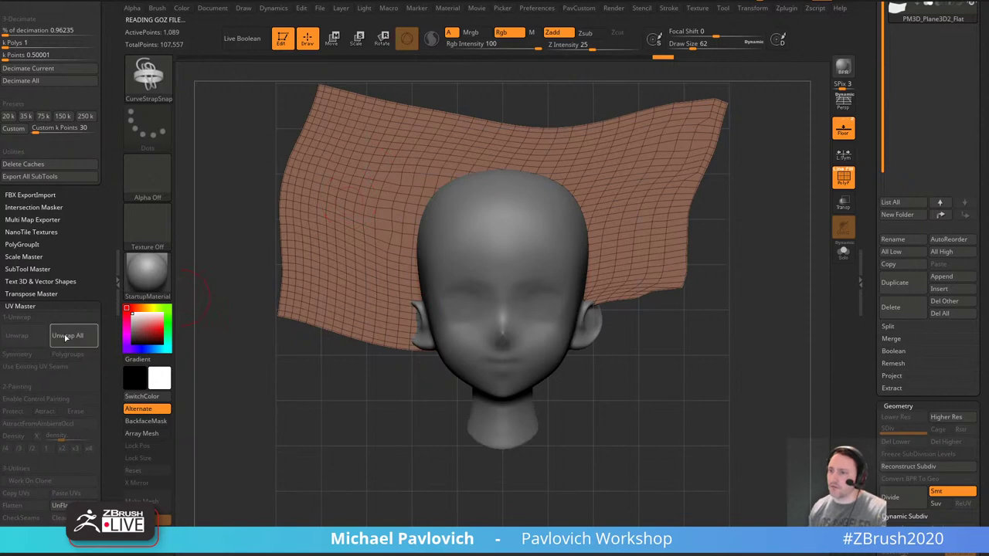
click(60, 506)
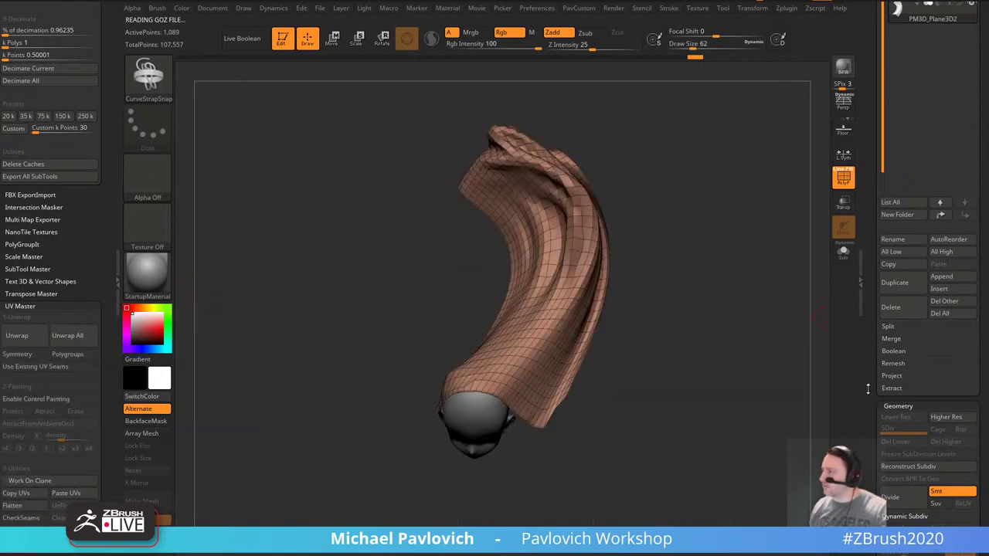
mouse_move(868, 389)
mouse_down()
mouse_move(876, 240)
mouse_move(888, 241)
mouse_up()
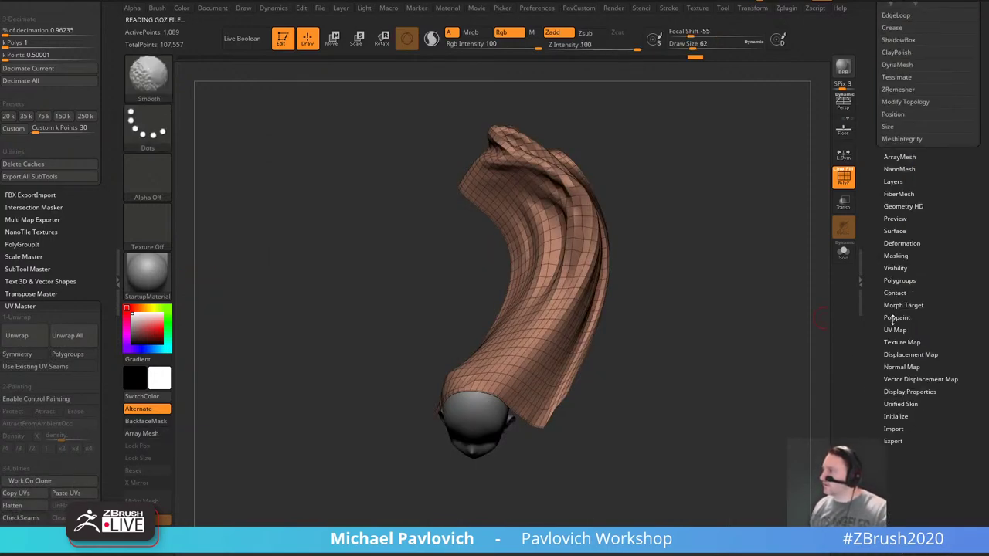
click(895, 329)
click(898, 340)
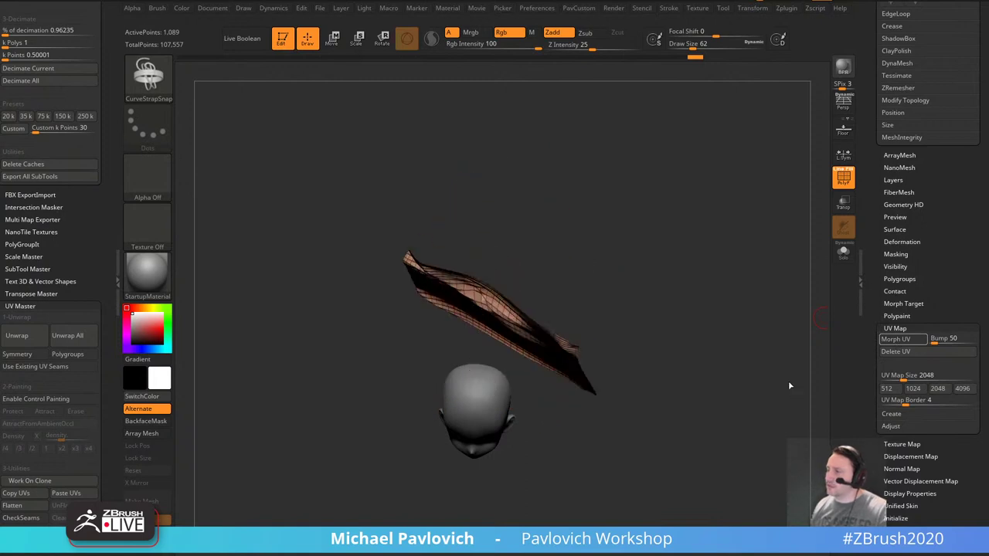
click(900, 341)
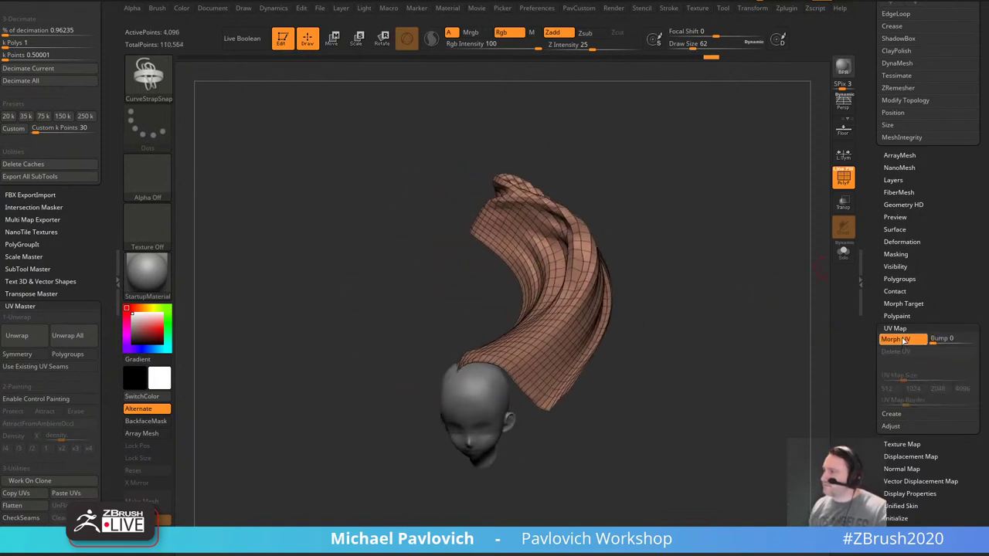
Subdivide the cloth and morph it flat to its UV layout with PolyFrame turned off.
click(907, 345)
mouse_move(739, 303)
mouse_down()
mouse_move(708, 299)
mouse_move(742, 316)
mouse_move(747, 305)
mouse_up()
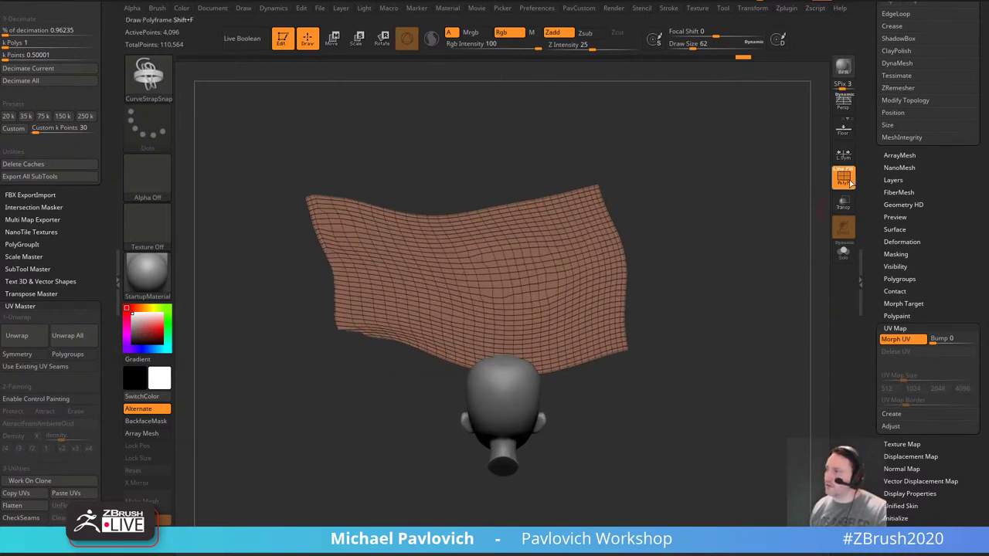
key(shift+f)
alt+drag(737, 246, 776, 270)
Choose the ClayBuildup brush at a draw size of 163 and try a diagonal stroke on the flattened cloth, undoing it.
key(b)
key(c)
key(b)
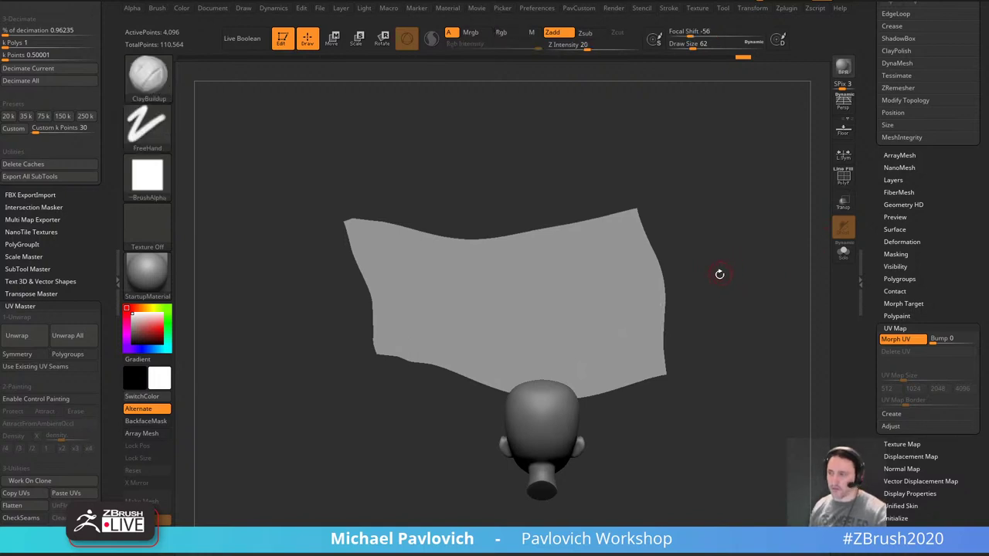
key(s)
click(523, 269)
mouse_move(522, 268)
mouse_down()
mouse_move(453, 246)
mouse_move(667, 386)
mouse_up()
key(ctrl+z)
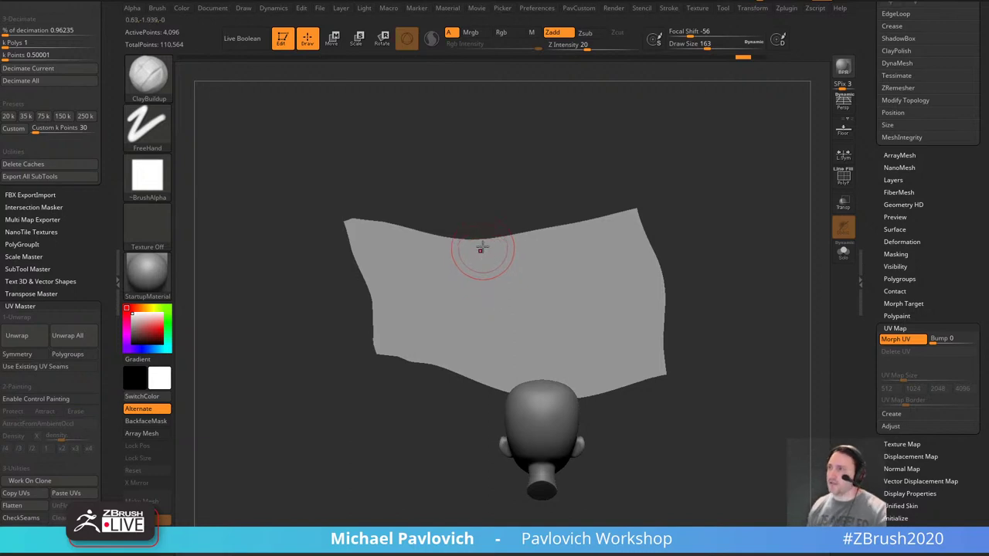
Replace the docked Zplugin settings with the Stroke settings.
drag(87, 122, 87, 355)
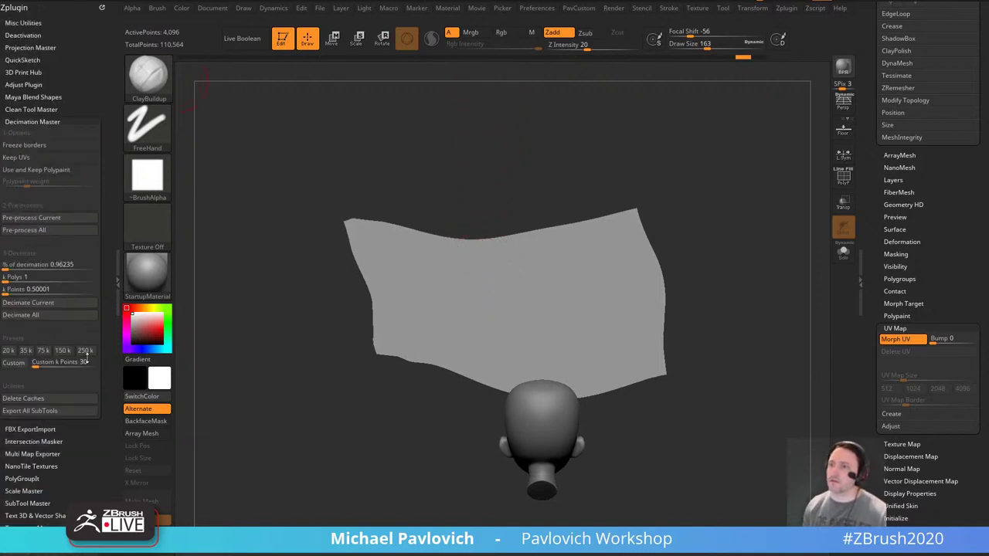
click(102, 7)
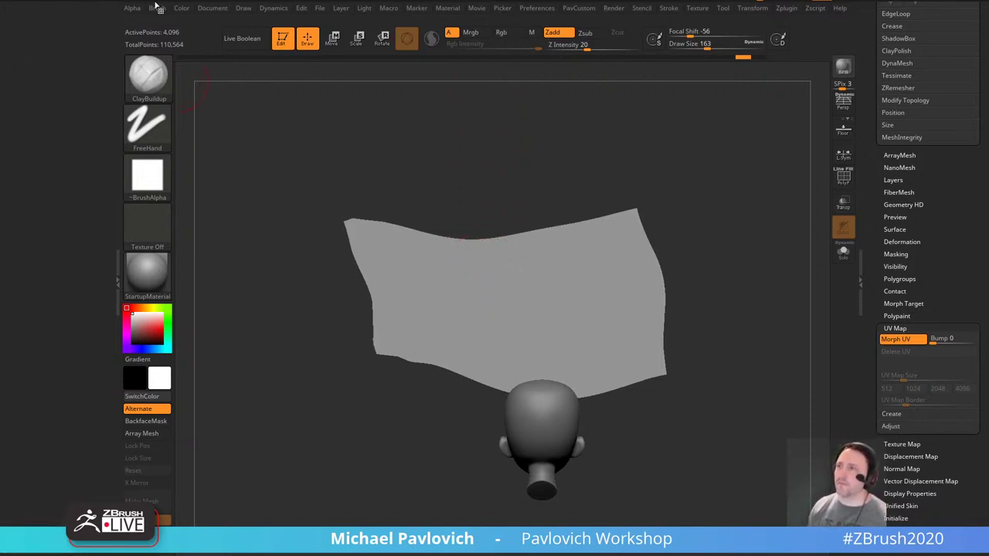
click(670, 11)
drag(547, 52, 48, 151)
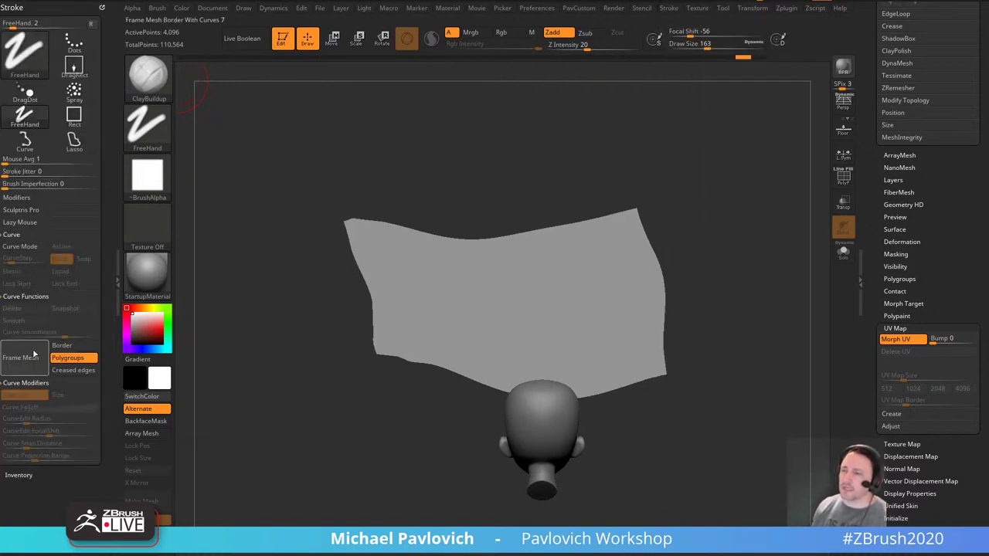
Try several diagonal ClayBuildup strokes across the flattened cloth, undoing each one.
drag(419, 259, 578, 385)
key(ctrl+z)
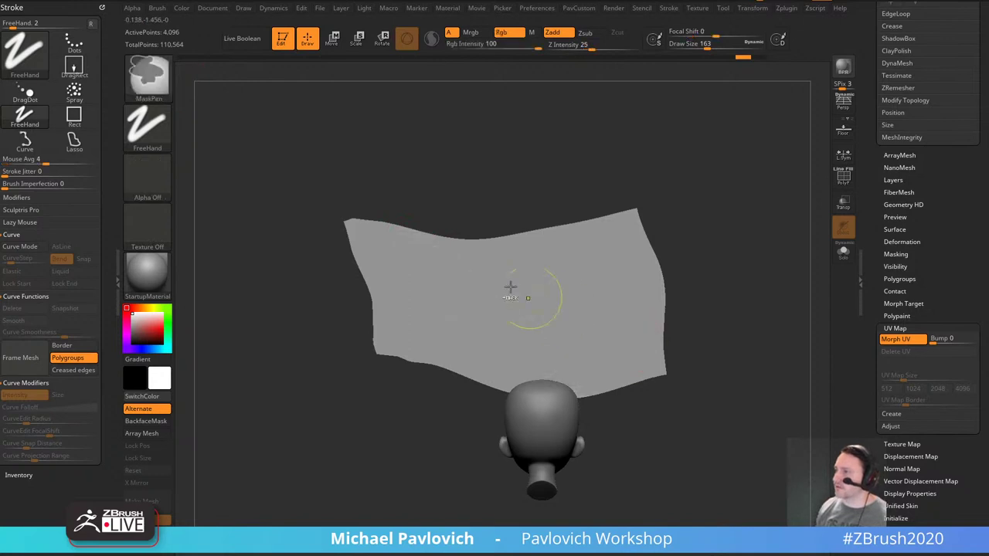
drag(422, 243, 588, 393)
key(ctrl+z)
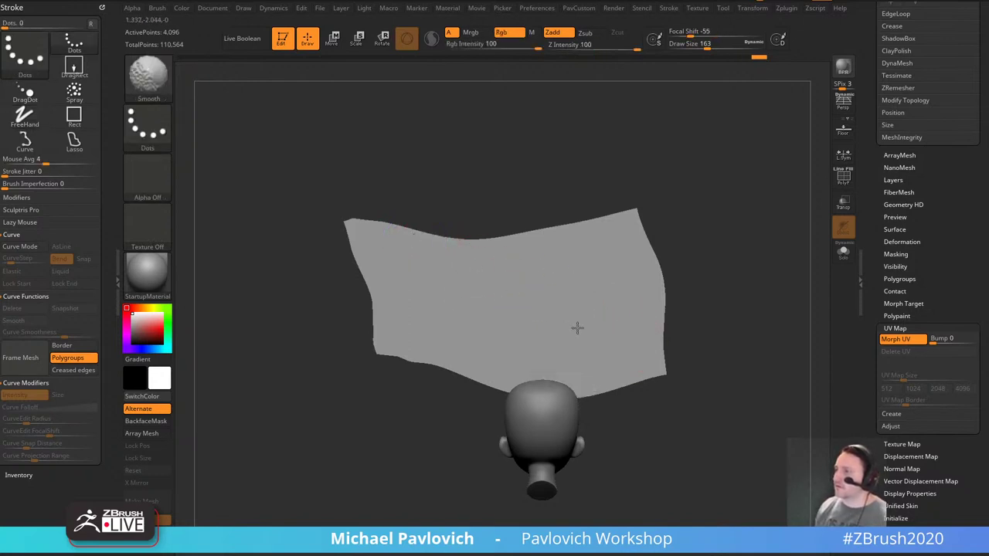
mouse_move(404, 236)
mouse_down()
mouse_move(524, 307)
mouse_move(561, 382)
mouse_up()
key(ctrl+z)
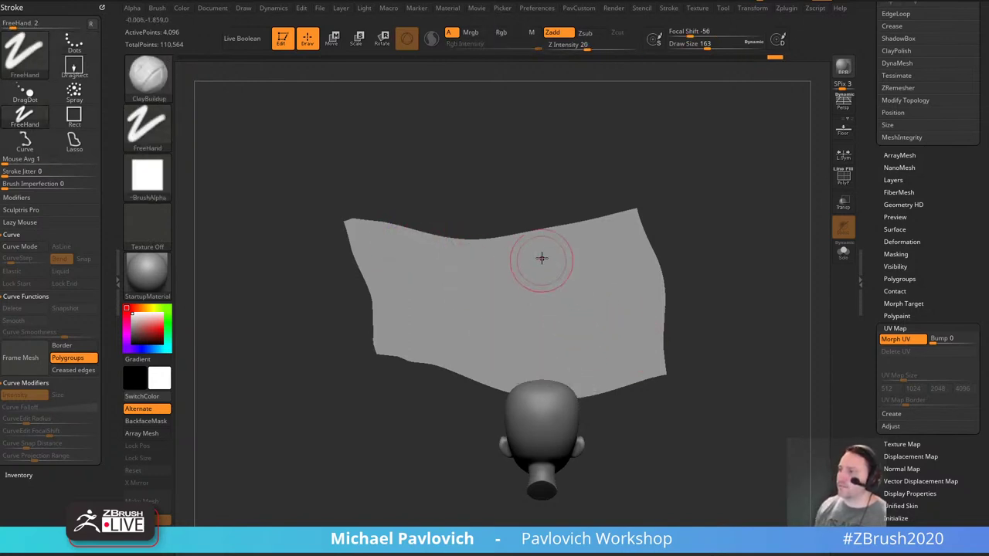
Turn on LazyMouse for ClayBuildup and test it with diagonal strokes across the cloth, undoing each one.
click(22, 222)
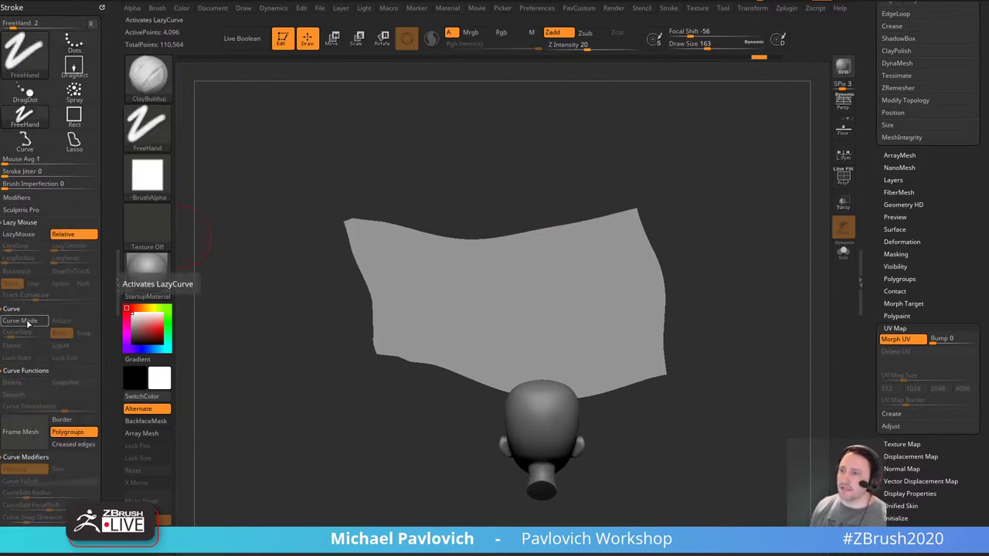
click(18, 234)
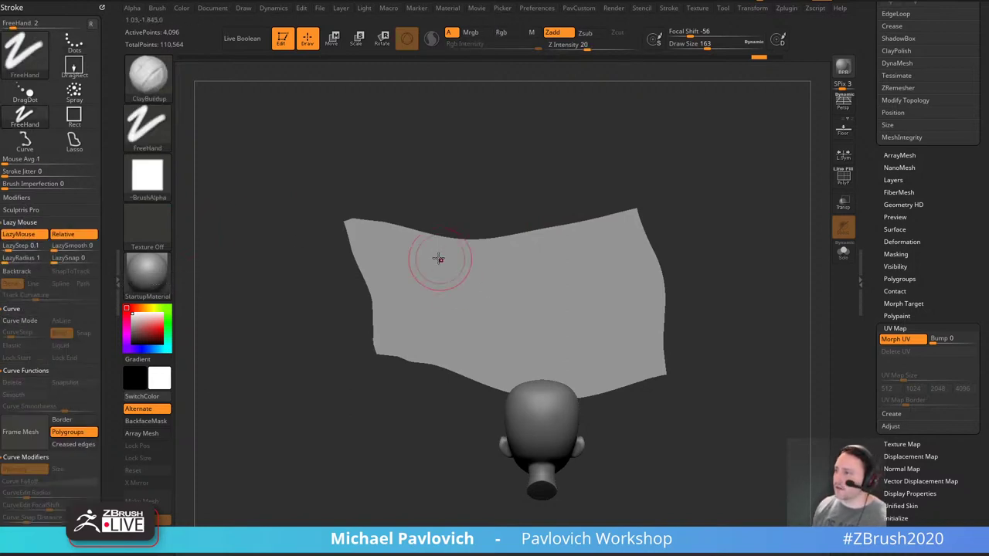
drag(429, 251, 628, 353)
key(ctrl+z)
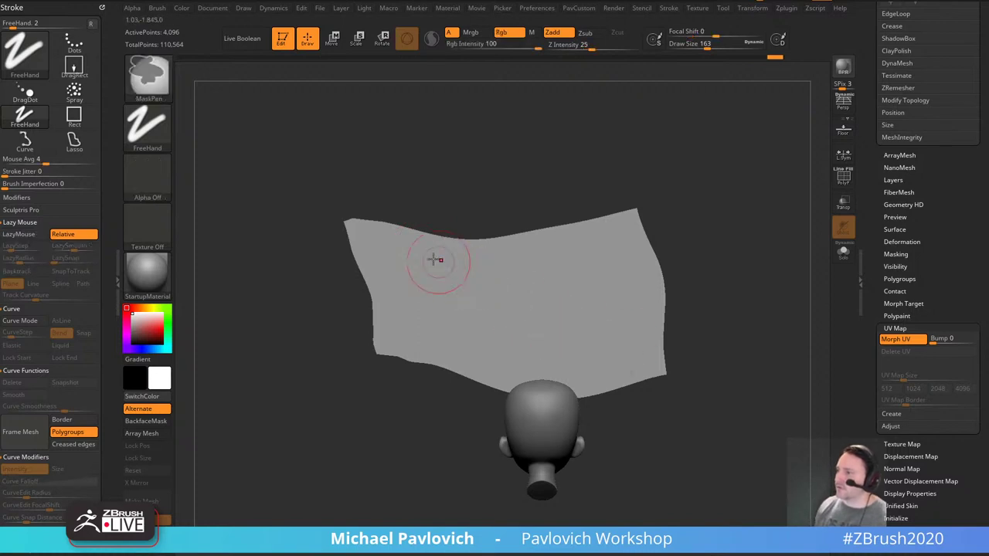
drag(373, 238, 641, 363)
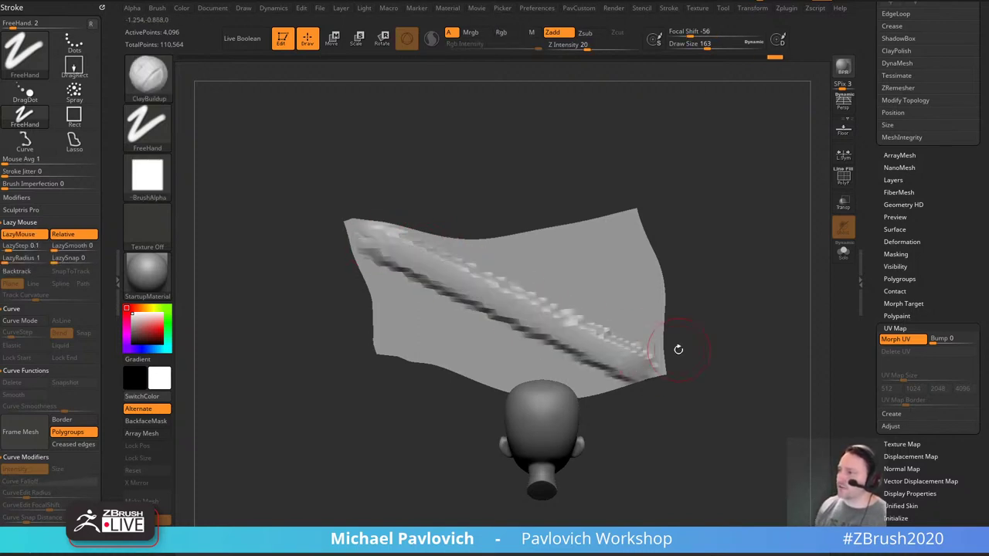
key(ctrl+z)
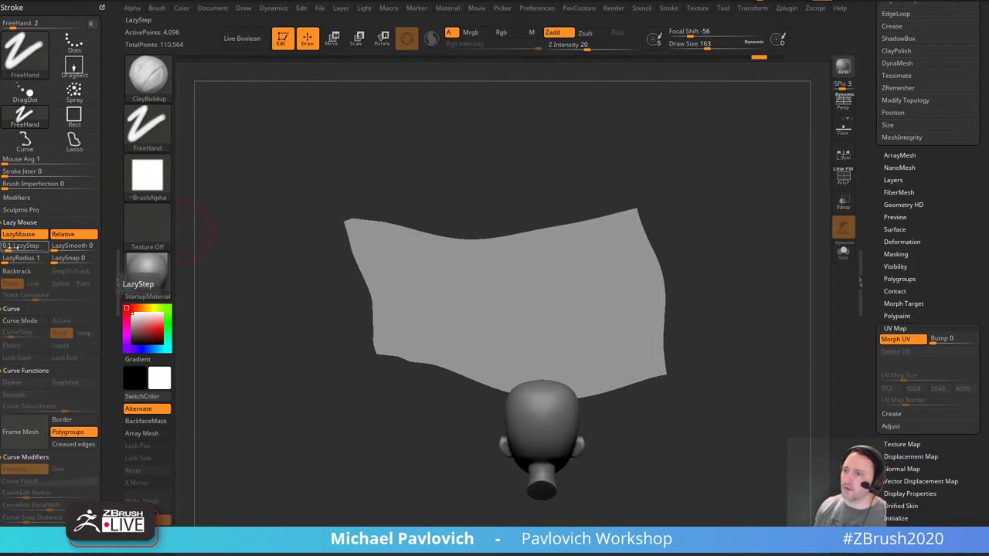
Enable Backtrack in Line mode with SnapToTrack and sculpt a straight diagonal stroke across the flattened cloth.
click(37, 272)
click(34, 284)
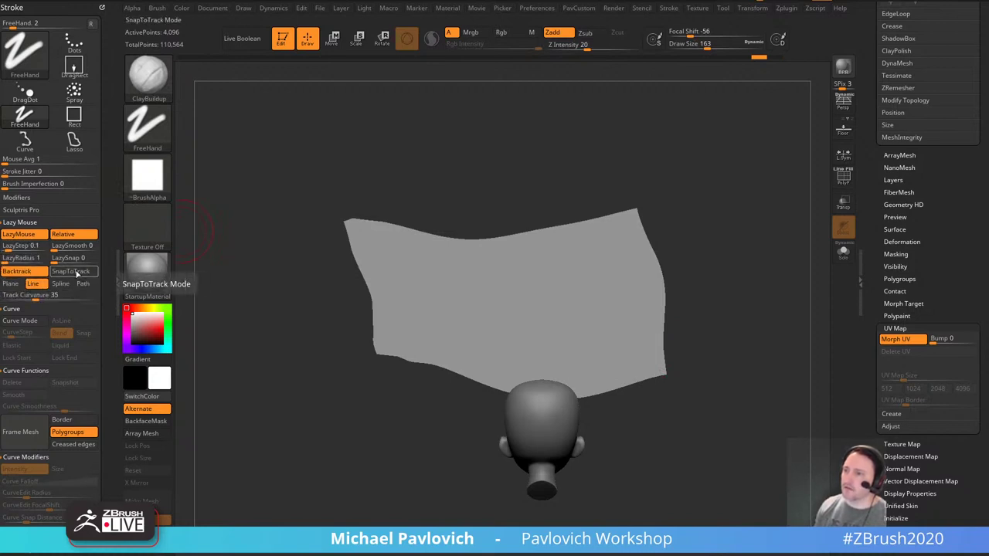
click(70, 272)
drag(419, 255, 641, 371)
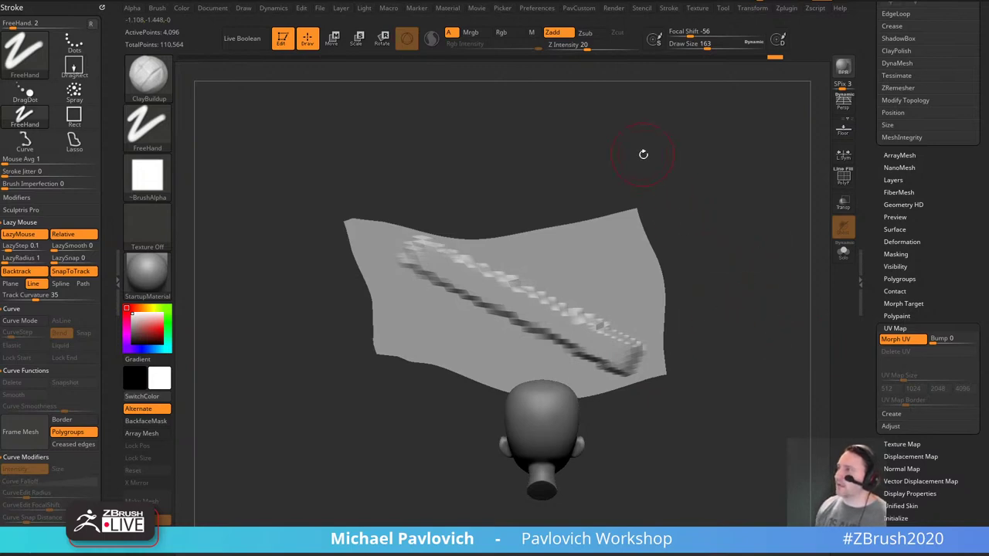
Reduce the draw size to 80 and add the red tartan texture to Spotlight.
key([)
key(comma)
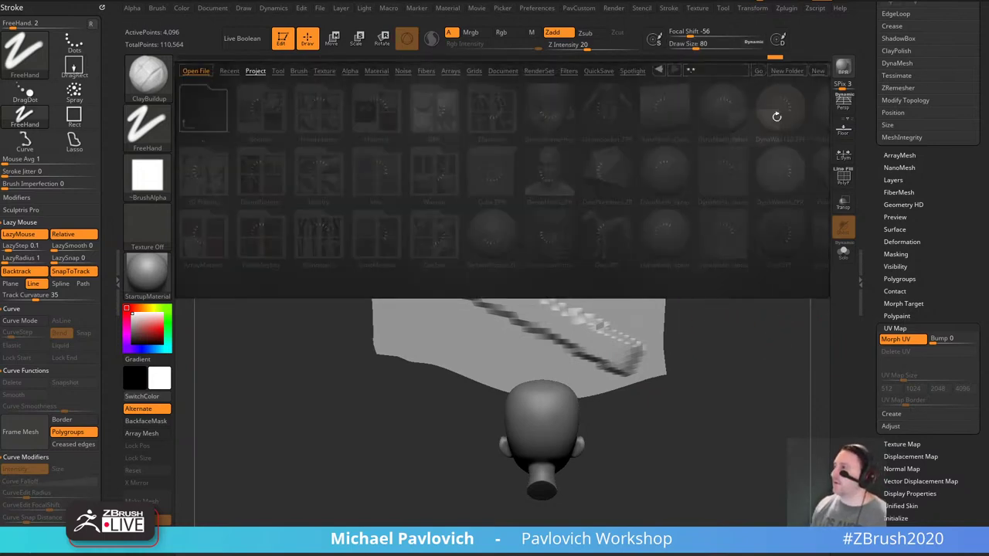
key(comma)
click(697, 7)
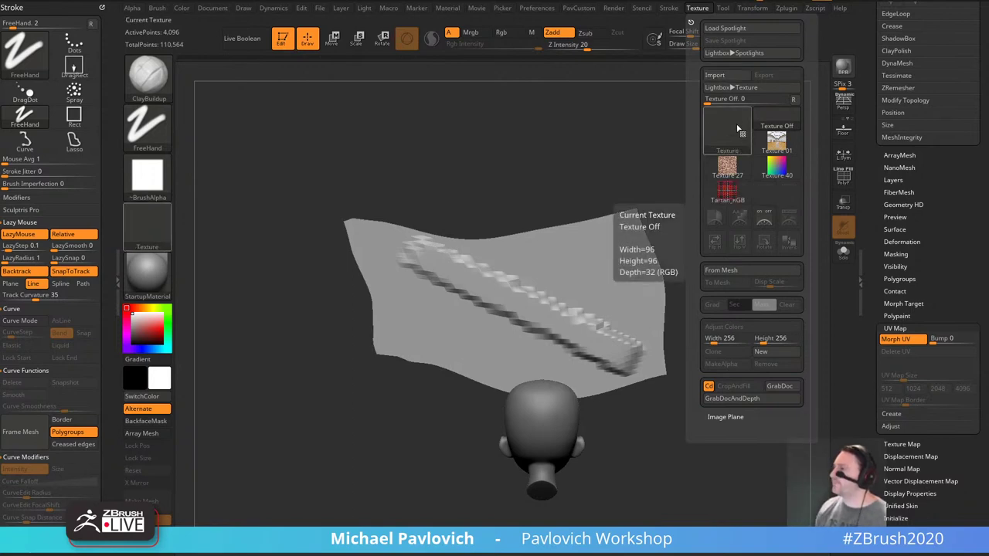
click(764, 217)
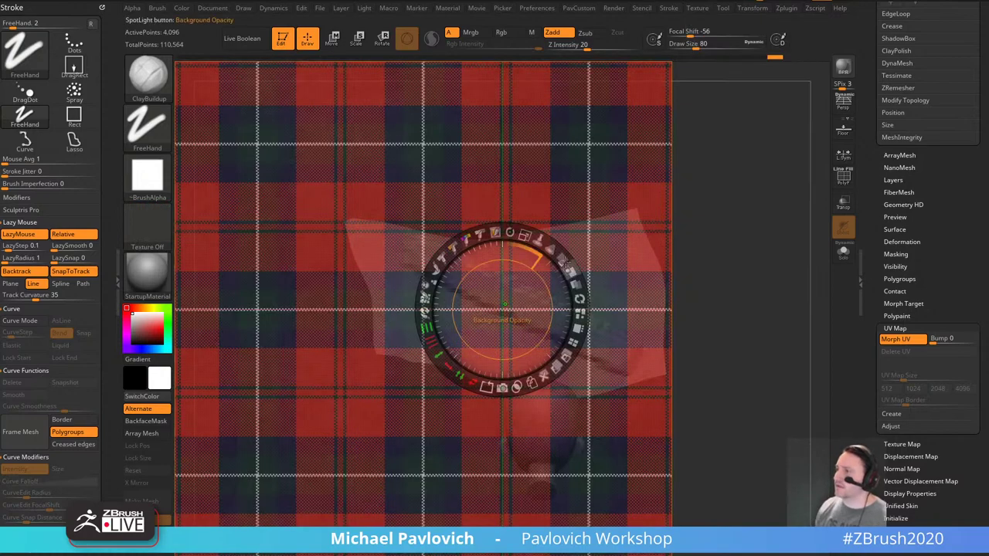
Tile the tartan image more densely, scale it down to just cover the flattened cloth, and leave Spotlight editing.
shift+drag(428, 329, 424, 322)
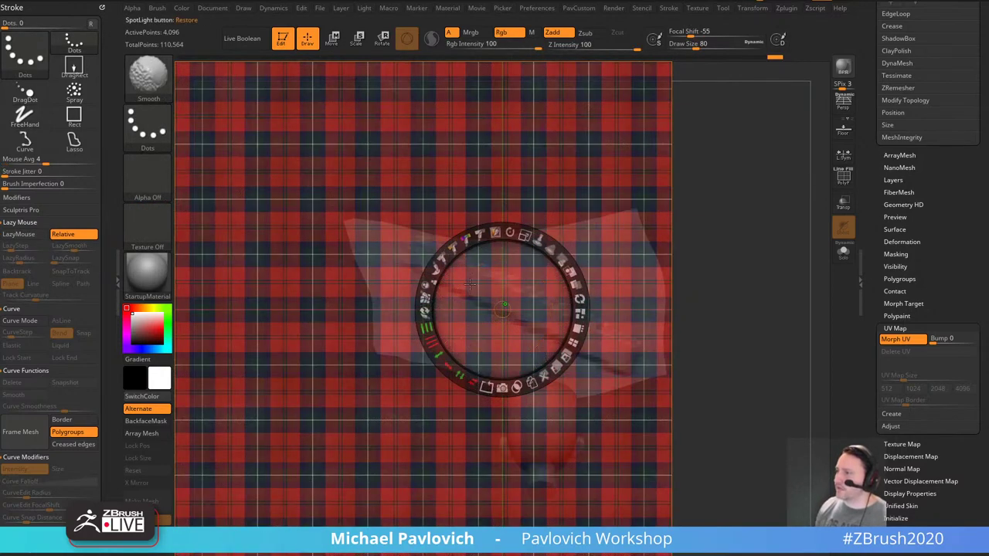
mouse_move(526, 235)
mouse_down()
mouse_move(470, 236)
mouse_move(591, 245)
mouse_move(582, 251)
mouse_up()
key(z)
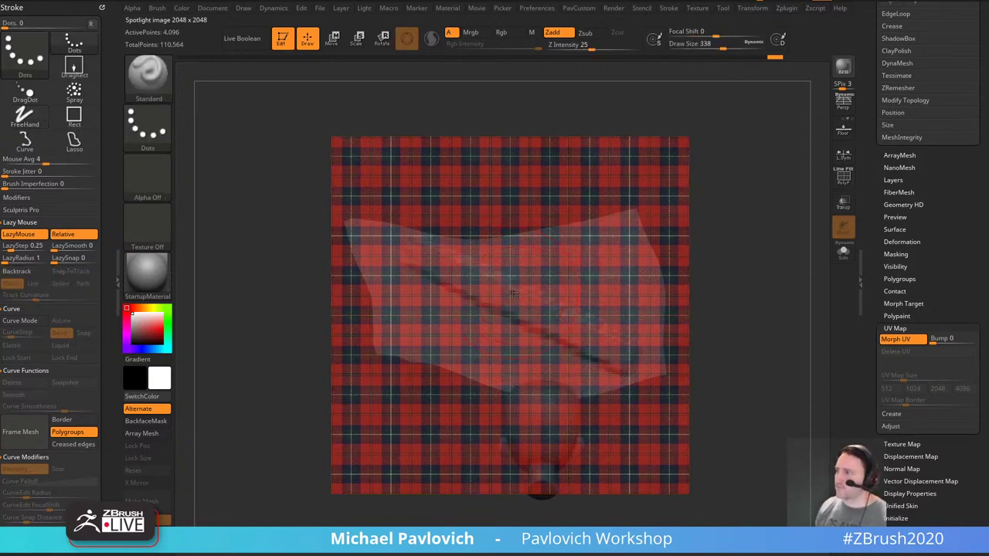
Paint the Spotlight tartan across the flattened cloth with only Rgb enabled, and hide the Spotlight image.
click(501, 31)
click(552, 31)
mouse_move(345, 263)
mouse_down()
mouse_move(636, 309)
mouse_move(653, 363)
mouse_up()
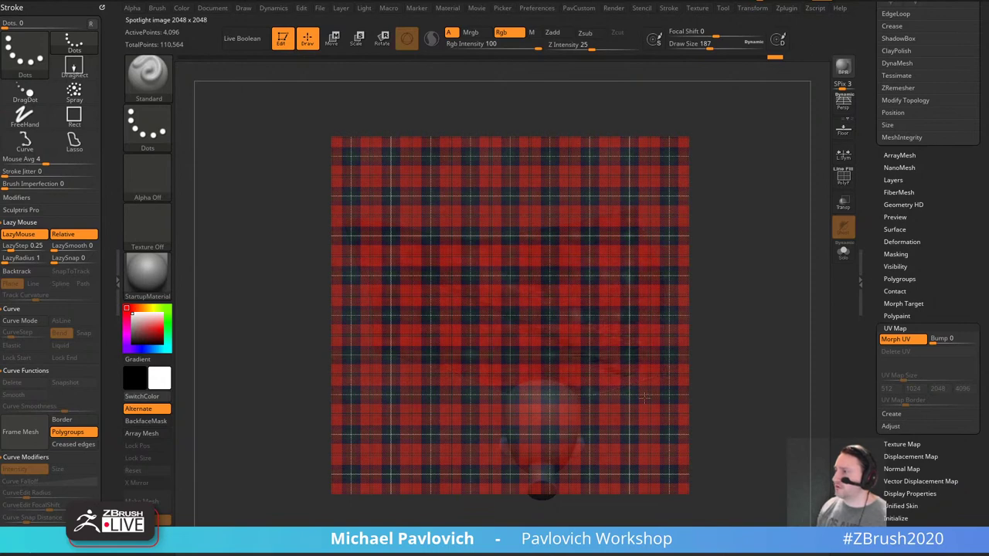
key(shift+z)
key([)
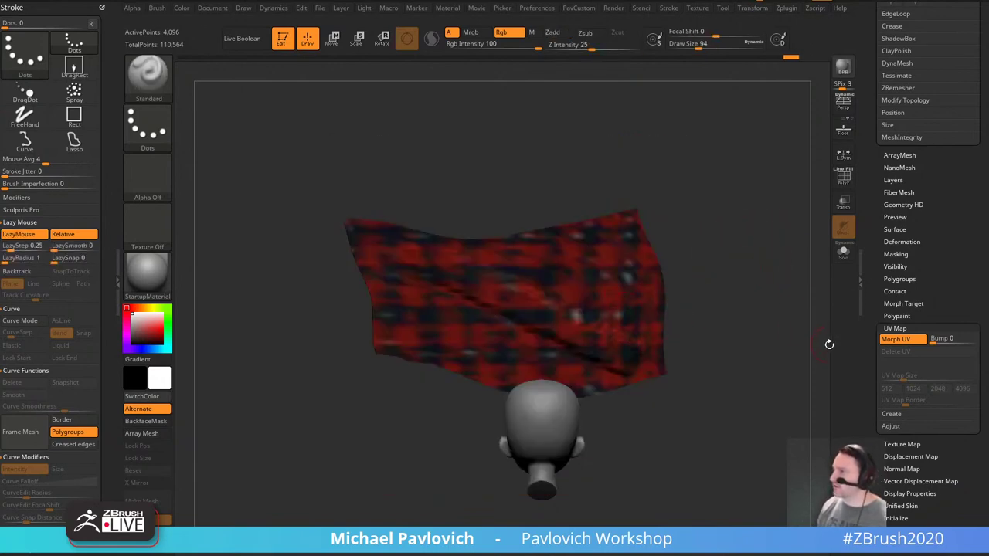
Return the cloth to its draped shape and switch the material to SkinShade4.
click(897, 340)
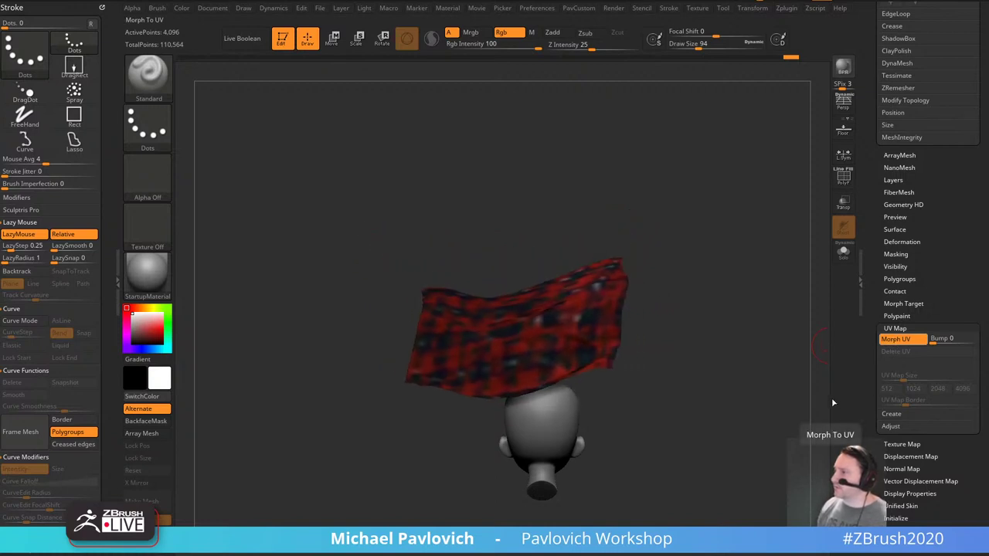
drag(779, 380, 726, 362)
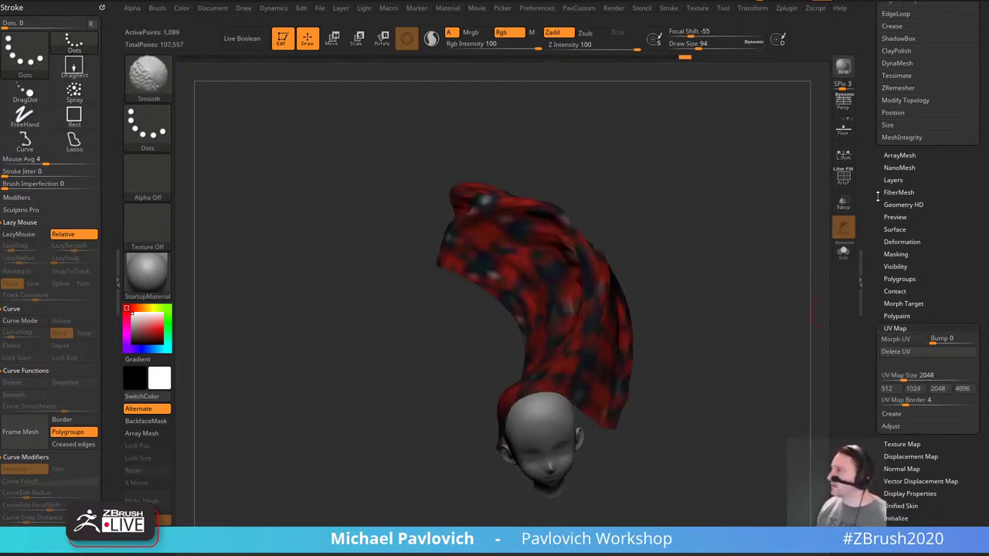
scroll(892, 197, up, 5)
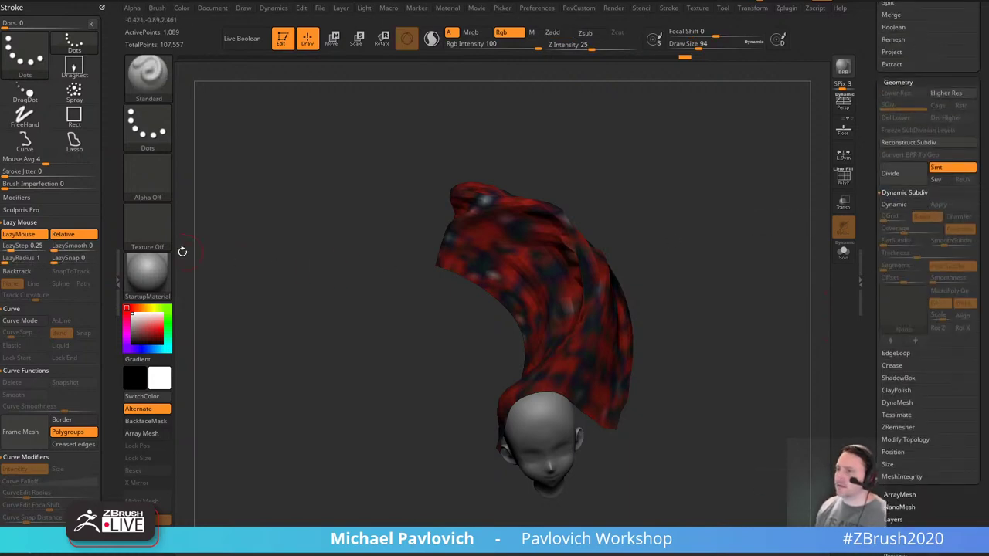
click(148, 273)
click(408, 252)
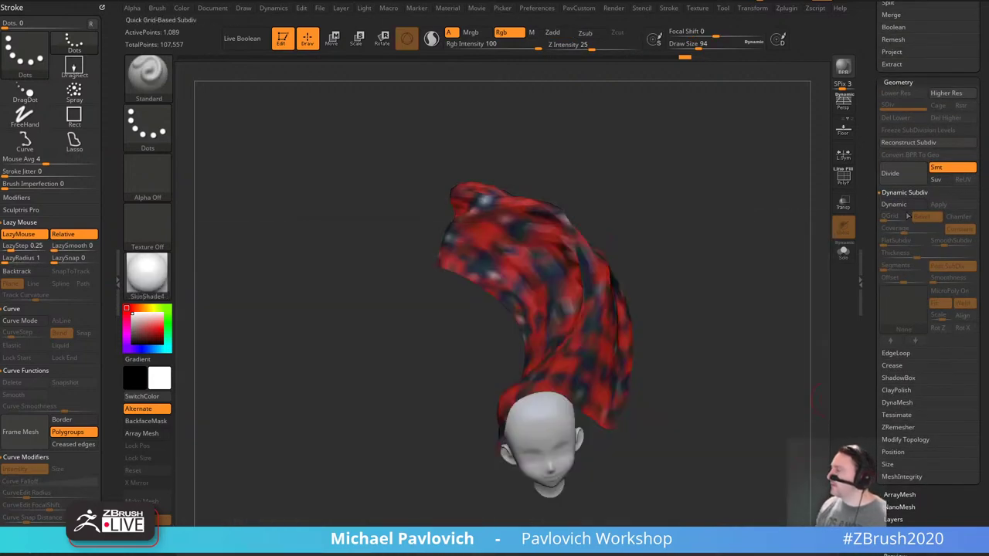
Divide the draped cloth's geometry up to subdivision level 6.
click(901, 173)
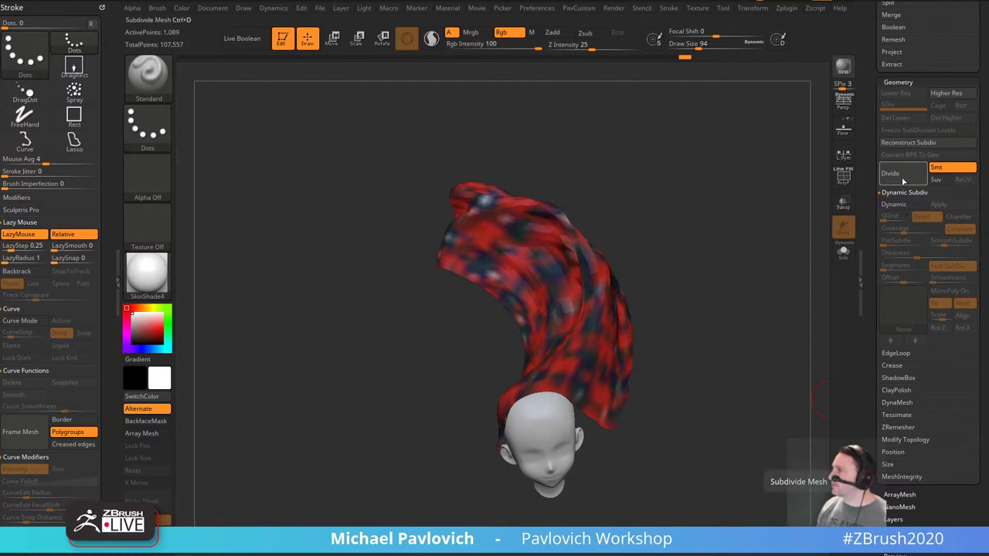
click(900, 174)
click(903, 173)
click(906, 173)
click(906, 173)
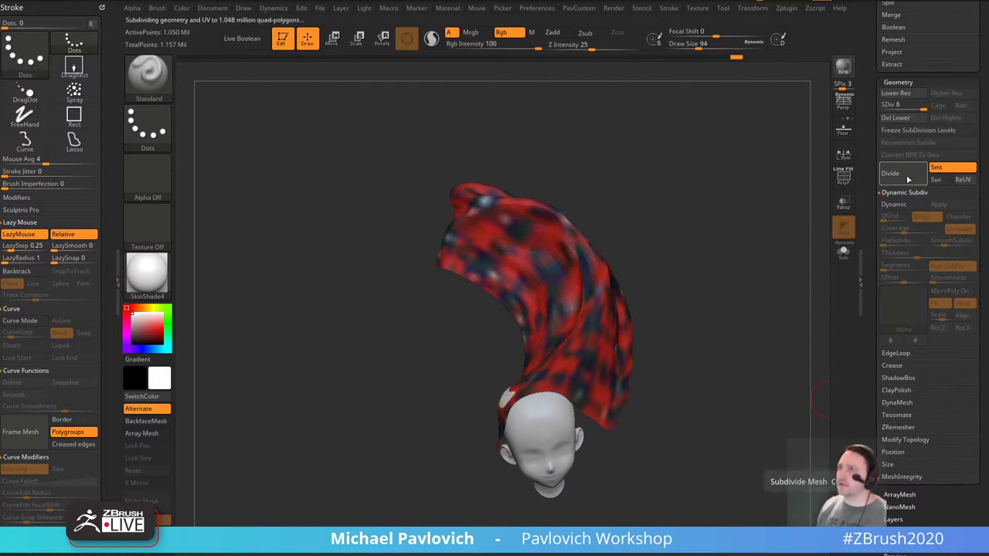
Flatten the subdivided cloth with Morph UV and repaint the Spotlight tartan over it at draw size 274, with LazyMouse off.
scroll(880, 120, down, 5)
scroll(880, 120, down, 1)
click(899, 234)
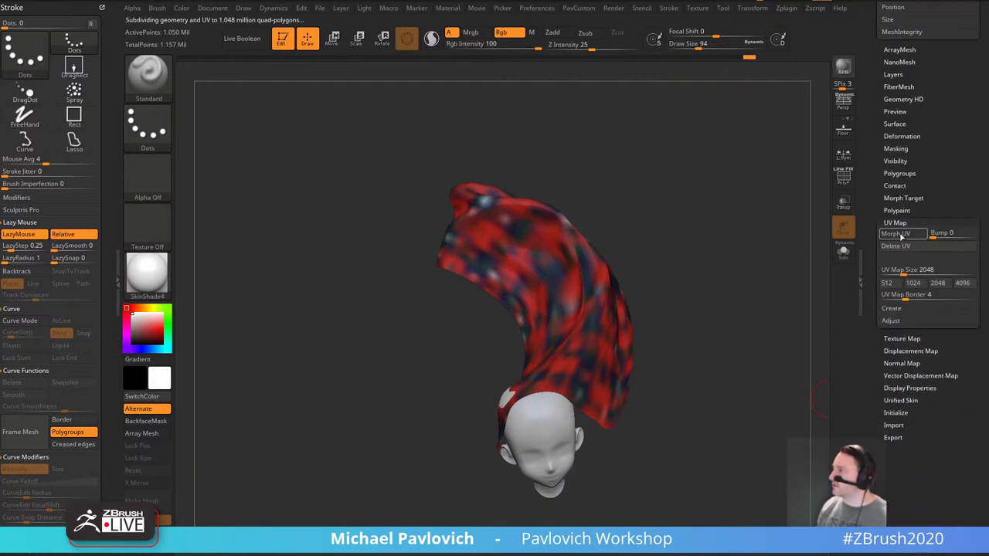
mouse_move(843, 327)
mouse_down()
mouse_move(776, 333)
mouse_move(771, 255)
mouse_move(718, 293)
mouse_move(734, 295)
mouse_up()
key(shift+z)
key(s)
drag(640, 303, 644, 303)
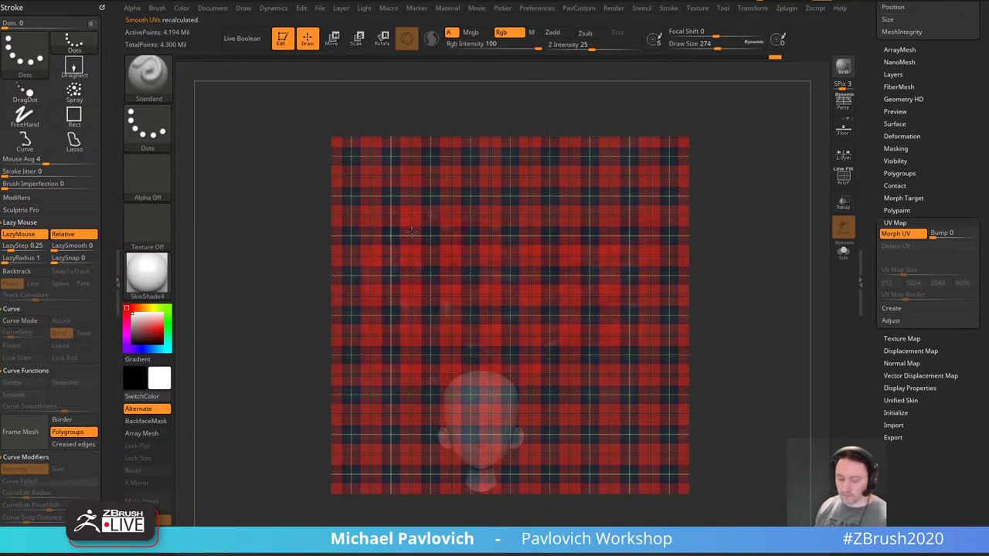
key(l)
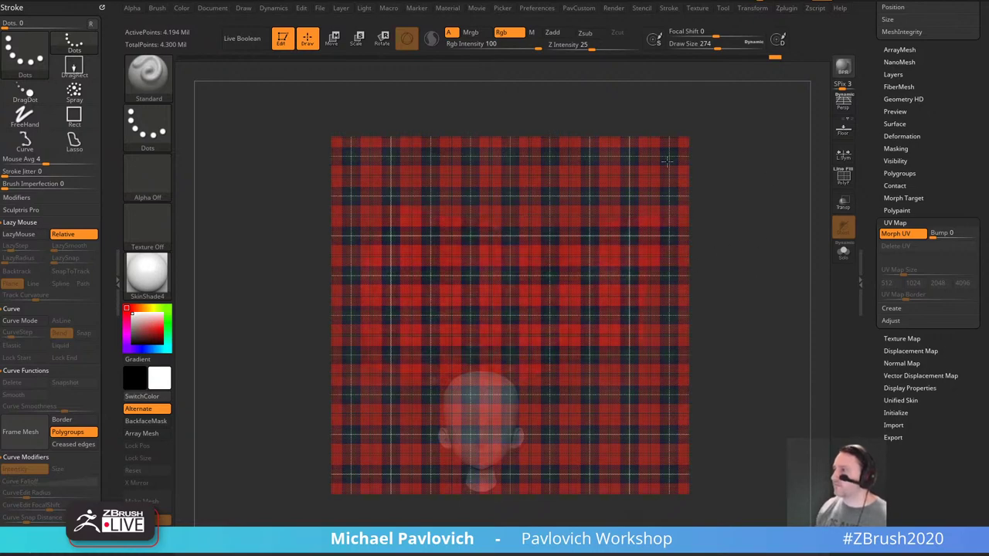
Fill in the missed tartan along the flattened cloth's lower-left edge at draw size 182, and return the cloth to its draped shape.
key(shift+z)
key(bracketleft)
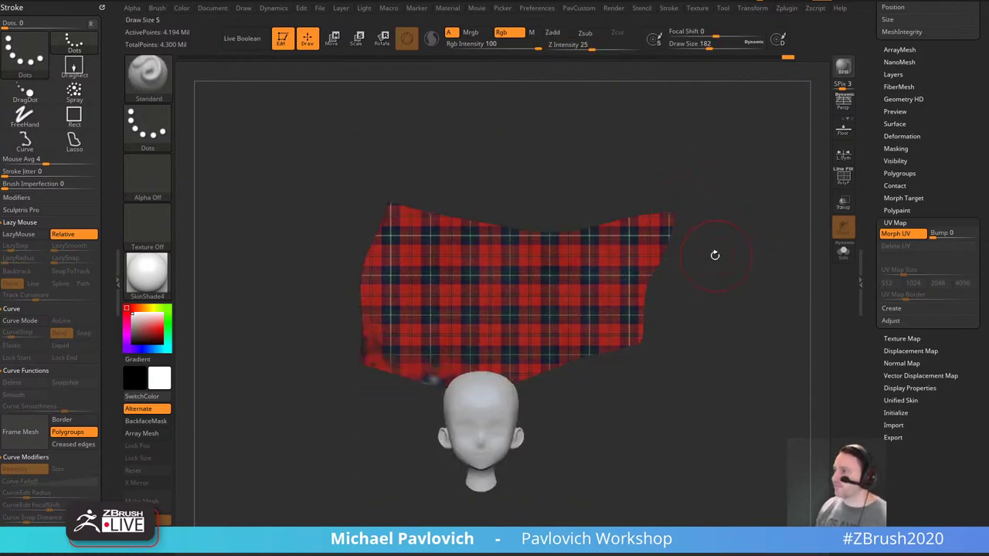
key(shift+z)
key(z)
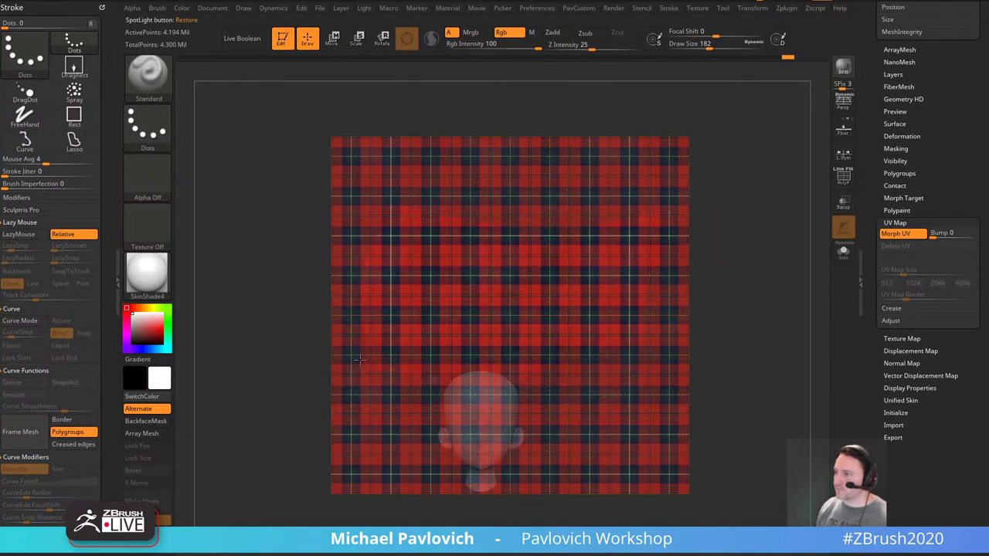
key(shift+z)
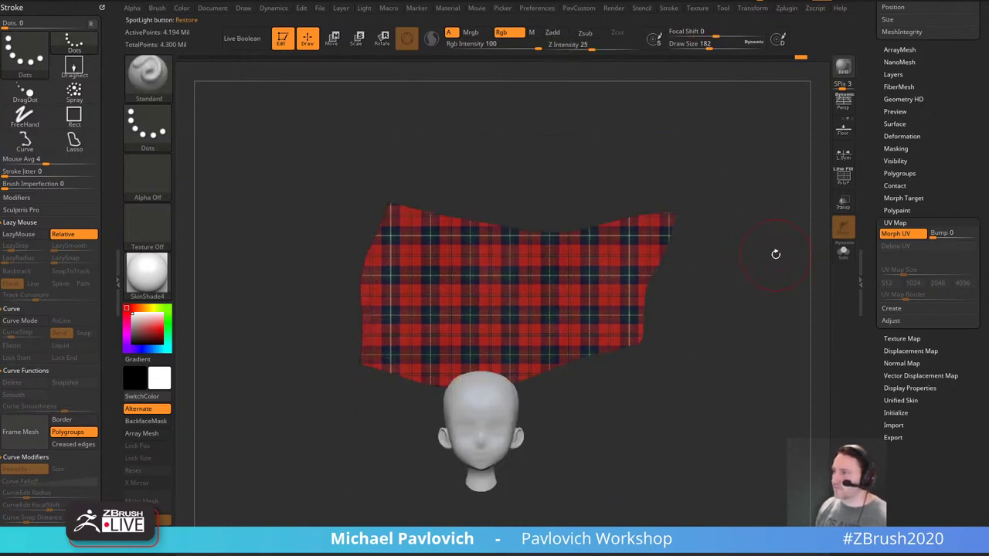
click(906, 239)
drag(768, 335, 683, 310)
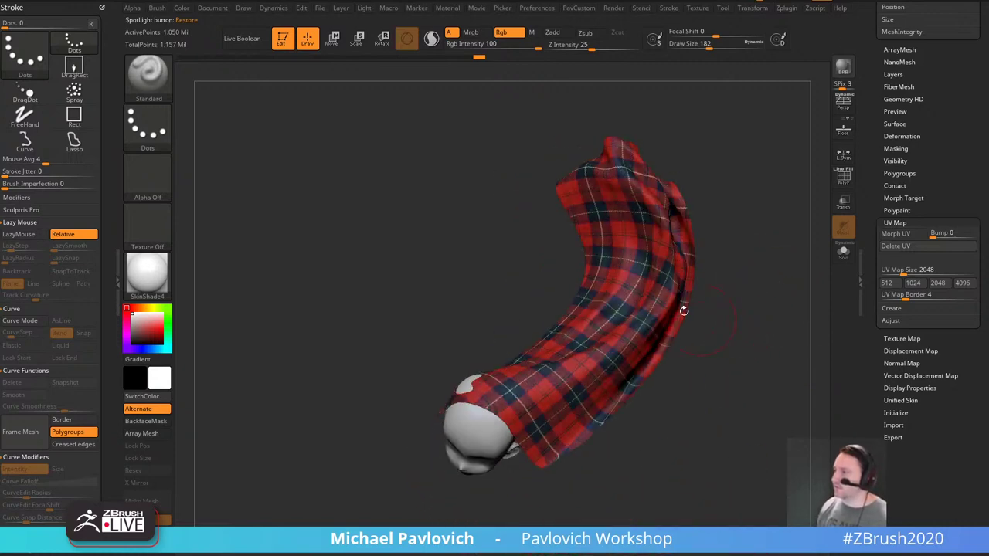
Flatten the cloth with Morph UV and sculpt a straight diagonal ClayBuildup stroke across the tartan.
click(897, 233)
shift+drag(754, 238, 769, 270)
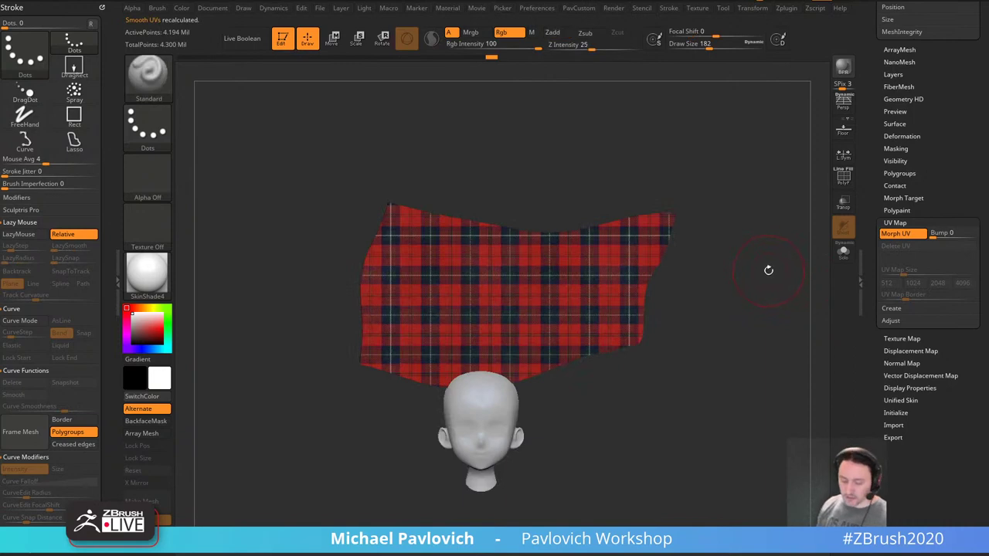
key(b)
key(c)
key(b)
key(s)
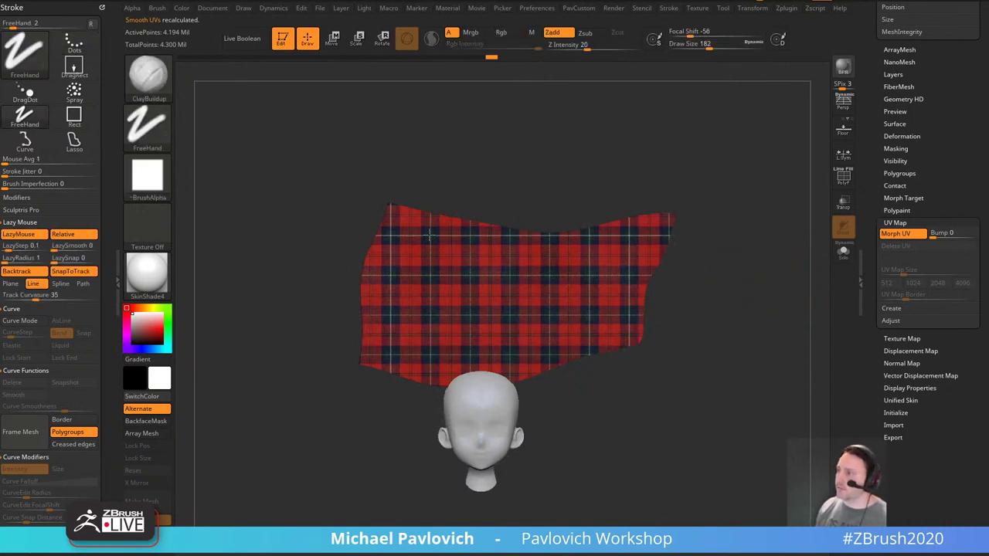
mouse_move(428, 234)
mouse_down()
mouse_move(551, 336)
mouse_move(550, 359)
mouse_up()
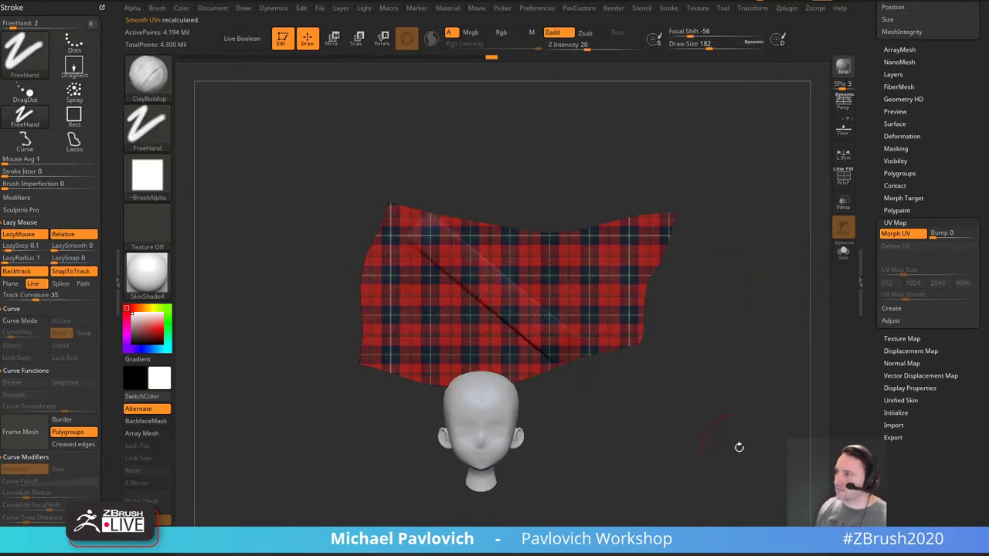
Return the cloth to its draped shape to inspect the sculpted stroke, and reduce the draw size to 59.
click(903, 235)
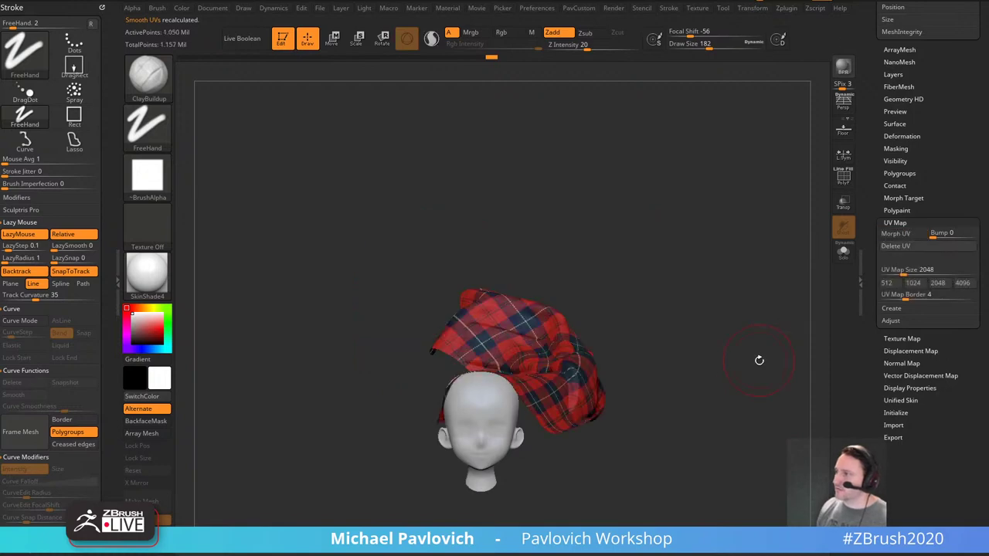
drag(758, 358, 665, 252)
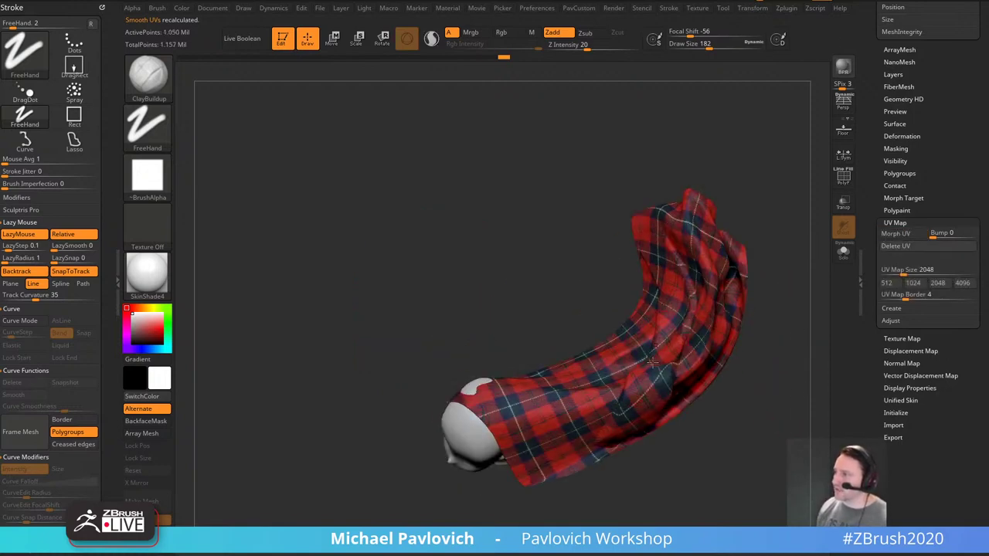
mouse_move(653, 362)
mouse_down()
mouse_move(664, 267)
mouse_move(669, 362)
mouse_up()
key(s)
drag(799, 397, 781, 398)
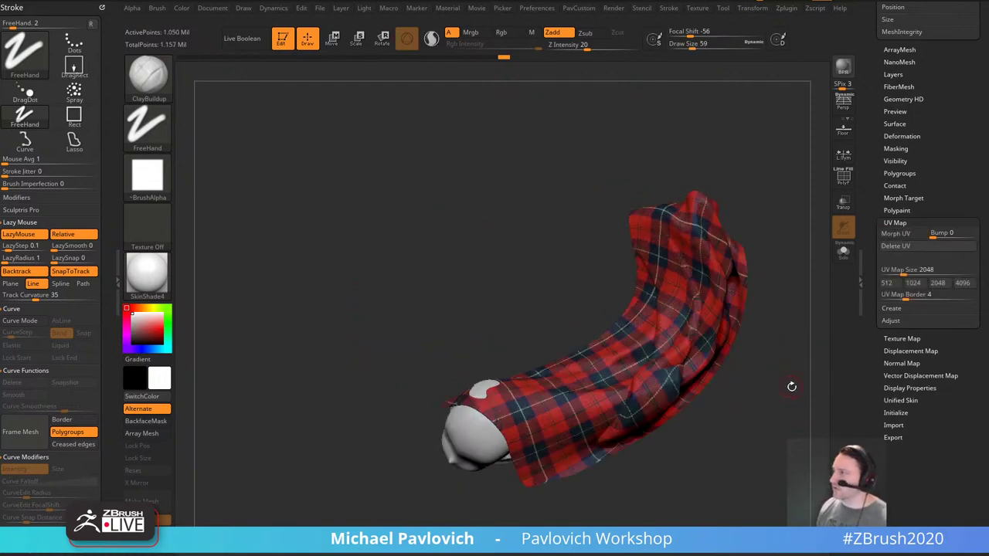
Flatten the cloth with Morph UV and set up the Standard brush with a solid white square alpha.
click(897, 233)
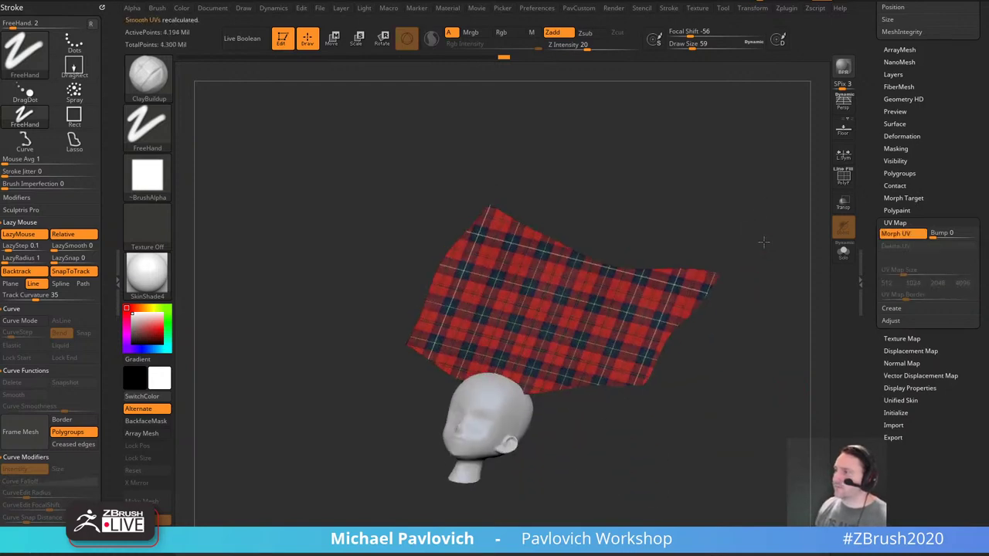
shift+drag(763, 242, 770, 232)
key(b)
key(s)
key(t)
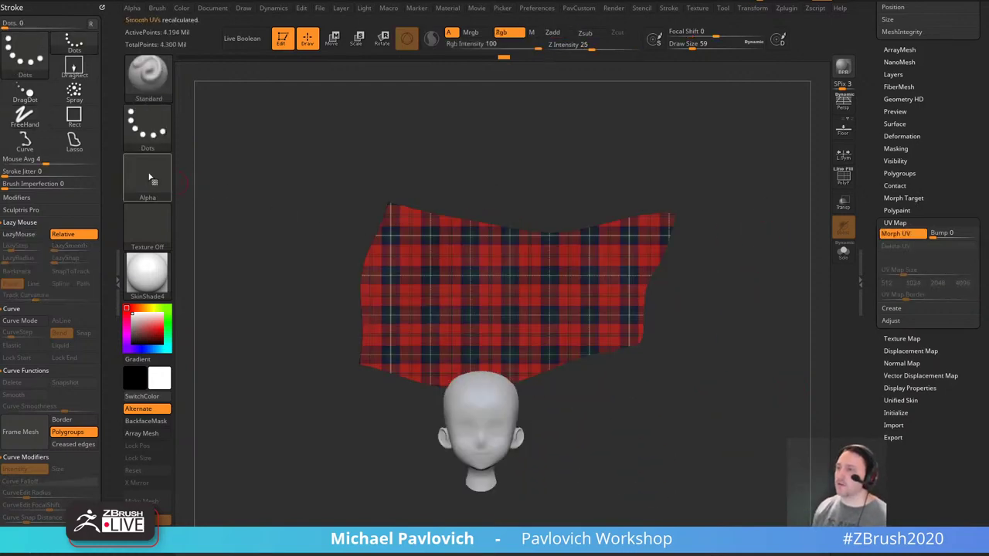
click(153, 179)
click(460, 186)
click(147, 176)
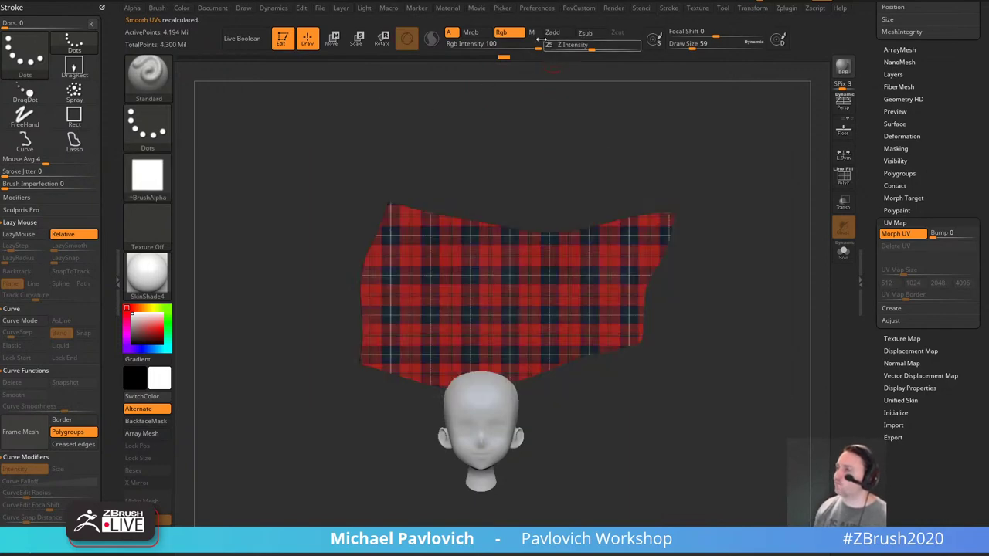
Choose orange as the paint colour and reduce the draw size to 39.
click(152, 308)
click(163, 329)
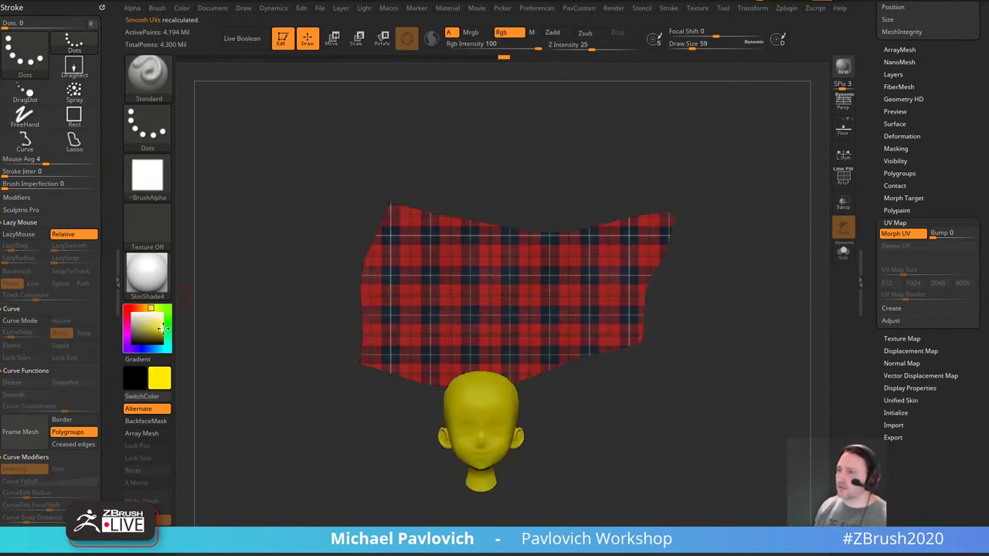
click(143, 309)
key(bracketleft)
key(bracketleft)
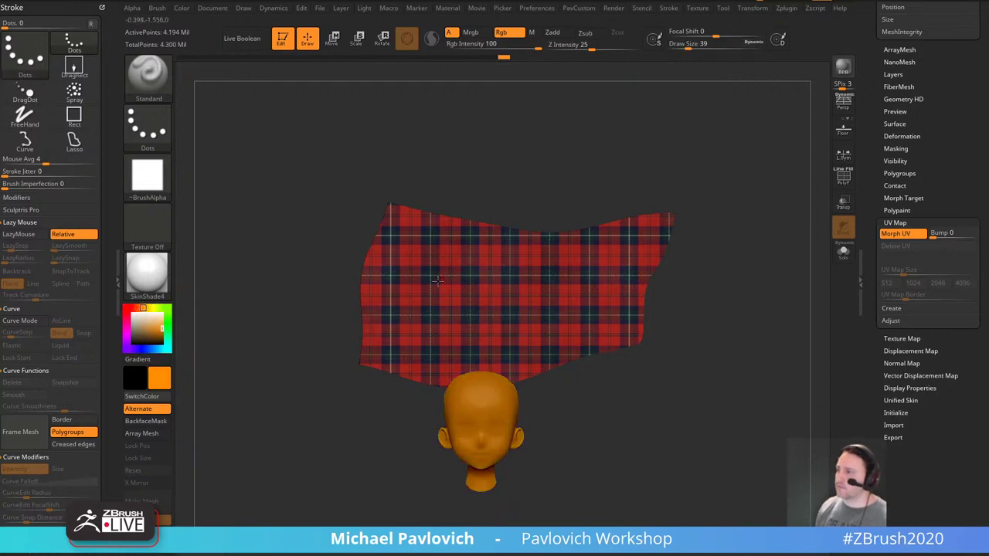
drag(395, 314, 473, 292)
drag(483, 313, 634, 314)
key(ctrl+z)
key(ctrl+z)
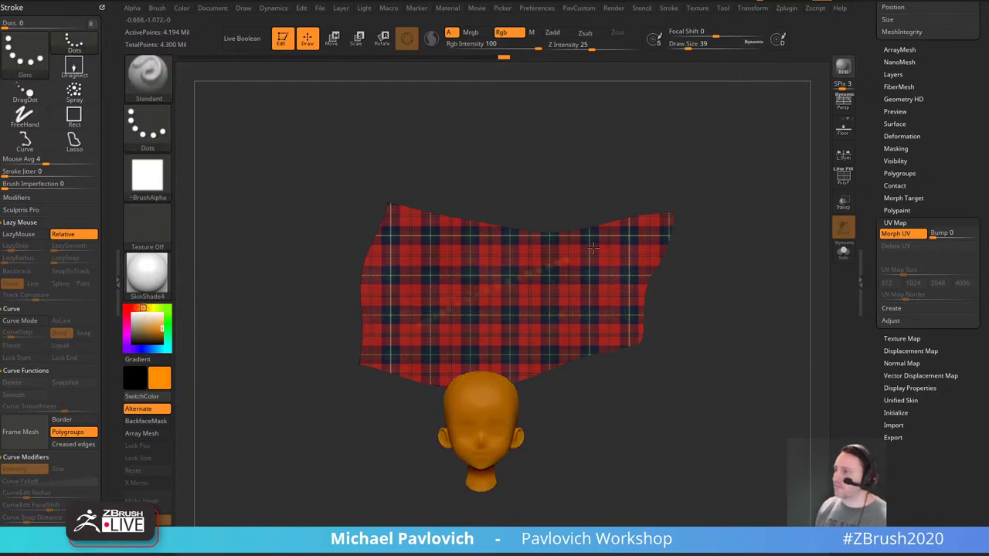
Paint a smooth diagonal orange stripe across the flattened cloth with LazyMouse on, and return the cloth to its draped shape.
key(l)
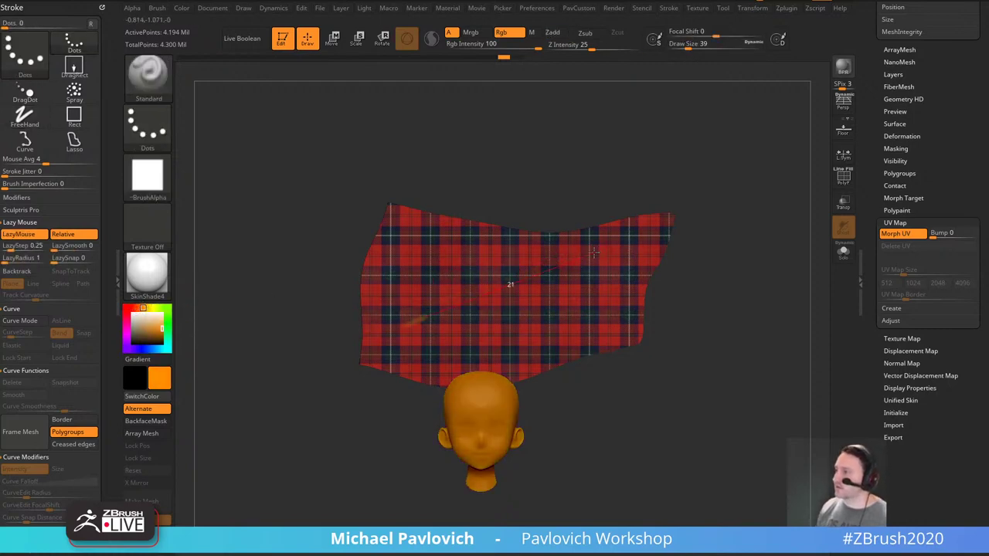
mouse_move(367, 345)
mouse_down()
mouse_move(514, 280)
mouse_move(666, 234)
mouse_up()
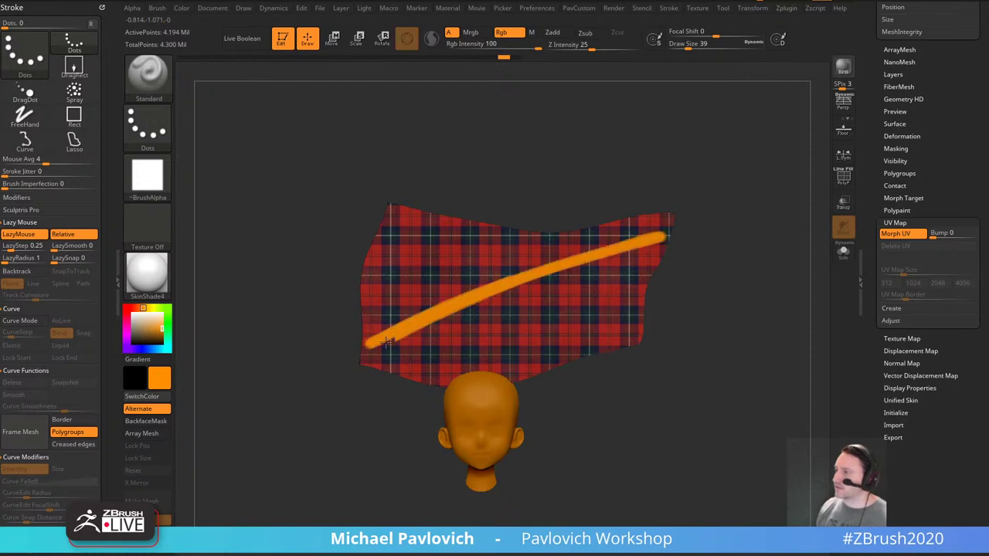
click(896, 234)
drag(746, 319, 830, 271)
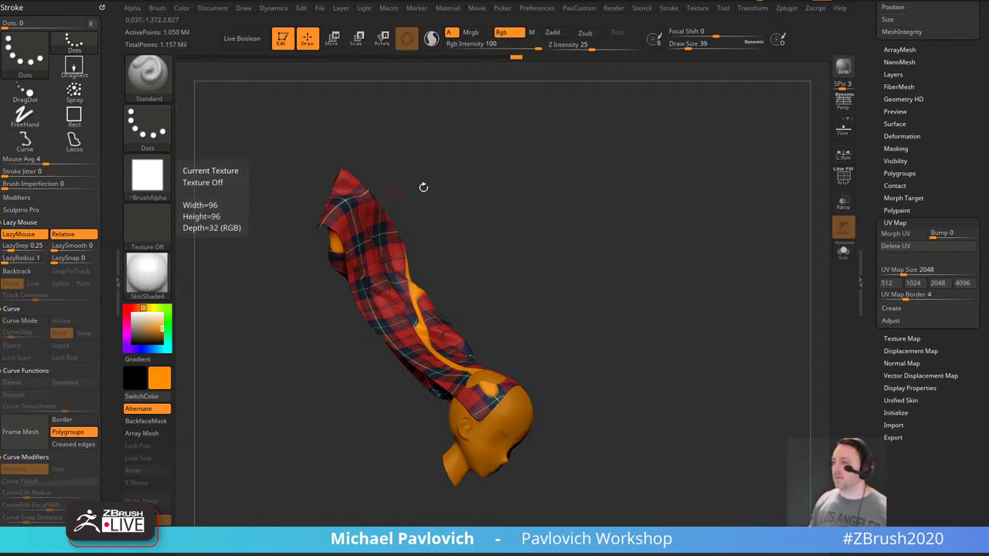
drag(424, 185, 419, 247)
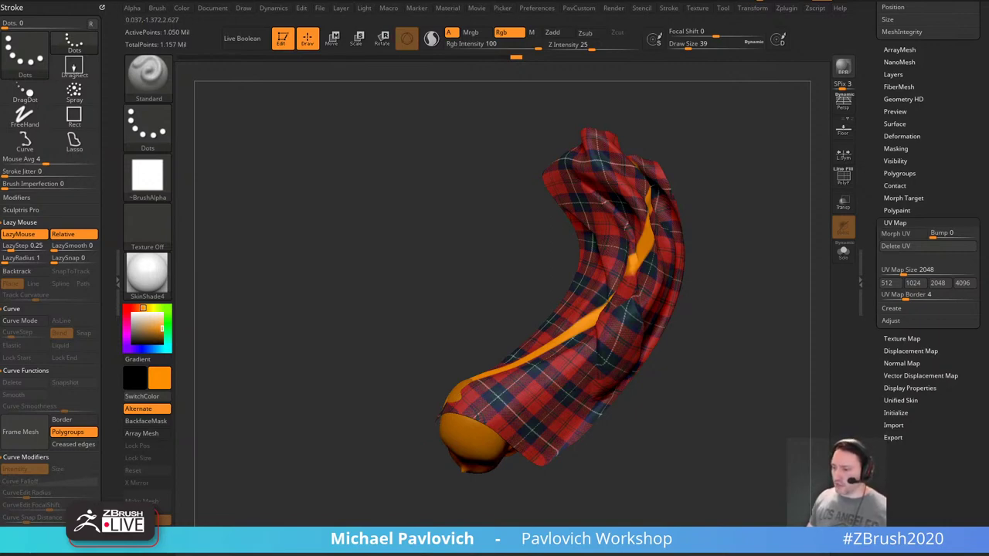
Switch to the browser, dismiss the mini player, and open the ZBrush 2020 What's New playlist.
drag(696, 553, 717, 5)
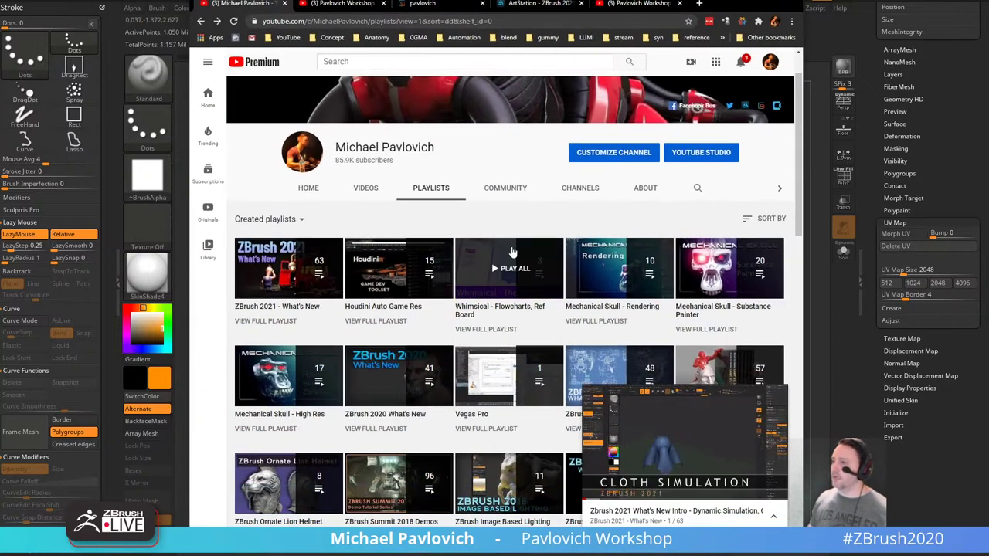
click(778, 394)
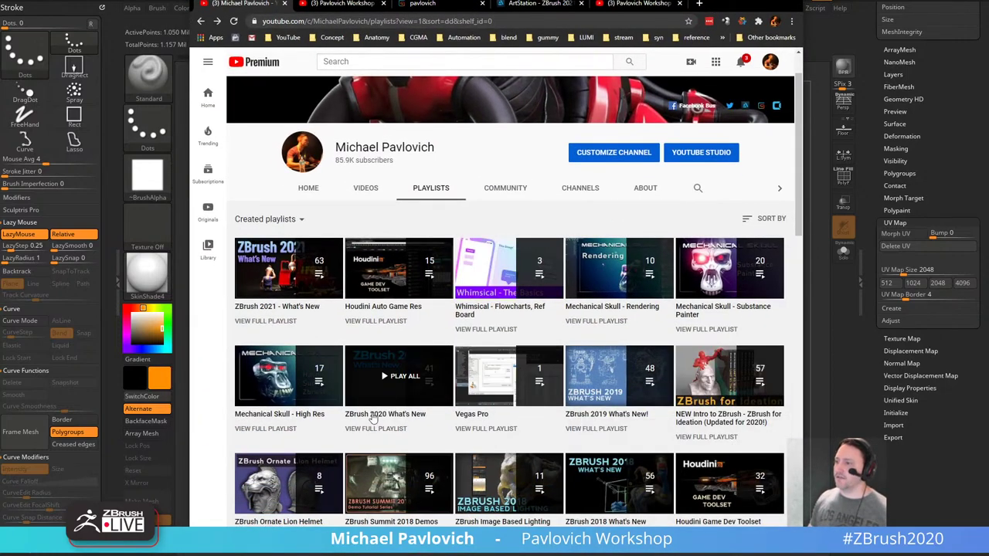
click(374, 418)
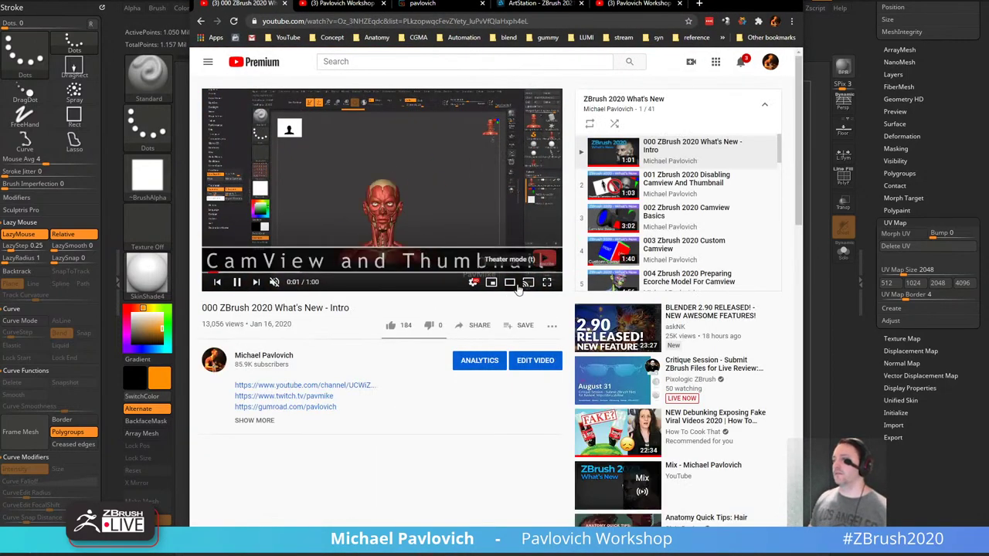
Show the intro video in theater mode and look through the whole ZBrush 2020 What's New video list.
click(510, 282)
scroll(665, 337, down, 2)
scroll(665, 338, down, 10)
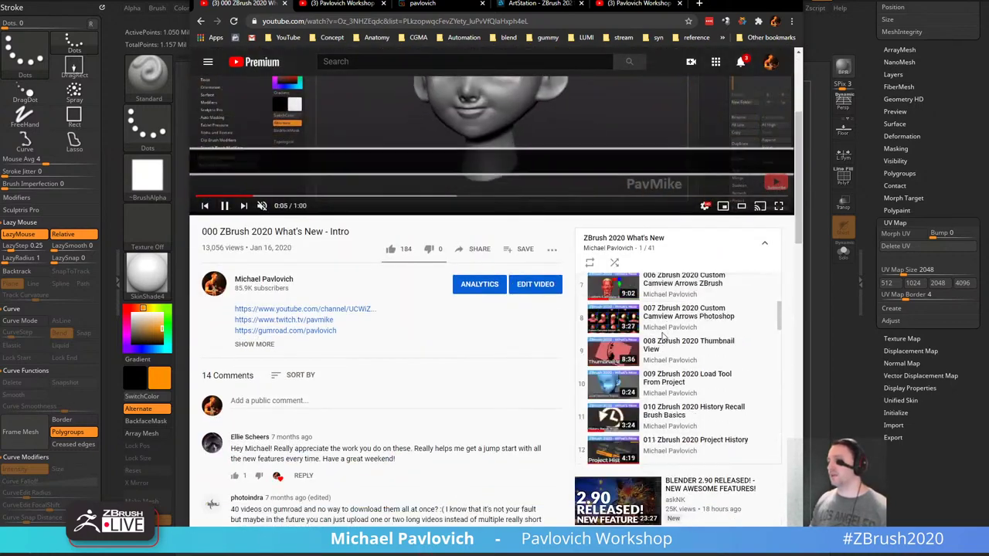
scroll(665, 338, down, 1)
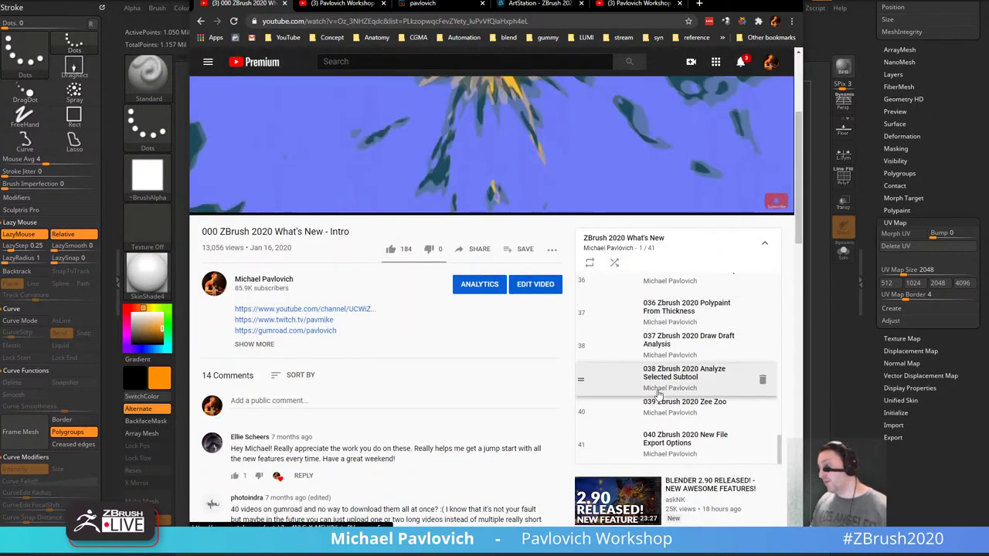
scroll(657, 394, up, 15)
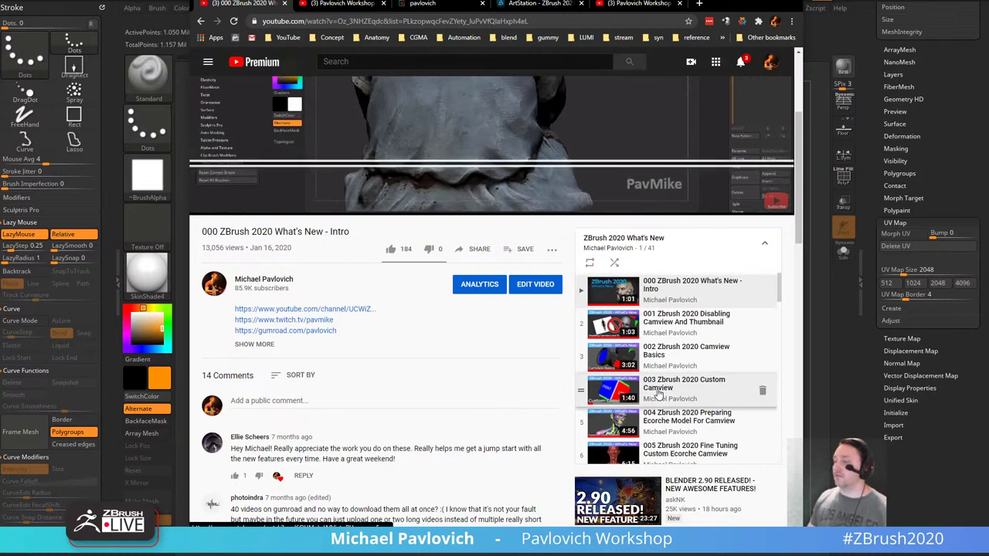
Select the playlist video's web address and return to ZBrush.
click(554, 20)
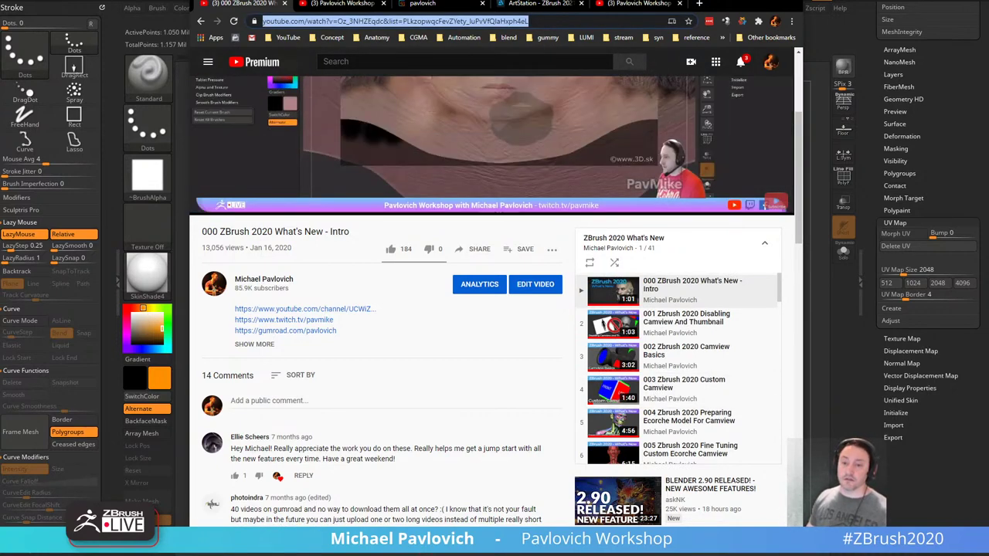
key(Escape)
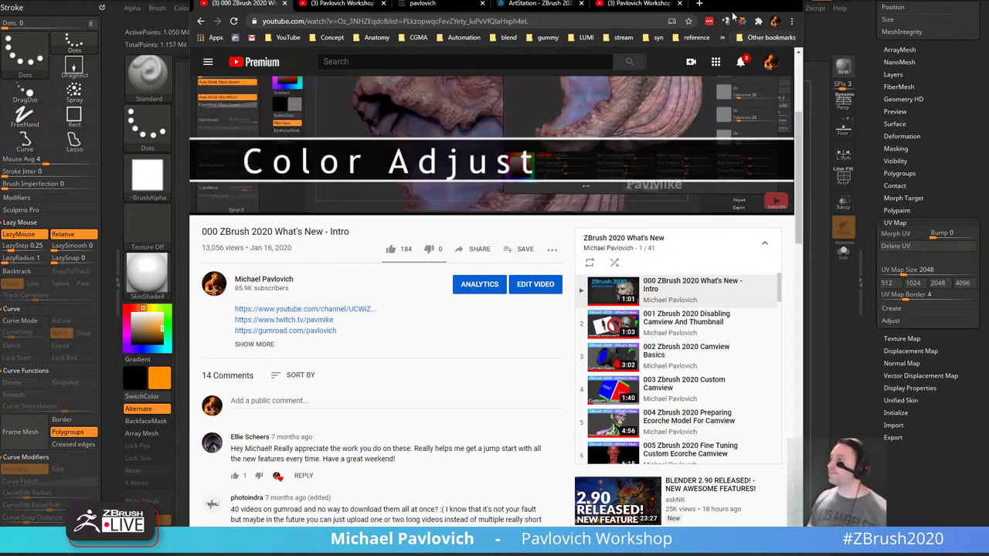
click(731, 3)
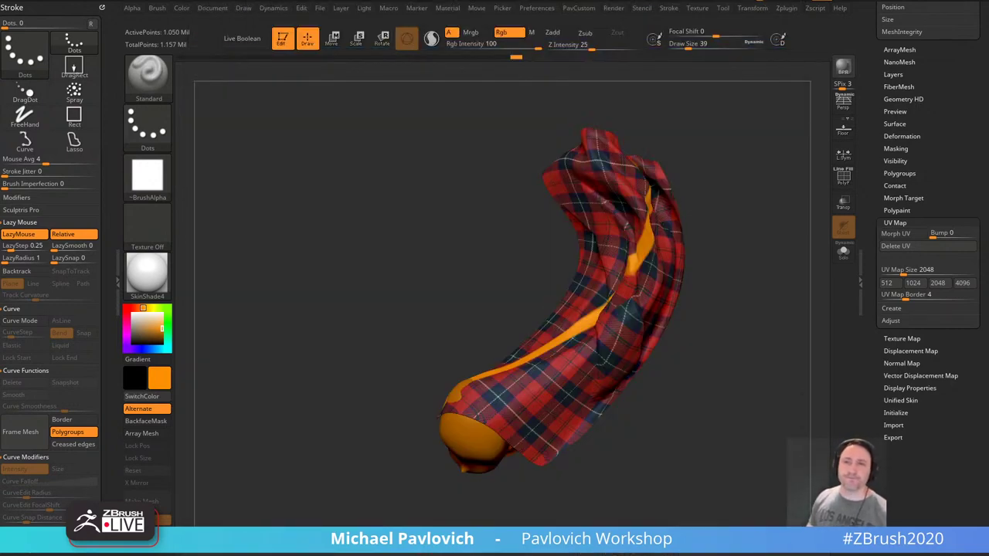
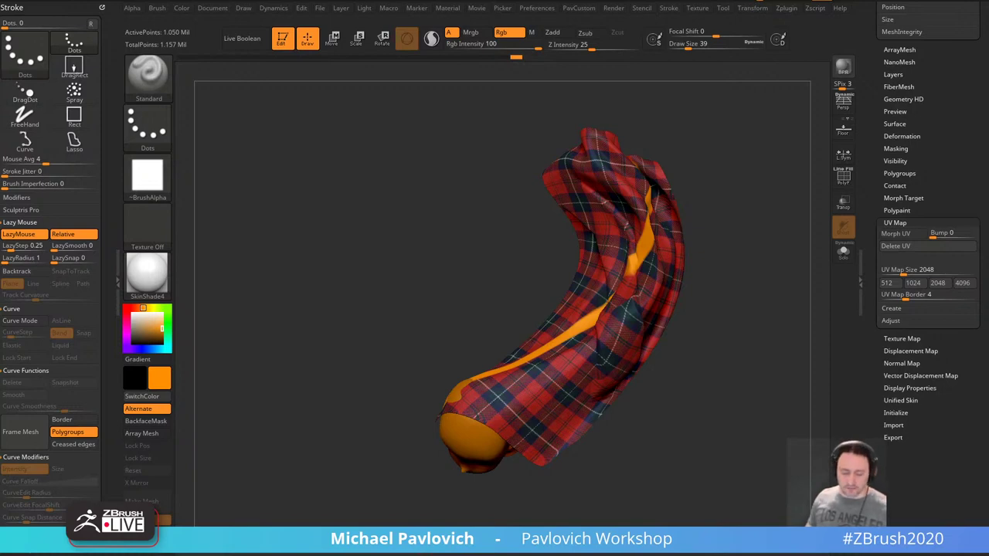
Examine the CPU's logical processors in Task Manager's performance view, and close Task Manager.
key(ctrl+shift+Escape)
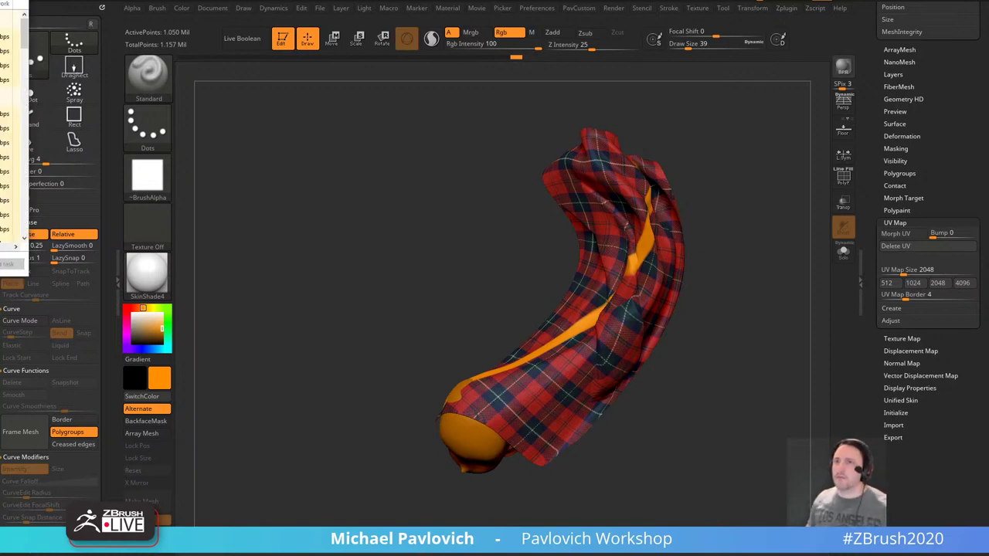
drag(0, 54, 252, 94)
click(199, 115)
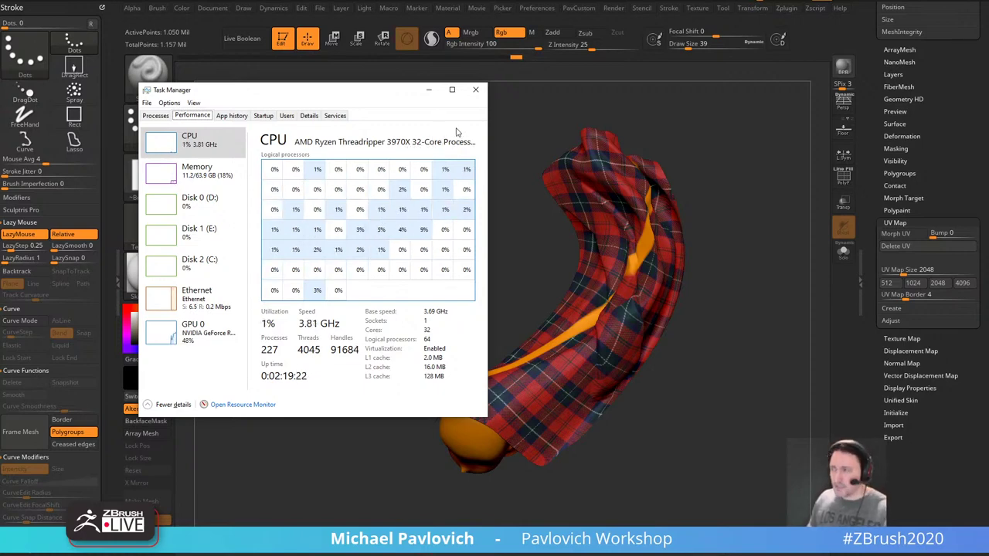
click(475, 90)
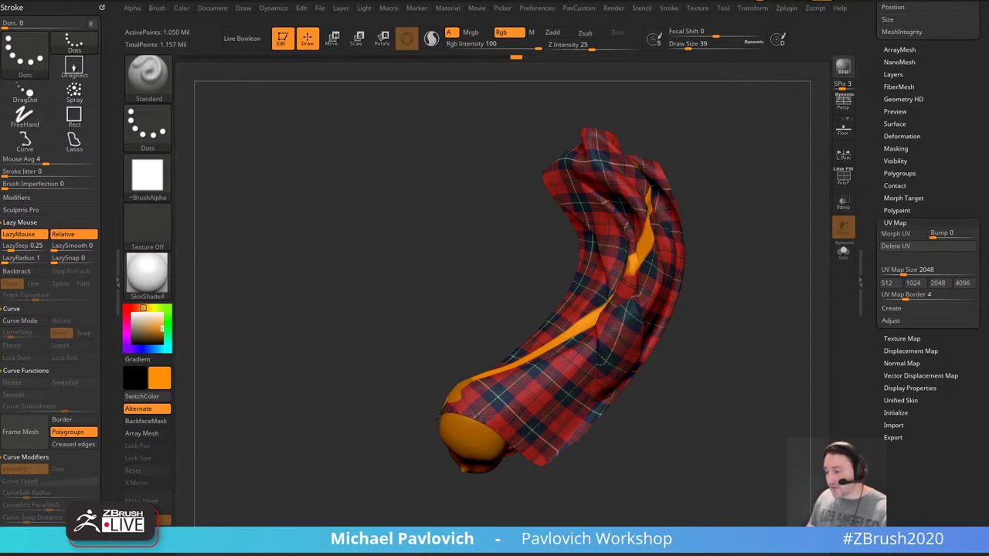
Switch to the browser, close the mail drafts page, and go back to the channel's playlists page.
drag(688, 552, 672, 7)
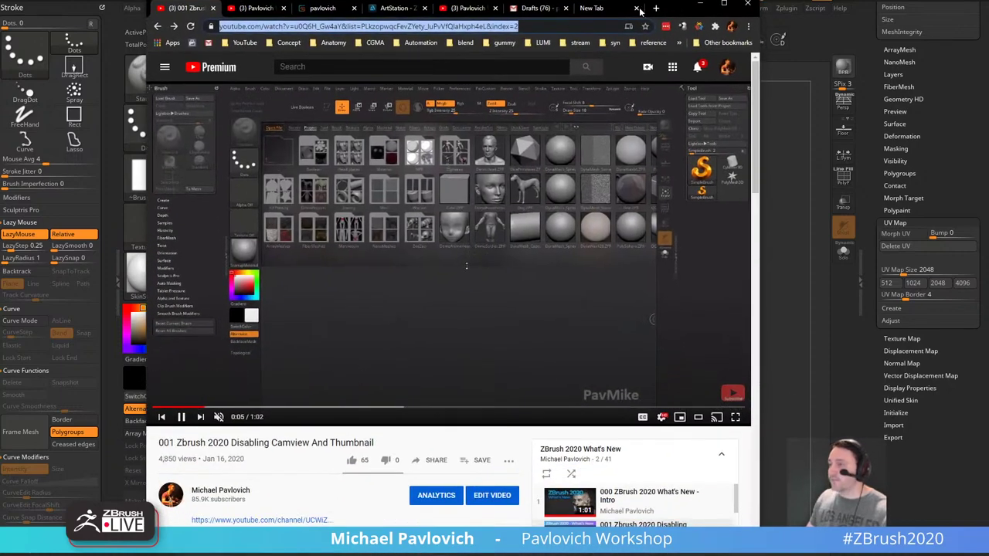
click(158, 26)
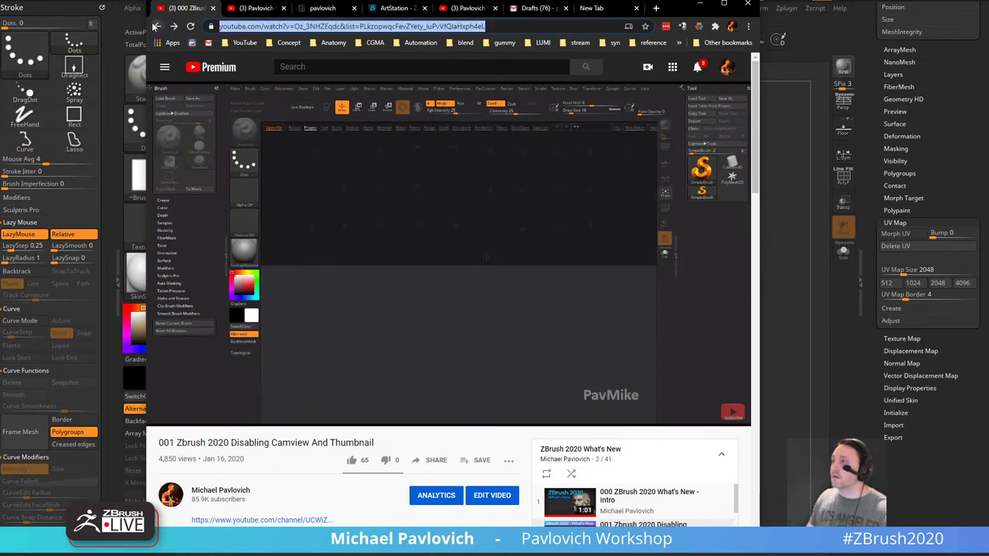
click(567, 7)
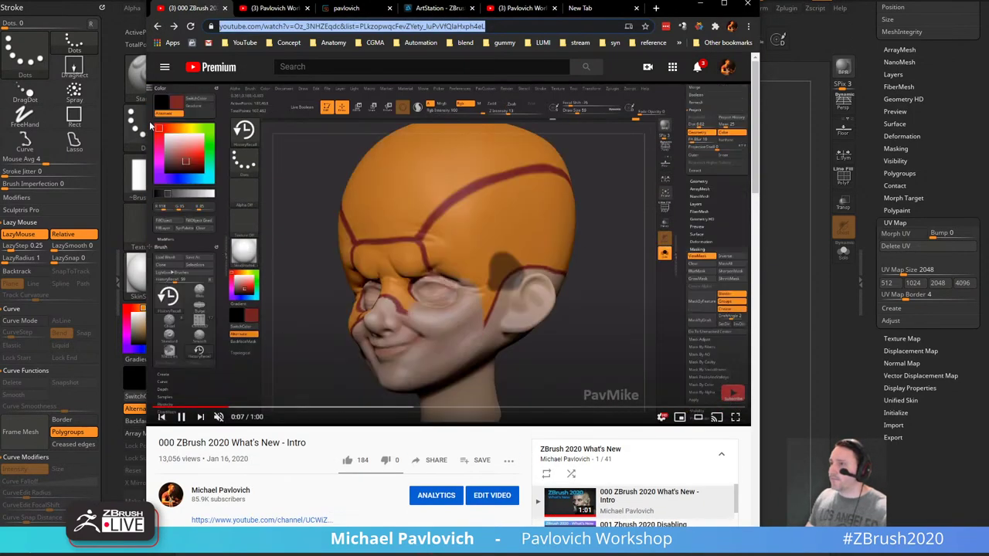
click(157, 27)
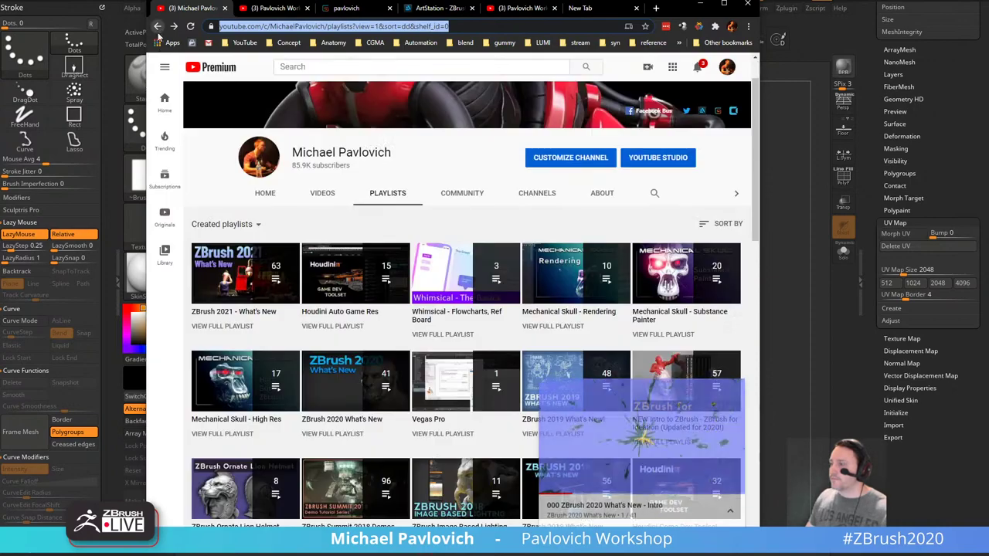
Search the channel for "workstation" and open the Workstation Update video about the AMD Ryzen Threadripper 3970X build.
click(655, 194)
text(kstation)
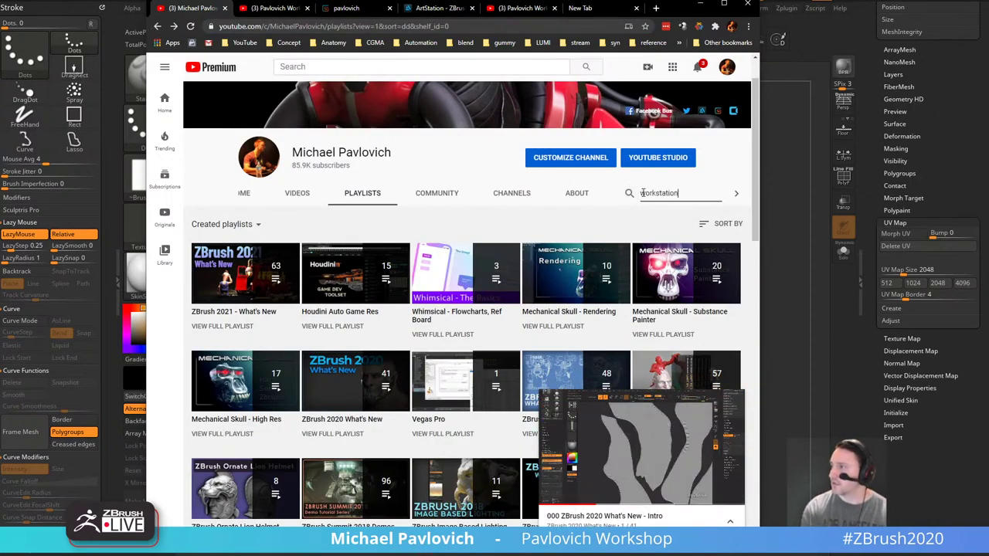
key(Return)
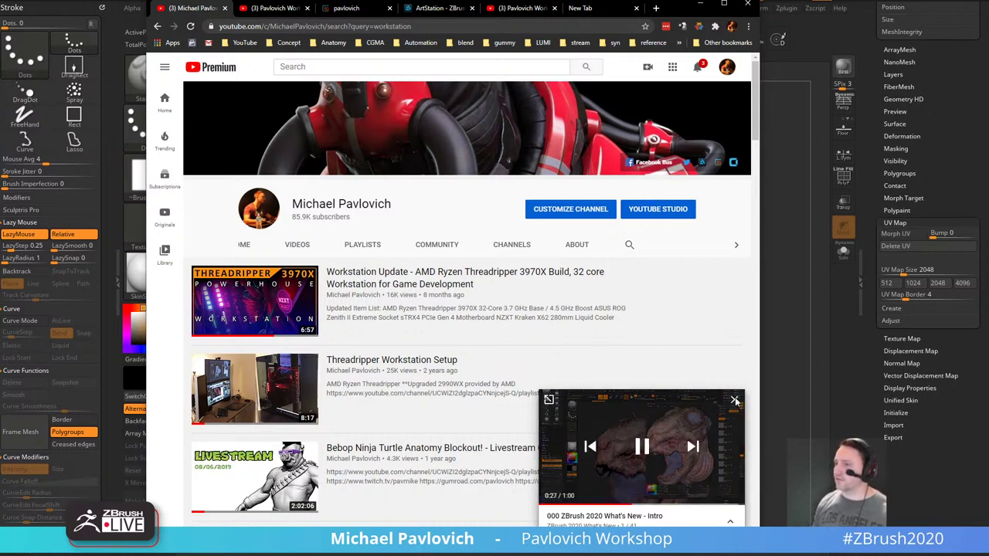
click(735, 400)
click(308, 278)
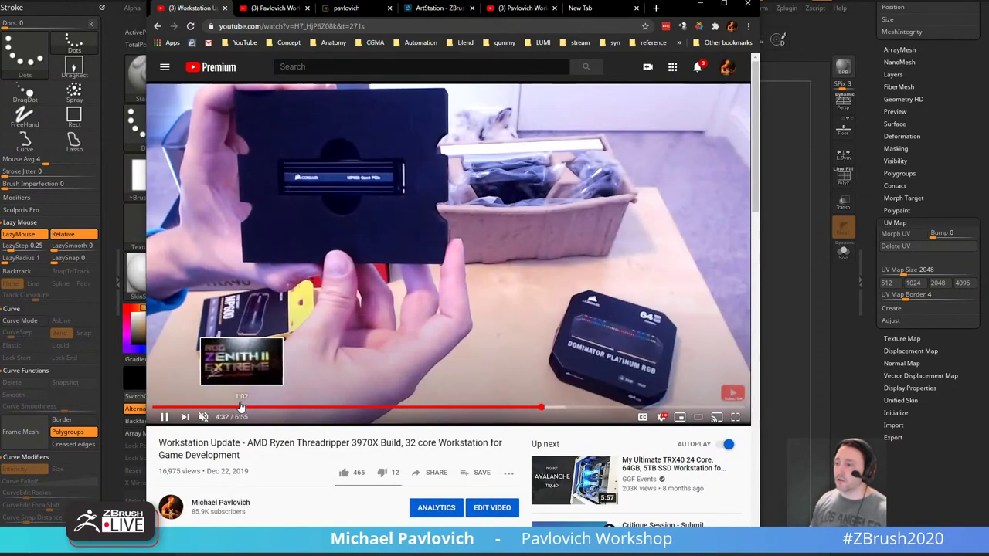
Skim through the workstation build video to review its processor, cooling and storage sections.
click(282, 407)
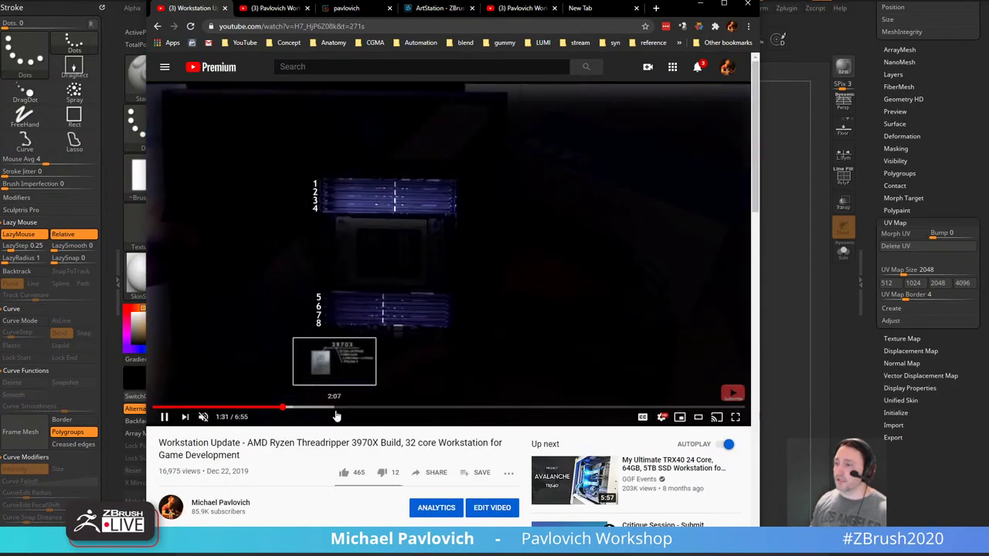
click(336, 409)
click(371, 410)
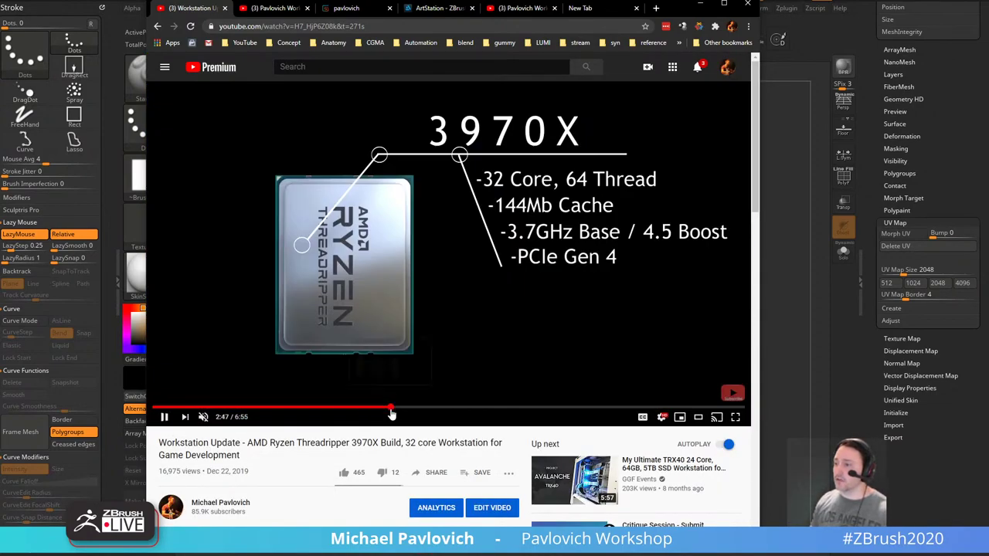
click(404, 409)
click(419, 410)
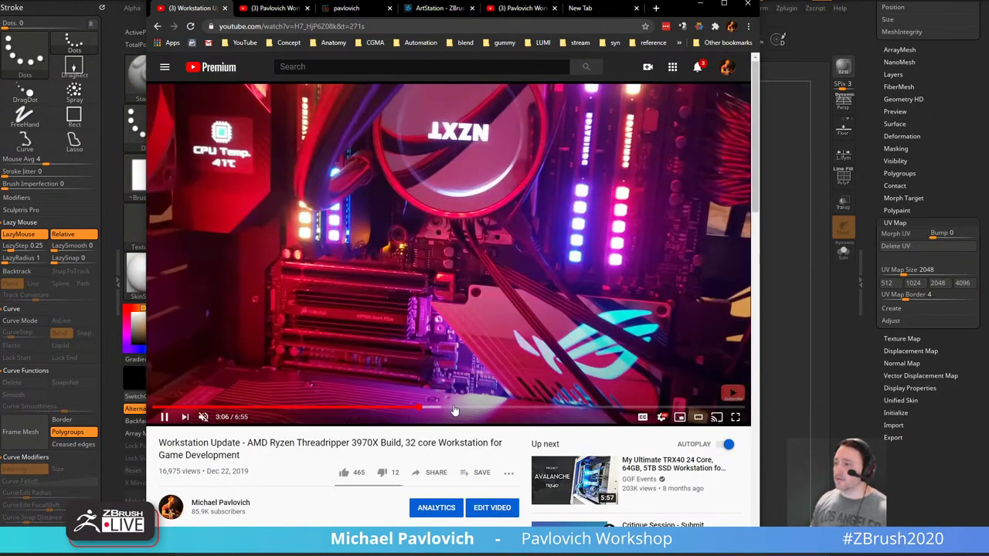
click(469, 410)
click(488, 409)
click(564, 411)
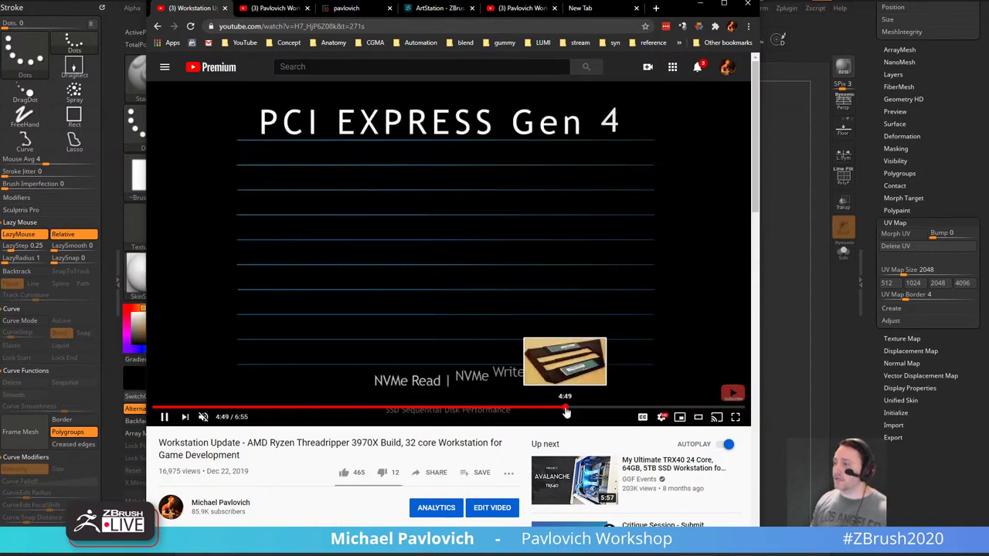
click(596, 410)
Copy the workstation video's share link and return to ZBrush.
click(332, 26)
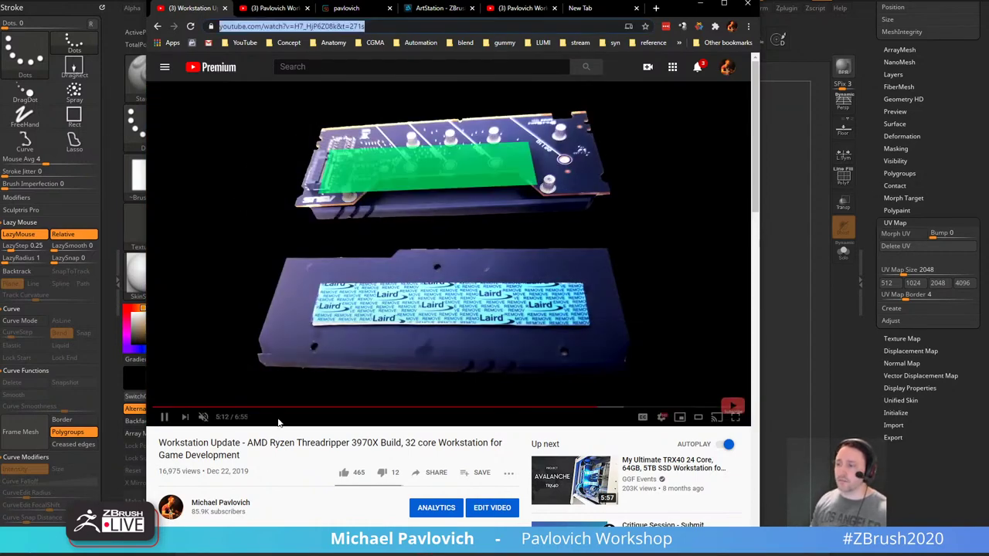
click(431, 472)
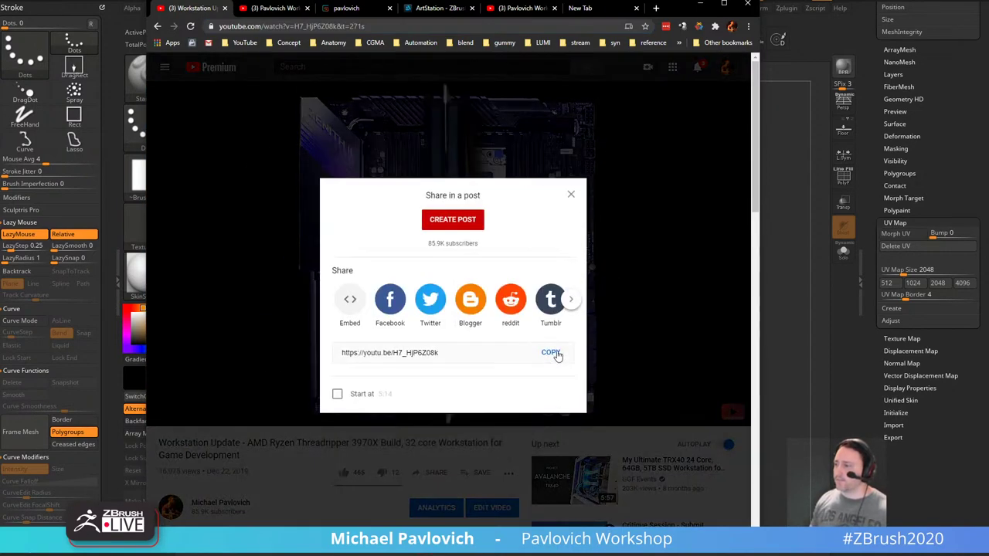
click(551, 353)
click(571, 194)
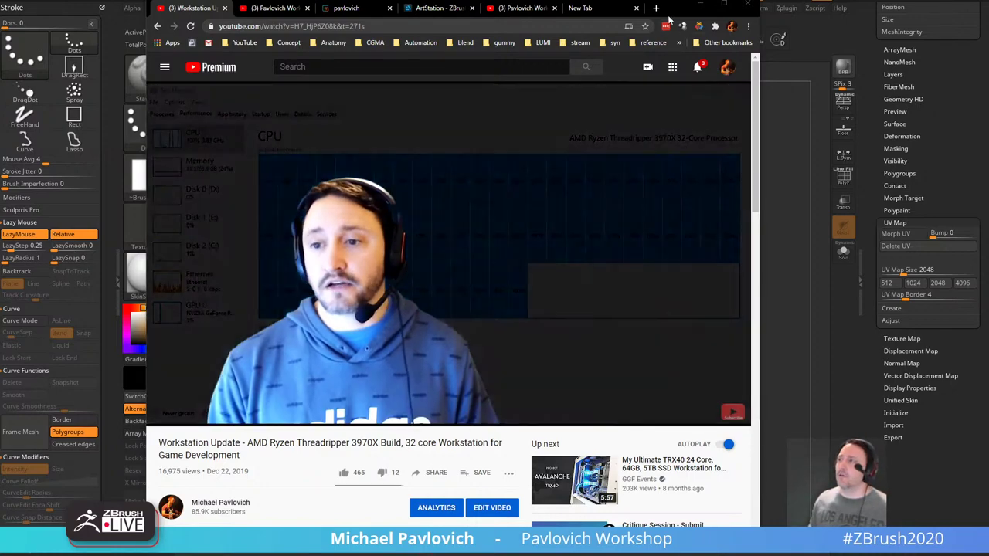
click(700, 3)
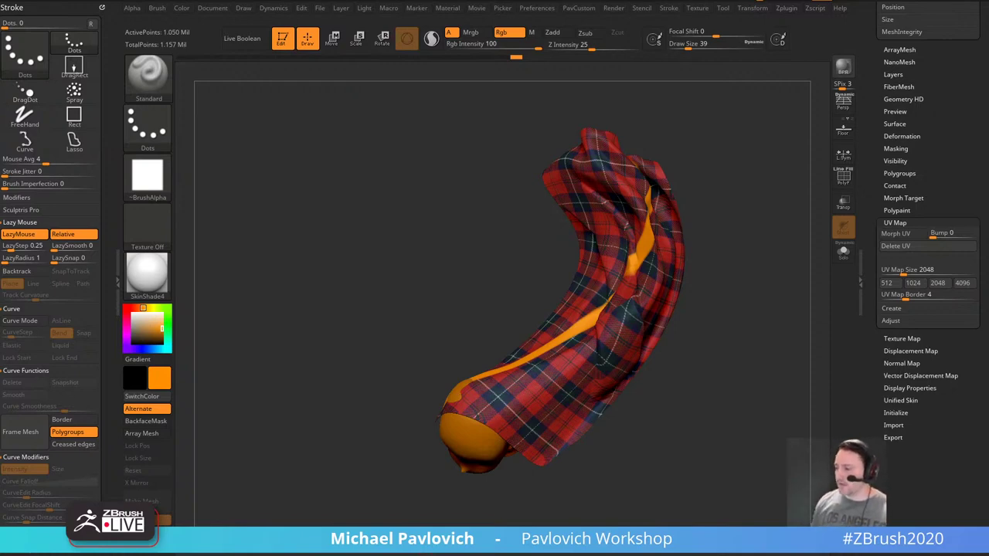
Look over the channel's "snakehook" search results in the browser, select their web address, and return to ZBrush.
drag(510, 553, 657, 21)
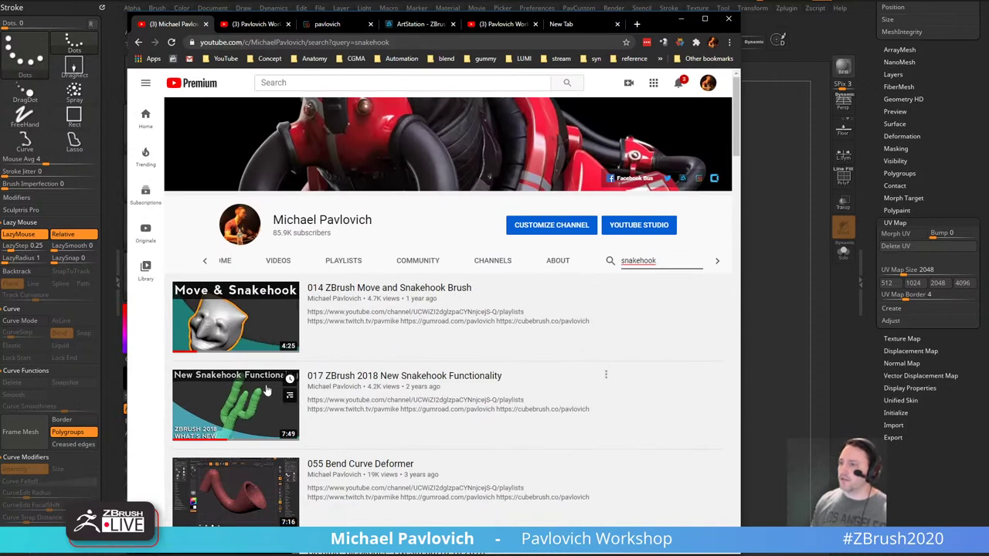
scroll(392, 399, down, 2)
scroll(391, 400, up, 2)
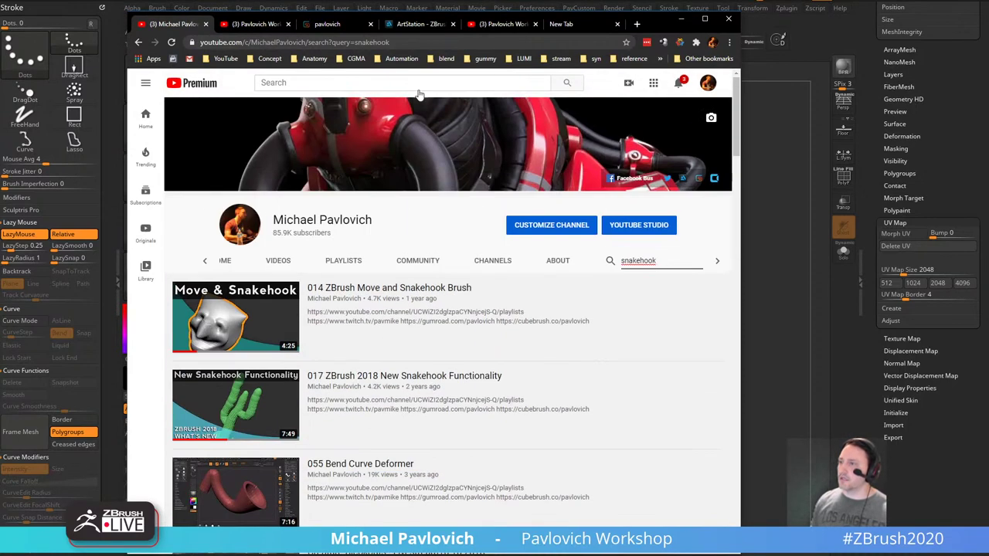
click(441, 36)
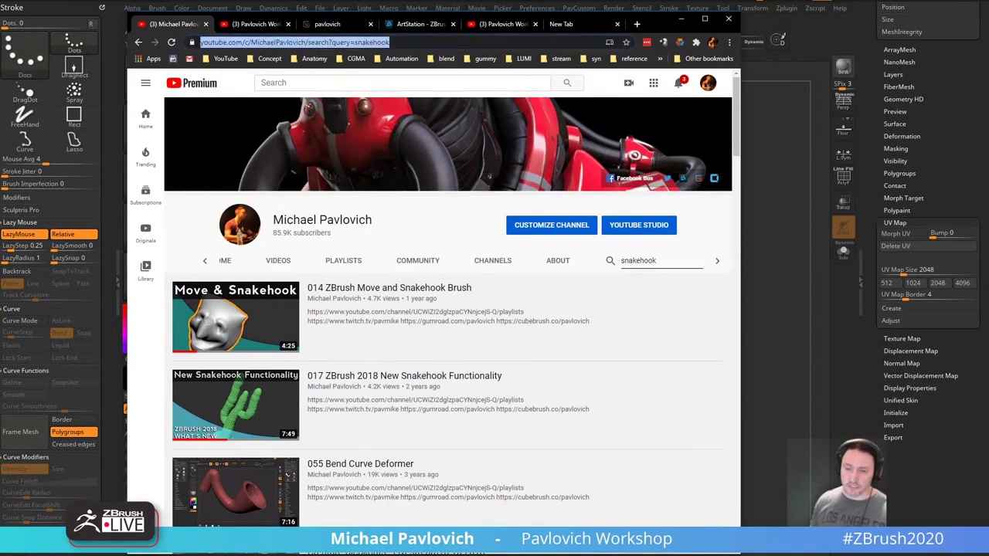
key(alt+Tab)
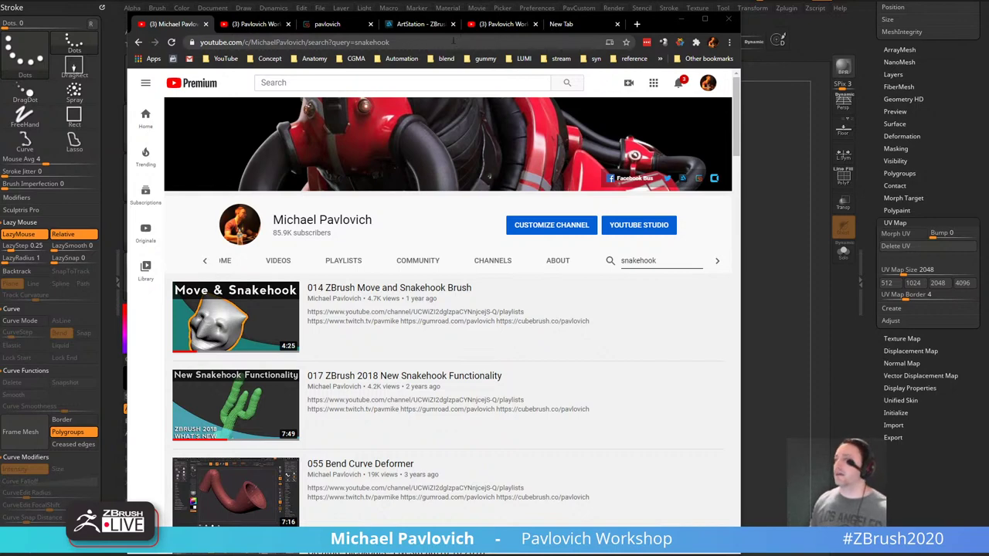
click(677, 22)
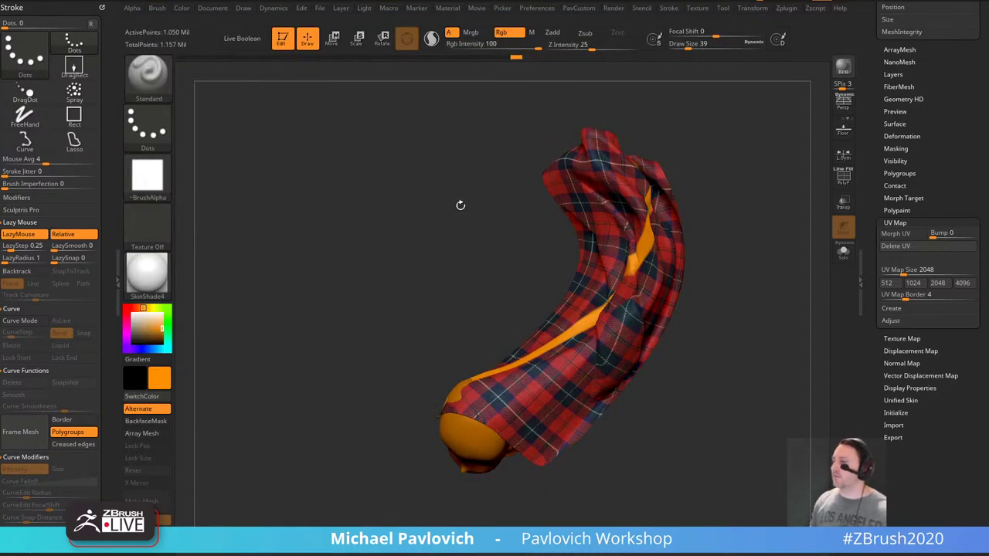
Leave Edit mode and clear the plaid cloth model off the canvas.
click(282, 42)
key(ctrl+n)
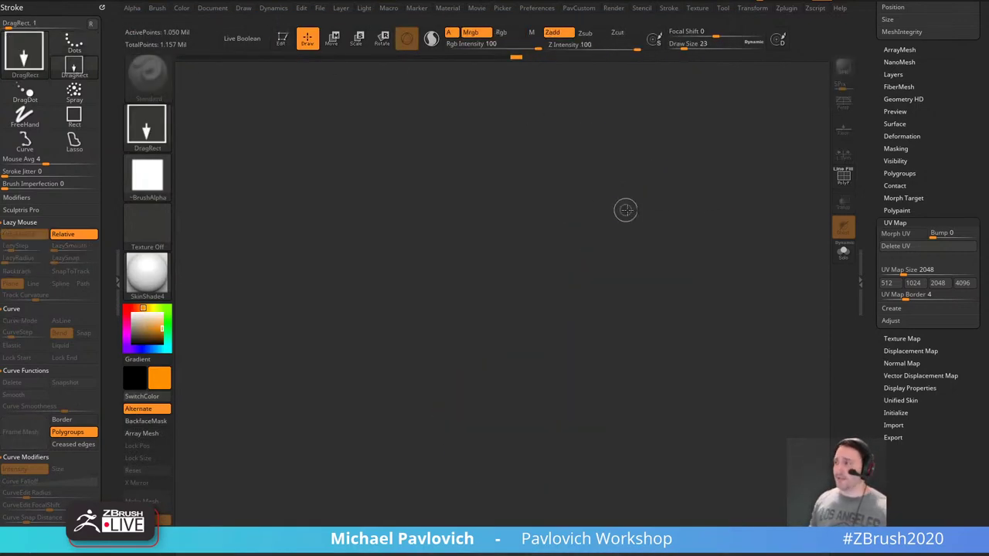
key(s)
drag(626, 210, 632, 211)
drag(873, 98, 871, 516)
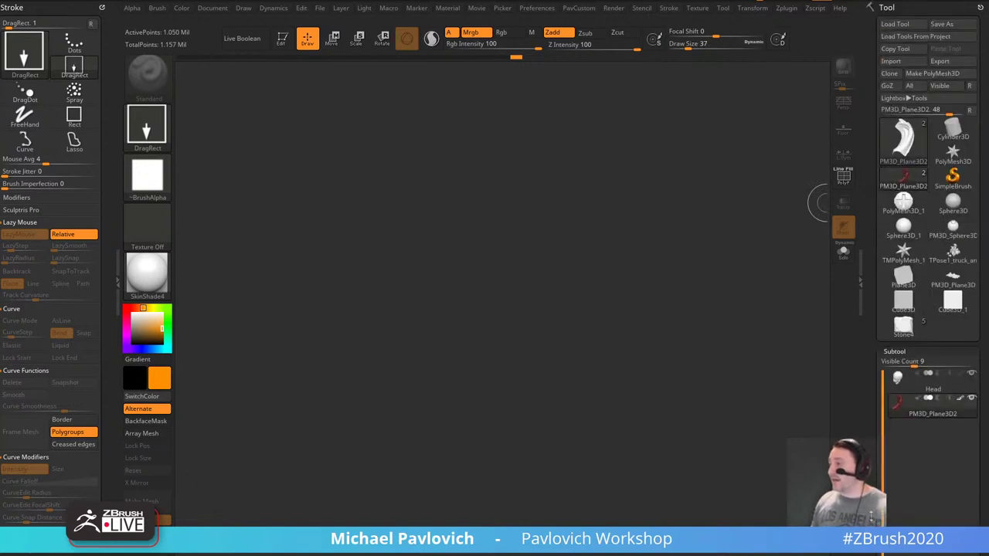
key(s)
drag(503, 316, 497, 310)
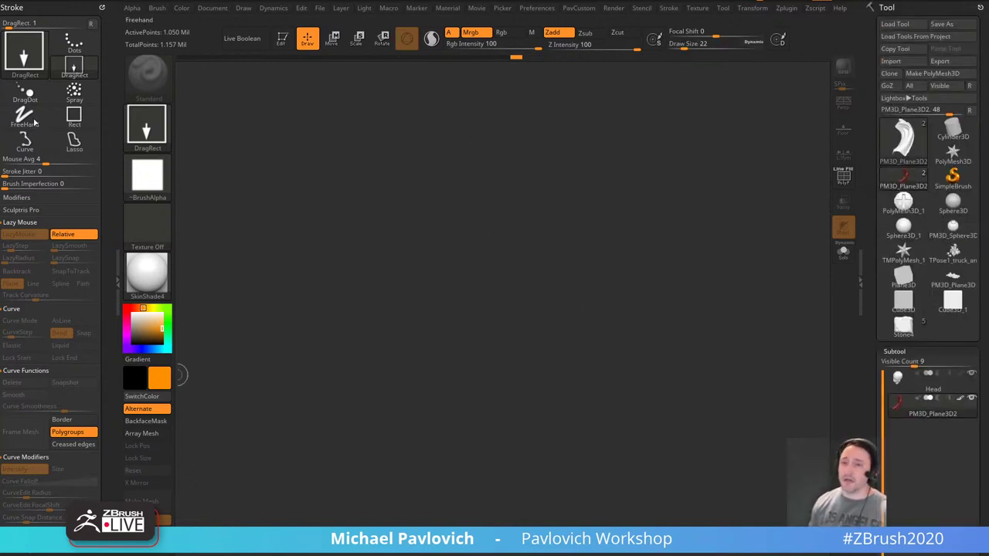
key(s)
drag(571, 254, 574, 255)
key(s)
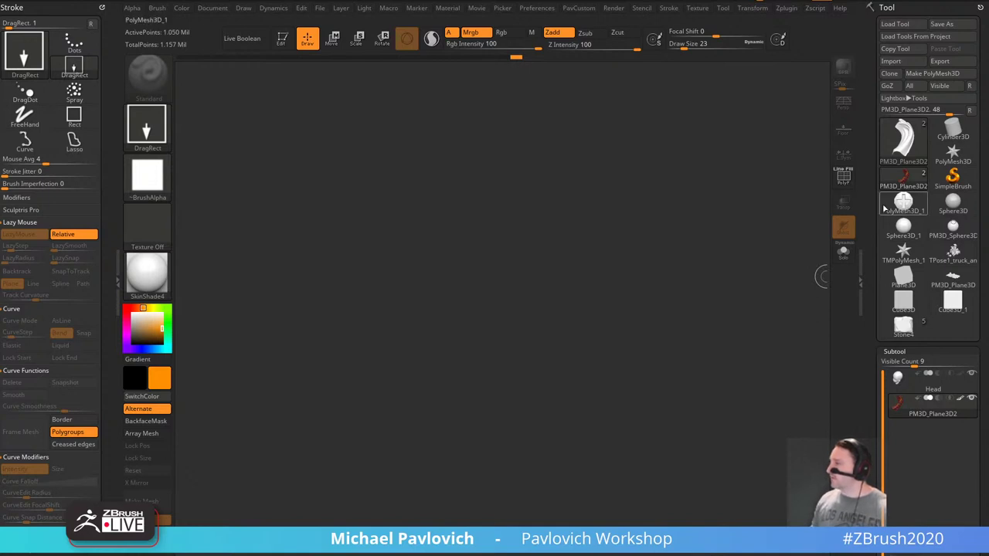
Draw a Sphere3D on the empty canvas, make it editable, and set the colour to light grey (170, 170, 170).
click(952, 203)
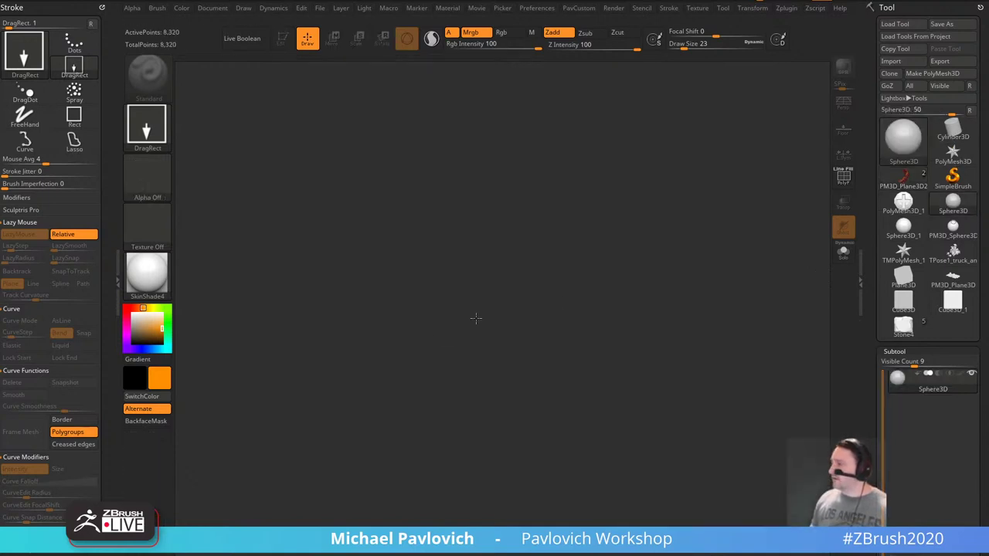
drag(445, 329, 476, 405)
click(282, 39)
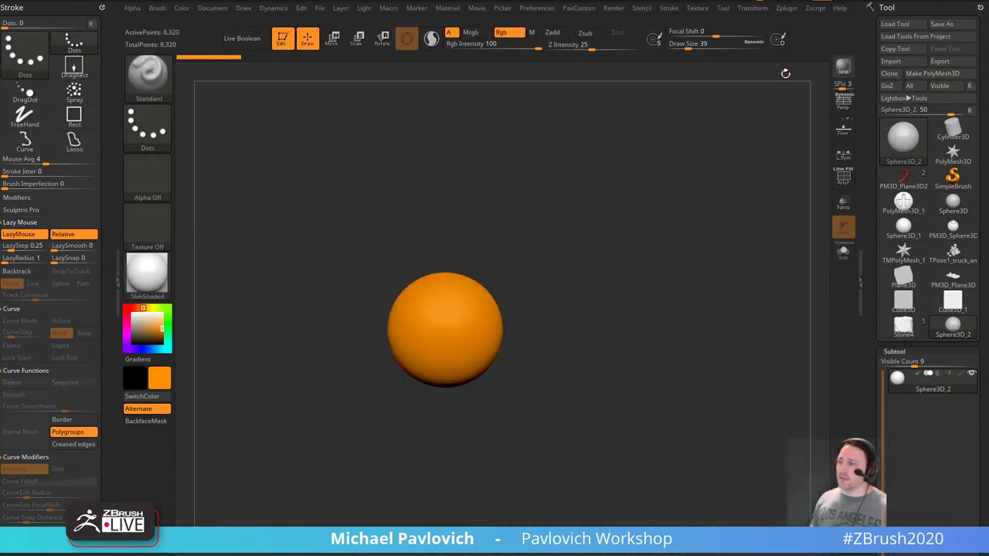
ctrl+right_drag(717, 248, 735, 288)
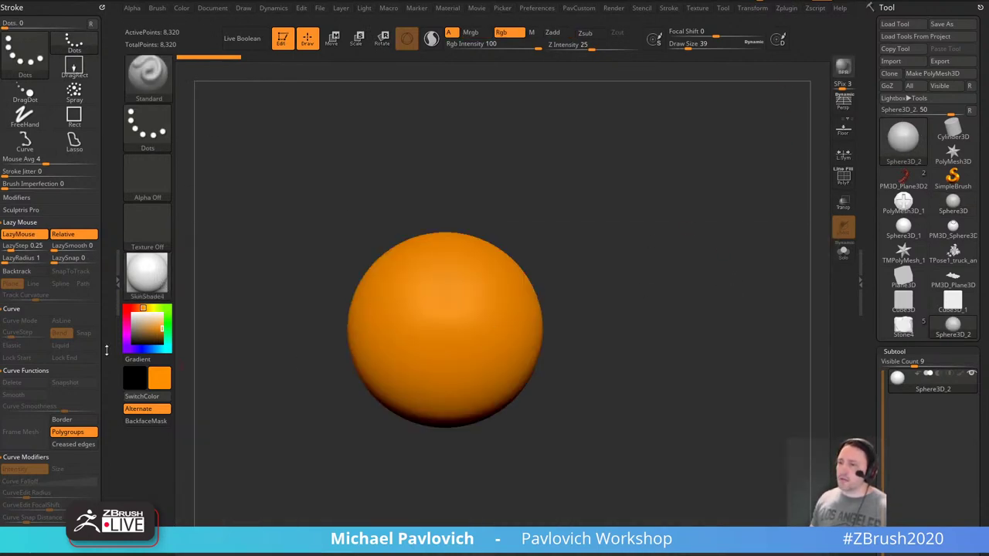
click(128, 326)
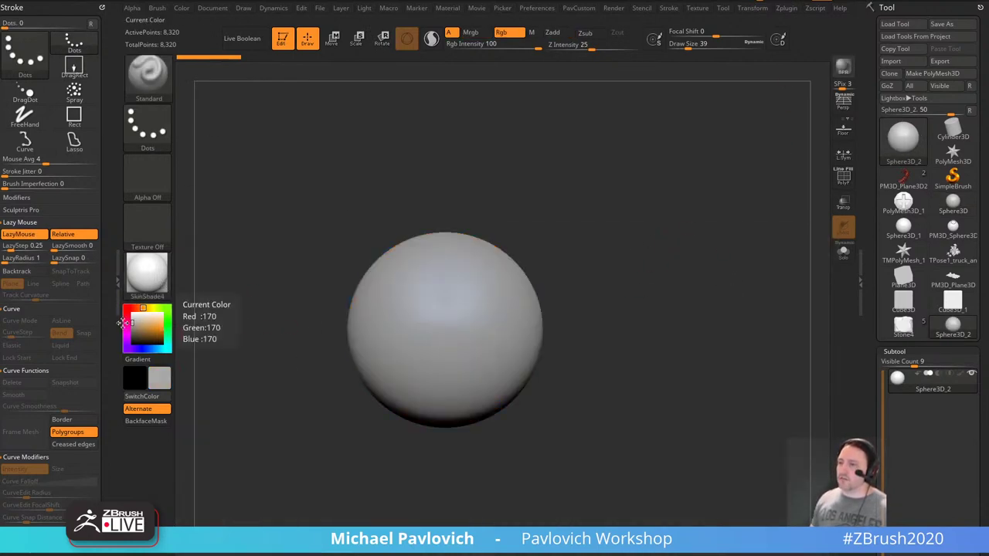
key(s)
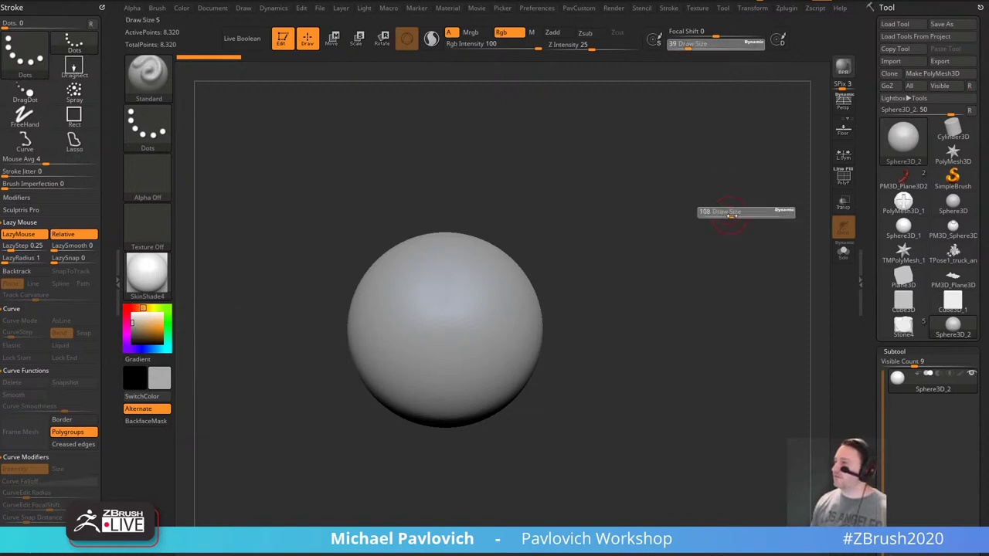
drag(719, 214, 733, 219)
key(s)
click(727, 222)
key(s)
alt+drag(557, 173, 560, 188)
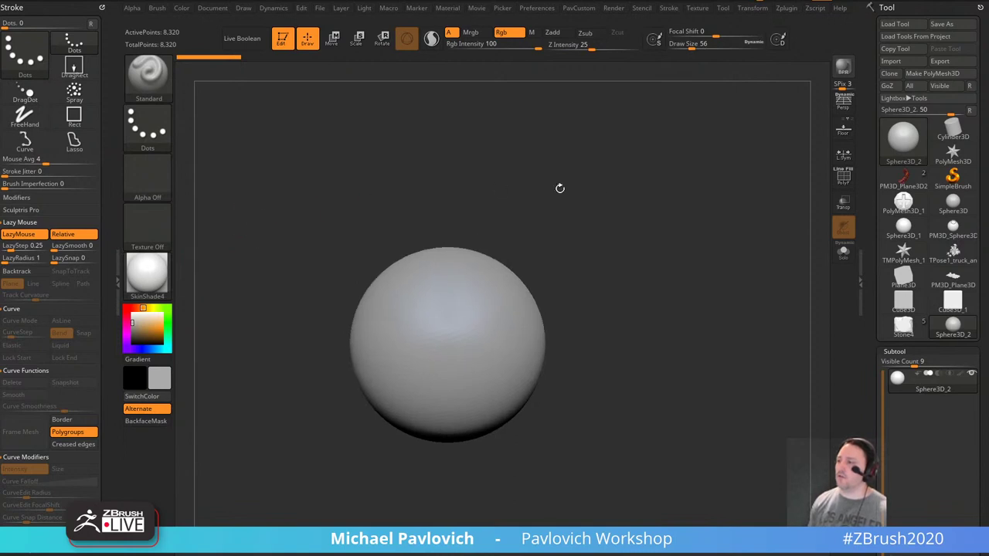
key(s)
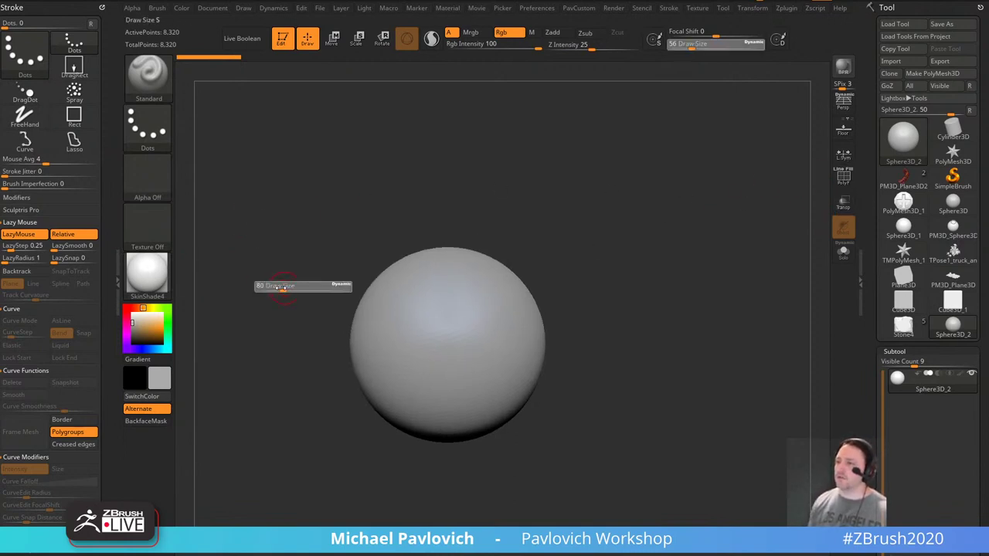
drag(283, 289, 301, 275)
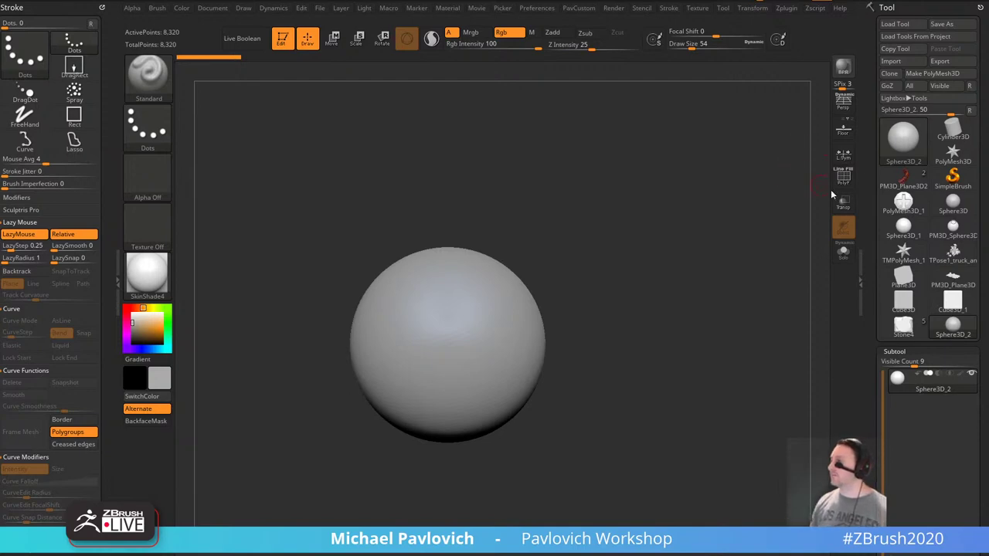
Convert the sphere to a PolyMesh3D with its wireframe shown, and choose the SnakeHook brush at draw size 192.
click(927, 74)
click(843, 177)
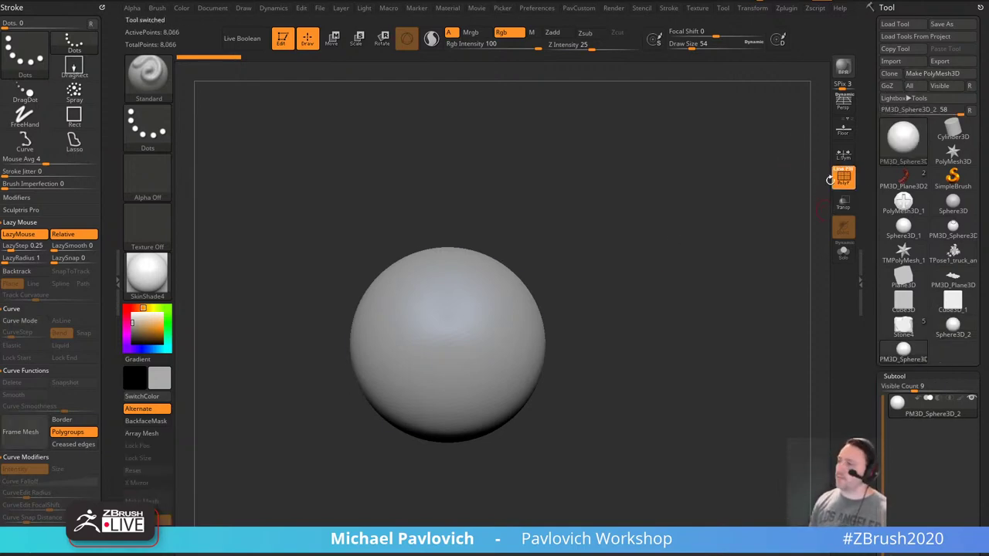
key(b)
key(s)
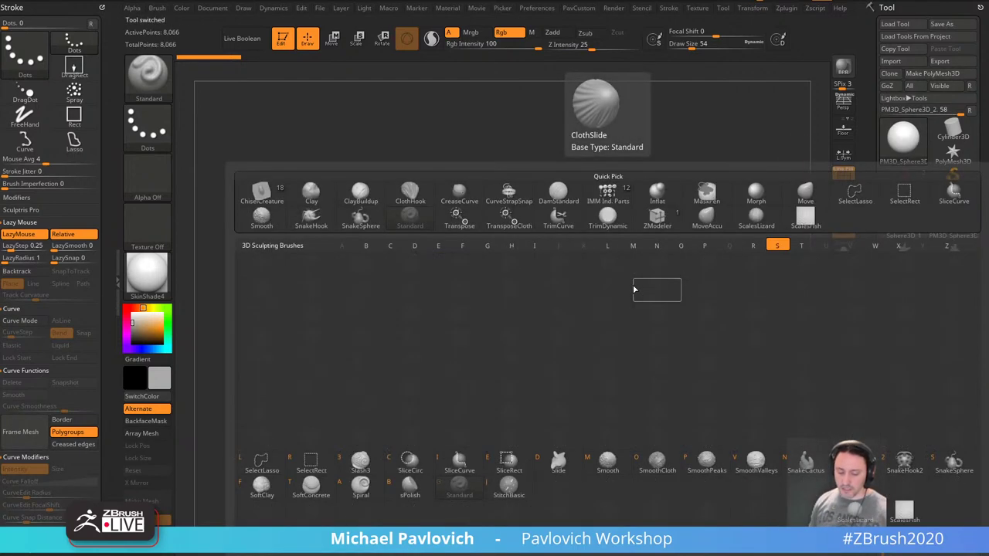
key(h)
key(s)
drag(539, 258, 556, 259)
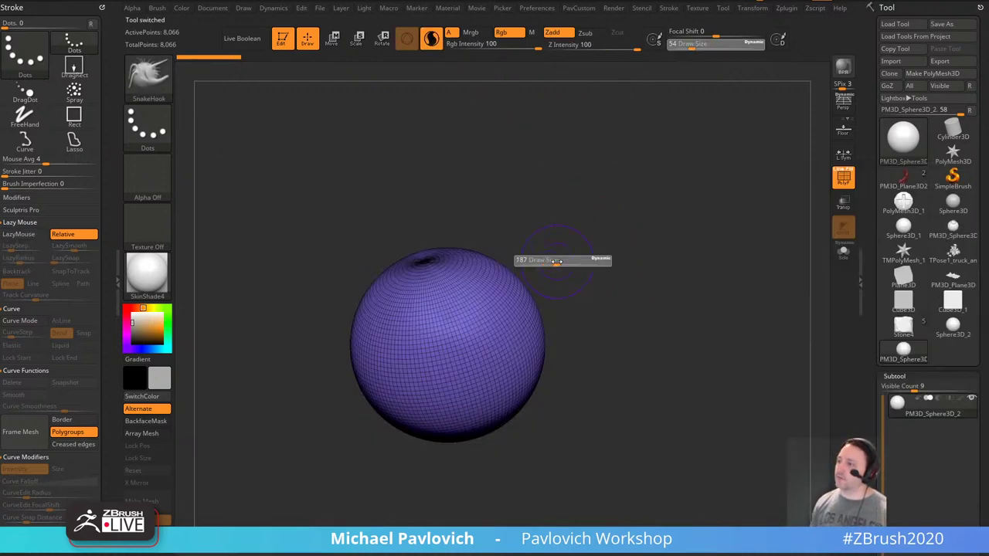
Try pulling pointed horns out of the sphere's upper side with SnakeHook, hide the wireframe, and undo the horns.
drag(492, 312, 599, 174)
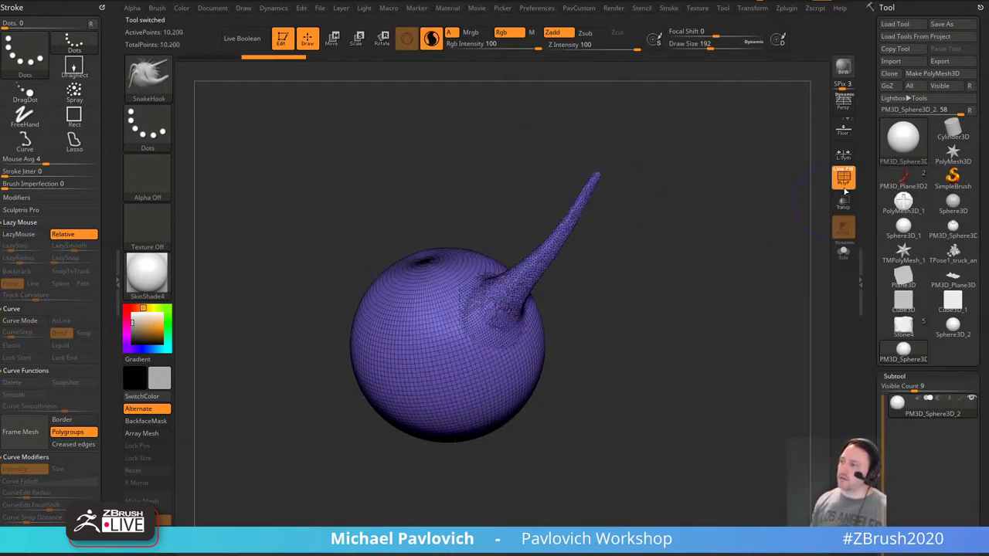
click(844, 186)
key(ctrl+z)
mouse_move(511, 312)
mouse_down()
mouse_move(621, 190)
mouse_move(636, 146)
mouse_up()
key(ctrl+z)
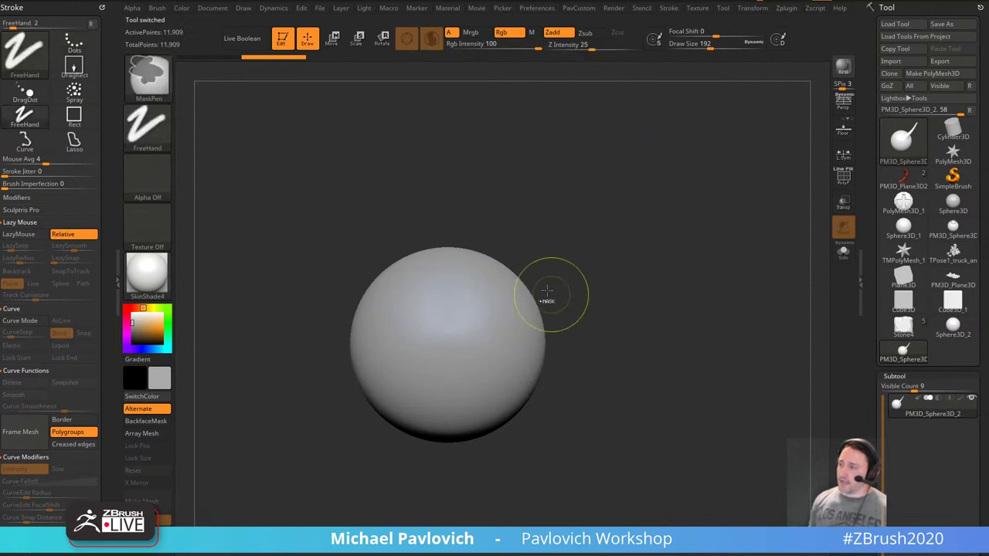
drag(548, 290, 611, 152)
key(ctrl+z)
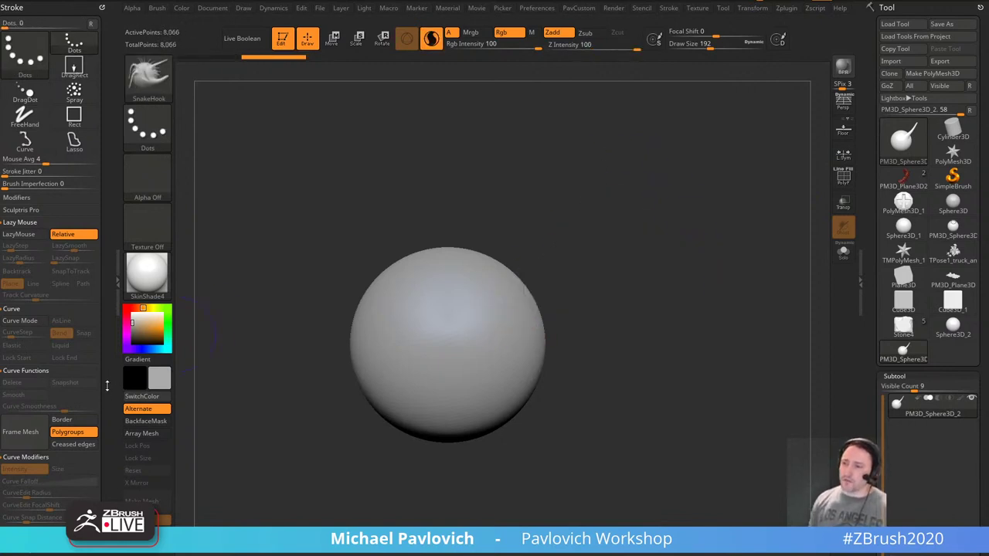
Expand the stroke modifiers and examine the ReplayLast and ReplayLastRel options.
drag(106, 385, 108, 288)
click(27, 118)
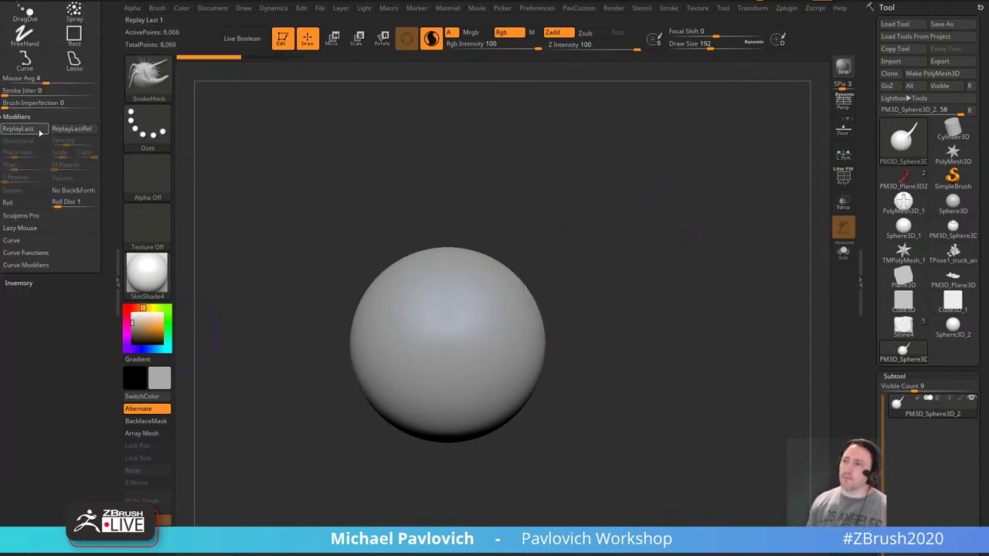
drag(101, 147, 102, 234)
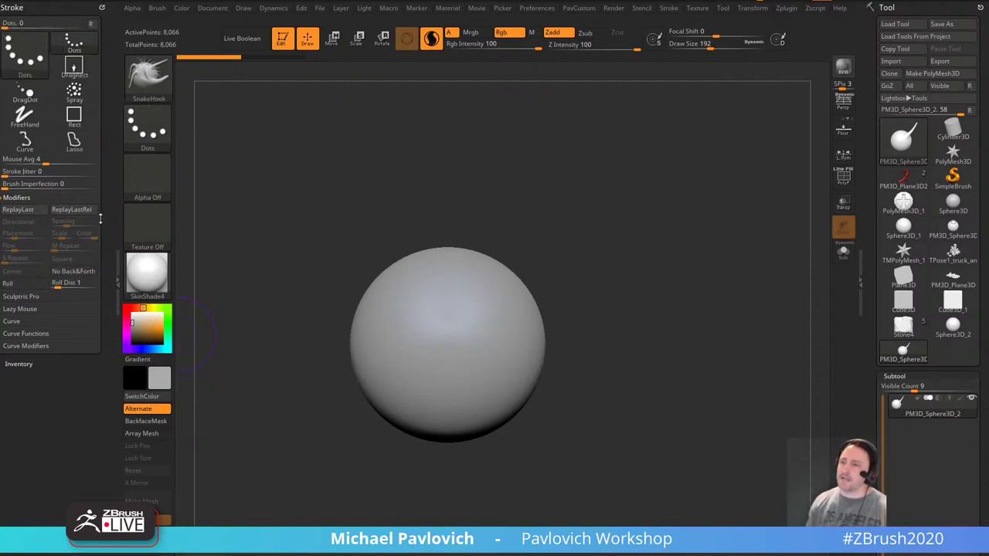
key(shift)
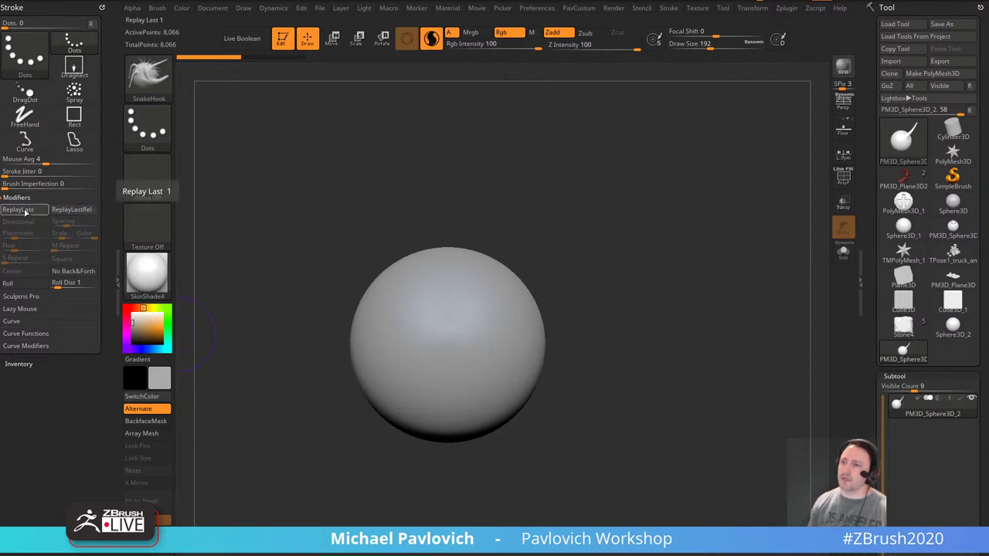
key(ctrl)
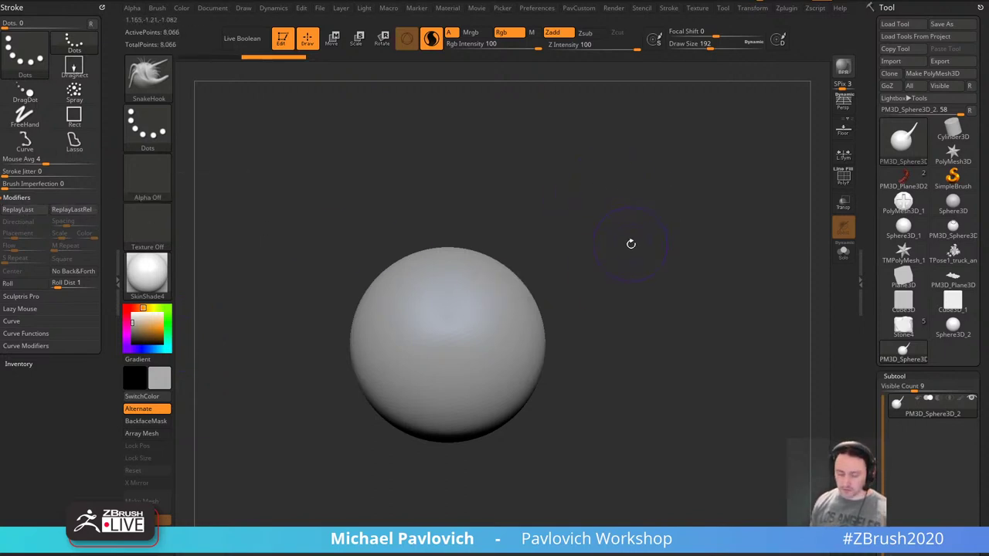
Switch to the SnakeSphere brush and pull a long rounded tube out of the sphere's upper side.
key(b)
key(s)
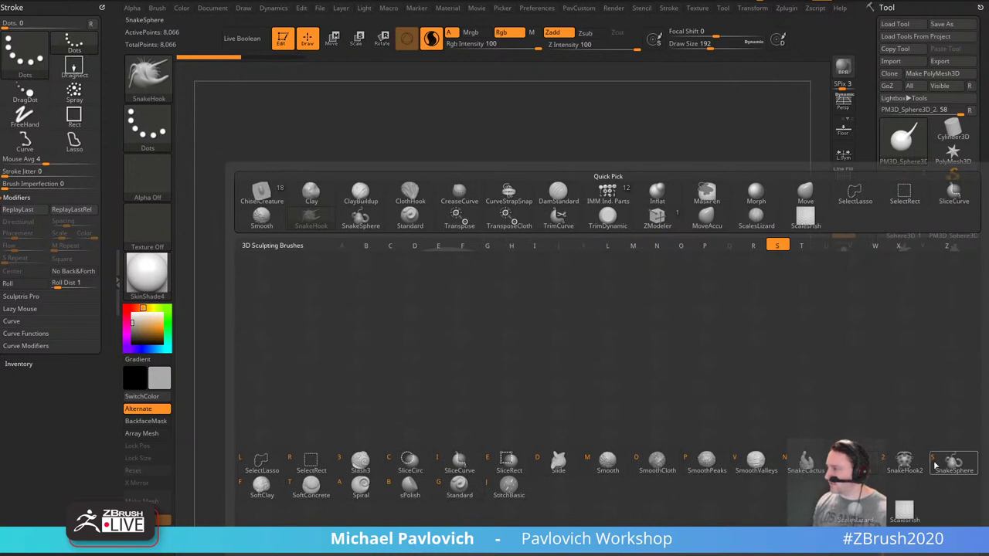
click(937, 464)
drag(506, 287, 637, 169)
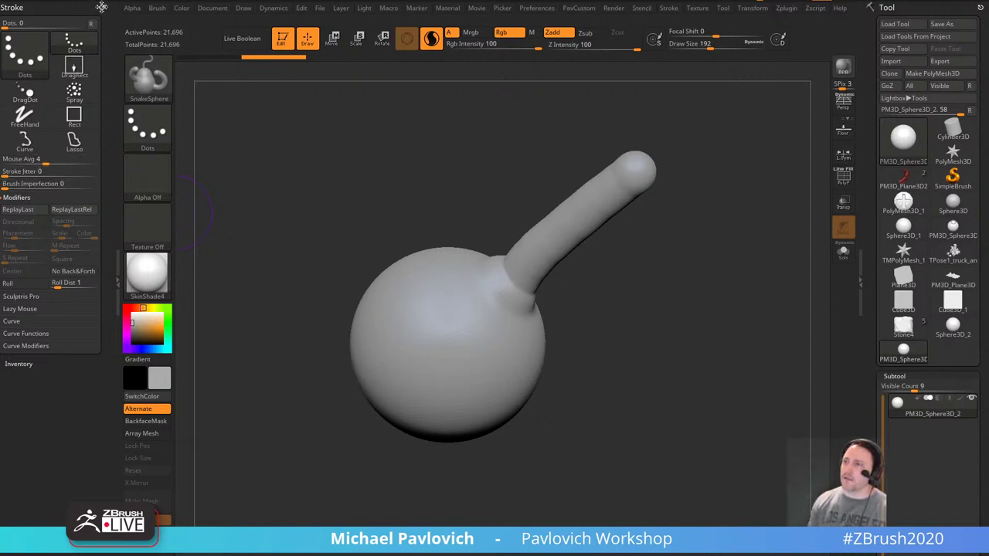
Bring up the brush settings and expand the SnakeSphere brush's modifiers.
click(101, 7)
click(153, 8)
click(152, 10)
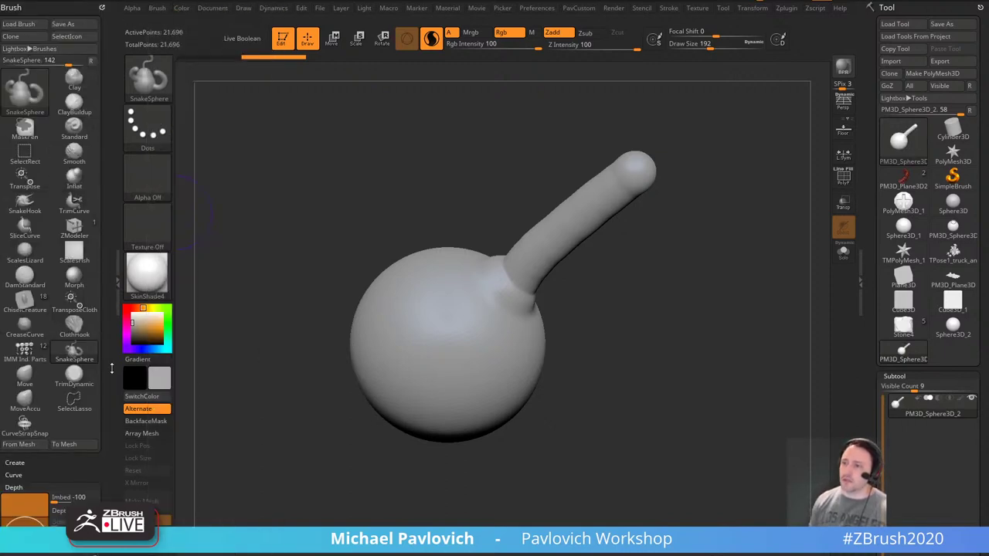
drag(113, 369, 106, 259)
shift+click(23, 305)
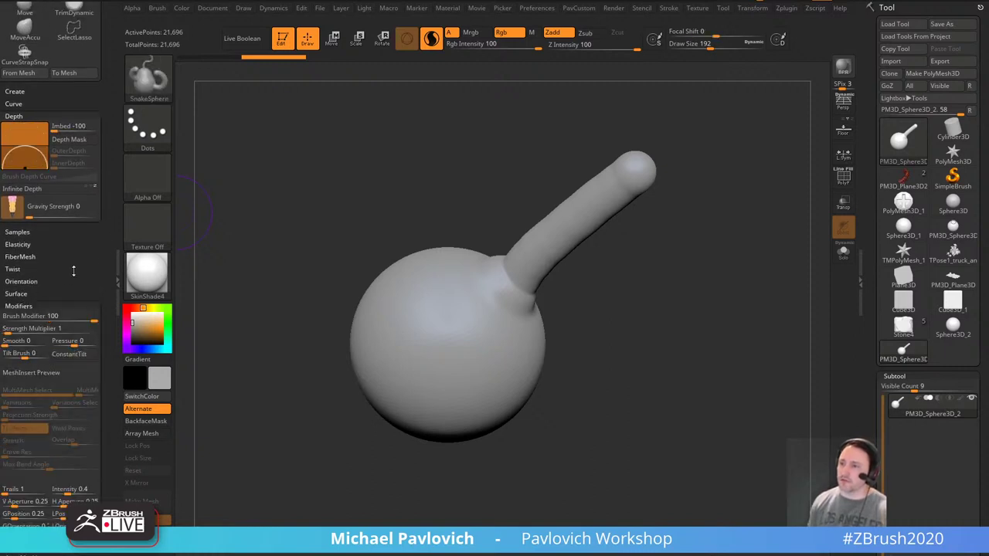
scroll(73, 271, down, 2)
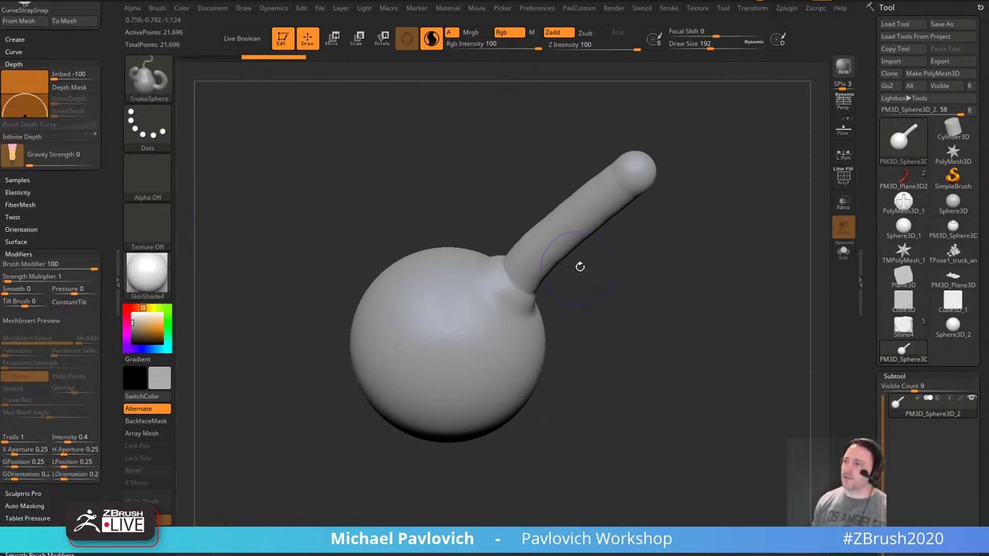
Undo the tube, try more SnakeSphere pulls on the sphere's upper side, and undo them.
key(ctrl+z)
mouse_move(508, 287)
mouse_down()
mouse_move(541, 232)
mouse_move(647, 153)
mouse_up()
mouse_move(678, 145)
mouse_down()
mouse_move(660, 256)
mouse_move(673, 239)
mouse_up()
key(ctrl+z)
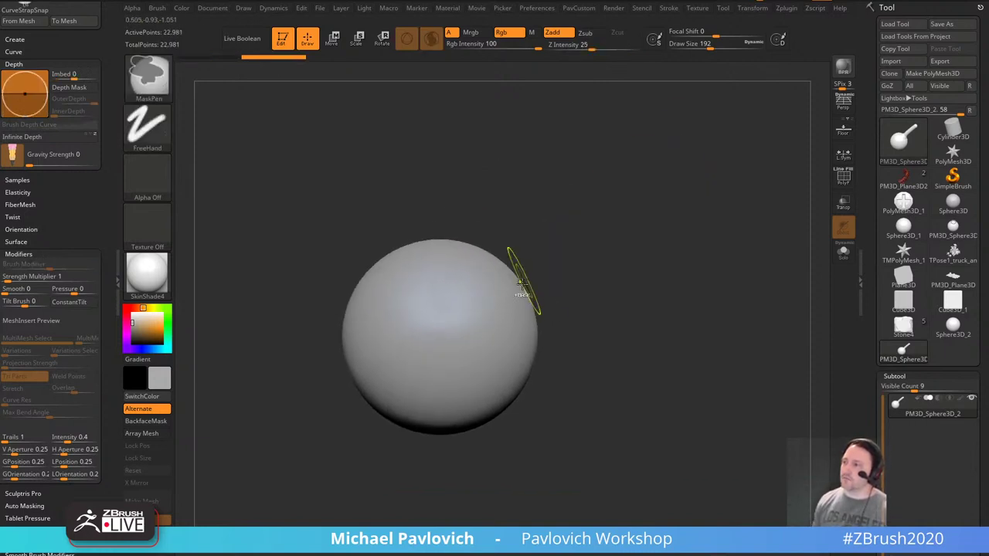
drag(523, 287, 621, 178)
key(ctrl+z)
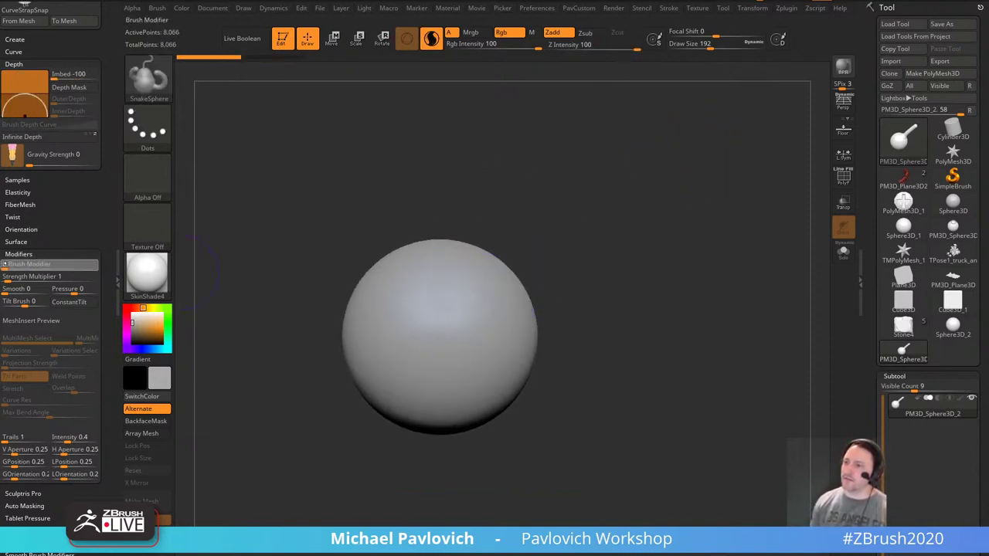
Try SnakeSphere strokes with the Brush Modifier at 0, and undo them.
drag(501, 299, 670, 185)
mouse_move(720, 225)
mouse_down()
mouse_move(657, 260)
mouse_move(683, 257)
mouse_up()
key(ctrl+z)
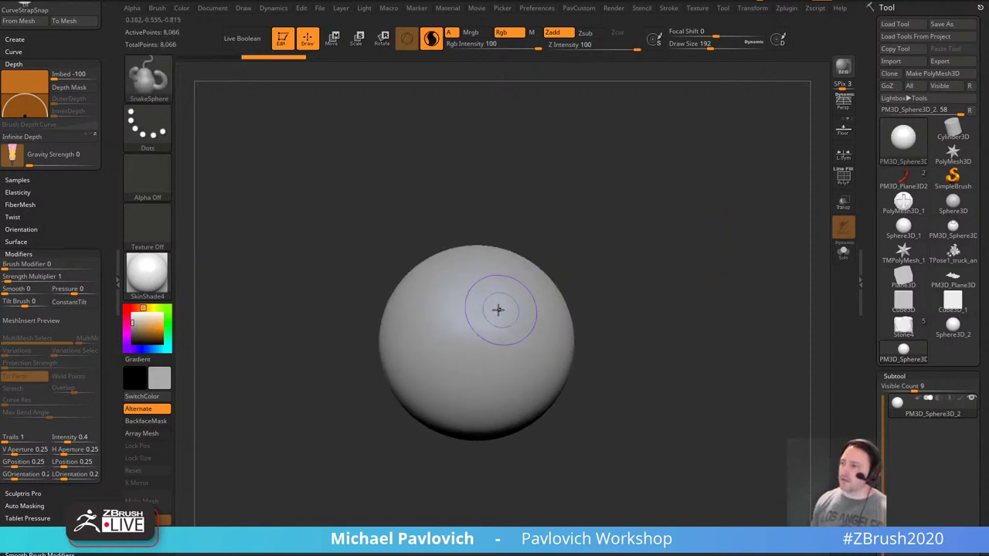
mouse_move(495, 301)
mouse_down()
mouse_move(488, 309)
mouse_move(496, 301)
mouse_up()
key(ctrl+z)
Set the Brush Modifier to 100, try short SnakeSphere strokes that form balls on the sphere, and undo each one.
drag(24, 264, 96, 265)
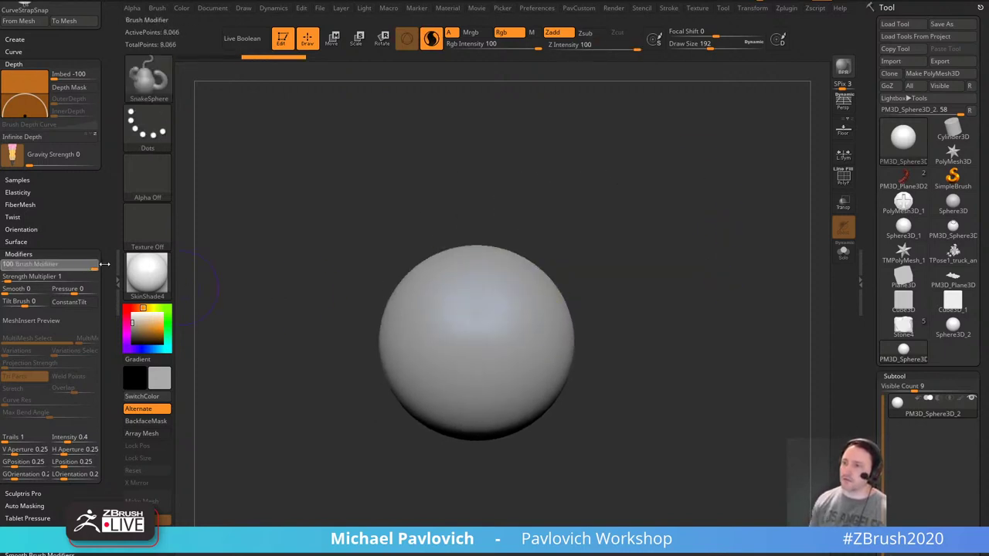
drag(512, 317, 517, 315)
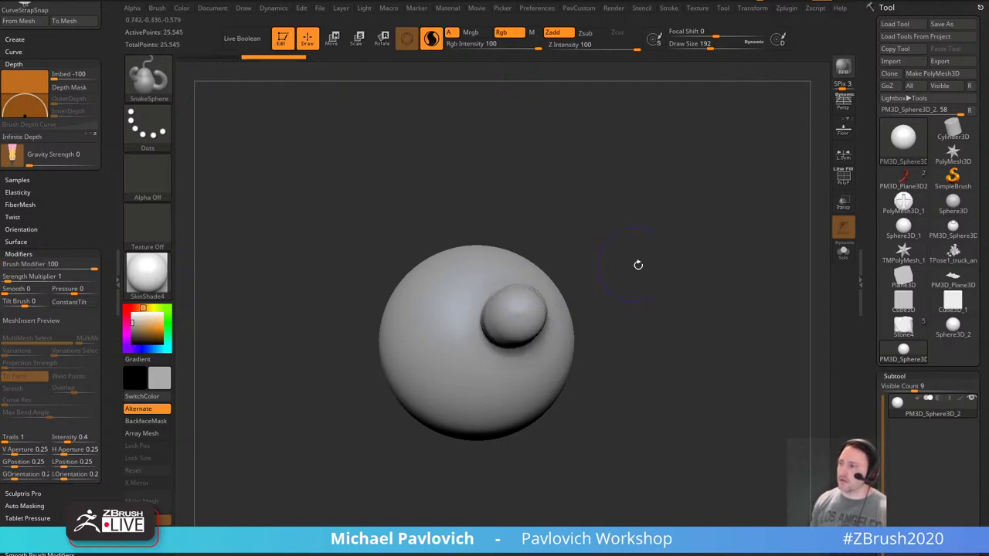
mouse_move(639, 265)
mouse_down()
mouse_move(679, 332)
mouse_move(653, 282)
mouse_up()
key(ctrl+z)
drag(486, 336, 490, 330)
mouse_move(619, 306)
mouse_down()
mouse_move(694, 326)
mouse_move(674, 306)
mouse_move(620, 323)
mouse_up()
key(ctrl+z)
drag(556, 339, 555, 341)
key(ctrl+z)
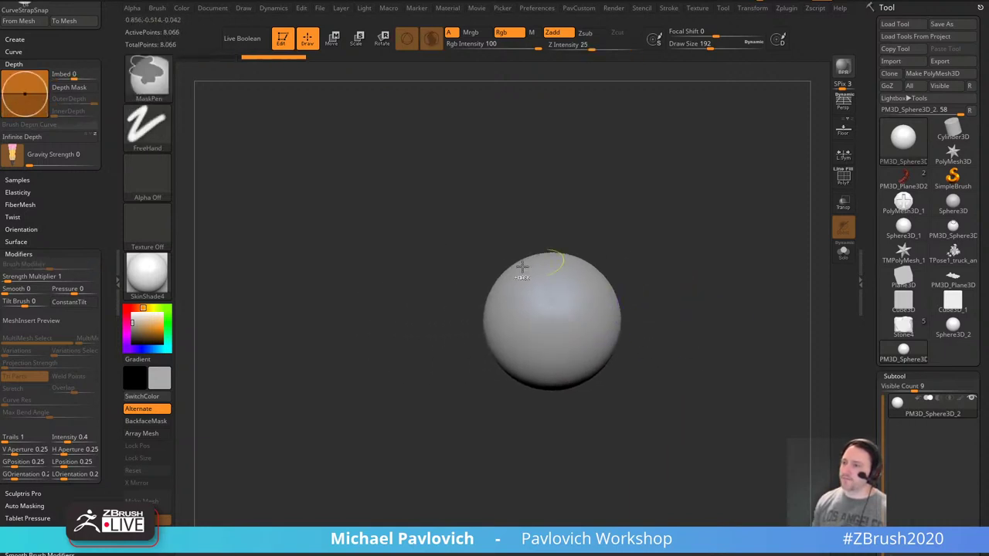
Set the Brush Modifier to 0 and, after undoing two trial pulls, draw a curved rounded tube out of the sphere's lower side.
drag(74, 265, 4, 267)
drag(579, 314, 702, 289)
key(ctrl+z)
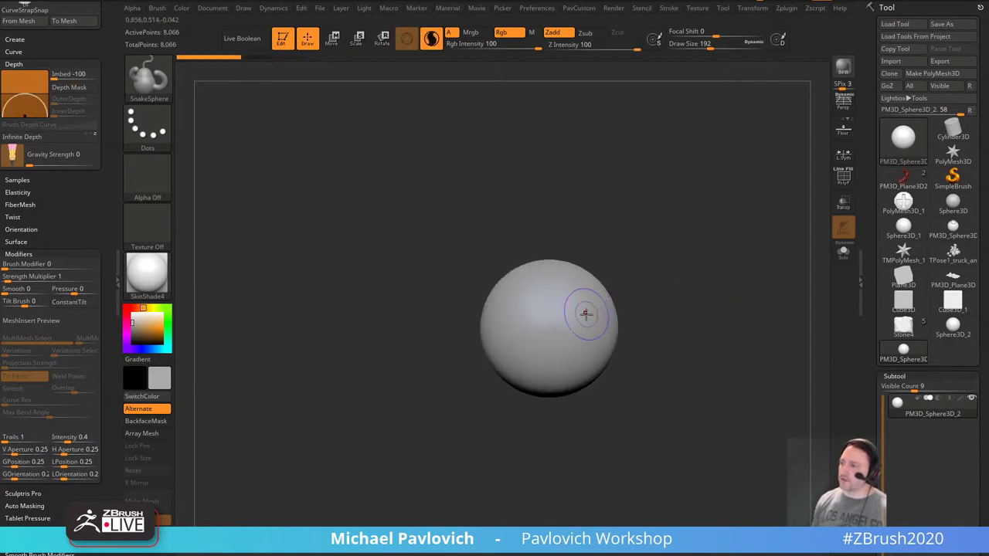
drag(585, 314, 691, 189)
drag(715, 280, 696, 298)
key(ctrl+z)
drag(566, 327, 719, 382)
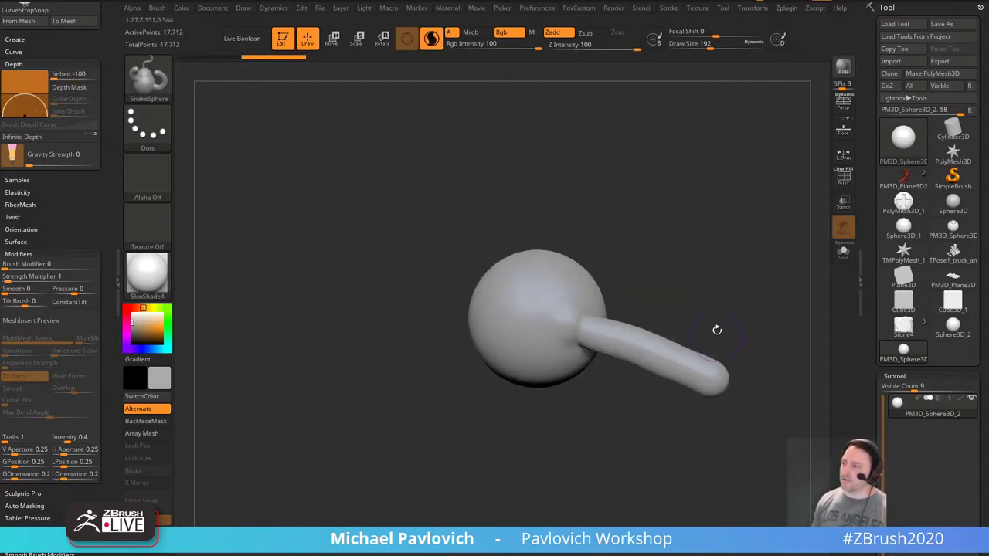
Undo the tube, try two more SnakeSphere pulls out of the sphere's side, and undo both.
mouse_move(716, 329)
mouse_down()
mouse_move(731, 241)
mouse_move(738, 263)
mouse_up()
key(ctrl+z)
drag(564, 330, 724, 263)
key(ctrl+z)
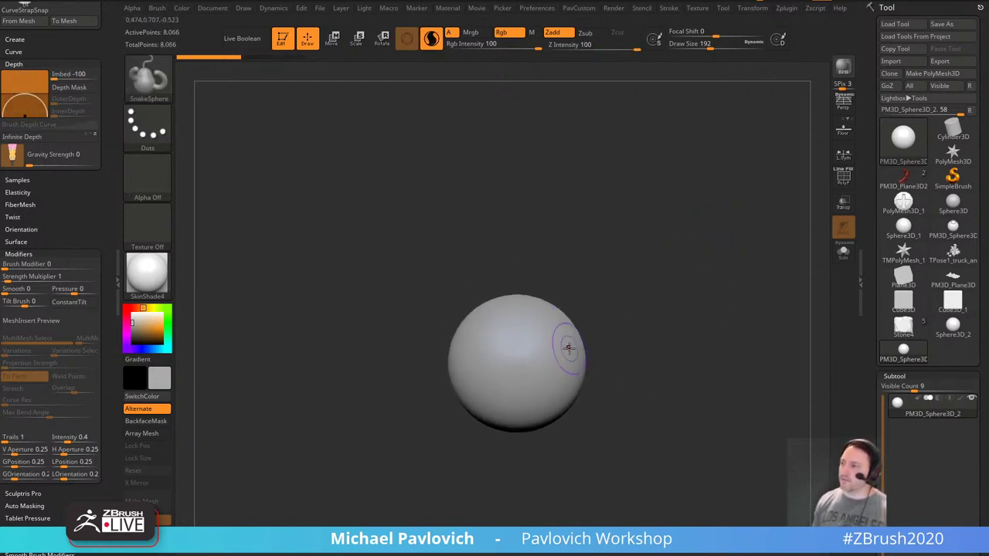
mouse_move(569, 347)
mouse_down()
mouse_move(711, 273)
mouse_move(701, 315)
mouse_up()
key(ctrl+z)
Set the Brush Modifier to 50, try one SnakeSphere pull from the sphere, and undo it.
click(46, 264)
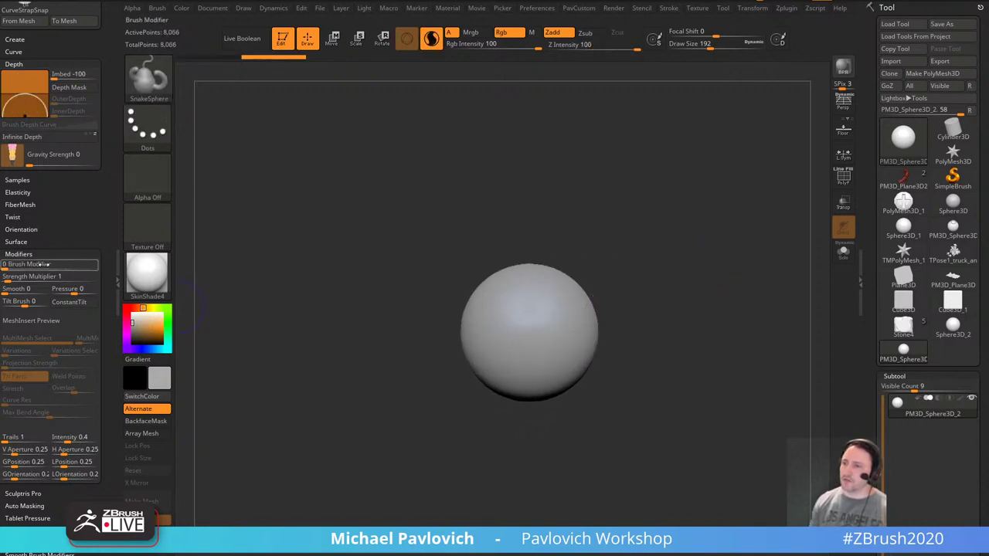
text(56)
key(Return)
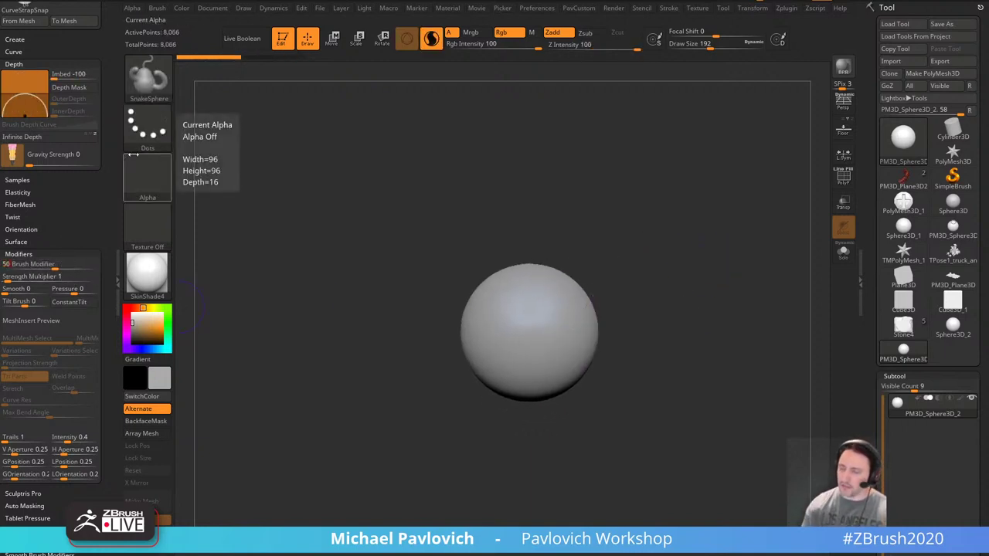
mouse_move(575, 317)
mouse_down()
mouse_move(680, 262)
mouse_move(734, 265)
mouse_up()
key(ctrl+z)
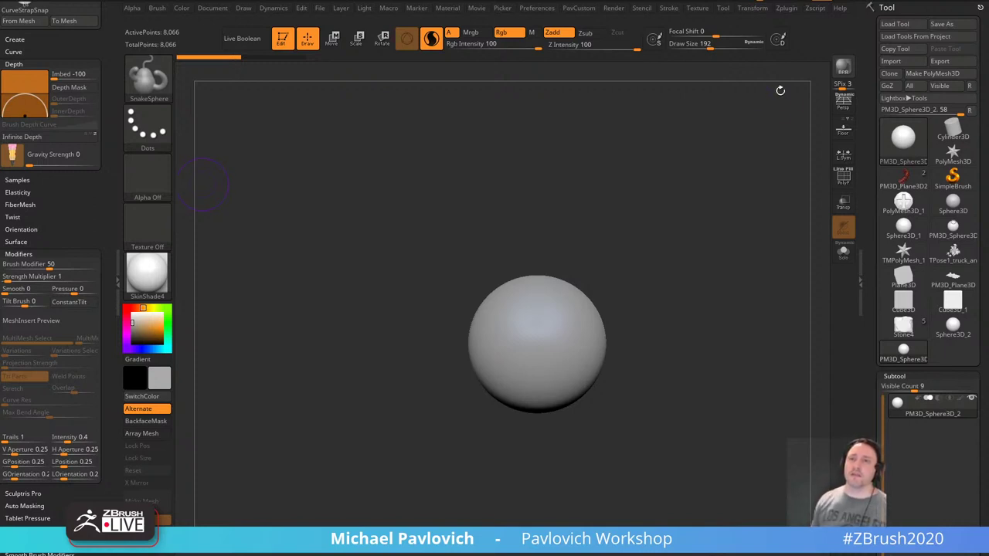
Reduce the Draw Size to 1 while inspecting the sphere's surface at close range.
alt+drag(712, 238, 784, 358)
key(s)
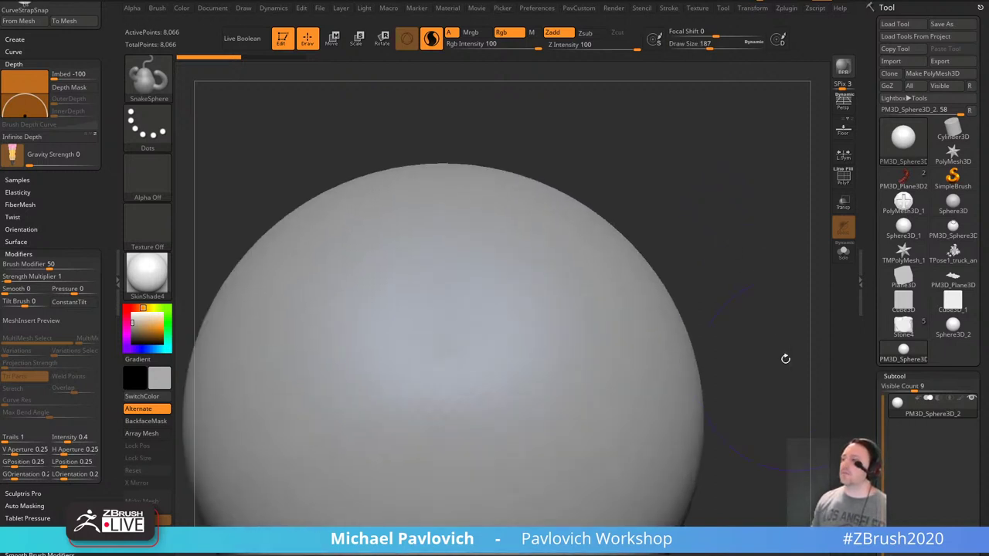
mouse_move(666, 209)
alt+mouse_down()
mouse_move(781, 147)
mouse_move(783, 296)
mouse_move(727, 279)
alt+mouse_up()
key(s)
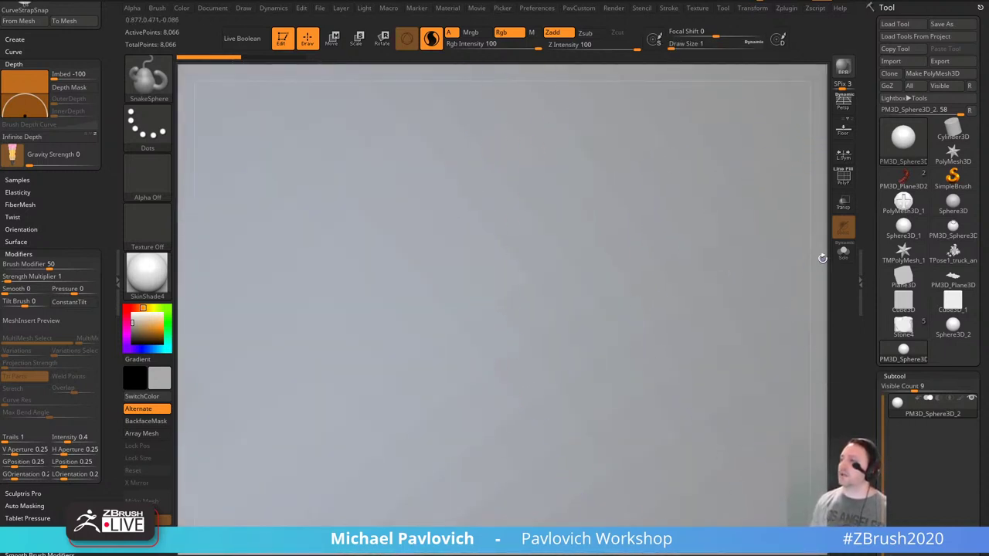
alt+right_drag(644, 199, 619, 222)
alt+drag(619, 221, 528, 275)
alt+right_drag(528, 275, 363, 279)
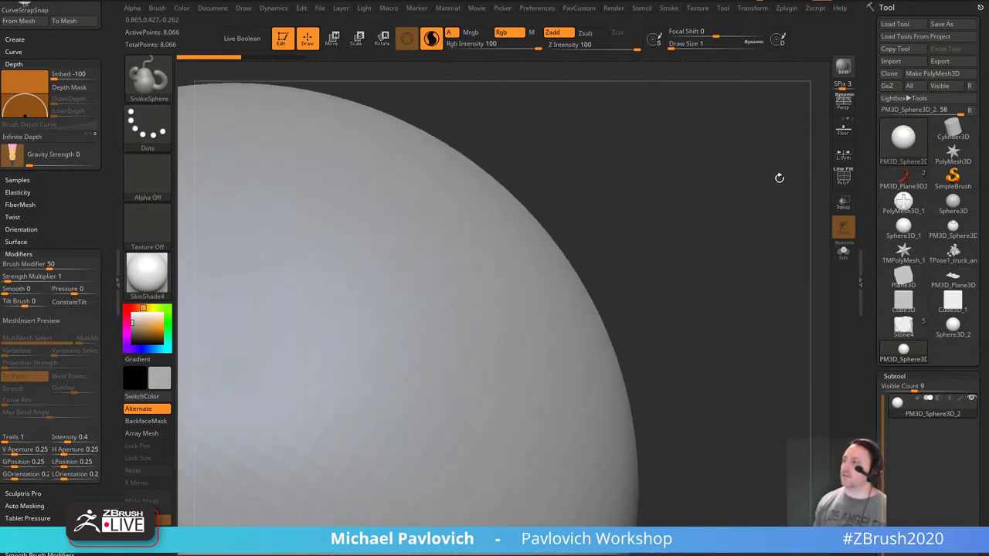
mouse_move(822, 180)
alt+right_down()
mouse_move(815, 146)
mouse_move(789, 213)
mouse_move(822, 181)
alt+right_up()
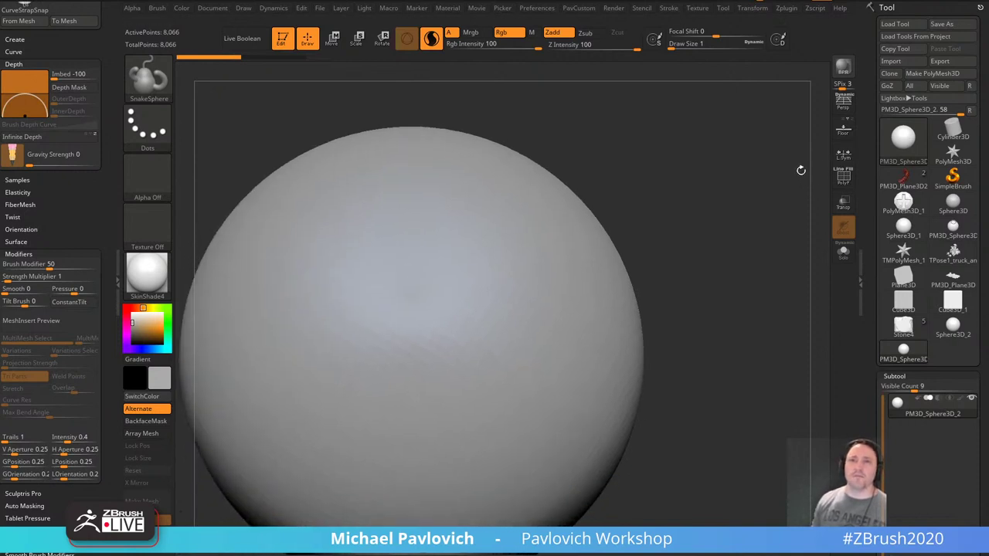
Set the Draw Size to 22, draw a small coiled SnakeSphere stroke on the sphere's surface, and undo it.
key(s)
mouse_move(772, 201)
mouse_down()
mouse_move(795, 206)
mouse_move(785, 208)
mouse_up()
alt+right_drag(758, 202, 800, 208)
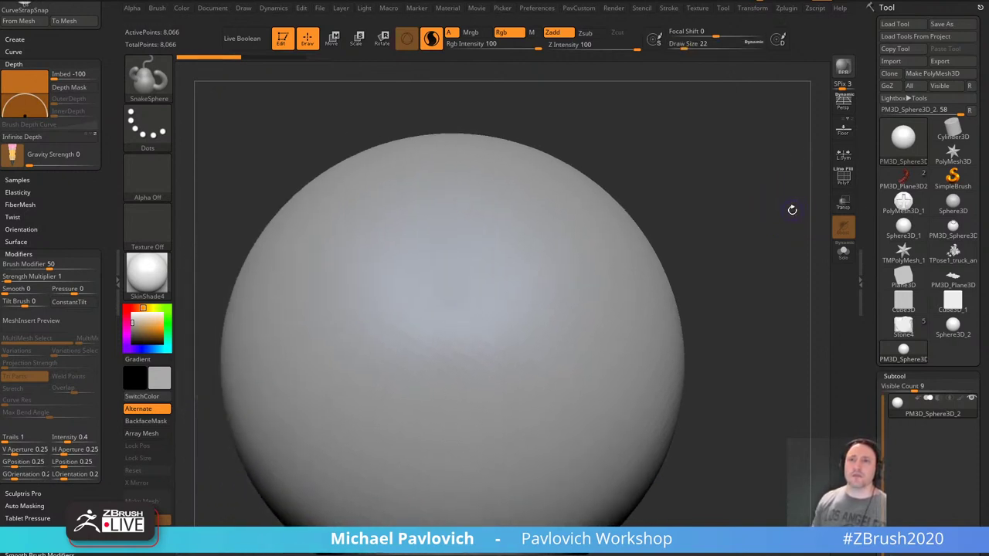
alt+drag(793, 209, 826, 322)
alt+drag(751, 182, 837, 187)
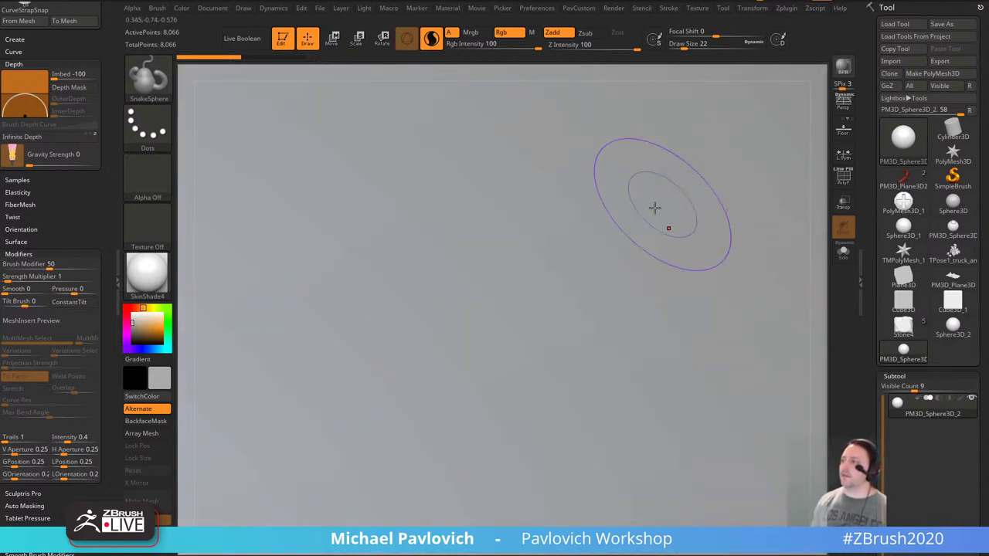
drag(655, 205, 777, 259)
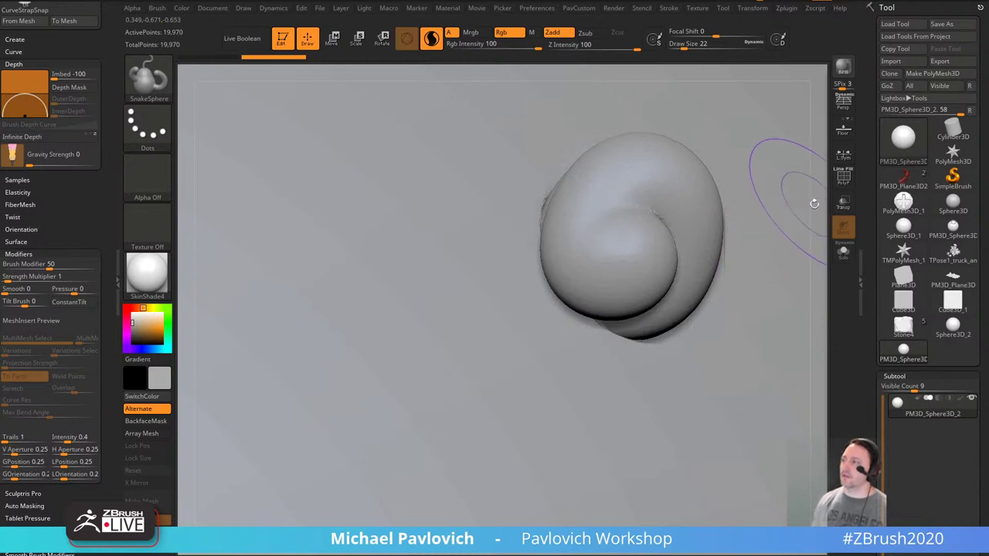
drag(815, 204, 800, 100)
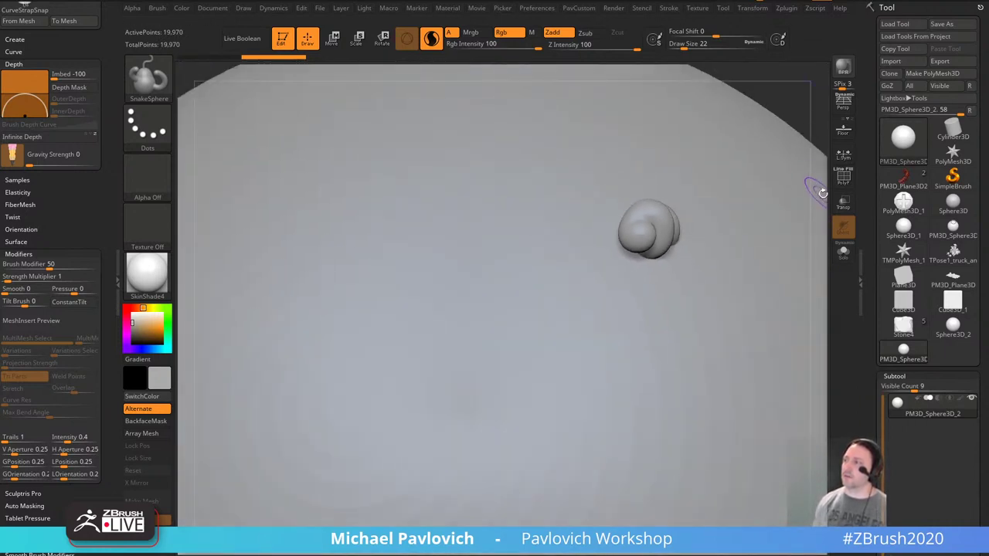
alt+drag(814, 190, 706, 151)
drag(769, 148, 740, 163)
key(ctrl+z)
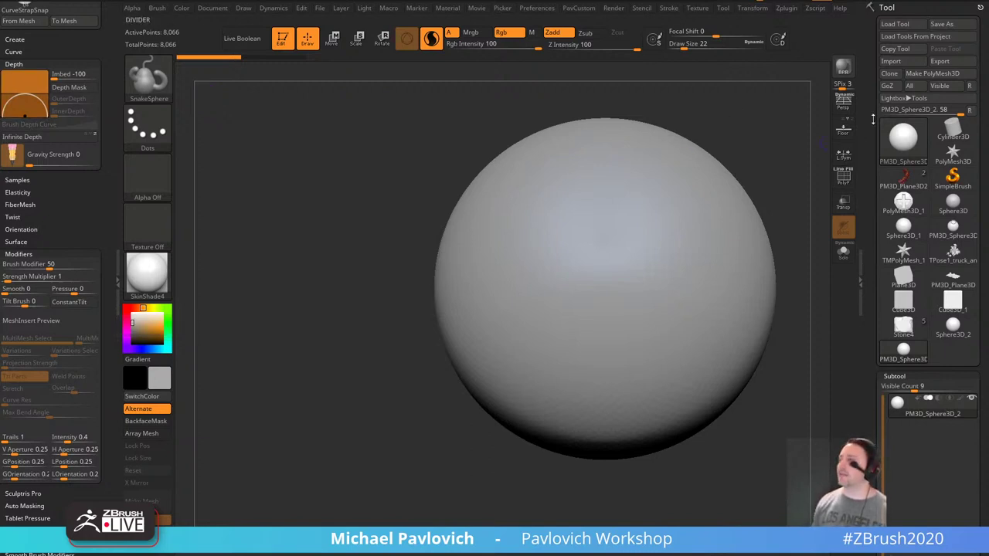
Stretch the sphere along the gizmo's X axis into an elongated ellipsoid, and undo a trial drag on it.
mouse_move(804, 180)
alt+mouse_down()
mouse_move(782, 196)
mouse_move(765, 154)
alt+mouse_up()
key(w)
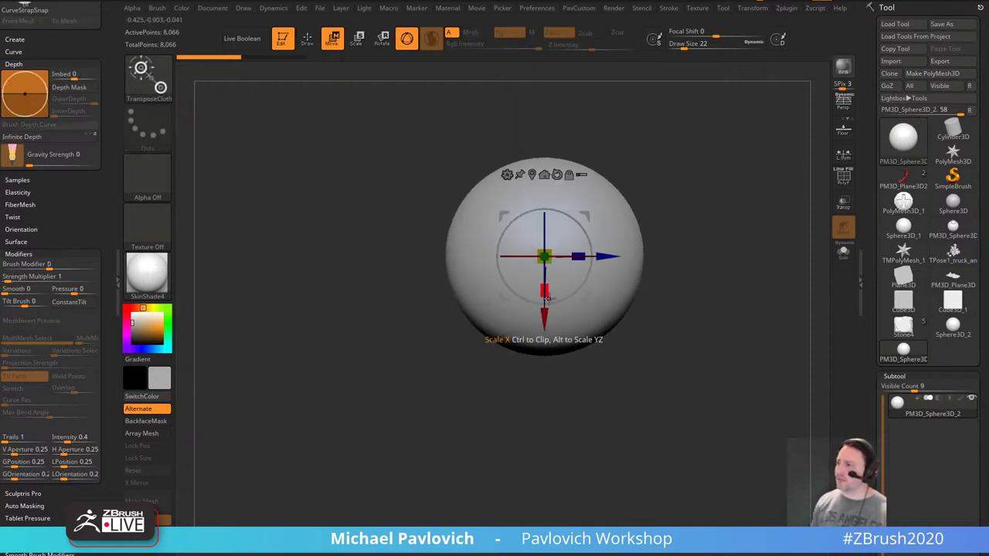
drag(544, 292, 544, 335)
alt+drag(725, 274, 672, 338)
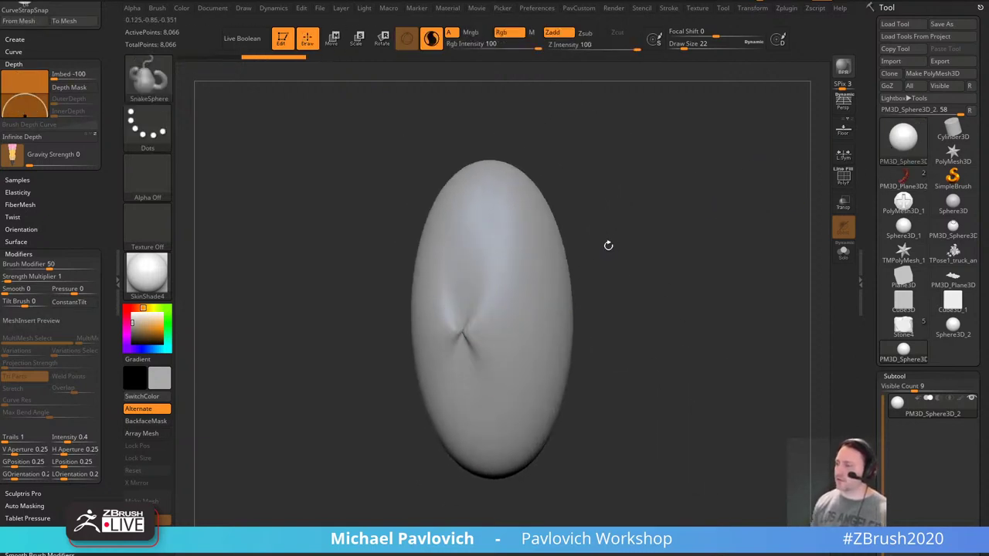
drag(513, 281, 521, 345)
key(ctrl+z)
Look through the Gizmo 3D and Transpose preferences, including the Rotation Steps setting.
click(537, 9)
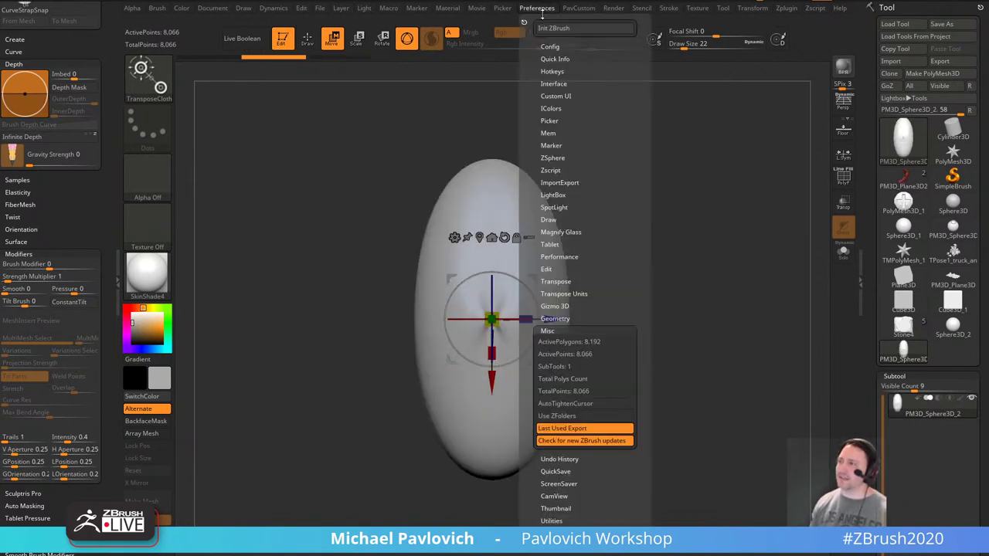
click(572, 306)
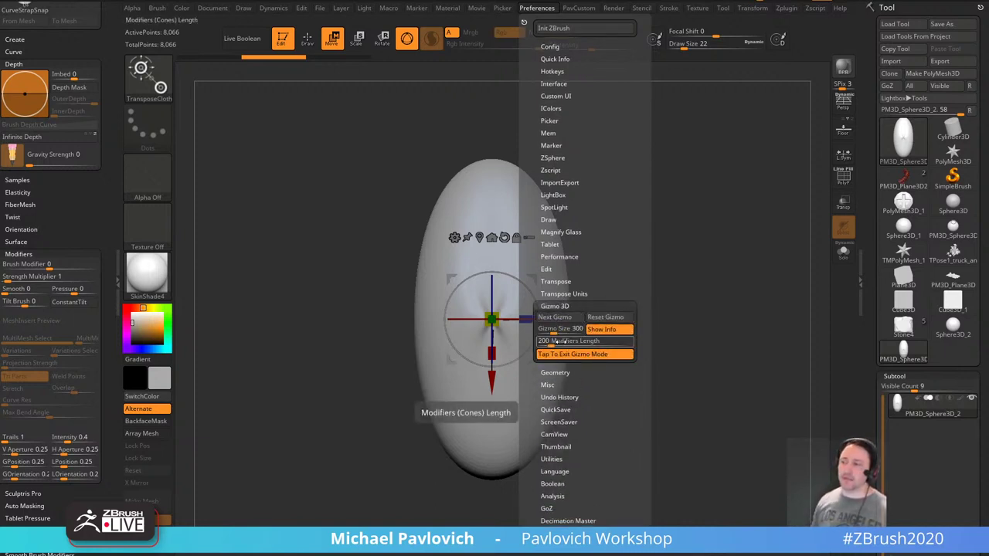
click(562, 292)
click(562, 279)
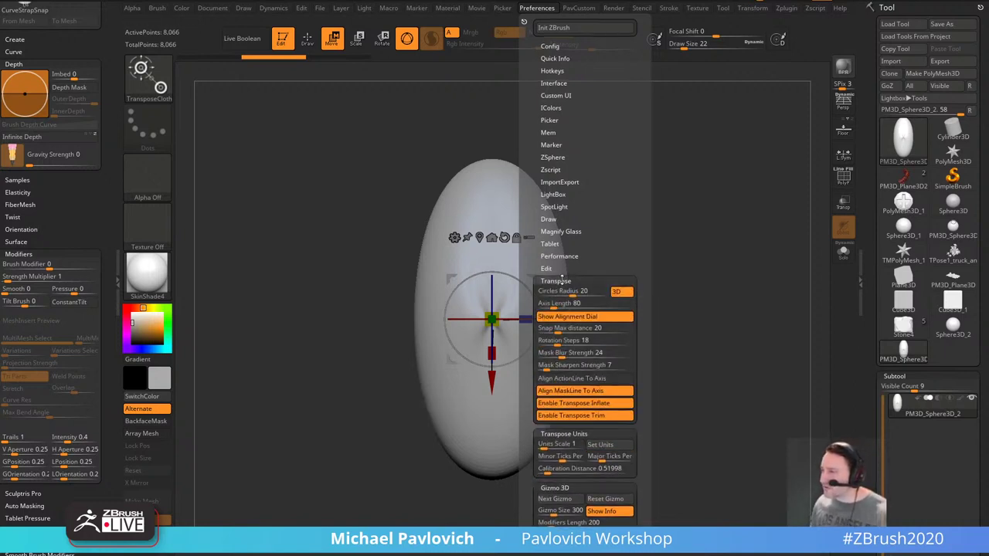
click(558, 344)
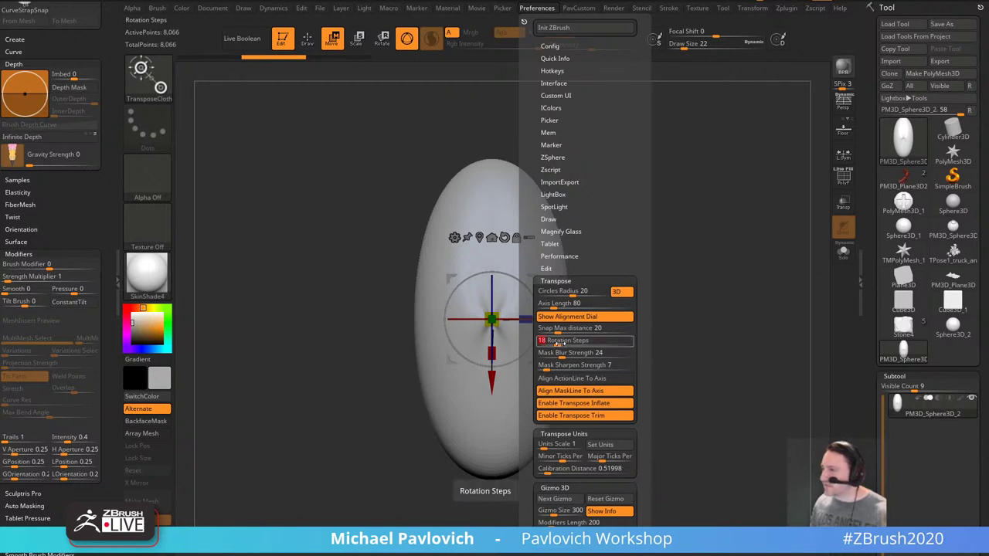
key(ctrl)
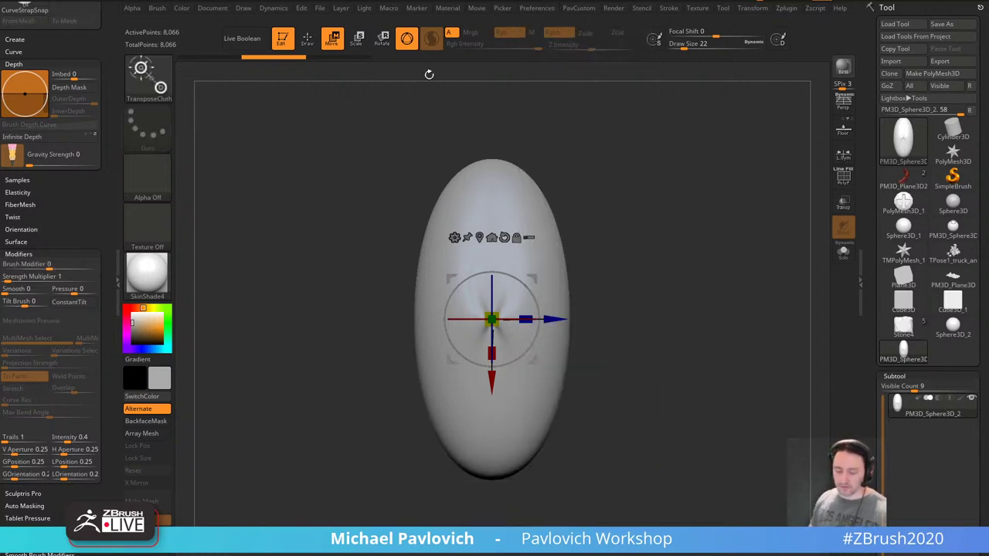
Swap the gizmo for the transpose line, extend the line well past the ellipsoid's side, and return to the gizmo.
key(y)
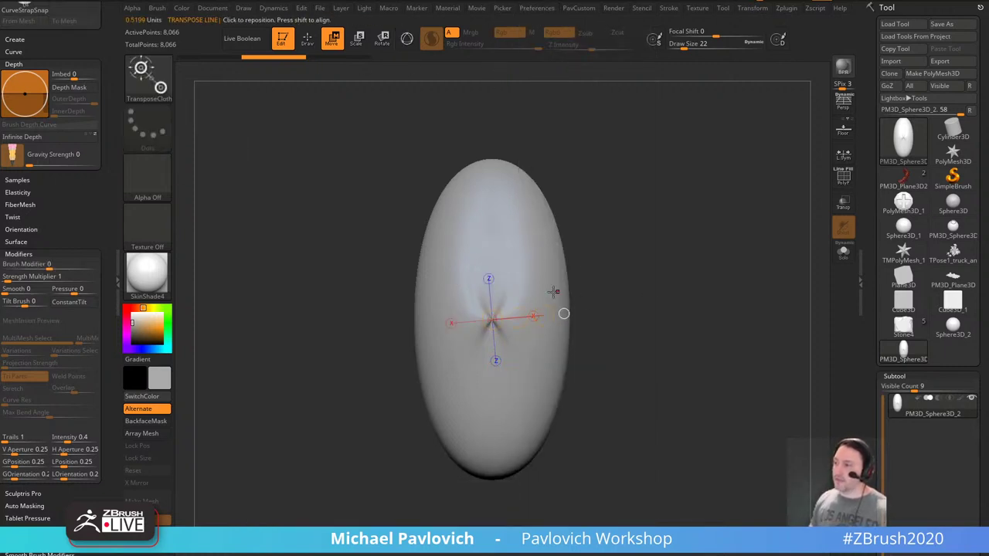
drag(535, 315, 727, 235)
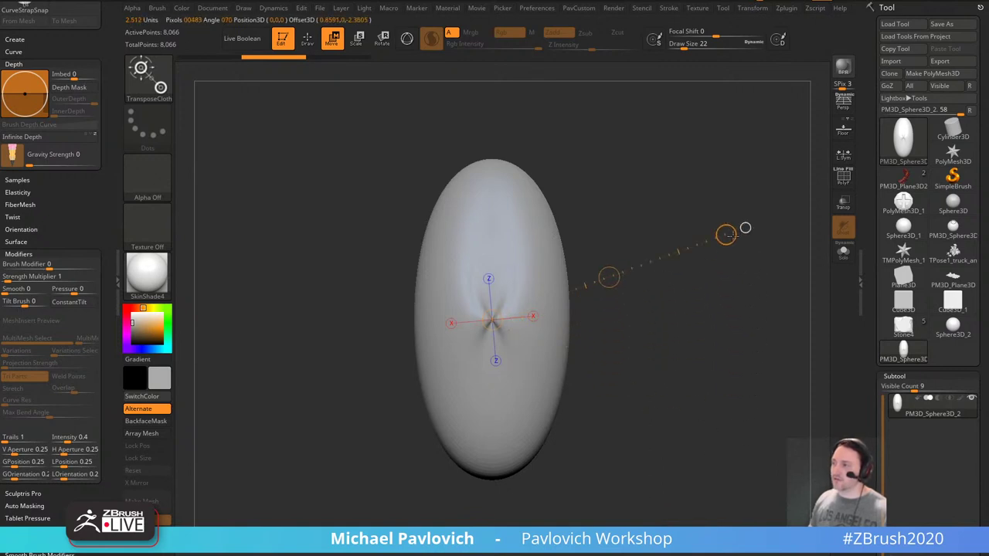
key(y)
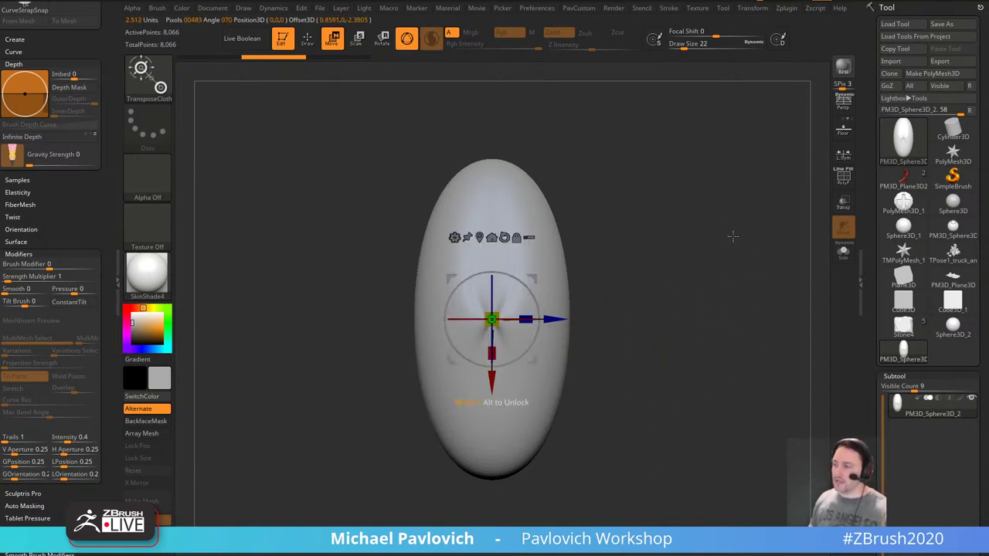
drag(612, 316, 672, 315)
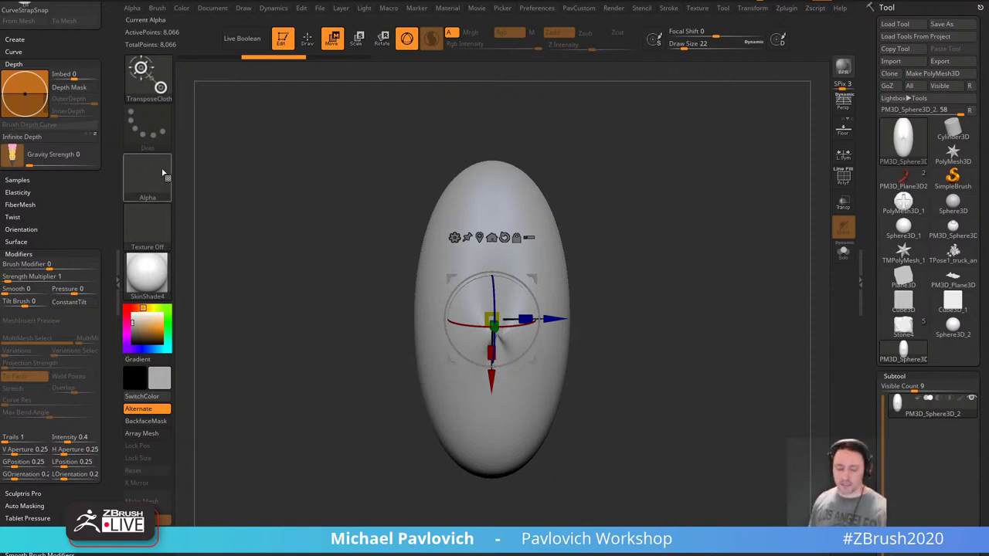
Return to drawing with the SnakeSphere brush and set the Draw Size to 132.
key(q)
drag(683, 146, 661, 156)
key(s)
drag(666, 159, 683, 161)
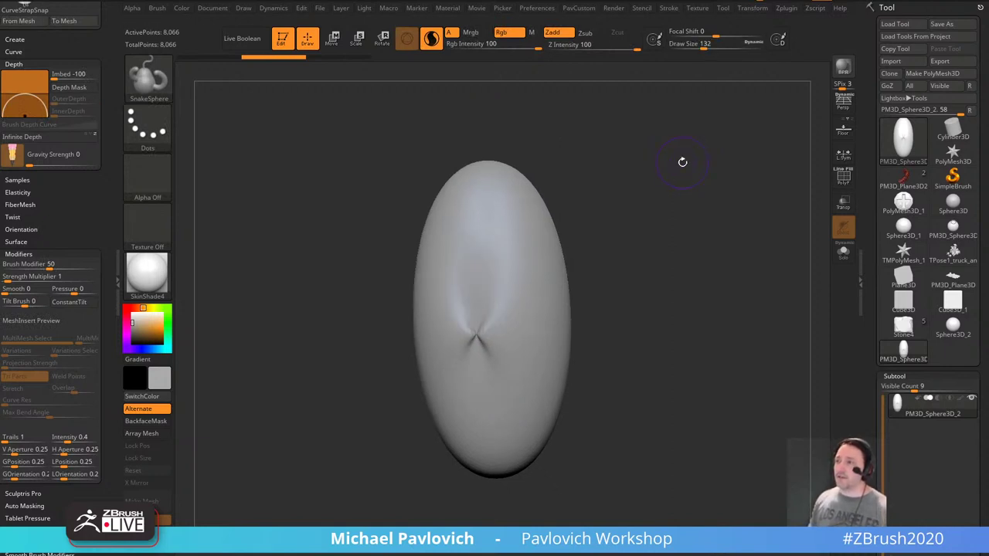
drag(651, 192, 696, 203)
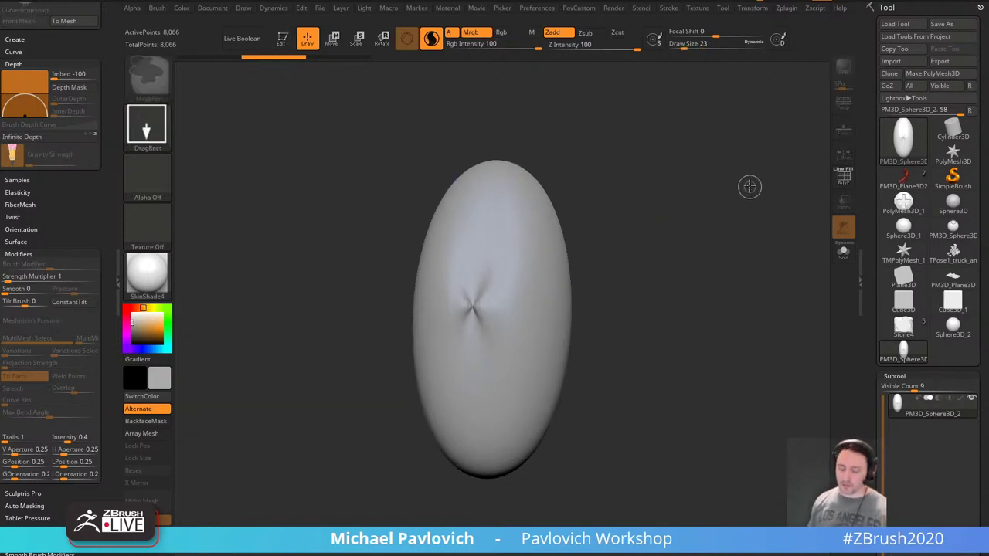
Draw a new Sphere3D_1 on the cleared canvas, make it an editable PolyMesh3D, and show its polyframe.
click(952, 180)
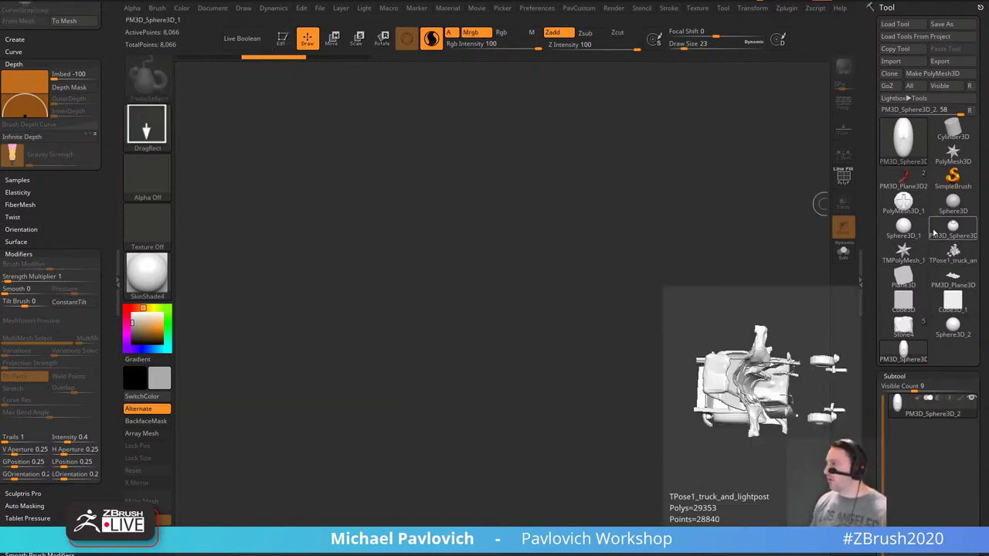
click(903, 225)
drag(470, 356, 506, 445)
click(283, 39)
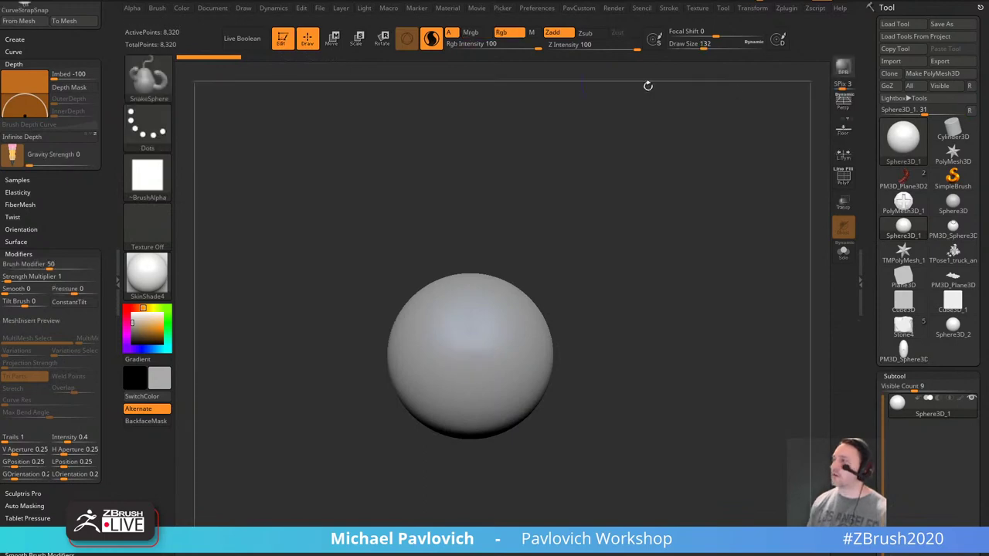
click(931, 75)
click(843, 177)
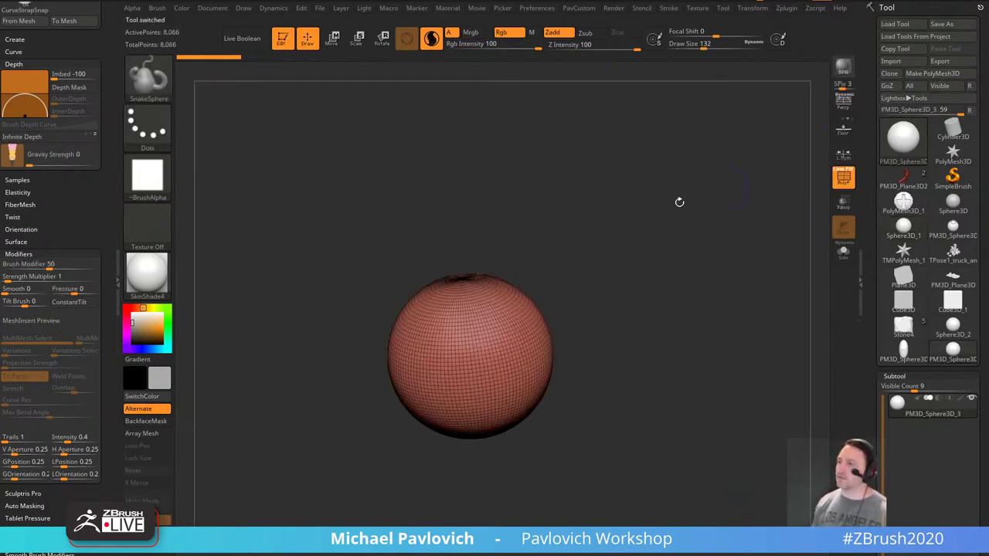
Undo a trial TransposeCloth drag on the new sphere, and scale the sphere down uniformly to less than half its size.
key(w)
drag(411, 367, 352, 375)
key(ctrl+z)
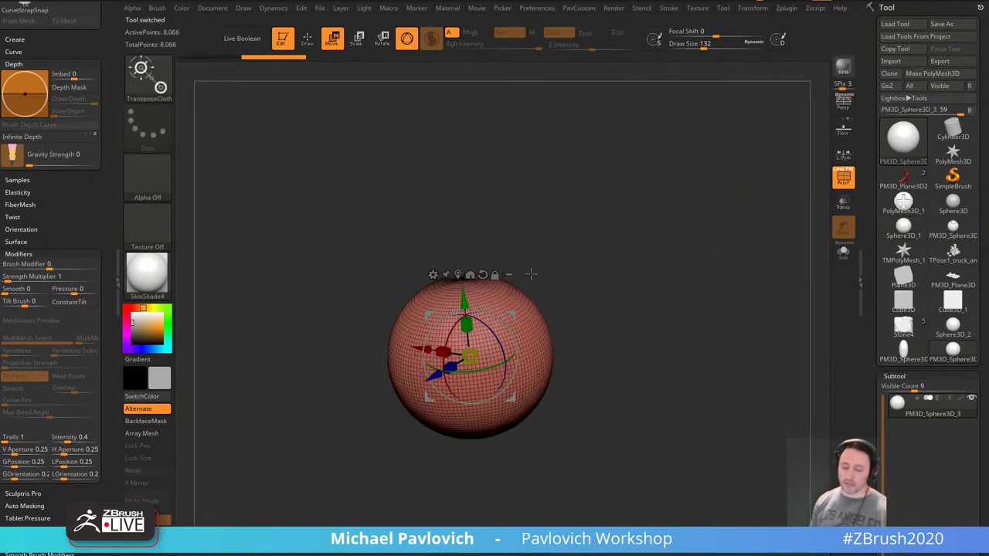
key(b)
key(t)
key(c)
drag(470, 357, 427, 364)
key(q)
Append a Plane3D as a second subtool and make it the active one.
scroll(871, 274, down, 5)
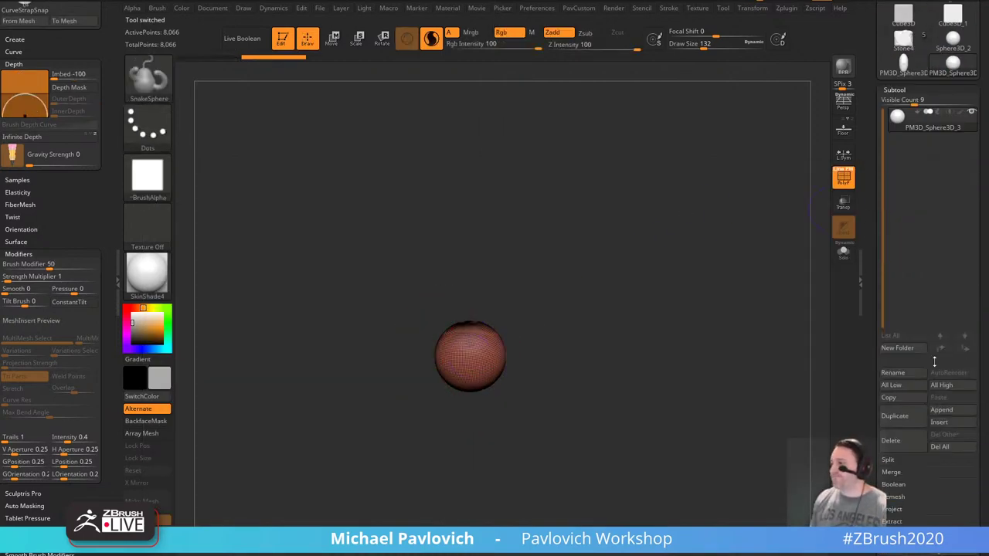
click(932, 411)
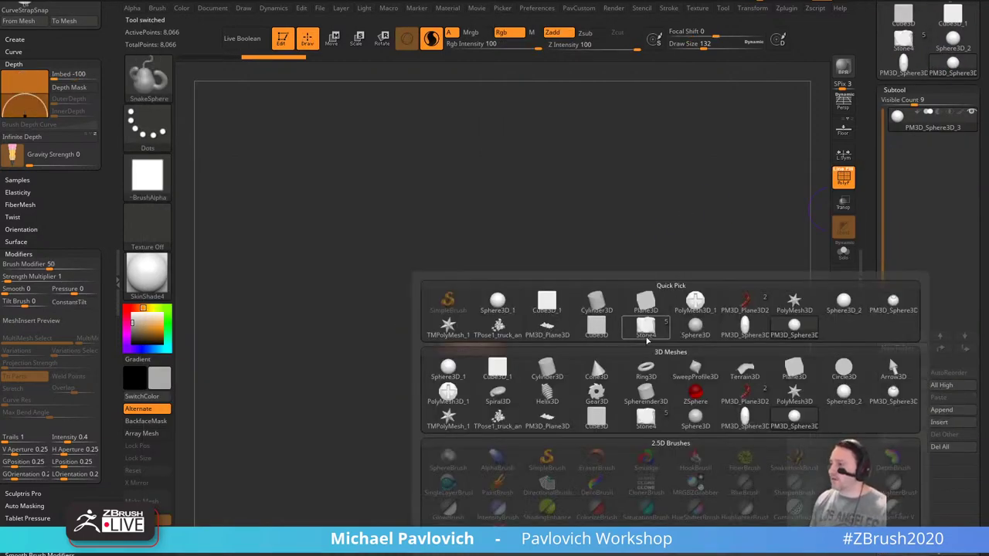
click(581, 302)
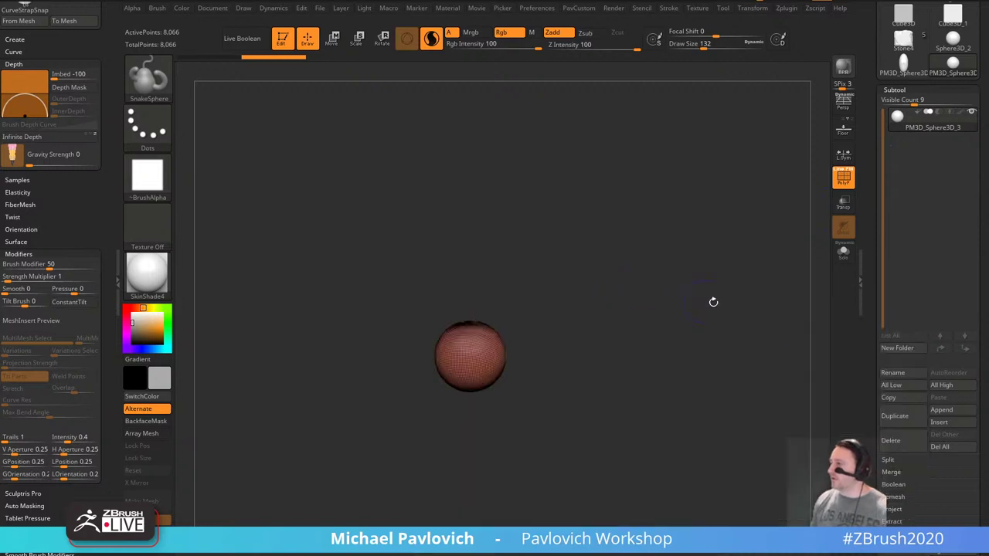
click(941, 410)
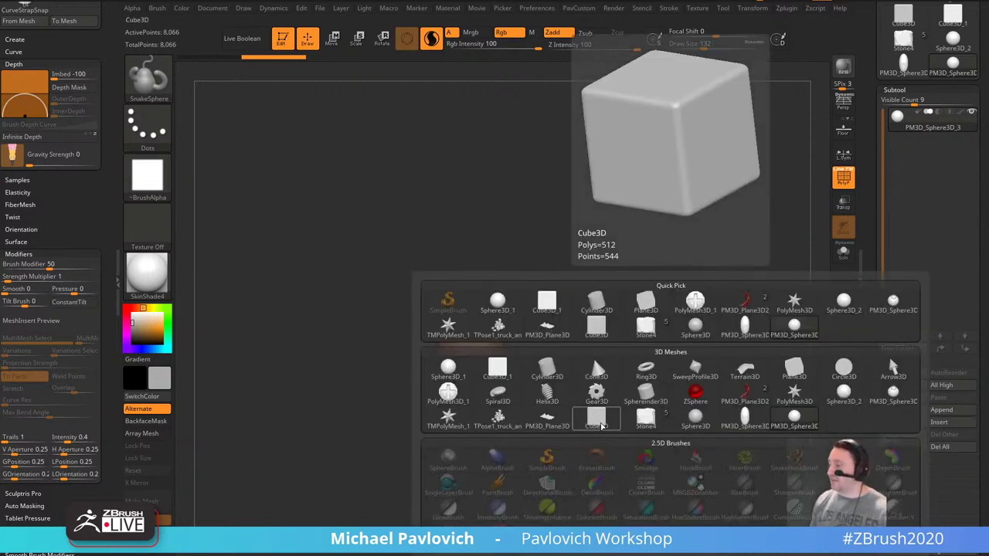
click(792, 366)
drag(749, 319, 607, 260)
alt+click(498, 309)
Rotate the plane so it lies horizontally, and raise it above the sphere.
key(w)
shift+drag(495, 338, 559, 423)
drag(474, 318, 474, 213)
key(q)
mouse_move(610, 255)
mouse_down()
mouse_move(664, 280)
mouse_move(670, 268)
mouse_up()
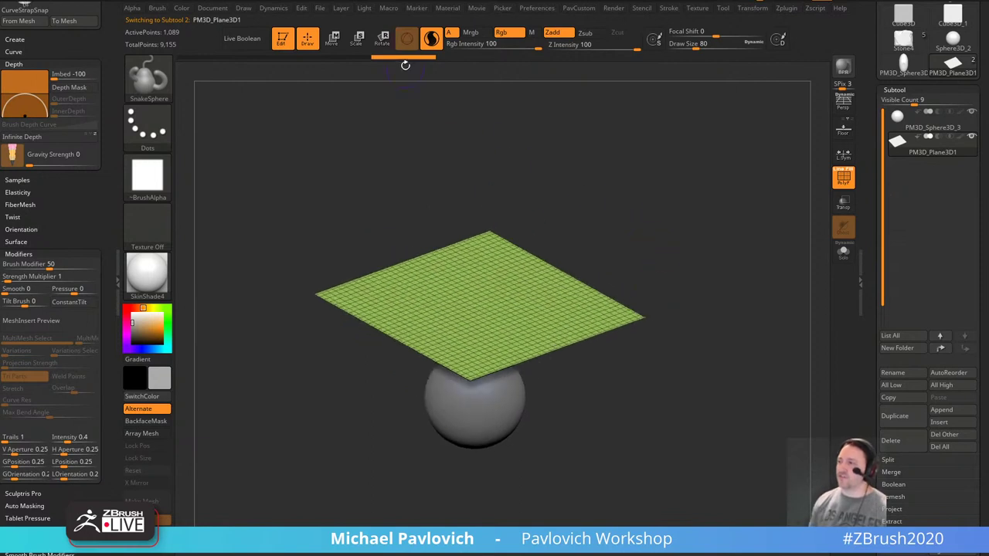
Turn off Sculptris Pro mode and remove the docked Brush palette from its tray.
click(431, 37)
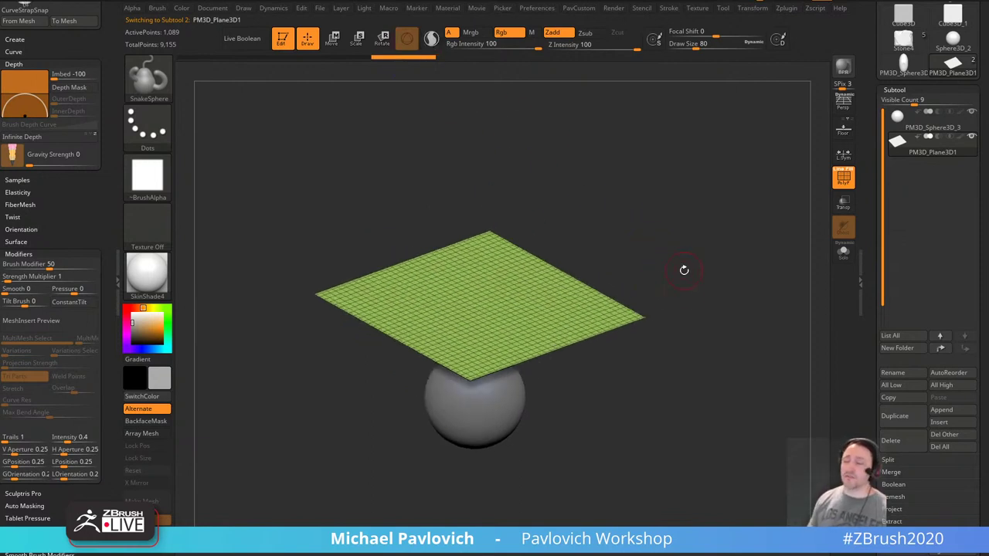
drag(656, 225, 658, 215)
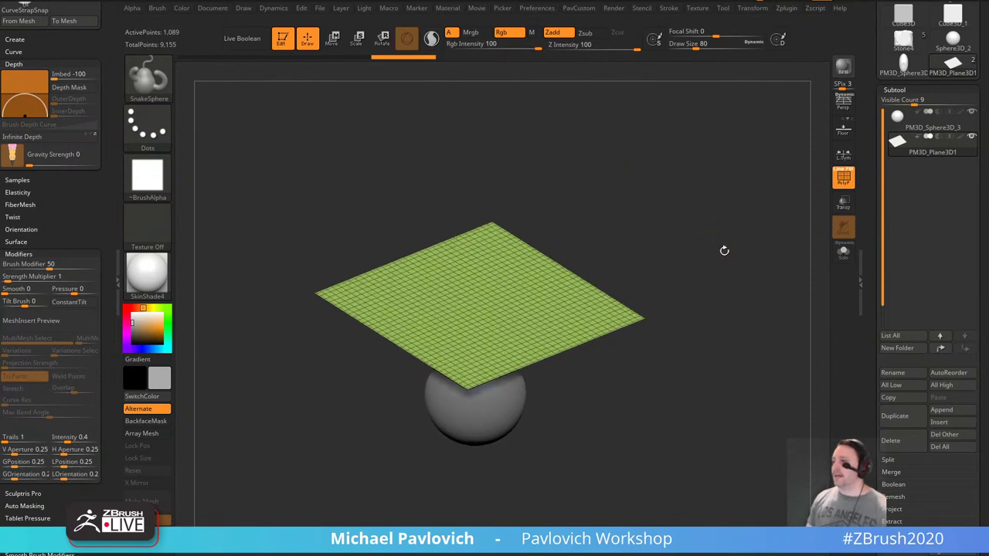
drag(86, 68, 89, 495)
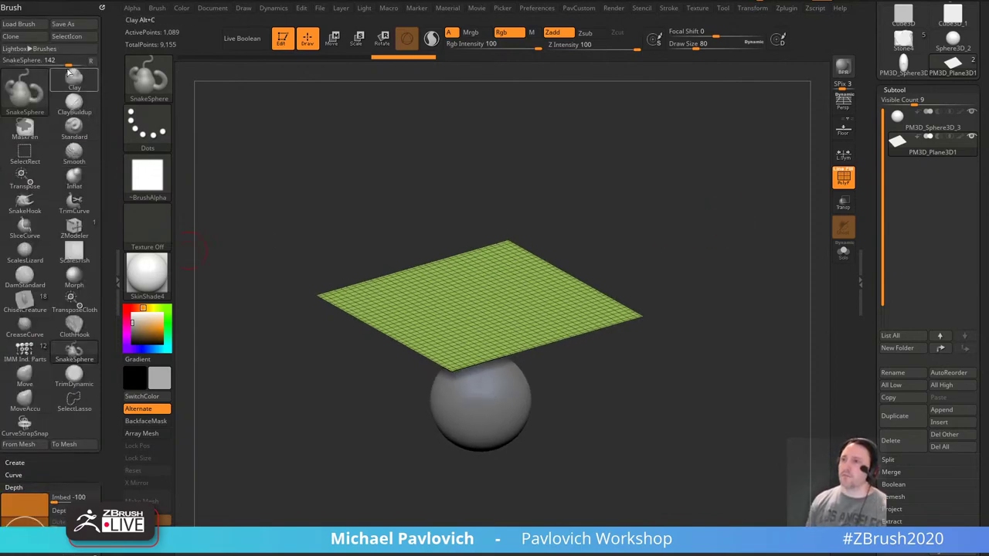
click(99, 6)
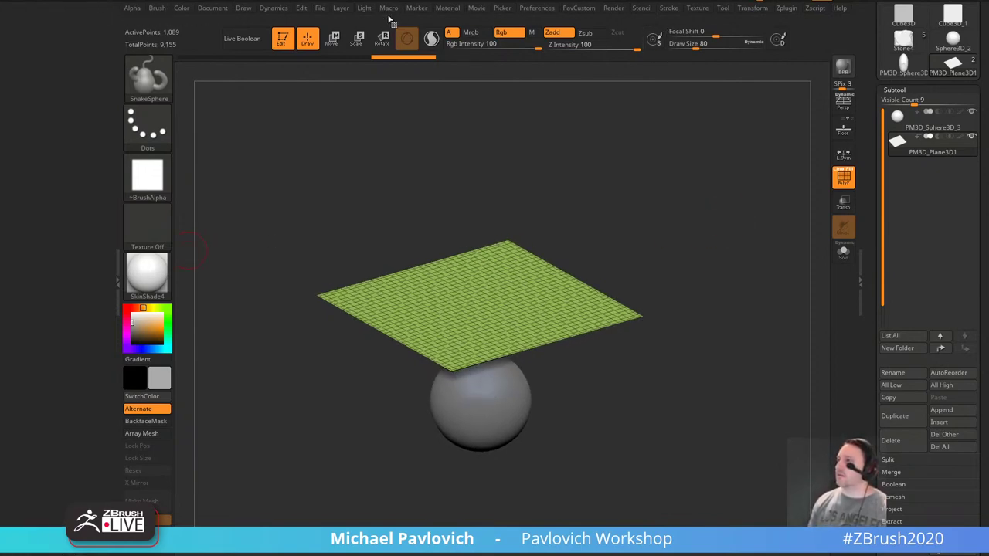
click(753, 9)
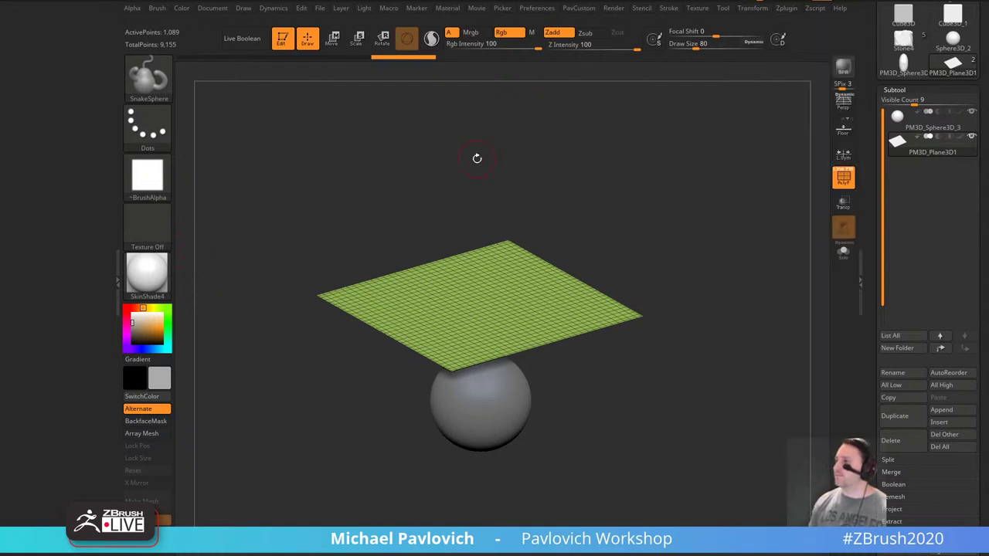